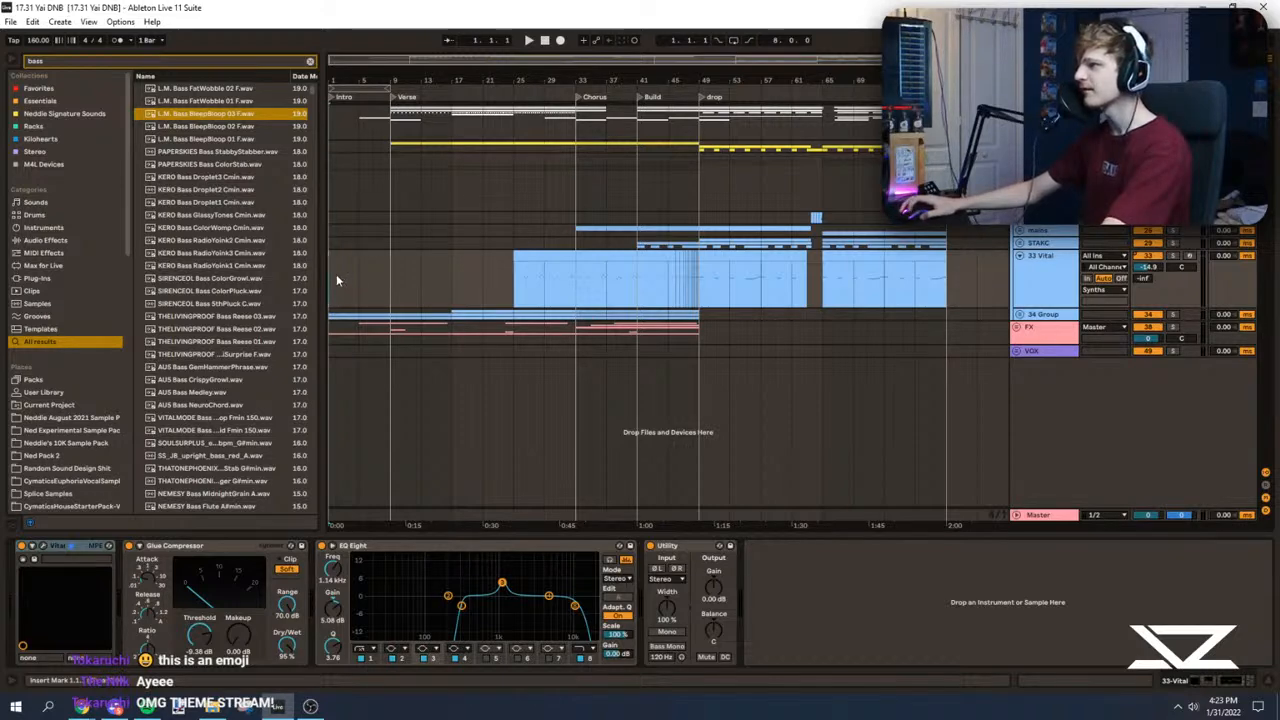
# Step: Play the arrangement from the start of the Intro with playback Follow turned on
pyautogui.moveTo(335, 79); pyautogui.dragTo(335, 150)
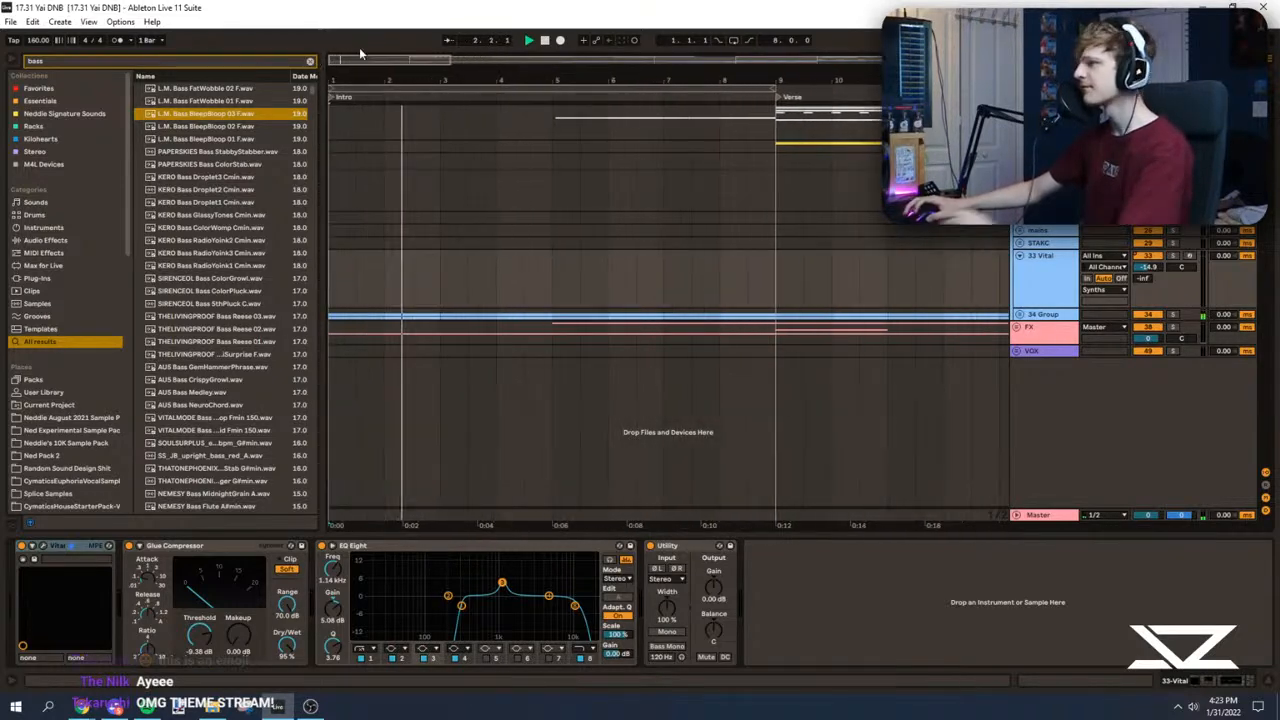
pyautogui.click(449, 41)
pyautogui.moveTo(370, 80); pyautogui.dragTo(391, 117)
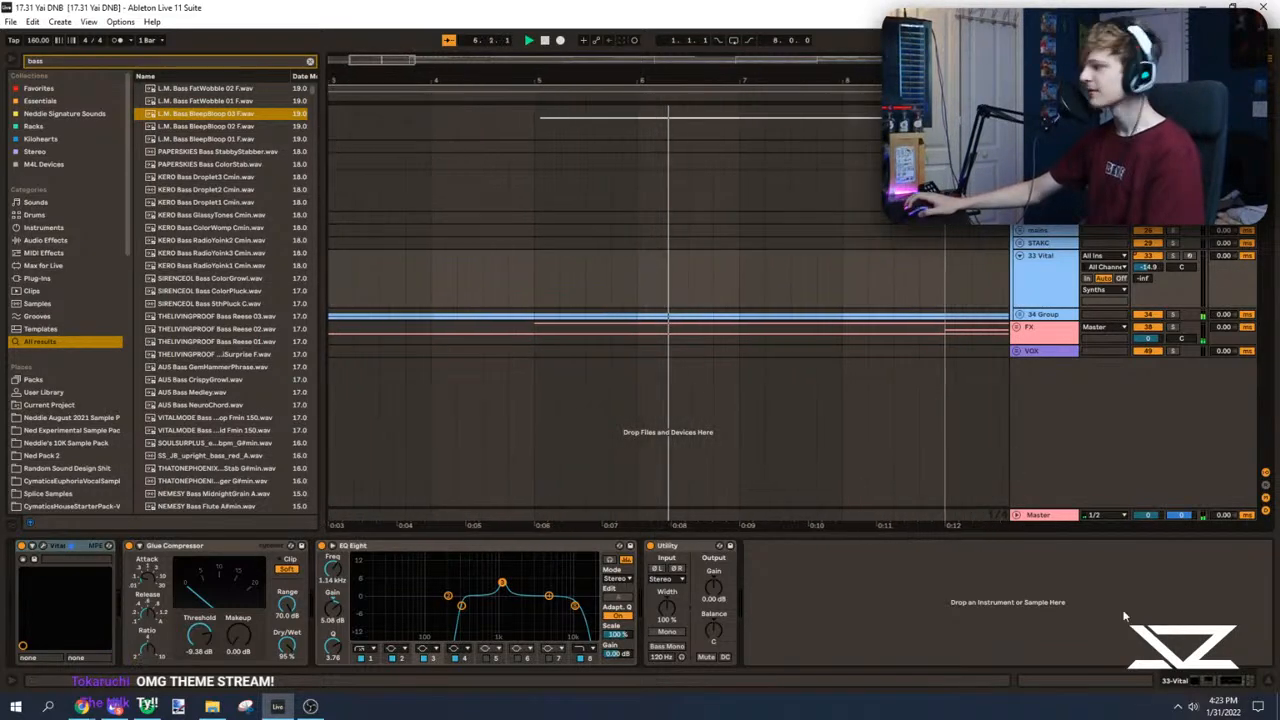
# Step: Try a different Utility gain on the Master track and reset it to 0 dB
pyautogui.click(1040, 516)
pyautogui.moveTo(85, 587); pyautogui.dragTo(85, 558)
pyautogui.doubleClick(85, 587)
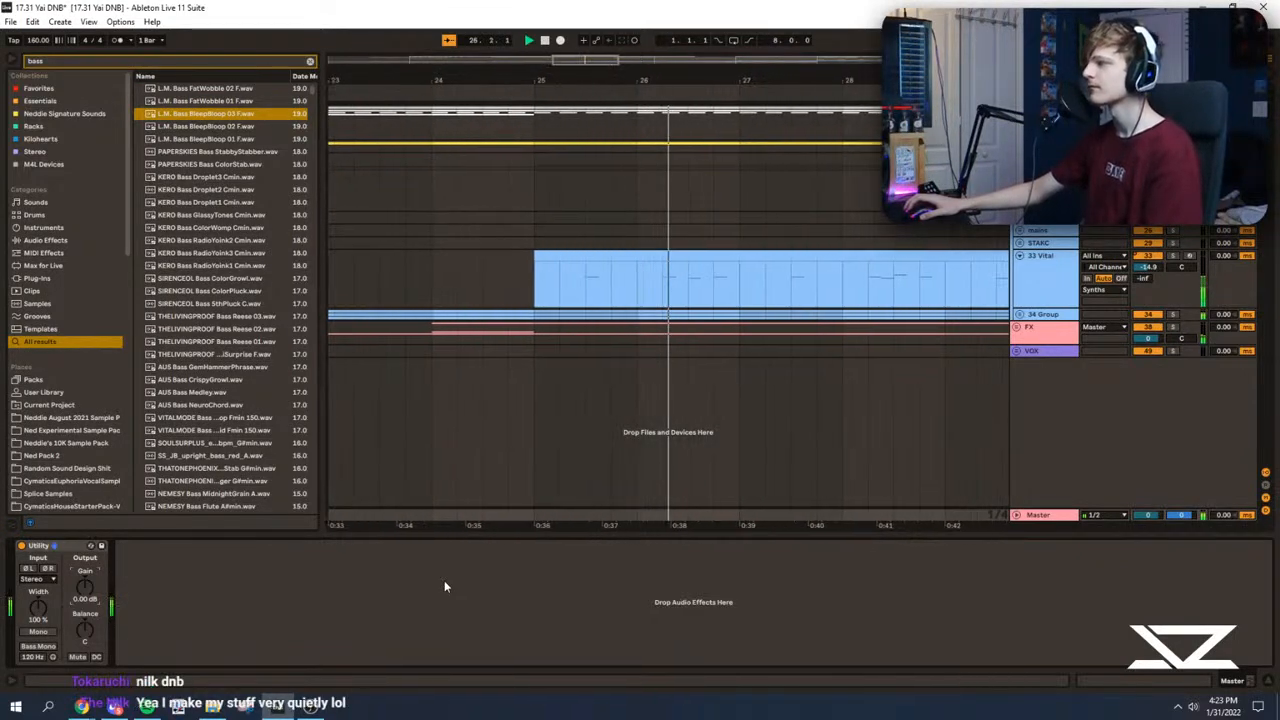
# Step: Open the Vital instrument on track 33 to examine its preset, and close it again
pyautogui.click(1013, 287)
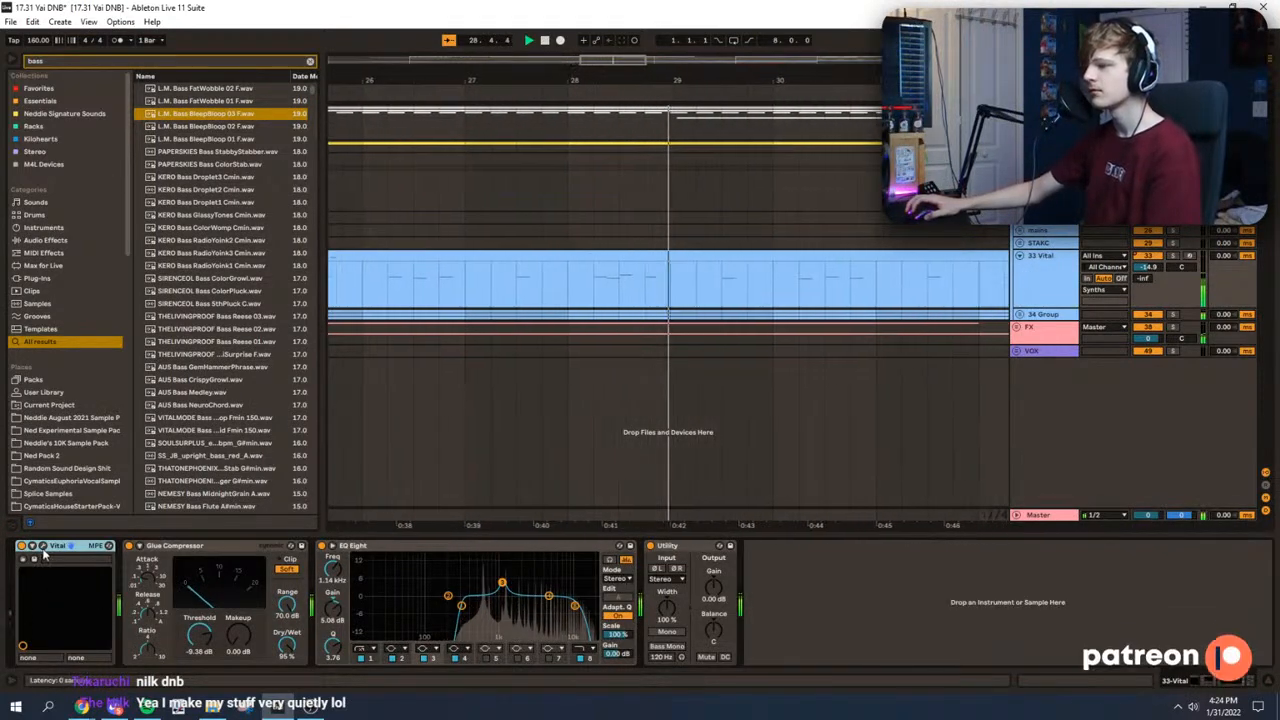
pyautogui.hotkey('ctrl', 'alt', 'p')
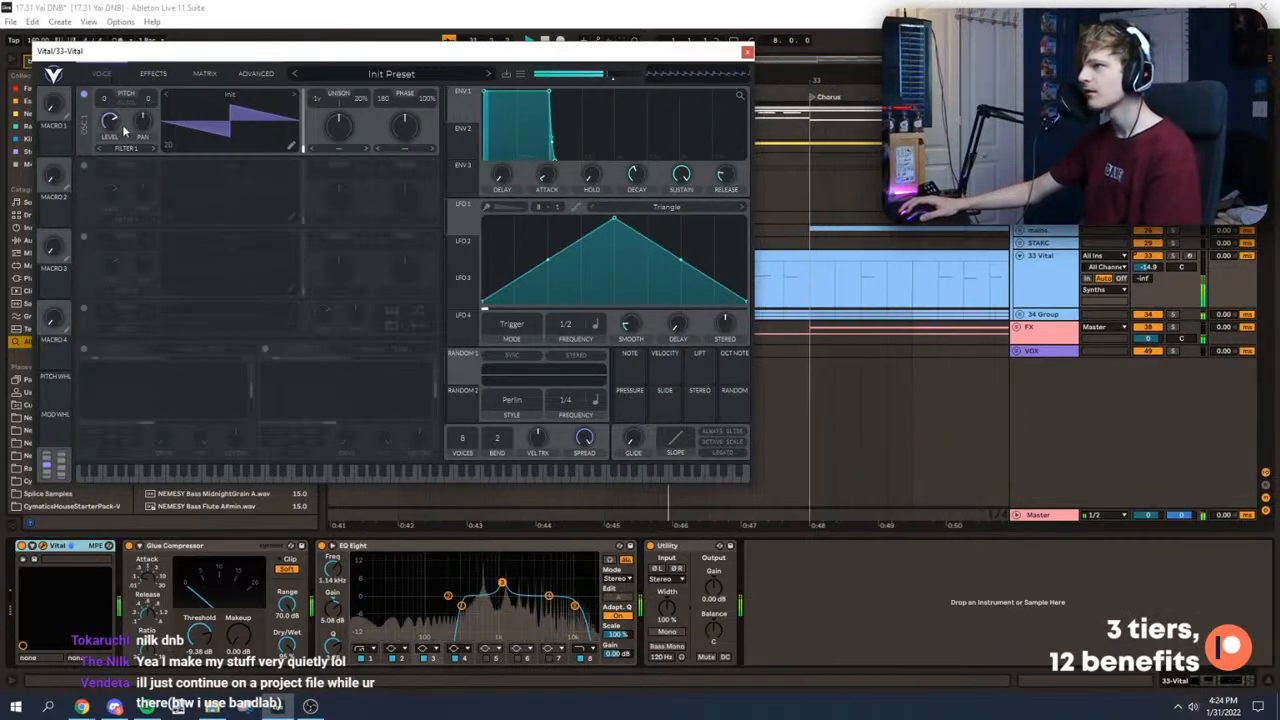
pyautogui.hotkey('ctrl', 'alt', 'p')
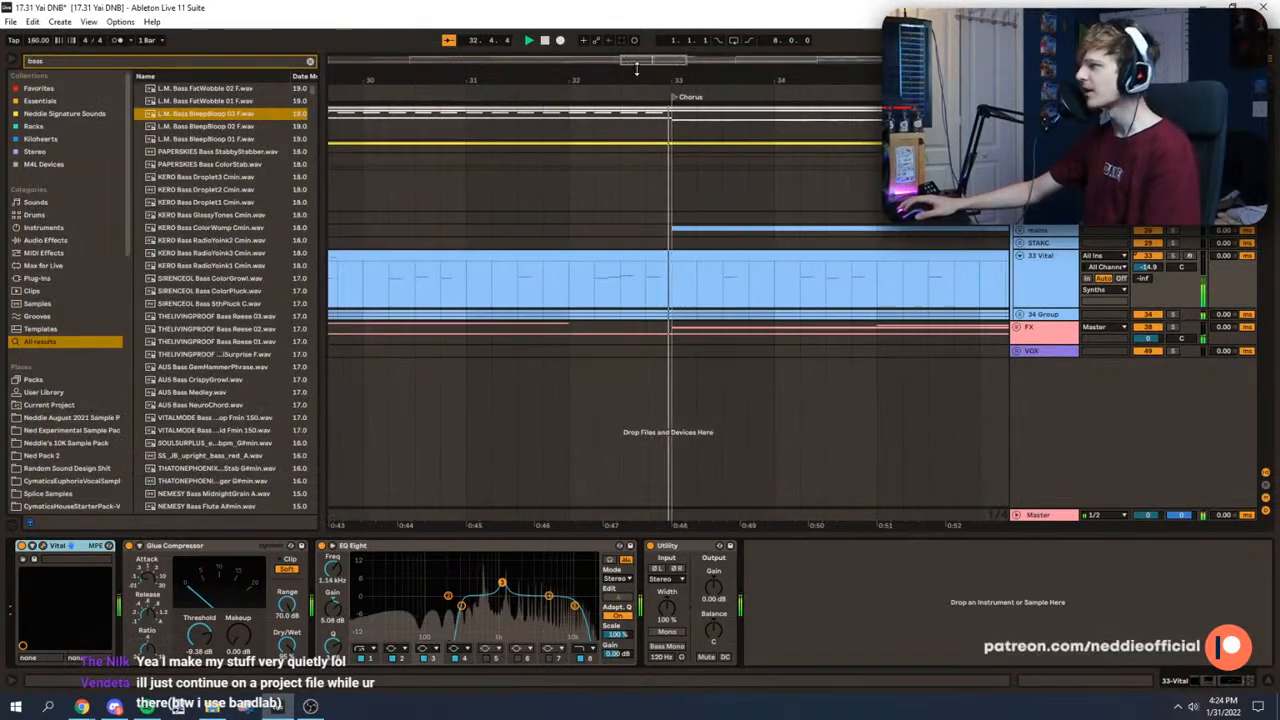
# Step: Listen to the arrangement from the Chorus past the end of the drop, and place the insert marker at bar 17 on track 33
pyautogui.moveTo(661, 56); pyautogui.dragTo(656, 28)
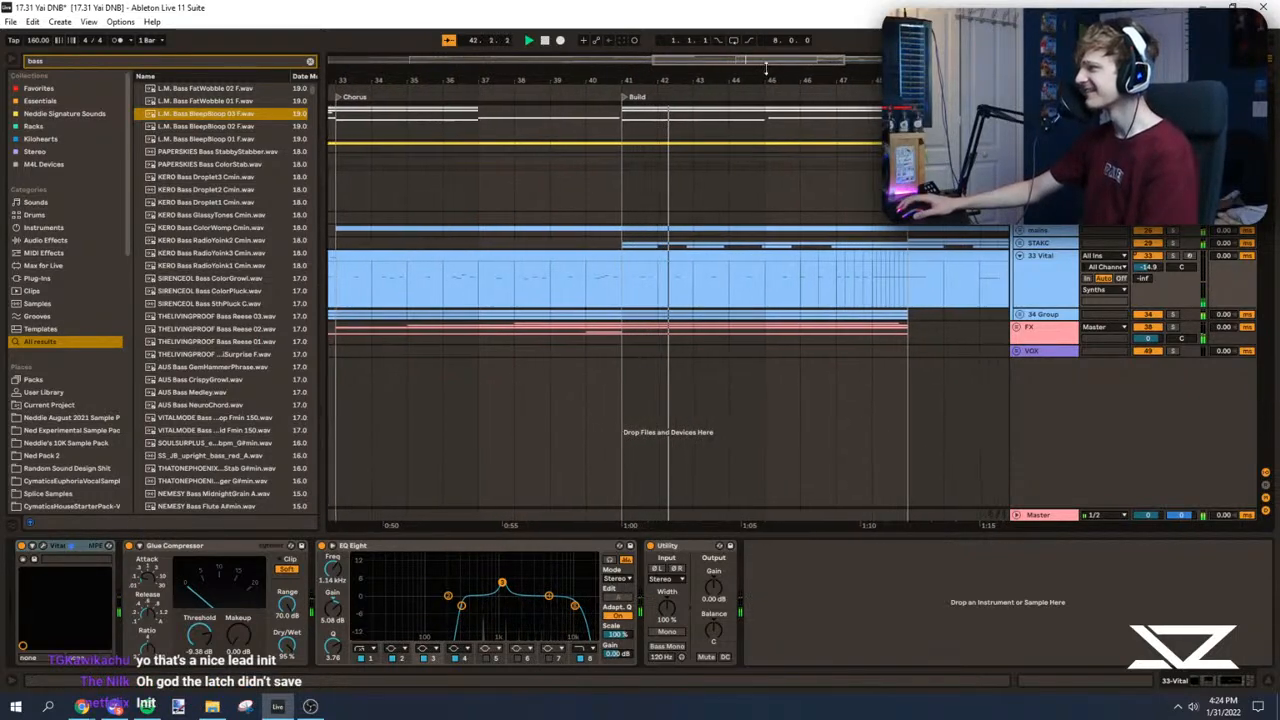
pyautogui.moveTo(768, 60); pyautogui.dragTo(768, 67)
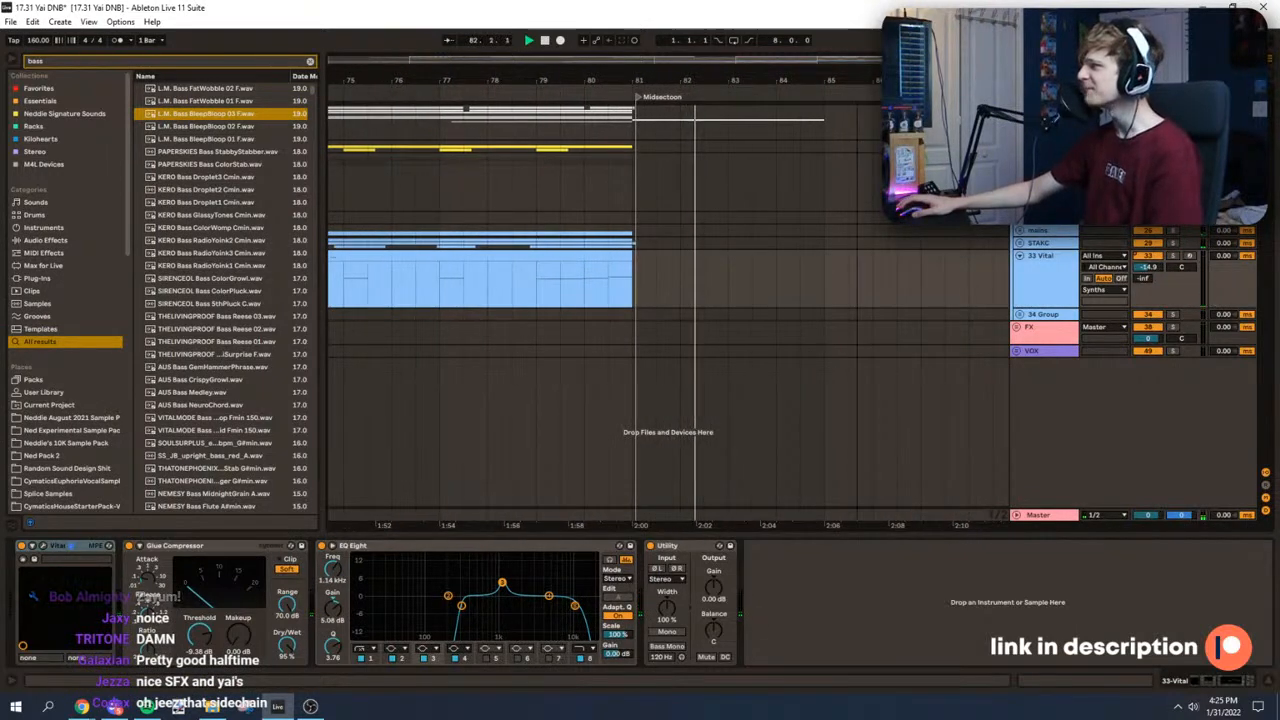
pyautogui.scroll(-8, 950, 200)
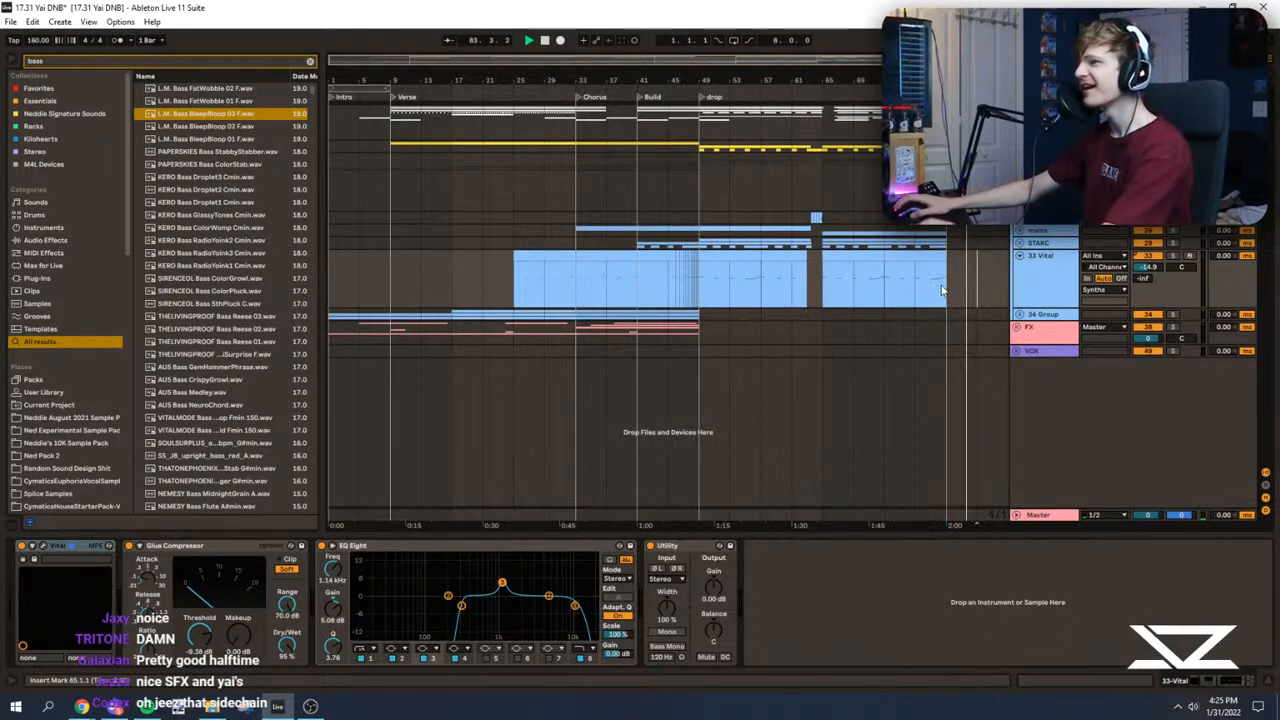
pyautogui.click(512, 300)
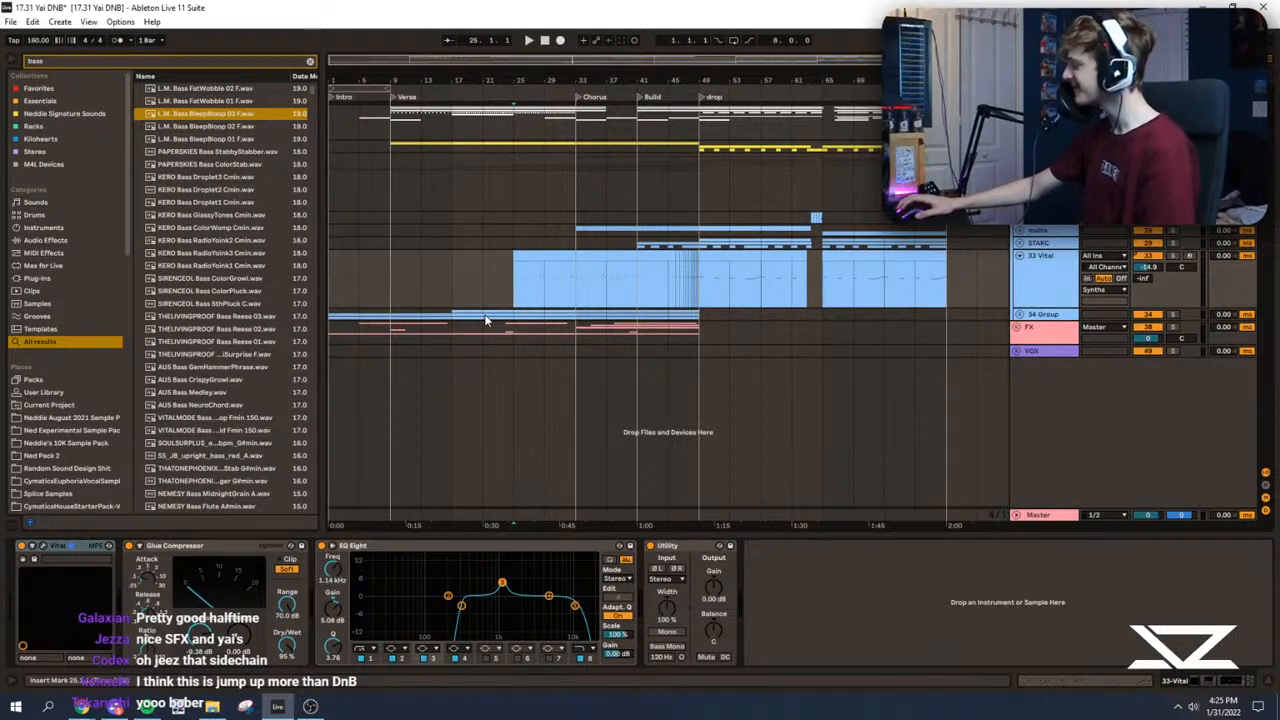
pyautogui.click(405, 282)
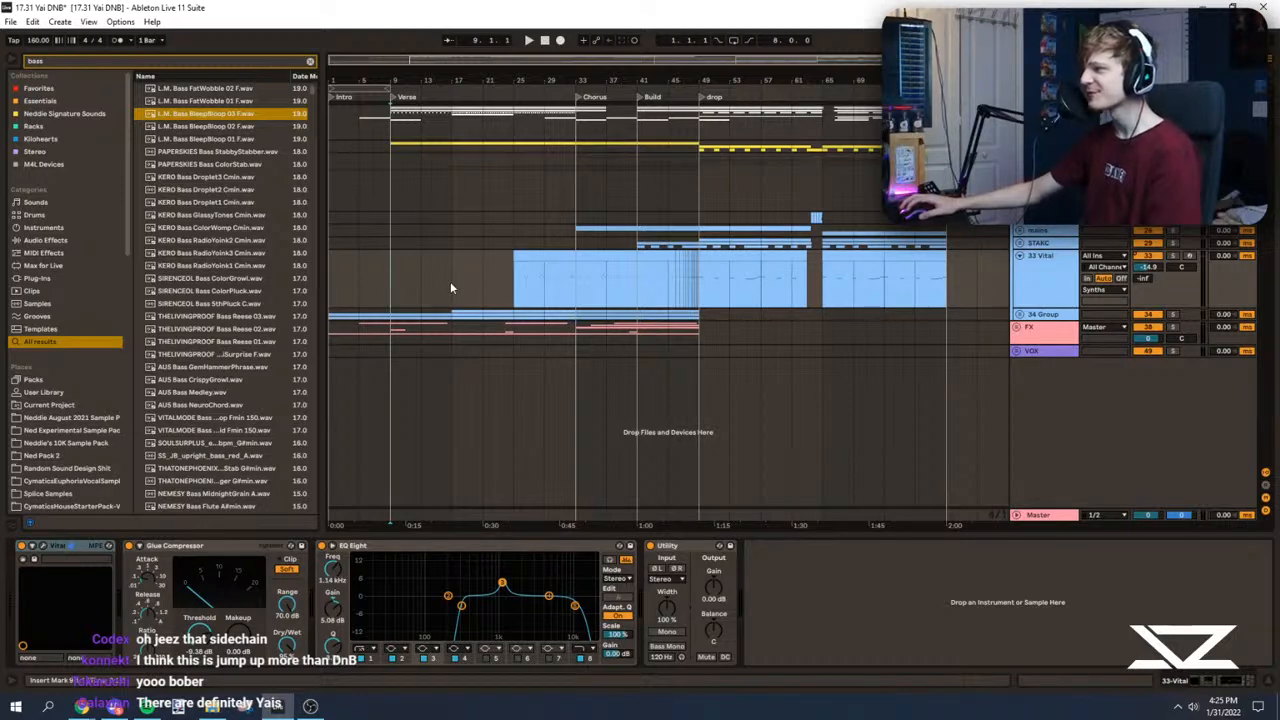
pyautogui.click(451, 285)
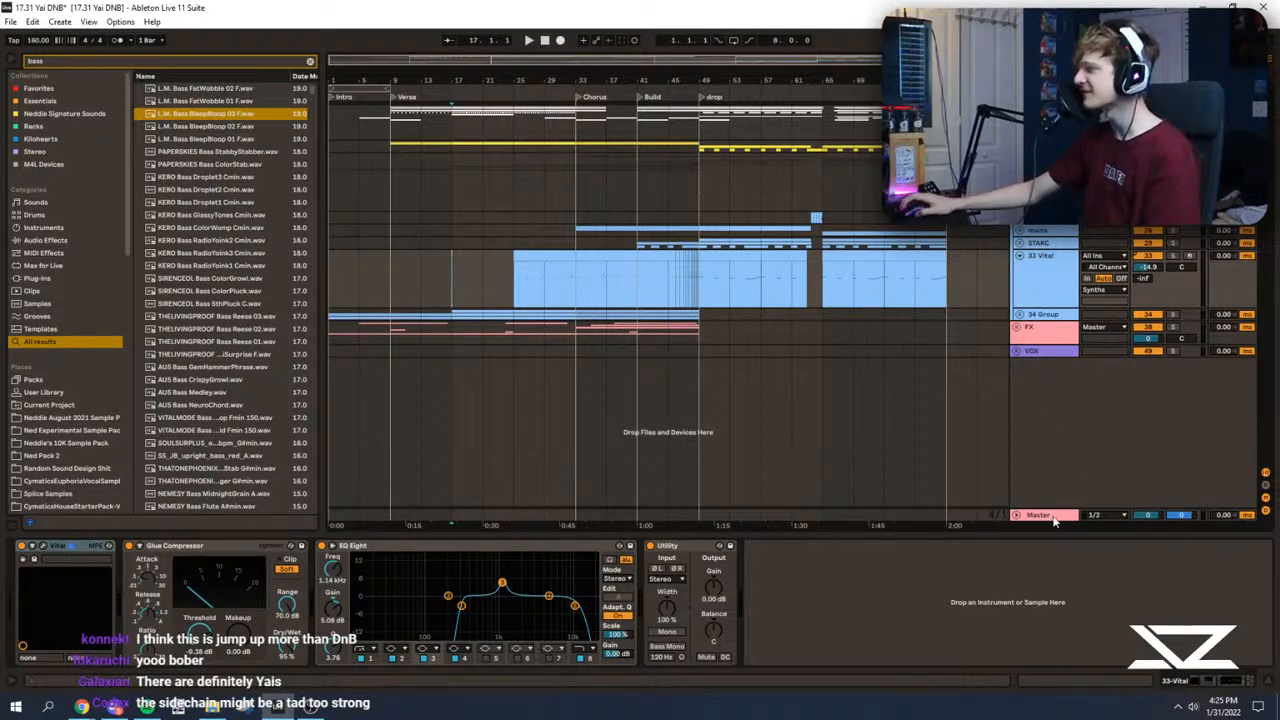
# Step: Examine the device chains of the Synths group and the Master track around the drop at bar 49
pyautogui.click(712, 200)
pyautogui.scroll(3, 581, 195)
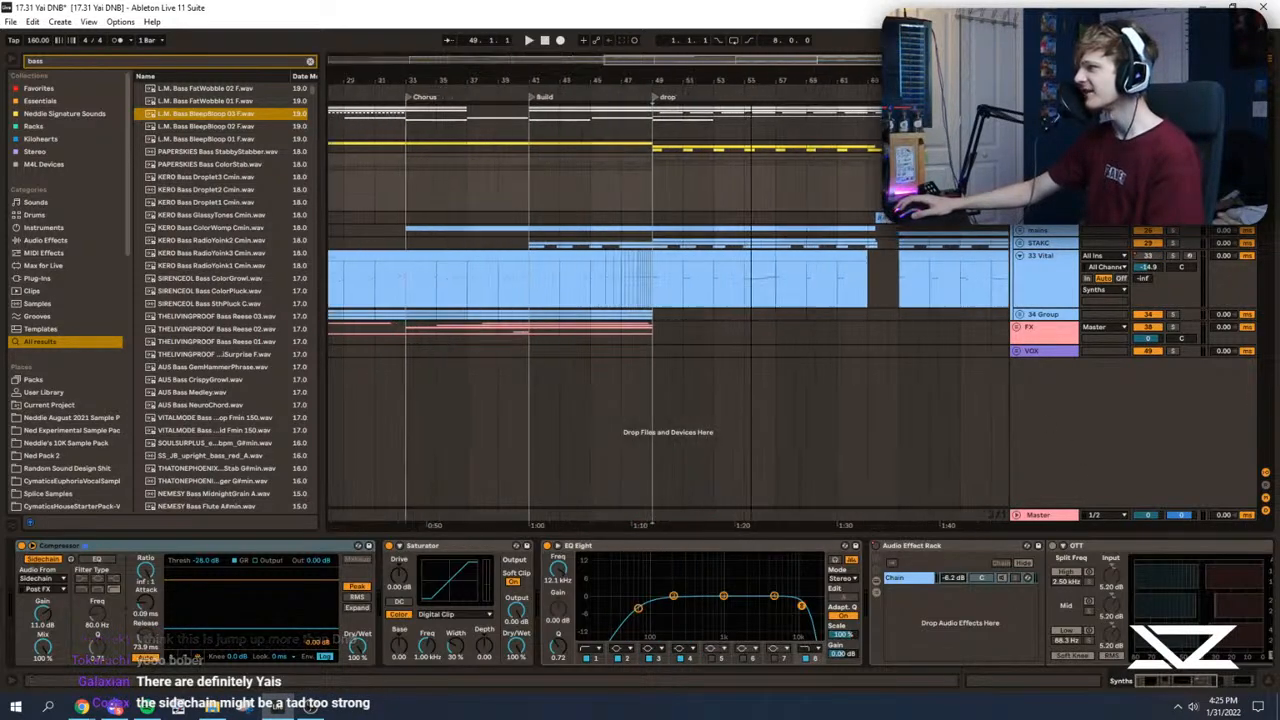
pyautogui.click(1039, 516)
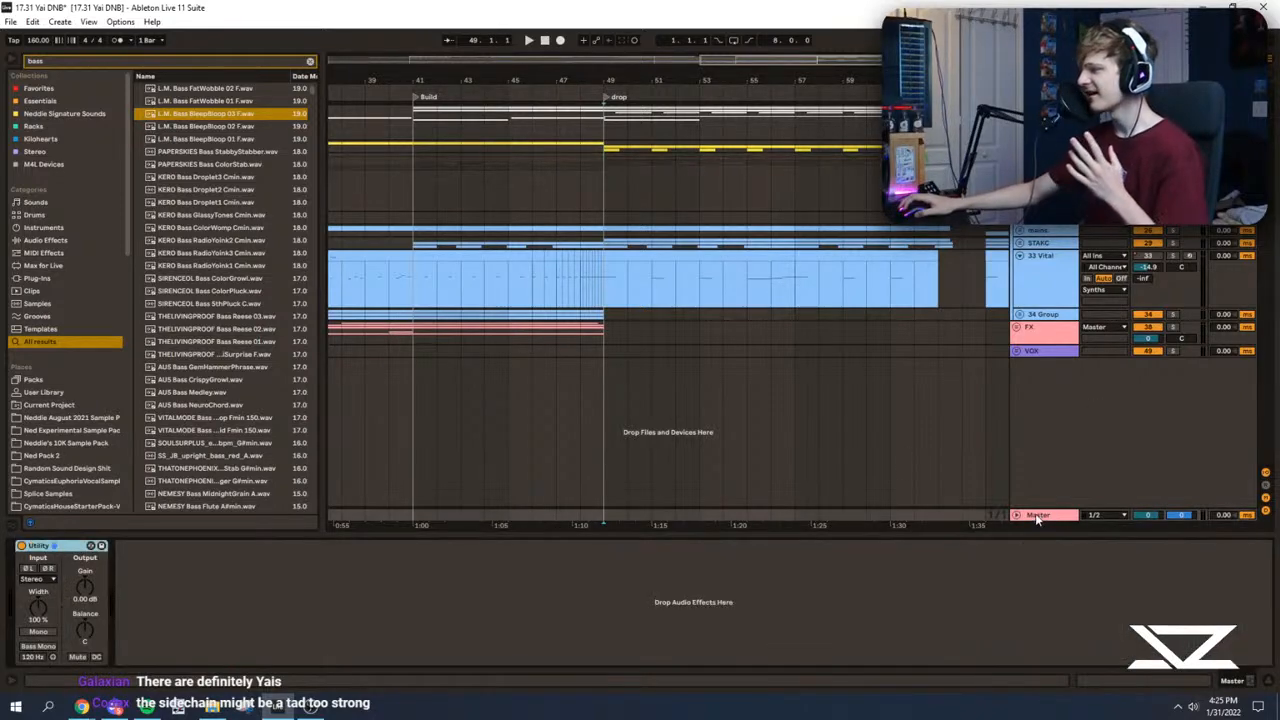
pyautogui.moveTo(803, 85); pyautogui.dragTo(327, 211)
# Step: Play the Intro from bar 1 and unfold the FX group to reach the 44 ACEAURA pad track
pyautogui.click(337, 196)
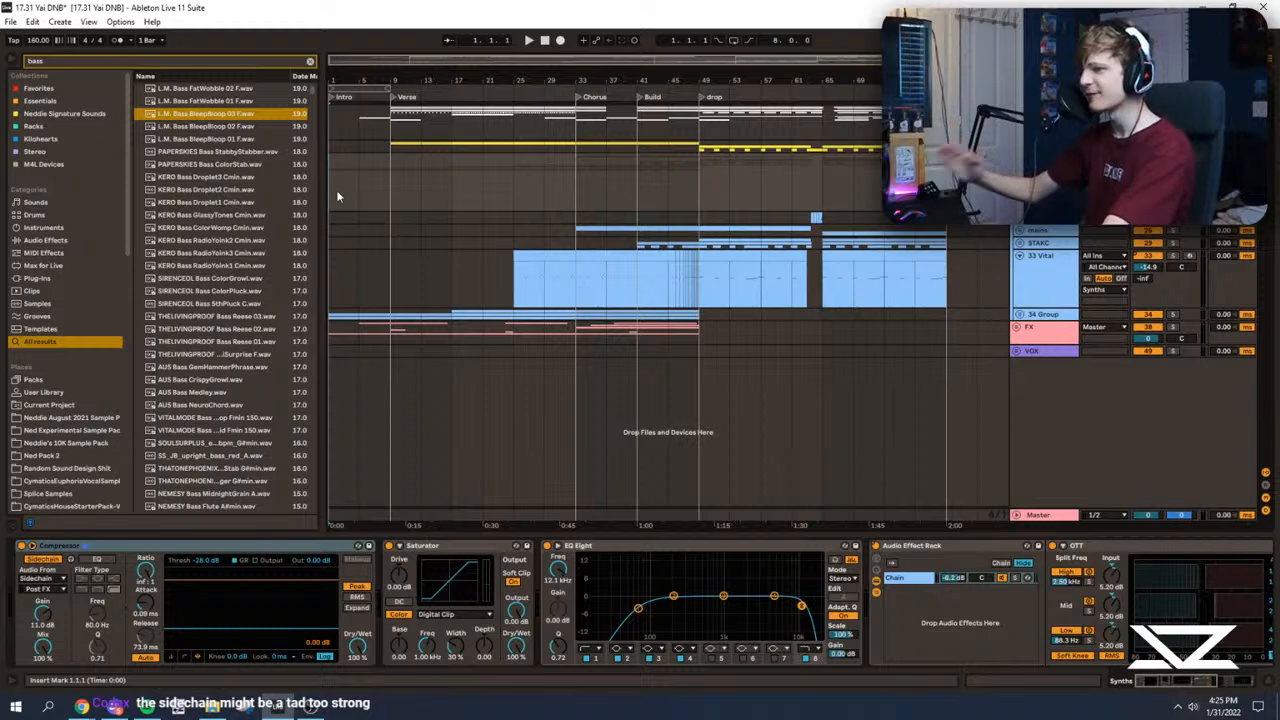
pyautogui.press('space')
pyautogui.moveTo(336, 86); pyautogui.dragTo(575, 266)
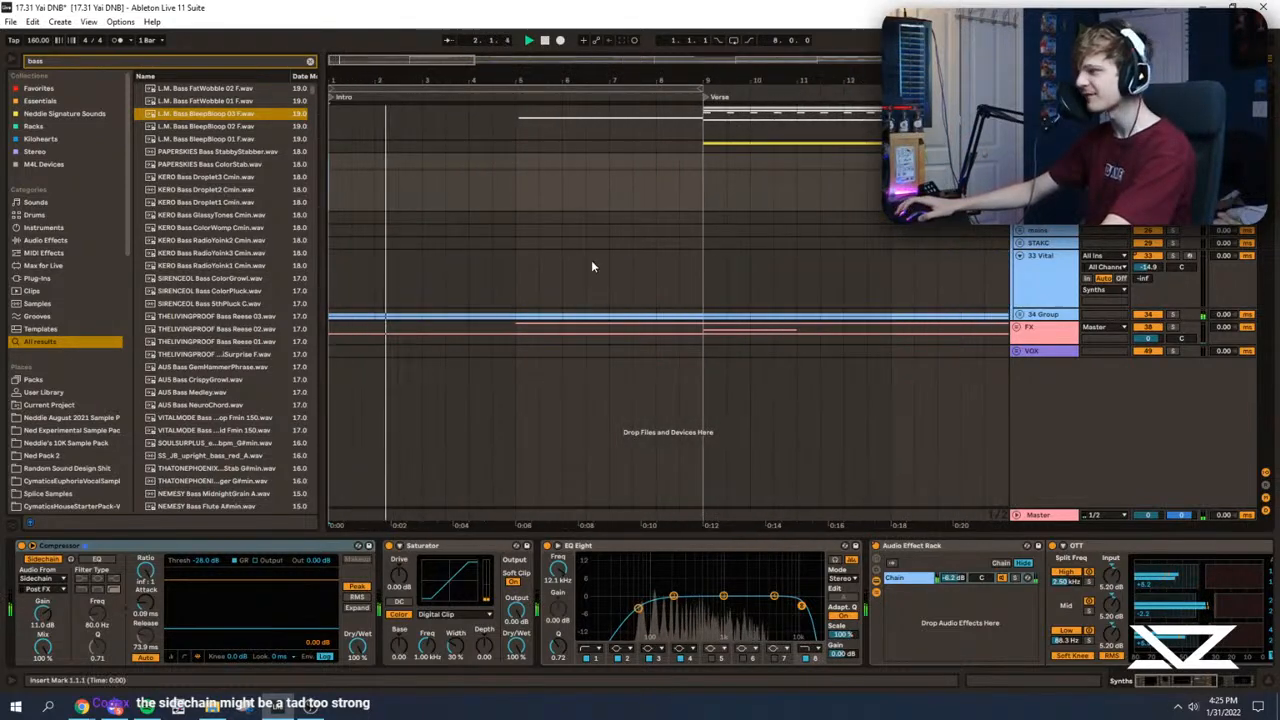
pyautogui.click(1018, 328)
pyautogui.scroll(-5, 830, 327)
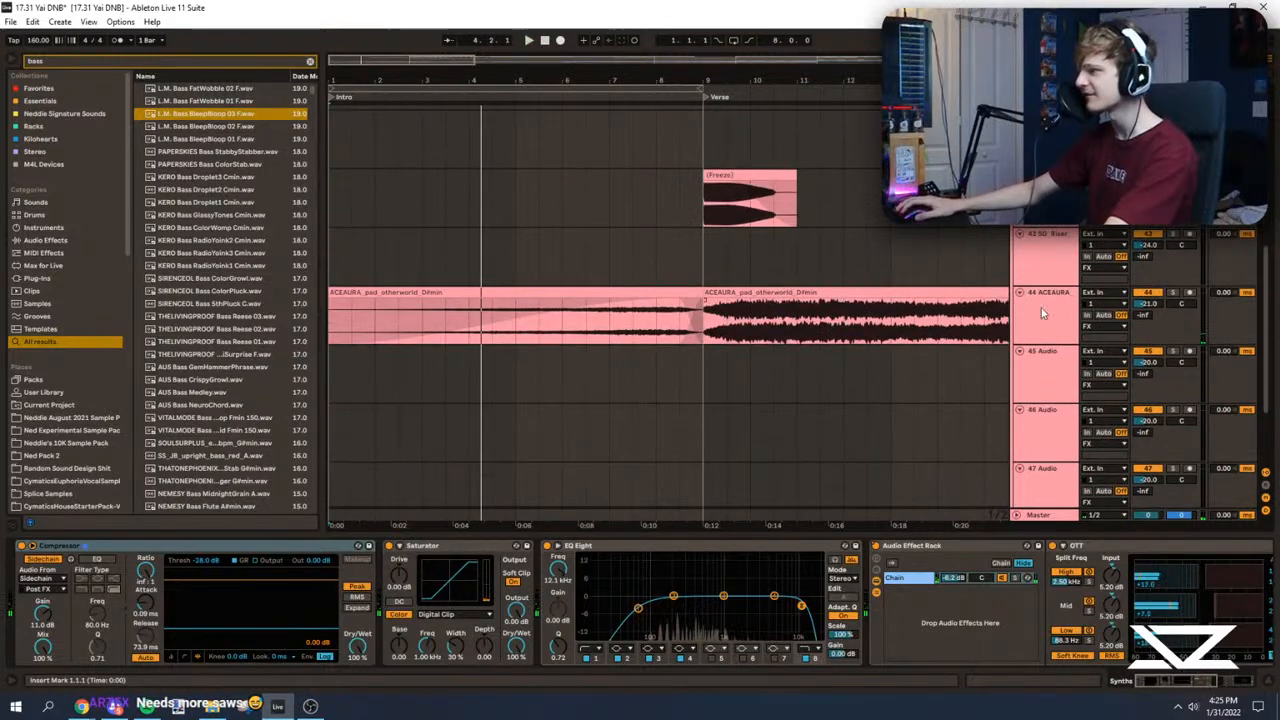
# Step: Audition the ACEAURA pad on track 44 in solo, from bar 1 and from later in the Intro
pyautogui.click(1173, 293)
pyautogui.press('space')
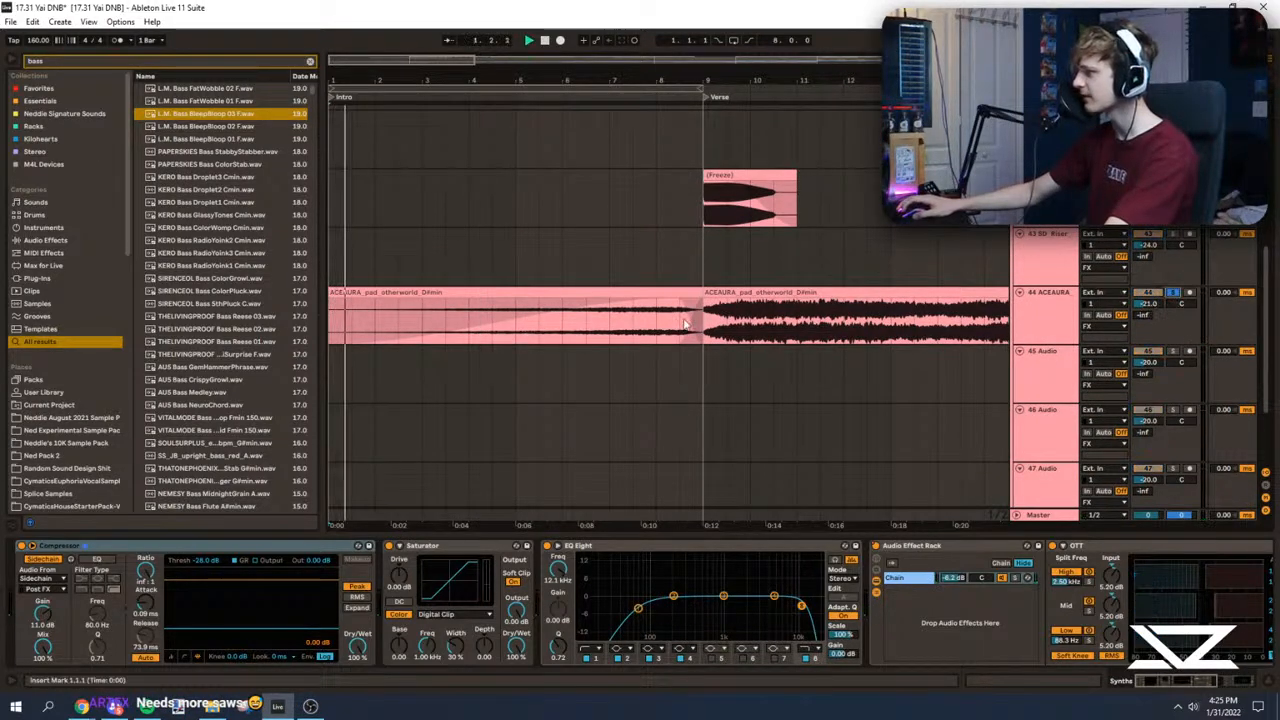
pyautogui.click(612, 327)
pyautogui.press('space')
pyautogui.press('space')
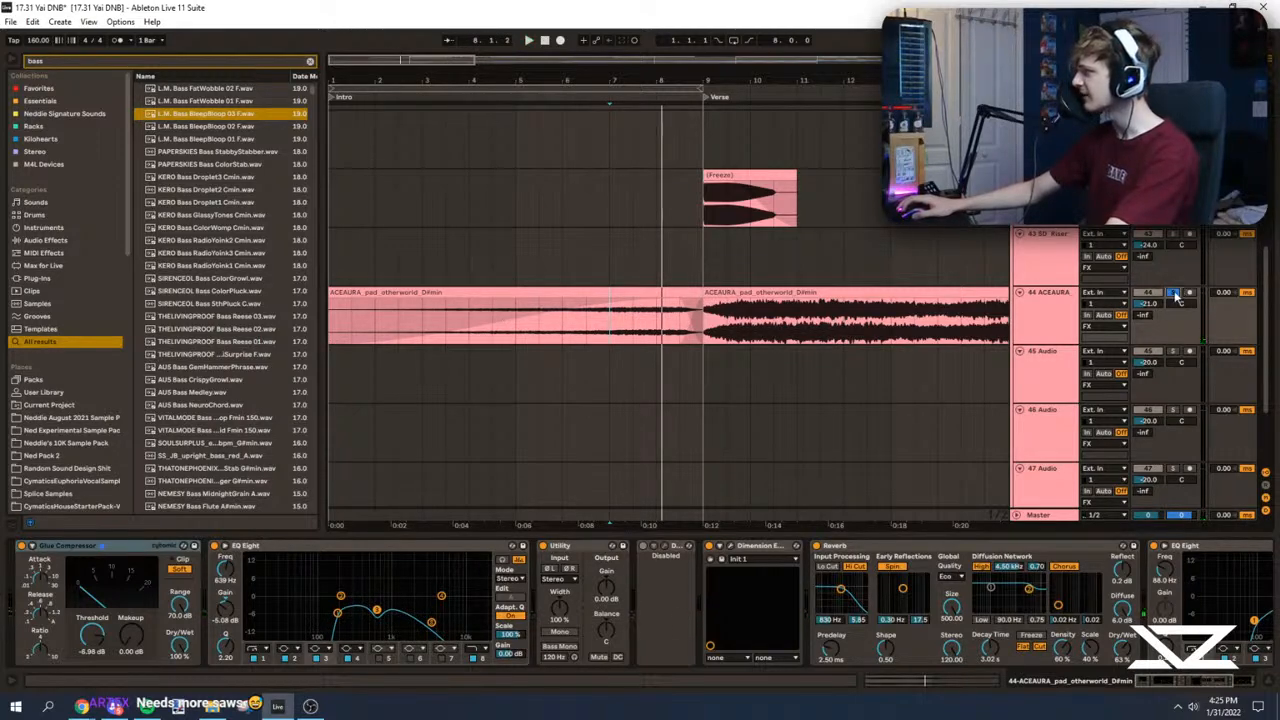
# Step: Return the insert marker to bar 1, fold the FX group and select the Master track
pyautogui.scroll(10, 1265, 330)
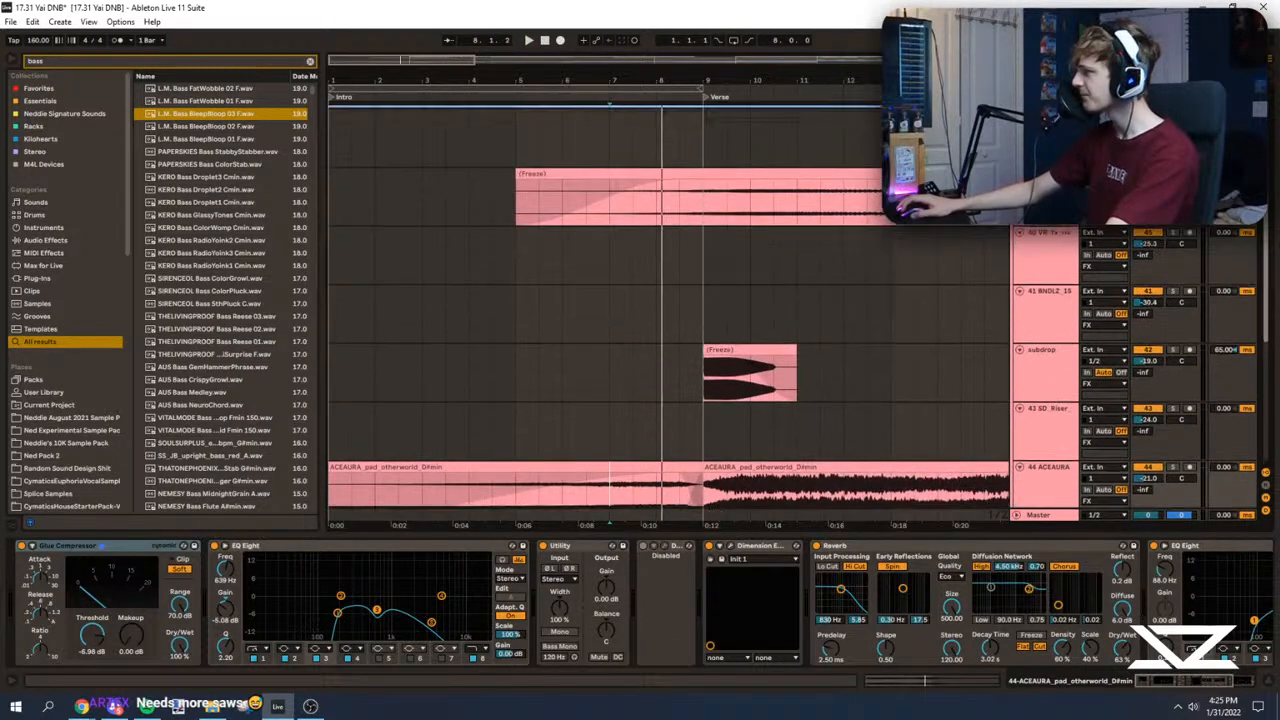
pyautogui.scroll(1, 1265, 330)
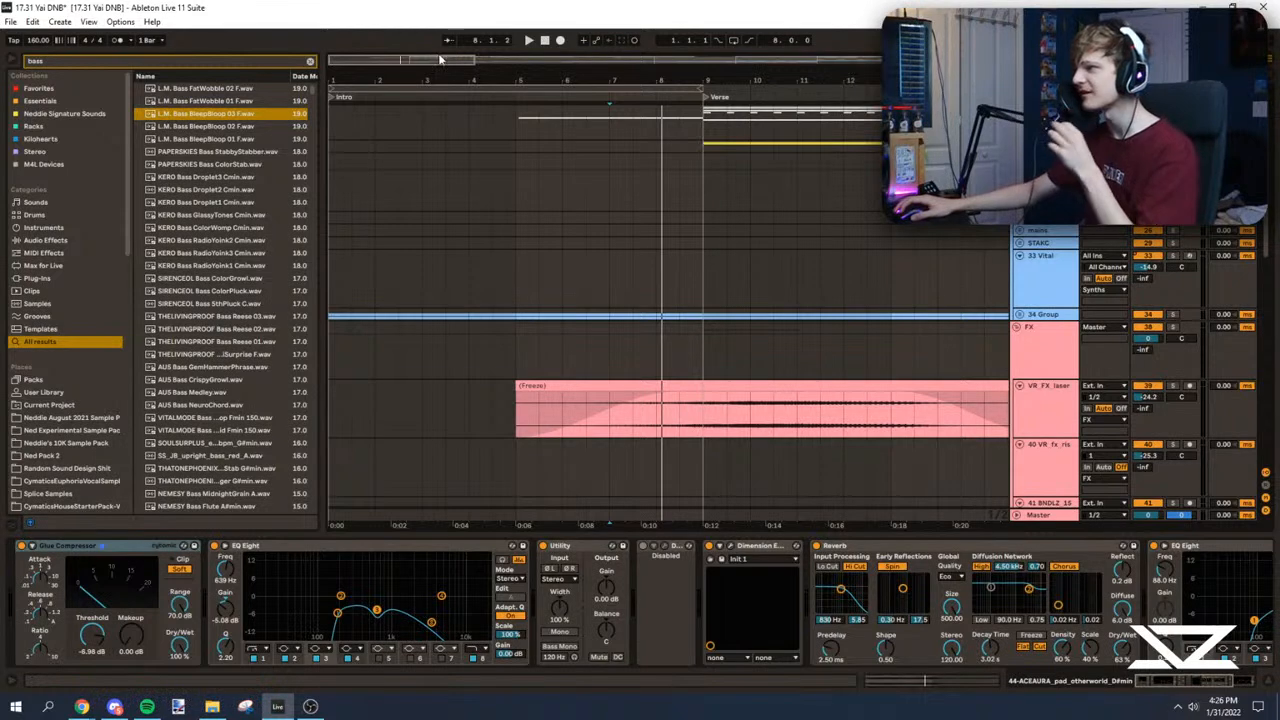
pyautogui.moveTo(447, 58); pyautogui.dragTo(447, 38)
pyautogui.click(338, 292)
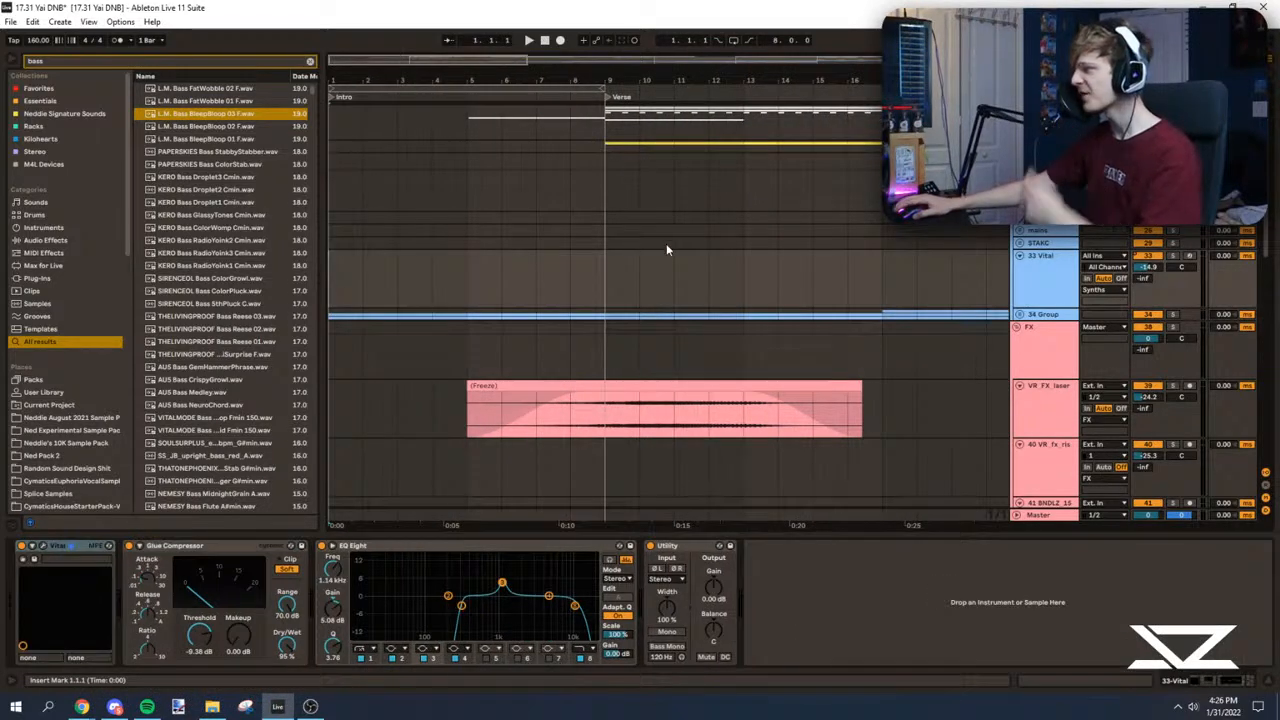
pyautogui.click(1018, 328)
pyautogui.click(1040, 514)
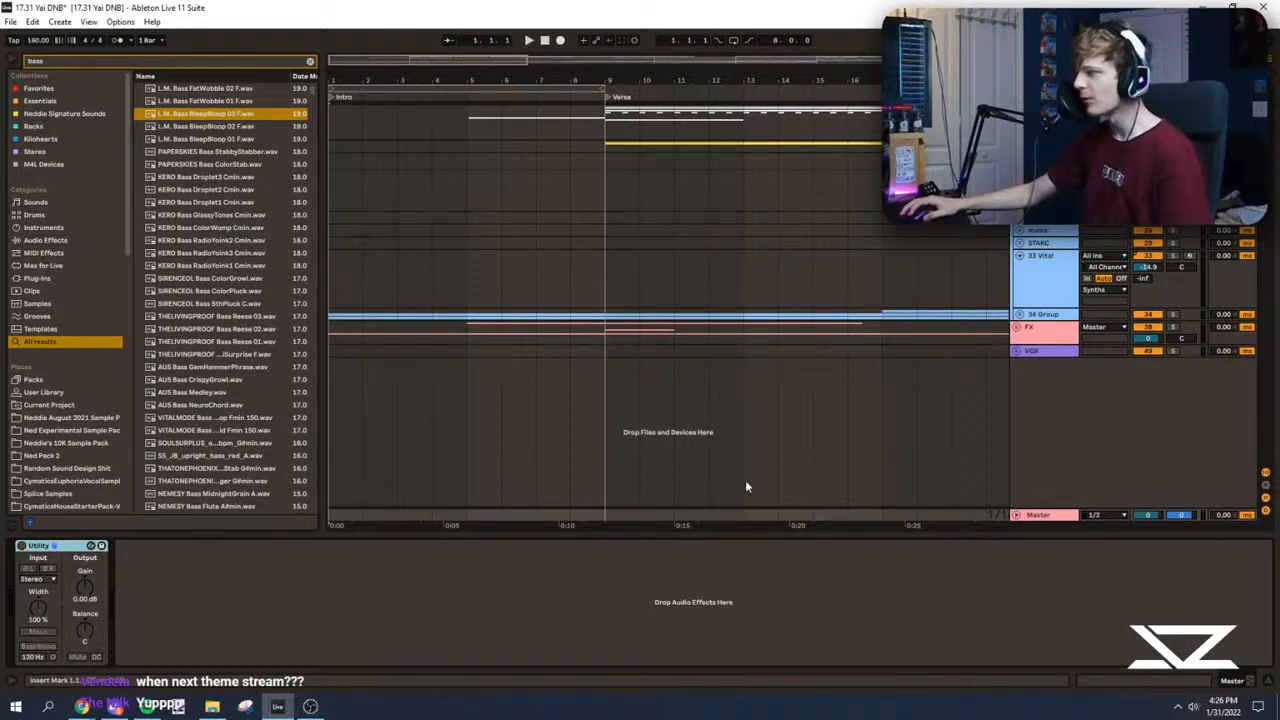
# Step: Unfold the Subs group and play its 21 Vital track from the start of the Verse at bar 9
pyautogui.click(1042, 160)
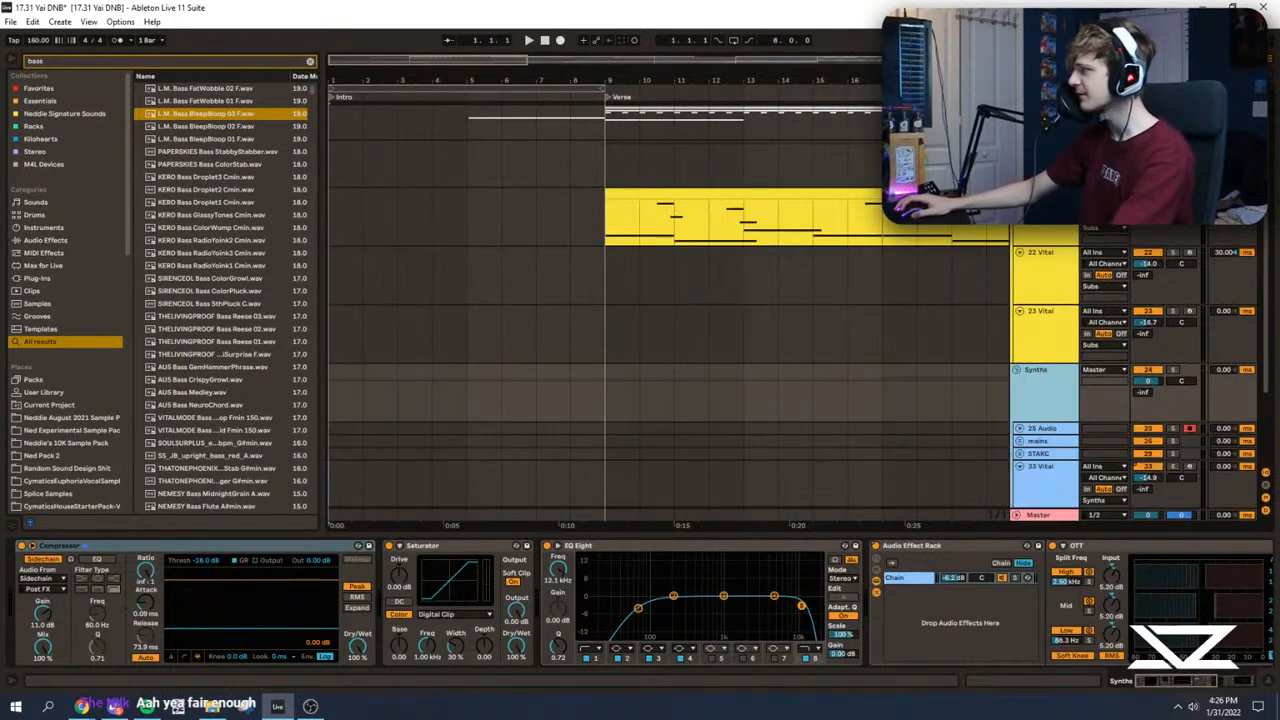
pyautogui.scroll(3, 670, 112)
pyautogui.moveTo(511, 84); pyautogui.dragTo(511, 40)
pyautogui.scroll(-2, 502, 280)
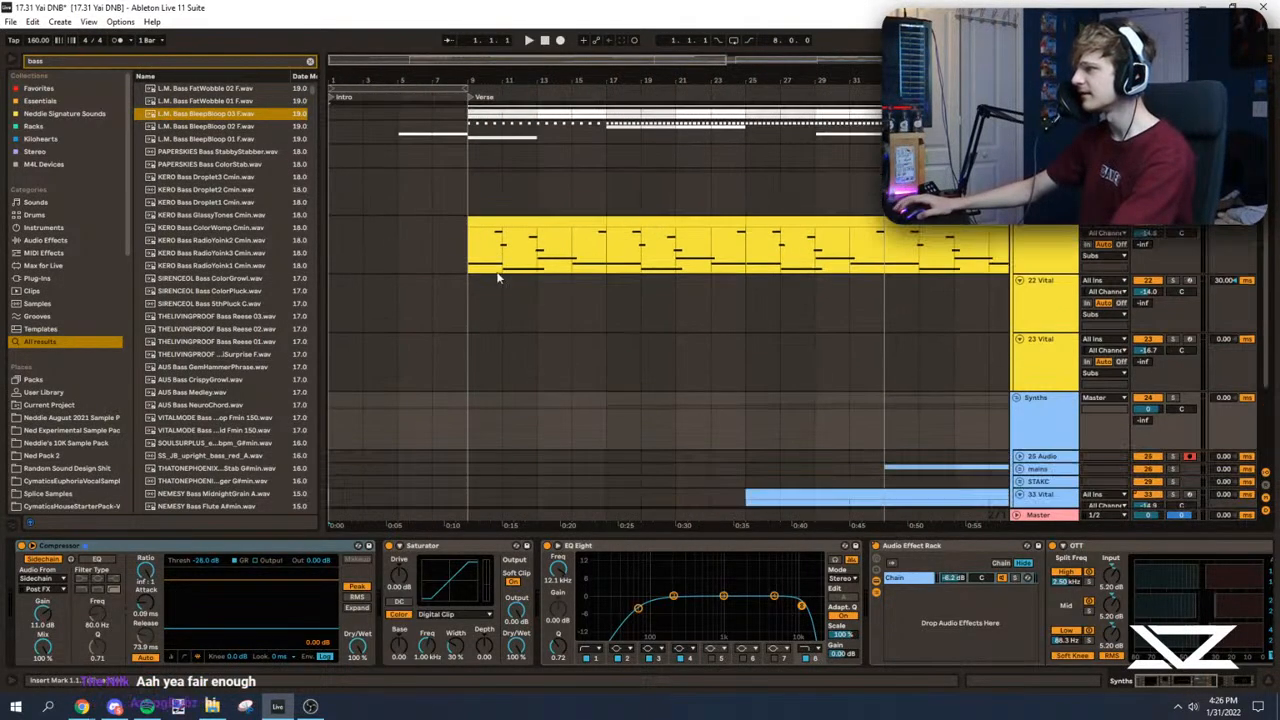
pyautogui.click(469, 262)
pyautogui.press('space')
pyautogui.moveTo(480, 82); pyautogui.dragTo(448, 186)
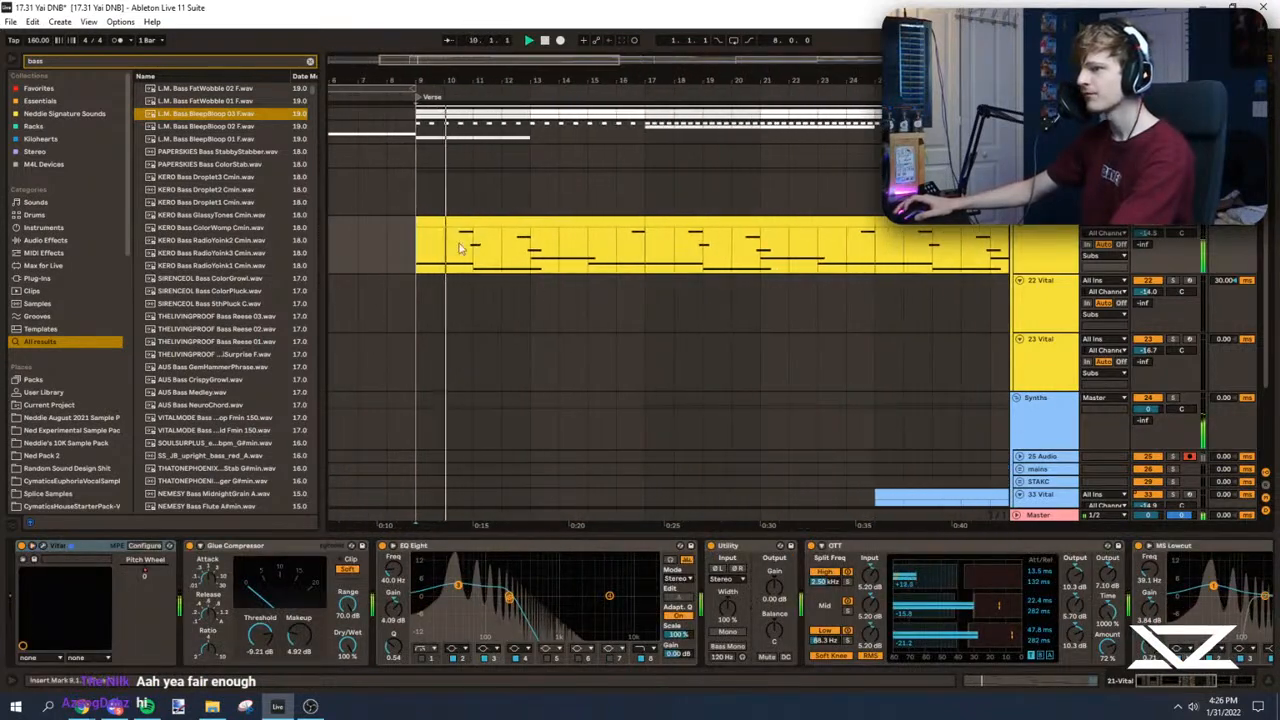
# Step: Replay the 21 Vital part and examine its device chain through to the final EQ Eight
pyautogui.press('space')
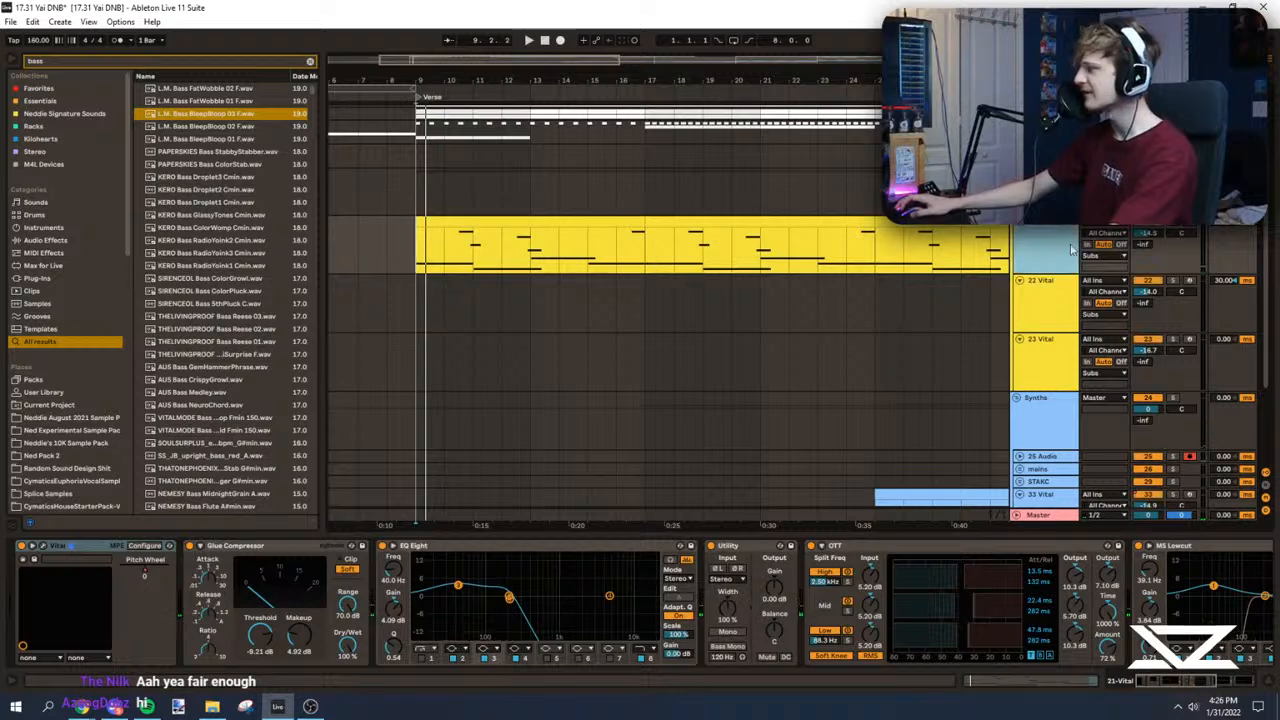
pyautogui.click(1225, 682)
pyautogui.click(445, 246)
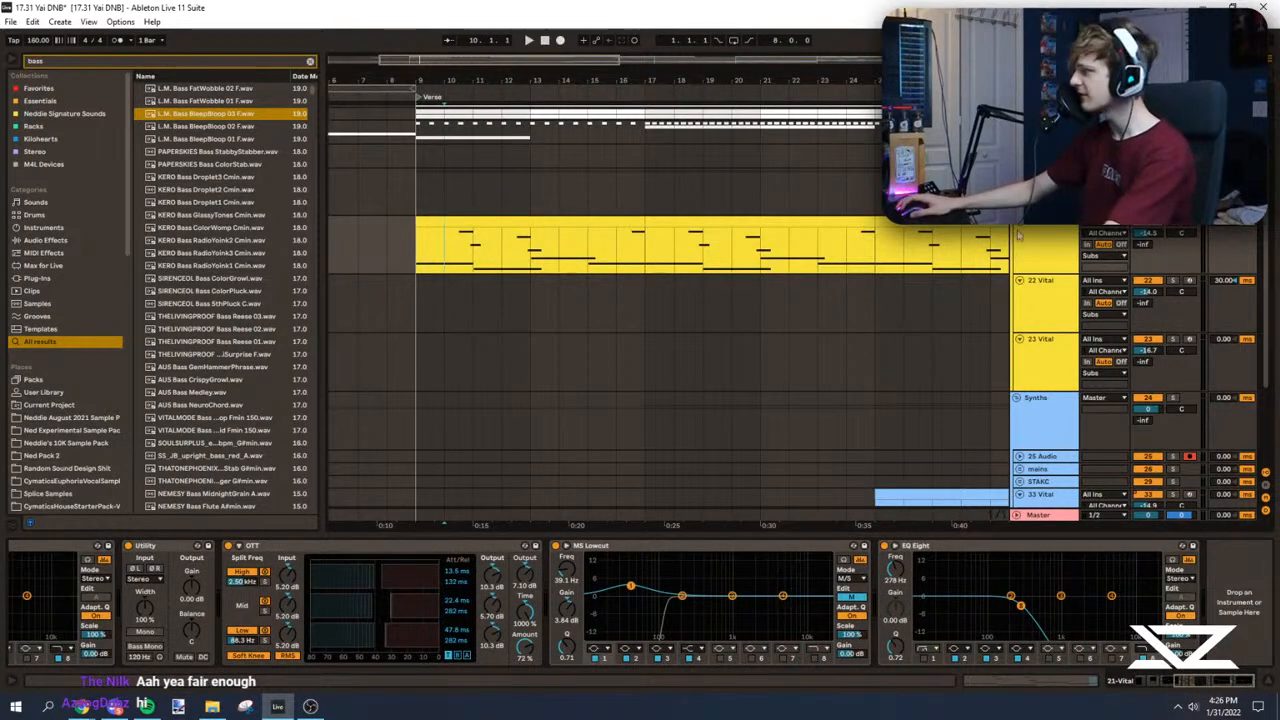
pyautogui.press('space')
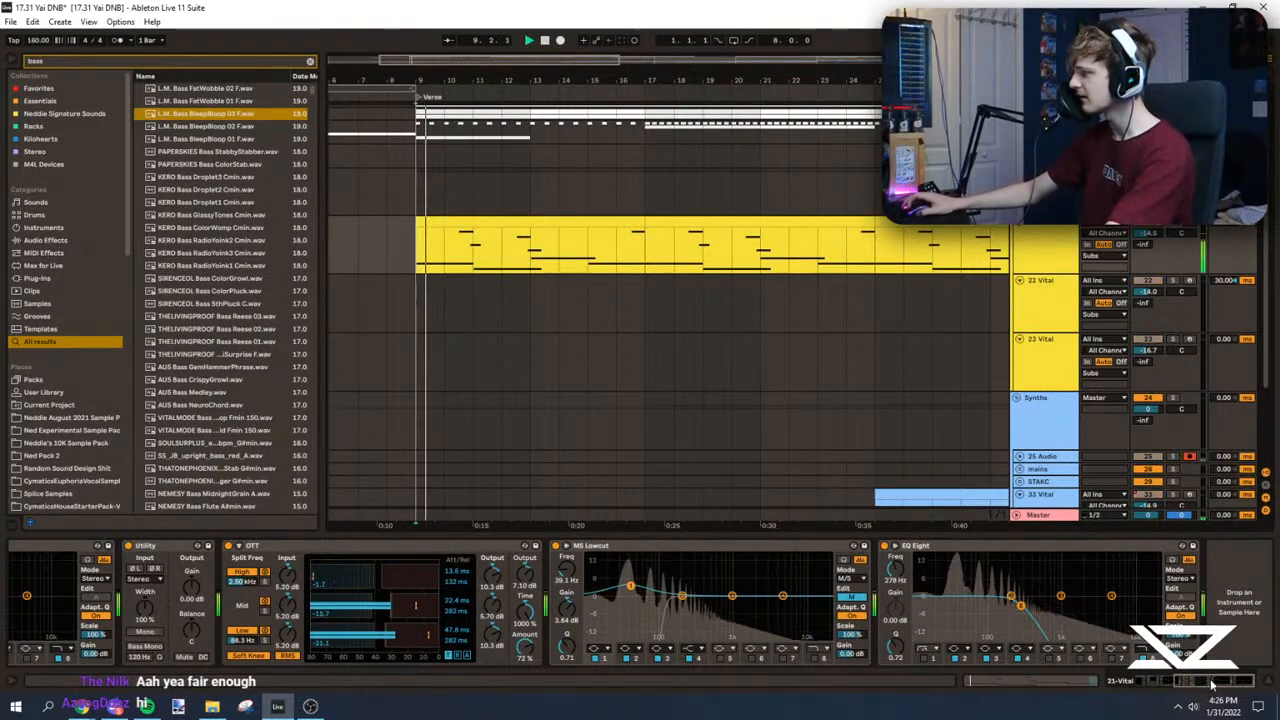
pyautogui.click(973, 686)
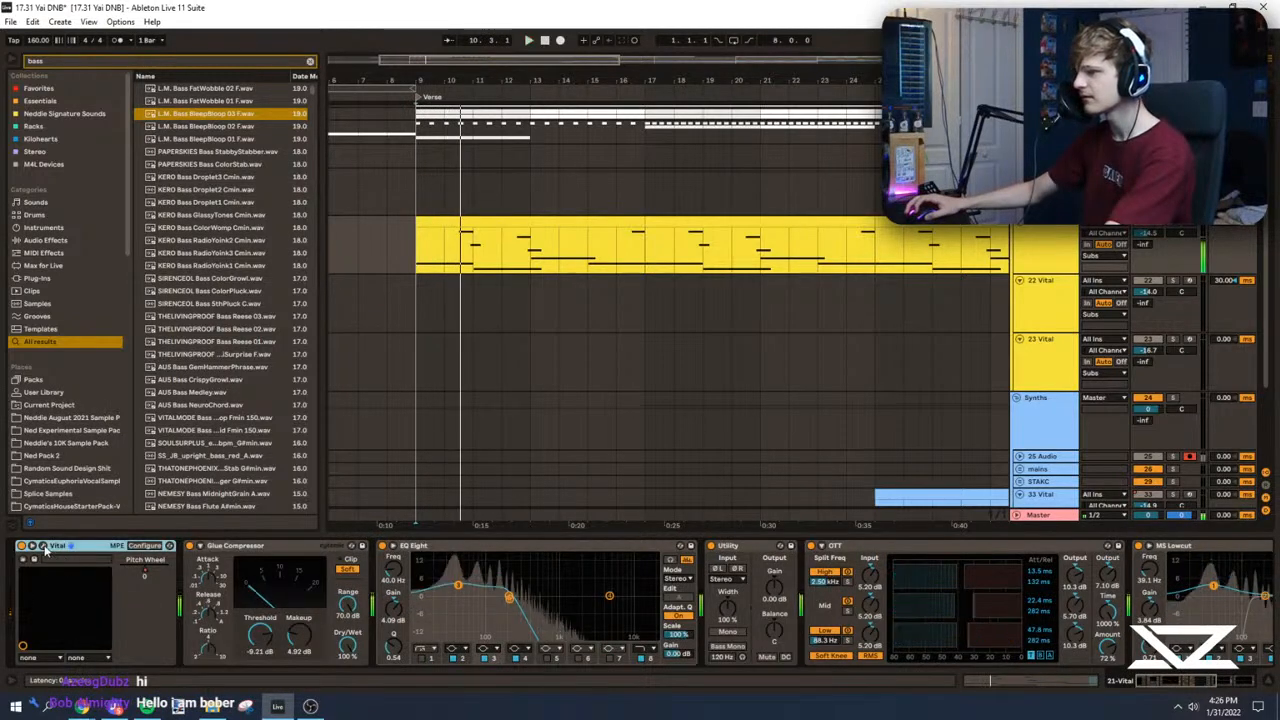
# Step: In Vital on track 21, set the voices to 1 and the glide to about 0.23 seconds, and play the result
pyautogui.press('space')
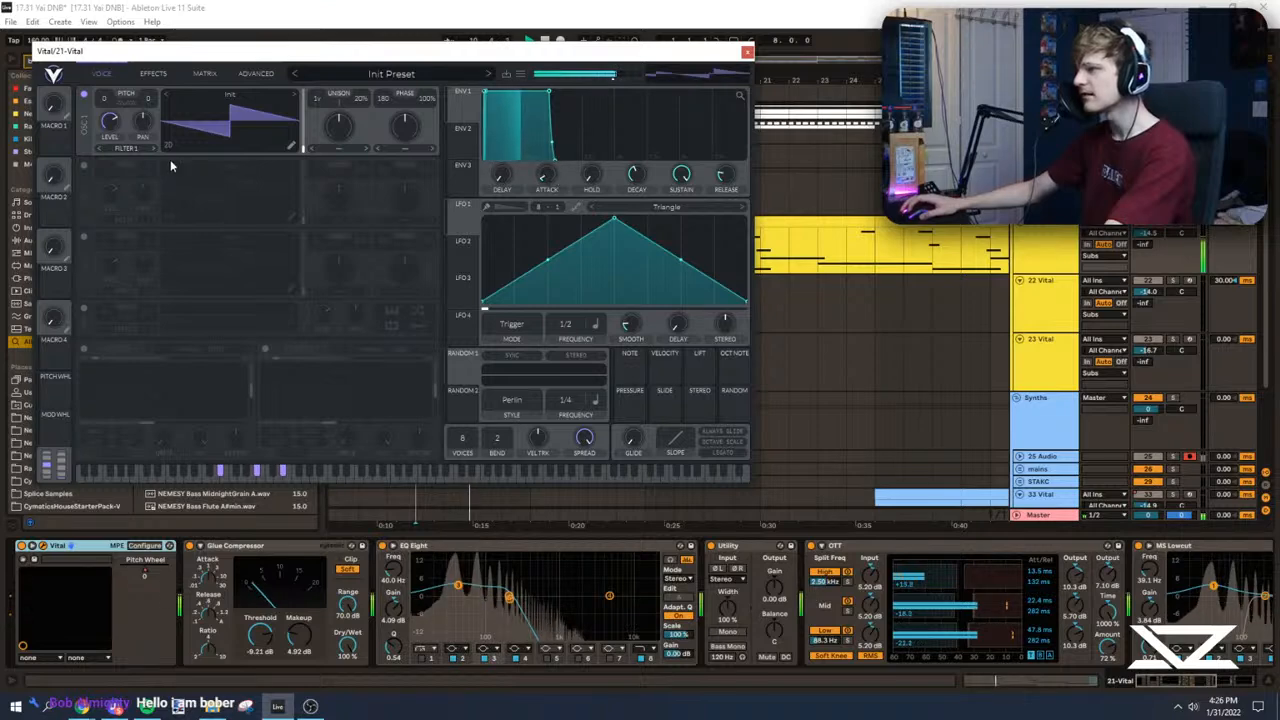
pyautogui.press('space')
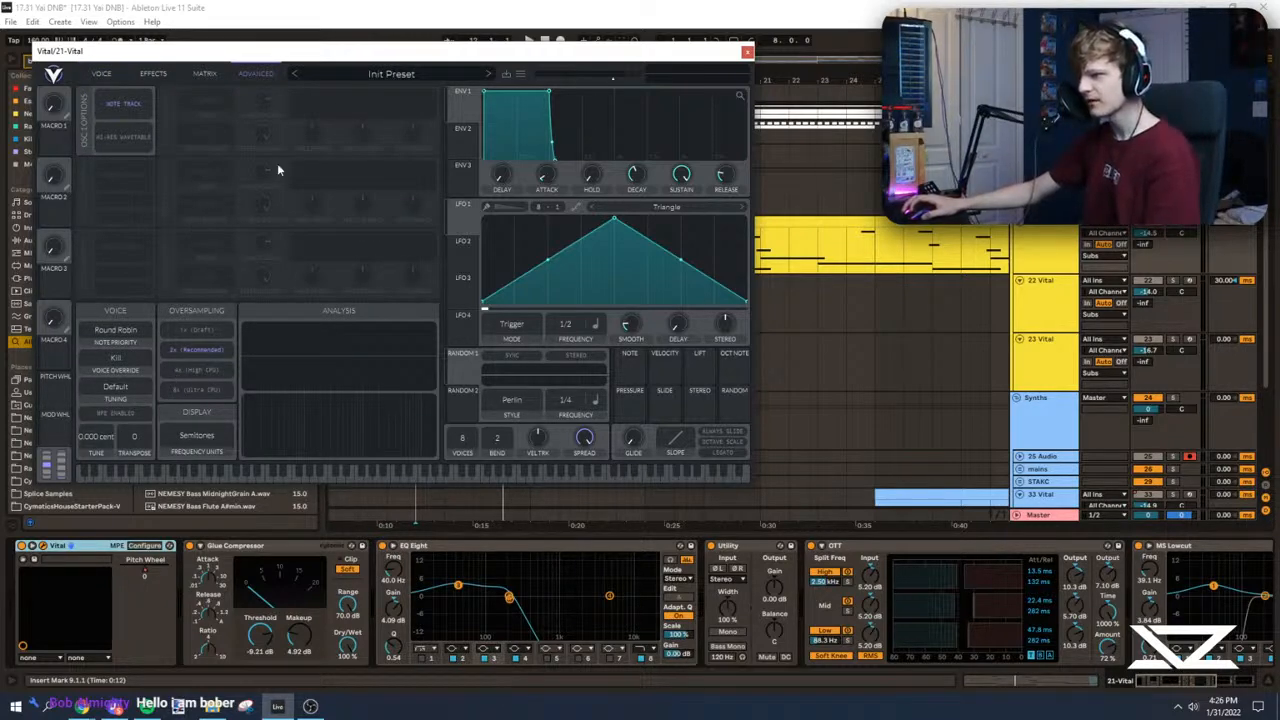
pyautogui.click(102, 74)
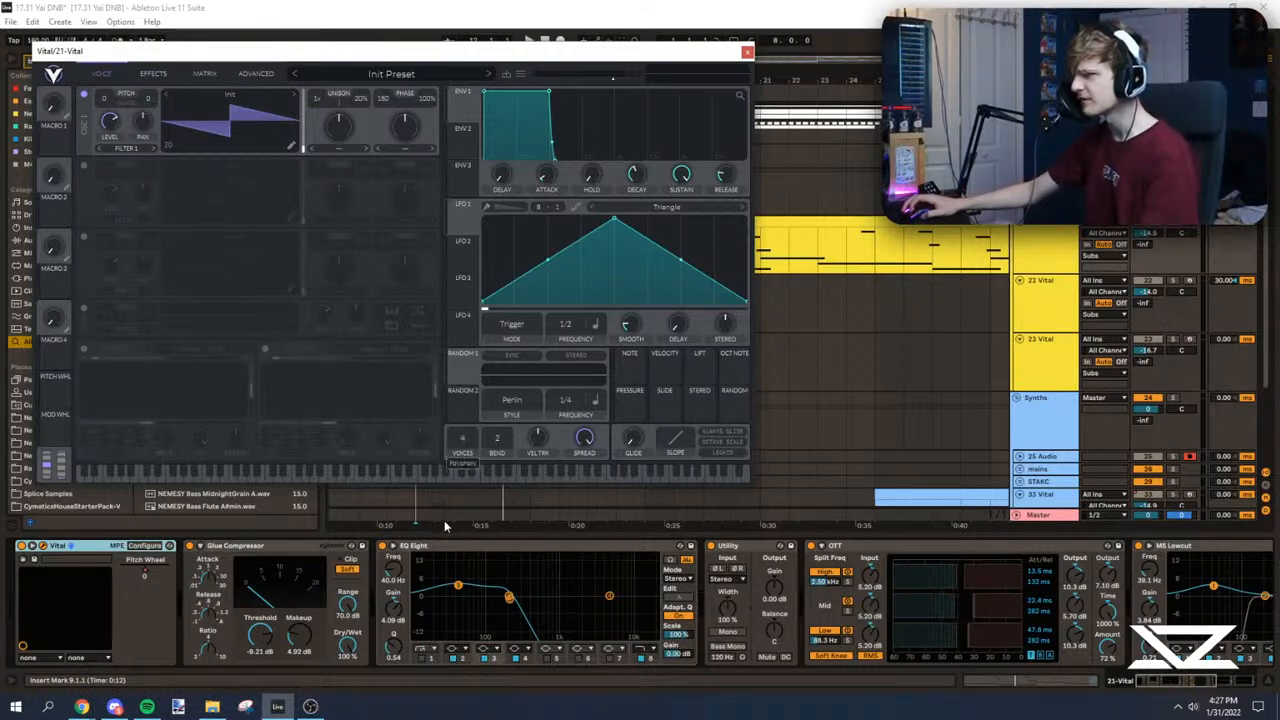
pyautogui.press('space')
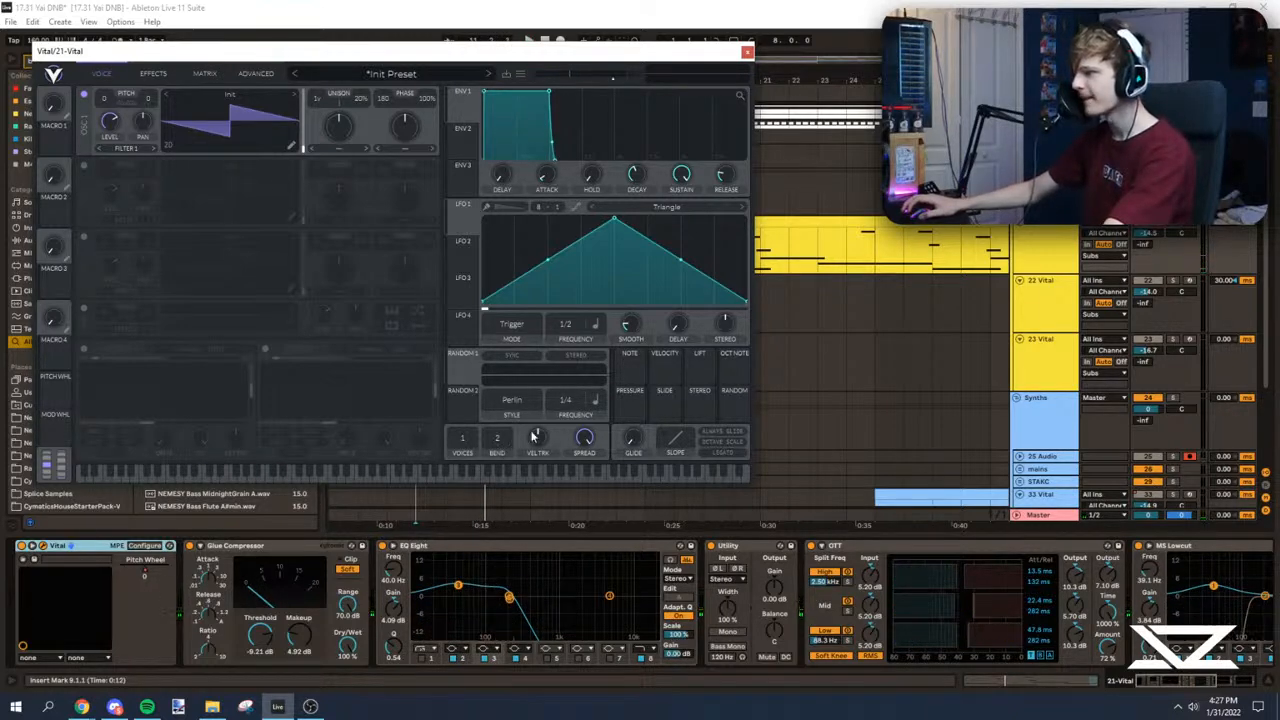
pyautogui.moveTo(629, 440); pyautogui.dragTo(632, 385)
pyautogui.press('space')
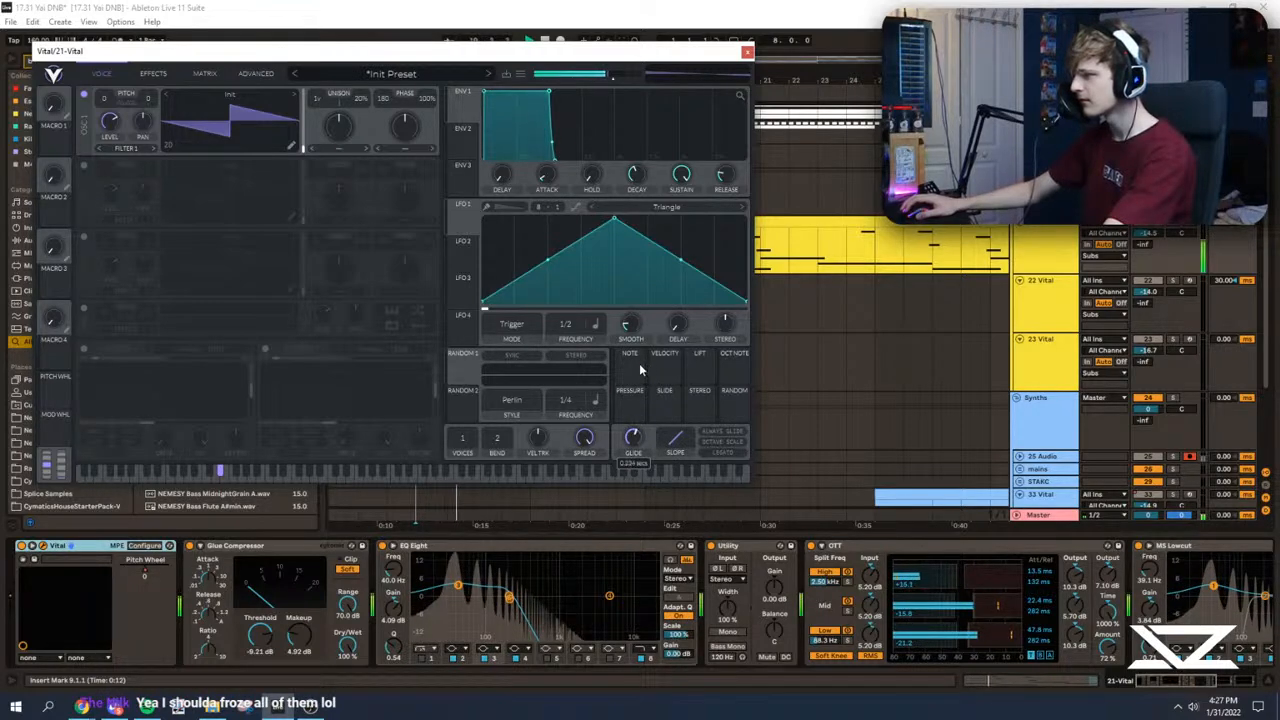
# Step: Set oscillator 1's unison to 16 voices in track 21's Vital, close the plugin and replay the sub from bar 9
pyautogui.press('space')
pyautogui.moveTo(318, 101); pyautogui.dragTo(319, 62)
pyautogui.press('space')
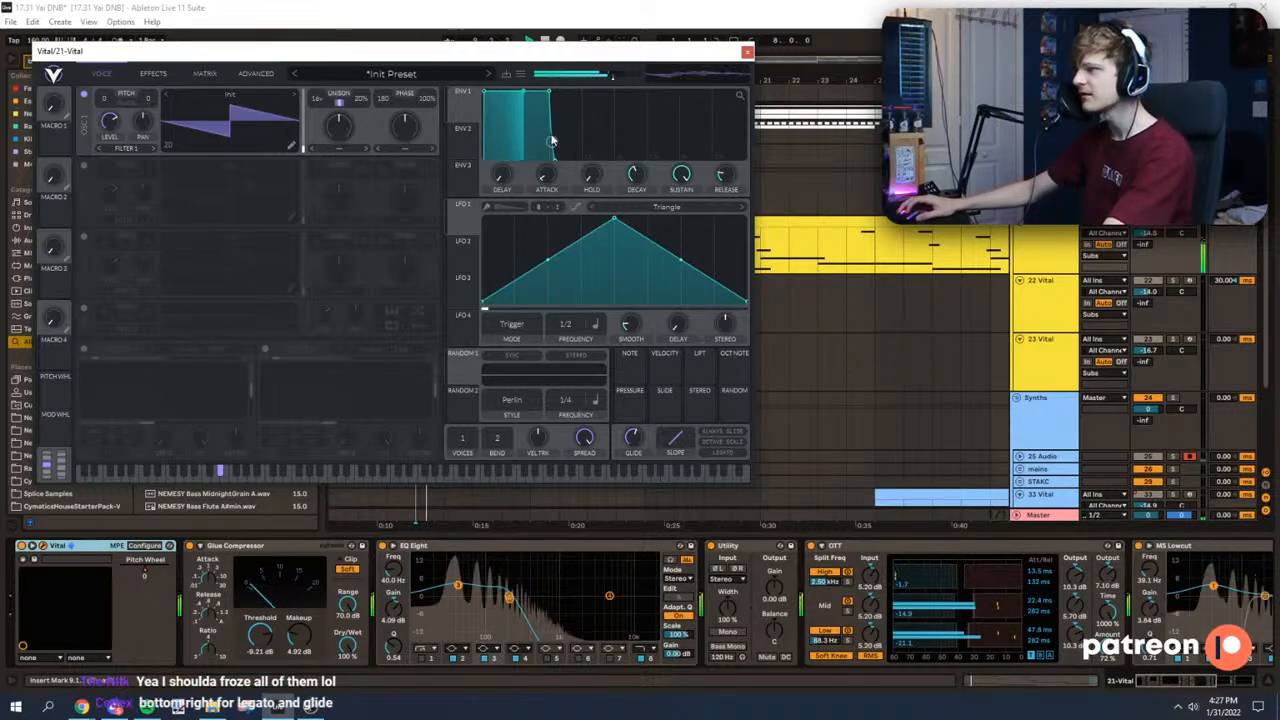
pyautogui.click(747, 52)
pyautogui.click(403, 240)
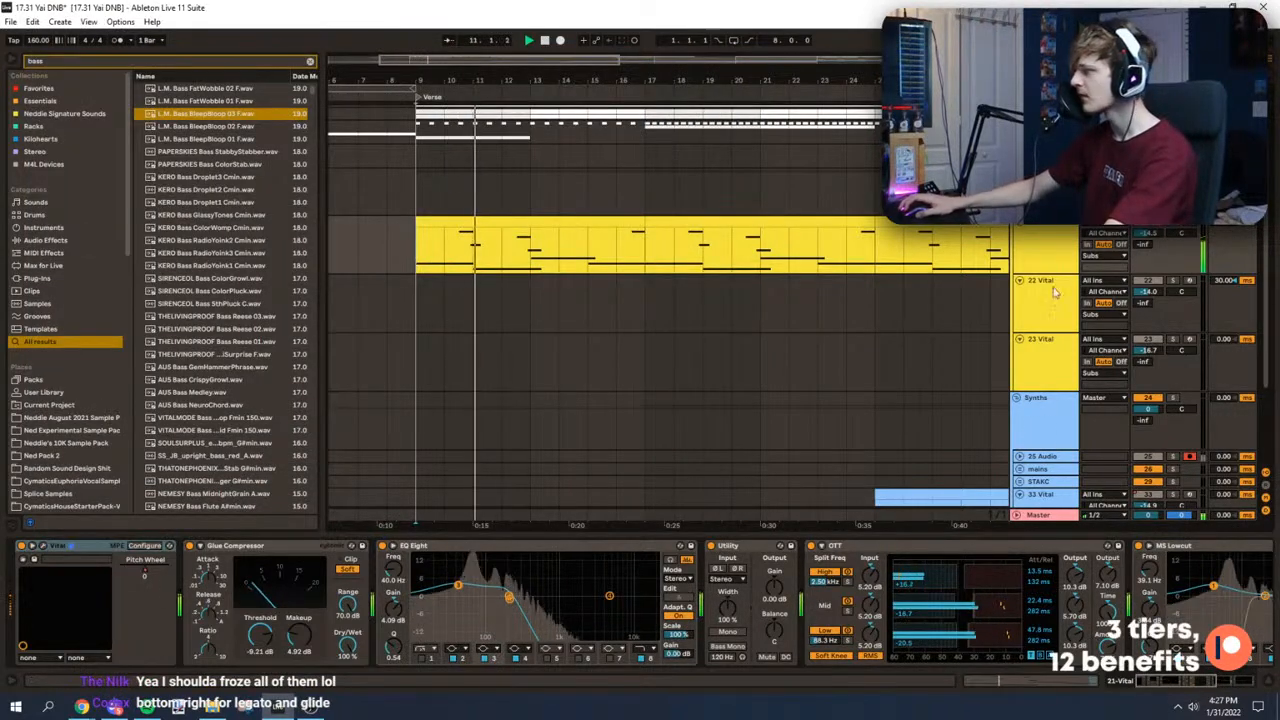
pyautogui.press('space')
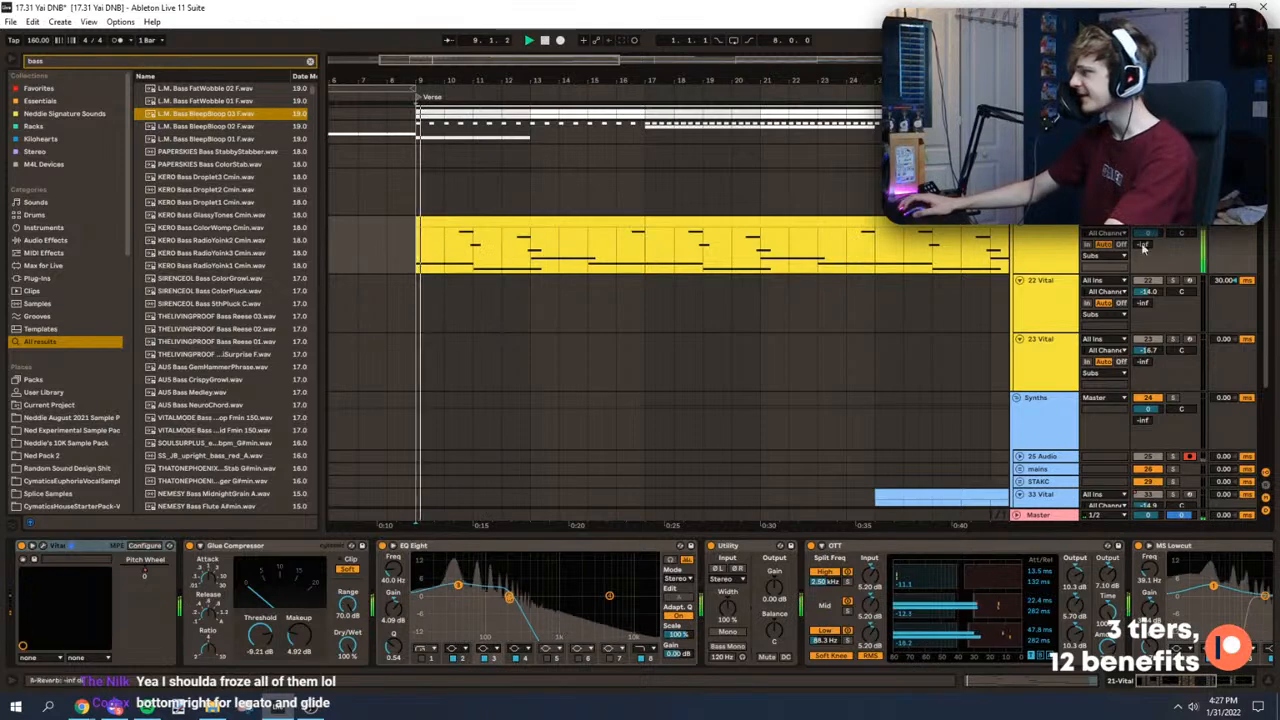
# Step: Select the Subs group and lower its EQ Eight low cut to 10 Hz during playback
pyautogui.click(1057, 316)
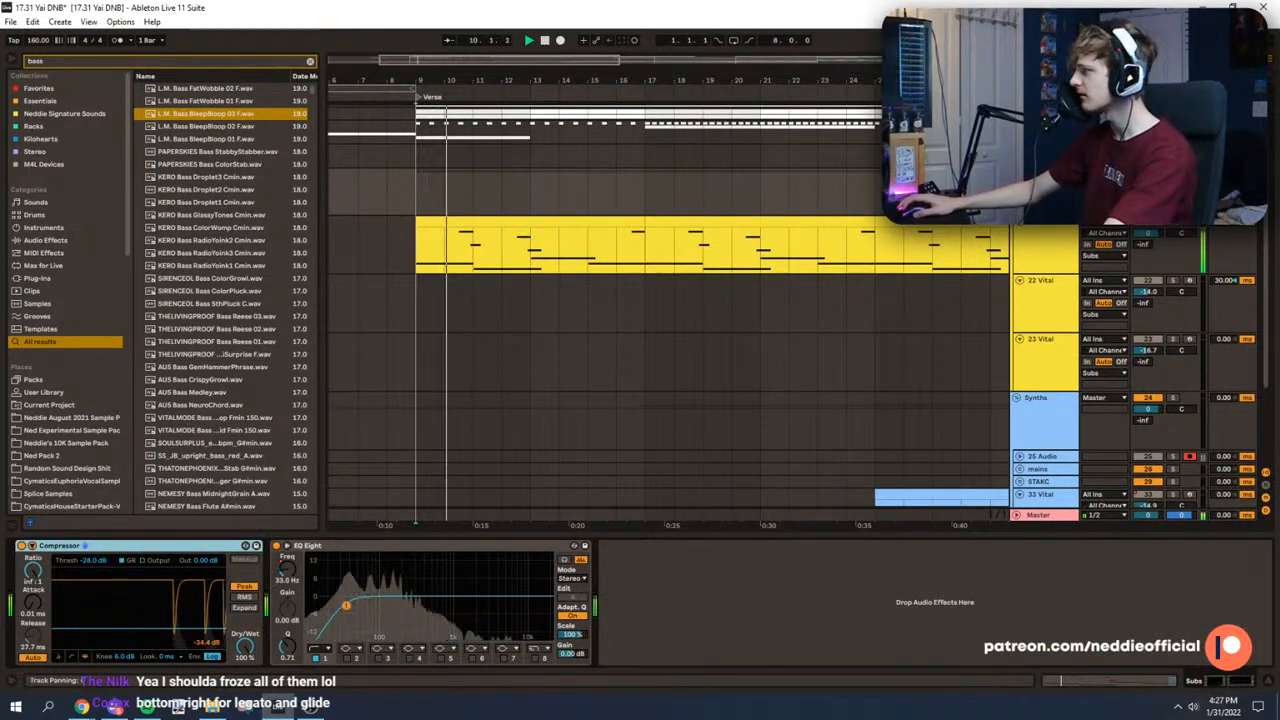
pyautogui.click(1168, 225)
pyautogui.scroll(3, 440, 179)
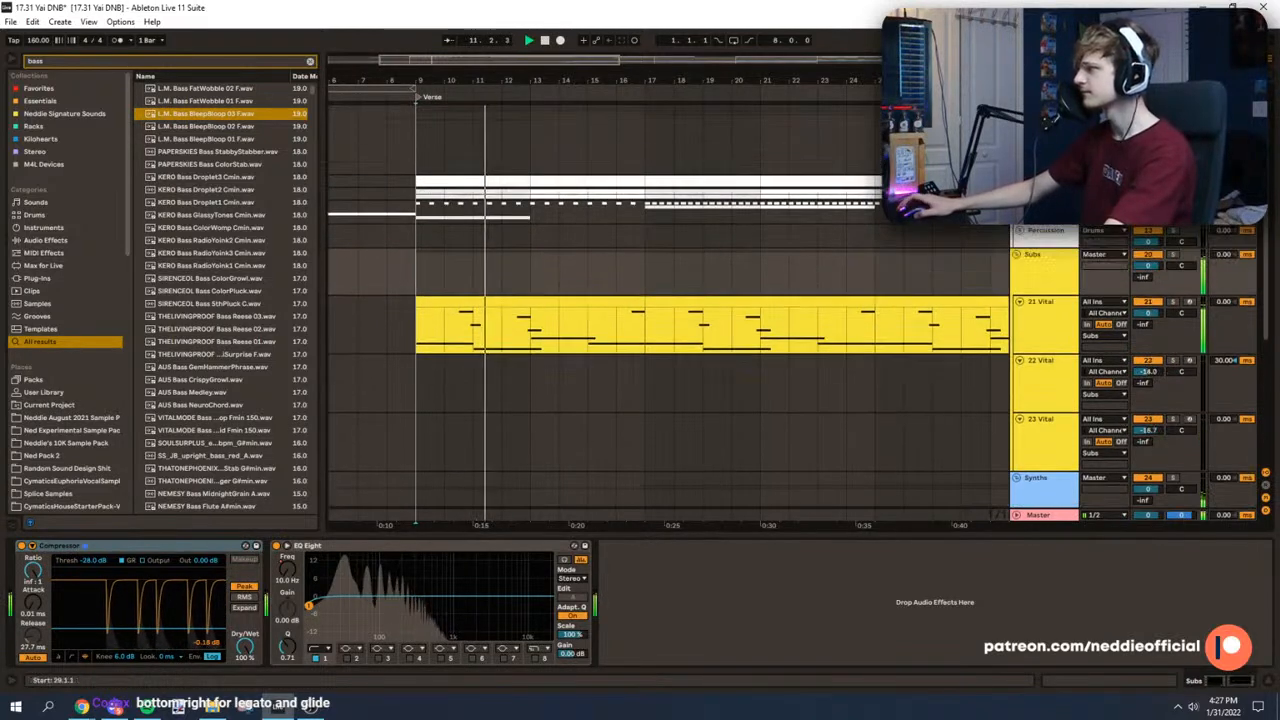
pyautogui.press('space')
# Step: Unfold the K/S group, select the kick track and play it from the start of the Verse at bar 9
pyautogui.click(1020, 181)
pyautogui.click(1020, 181)
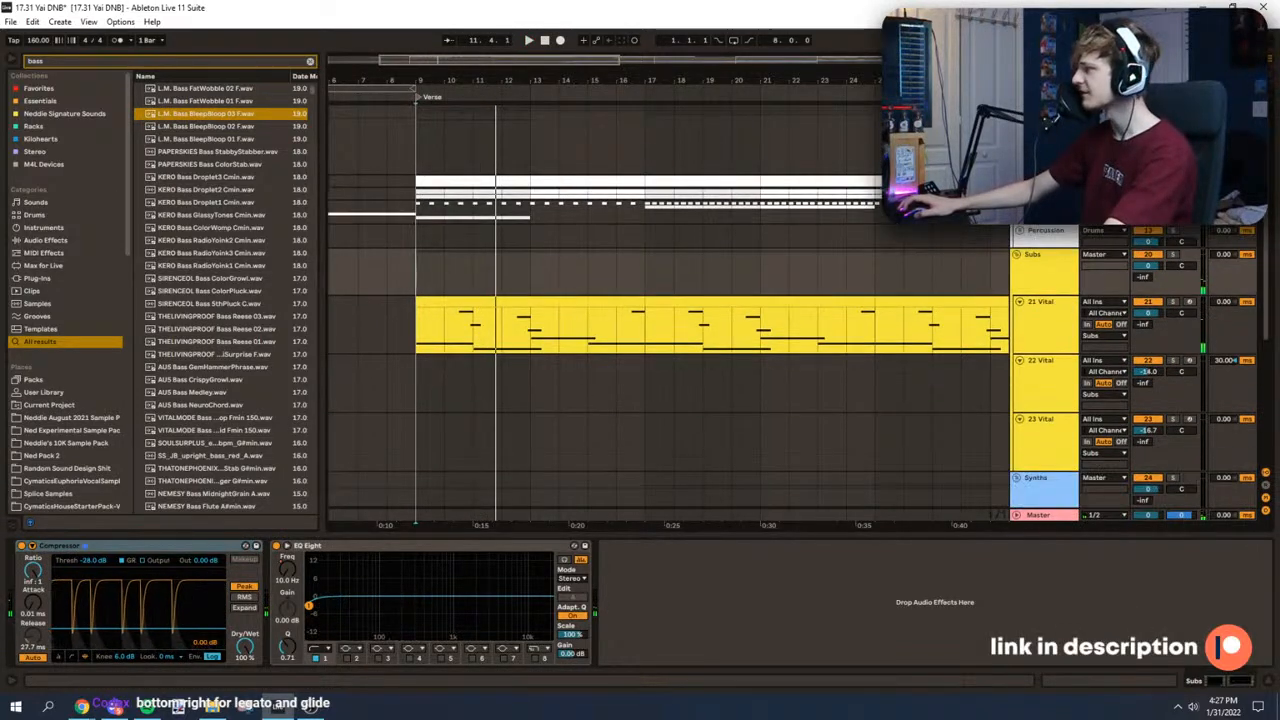
pyautogui.click(1045, 181)
pyautogui.click(1020, 181)
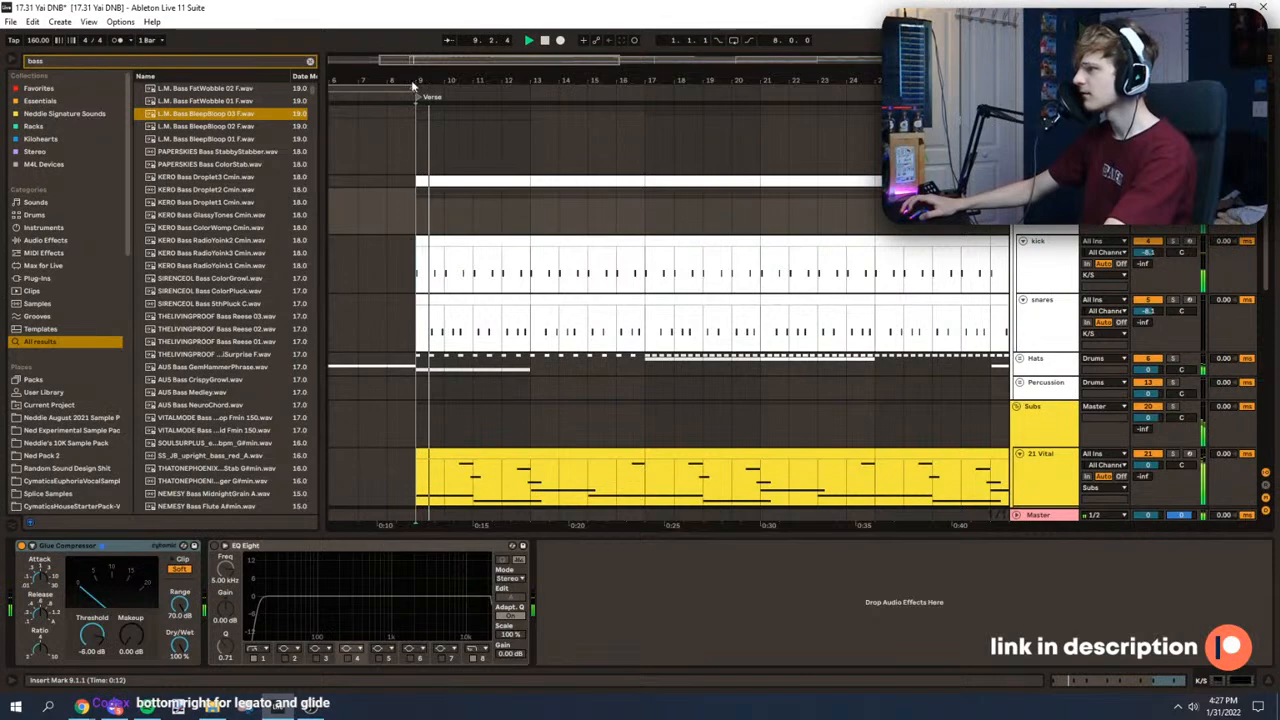
pyautogui.press('Down')
pyautogui.moveTo(414, 78); pyautogui.dragTo(414, 165)
pyautogui.press('space')
pyautogui.press('space')
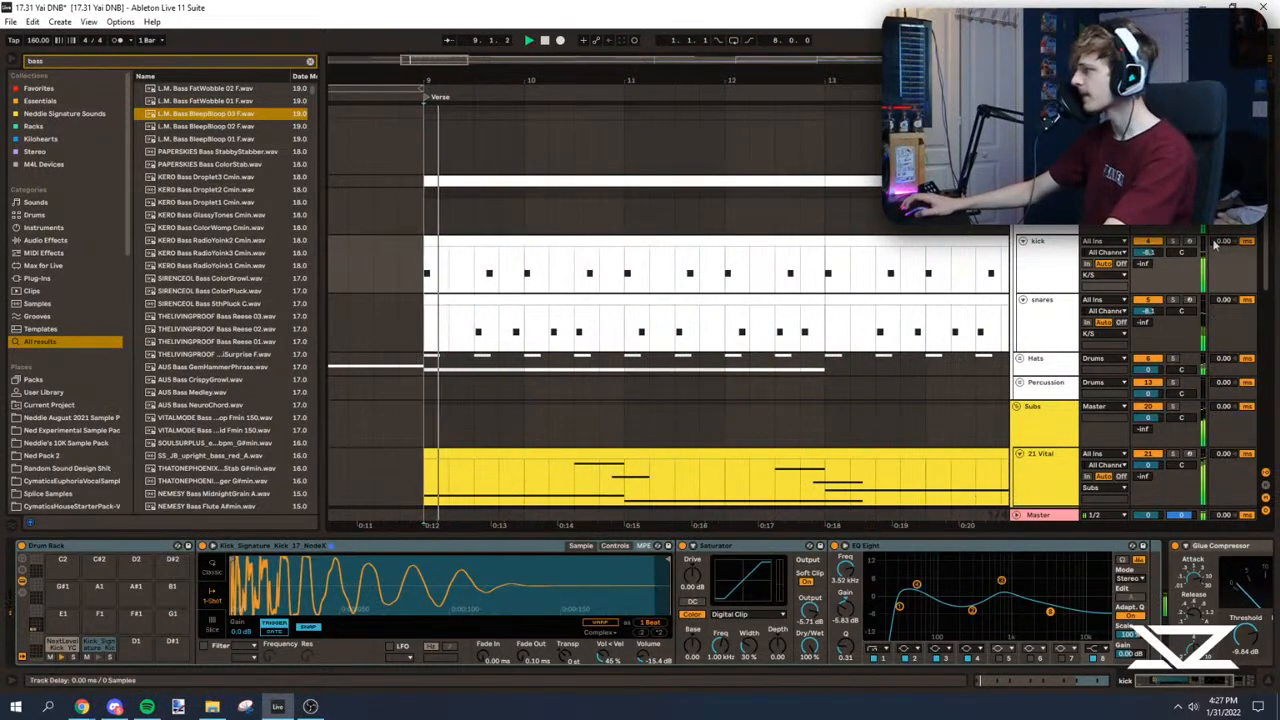
# Step: On the NextLevelKick_YC pad, set the sample volume to -9.14 dB and the Glue Compressor to -13.3 dB threshold and 7.94 dB makeup
pyautogui.click(55, 650)
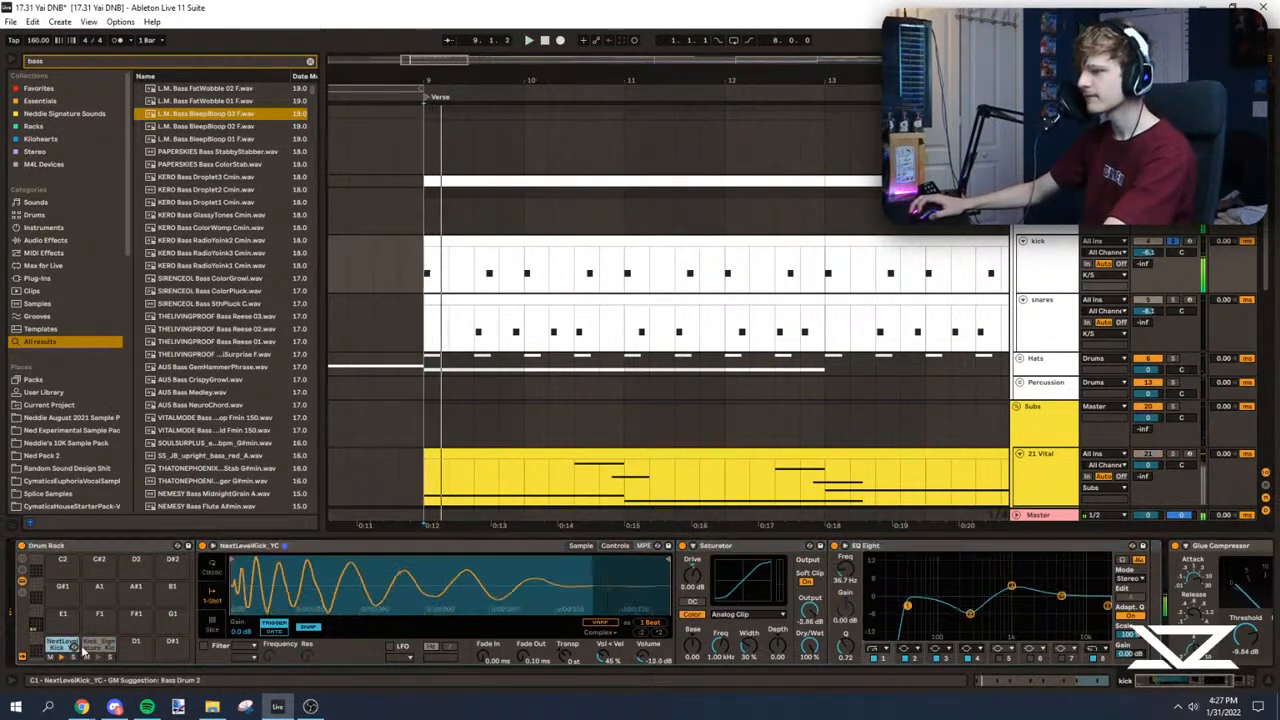
pyautogui.moveTo(642, 657); pyautogui.dragTo(642, 662)
pyautogui.moveTo(1195, 681); pyautogui.dragTo(1215, 685)
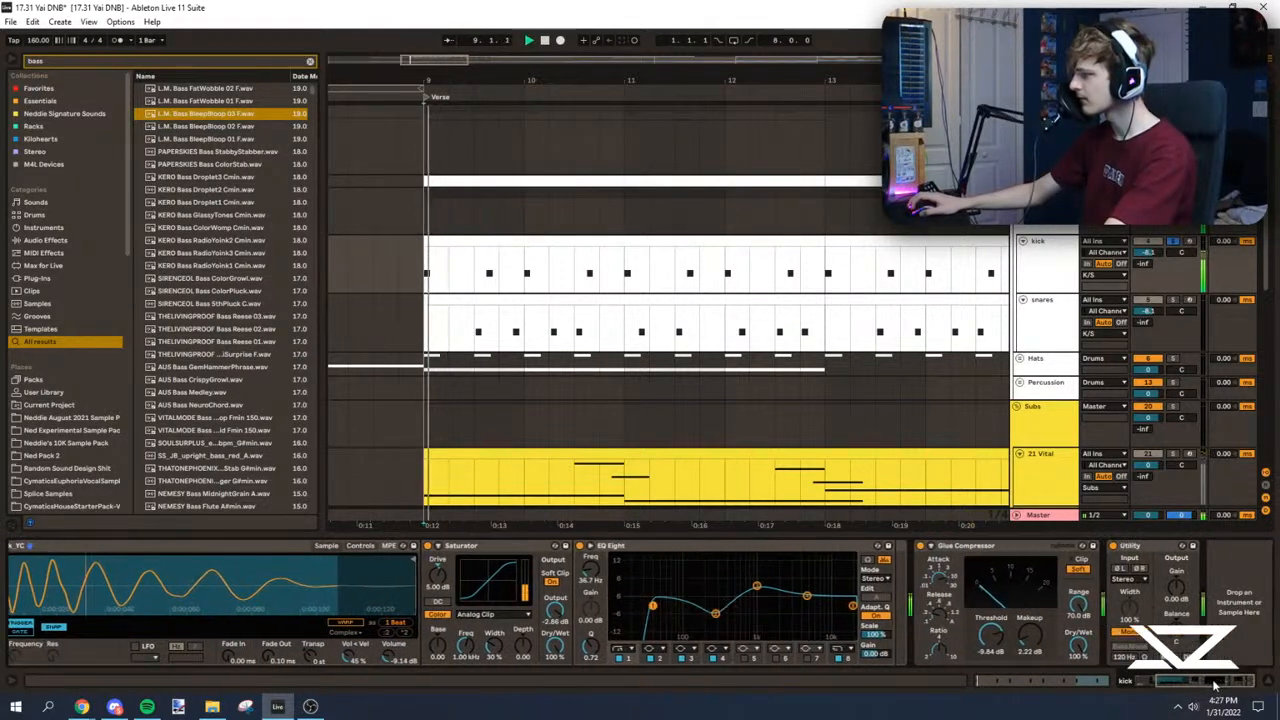
pyautogui.moveTo(991, 643); pyautogui.dragTo(1029, 603)
pyautogui.press('space')
pyautogui.press('space')
pyautogui.press('space')
pyautogui.press('space')
pyautogui.press('space')
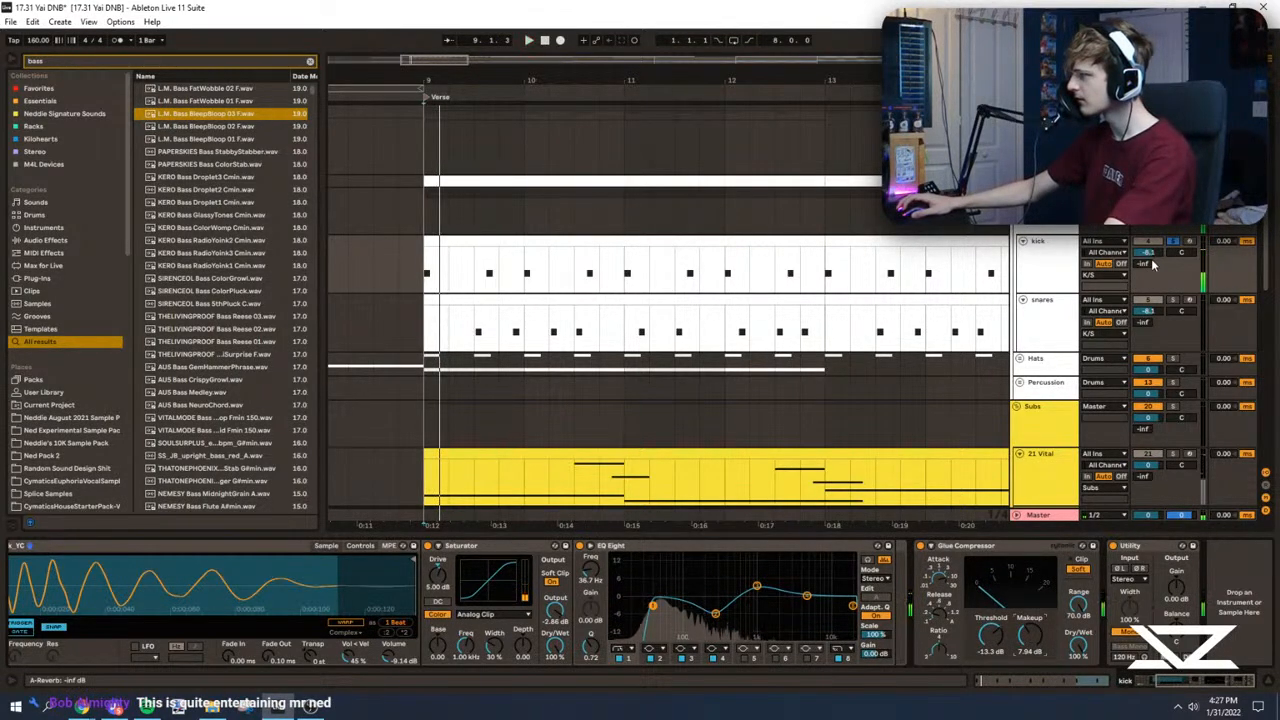
# Step: Set the kick track's volume to 0 dB and play it both soloed and with the other tracks
pyautogui.press('u')
pyautogui.press('u')
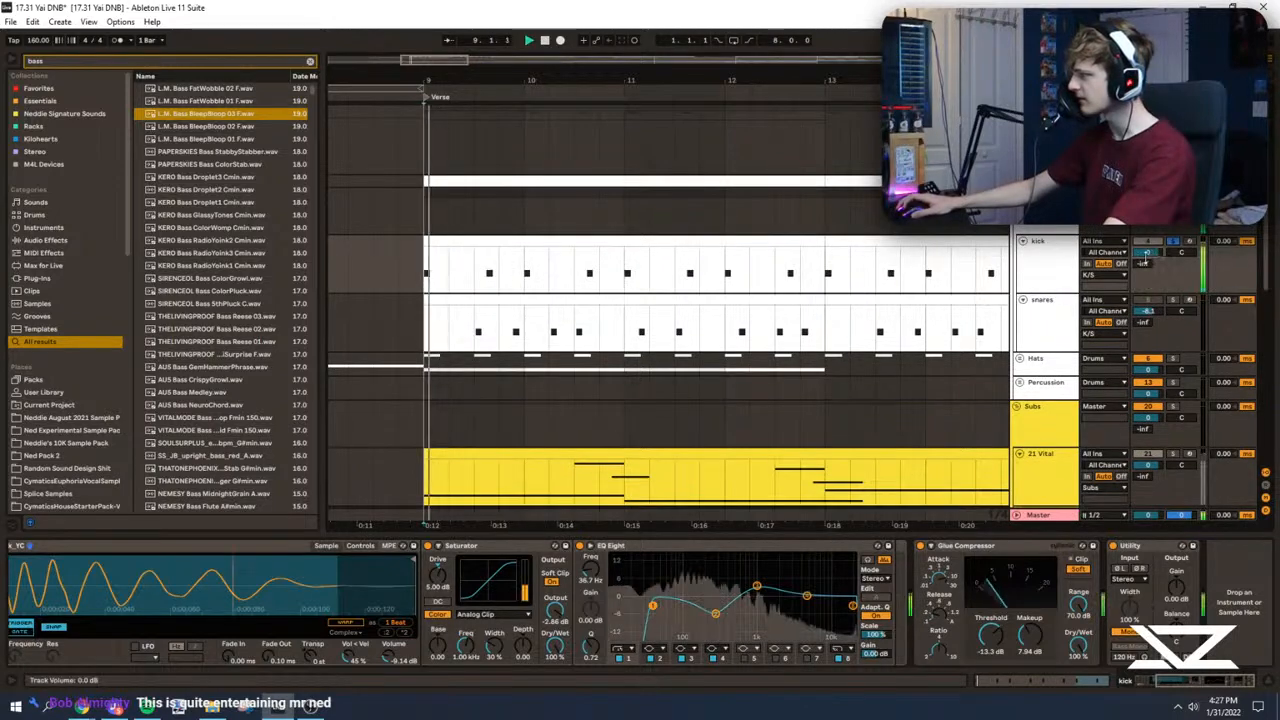
pyautogui.press('space')
pyautogui.press('space')
pyautogui.click(1172, 242)
pyautogui.press('space')
pyautogui.press('space')
# Step: Play the kick pattern with the sub from several points in bars 9 and 10
pyautogui.click(1043, 263)
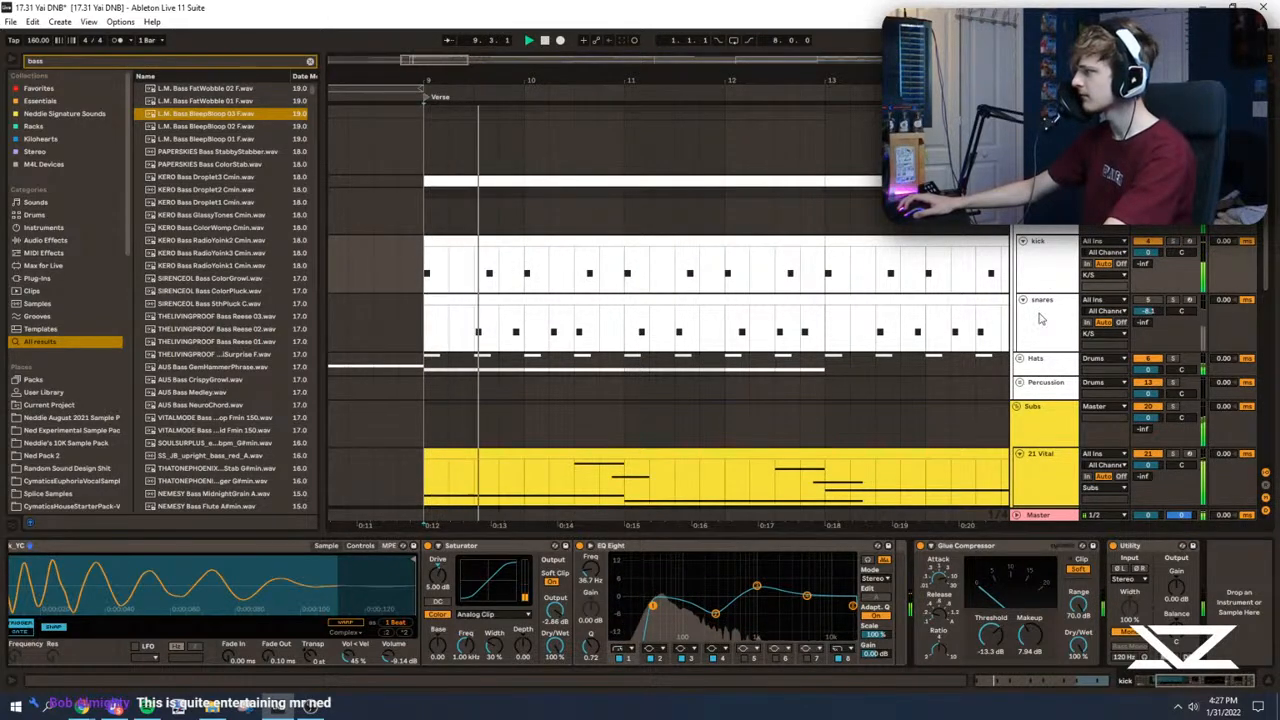
pyautogui.click(1040, 318)
pyautogui.click(424, 280)
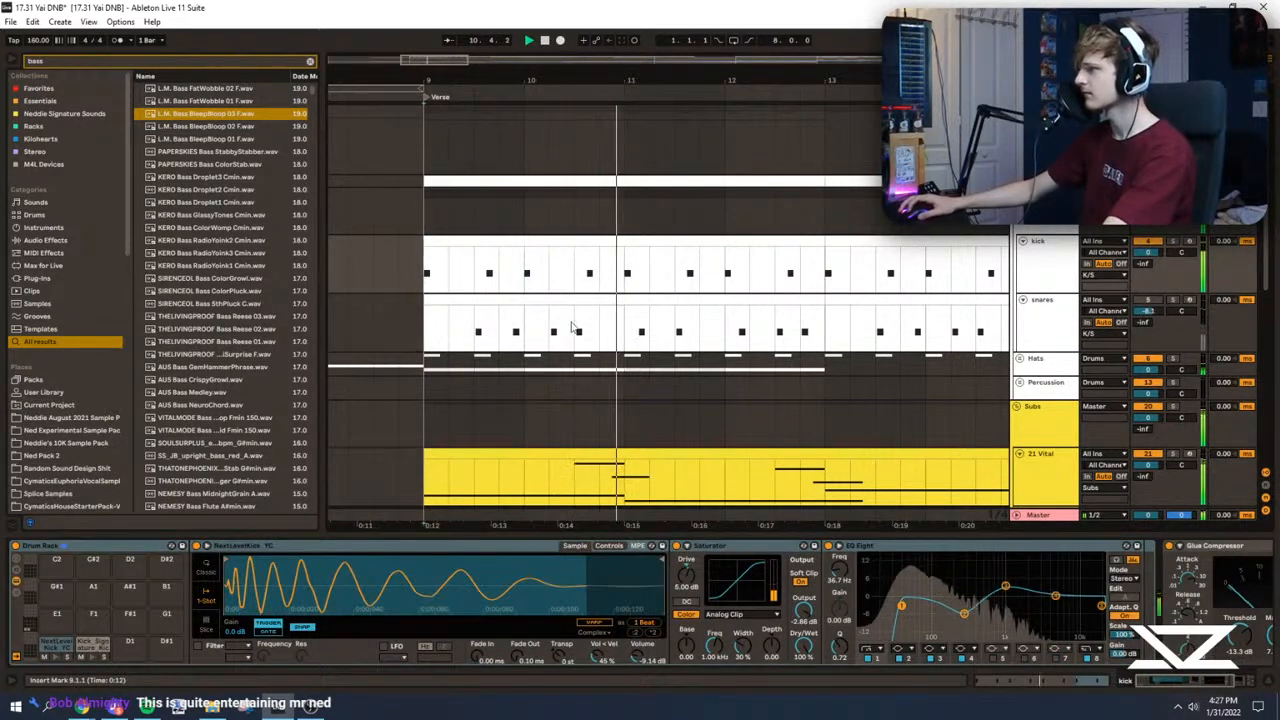
pyautogui.click(472, 333)
pyautogui.press('space')
pyautogui.click(545, 275)
pyautogui.press('space')
pyautogui.press('space')
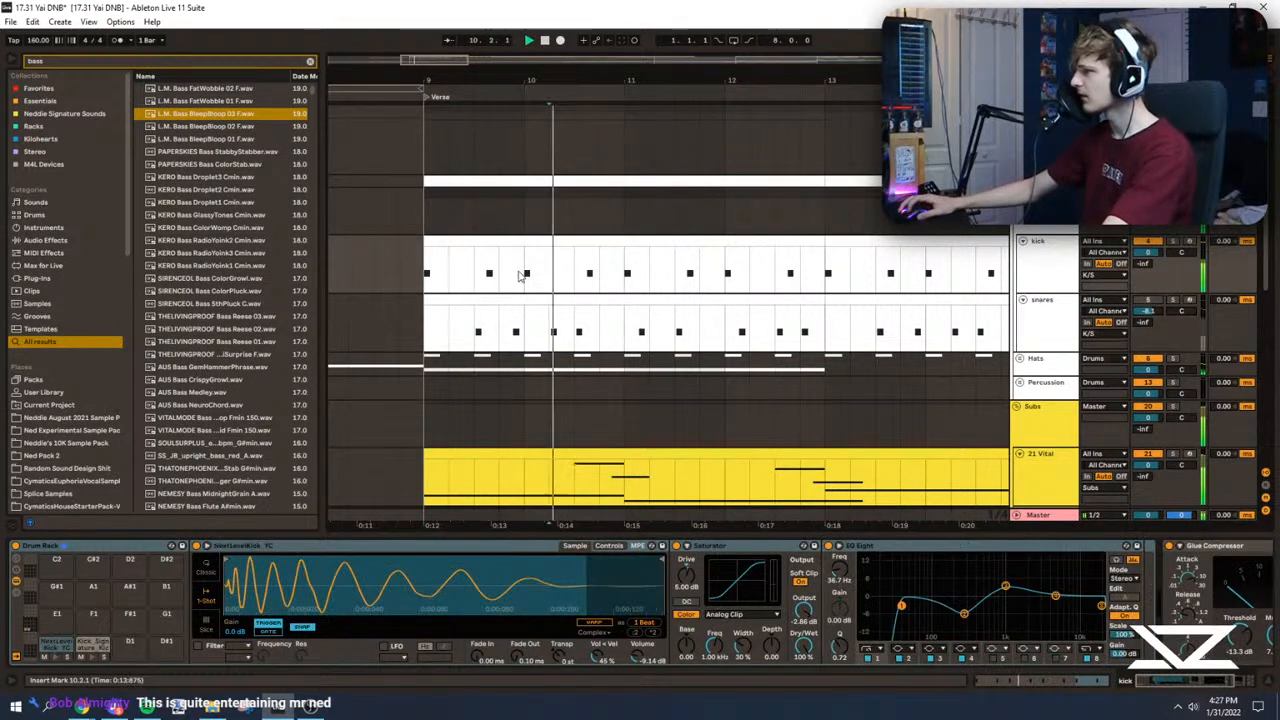
# Step: Cut the kick by 10.3 dB at about 1.09 kHz in its EQ Eight and replay it from bar 10
pyautogui.press('space')
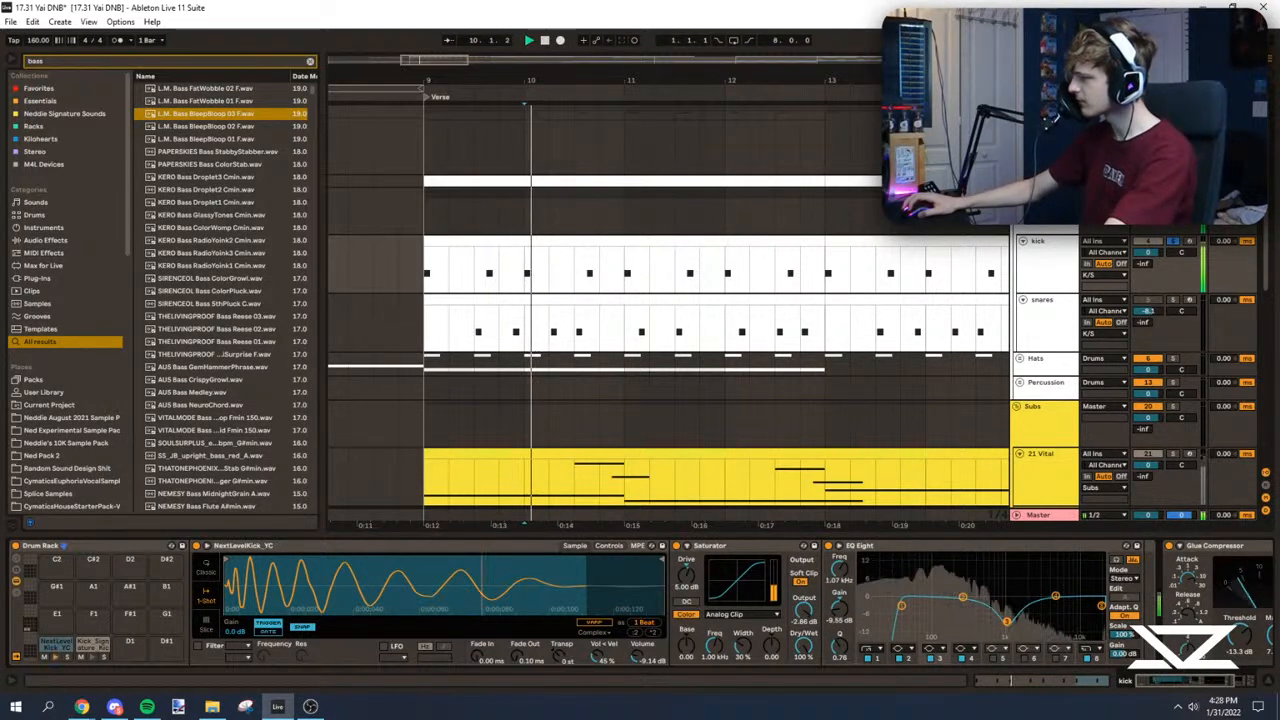
pyautogui.moveTo(1007, 624); pyautogui.dragTo(1007, 623)
pyautogui.press('space')
pyautogui.press('space')
pyautogui.press('space')
pyautogui.press('space')
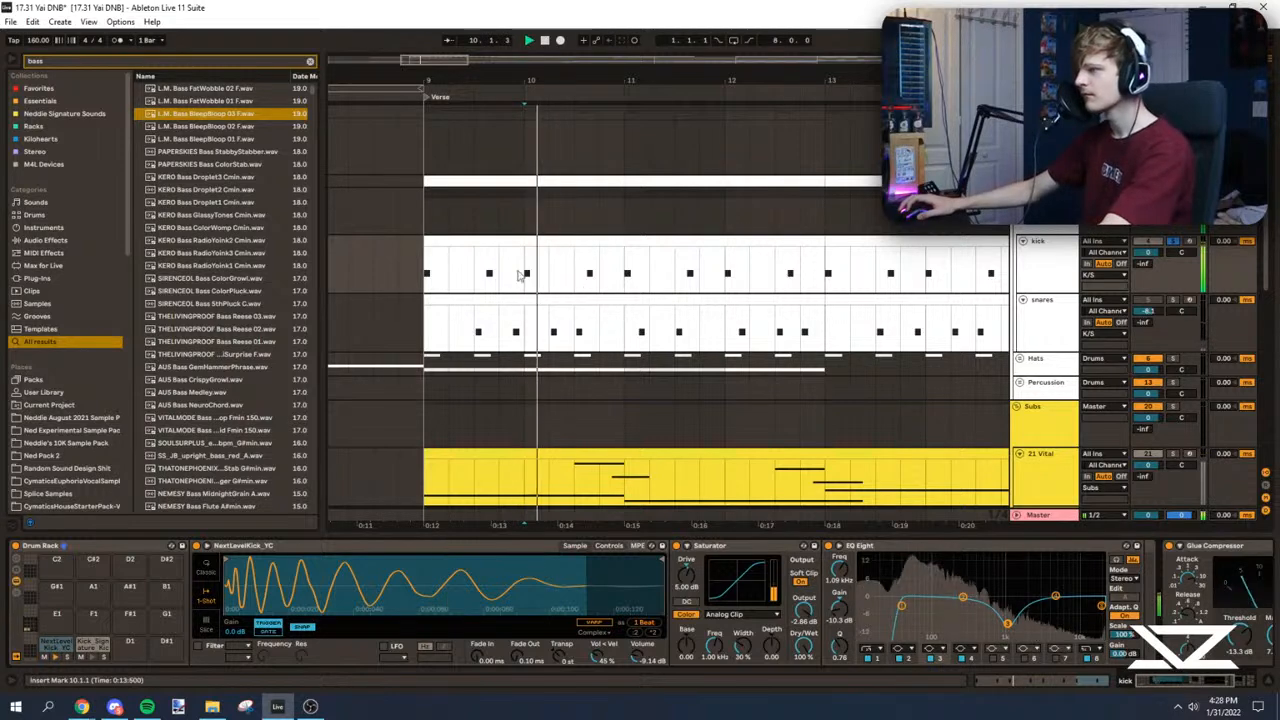
# Step: Solo the snares track at 0 dB and raise the SD_VIBRATIONS_snare_rimquick pad's sample volume to -13.1 dB
pyautogui.click(532, 318)
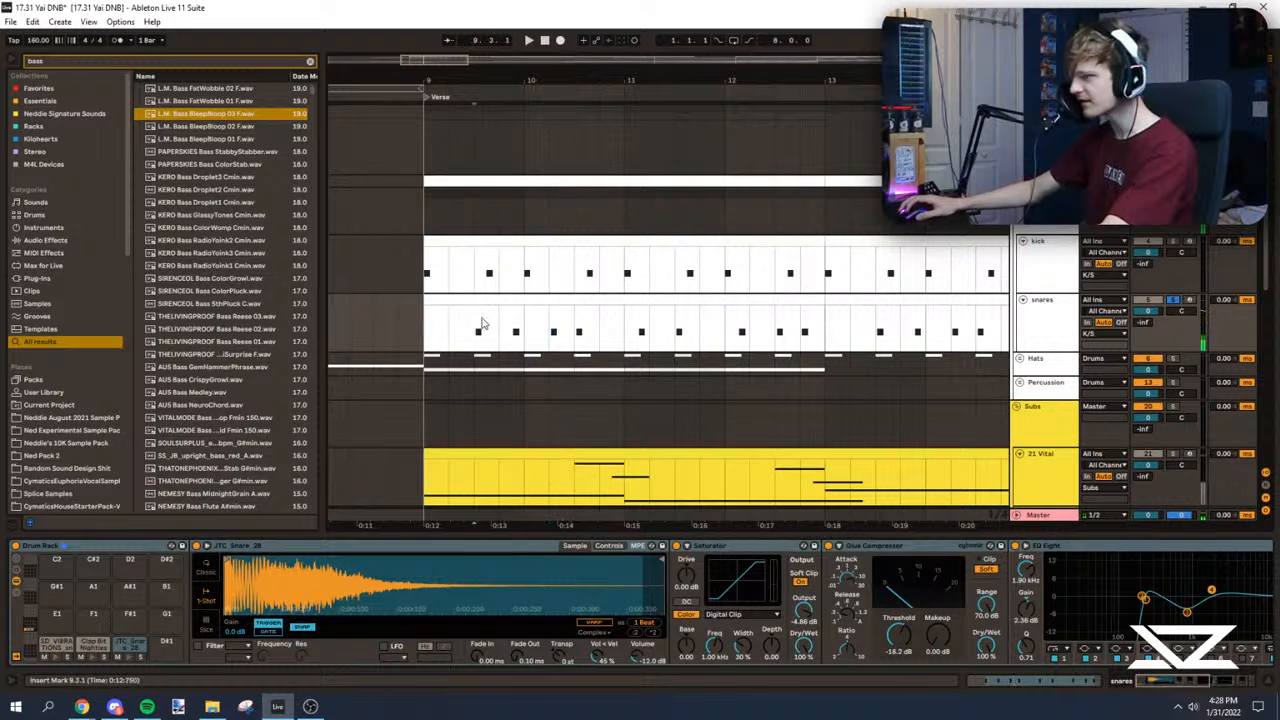
pyautogui.click(55, 641)
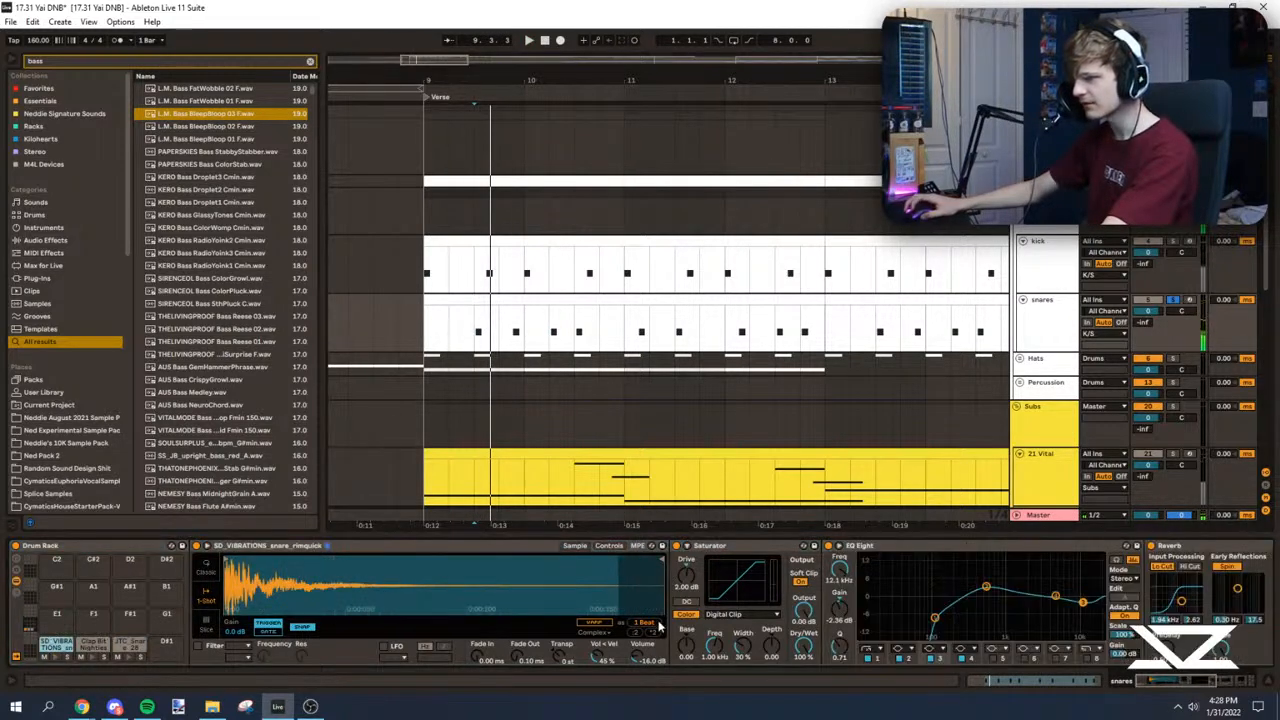
pyautogui.moveTo(642, 648); pyautogui.dragTo(642, 660)
pyautogui.press('space')
# Step: Move the rimquick snare's Glue Compressor ahead of its Reverb, set the makeup to 7.94 dB and play the snares from before the Verse
pyautogui.press('space')
pyautogui.moveTo(1182, 682); pyautogui.dragTo(1221, 686)
pyautogui.press('space')
pyautogui.press('space')
pyautogui.press('space')
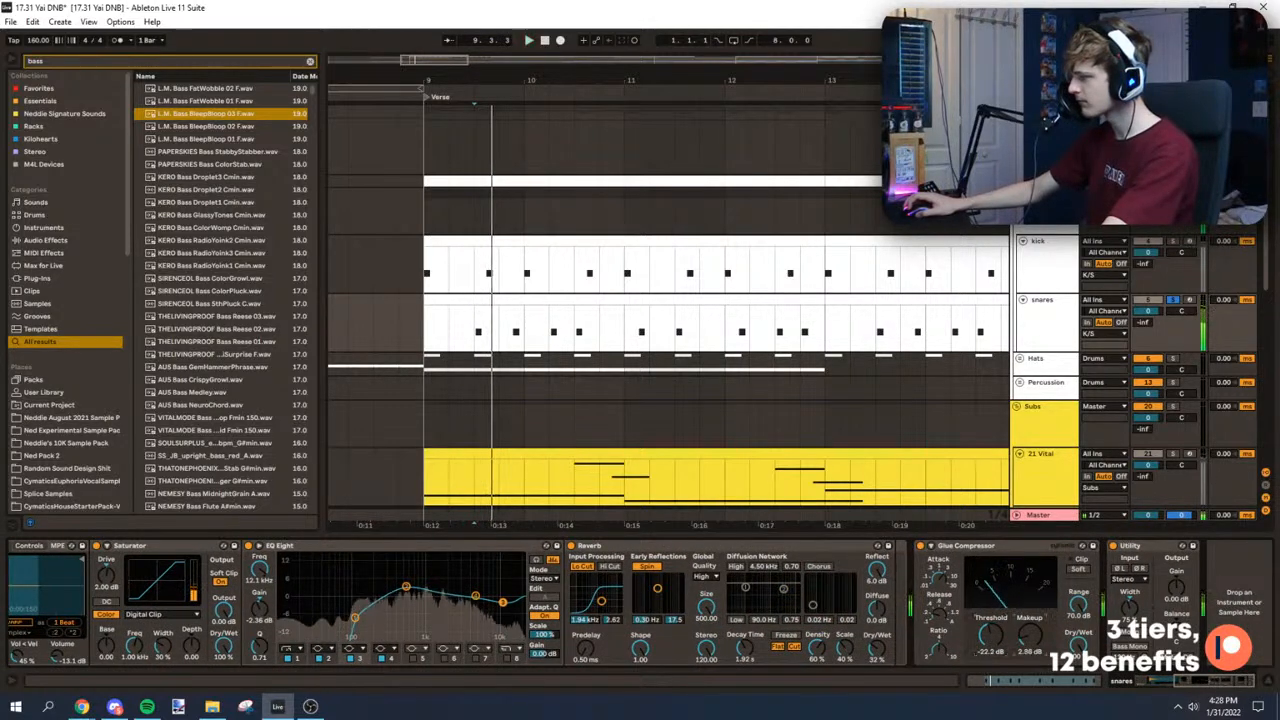
pyautogui.press('space')
pyautogui.click(605, 547)
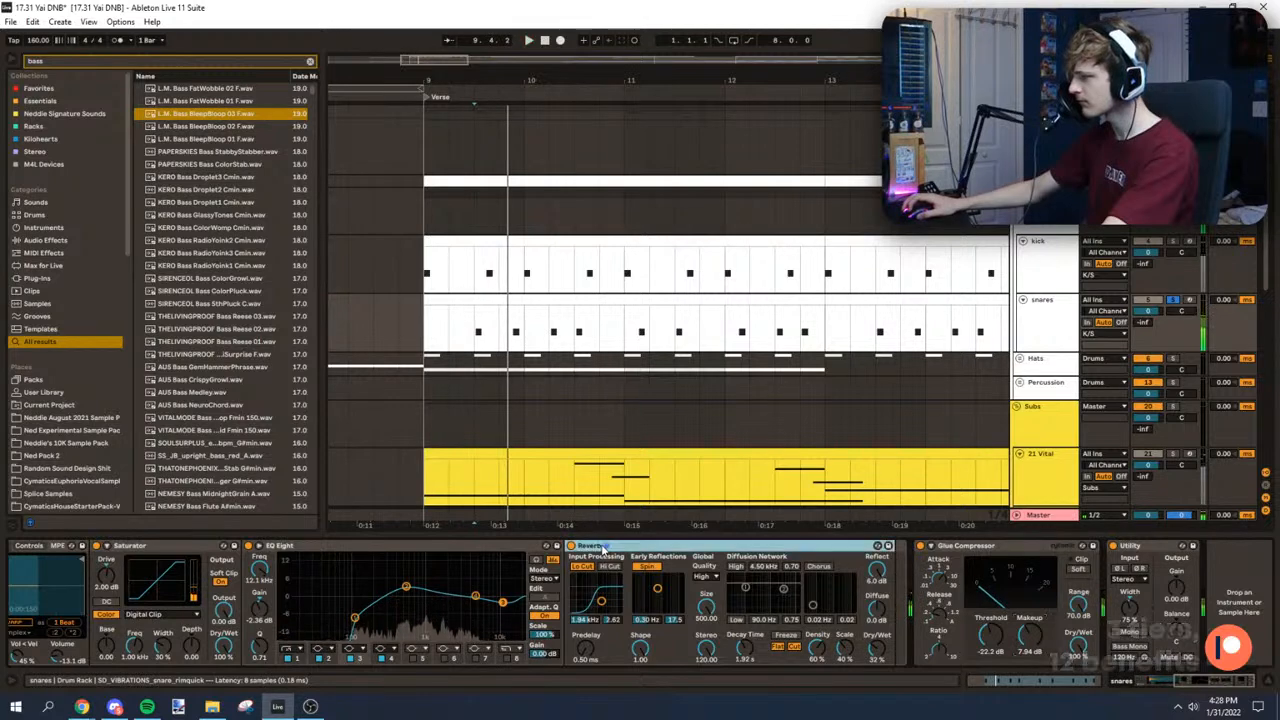
pyautogui.moveTo(949, 547); pyautogui.dragTo(682, 578)
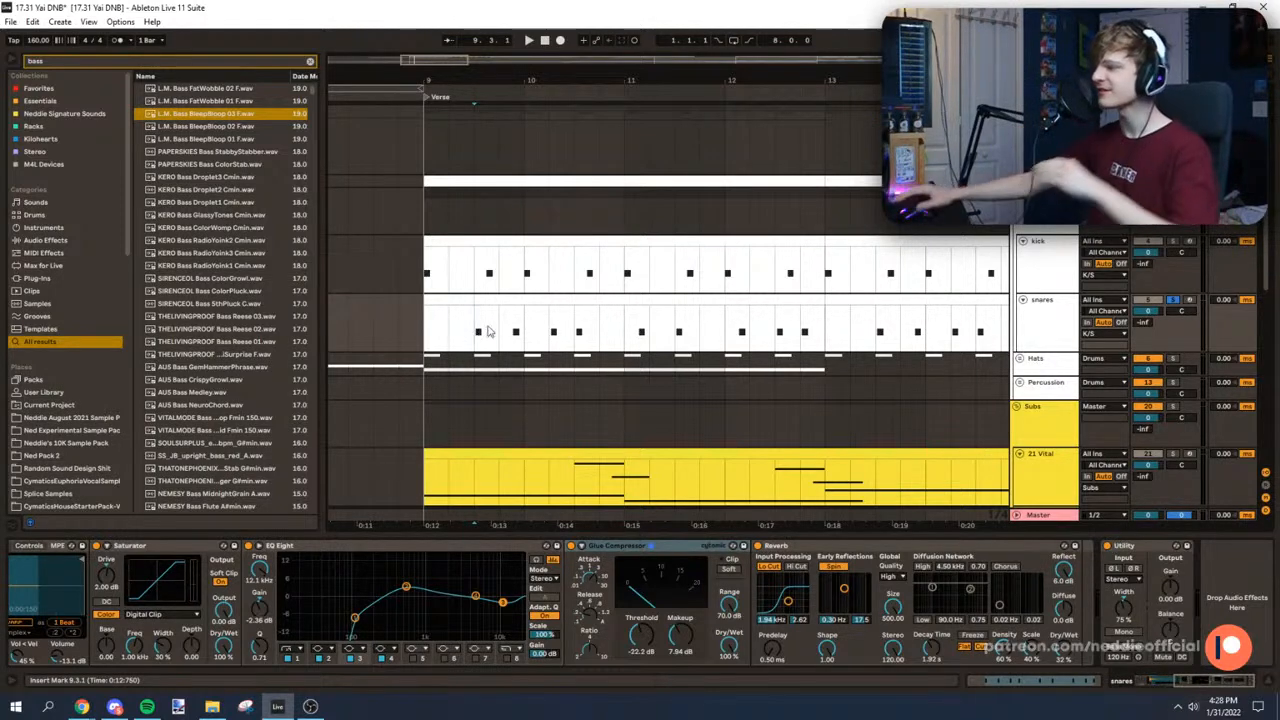
pyautogui.press('space')
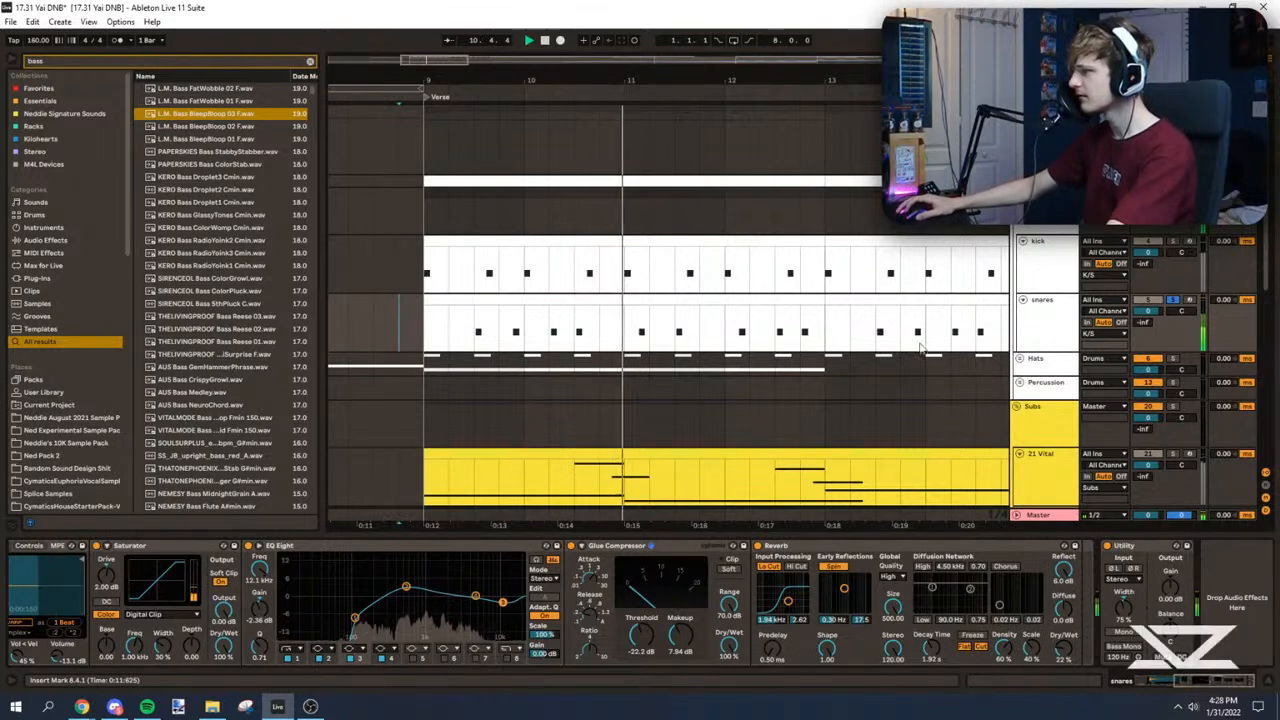
pyautogui.click(400, 333)
# Step: Play the drums from bar 9, unfold the Hats group and inspect the Perc_Shaker clips on track 7
pyautogui.click(424, 274)
pyautogui.scroll(-4, 421, 277)
pyautogui.scroll(3, 424, 279)
pyautogui.click(1020, 345)
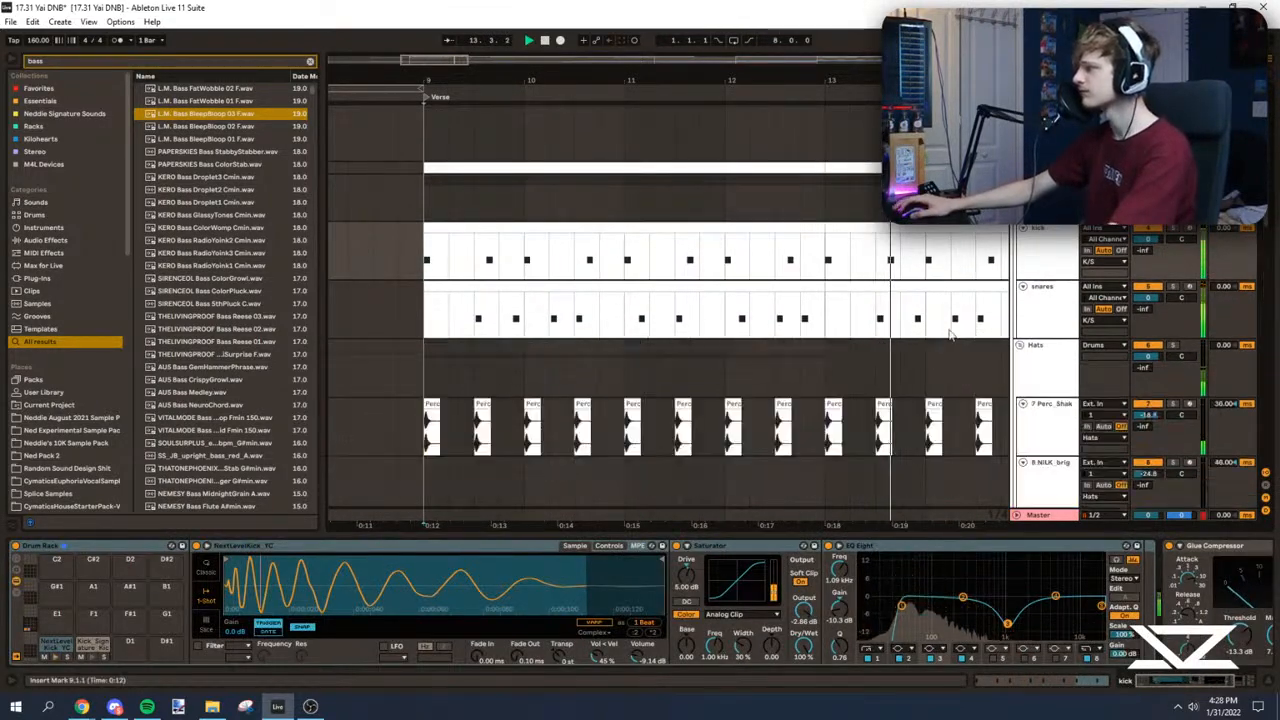
pyautogui.scroll(-2, 760, 262)
pyautogui.press('space')
pyautogui.scroll(2, 450, 290)
pyautogui.click(398, 346)
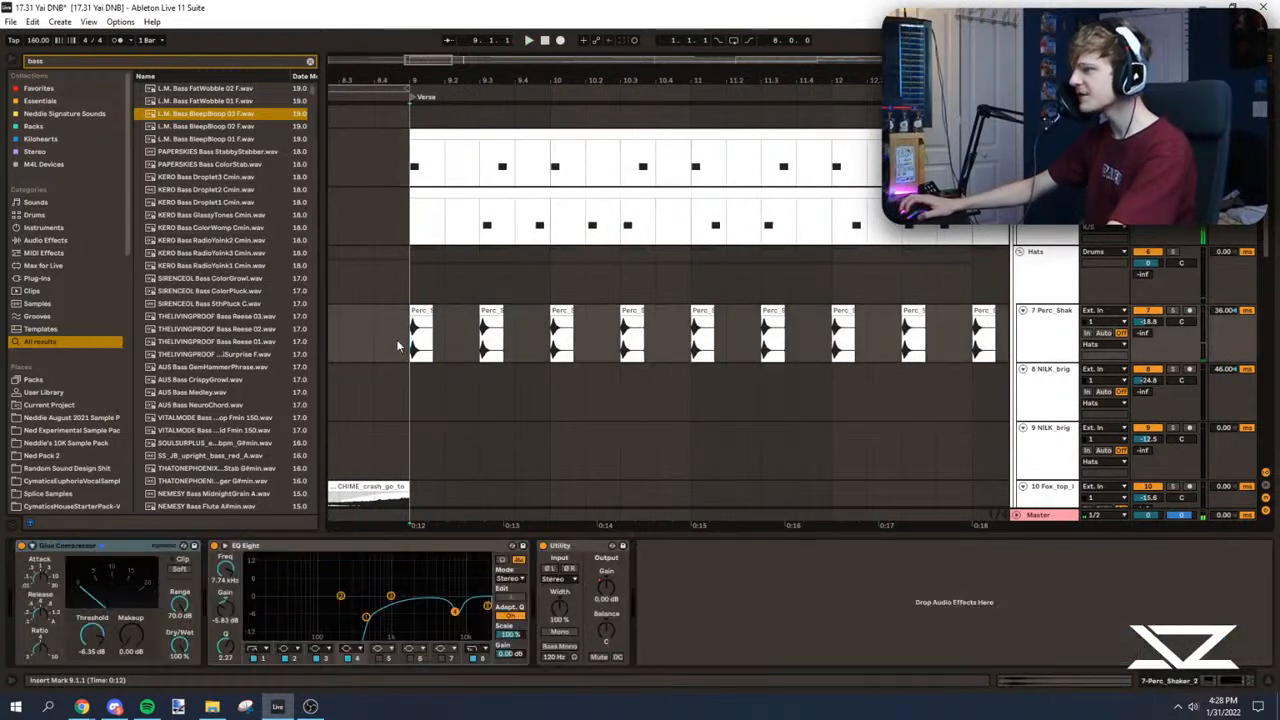
pyautogui.scroll(2, 410, 98)
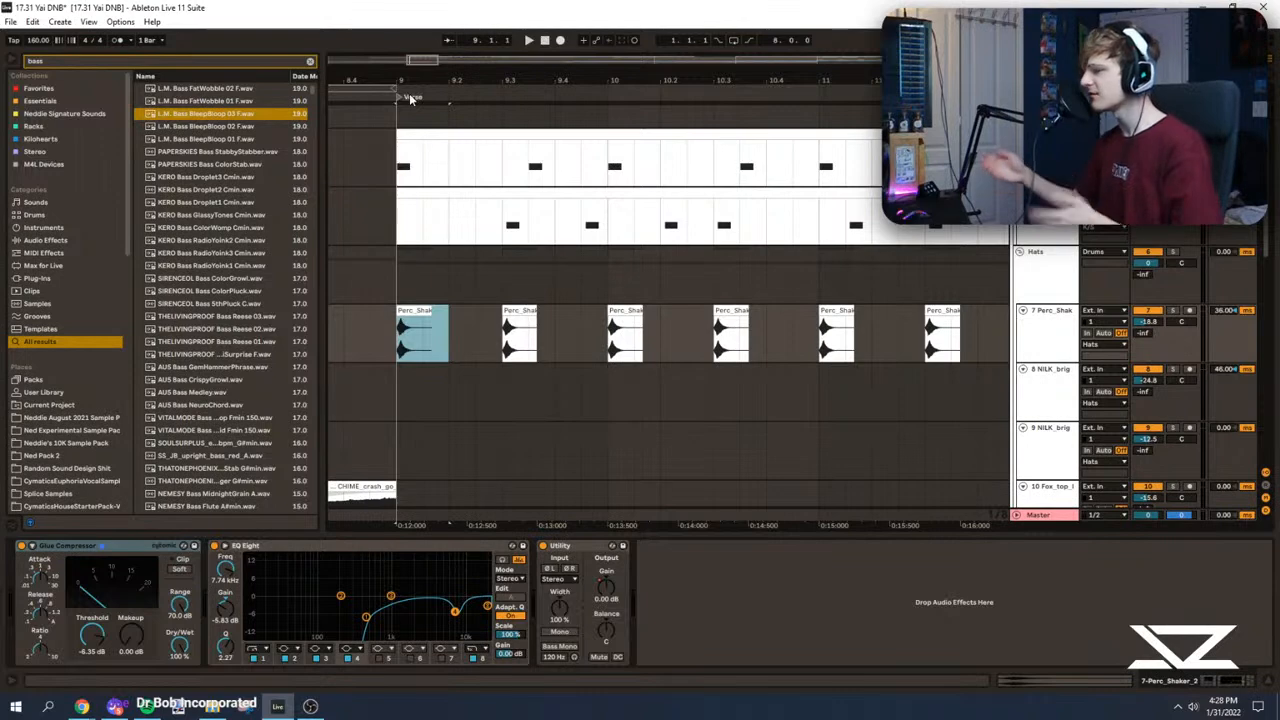
# Step: Duplicate the first one-beat Perc_Shaker section repeatedly to place a shaker on every beat from bar 9 through bar 12
pyautogui.click(388, 340)
pyautogui.press('space')
pyautogui.press('space')
pyautogui.press('space')
pyautogui.moveTo(397, 342); pyautogui.dragTo(445, 338)
pyautogui.hotkey('ctrl', 'd')
pyautogui.hotkey('ctrl', 'd')
pyautogui.hotkey('ctrl', 'd')
pyautogui.hotkey('ctrl', 'd')
pyautogui.hotkey('ctrl', 'd')
pyautogui.hotkey('ctrl', 'd')
pyautogui.hotkey('ctrl', 'd')
pyautogui.hotkey('ctrl', 'd')
pyautogui.hotkey('ctrl', 'd')
pyautogui.hotkey('ctrl', 'd')
pyautogui.moveTo(429, 57); pyautogui.dragTo(430, 36)
pyautogui.hotkey('ctrl', 'd')
pyautogui.hotkey('ctrl', 'd')
pyautogui.hotkey('ctrl', 'd')
pyautogui.hotkey('ctrl', 'd')
pyautogui.hotkey('ctrl', 'd')
pyautogui.hotkey('ctrl', 'd')
pyautogui.moveTo(389, 82); pyautogui.dragTo(437, 80)
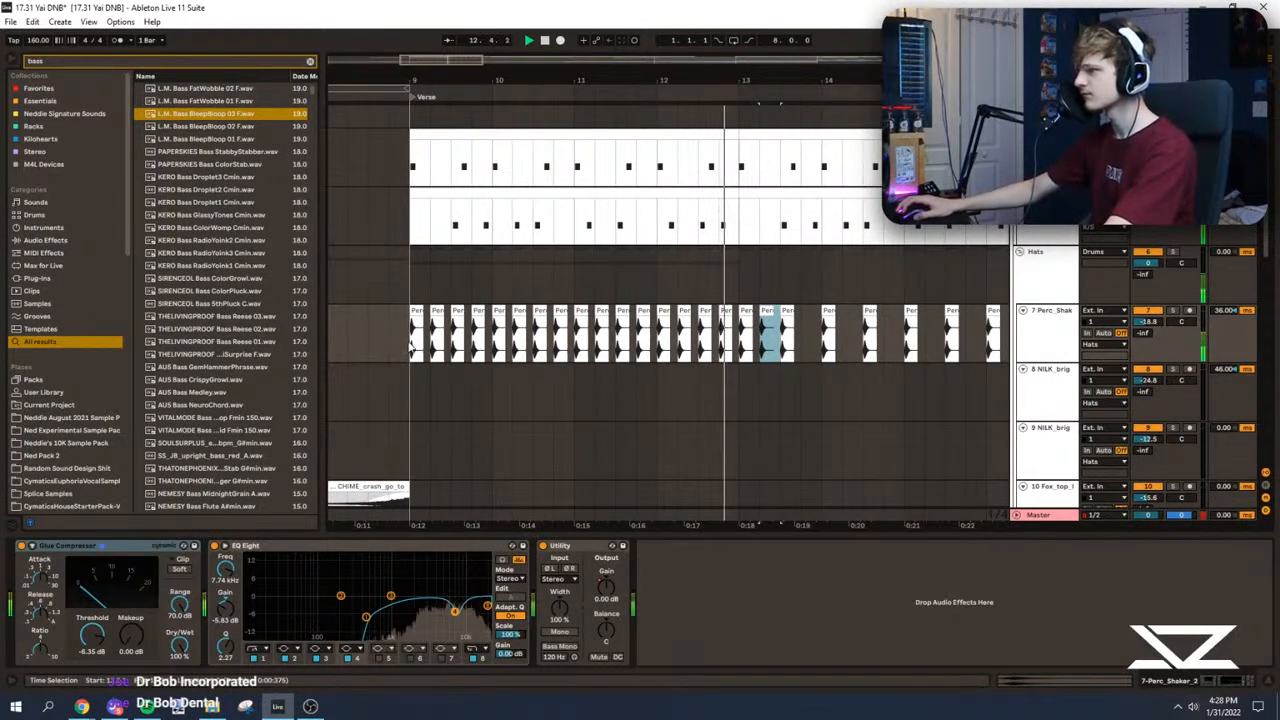
# Step: Duplicate the four bars of Perc_Shaker clips from bar 9 and play the drums from the Verse
pyautogui.moveTo(412, 335); pyautogui.dragTo(742, 333)
pyautogui.hotkey('ctrl', 'd')
pyautogui.moveTo(451, 82); pyautogui.dragTo(410, 95)
pyautogui.click(353, 263)
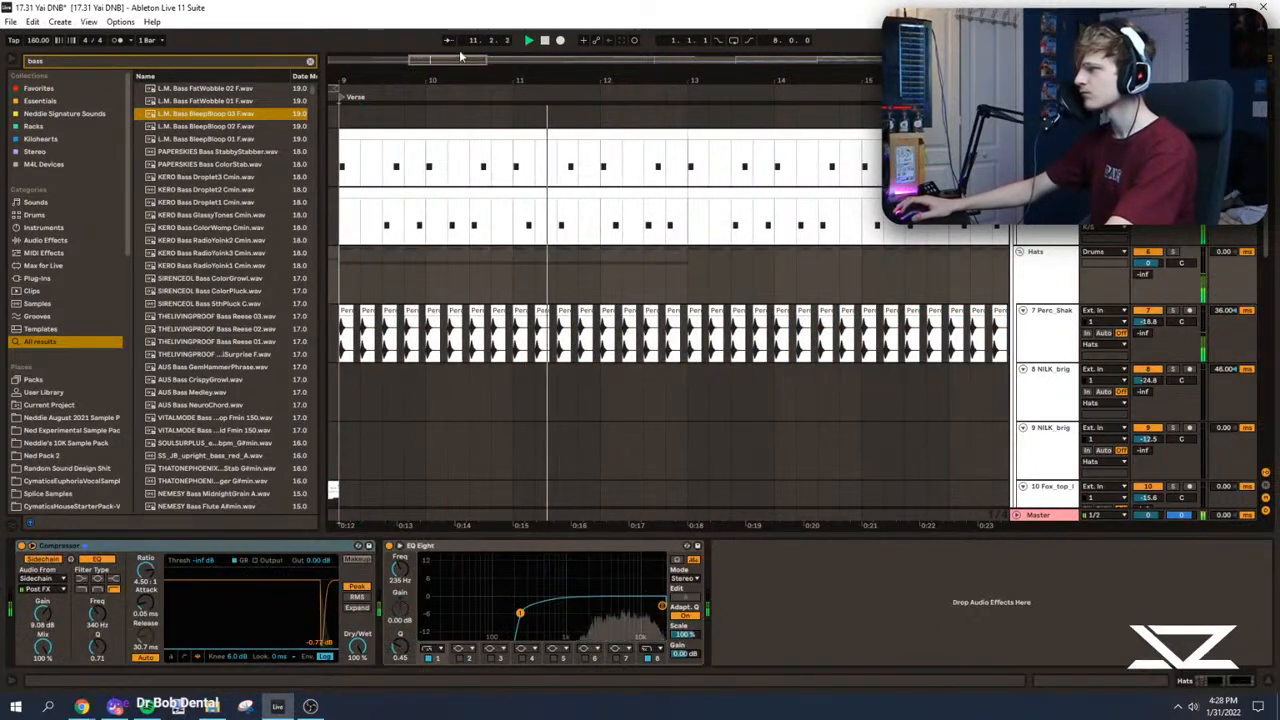
pyautogui.moveTo(461, 58); pyautogui.dragTo(449, 62)
pyautogui.scroll(-2, 449, 300)
# Step: Add an audio track below Perc_Shaker and place AV - Shaker 7.wav from Neddie Signature Sounds on it at bar 9
pyautogui.click(1037, 247)
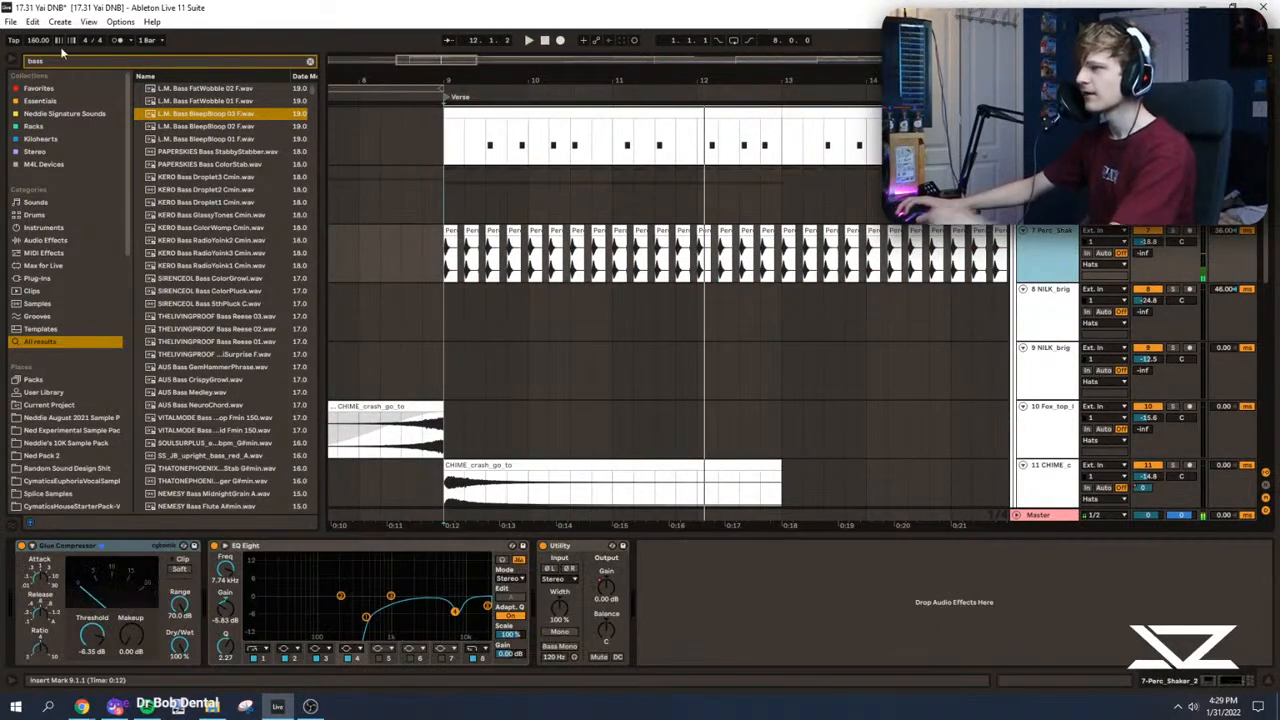
pyautogui.hotkey('ctrl', 't')
pyautogui.click(72, 102)
pyautogui.click(67, 112)
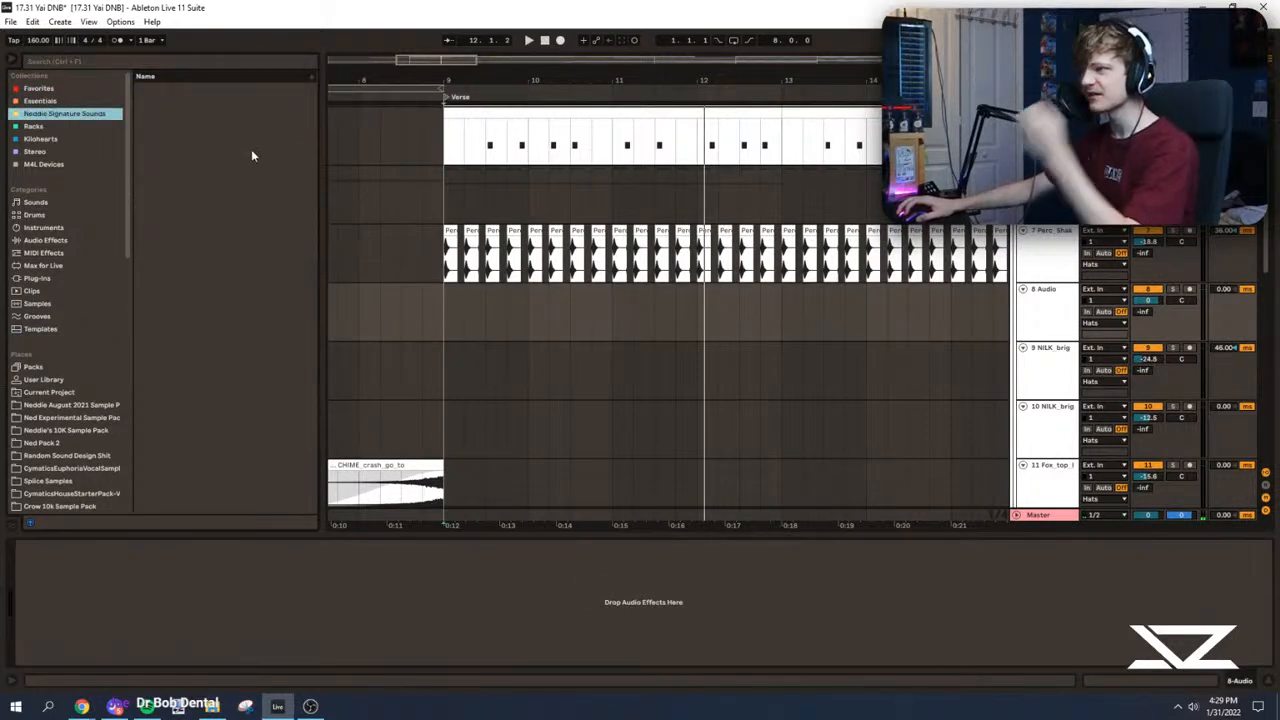
pyautogui.click(209, 165)
pyautogui.click(180, 152)
pyautogui.click(174, 164)
pyautogui.moveTo(175, 152); pyautogui.dragTo(433, 300)
# Step: Move the AV - Shaker 7 clip half a beat later and lower its track's volume to about -11.5 dB during playback
pyautogui.scroll(3, 453, 297)
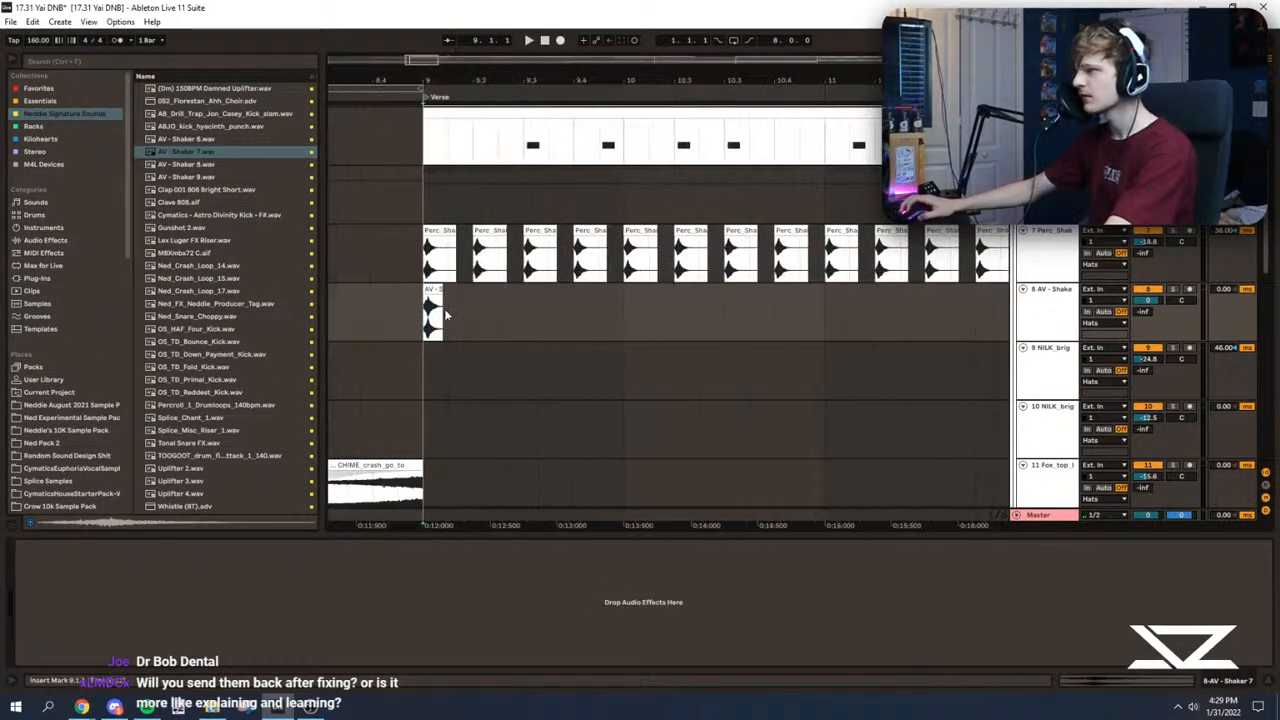
pyautogui.press('space')
pyautogui.moveTo(453, 291)
pyautogui.mouseDown()
pyautogui.moveTo(474, 292)
pyautogui.moveTo(461, 296)
pyautogui.mouseUp()
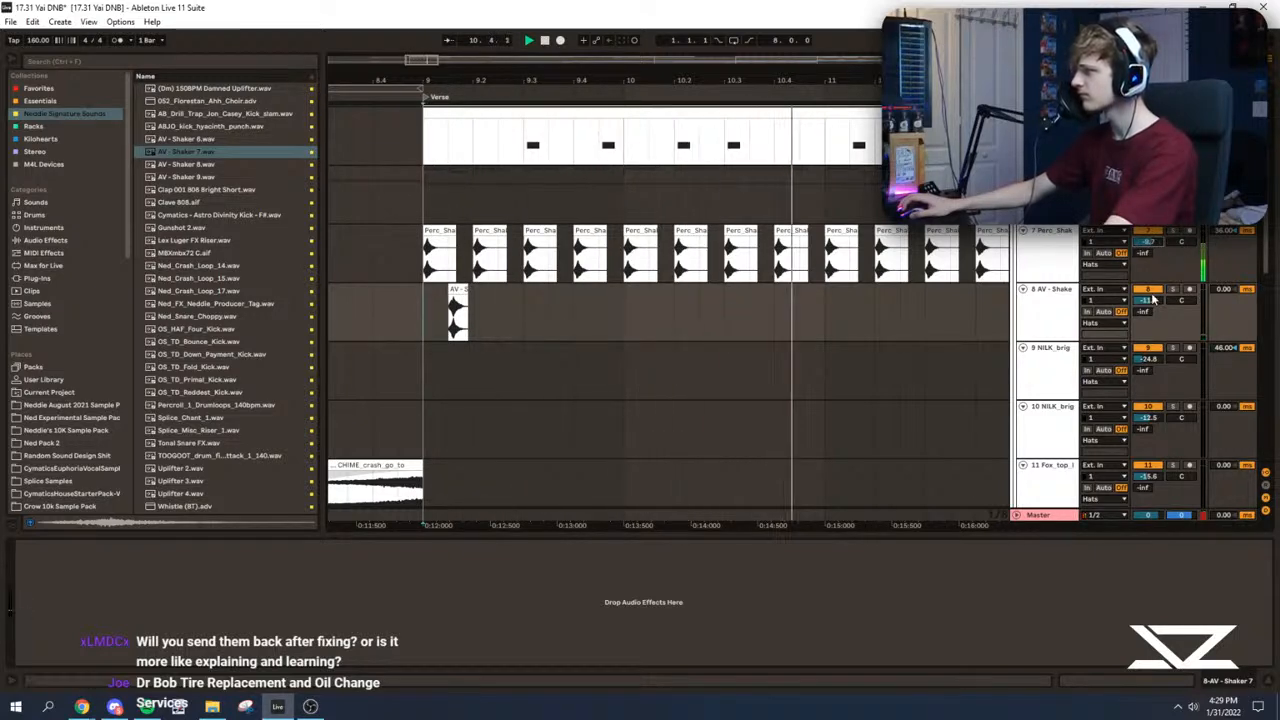
# Step: Try repeating the AV - Shaker 7 clip on every offbeat from bar 9 into bar 10
pyautogui.moveTo(452, 313); pyautogui.dragTo(478, 310)
pyautogui.hotkey('ctrl', 'd')
pyautogui.hotkey('ctrl', 'z')
pyautogui.press('space')
pyautogui.press('space')
pyautogui.hotkey('ctrl', 'd')
pyautogui.hotkey('ctrl', 'd')
# Step: Reposition the AV - Shaker 7 clip on the offbeat and duplicate its one-beat section through bar 9 into bar 10
pyautogui.hotkey('ctrl', 'd')
pyautogui.hotkey('ctrl', 'd')
pyautogui.hotkey('ctrl', 'd')
pyautogui.hotkey('ctrl', 'd')
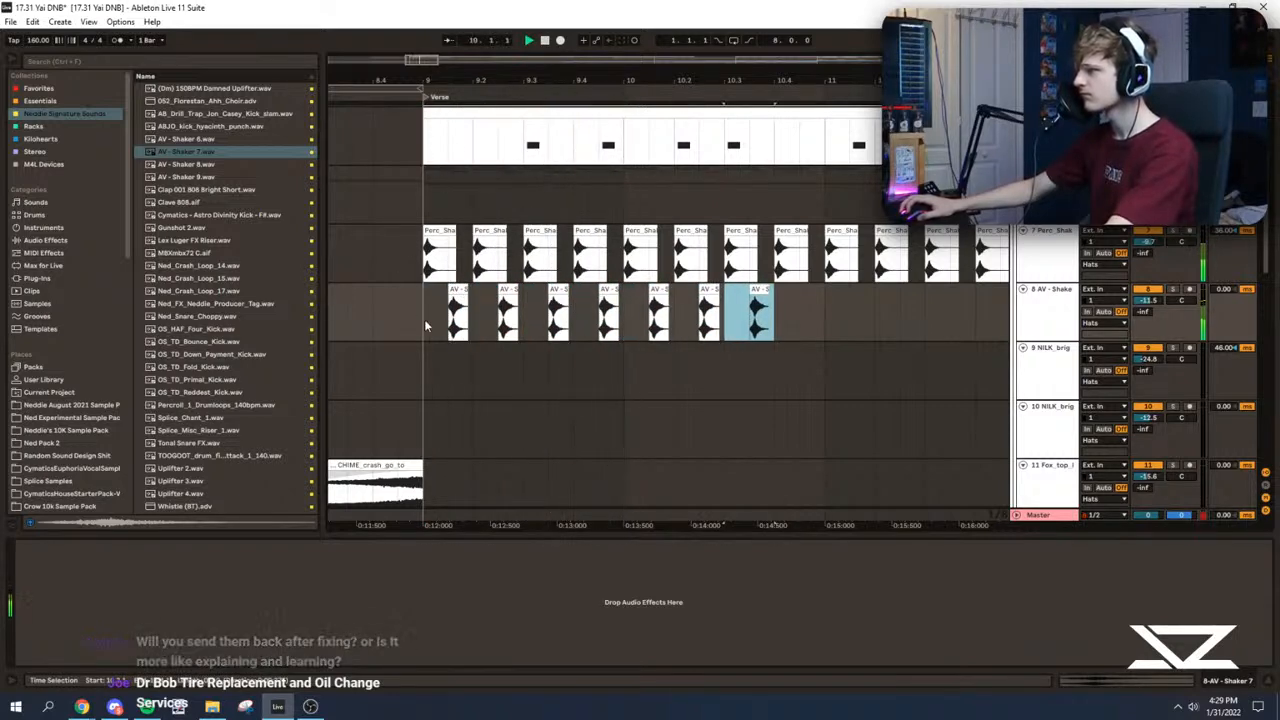
pyautogui.hotkey('ctrl', 'z')
pyautogui.hotkey('ctrl', 'z')
pyautogui.hotkey('ctrl', 'z')
pyautogui.hotkey('ctrl', 'z')
pyautogui.hotkey('ctrl', 'z')
pyautogui.hotkey('ctrl', 'z')
pyautogui.click(424, 322)
pyautogui.press('space')
pyautogui.moveTo(410, 61); pyautogui.dragTo(410, 185)
pyautogui.moveTo(737, 291); pyautogui.dragTo(696, 303)
pyautogui.press('space')
pyautogui.moveTo(530, 306); pyautogui.dragTo(854, 310)
# Step: Duplicate bar 9's four AV - Shaker 7 clips across the following bars while playing from the Verse
pyautogui.hotkey('ctrl', 'd')
pyautogui.hotkey('ctrl', 'd')
pyautogui.hotkey('ctrl', 'd')
pyautogui.hotkey('ctrl', 'd')
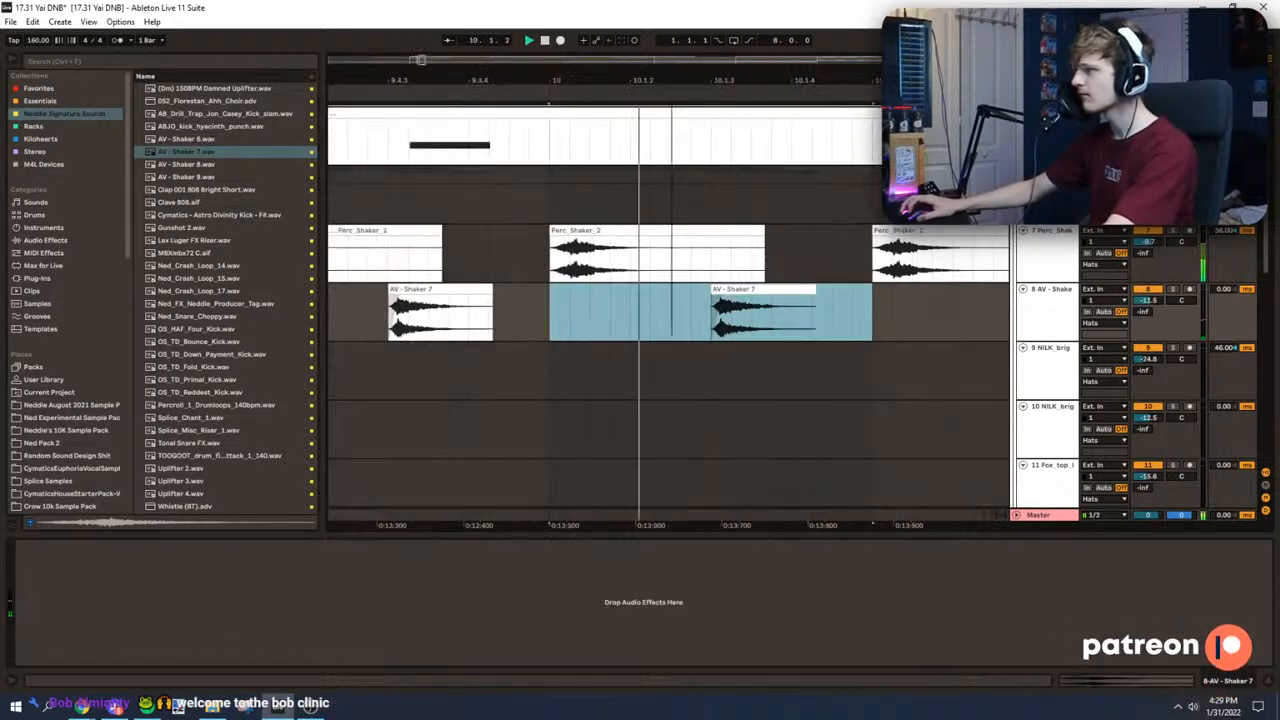
pyautogui.moveTo(416, 59); pyautogui.dragTo(416, 10)
pyautogui.click(478, 316)
pyautogui.press('space')
pyautogui.press('space')
pyautogui.moveTo(497, 314); pyautogui.dragTo(659, 312)
pyautogui.hotkey('ctrl', 'd')
pyautogui.hotkey('ctrl', 'd')
pyautogui.hotkey('ctrl', 'd')
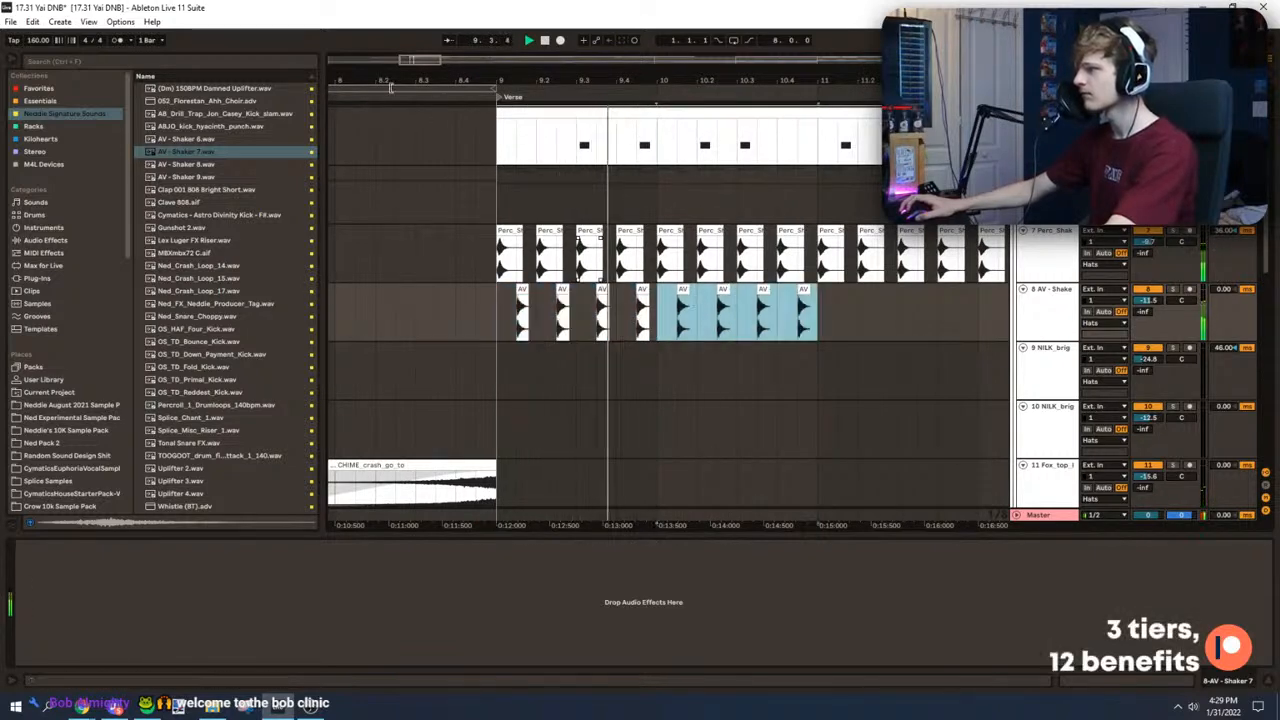
# Step: Solo the Perc_Shaker_2 track and enable the metronome to check the shaker's timing from the Verse
pyautogui.moveTo(432, 60)
pyautogui.mouseDown()
pyautogui.moveTo(430, 30)
pyautogui.moveTo(417, 56)
pyautogui.mouseUp()
pyautogui.press('space')
pyautogui.scroll(1, 405, 167)
pyautogui.click(342, 98)
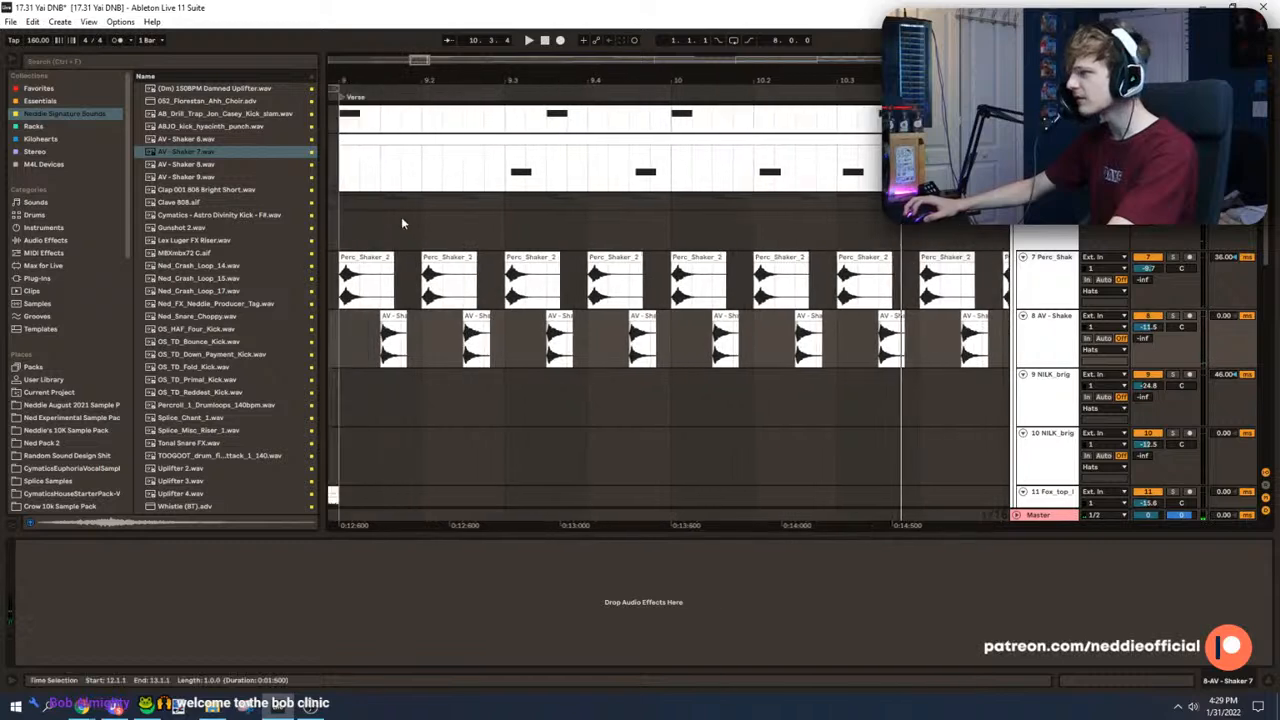
pyautogui.click(1146, 258)
pyautogui.click(117, 41)
pyautogui.moveTo(420, 61); pyautogui.dragTo(427, 50)
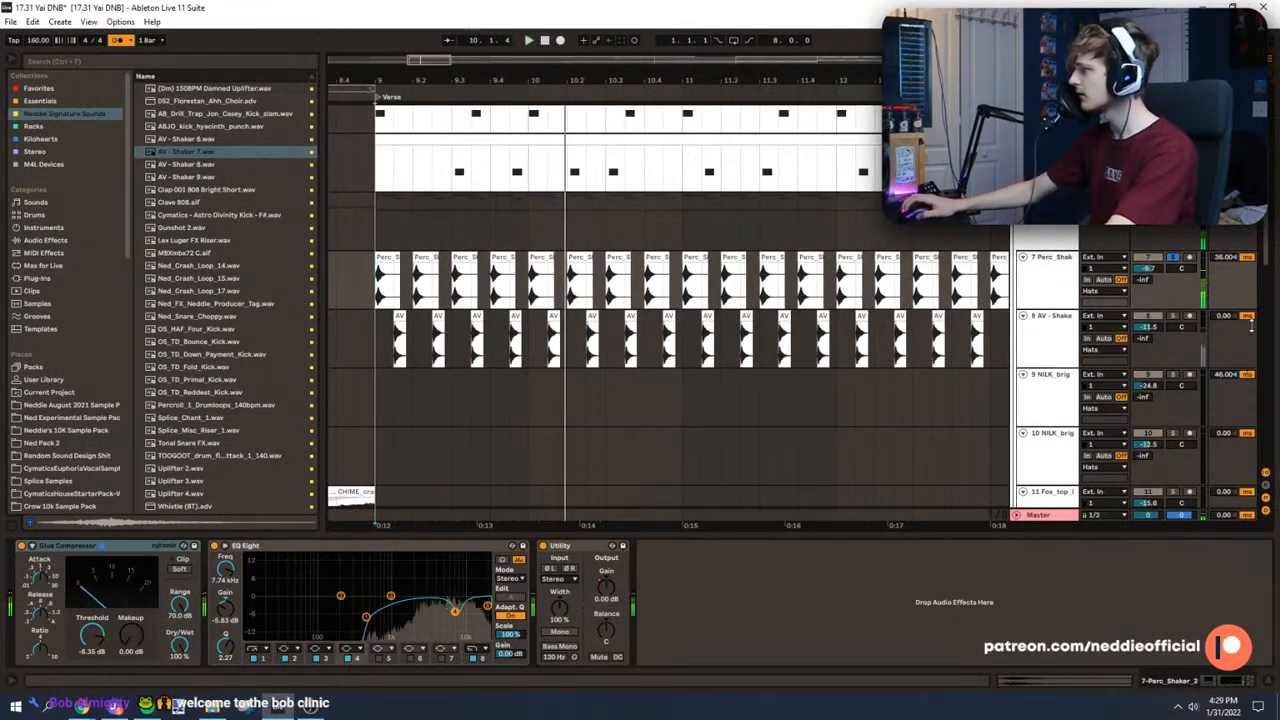
# Step: Reset the Perc_Shaker_2 track's delay to 0.00 ms, unsolo the track and replay from bar 9
pyautogui.press('space')
pyautogui.doubleClick(1225, 258)
pyautogui.click(1173, 257)
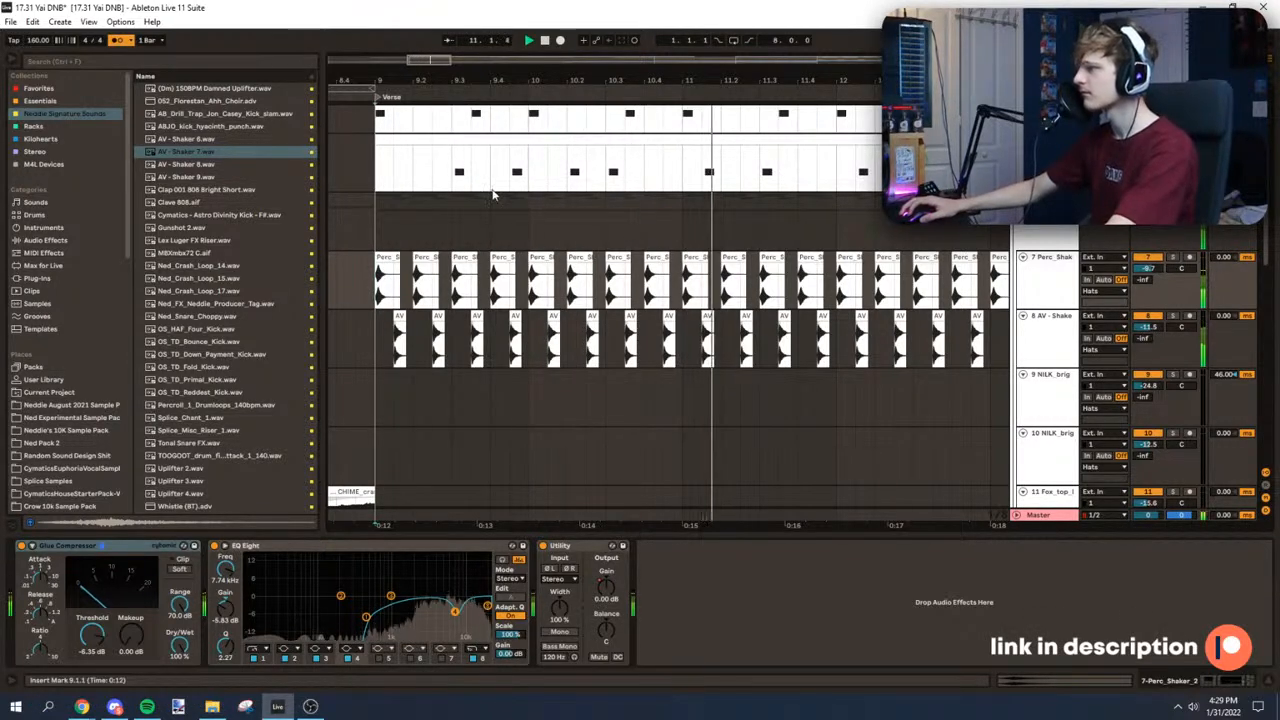
pyautogui.click(373, 294)
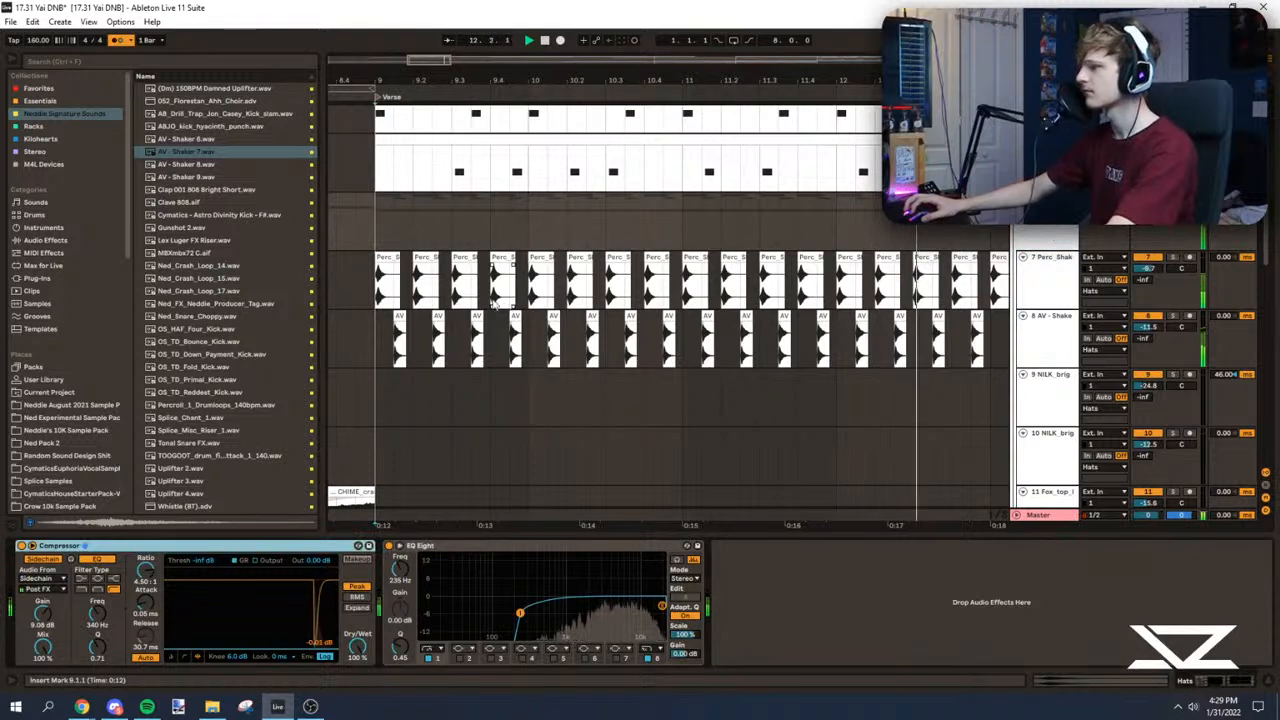
pyautogui.click(372, 294)
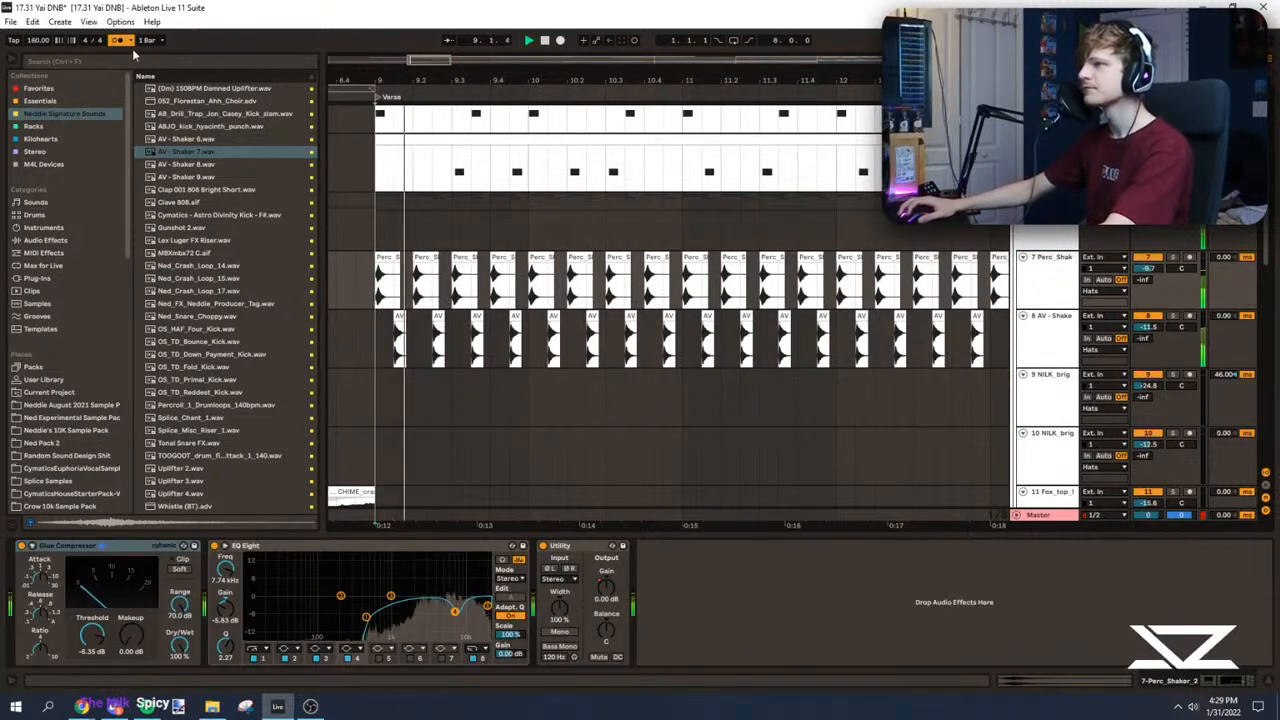
# Step: Delete the Perc_Shaker_2 clips at 9.3, 10.2 and 10.3 while replaying the Verse
pyautogui.click(466, 258)
pyautogui.press('Delete')
pyautogui.click(358, 235)
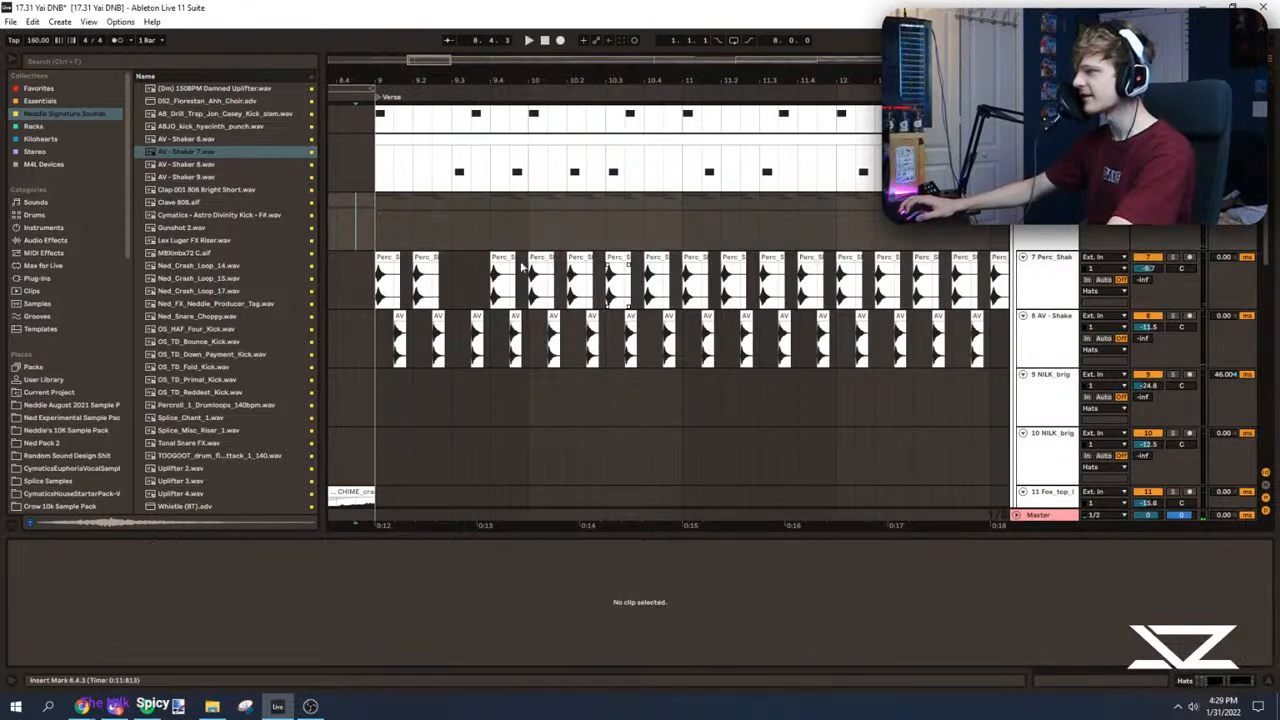
pyautogui.click(578, 270)
pyautogui.press('Delete')
pyautogui.press('space')
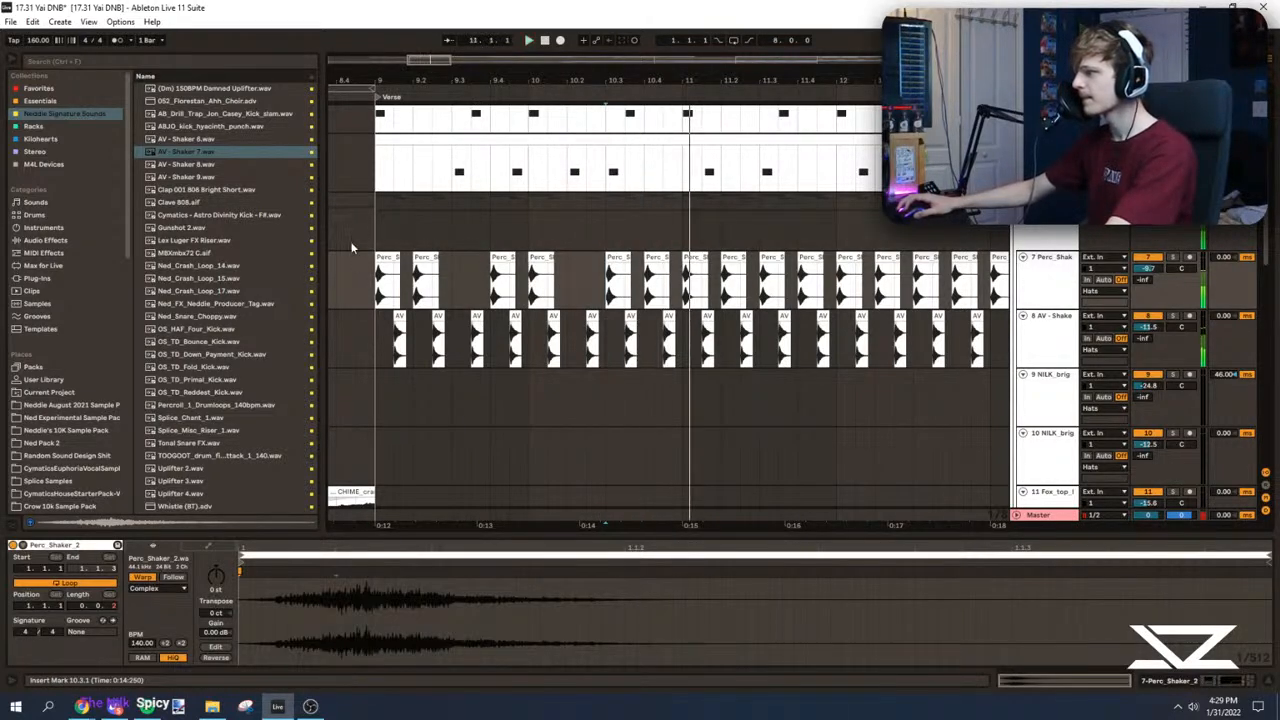
pyautogui.click(618, 262)
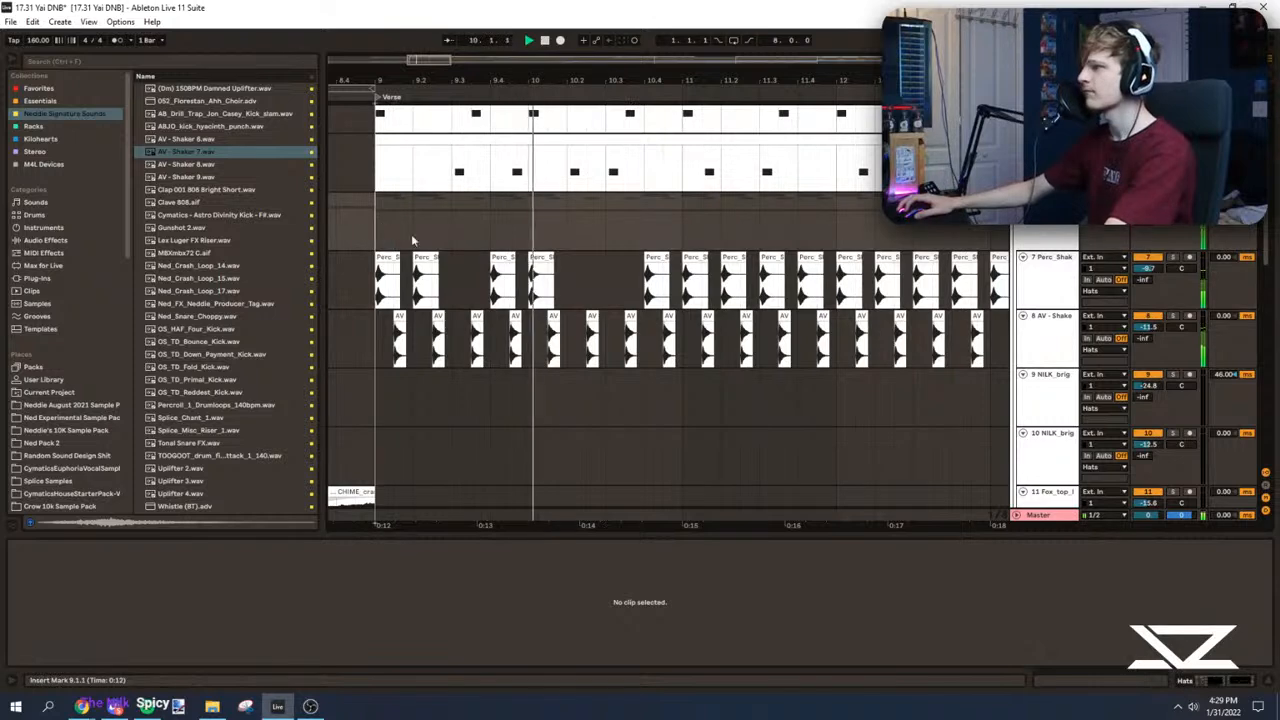
# Step: Delete the AV - Shaker 7 clip at 9.4.3 and replay from the Verse
pyautogui.click(530, 238)
pyautogui.click(460, 225)
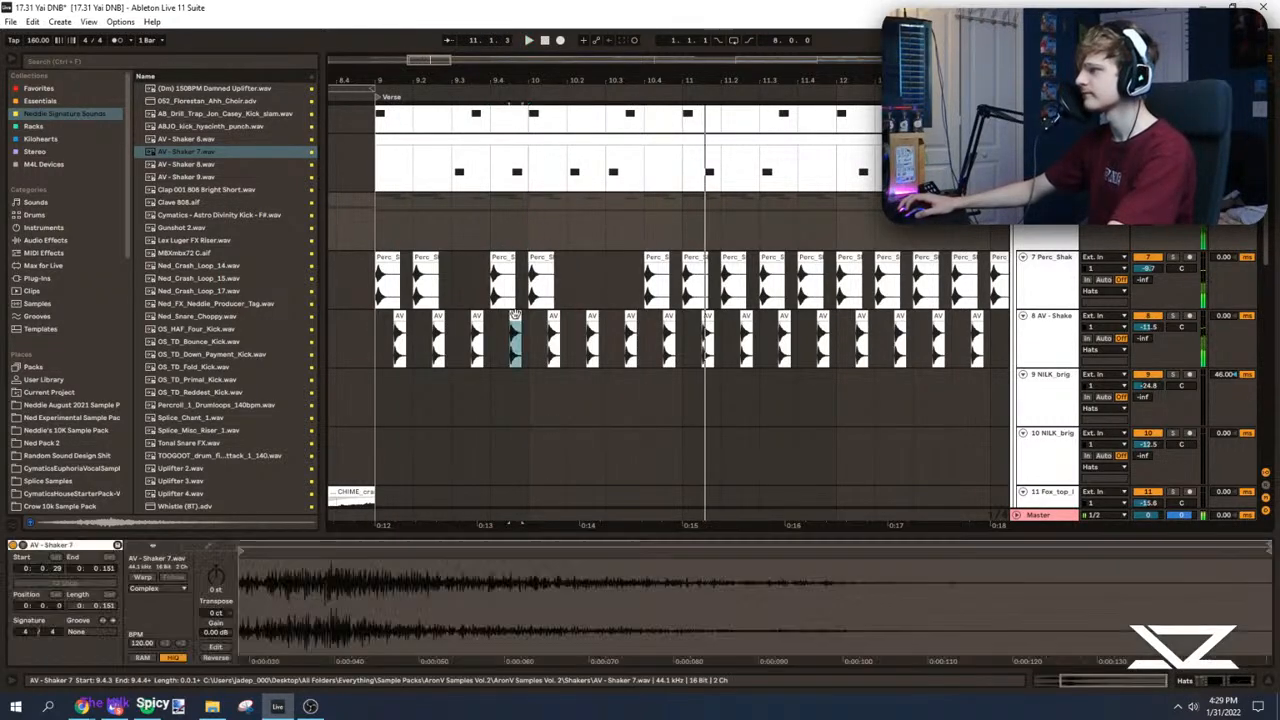
pyautogui.click(390, 224)
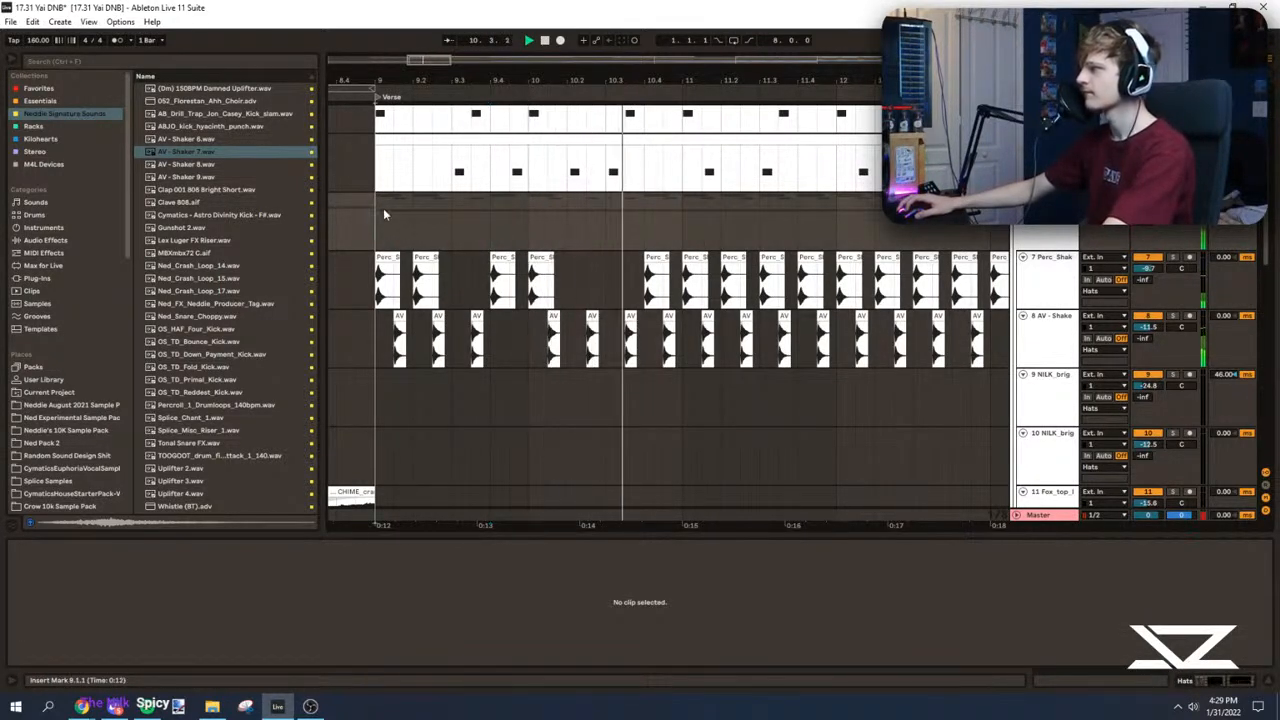
# Step: Play the thinned-out shaker pattern from the Verse and compare it with the kick and snare clips
pyautogui.scroll(1, 445, 284)
pyautogui.click(391, 230)
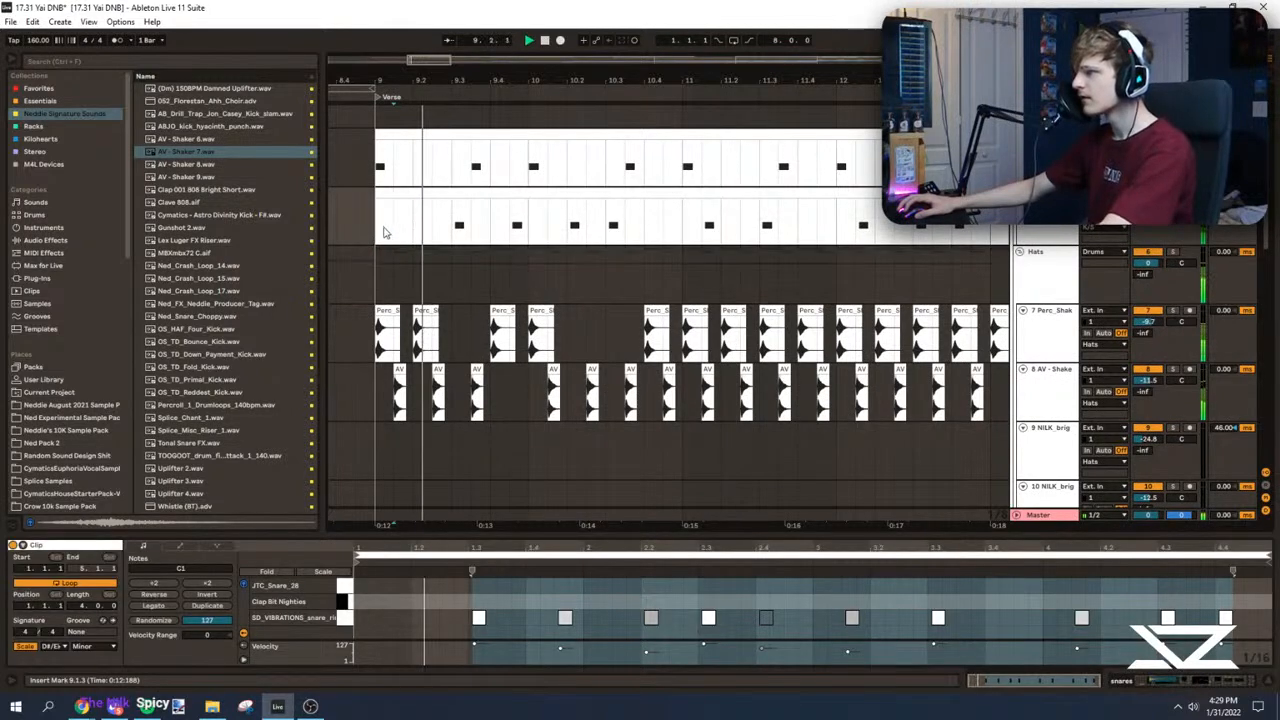
pyautogui.scroll(-1, 464, 289)
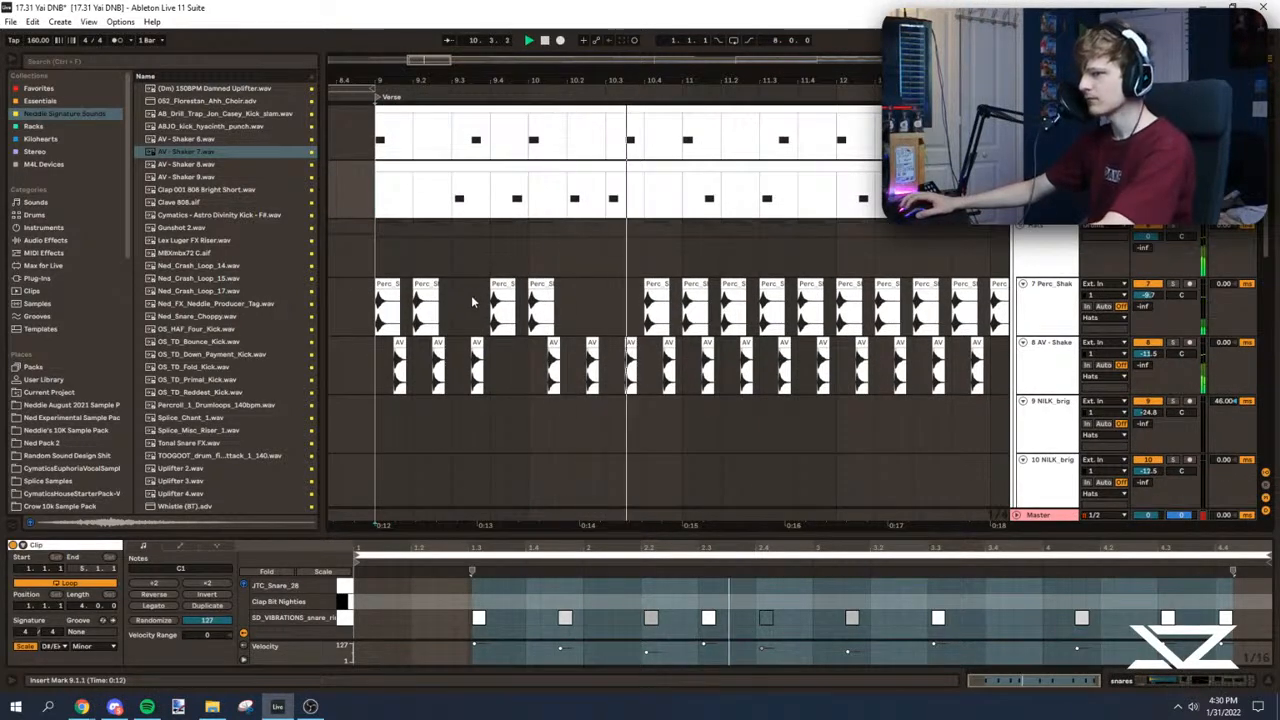
pyautogui.scroll(1, 480, 310)
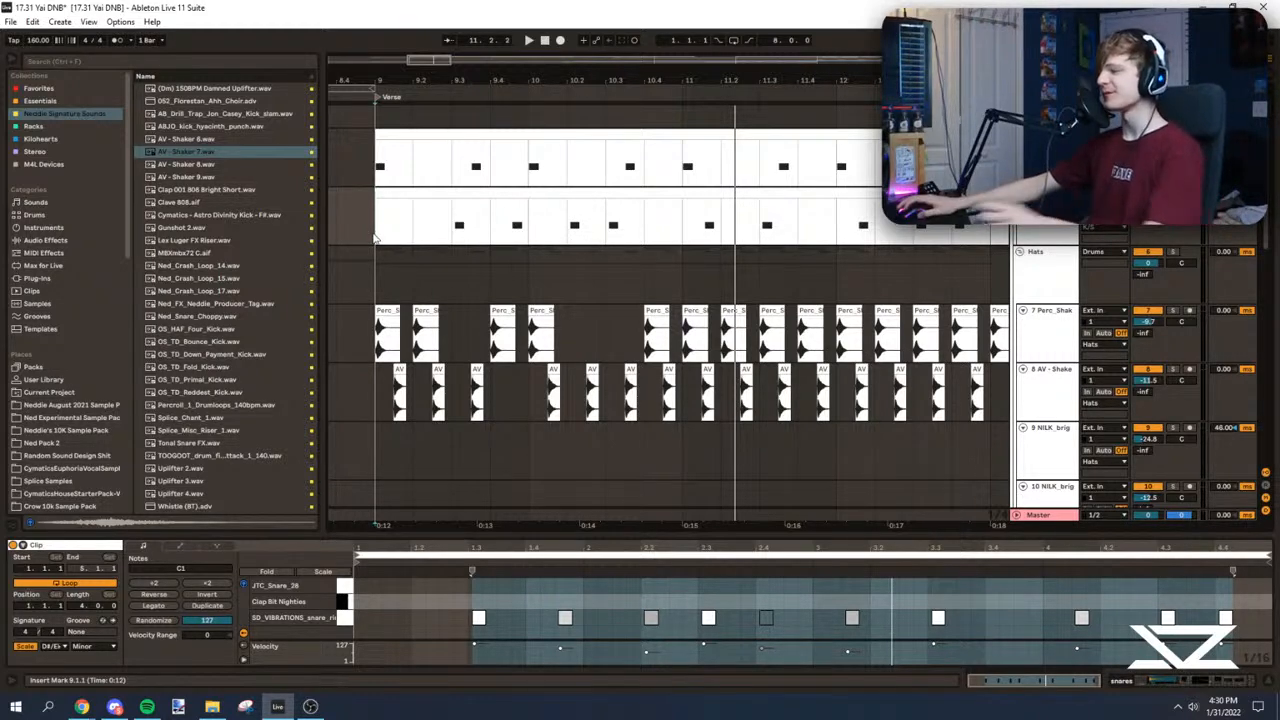
pyautogui.moveTo(420, 79); pyautogui.dragTo(401, 42)
pyautogui.scroll(-2, 388, 272)
pyautogui.click(374, 298)
pyautogui.moveTo(648, 79); pyautogui.dragTo(645, 109)
pyautogui.press('space')
# Step: Clear the shaker clips in bars 11 and 12 and duplicate the bars 9 to 10 pattern of both shaker tracks there
pyautogui.click(526, 277)
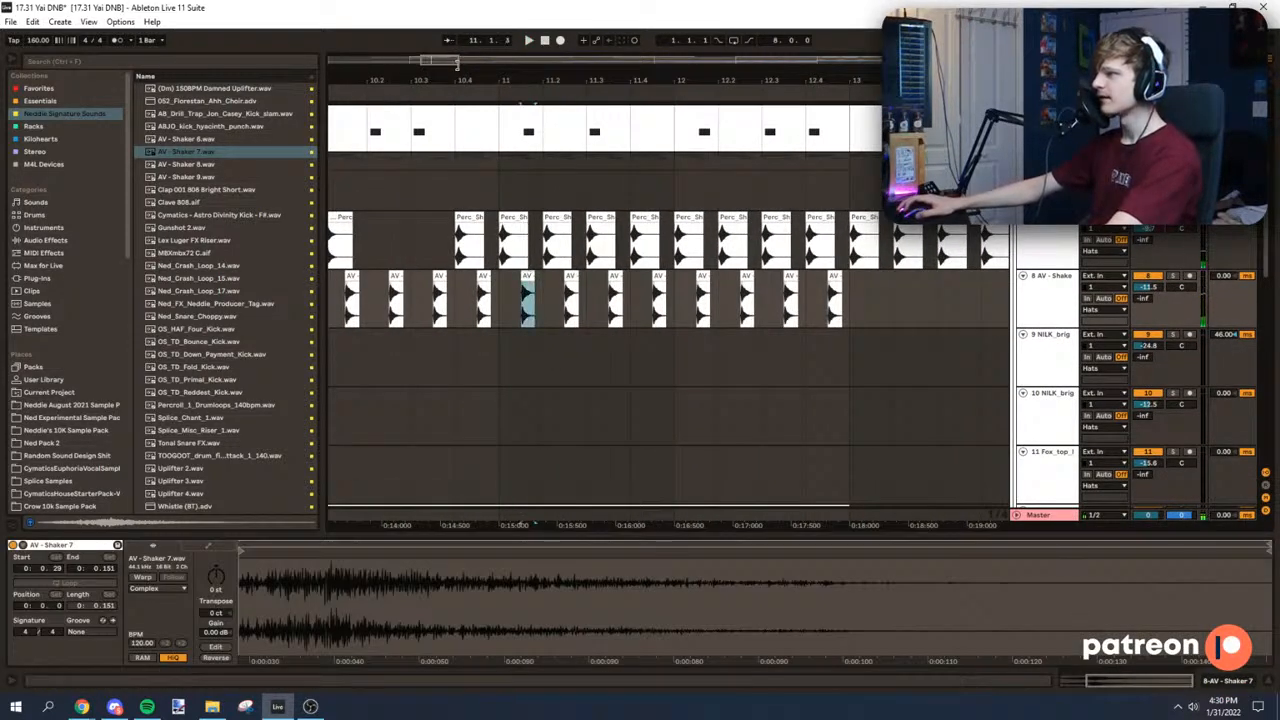
pyautogui.moveTo(475, 79); pyautogui.dragTo(540, 45)
pyautogui.scroll(1, 553, 386)
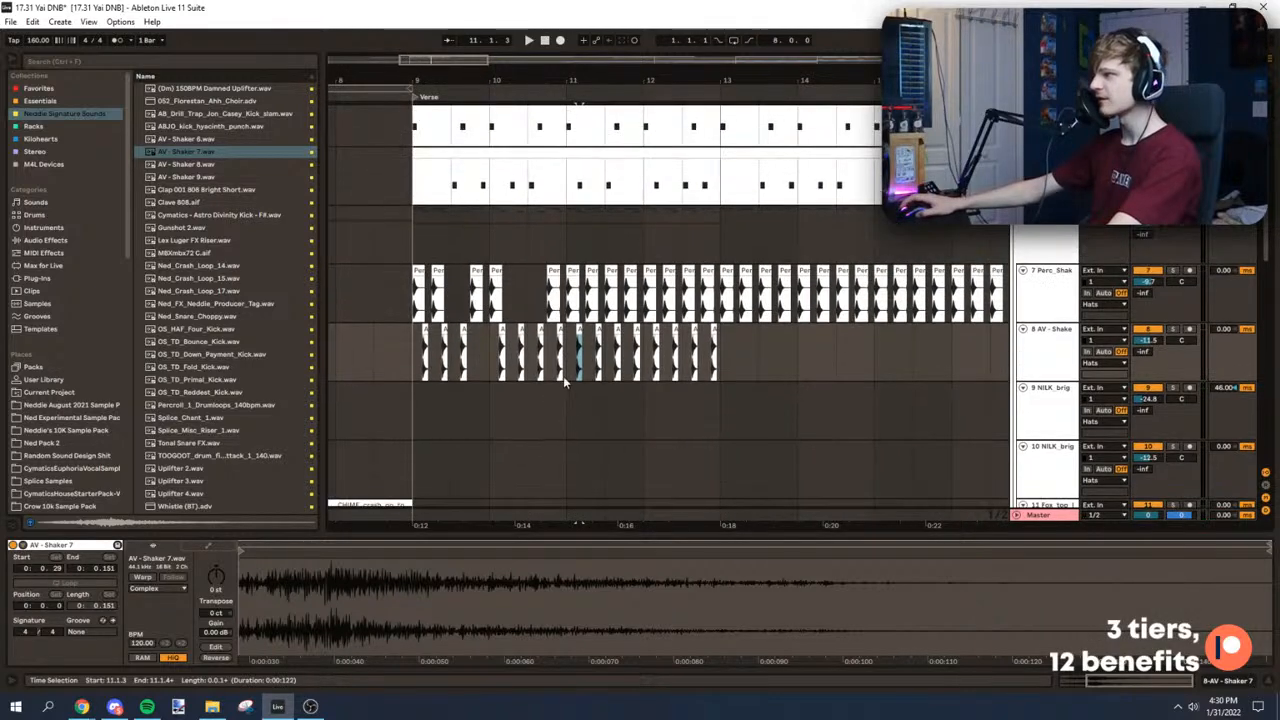
pyautogui.moveTo(570, 366); pyautogui.dragTo(720, 295)
pyautogui.press('Delete')
pyautogui.moveTo(588, 280); pyautogui.dragTo(396, 358)
pyautogui.hotkey('ctrl', 'd')
pyautogui.press('space')
pyautogui.click(578, 236)
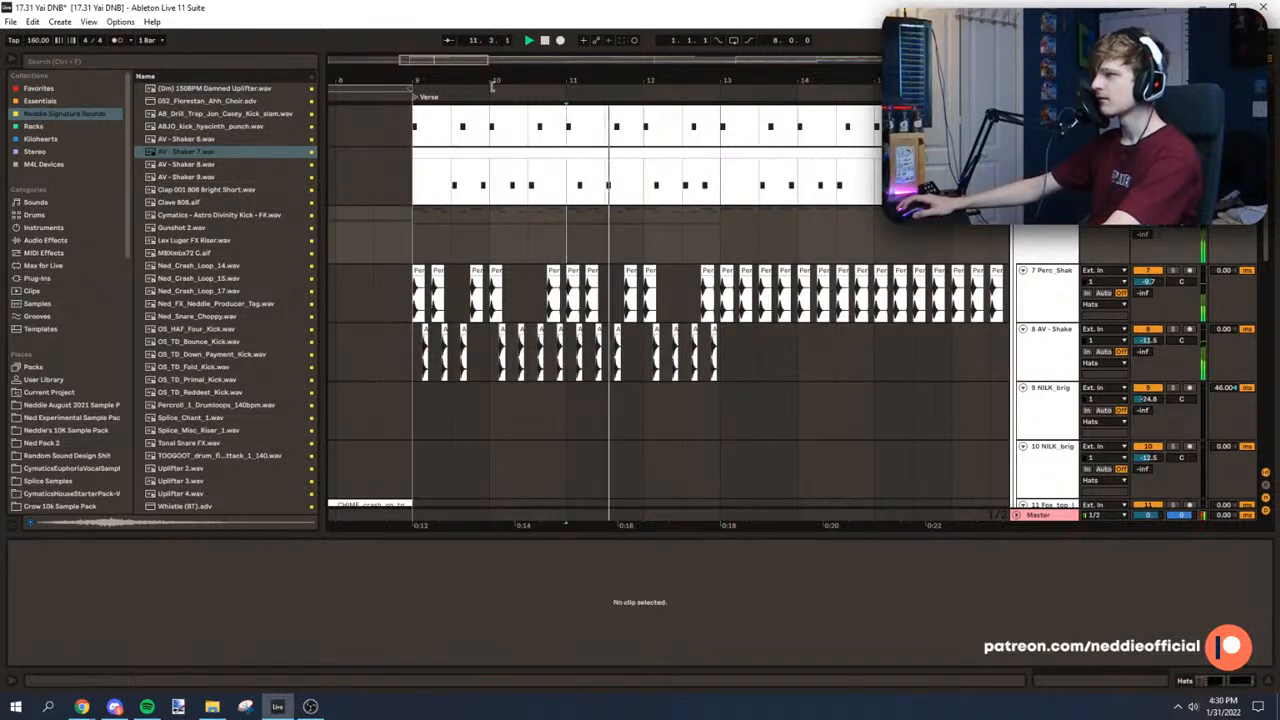
# Step: Delete the AV - Shaker 7 clip at 11.1.3 and replay from bar 11
pyautogui.scroll(4, 581, 236)
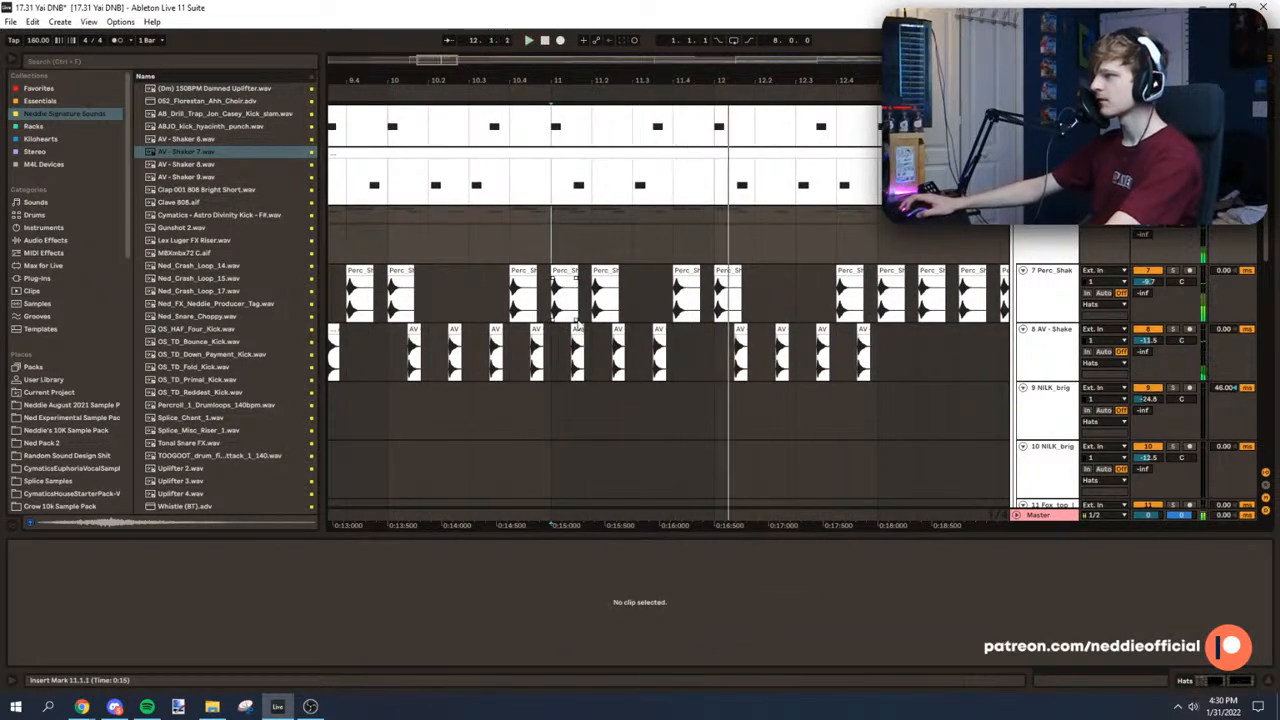
pyautogui.click(577, 325)
pyautogui.press('Delete')
pyautogui.click(549, 226)
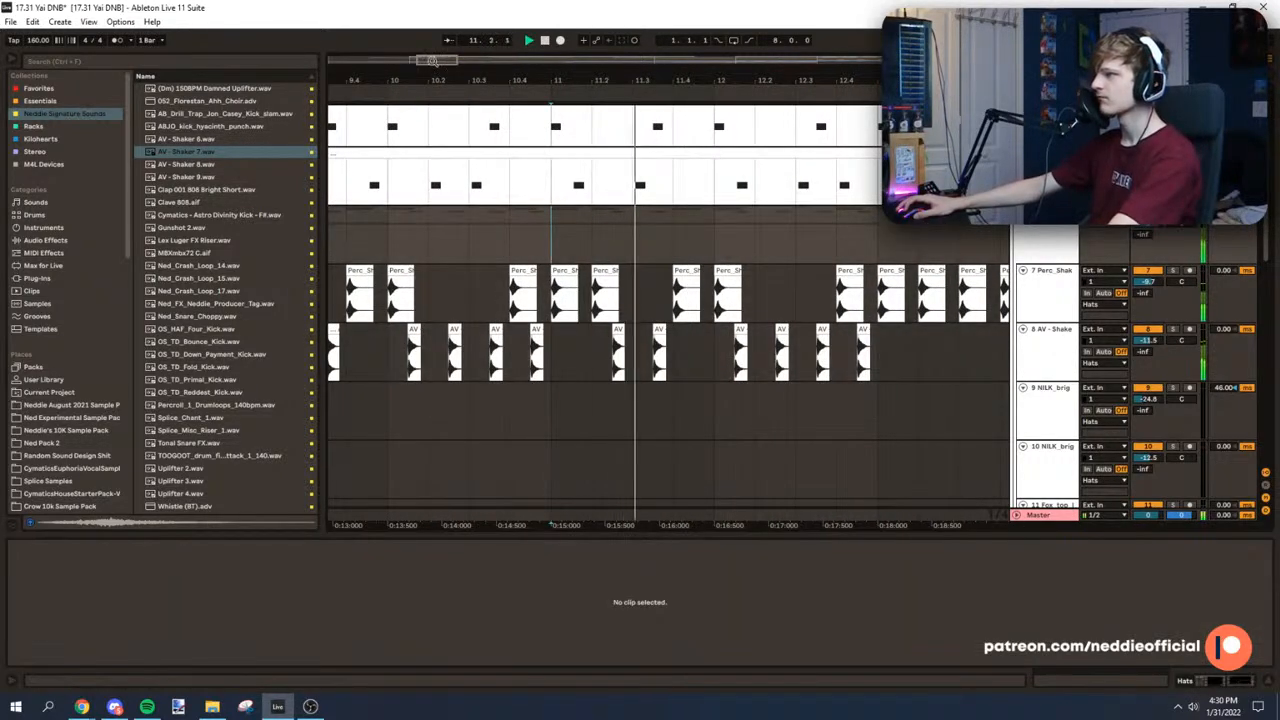
# Step: Duplicate the one-beat AV - Shaker 7 section at 11.3 into the gap at 11.4 and play it back
pyautogui.click(539, 369)
pyautogui.moveTo(512, 364); pyautogui.dragTo(557, 362)
pyautogui.hotkey('ctrl', 'd')
pyautogui.press('space')
pyautogui.click(558, 352)
pyautogui.press('space')
pyautogui.press('space')
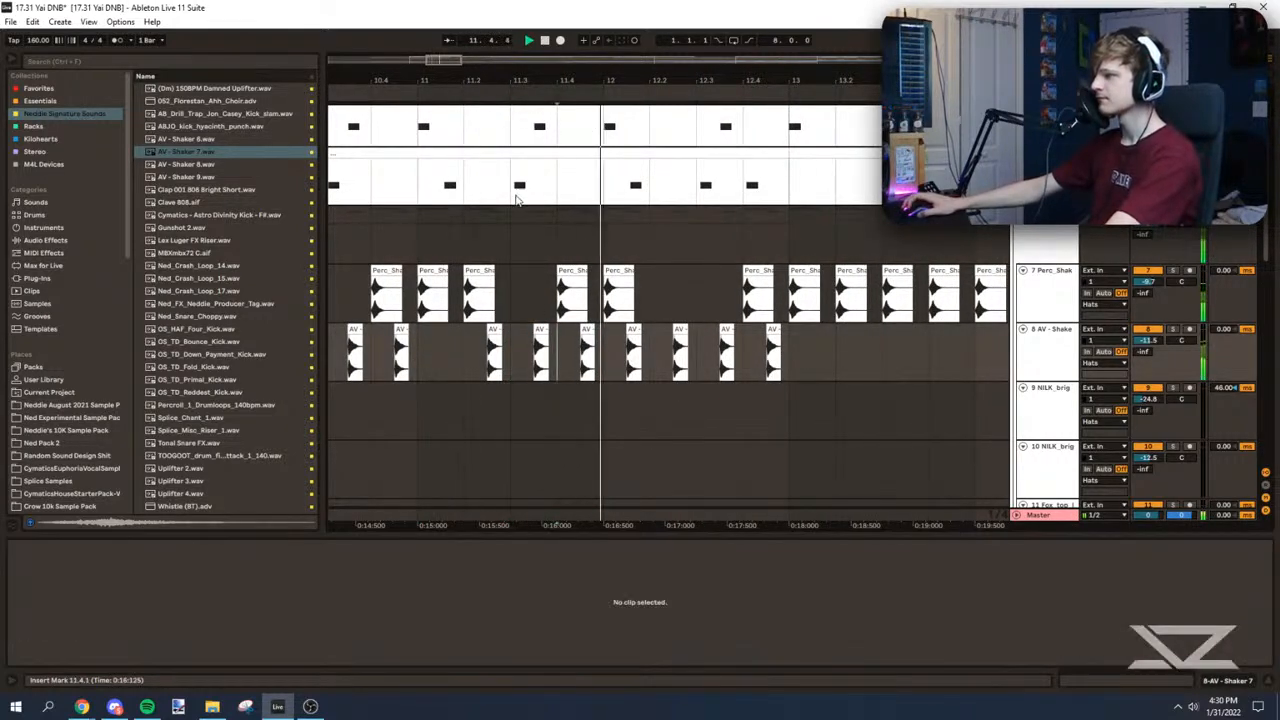
# Step: Delete the AV - Shaker 7 clip at 12.1.3 and copy the Perc_Shaker_2 clip from bar 12's first beat to 12.2
pyautogui.click(525, 355)
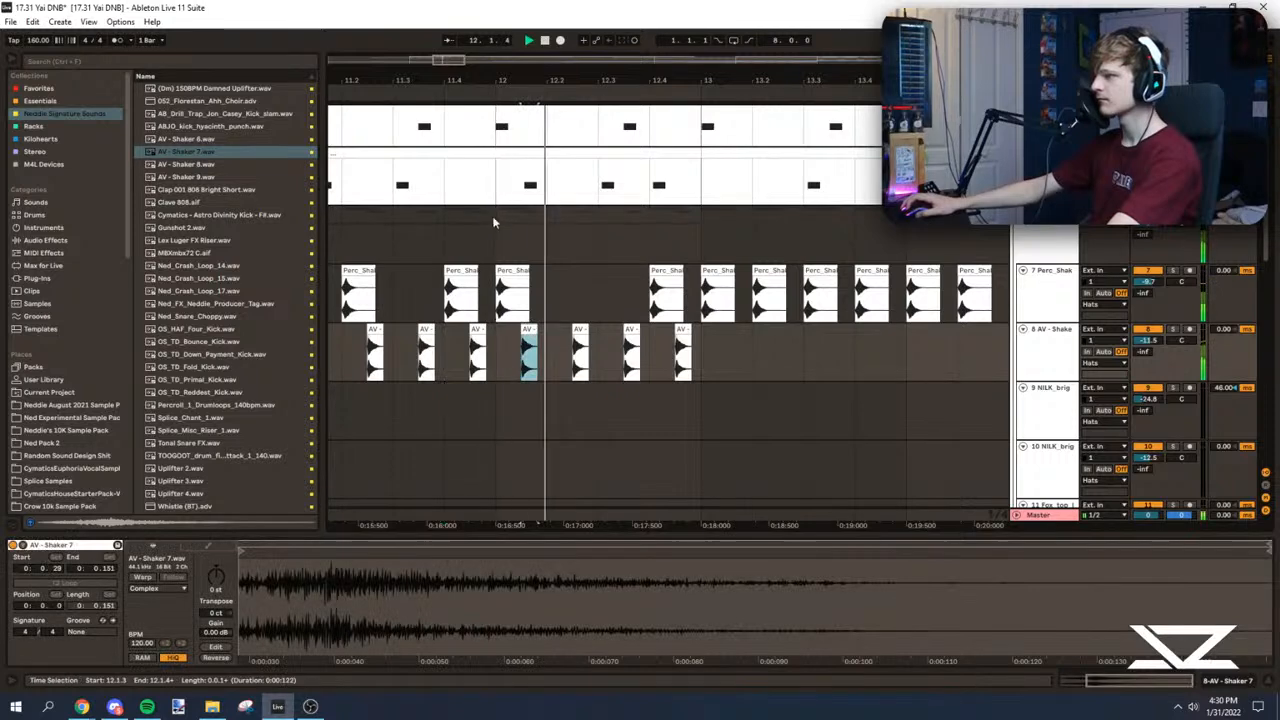
pyautogui.press('Delete')
pyautogui.click(548, 246)
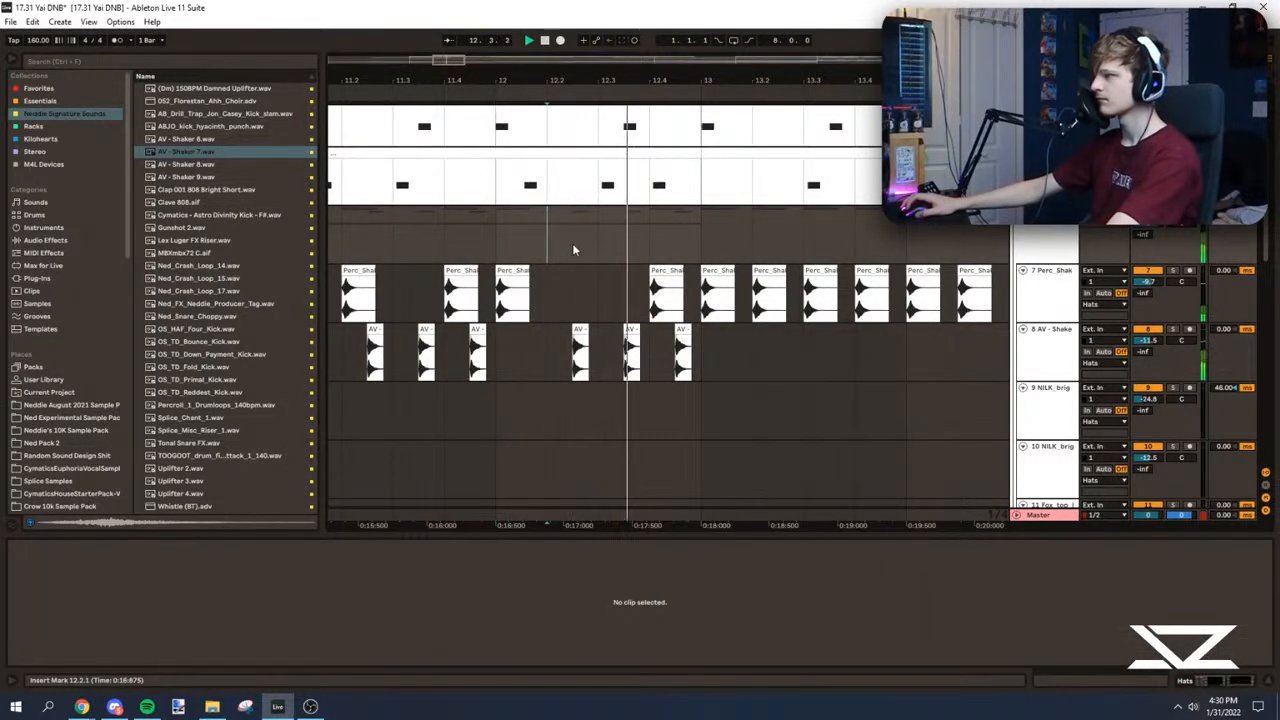
pyautogui.click(606, 240)
pyautogui.moveTo(515, 270); pyautogui.dragTo(566, 273)
pyautogui.click(512, 251)
pyautogui.press('space')
pyautogui.press('space')
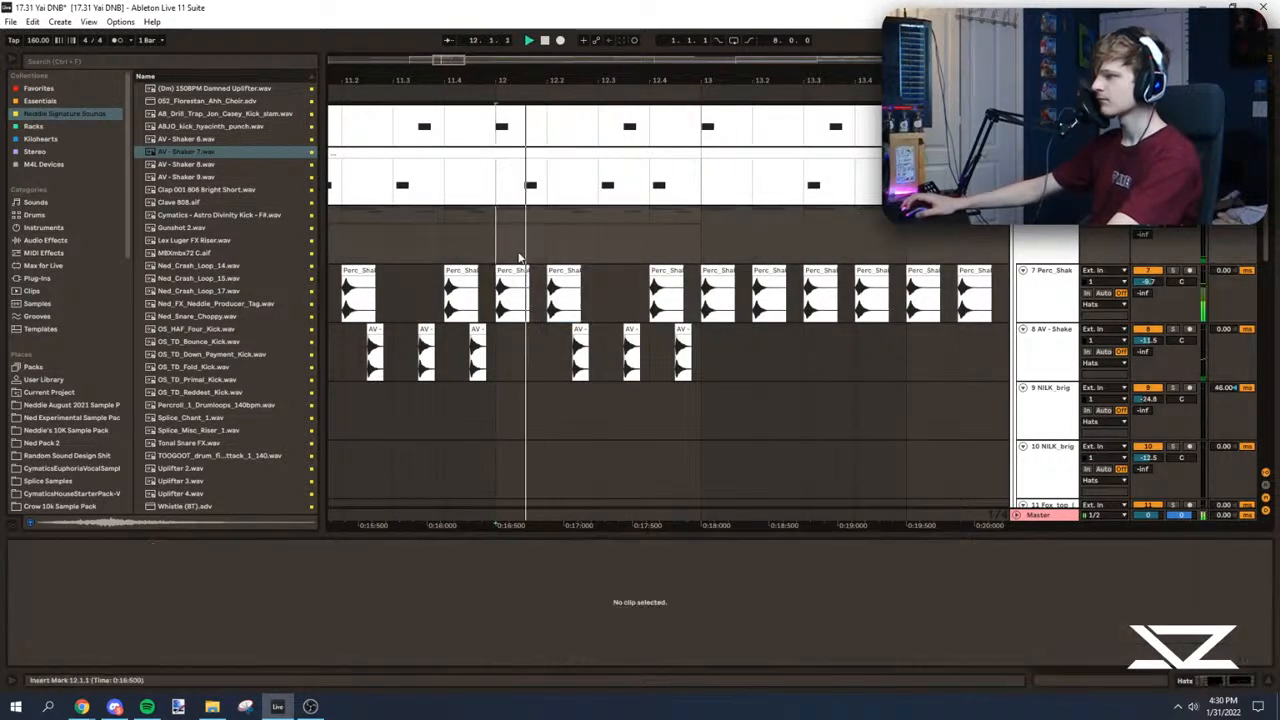
# Step: Delete the Perc_Shaker_2 clip at 12.4 and play the end of bar 12
pyautogui.click(612, 240)
pyautogui.press('space')
pyautogui.click(656, 268)
pyautogui.press('Delete')
pyautogui.click(649, 243)
pyautogui.press('space')
# Step: Replay the Verse and clear the old Perc_Shaker_2 clips from bar 13 up to the Chorus at bar 33
pyautogui.press('space')
pyautogui.scroll(-4, 622, 240)
pyautogui.click(421, 155)
pyautogui.press('space')
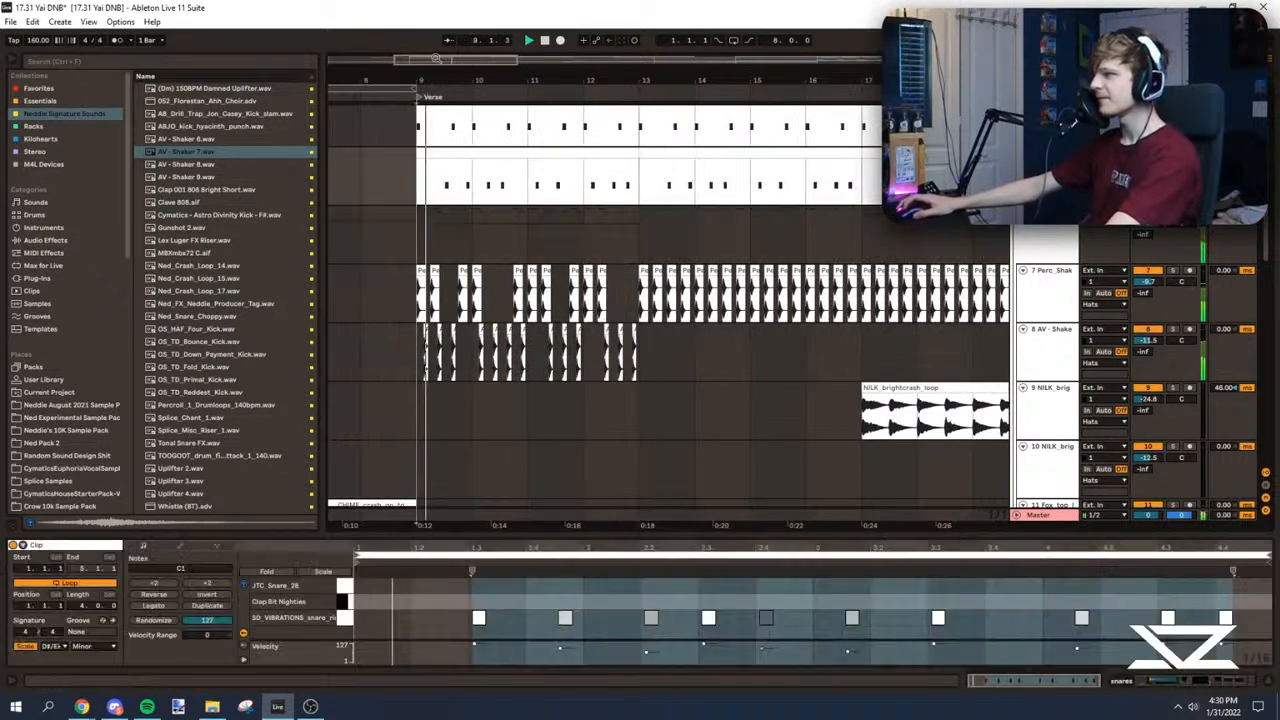
pyautogui.scroll(-3, 434, 80)
pyautogui.click(525, 247)
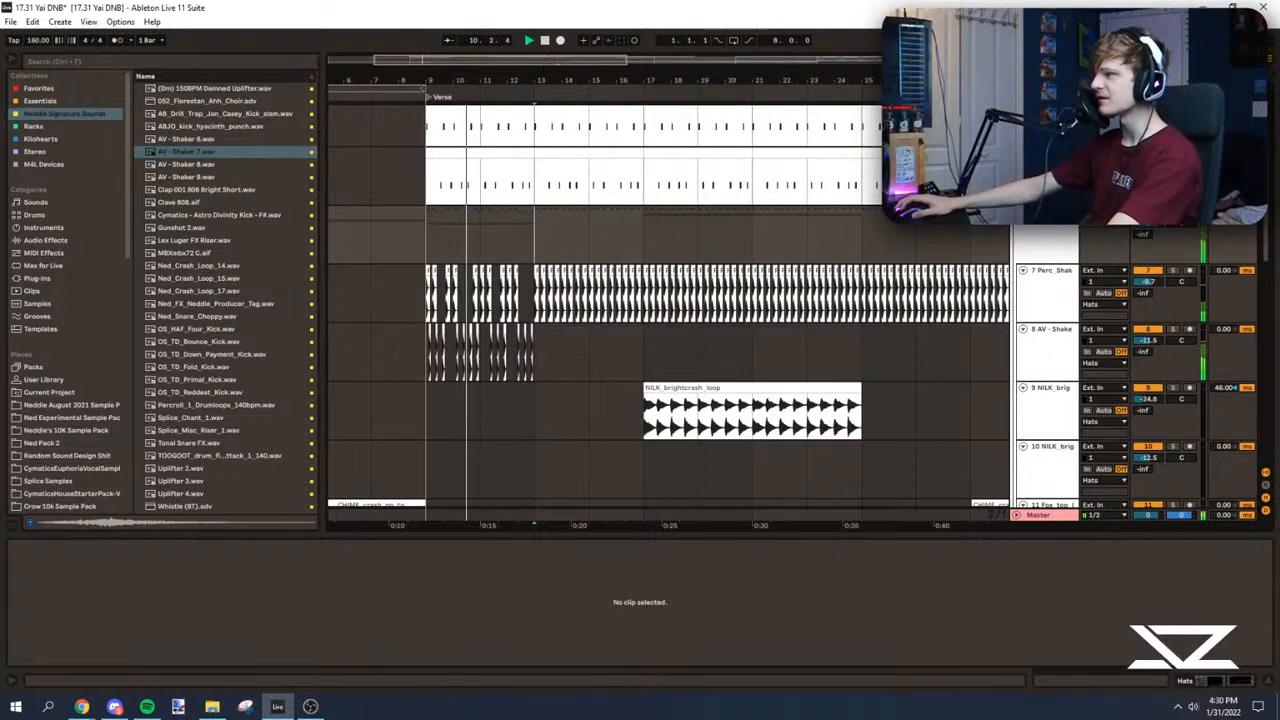
pyautogui.moveTo(551, 60); pyautogui.dragTo(551, 32)
pyautogui.moveTo(506, 240); pyautogui.dragTo(797, 271)
pyautogui.press('space')
pyautogui.press('Delete')
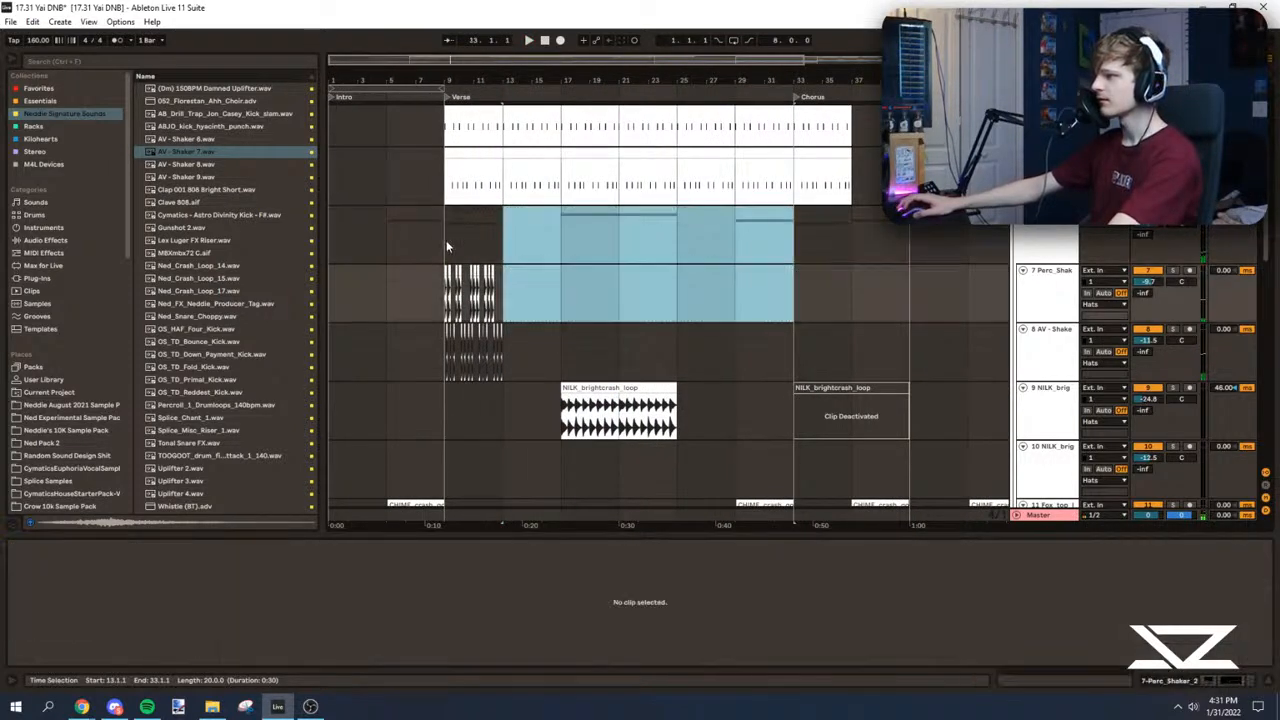
# Step: Duplicate the bars 9 to 12 pattern of both shaker tracks repeatedly up to the Chorus and play from the Verse
pyautogui.moveTo(446, 240); pyautogui.dragTo(506, 347)
pyautogui.press('space')
pyautogui.hotkey('ctrl', 'd')
pyautogui.hotkey('ctrl', 'd')
pyautogui.hotkey('ctrl', 'd')
pyautogui.hotkey('ctrl', 'd')
pyautogui.hotkey('ctrl', 'd')
pyautogui.click(449, 245)
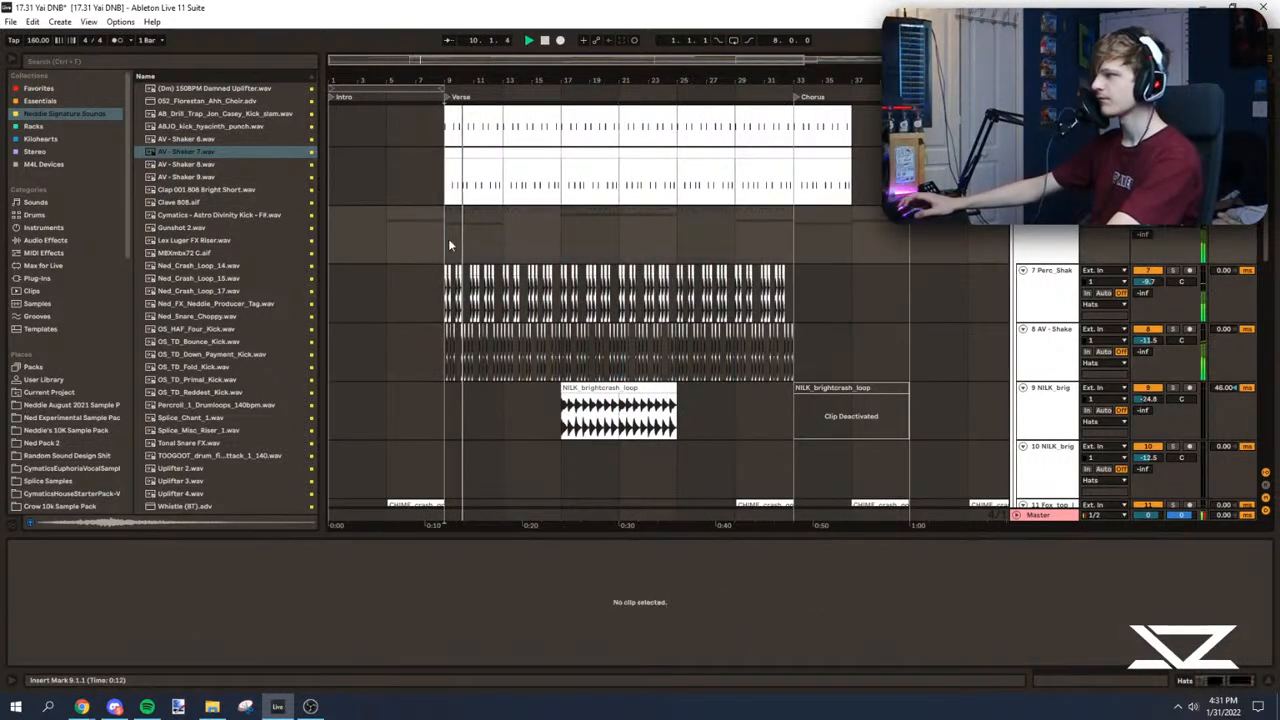
# Step: Listen to the Verse with the new shaker pattern and look through the drum, sub bass and synth tracks
pyautogui.scroll(1, 447, 240)
pyautogui.moveTo(388, 62); pyautogui.dragTo(400, 90)
pyautogui.scroll(-15, 1247, 313)
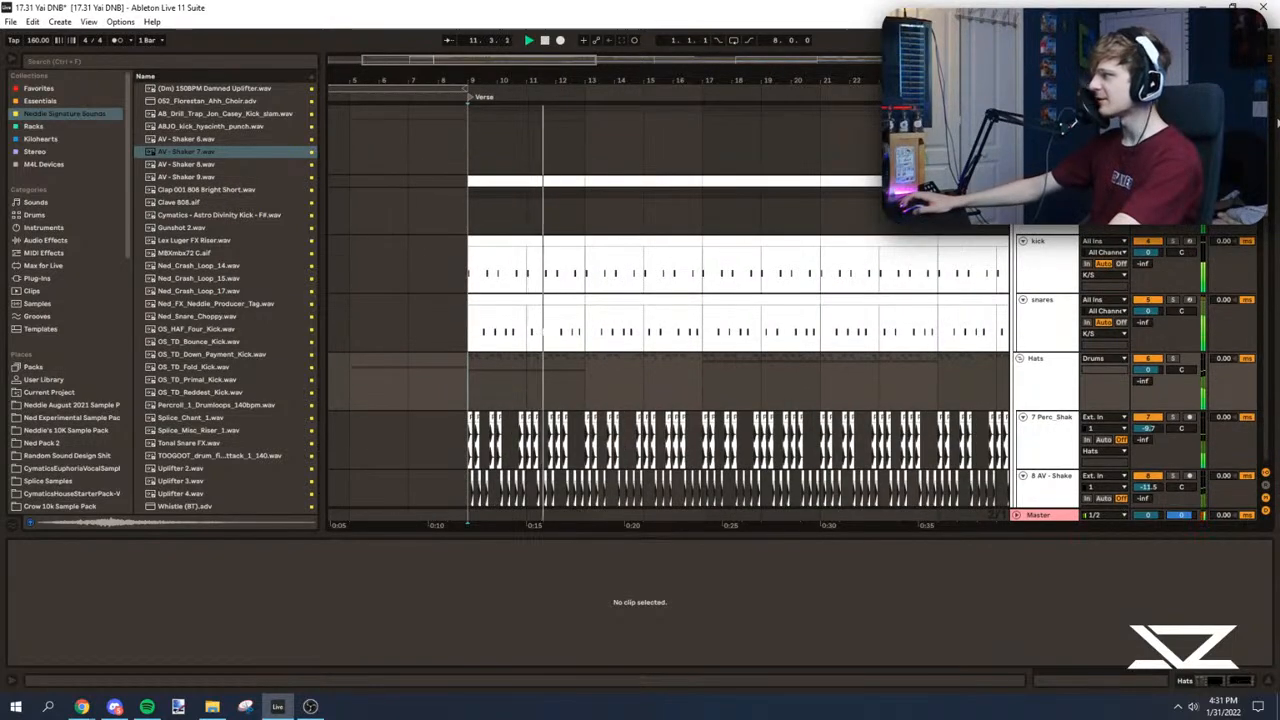
pyautogui.scroll(-2, 1247, 313)
pyautogui.press('space')
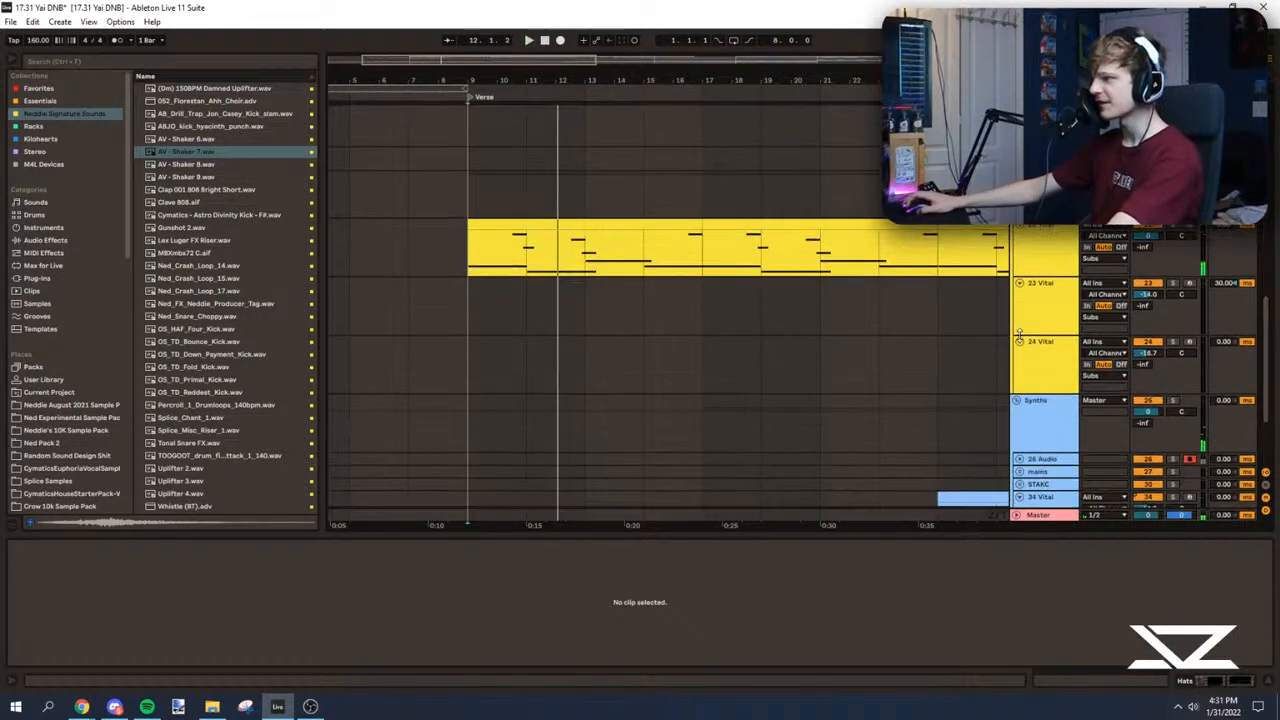
pyautogui.click(478, 257)
pyautogui.press('space')
pyautogui.scroll(-4, 588, 364)
pyautogui.press('space')
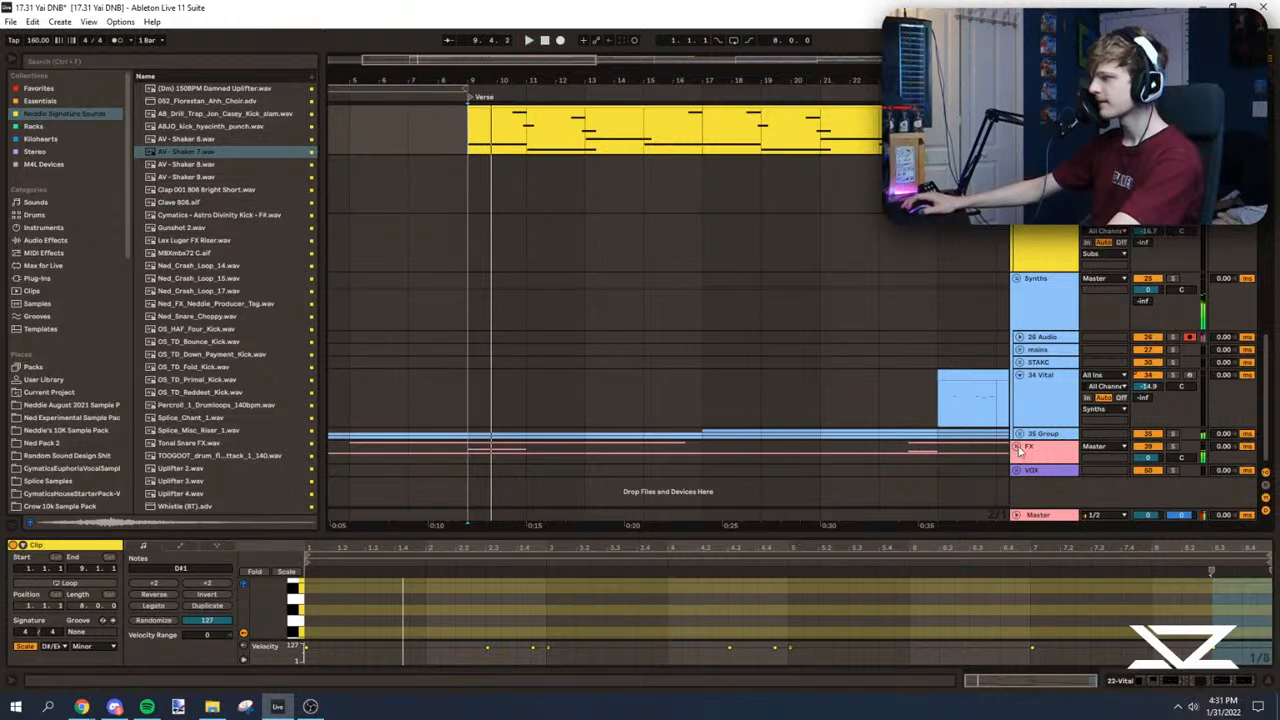
# Step: Unfold the FX group and the 35-Group, and open the LABS clip starting at bar 9 during playback
pyautogui.click(1017, 447)
pyautogui.scroll(-5, 651, 315)
pyautogui.scroll(2, 693, 324)
pyautogui.click(1019, 287)
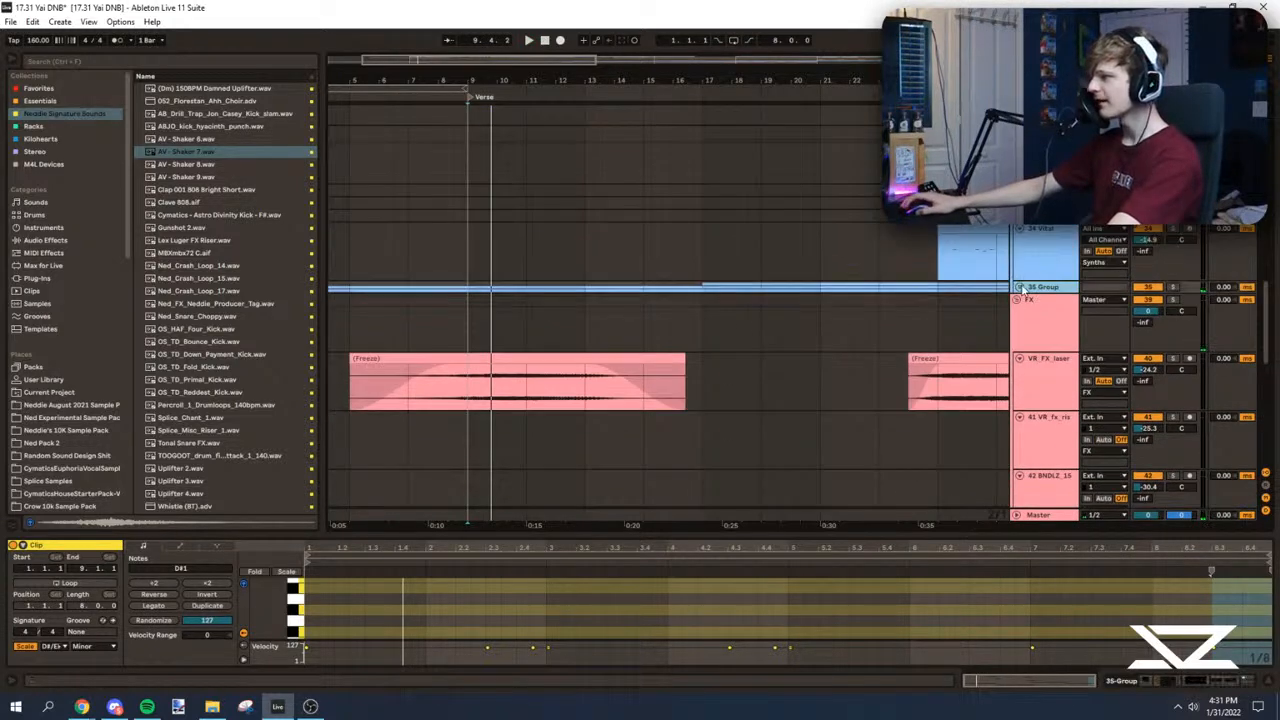
pyautogui.scroll(-4, 668, 300)
pyautogui.press('space')
pyautogui.click(514, 193)
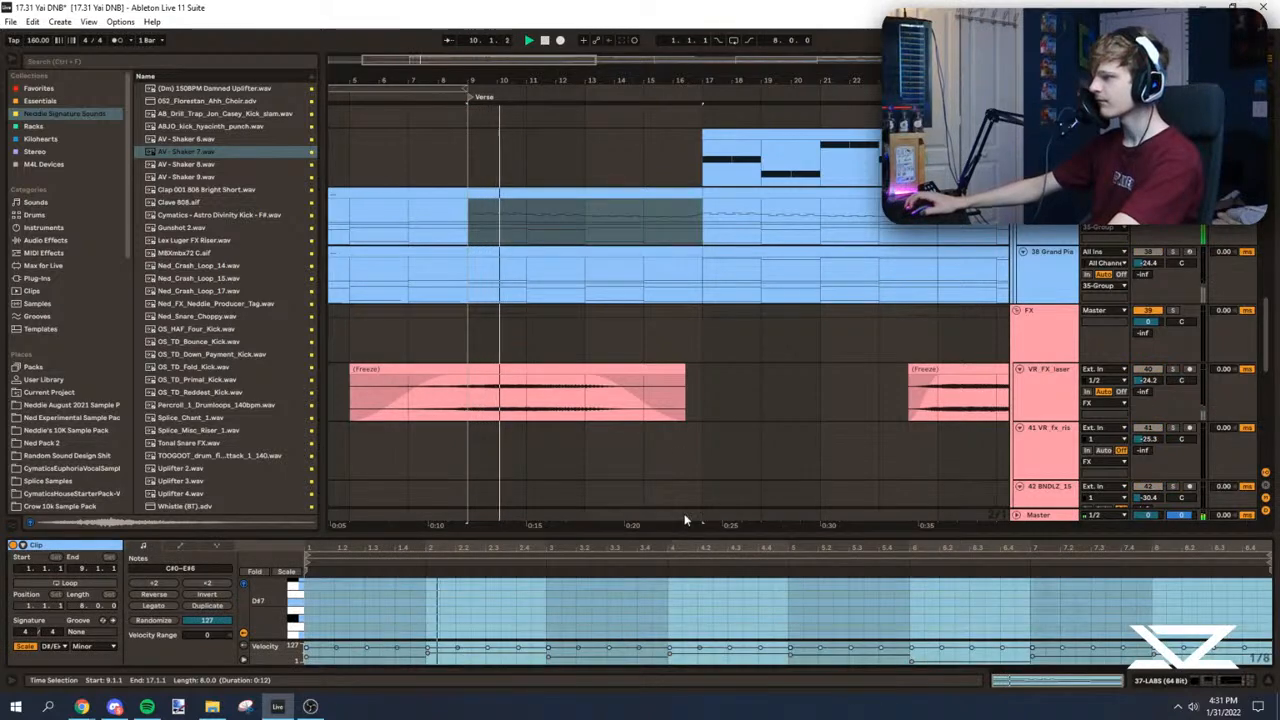
# Step: Examine the LABS clip's chord and melody notes in an enlarged note editor during playback
pyautogui.moveTo(670, 537); pyautogui.dragTo(612, 57)
pyautogui.click(546, 180)
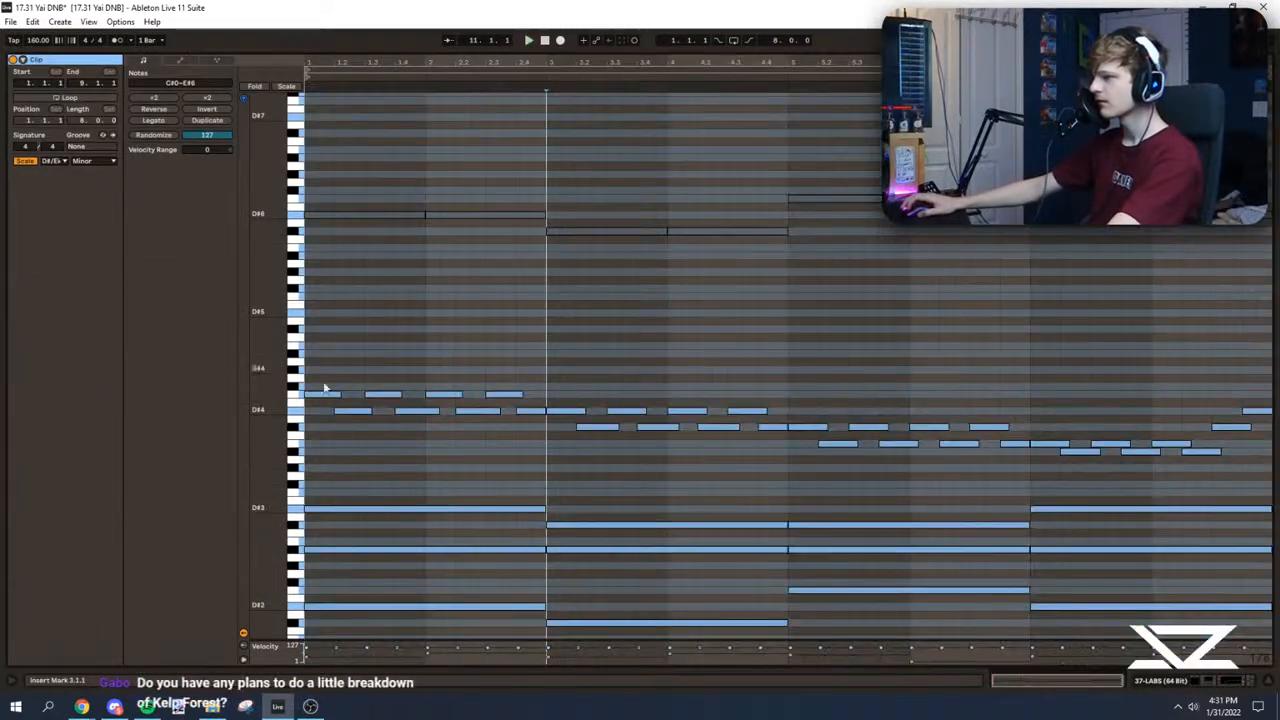
pyautogui.press('space')
pyautogui.press('space')
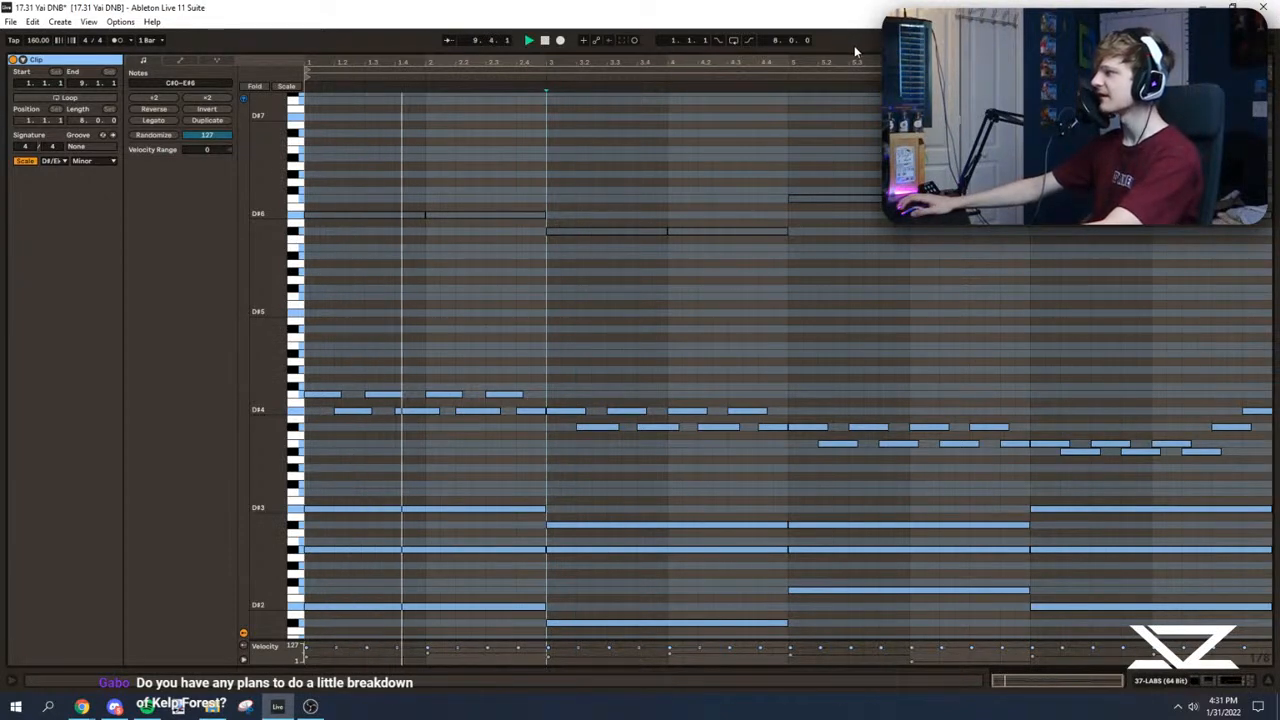
pyautogui.moveTo(854, 50); pyautogui.dragTo(856, 590)
pyautogui.doubleClick(575, 176)
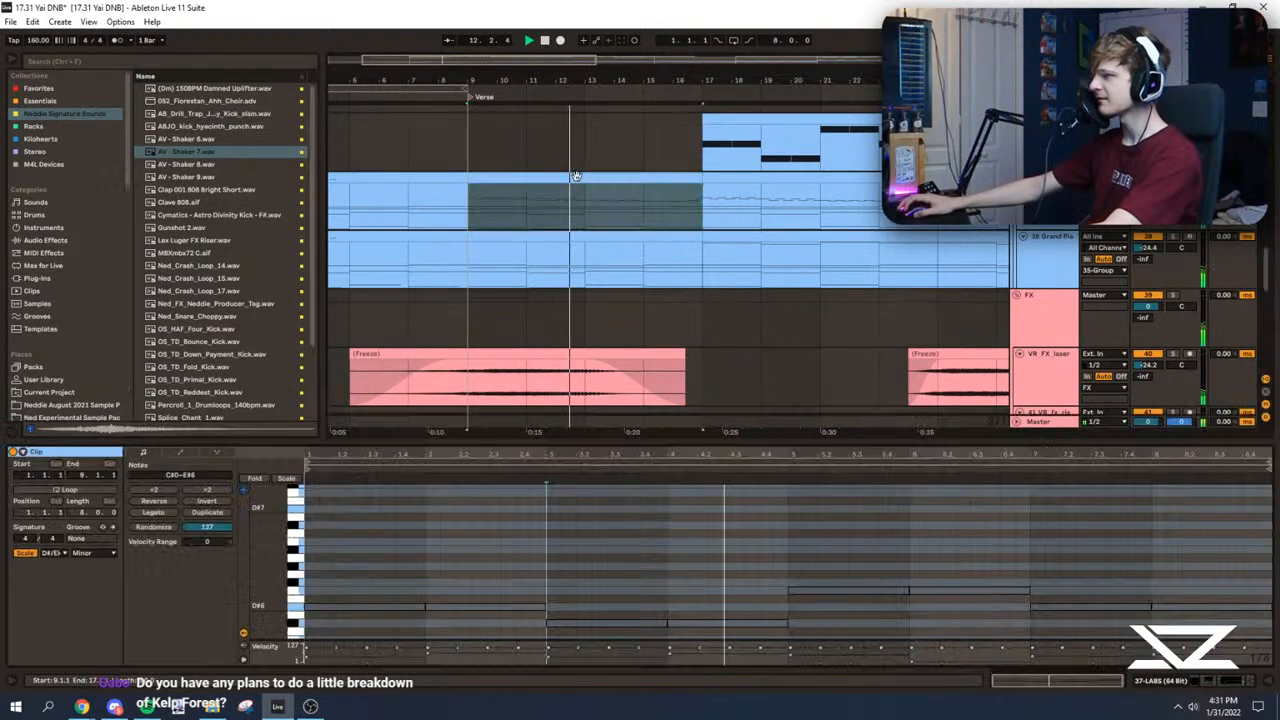
# Step: Lower the B3 melody notes over the LABS clip's third chord by one semitone to A#3 and listen to that section
pyautogui.moveTo(777, 443); pyautogui.dragTo(786, 52)
pyautogui.click(799, 338)
pyautogui.click(788, 340)
pyautogui.press('space')
pyautogui.moveTo(830, 455)
pyautogui.mouseDown()
pyautogui.moveTo(931, 448)
pyautogui.moveTo(1014, 482)
pyautogui.moveTo(1018, 462)
pyautogui.mouseUp()
pyautogui.moveTo(808, 478); pyautogui.dragTo(1022, 445)
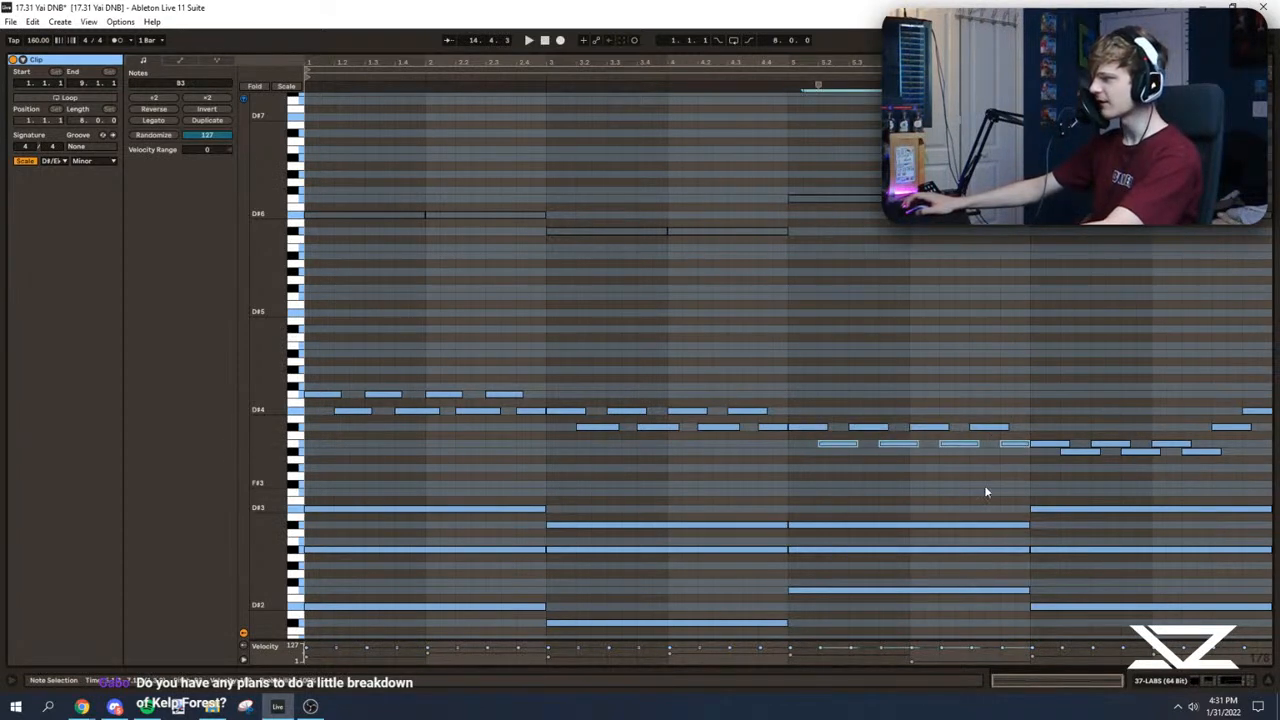
pyautogui.click(788, 397)
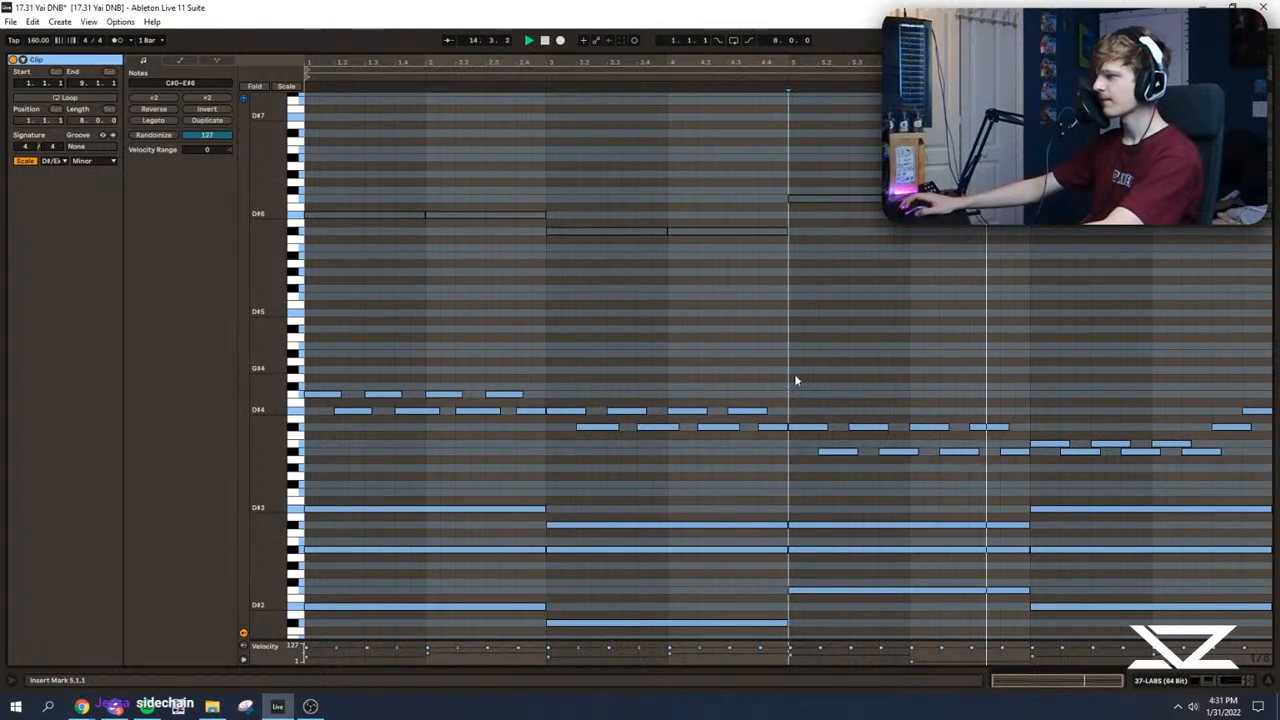
pyautogui.click(1032, 377)
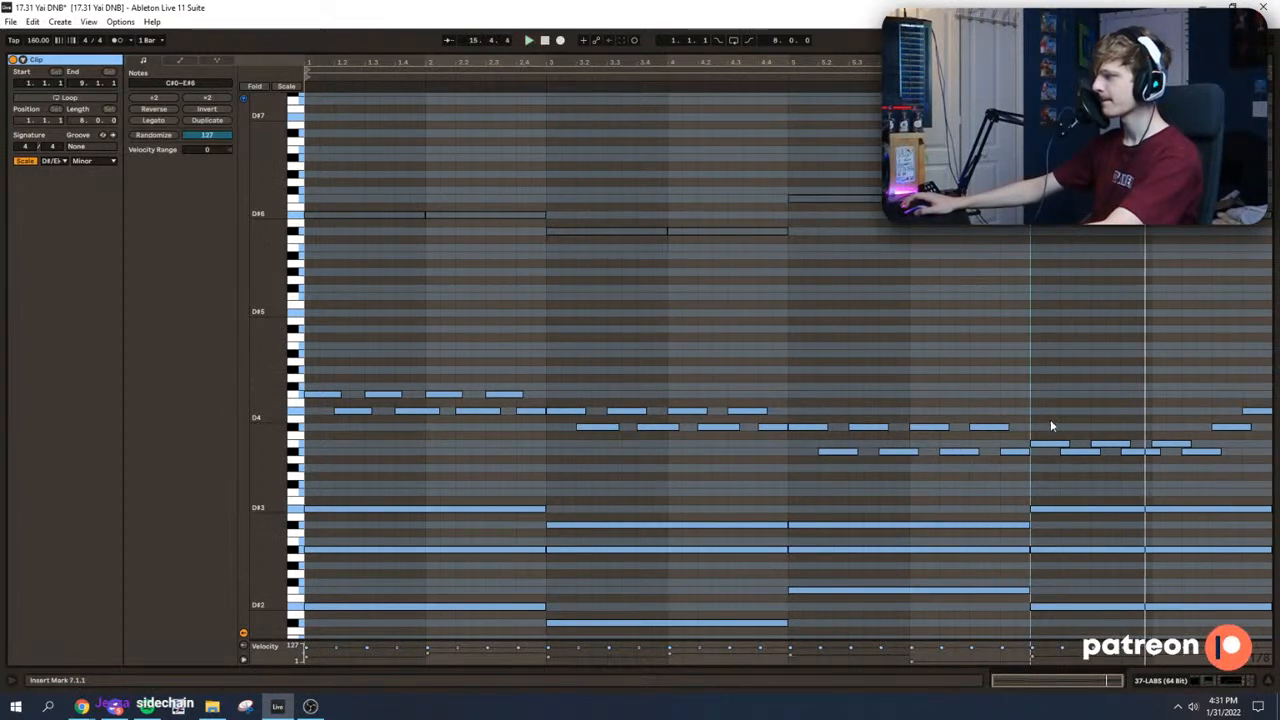
# Step: Recheck the A#3 melody notes over the third chord by selecting them and replaying from that chord
pyautogui.moveTo(820, 441); pyautogui.dragTo(995, 473)
pyautogui.click(803, 368)
pyautogui.moveTo(835, 437); pyautogui.dragTo(1008, 471)
pyautogui.click(792, 360)
pyautogui.press('space')
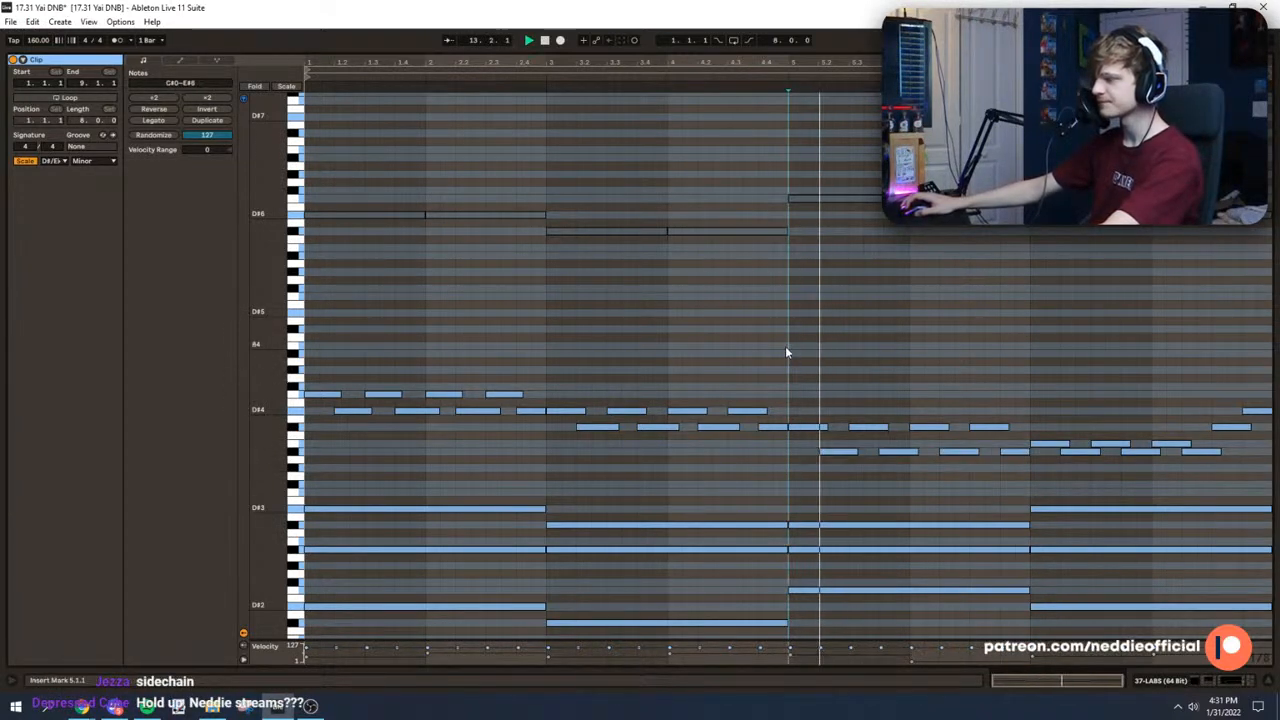
# Step: Raise the upper melody notes over the first chord by one semitone to F#4 and listen through the following chords
pyautogui.click(306, 325)
pyautogui.press('space')
pyautogui.press('space')
pyautogui.click(545, 320)
pyautogui.press('space')
pyautogui.moveTo(533, 374); pyautogui.dragTo(319, 399)
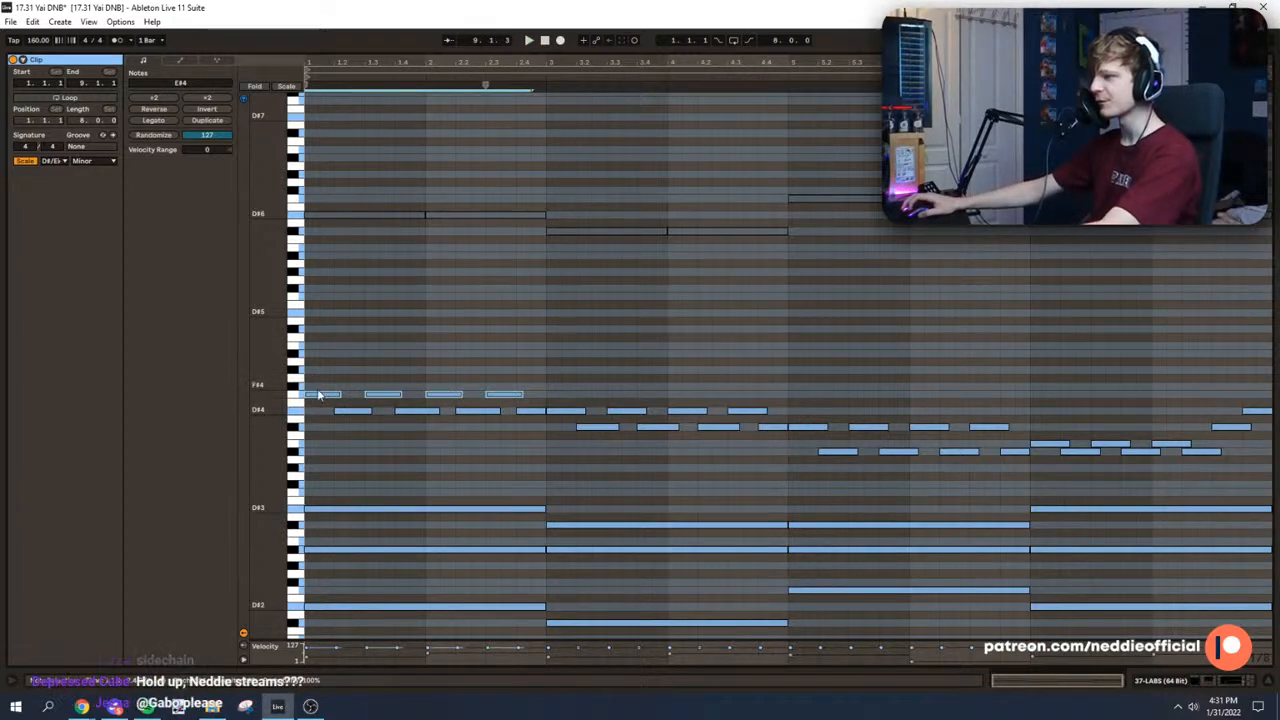
pyautogui.press('Up')
pyautogui.press('space')
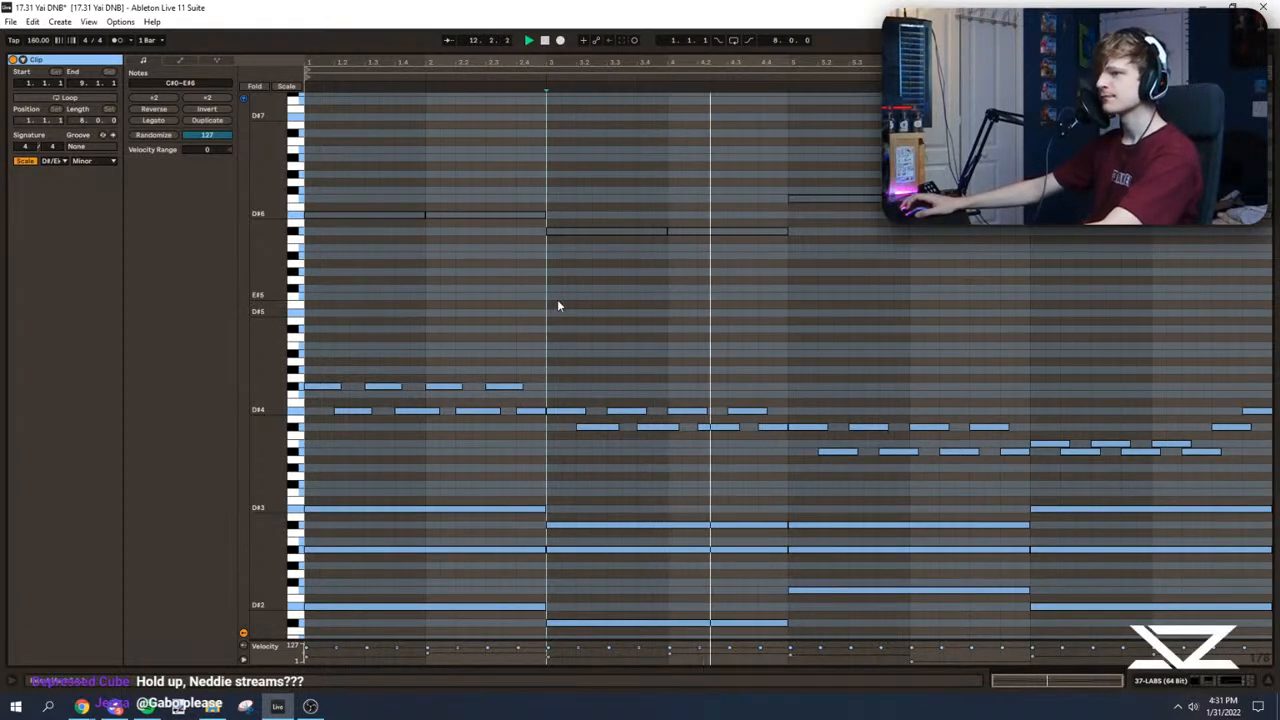
pyautogui.click(788, 312)
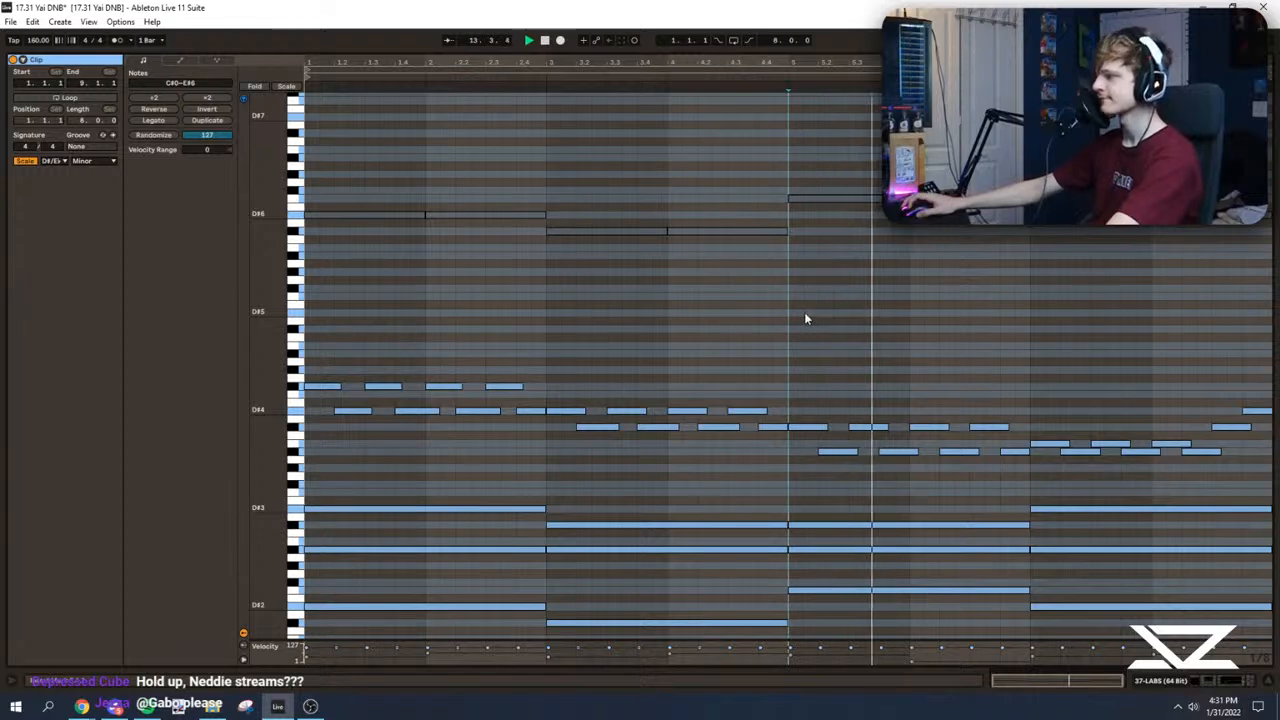
pyautogui.click(1030, 368)
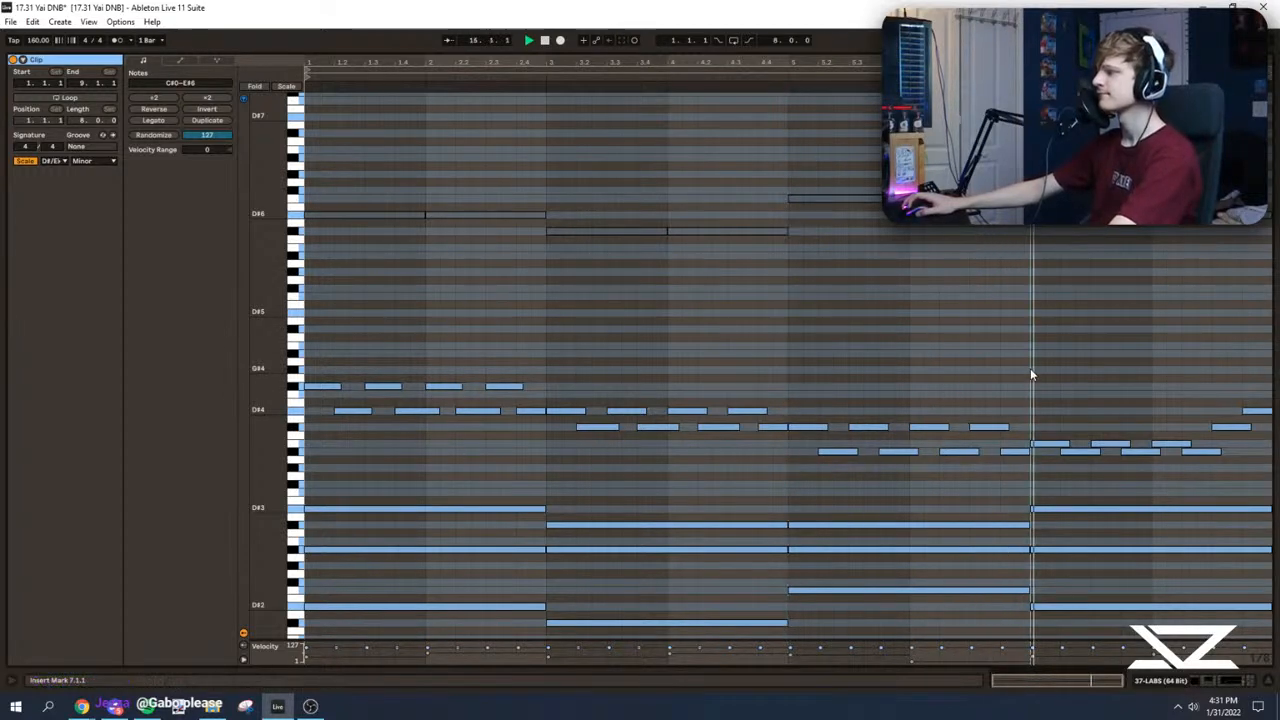
# Step: Examine the sustained notes of each chord in the LABS clip, replay it, and close the enlarged note editor
pyautogui.scroll(-2, 1025, 398)
pyautogui.press('space')
pyautogui.click(438, 415)
pyautogui.moveTo(480, 408); pyautogui.dragTo(476, 594)
pyautogui.moveTo(606, 425); pyautogui.dragTo(631, 543)
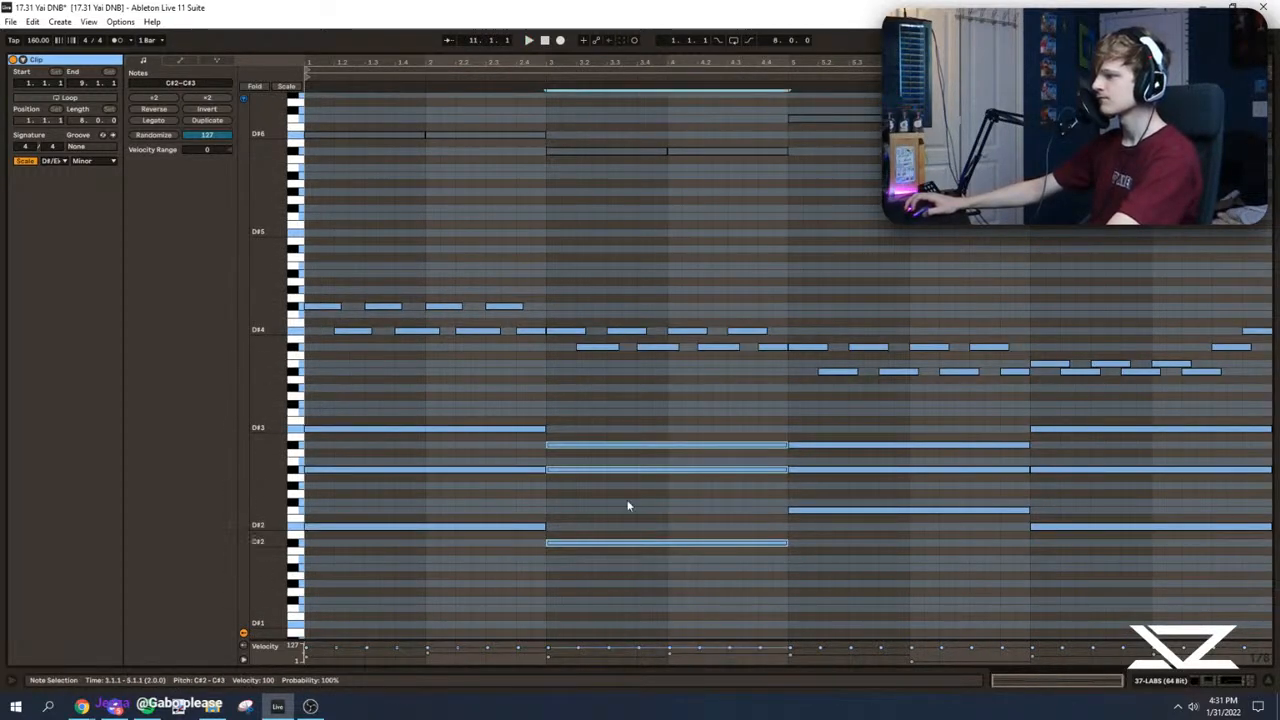
pyautogui.moveTo(484, 402); pyautogui.dragTo(480, 560)
pyautogui.moveTo(590, 398); pyautogui.dragTo(640, 568)
pyautogui.moveTo(867, 401); pyautogui.dragTo(884, 577)
pyautogui.click(1020, 425)
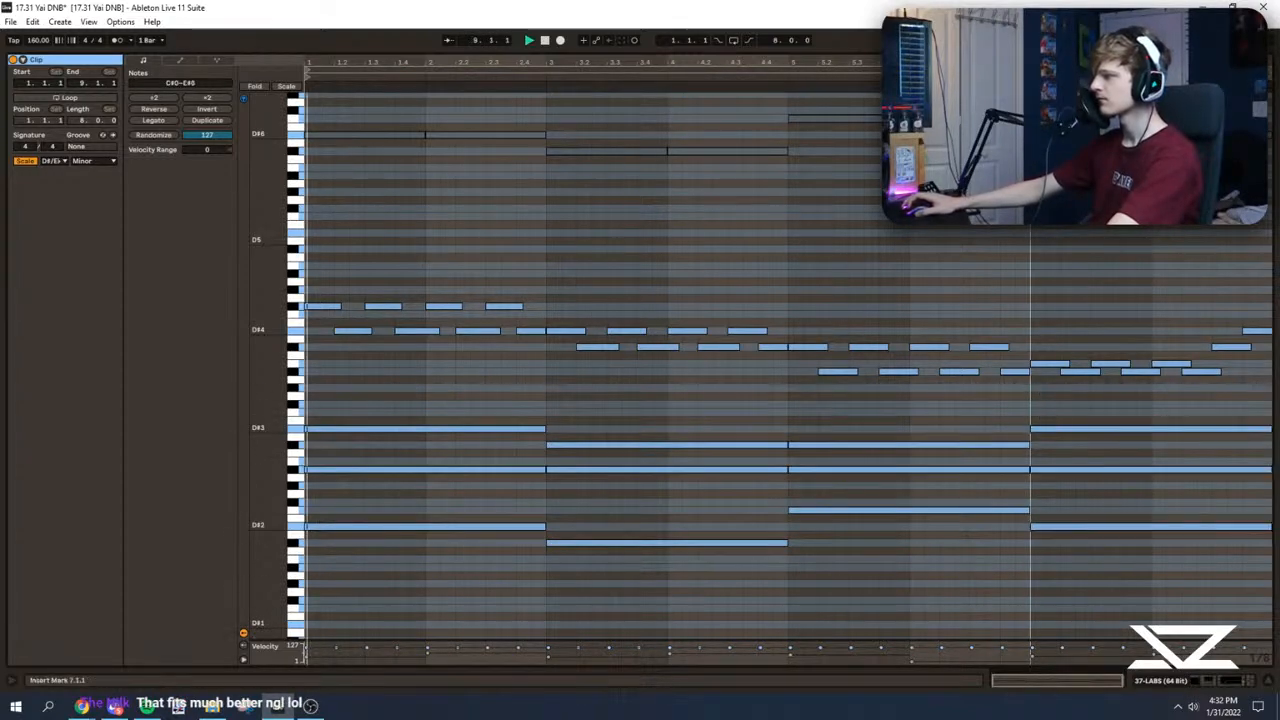
pyautogui.moveTo(943, 53); pyautogui.dragTo(943, 714)
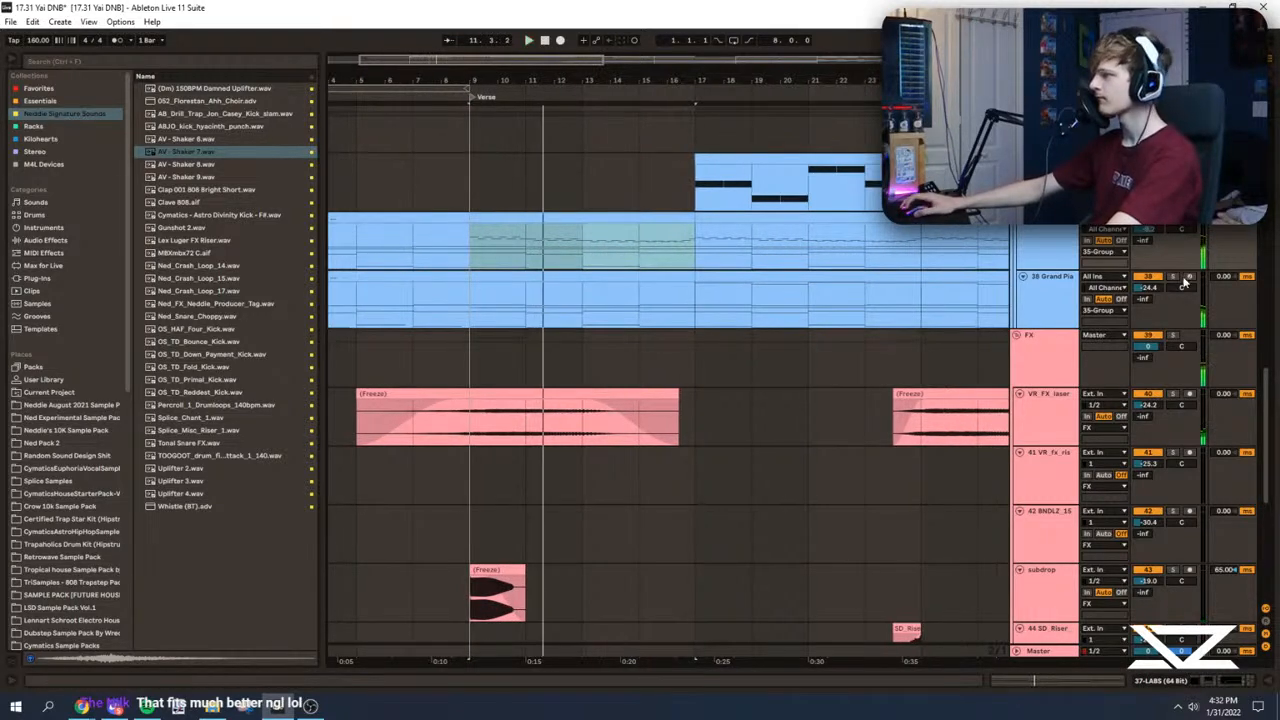
# Step: Solo the Grand Piano track, open its device chain and listen to it from the Verse
pyautogui.click(1174, 277)
pyautogui.press('space')
pyautogui.doubleClick(1050, 277)
pyautogui.press('space')
pyautogui.click(449, 308)
pyautogui.click(1210, 683)
pyautogui.moveTo(1210, 686); pyautogui.dragTo(1234, 687)
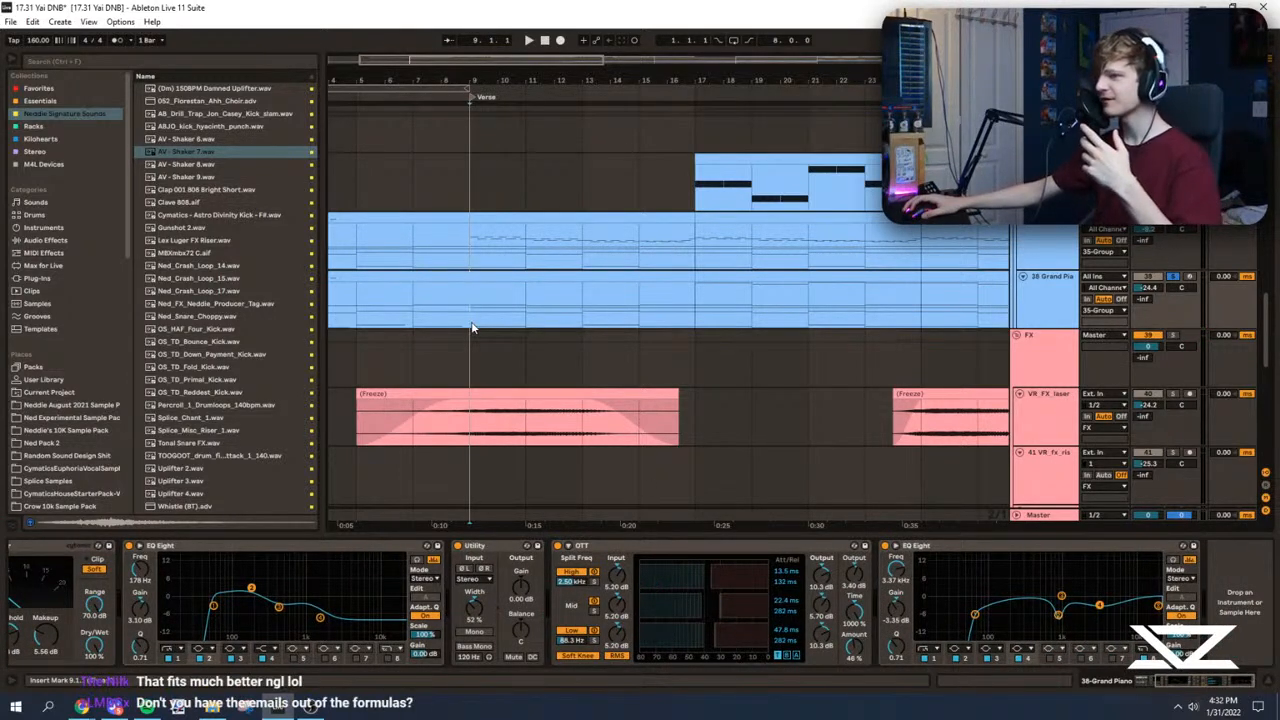
pyautogui.press('space')
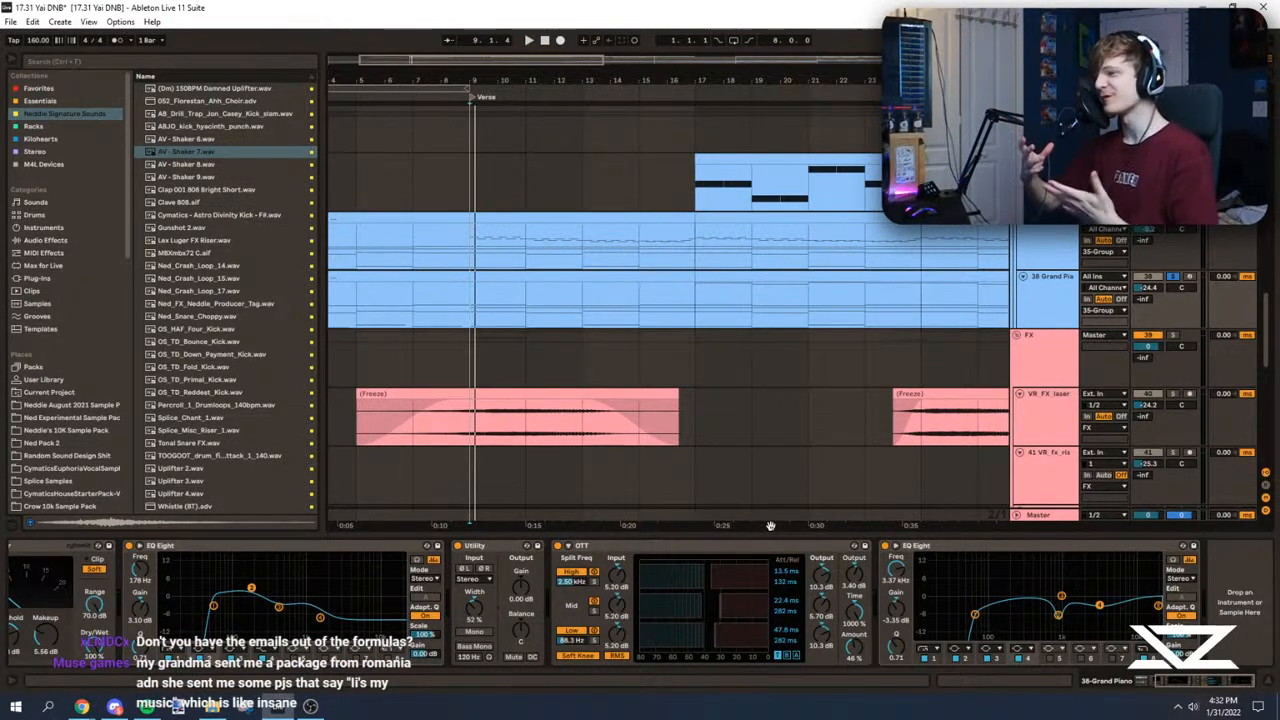
# Step: Add an EQ Eight at the end of the Grand Piano chain and bring its high cut down below 500 Hz
pyautogui.click(90, 101)
pyautogui.click(180, 168)
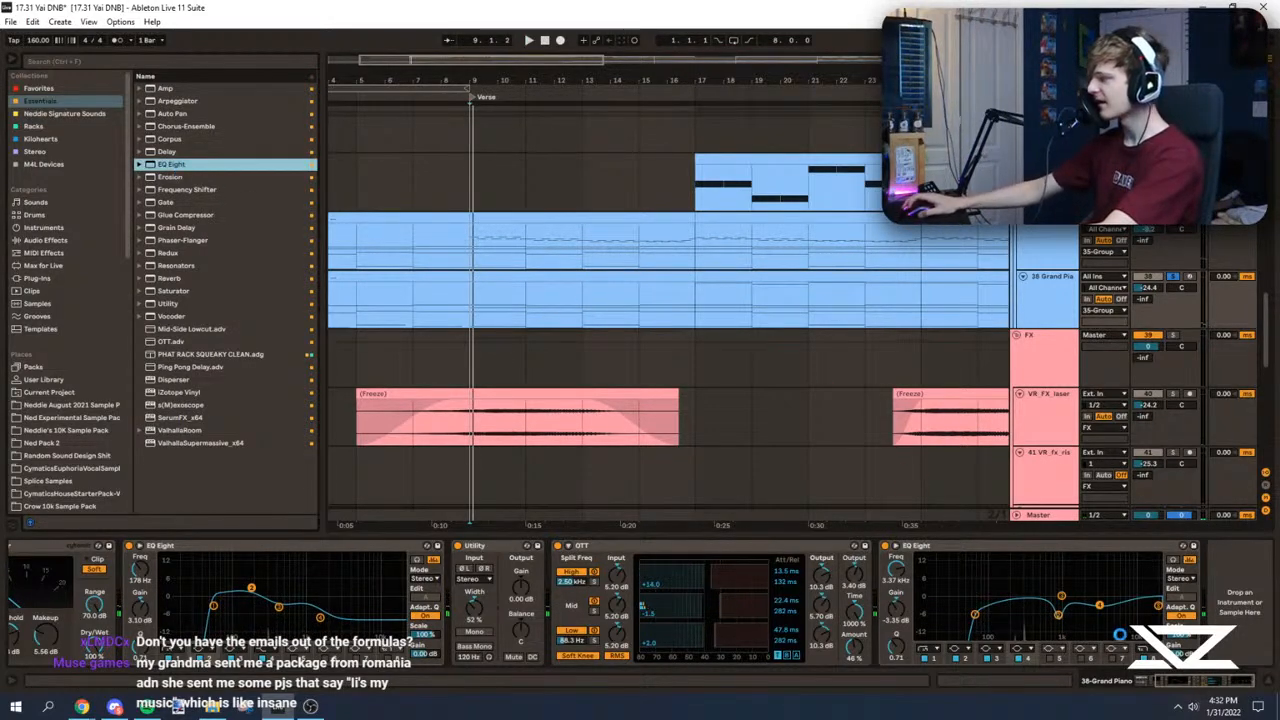
pyautogui.moveTo(1116, 634); pyautogui.dragTo(1015, 664)
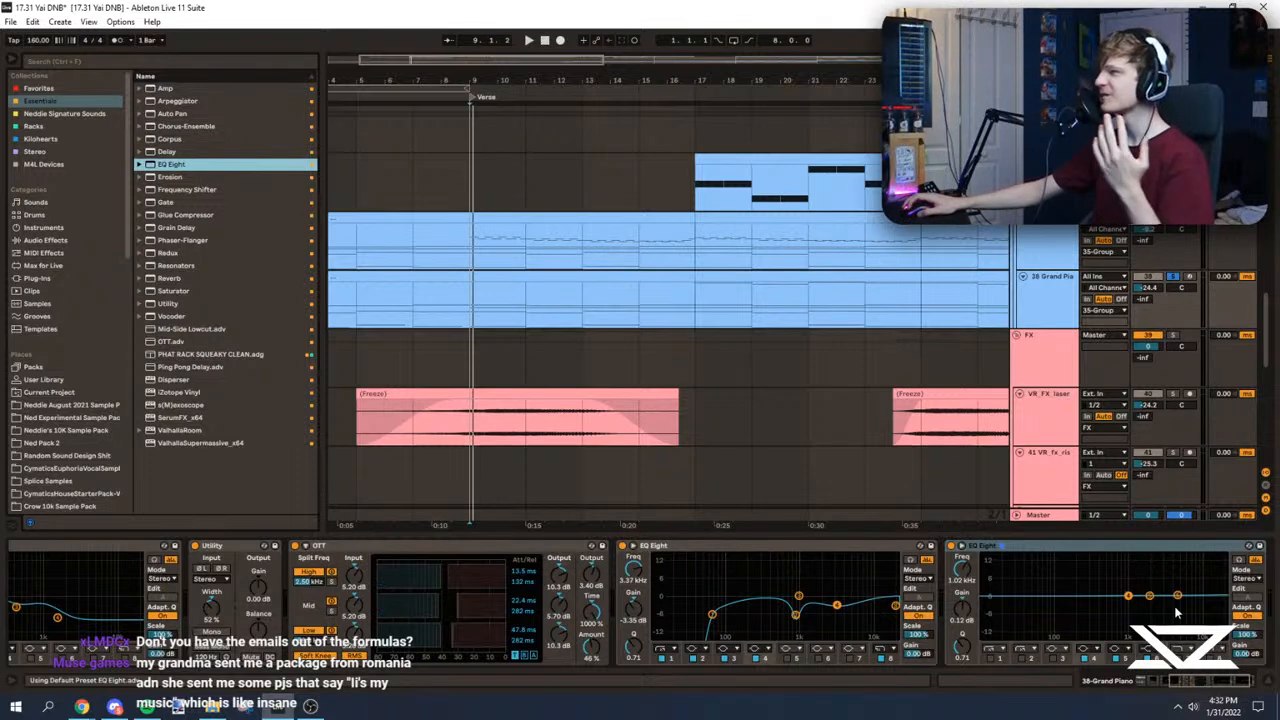
pyautogui.click(1181, 658)
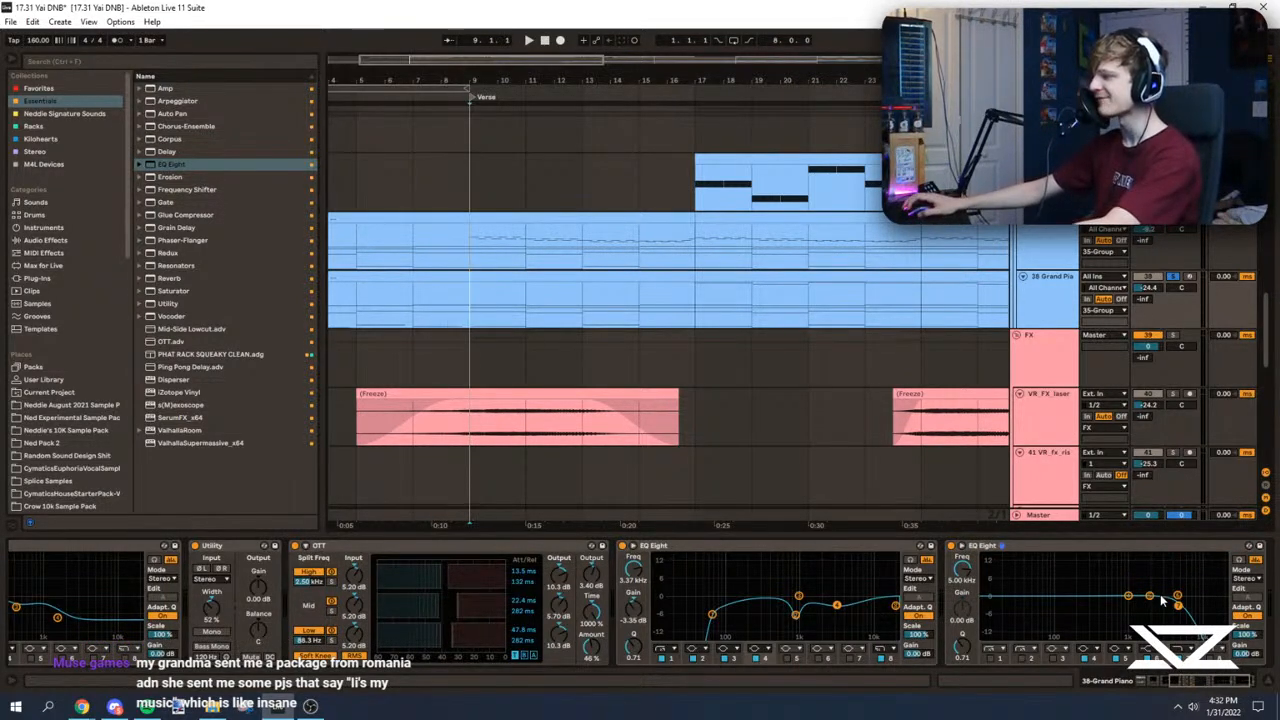
pyautogui.press('space')
pyautogui.press('space')
pyautogui.moveTo(1178, 605); pyautogui.dragTo(1105, 604)
pyautogui.press('space')
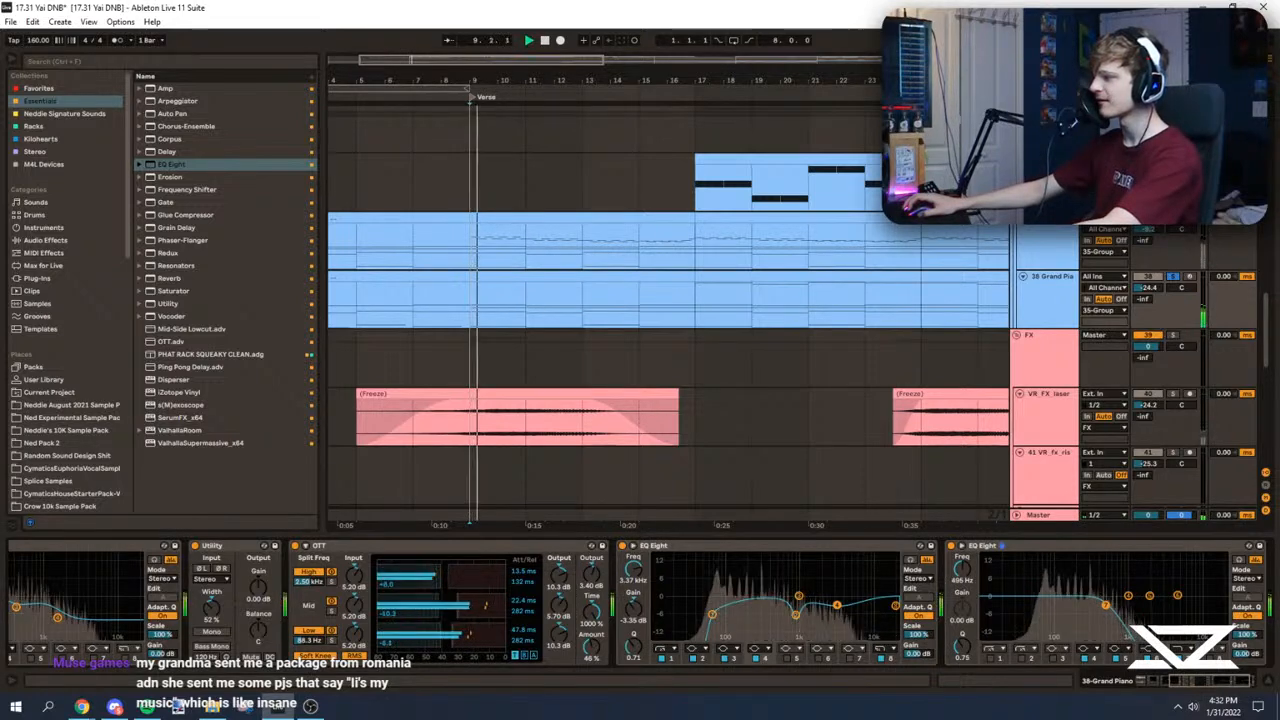
pyautogui.moveTo(1105, 605); pyautogui.dragTo(1100, 625)
# Step: Raise the Grand Piano track's volume and enable a low cut at about 74 Hz on its new EQ Eight
pyautogui.press('space')
pyautogui.press('space')
pyautogui.moveTo(1148, 287); pyautogui.dragTo(1158, 290)
pyautogui.press('space')
pyautogui.press('space')
pyautogui.press('space')
pyautogui.click(998, 658)
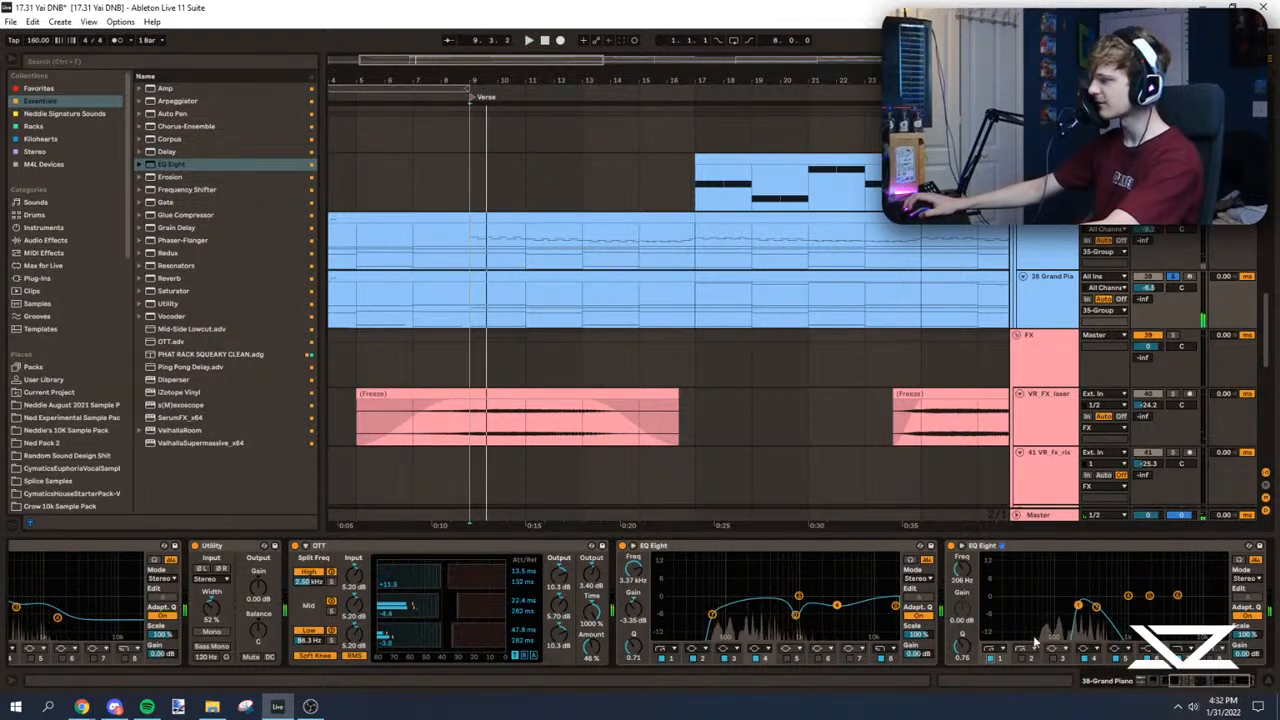
pyautogui.moveTo(1078, 604); pyautogui.dragTo(1046, 636)
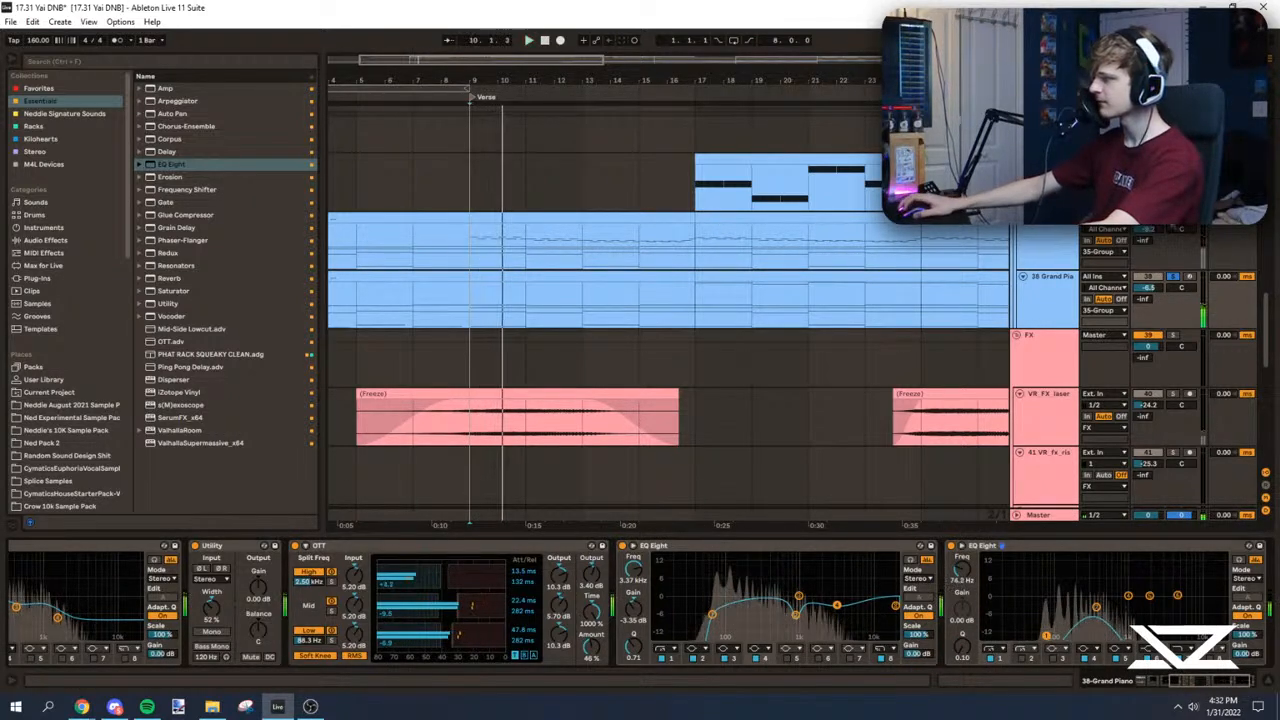
# Step: Set the volumes of 37 LABS to 2.2 and Grand Piano to 2.0, and cut the LABS EQ at 599 Hz by 9.30 dB
pyautogui.click(1161, 238)
pyautogui.click(1173, 218)
pyautogui.moveTo(1147, 229); pyautogui.dragTo(1147, 198)
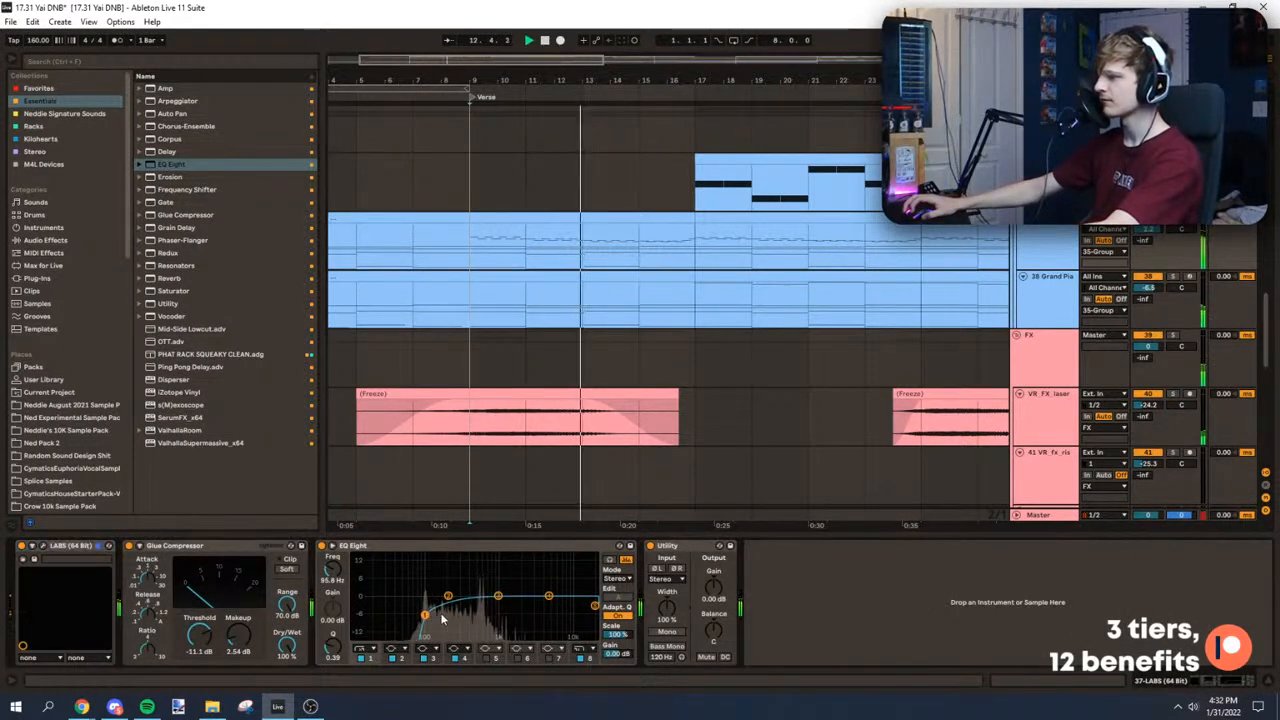
pyautogui.moveTo(448, 596)
pyautogui.mouseDown()
pyautogui.moveTo(489, 608)
pyautogui.moveTo(482, 621)
pyautogui.mouseUp()
pyautogui.press('space')
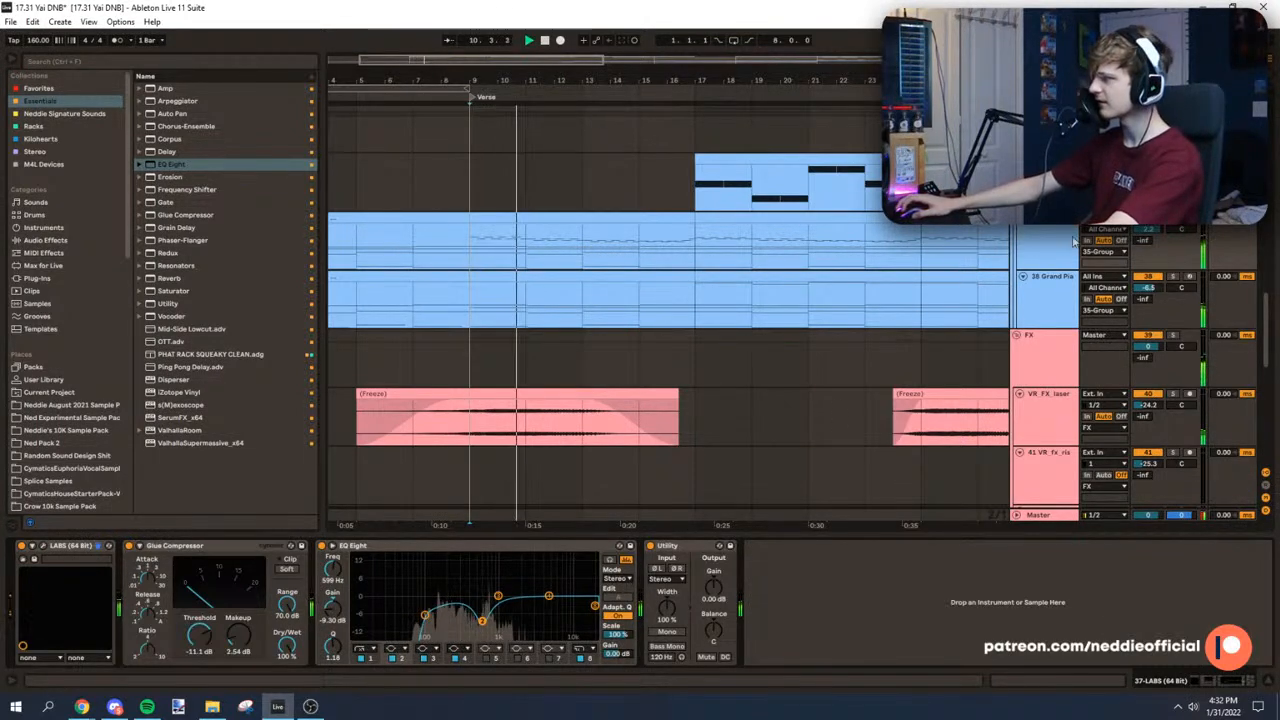
pyautogui.moveTo(1147, 288)
pyautogui.mouseDown()
pyautogui.moveTo(1147, 268)
pyautogui.moveTo(1147, 286)
pyautogui.mouseUp()
# Step: Add a Saturator set to Digital Clip with Soft Clip on to the Master track and play the Verse through it
pyautogui.click(1050, 521)
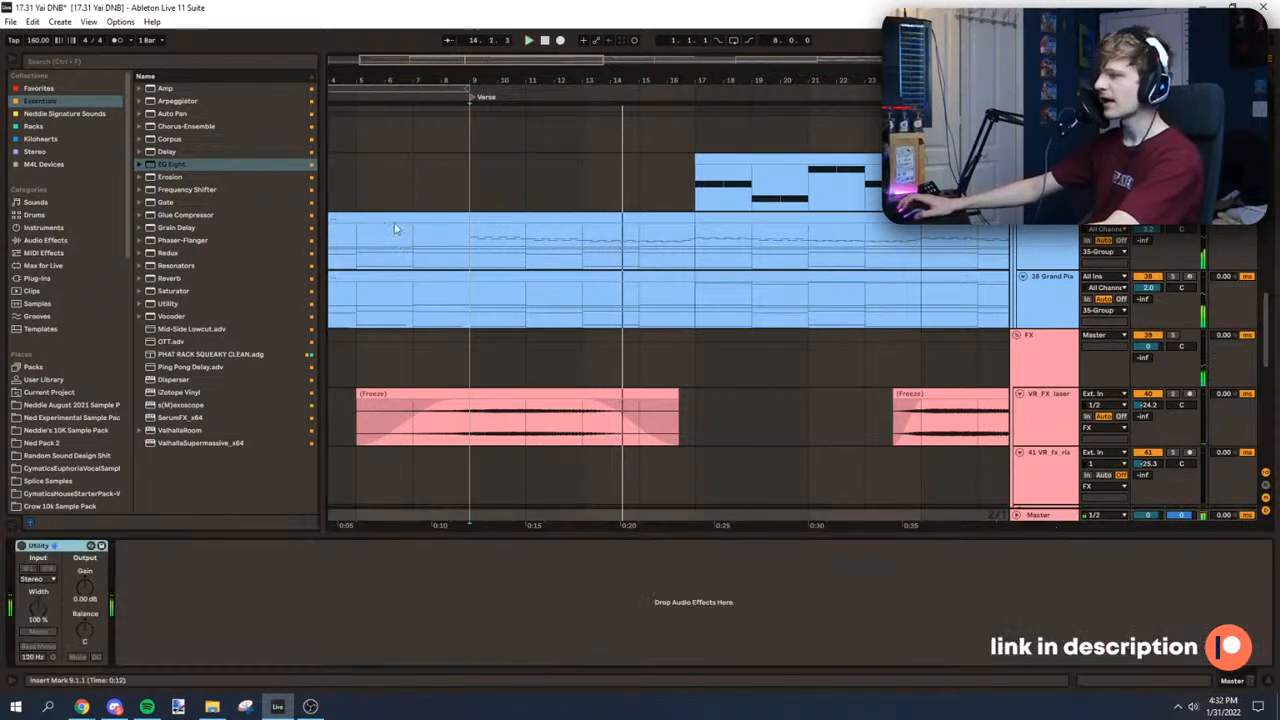
pyautogui.moveTo(175, 291)
pyautogui.mouseDown()
pyautogui.moveTo(123, 560)
pyautogui.moveTo(135, 590)
pyautogui.mouseUp()
pyautogui.click(186, 614)
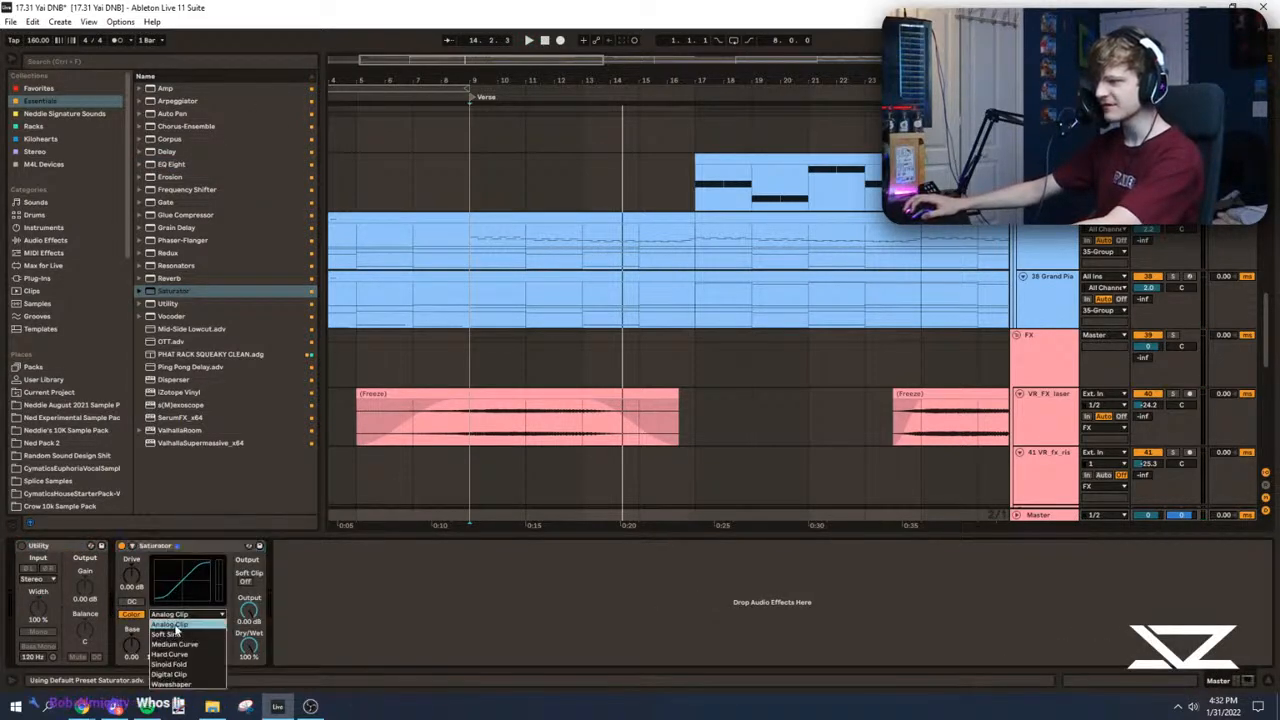
pyautogui.click(170, 675)
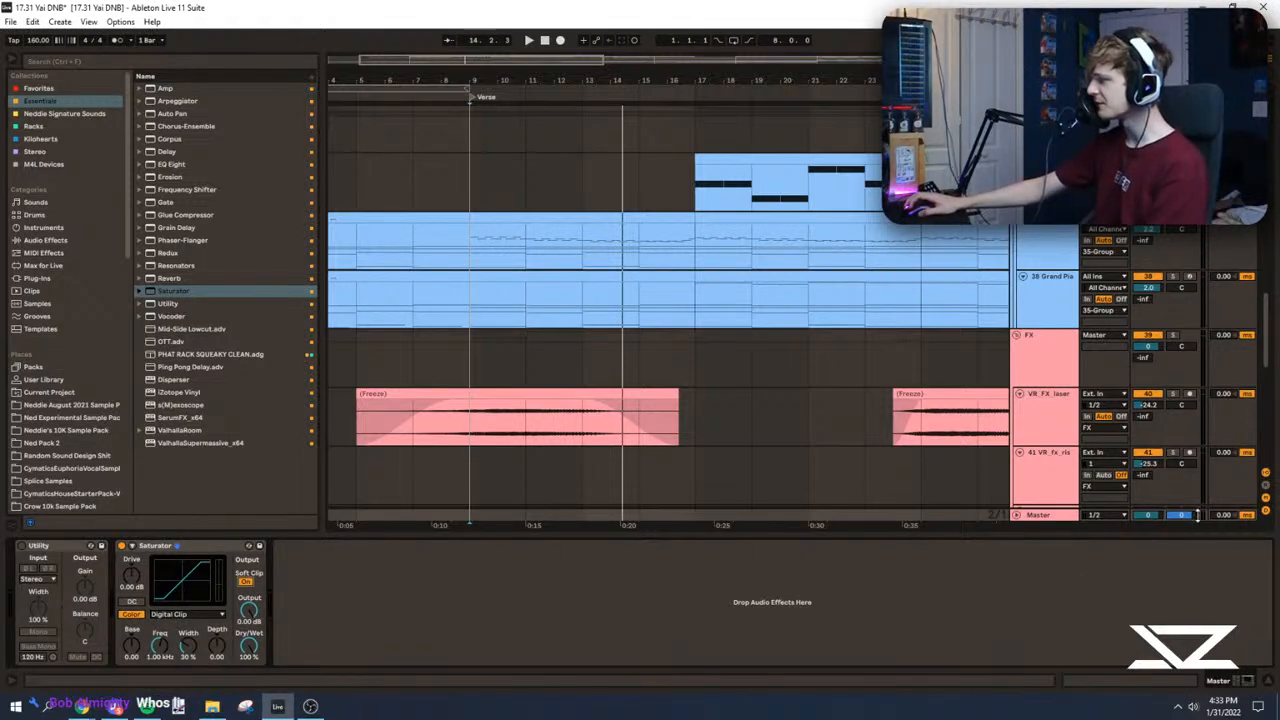
pyautogui.press('space')
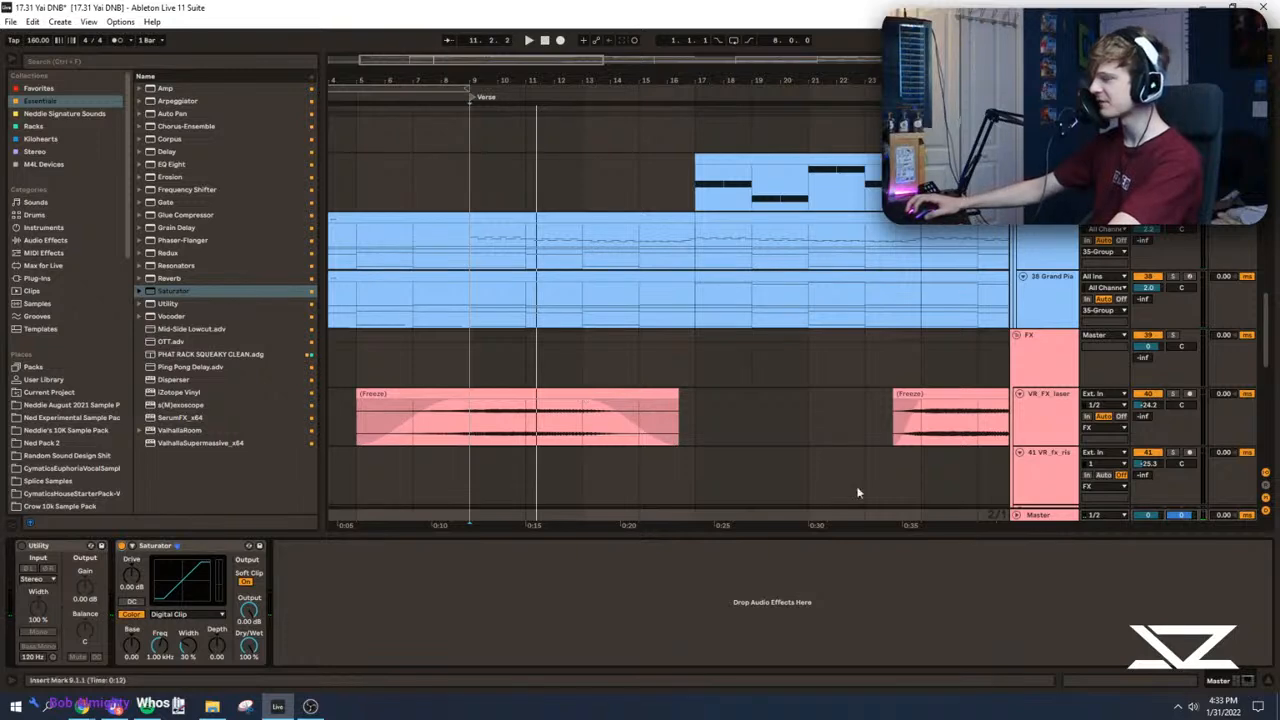
pyautogui.press('space')
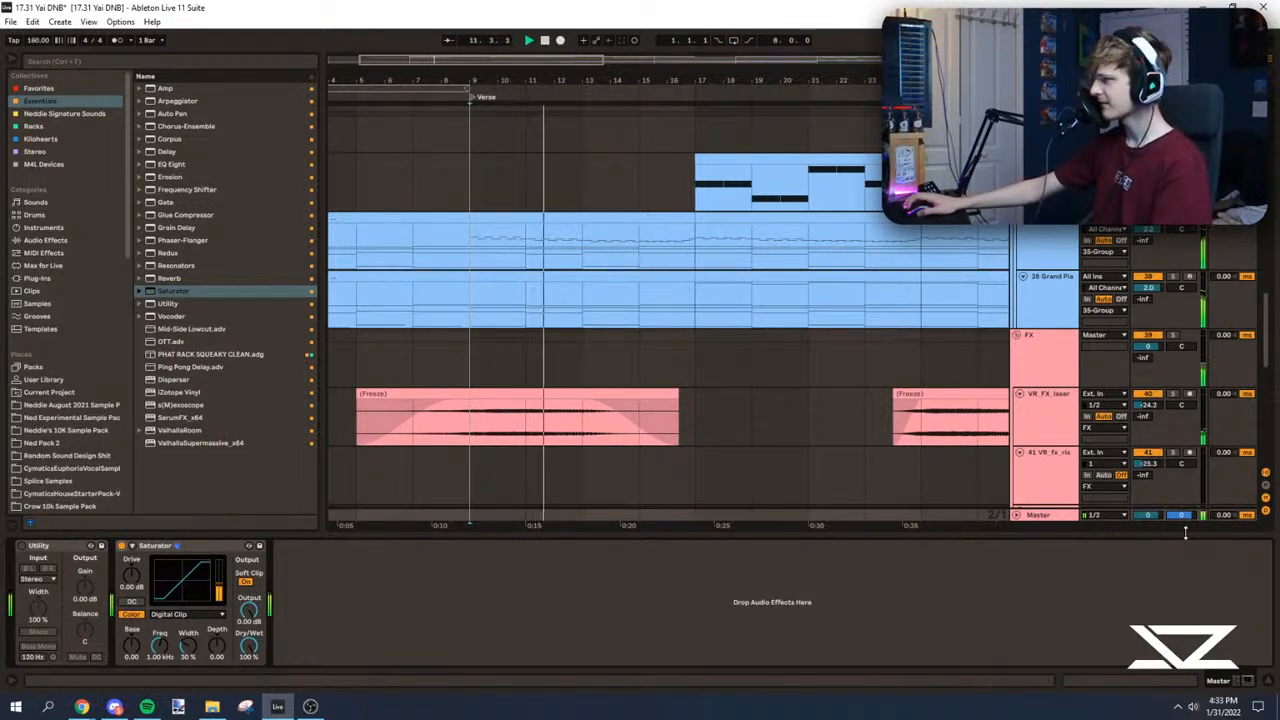
# Step: Check the device chains of the two LABS tracks during Verse playback and replay from bar 7
pyautogui.click(470, 242)
pyautogui.scroll(1, 470, 312)
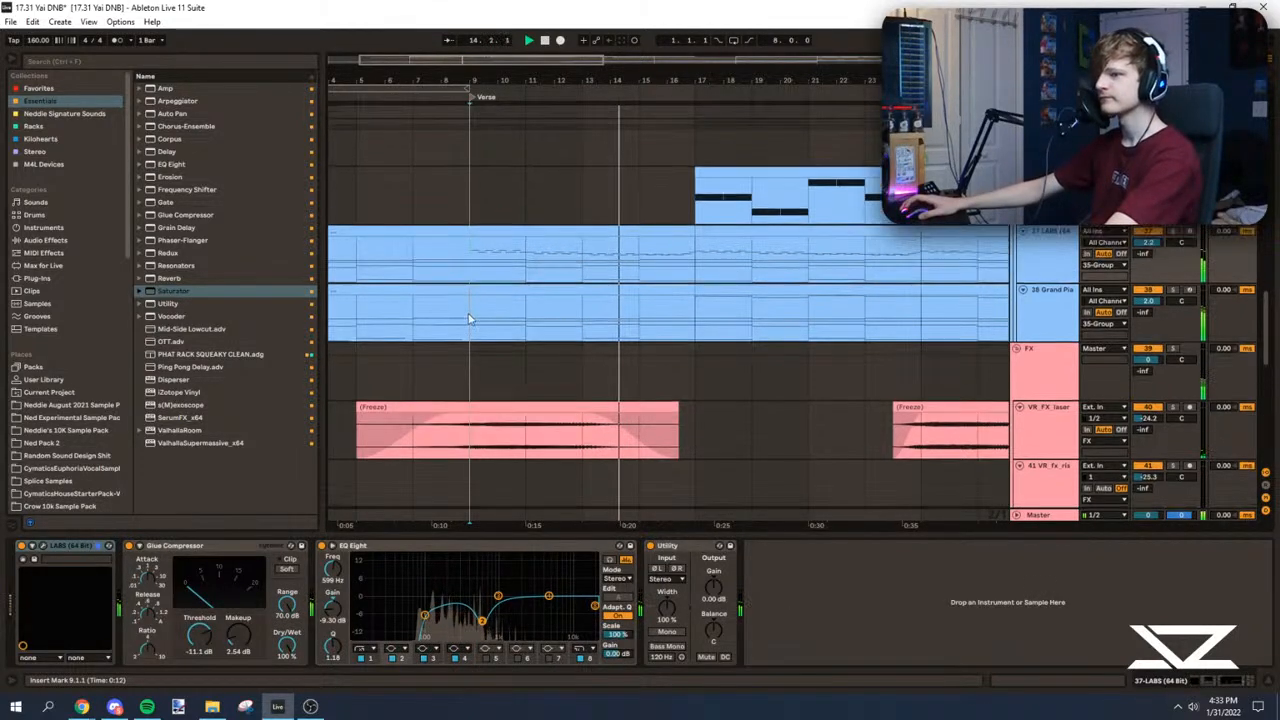
pyautogui.scroll(3, 470, 312)
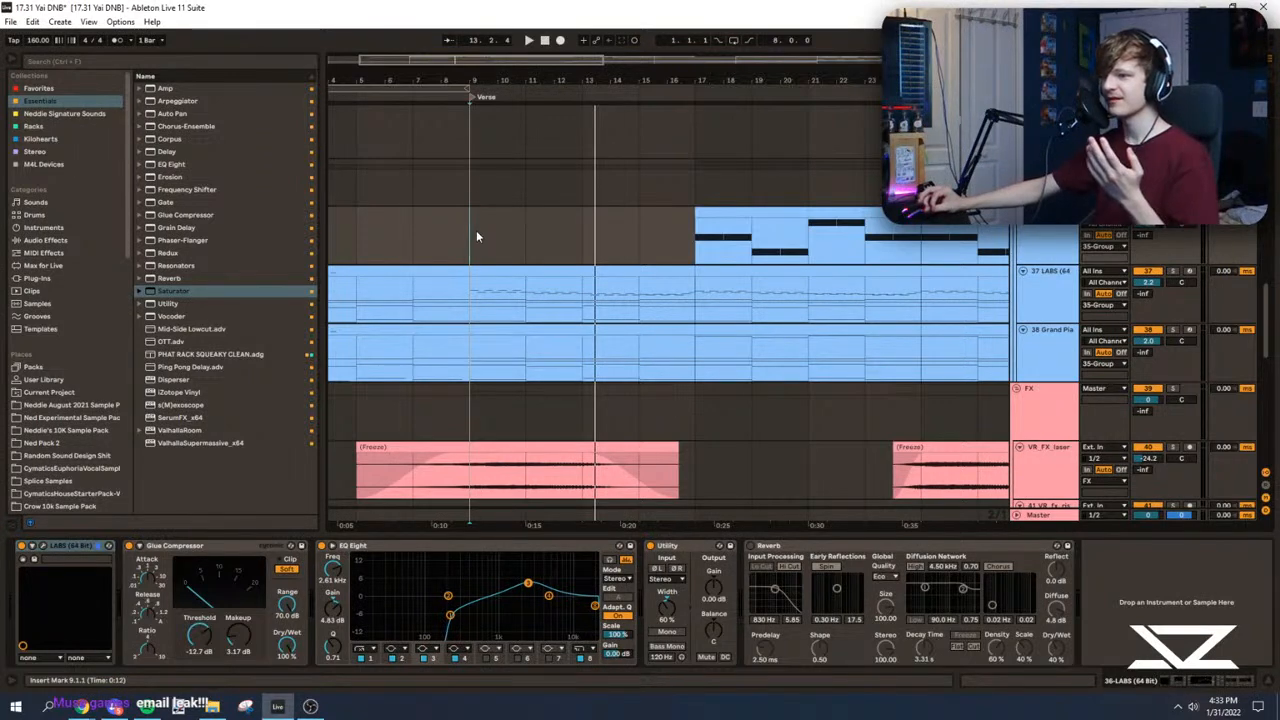
pyautogui.click(411, 234)
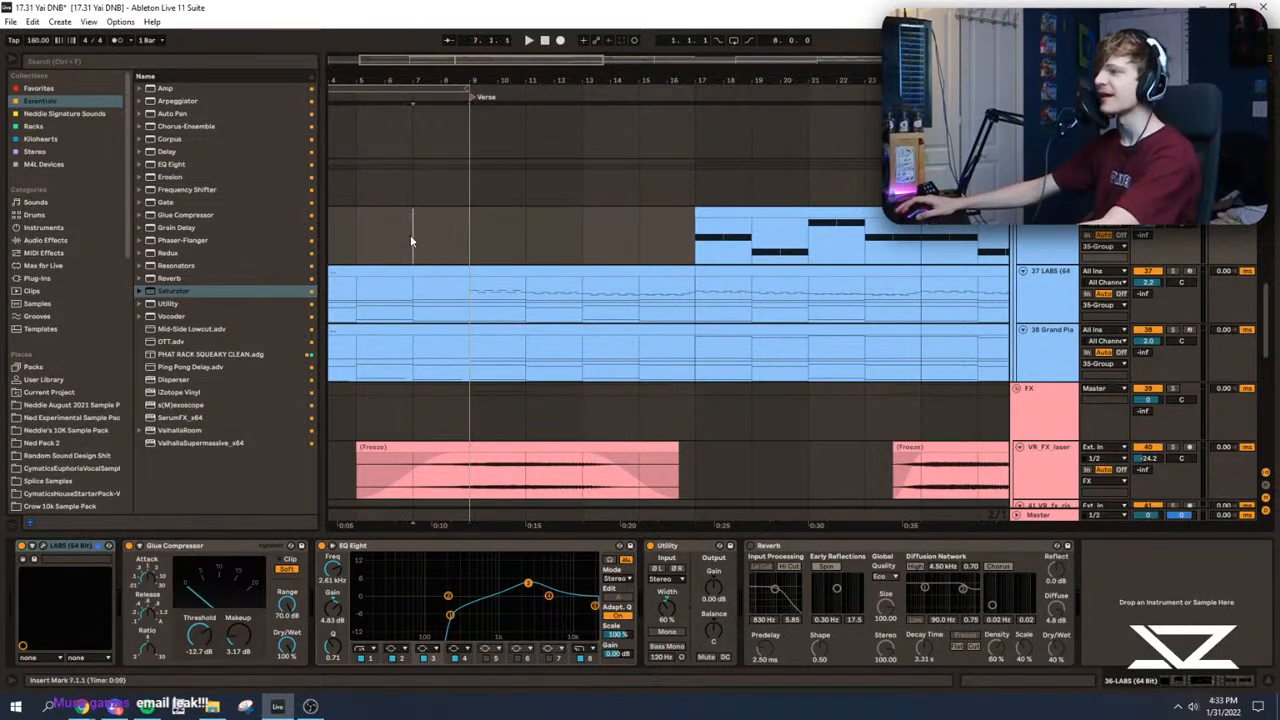
pyautogui.moveTo(416, 78)
pyautogui.mouseDown()
pyautogui.moveTo(496, 84)
pyautogui.moveTo(503, 140)
pyautogui.mouseUp()
pyautogui.press('space')
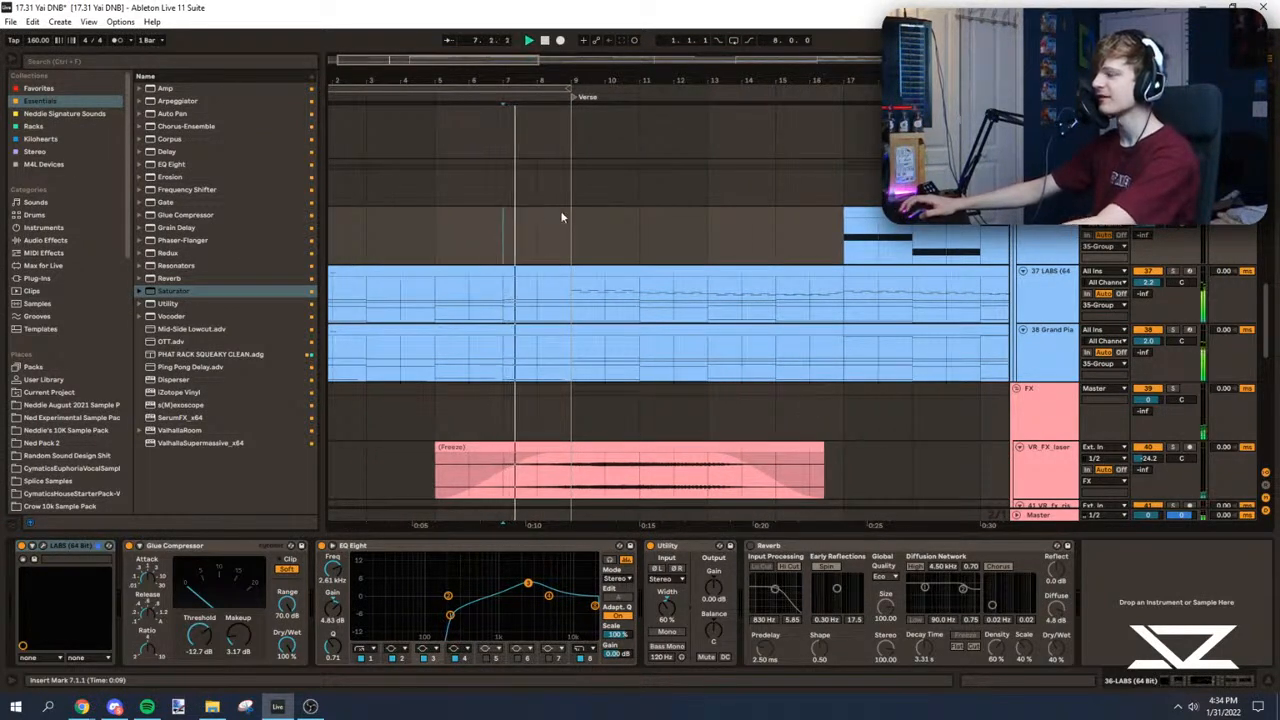
# Step: Listen to the Verse from bars 9 and 17 in a wider arrangement view and solo the 37 LABS melody
pyautogui.scroll(-3, 547, 226)
pyautogui.moveTo(409, 58); pyautogui.dragTo(415, 36)
pyautogui.scroll(4, 490, 230)
pyautogui.click(515, 300)
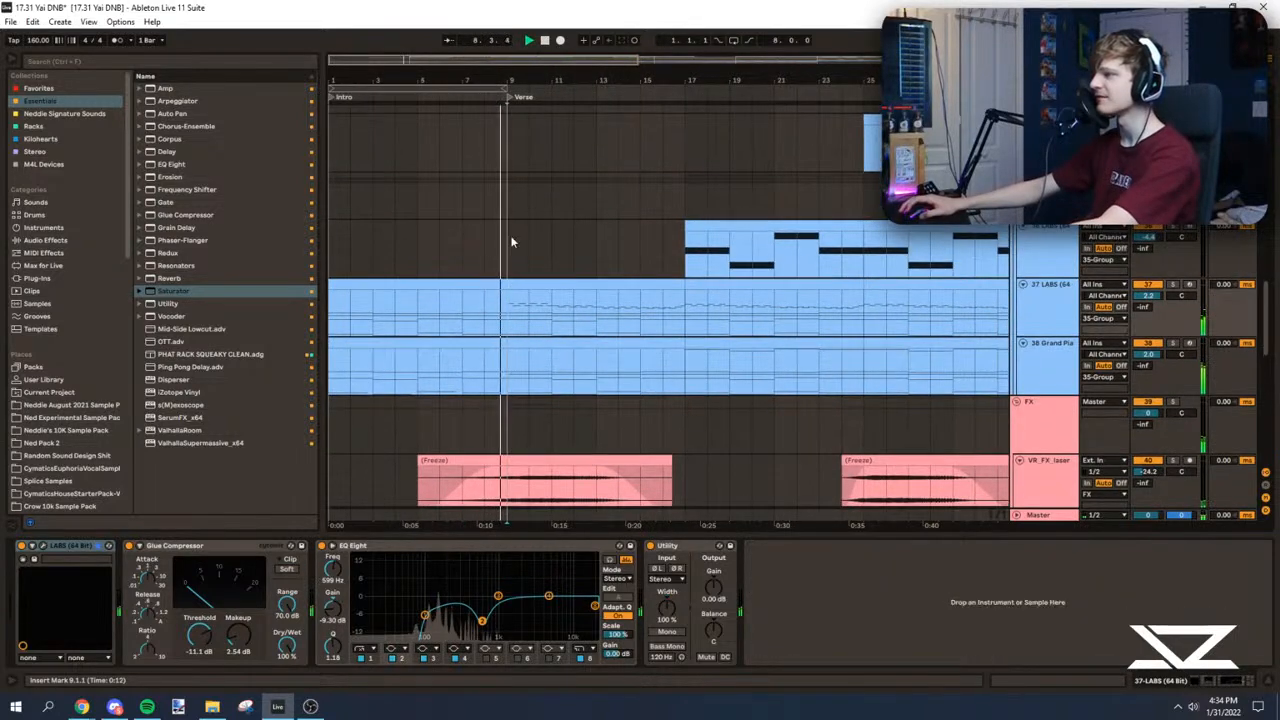
pyautogui.moveTo(518, 80); pyautogui.dragTo(518, 52)
pyautogui.click(571, 319)
pyautogui.press('space')
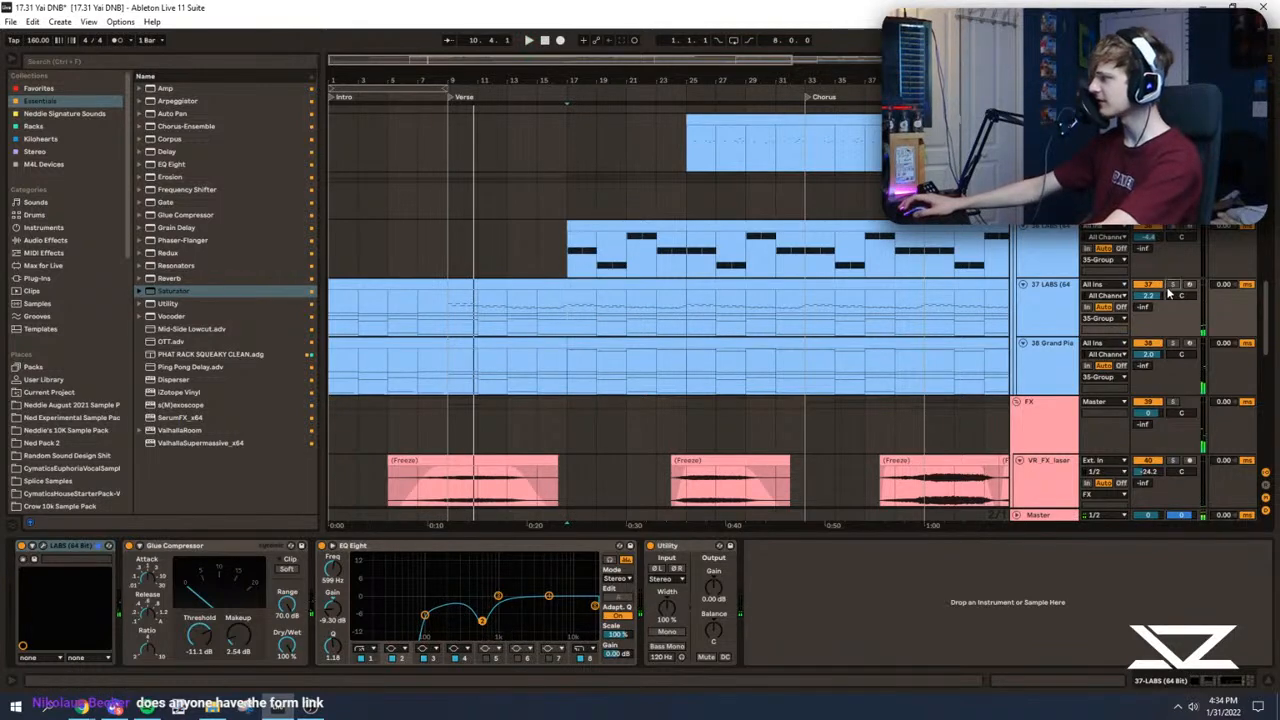
pyautogui.press('space')
pyautogui.click(628, 308)
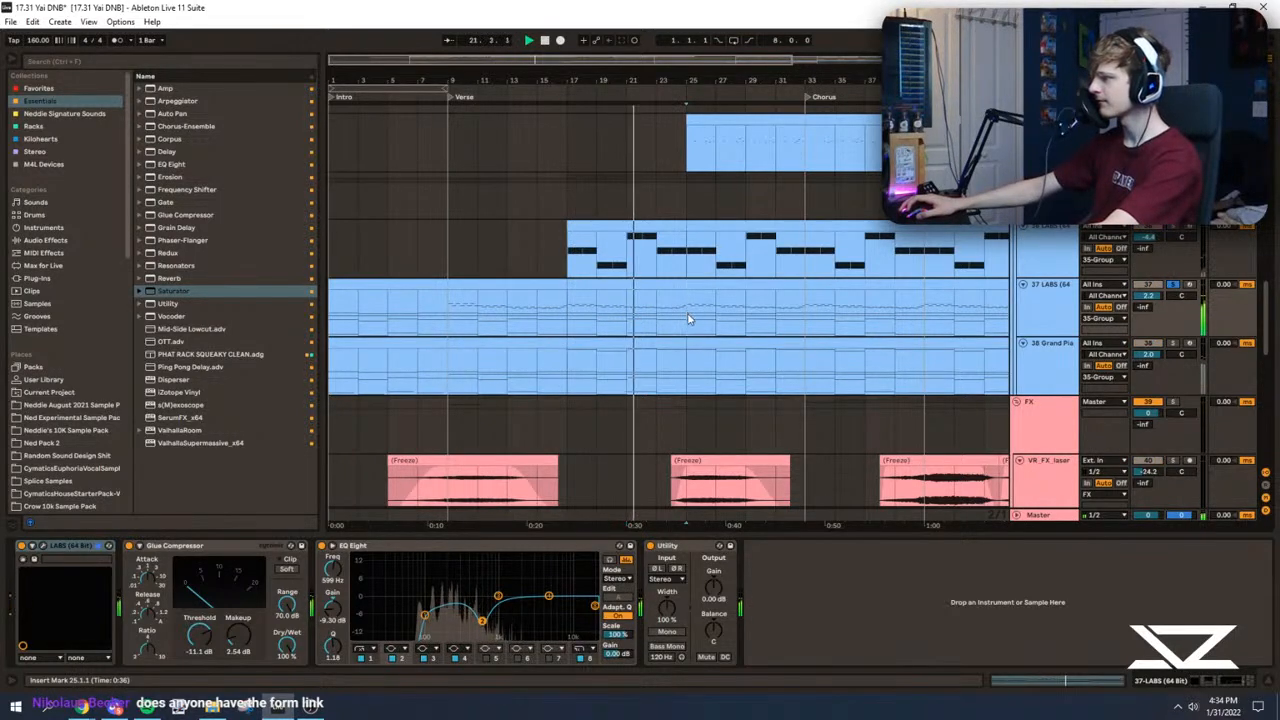
# Step: Duplicate the 37 LABS track's eight-bar pattern from bar 9 repeatedly up to the drop and play the Verse
pyautogui.click(530, 305)
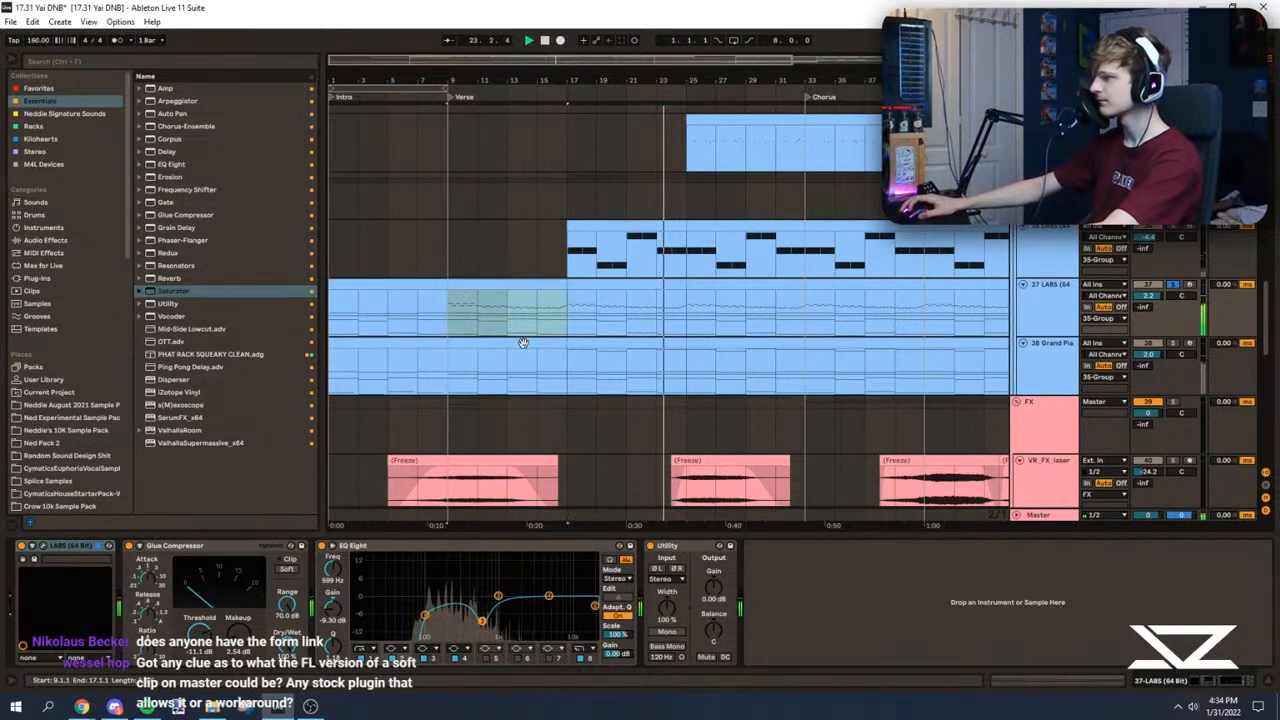
pyautogui.keyDown('shift'); pyautogui.click(523, 343); pyautogui.keyUp('shift')
pyautogui.hotkey('ctrl', 'd')
pyautogui.hotkey('ctrl', 'd')
pyautogui.moveTo(452, 57); pyautogui.dragTo(452, 22)
pyautogui.hotkey('ctrl', 'd')
pyautogui.hotkey('ctrl', 'd')
pyautogui.click(434, 314)
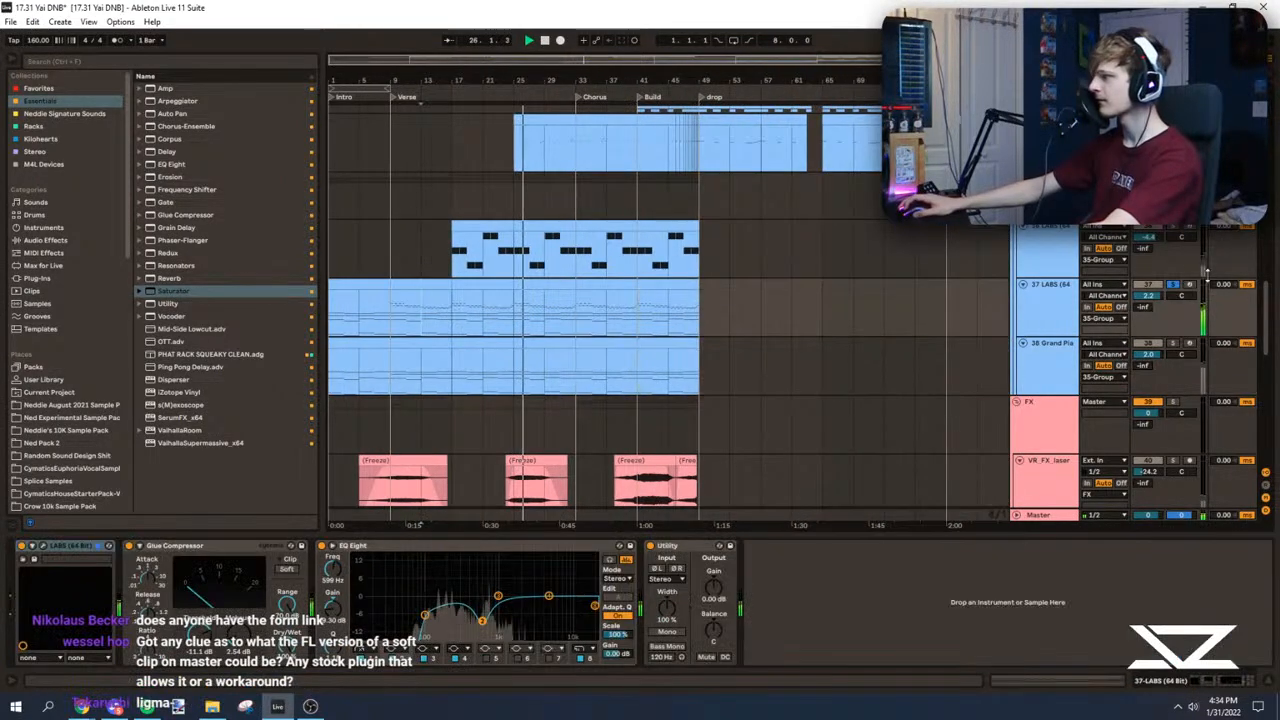
# Step: Unsolo the 37 LABS track and play the full Verse from bar 9 and again from bar 17
pyautogui.click(1174, 285)
pyautogui.press('space')
pyautogui.press('space')
pyautogui.scroll(1, 431, 343)
pyautogui.click(406, 346)
pyautogui.moveTo(402, 62); pyautogui.dragTo(402, 122)
pyautogui.click(388, 303)
pyautogui.scroll(-2, 388, 303)
pyautogui.click(394, 258)
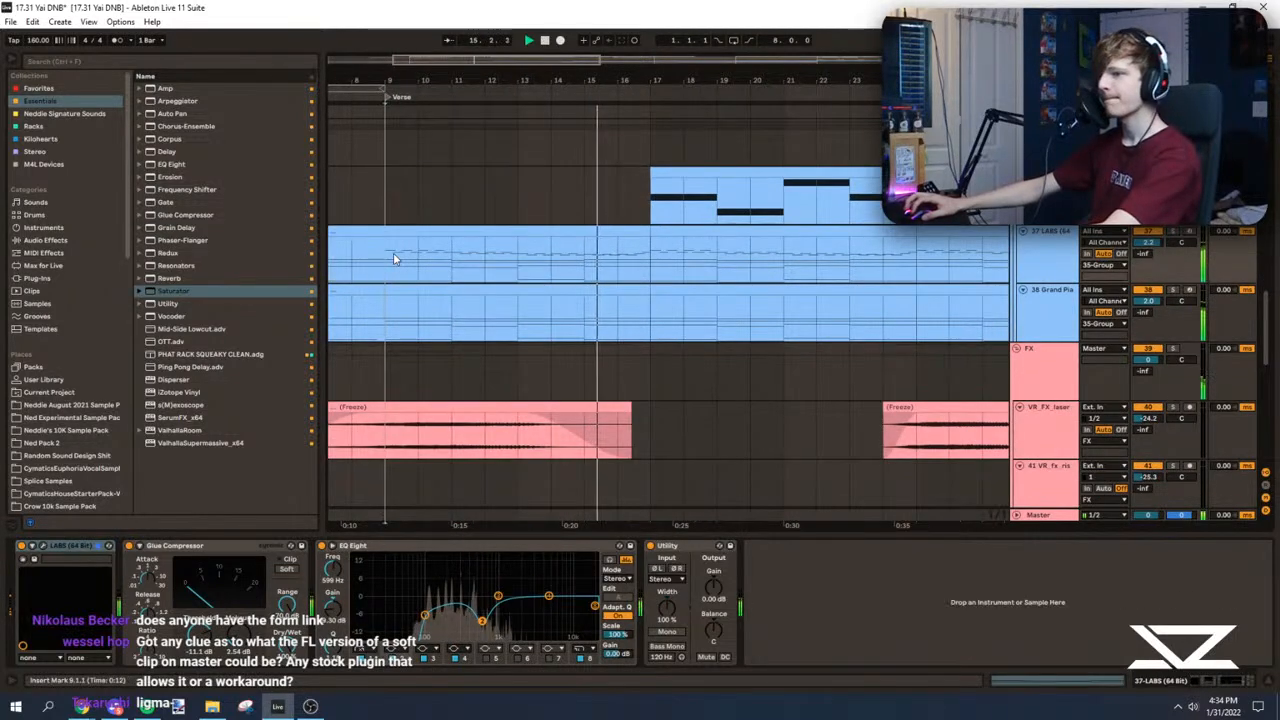
pyautogui.scroll(1, 470, 278)
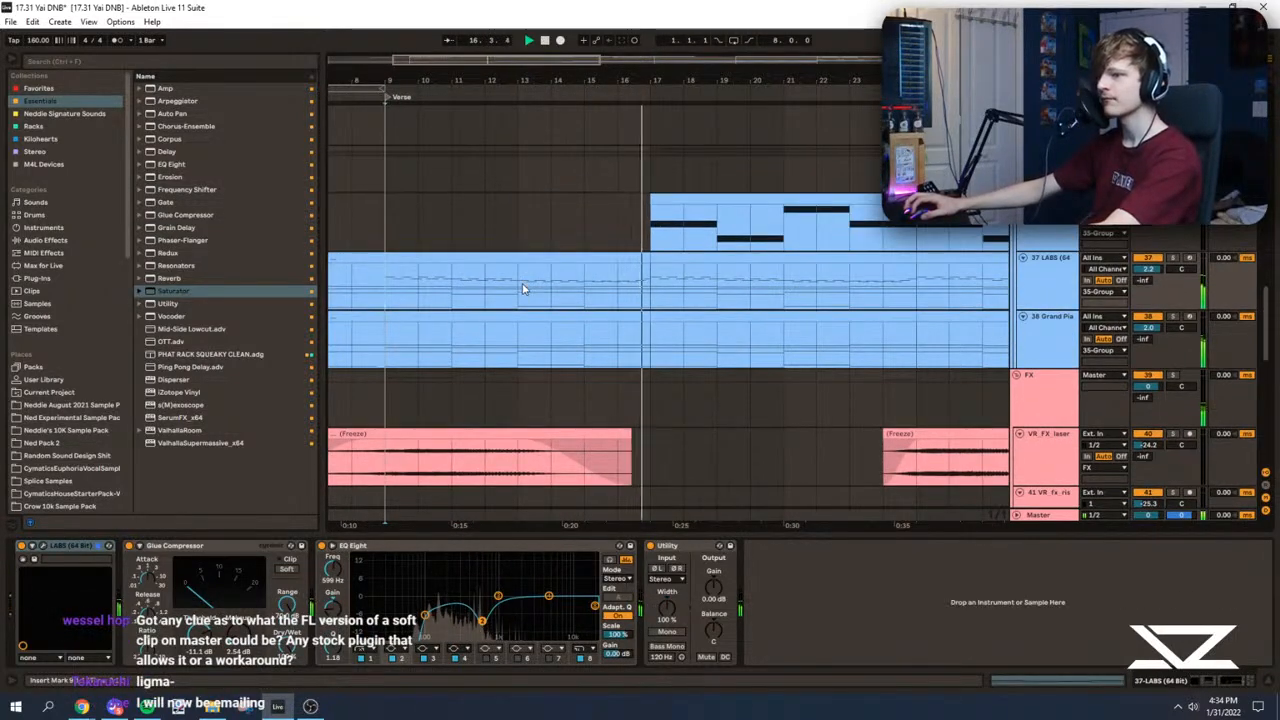
pyautogui.scroll(3, 640, 260)
pyautogui.click(652, 296)
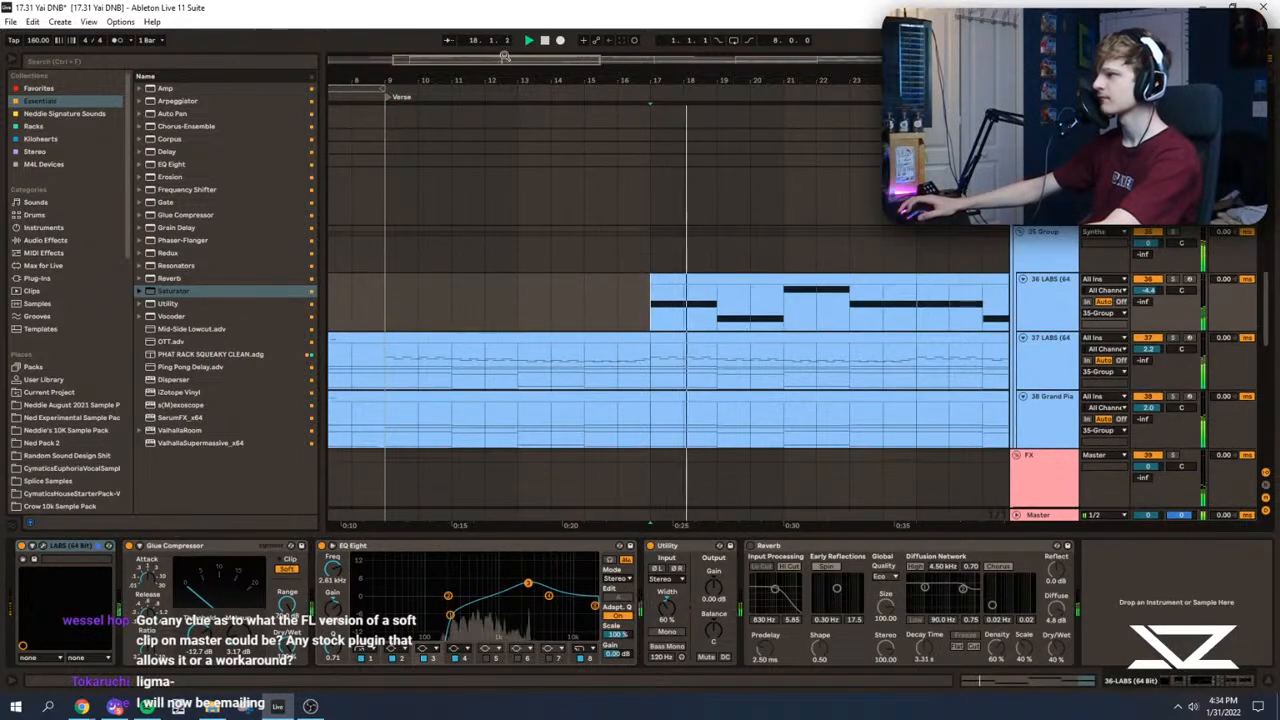
# Step: Open the 36 LABS clip at bar 17 in an enlarged piano roll and audition its fifth and sixth bars
pyautogui.click(1173, 280)
pyautogui.doubleClick(744, 304)
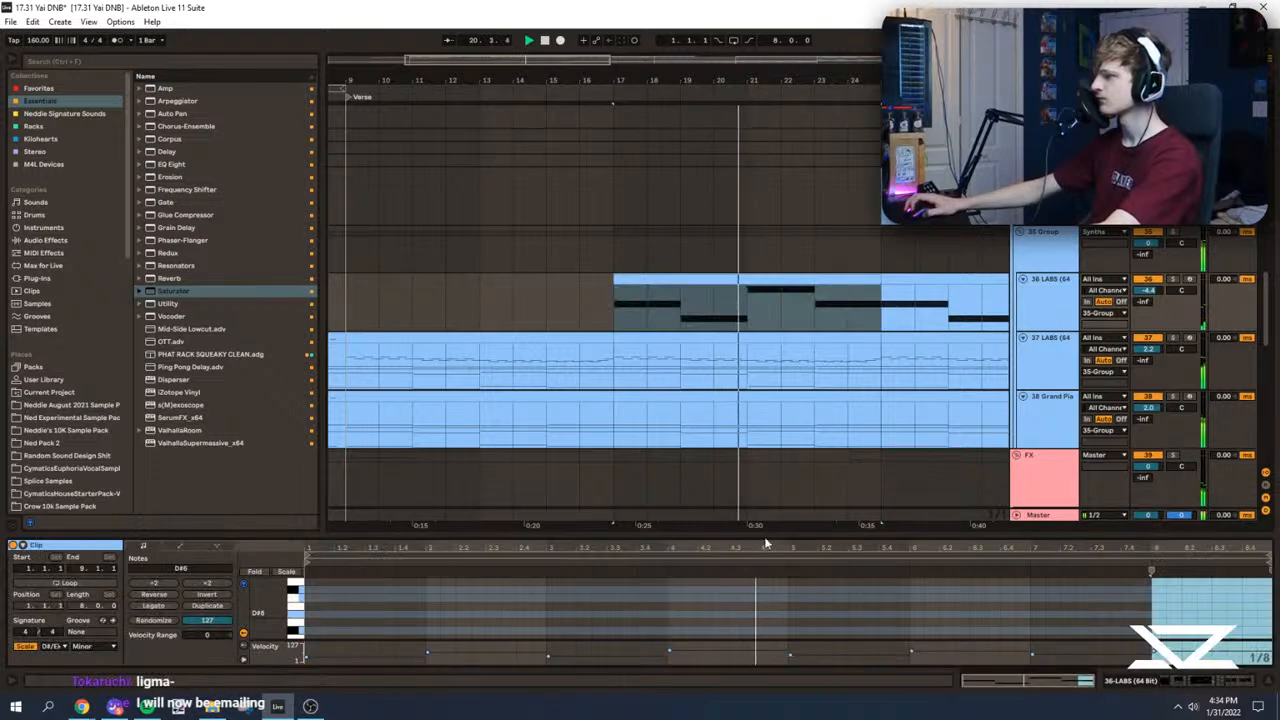
pyautogui.moveTo(766, 539); pyautogui.dragTo(674, 20)
pyautogui.click(792, 216)
pyautogui.moveTo(862, 264); pyautogui.dragTo(895, 347)
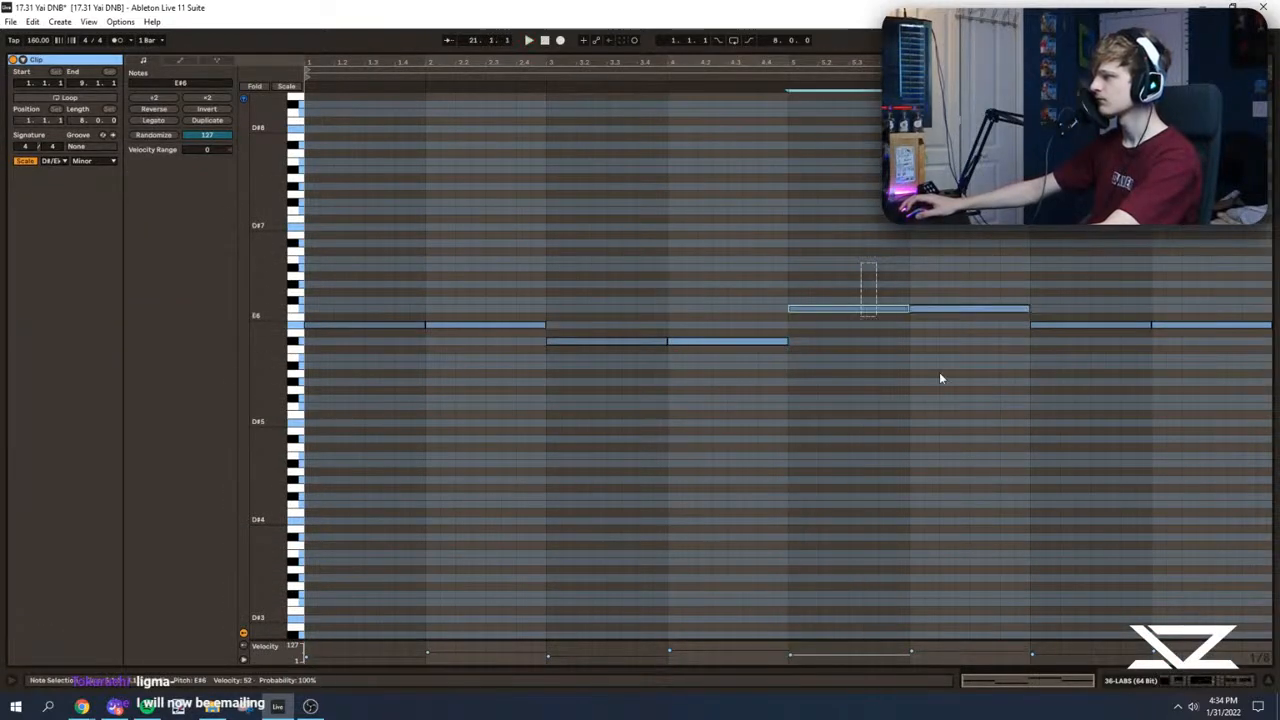
pyautogui.click(794, 240)
pyautogui.press('space')
pyautogui.click(920, 259)
pyautogui.press('space')
# Step: Set the velocity of all notes in the 36 LABS clip to 127 and play it from bars 3 and 5
pyautogui.hotkey('ctrl', 'a')
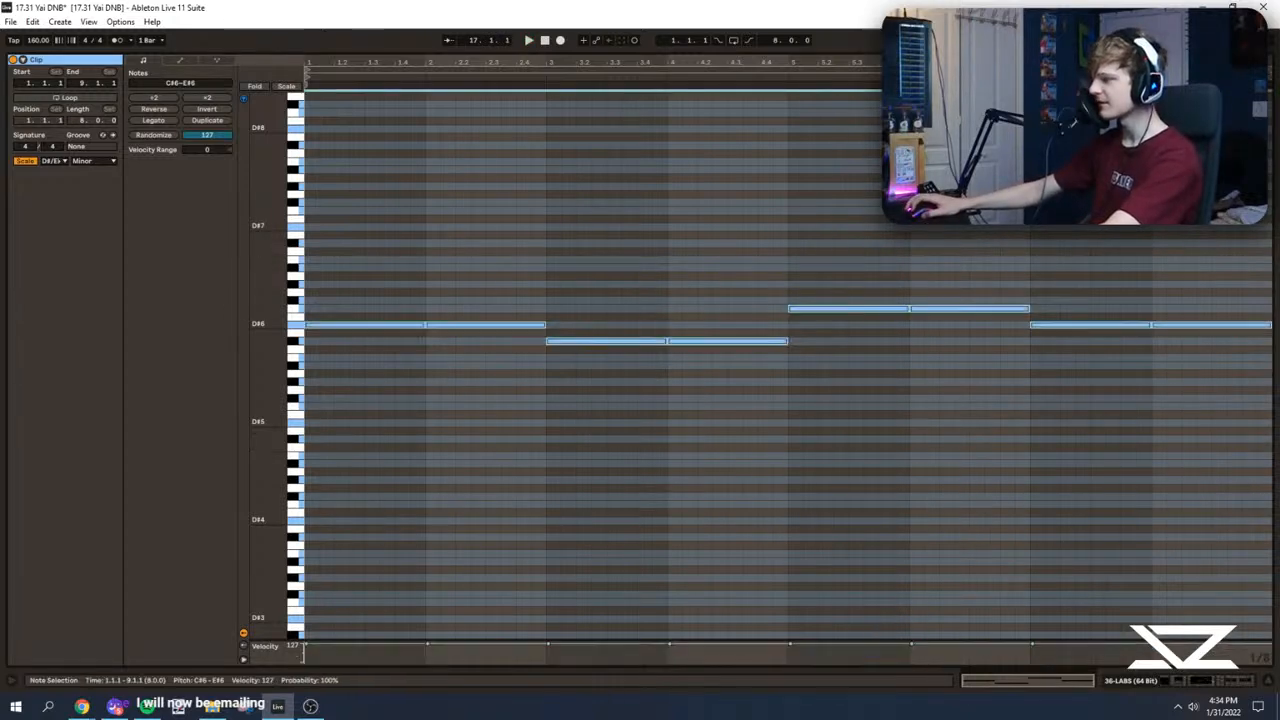
pyautogui.press('space')
pyautogui.click(771, 540)
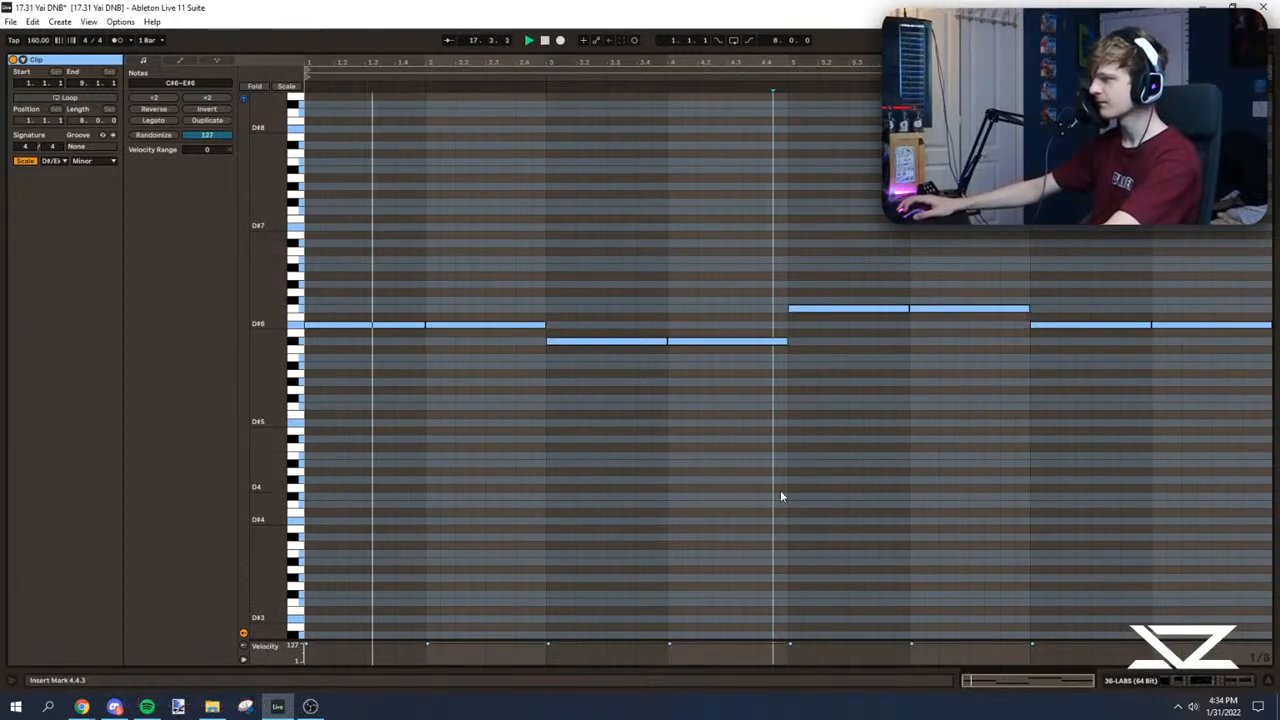
pyautogui.click(575, 413)
pyautogui.click(549, 438)
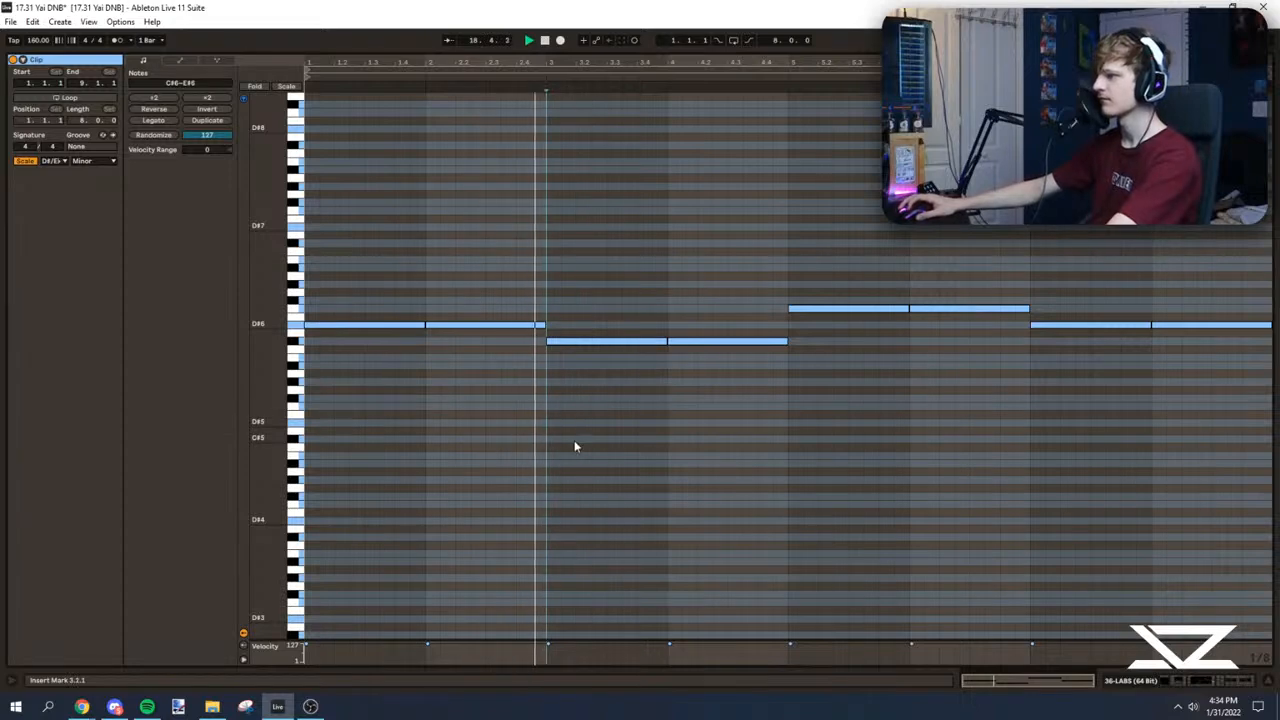
pyautogui.click(680, 385)
pyautogui.click(801, 372)
pyautogui.click(793, 376)
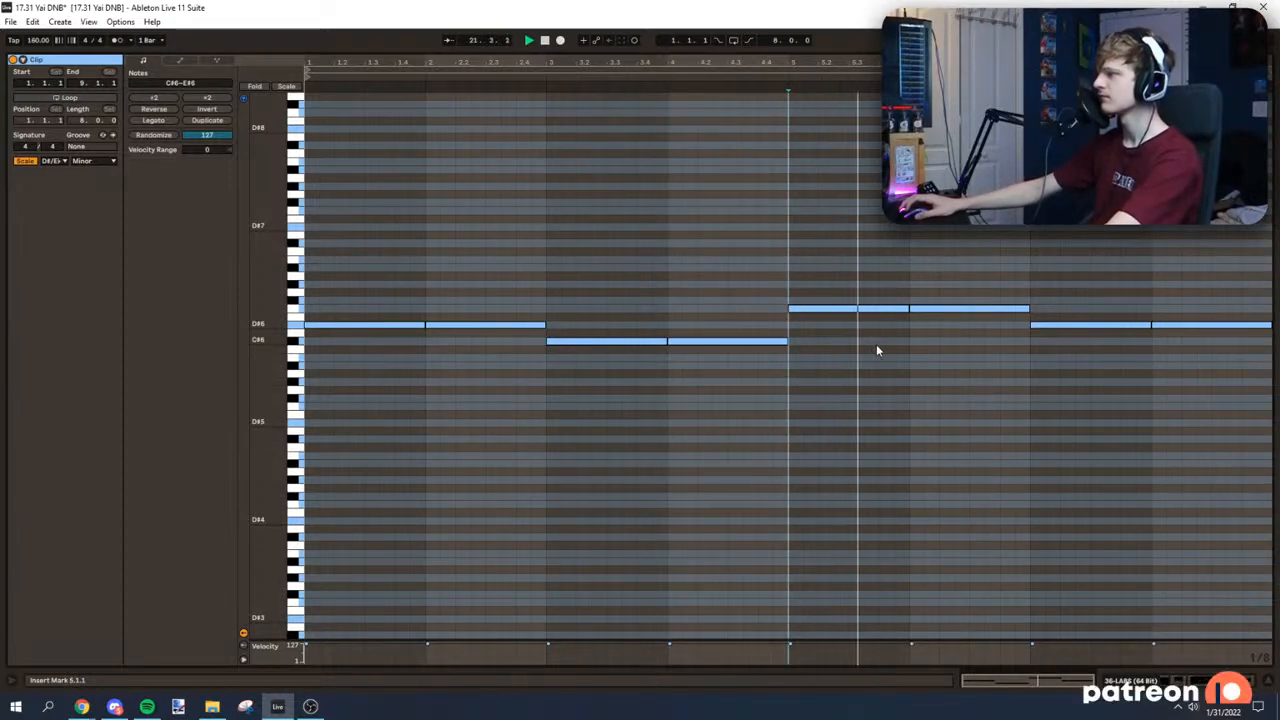
# Step: Try the 36 LABS clip's sixth-bar note a semitone higher at F#6, and move it back down
pyautogui.moveTo(944, 334); pyautogui.dragTo(951, 269)
pyautogui.press('Up')
pyautogui.click(911, 211)
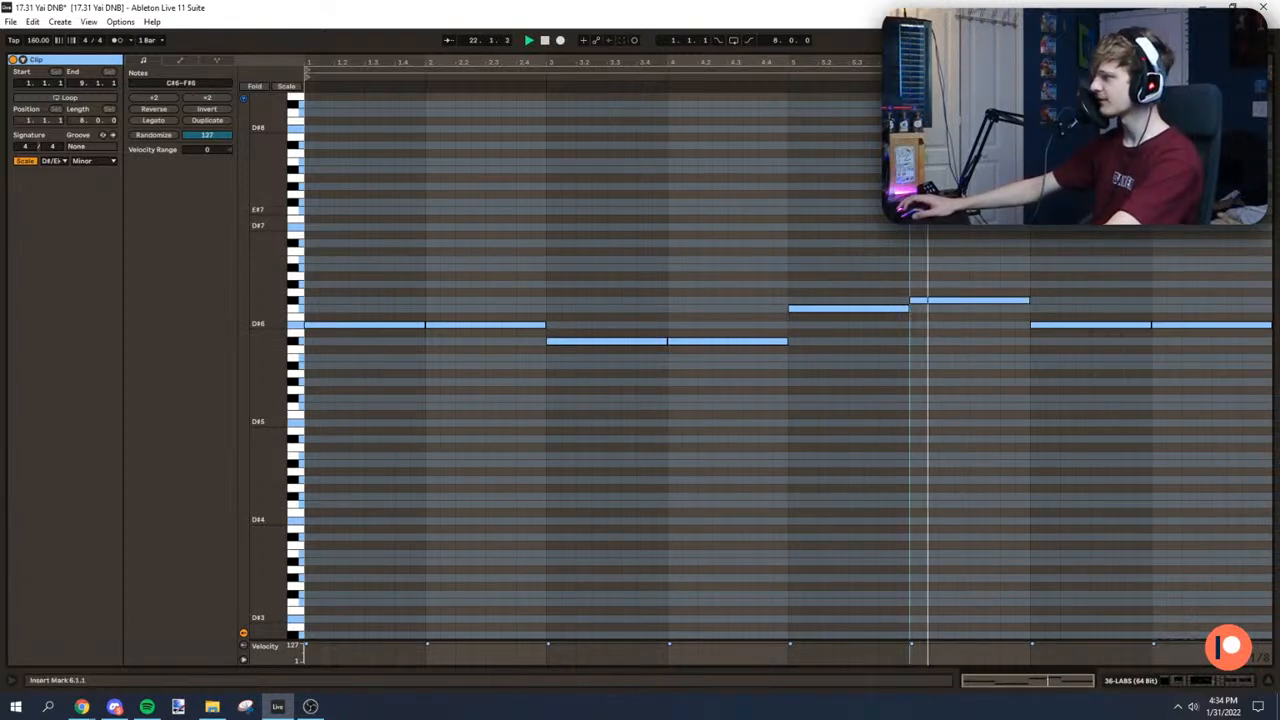
pyautogui.click(1029, 238)
pyautogui.moveTo(943, 285); pyautogui.dragTo(955, 318)
pyautogui.press('Down')
# Step: Raise the 36 LABS clip's fifth-bar note to F#6 and audition the clip from that bar to its end
pyautogui.moveTo(858, 284); pyautogui.dragTo(838, 331)
pyautogui.press('Up')
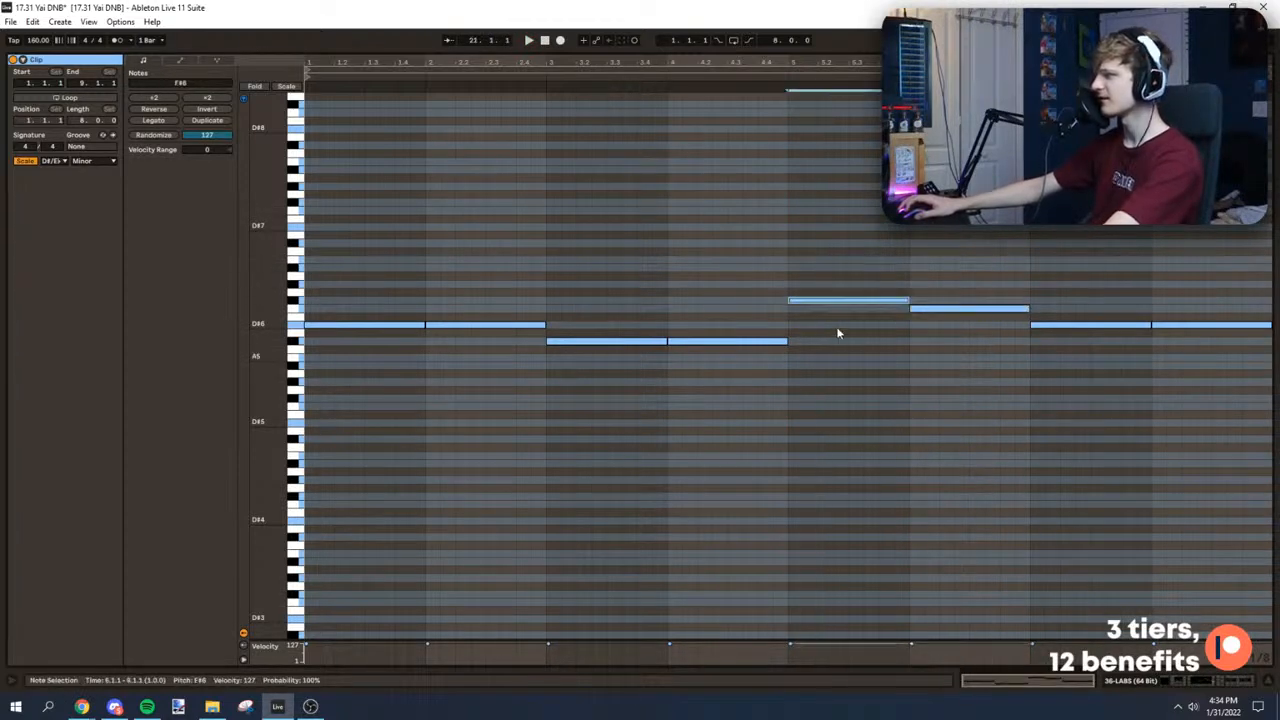
pyautogui.click(776, 196)
pyautogui.press('space')
pyautogui.click(796, 197)
pyautogui.click(914, 222)
pyautogui.click(1046, 316)
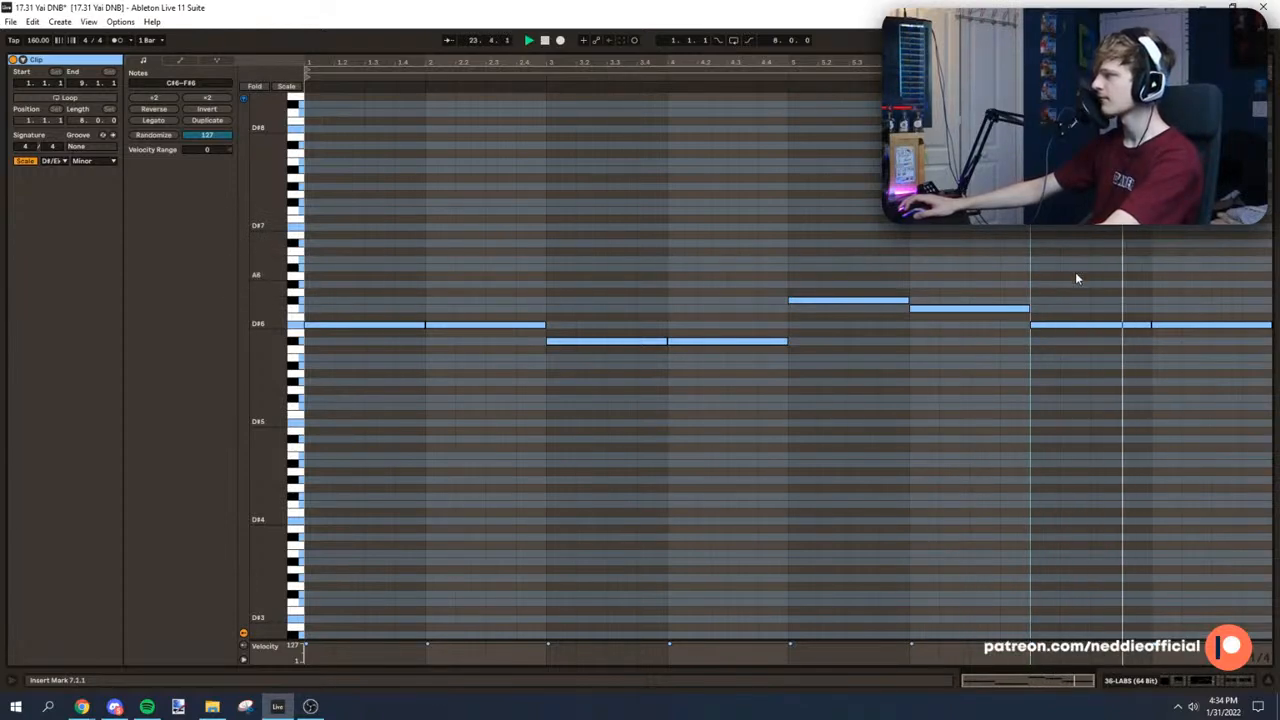
# Step: Return to the arrangement and duplicate the edited eight-bar 36 LABS pattern from bar 17 to bar 25
pyautogui.hotkey('ctrl', 'alt', 'l')
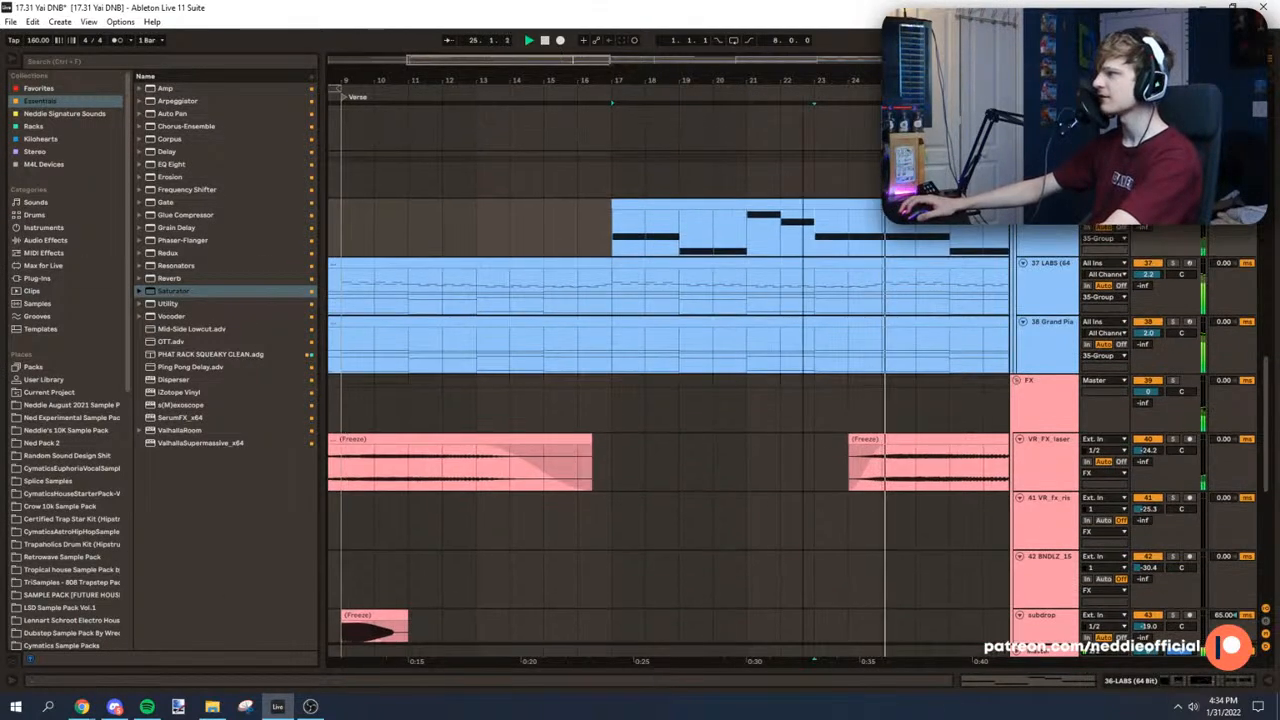
pyautogui.scroll(-2, 756, 183)
pyautogui.click(722, 204)
pyautogui.hotkey('ctrl', 'd')
pyautogui.scroll(3, 620, 200)
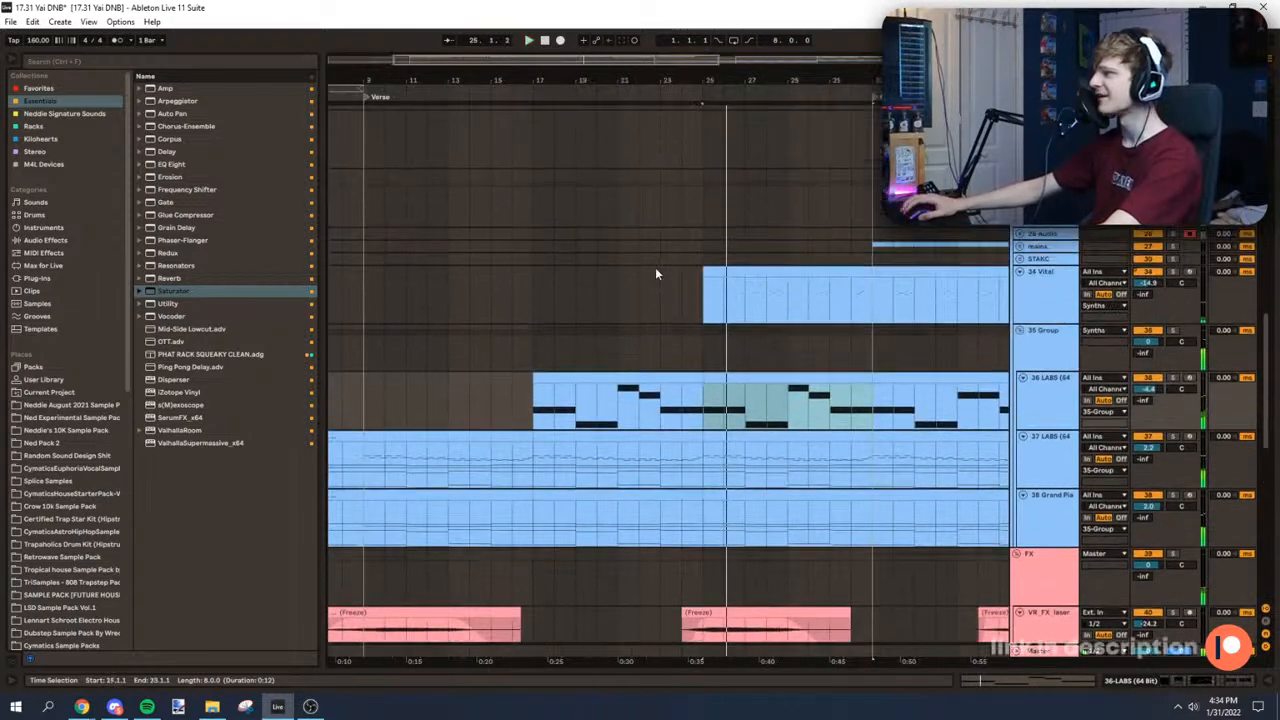
# Step: Solo the 34 Vital track, open its Vital synth and shorten the Envelope 1 decay while playing from bar 25
pyautogui.click(682, 290)
pyautogui.press('space')
pyautogui.scroll(-1, 734, 280)
pyautogui.moveTo(584, 99); pyautogui.dragTo(617, 108)
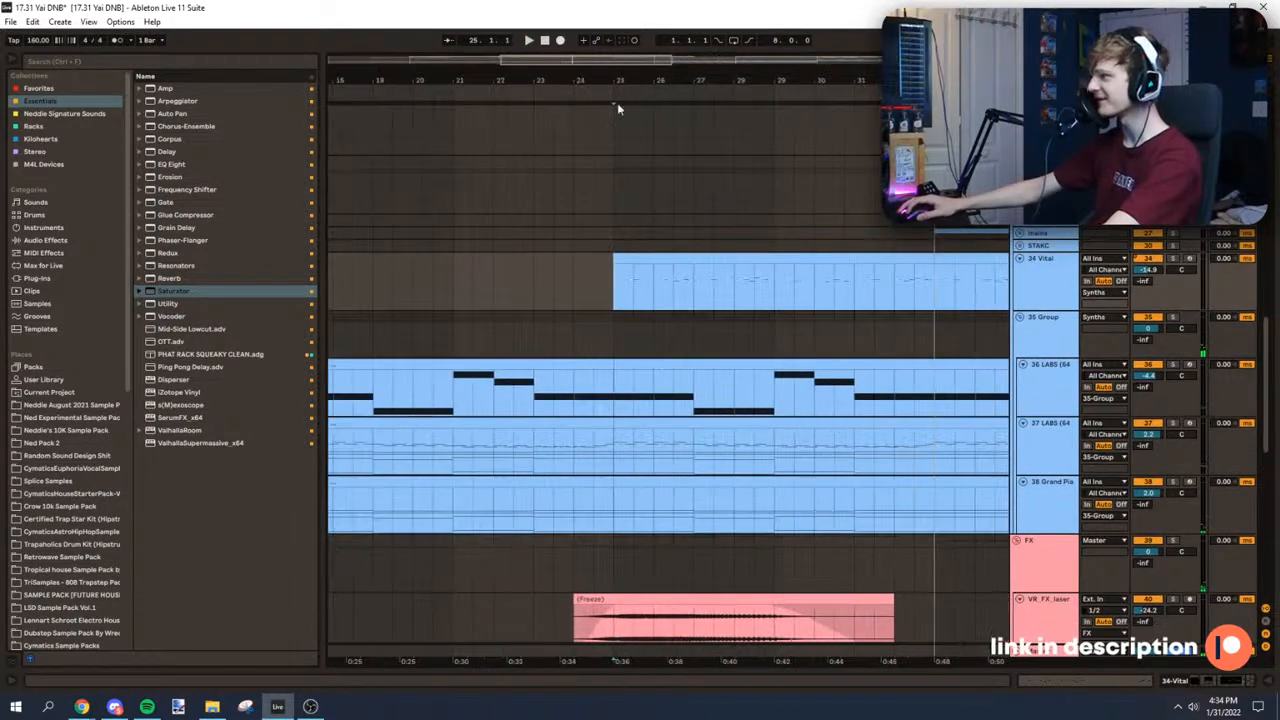
pyautogui.click(1173, 259)
pyautogui.doubleClick(1057, 279)
pyautogui.click(640, 285)
pyautogui.click(42, 548)
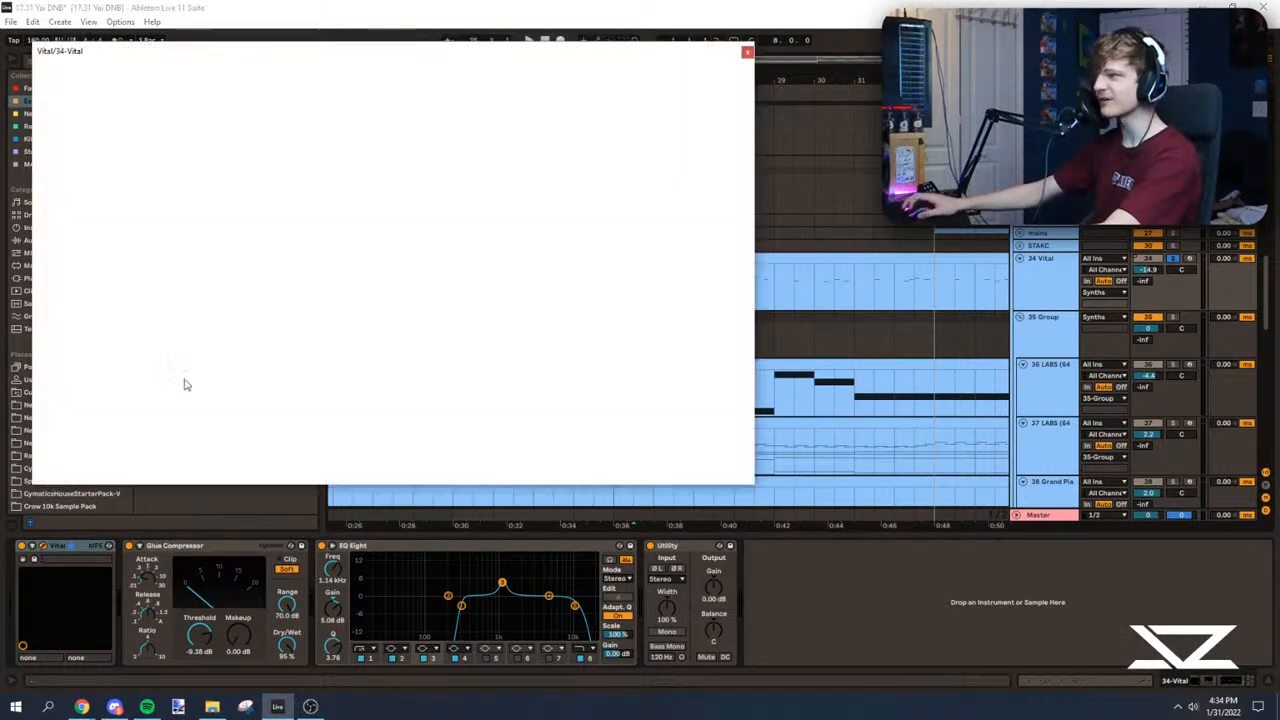
pyautogui.press('space')
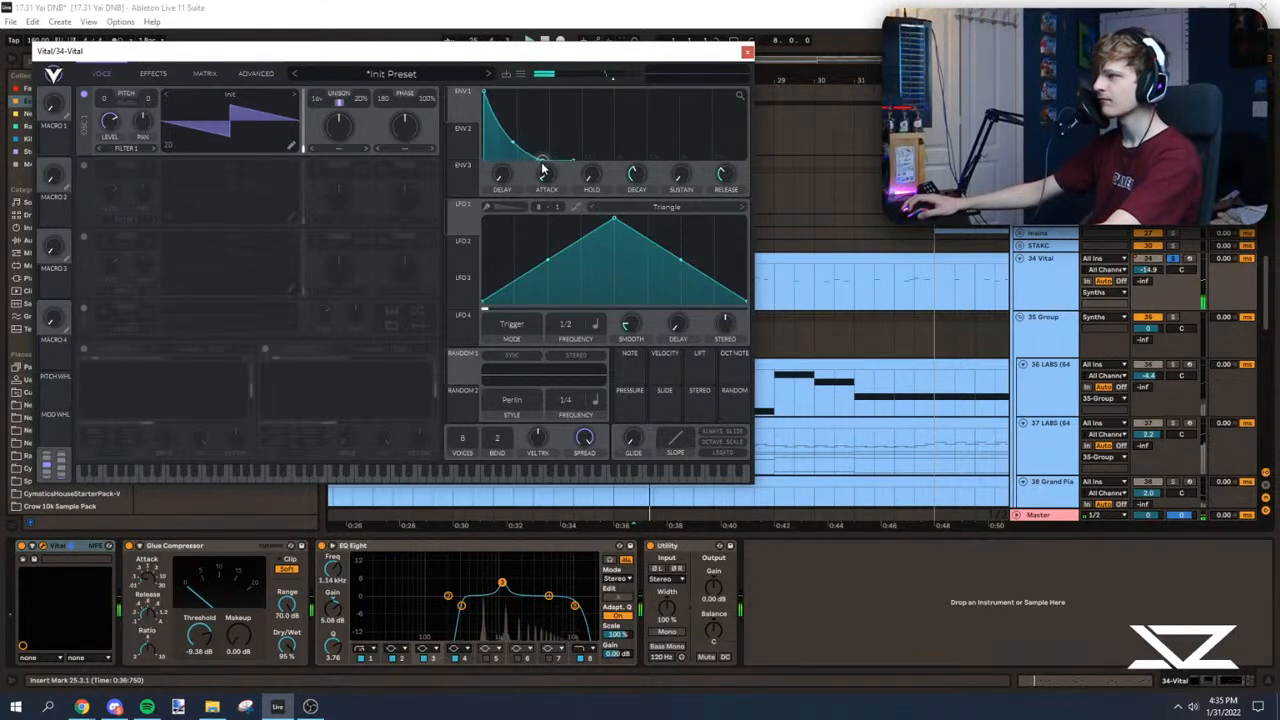
pyautogui.moveTo(548, 162); pyautogui.dragTo(489, 203)
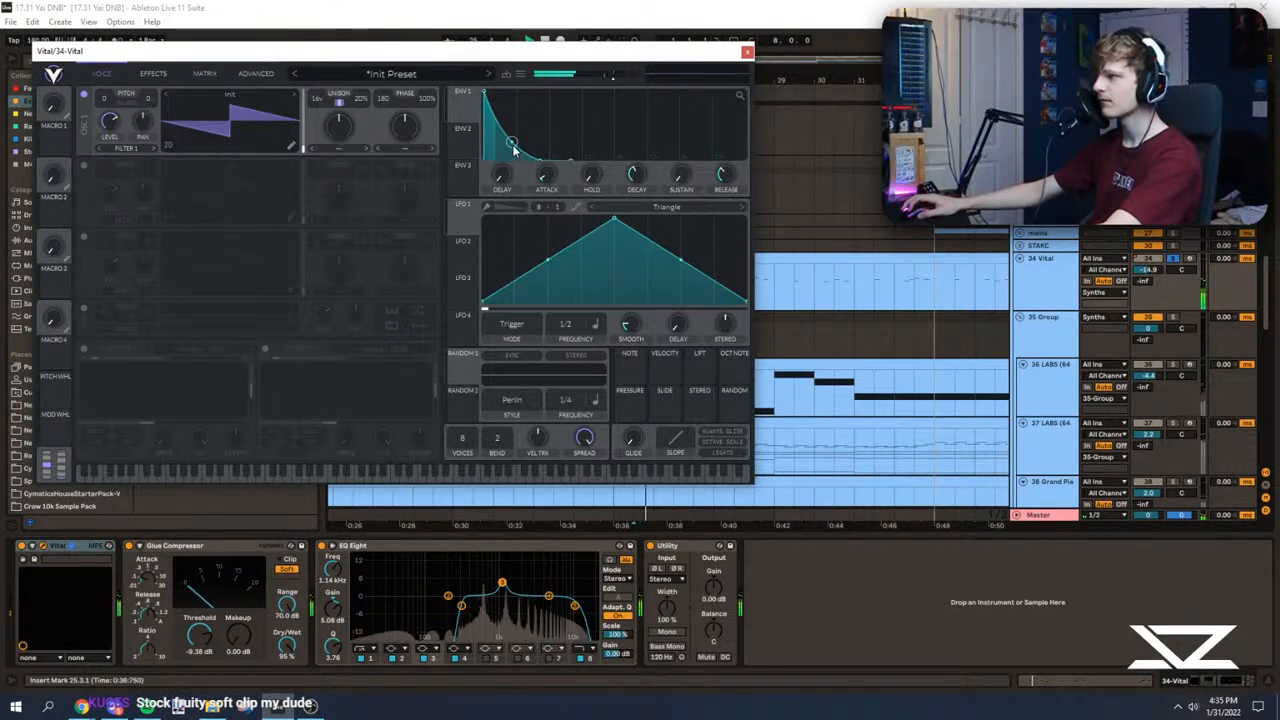
# Step: Try a Soft Clip distortion ahead of the multiband compressor in Vital's effects, and switch both effects off
pyautogui.click(165, 75)
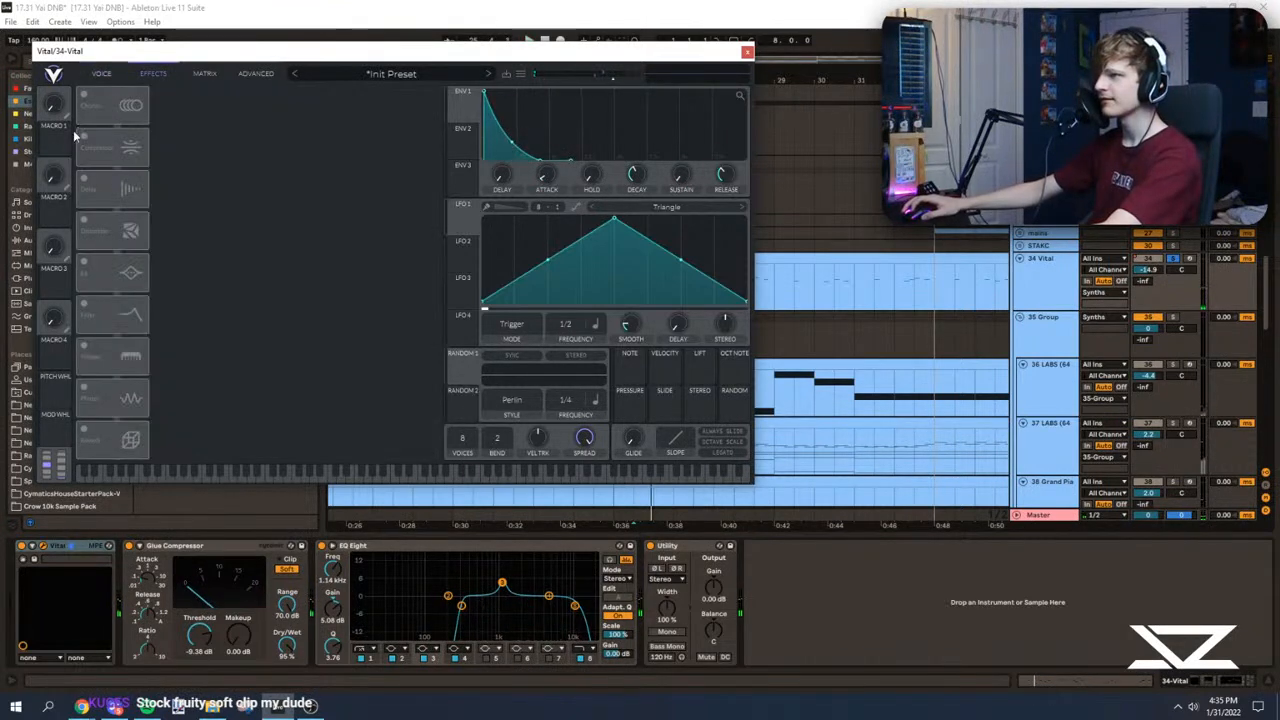
pyautogui.click(85, 221)
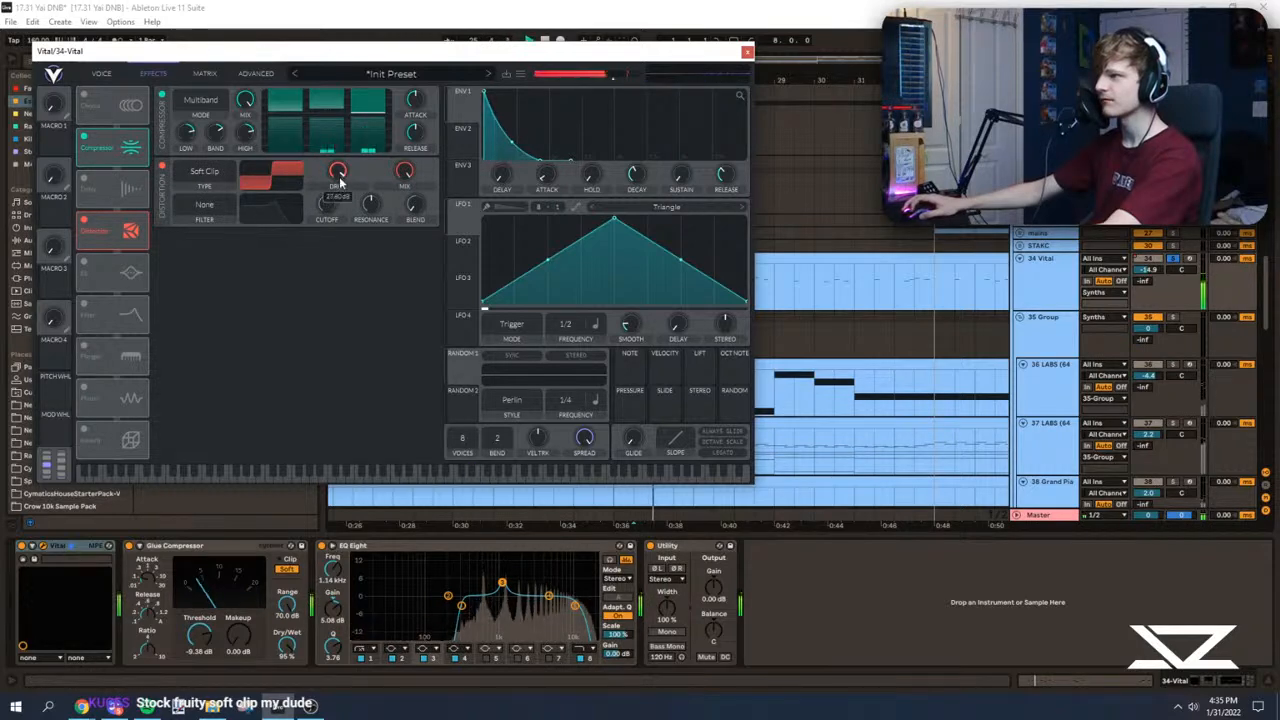
pyautogui.moveTo(112, 230); pyautogui.dragTo(115, 148)
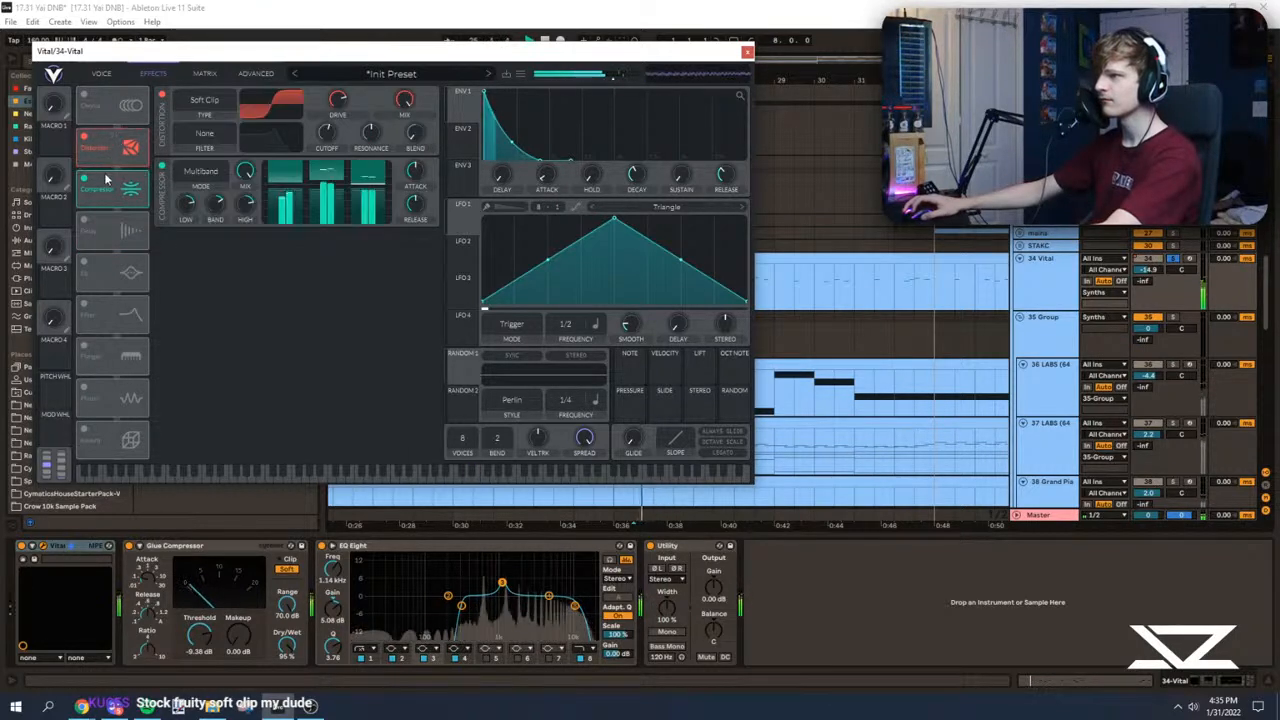
pyautogui.click(162, 95)
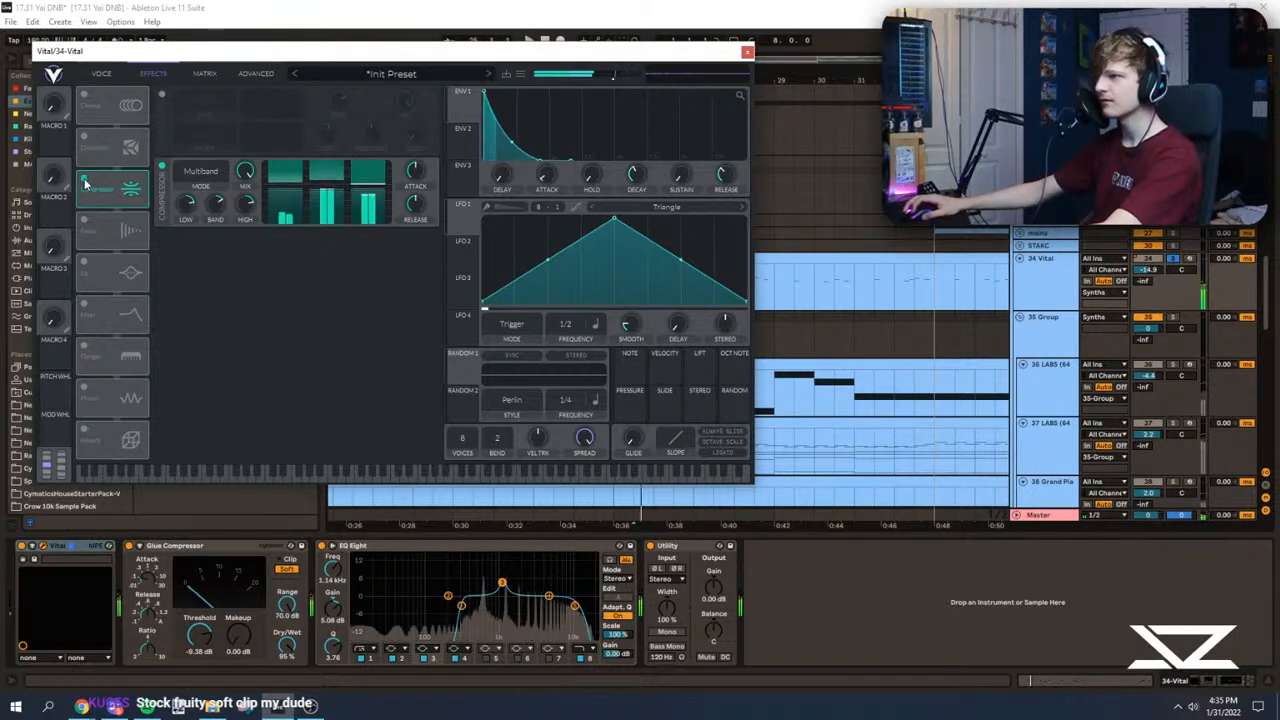
pyautogui.click(162, 166)
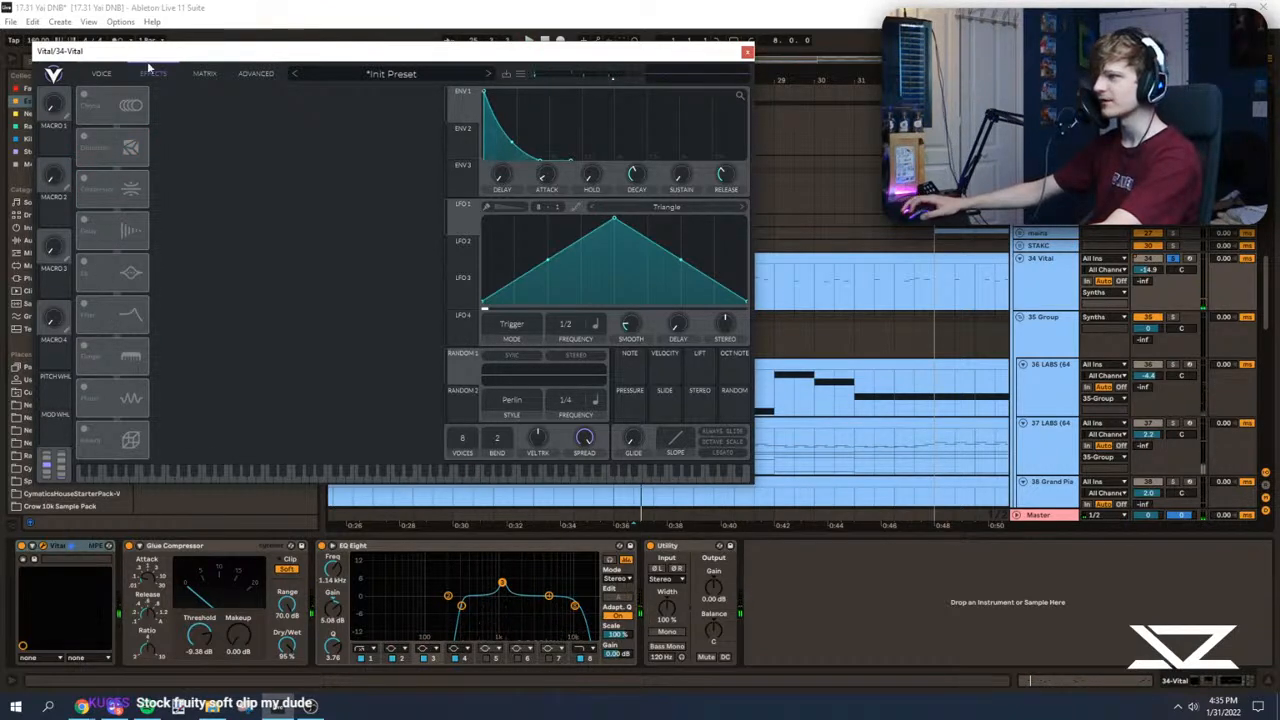
# Step: Raise oscillator 1's unison detune in Vital to about 45% during playback and close the synth
pyautogui.click(103, 73)
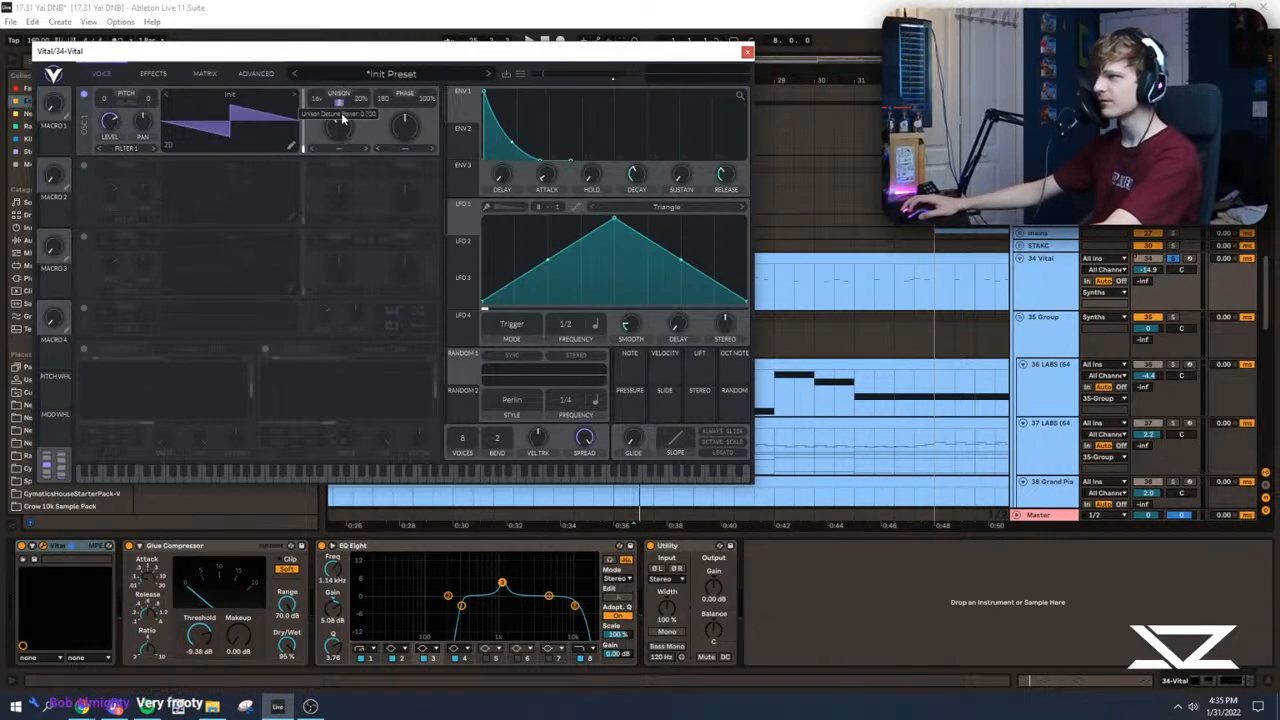
pyautogui.press('space')
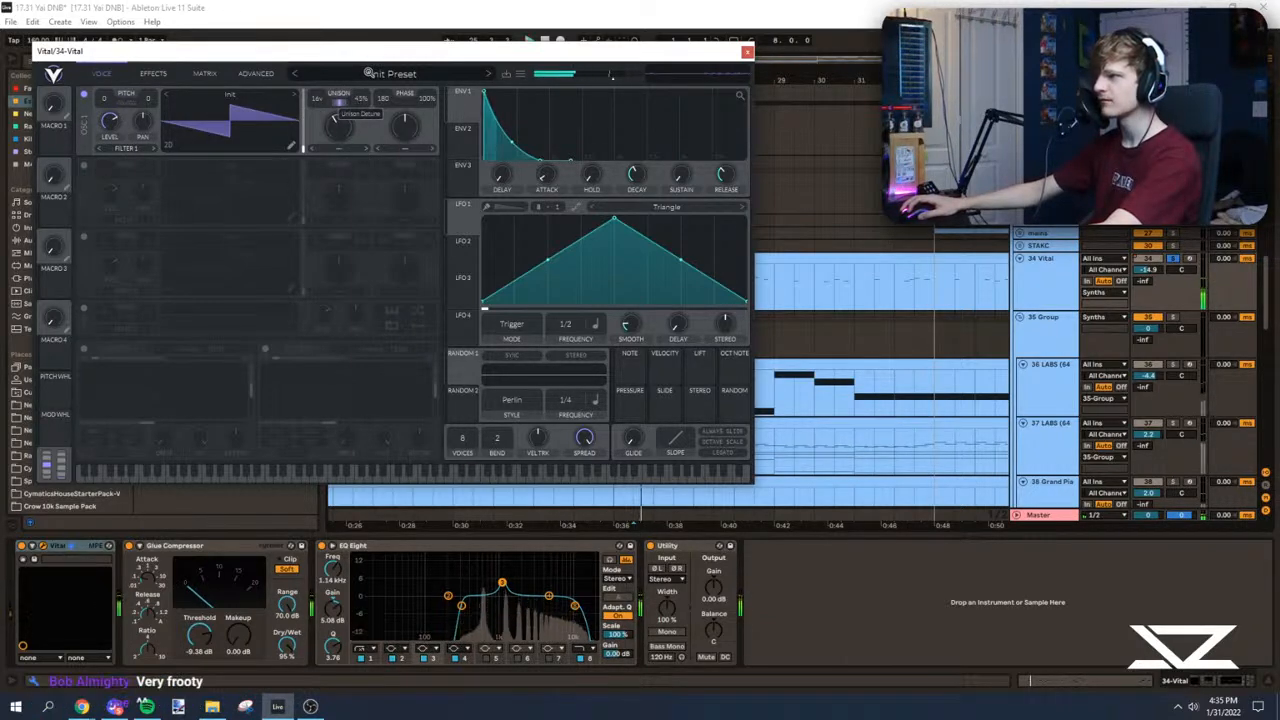
pyautogui.click(748, 51)
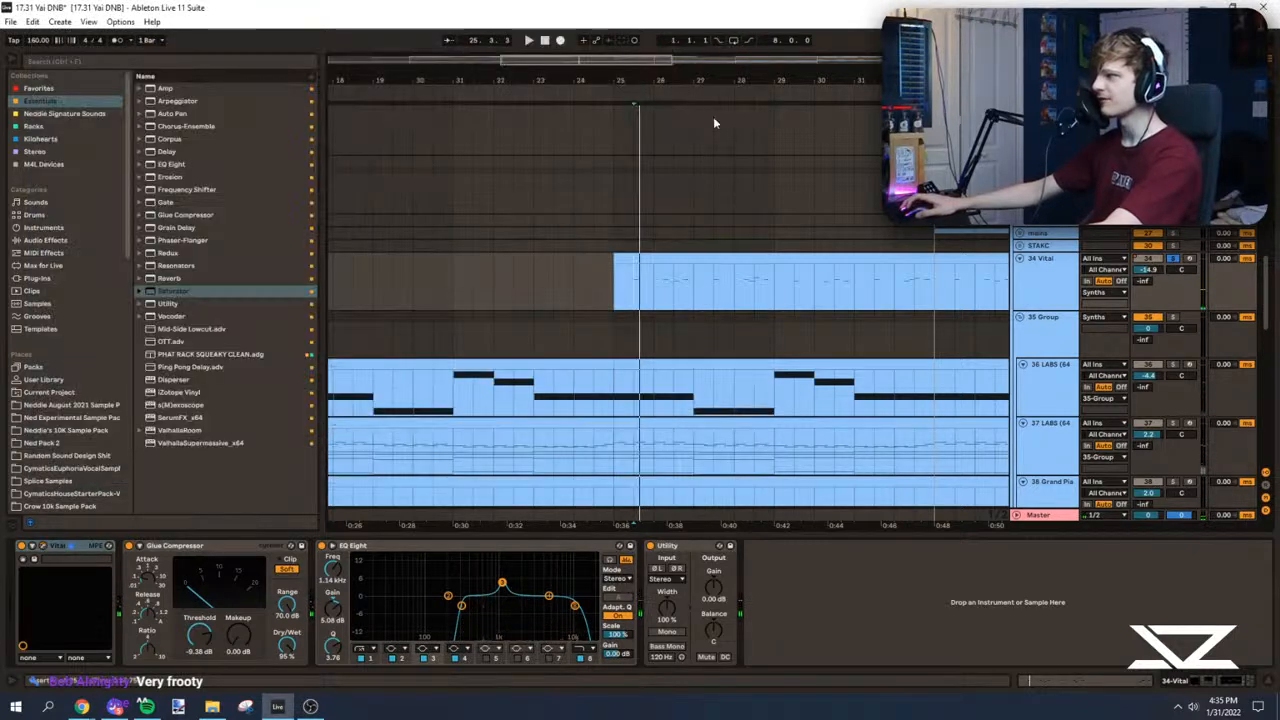
# Step: Add ValhallaRoom to the 34 Vital track, unsolo the track and raise its volume in the mix
pyautogui.click(174, 432)
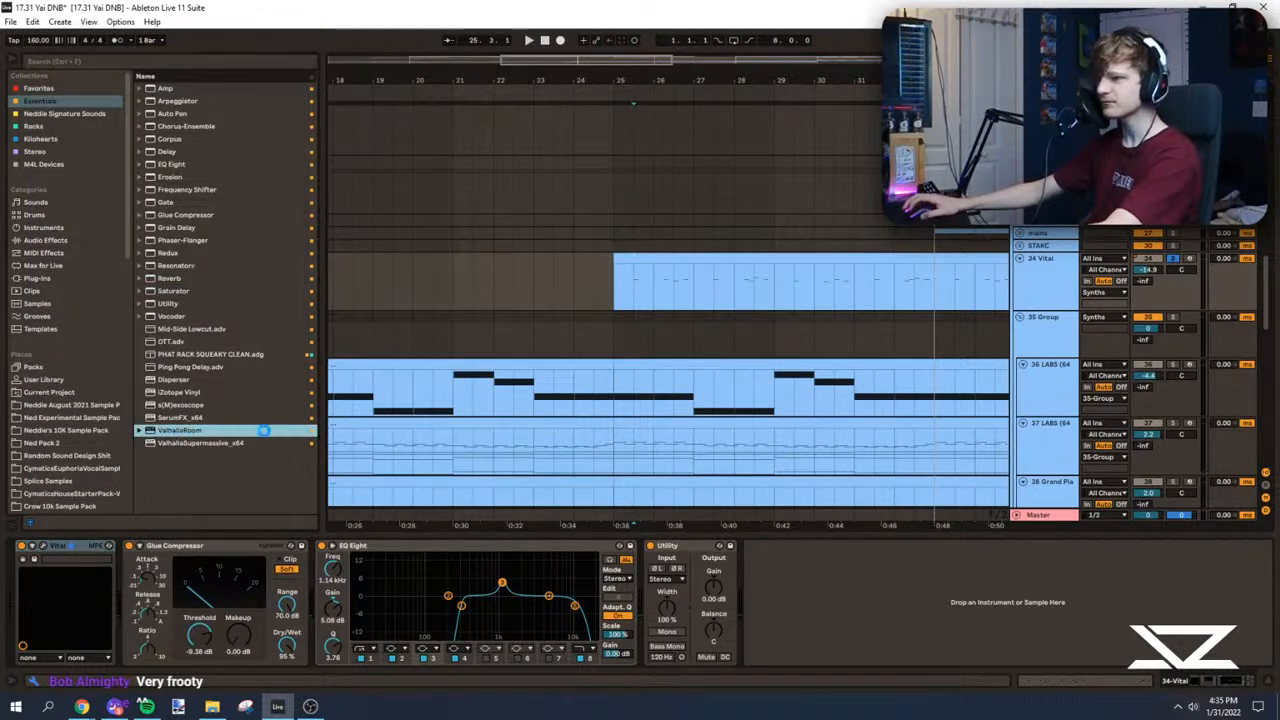
pyautogui.press('space')
pyautogui.click(519, 60)
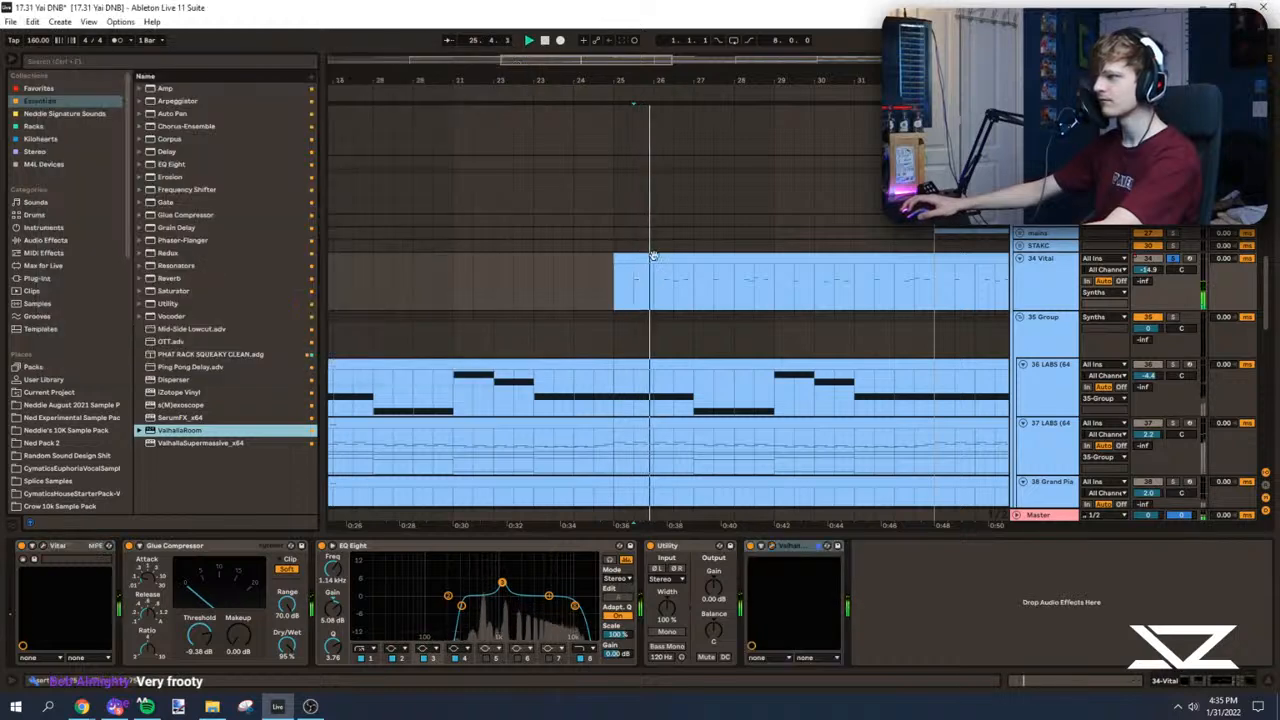
pyautogui.doubleClick(1153, 271)
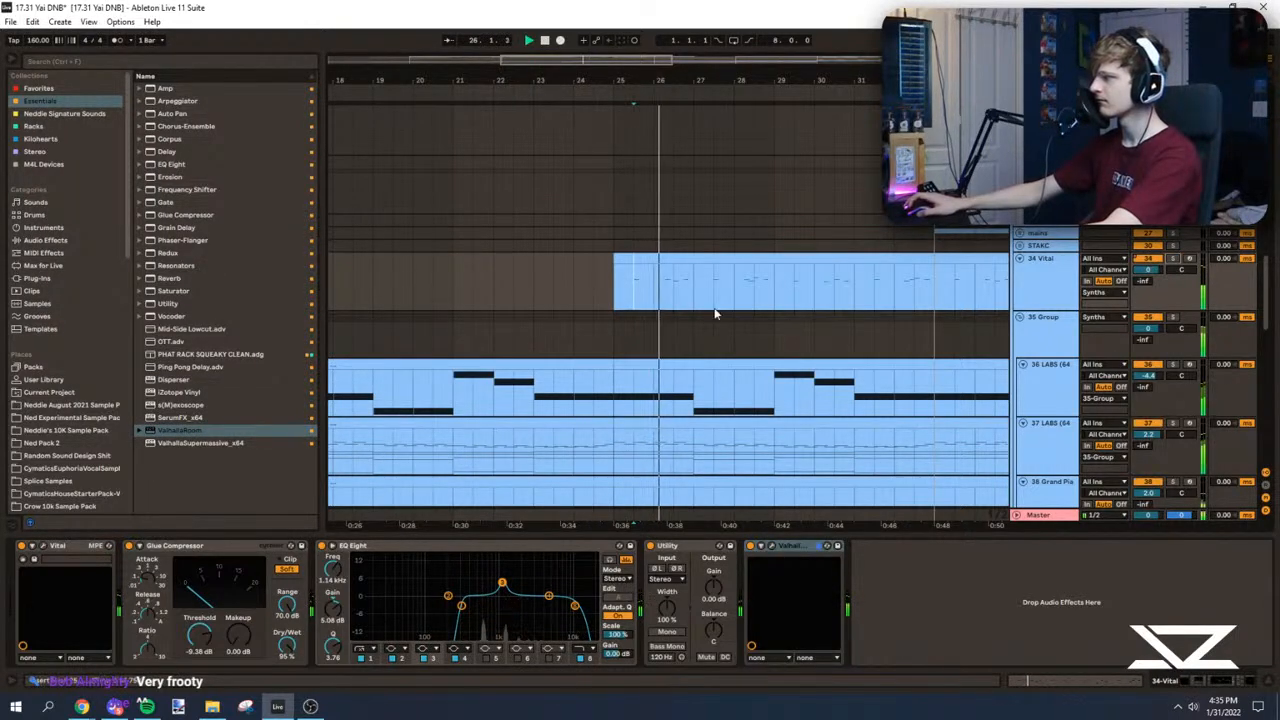
pyautogui.moveTo(1158, 275); pyautogui.dragTo(1158, 298)
pyautogui.press('space')
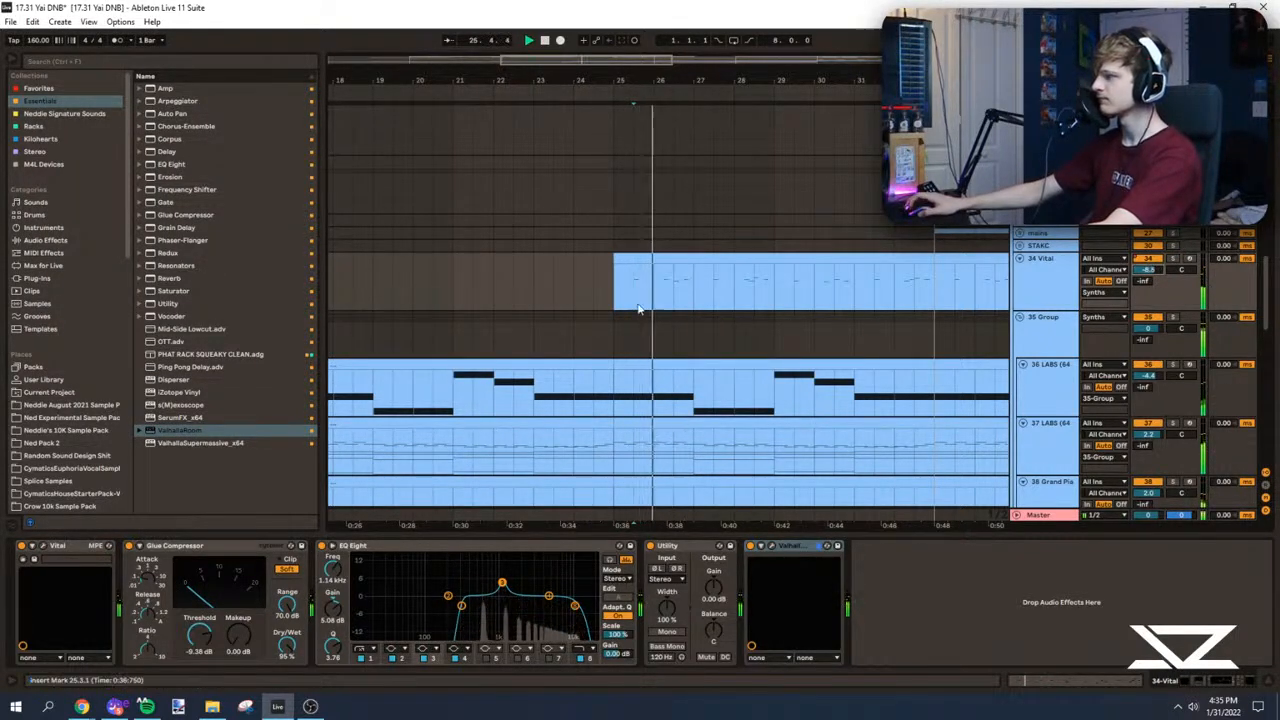
# Step: Add a Reverb with a 949 Hz low cut after ValhallaRoom, set the Vital track to -2.0 dB and play from bar 25
pyautogui.moveTo(175, 278); pyautogui.dragTo(416, 369)
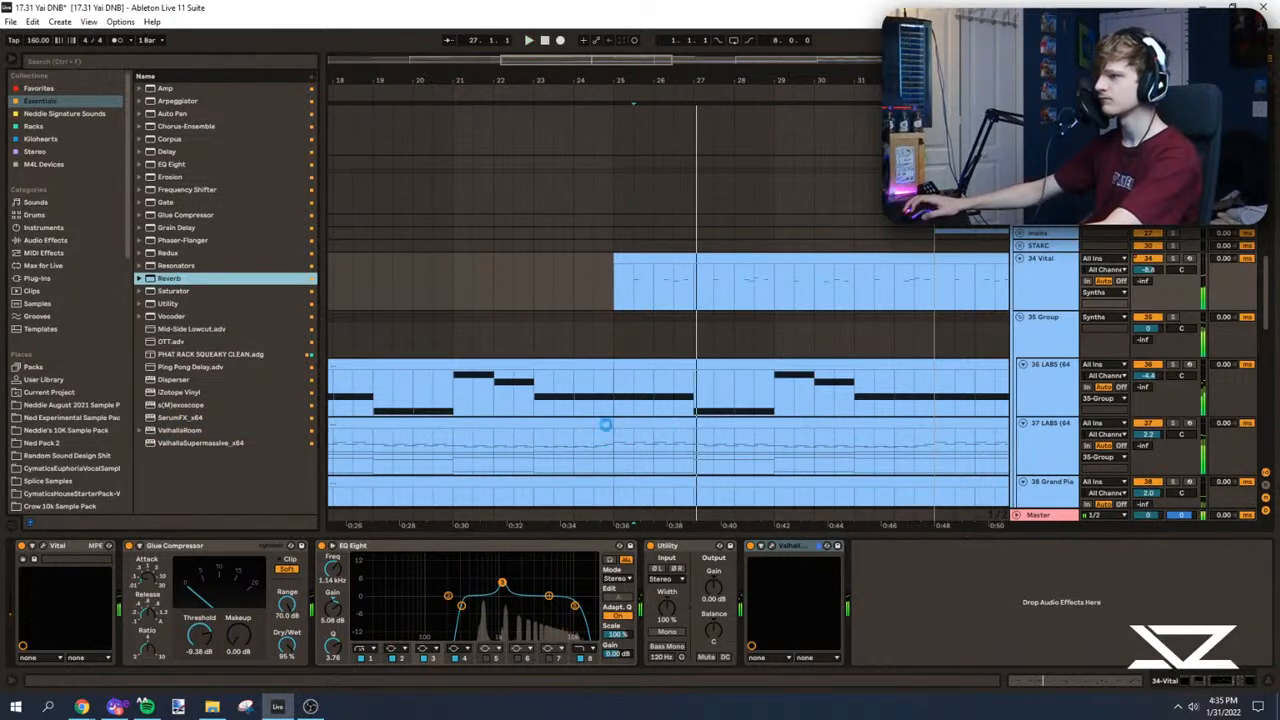
pyautogui.moveTo(1092, 604); pyautogui.dragTo(1092, 604)
pyautogui.press('space')
pyautogui.press('space')
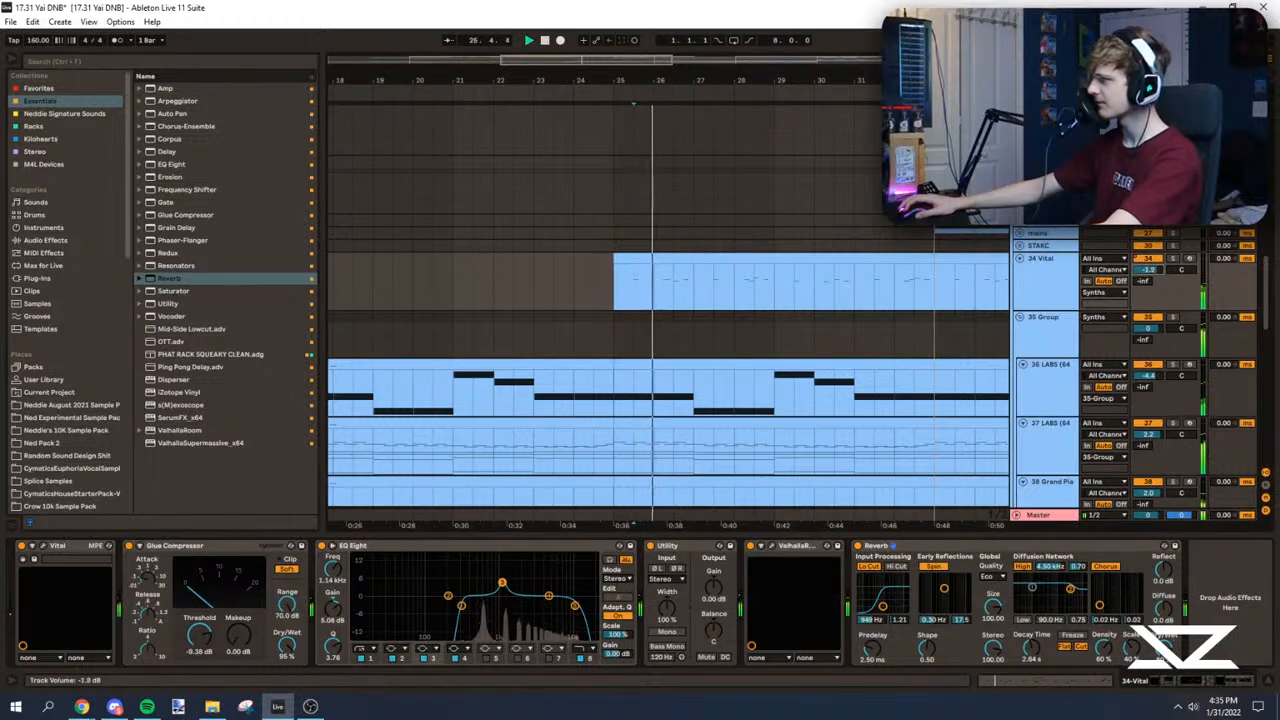
pyautogui.click(621, 287)
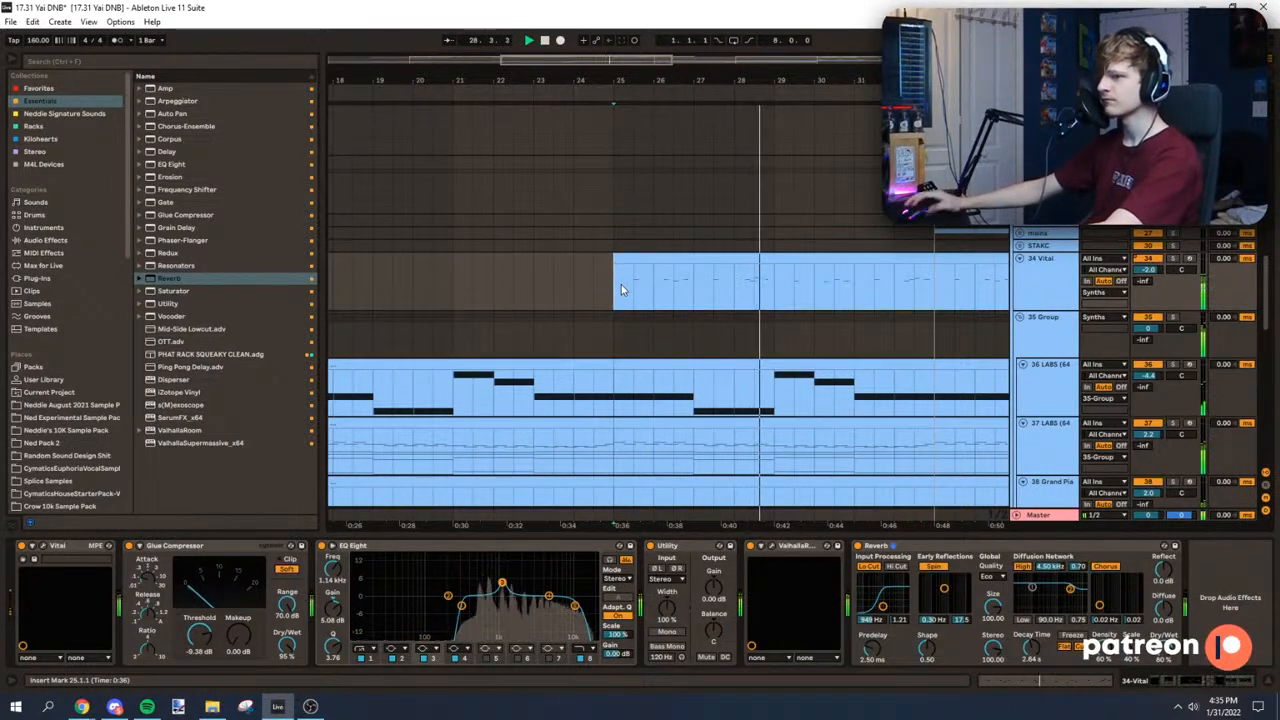
pyautogui.moveTo(591, 59); pyautogui.dragTo(599, 40)
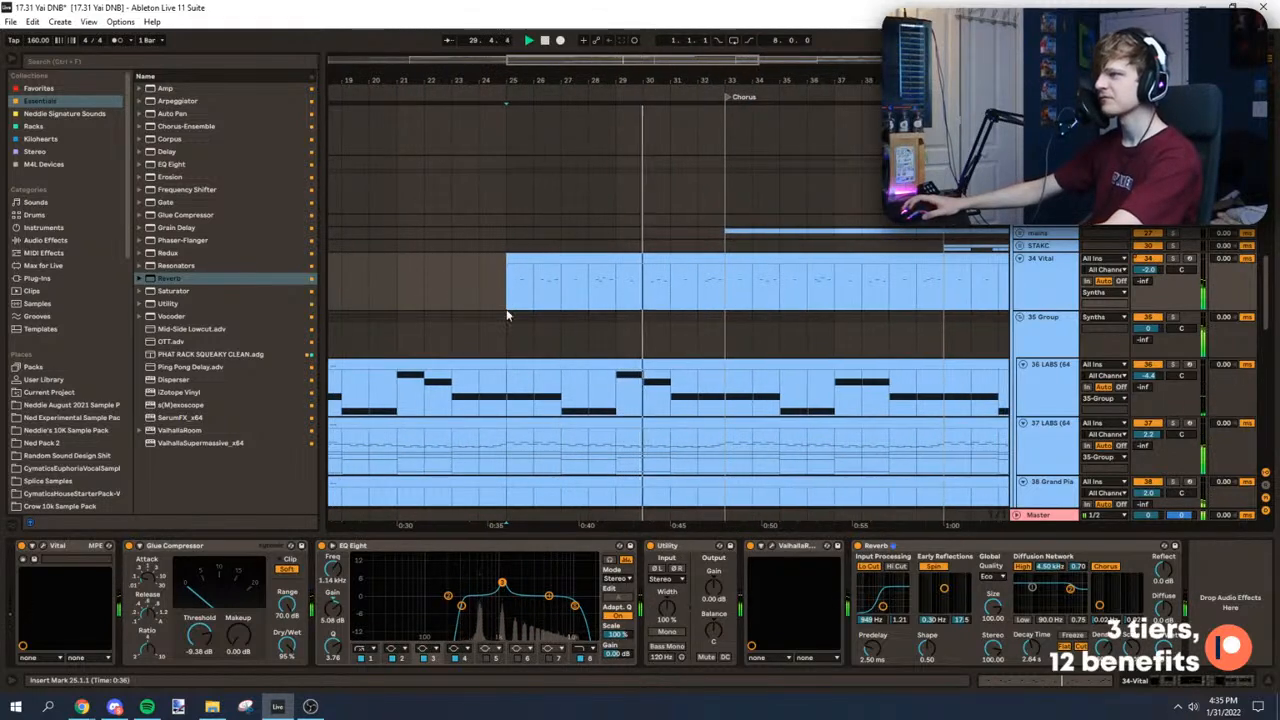
# Step: Stop playback, save the project and switch to full-screen view
pyautogui.press('space')
pyautogui.hotkey('ctrl', 's')
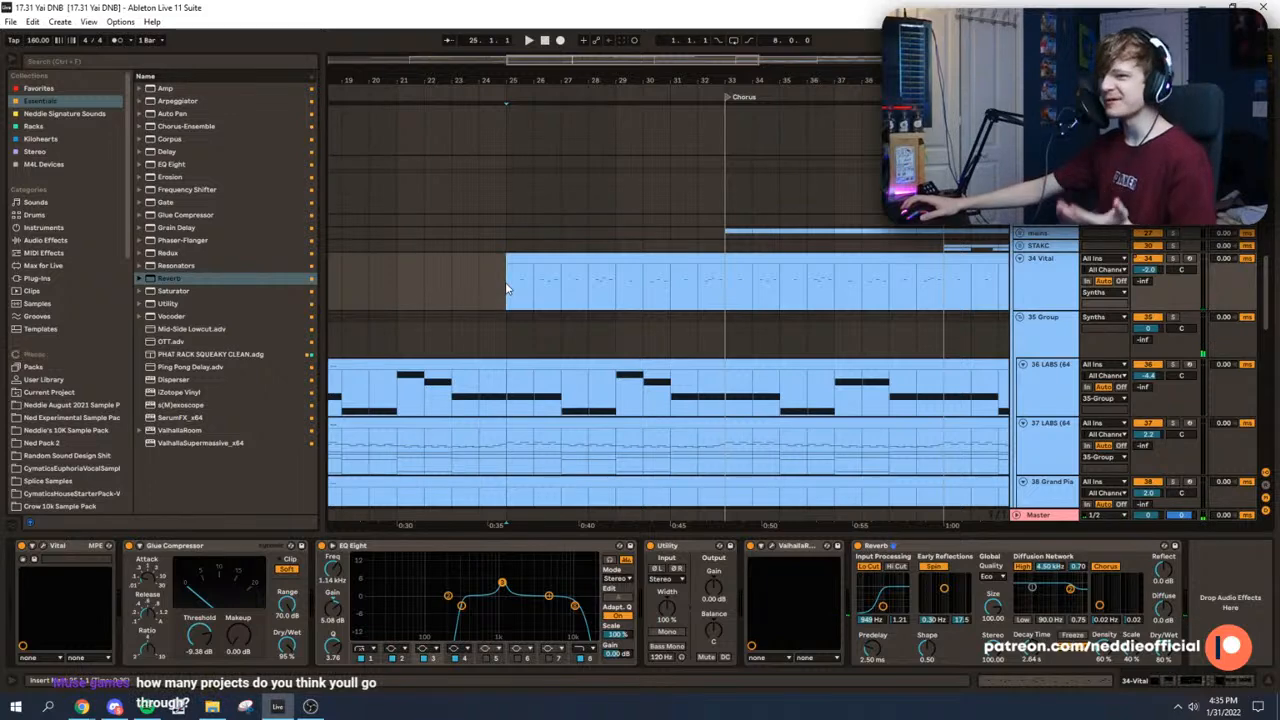
pyautogui.press('F11')
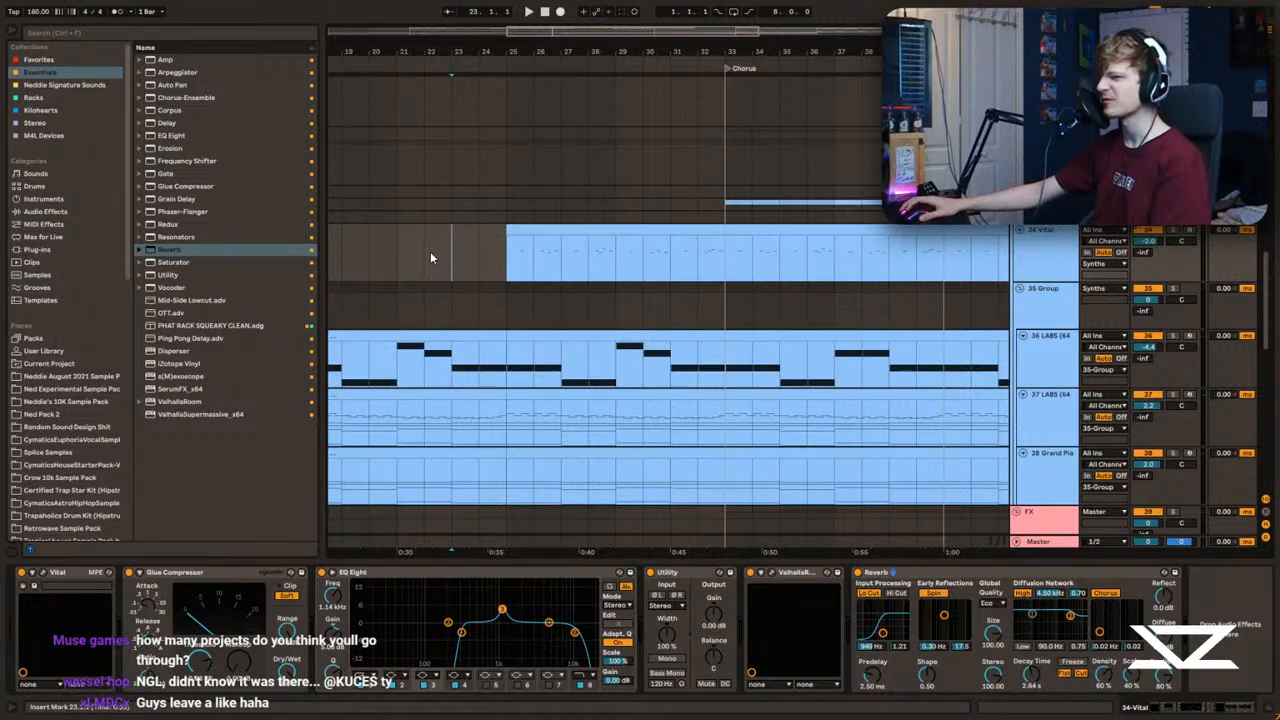
# Step: Play the arrangement from the chorus at bar 33 and examine the subs and synths around it
pyautogui.moveTo(591, 35); pyautogui.dragTo(578, 253)
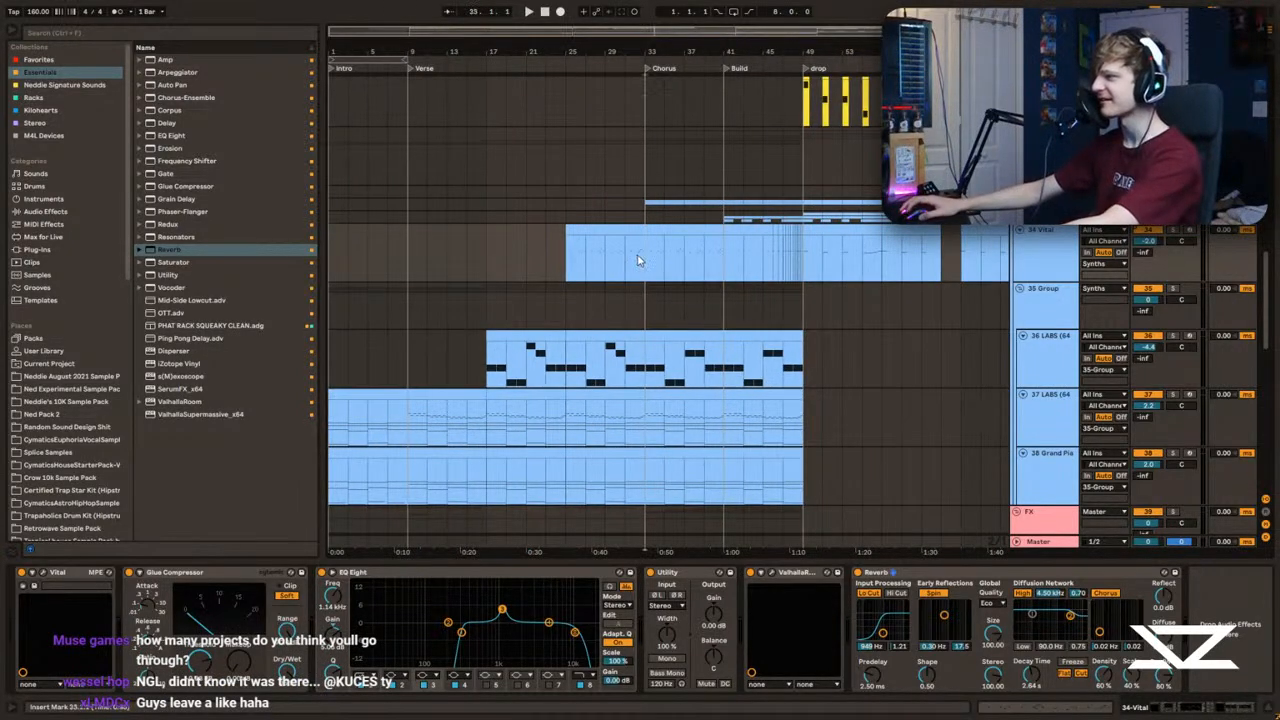
pyautogui.moveTo(664, 32); pyautogui.dragTo(680, 138)
pyautogui.press('space')
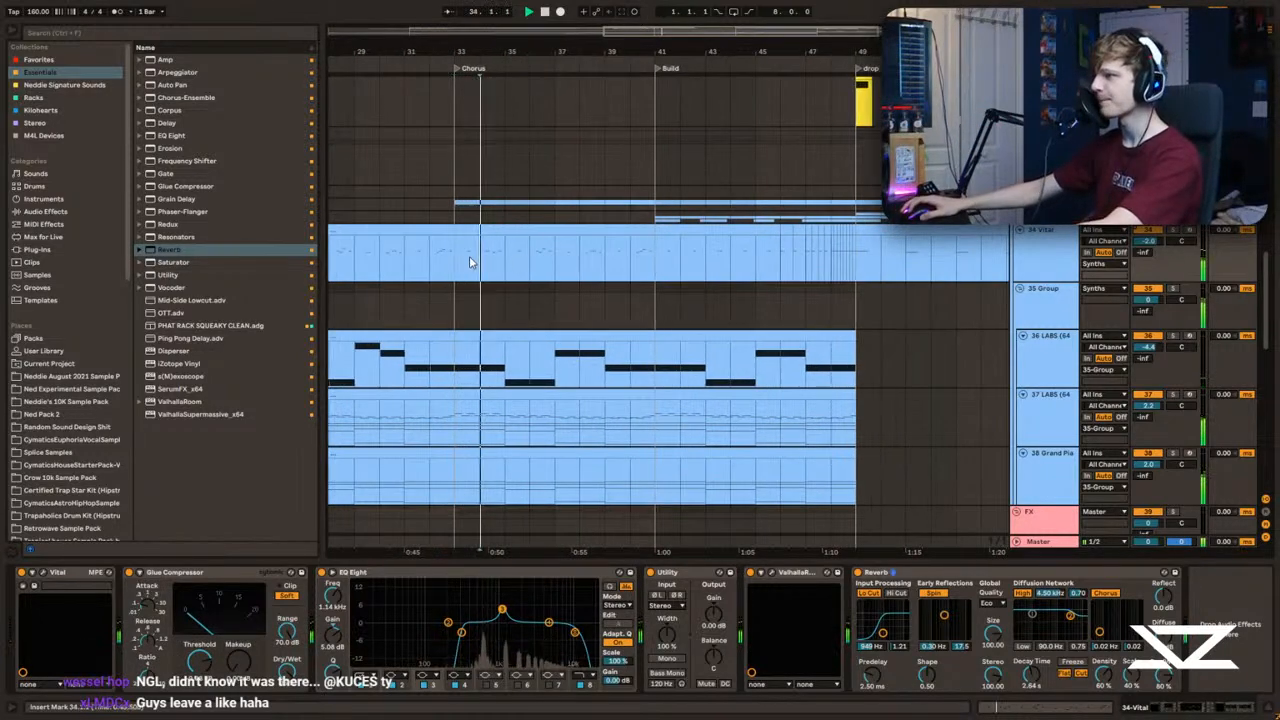
pyautogui.moveTo(612, 52); pyautogui.dragTo(645, 16)
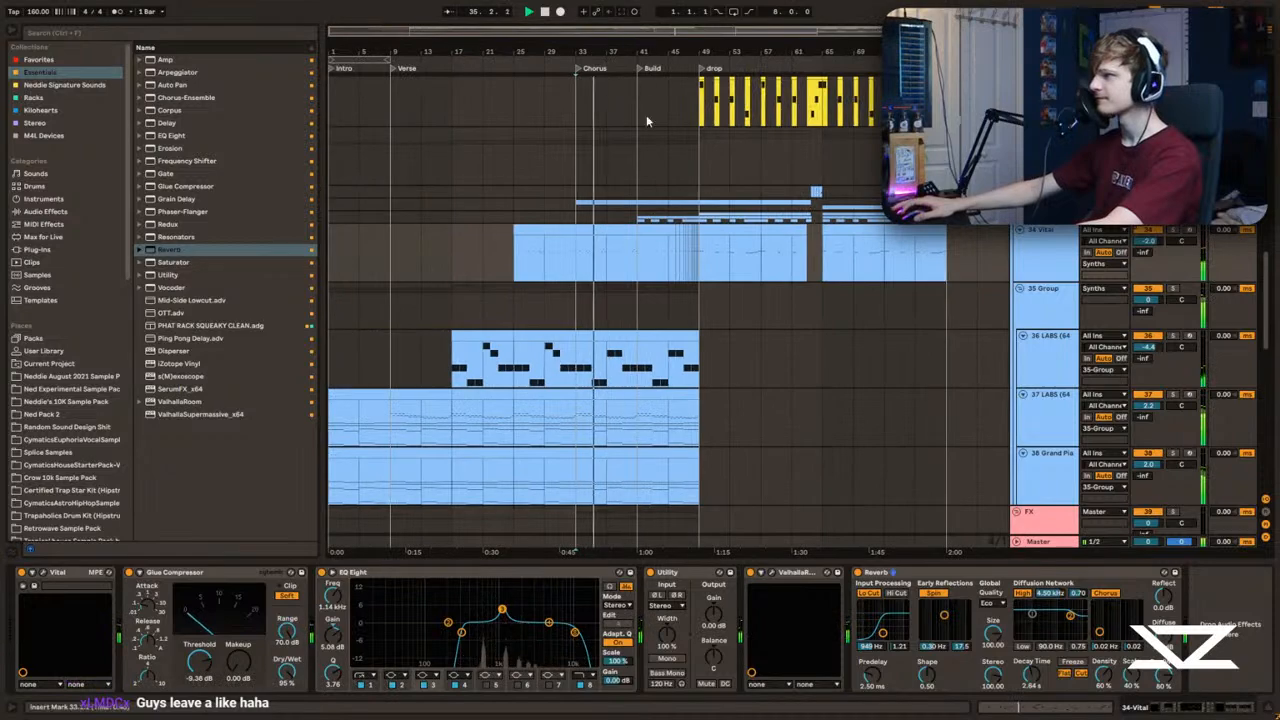
pyautogui.scroll(3, 596, 322)
pyautogui.scroll(5, 592, 321)
pyautogui.click(575, 320)
pyautogui.scroll(-8, 570, 332)
pyautogui.click(557, 323)
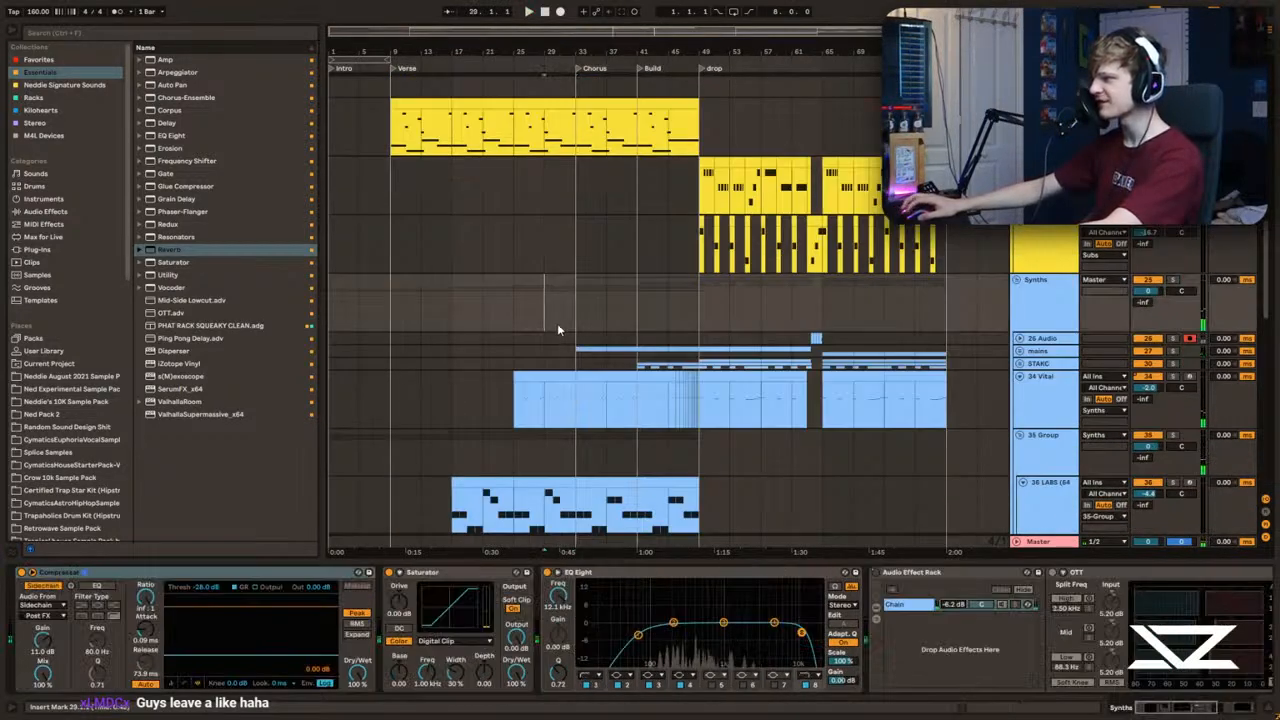
# Step: Replay the lead-in to the chorus from bar 29 and check how the sub tracks carry into it
pyautogui.press('space')
pyautogui.press('space')
pyautogui.scroll(1, 570, 337)
pyautogui.scroll(3, 577, 345)
pyautogui.click(577, 345)
pyautogui.scroll(-7, 585, 320)
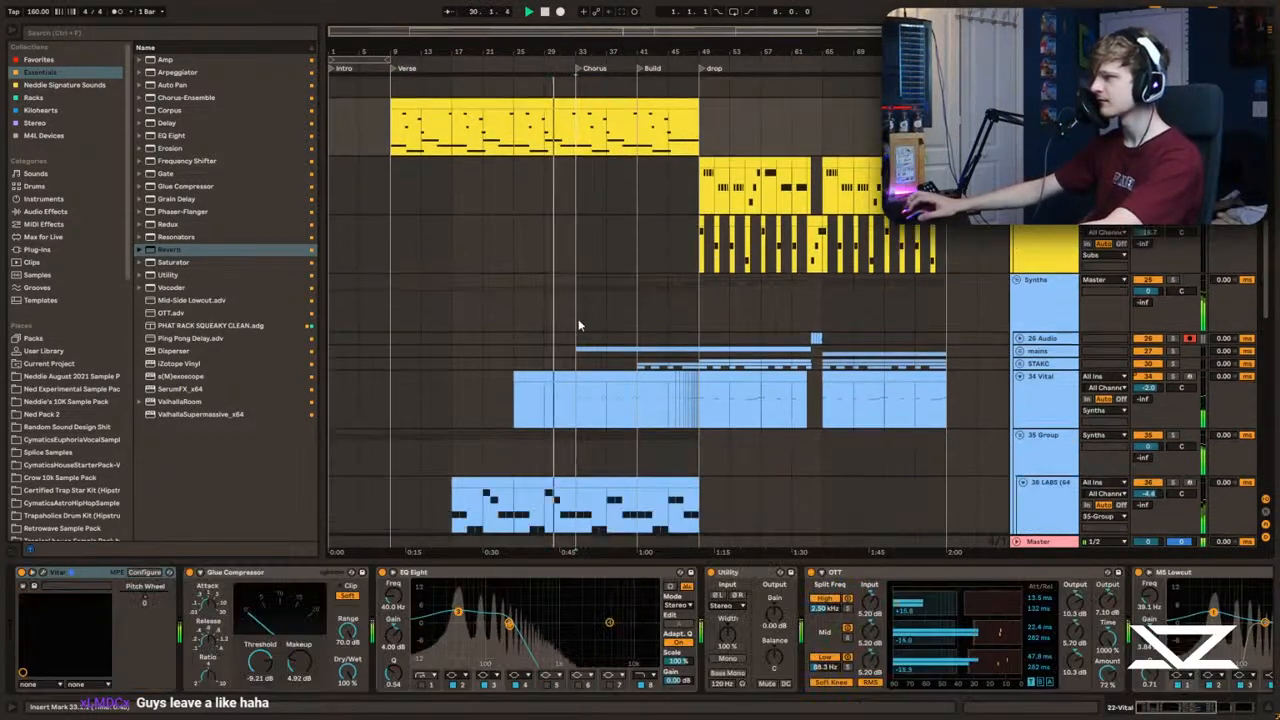
pyautogui.scroll(3, 591, 298)
pyautogui.click(594, 278)
pyautogui.moveTo(606, 53); pyautogui.dragTo(555, 104)
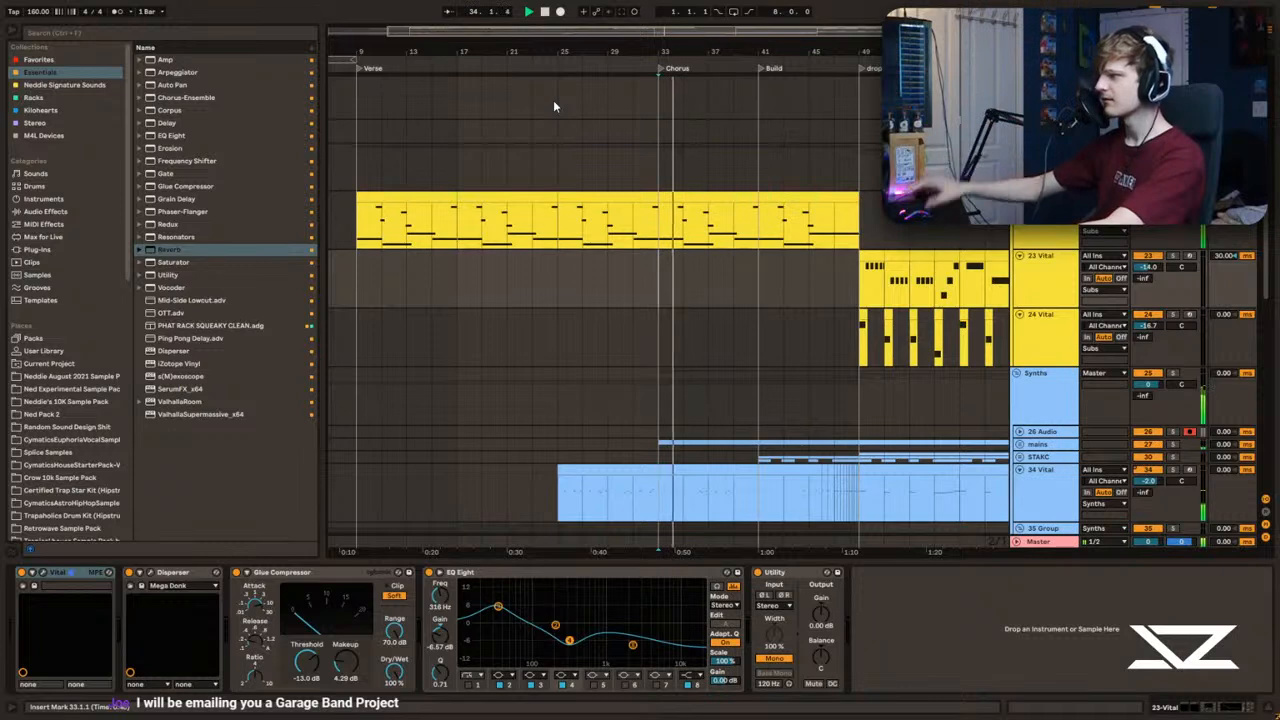
# Step: Stop playback and examine the crash and drum tracks around the chorus
pyautogui.scroll(2, 779, 242)
pyautogui.press('space')
pyautogui.moveTo(632, 347); pyautogui.dragTo(373, 330)
pyautogui.click(671, 362)
pyautogui.scroll(3, 752, 303)
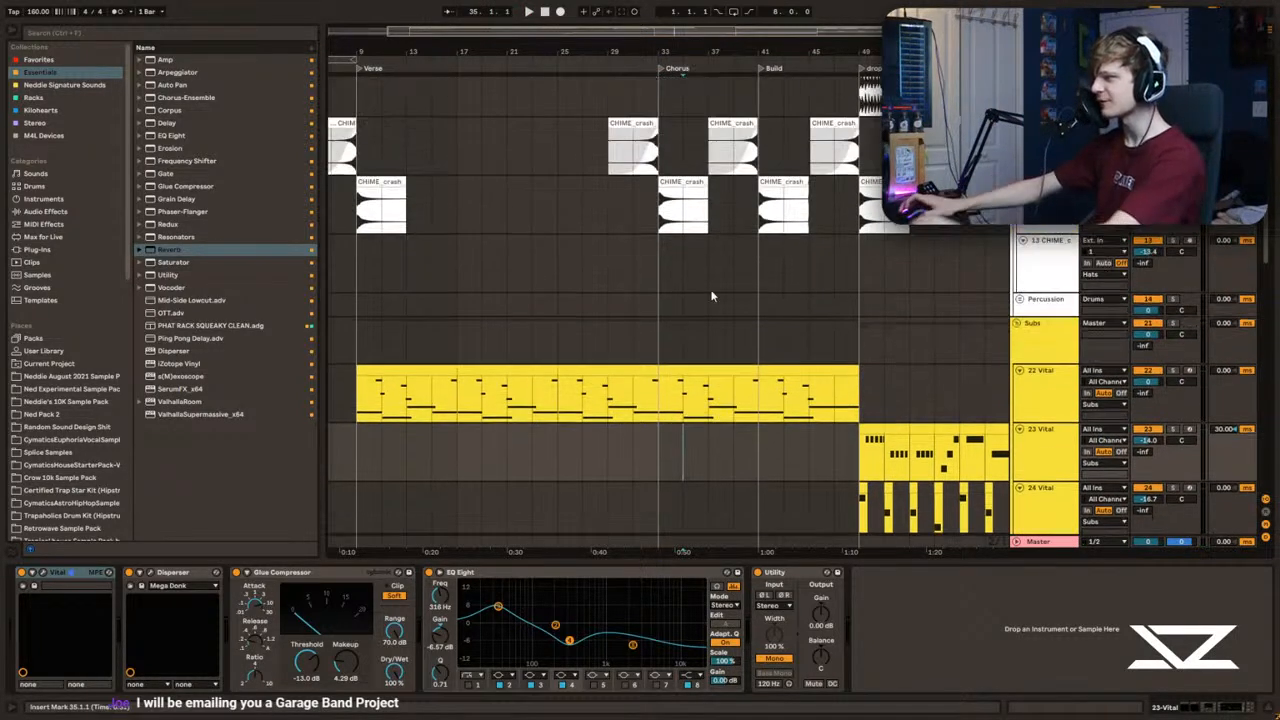
pyautogui.click(768, 268)
pyautogui.press('space')
pyautogui.click(685, 272)
pyautogui.press('space')
# Step: Delete the content of all tracks between bars 33 and 41
pyautogui.scroll(10, 672, 262)
pyautogui.click(667, 98)
pyautogui.moveTo(667, 100); pyautogui.dragTo(771, 705)
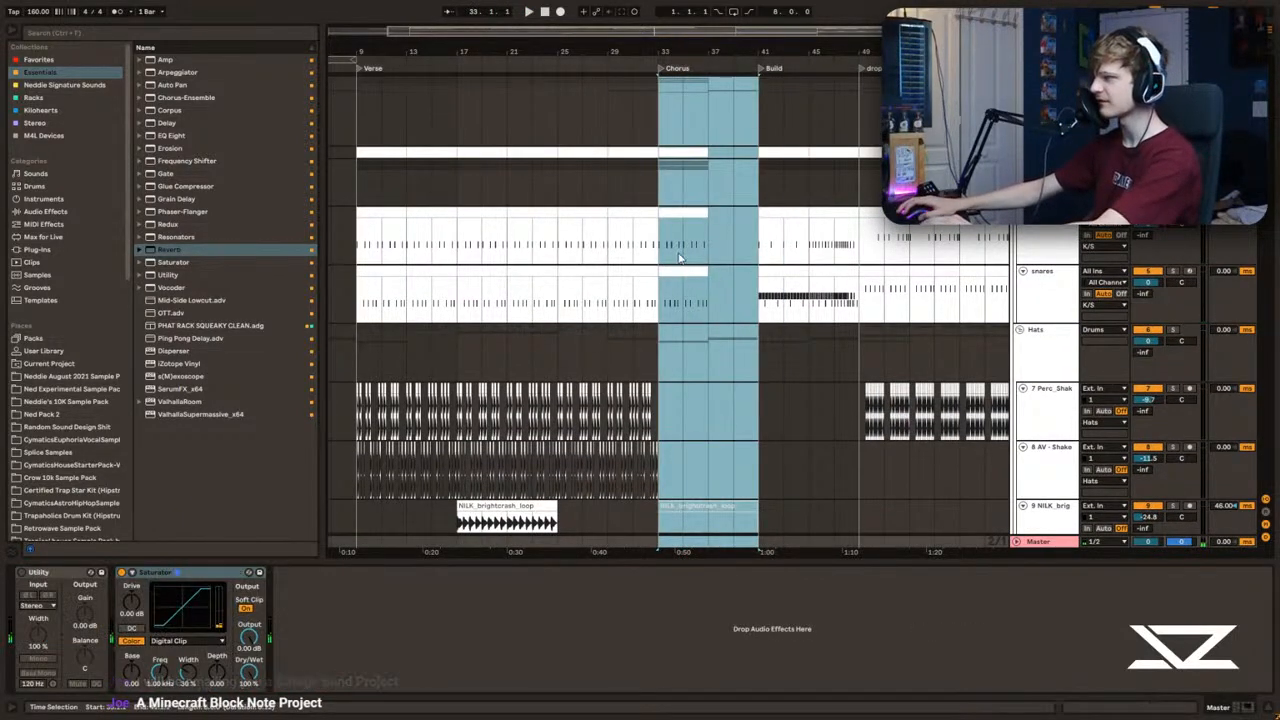
pyautogui.press('Delete')
# Step: Move the arrangement from bar 41 onwards, including the build and drop, back to start at bar 33
pyautogui.click(756, 107)
pyautogui.moveTo(791, 51); pyautogui.dragTo(657, 48)
pyautogui.moveTo(637, 92); pyautogui.dragTo(1035, 543)
pyautogui.scroll(1, 653, 212)
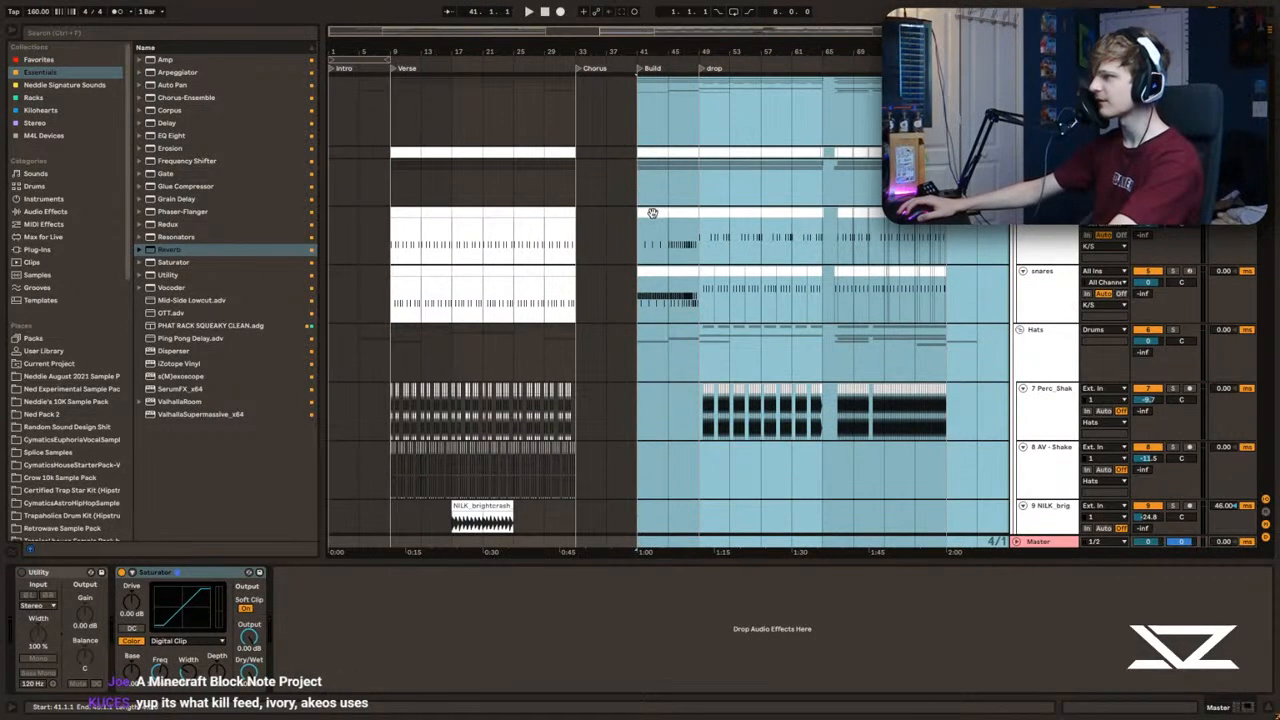
pyautogui.moveTo(652, 212); pyautogui.dragTo(589, 223)
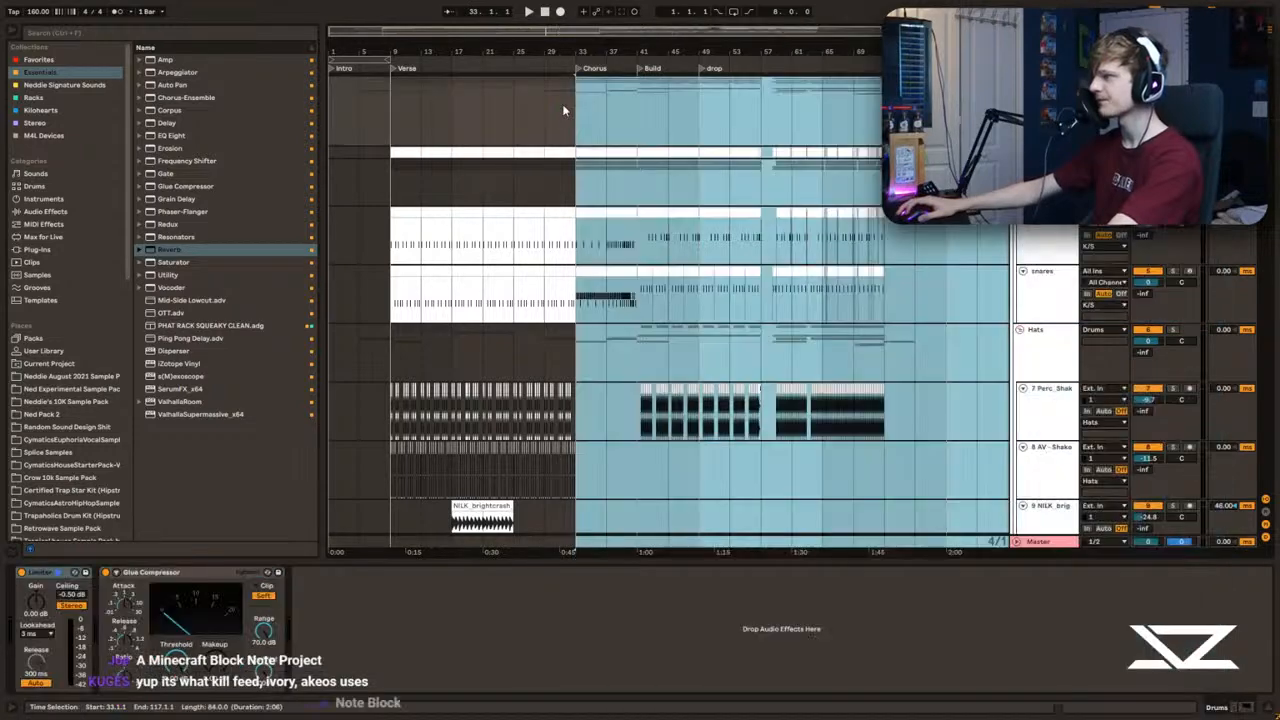
# Step: Play from bar 29 through the new transition into the build at bar 33
pyautogui.click(544, 110)
pyautogui.press('space')
pyautogui.moveTo(609, 41)
pyautogui.mouseDown()
pyautogui.moveTo(605, 71)
pyautogui.moveTo(620, 47)
pyautogui.mouseUp()
pyautogui.moveTo(629, 56); pyautogui.dragTo(572, 92)
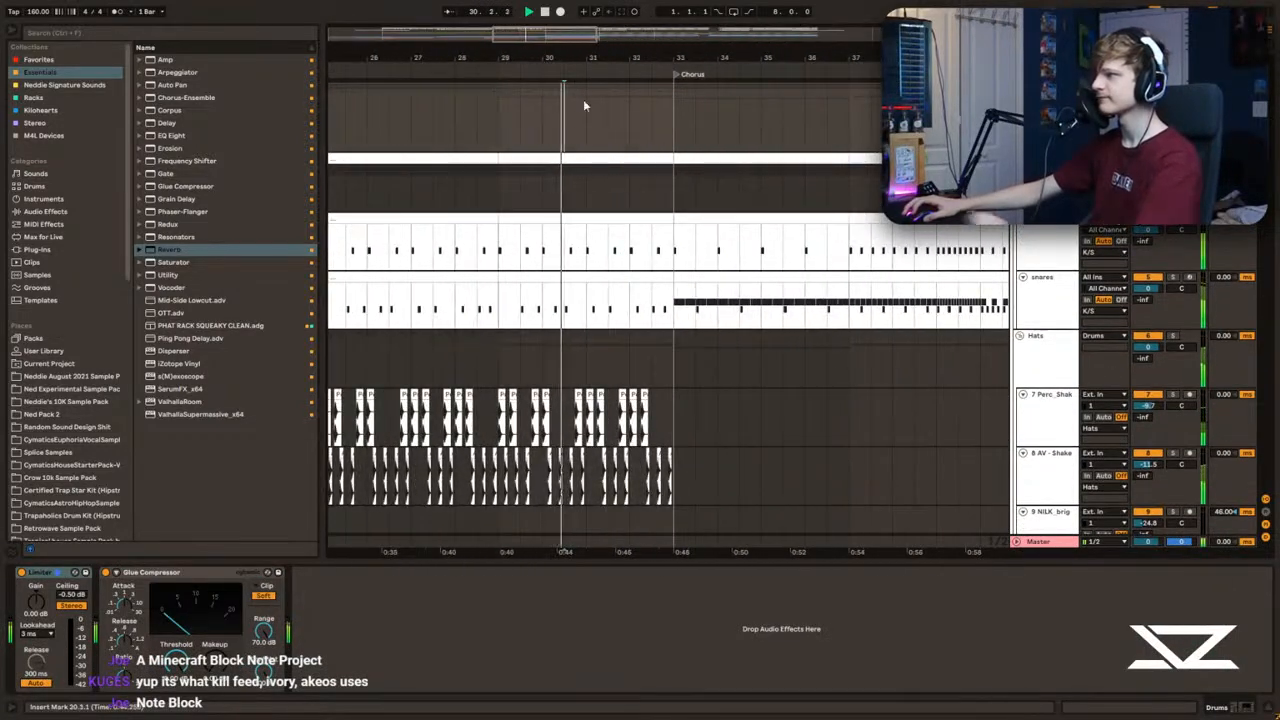
pyautogui.click(588, 104)
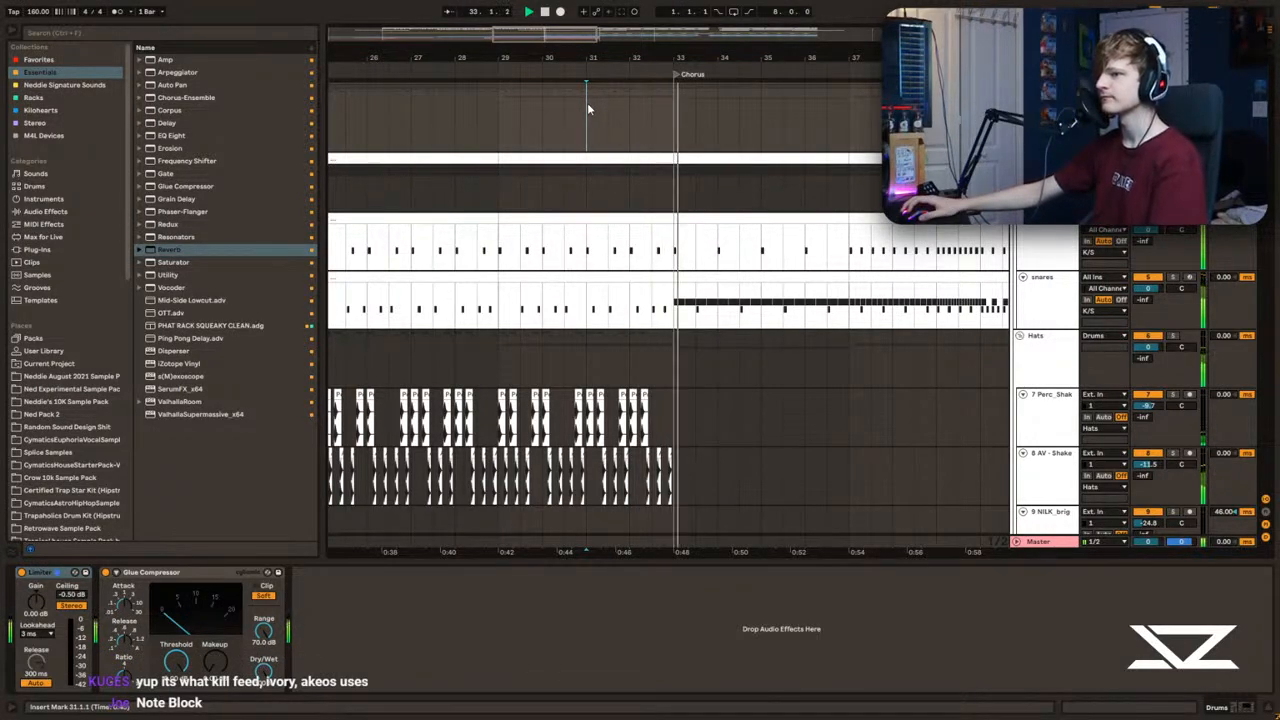
# Step: Play from bar 8 into the verse while reviewing the drum, sub and synth tracks, and stop playback
pyautogui.moveTo(545, 36)
pyautogui.mouseDown()
pyautogui.moveTo(457, 38)
pyautogui.moveTo(420, 140)
pyautogui.moveTo(443, 238)
pyautogui.mouseUp()
pyautogui.click(442, 222)
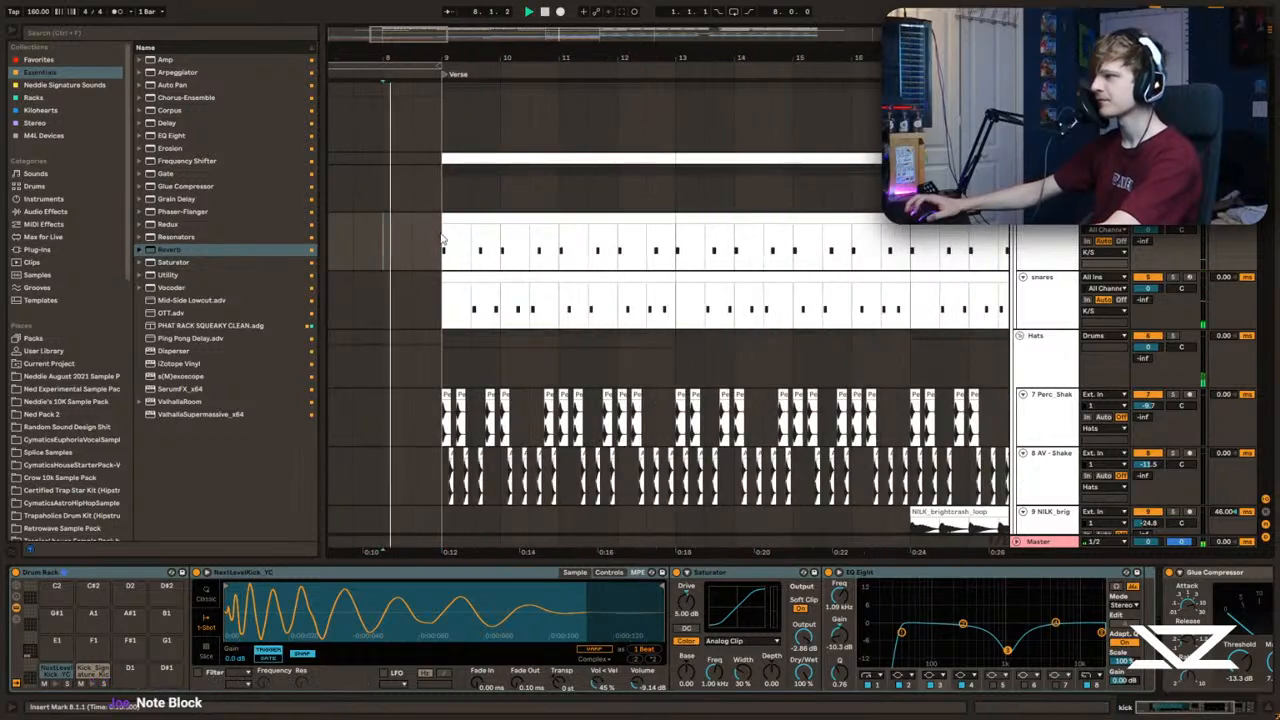
pyautogui.moveTo(392, 58)
pyautogui.mouseDown()
pyautogui.moveTo(415, 64)
pyautogui.moveTo(420, 96)
pyautogui.mouseUp()
pyautogui.click(486, 136)
pyautogui.scroll(-2, 487, 140)
pyautogui.click(478, 245)
pyautogui.scroll(-2, 475, 252)
pyautogui.click(471, 261)
pyautogui.scroll(-2, 560, 258)
pyautogui.moveTo(820, 58); pyautogui.dragTo(487, 48)
pyautogui.scroll(-4, 495, 266)
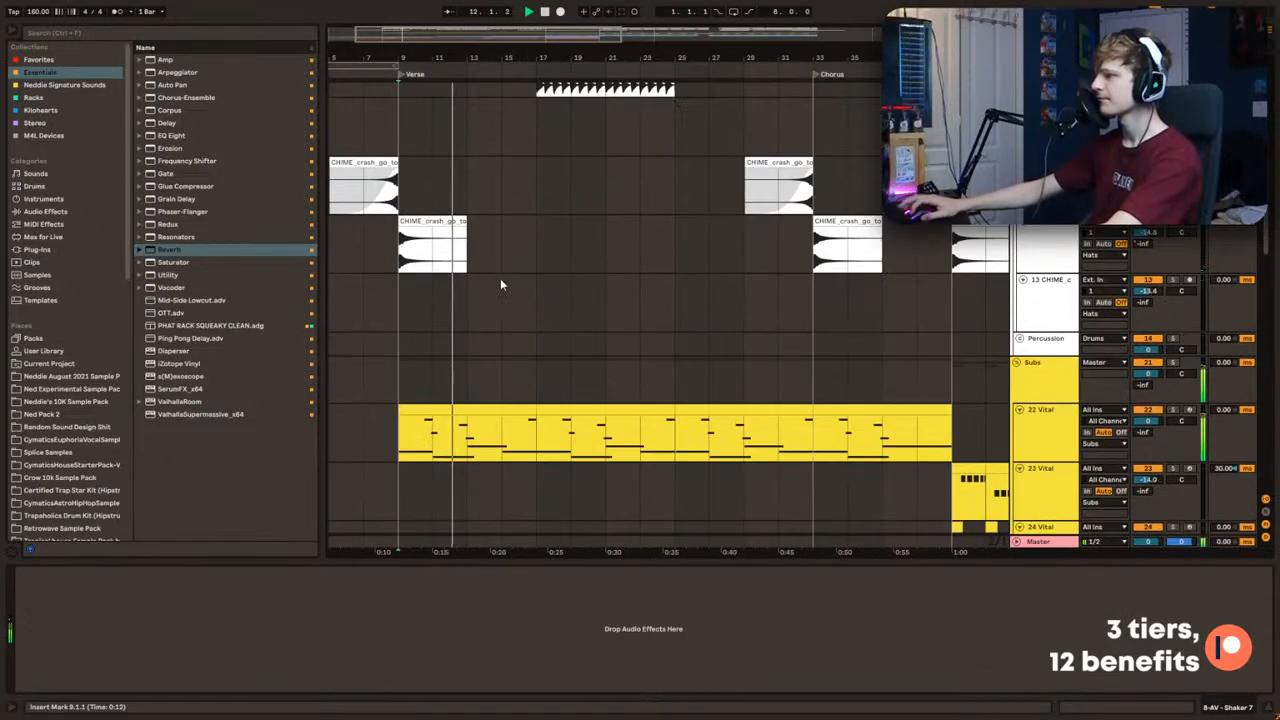
pyautogui.scroll(-4, 645, 381)
pyautogui.scroll(1, 807, 364)
pyautogui.press('space')
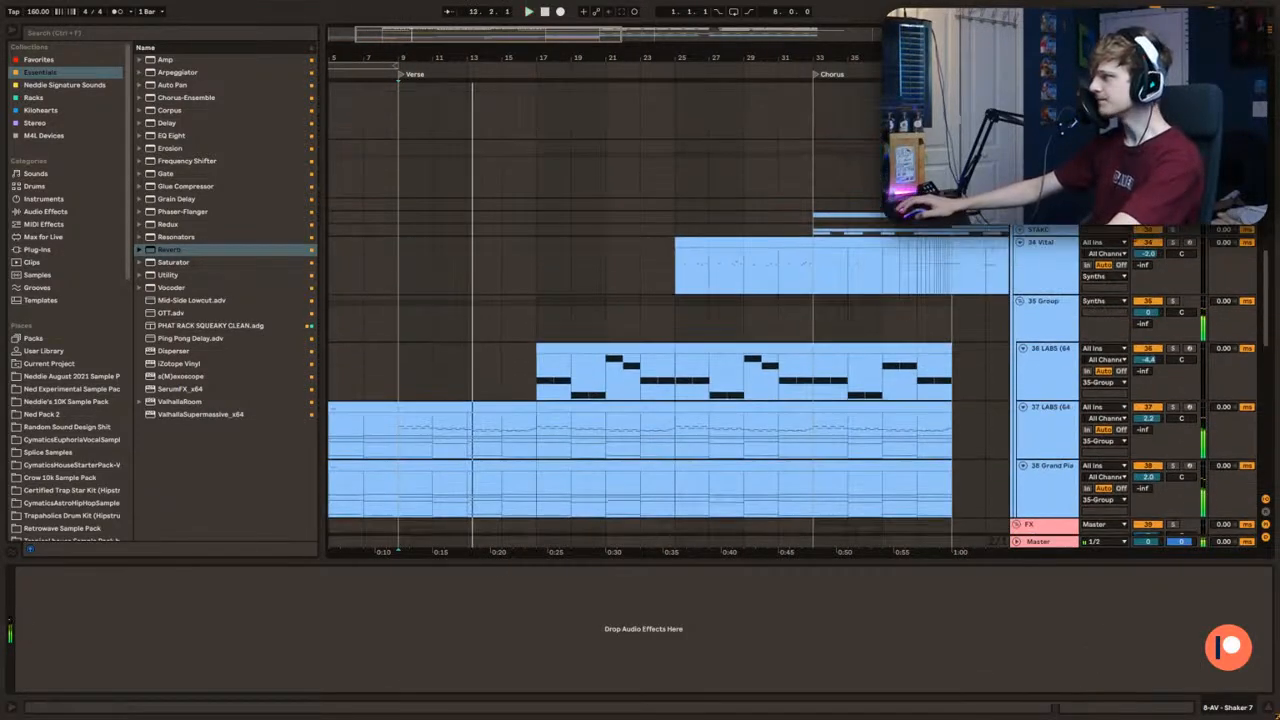
# Step: Replay the verse while checking the Synths group's effects and the FX tracks
pyautogui.click(1043, 160)
pyautogui.scroll(-2, 1011, 318)
pyautogui.scroll(1, 1095, 462)
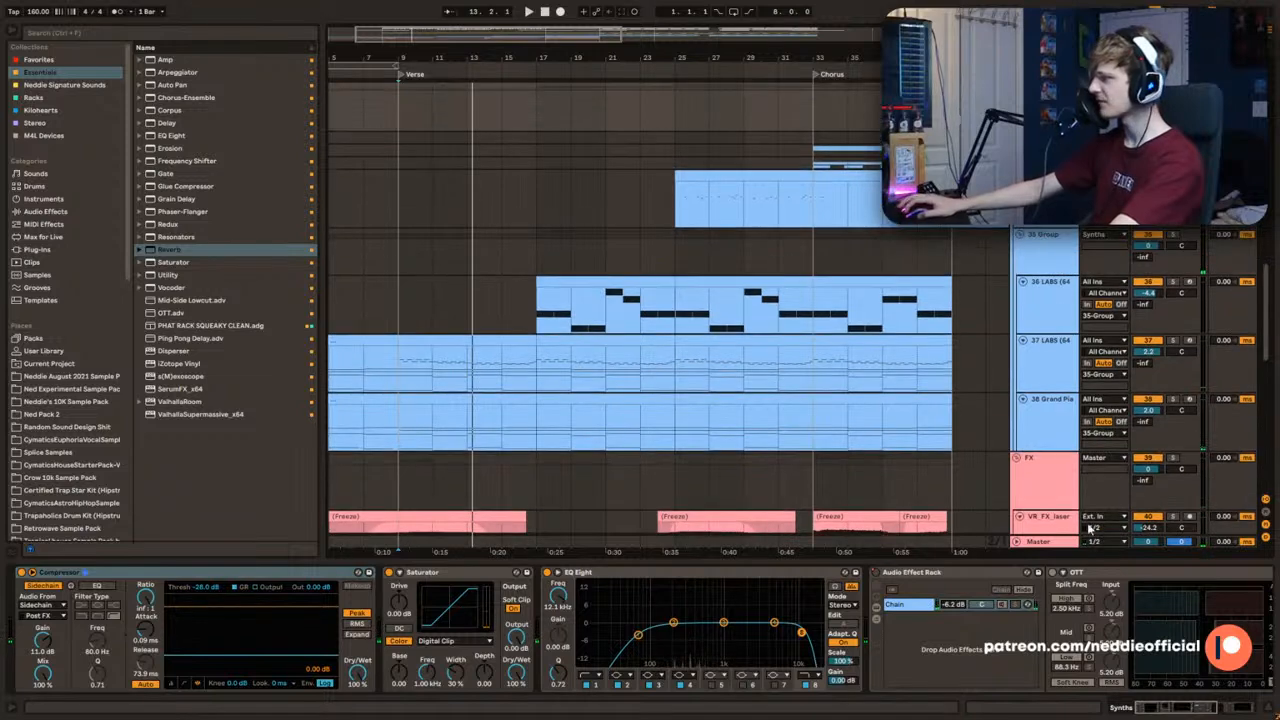
pyautogui.moveTo(1173, 707)
pyautogui.mouseDown()
pyautogui.moveTo(1202, 707)
pyautogui.moveTo(1176, 707)
pyautogui.mouseUp()
pyautogui.press('space')
pyautogui.scroll(2, 992, 292)
pyautogui.press('space')
pyautogui.scroll(-3, 992, 292)
# Step: Insert a new audio track below the 34 Vital track and search the browser for "ned pad"
pyautogui.click(1045, 150)
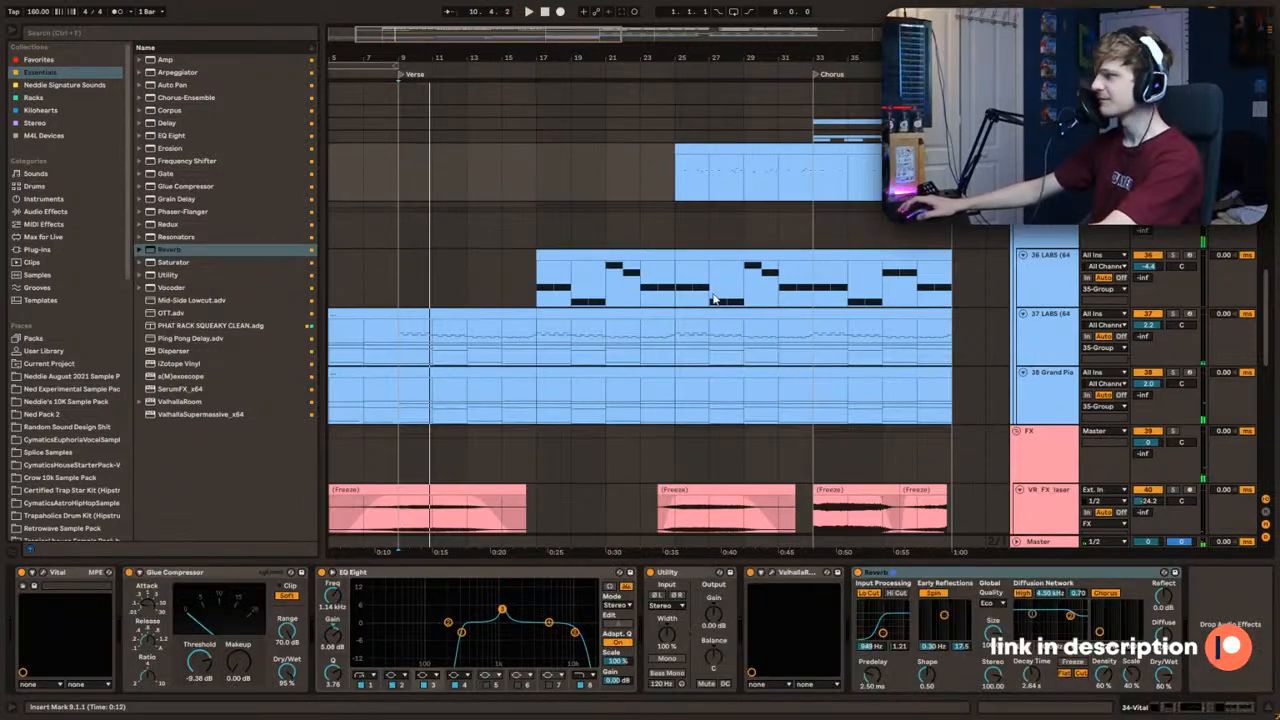
pyautogui.hotkey('ctrl', 't')
pyautogui.click(90, 33)
pyautogui.write('ned')
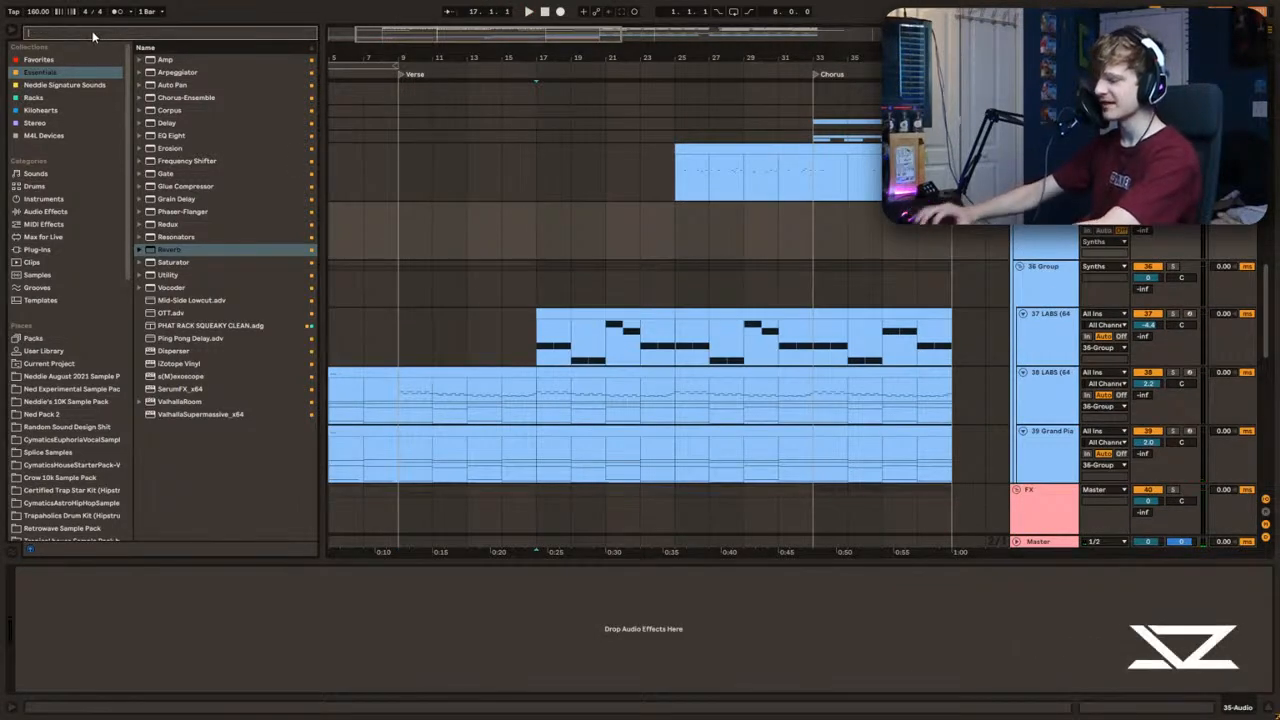
pyautogui.write(' pac')
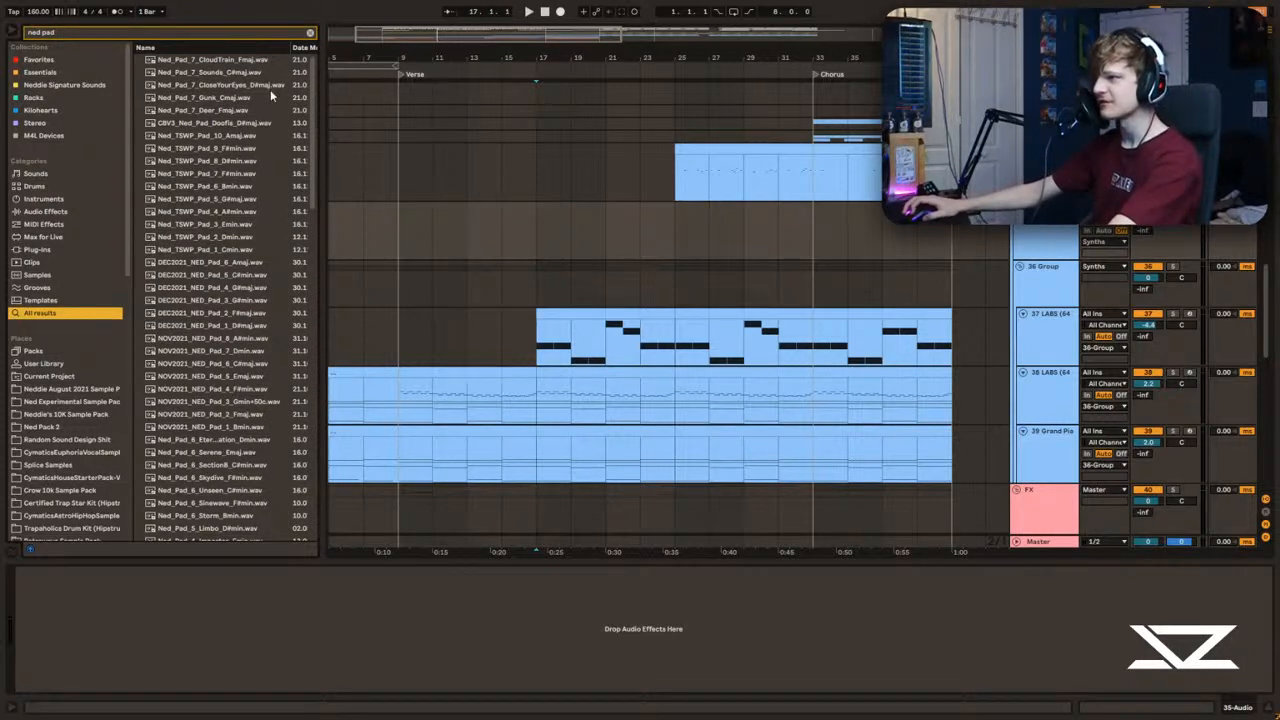
# Step: Preview Ned_Pad_7_Gunk_Cmaj and Ned_Pad_7_Deer_Fmaj, and play the arrangement from bar 17
pyautogui.click(198, 98)
pyautogui.press('Down')
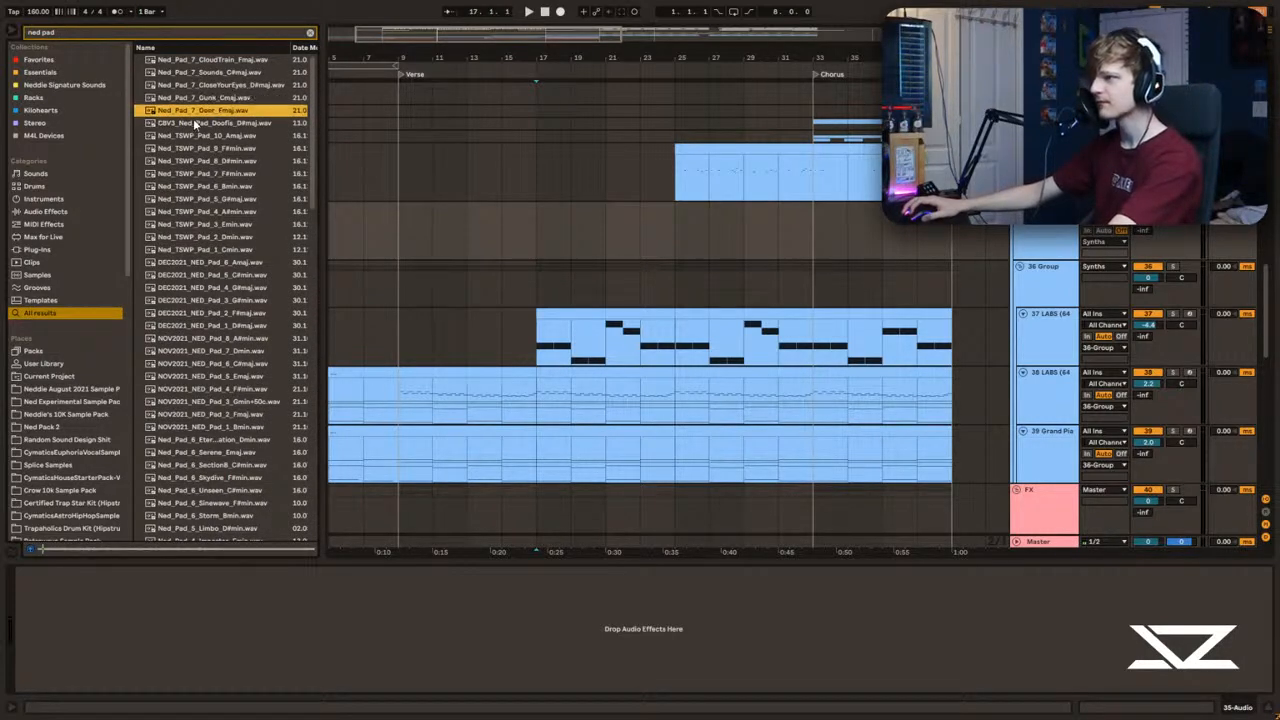
pyautogui.press('space')
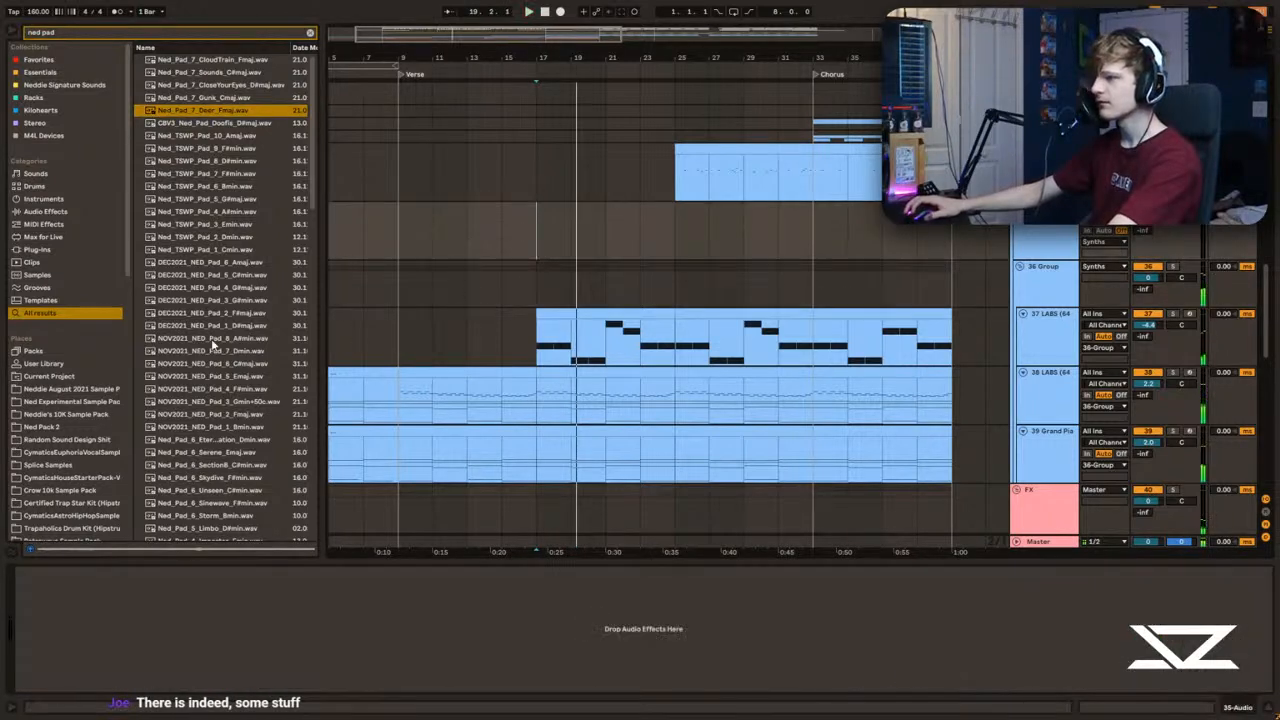
# Step: Open the first LABS melody clip to check its notes and scale, and return to the arrangement
pyautogui.click(594, 308)
pyautogui.moveTo(481, 558); pyautogui.dragTo(472, 220)
pyautogui.click(299, 296)
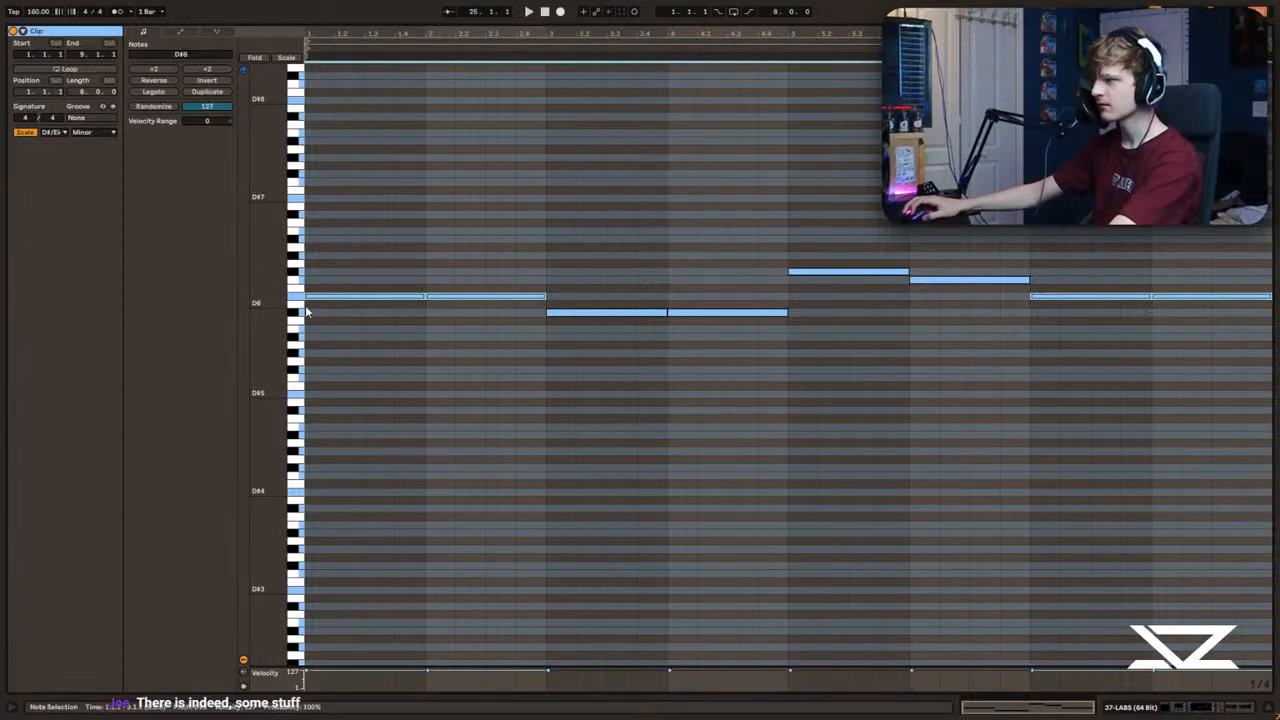
pyautogui.click(333, 251)
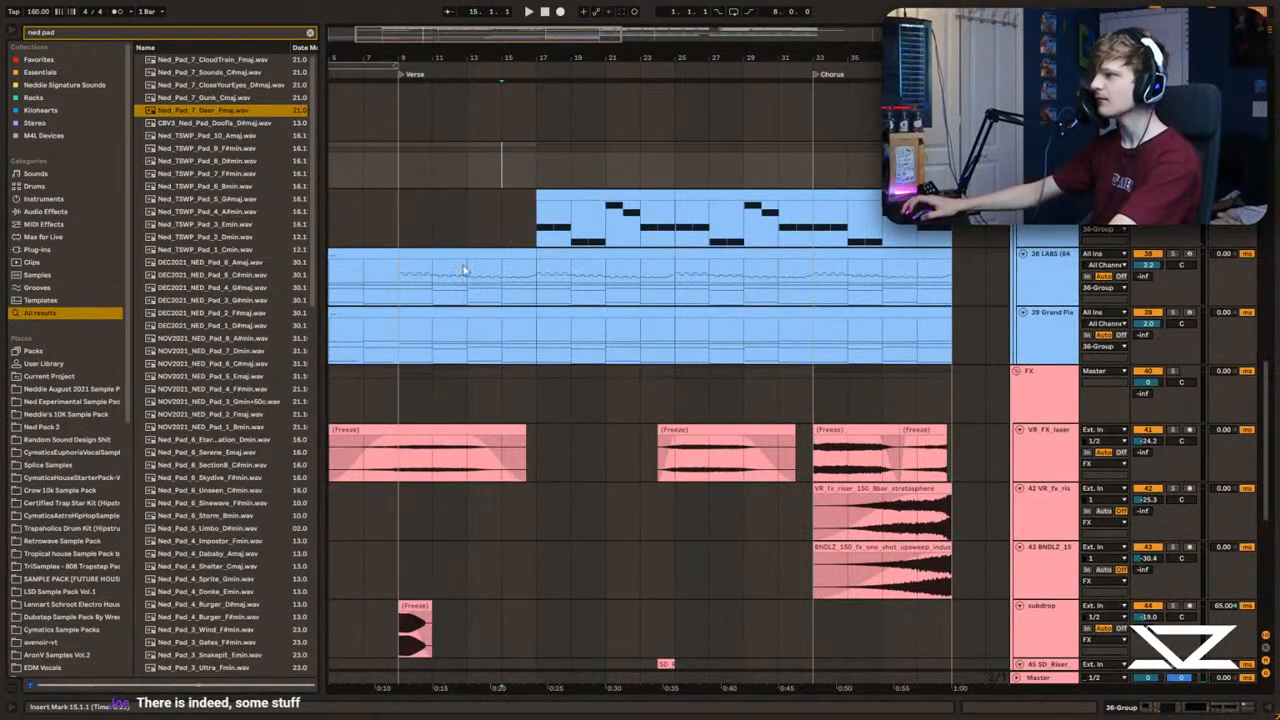
# Step: Try Ned_TSWP_Pad_8_D#min on the new audio track from bar 17 to bar 25 with a long fade-in
pyautogui.scroll(3, 501, 224)
pyautogui.click(210, 162)
pyautogui.moveTo(202, 165); pyautogui.dragTo(682, 253)
pyautogui.click(533, 217)
pyautogui.press('space')
pyautogui.scroll(2, 546, 220)
pyautogui.scroll(1, 608, 243)
pyautogui.scroll(1, 612, 245)
pyautogui.press('Delete')
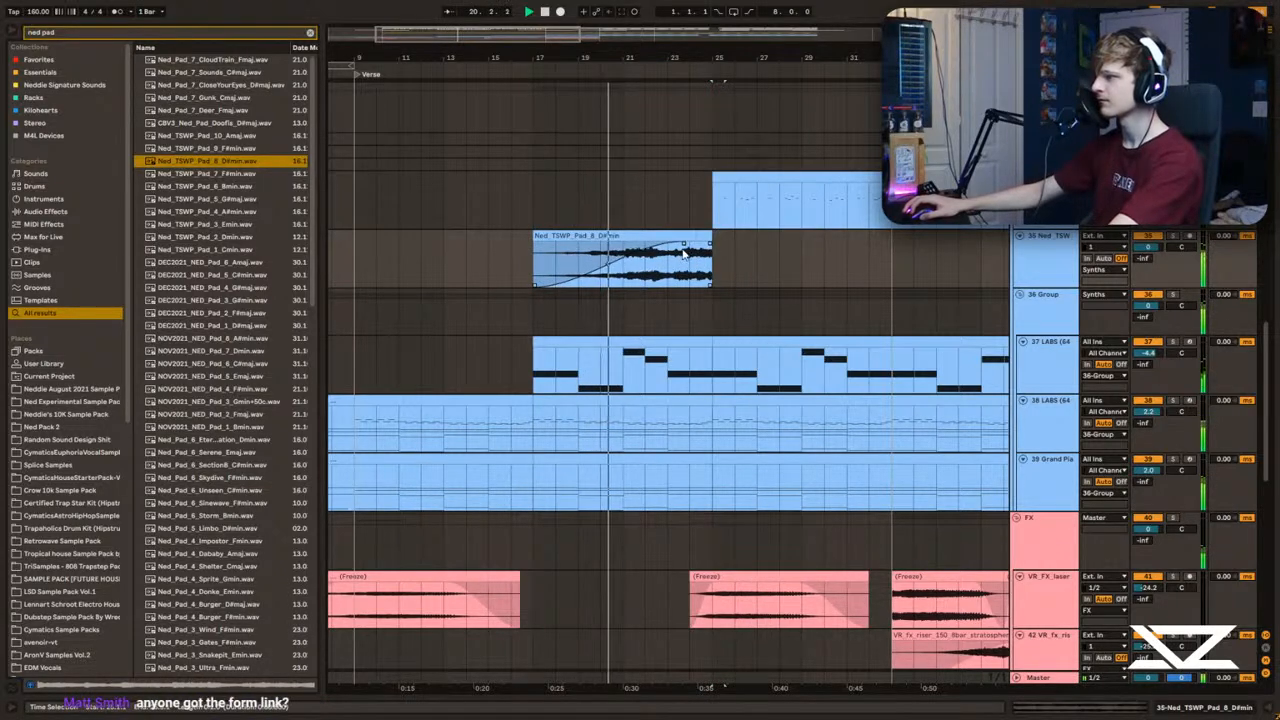
# Step: Lower the pad track's volume to -4.8 dB during playback and place the insert marker at bar 17
pyautogui.click(511, 259)
pyautogui.moveTo(1148, 247); pyautogui.dragTo(1148, 250)
pyautogui.click(531, 263)
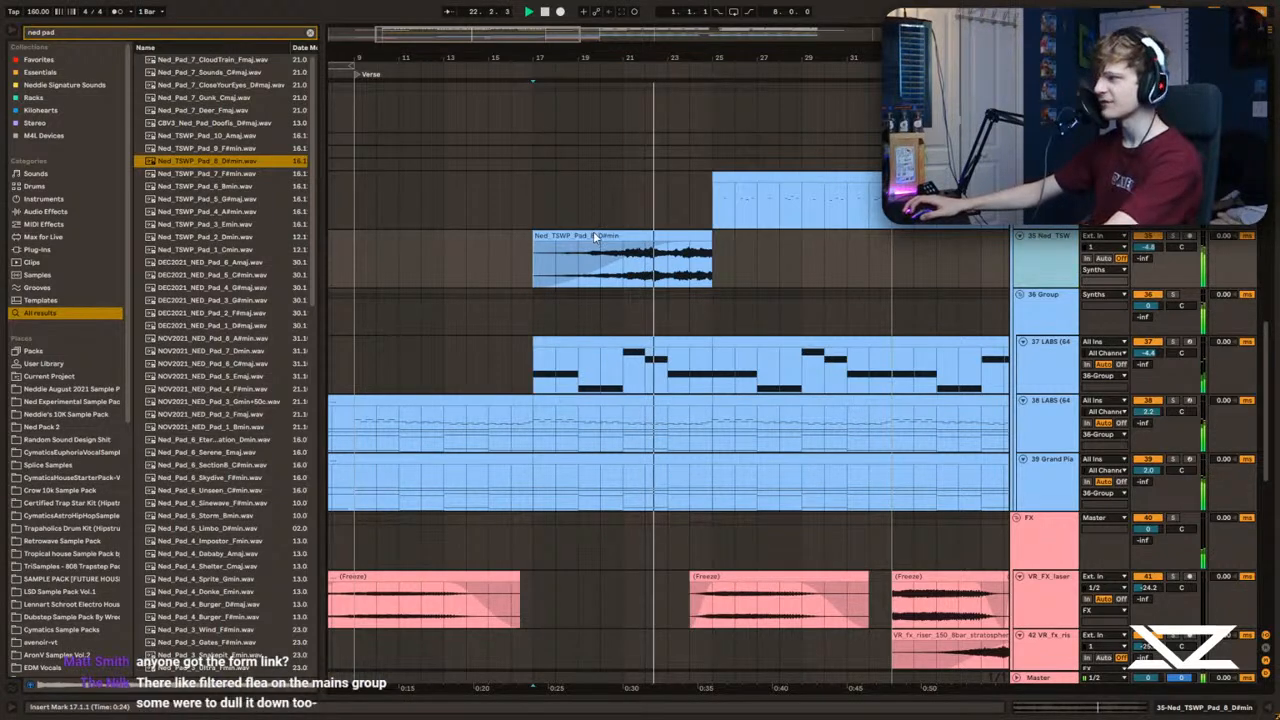
# Step: Stop playback, add another audio track and delete the D#min pad clip
pyautogui.press('space')
pyautogui.hotkey('ctrl', 't')
pyautogui.click(601, 245)
pyautogui.press('Delete')
# Step: Place Ned_TSWP_Pad_2_Dmin on track 35 at bar 17, transpose it by 13 semitones and play it
pyautogui.click(235, 237)
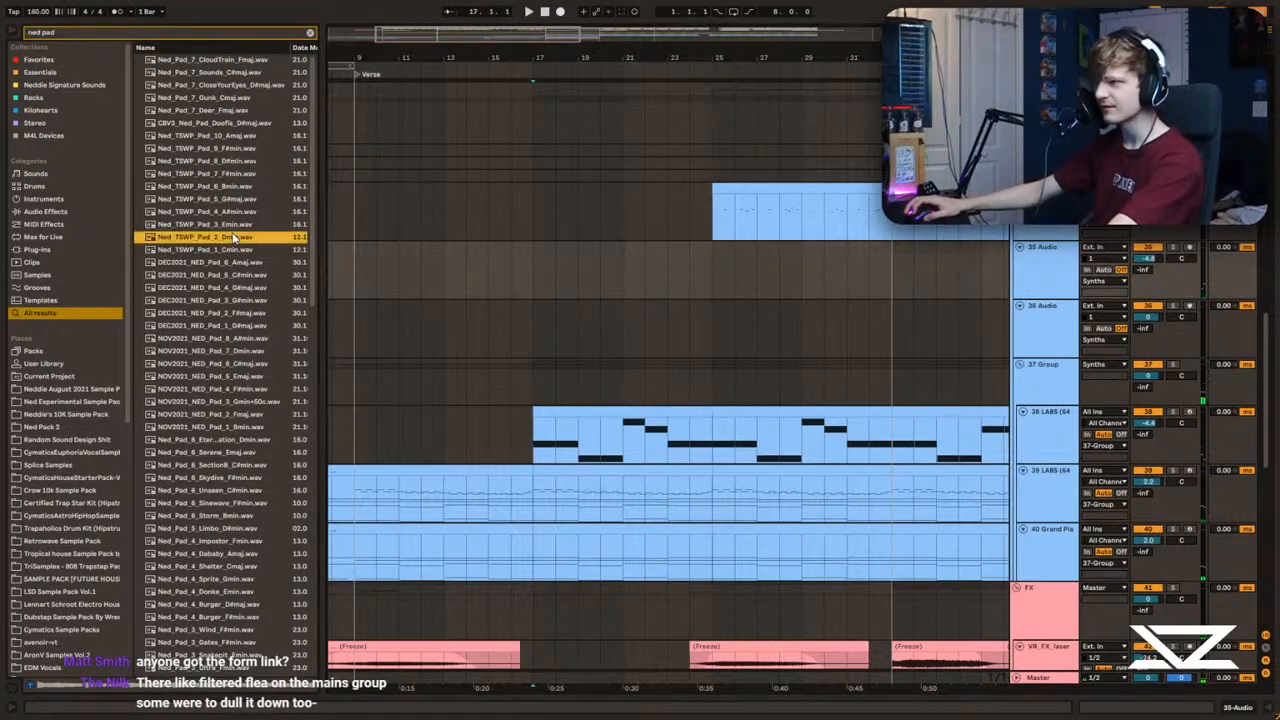
pyautogui.moveTo(197, 242); pyautogui.dragTo(533, 264)
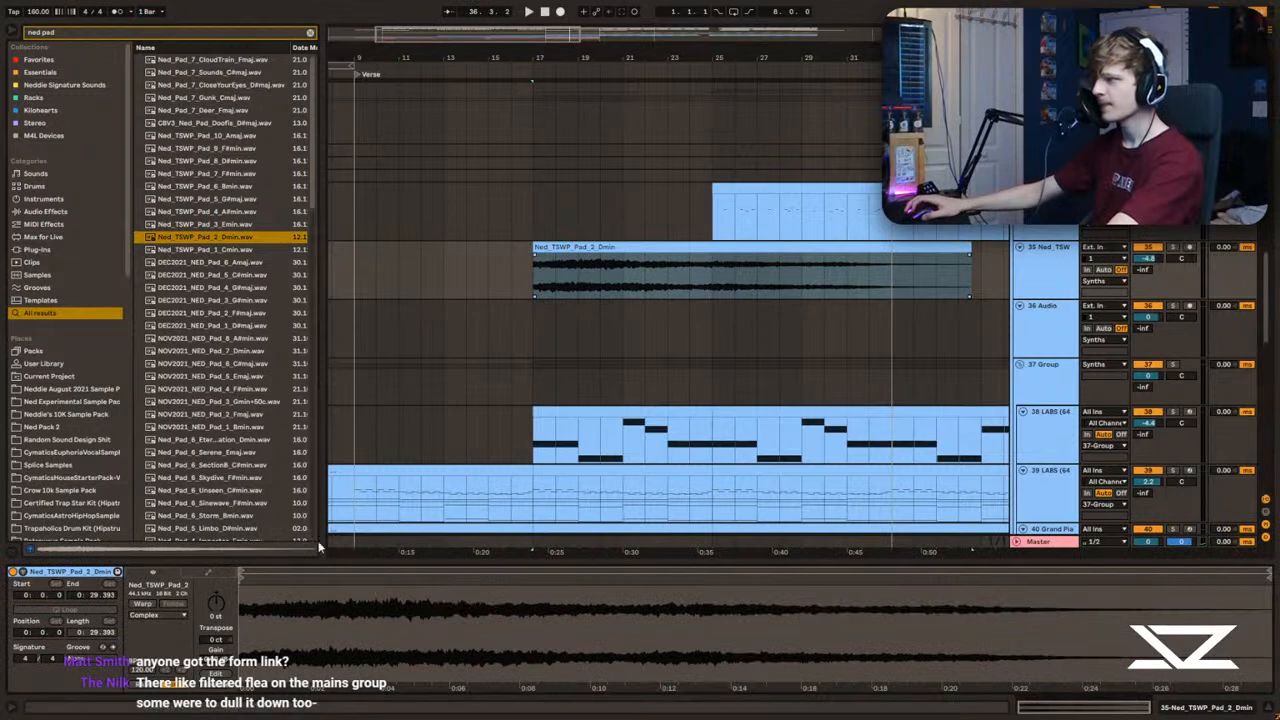
pyautogui.write('13')
pyautogui.press('Return')
pyautogui.press('space')
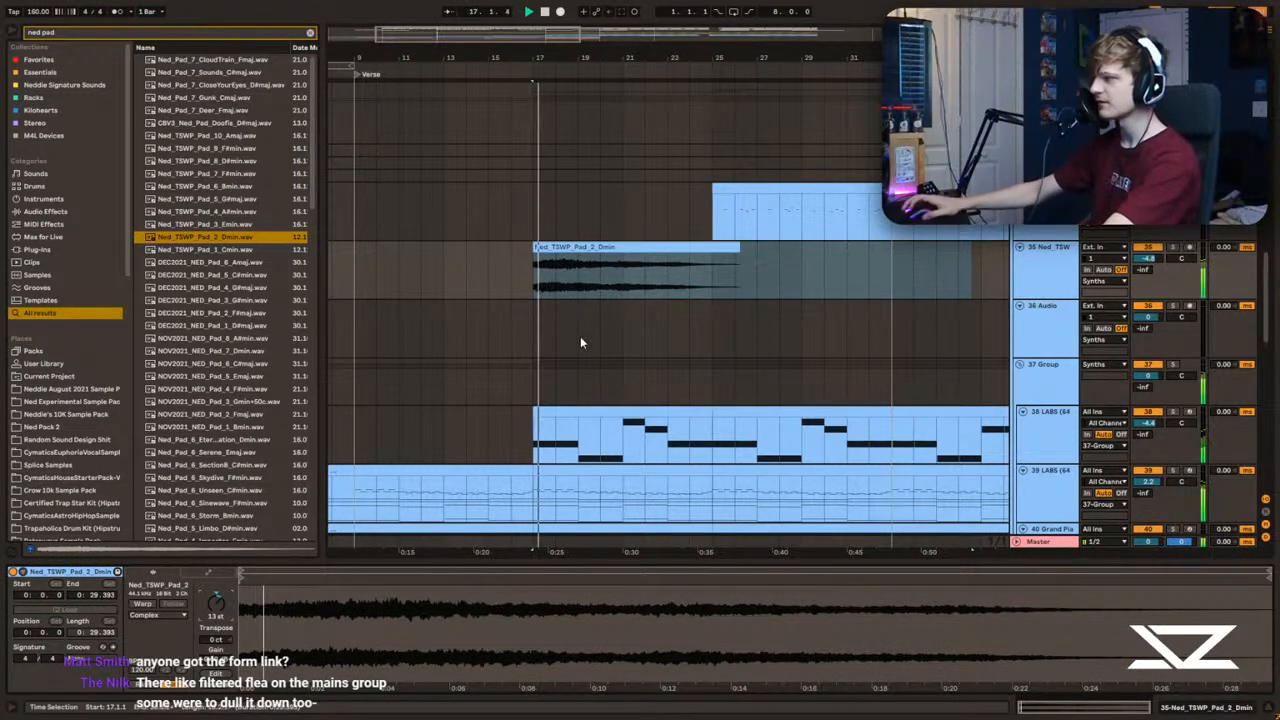
# Step: Try the Dmin pad clip at a transposition of 12 semitones and play it from bar 17
pyautogui.click(590, 248)
pyautogui.press('space')
pyautogui.click(215, 607)
pyautogui.write('14')
pyautogui.press('Return')
pyautogui.press('space')
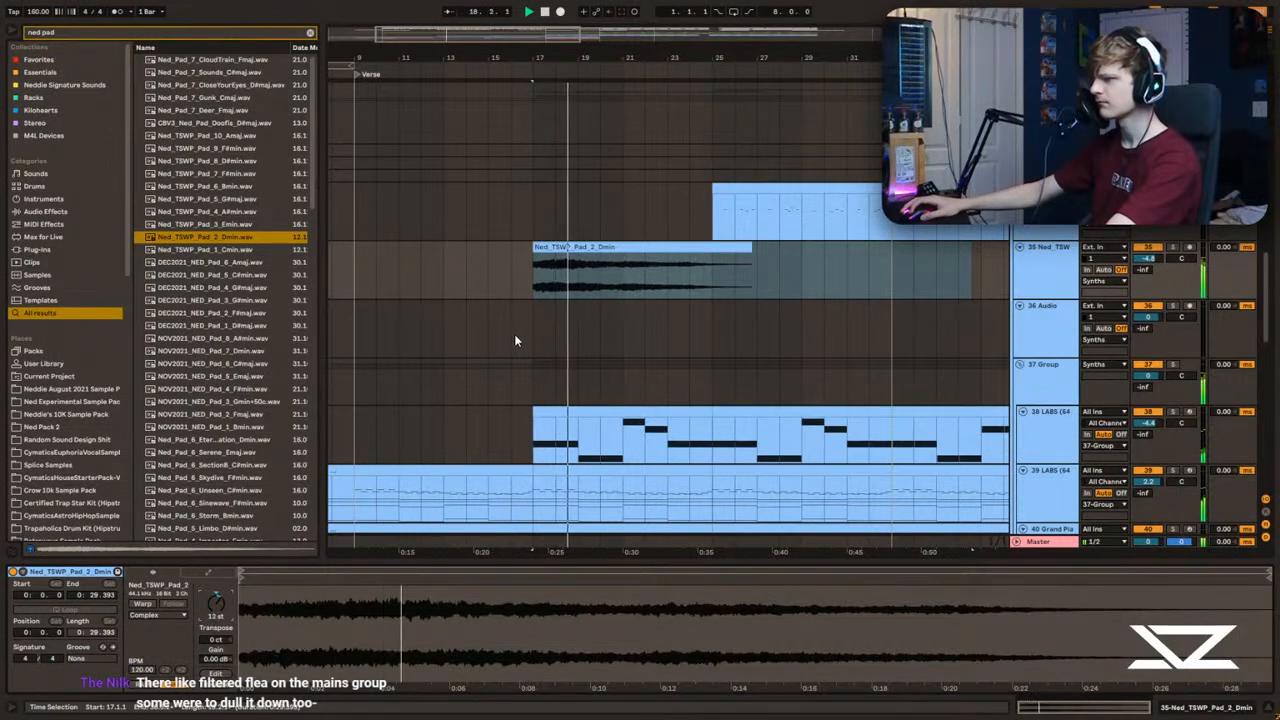
pyautogui.press('space')
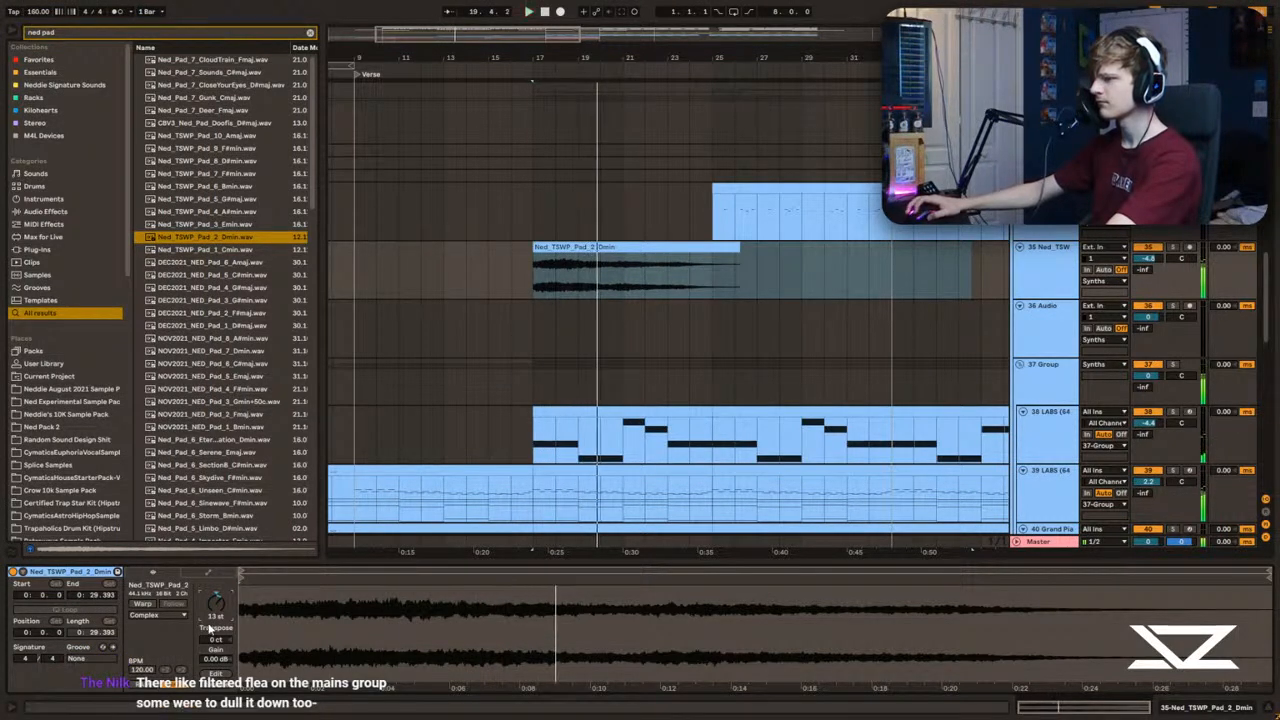
# Step: Try the Dmin pad clip transposed by 1 semitone, comparing it soloed and in the mix
pyautogui.doubleClick(215, 599)
pyautogui.press('Up')
pyautogui.press('space')
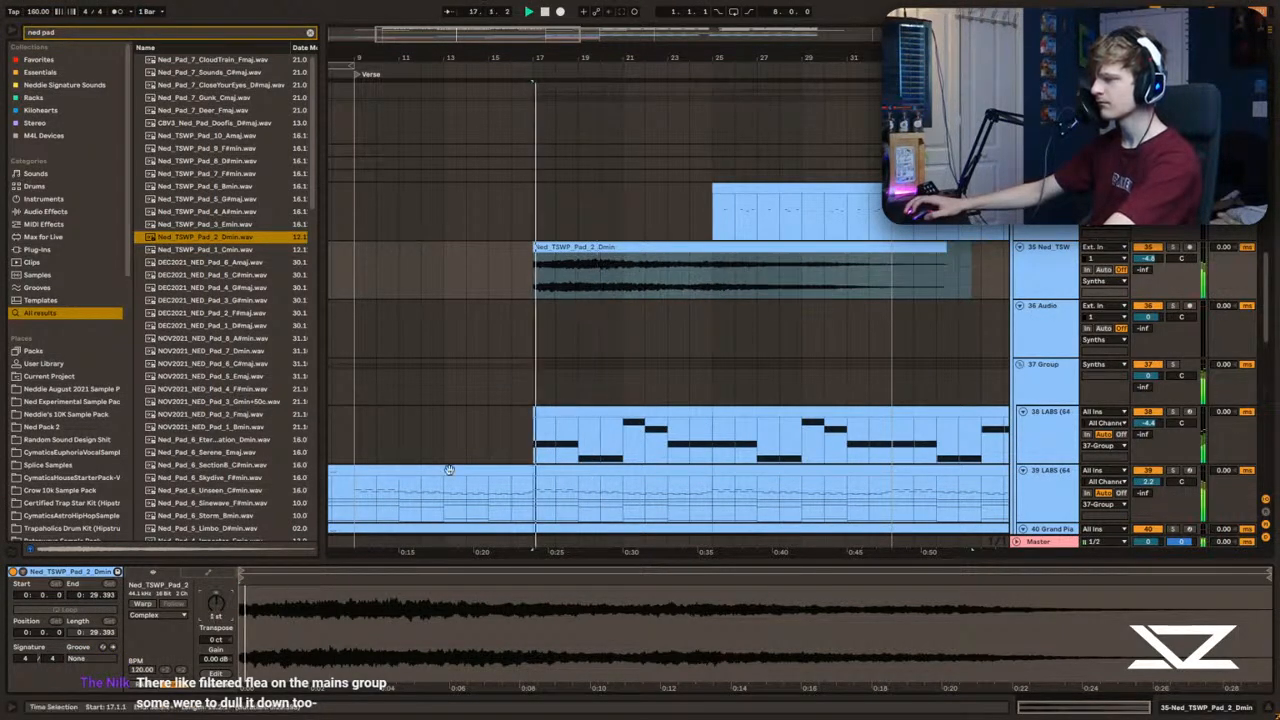
pyautogui.click(628, 280)
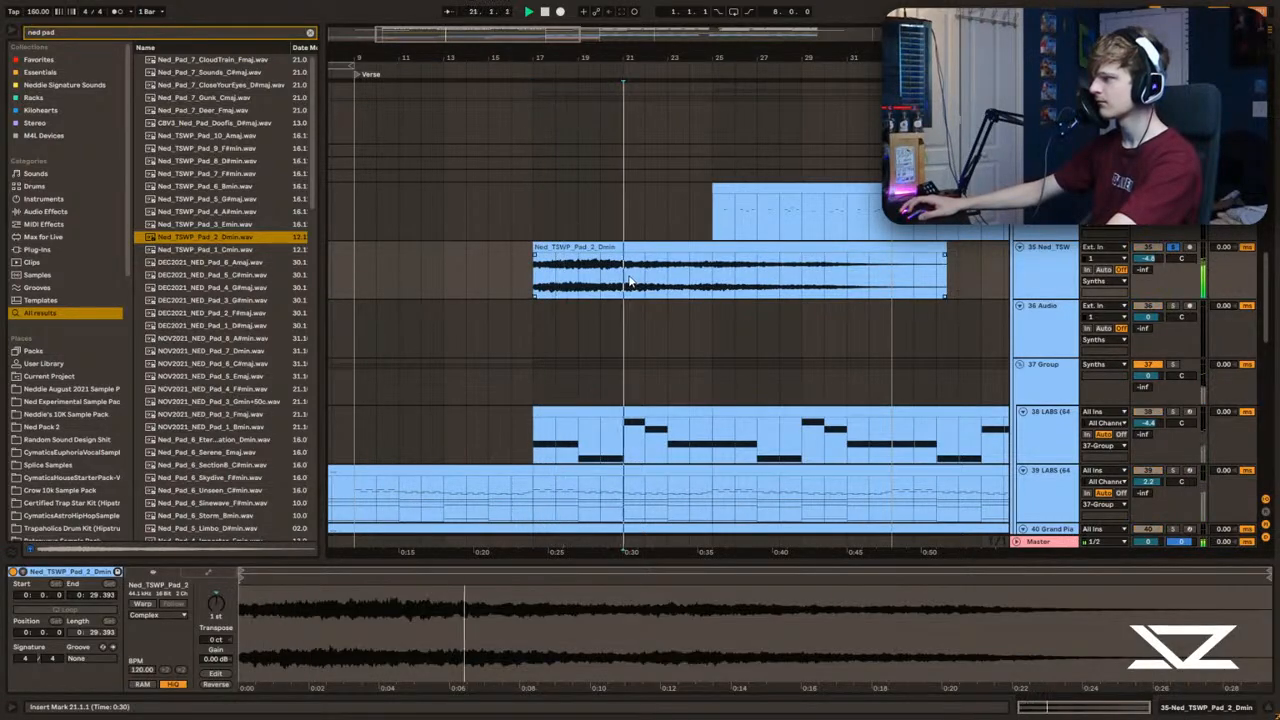
pyautogui.click(617, 246)
pyautogui.click(1173, 247)
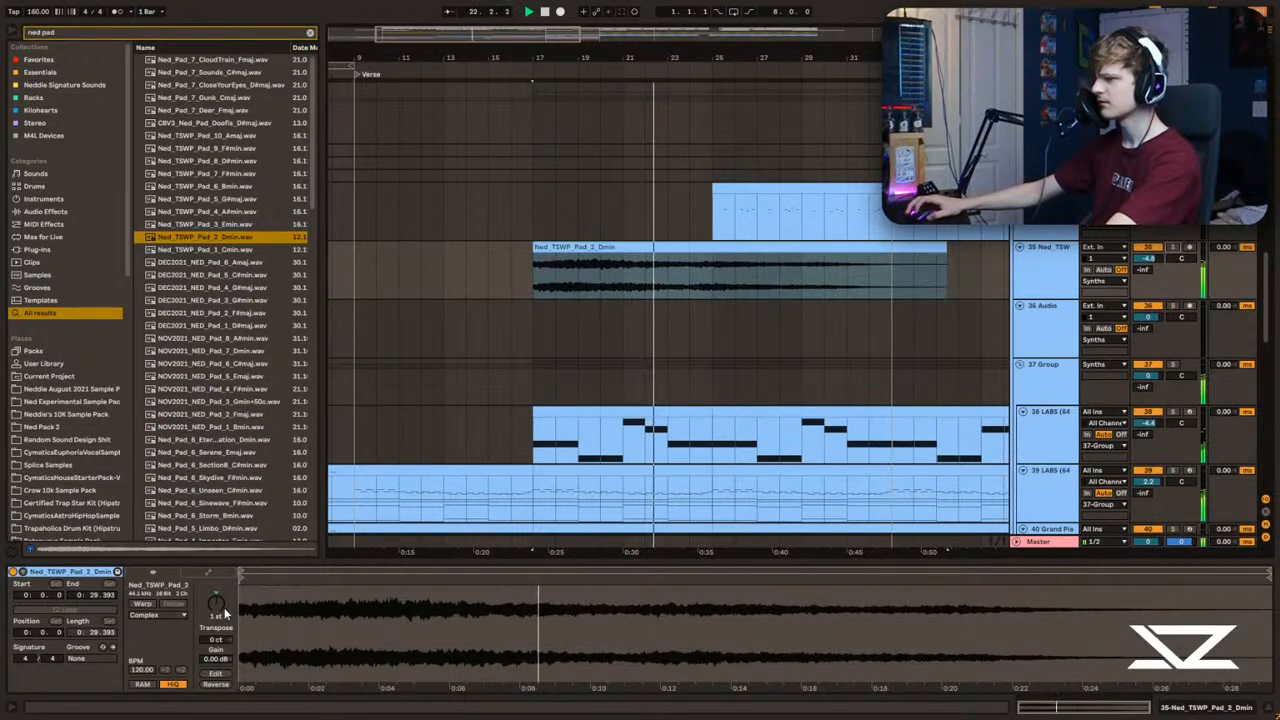
# Step: Try the Dmin pad clip at -3 semitones and replay it with the full mix
pyautogui.click(219, 607)
pyautogui.press('Down')
pyautogui.press('Down')
pyautogui.press('Down')
pyautogui.press('space')
pyautogui.press('space')
pyautogui.click(1171, 248)
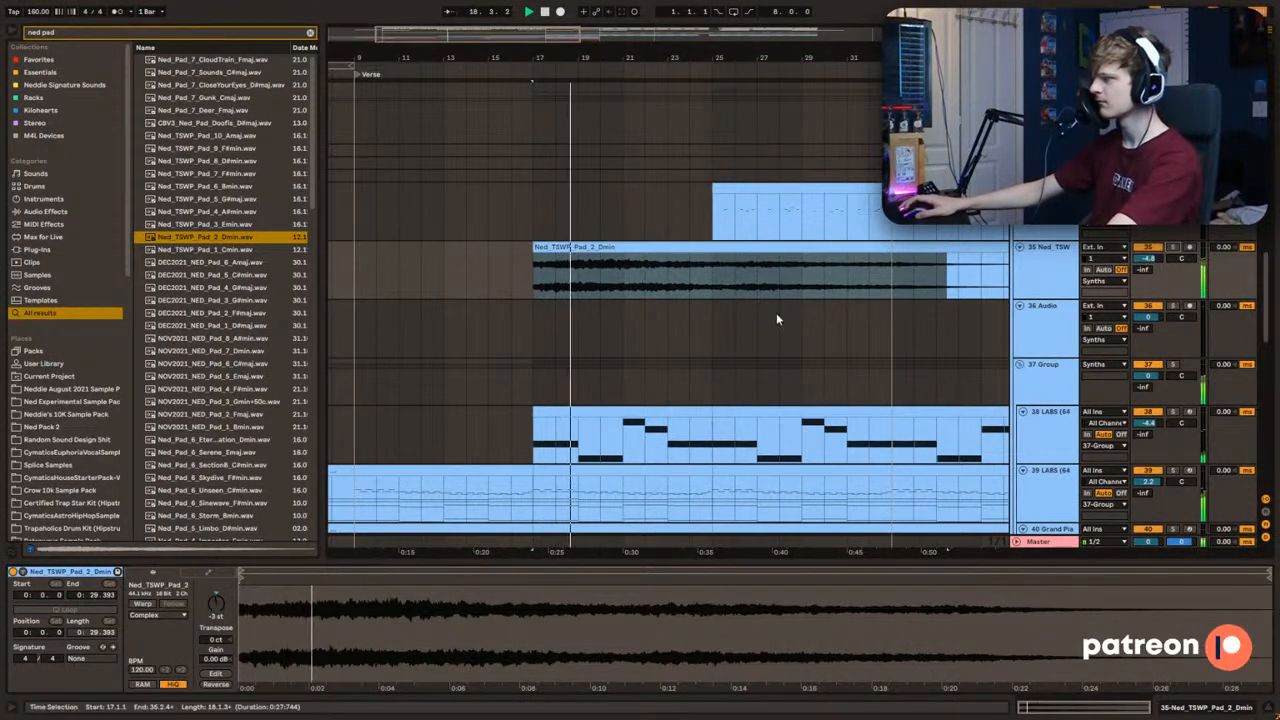
# Step: Transpose the Dmin pad clip by 9 semitones and reverse it
pyautogui.click(598, 247)
pyautogui.click(599, 246)
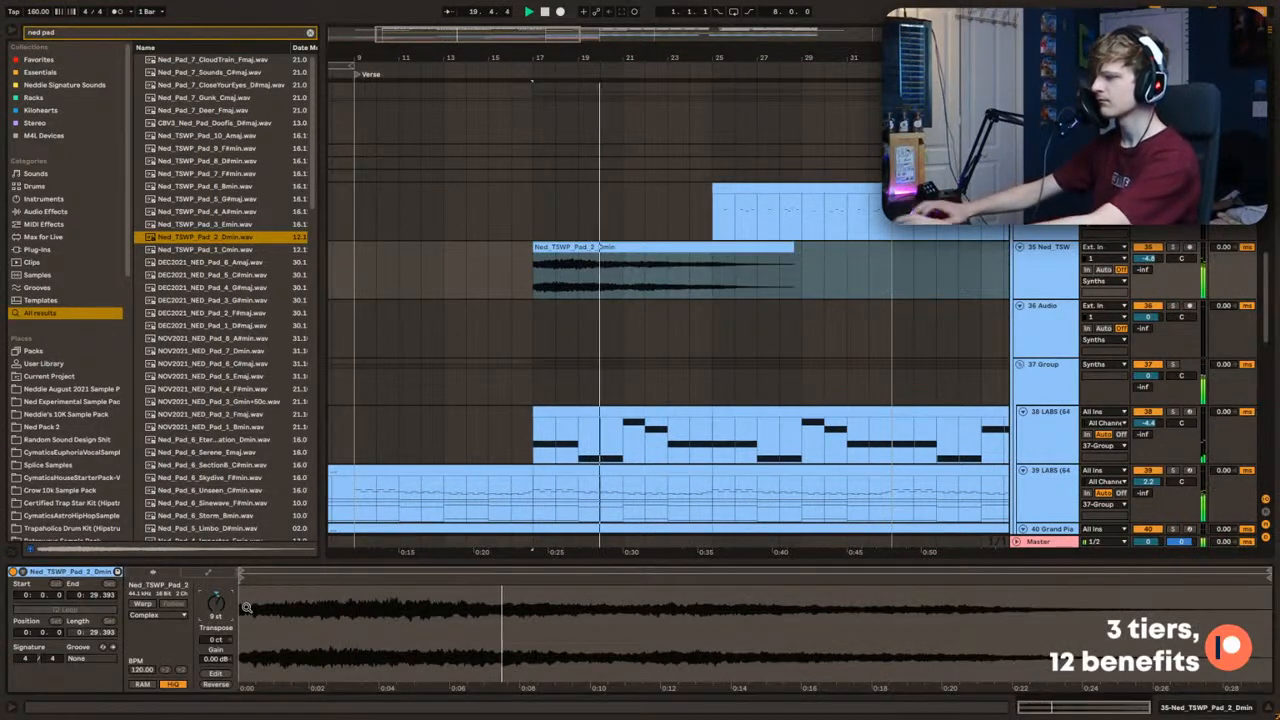
pyautogui.click(583, 280)
pyautogui.click(586, 247)
pyautogui.press('r')
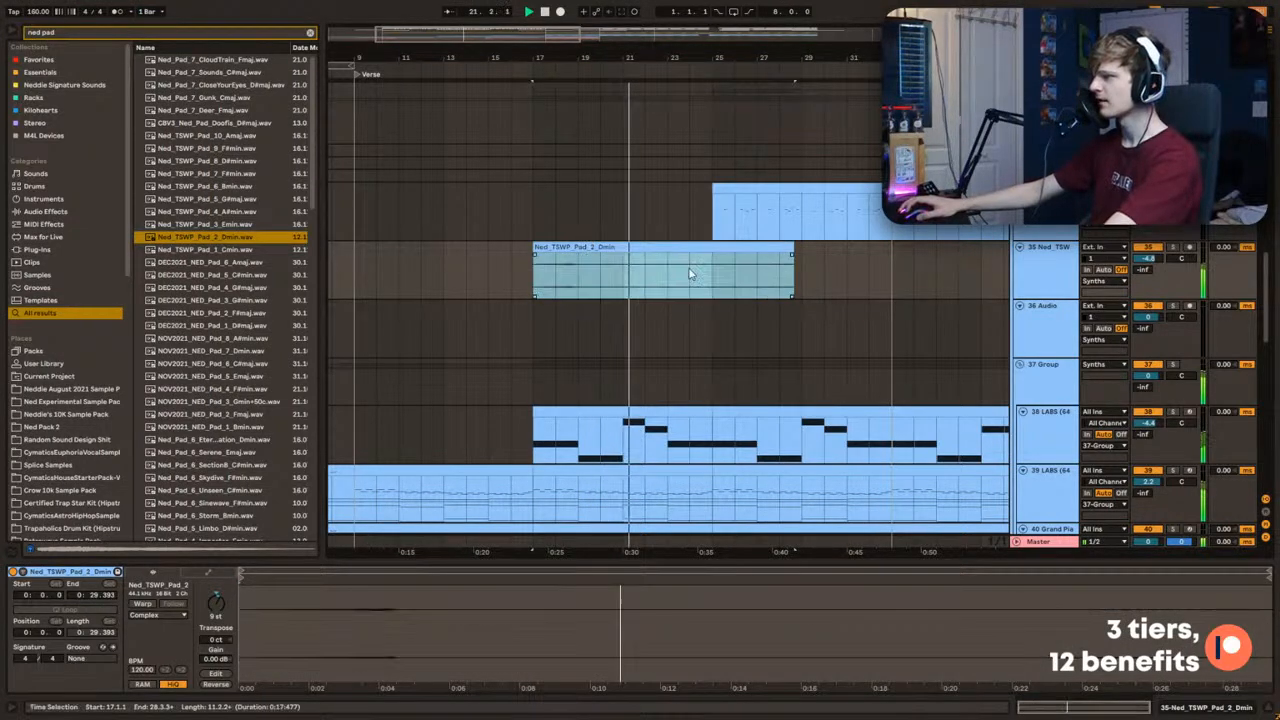
# Step: Trim the reversed Dmin pad clip to end at bar 25 and set its track volume to about -4.2 dB
pyautogui.press('space')
pyautogui.click(580, 270)
pyautogui.moveTo(794, 273); pyautogui.dragTo(713, 273)
pyautogui.press('Delete')
pyautogui.click(677, 246)
pyautogui.press('space')
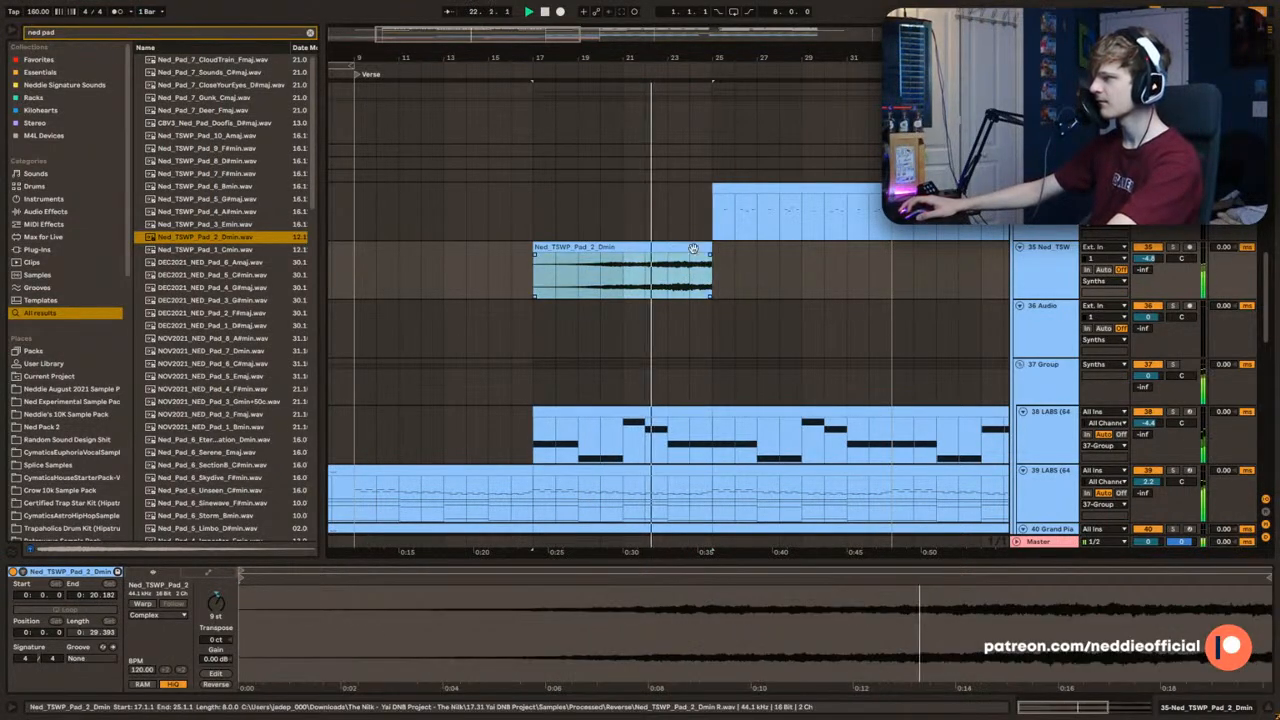
pyautogui.doubleClick(1152, 260)
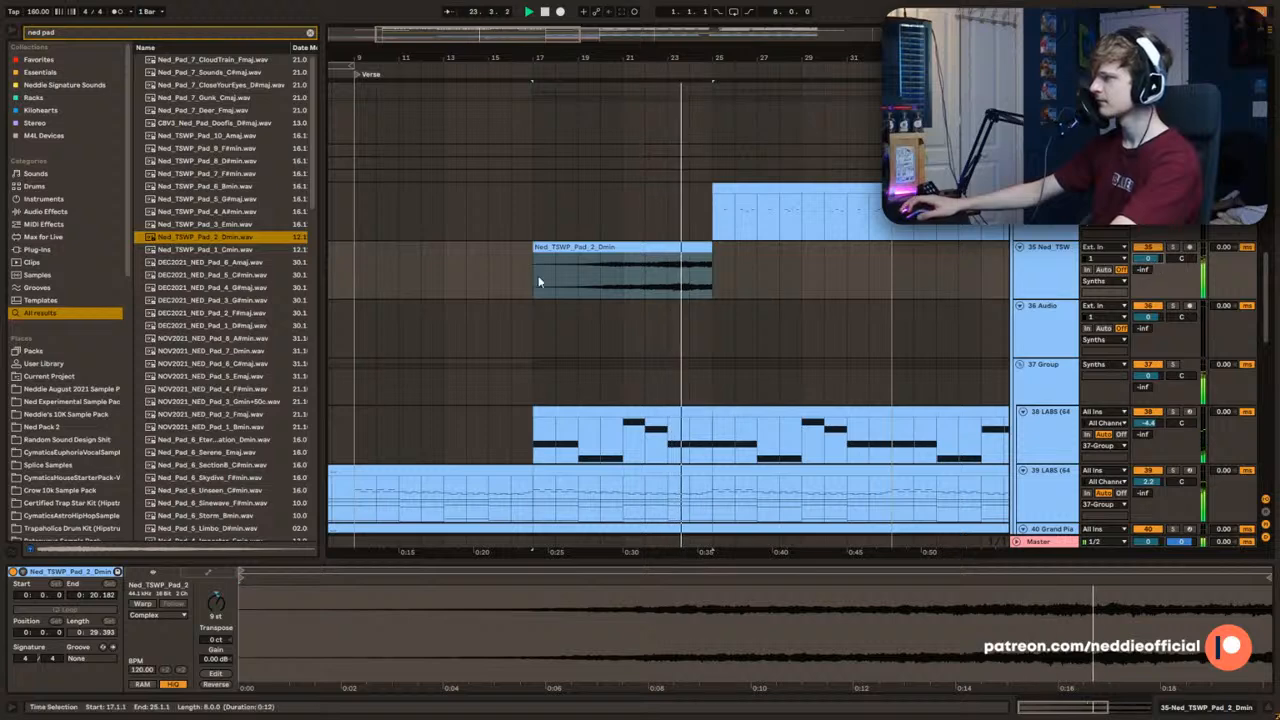
pyautogui.moveTo(1150, 259); pyautogui.dragTo(1150, 276)
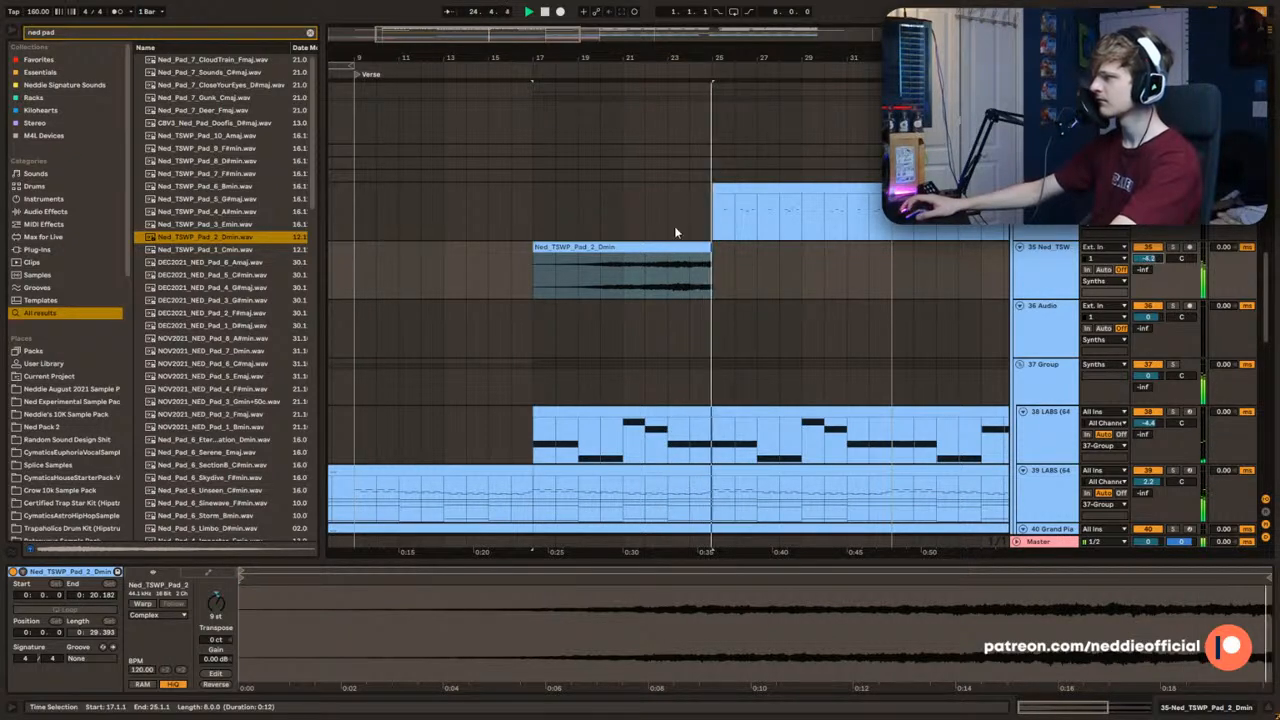
# Step: Move the 34 Vital track's eight-bar clip from bar 25 to start at bar 17, above the pad clip
pyautogui.click(717, 189)
pyautogui.scroll(-2, 644, 281)
pyautogui.scroll(1, 644, 281)
pyautogui.press('space')
pyautogui.click(542, 289)
pyautogui.moveTo(733, 256); pyautogui.dragTo(610, 264)
pyautogui.click(430, 291)
# Step: Play the transition from the intro into the verse at bar 9 to judge the energy change
pyautogui.press('space')
pyautogui.scroll(-3, 485, 300)
pyautogui.scroll(2, 500, 290)
pyautogui.press('space')
pyautogui.click(549, 239)
pyautogui.click(435, 234)
pyautogui.scroll(-2, 440, 220)
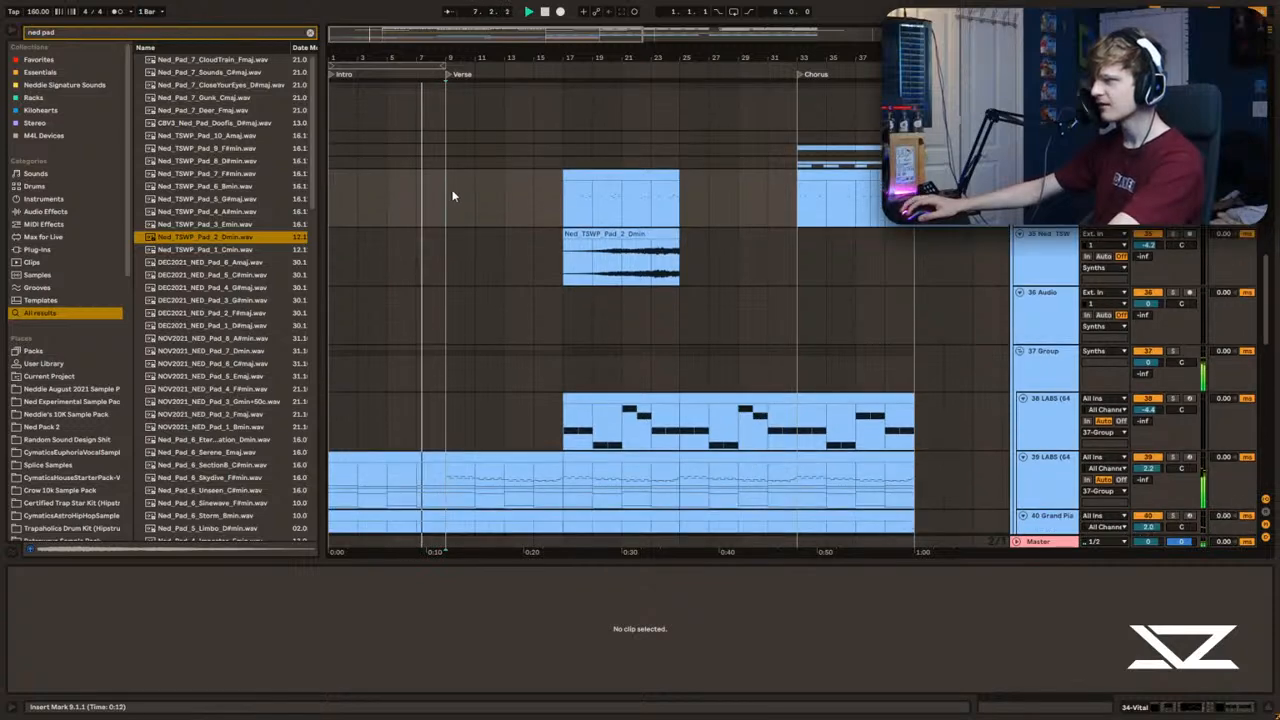
pyautogui.click(454, 189)
pyautogui.press('space')
pyautogui.scroll(-2, 490, 210)
pyautogui.scroll(2, 540, 250)
pyautogui.press('space')
pyautogui.scroll(1, 510, 305)
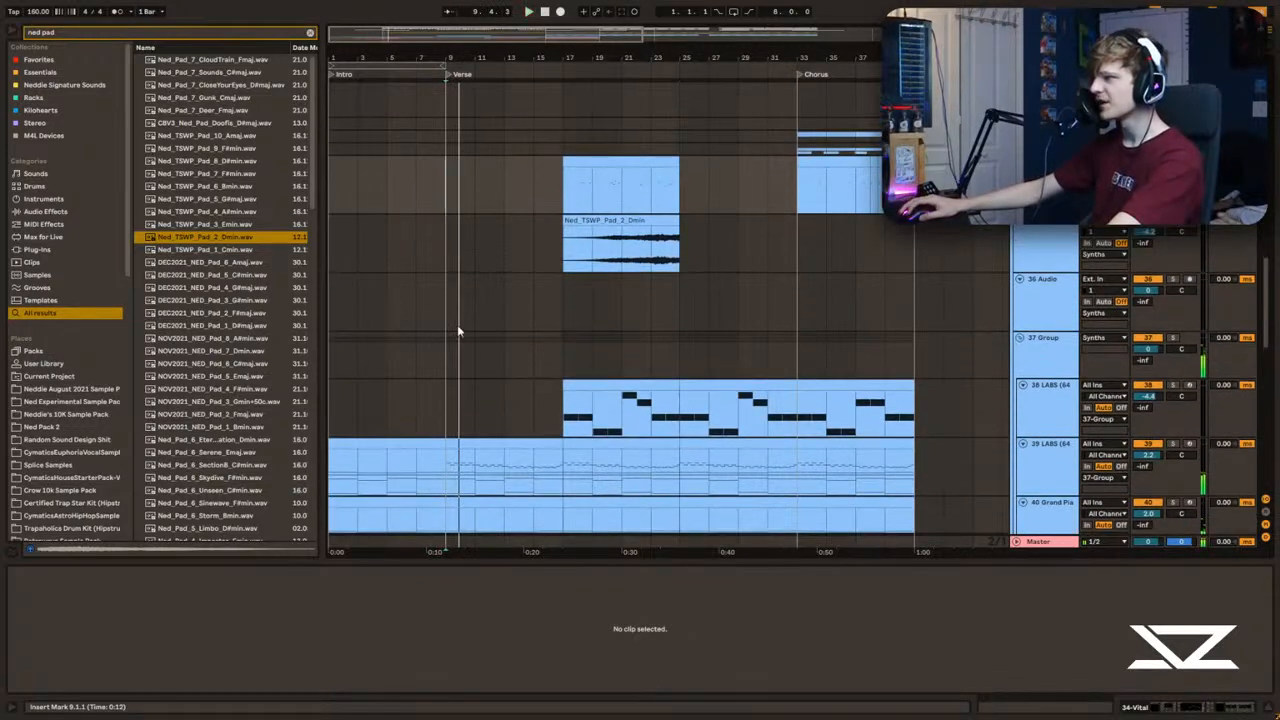
# Step: Highlight bars 9 to 25 on the 36 Audio track to examine the span of the verse
pyautogui.moveTo(443, 294); pyautogui.dragTo(669, 307)
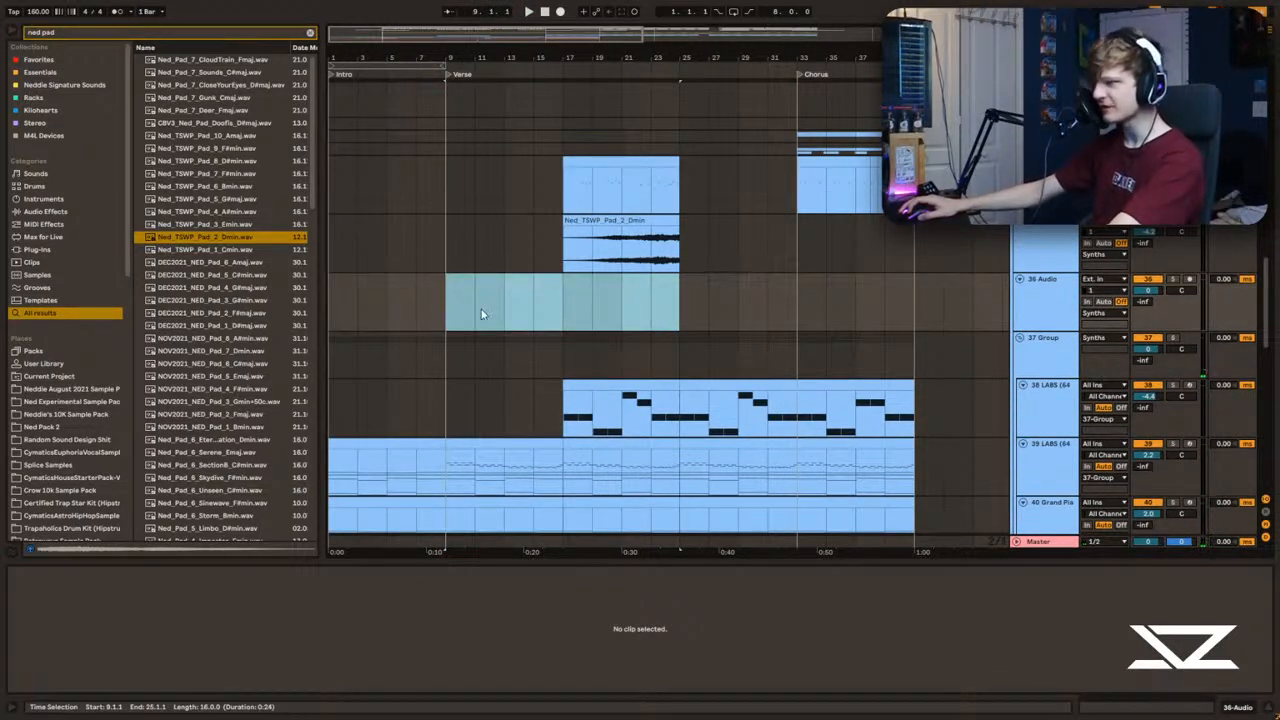
pyautogui.click(452, 297)
pyautogui.scroll(1, 522, 343)
pyautogui.click(688, 355)
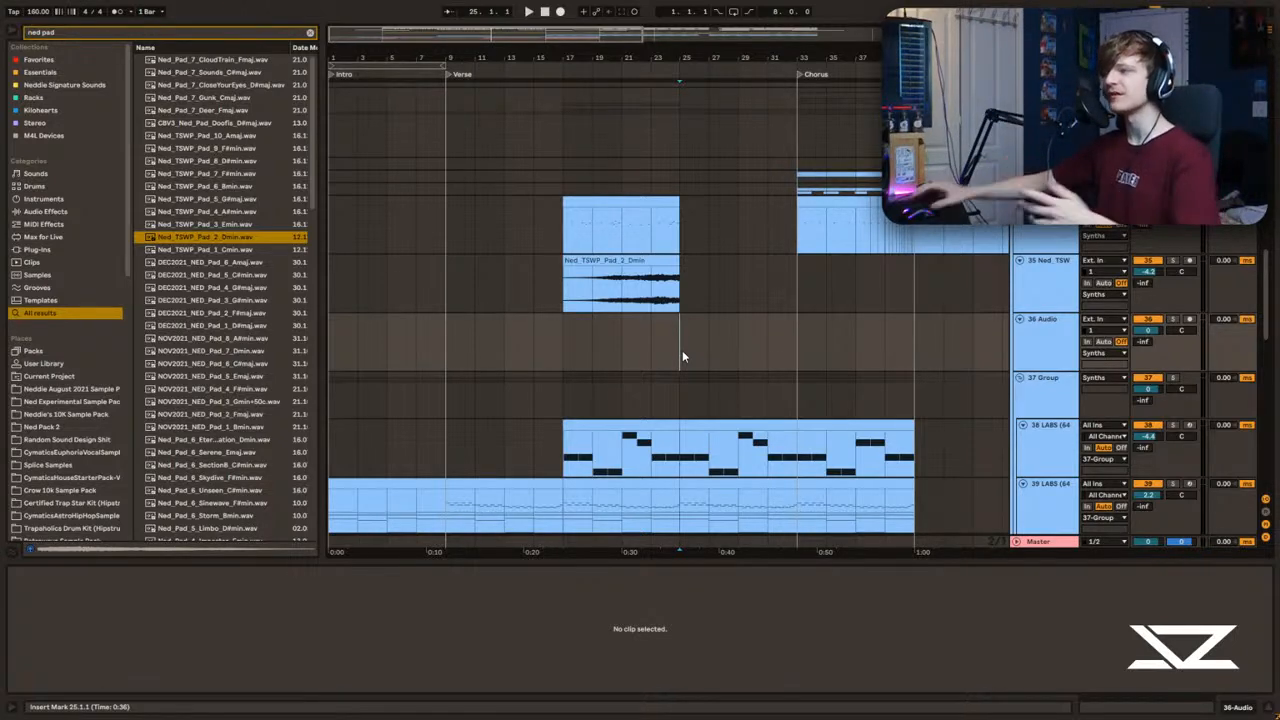
# Step: Select bars 25 to 33 across all tracks and play from bar 33 to compare the end of the verse with the chorus entry
pyautogui.scroll(5, 690, 360)
pyautogui.scroll(2, 560, 341)
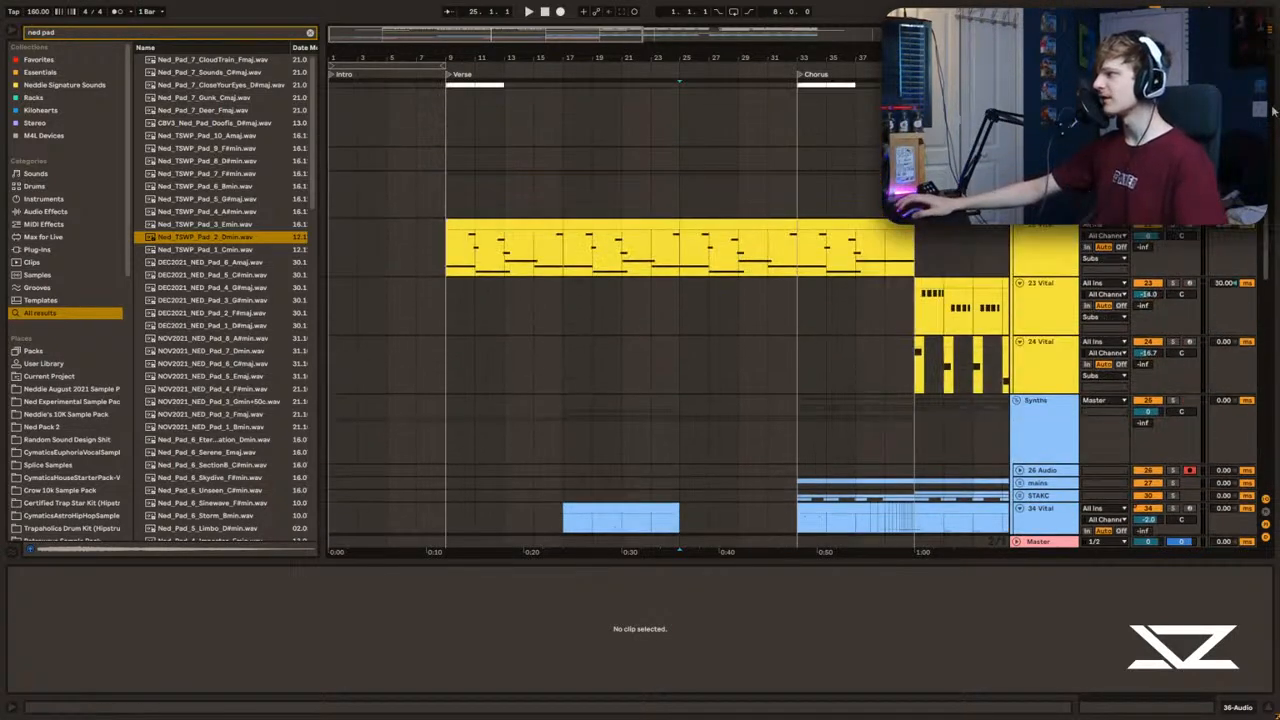
pyautogui.scroll(10, 679, 124)
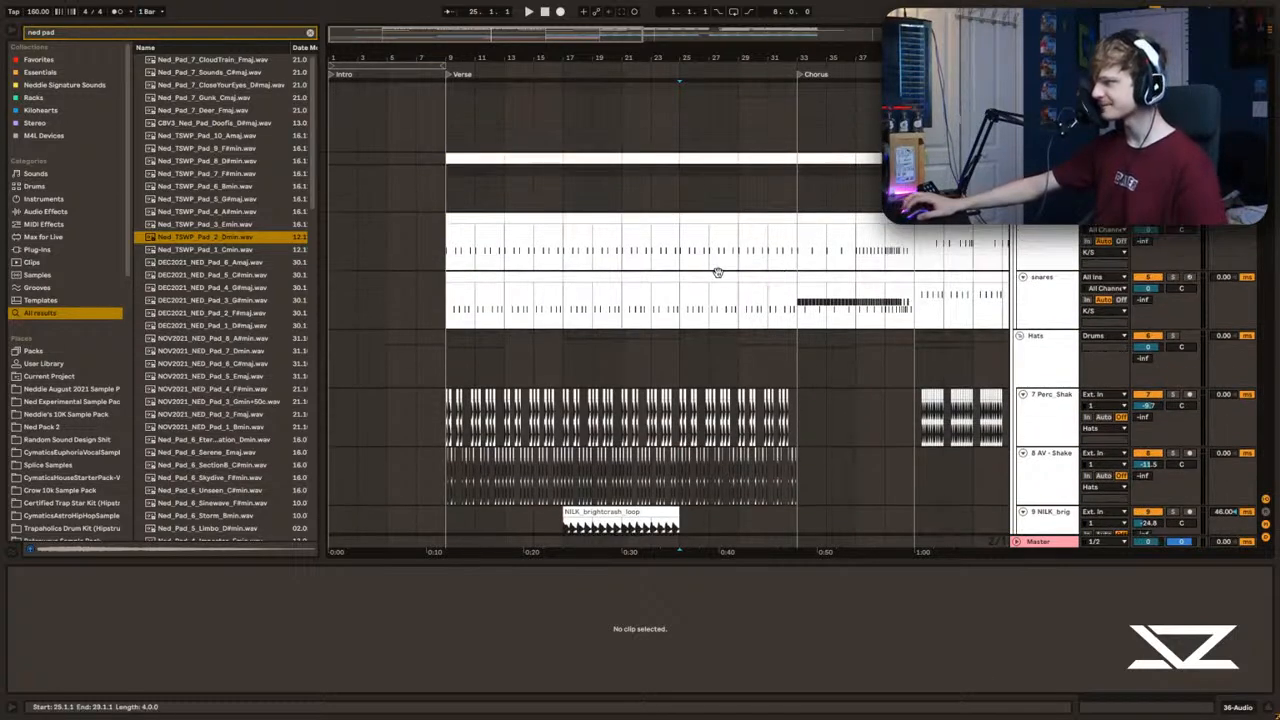
pyautogui.moveTo(679, 124); pyautogui.dragTo(795, 633)
pyautogui.hscroll(5, 544, 44)
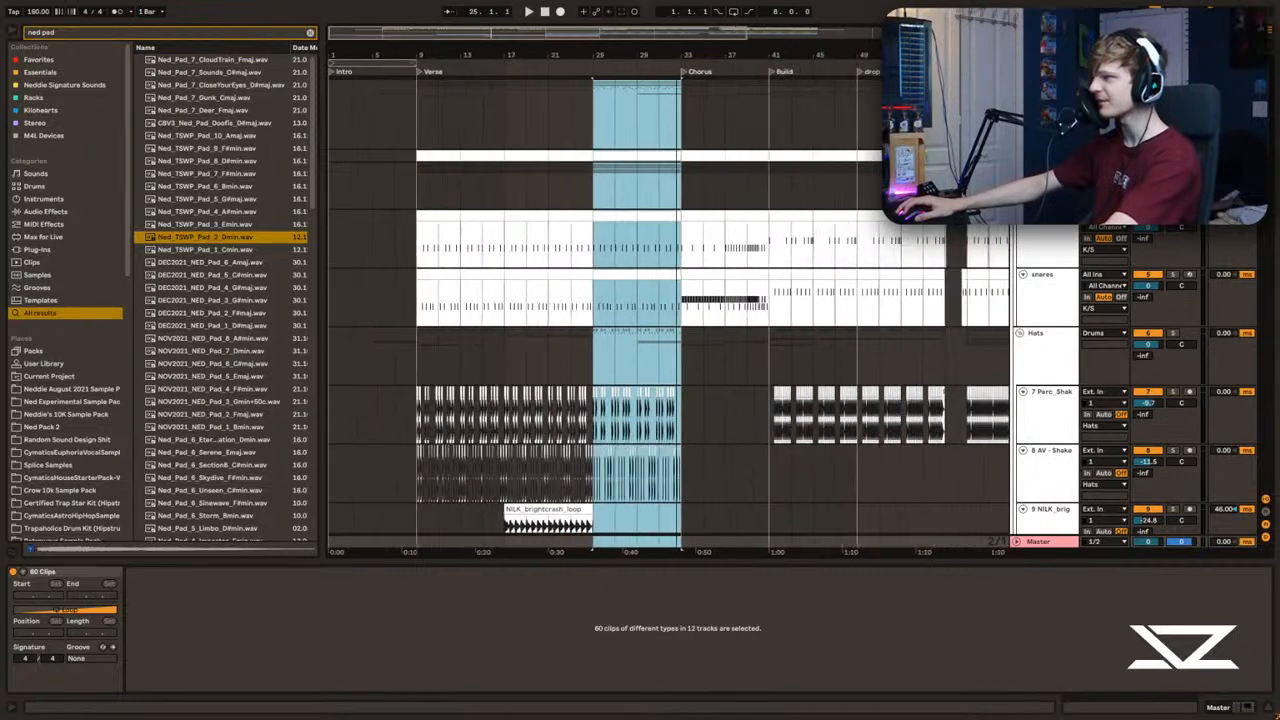
pyautogui.moveTo(560, 48); pyautogui.dragTo(566, 58)
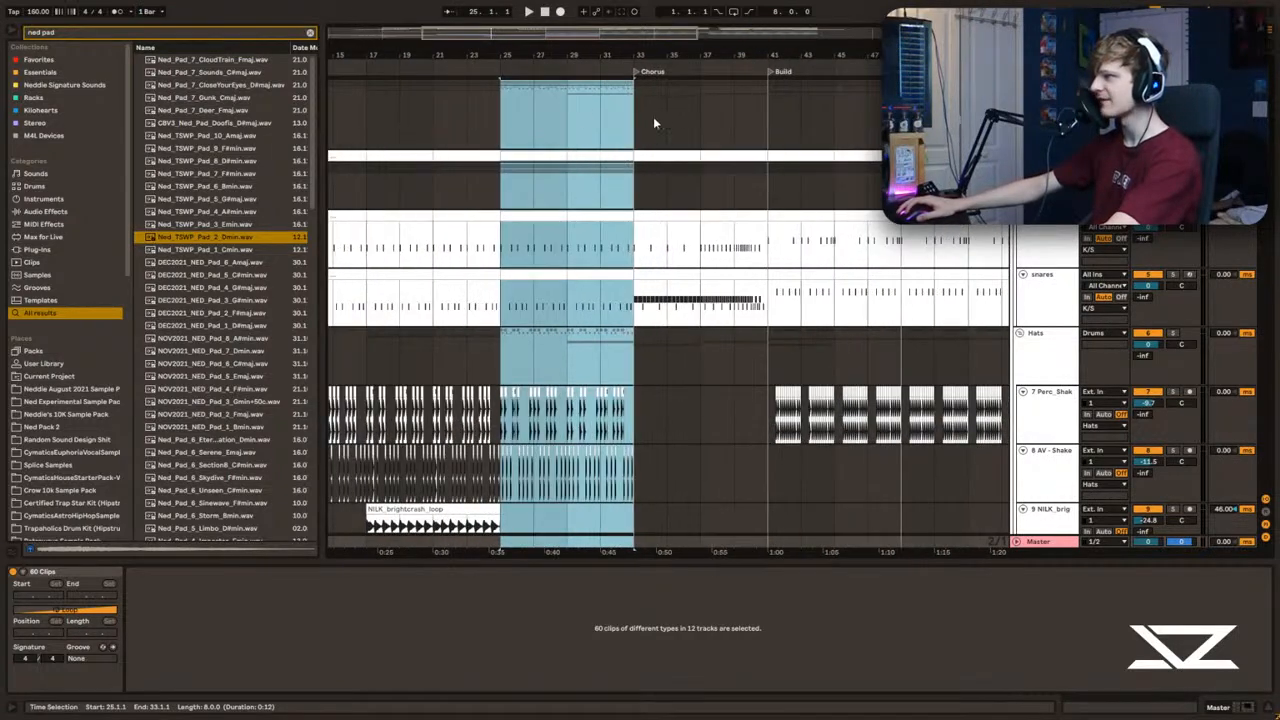
pyautogui.click(638, 121)
pyautogui.press('space')
pyautogui.press('space')
pyautogui.moveTo(462, 54); pyautogui.dragTo(612, 42)
pyautogui.press('space')
# Step: Delete all clips in bars 25 to 33 and move everything from bar 33 onward back to bar 25
pyautogui.moveTo(641, 124); pyautogui.dragTo(755, 712)
pyautogui.press('Delete')
pyautogui.moveTo(588, 44); pyautogui.dragTo(580, 20)
pyautogui.moveTo(500, 109); pyautogui.dragTo(1072, 640)
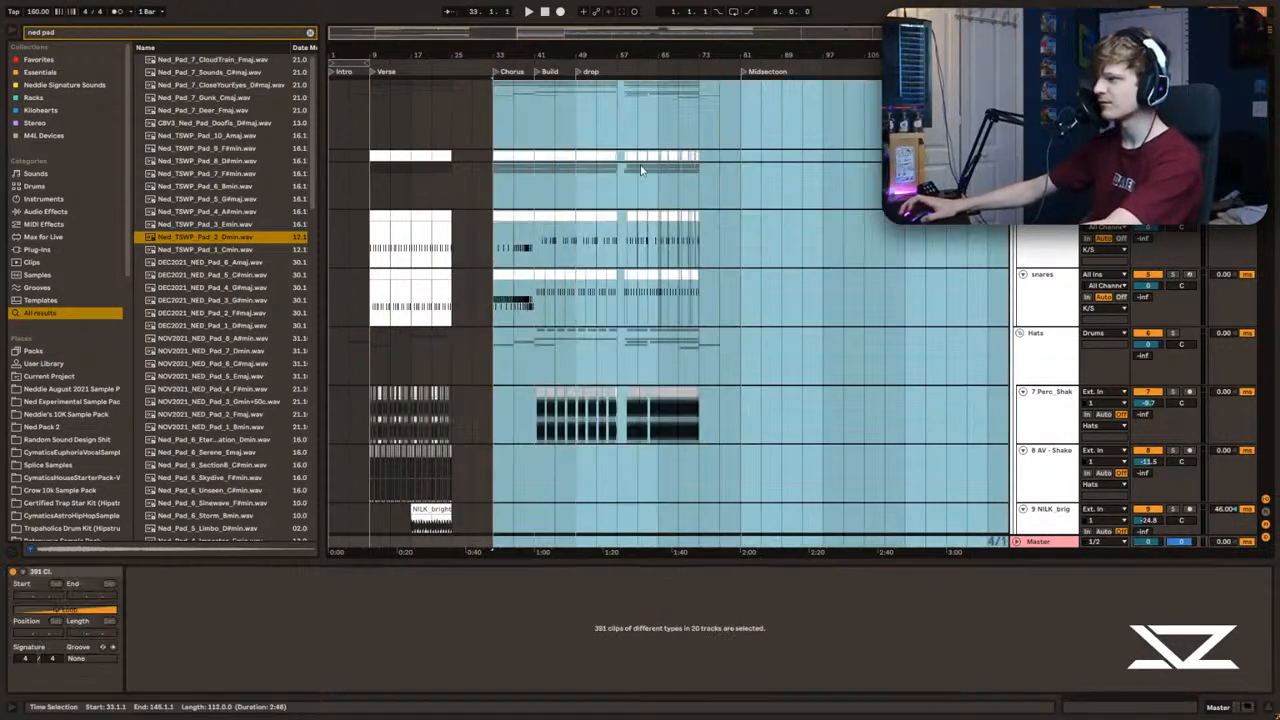
pyautogui.moveTo(469, 214); pyautogui.dragTo(464, 215)
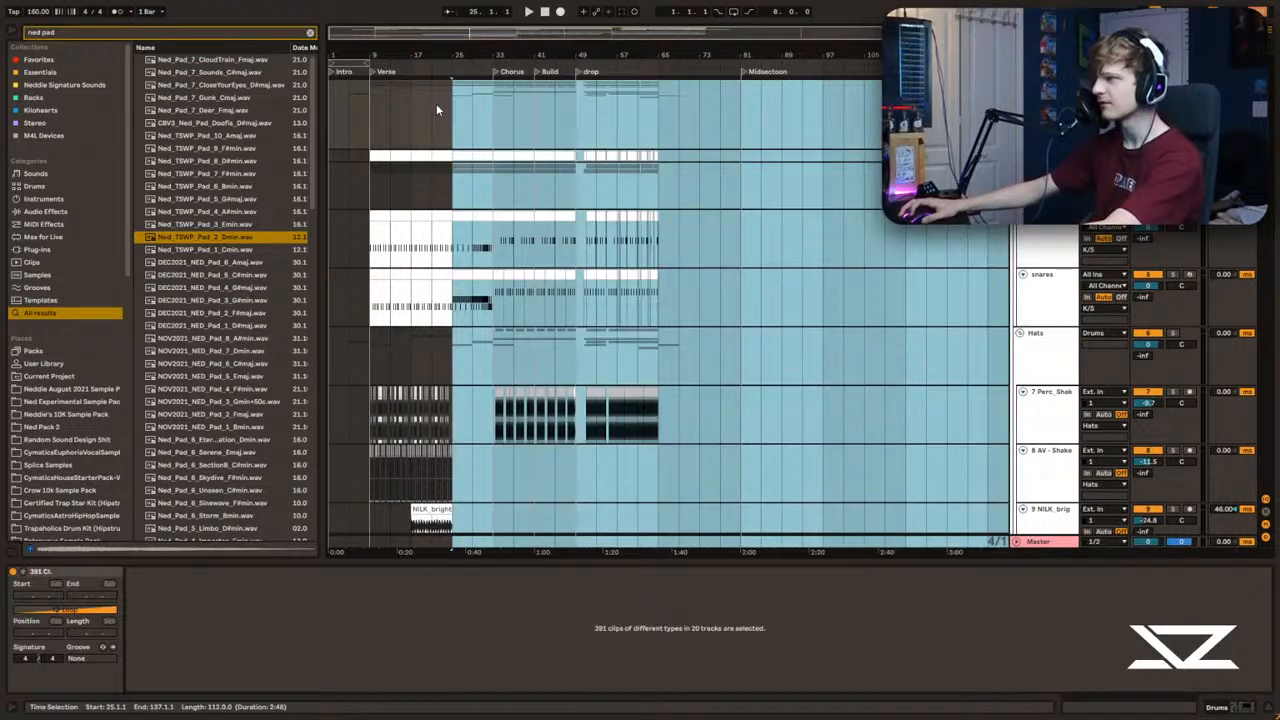
# Step: Play the shortened verse from bar 21 and look over its drum and hat tracks
pyautogui.click(437, 110)
pyautogui.moveTo(455, 54); pyautogui.dragTo(478, 130)
pyautogui.press('space')
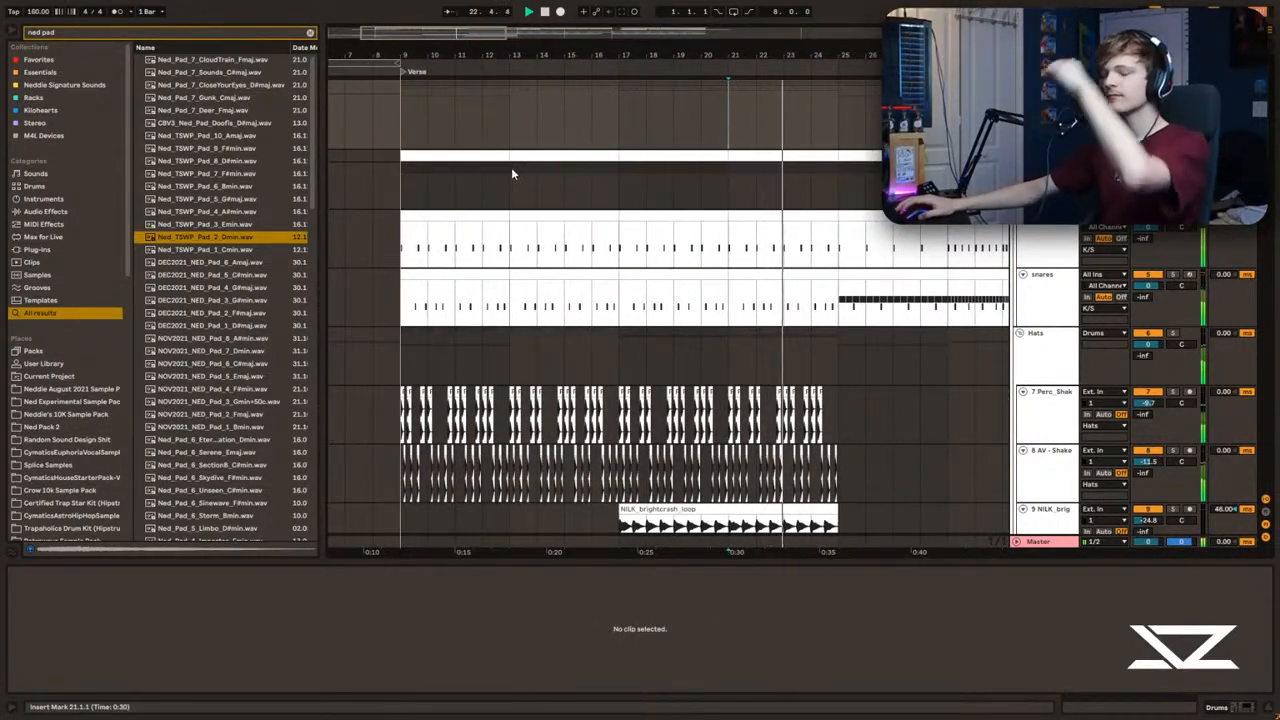
pyautogui.scroll(-2, 515, 190)
pyautogui.scroll(-1, 513, 203)
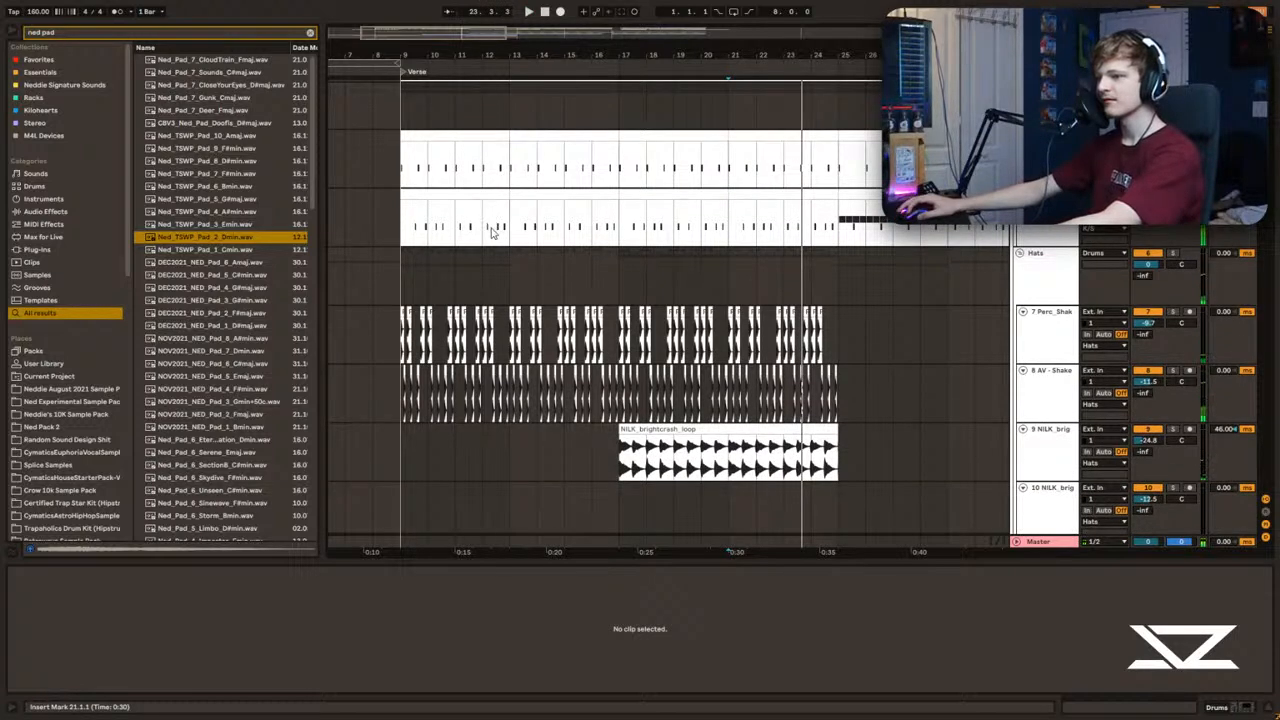
pyautogui.scroll(-3, 493, 228)
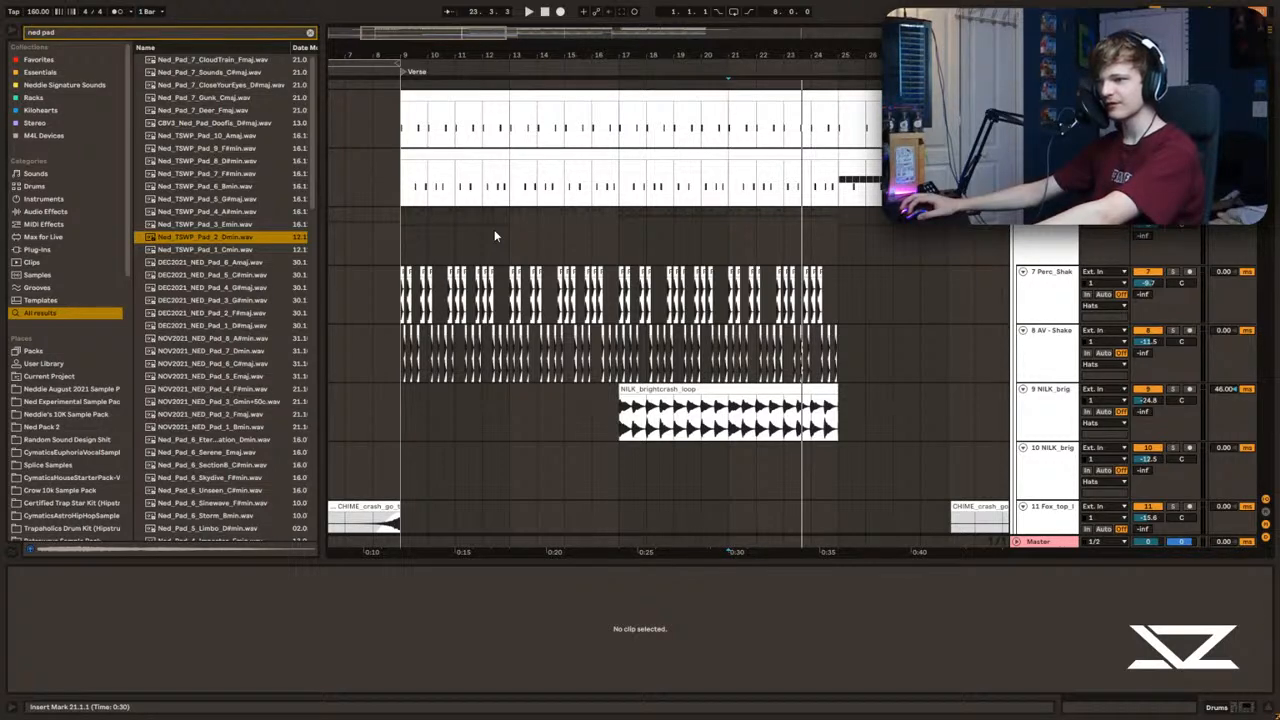
pyautogui.scroll(8, 490, 233)
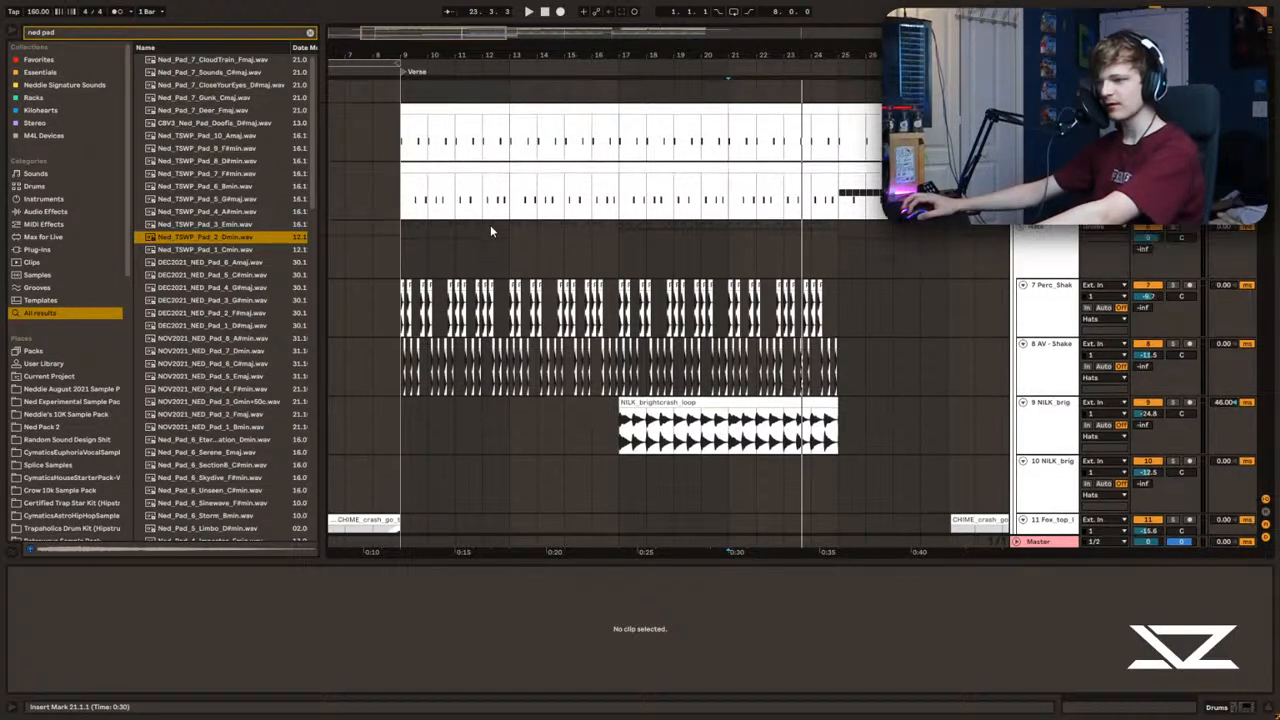
# Step: Play the build from bar 25 and the section that starts at bar 33
pyautogui.moveTo(742, 56); pyautogui.dragTo(486, 42)
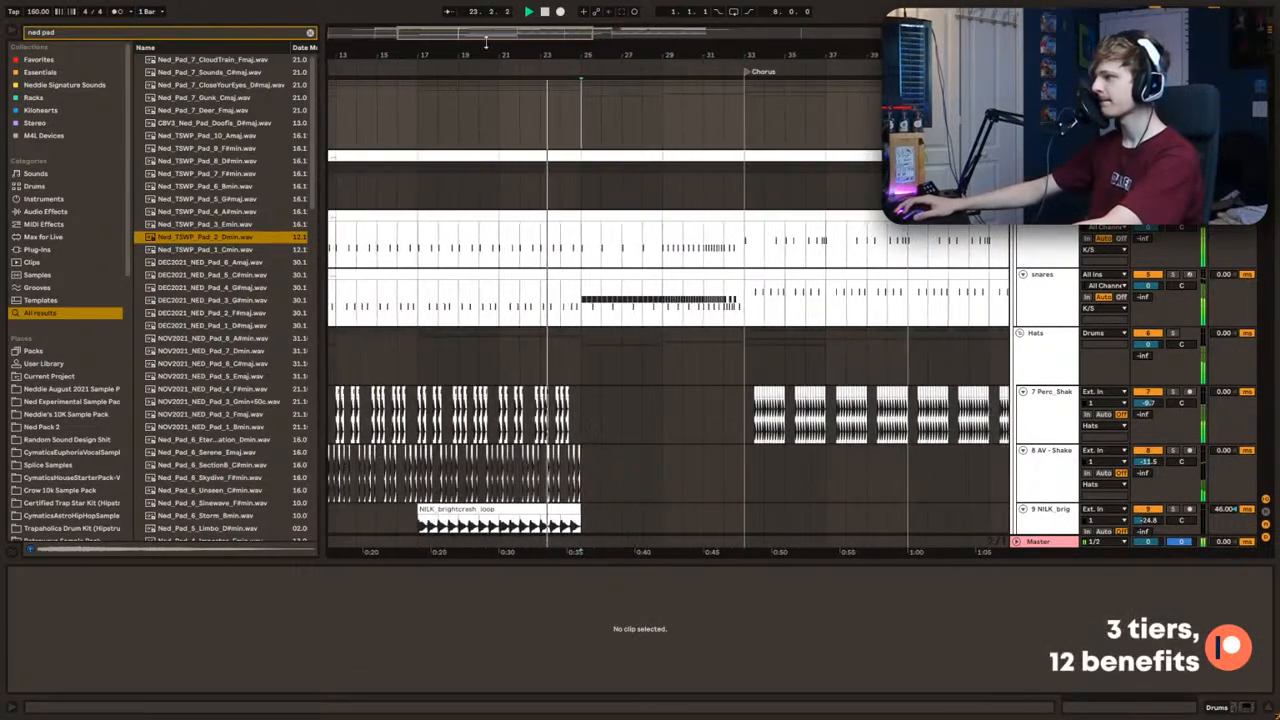
pyautogui.click(672, 129)
pyautogui.moveTo(485, 31)
pyautogui.mouseDown()
pyautogui.moveTo(486, 45)
pyautogui.moveTo(487, 22)
pyautogui.moveTo(526, 36)
pyautogui.mouseUp()
pyautogui.click(480, 114)
pyautogui.click(708, 108)
pyautogui.press('space')
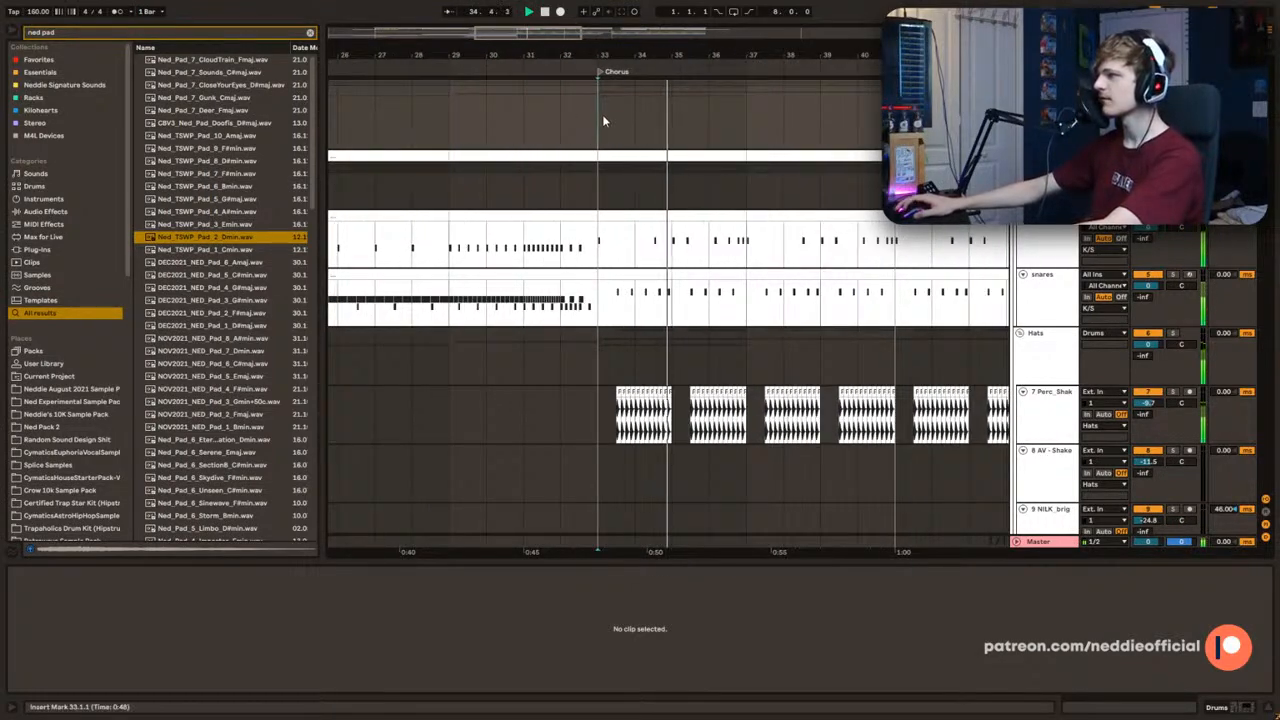
pyautogui.press('space')
# Step: Solo the 23 Vital bass track, play it from bar 33 and display its device chain
pyautogui.scroll(-1, 617, 190)
pyautogui.click(613, 212)
pyautogui.scroll(1, 624, 262)
pyautogui.moveTo(1264, 166); pyautogui.dragTo(1239, 249)
pyautogui.press('space')
pyautogui.click(617, 254)
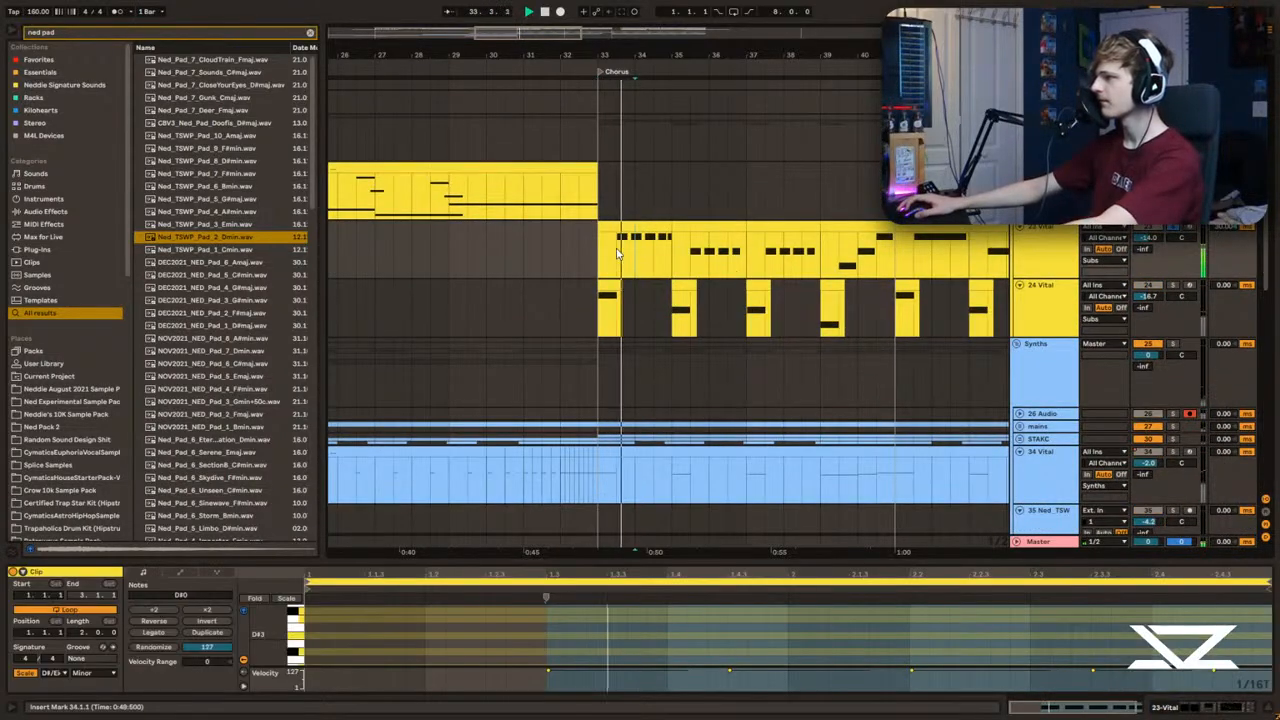
pyautogui.click(1021, 253)
pyautogui.scroll(1, 638, 338)
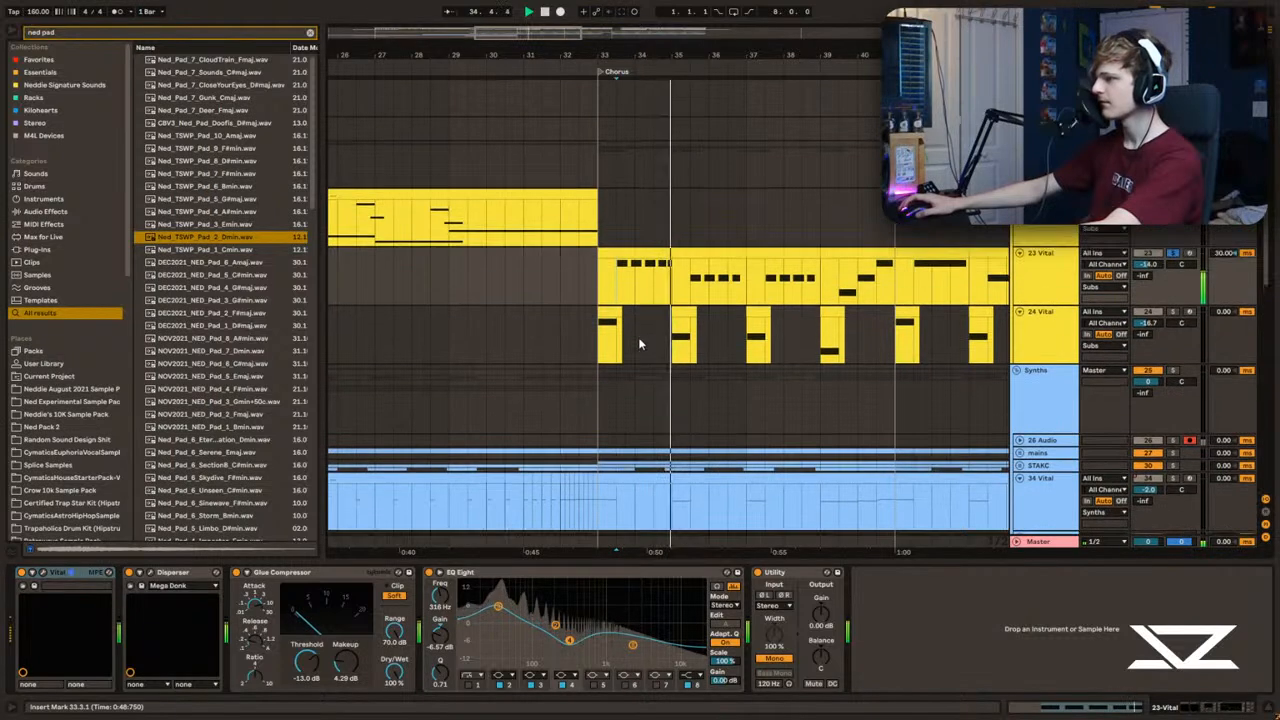
# Step: Open Vital on track 23, set oscillator 1's wavetable to Basic Shapes and play the result
pyautogui.click(47, 573)
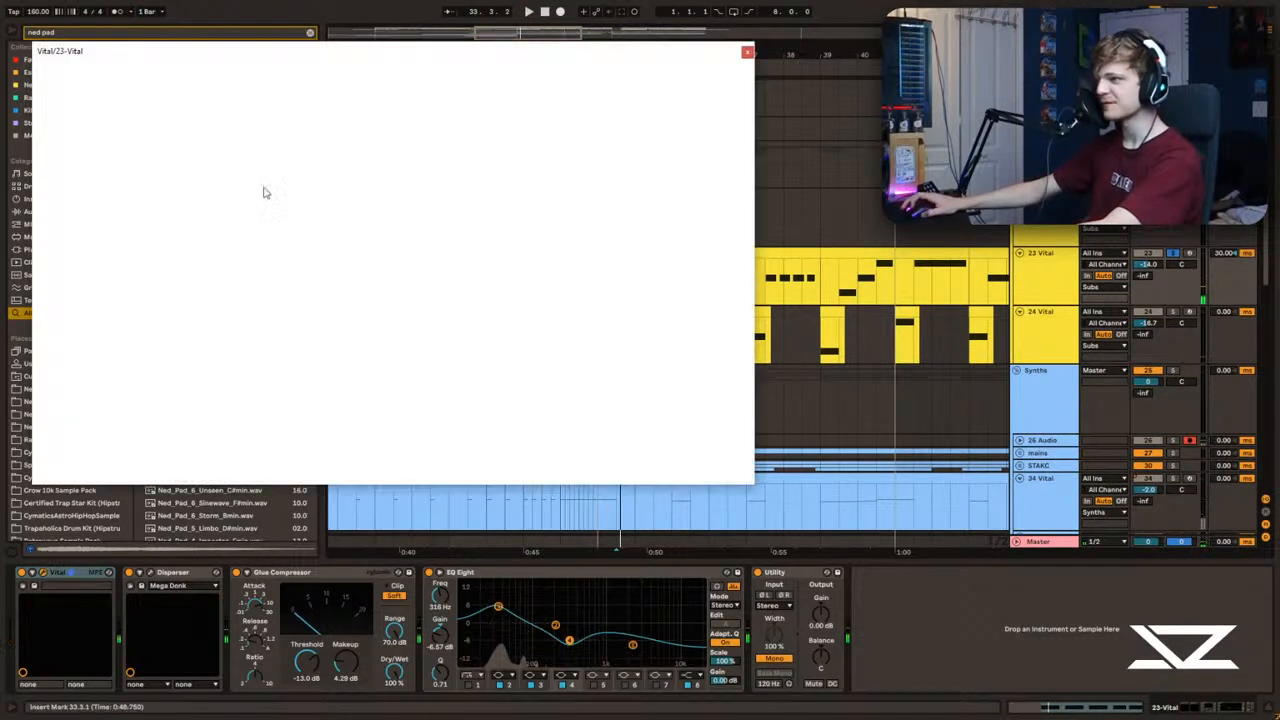
pyautogui.click(231, 95)
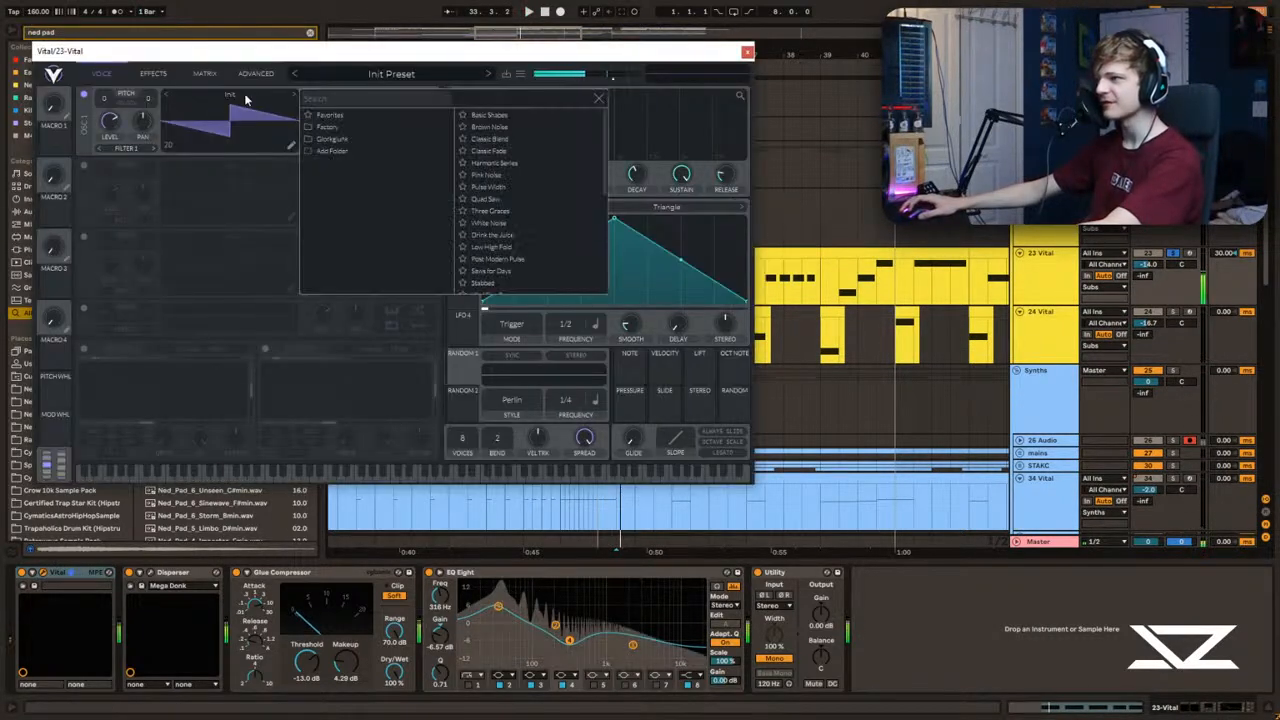
pyautogui.click(507, 117)
pyautogui.press('space')
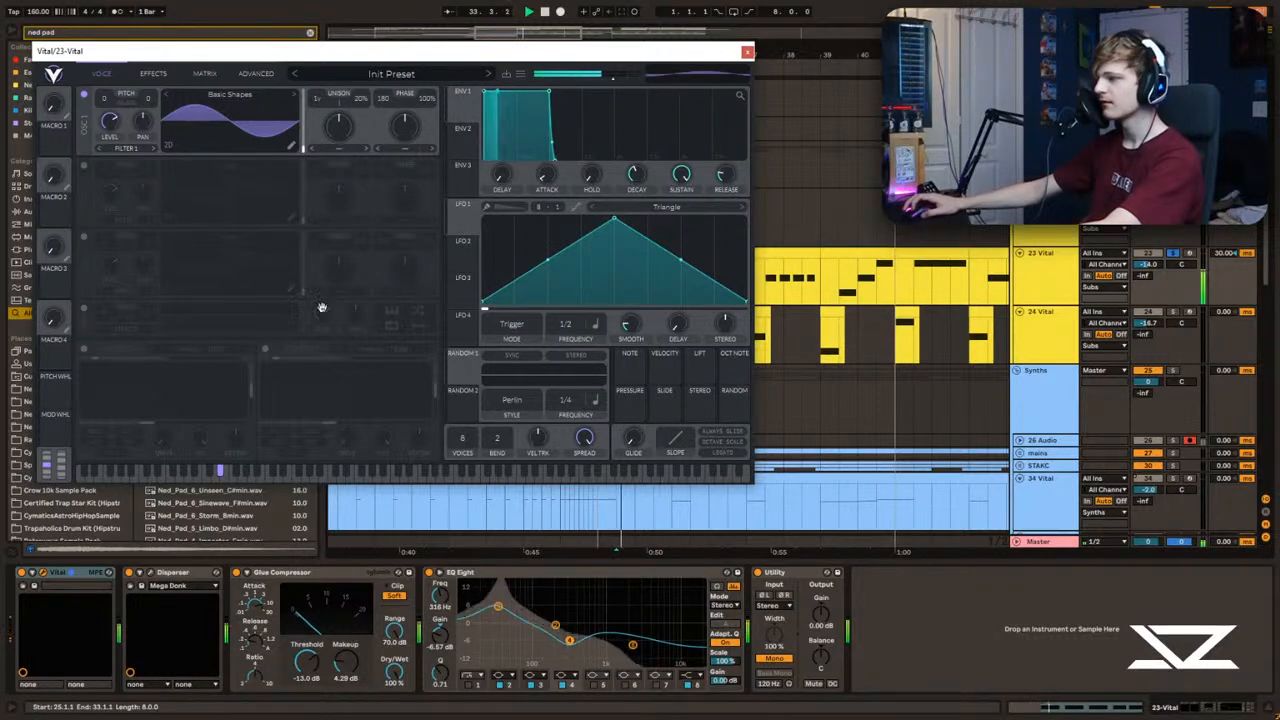
# Step: Enable Soft Clip distortion in track 23's Vital and raise its drive while listening to the bass
pyautogui.click(153, 75)
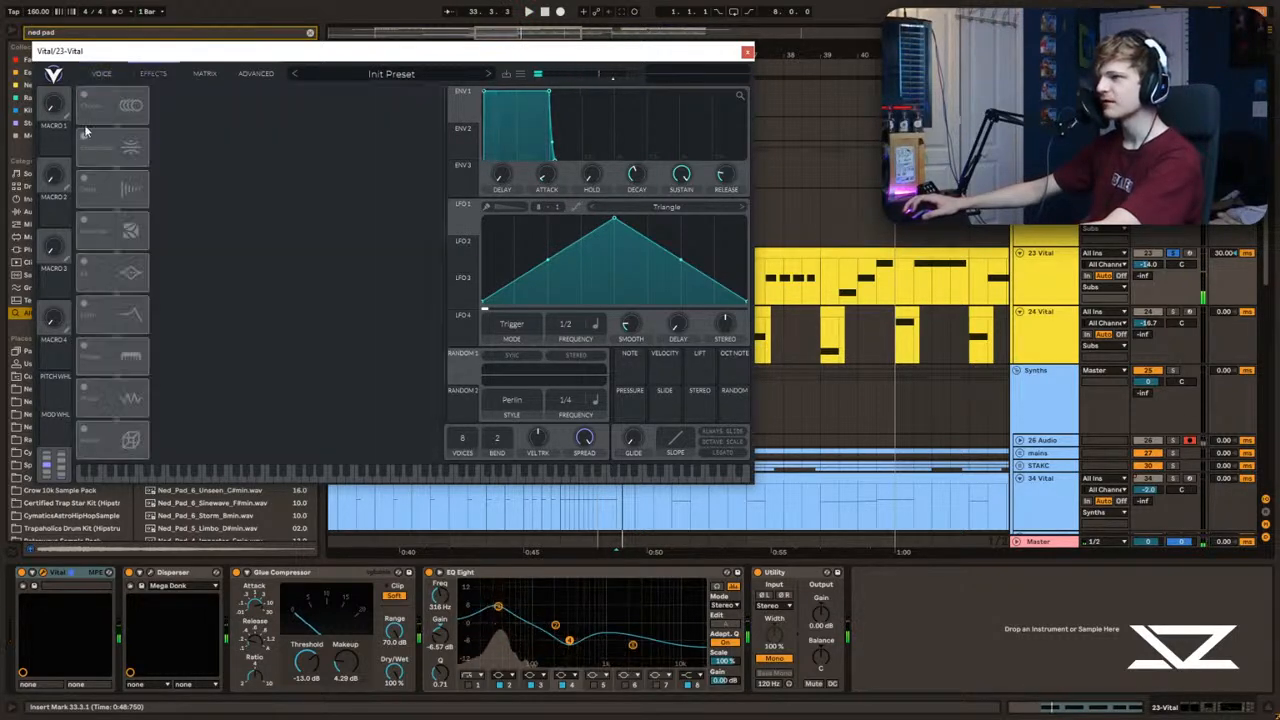
pyautogui.click(78, 224)
pyautogui.moveTo(338, 100); pyautogui.dragTo(338, 85)
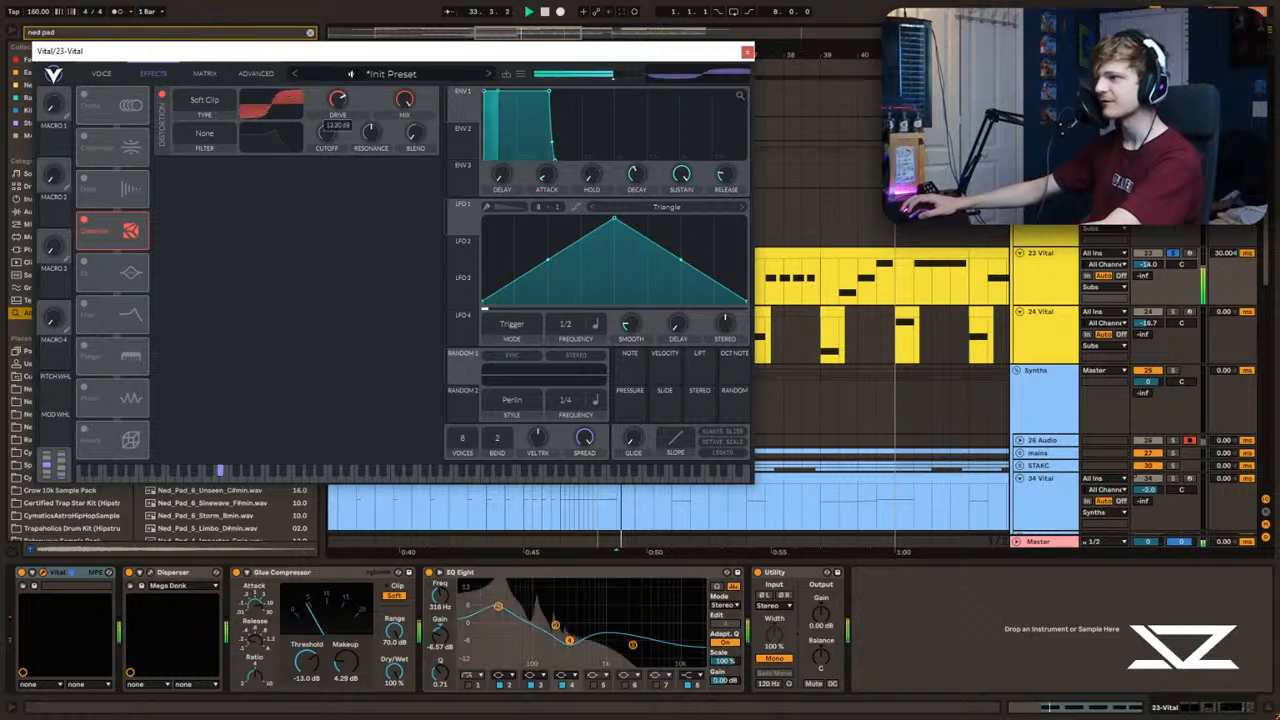
pyautogui.click(103, 74)
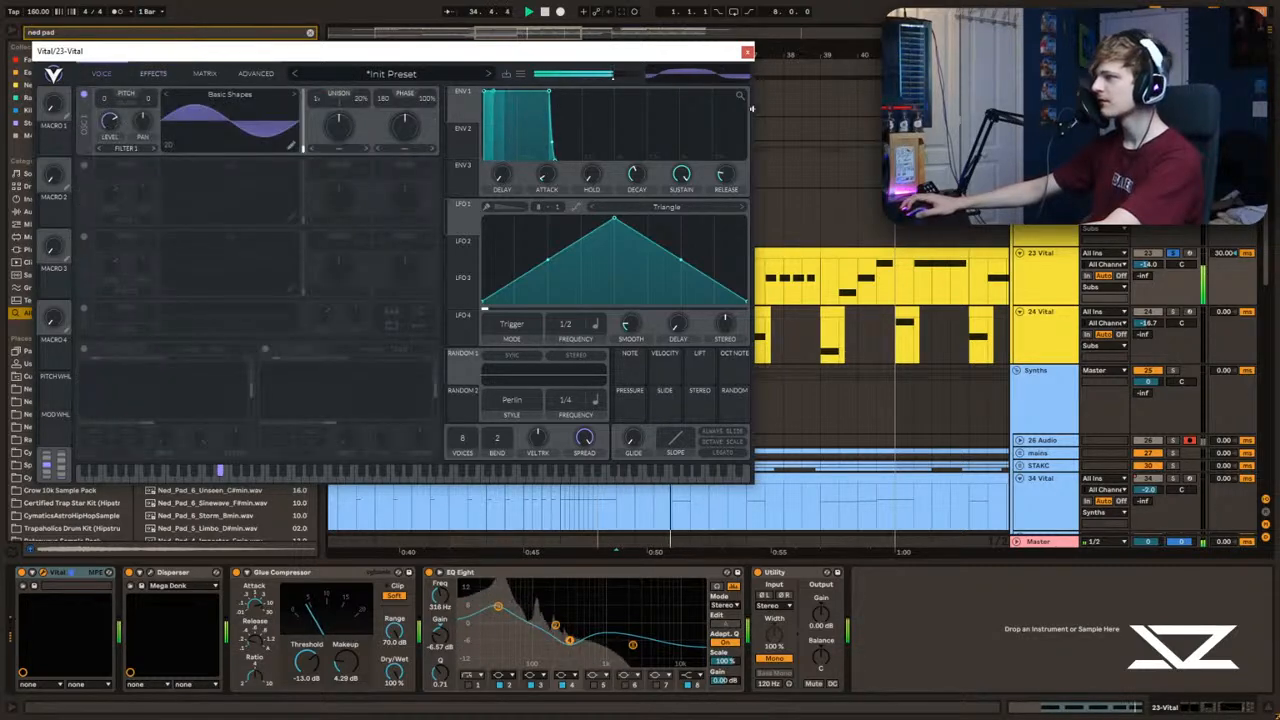
pyautogui.press('space')
# Step: Close Vital, unsolo track 23 and set its volume to about -2.9 dB against the full mix
pyautogui.doubleClick(1148, 264)
pyautogui.click(747, 52)
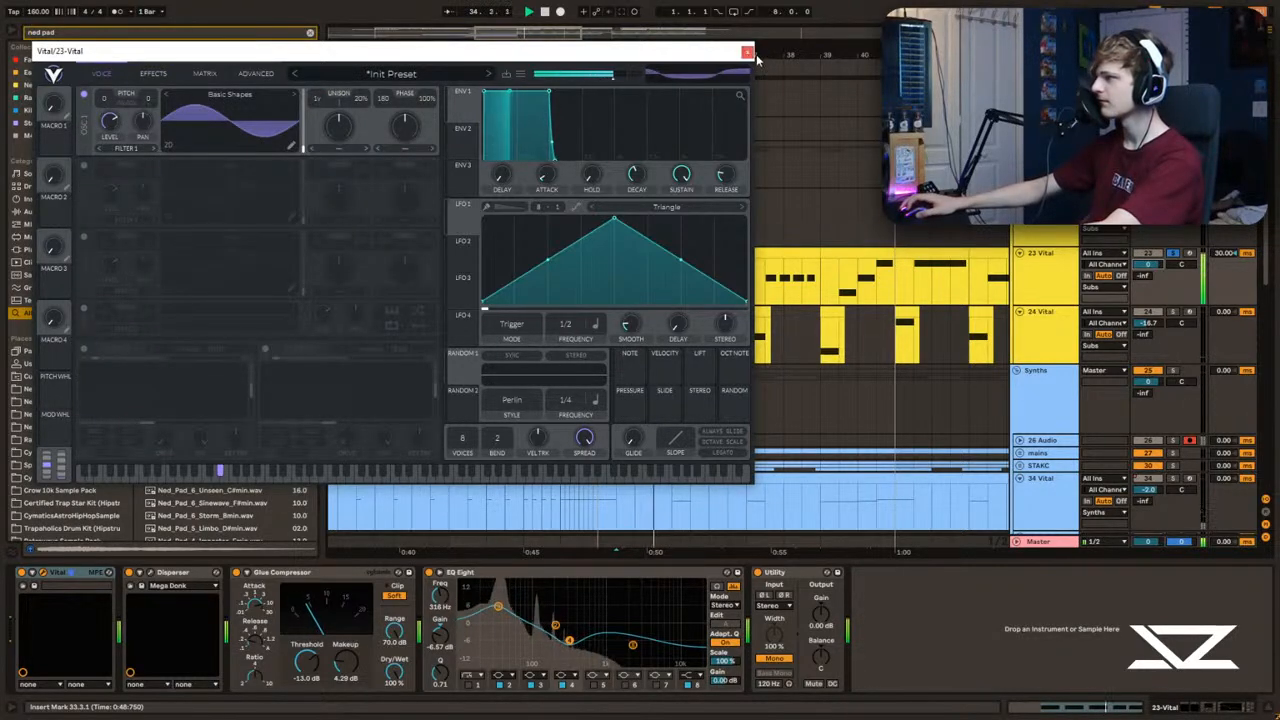
pyautogui.click(1173, 253)
pyautogui.press('space')
pyautogui.press('space')
pyautogui.moveTo(1151, 266); pyautogui.dragTo(1149, 267)
pyautogui.press('space')
pyautogui.press('space')
# Step: Solo the 24 Vital track and play its first clip at bar 33
pyautogui.click(601, 295)
pyautogui.click(595, 336)
pyautogui.press('space')
pyautogui.press('space')
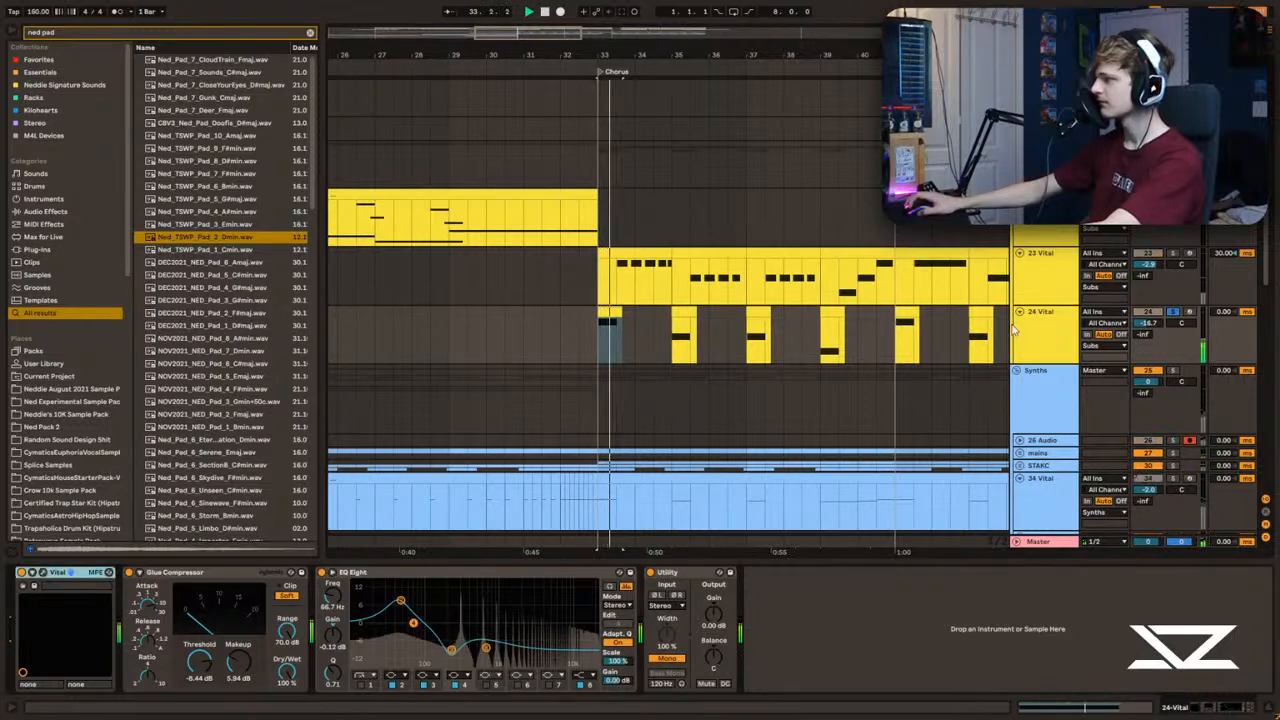
# Step: Set oscillator 1 in track 24's Vital to 16 unison voices, 100% detune and a transposition of 24 semitones
pyautogui.press('space')
pyautogui.press('space')
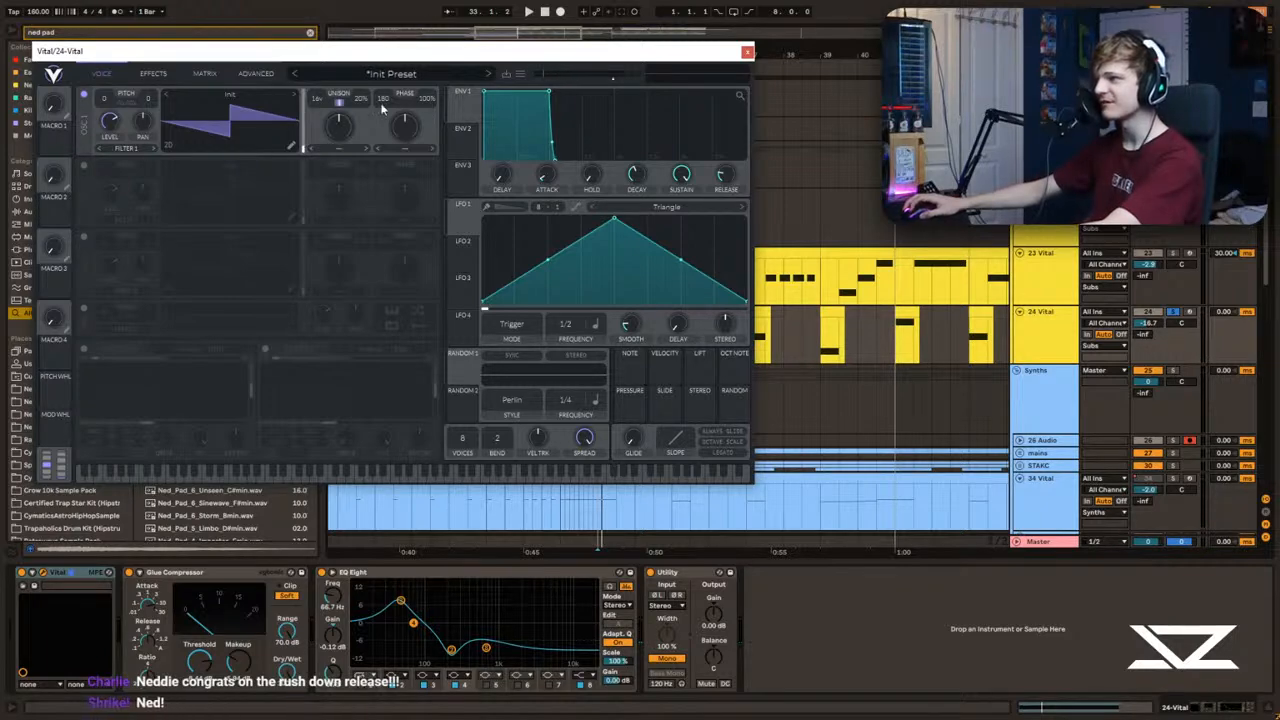
pyautogui.press('space')
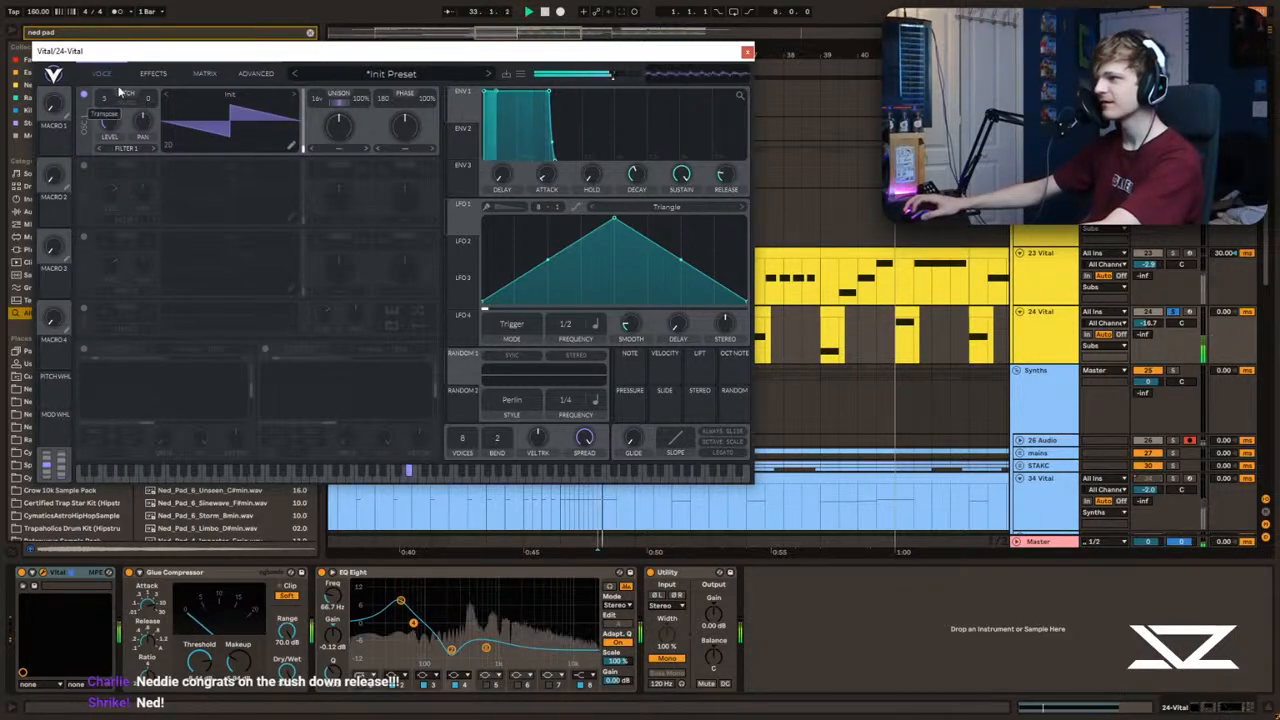
pyautogui.moveTo(113, 107); pyautogui.dragTo(101, 124)
pyautogui.press('space')
pyautogui.press('space')
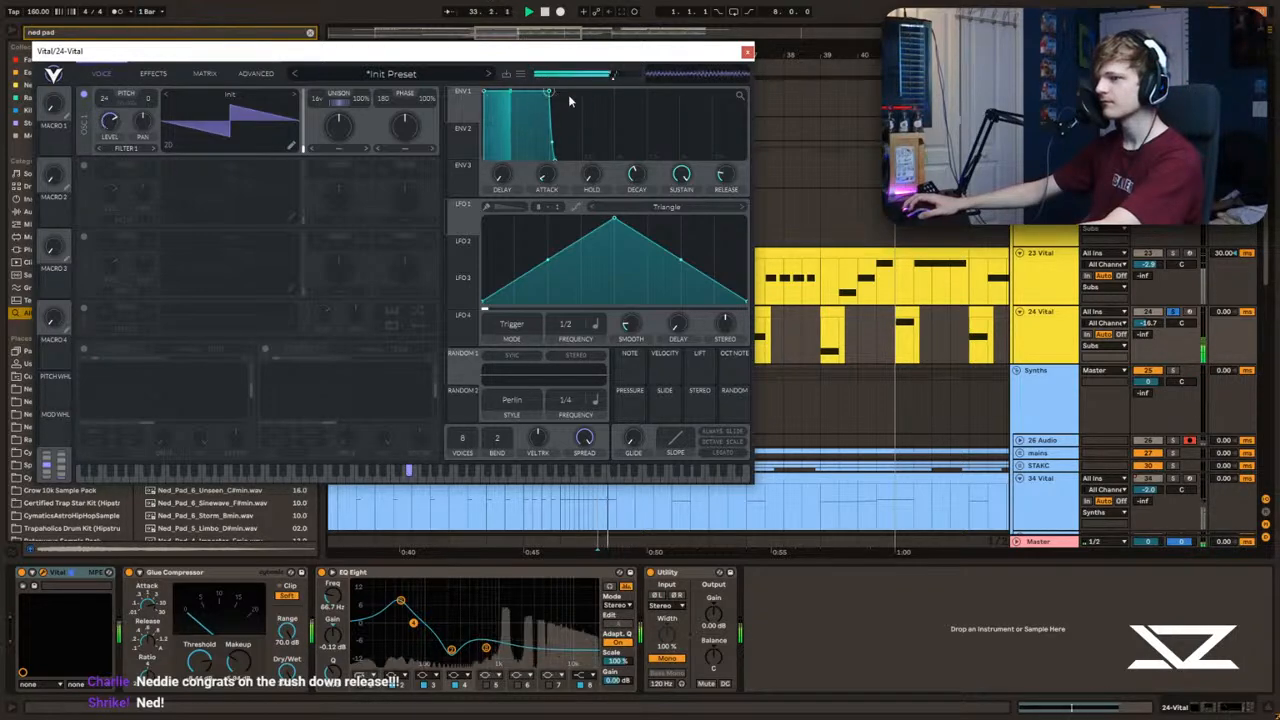
pyautogui.press('space')
pyautogui.press('space')
# Step: Close Vital, reset the 24 Vital track's volume to 0 dB and enlarge the track's height
pyautogui.click(747, 52)
pyautogui.press('space')
pyautogui.press('space')
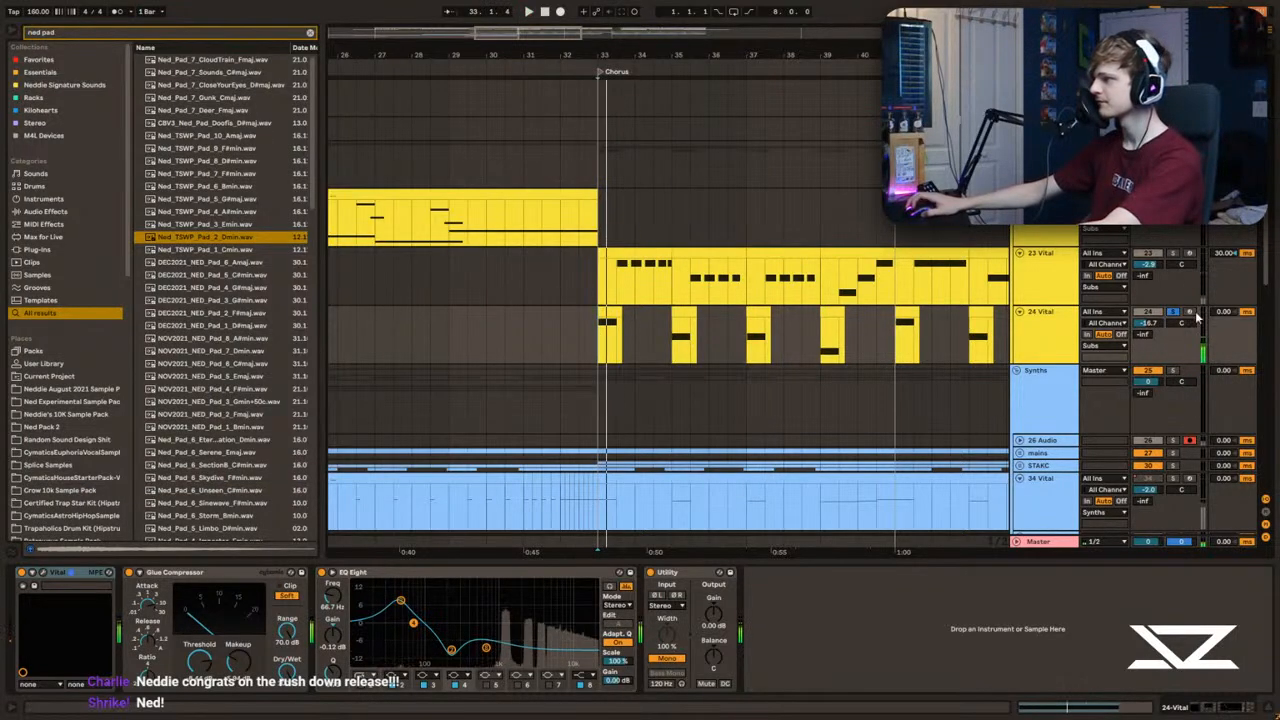
pyautogui.press('space')
pyautogui.scroll(3, 1150, 339)
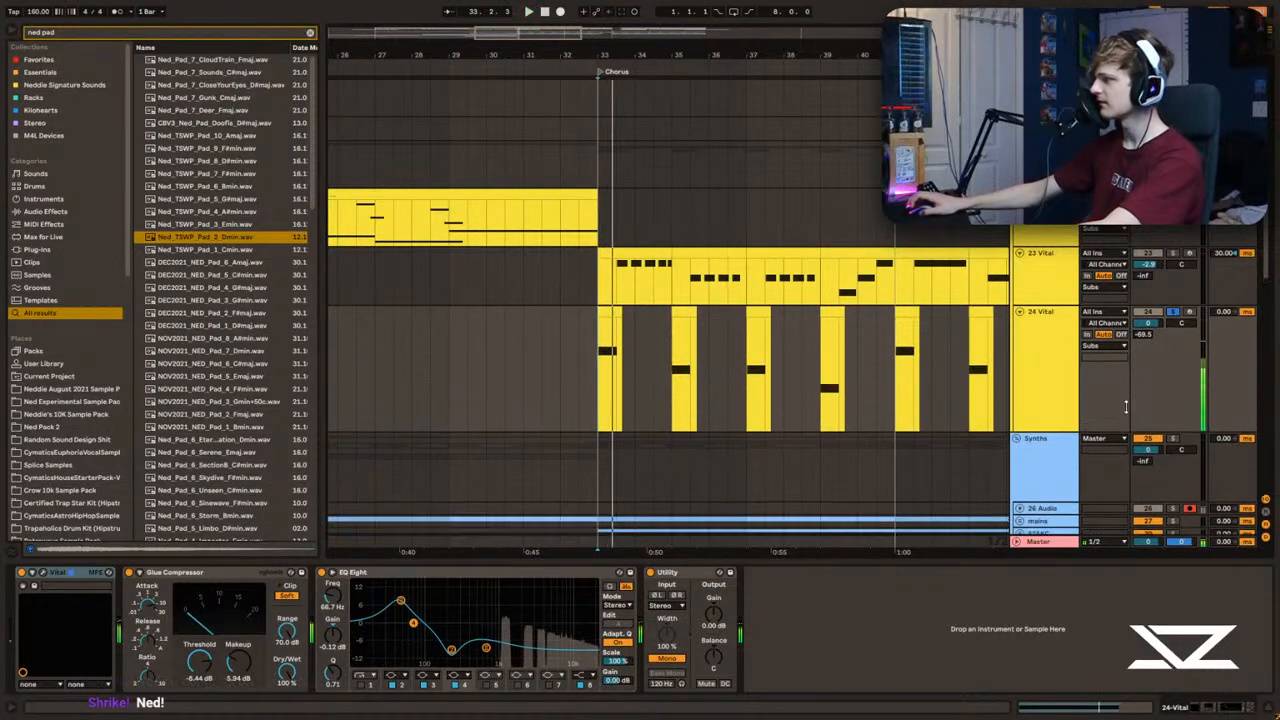
pyautogui.scroll(-5, 662, 310)
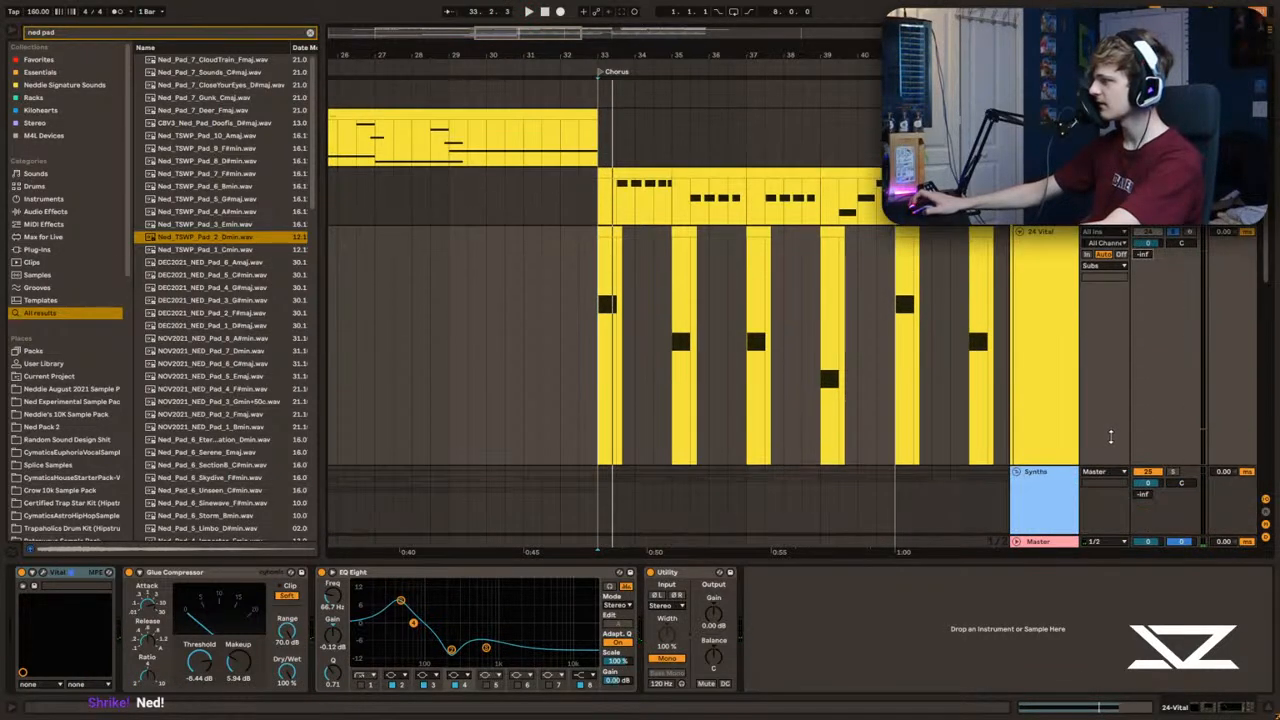
# Step: Play the chorus from bar 33 to hear the 23 and 24 Vital basses in the full mix
pyautogui.press('space')
pyautogui.scroll(1, 662, 308)
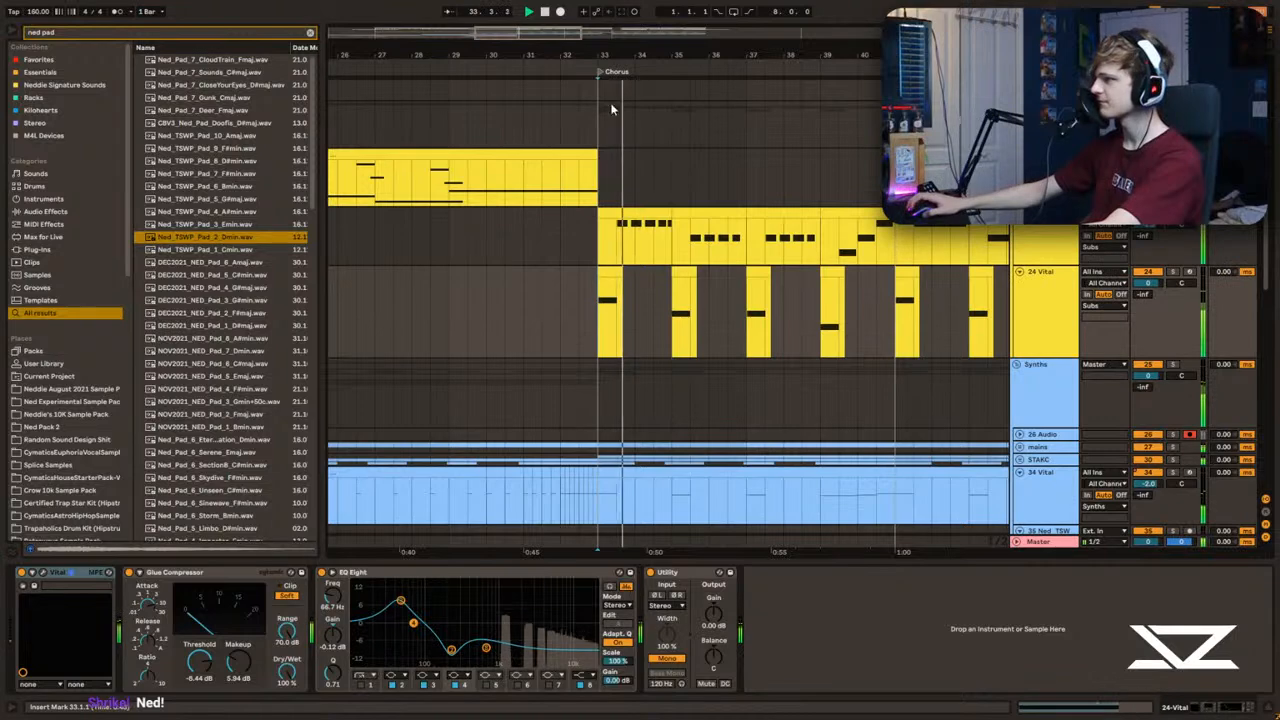
pyautogui.scroll(2, 640, 208)
pyautogui.click(539, 241)
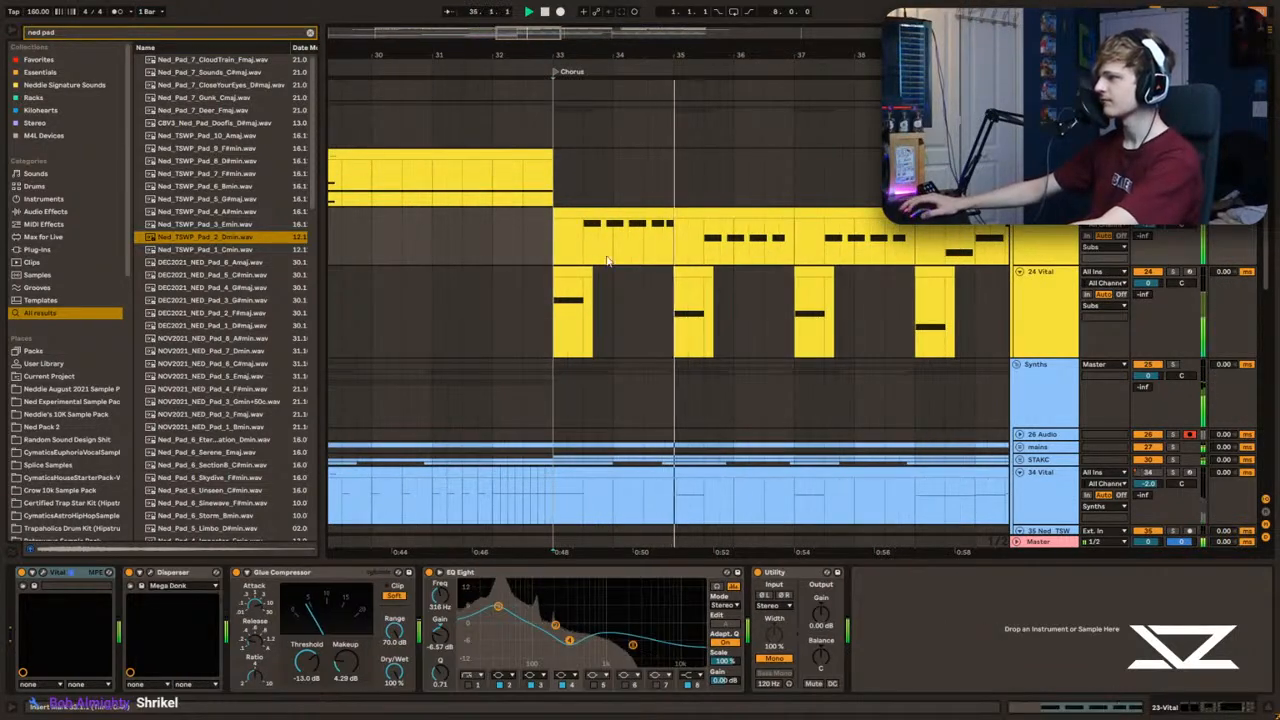
pyautogui.press('space')
pyautogui.press('space')
pyautogui.scroll(-5, 564, 252)
pyautogui.press('space')
pyautogui.press('space')
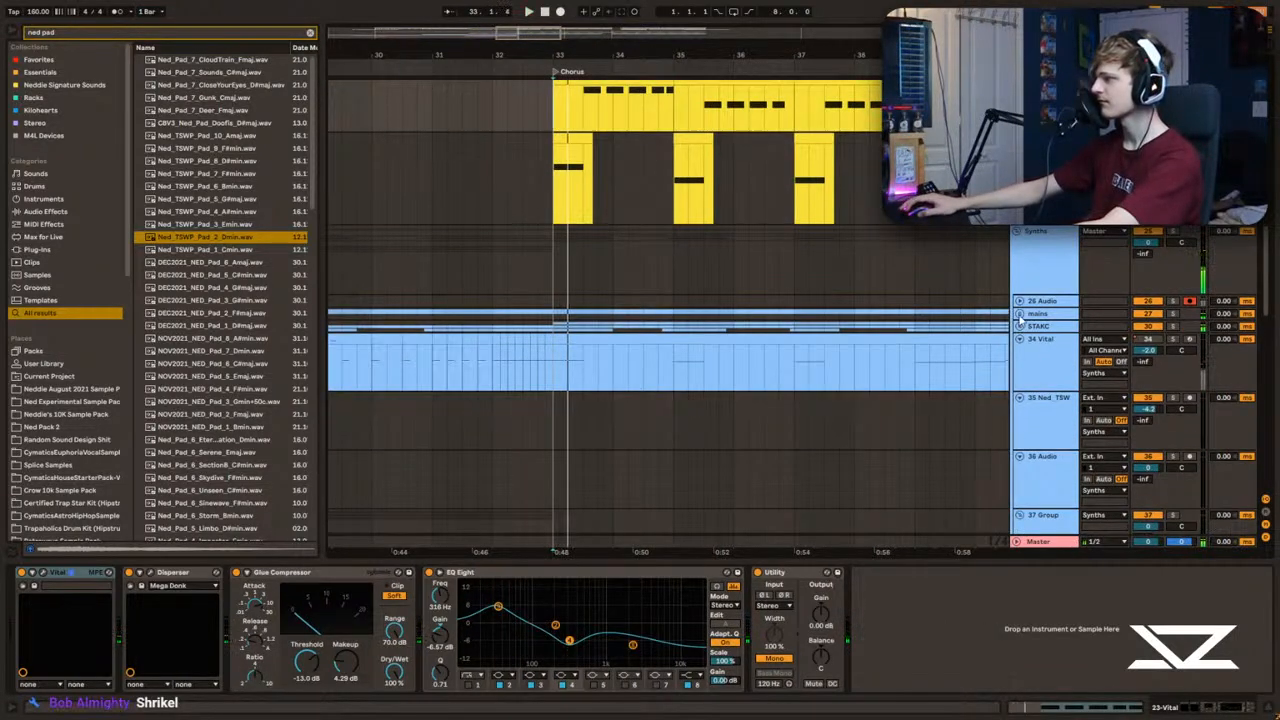
# Step: Unfold the mains group and set the MAIN NEURO track's volume to about -1.7 dB against the chorus
pyautogui.click(1017, 322)
pyautogui.scroll(-3, 709, 284)
pyautogui.click(614, 278)
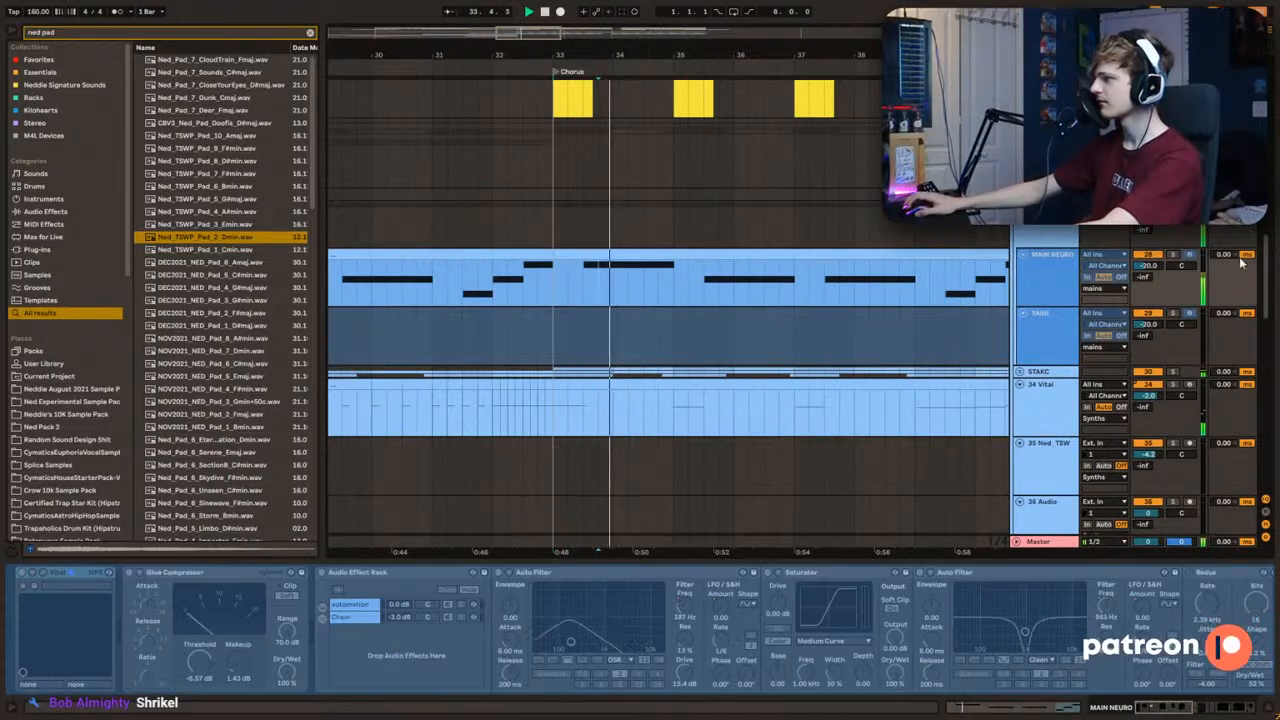
pyautogui.click(1175, 257)
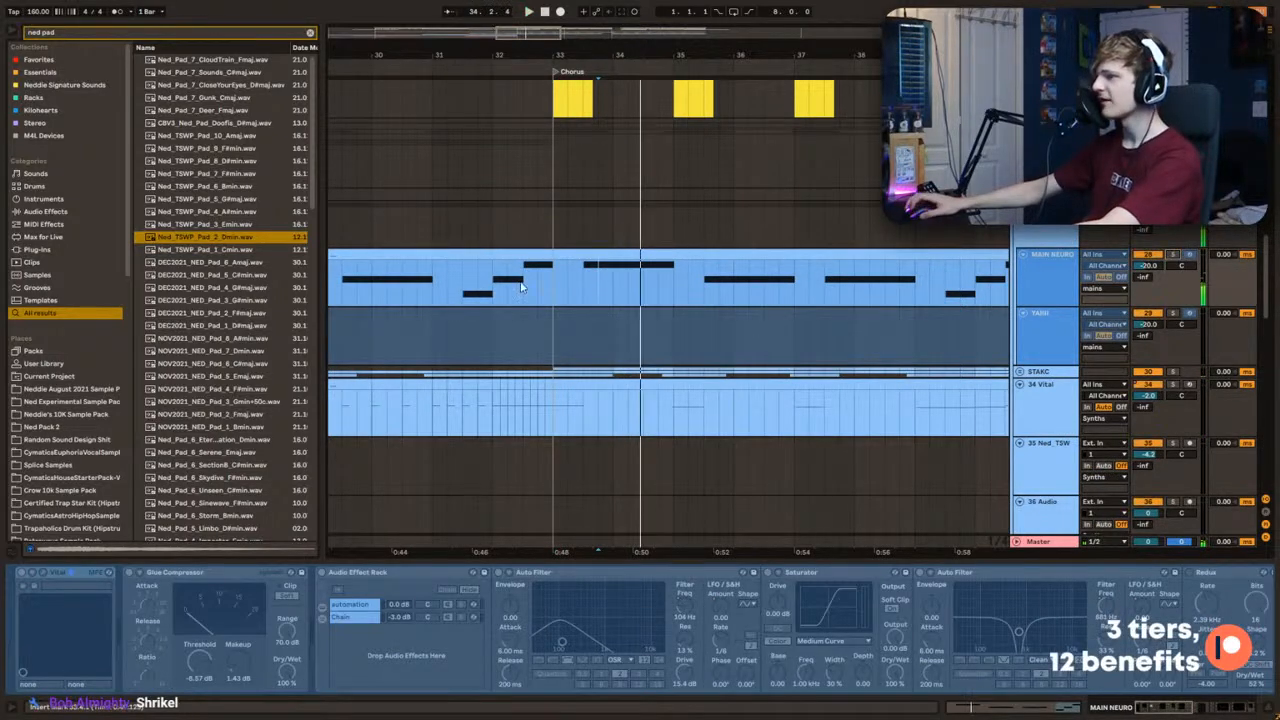
pyautogui.press('space')
pyautogui.moveTo(1158, 266); pyautogui.dragTo(1158, 226)
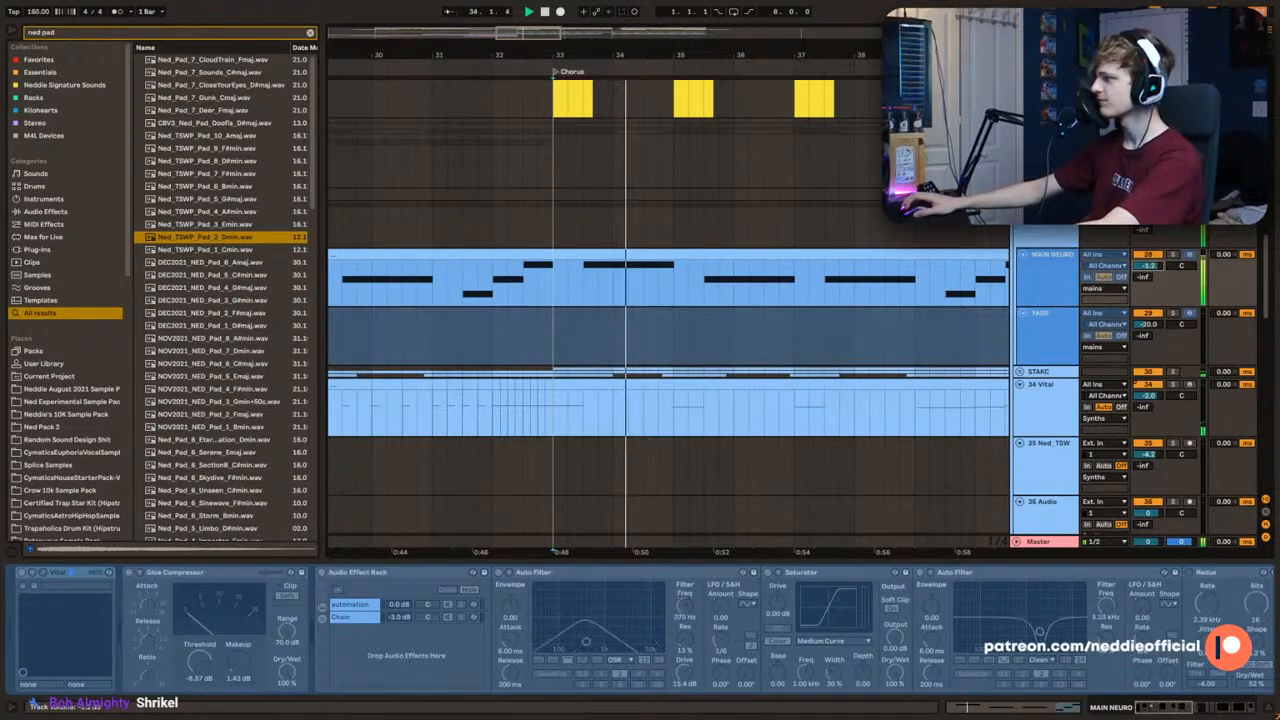
pyautogui.scroll(-2, 544, 263)
pyautogui.press('space')
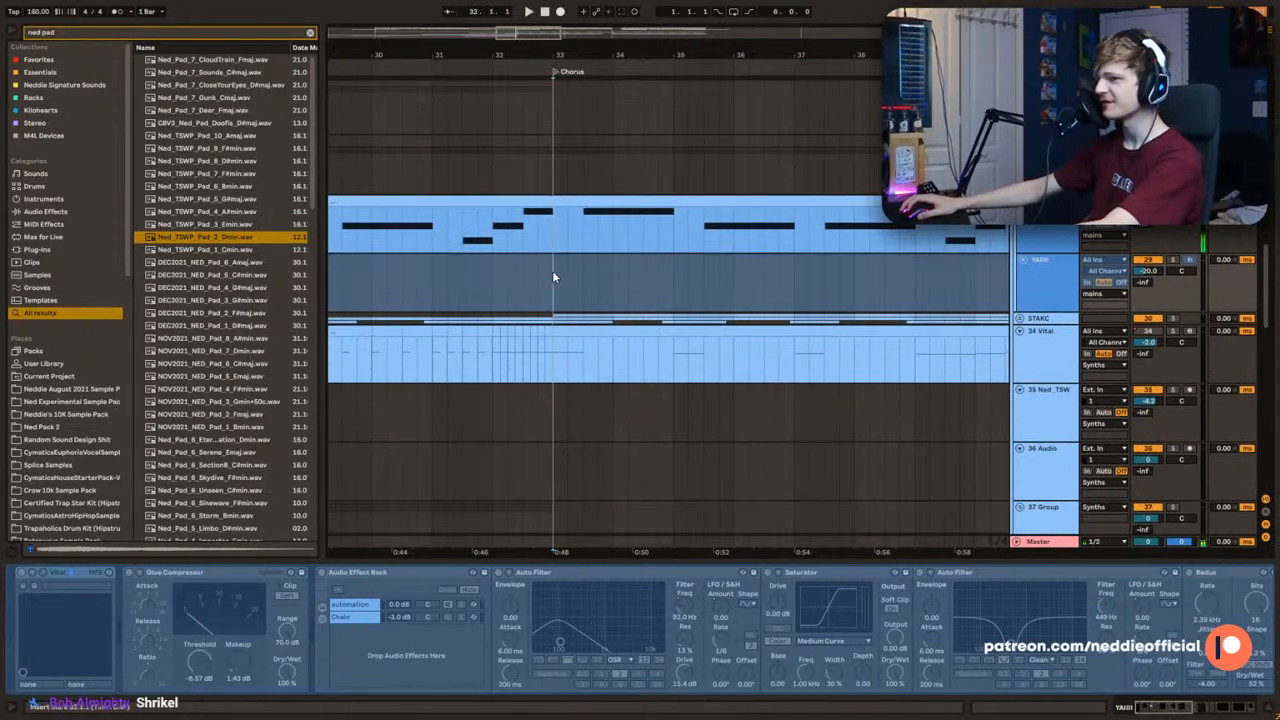
# Step: Play the chorus from bar 33 and solo the 34 Vital track to hear its part
pyautogui.scroll(1, 545, 300)
pyautogui.scroll(-2, 548, 301)
pyautogui.press('space')
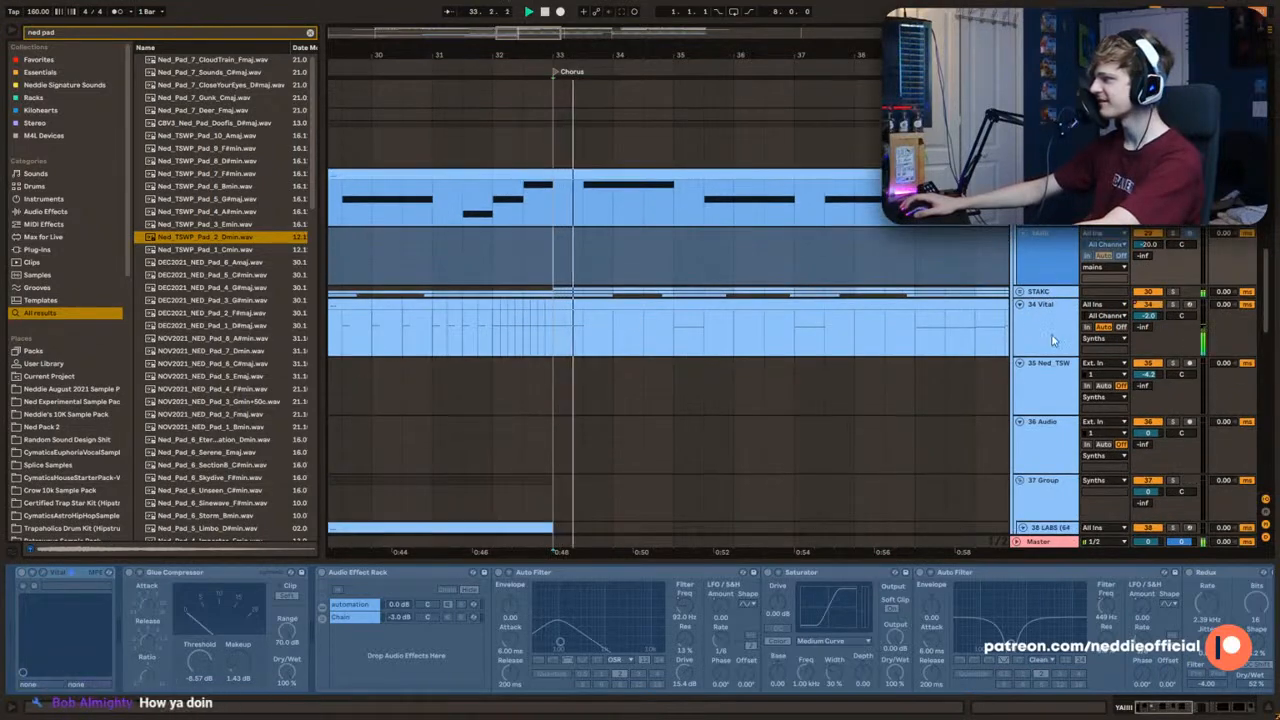
pyautogui.click(1051, 339)
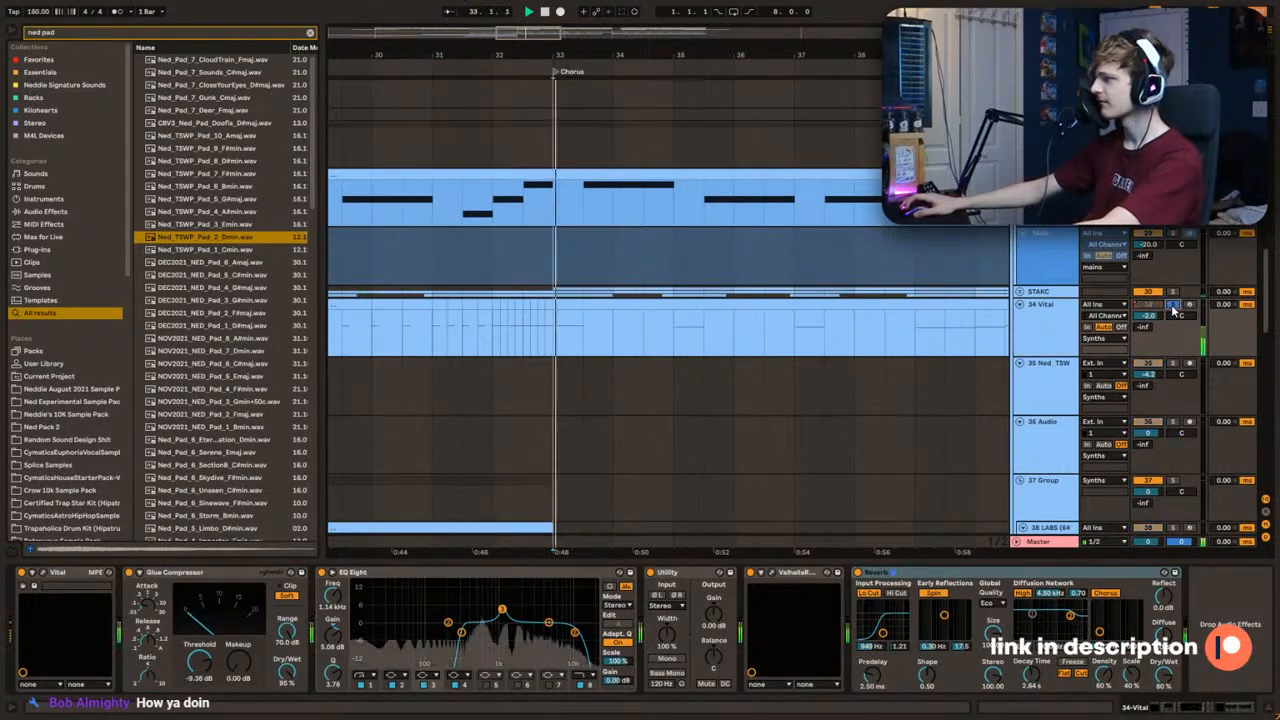
pyautogui.scroll(7, 1018, 362)
pyautogui.scroll(-1, 1018, 362)
# Step: Solo the 31 Vital track in the STAKC group and set its volume to about -3.8 dB
pyautogui.click(1173, 286)
pyautogui.press('space')
pyautogui.press('space')
pyautogui.press('space')
pyautogui.moveTo(1148, 297)
pyautogui.mouseDown()
pyautogui.moveTo(1148, 265)
pyautogui.moveTo(1148, 285)
pyautogui.mouseUp()
pyautogui.press('space')
# Step: Set oscillator 1 in track 31's Vital to 14 unison voices with 11% detune
pyautogui.press('space')
pyautogui.press('space')
pyautogui.press('space')
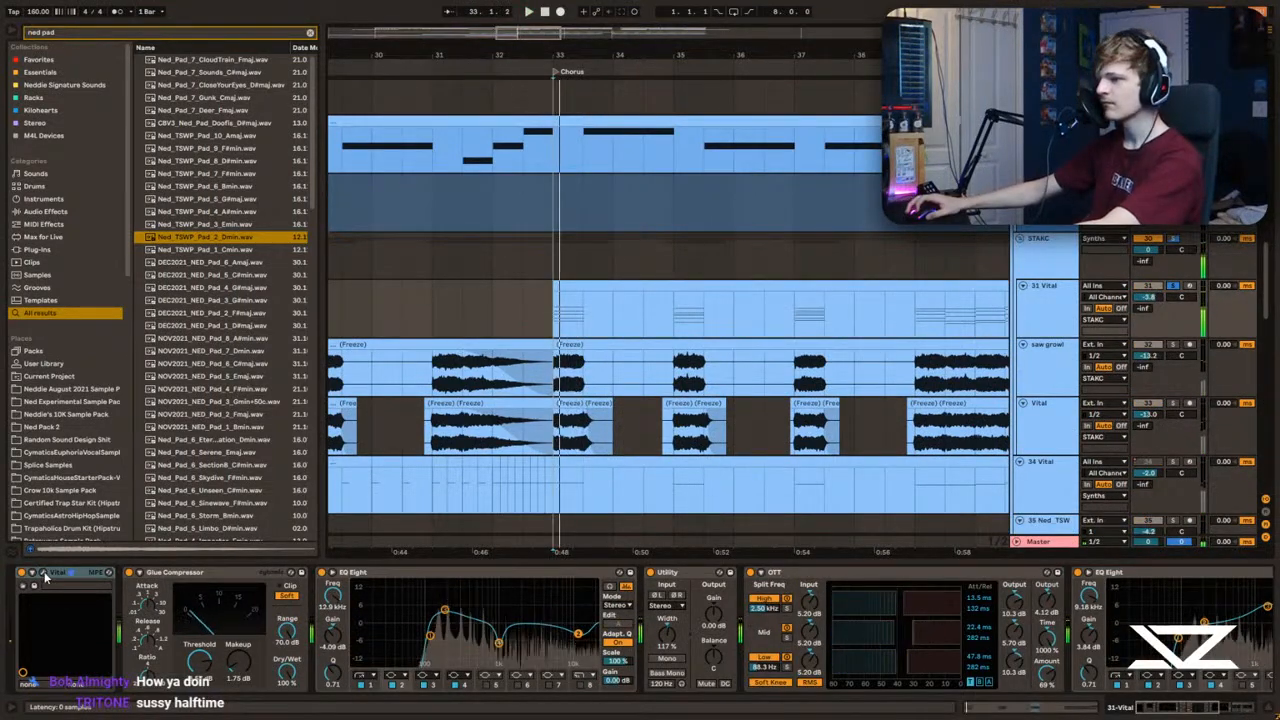
pyautogui.press('space')
pyautogui.press('space')
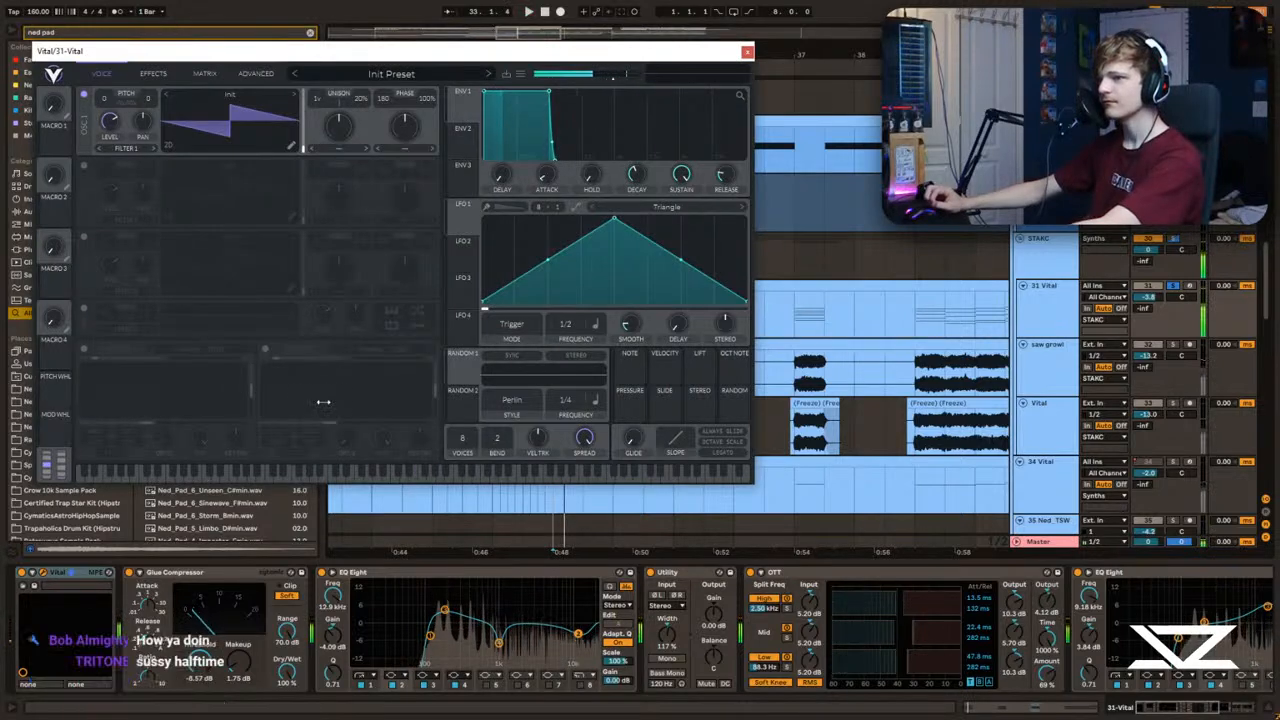
pyautogui.press('space')
pyautogui.press('space')
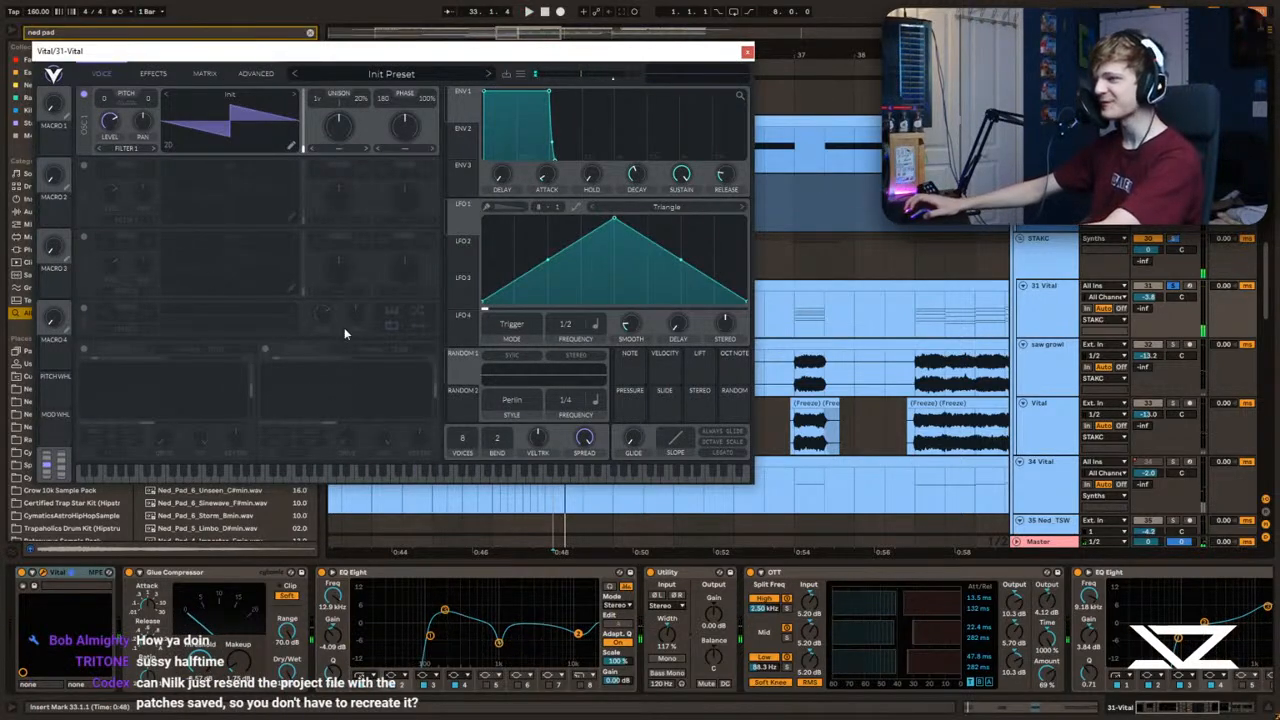
pyautogui.moveTo(338, 135); pyautogui.dragTo(337, 121)
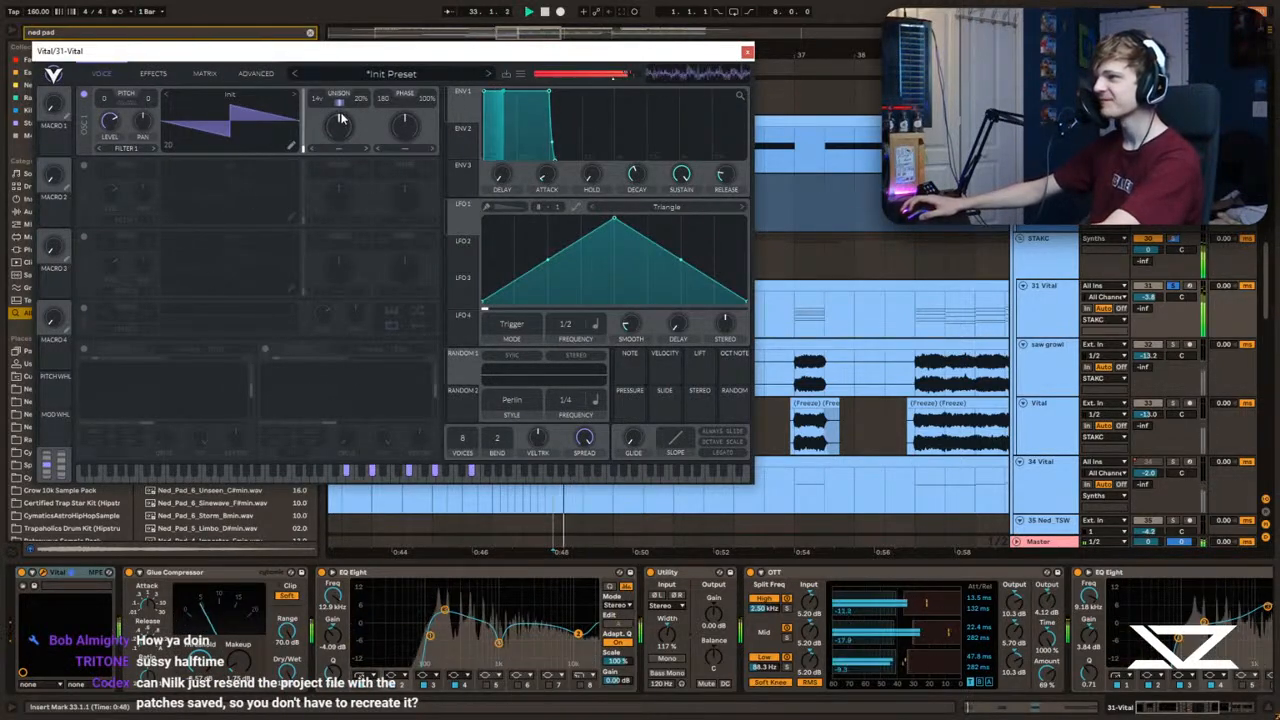
pyautogui.press('space')
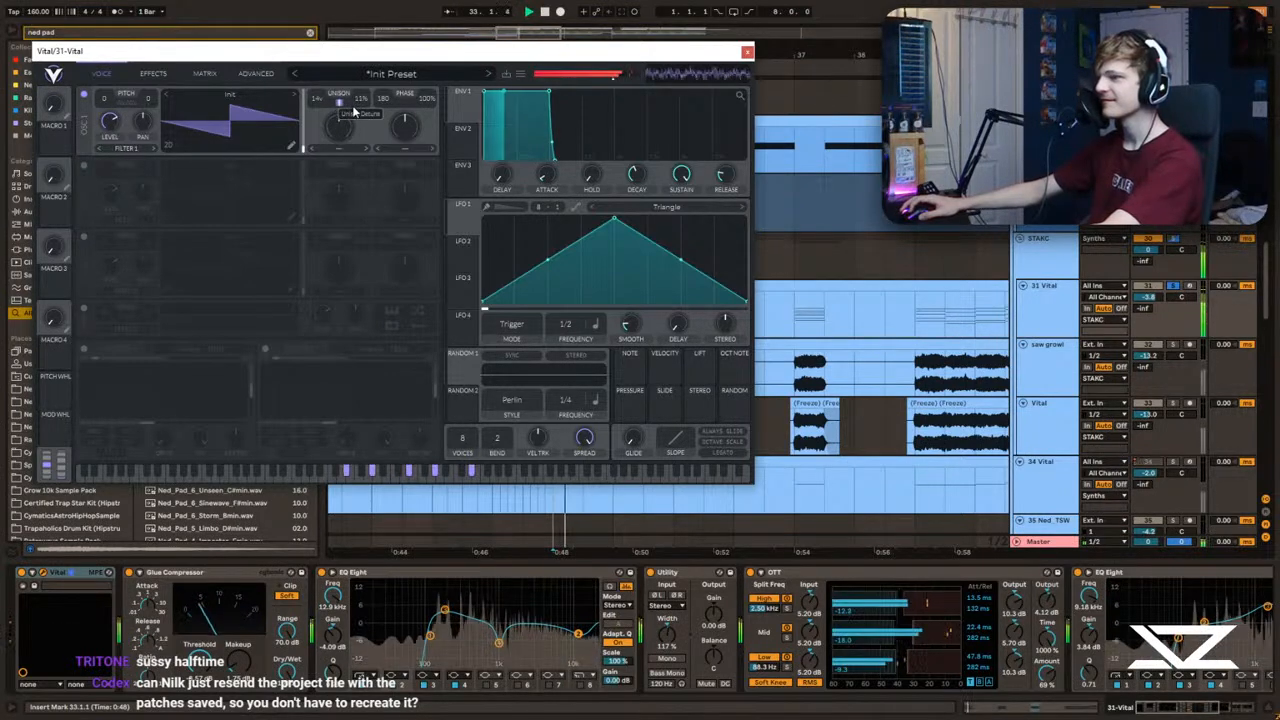
# Step: Enable the multiband Compressor effect in track 31's Vital and close the synth
pyautogui.click(153, 73)
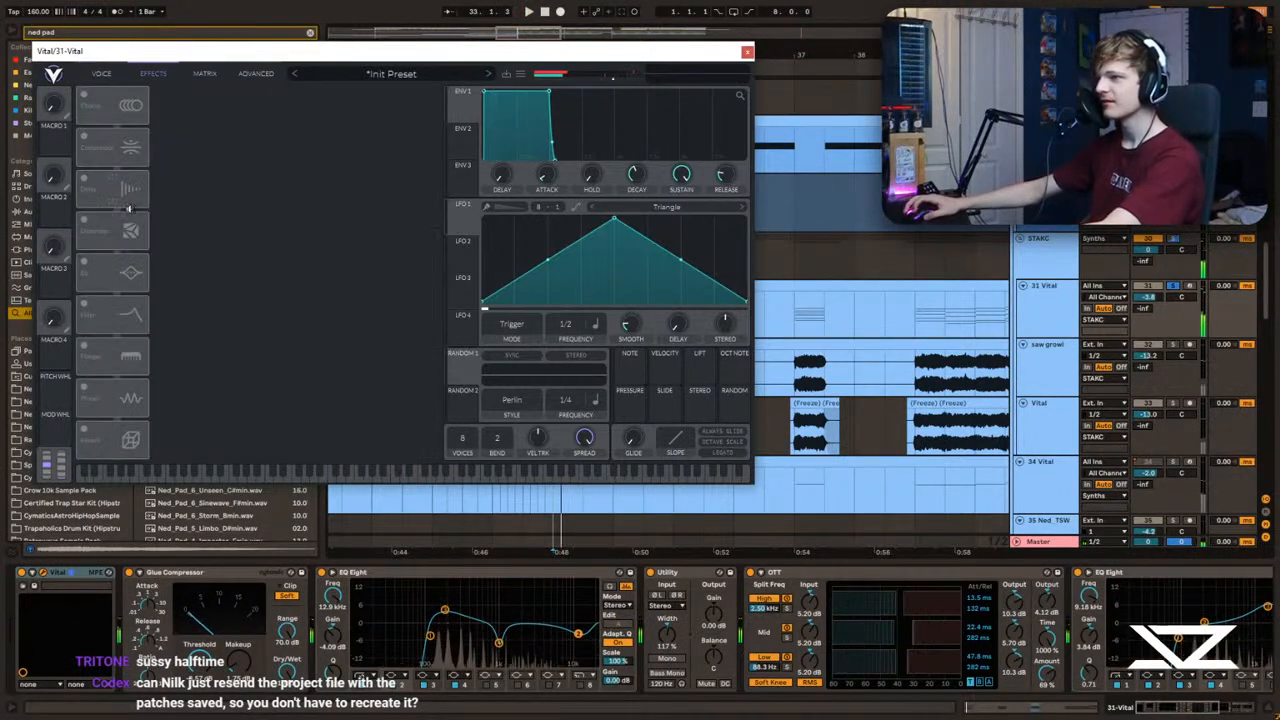
pyautogui.click(89, 145)
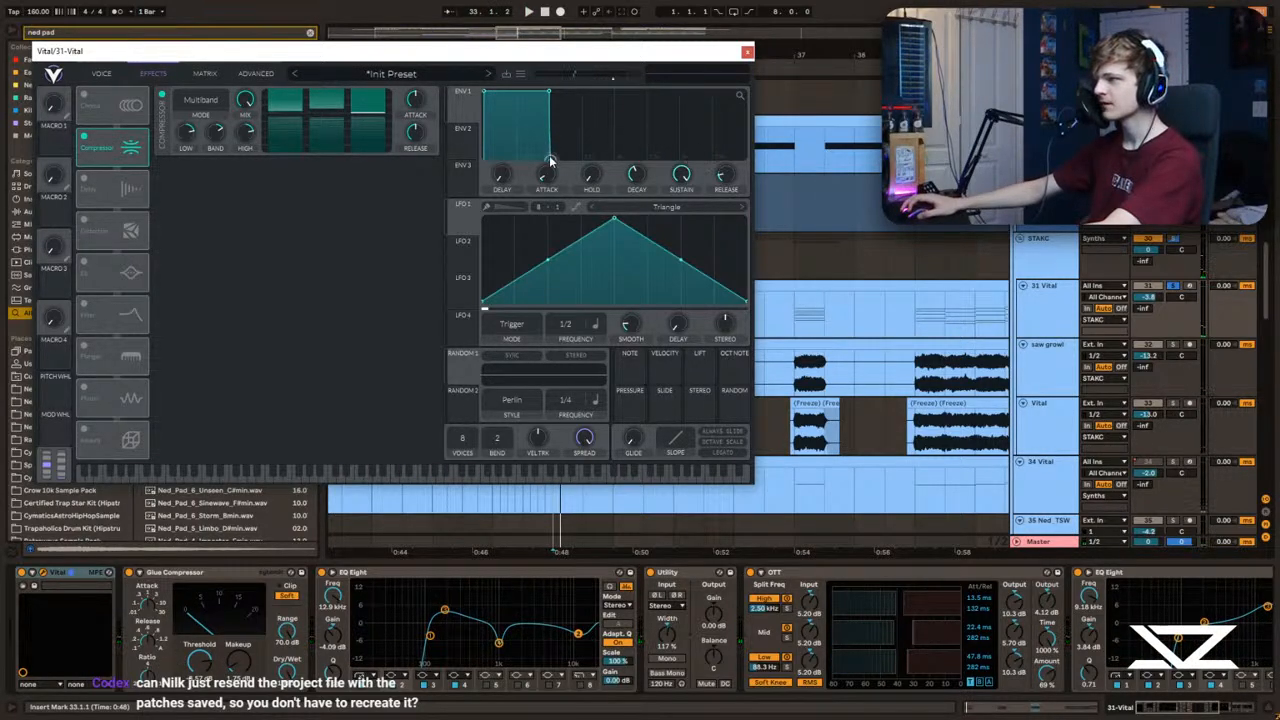
pyautogui.press('space')
pyautogui.click(747, 52)
pyautogui.press('space')
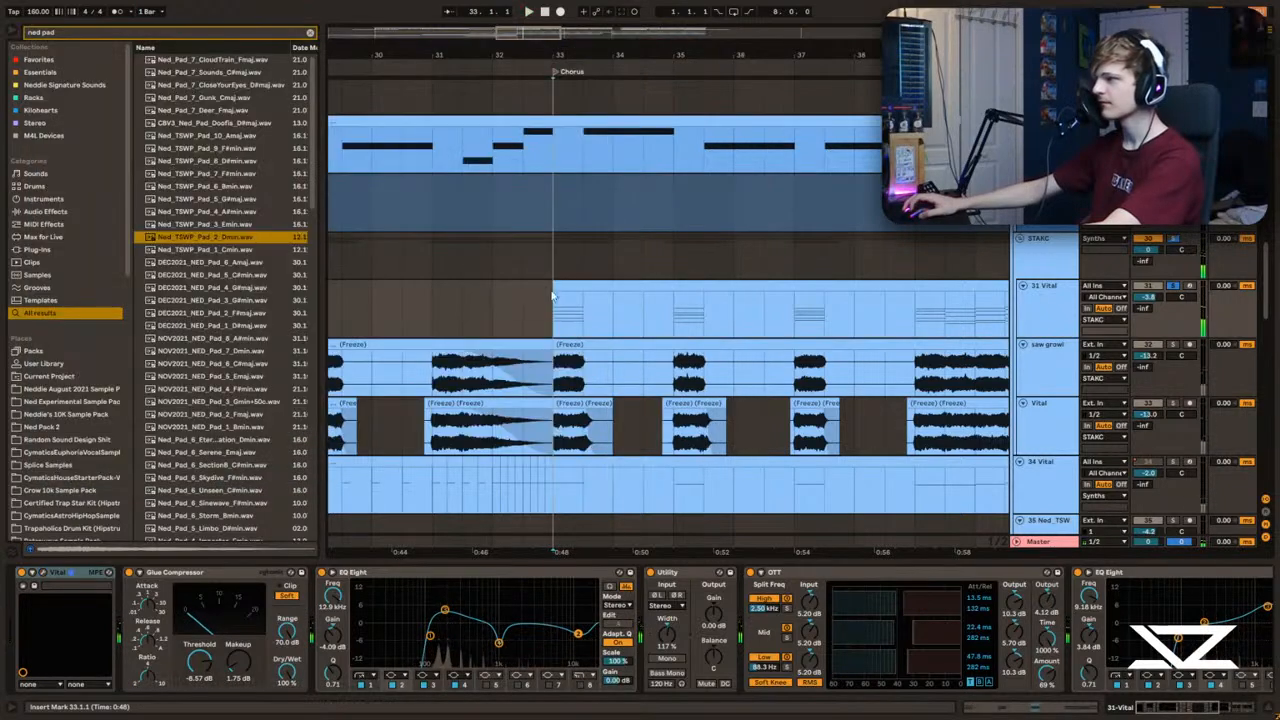
# Step: Open the 31 Vital clip at bar 33 in an enlarged note editor and select its first chord
pyautogui.doubleClick(651, 286)
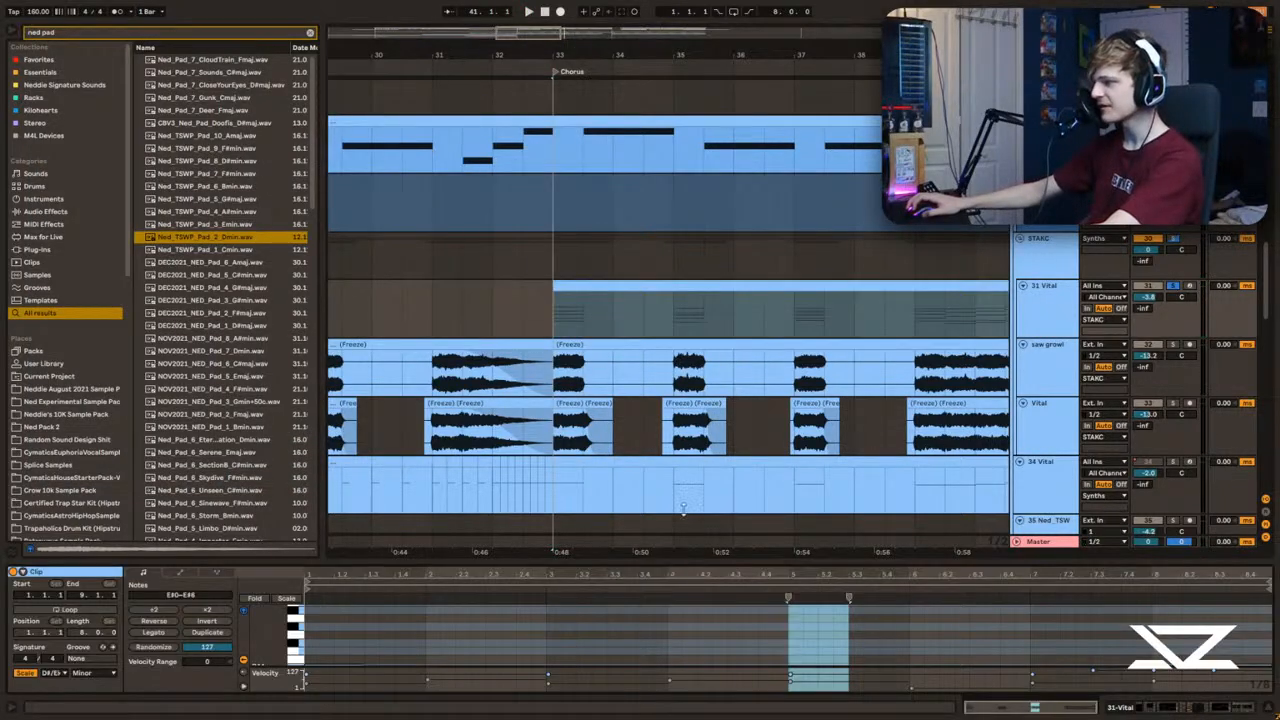
pyautogui.moveTo(683, 560); pyautogui.dragTo(617, 177)
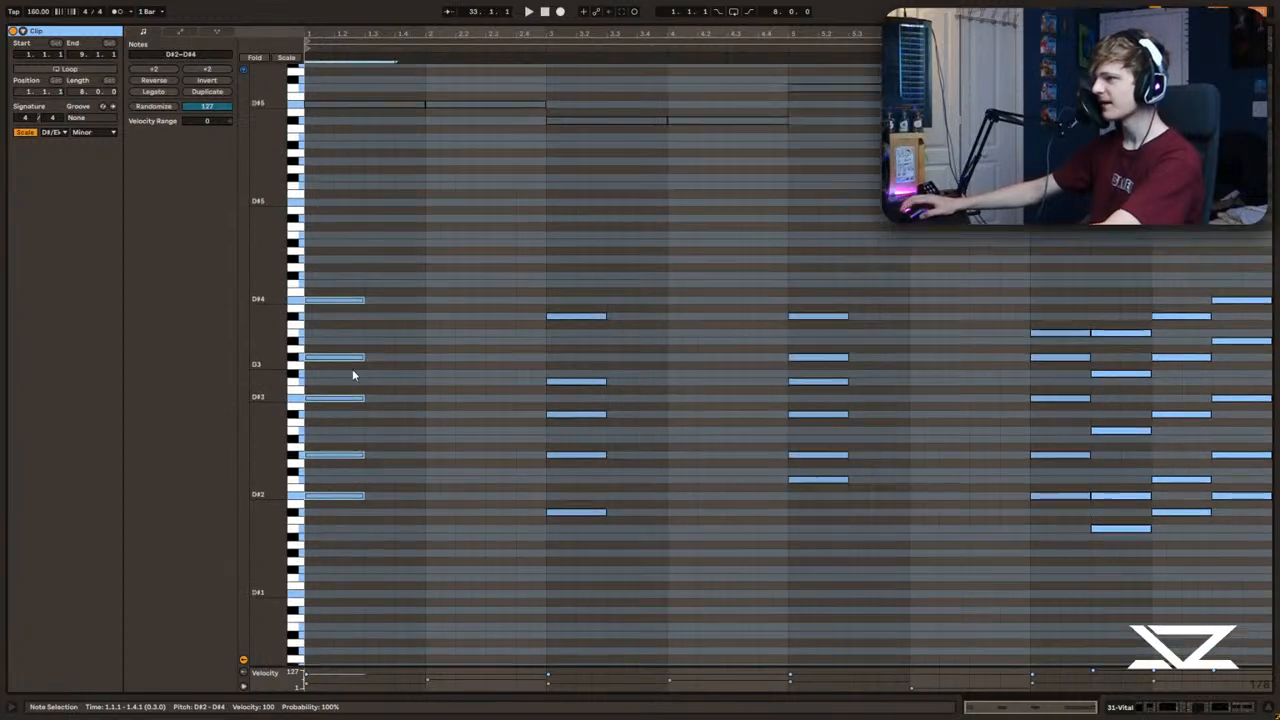
pyautogui.moveTo(363, 496); pyautogui.dragTo(368, 496)
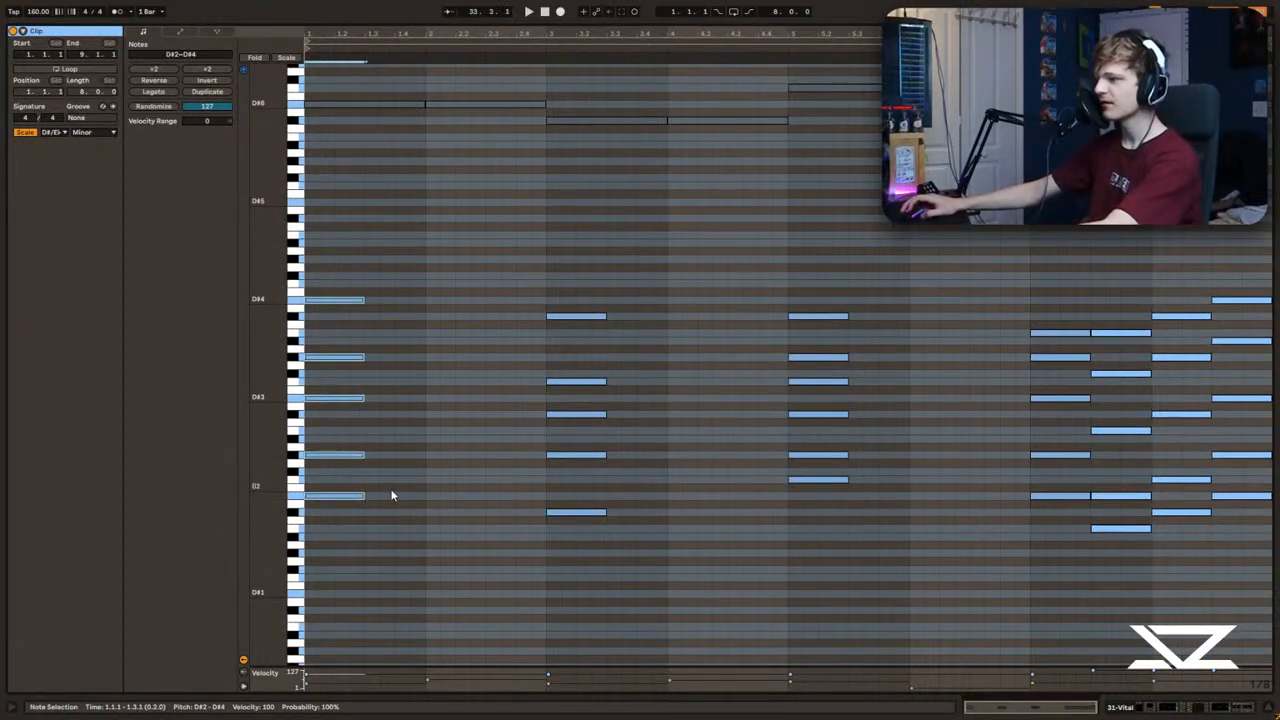
pyautogui.moveTo(299, 525); pyautogui.dragTo(318, 262)
# Step: Try raising the D#3 and G#3 notes of the first chord by two semitones
pyautogui.click(397, 428)
pyautogui.moveTo(372, 431); pyautogui.dragTo(339, 342)
pyautogui.moveTo(387, 472); pyautogui.dragTo(387, 404)
pyautogui.moveTo(397, 403); pyautogui.dragTo(313, 356)
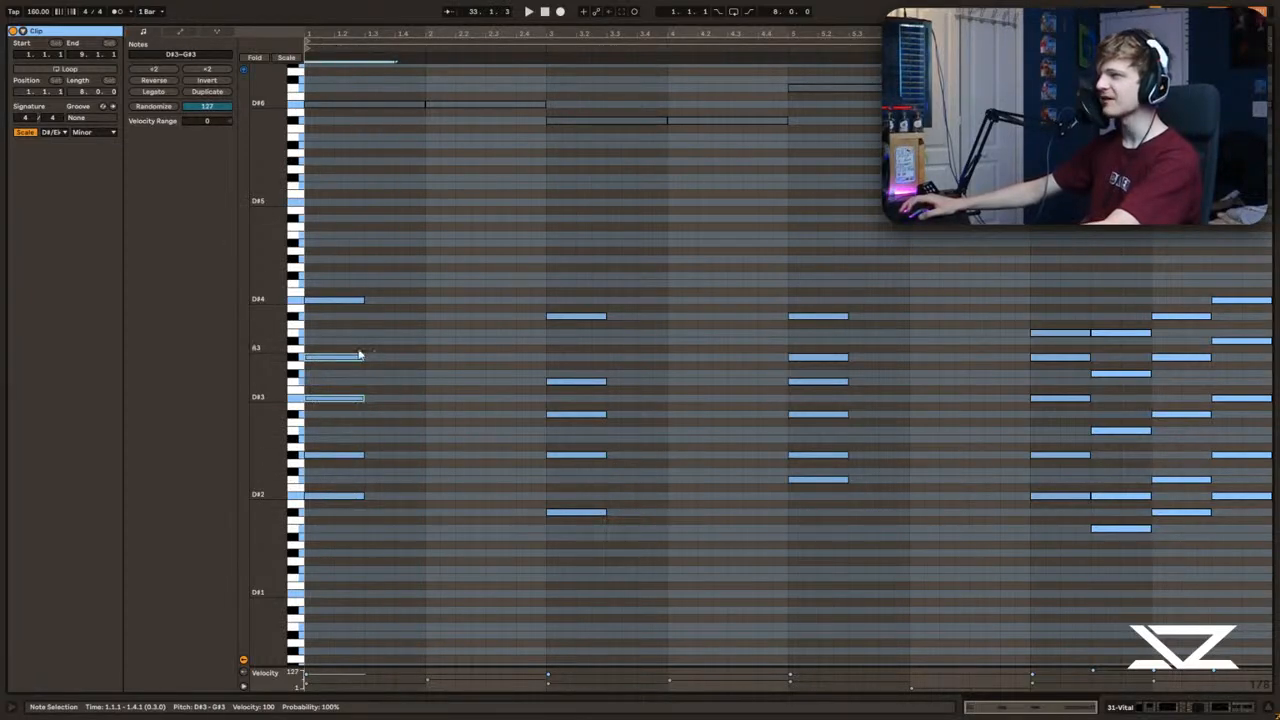
pyautogui.press('Up')
pyautogui.press('Up')
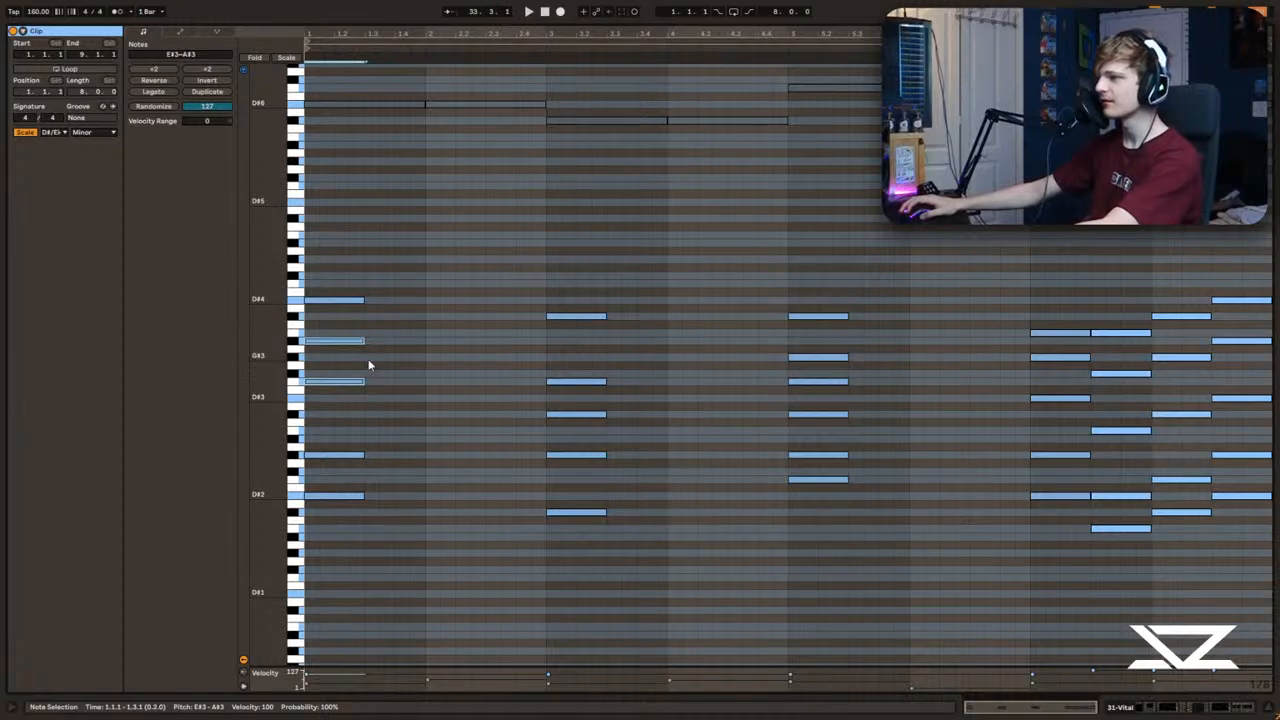
pyautogui.moveTo(390, 527); pyautogui.dragTo(319, 429)
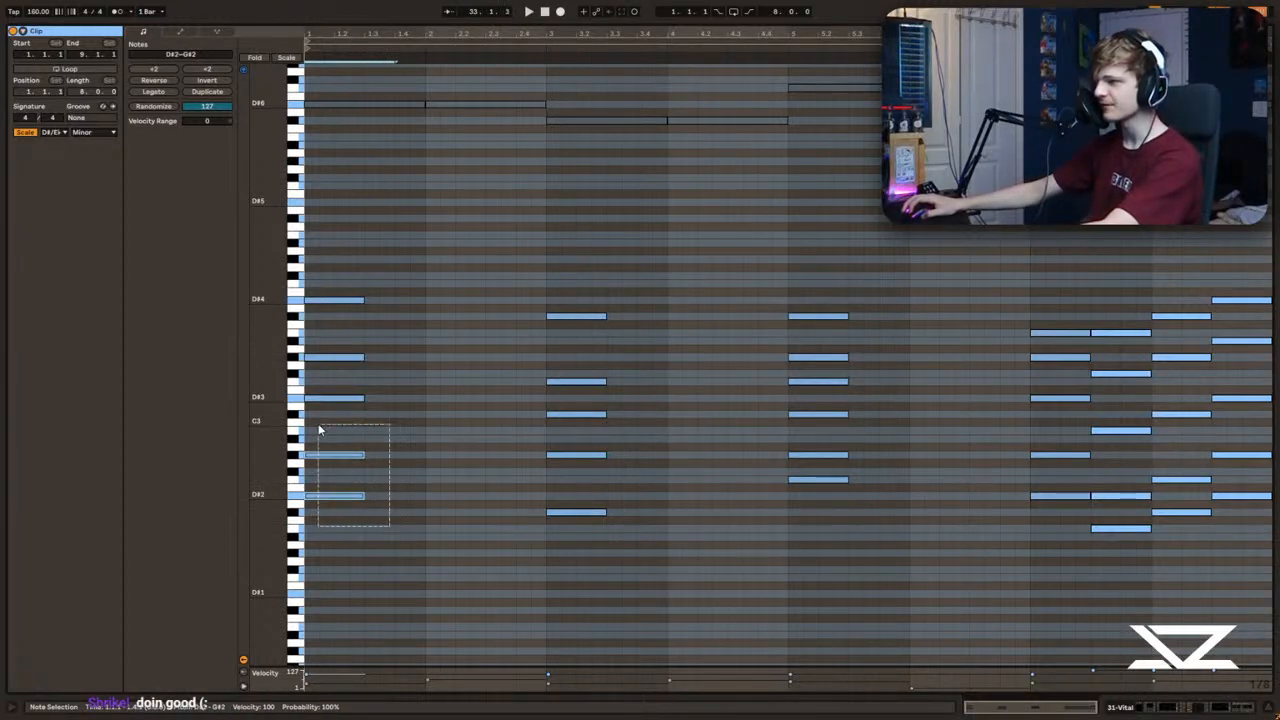
# Step: Raise the first chord's G#3 note three semitones to B3, comparing both versions in playback
pyautogui.moveTo(413, 385); pyautogui.dragTo(318, 411)
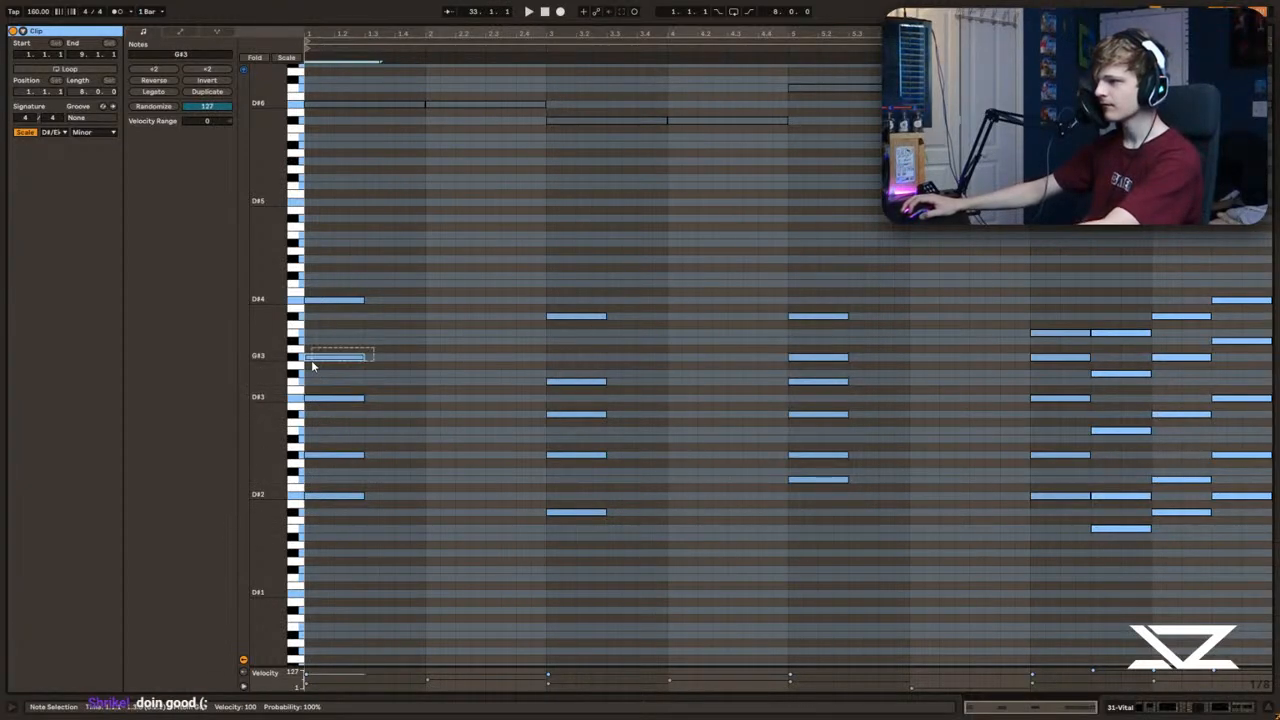
pyautogui.moveTo(410, 270); pyautogui.dragTo(345, 595)
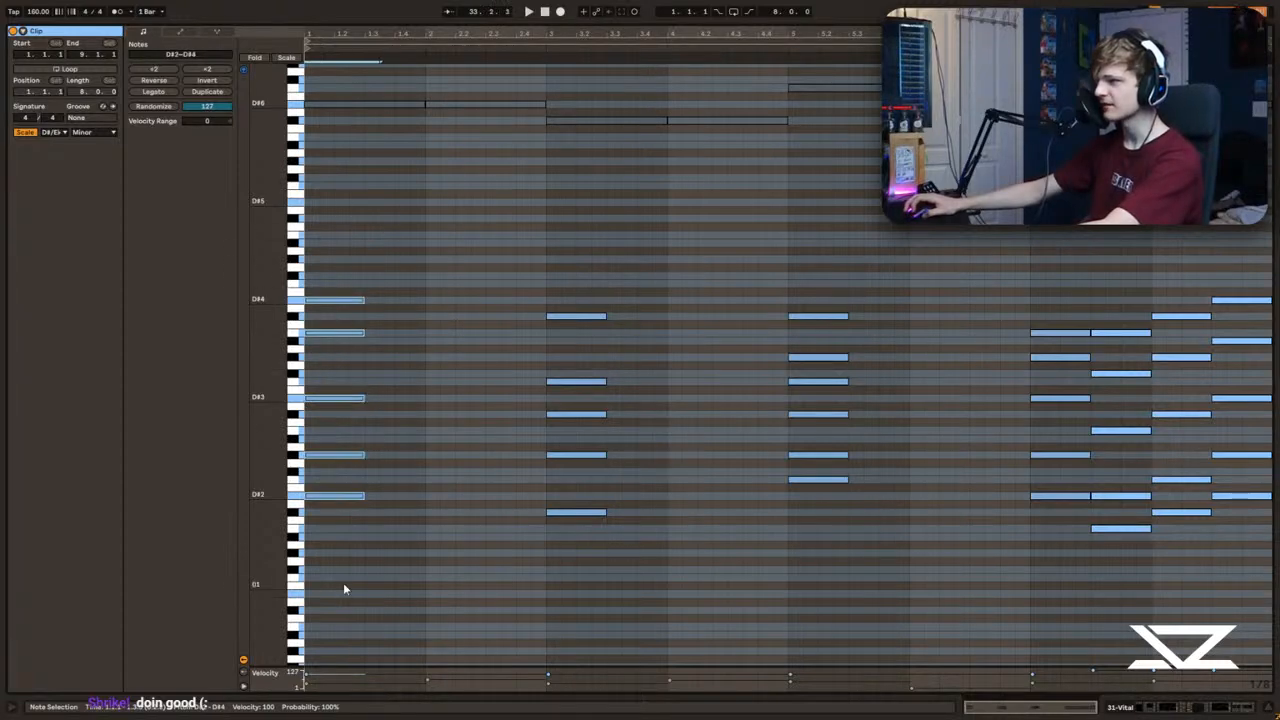
pyautogui.click(309, 258)
pyautogui.press('space')
pyautogui.press('space')
pyautogui.moveTo(363, 333)
pyautogui.mouseDown()
pyautogui.moveTo(333, 347)
pyautogui.moveTo(365, 355)
pyautogui.mouseUp()
pyautogui.press('space')
pyautogui.press('space')
pyautogui.press('space')
pyautogui.press('Up')
pyautogui.press('Up')
pyautogui.press('Up')
pyautogui.press('space')
pyautogui.click(337, 300)
pyautogui.press('space')
# Step: Try the first chord's G#2 note an octave higher, return it to G#2 and replay the chord
pyautogui.press('space')
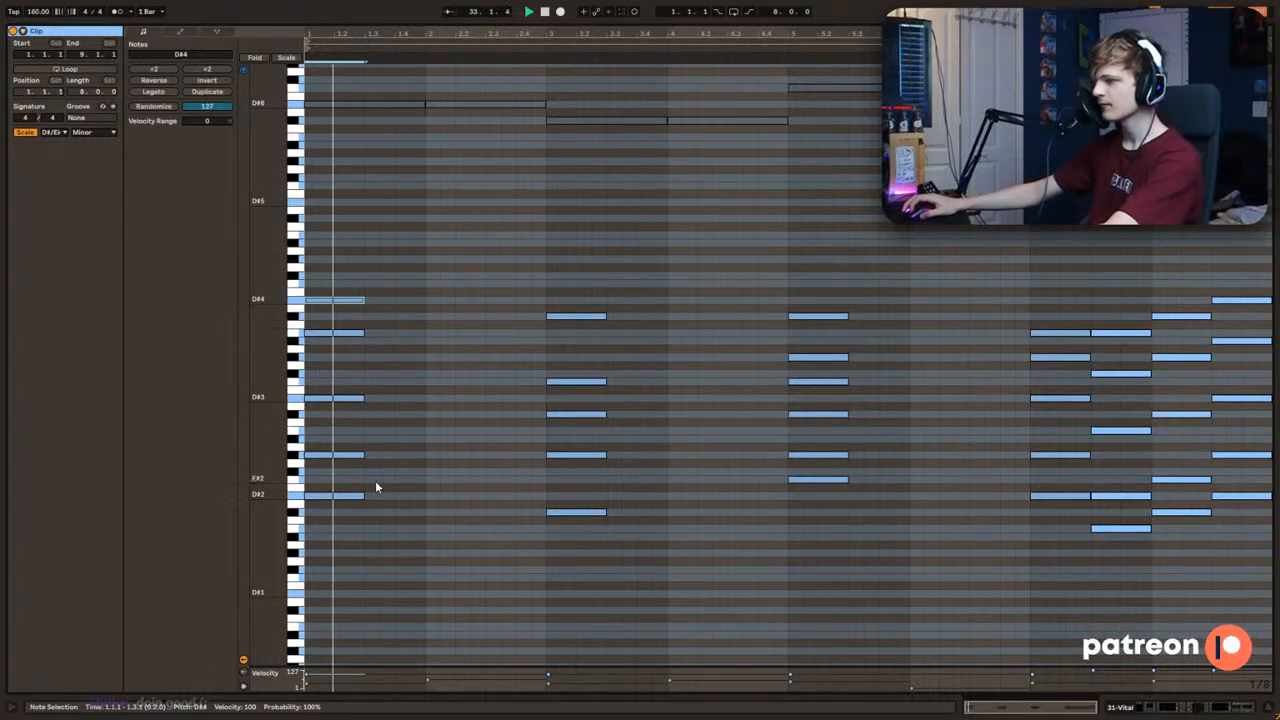
pyautogui.click(374, 503)
pyautogui.moveTo(372, 481); pyautogui.dragTo(293, 460)
pyautogui.press('space')
pyautogui.press('space')
pyautogui.click(359, 427)
pyautogui.press('space')
pyautogui.click(353, 399)
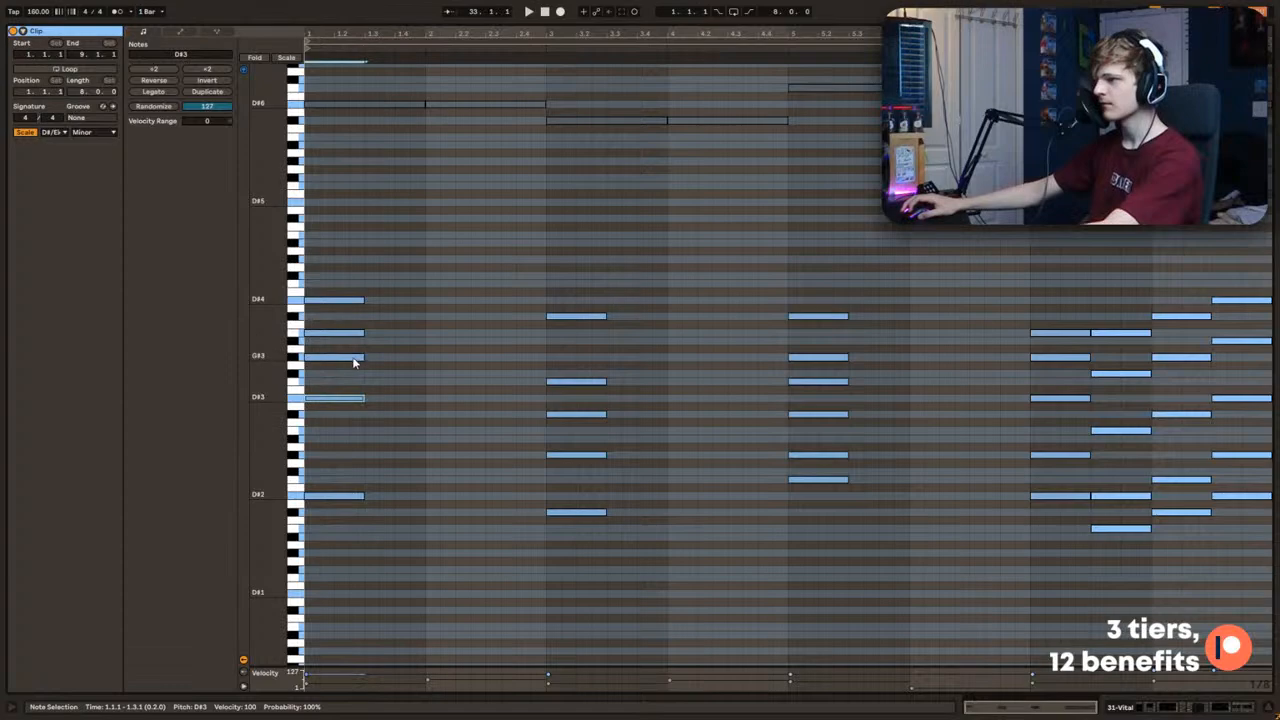
pyautogui.click(353, 357)
pyautogui.hotkey('shift', 'Down')
pyautogui.click(348, 485)
pyautogui.click(341, 496)
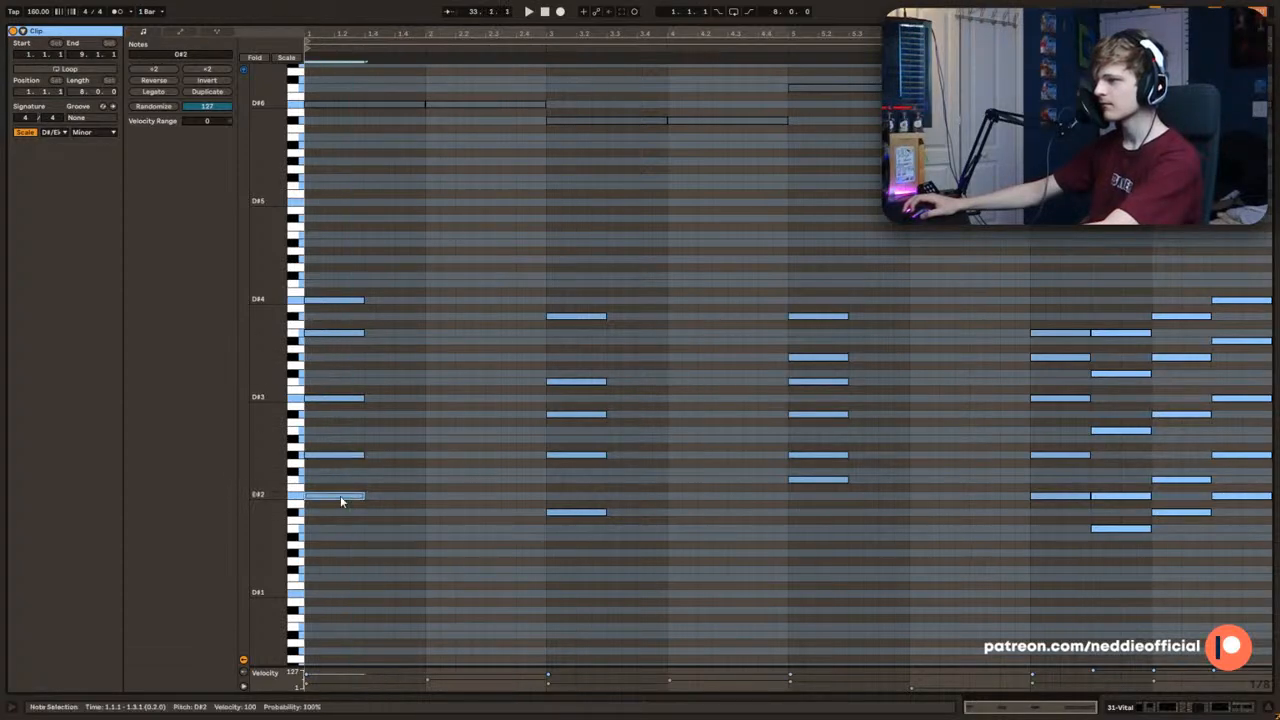
pyautogui.press('space')
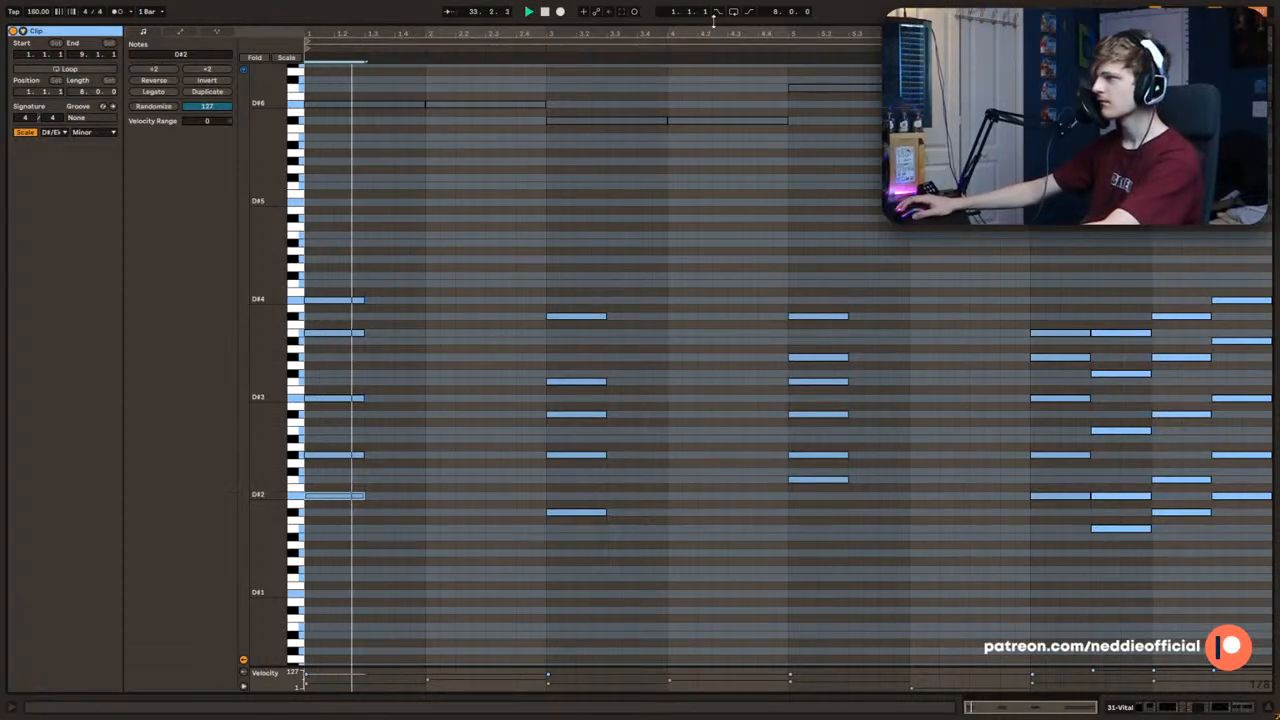
# Step: Collapse the note editor, unsolo the 31 Vital track and play the arrangement from bars 25 and 33
pyautogui.moveTo(713, 22); pyautogui.dragTo(564, 491)
pyautogui.scroll(1, 564, 491)
pyautogui.press('space')
pyautogui.press('space')
pyautogui.scroll(2, 504, 268)
pyautogui.click(552, 246)
pyautogui.moveTo(626, 55)
pyautogui.mouseDown()
pyautogui.moveTo(626, 40)
pyautogui.moveTo(676, 30)
pyautogui.mouseUp()
pyautogui.moveTo(434, 258); pyautogui.dragTo(405, 258)
pyautogui.press('space')
pyautogui.press('space')
pyautogui.click(637, 262)
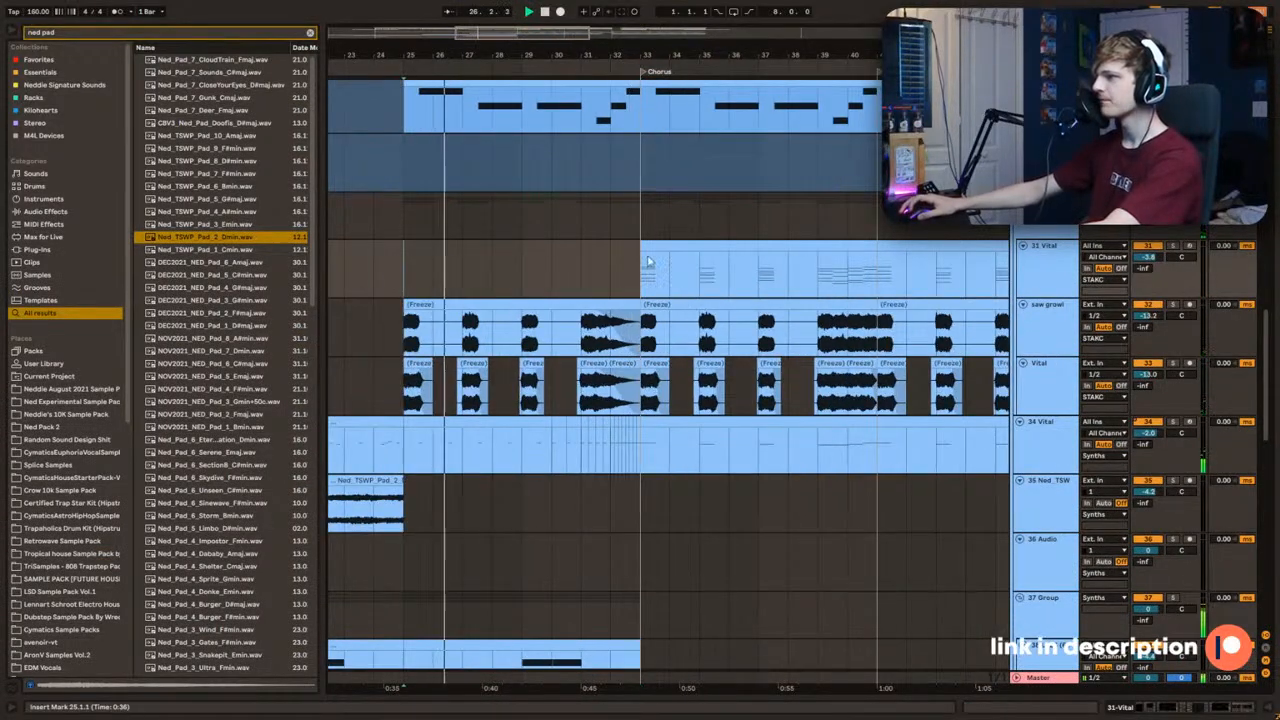
pyautogui.press('space')
# Step: Reopen the 31 Vital clip to examine its first chord, close the editor and replay the chorus from bar 33
pyautogui.doubleClick(671, 258)
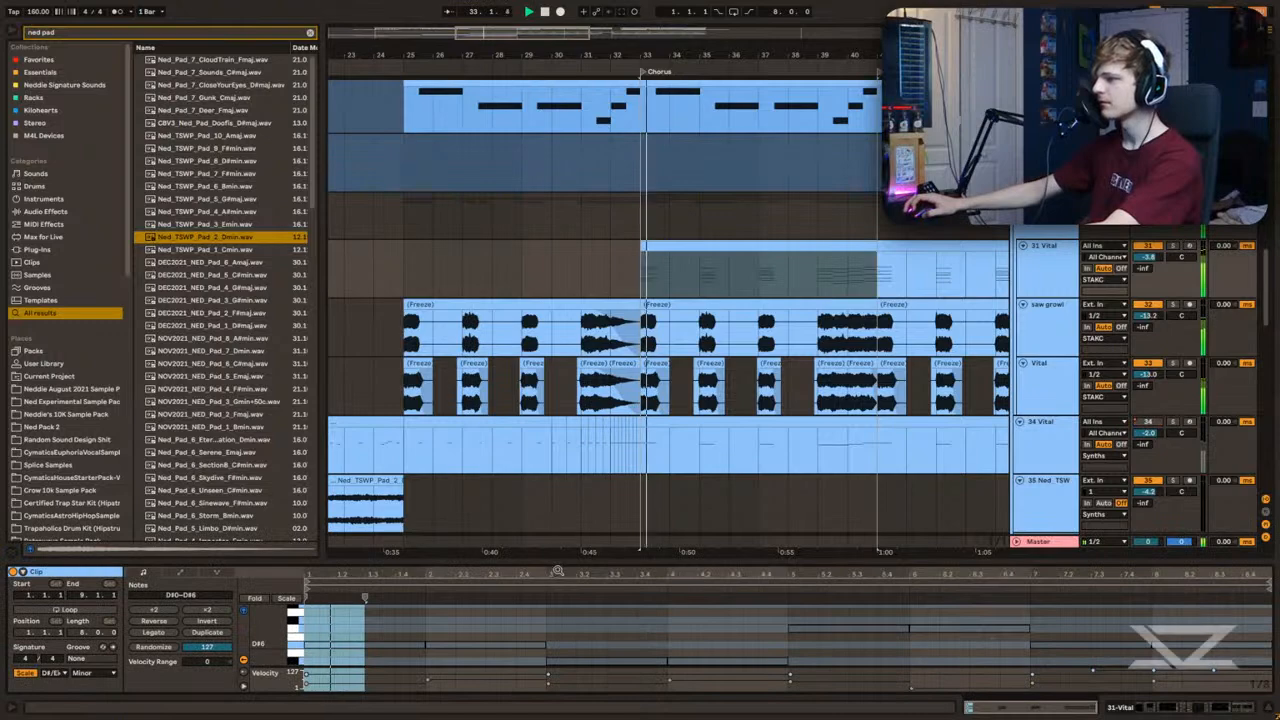
pyautogui.hotkey('ctrl', 'alt', 'e')
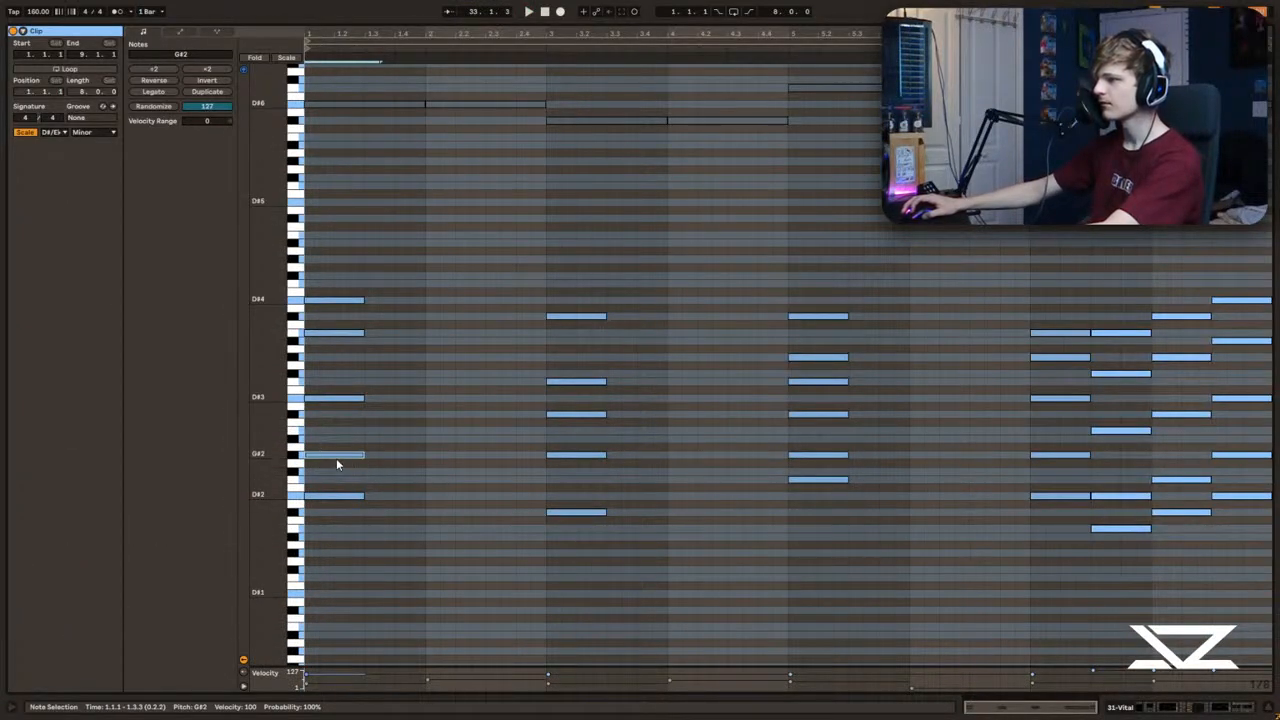
pyautogui.press('space')
pyautogui.hotkey('ctrl', 'alt', 'l')
pyautogui.scroll(2, 603, 154)
pyautogui.click(641, 212)
pyautogui.press('space')
pyautogui.press('space')
# Step: Inspect the 34 Vital clip at bar 33 in the enlarged note editor, play it and close the editor
pyautogui.press('space')
pyautogui.doubleClick(663, 355)
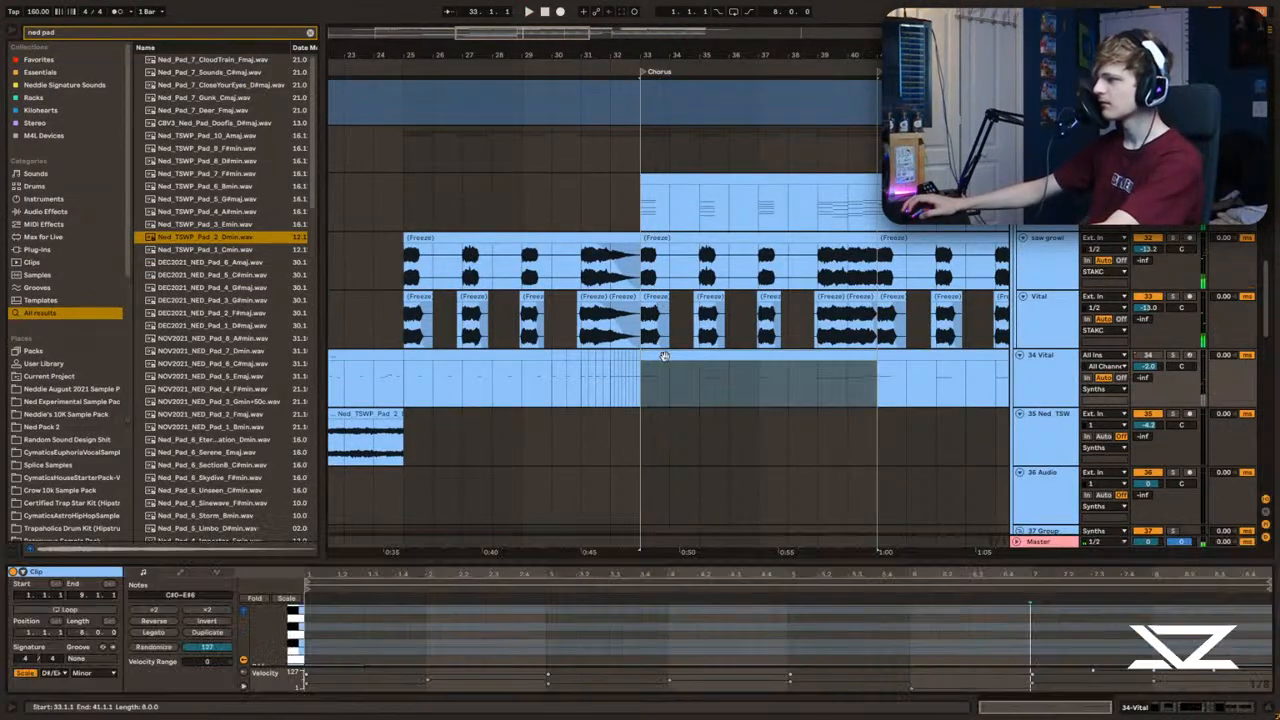
pyautogui.hotkey('ctrl', 'alt', 'e')
pyautogui.click(318, 127)
# Step: Play the full mix from bar 33 and review the synth and bass tracks
pyautogui.press('space')
pyautogui.press('space')
pyautogui.hotkey('ctrl', 'alt', 'l')
pyautogui.scroll(2, 625, 288)
pyautogui.press('space')
pyautogui.scroll(8, 625, 288)
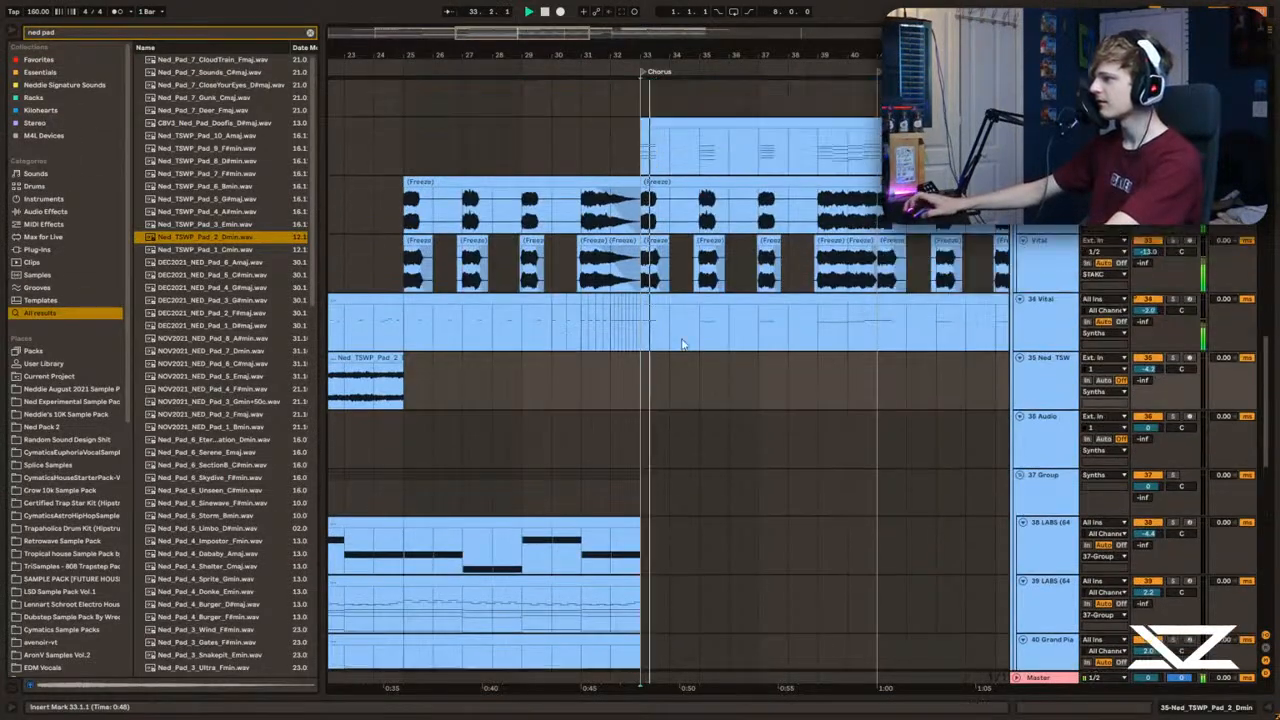
pyautogui.scroll(6, 650, 265)
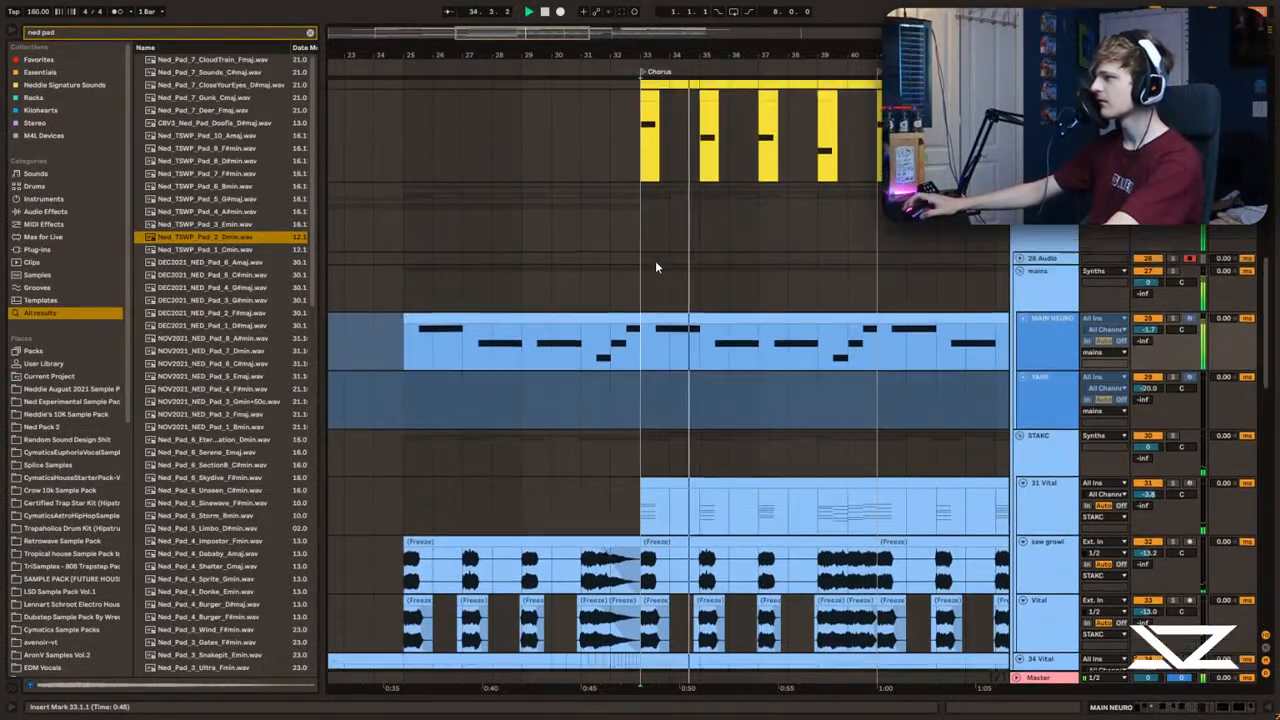
# Step: Play the chorus and review the 23 Vital and 24 Vital sub tracks alongside the synth tracks
pyautogui.scroll(1, 633, 277)
pyautogui.click(634, 279)
pyautogui.scroll(2, 653, 298)
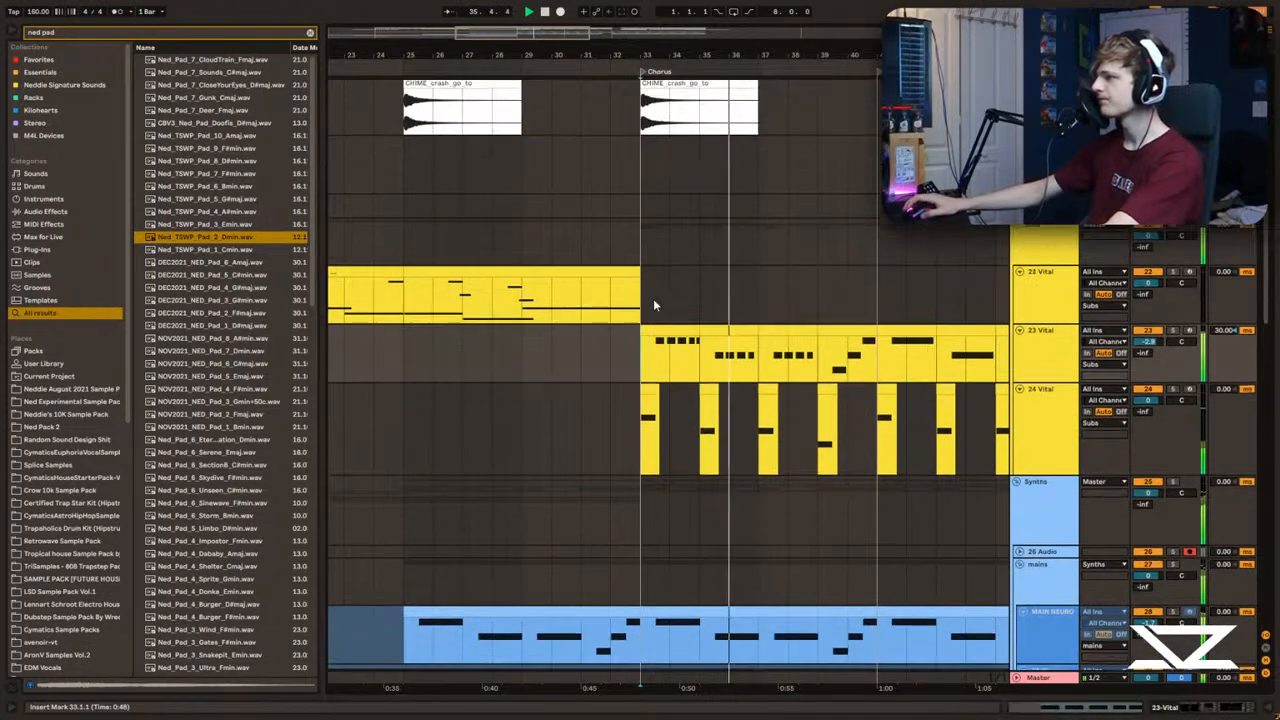
pyautogui.scroll(3, 650, 300)
pyautogui.scroll(-1, 626, 320)
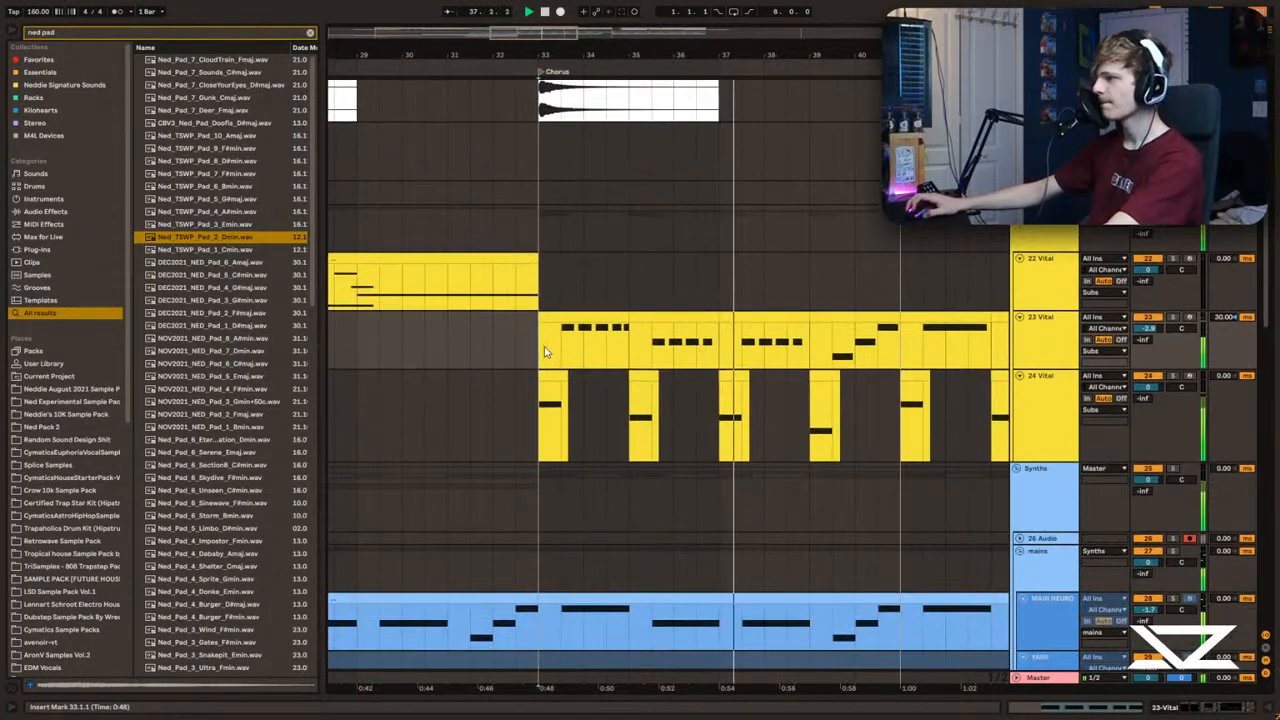
pyautogui.scroll(-1, 545, 290)
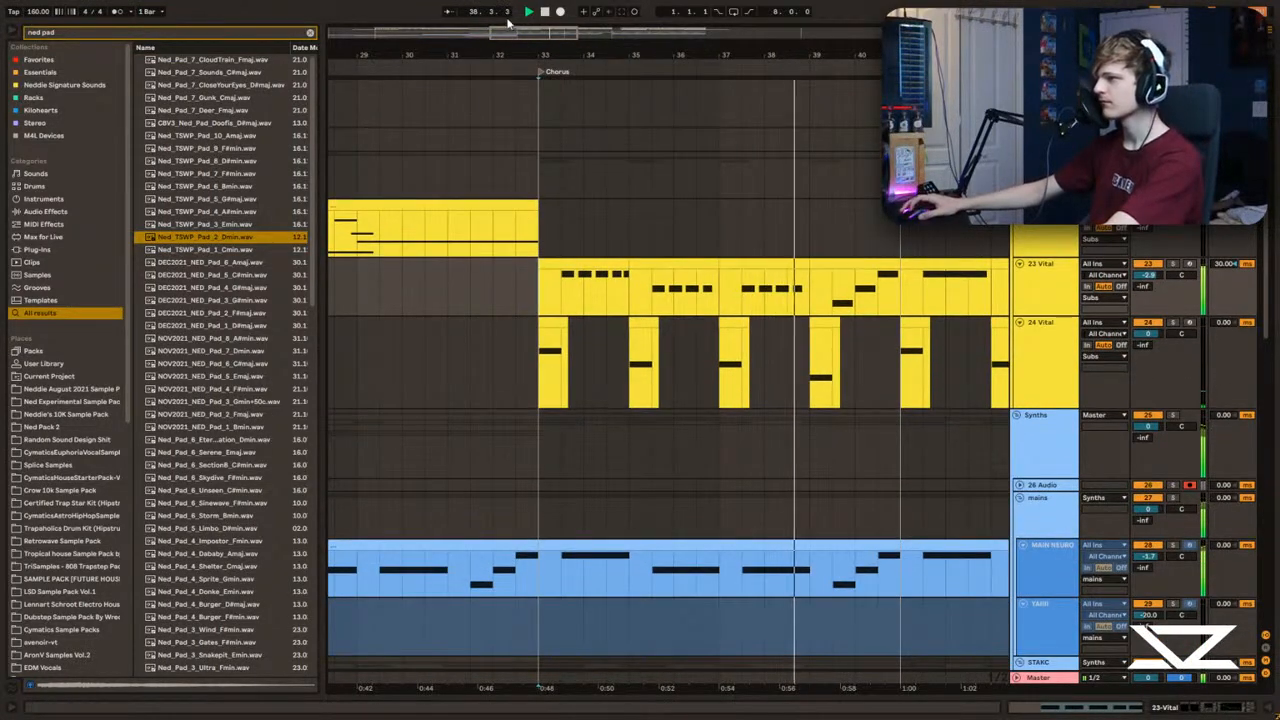
pyautogui.moveTo(535, 32); pyautogui.dragTo(536, 42)
# Step: Replay the first hit of the chorus at bar 33 and review the kick, snare and hat tracks
pyautogui.press('space')
pyautogui.scroll(2, 1200, 130)
pyautogui.press('space')
pyautogui.press('space')
pyautogui.scroll(5, 1275, 128)
pyautogui.scroll(6, 574, 268)
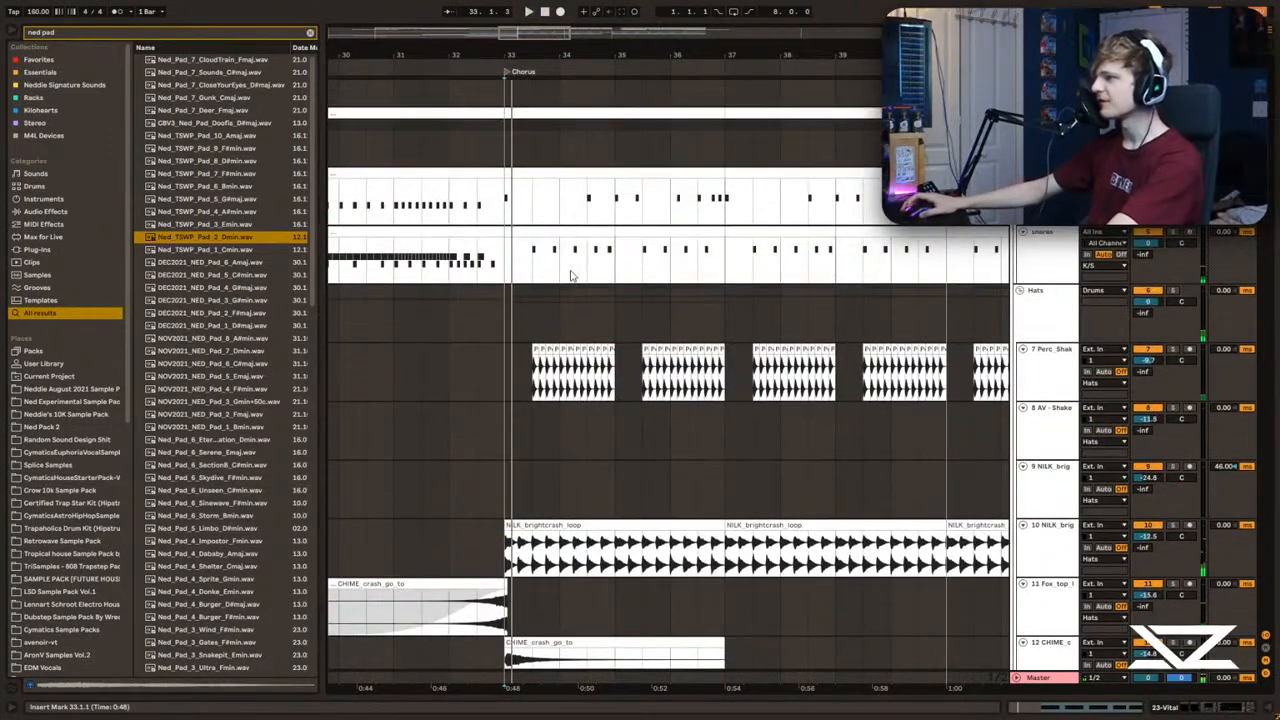
pyautogui.click(511, 257)
pyautogui.press('space')
# Step: Show the kick track's devices with the Kick_Signature_Kick_17 sample and audition the kick at bar 33
pyautogui.press('space')
pyautogui.scroll(1, 622, 252)
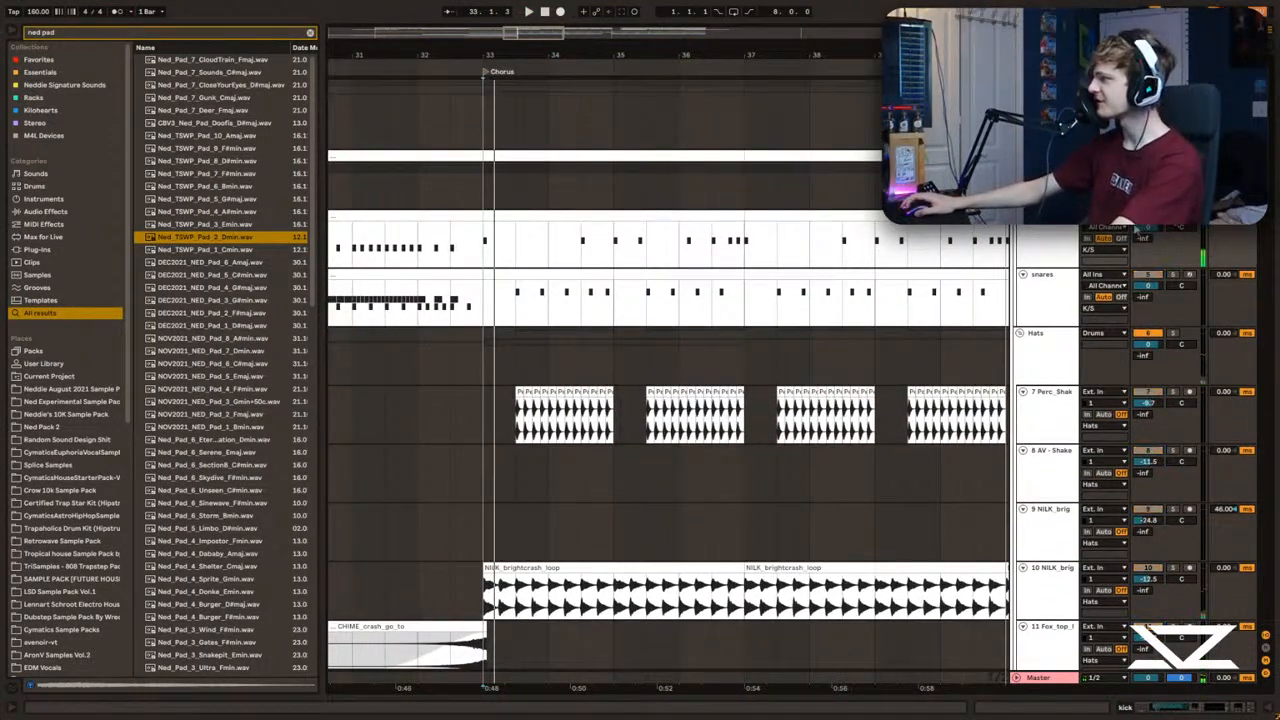
pyautogui.doubleClick(1050, 240)
pyautogui.press('space')
pyautogui.press('space')
pyautogui.press('space')
pyautogui.click(93, 670)
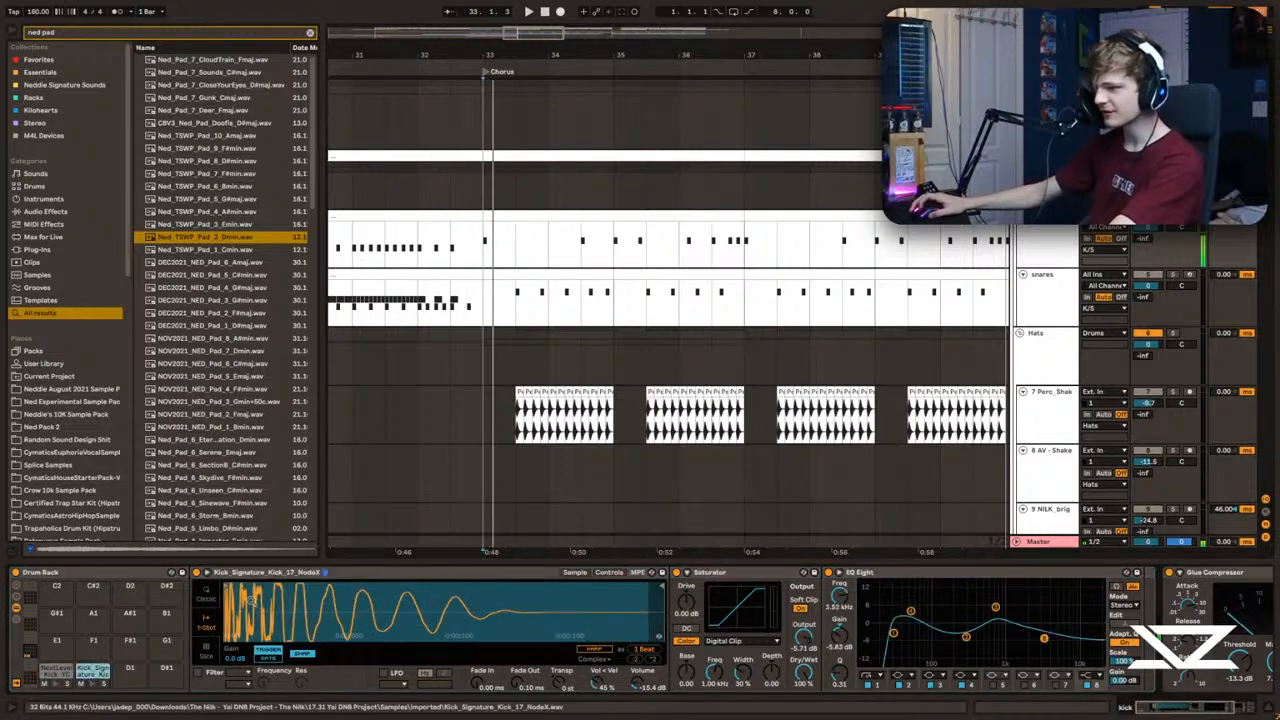
pyautogui.press('space')
# Step: Replay the kick at bar 33 and examine its EQ Eight, Glue Compressor and Utility
pyautogui.press('space')
pyautogui.press('space')
pyautogui.press('space')
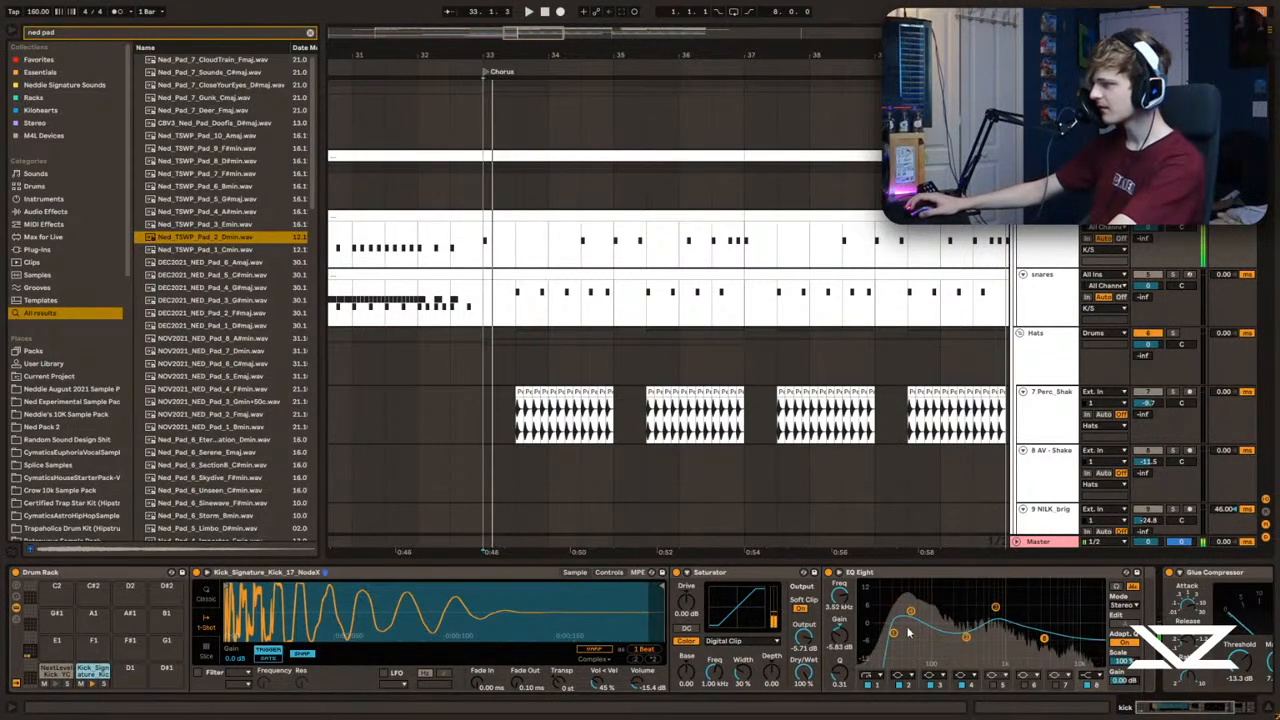
pyautogui.press('space')
pyautogui.moveTo(1193, 710); pyautogui.dragTo(1203, 710)
pyautogui.press('space')
pyautogui.press('space')
pyautogui.press('space')
pyautogui.press('space')
pyautogui.press('space')
pyautogui.press('space')
pyautogui.press('space')
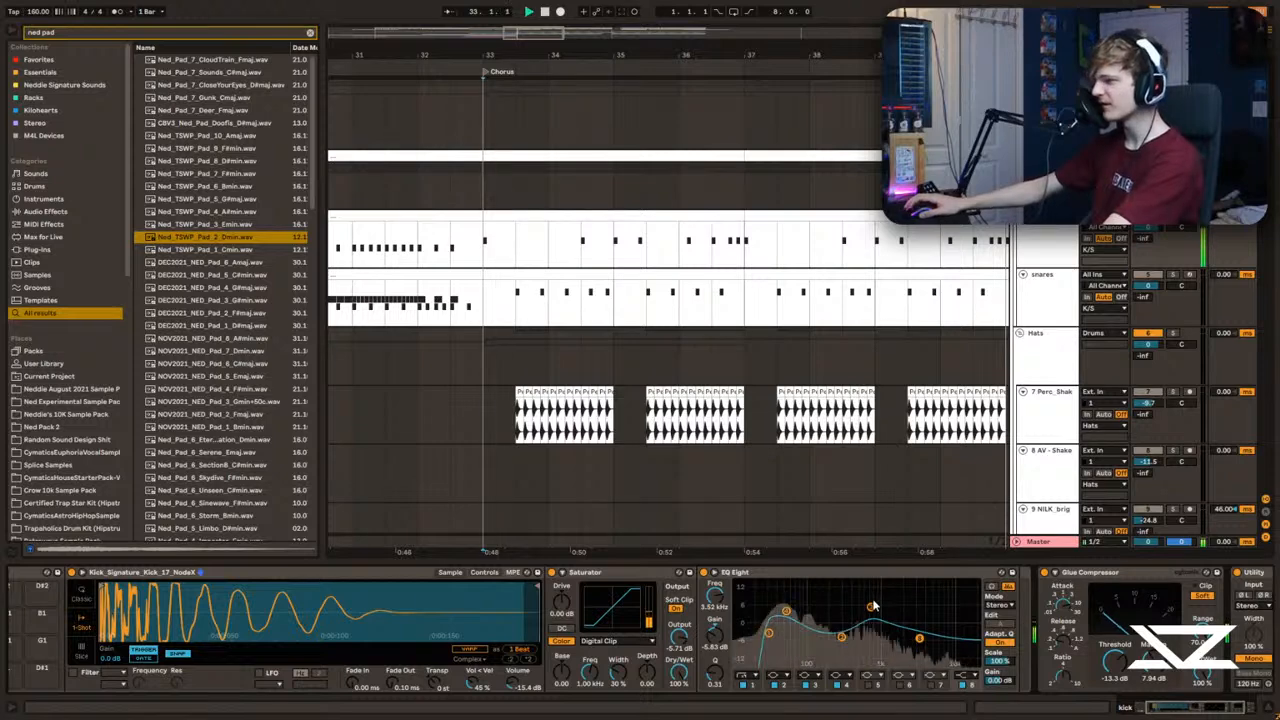
pyautogui.moveTo(1229, 709); pyautogui.dragTo(1238, 712)
pyautogui.press('space')
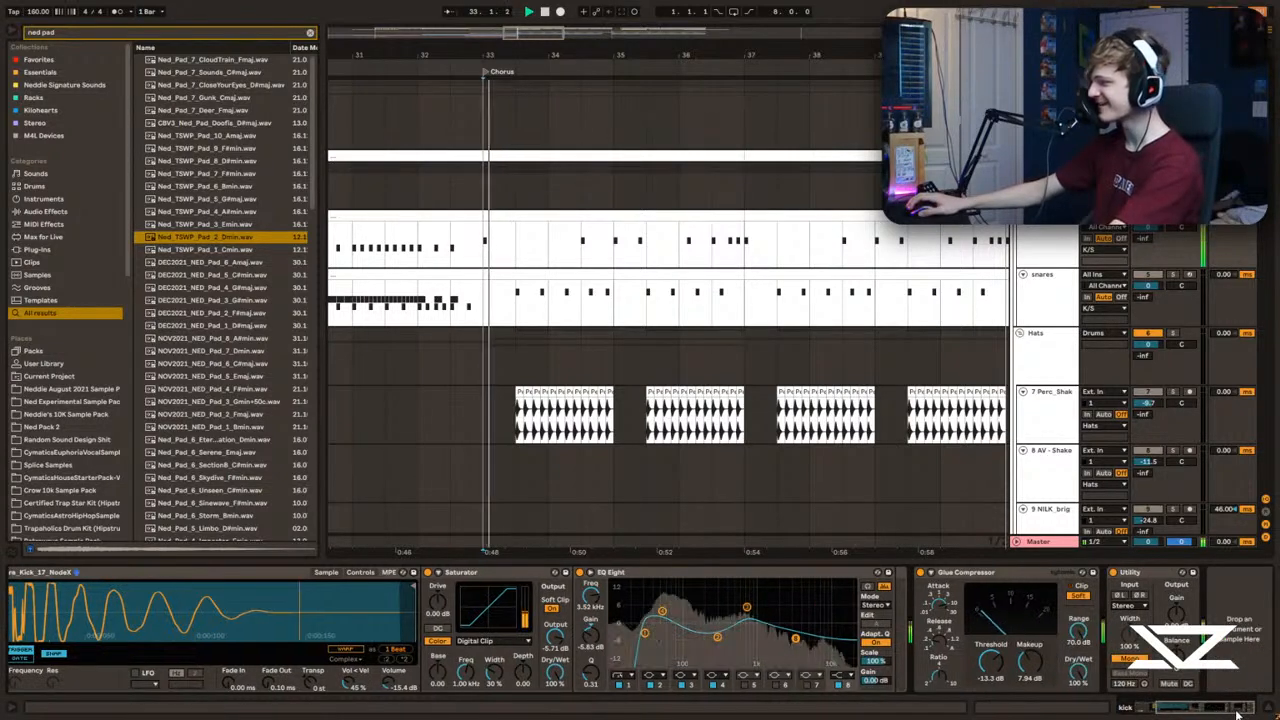
# Step: Set the kick EQ's third band to -4.34 dB at 681 Hz, and the kick sample's fade-out to 50.6 ms and volume to -5.71 dB
pyautogui.moveTo(744, 631); pyautogui.dragTo(741, 636)
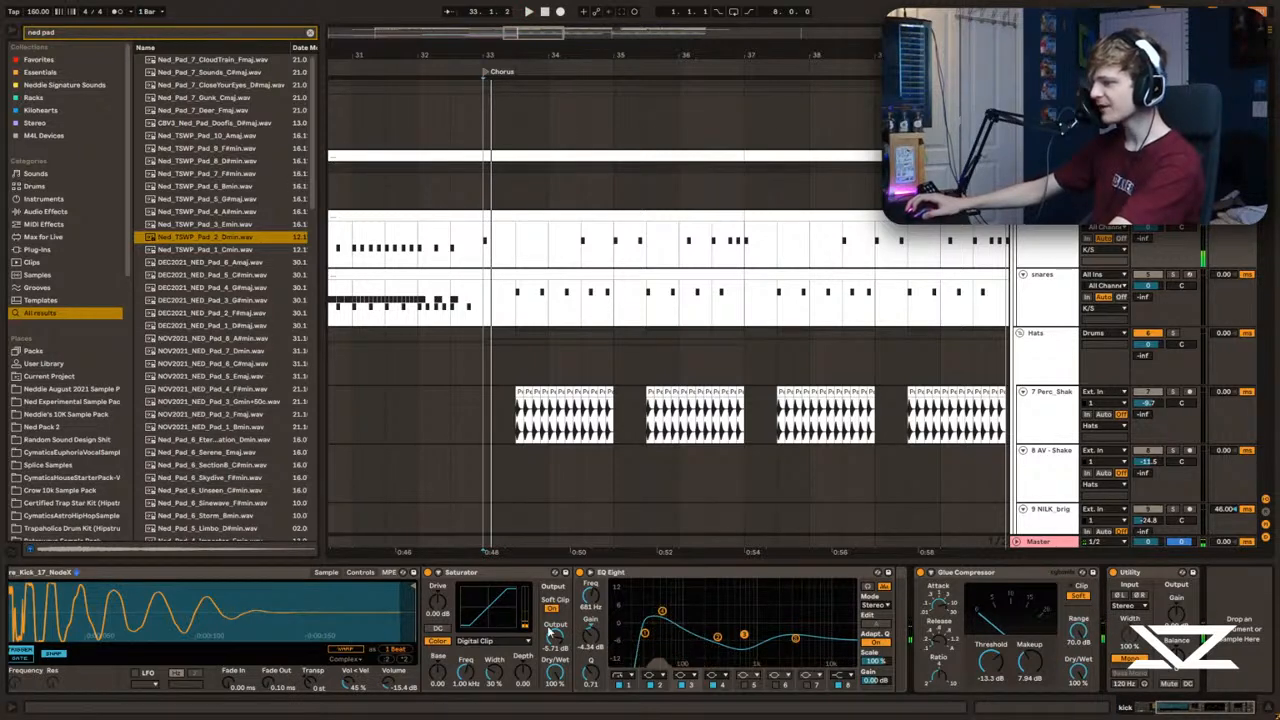
pyautogui.moveTo(1174, 706); pyautogui.dragTo(1167, 711)
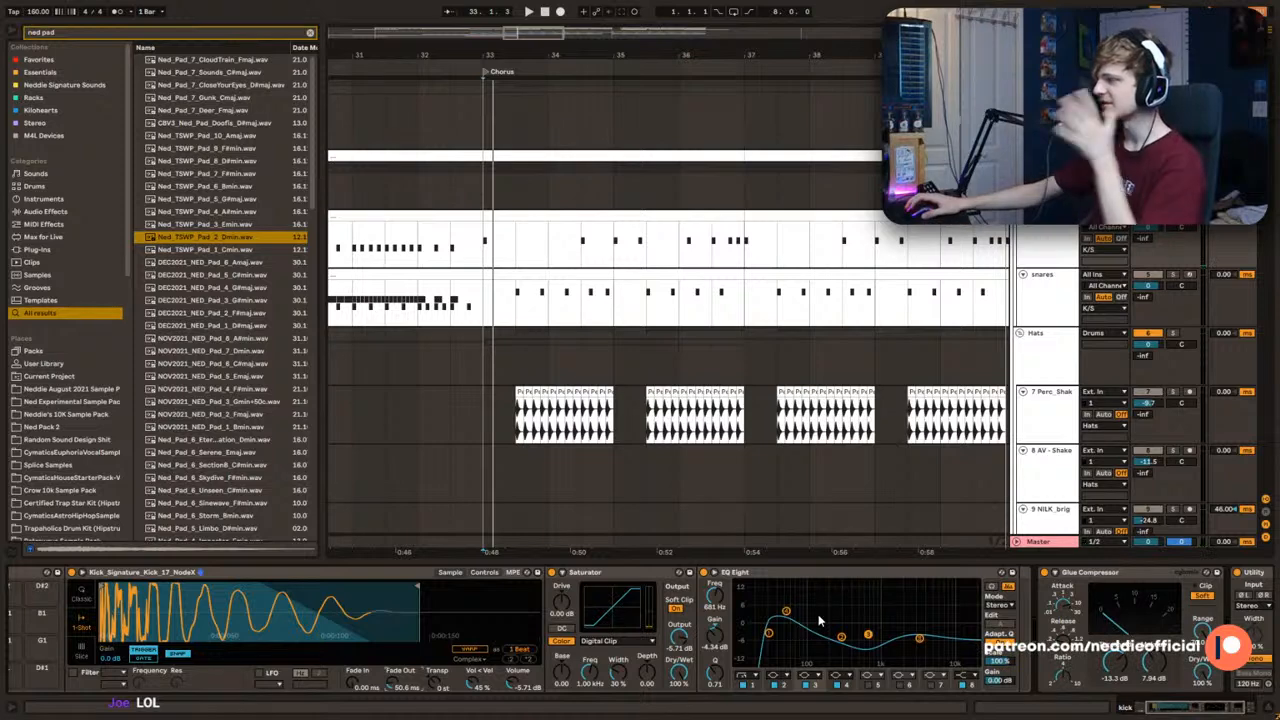
pyautogui.press('space')
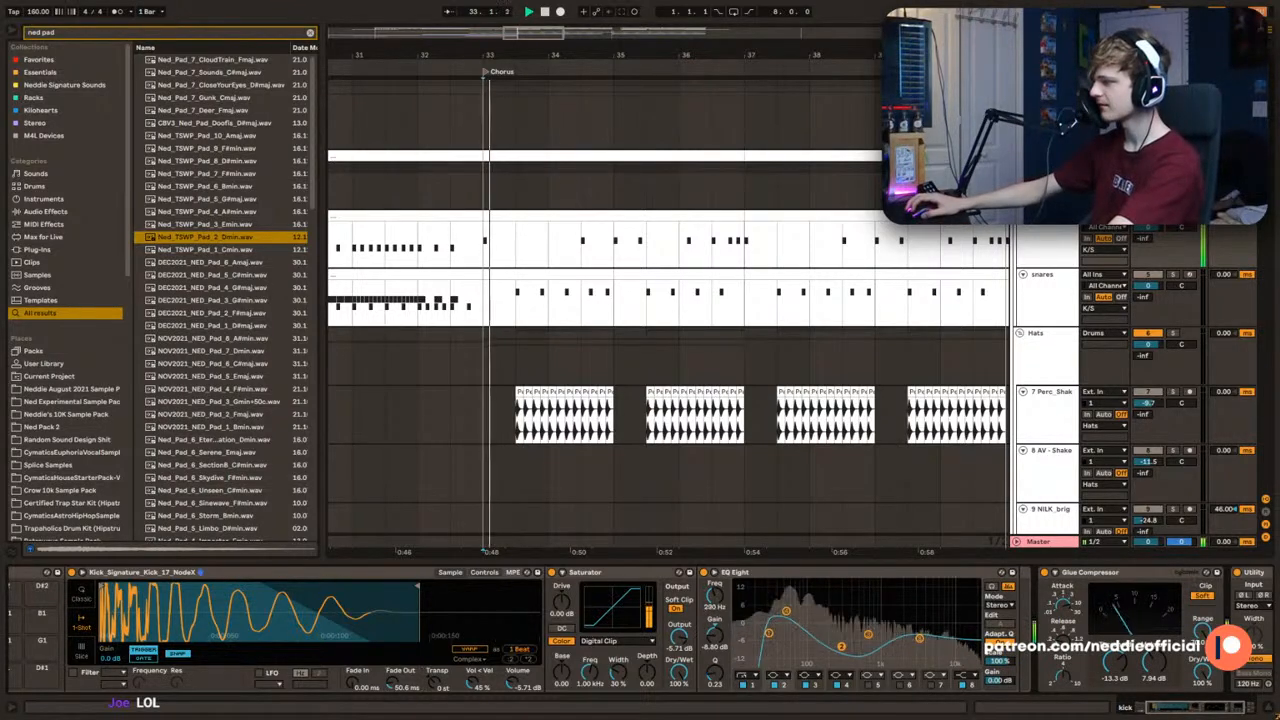
# Step: Move the kick EQ's second band next to the third at -4.59 dB with a Q of 1.38, auditioning the kick
pyautogui.press('space')
pyautogui.press('space')
pyautogui.moveTo(866, 626)
pyautogui.mouseDown()
pyautogui.moveTo(822, 642)
pyautogui.moveTo(856, 635)
pyautogui.mouseUp()
pyautogui.press('space')
pyautogui.press('space')
pyautogui.press('space')
pyautogui.press('space')
pyautogui.press('space')
# Step: Play the chorus drums from bar 33, and audition the first snare hit at 33.3 with the snares track's devices shown
pyautogui.press('space')
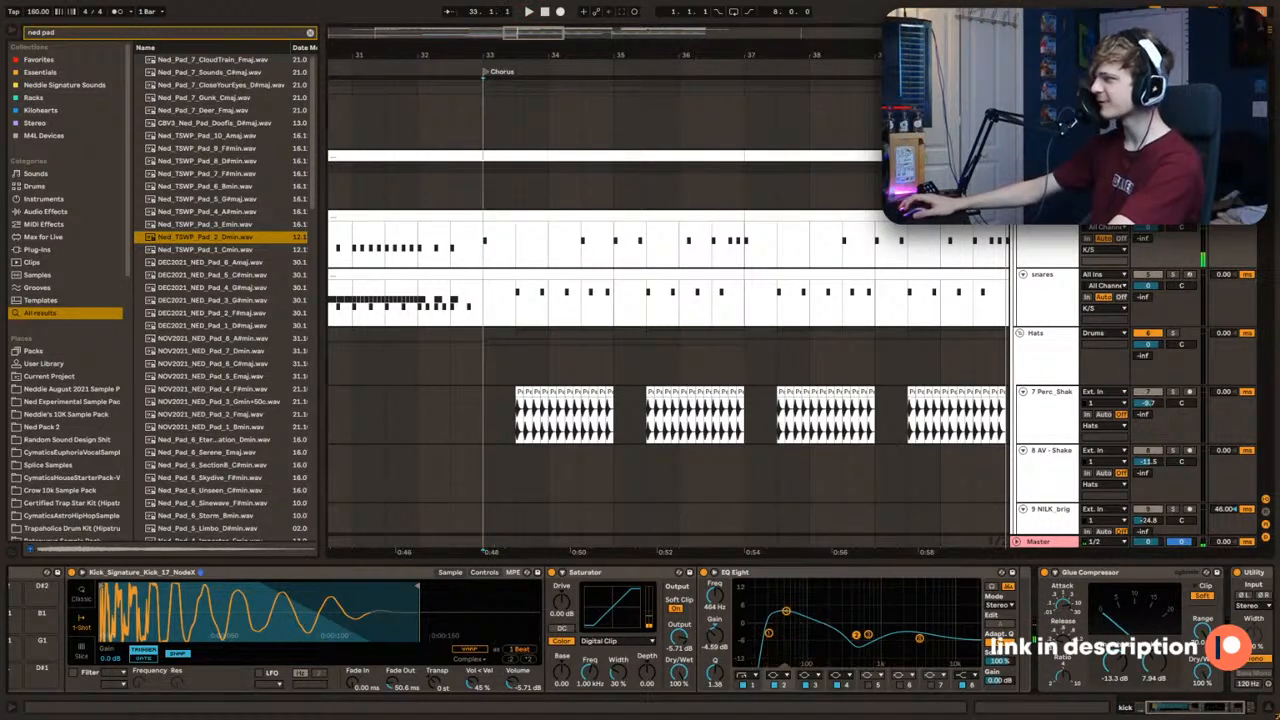
pyautogui.click(457, 251)
pyautogui.press('space')
pyautogui.click(486, 246)
pyautogui.moveTo(534, 37); pyautogui.dragTo(530, 48)
pyautogui.moveTo(643, 56); pyautogui.dragTo(643, 64)
pyautogui.press('space')
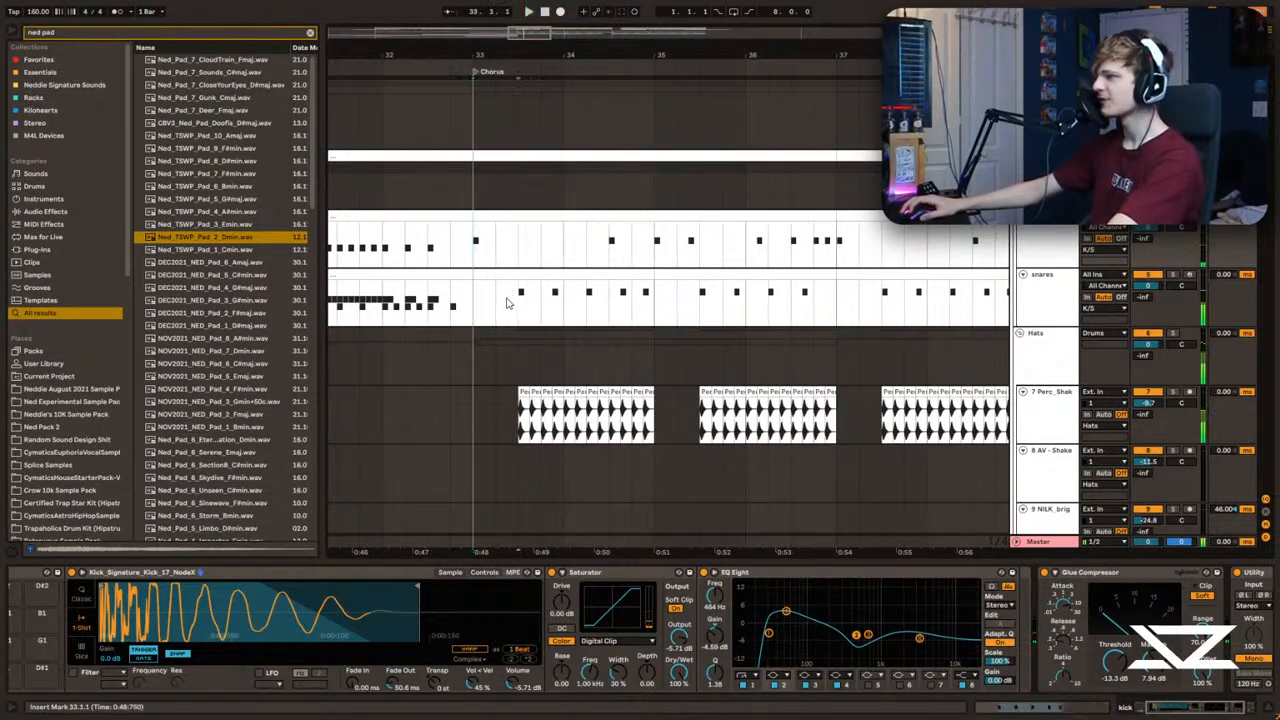
pyautogui.click(515, 295)
pyautogui.click(516, 273)
pyautogui.press('space')
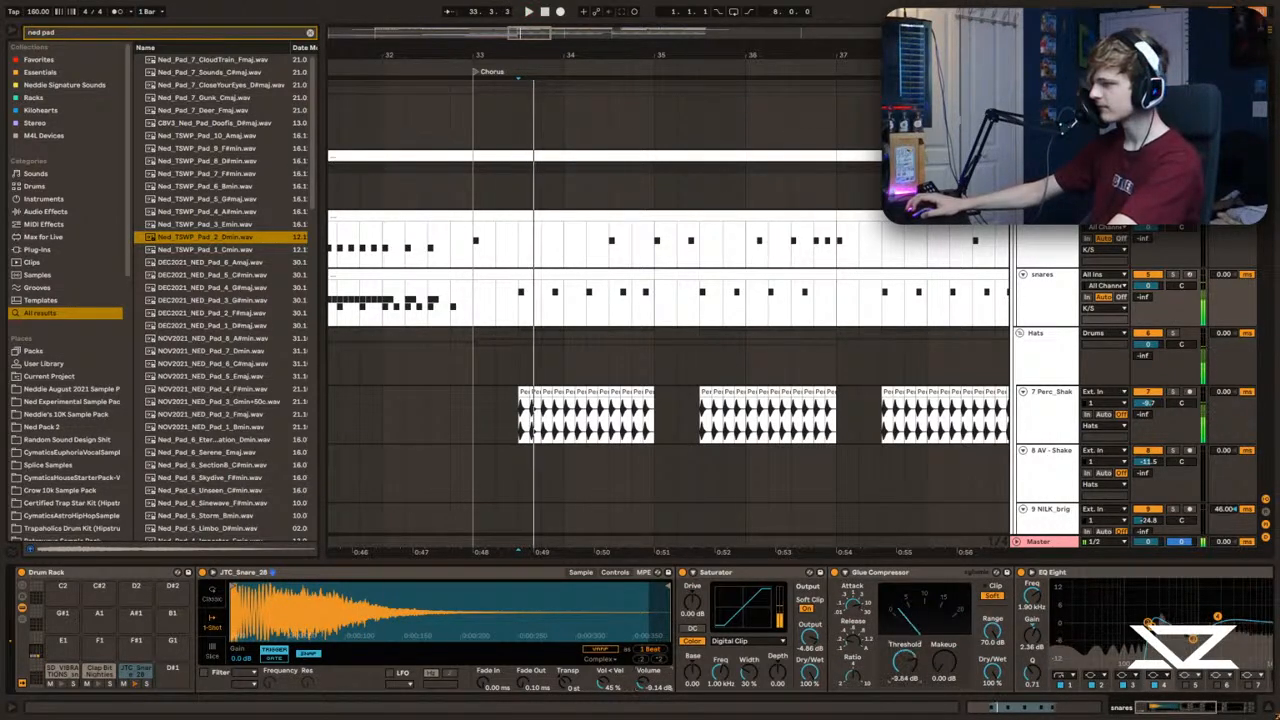
# Step: Turn off the Glue Compressor on the snares track and check its EQ Eights and Utility while auditioning the snare
pyautogui.click(835, 575)
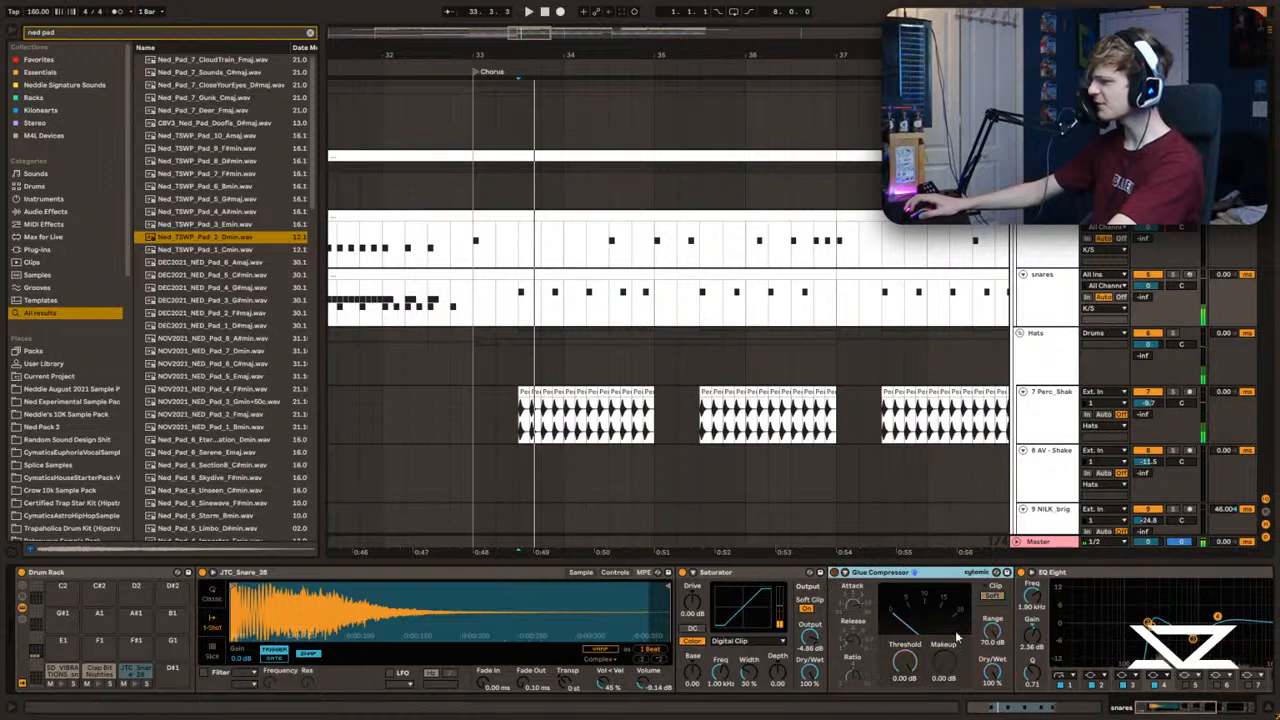
pyautogui.moveTo(1148, 708); pyautogui.dragTo(1197, 712)
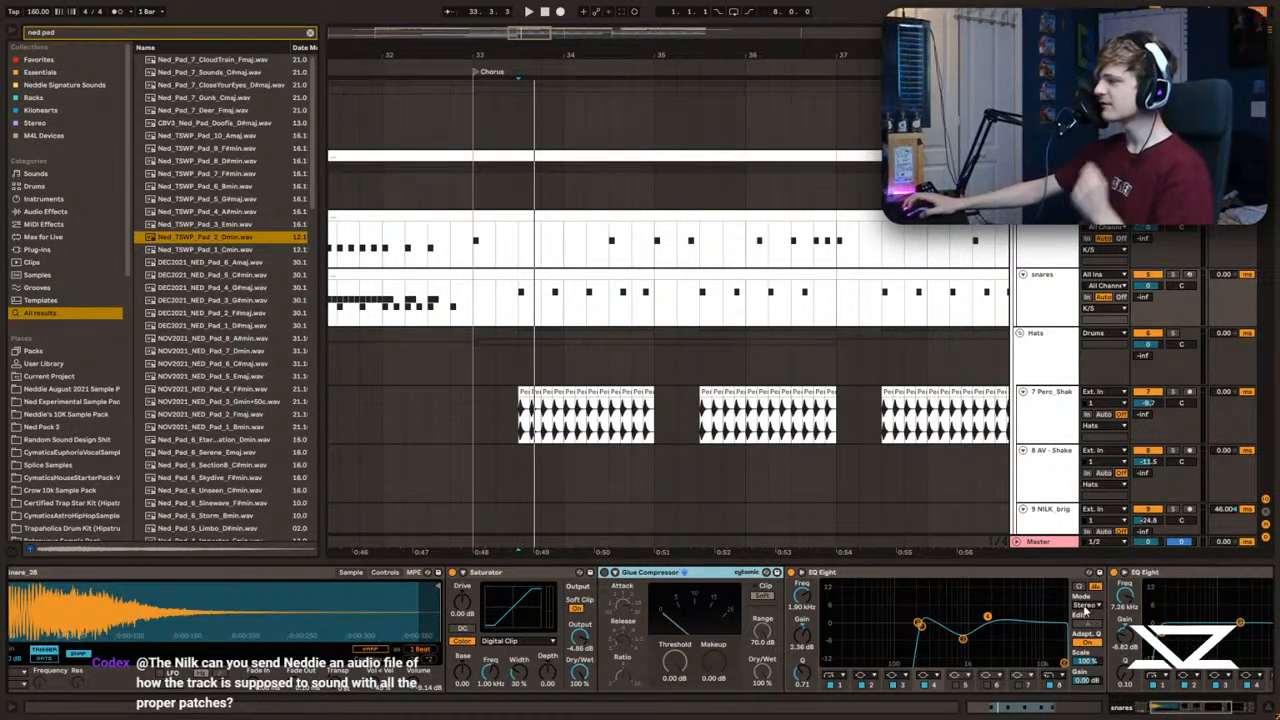
pyautogui.press('space')
pyautogui.moveTo(1188, 707); pyautogui.dragTo(1210, 714)
pyautogui.press('space')
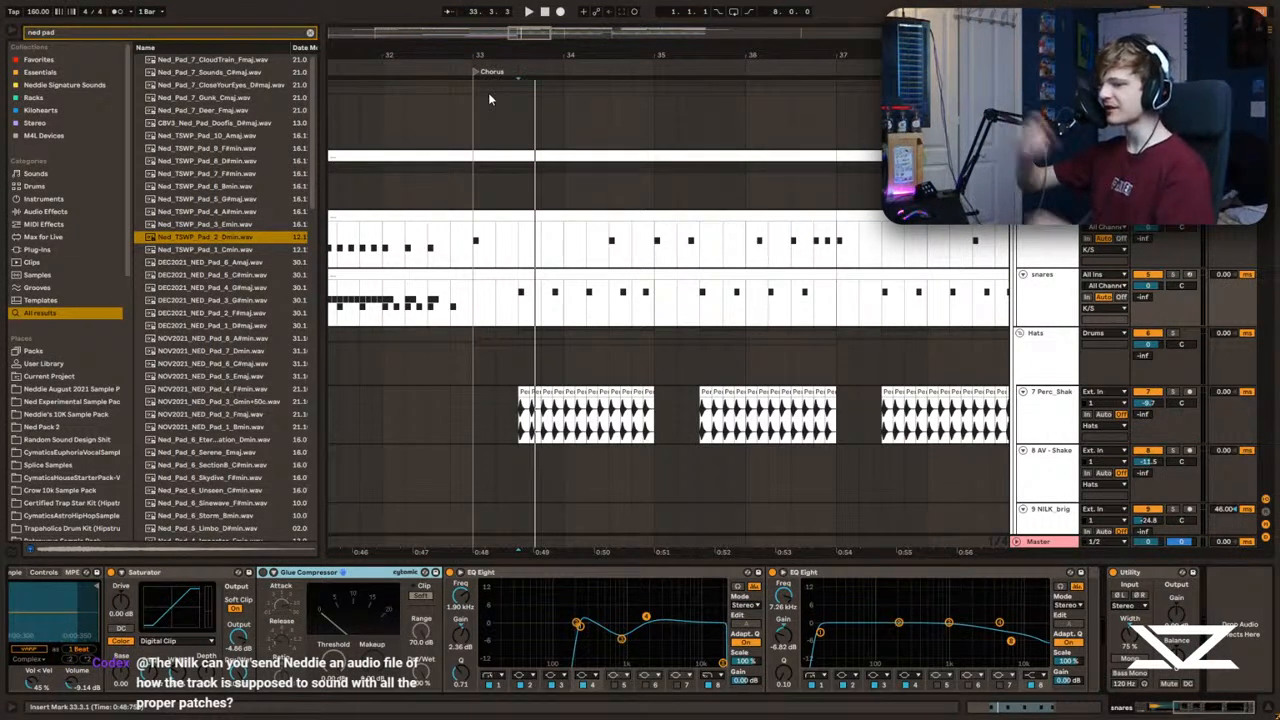
pyautogui.press('space')
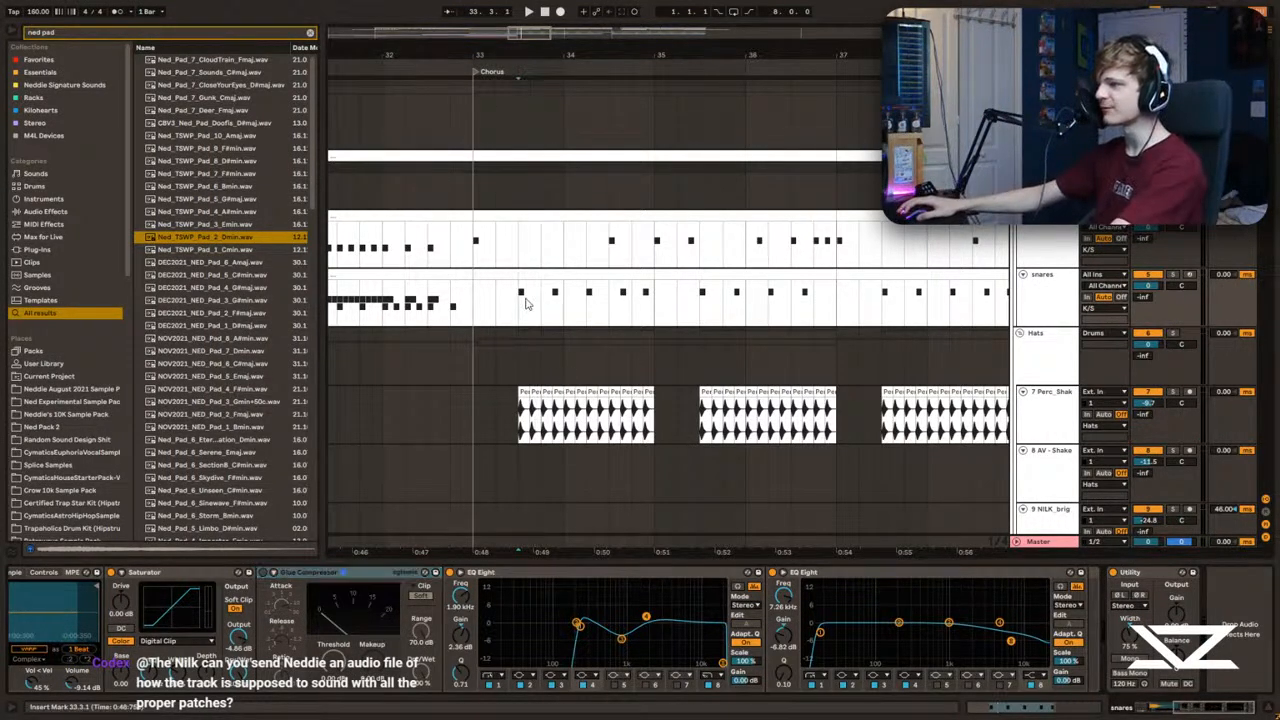
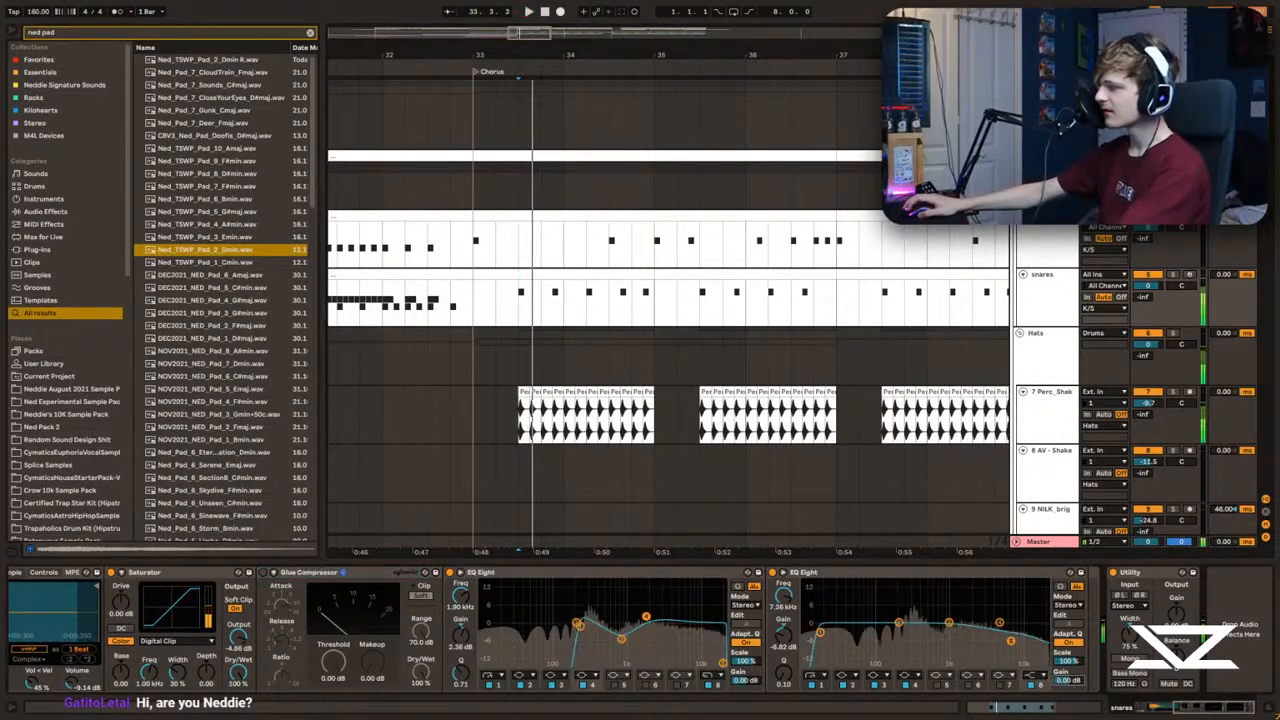
# Step: Play the chorus drums and inspect the devices on the kick track and the Drums group
pyautogui.click(471, 276)
pyautogui.click(479, 308)
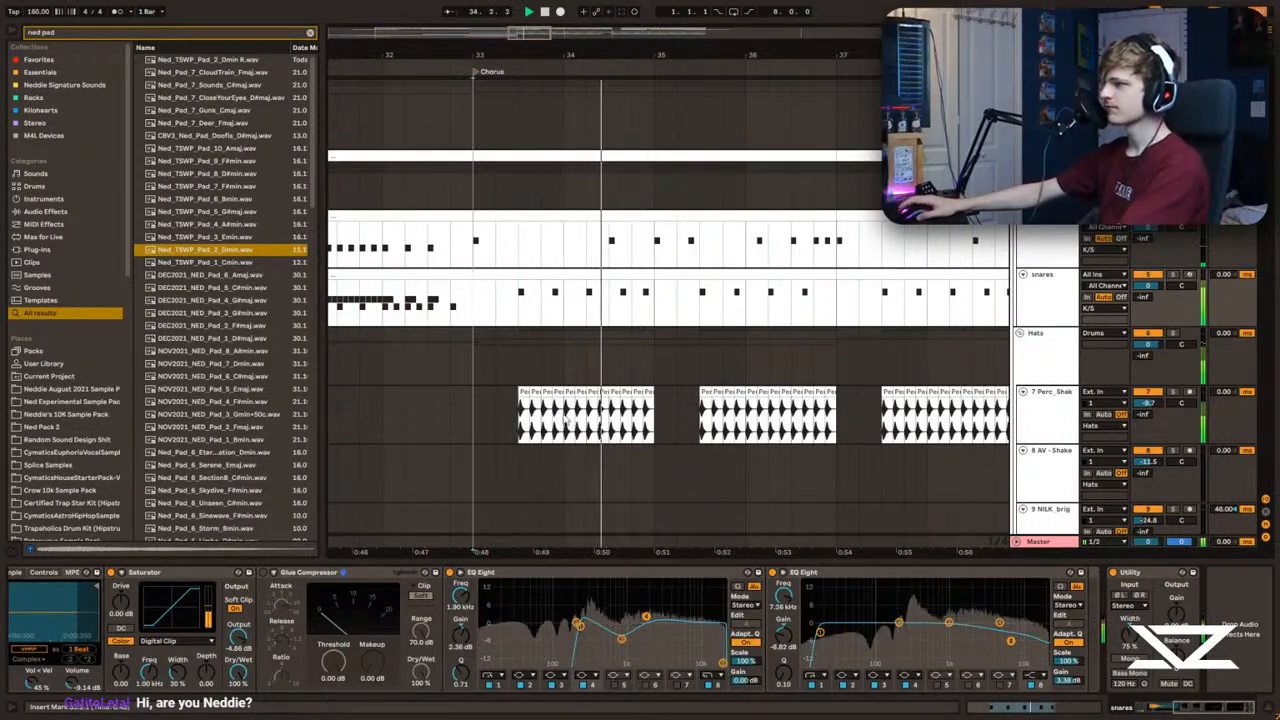
pyautogui.scroll(-2, 847, 341)
pyautogui.click(847, 341)
pyautogui.click(614, 175)
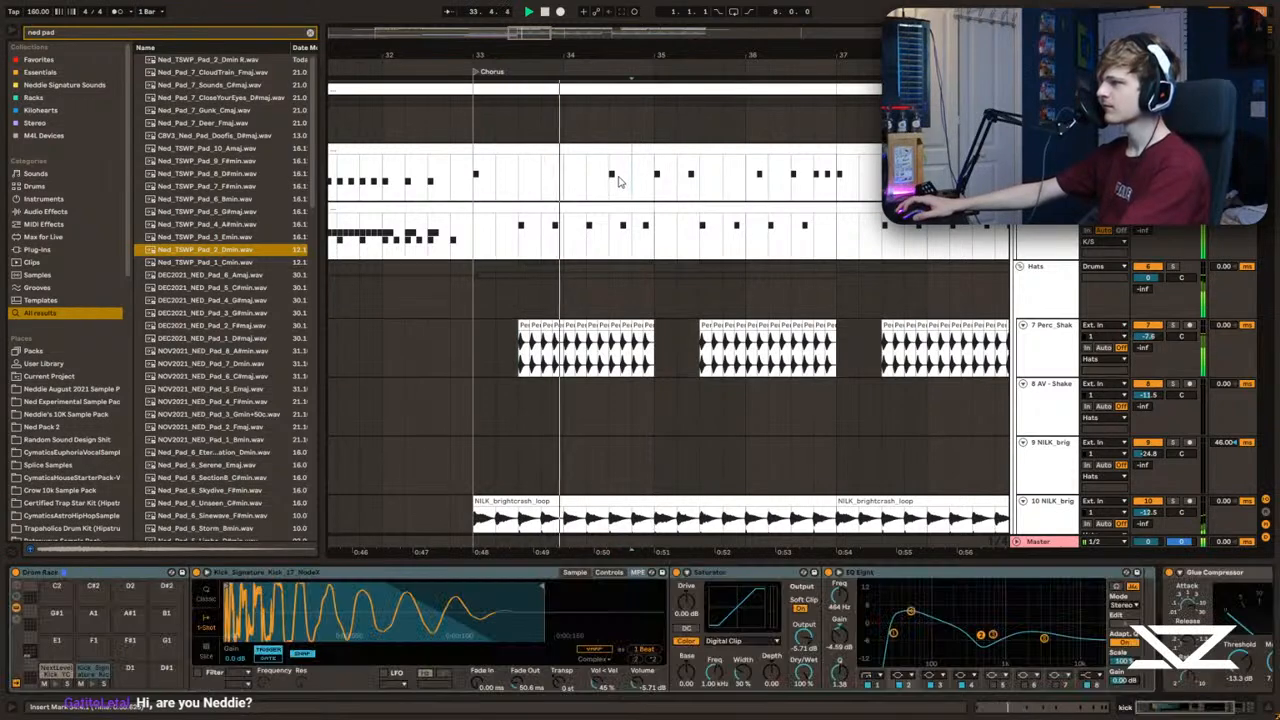
pyautogui.scroll(2, 577, 334)
pyautogui.click(1036, 143)
pyautogui.click(1023, 156)
pyautogui.scroll(-1, 632, 249)
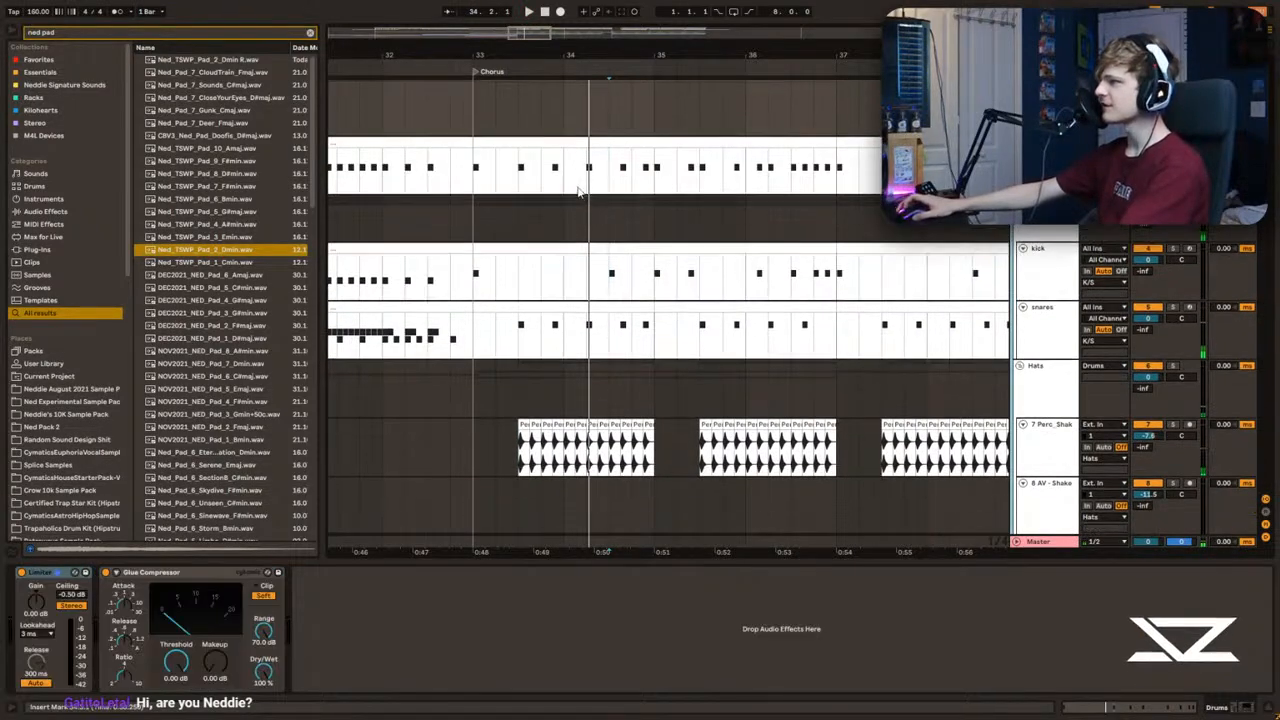
# Step: Listen to the chorus from bar 33, following the sidechain, kick and snare patterns
pyautogui.click(584, 193)
pyautogui.moveTo(525, 35); pyautogui.dragTo(576, 175)
pyautogui.hotkey('ctrl', '1')
pyautogui.hotkey('ctrl', 'v')
pyautogui.click(568, 172)
pyautogui.press('space')
pyautogui.moveTo(528, 35); pyautogui.dragTo(529, 22)
pyautogui.click(461, 170)
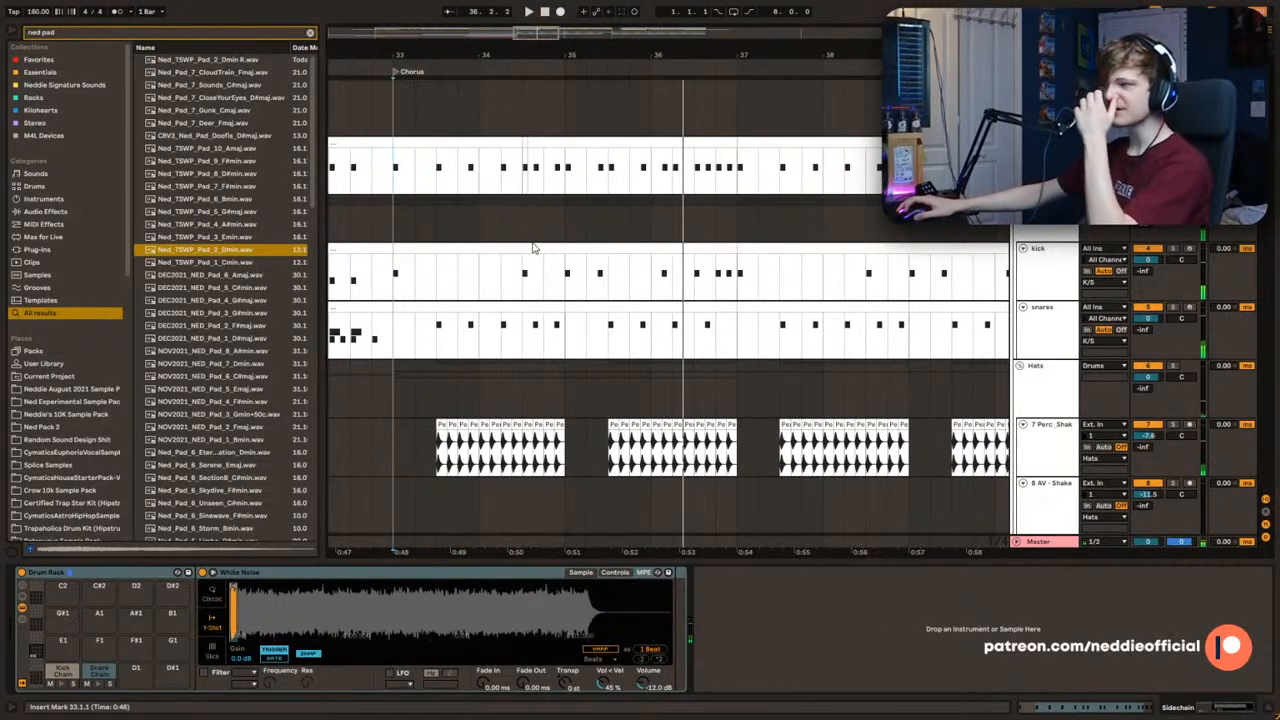
# Step: Thin out the chorus snares clip so bars 33 and 34 only have JTC_Snare_28 hits at 33.3 and 34.3
pyautogui.doubleClick(497, 309)
pyautogui.click(392, 346)
pyautogui.press('space')
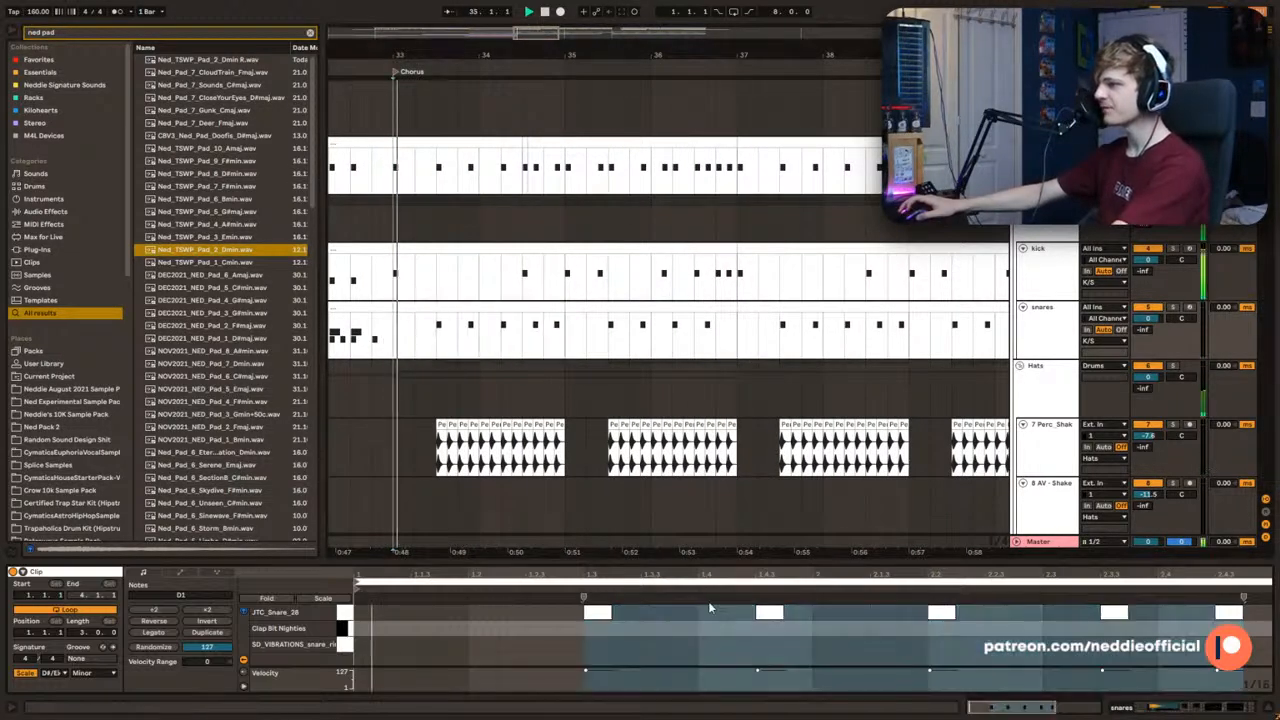
pyautogui.press('space')
pyautogui.moveTo(741, 643); pyautogui.dragTo(808, 612)
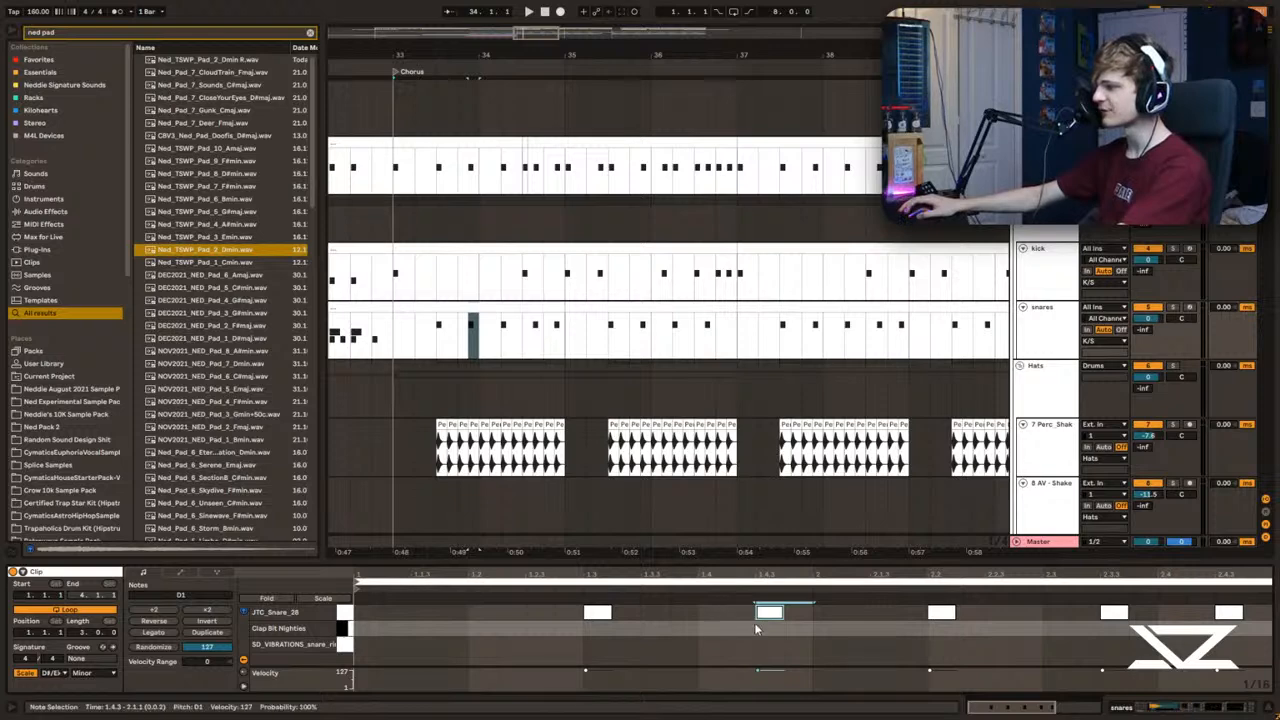
pyautogui.press('Delete')
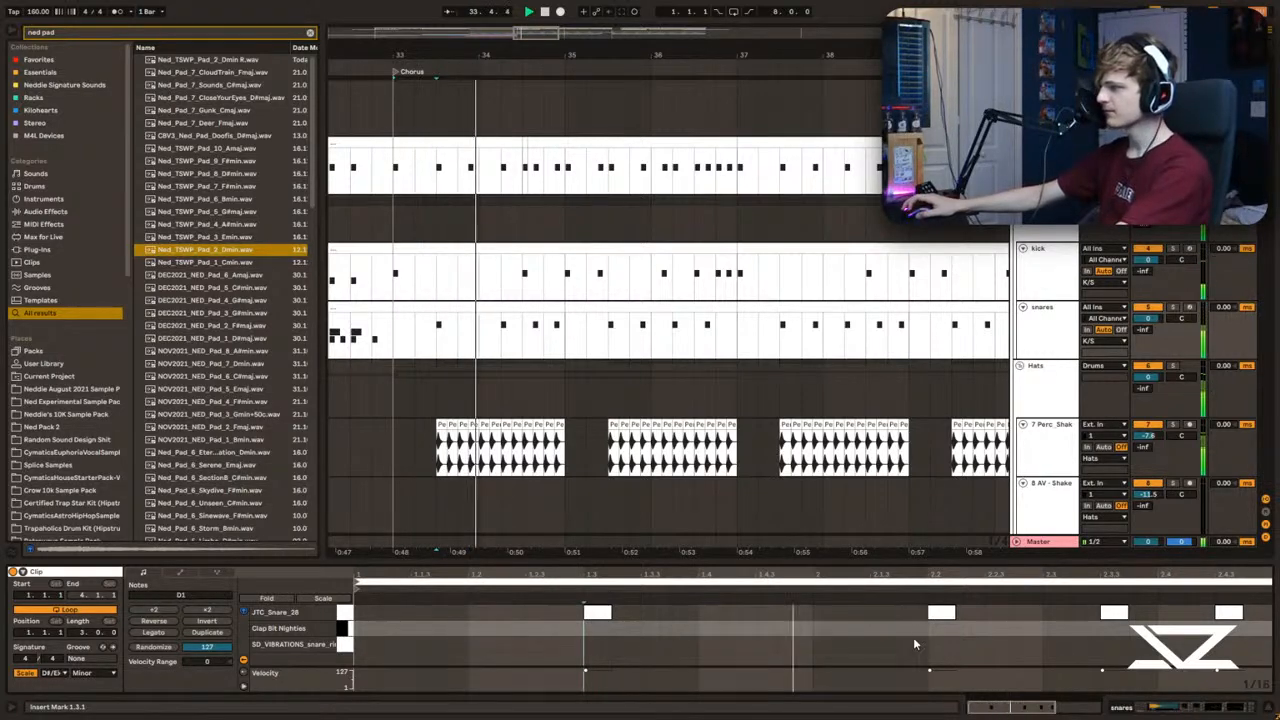
pyautogui.moveTo(1086, 637); pyautogui.dragTo(1256, 606)
pyautogui.press('Delete')
pyautogui.click(409, 343)
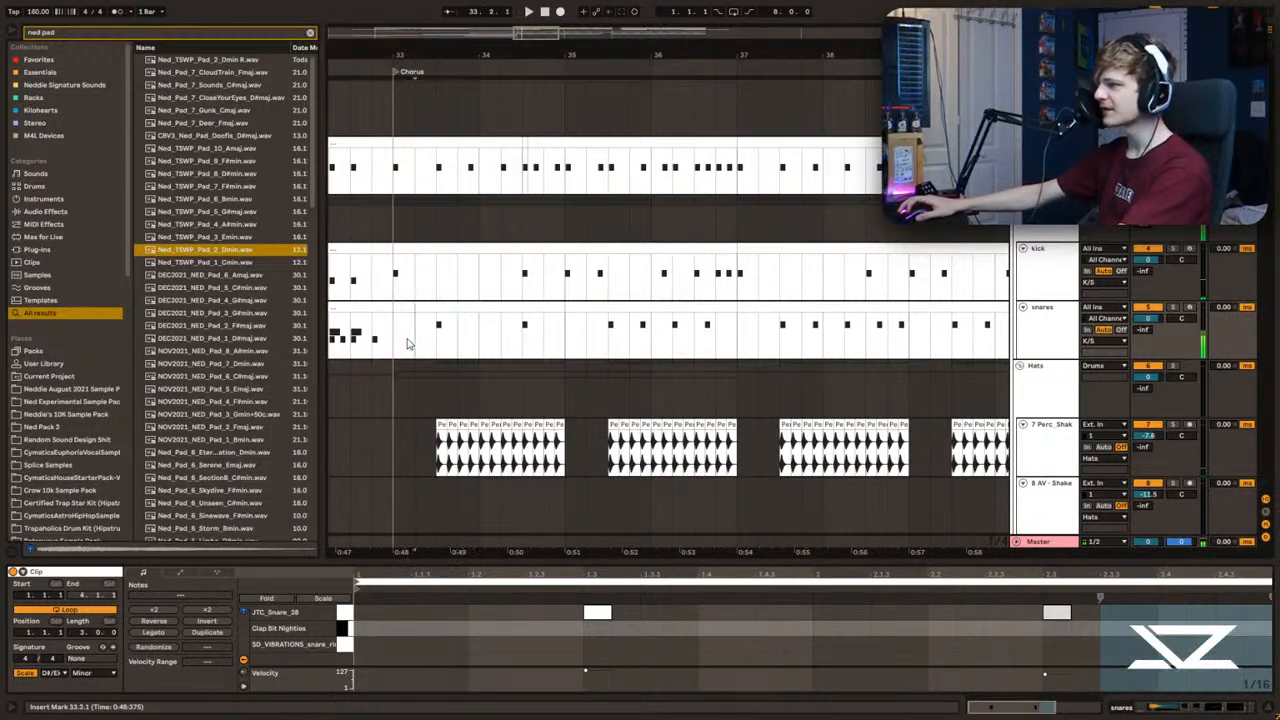
# Step: Move the second chorus kick to 34.2 and delete the extra kicks, leaving only hits at 33.1 and 34.2
pyautogui.click(479, 262)
pyautogui.click(748, 604)
pyautogui.press('space')
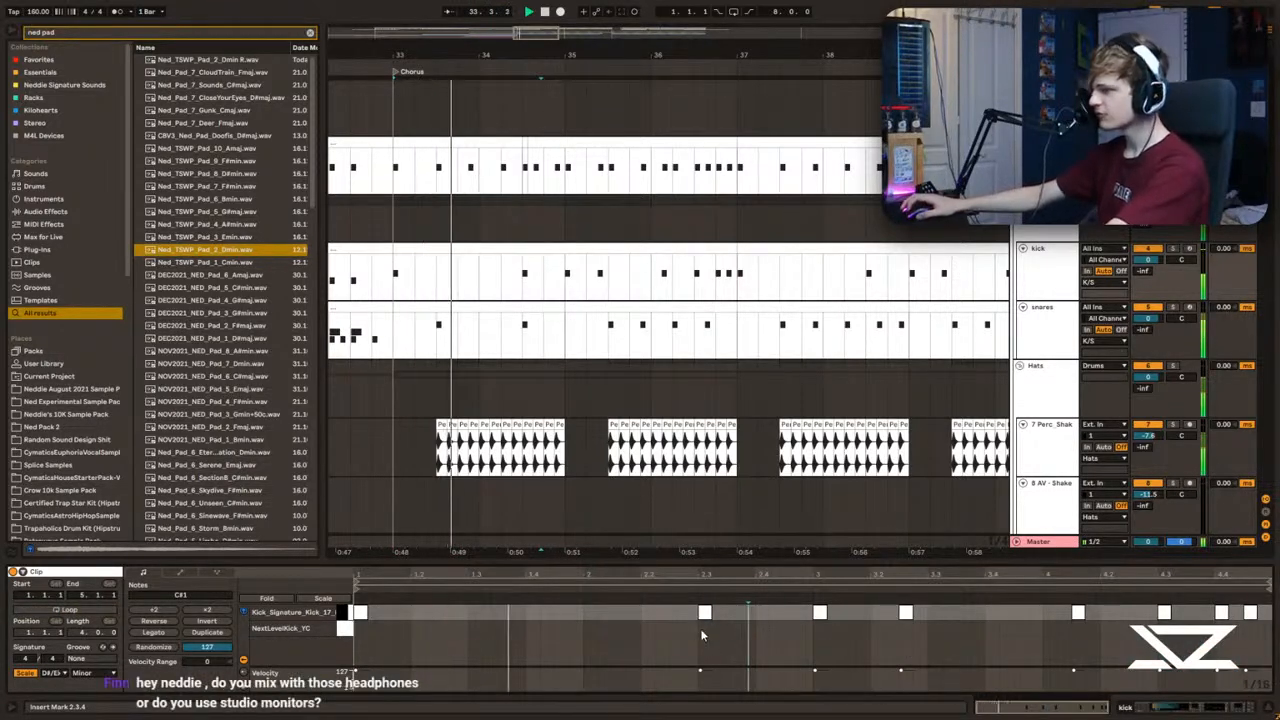
pyautogui.press('space')
pyautogui.moveTo(702, 614); pyautogui.dragTo(686, 620)
pyautogui.press('space')
pyautogui.press('space')
pyautogui.moveTo(813, 632); pyautogui.dragTo(1264, 630)
# Step: Duplicate the kick and snares pattern of bars 33–34 over bars 35–36
pyautogui.moveTo(478, 335); pyautogui.dragTo(460, 335)
pyautogui.moveTo(560, 280); pyautogui.dragTo(407, 312)
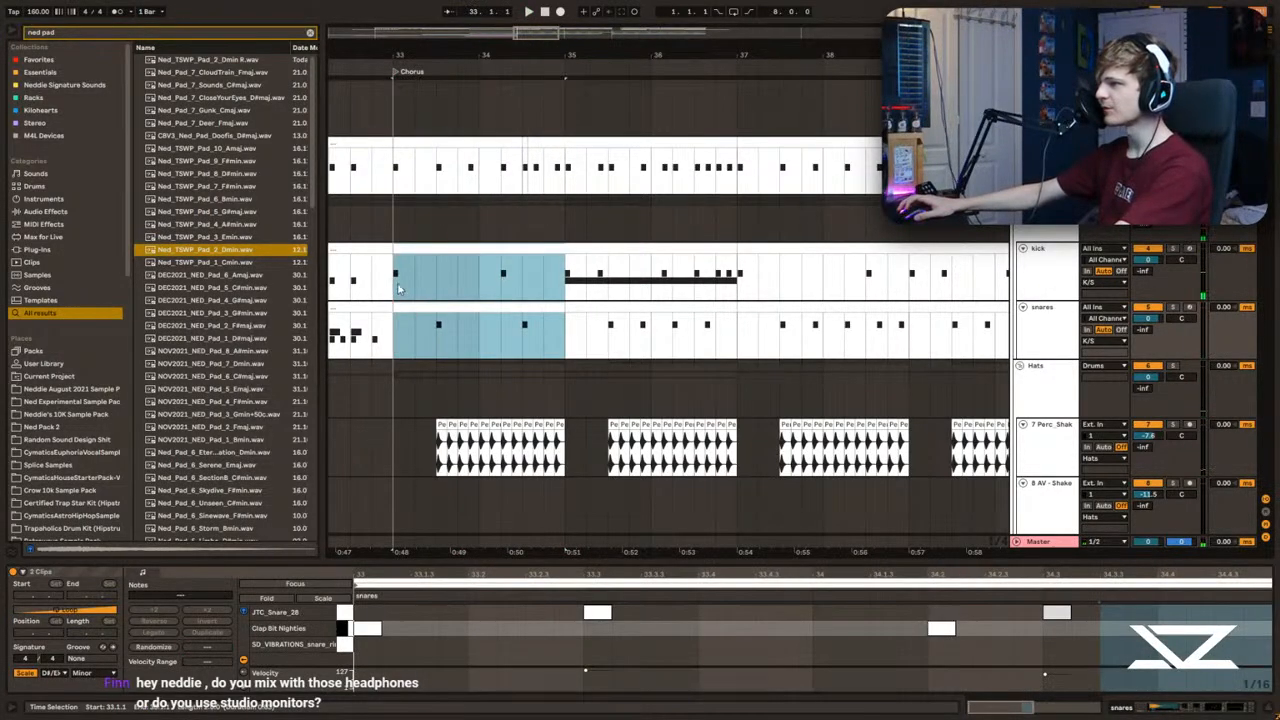
pyautogui.hotkey('ctrl', 'd')
pyautogui.click(414, 267)
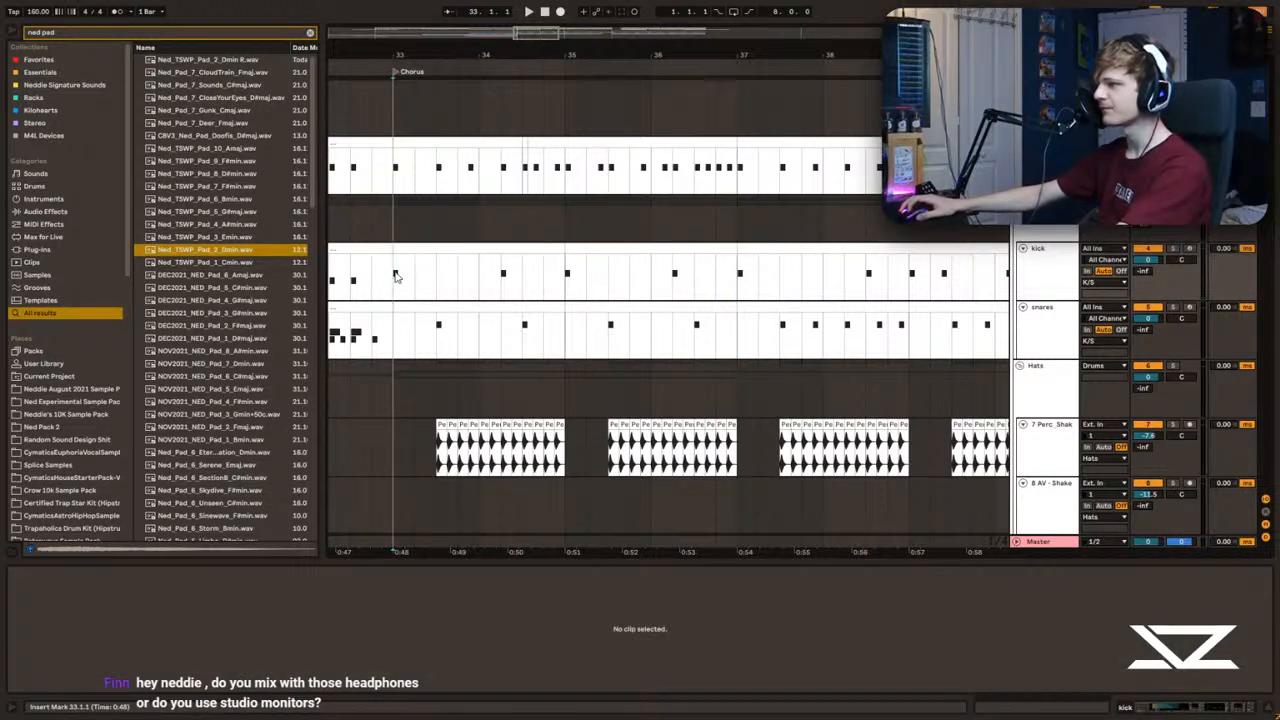
# Step: Copy the kick pattern of bars 33–36 to the Sidechain track and shift the first two bars' notes down to Kick Chain
pyautogui.moveTo(396, 277); pyautogui.dragTo(740, 281)
pyautogui.hotkey('ctrl', 'c')
pyautogui.click(394, 162)
pyautogui.hotkey('ctrl', 'v')
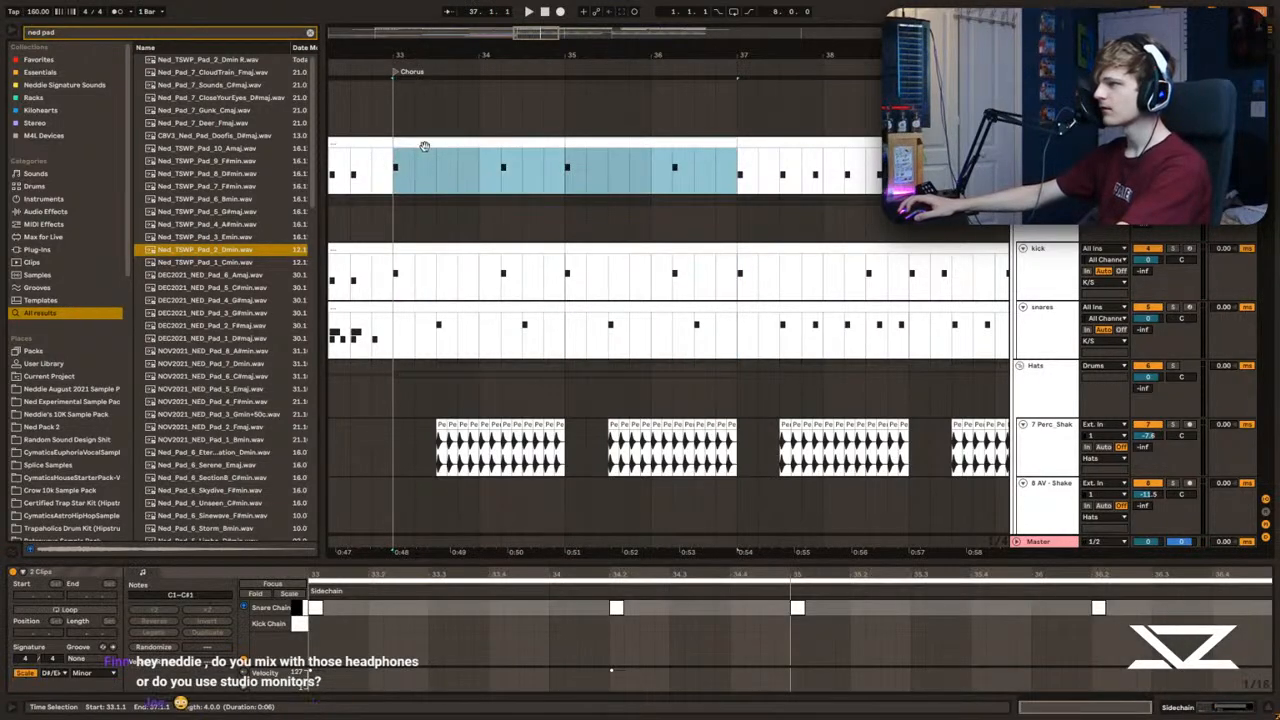
pyautogui.hotkey('ctrl', 'z')
pyautogui.click(305, 615)
pyautogui.press('Down')
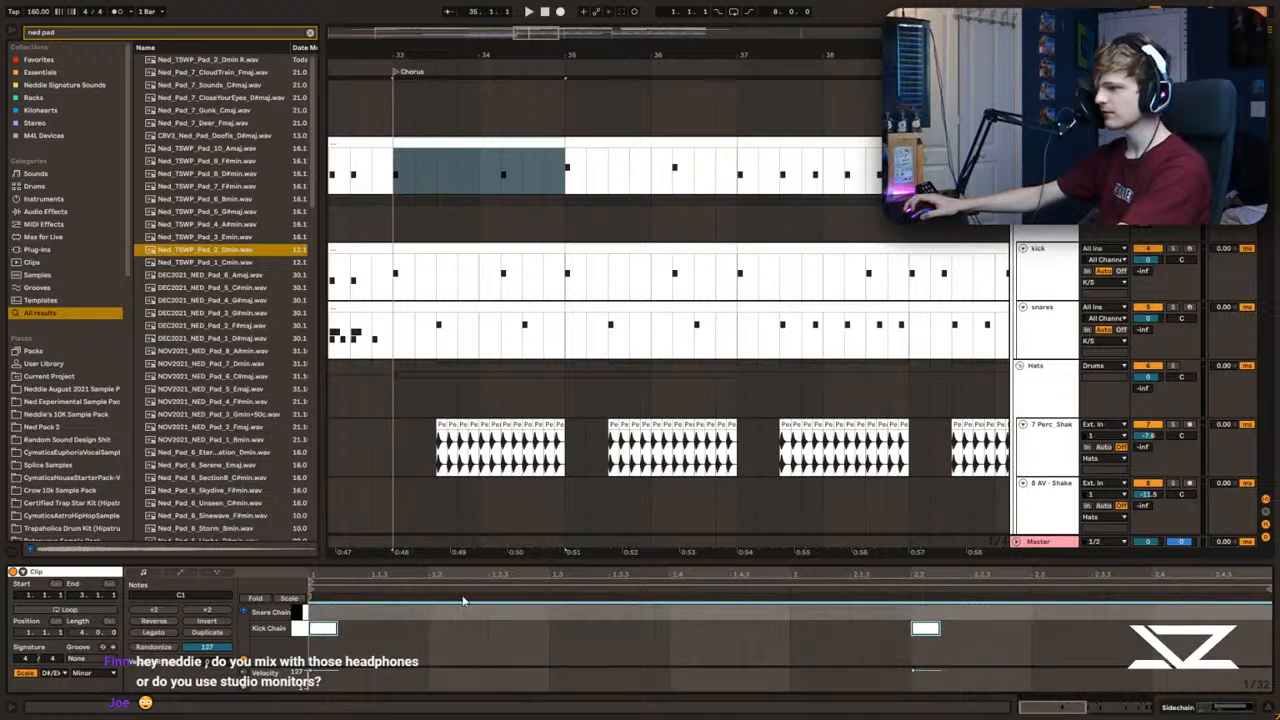
# Step: Add Snare Chain notes at 33.3 and 34.3 in the sidechain clip and duplicate those two bars over bars 35–36
pyautogui.click(398, 170)
pyautogui.click(600, 147)
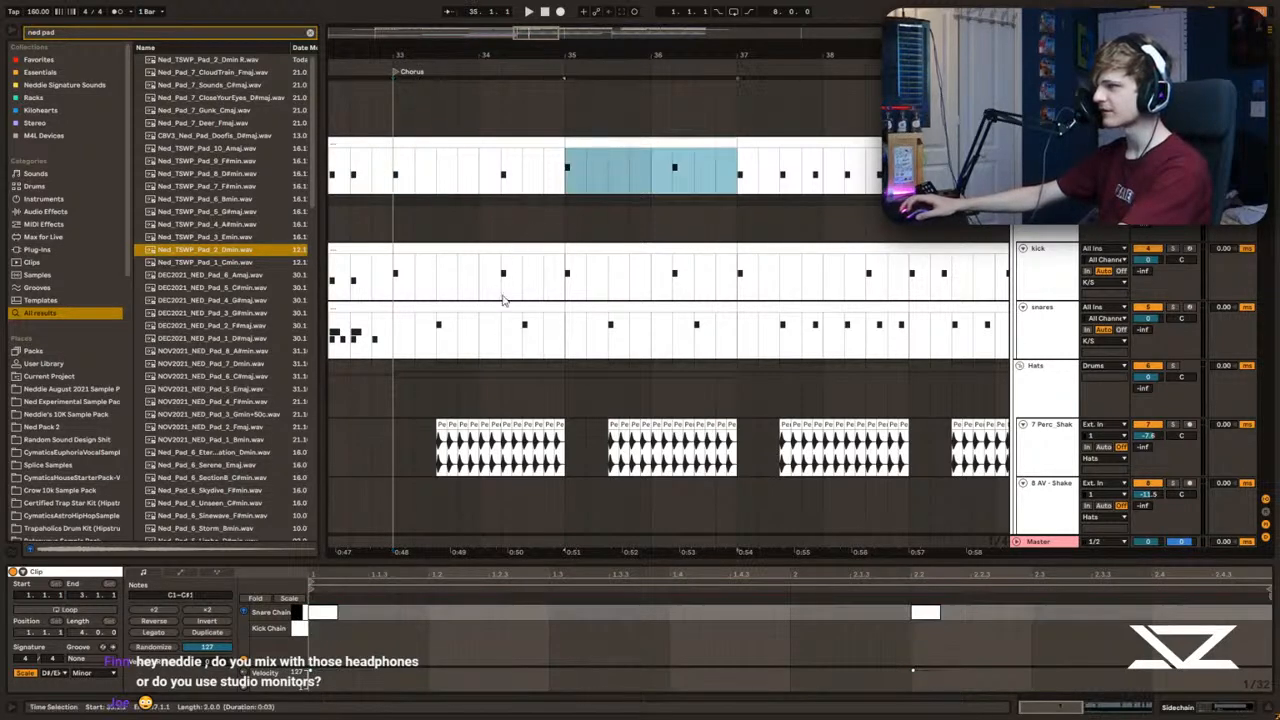
pyautogui.click(474, 132)
pyautogui.click(469, 140)
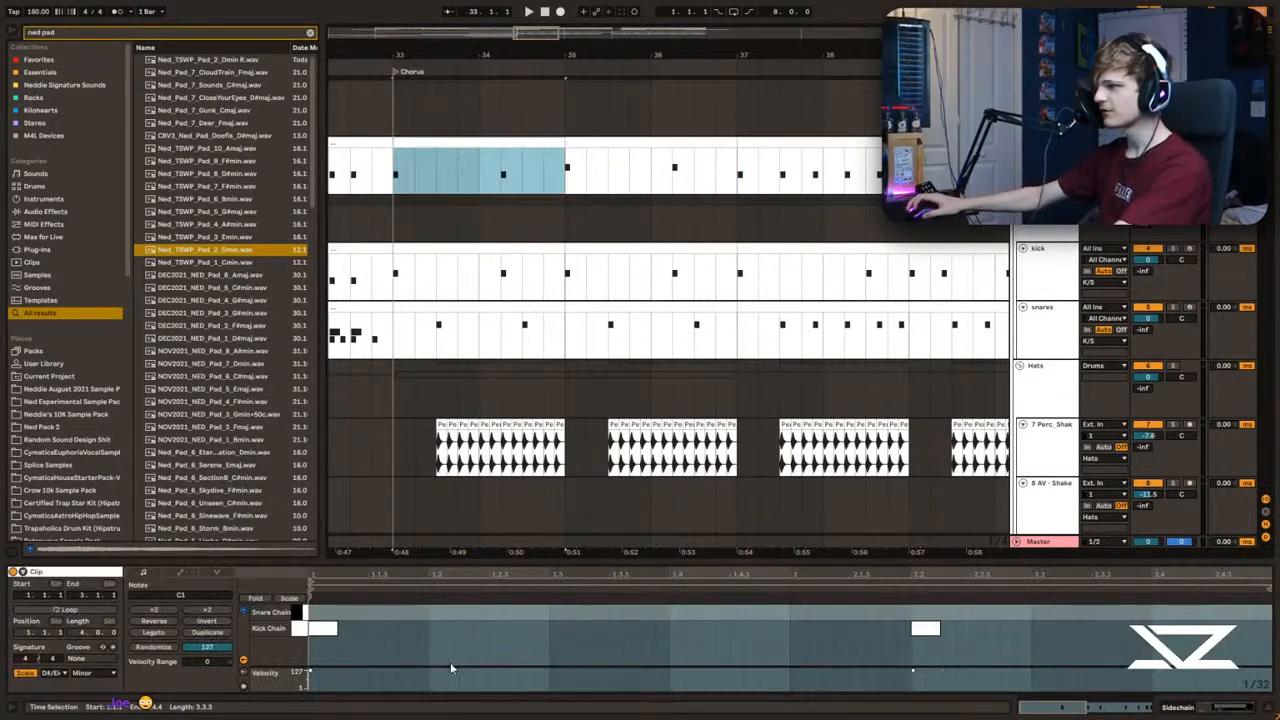
pyautogui.doubleClick(556, 611)
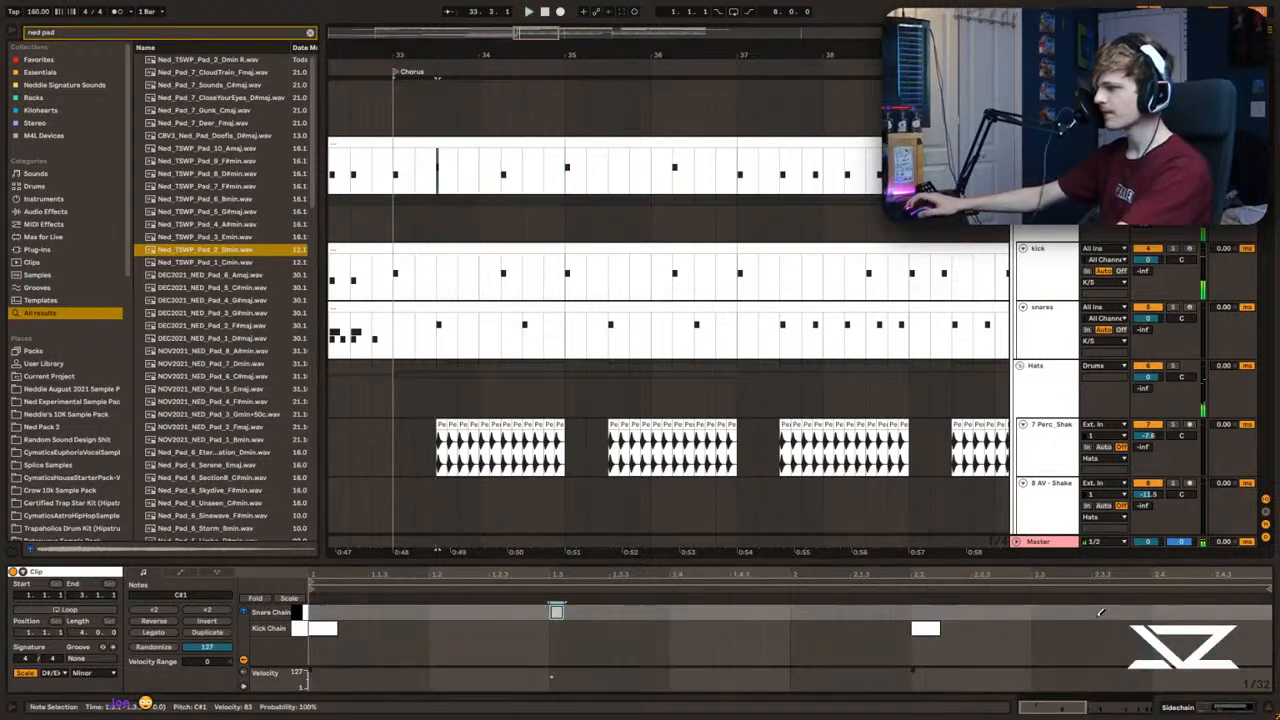
pyautogui.click(471, 144)
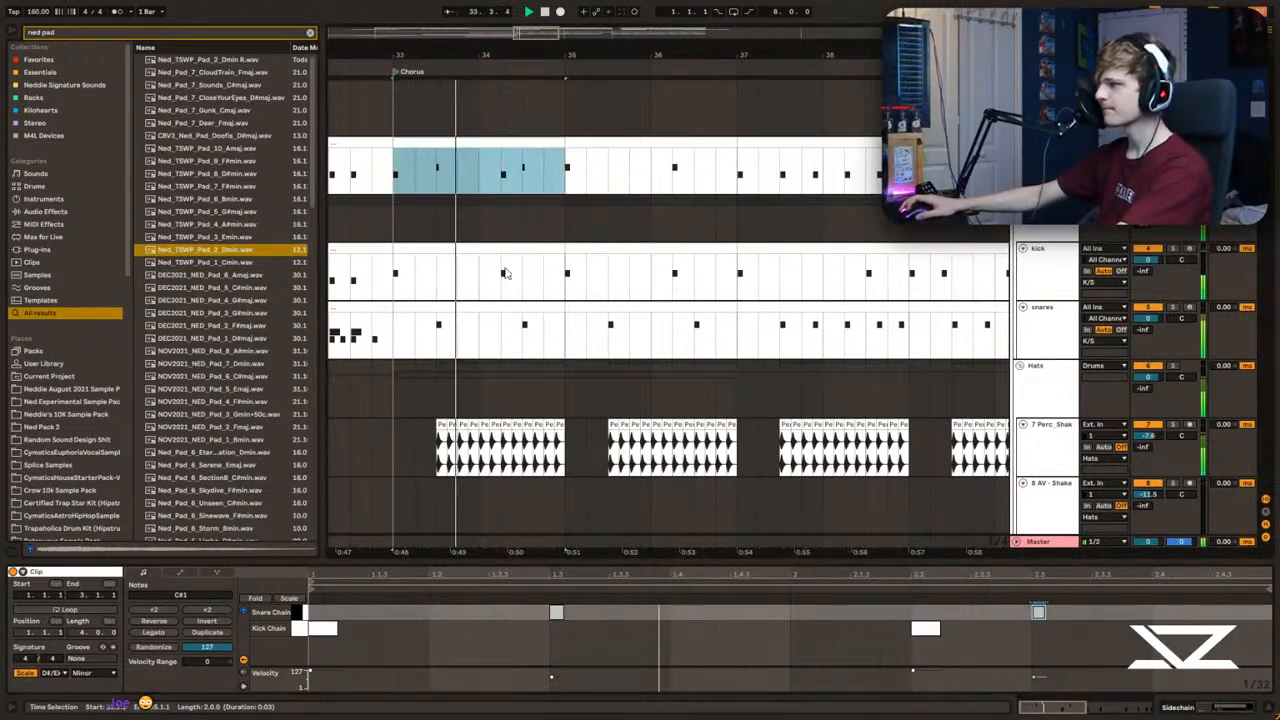
pyautogui.hotkey('ctrl', 'd')
pyautogui.click(400, 165)
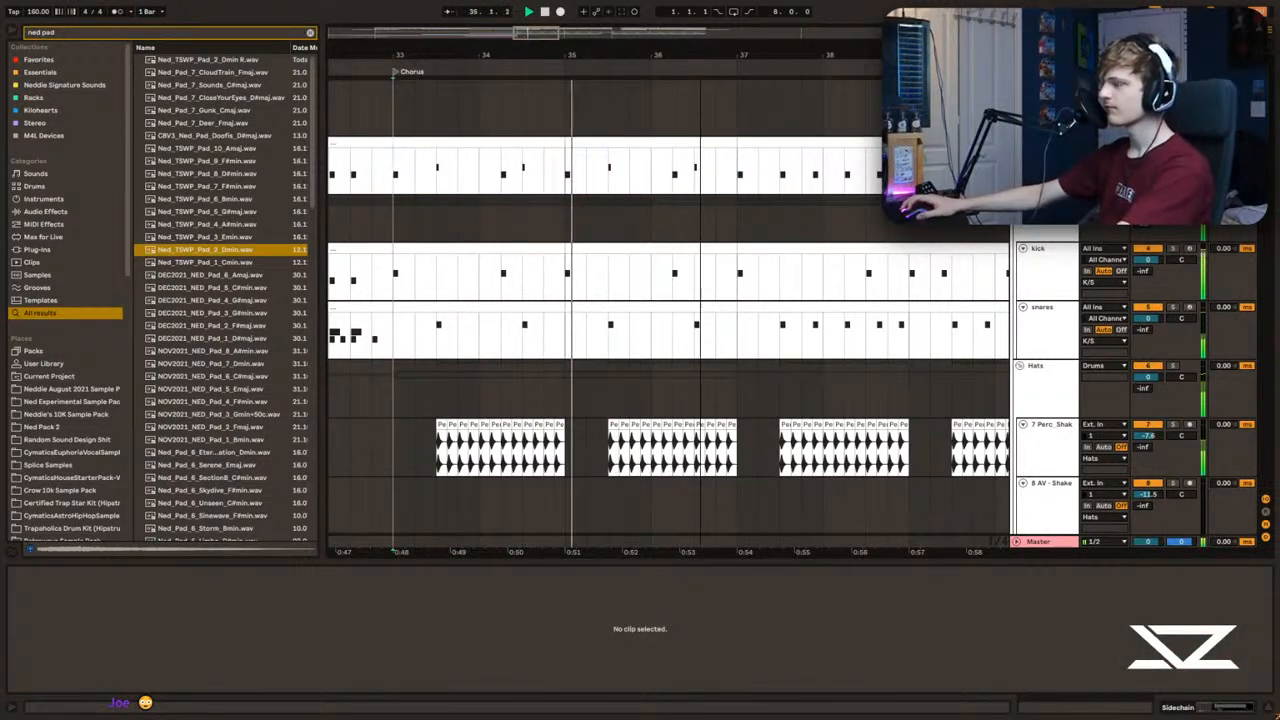
# Step: Replace the sidechain, kick and snares clips in bars 37–40 with a duplicate of bars 33–36
pyautogui.moveTo(466, 62); pyautogui.dragTo(504, 56)
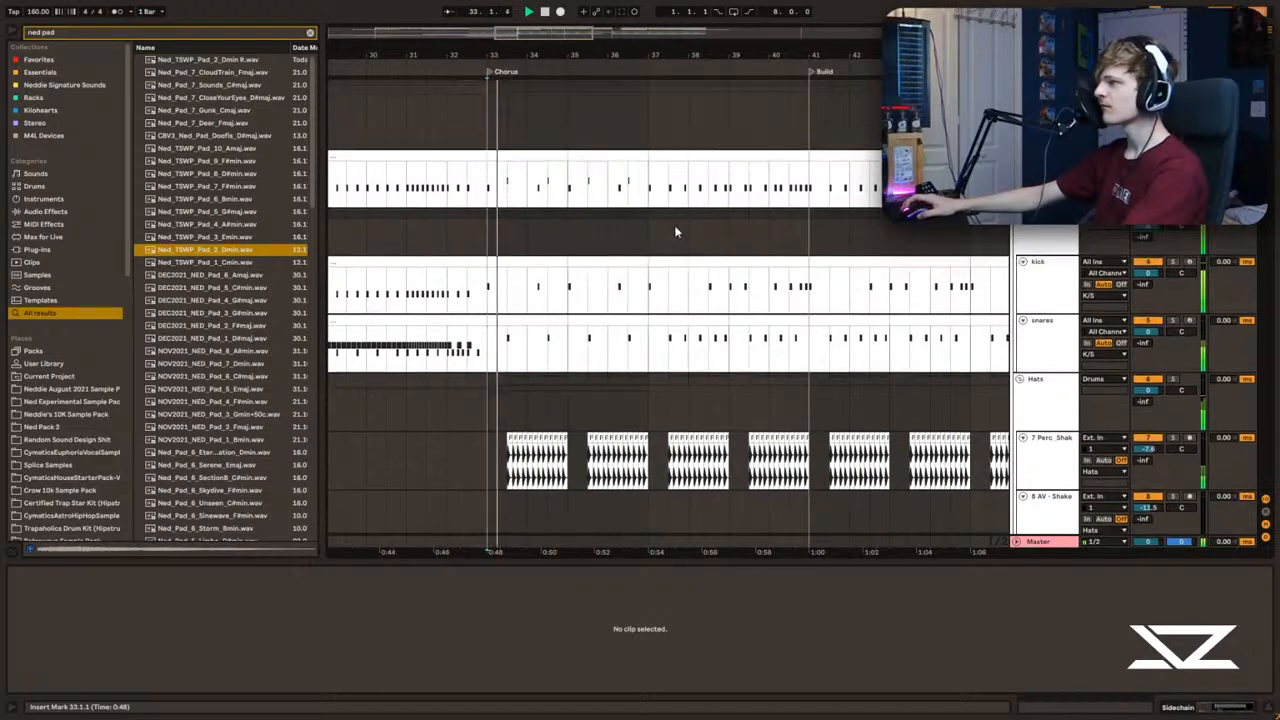
pyautogui.press('space')
pyautogui.click(692, 156)
pyautogui.keyDown('shift'); pyautogui.click(718, 262); pyautogui.keyUp('shift')
pyautogui.keyDown('shift'); pyautogui.click(742, 320); pyautogui.keyUp('shift')
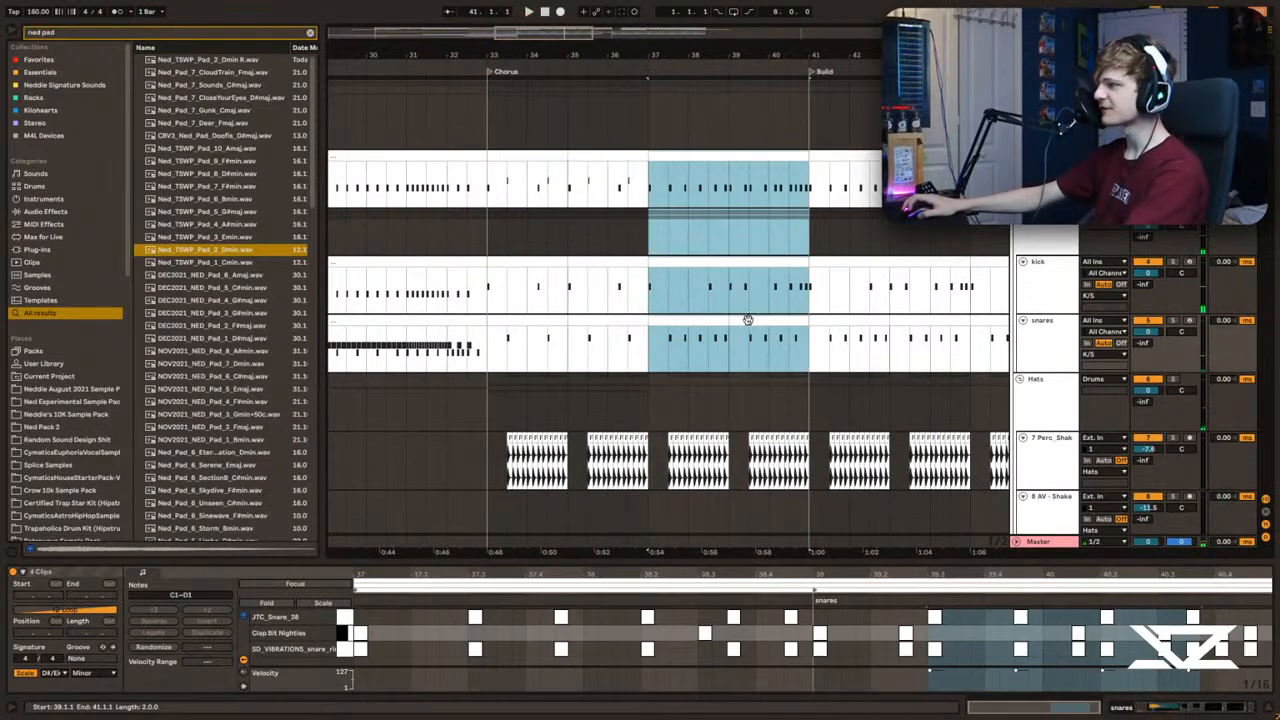
pyautogui.press('Delete')
pyautogui.click(612, 320)
pyautogui.keyDown('shift'); pyautogui.click(600, 156); pyautogui.keyUp('shift')
pyautogui.hotkey('ctrl', 'd')
pyautogui.click(490, 235)
# Step: Insert a new audio track below the Perc_Shaker track and search the browser for "crash"
pyautogui.scroll(-3, 749, 251)
pyautogui.click(1049, 367)
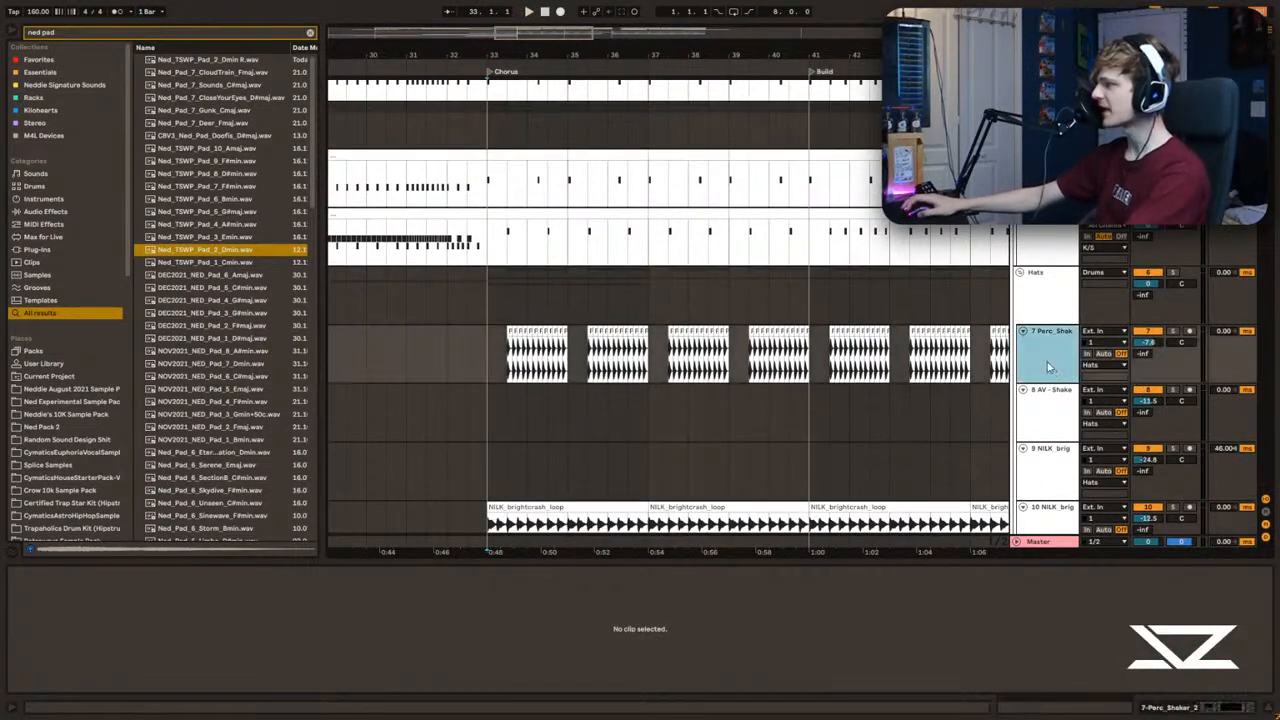
pyautogui.hotkey('ctrl', 't')
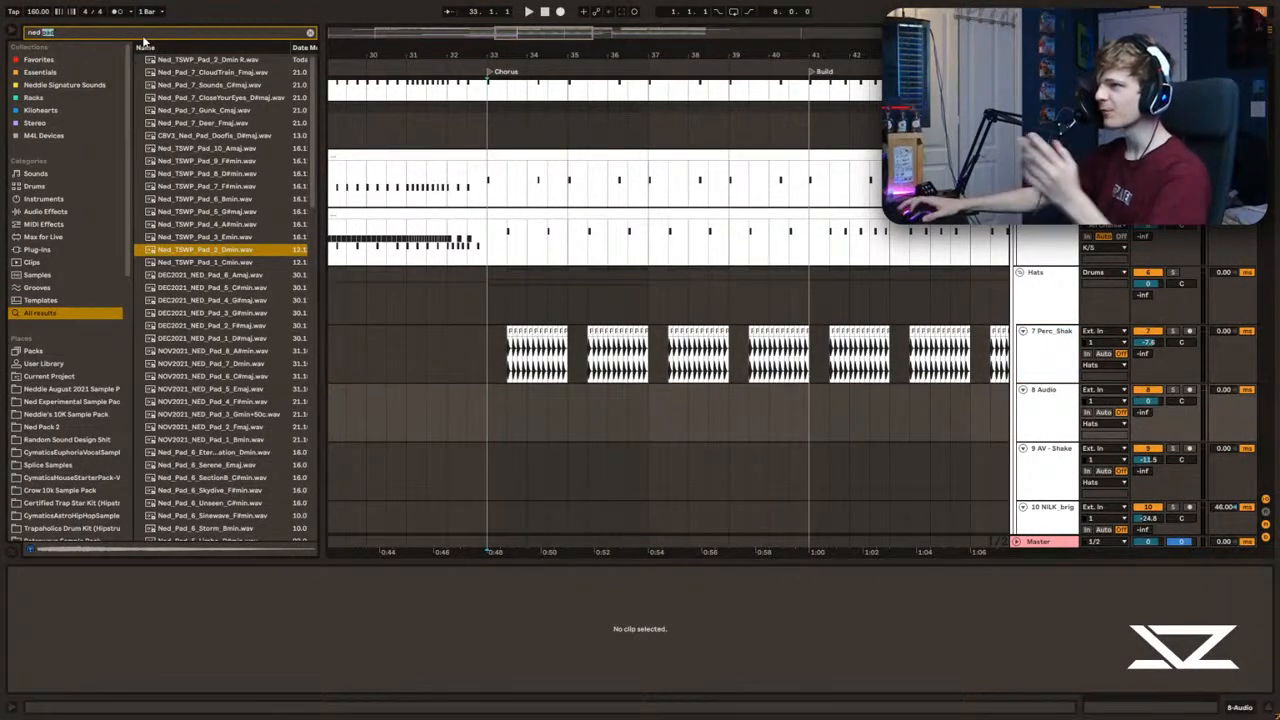
pyautogui.press('BackSpace')
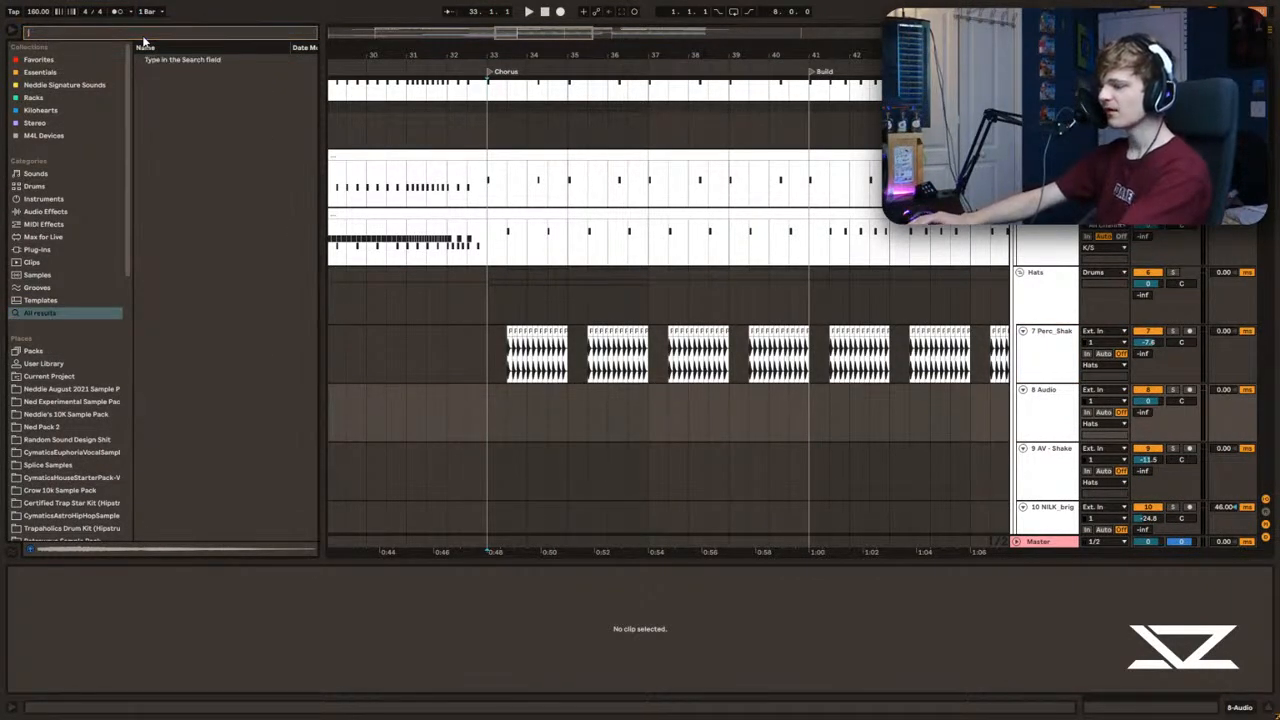
pyautogui.write('ch')
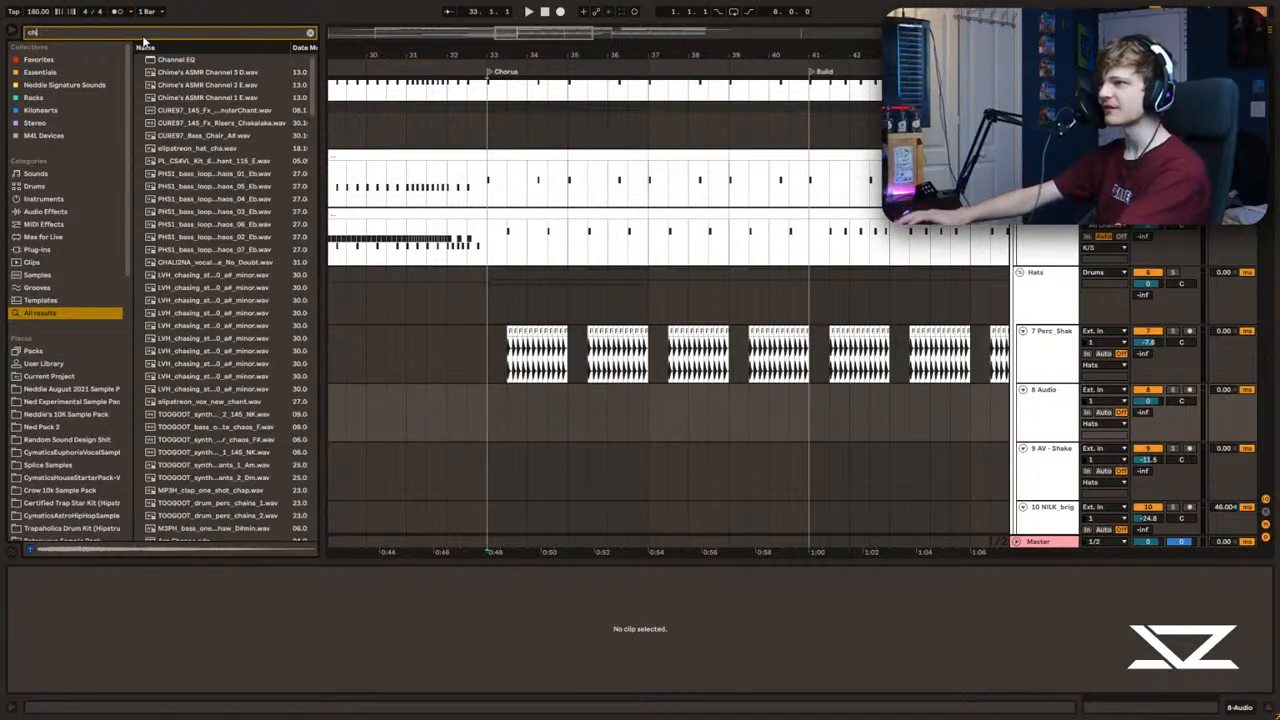
pyautogui.press('BackSpace')
pyautogui.press('BackSpace')
pyautogui.write('crash')
# Step: Audition crash samples from the search results, including CHIME Crash Bright, Crash + Fizzer and Ned_Crash_Loop_13
pyautogui.scroll(-2, 195, 324)
pyautogui.scroll(-3, 184, 331)
pyautogui.click(194, 317)
pyautogui.scroll(-4, 197, 316)
pyautogui.click(198, 313)
pyautogui.scroll(-4, 198, 322)
pyautogui.click(198, 329)
pyautogui.scroll(-4, 198, 332)
pyautogui.click(198, 338)
pyautogui.scroll(-3, 196, 345)
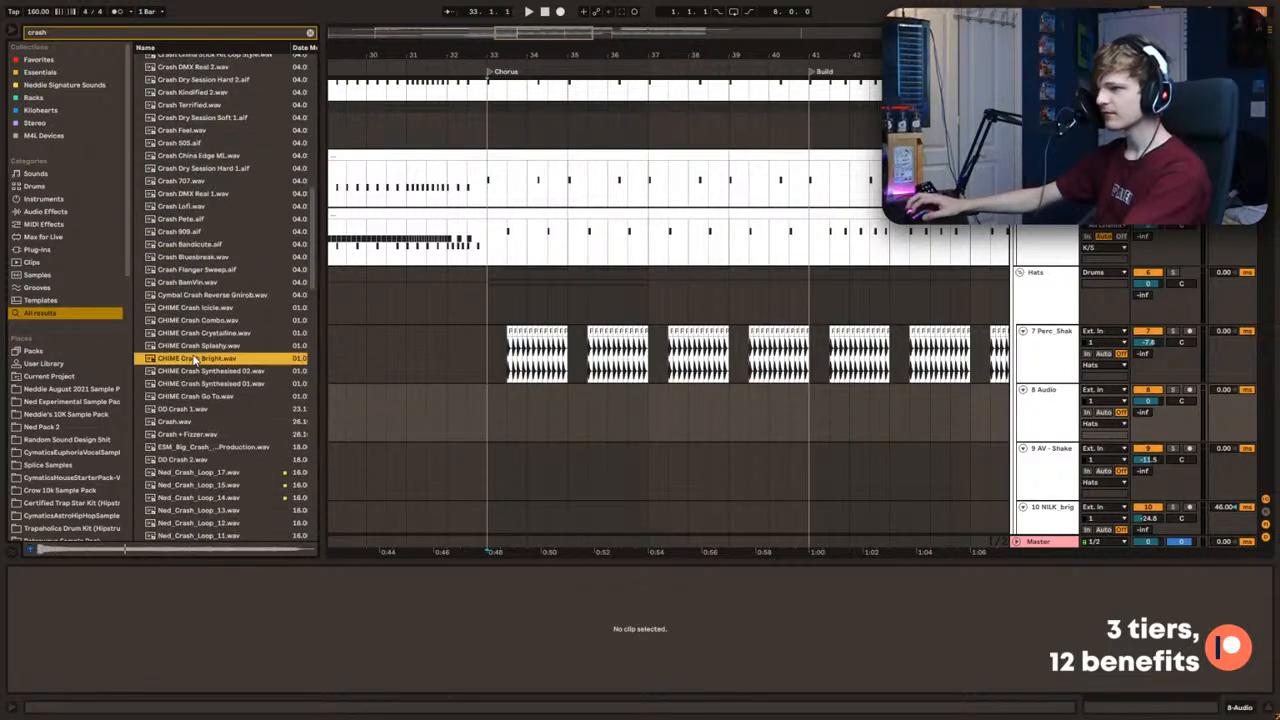
pyautogui.click(195, 360)
pyautogui.scroll(-2, 195, 360)
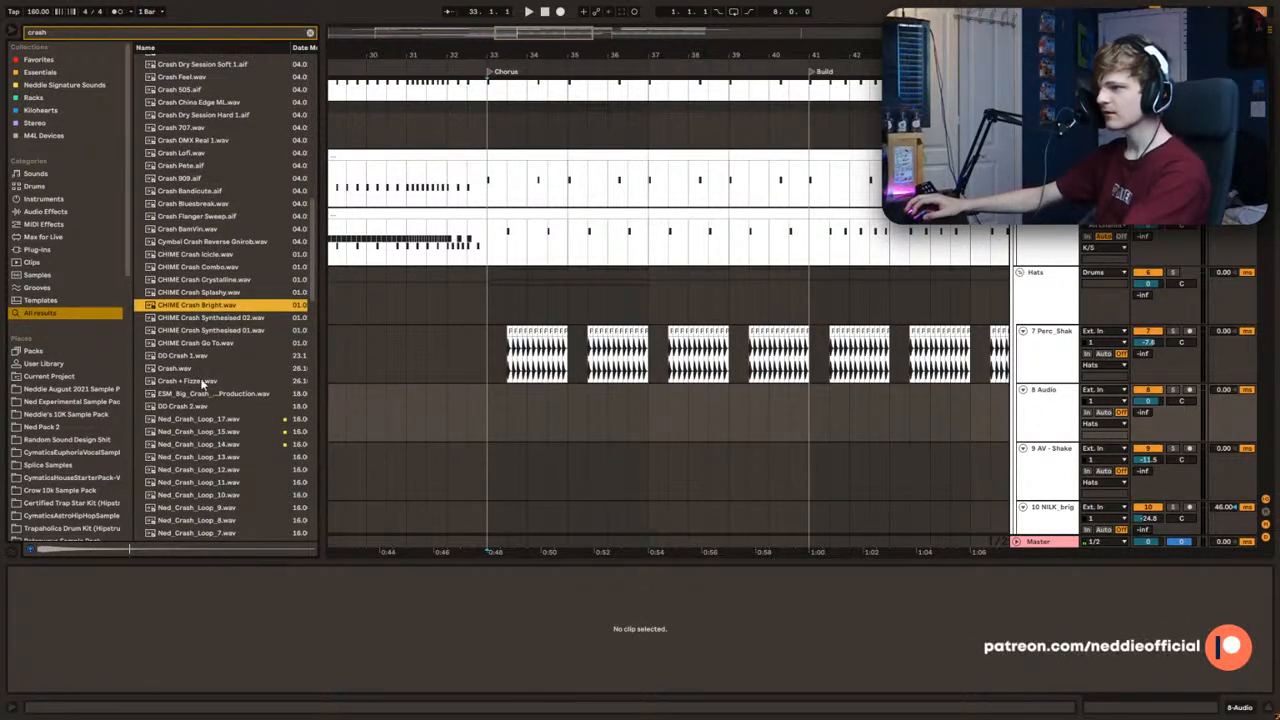
pyautogui.click(201, 383)
pyautogui.scroll(-3, 203, 390)
pyautogui.press('Up')
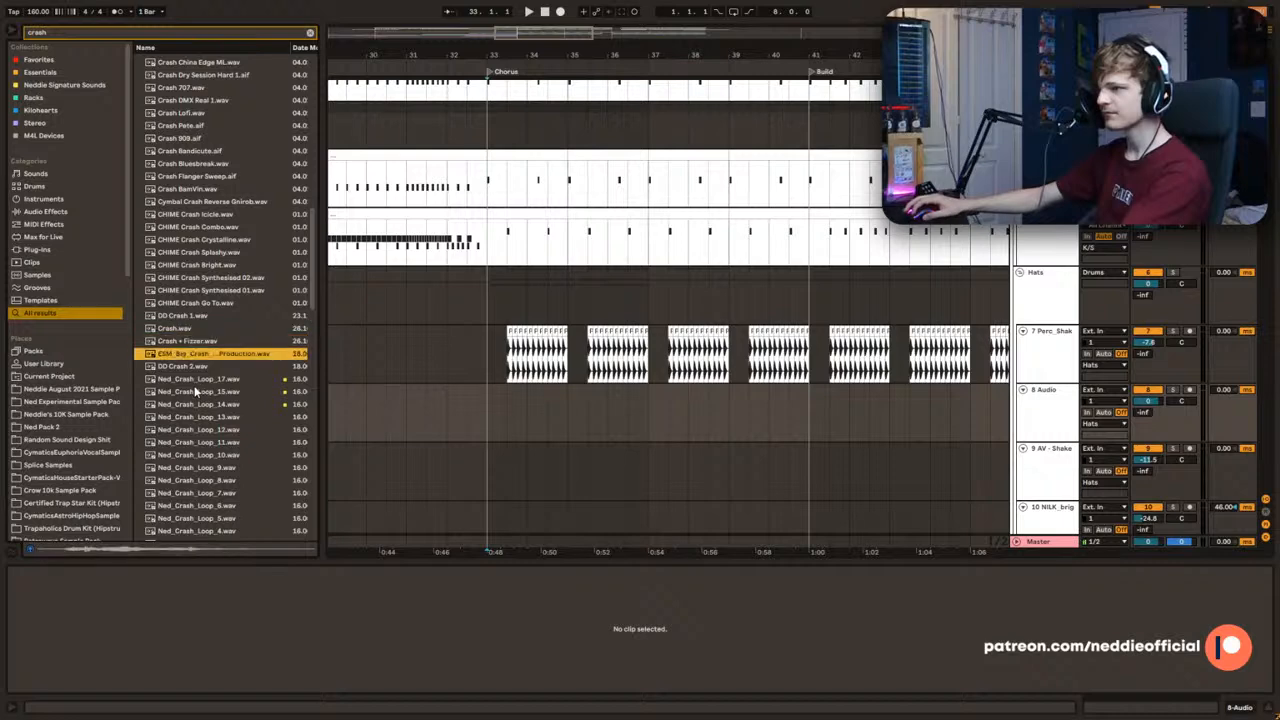
pyautogui.scroll(-2, 194, 392)
pyautogui.click(194, 391)
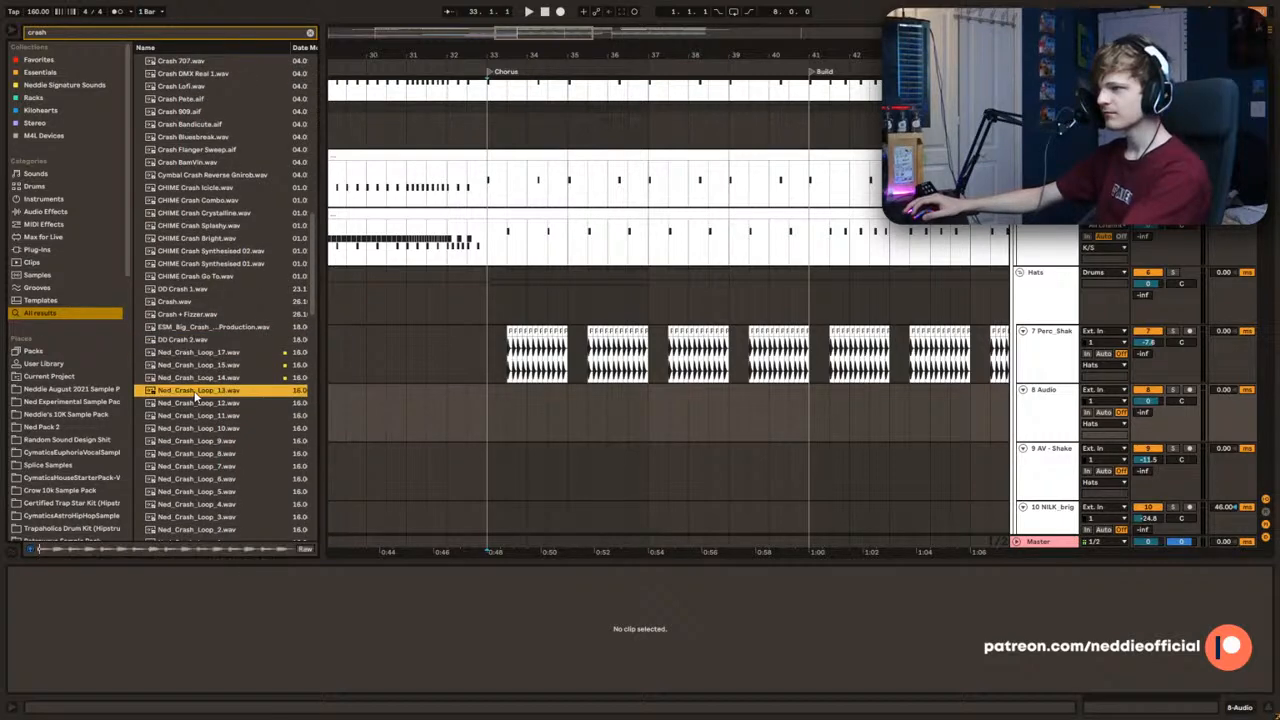
# Step: Place DD Crash 2.wav on the new audio track at 33.3 and shorten it to one beat
pyautogui.click(180, 341)
pyautogui.moveTo(530, 400); pyautogui.dragTo(497, 409)
pyautogui.moveTo(498, 55); pyautogui.dragTo(500, 130)
pyautogui.moveTo(490, 389)
pyautogui.mouseDown()
pyautogui.moveTo(551, 390)
pyautogui.moveTo(556, 418)
pyautogui.mouseUp()
pyautogui.click(533, 418)
pyautogui.press('space')
# Step: Fade the DD Crash 2 clip and repeat it on every beat from 33.3 up to bar 35, auditioning it
pyautogui.press('space')
pyautogui.hotkey('ctrl', 'd')
pyautogui.hotkey('ctrl', 'd')
pyautogui.hotkey('ctrl', 'd')
pyautogui.click(532, 412)
pyautogui.press('space')
pyautogui.hotkey('ctrl', 'alt', 'f')
pyautogui.click(540, 393)
pyautogui.press('space')
pyautogui.hotkey('ctrl', 'd')
pyautogui.hotkey('ctrl', 'd')
pyautogui.hotkey('ctrl', 'd')
pyautogui.hotkey('ctrl', 'd')
pyautogui.hotkey('ctrl', 'd')
pyautogui.hotkey('ctrl', 'd')
pyautogui.hotkey('ctrl', 'z')
pyautogui.click(519, 388)
pyautogui.press('space')
# Step: Add an EQ Eight to the DD Crash 2 track with a gentle low cut around 560 Hz and a Q of 0.17
pyautogui.click(311, 33)
pyautogui.click(79, 71)
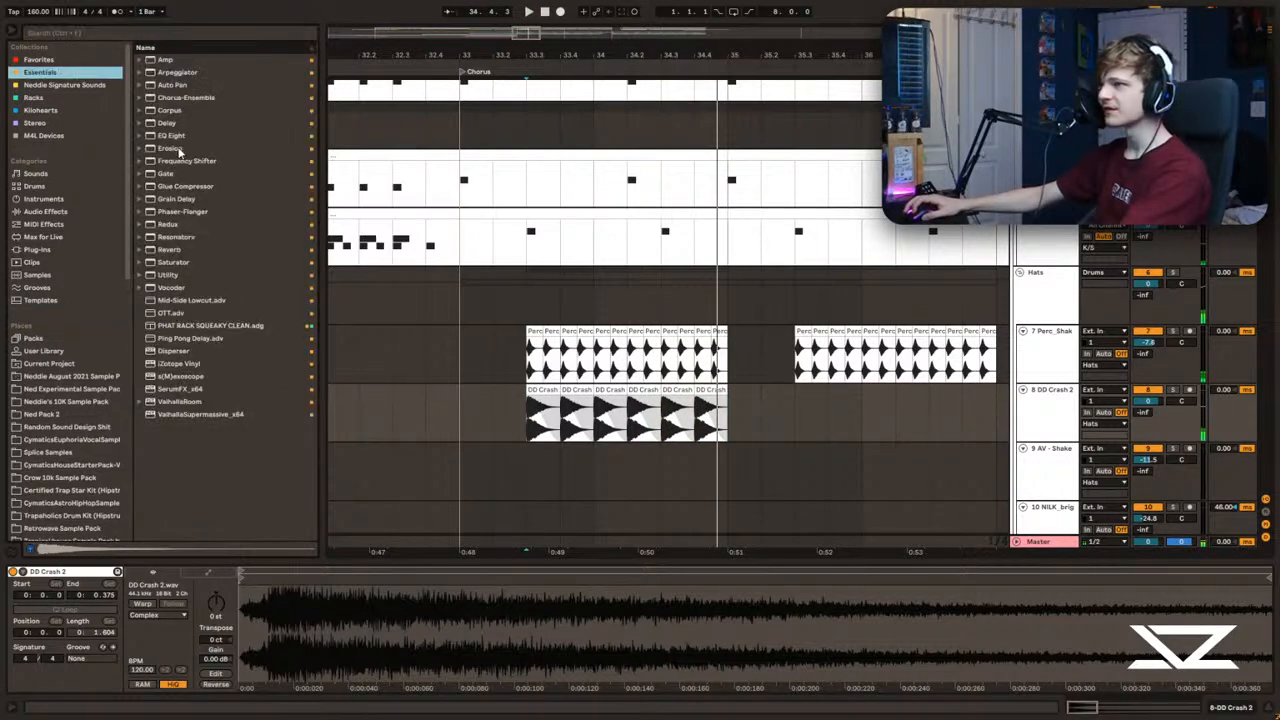
pyautogui.doubleClick(172, 136)
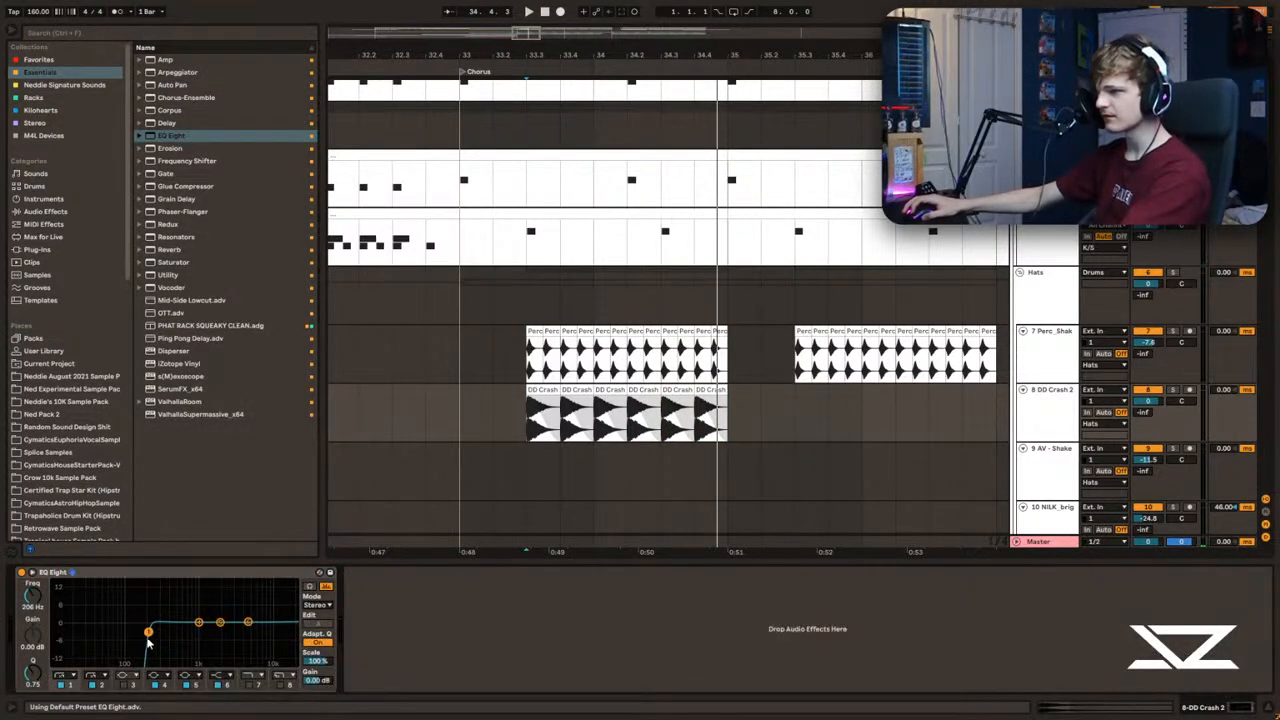
pyautogui.press('space')
pyautogui.moveTo(156, 637); pyautogui.dragTo(181, 654)
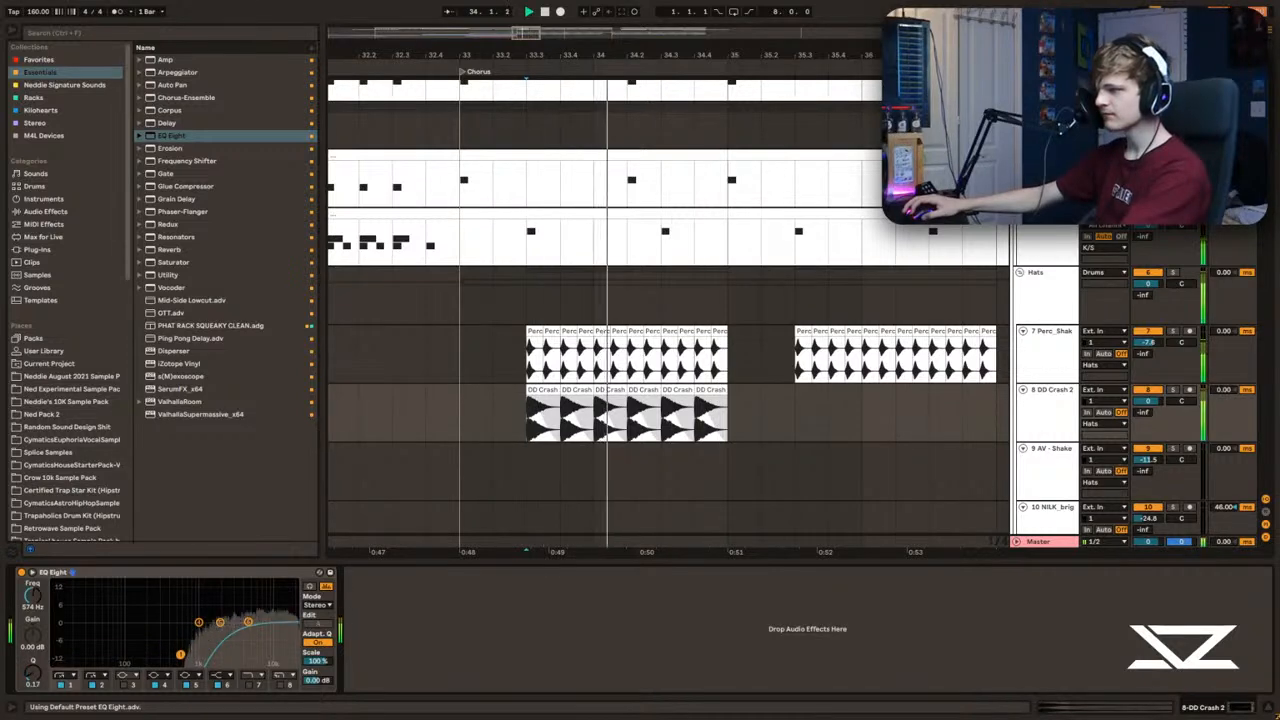
pyautogui.scroll(2, 510, 415)
pyautogui.press('space')
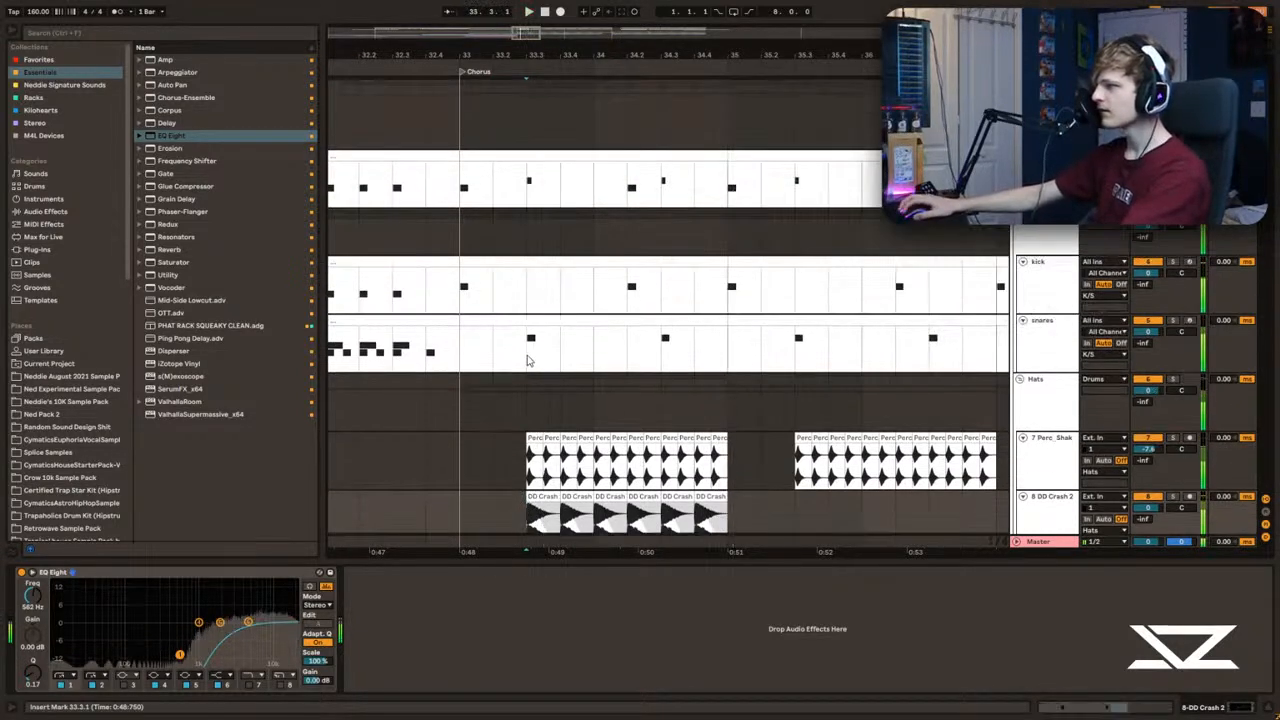
# Step: Try the snares track volume at 4.0 dB while auditioning the snare hit at 33.3
pyautogui.click(1035, 355)
pyautogui.press('space')
pyautogui.press('space')
pyautogui.press('space')
pyautogui.press('space')
pyautogui.press('space')
pyautogui.press('space')
pyautogui.moveTo(1148, 331); pyautogui.dragTo(1148, 294)
pyautogui.press('space')
pyautogui.press('space')
# Step: Turn off soft clipping in the K/S group's Glue Compressor while auditioning the snare hit at 33.3
pyautogui.click(1046, 238)
pyautogui.press('space')
pyautogui.press('space')
pyautogui.press('space')
pyautogui.click(120, 572)
pyautogui.press('space')
pyautogui.press('space')
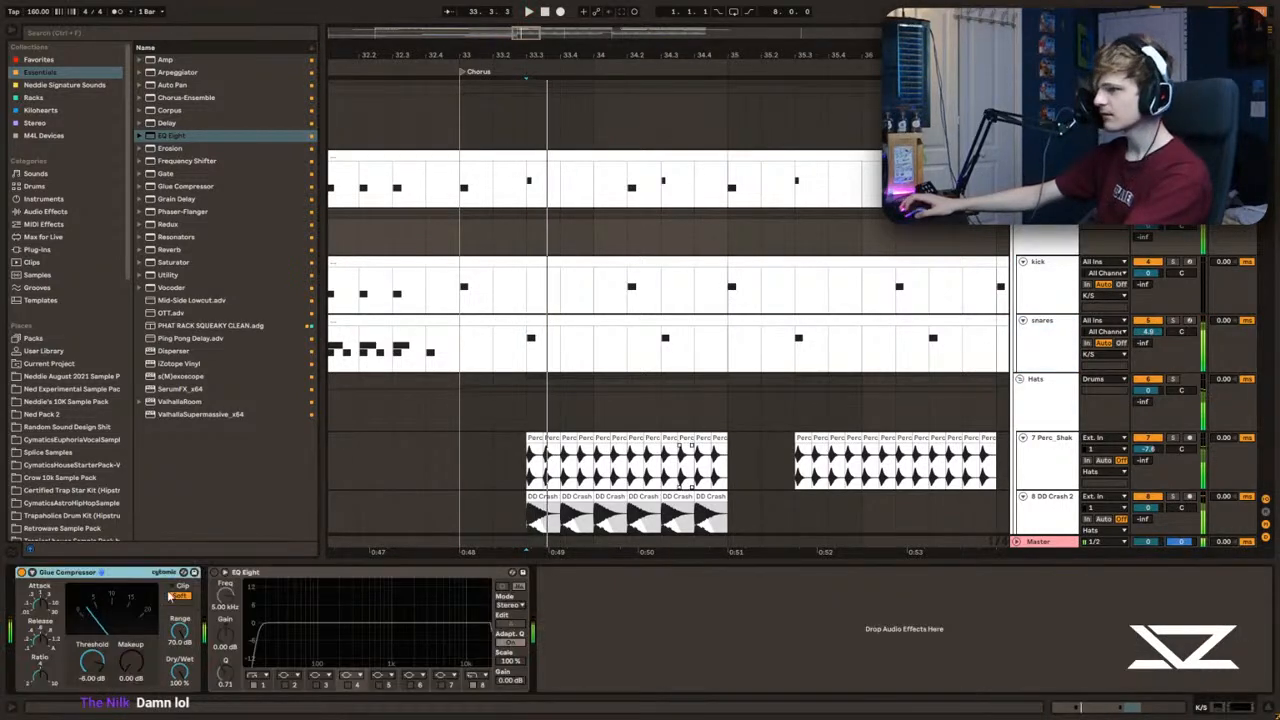
pyautogui.press('space')
pyautogui.press('space')
pyautogui.press('space')
pyautogui.press('space')
pyautogui.press('space')
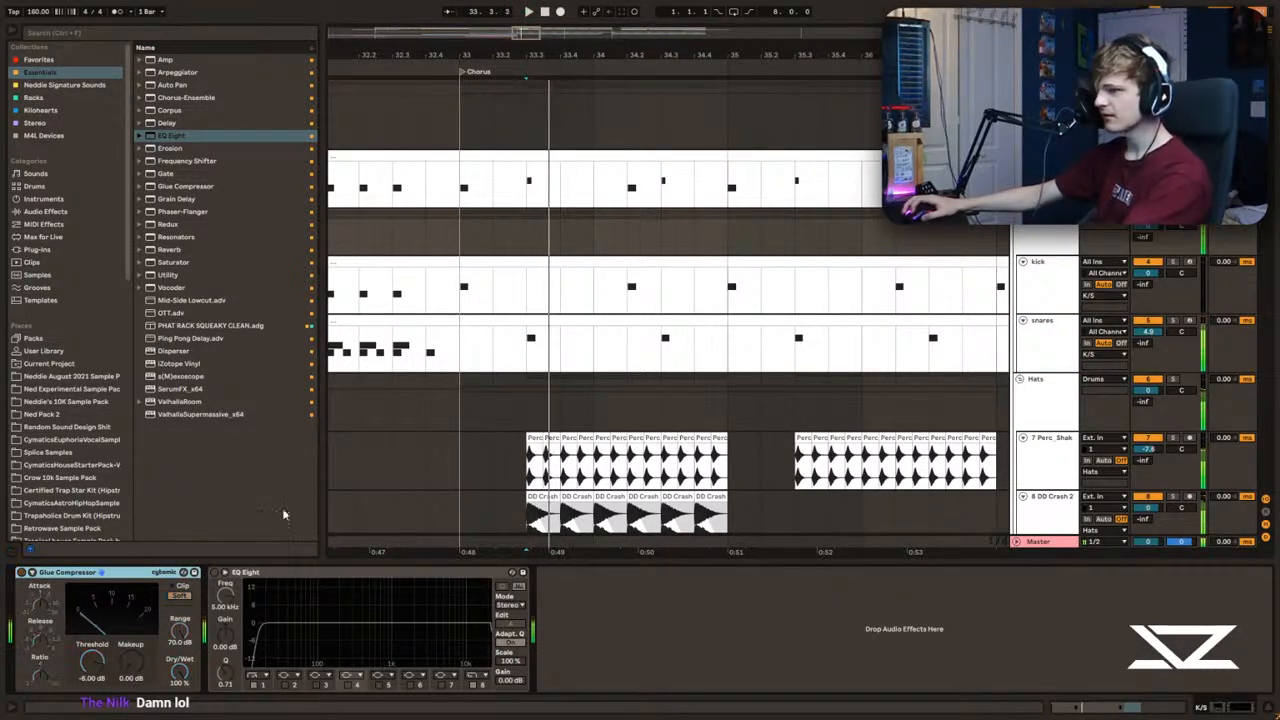
# Step: Set the snares track volume to 1.0 dB and audition the hit at 33.3
pyautogui.click(1046, 321)
pyautogui.moveTo(1148, 331); pyautogui.dragTo(1148, 350)
pyautogui.press('space')
pyautogui.press('space')
pyautogui.press('space')
pyautogui.press('space')
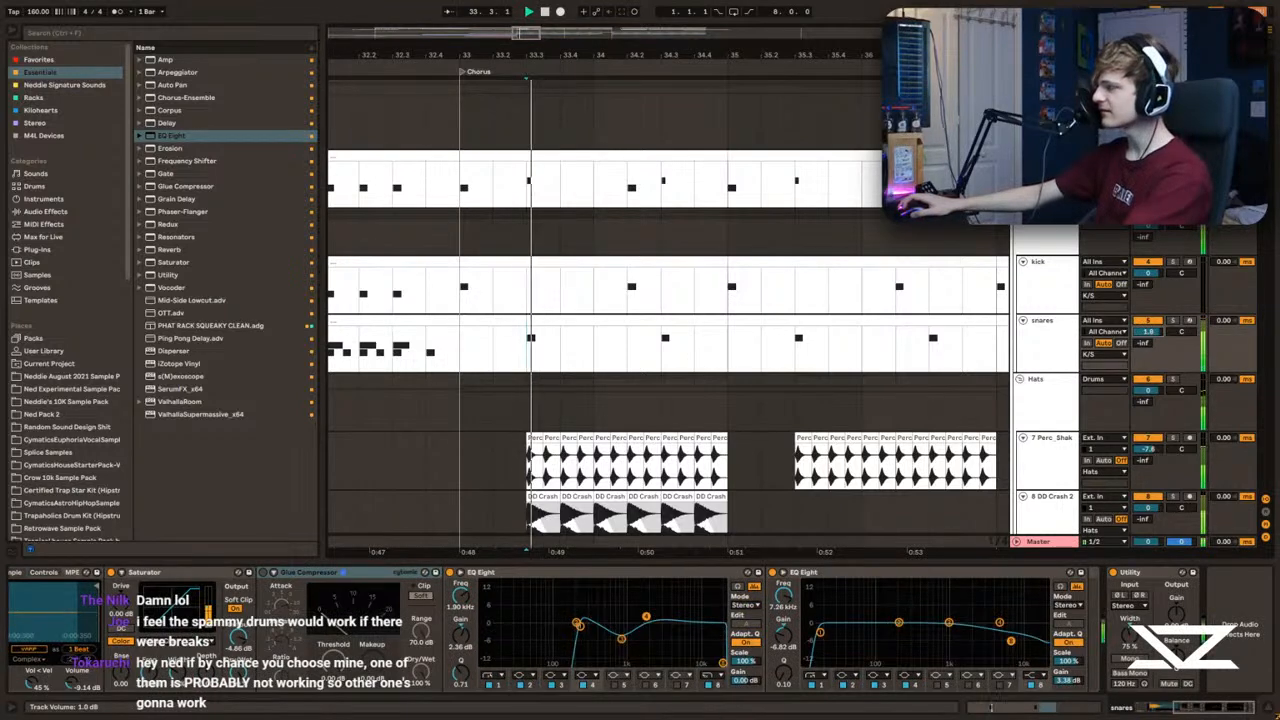
# Step: Lower the output gain of the kick track's EQ Eight to -4.12 dB while auditioning the kick at 33.1
pyautogui.click(460, 363)
pyautogui.click(1046, 229)
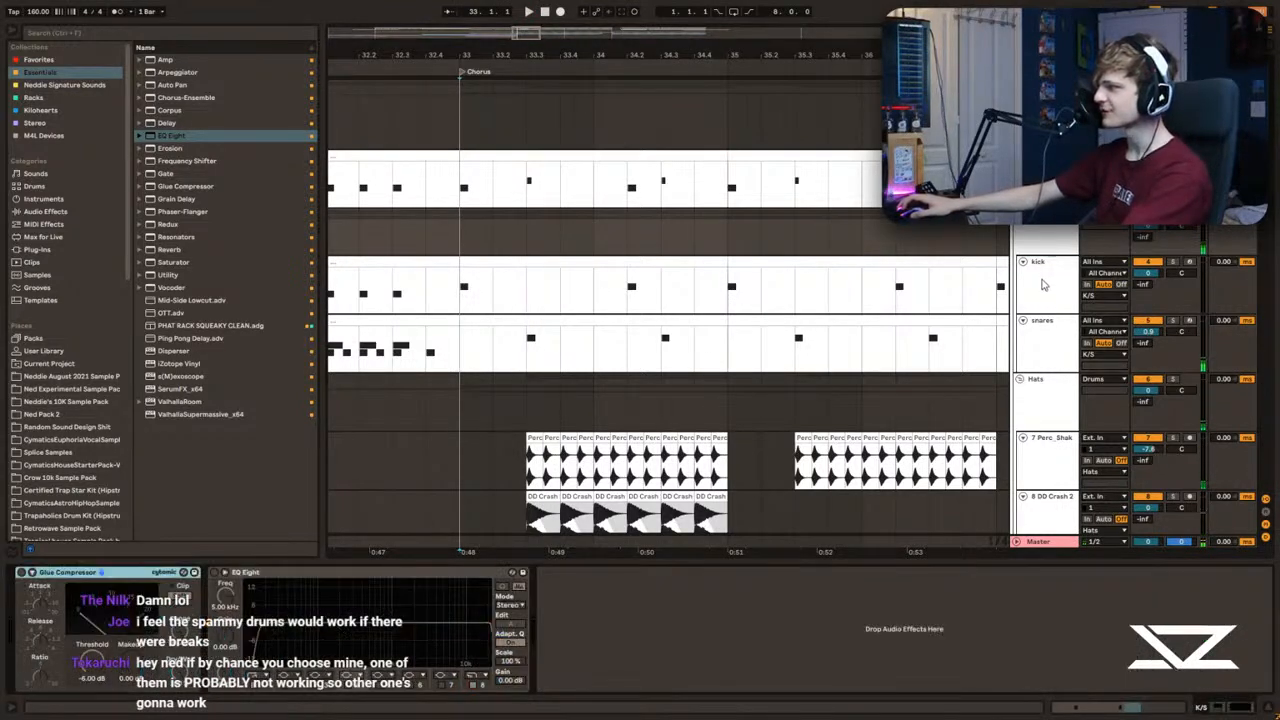
pyautogui.click(1042, 281)
pyautogui.press('space')
pyautogui.click(120, 573)
pyautogui.press('space')
pyautogui.press('space')
pyautogui.press('space')
pyautogui.press('space')
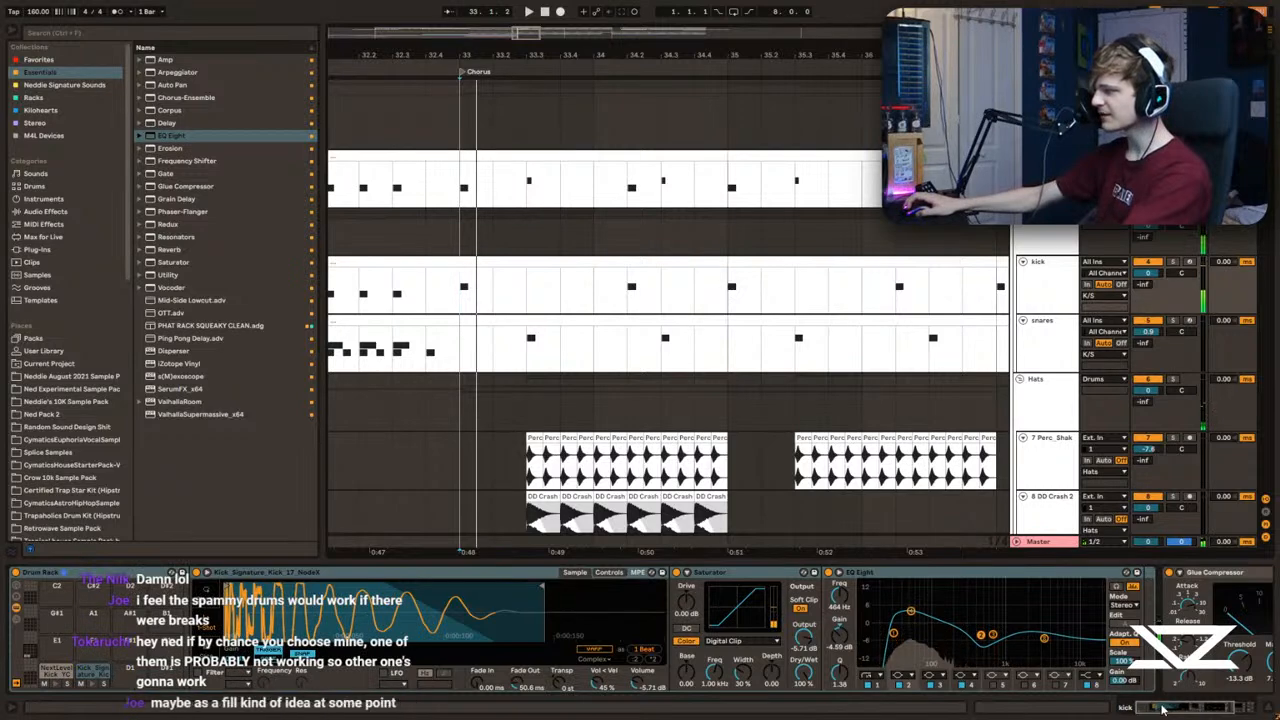
pyautogui.moveTo(1158, 707); pyautogui.dragTo(1205, 707)
pyautogui.moveTo(893, 680); pyautogui.dragTo(893, 705)
pyautogui.press('space')
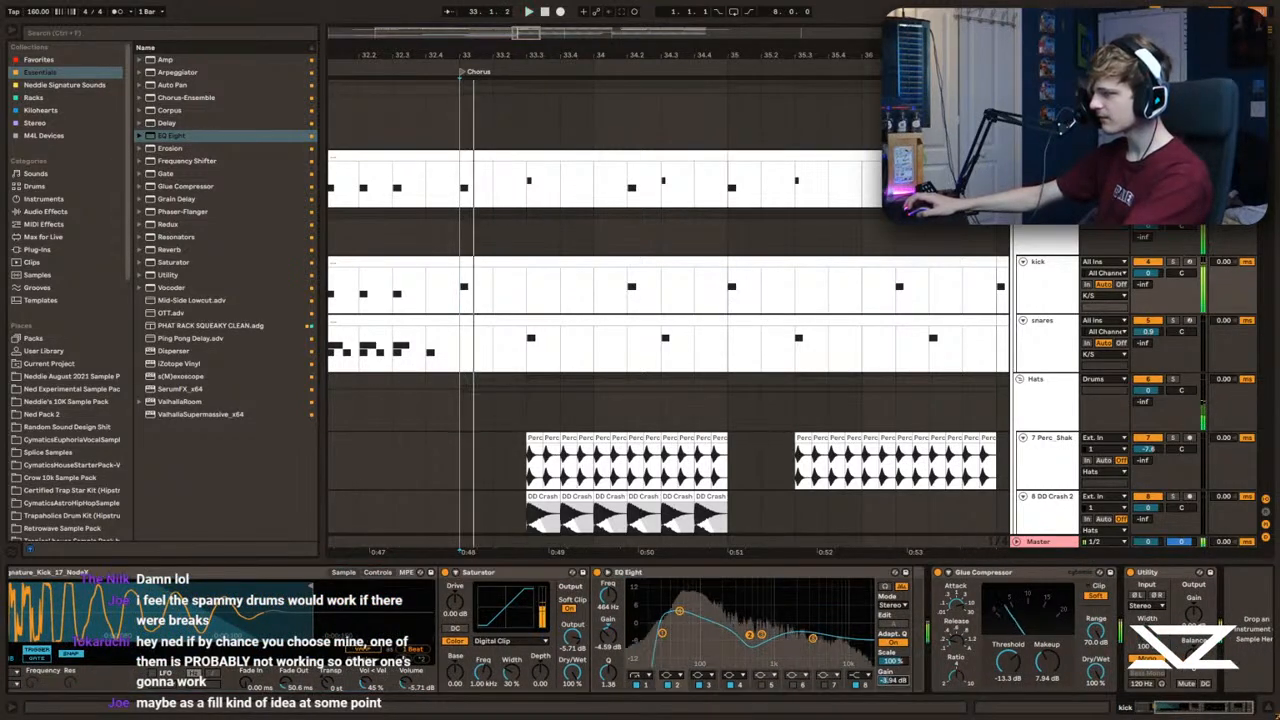
# Step: Check the note velocities in the chorus snares clip and set the snares track volume to -0.5 dB
pyautogui.click(404, 296)
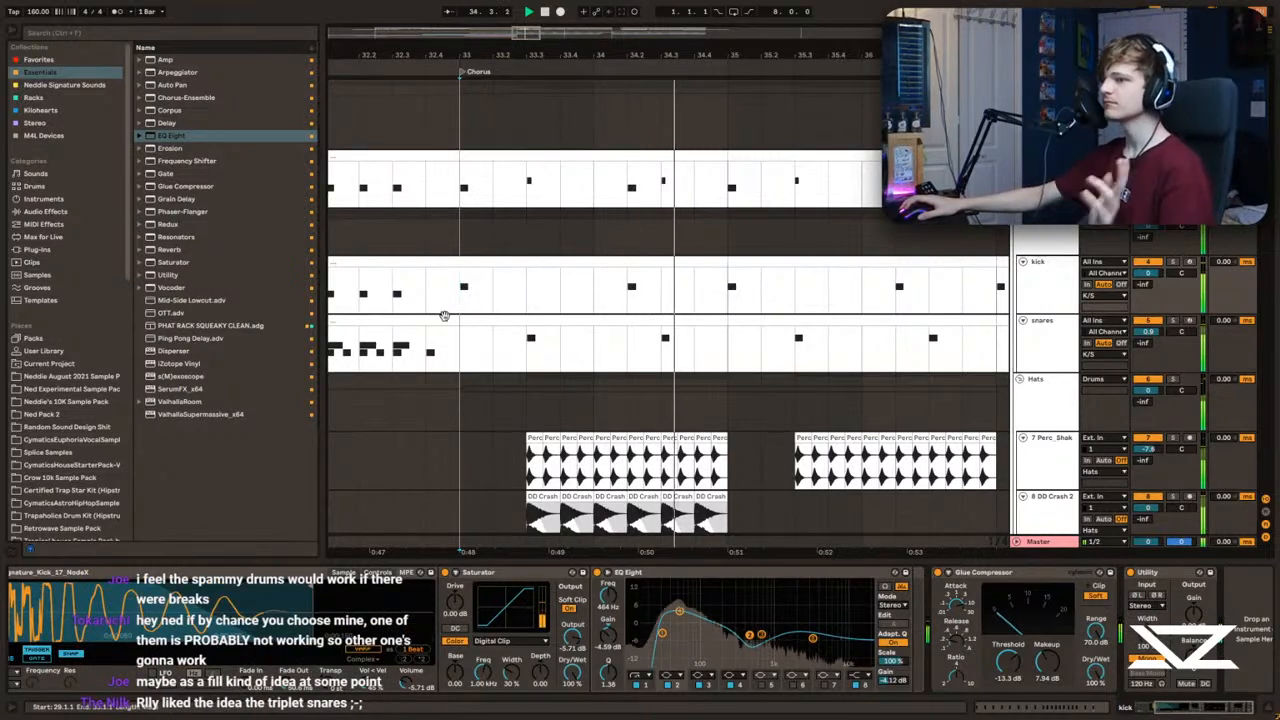
pyautogui.click(1143, 341)
pyautogui.moveTo(1142, 336); pyautogui.dragTo(1143, 328)
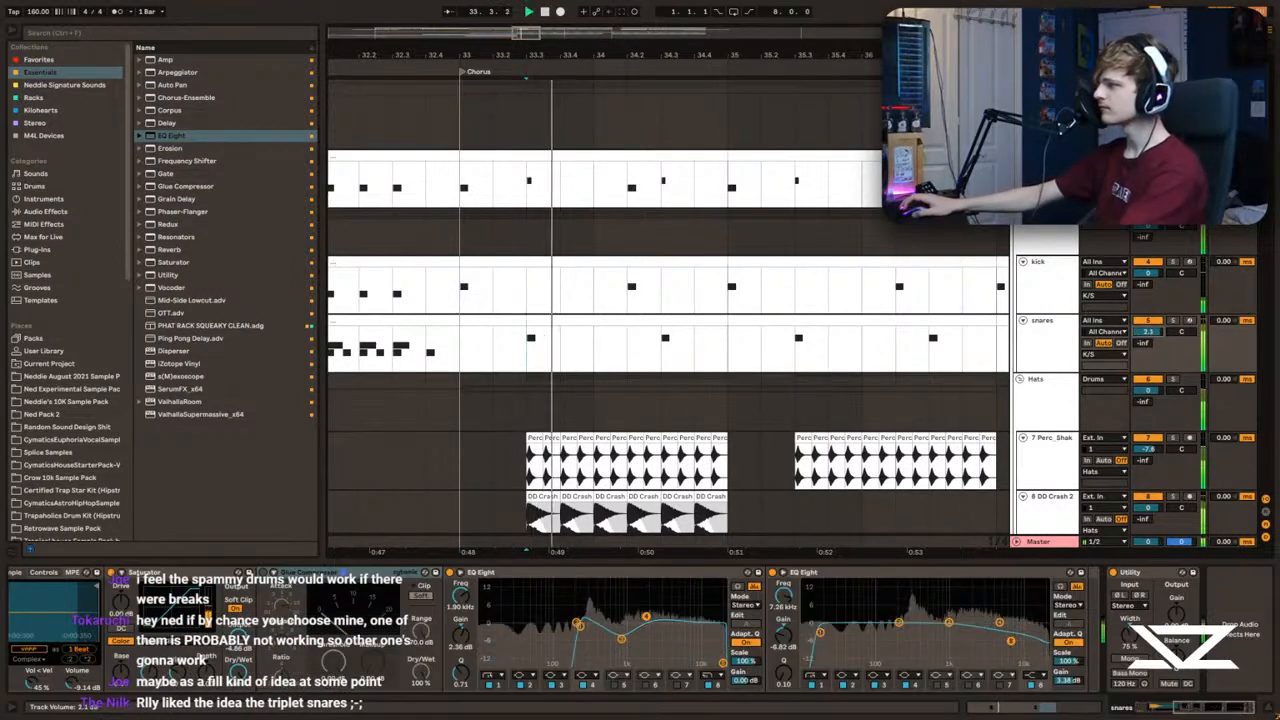
pyautogui.doubleClick(663, 319)
pyautogui.press('space')
pyautogui.click(904, 641)
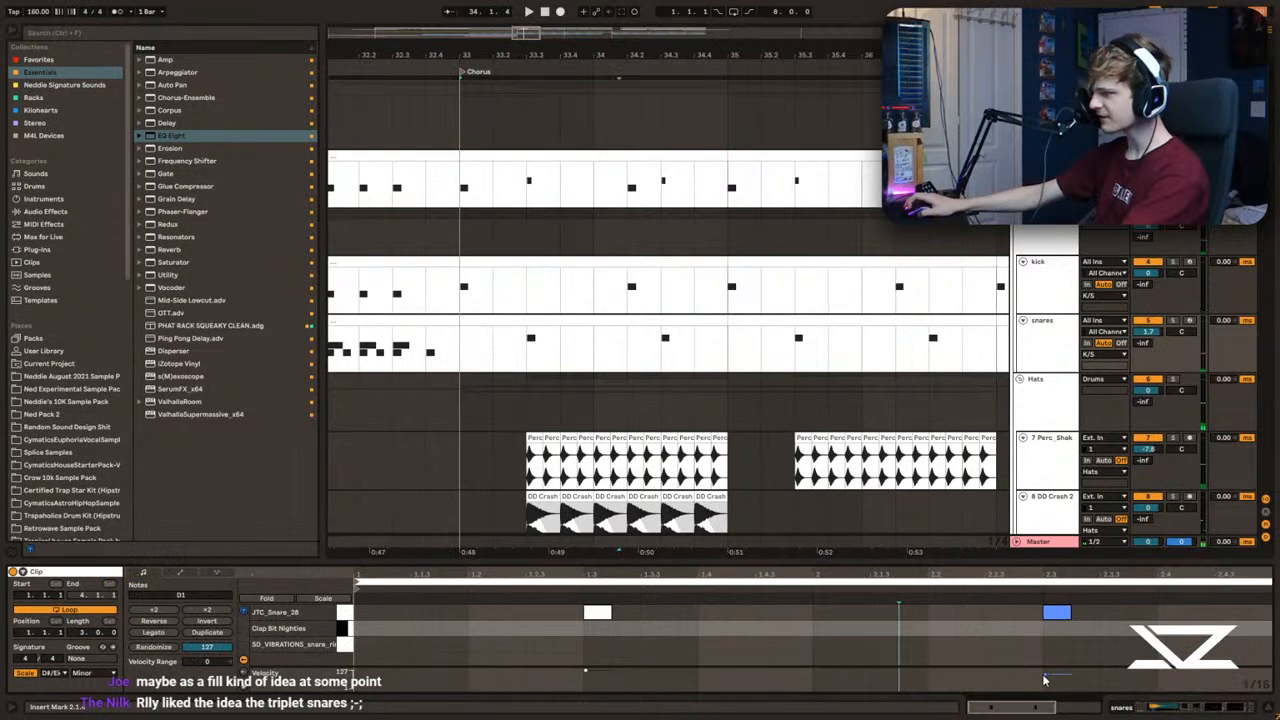
pyautogui.hotkey('ctrl', 'a')
pyautogui.click(582, 641)
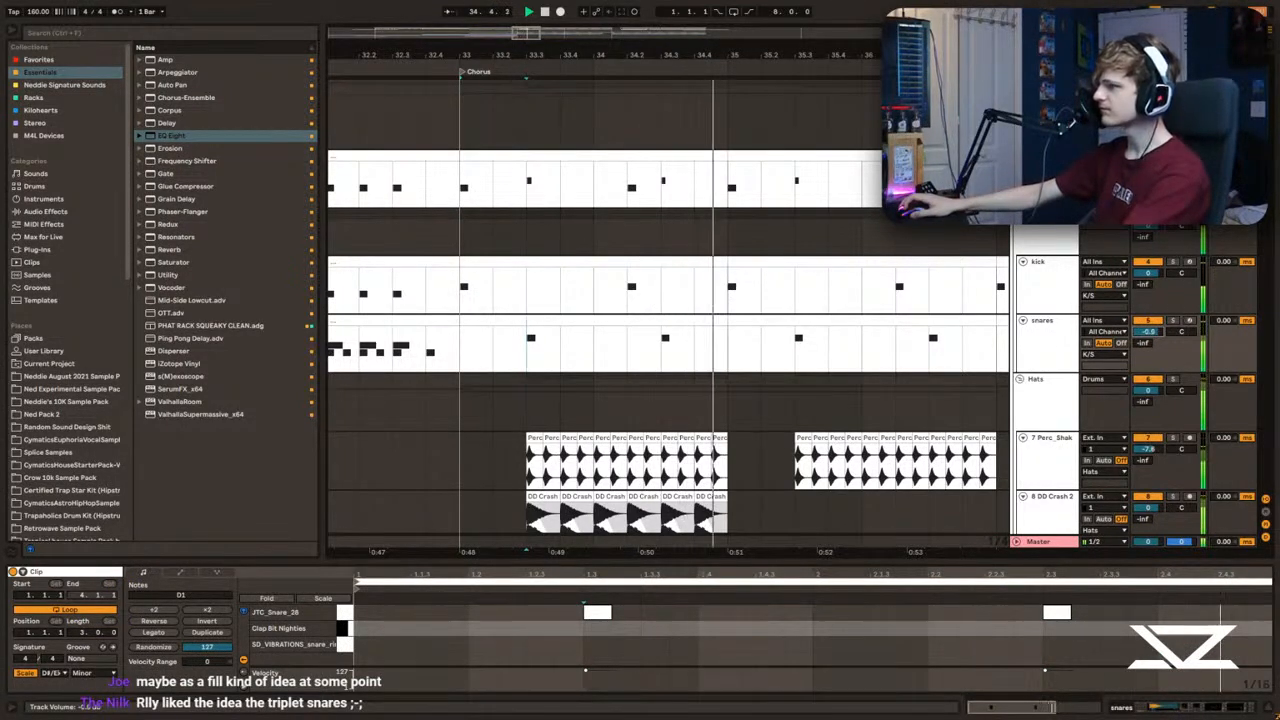
# Step: Copy the DD Crash 2 clips between 33.3 and 35.1 and paste them at 35.3 on the same track
pyautogui.moveTo(750, 56); pyautogui.dragTo(634, 46)
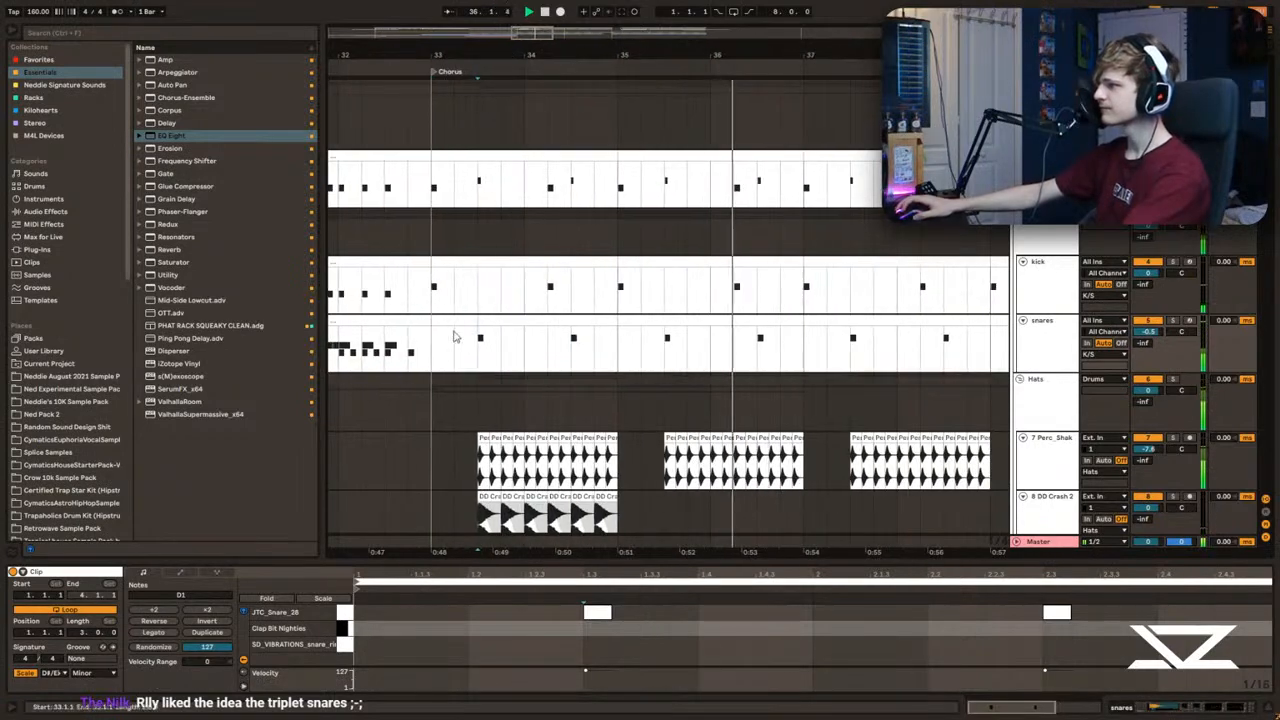
pyautogui.moveTo(454, 341); pyautogui.dragTo(422, 341)
pyautogui.press('space')
pyautogui.press('space')
pyautogui.click(431, 356)
pyautogui.scroll(-2, 439, 390)
pyautogui.click(450, 394)
pyautogui.moveTo(472, 393); pyautogui.dragTo(622, 394)
pyautogui.hotkey('ctrl', 'c')
pyautogui.click(666, 391)
pyautogui.hotkey('ctrl', 'v')
# Step: Audition the chorus drums with the repeated crash layer from 35.1, 35.3 and 33.1
pyautogui.click(620, 397)
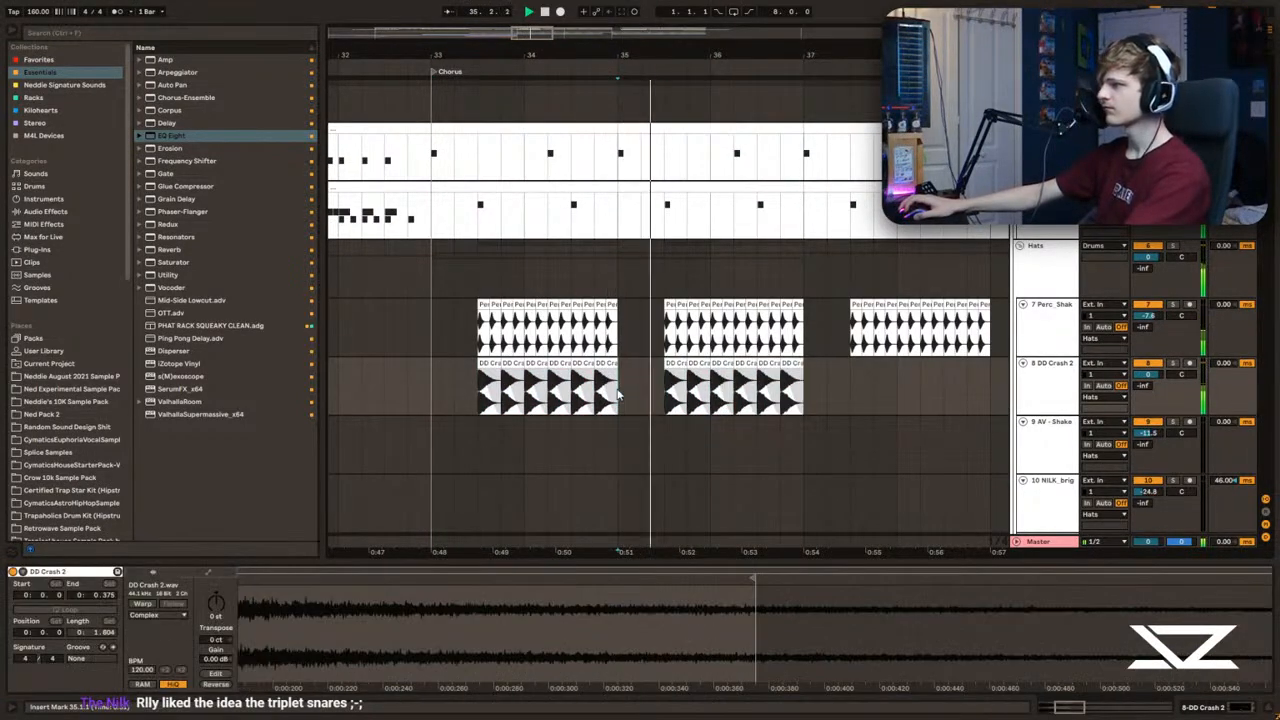
pyautogui.scroll(2, 480, 371)
pyautogui.scroll(-3, 480, 372)
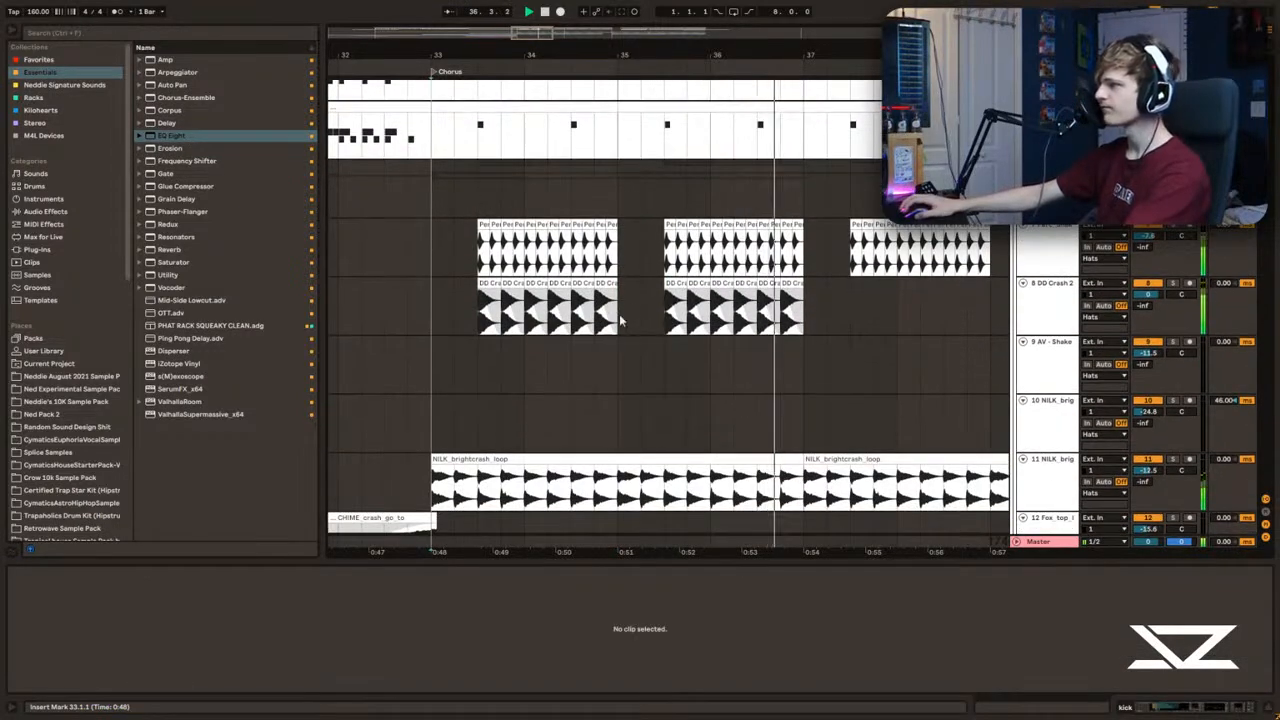
pyautogui.click(660, 315)
pyautogui.click(668, 315)
pyautogui.moveTo(437, 292); pyautogui.dragTo(452, 294)
pyautogui.press('space')
# Step: Duplicate the kick and snares clips of bars 33 to 37 onto bars 37 to 41
pyautogui.scroll(2, 450, 294)
pyautogui.moveTo(434, 230); pyautogui.dragTo(615, 230)
pyautogui.hotkey('ctrl', 'd')
pyautogui.keyDown('ctrl'); pyautogui.scroll(-2, 640, 270); pyautogui.keyUp('ctrl')
pyautogui.scroll(3, 566, 314)
pyautogui.keyDown('shift'); pyautogui.click(566, 223); pyautogui.keyUp('shift')
pyautogui.hotkey('ctrl', 'd')
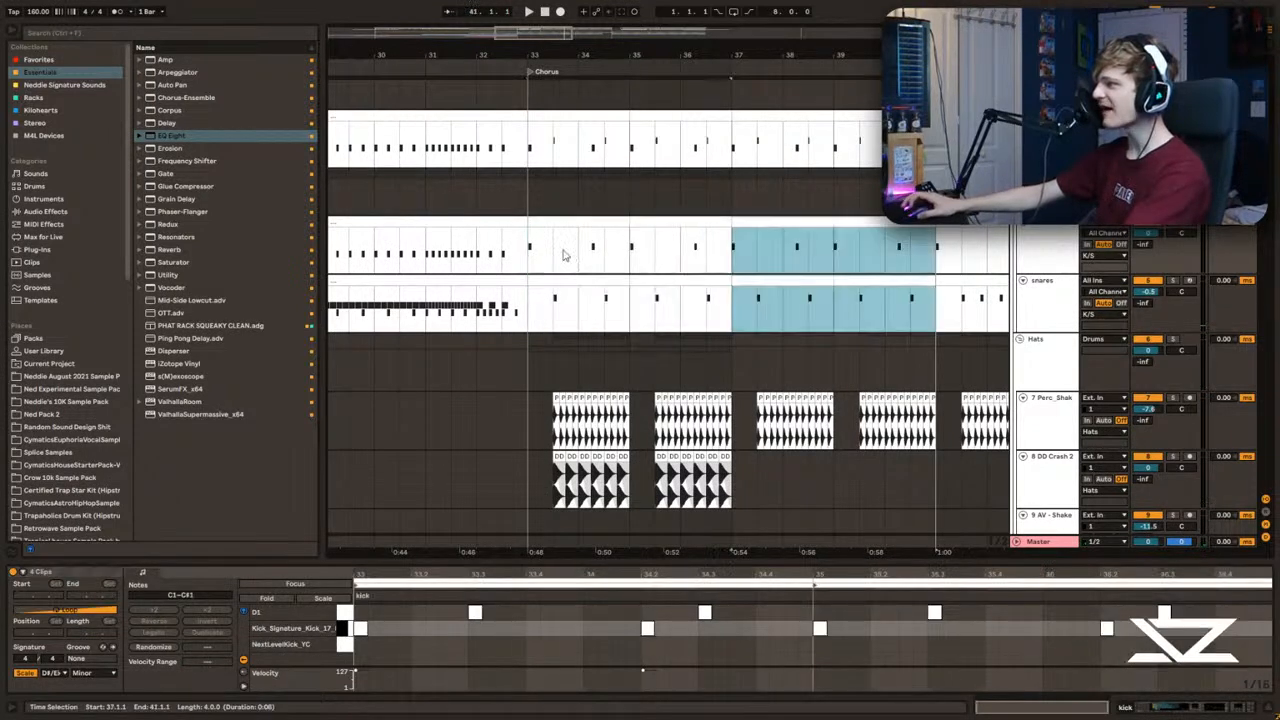
pyautogui.scroll(2, 550, 256)
pyautogui.click(529, 238)
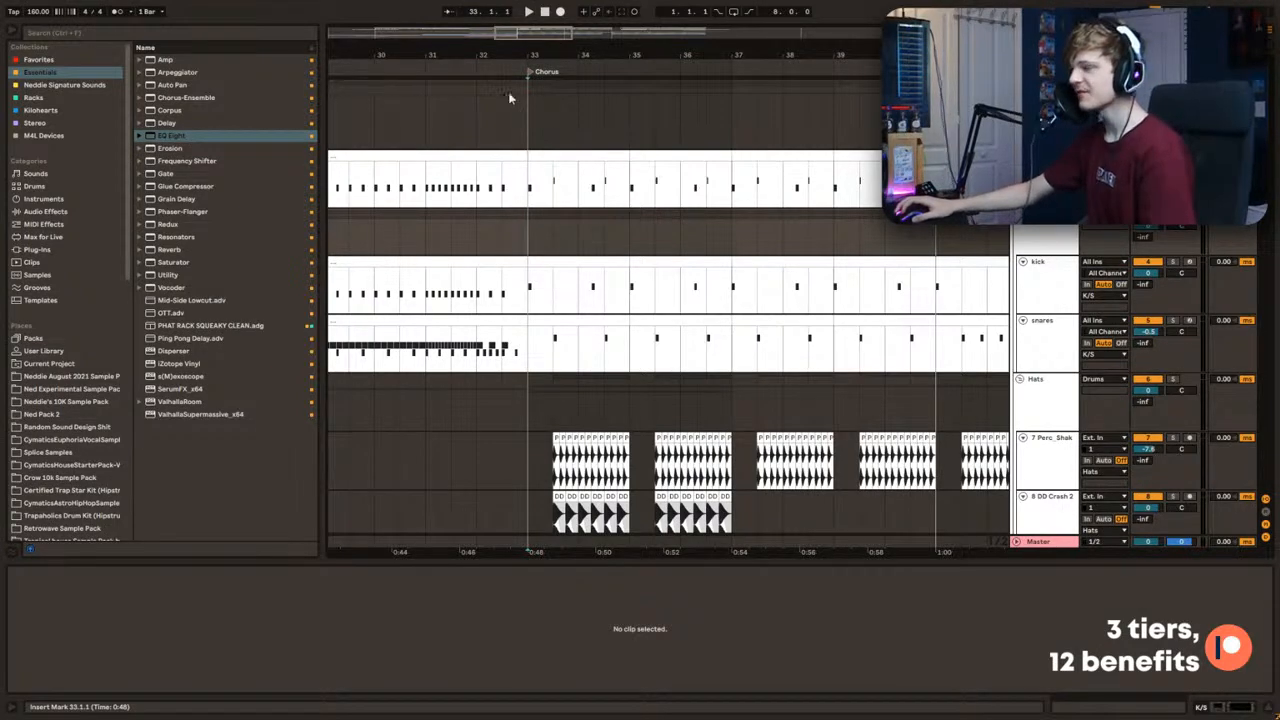
# Step: Paste the first four bars of the Build's sidechain, kick and snares patterns at 33.1 in the Chorus
pyautogui.scroll(2, 684, 290)
pyautogui.moveTo(516, 46); pyautogui.dragTo(593, 59)
pyautogui.click(703, 319)
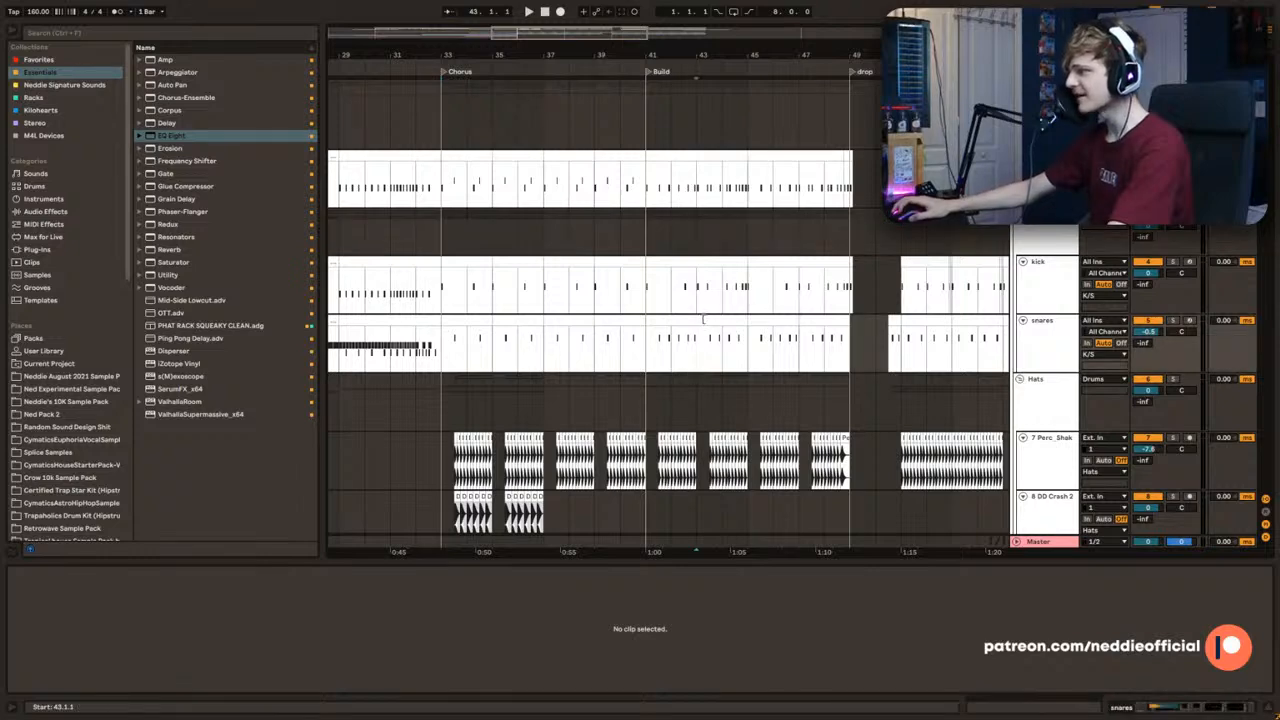
pyautogui.keyDown('shift'); pyautogui.click(666, 168); pyautogui.keyUp('shift')
pyautogui.click(449, 158)
pyautogui.hotkey('ctrl', 'v')
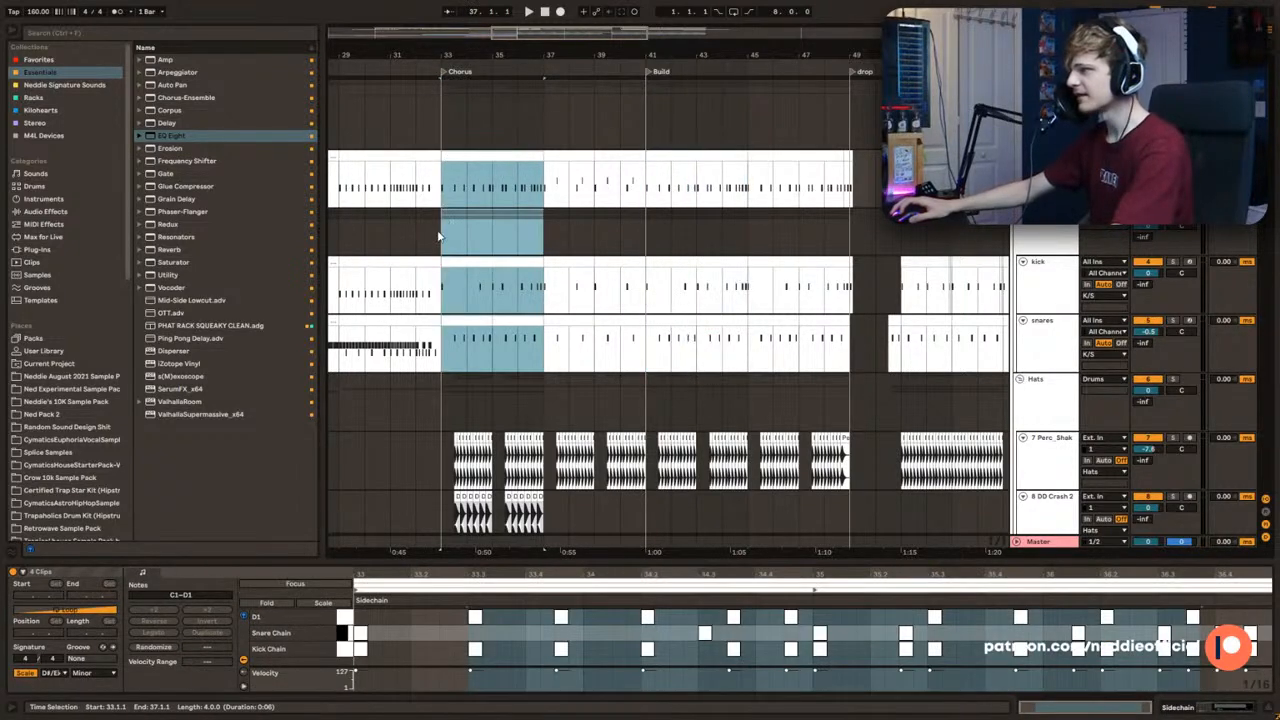
# Step: Audition the pasted drum pattern from 33.1 and inspect the notes of the chorus kick clip
pyautogui.press('space')
pyautogui.click(448, 188)
pyautogui.click(462, 284)
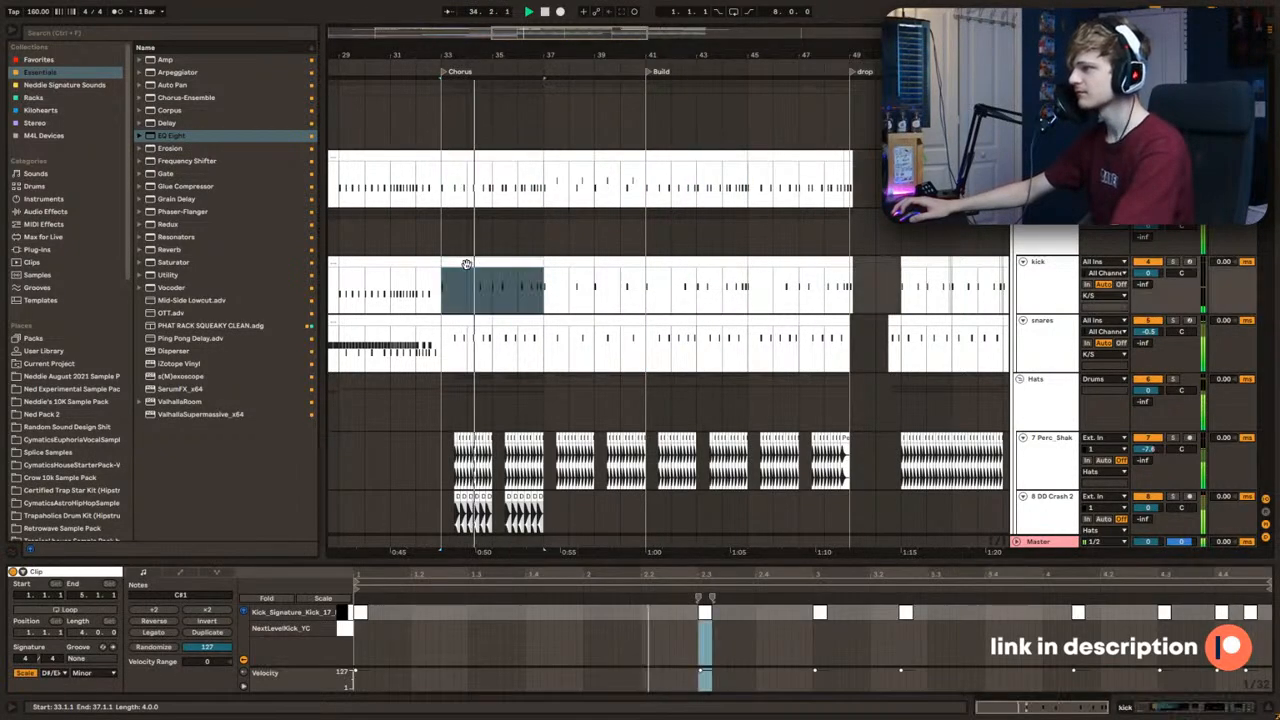
pyautogui.moveTo(540, 40); pyautogui.dragTo(522, 140)
pyautogui.press('space')
pyautogui.press('space')
pyautogui.click(471, 277)
pyautogui.scroll(-2, 1032, 290)
# Step: Insert an audio track below the snares track and search the sample library for "amen"
pyautogui.click(1032, 290)
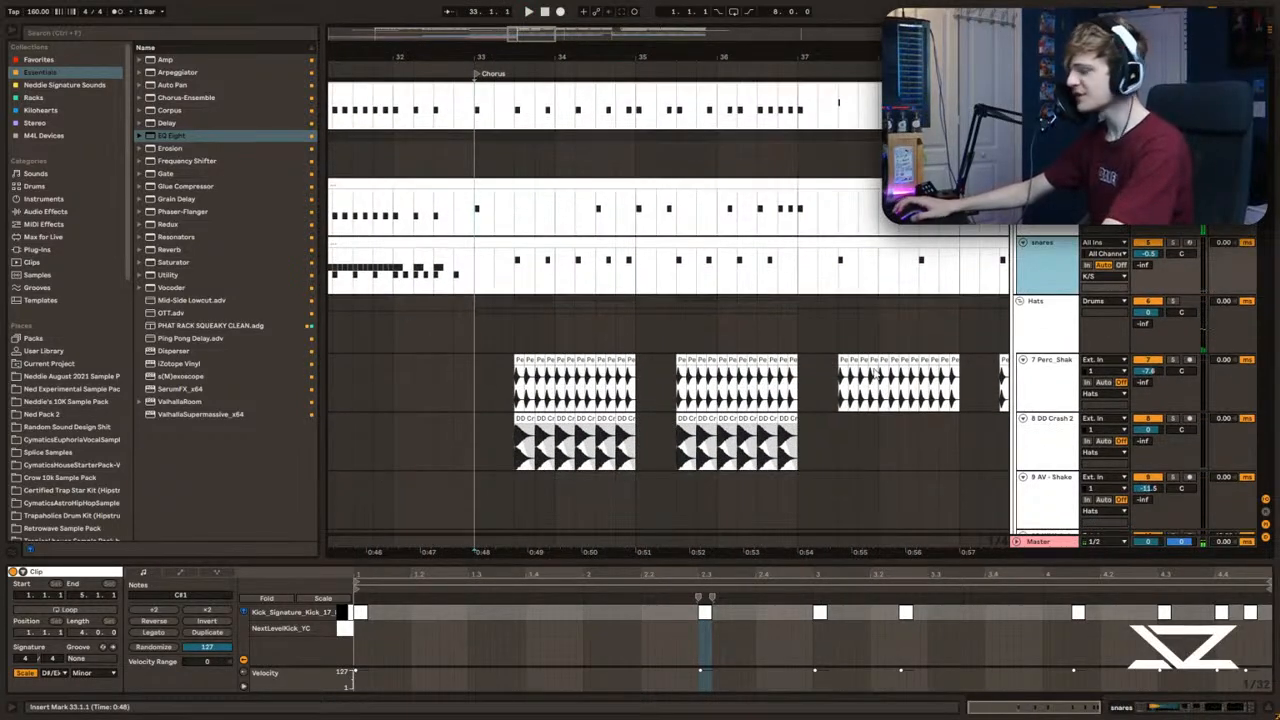
pyautogui.hotkey('ctrl', 't')
pyautogui.click(73, 33)
pyautogui.write('amen')
pyautogui.click(206, 73)
pyautogui.press('Up')
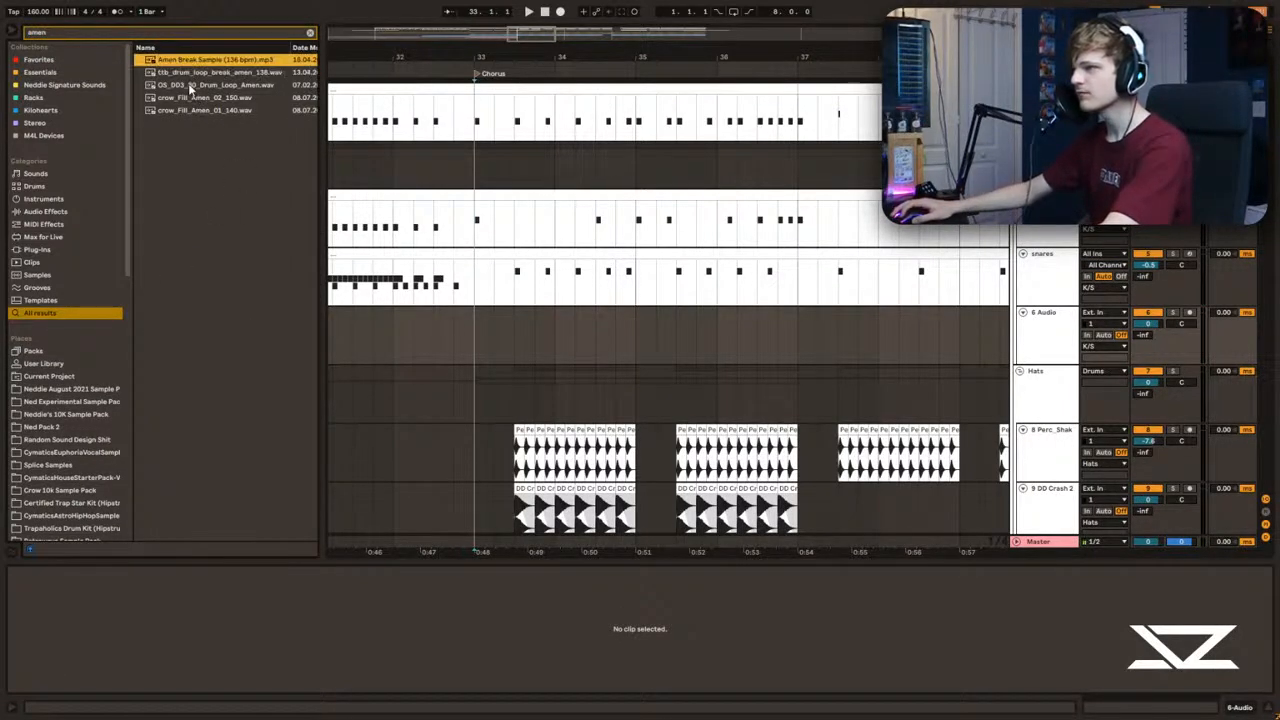
# Step: Preview the amen samples and place ttb_drum_loop_break_amen_138.wav on the new audio track near the chorus start
pyautogui.click(195, 87)
pyautogui.click(192, 99)
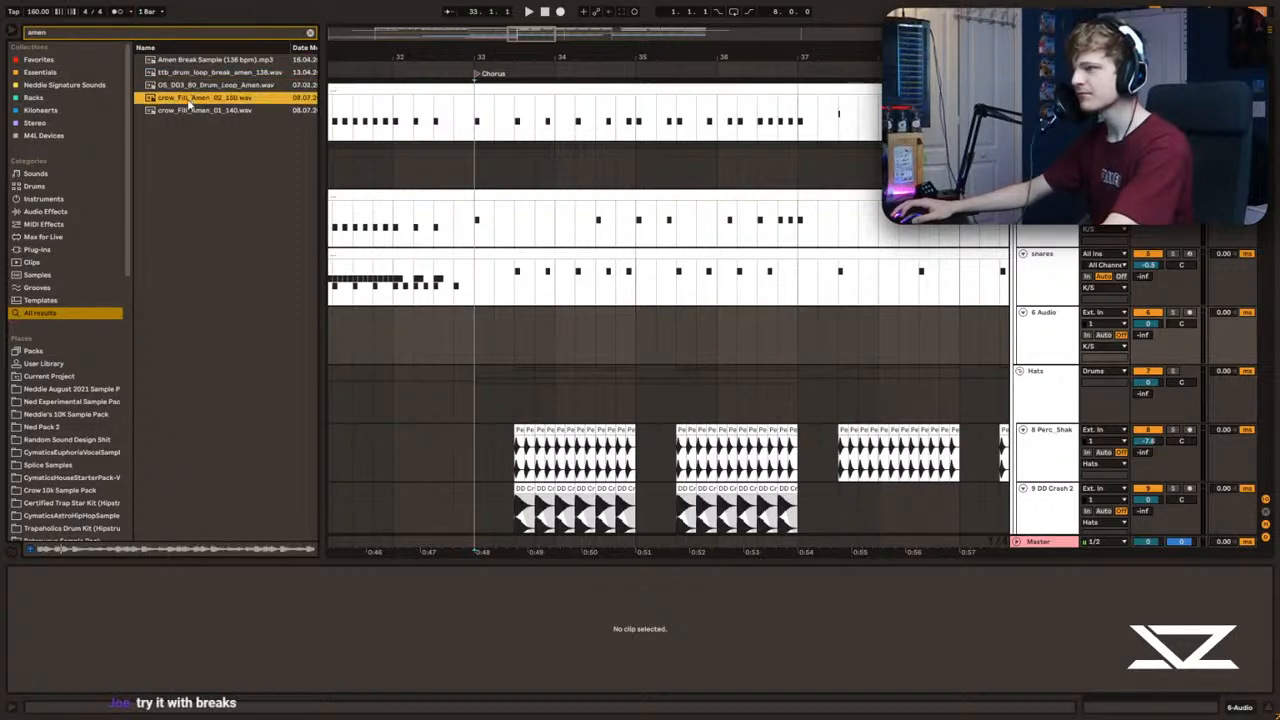
pyautogui.click(178, 109)
pyautogui.click(186, 75)
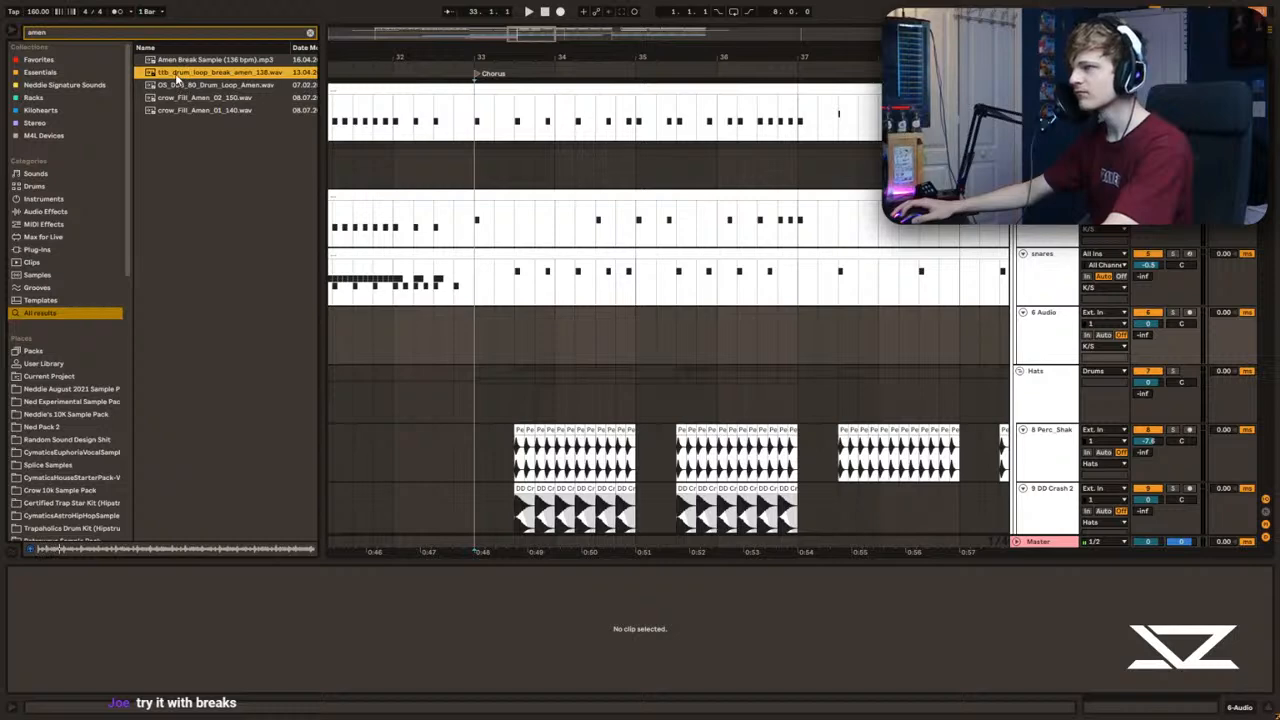
pyautogui.moveTo(177, 78); pyautogui.dragTo(458, 335)
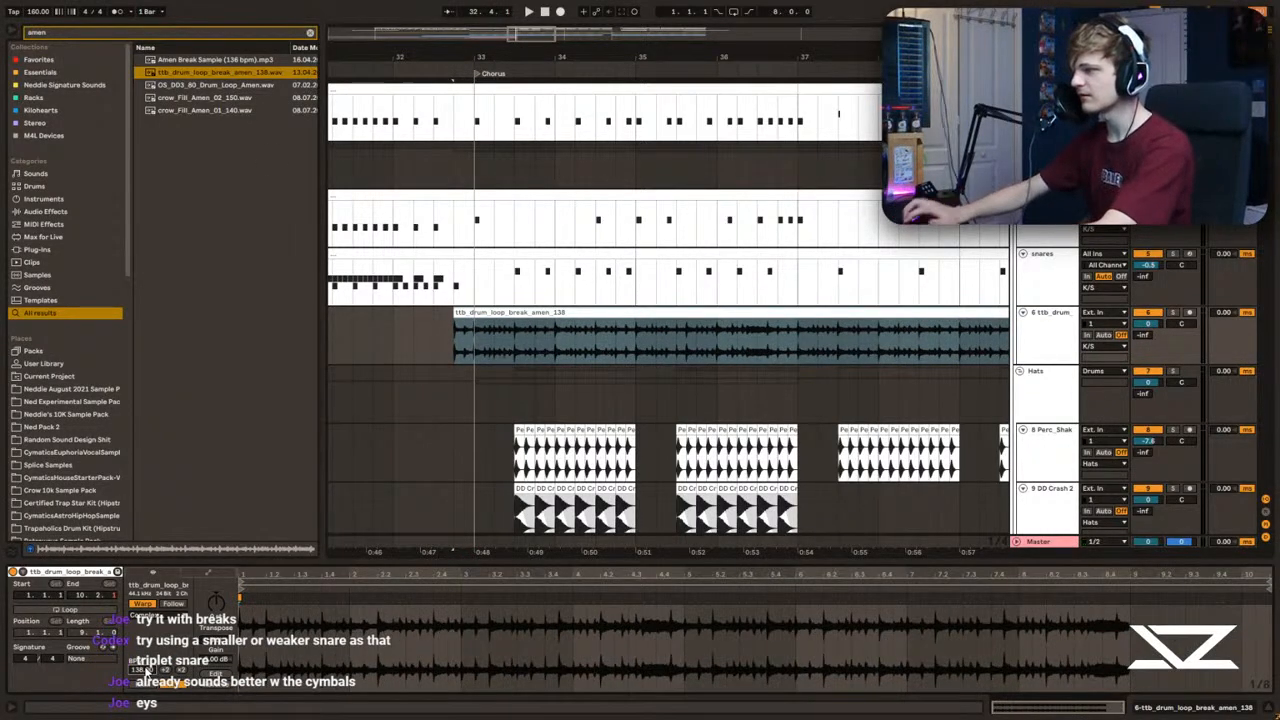
# Step: Trim the amen loop so it starts at 33.3 and audition it with the drums
pyautogui.click(417, 380)
pyautogui.moveTo(474, 312); pyautogui.dragTo(557, 342)
pyautogui.press('space')
pyautogui.click(517, 342)
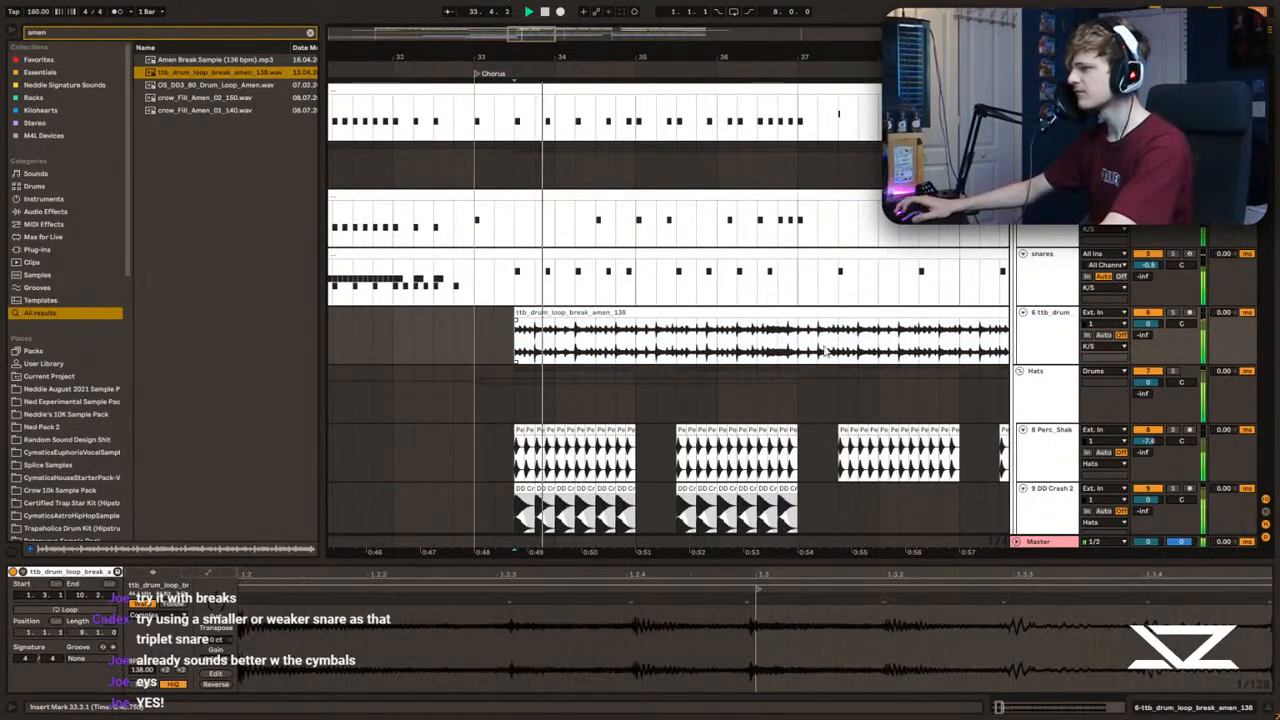
# Step: Set the amen loop track's monitoring to Auto and delete the loop clip from it
pyautogui.click(1108, 340)
pyautogui.click(521, 327)
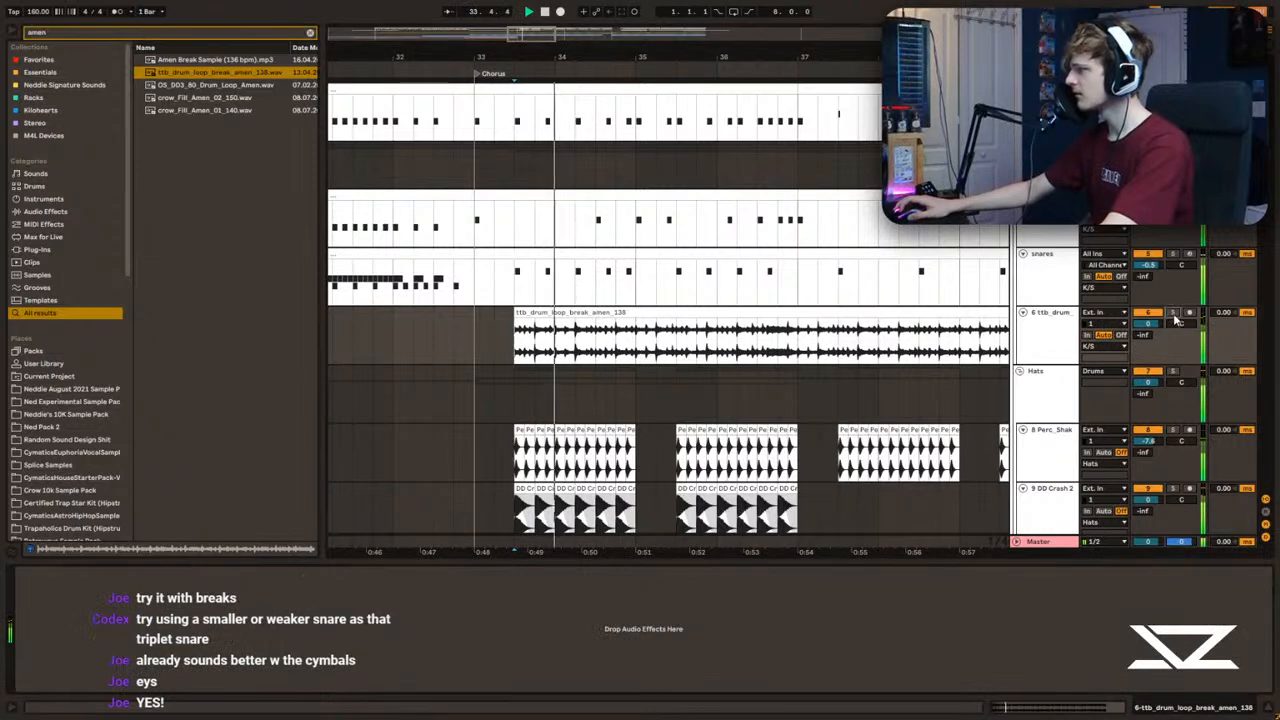
pyautogui.press('Delete')
pyautogui.press('space')
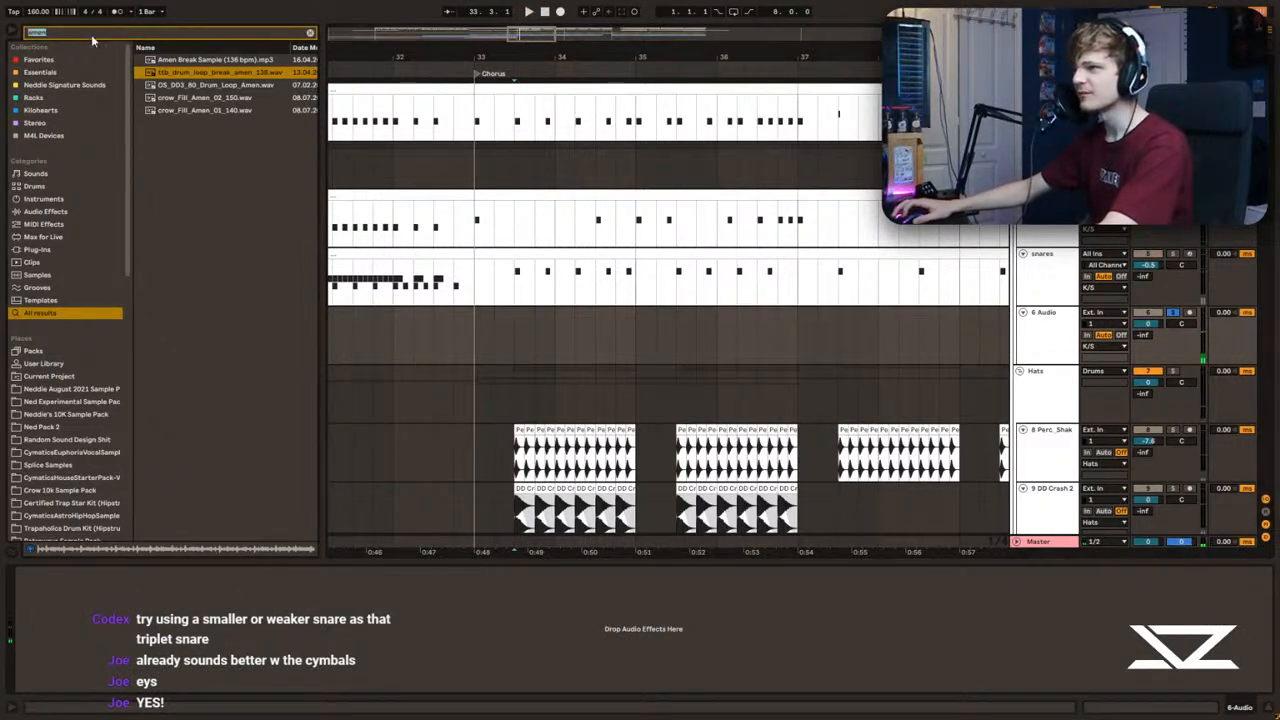
# Step: Search the library for "break" and place TOOGOOT_drum_loop_break_standard_11_140 at 33.1 on the empty audio track
pyautogui.write('break')
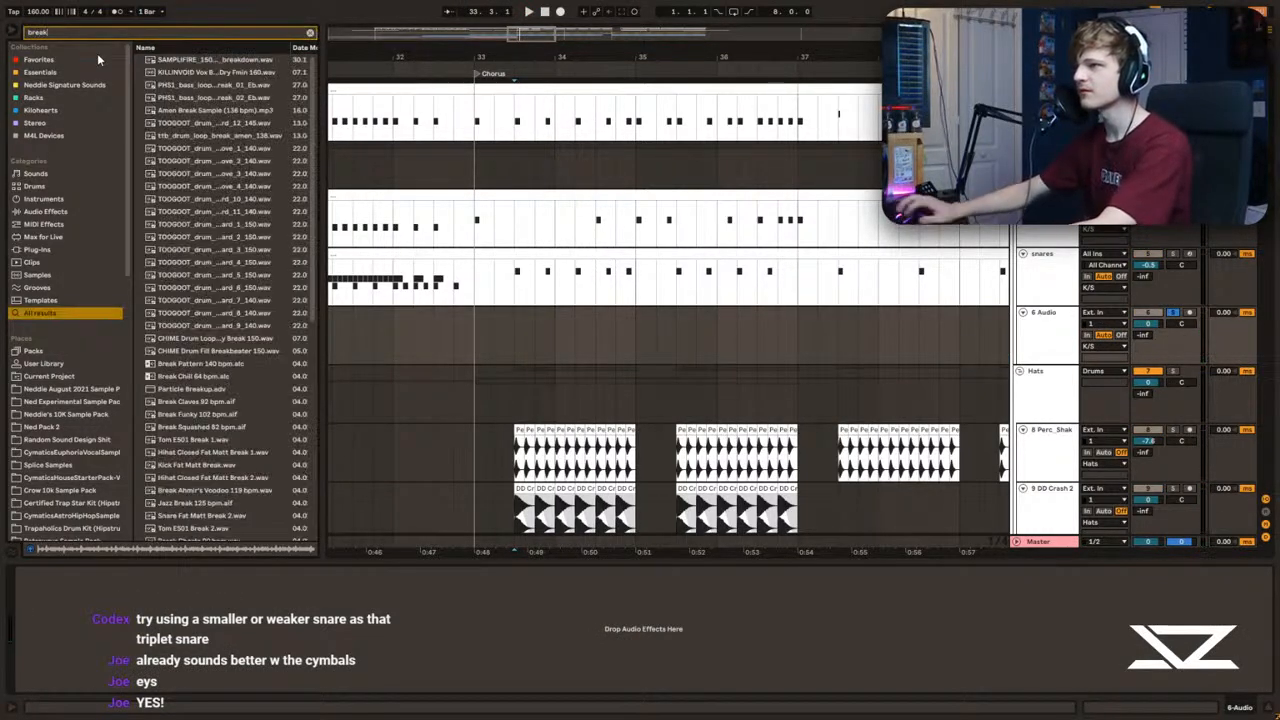
pyautogui.click(220, 213)
pyautogui.moveTo(206, 222); pyautogui.dragTo(500, 326)
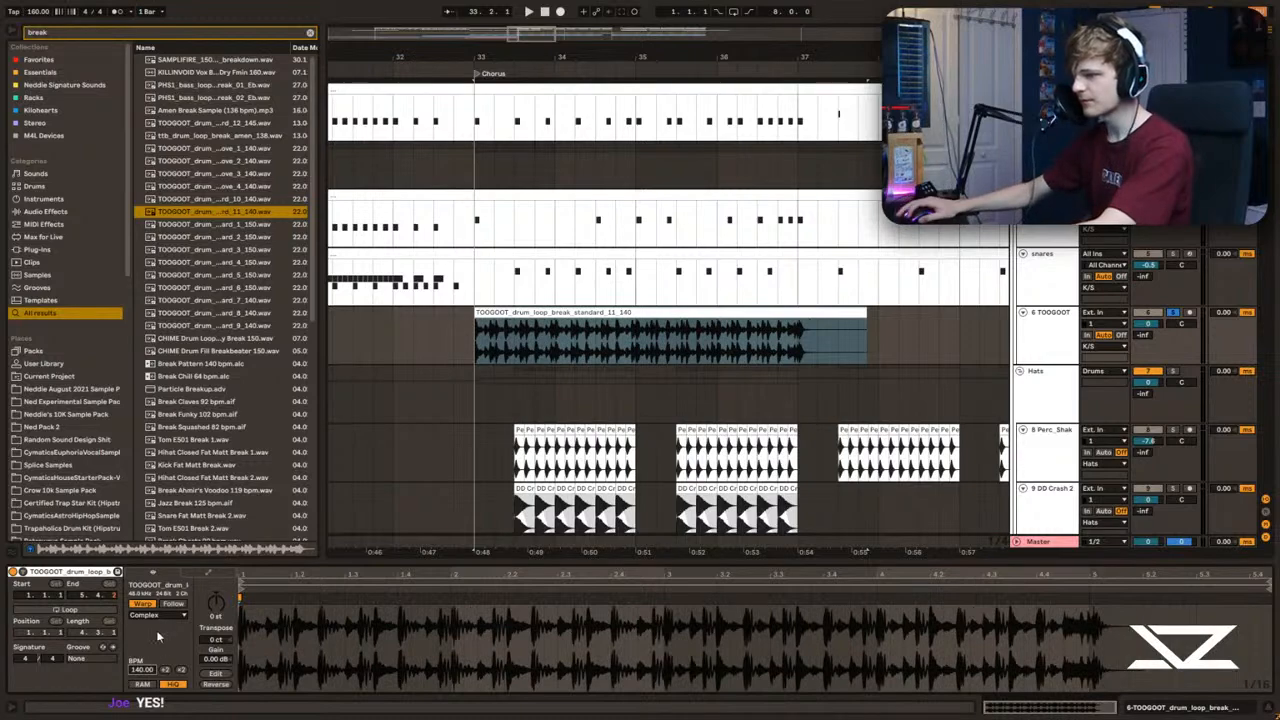
# Step: Set the break loop's warp mode to Re-Pitch and trim its start to 33.3
pyautogui.click(158, 656)
pyautogui.press('space')
pyautogui.moveTo(514, 342); pyautogui.dragTo(495, 342)
pyautogui.press('Delete')
pyautogui.click(486, 312)
pyautogui.press('Delete')
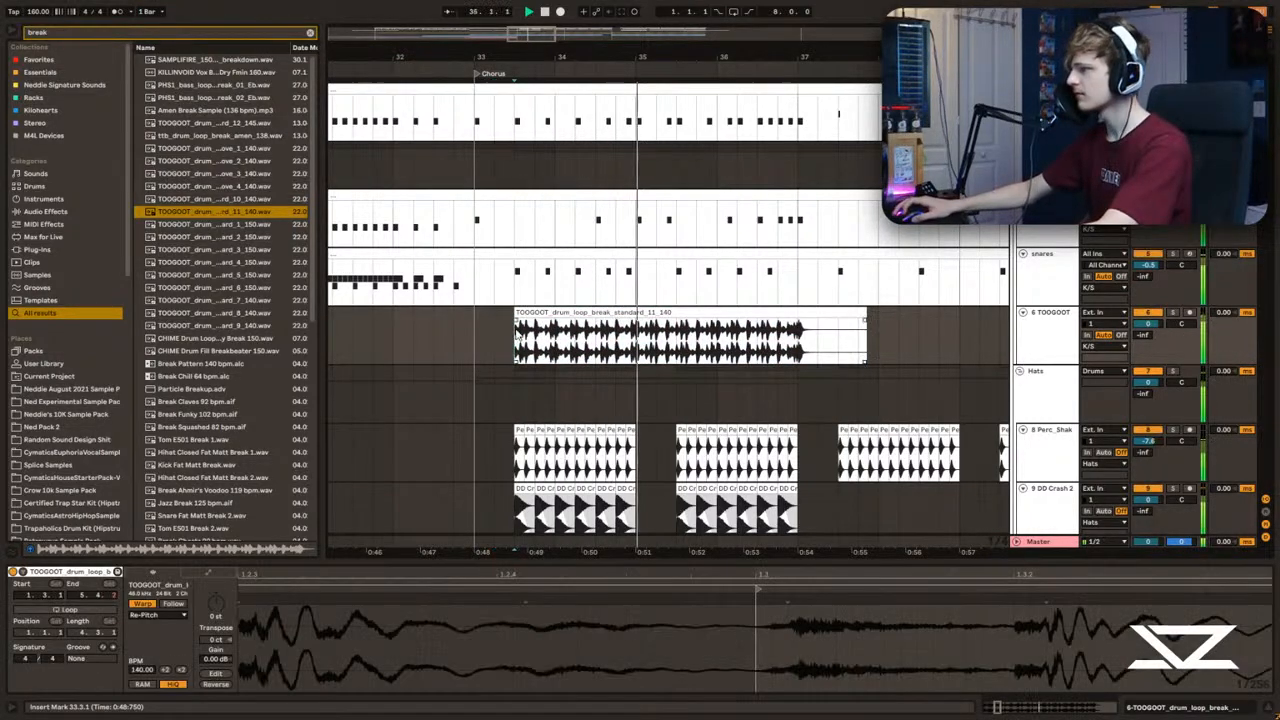
# Step: Add an EQ Eight to the break loop track with a low cut around 371 Hz, Q 0.22, and set the track volume to about 3.9 dB
pyautogui.click(310, 32)
pyautogui.click(42, 72)
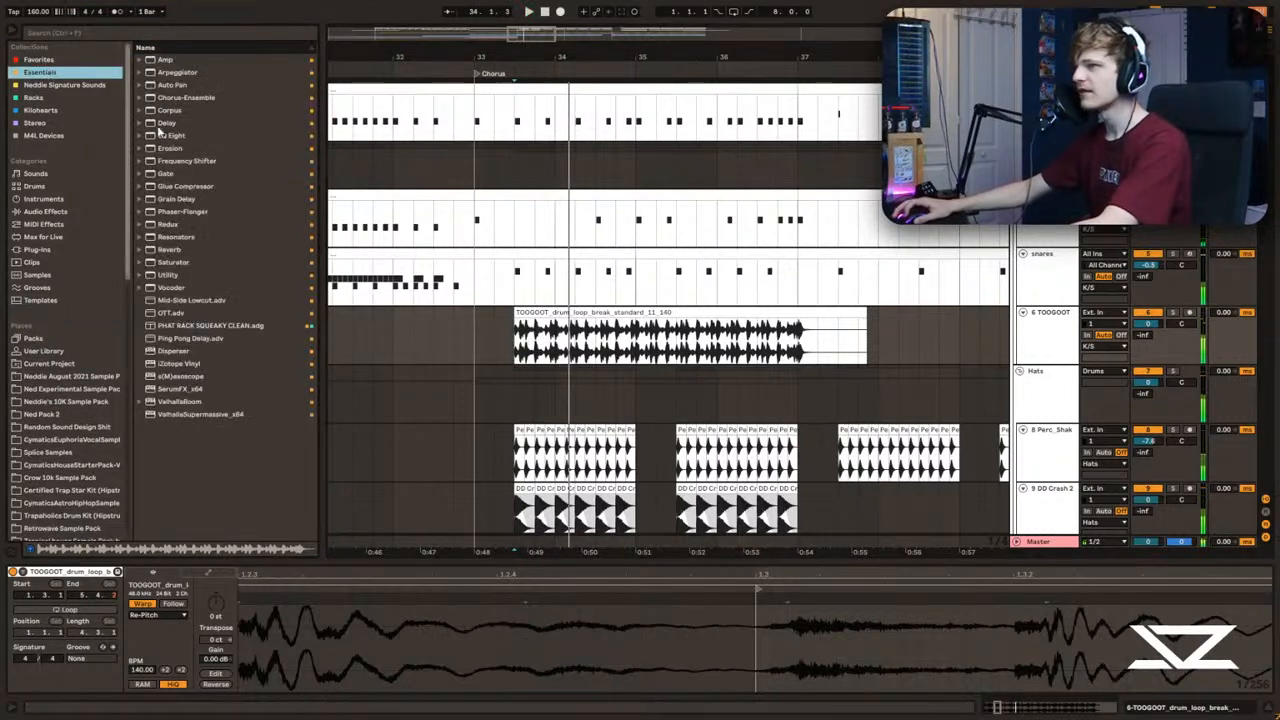
pyautogui.click(168, 136)
pyautogui.press('Return')
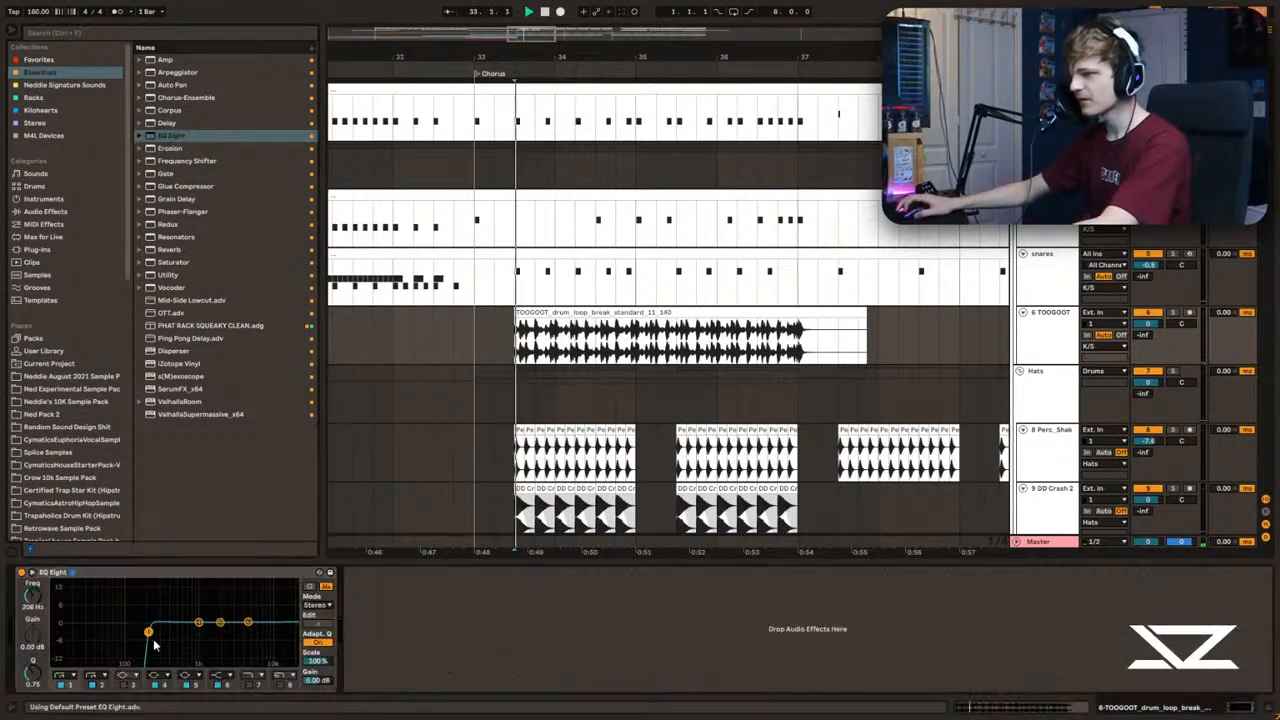
pyautogui.press('space')
pyautogui.press('space')
pyautogui.moveTo(1147, 324); pyautogui.dragTo(1147, 300)
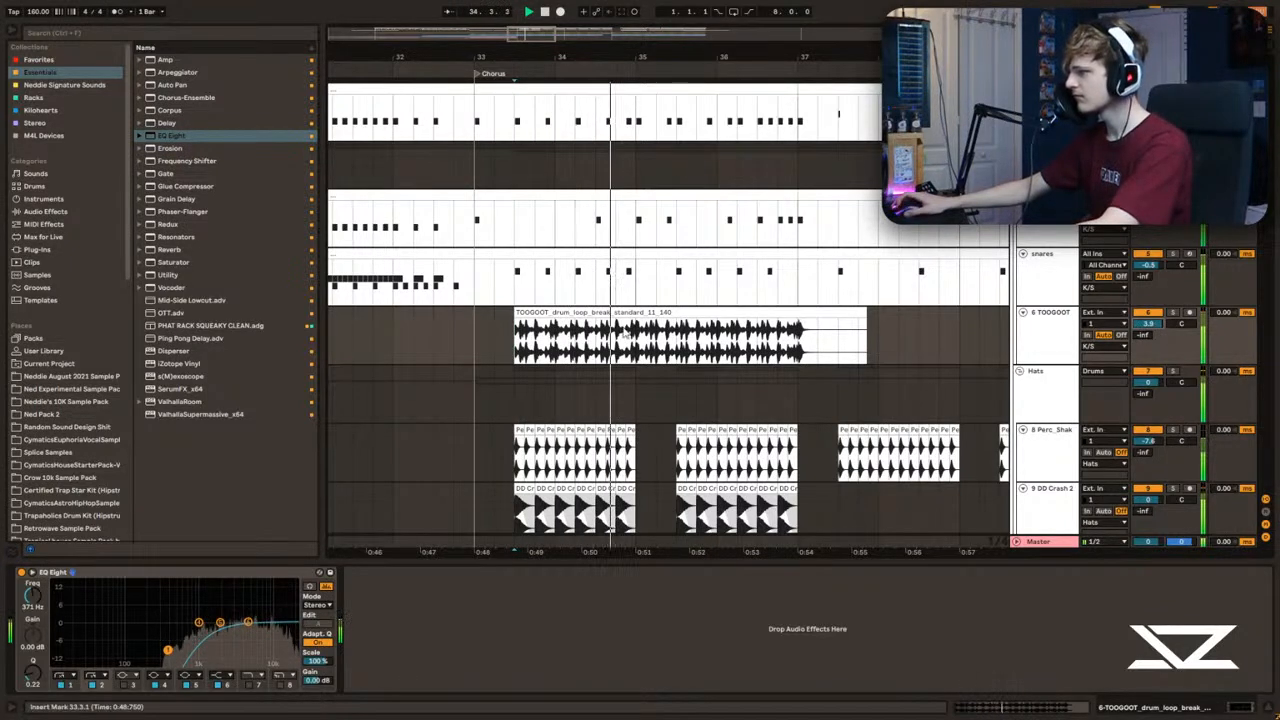
# Step: Split the break loop at 35.1 and delete the part after the split
pyautogui.click(645, 333)
pyautogui.press('space')
pyautogui.click(643, 330)
pyautogui.hotkey('ctrl', 'e')
pyautogui.press('Delete')
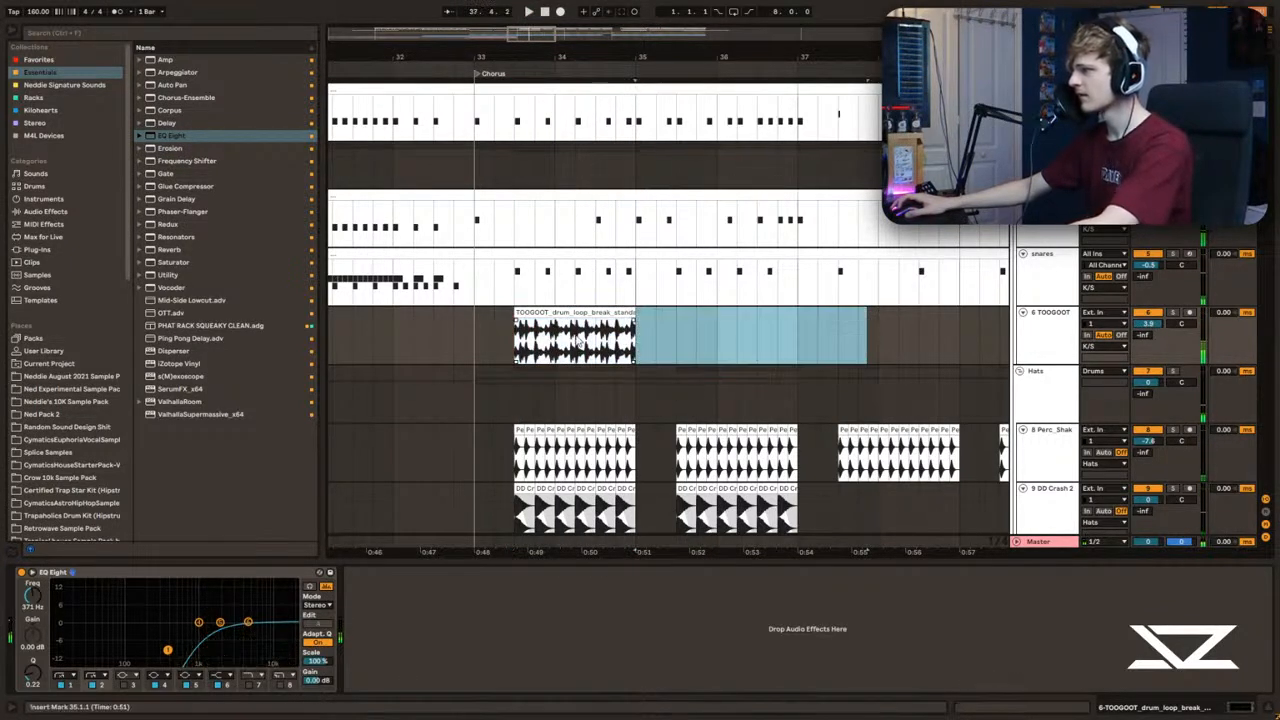
# Step: Duplicate the break track's section from 33.1 to 35.1 so the loop repeats at 35.3, and audition from 33.1
pyautogui.moveTo(640, 333); pyautogui.dragTo(478, 336)
pyautogui.press('space')
pyautogui.hotkey('ctrl', 'd')
pyautogui.click(487, 336)
pyautogui.click(478, 336)
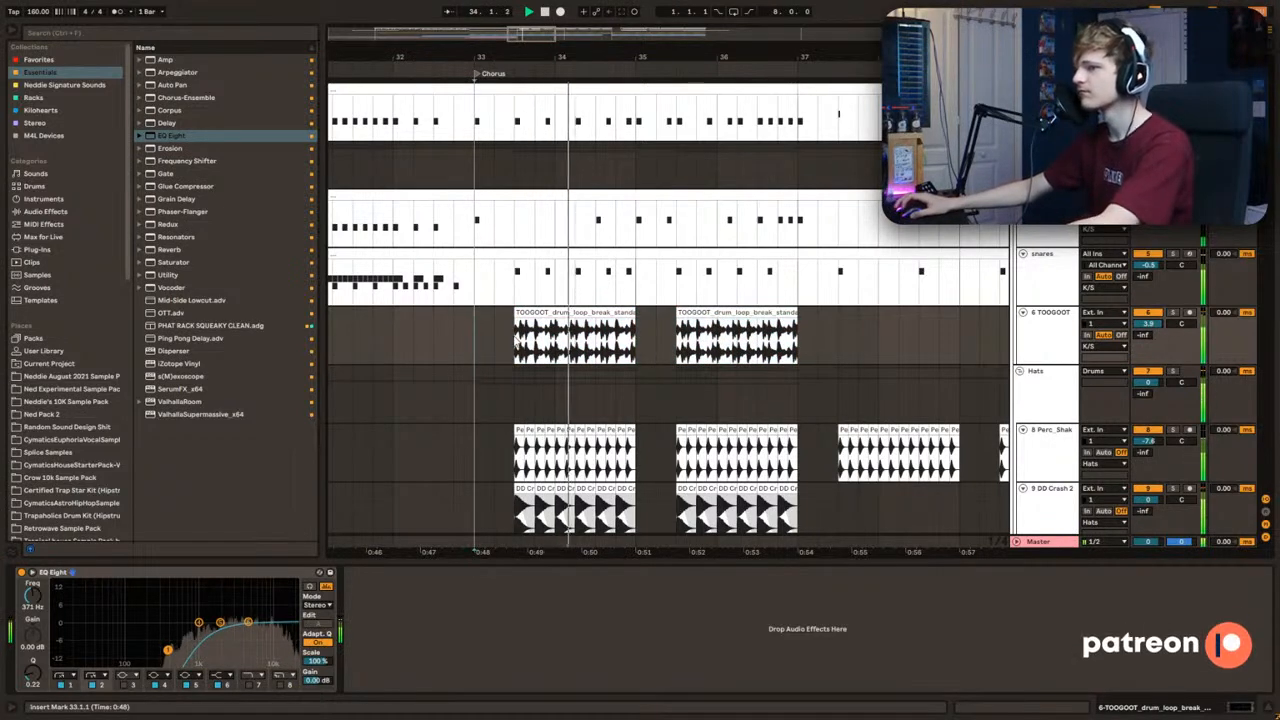
pyautogui.press('space')
pyautogui.scroll(1, 538, 245)
pyautogui.press('space')
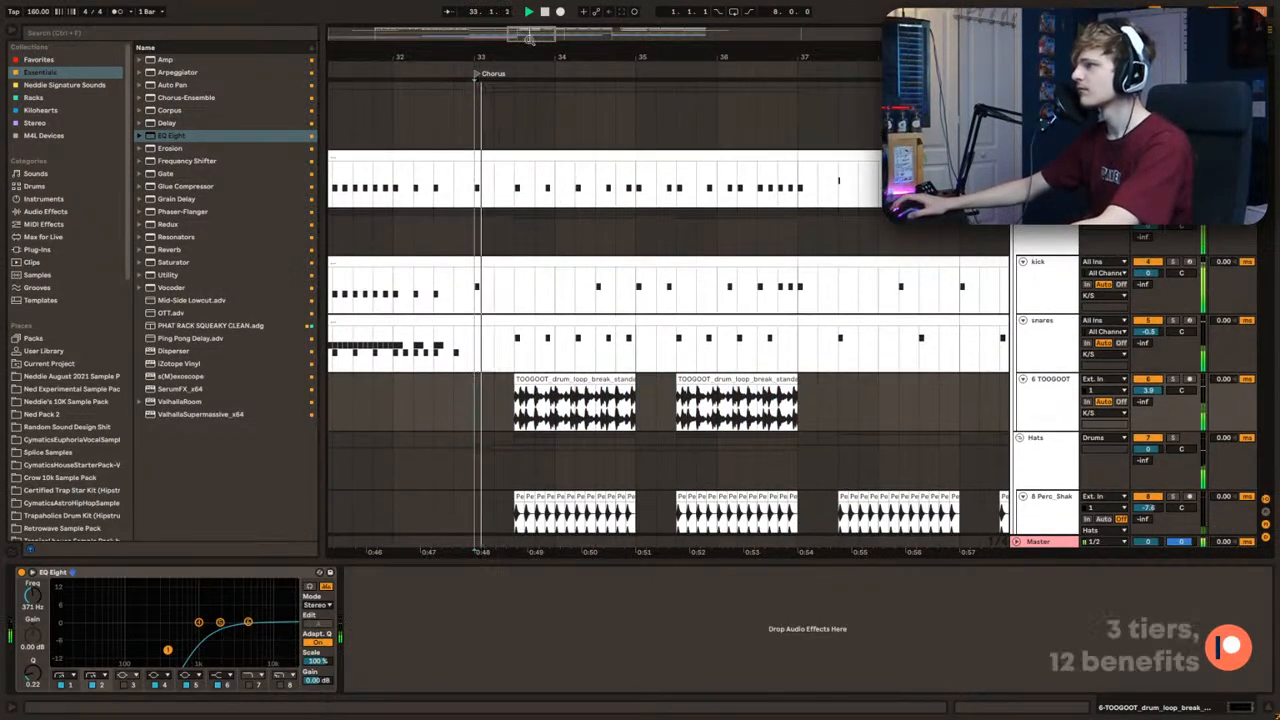
pyautogui.scroll(1, 566, 154)
# Step: Add a Kick Chain note at 2.3 in the chorus Sidechain clip and audition it with the drums
pyautogui.moveTo(438, 185); pyautogui.dragTo(856, 518)
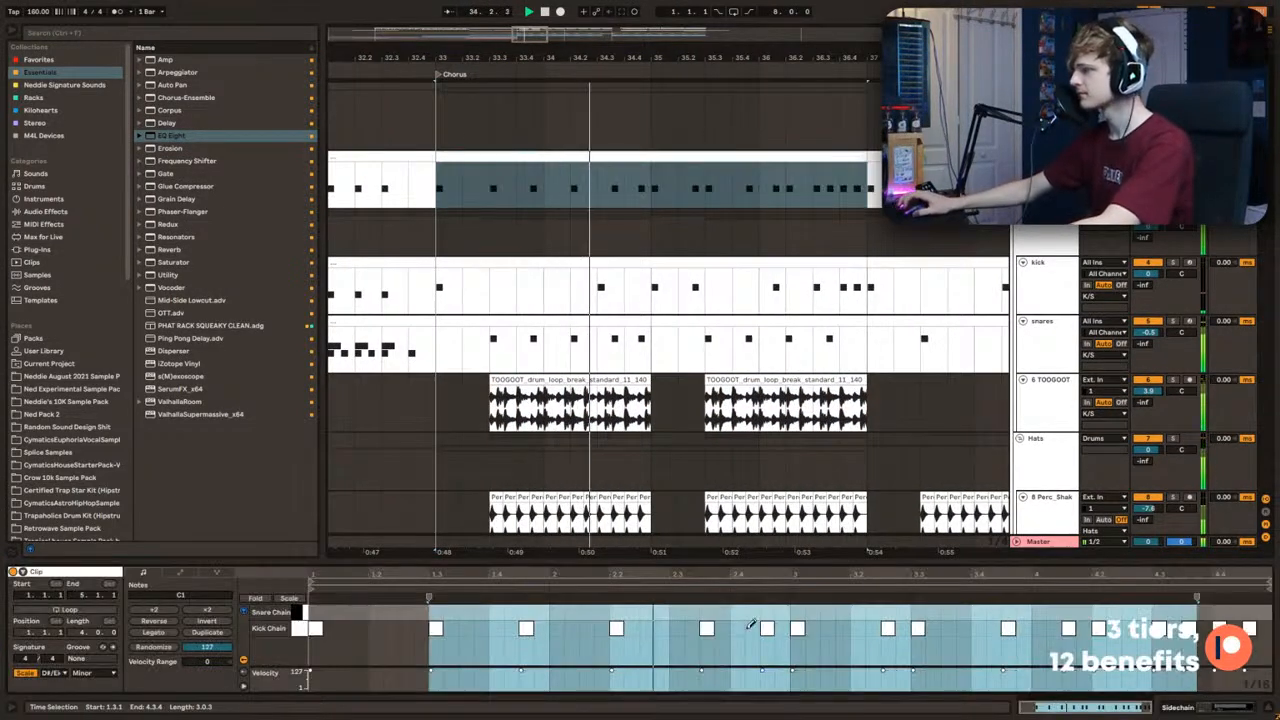
pyautogui.click(677, 628)
pyautogui.click(676, 657)
pyautogui.press('space')
pyautogui.press('space')
pyautogui.press('space')
pyautogui.press('space')
pyautogui.moveTo(673, 677); pyautogui.dragTo(673, 674)
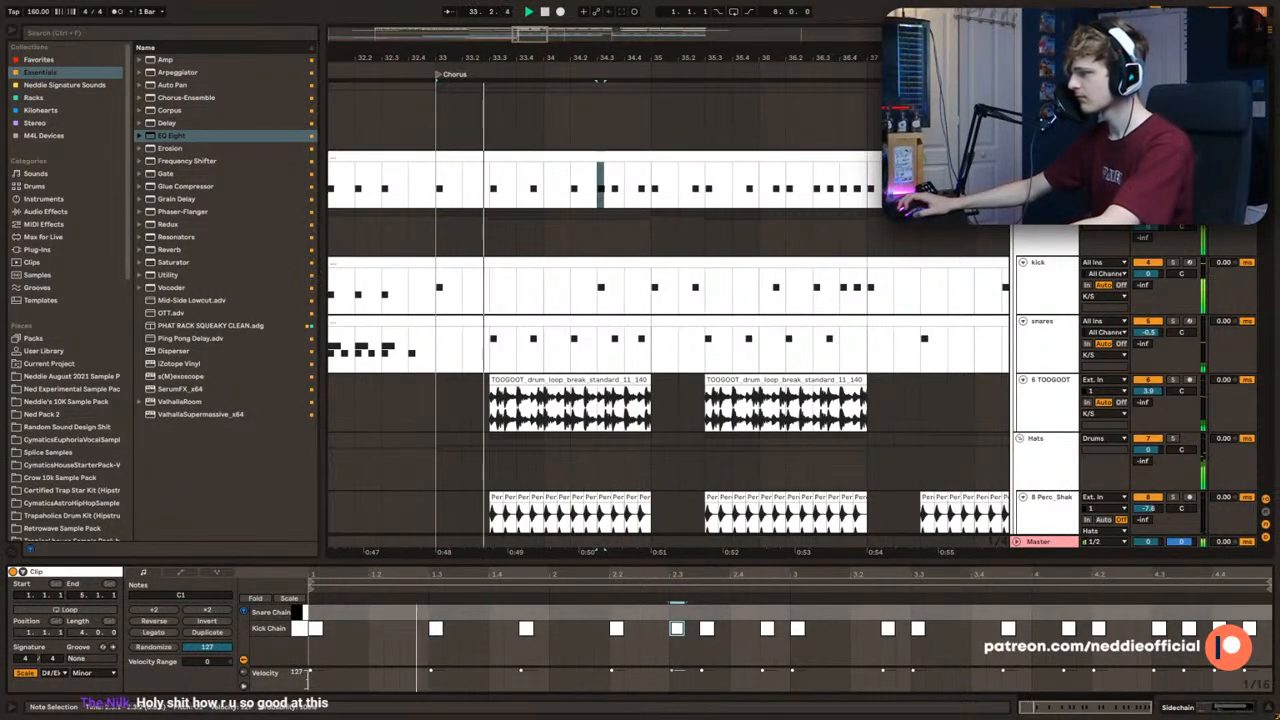
pyautogui.click(675, 652)
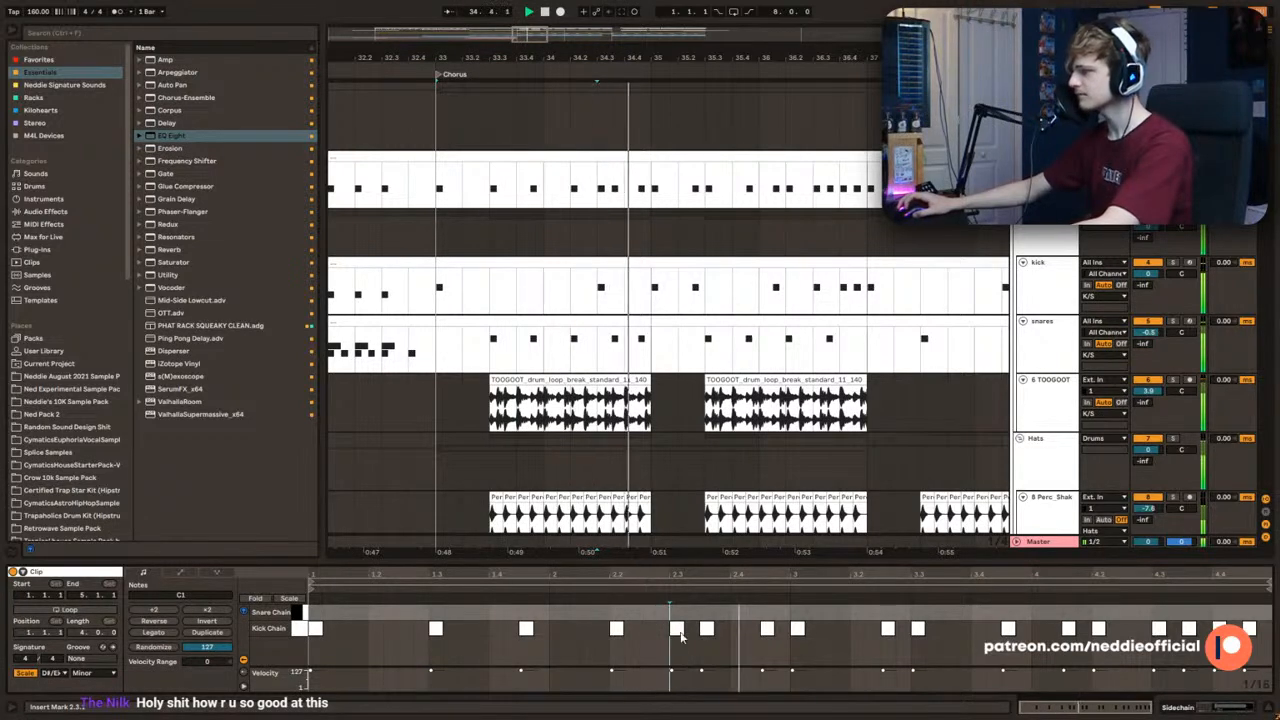
# Step: Try duplicating the Sidechain, kick and snare section from 33.1–35.1 onto the following two bars, and undo it
pyautogui.moveTo(437, 180); pyautogui.dragTo(652, 346)
pyautogui.hotkey('ctrl', 'd')
pyautogui.click(655, 346)
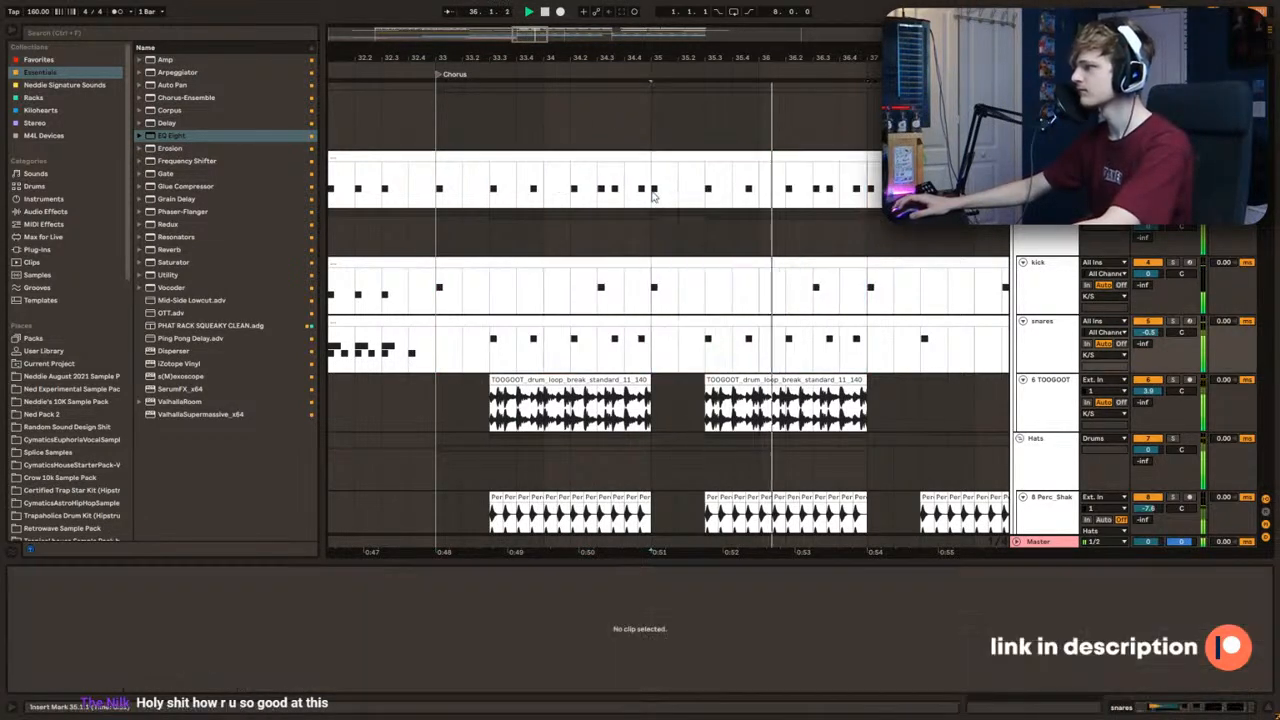
pyautogui.hotkey('ctrl', 'z')
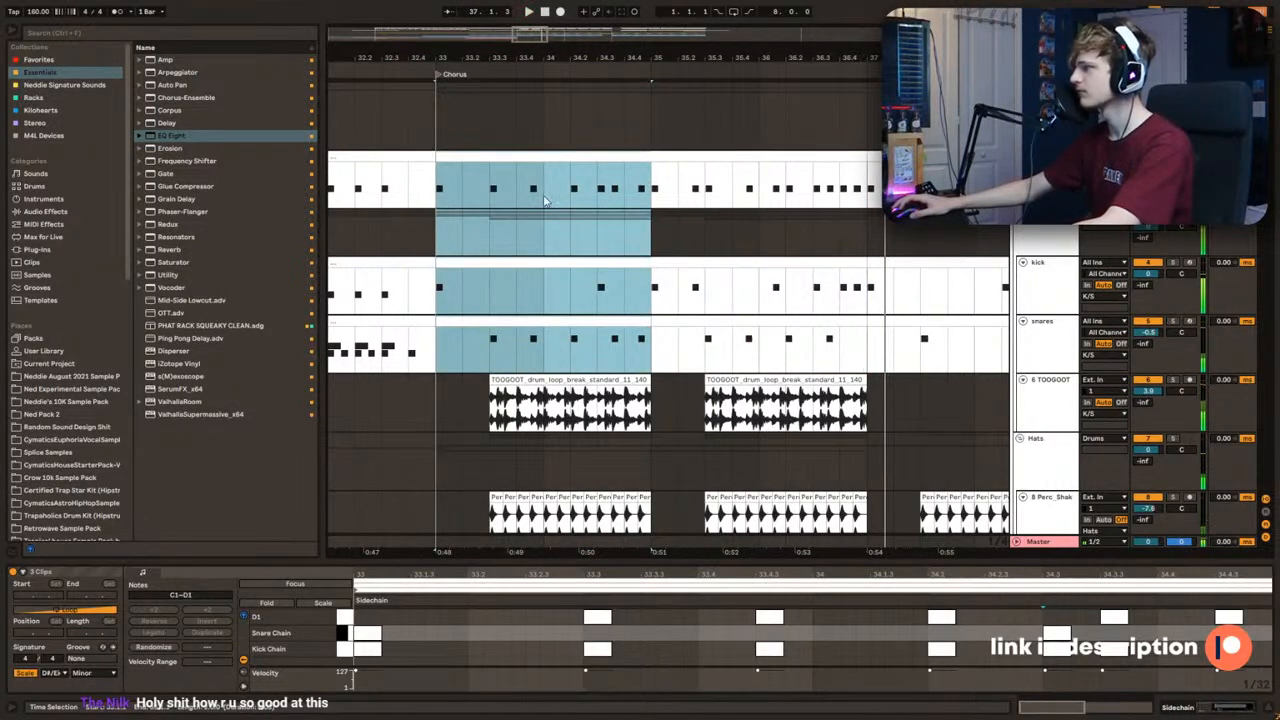
# Step: Audition the chorus drums up to 37.1 and examine the kick and snare pattern between 35.1 and 37.1
pyautogui.moveTo(443, 197); pyautogui.dragTo(571, 285)
pyautogui.press('space')
pyautogui.click(646, 198)
pyautogui.press('space')
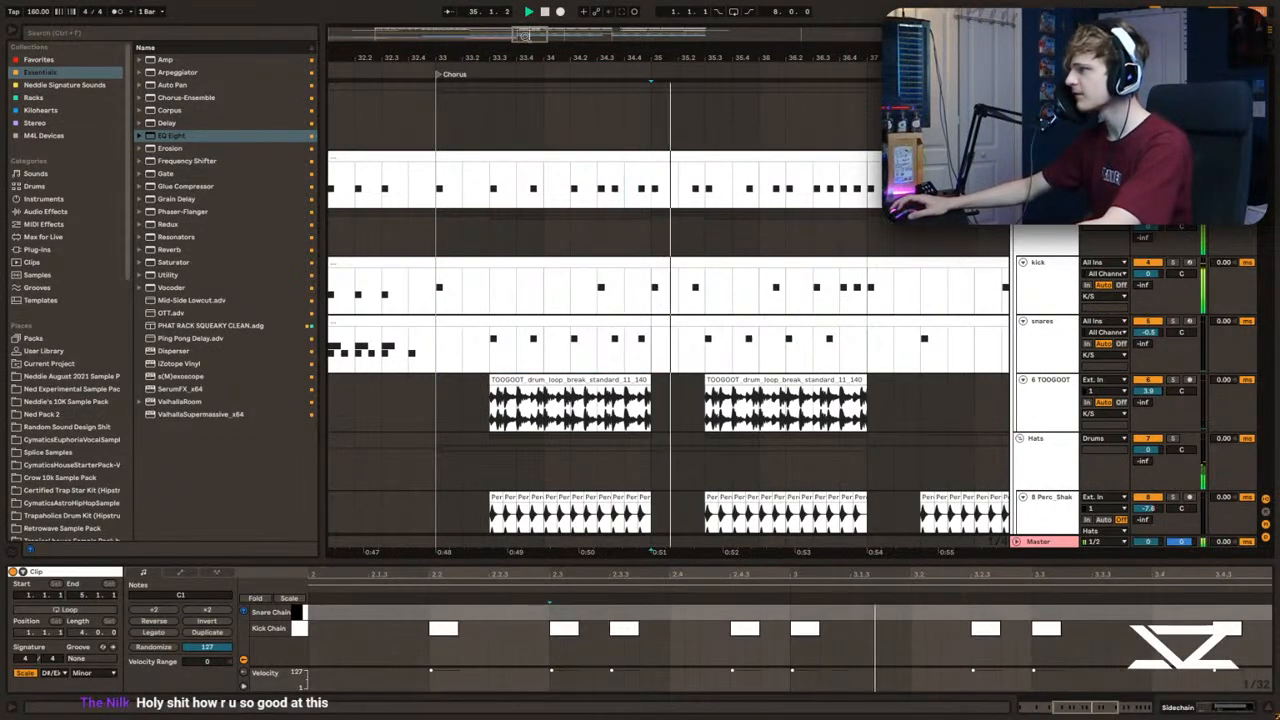
pyautogui.moveTo(730, 57); pyautogui.dragTo(635, 60)
pyautogui.click(635, 154)
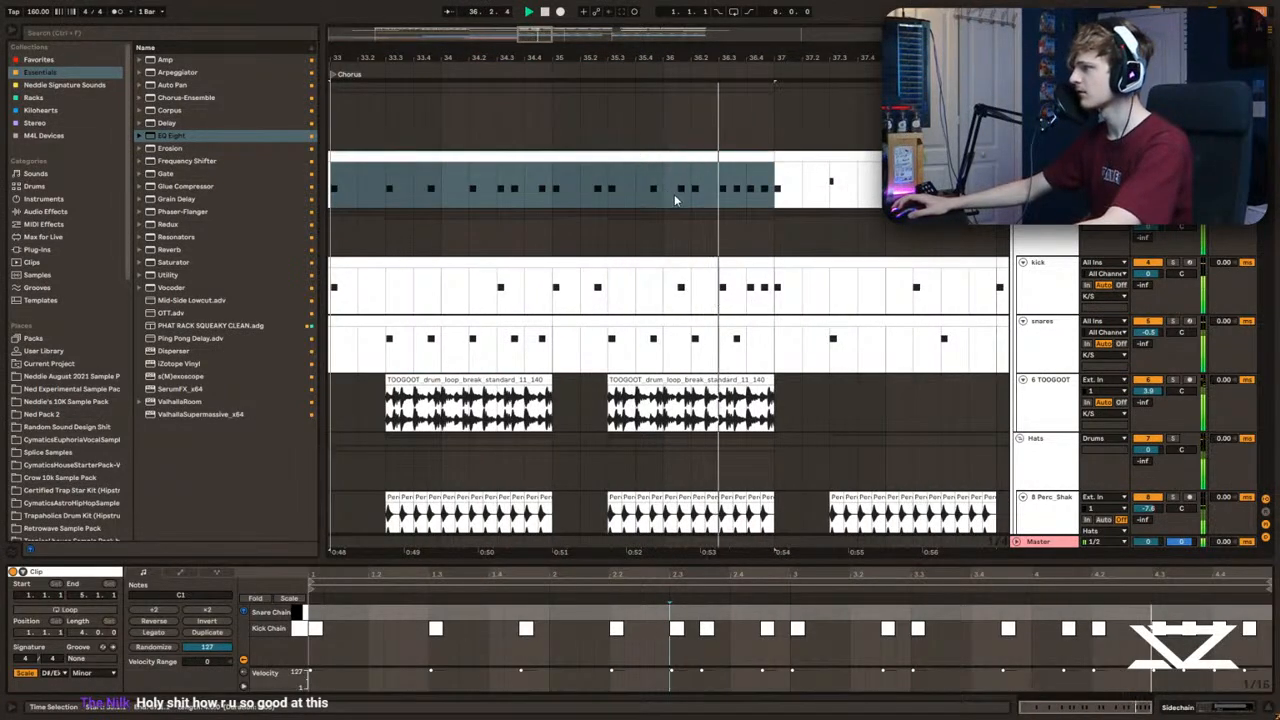
pyautogui.click(752, 296)
pyautogui.press('space')
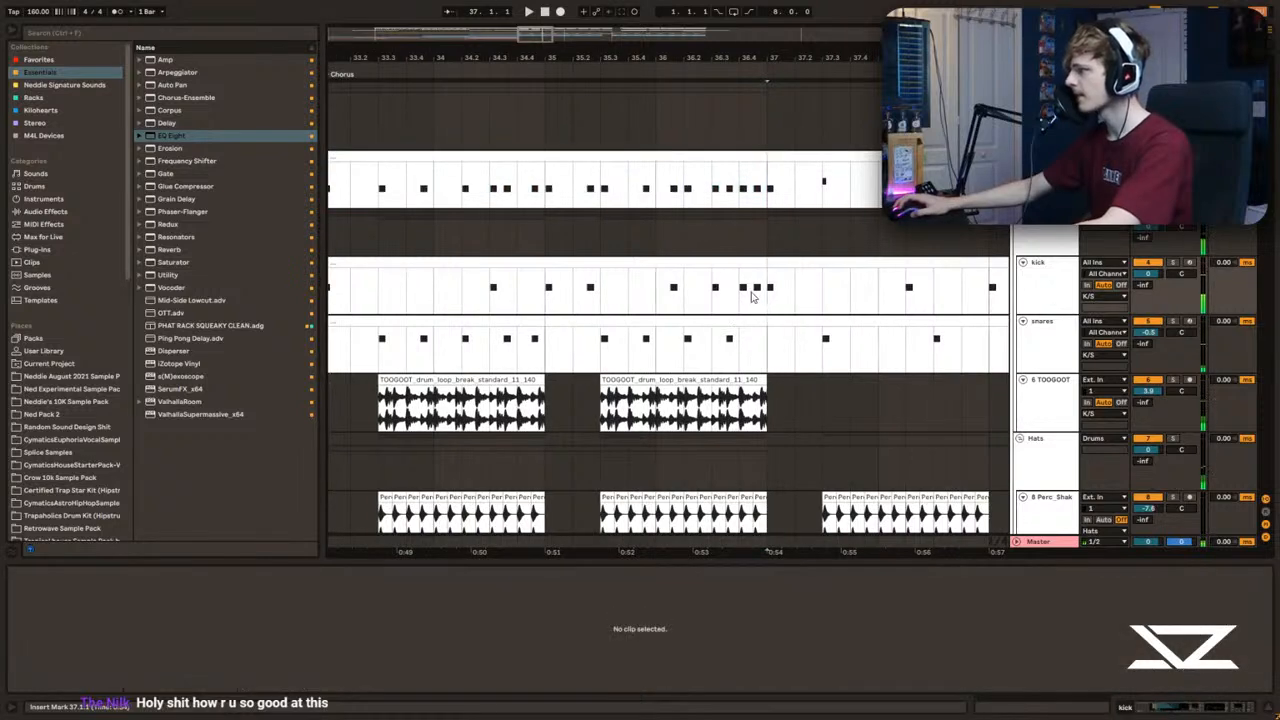
pyautogui.moveTo(588, 60); pyautogui.dragTo(610, 197)
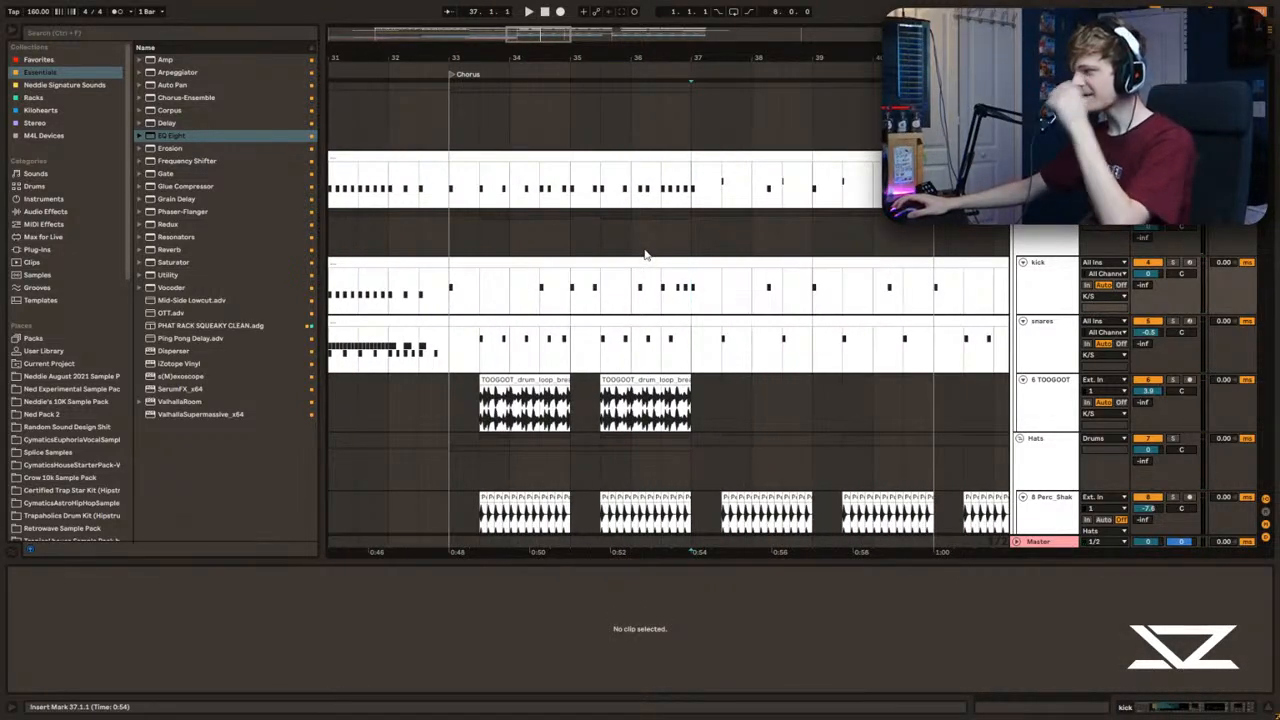
pyautogui.click(660, 187)
pyautogui.moveTo(594, 60); pyautogui.dragTo(576, 158)
pyautogui.press('space')
pyautogui.press('space')
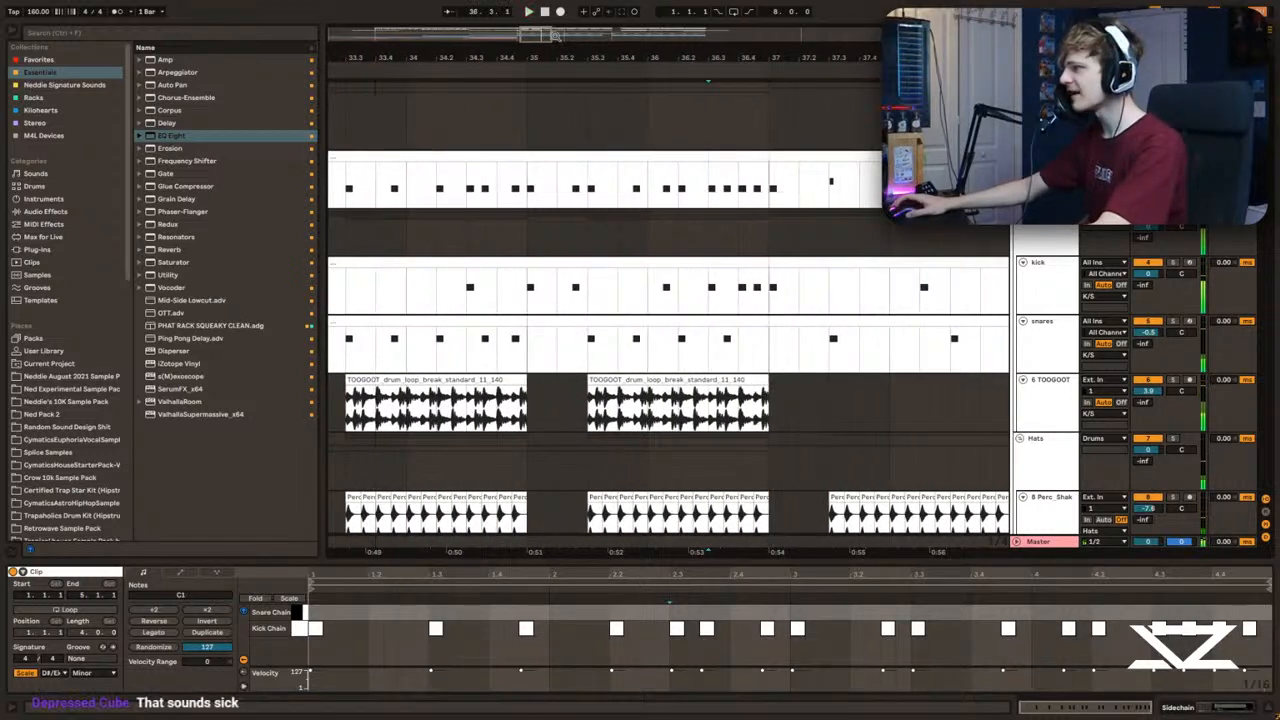
pyautogui.moveTo(555, 36); pyautogui.dragTo(542, 35)
pyautogui.press('space')
# Step: Try the chorus without the Sidechain, kick and snare notes from 36.3 to 37.1, and restore them
pyautogui.moveTo(636, 196); pyautogui.dragTo(743, 350)
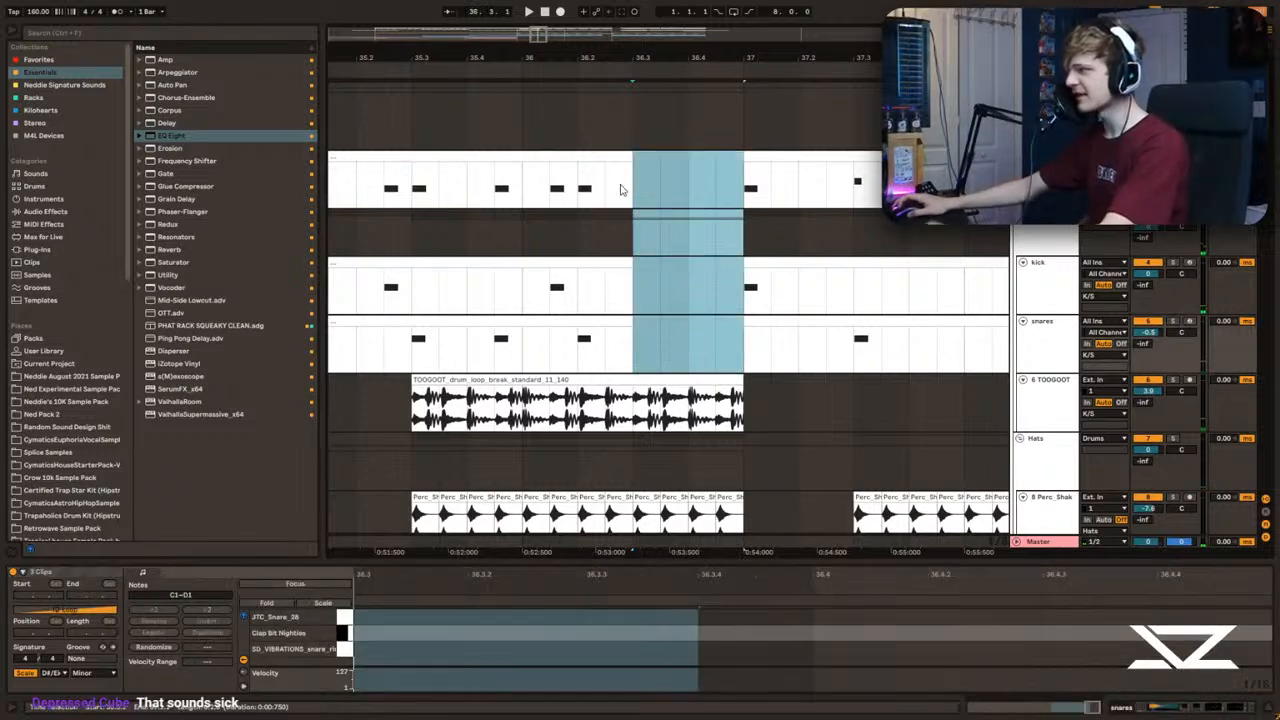
pyautogui.press('Delete')
pyautogui.click(532, 195)
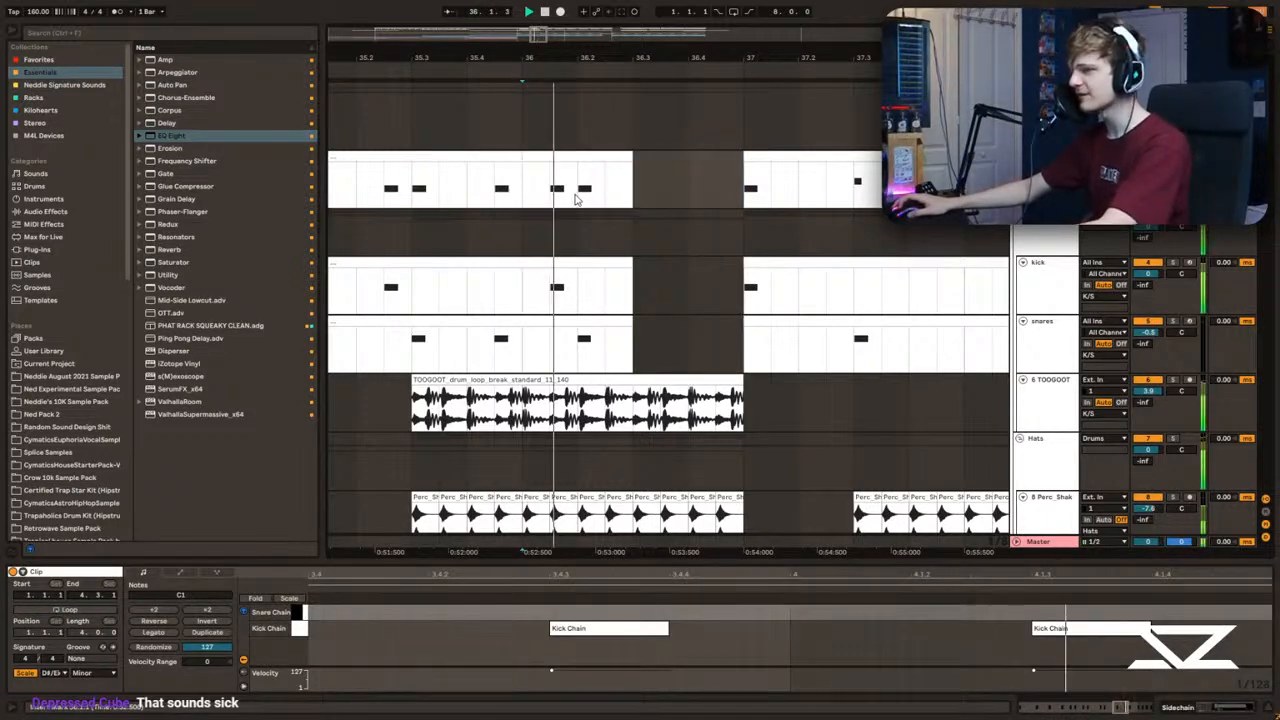
pyautogui.click(628, 185)
pyautogui.press('space')
pyautogui.click(493, 193)
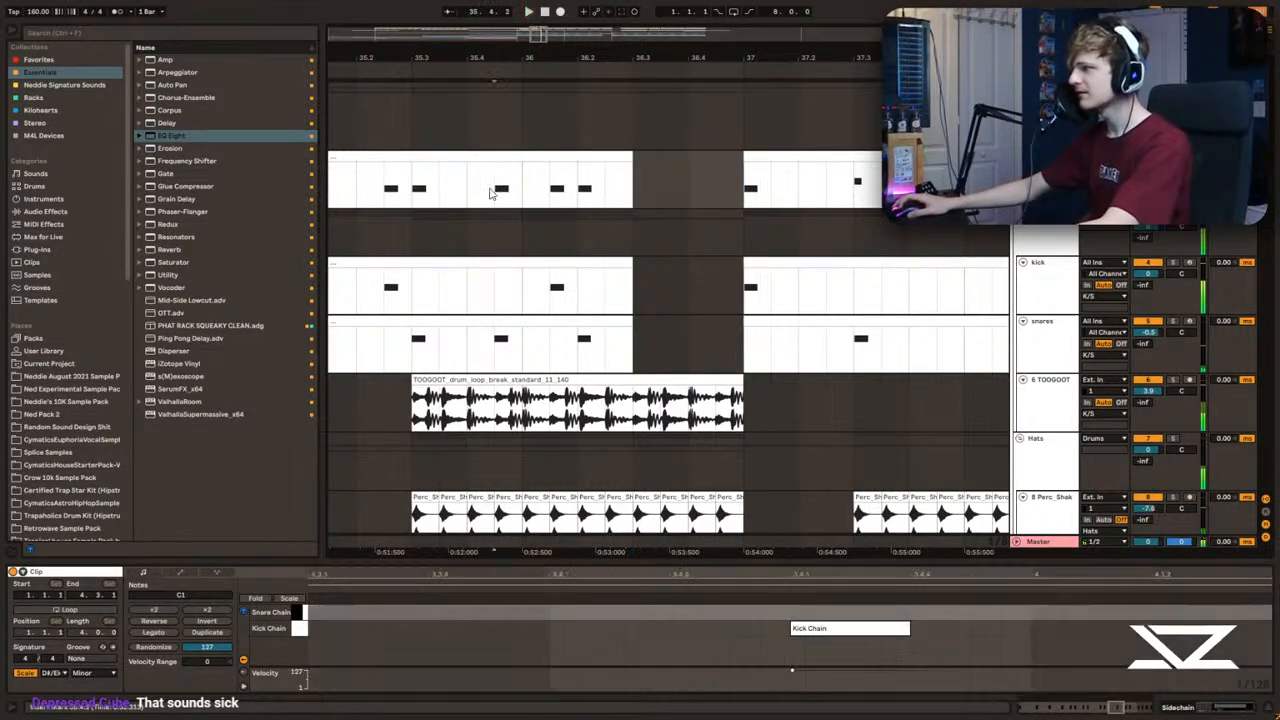
pyautogui.click(436, 191)
pyautogui.click(405, 190)
pyautogui.click(630, 186)
pyautogui.hotkey('ctrl', 'v')
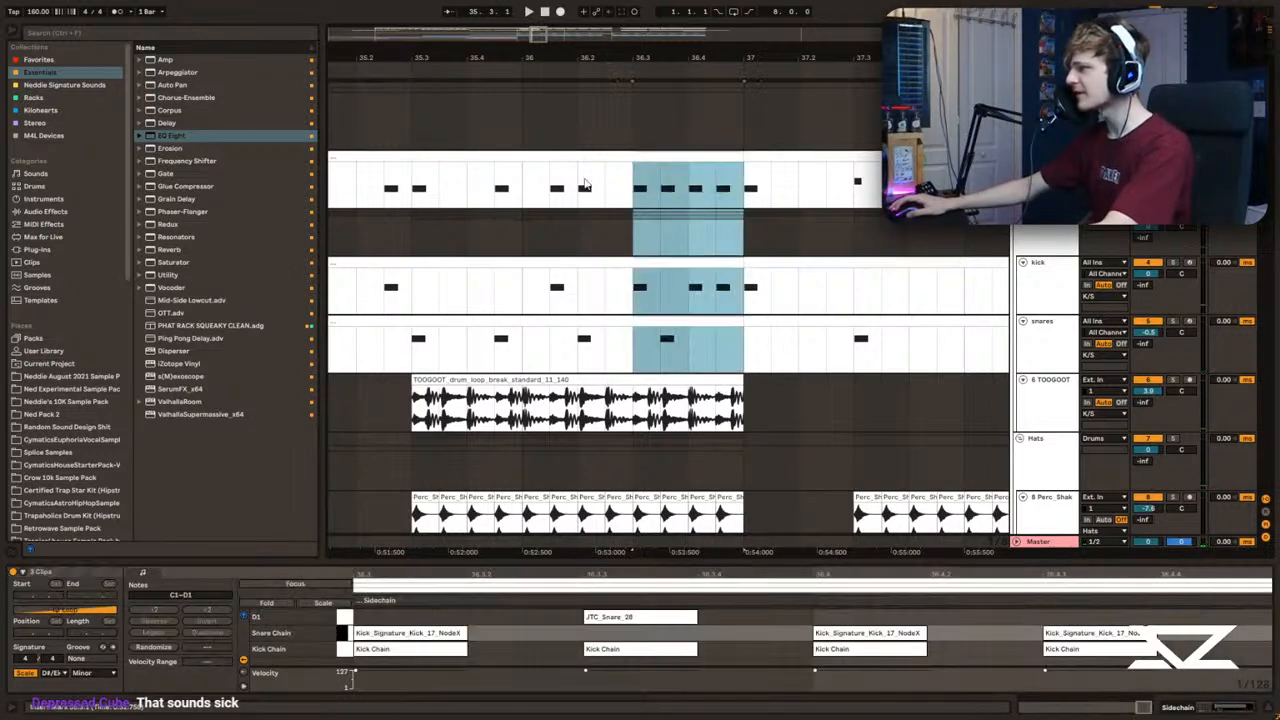
pyautogui.click(404, 192)
pyautogui.press('space')
# Step: Delete the Sidechain, kick and snare section from 36.3 to 37.1 and audition the gap from 35.3
pyautogui.moveTo(638, 188); pyautogui.dragTo(736, 354)
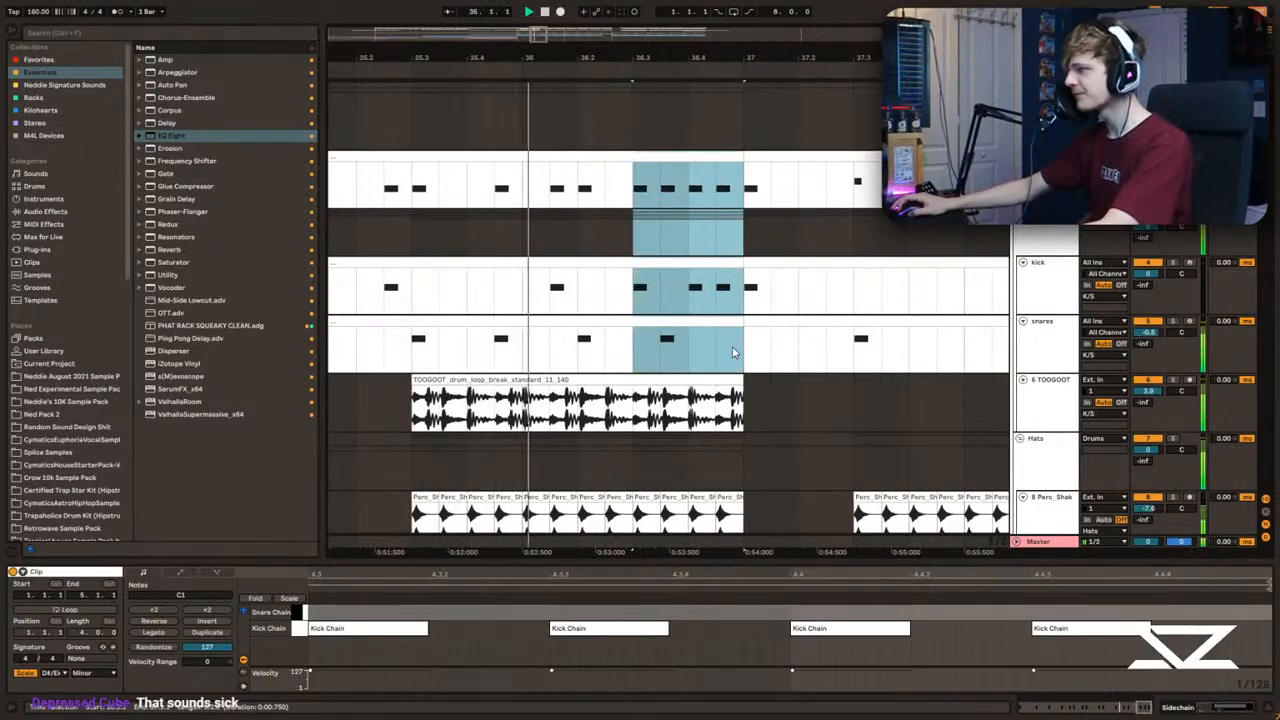
pyautogui.press('Delete')
pyautogui.scroll(-5, 416, 237)
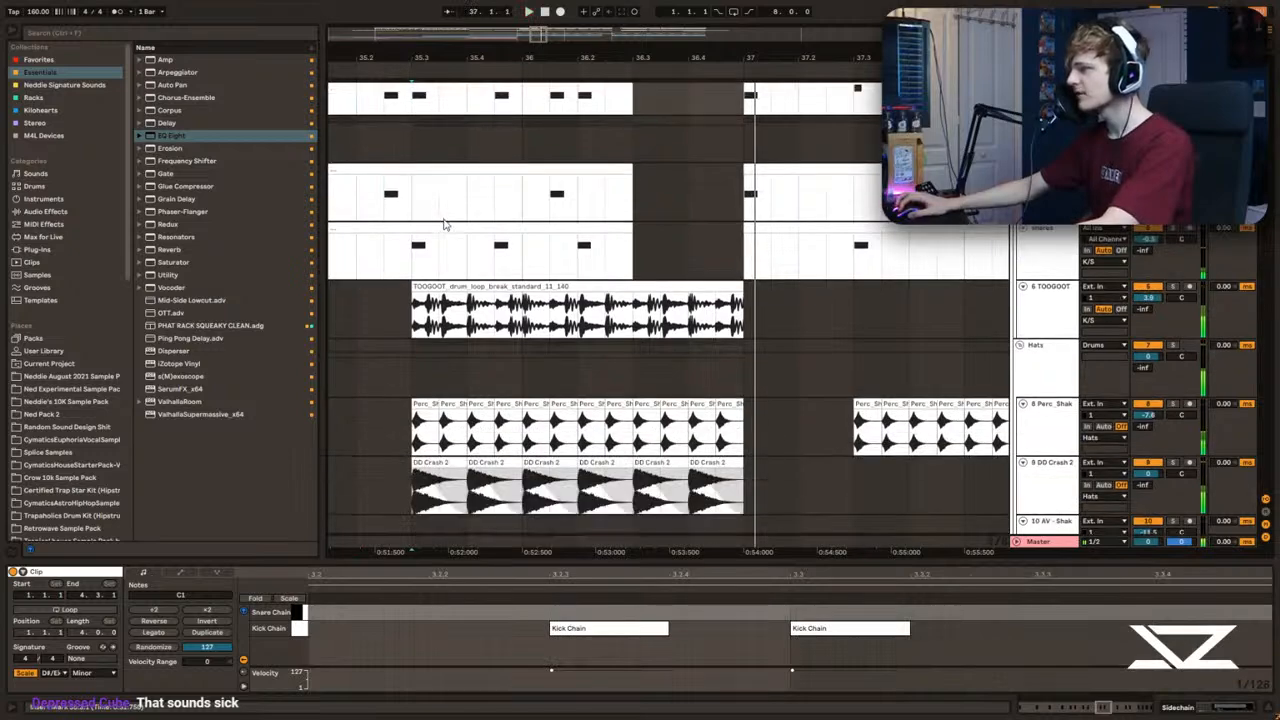
pyautogui.click(416, 237)
pyautogui.scroll(-10, 420, 250)
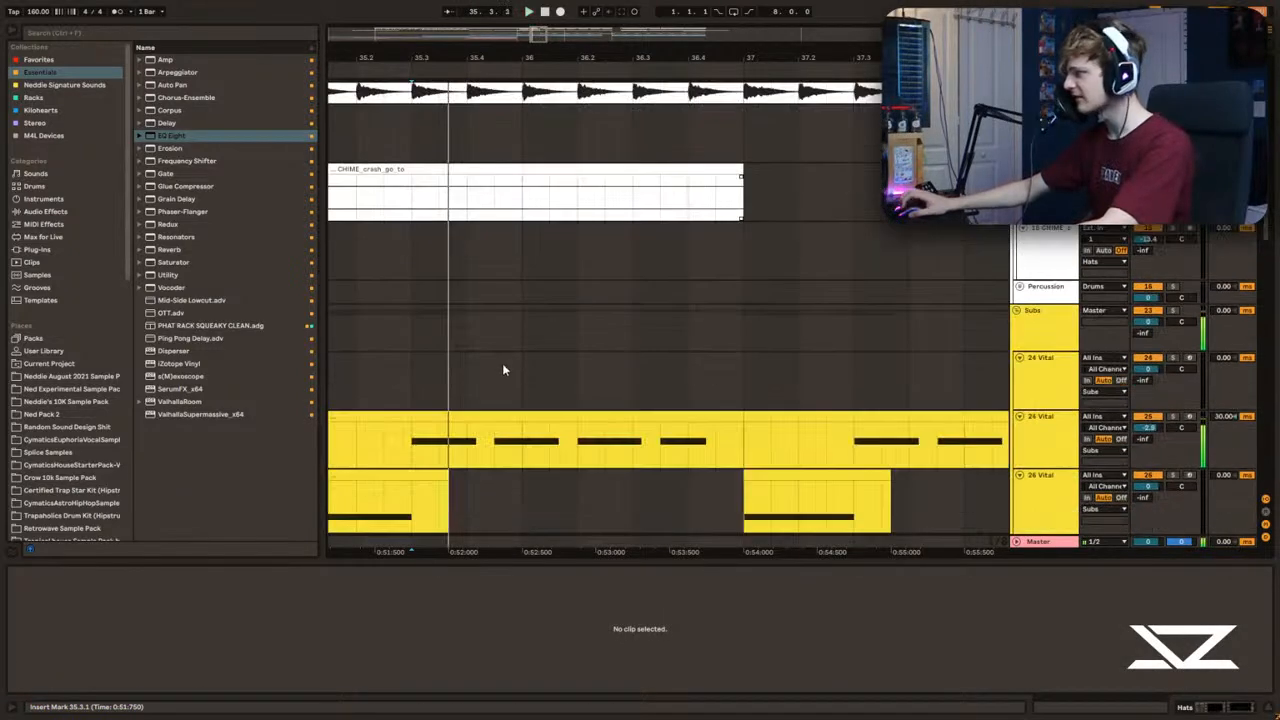
# Step: Audition the sub and synth tracks around 35.3 and look over the frozen MAIN NEURO track in the full arrangement
pyautogui.click(447, 360)
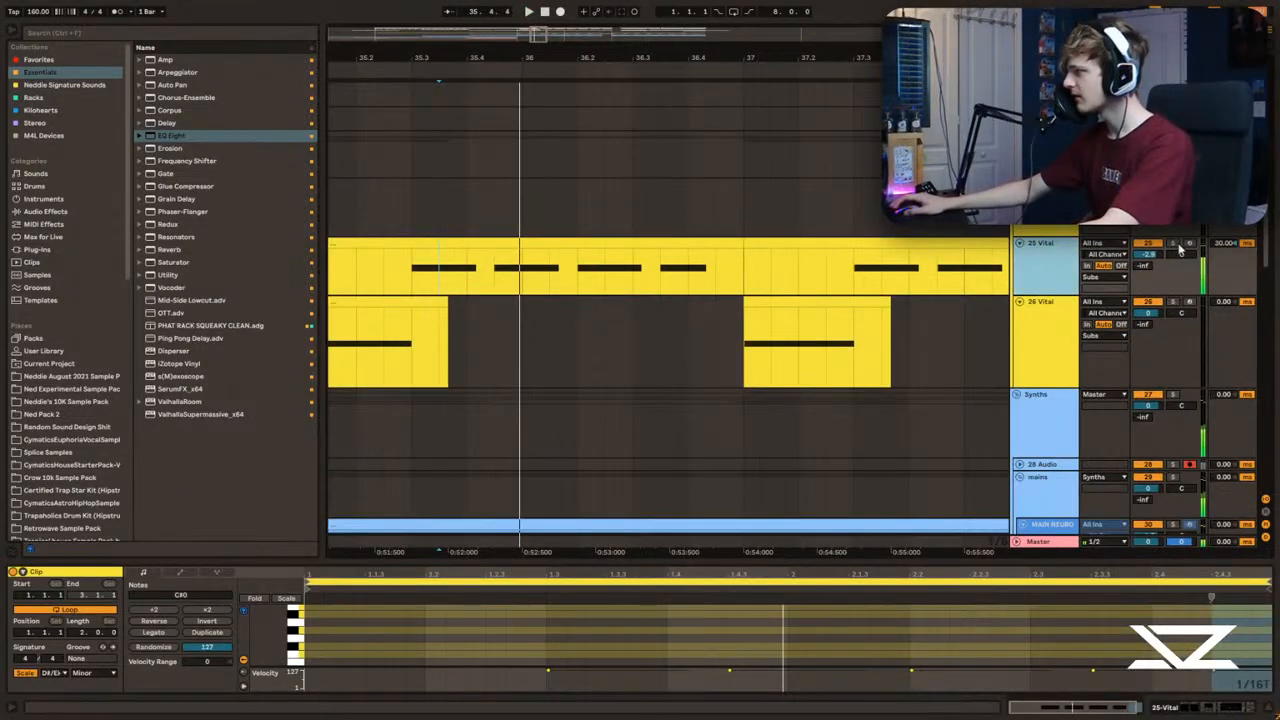
pyautogui.scroll(-5, 560, 312)
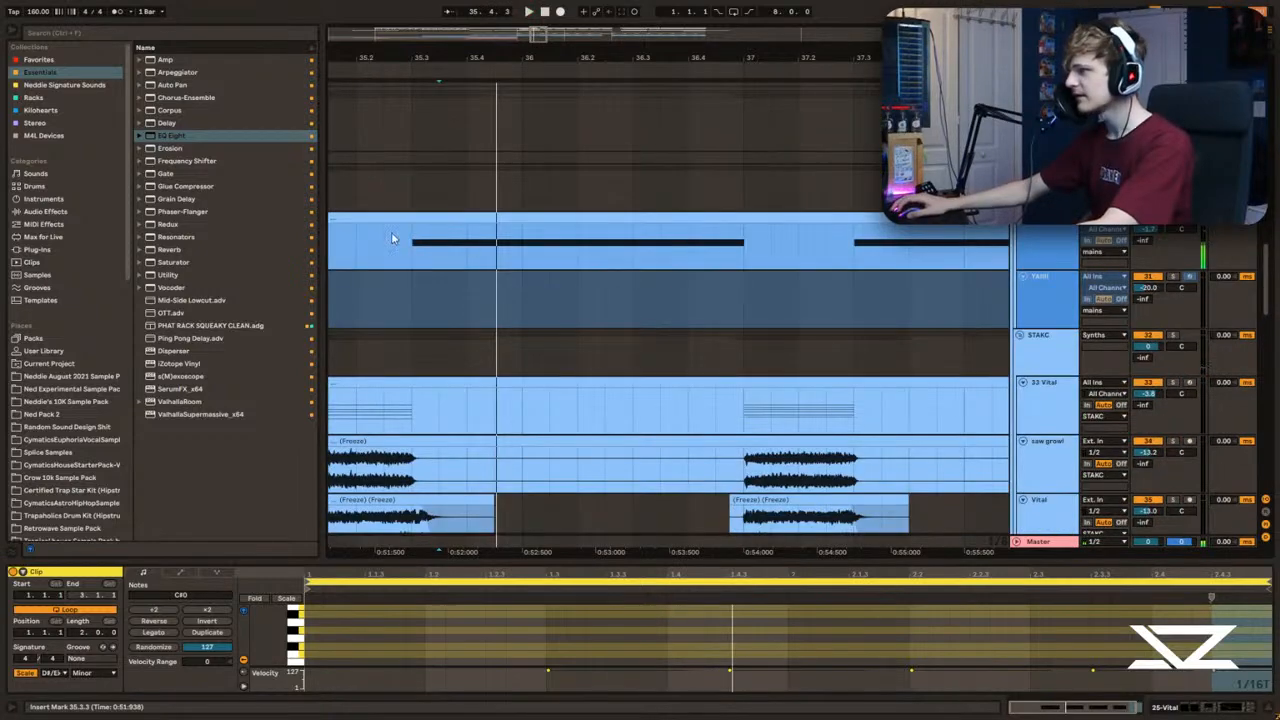
pyautogui.click(388, 240)
pyautogui.scroll(-5, 600, 245)
pyautogui.scroll(1, 940, 280)
pyautogui.click(1048, 305)
pyautogui.moveTo(546, 38); pyautogui.dragTo(487, 18)
pyautogui.scroll(1, 928, 346)
pyautogui.scroll(-1, 930, 346)
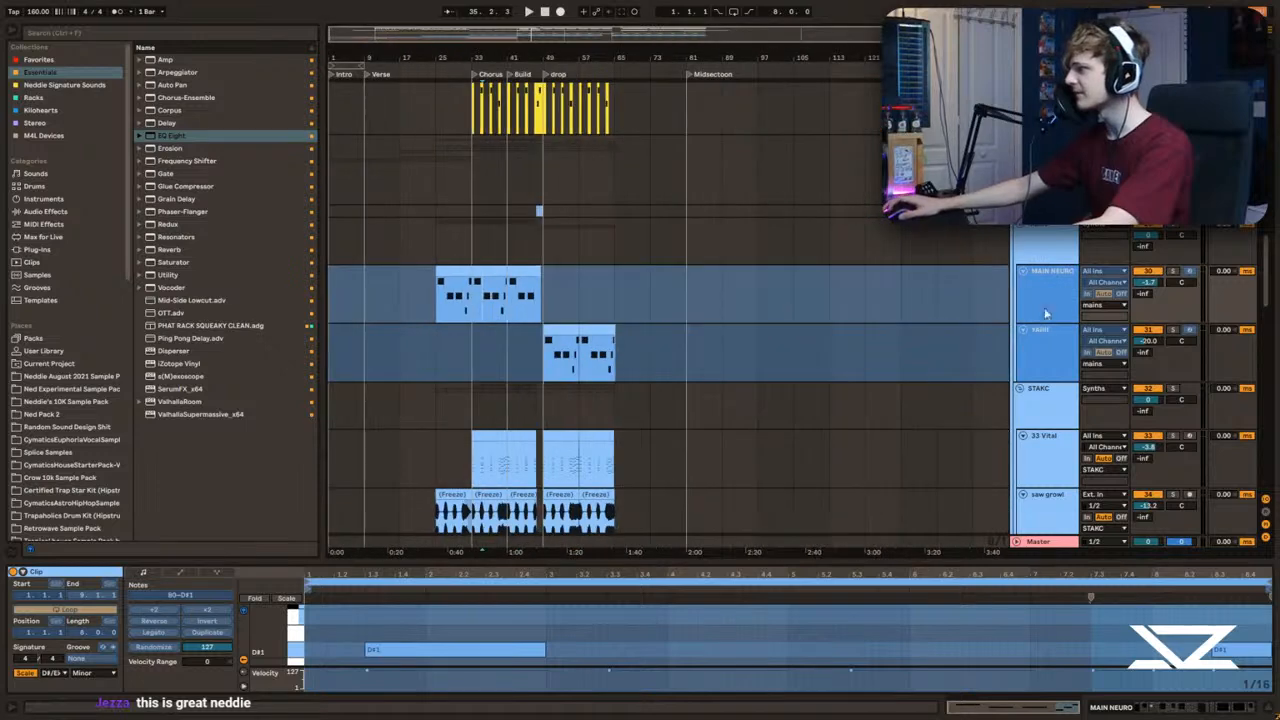
# Step: Insert an audio track below the frozen YAIIII track and copy the MAIN NEURO clips onto it as audio
pyautogui.click(1052, 350)
pyautogui.hotkey('ctrl', 't')
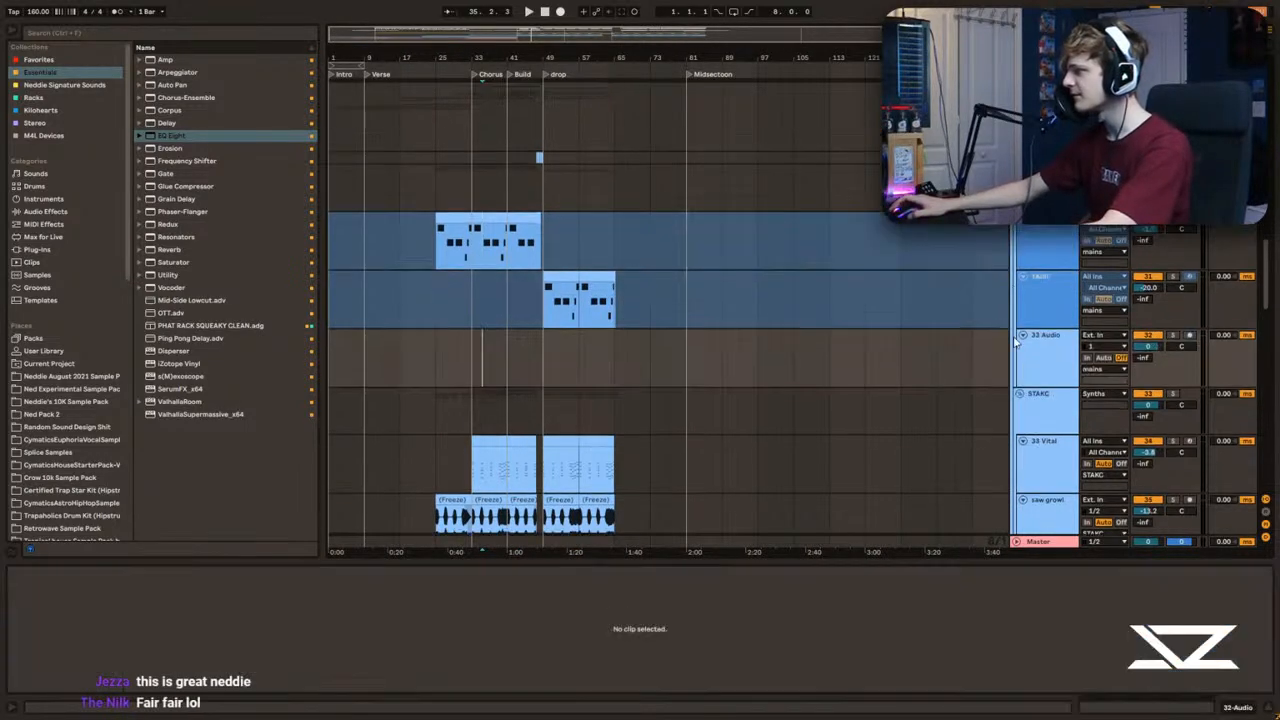
pyautogui.moveTo(401, 246); pyautogui.dragTo(686, 242)
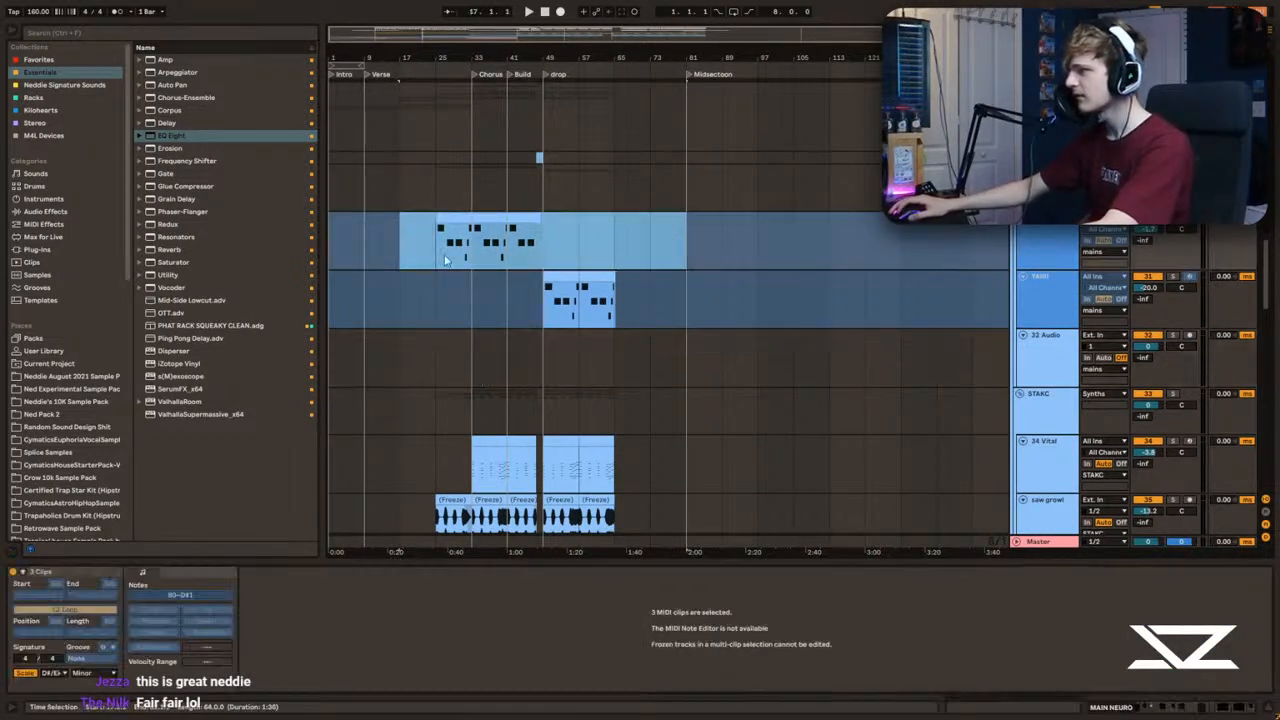
pyautogui.click(415, 359)
pyautogui.hotkey('ctrl', 'v')
pyautogui.click(540, 347)
# Step: Copy the frozen YAIIII clips from the drop onto the new audio track at the same position
pyautogui.scroll(-1, 640, 315)
pyautogui.moveTo(722, 300); pyautogui.dragTo(509, 302)
pyautogui.click(514, 345)
pyautogui.hotkey('ctrl', 'v')
pyautogui.click(402, 280)
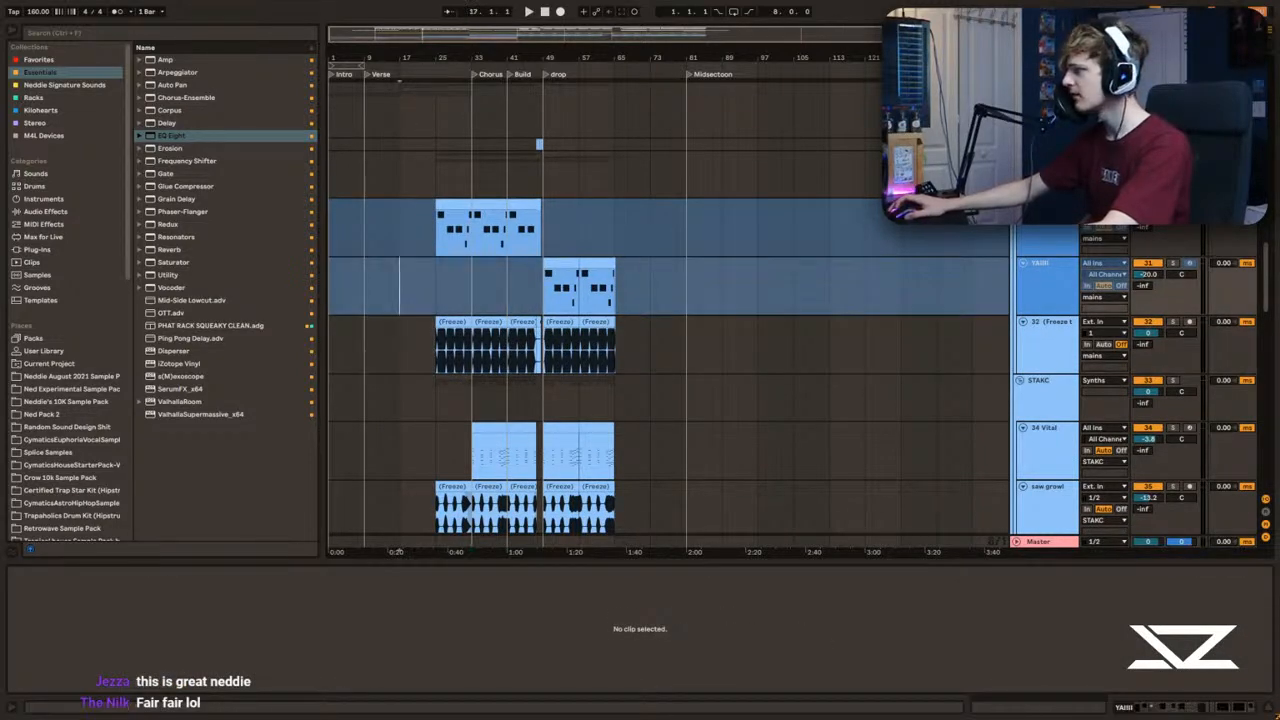
pyautogui.scroll(3, 414, 243)
pyautogui.click(1018, 238)
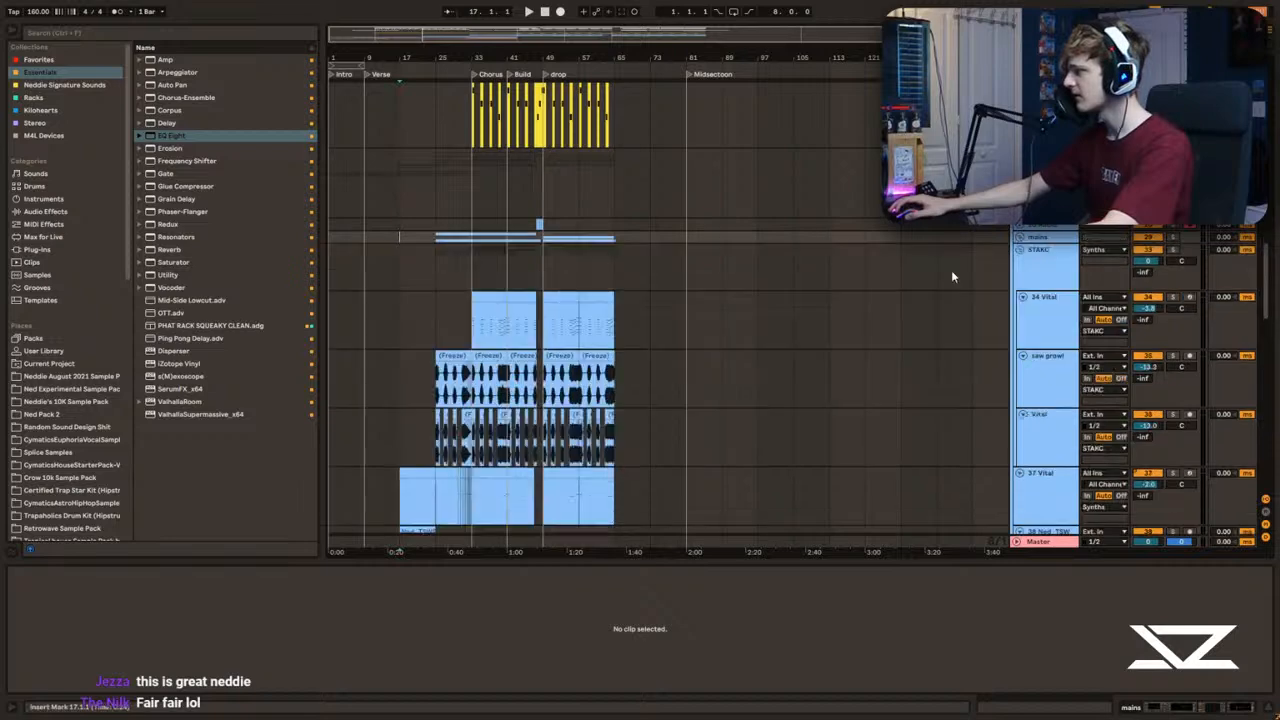
pyautogui.scroll(-2, 482, 350)
pyautogui.scroll(2, 486, 346)
pyautogui.click(1019, 276)
pyautogui.scroll(-2, 449, 381)
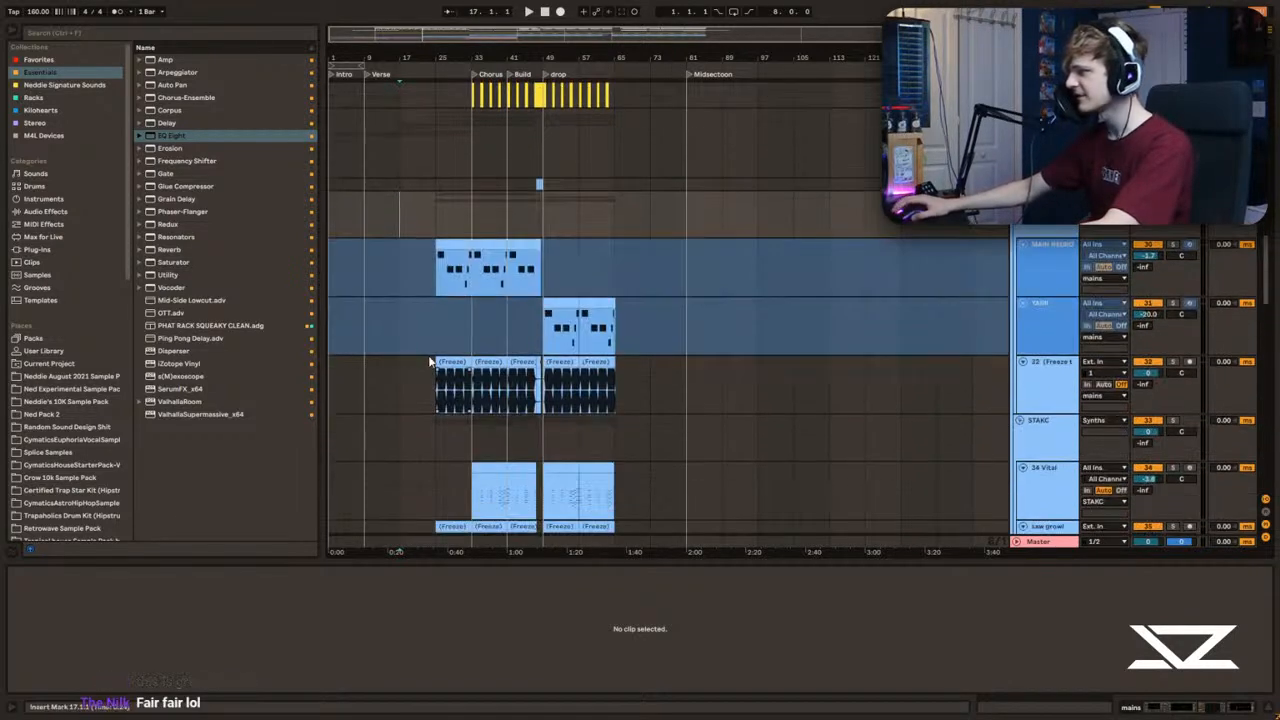
# Step: Solo the new frozen-audio track and audition it in the chorus from 33.3
pyautogui.scroll(-1, 449, 381)
pyautogui.click(449, 381)
pyautogui.scroll(5, 465, 345)
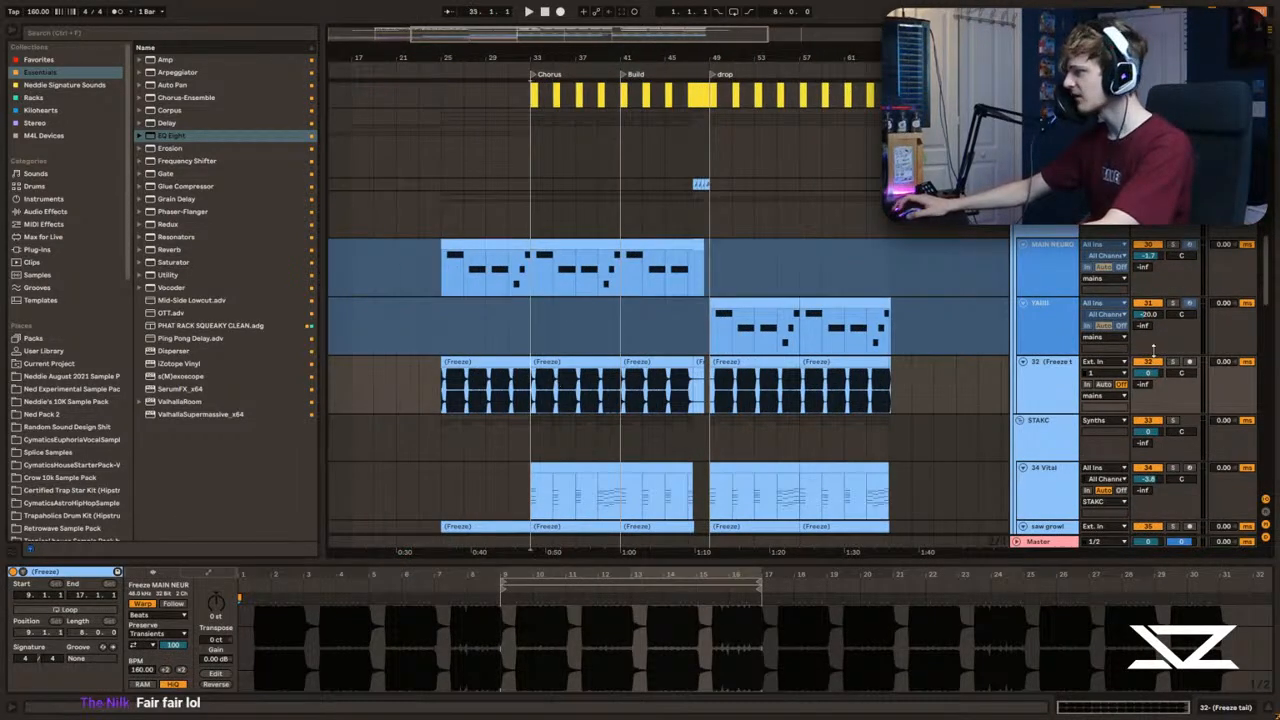
pyautogui.click(543, 392)
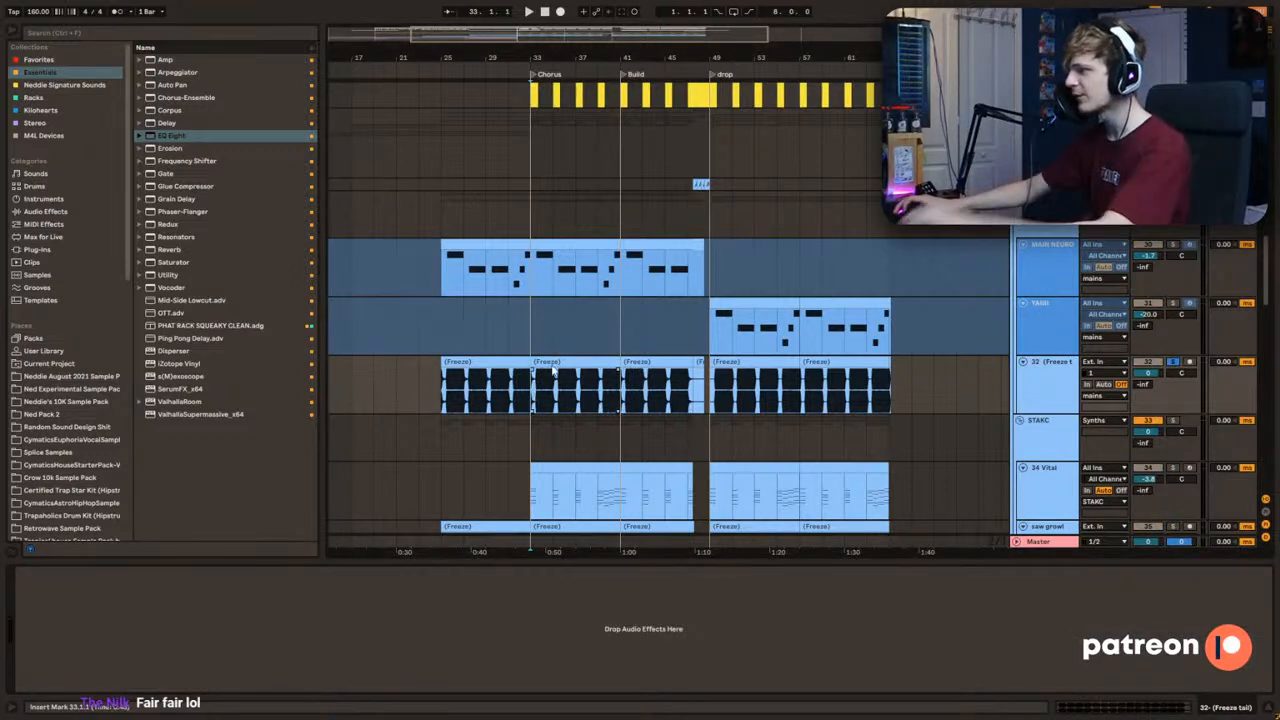
pyautogui.press('space')
pyautogui.scroll(5, 488, 332)
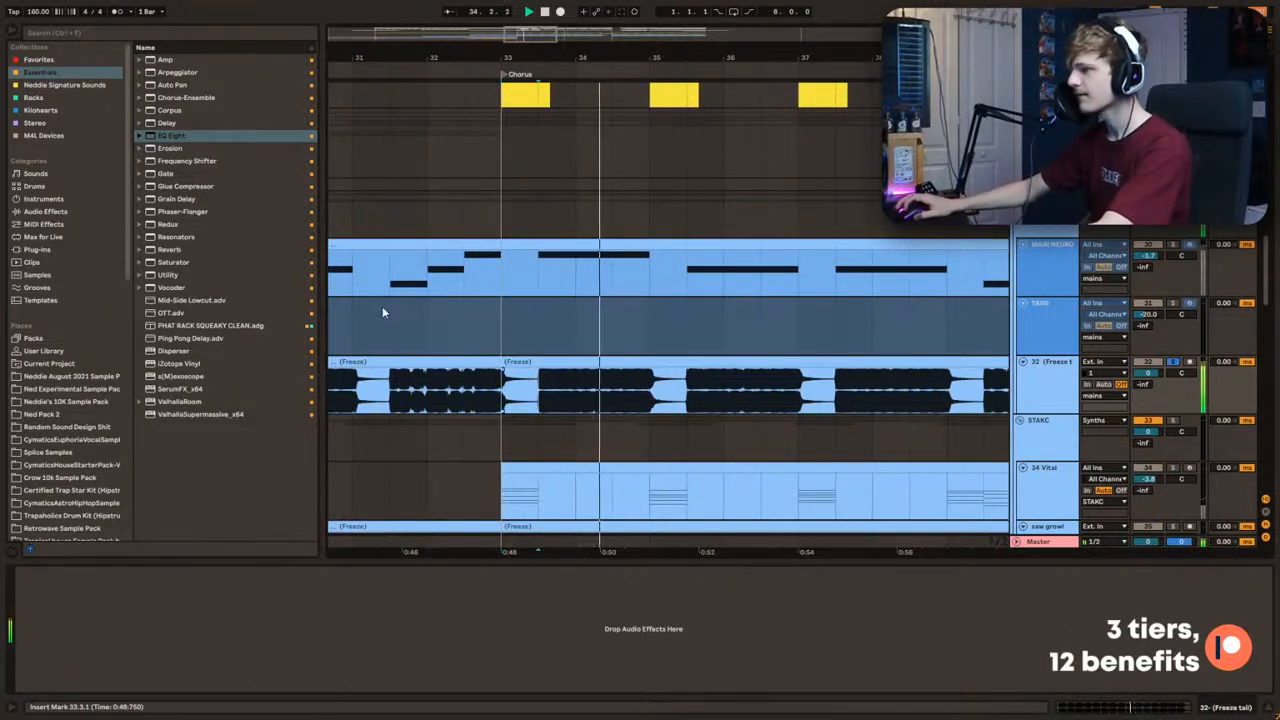
# Step: Add the PHAT RACK SQUEAKY CLEAN effect rack to the frozen-audio track and audition it
pyautogui.click(220, 326)
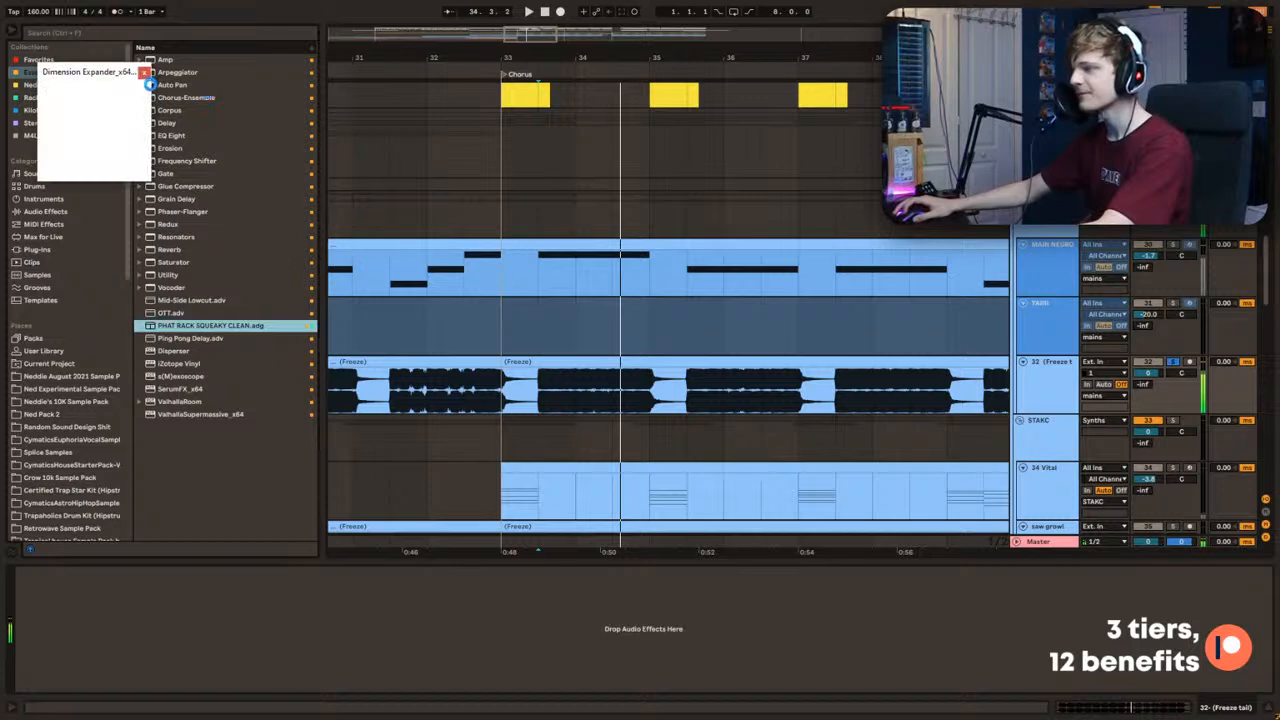
pyautogui.press('Return')
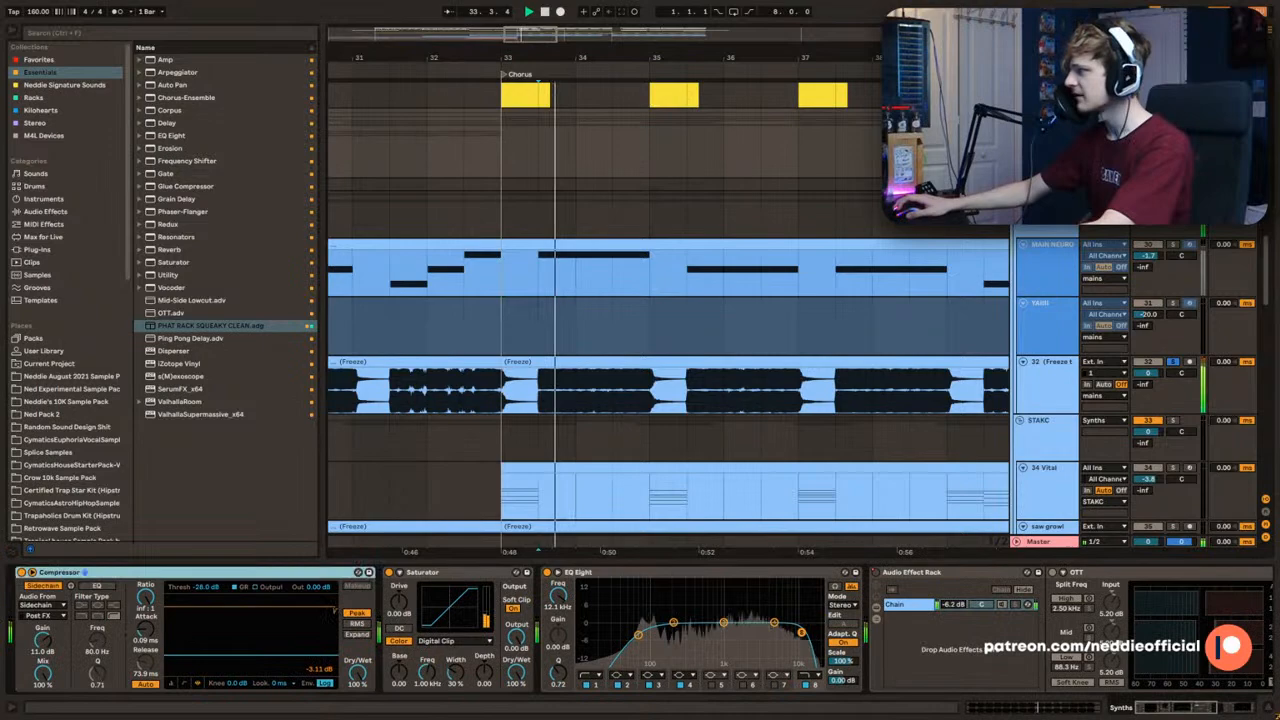
pyautogui.press('space')
# Step: Examine the mains group's effect chain through to its EQ Eight while the chorus plays
pyautogui.moveTo(1188, 707); pyautogui.dragTo(1229, 707)
pyautogui.press('space')
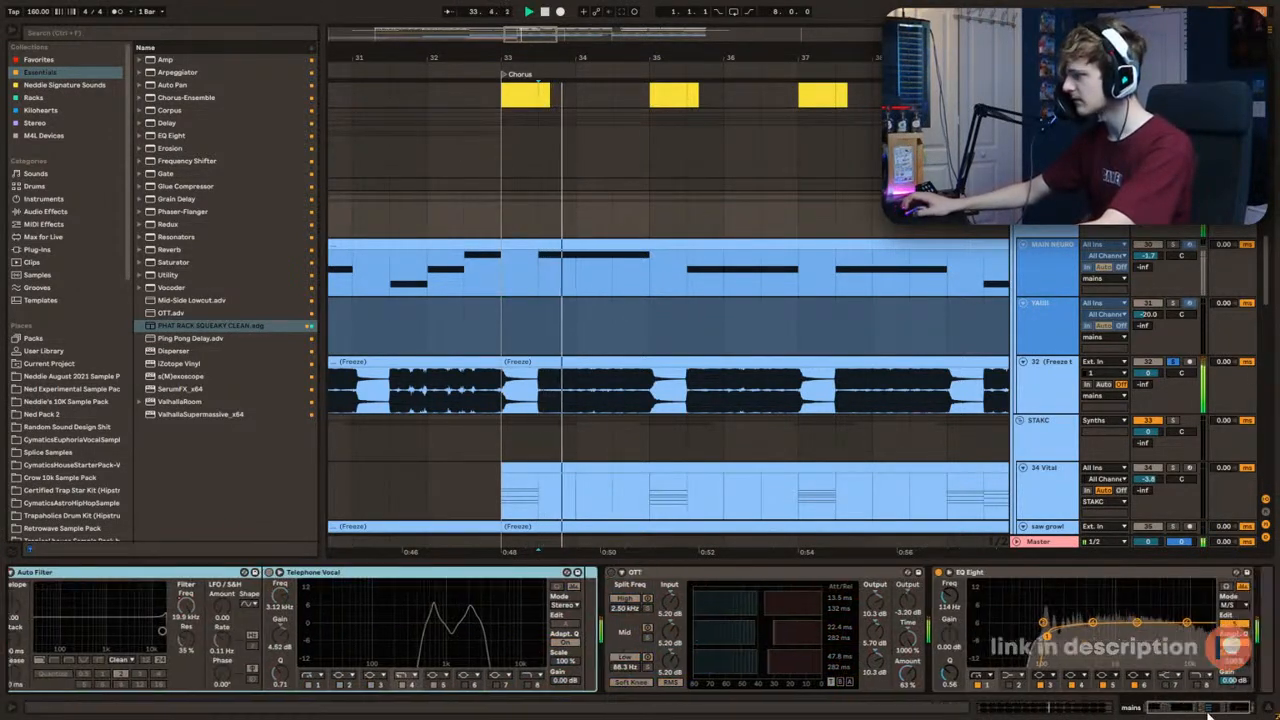
pyautogui.click(532, 408)
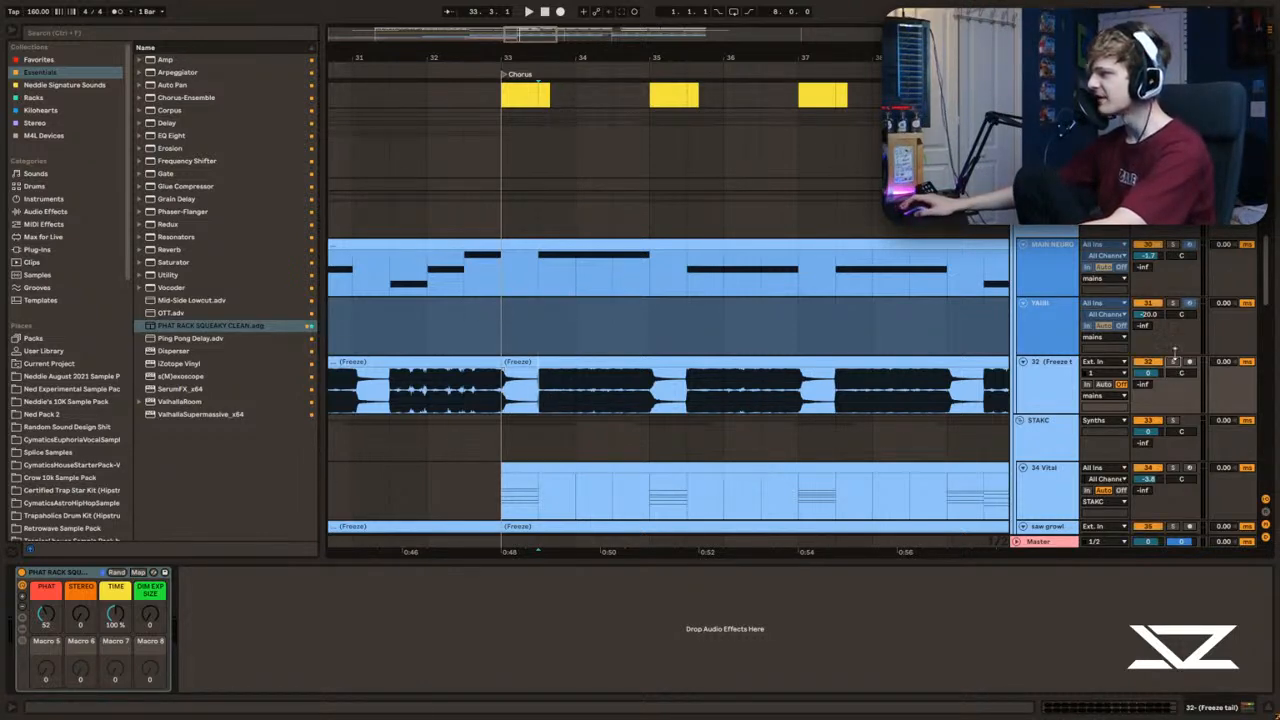
# Step: Mute MAIN NEURO and add an EQ Eight to the frozen-audio track with a low cut at 43.5 Hz, Q 0.35
pyautogui.click(527, 396)
pyautogui.press('space')
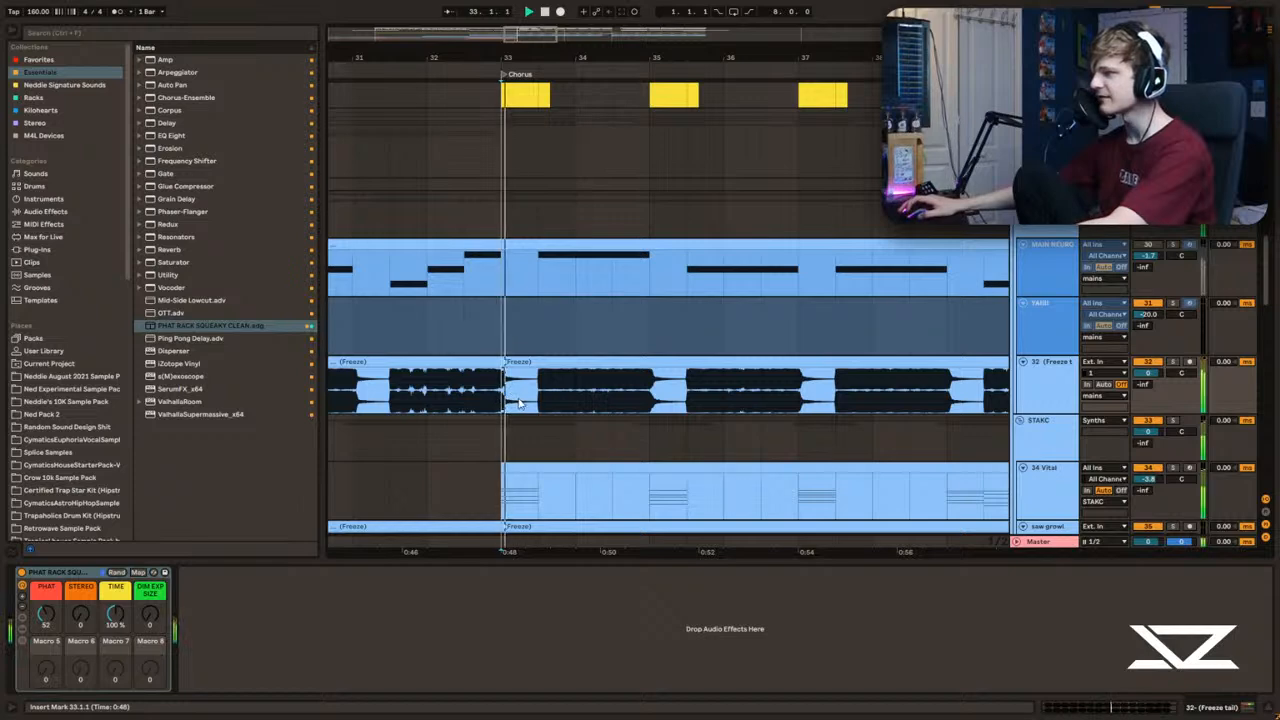
pyautogui.click(166, 135)
pyautogui.moveTo(299, 584); pyautogui.dragTo(263, 644)
pyautogui.press('space')
pyautogui.press('space')
# Step: Set the frozen-audio track's volume to -6.8 dB and solo it for playback from 33.3
pyautogui.moveTo(1149, 373); pyautogui.dragTo(1149, 397)
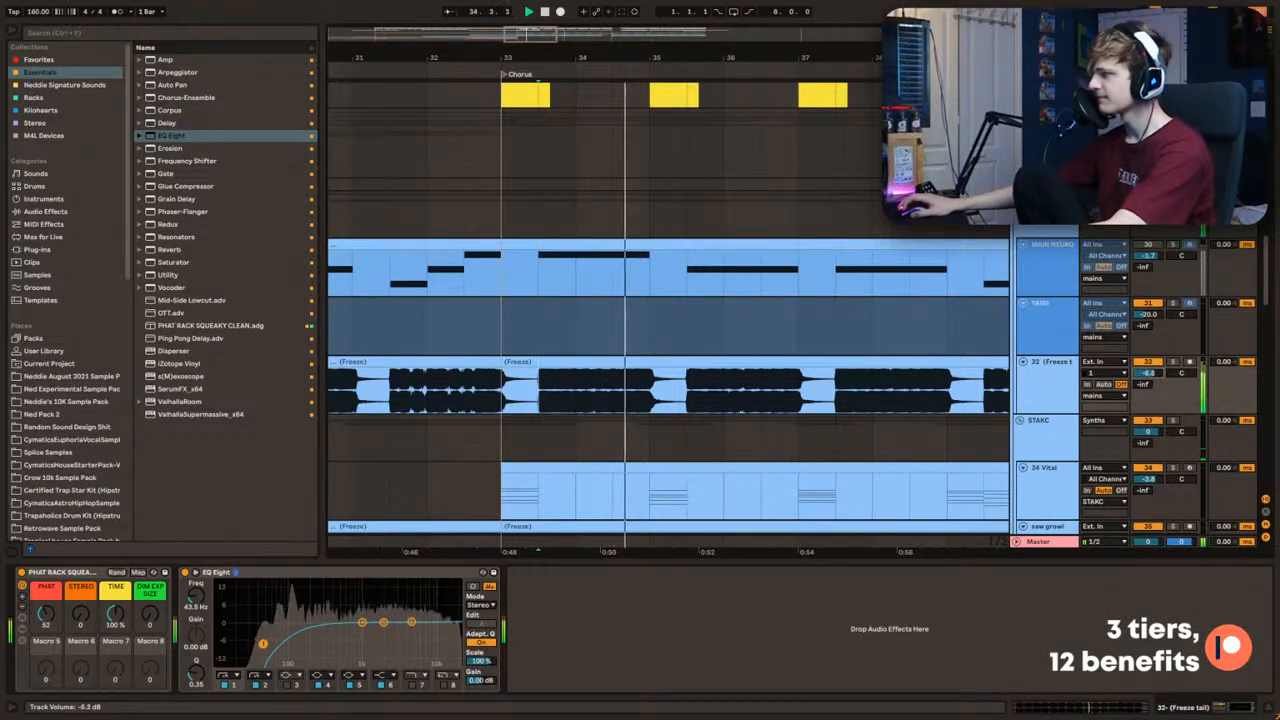
pyautogui.scroll(1, 561, 406)
pyautogui.click(1174, 375)
pyautogui.press('space')
pyautogui.press('space')
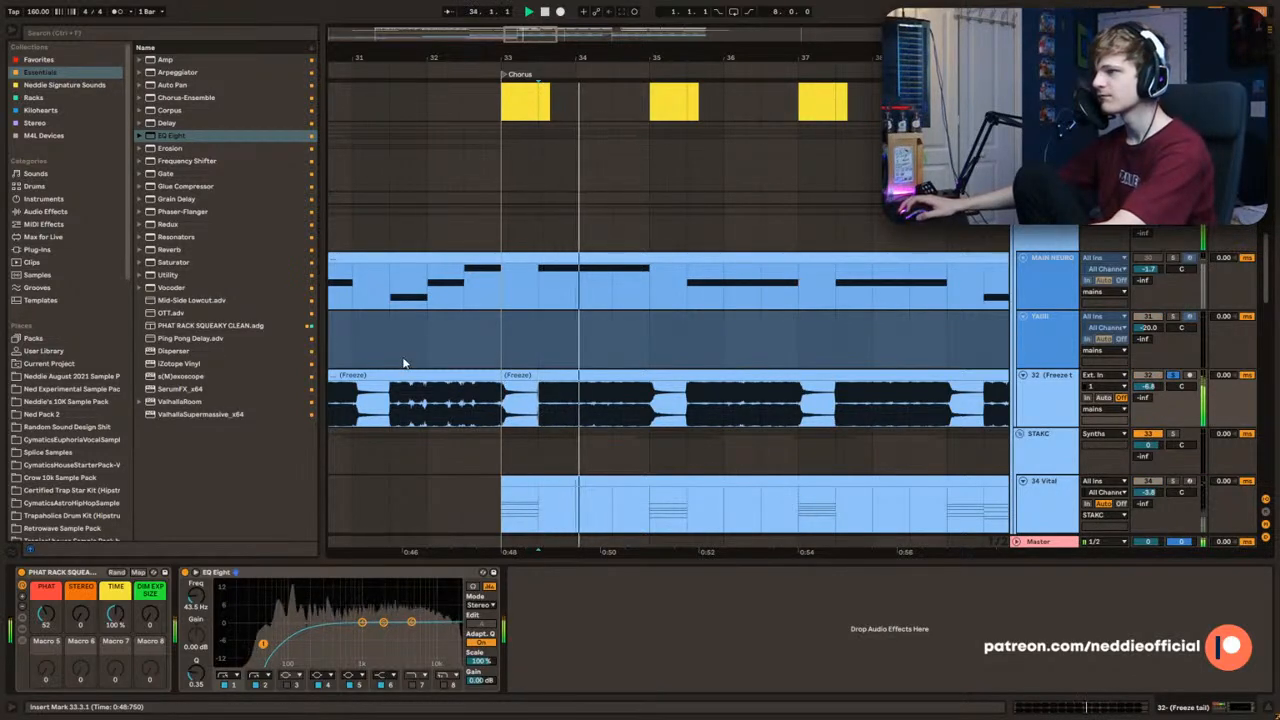
# Step: Cut the bass audio by 4.34 dB at 119 Hz with Q 1.74 in EQ Eight, and save the project
pyautogui.moveTo(362, 622); pyautogui.dragTo(295, 635)
pyautogui.press('space')
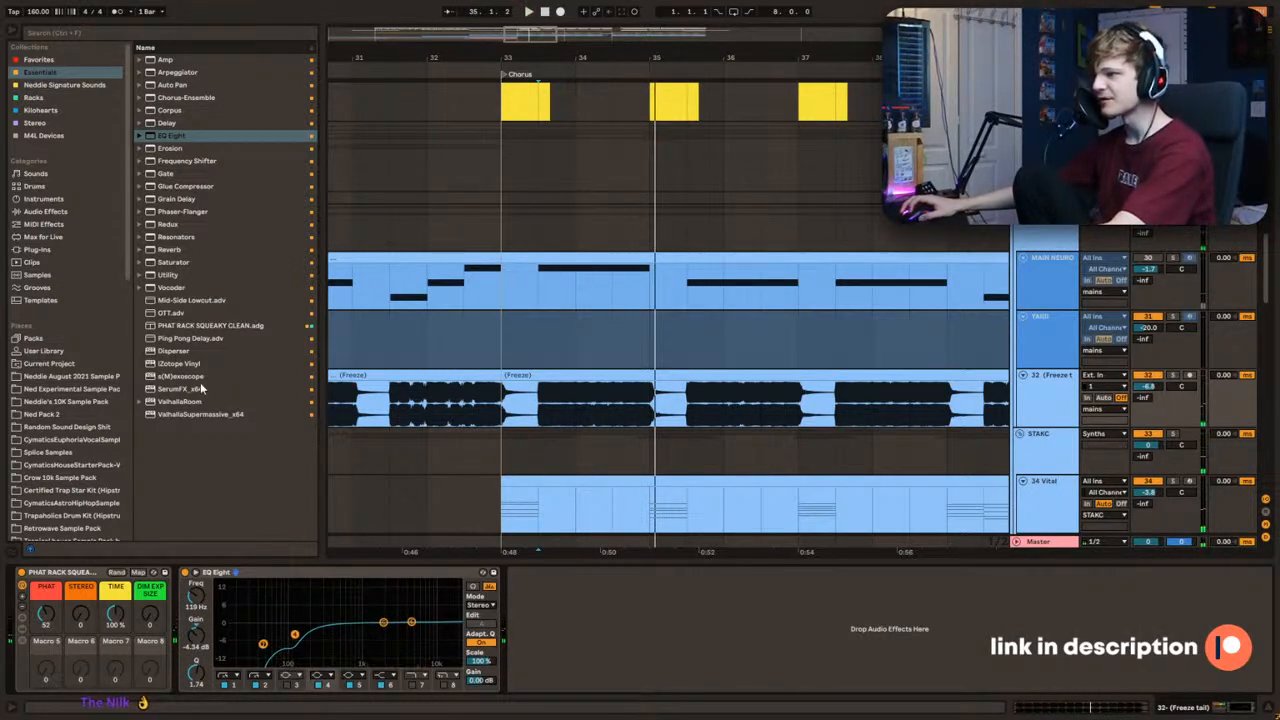
pyautogui.hotkey('ctrl', 's')
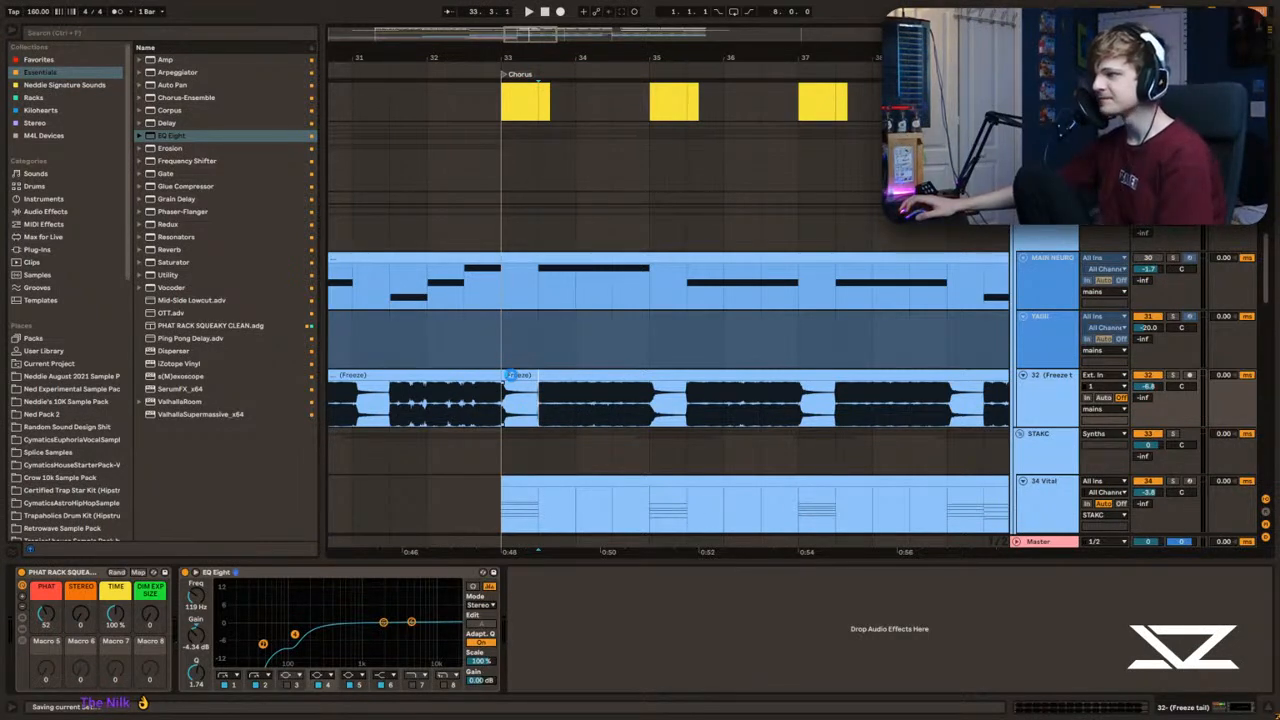
# Step: Add a Vocoder after the EQ Eight on the frozen-audio track
pyautogui.moveTo(171, 290); pyautogui.dragTo(353, 347)
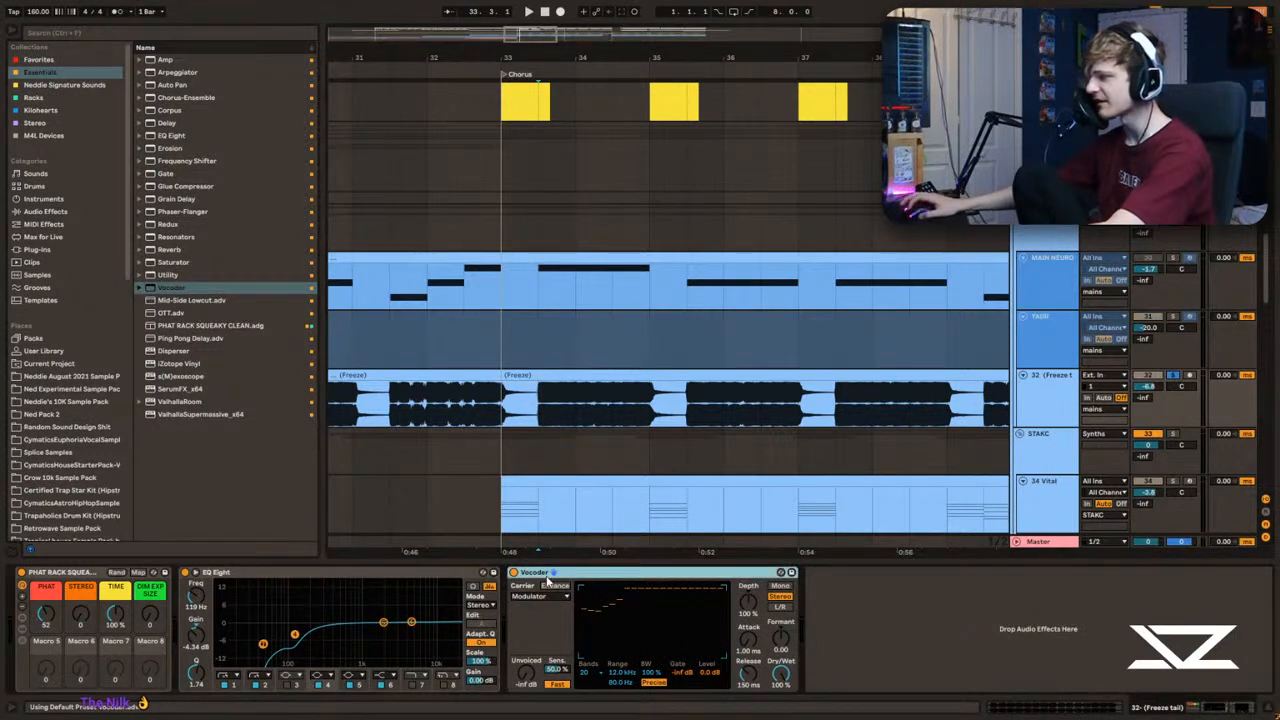
# Step: Group the Vocoder into an Audio Effect Rack and create a second, empty parallel chain
pyautogui.hotkey('ctrl', 'g')
pyautogui.click(514, 608)
pyautogui.rightClick(569, 633)
pyautogui.click(588, 640)
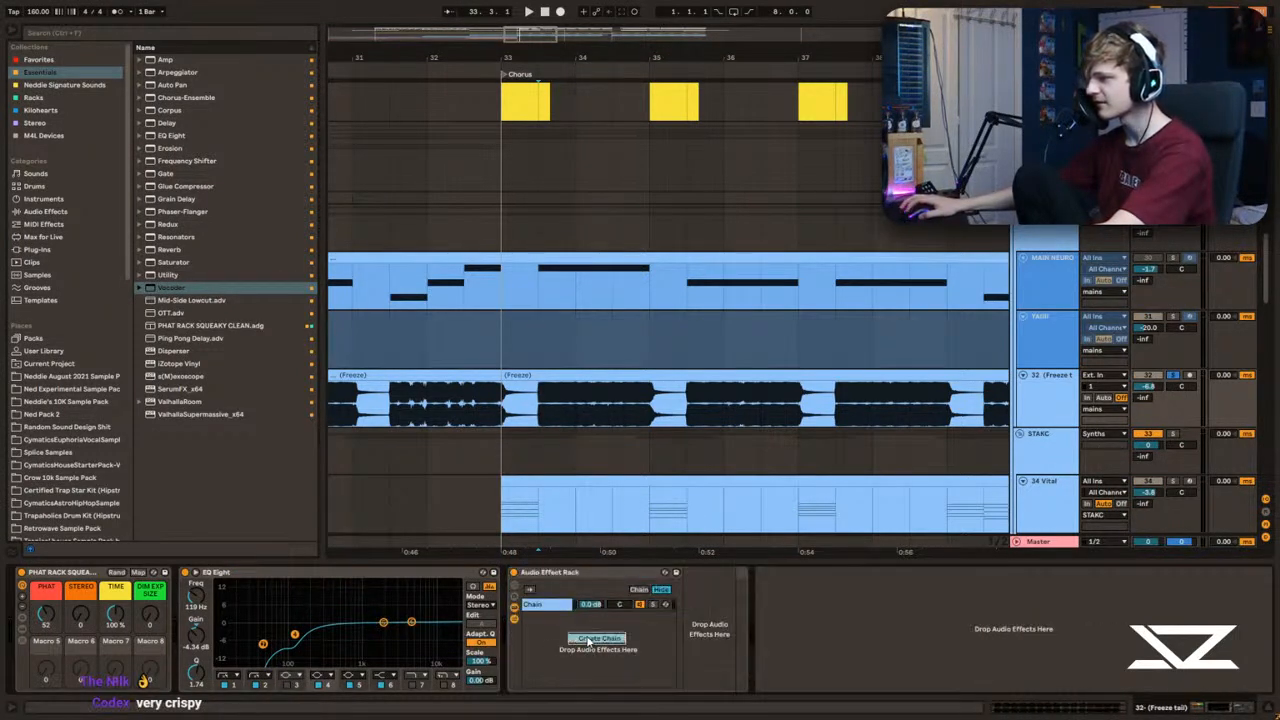
pyautogui.click(549, 606)
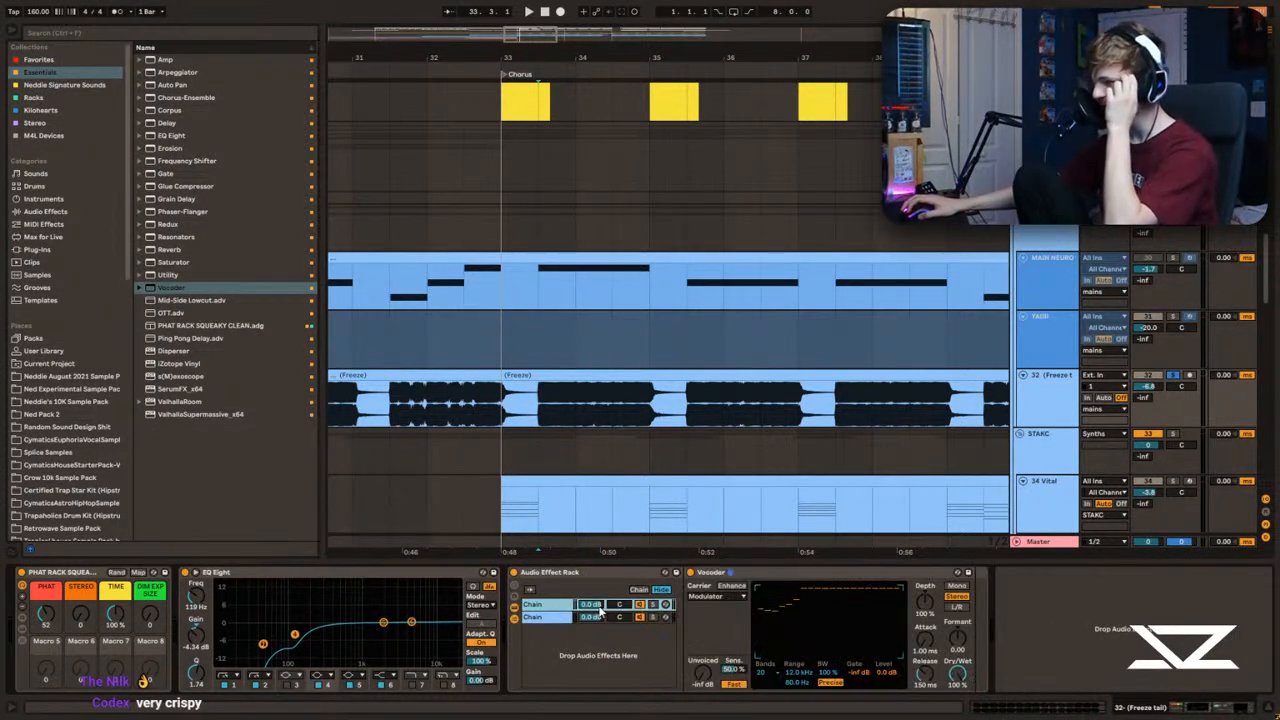
pyautogui.click(538, 620)
pyautogui.click(551, 608)
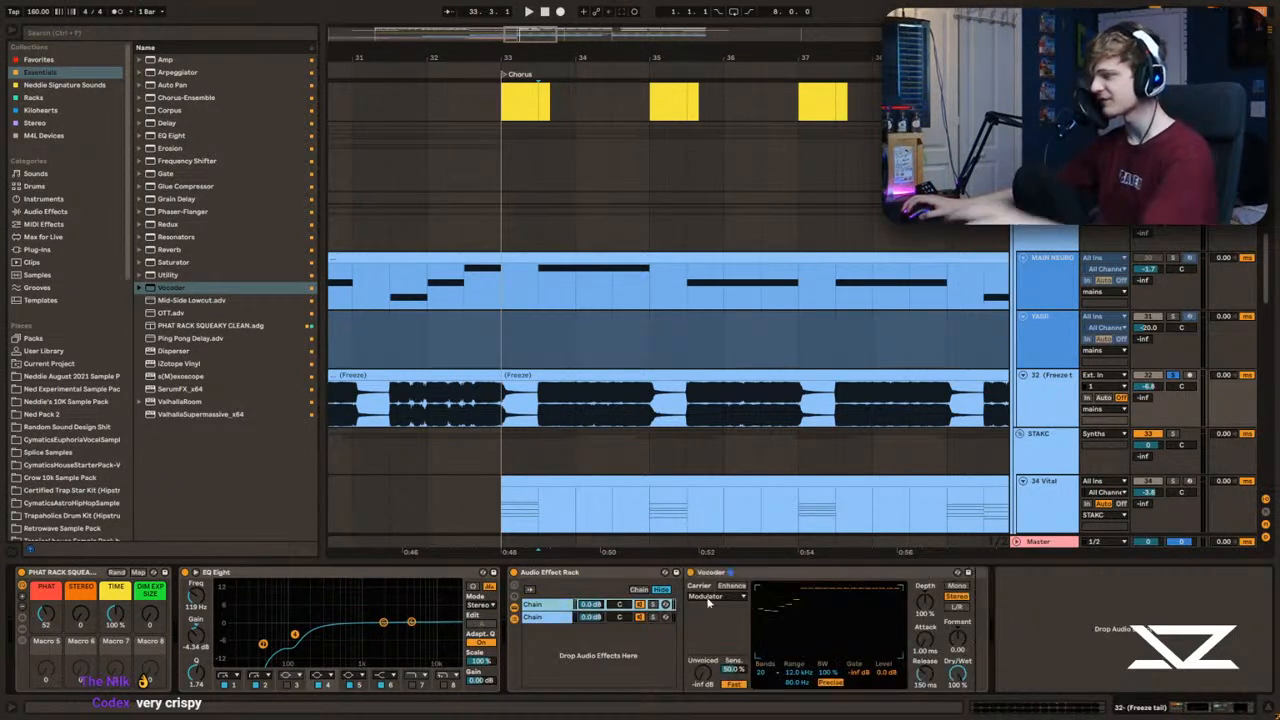
# Step: Solo the Vocoder chain and set the Vocoder to depth 200%, release 10.0 ms and formant 19.8
pyautogui.press('space')
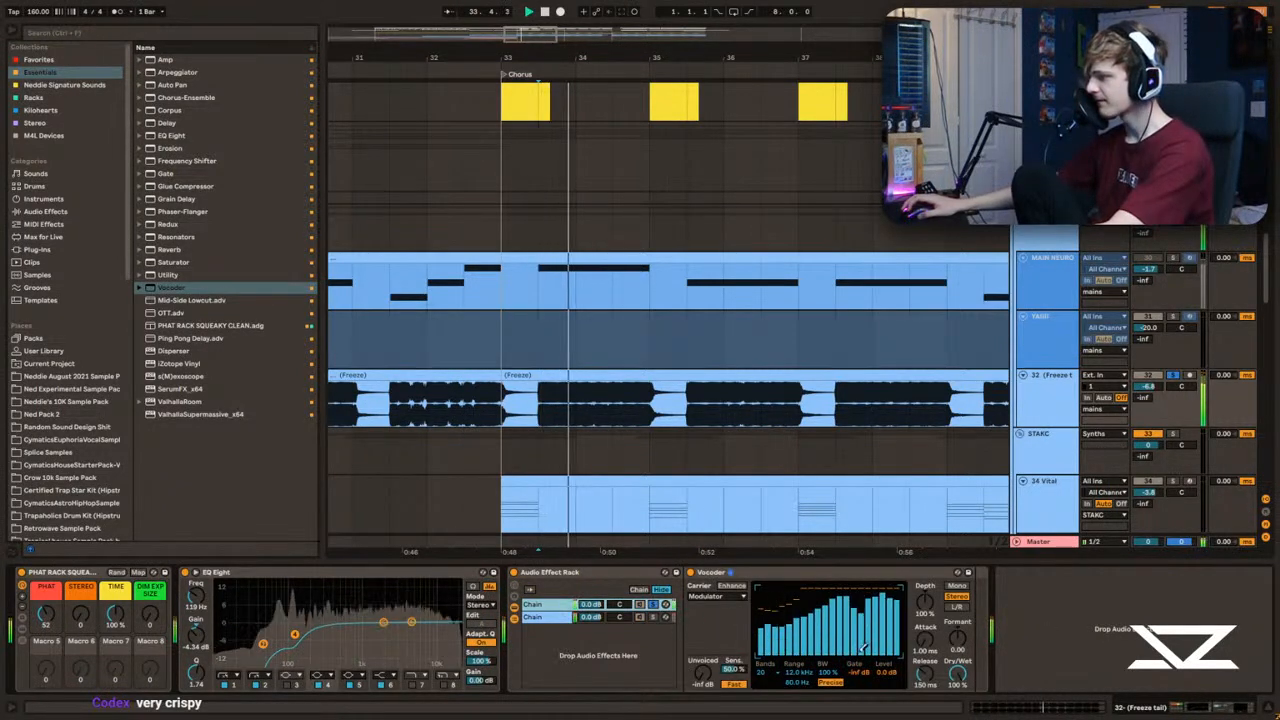
pyautogui.press('space')
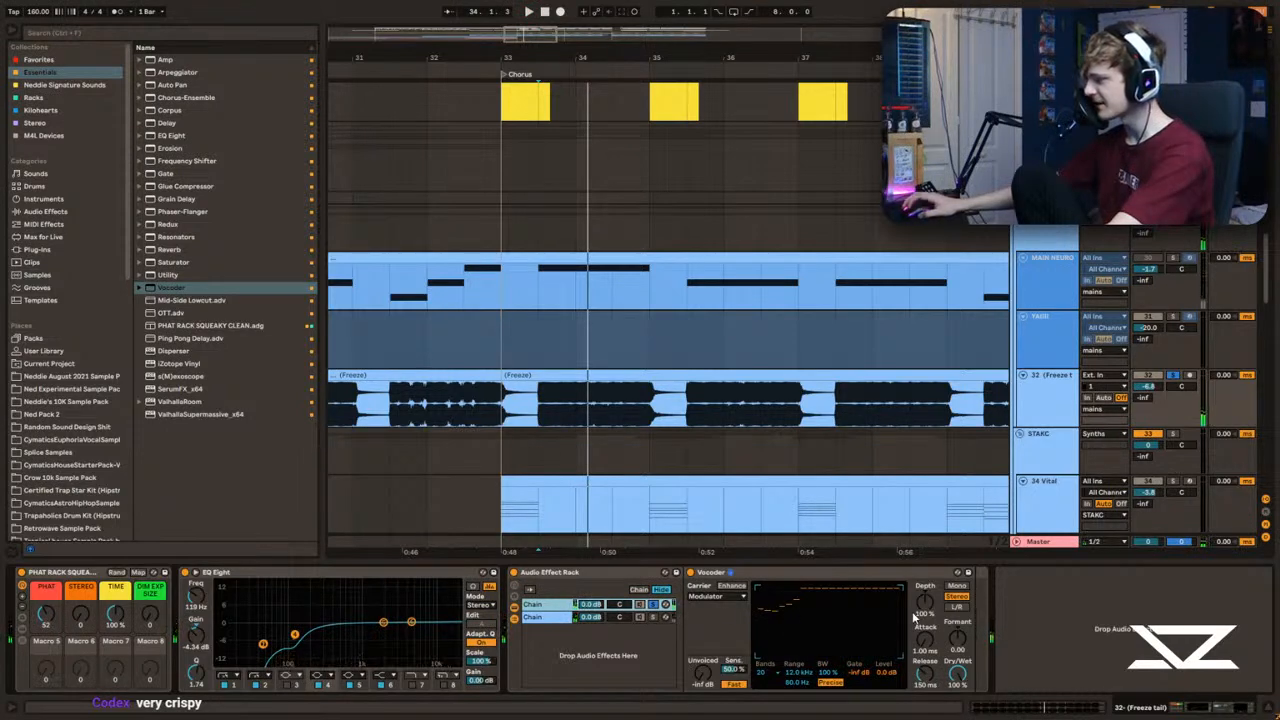
pyautogui.press('space')
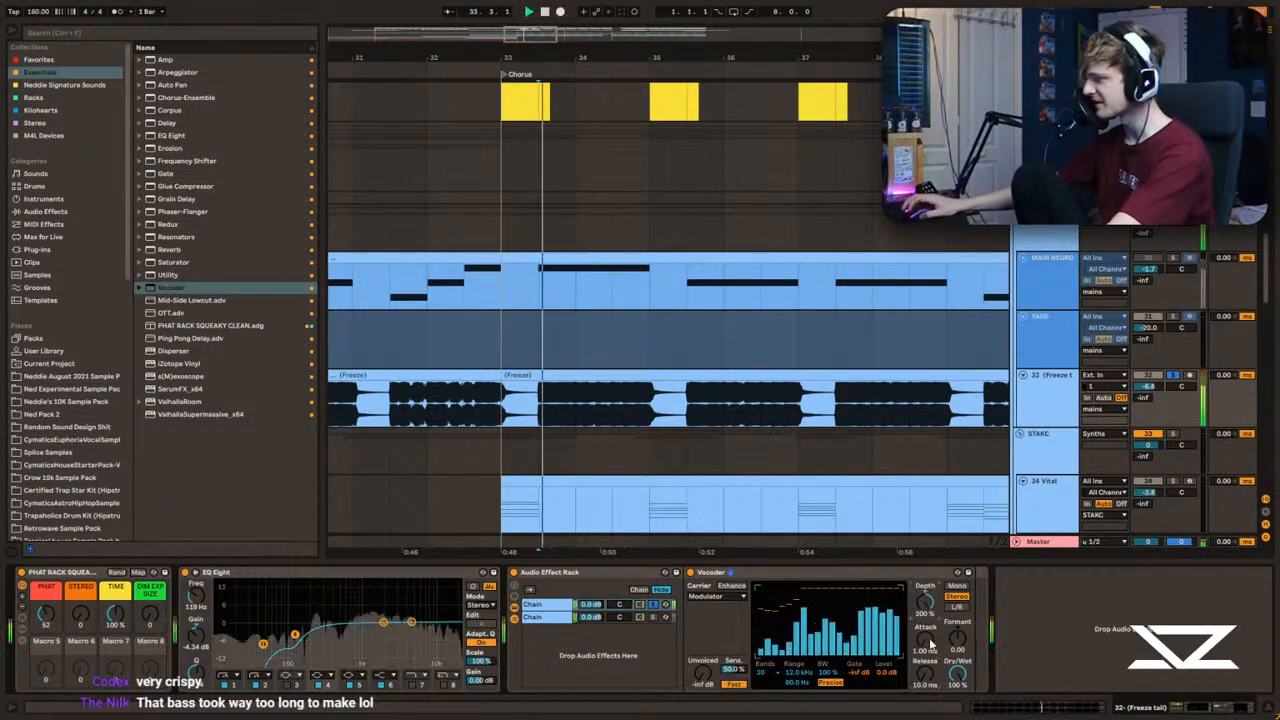
pyautogui.moveTo(957, 639); pyautogui.dragTo(957, 652)
pyautogui.press('space')
pyautogui.press('space')
# Step: Set the Vocoder's range from 23.1 Hz to 18.0 kHz and its level to -11 dB while playing the bass
pyautogui.press('space')
pyautogui.moveTo(799, 673)
pyautogui.mouseDown()
pyautogui.moveTo(800, 651)
pyautogui.moveTo(798, 708)
pyautogui.mouseUp()
pyautogui.press('space')
pyautogui.press('space')
pyautogui.press('space')
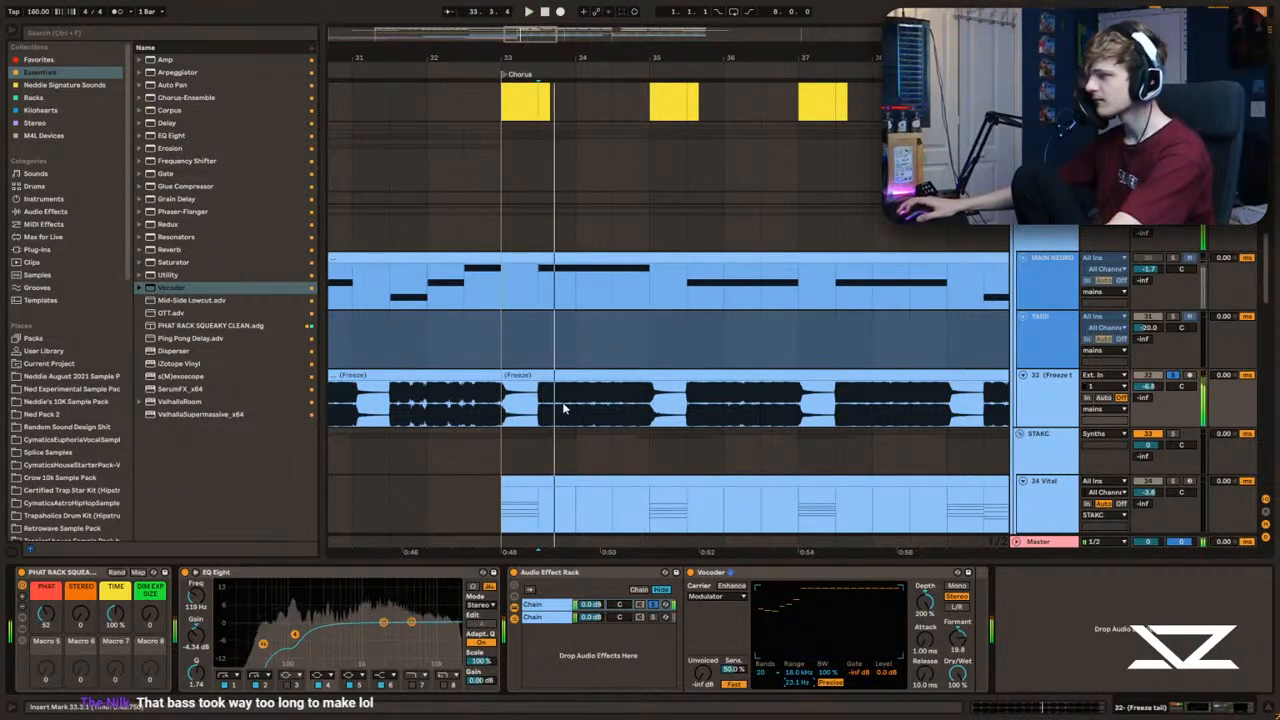
pyautogui.press('space')
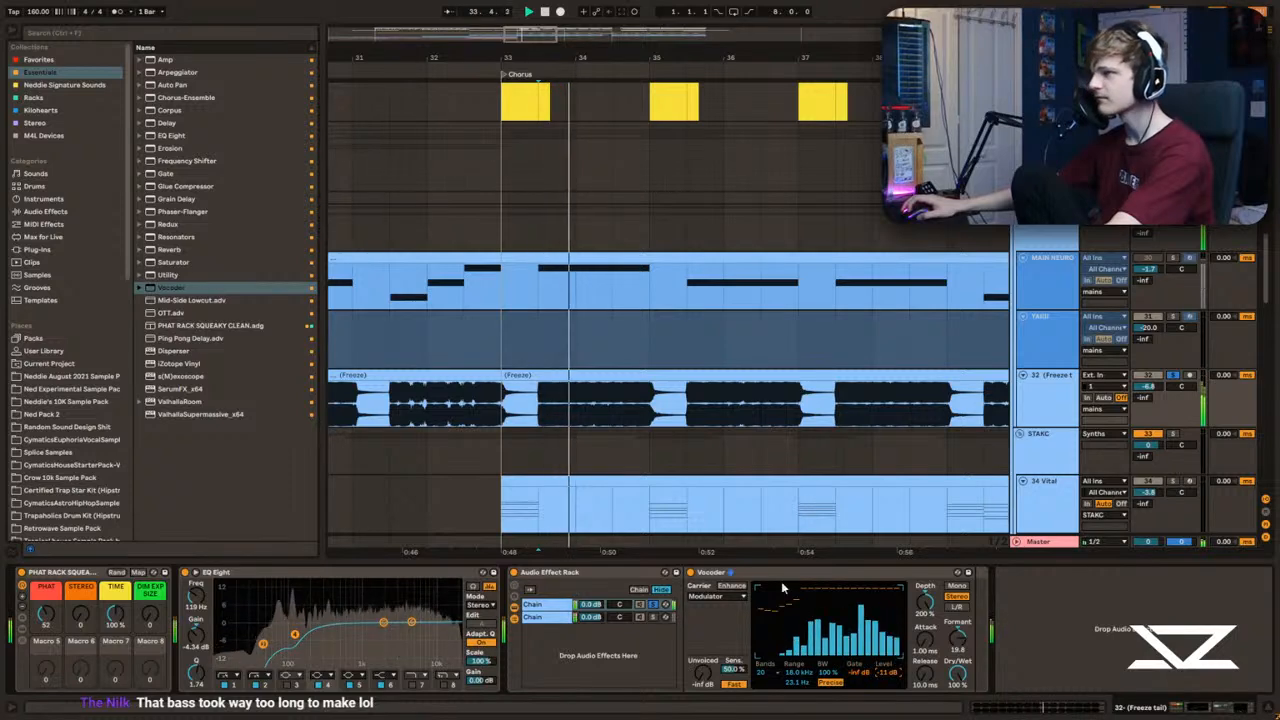
pyautogui.press('space')
# Step: Add an EQ Eight after the Vocoder with a low cut at 825 Hz, Q 0.36
pyautogui.moveTo(174, 137); pyautogui.dragTo(952, 617)
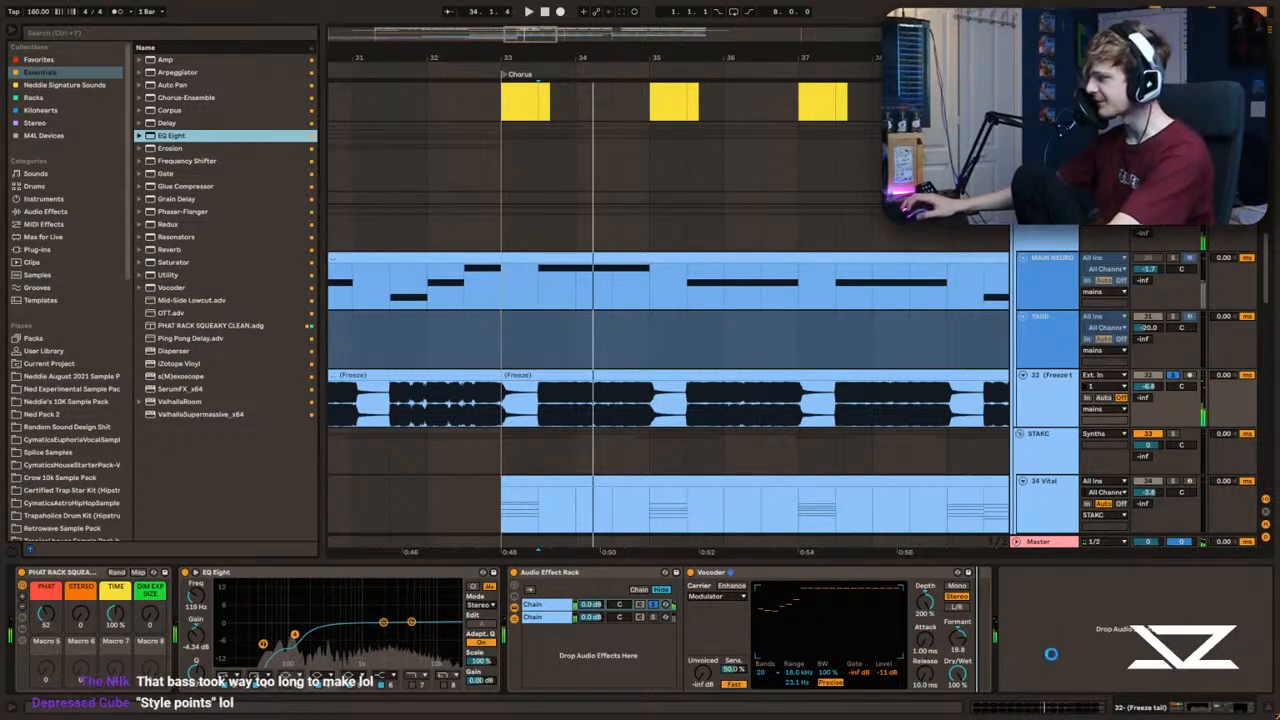
pyautogui.press('space')
pyautogui.press('space')
pyautogui.press('space')
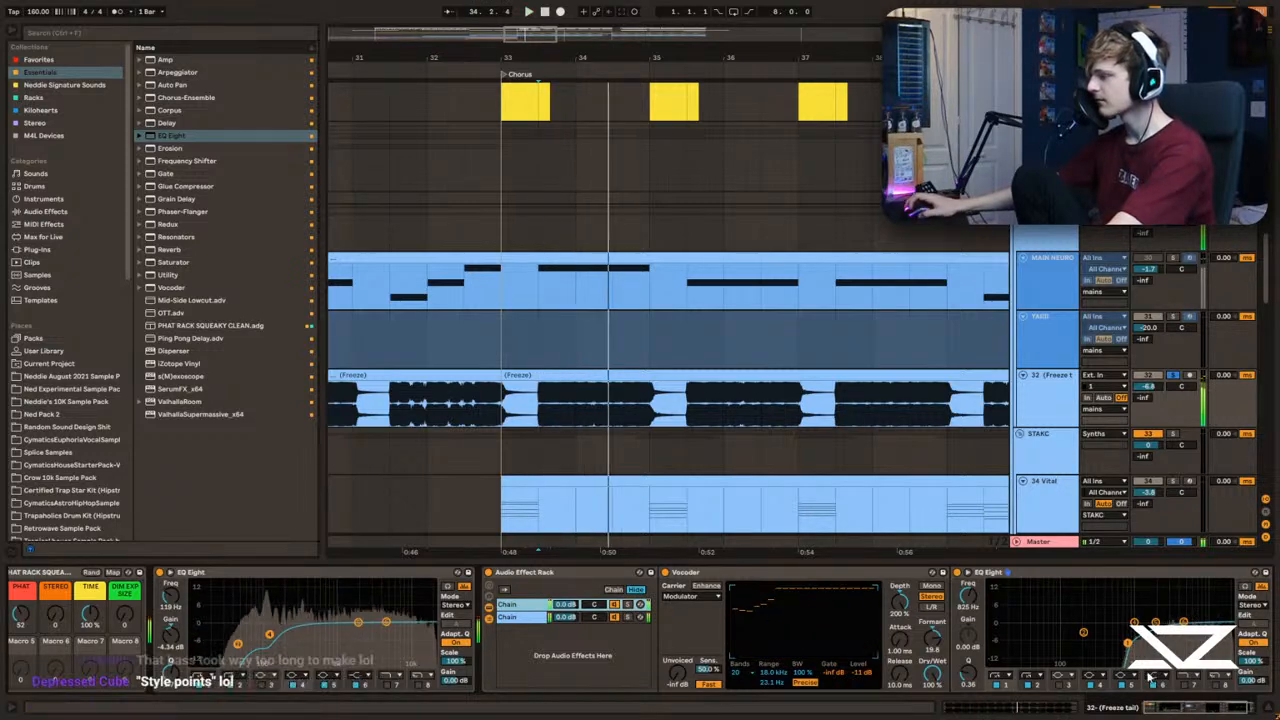
pyautogui.hscroll(2, 1150, 678)
# Step: Add a Delay after the chain's EQ Eight with 41.1 ms left and right times and 100% dry/wet
pyautogui.click(163, 121)
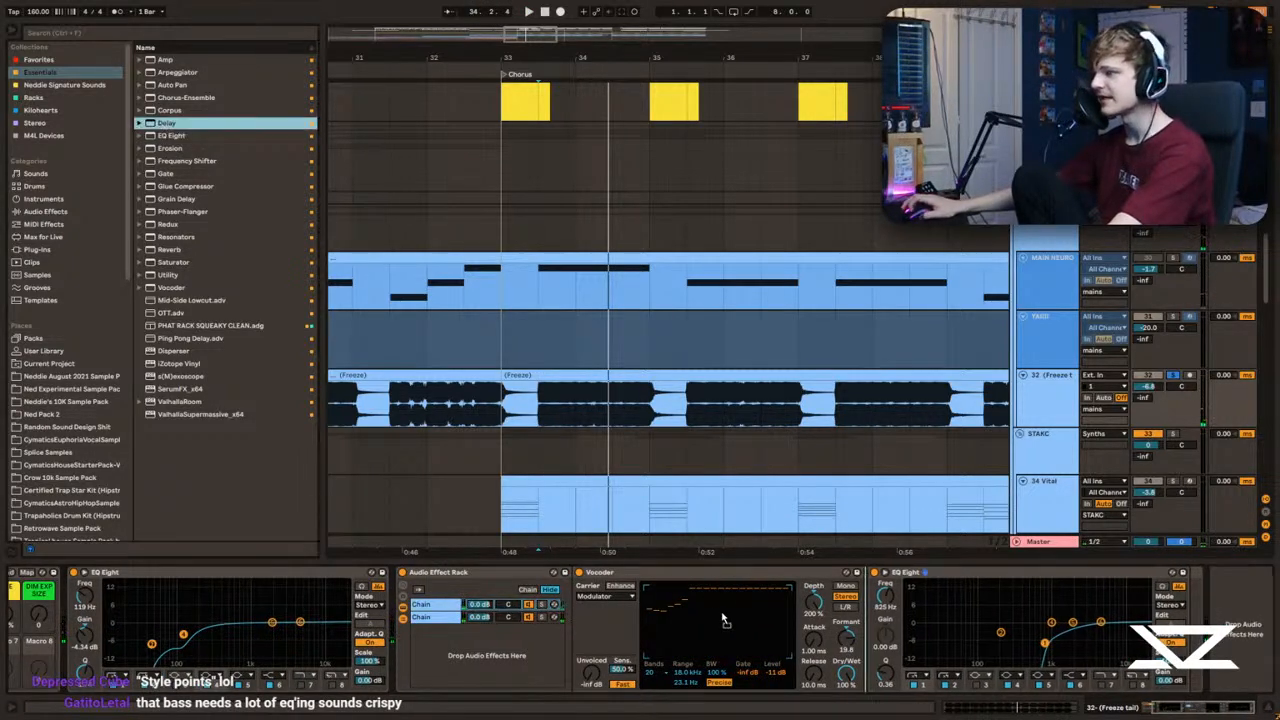
pyautogui.press('Return')
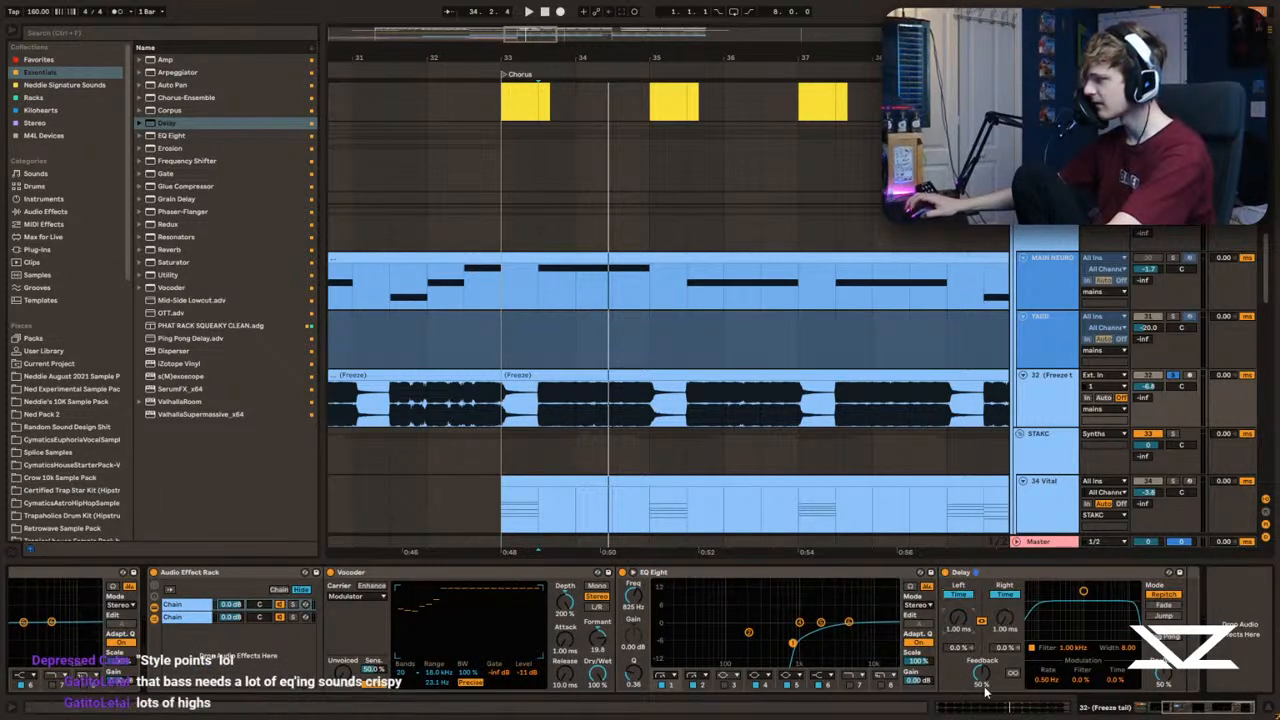
pyautogui.press('space')
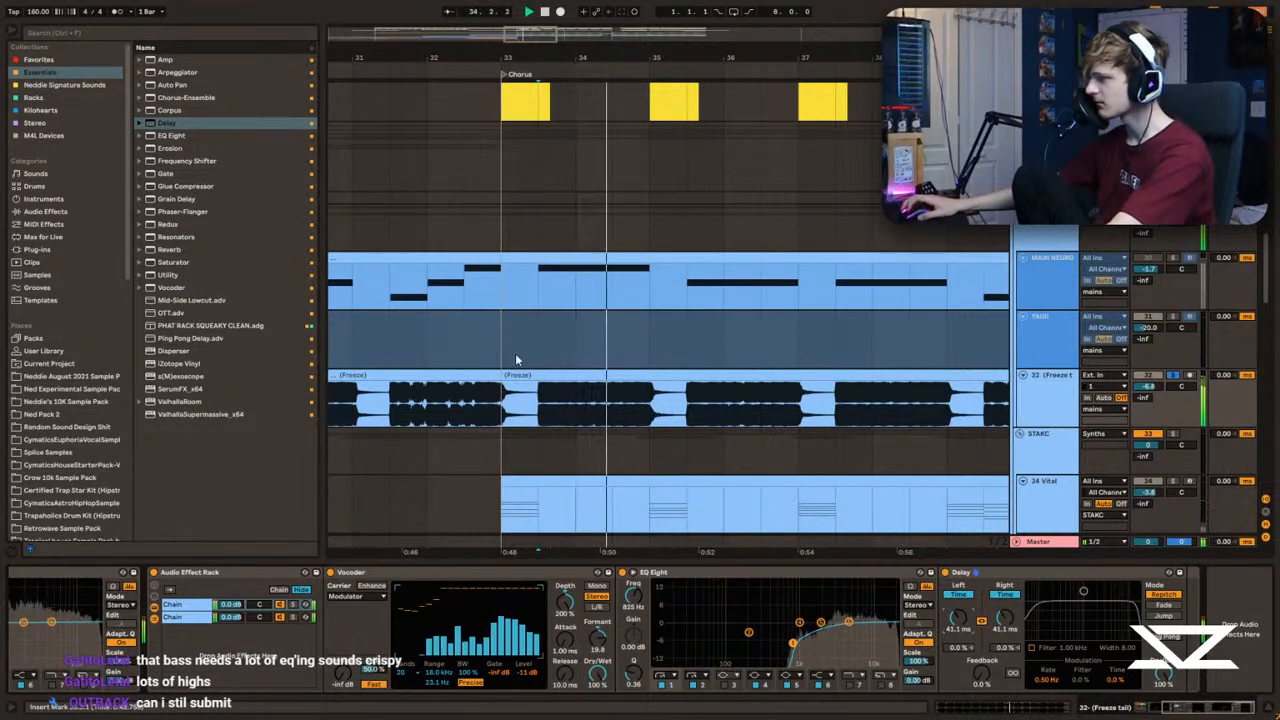
pyautogui.click(651, 283)
pyautogui.press('space')
# Step: Set the Vocoder's lower range limit to 45.8 Hz and its level to -6.8 dB while auditioning the soloed chain
pyautogui.press('space')
pyautogui.click(1052, 386)
pyautogui.press('space')
pyautogui.press('space')
pyautogui.press('space')
pyautogui.click(294, 605)
pyautogui.press('space')
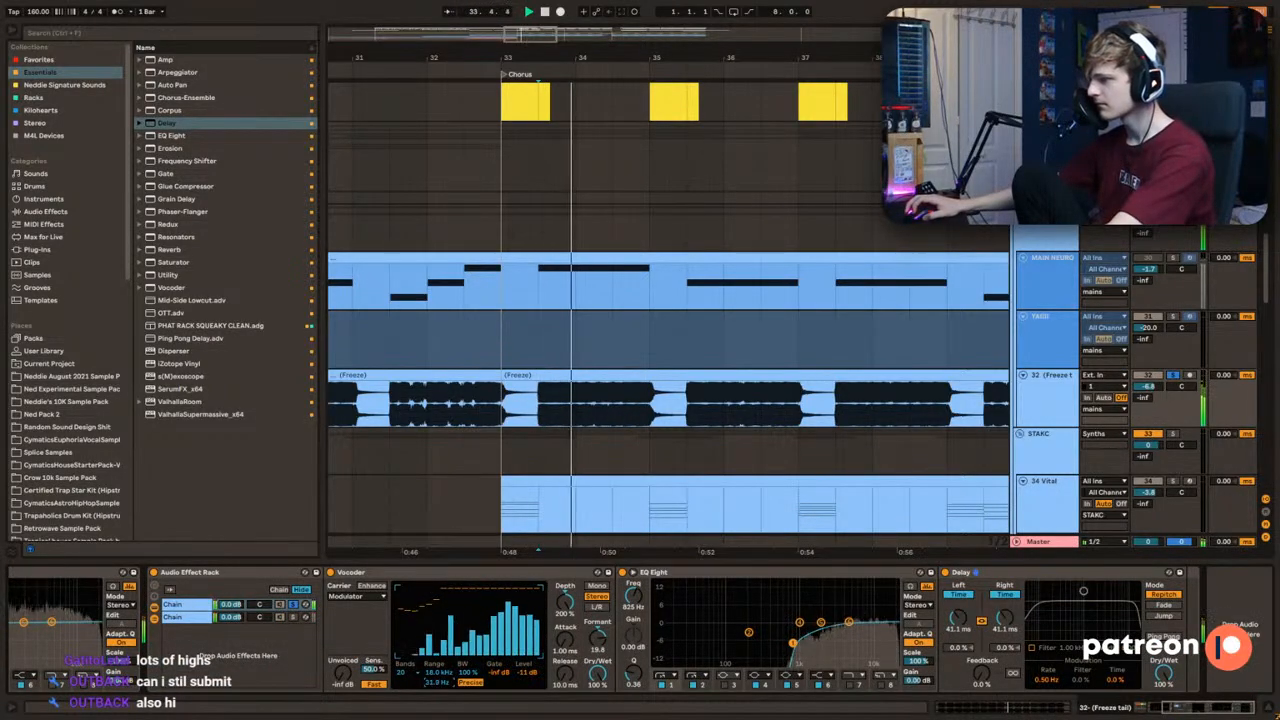
pyautogui.press('space')
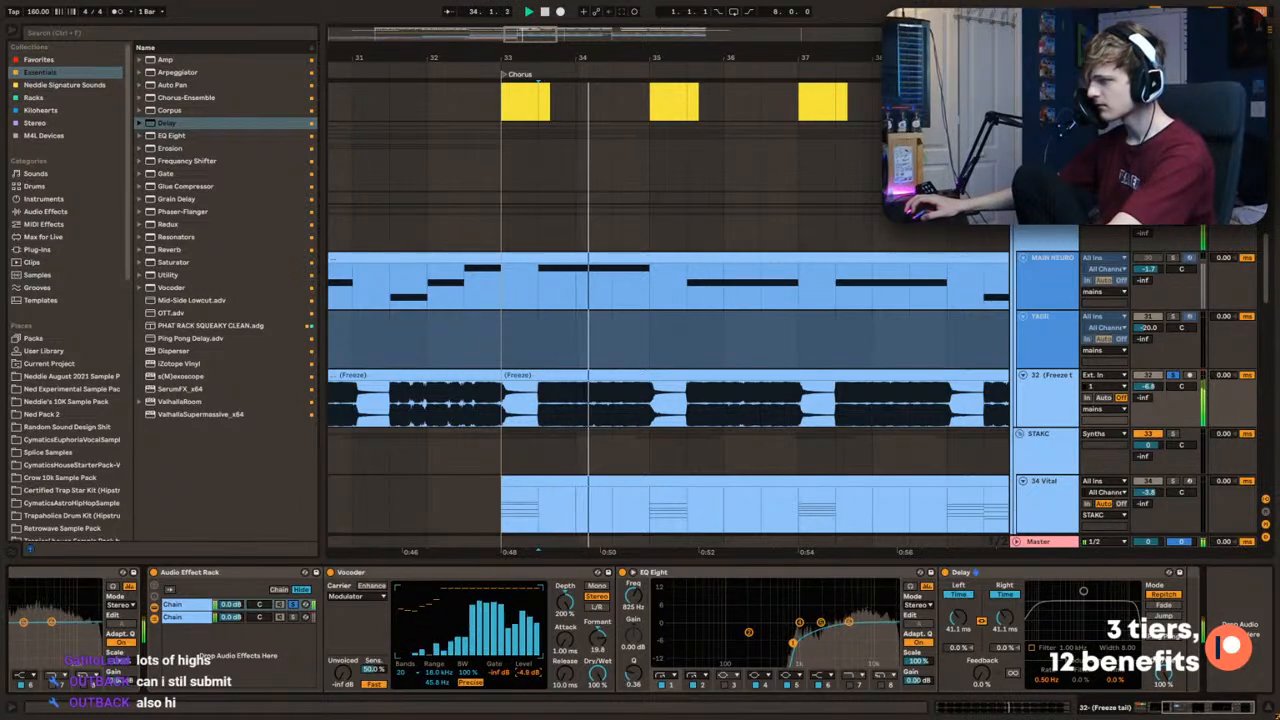
# Step: Unsolo the Vocoder chain and add an EQ Eight to the second chain with a high cut at 13.5 kHz, Q 0.11
pyautogui.click(291, 605)
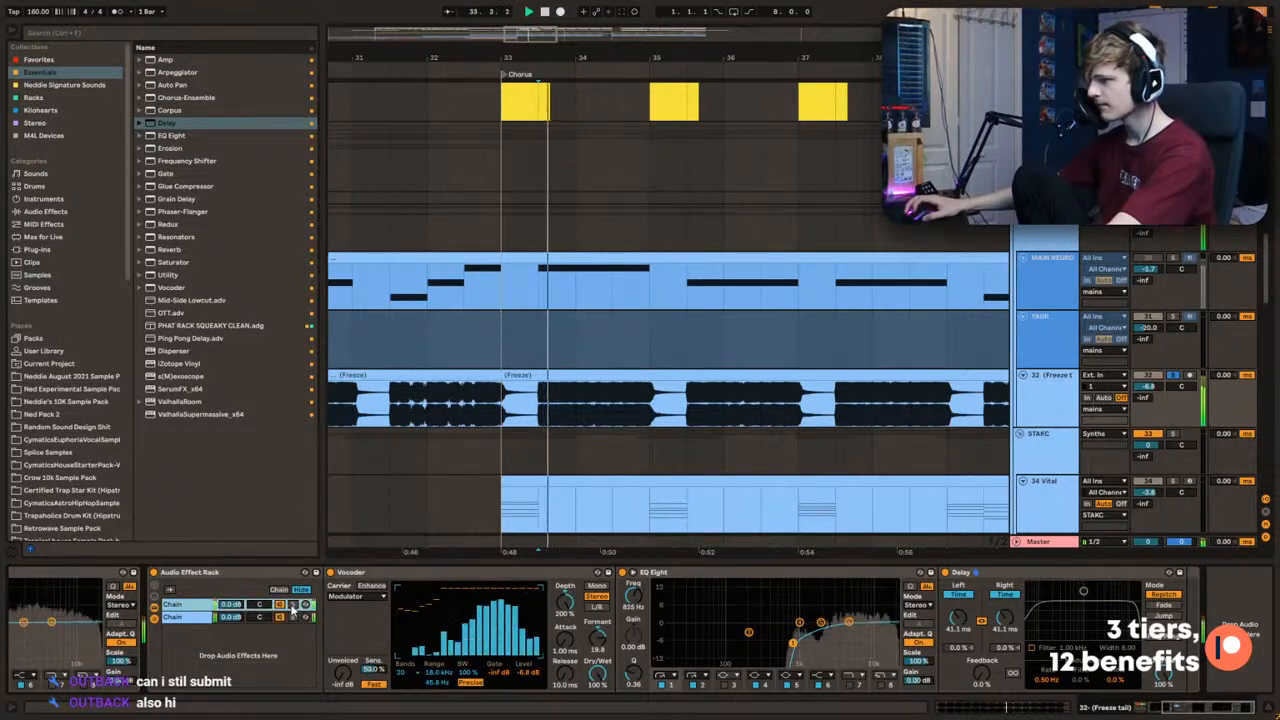
pyautogui.click(201, 618)
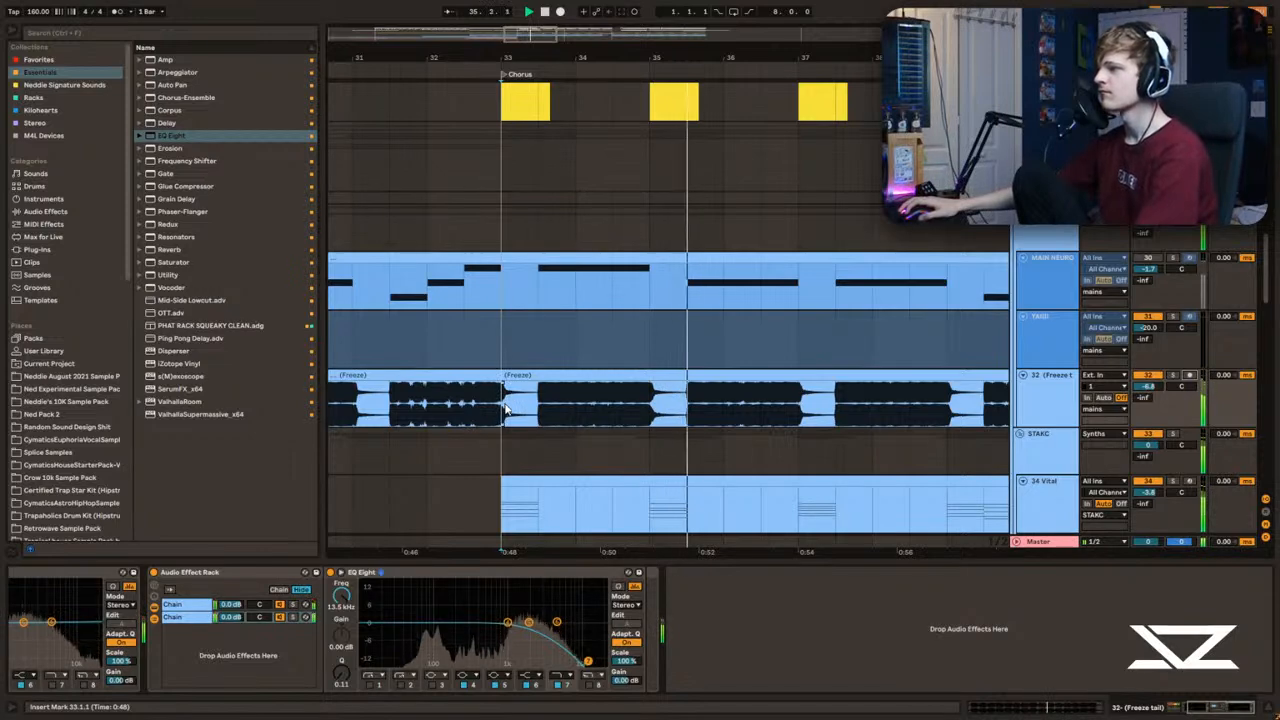
# Step: Duplicate the selected percussion material spanning the first four bars of the chorus, bars 33 to 37
pyautogui.moveTo(553, 42)
pyautogui.mouseDown()
pyautogui.moveTo(573, 14)
pyautogui.moveTo(547, 27)
pyautogui.mouseUp()
pyautogui.scroll(15, 467, 235)
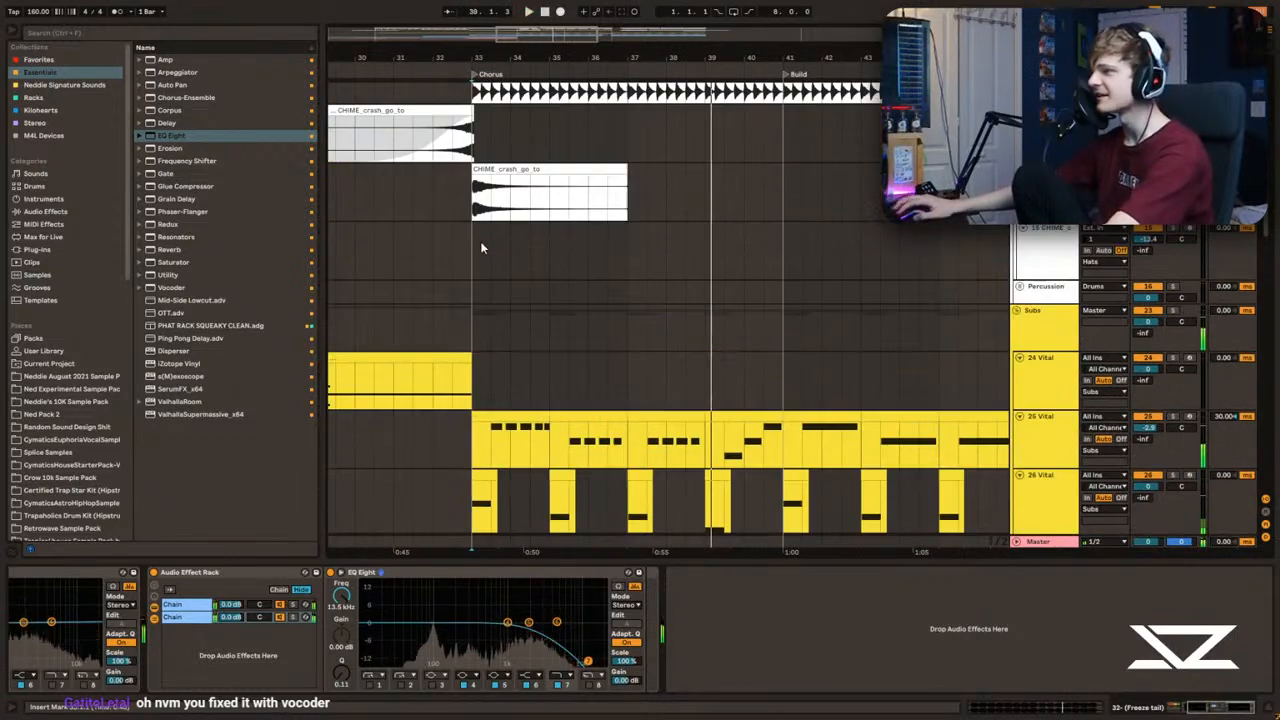
pyautogui.scroll(2, 466, 242)
pyautogui.moveTo(473, 240); pyautogui.dragTo(626, 248)
pyautogui.hotkey('ctrl', 'd')
pyautogui.scroll(1, 490, 252)
pyautogui.click(481, 256)
# Step: Place single DD Crash clips at the starts of bars 33 and 35 and play the chorus
pyautogui.moveTo(537, 37); pyautogui.dragTo(537, 66)
pyautogui.press('space')
pyautogui.moveTo(547, 289); pyautogui.dragTo(488, 290)
pyautogui.click(482, 320)
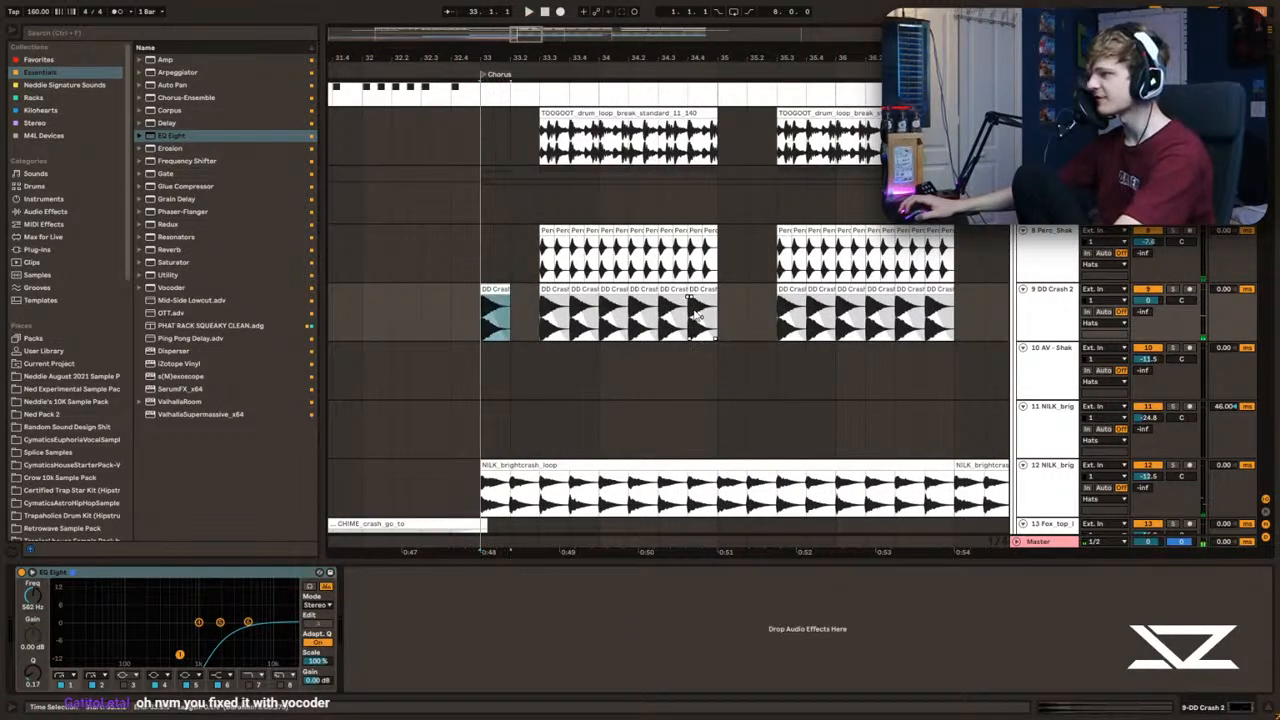
pyautogui.click(445, 260)
pyautogui.press('space')
pyautogui.scroll(-3, 480, 255)
pyautogui.click(481, 221)
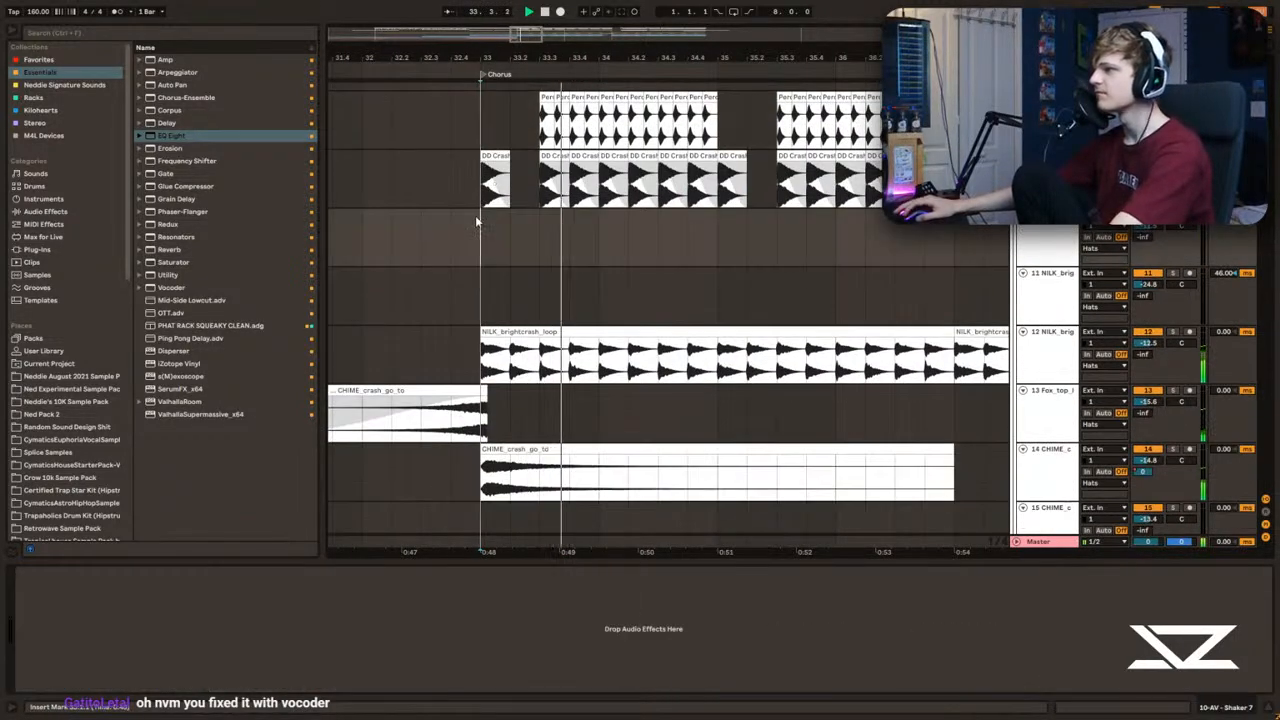
# Step: Delete the NILK_brightcrash_loop section between its first hit and 33.3, and play back the chorus start
pyautogui.scroll(-2, 479, 223)
pyautogui.scroll(2, 479, 226)
pyautogui.click(503, 314)
pyautogui.press('Delete')
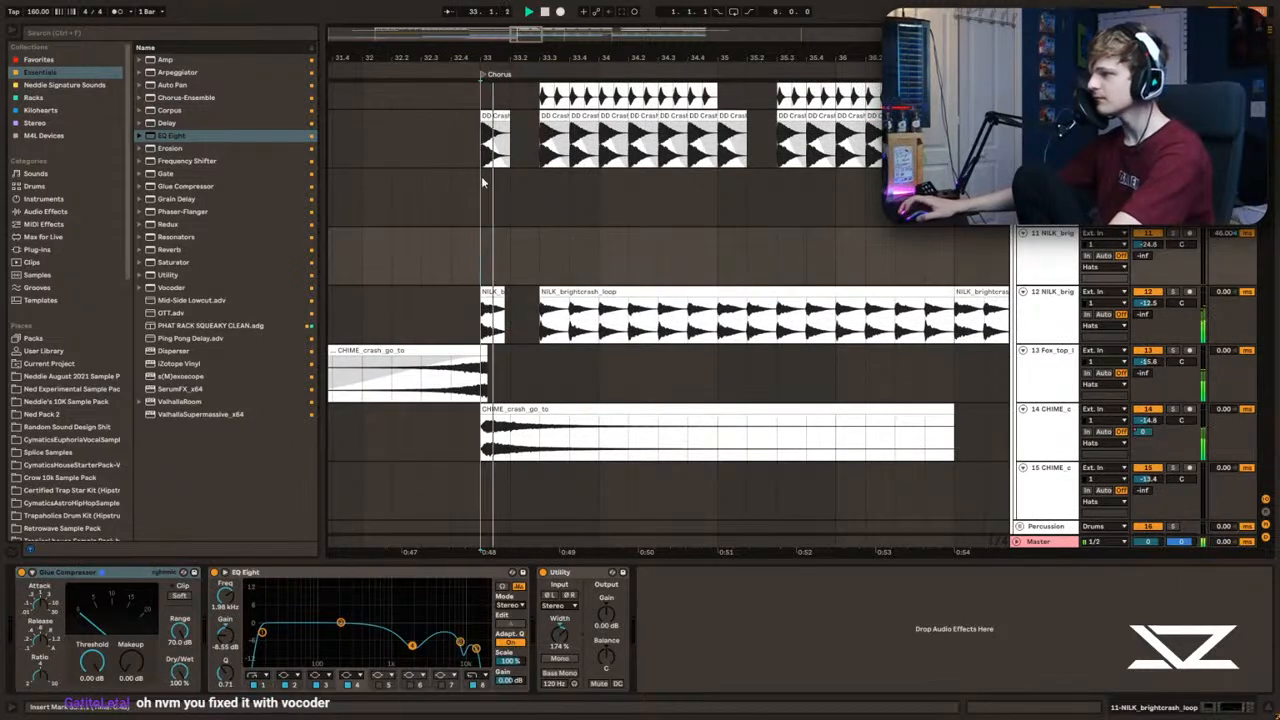
pyautogui.moveTo(649, 57)
pyautogui.mouseDown()
pyautogui.moveTo(558, 55)
pyautogui.moveTo(660, 62)
pyautogui.mouseUp()
pyautogui.press('space')
pyautogui.press('space')
pyautogui.scroll(-1, 537, 221)
pyautogui.press('space')
pyautogui.press('space')
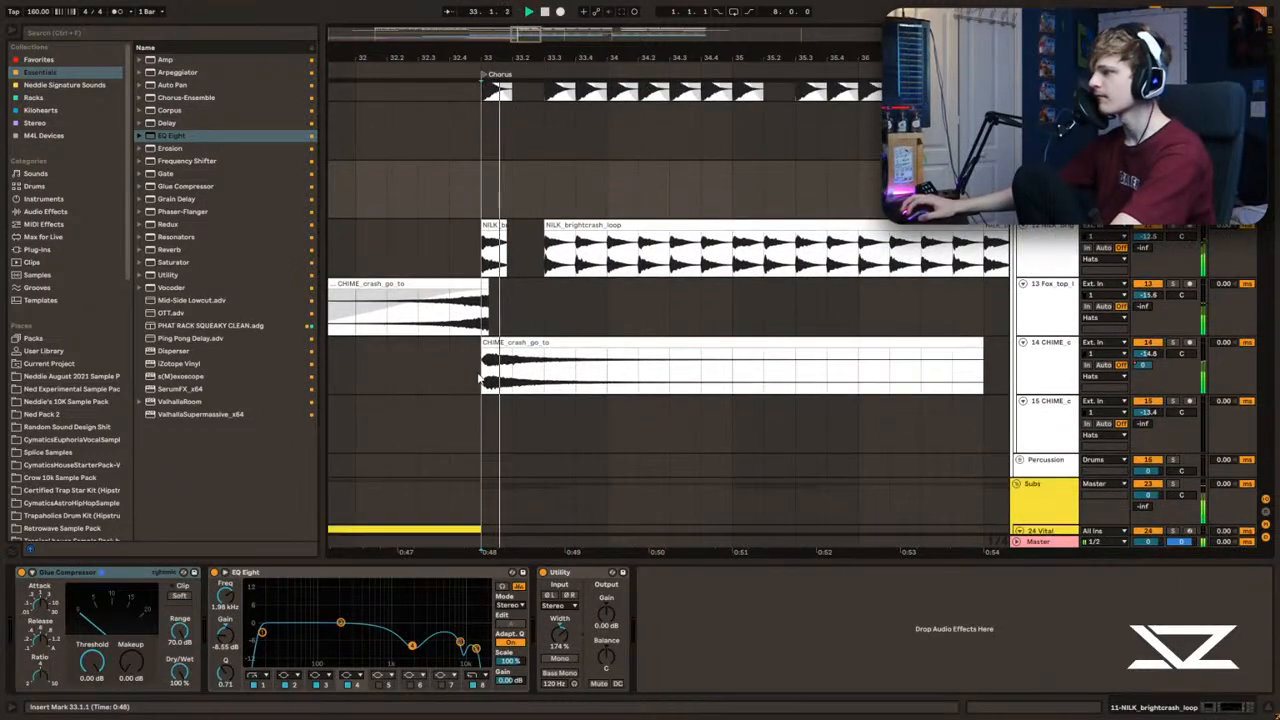
# Step: Shorten the CHIME_crash_go_to clip at the chorus start to about one beat and play the result
pyautogui.moveTo(514, 378); pyautogui.dragTo(983, 378)
pyautogui.press('Delete')
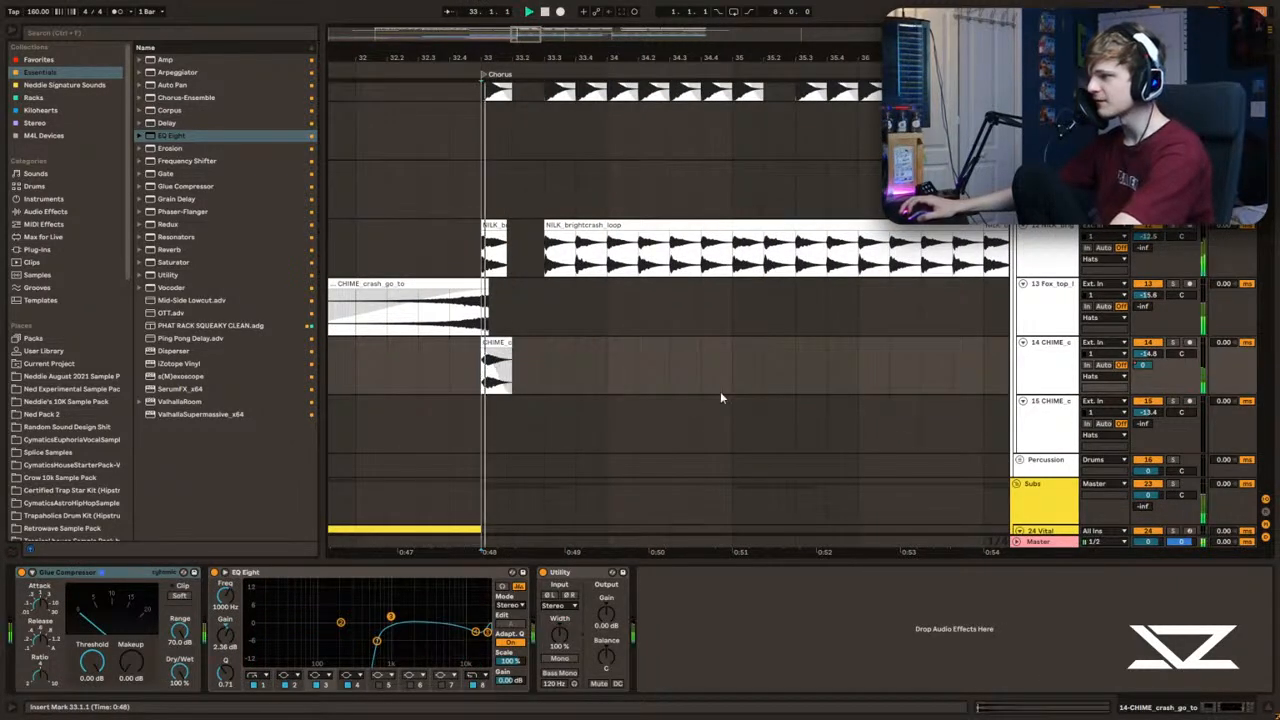
pyautogui.press('space')
pyautogui.press('space')
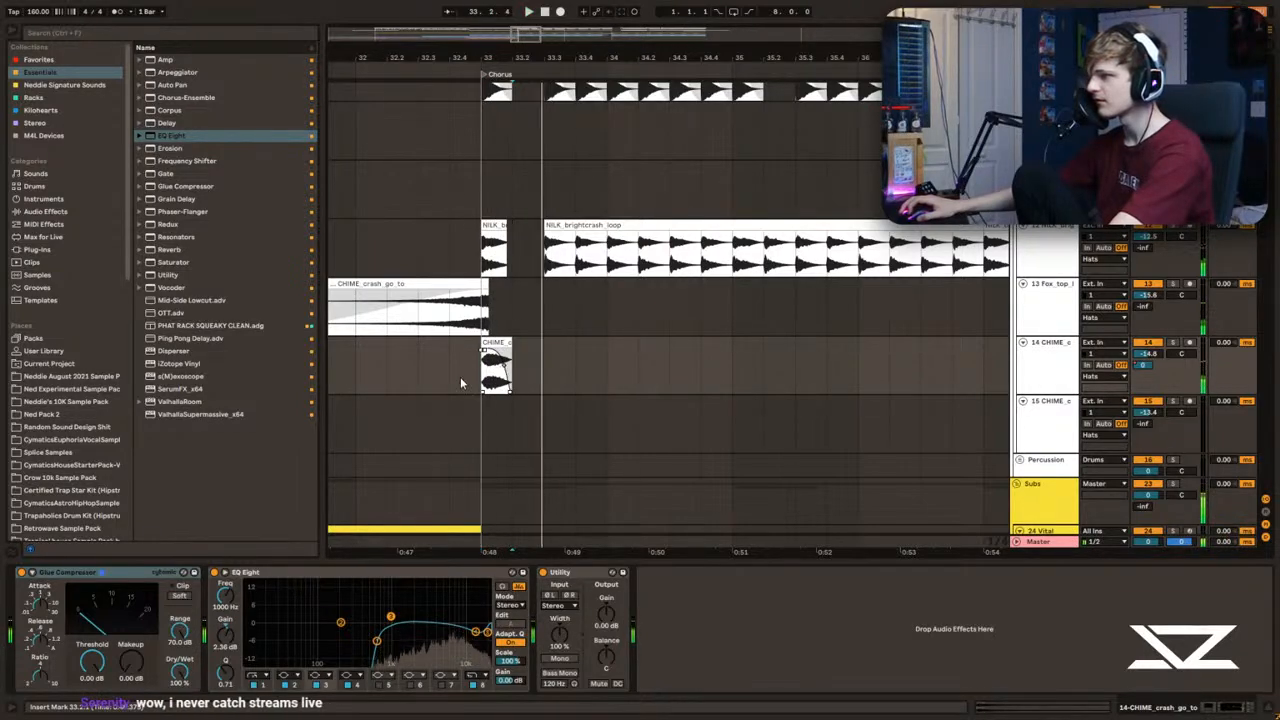
pyautogui.click(462, 380)
# Step: Audition the chorus start with the drums and with the 26 Vital sub track soloed
pyautogui.press('space')
pyautogui.scroll(5, 487, 355)
pyautogui.click(470, 234)
pyautogui.press('space')
pyautogui.press('space')
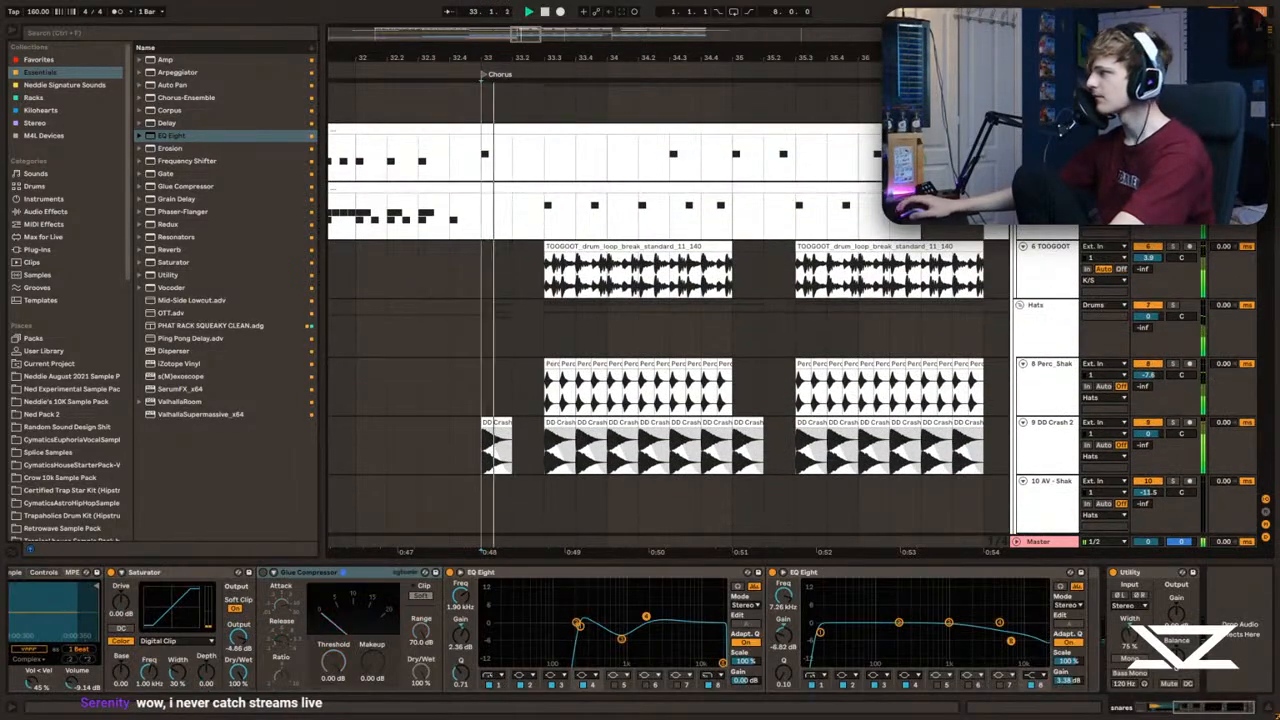
pyautogui.scroll(-5, 498, 347)
pyautogui.click(498, 347)
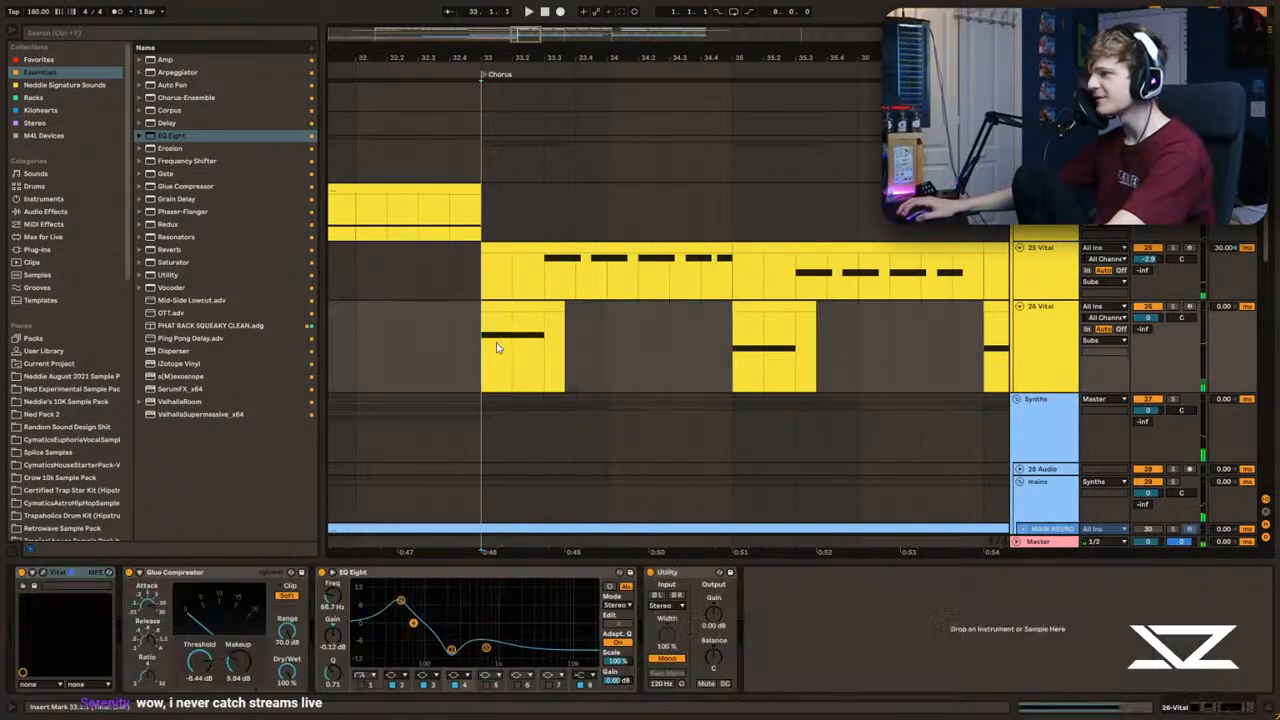
pyautogui.click(1173, 307)
pyautogui.press('space')
pyautogui.click(1030, 330)
pyautogui.click(455, 352)
pyautogui.press('space')
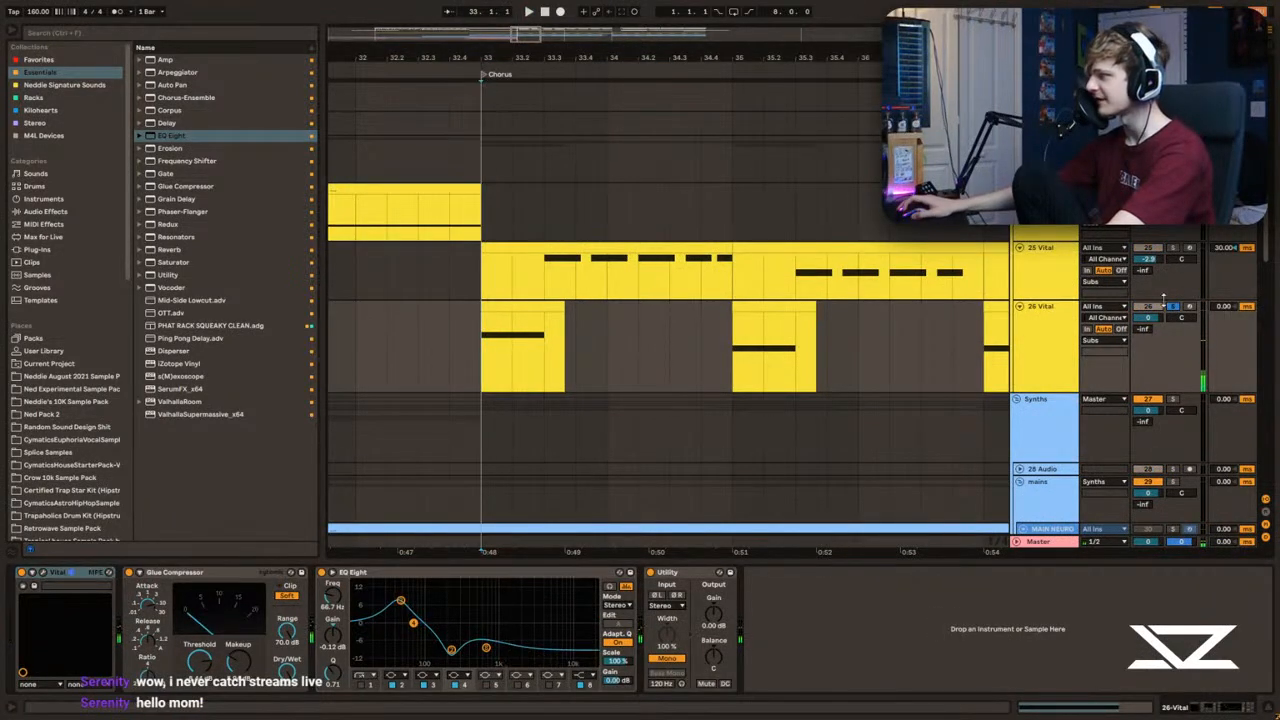
# Step: Set the output gain of the EQ Eight on the 26 Vital sub track to 6.56 dB
pyautogui.scroll(-2, 505, 368)
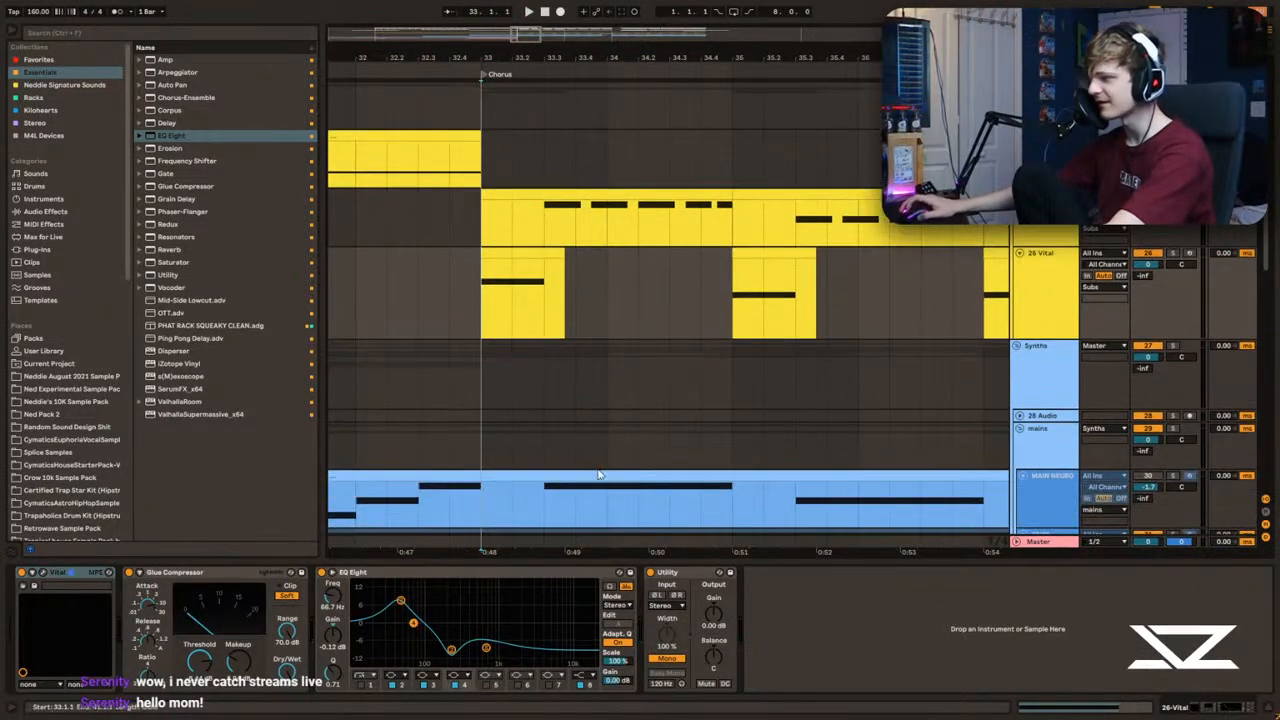
pyautogui.scroll(2, 604, 471)
pyautogui.click(480, 427)
pyautogui.press('space')
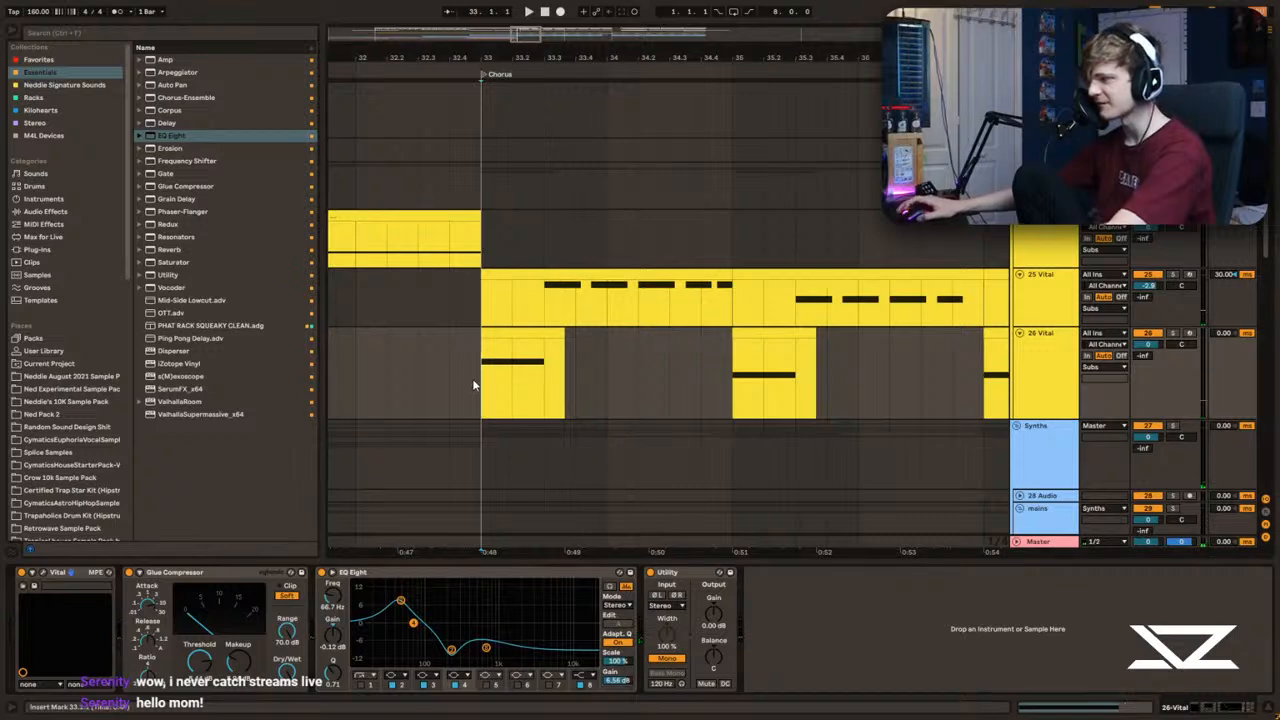
# Step: Solo the 34 Vital track in the STAKC group and set its OTT output to 9.60 dB
pyautogui.scroll(-8, 474, 390)
pyautogui.press('space')
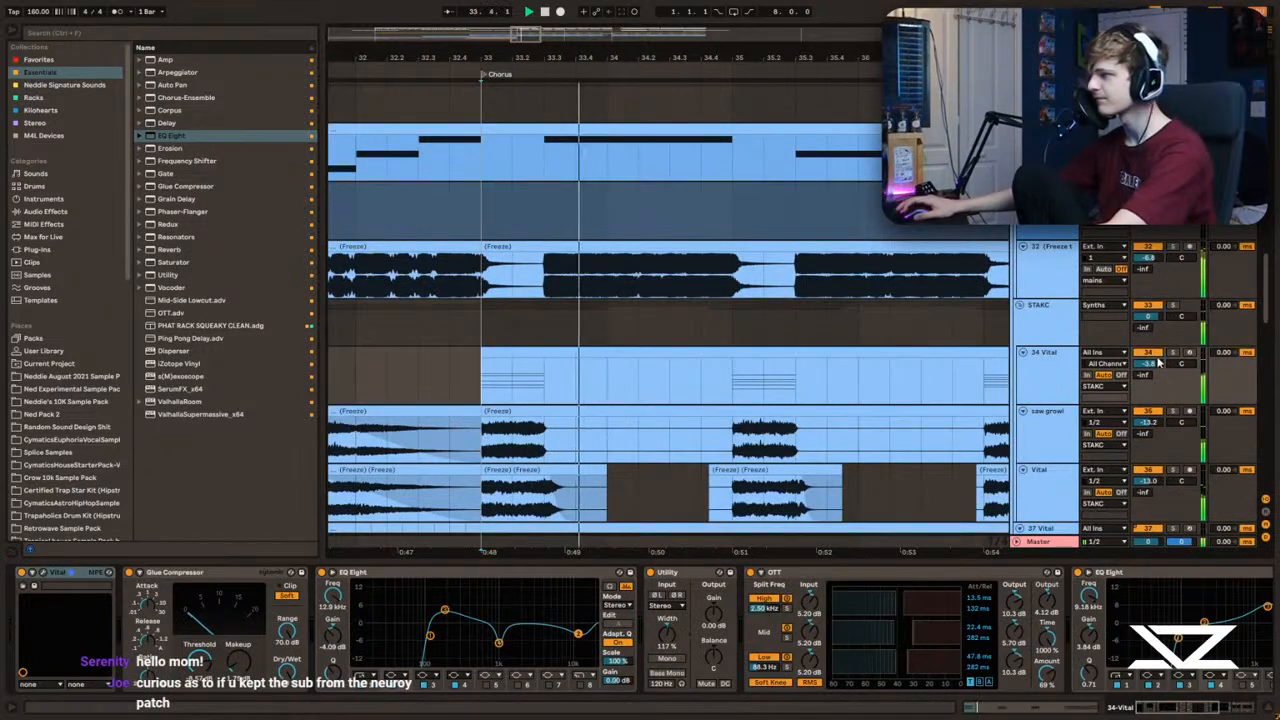
pyautogui.press('space')
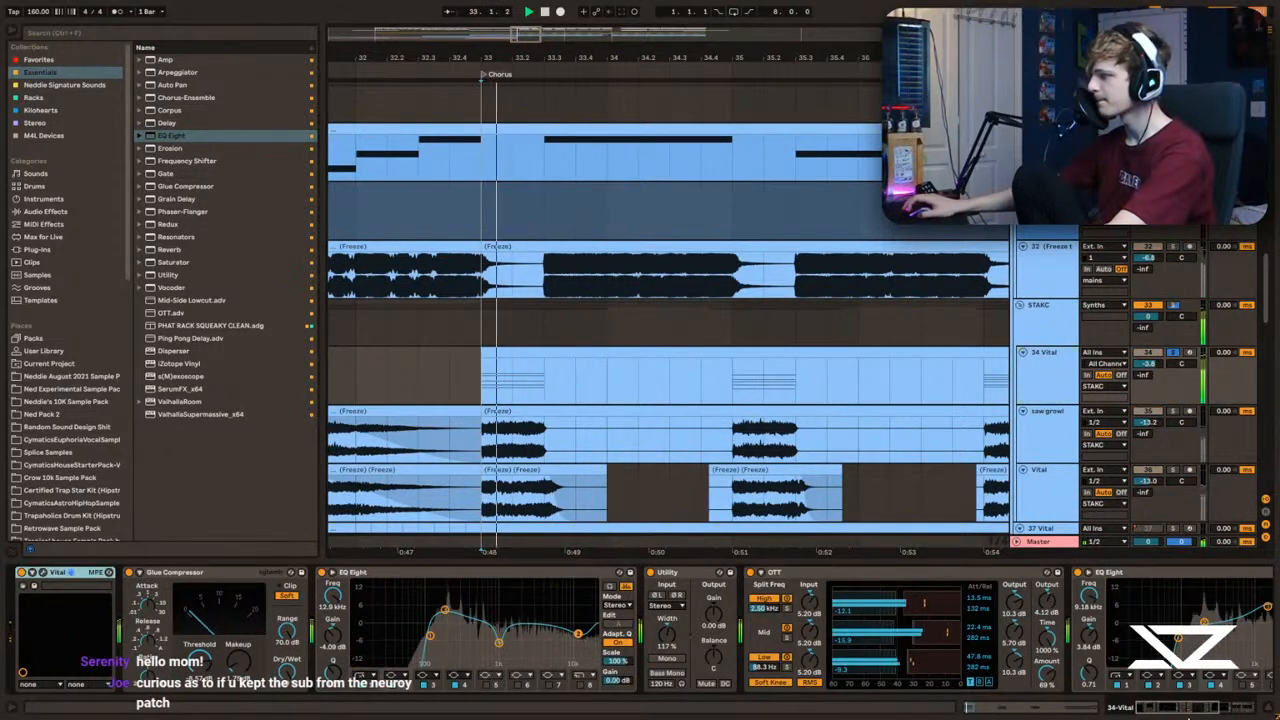
pyautogui.hscroll(2, 1199, 712)
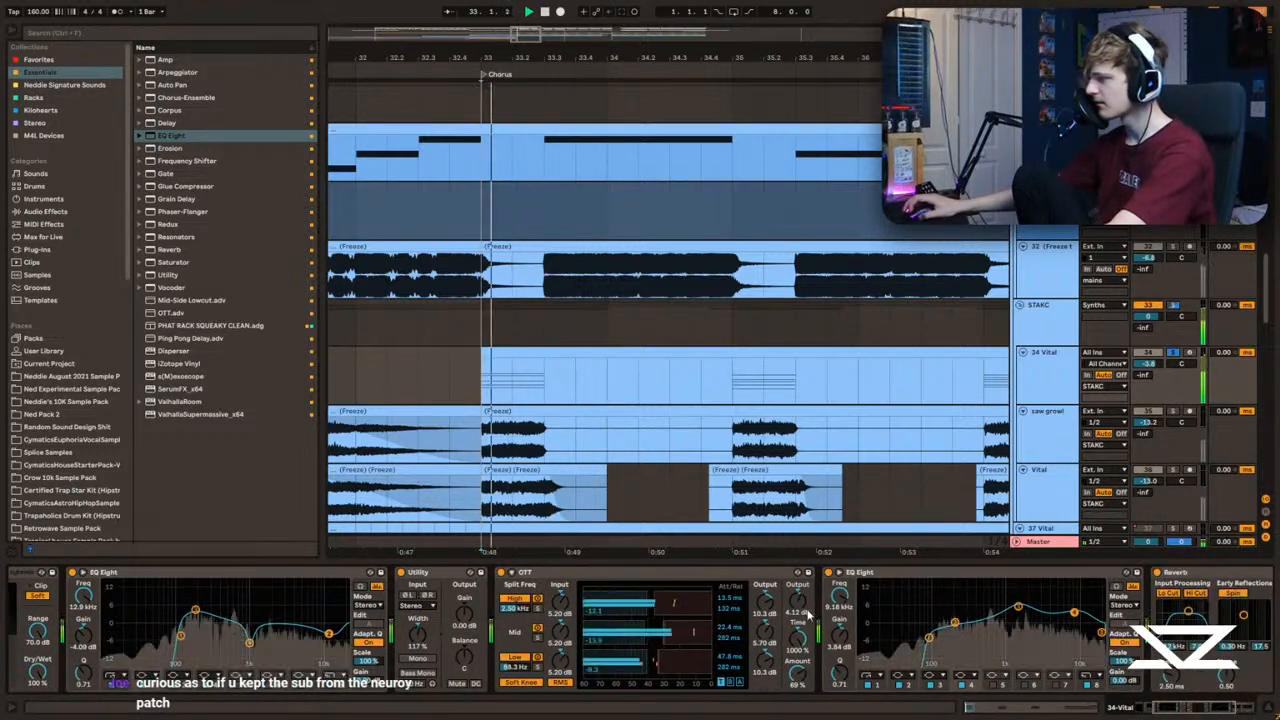
pyautogui.hscroll(3, 826, 571)
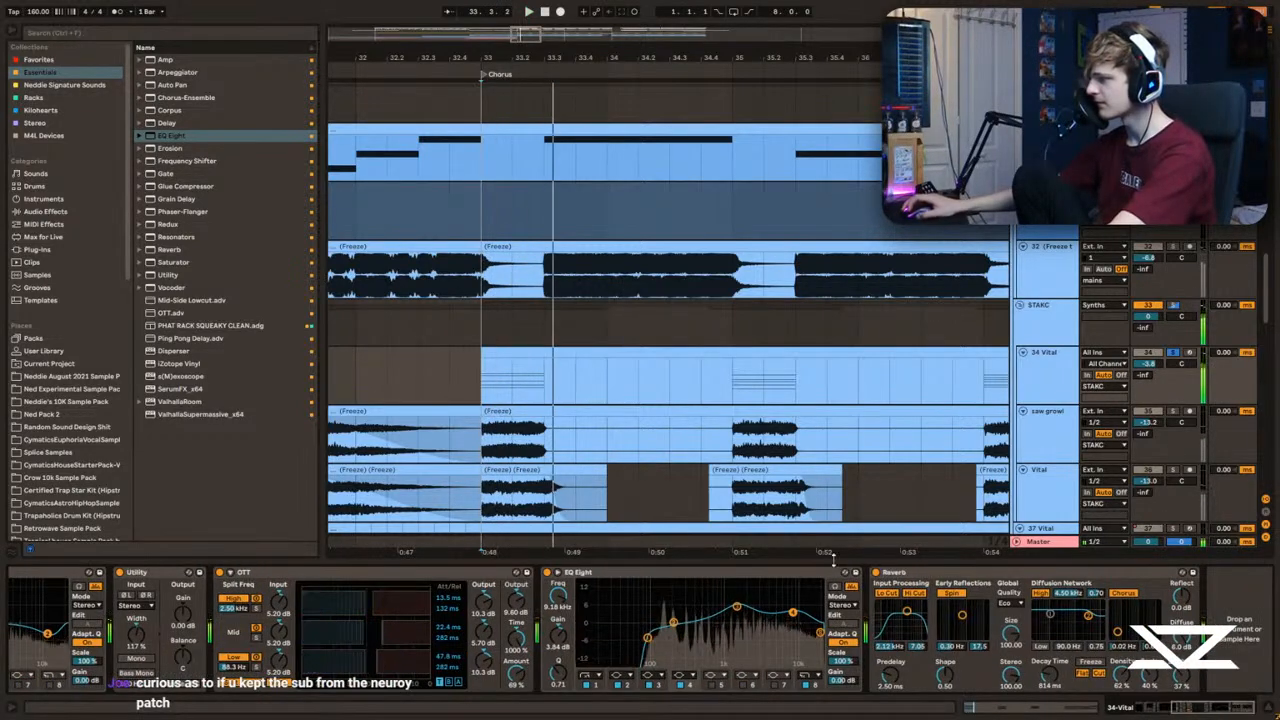
# Step: Turn off the Reverb on 34 Vital, unsolo the track and play it in context
pyautogui.click(875, 574)
pyautogui.press('space')
pyautogui.press('space')
pyautogui.click(1174, 353)
pyautogui.press('space')
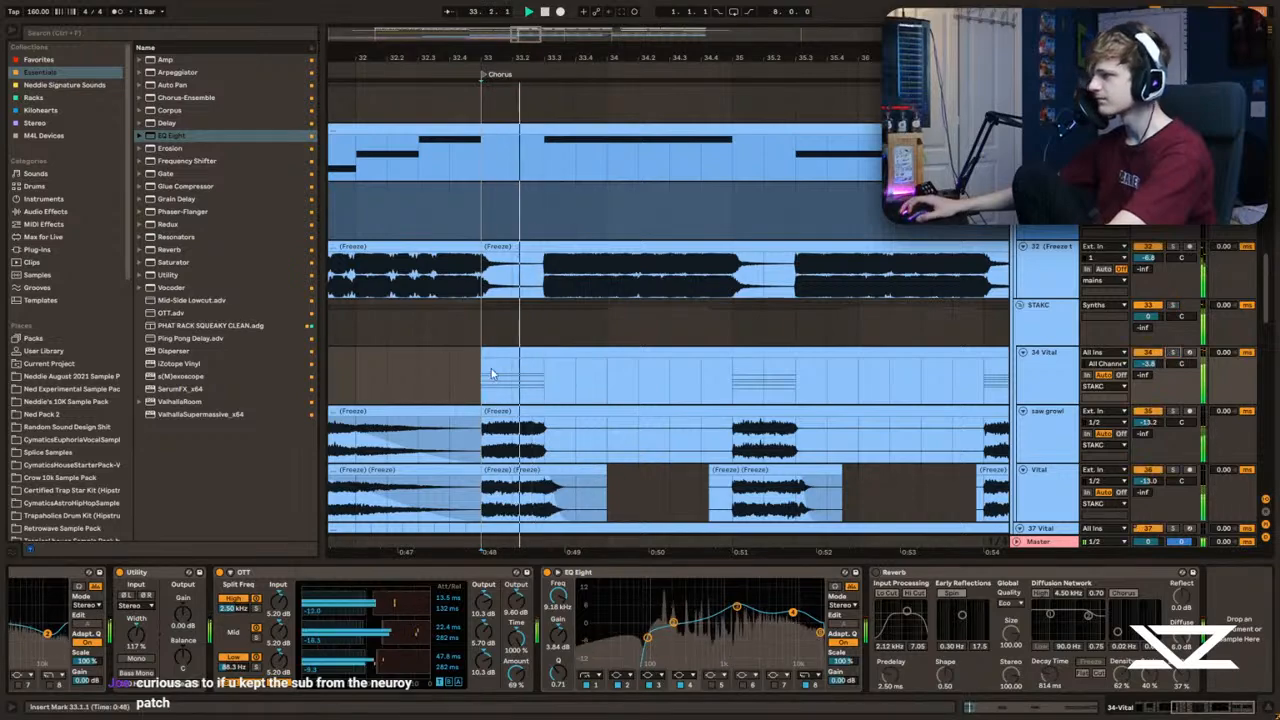
# Step: Play the chorus from 33.1.1 and review the sub and drum tracks together
pyautogui.scroll(2, 475, 378)
pyautogui.click(468, 430)
pyautogui.scroll(3, 484, 300)
pyautogui.scroll(4, 485, 276)
pyautogui.click(457, 343)
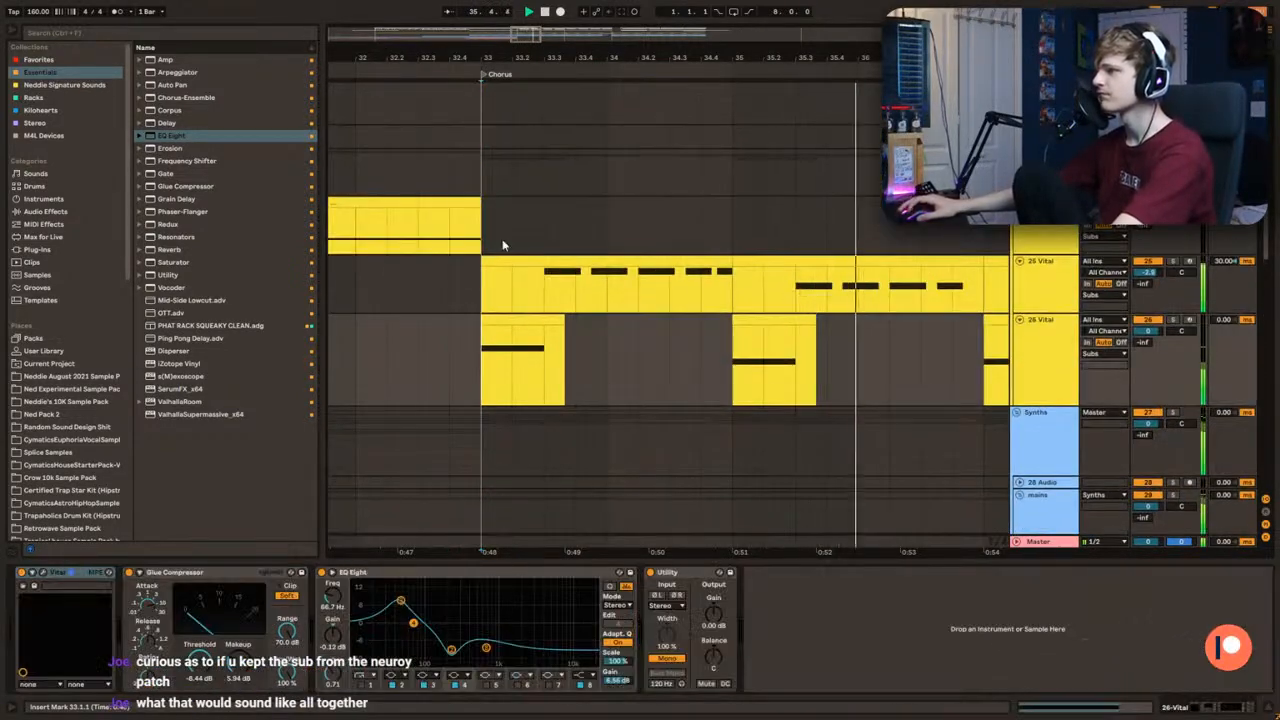
pyautogui.moveTo(518, 42); pyautogui.dragTo(531, 18)
pyautogui.scroll(3, 528, 270)
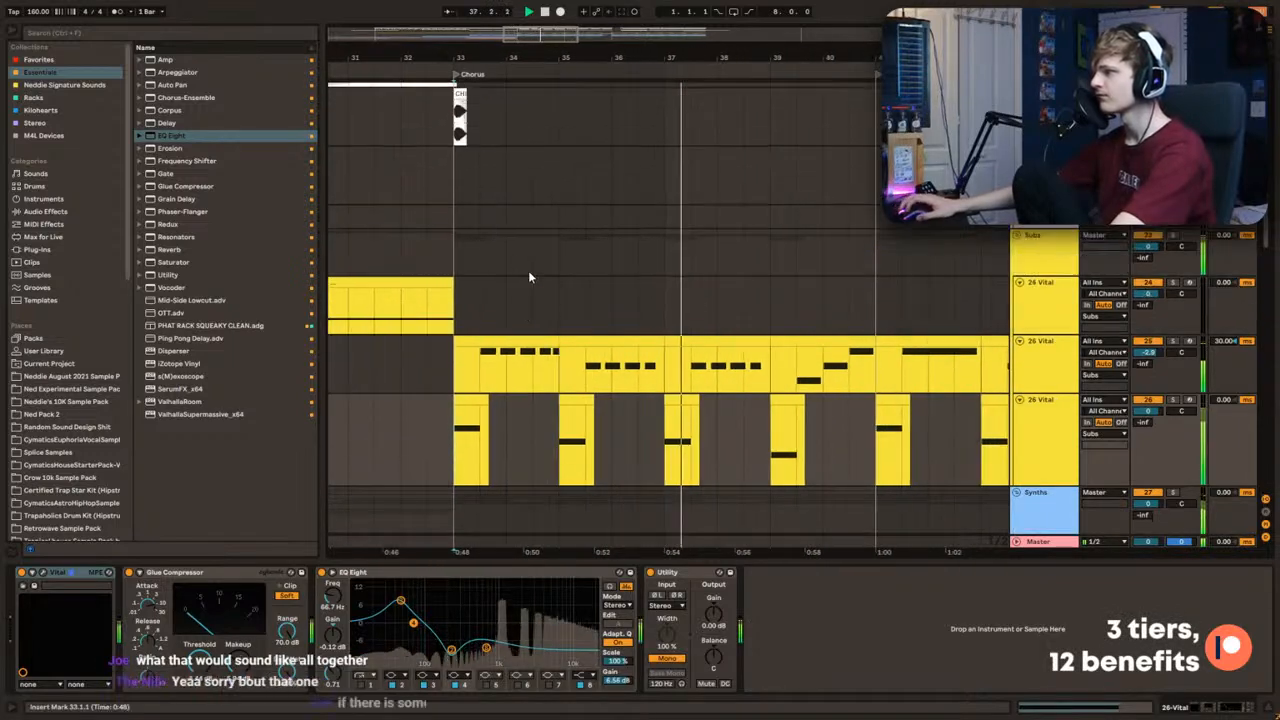
# Step: Duplicate the four-bar drum section starting at bar 33 of the chorus and play it back
pyautogui.click(461, 229)
pyautogui.scroll(2, 463, 300)
pyautogui.scroll(-1, 472, 330)
pyautogui.scroll(3, 480, 350)
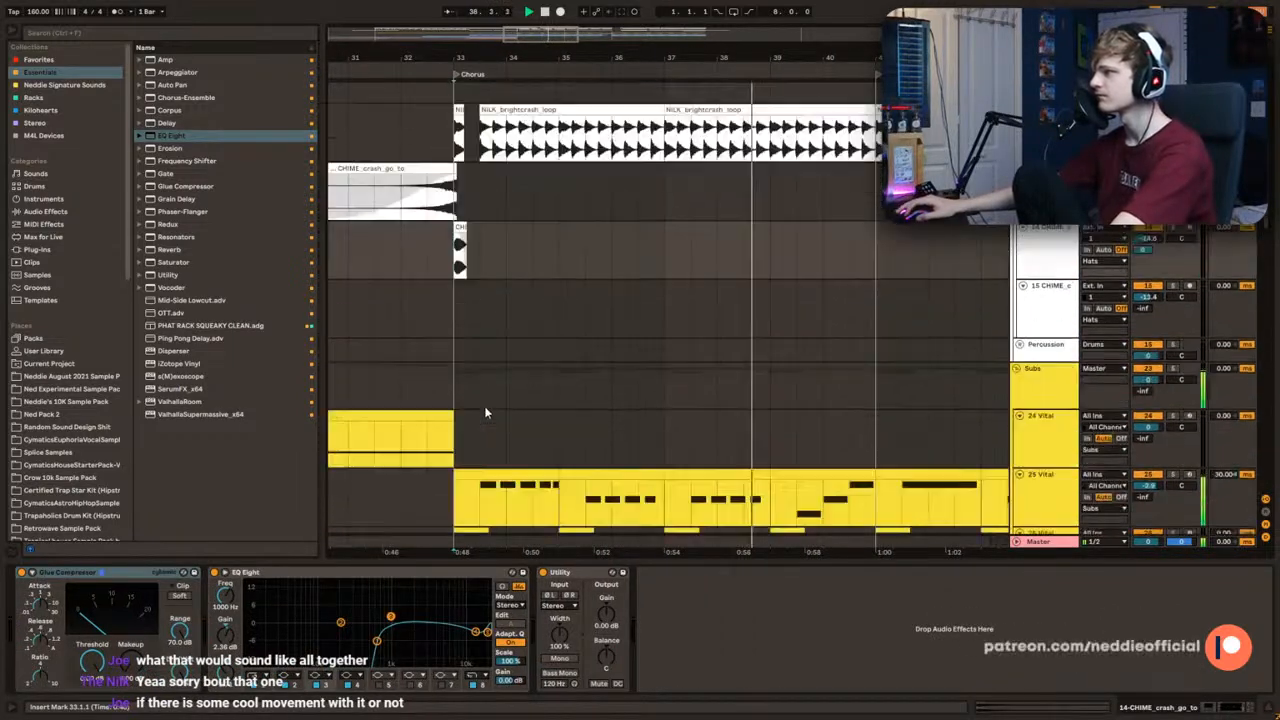
pyautogui.scroll(2, 500, 382)
pyautogui.click(454, 285)
pyautogui.scroll(4, 453, 290)
pyautogui.moveTo(454, 294); pyautogui.dragTo(661, 308)
pyautogui.hotkey('ctrl', 'd')
pyautogui.click(694, 321)
pyautogui.press('space')
# Step: Delete the sidechain, kick and snares clips between bars 41 and 49
pyautogui.moveTo(577, 50)
pyautogui.mouseDown()
pyautogui.moveTo(580, 61)
pyautogui.moveTo(577, 46)
pyautogui.mouseUp()
pyautogui.moveTo(681, 304); pyautogui.dragTo(917, 186)
pyautogui.hotkey('ctrl', 'd')
pyautogui.click(422, 304)
pyautogui.scroll(-1, 422, 304)
pyautogui.scroll(-1, 438, 335)
pyautogui.hotkey('ctrl', 'd')
pyautogui.click(448, 257)
pyautogui.scroll(1, 448, 254)
pyautogui.scroll(2, 448, 254)
pyautogui.press('space')
pyautogui.press('Delete')
# Step: Duplicate the sidechain, kick and snares clips of bars 33 to 41 into bars 41 to 49 and play the build
pyautogui.moveTo(680, 358); pyautogui.dragTo(462, 219)
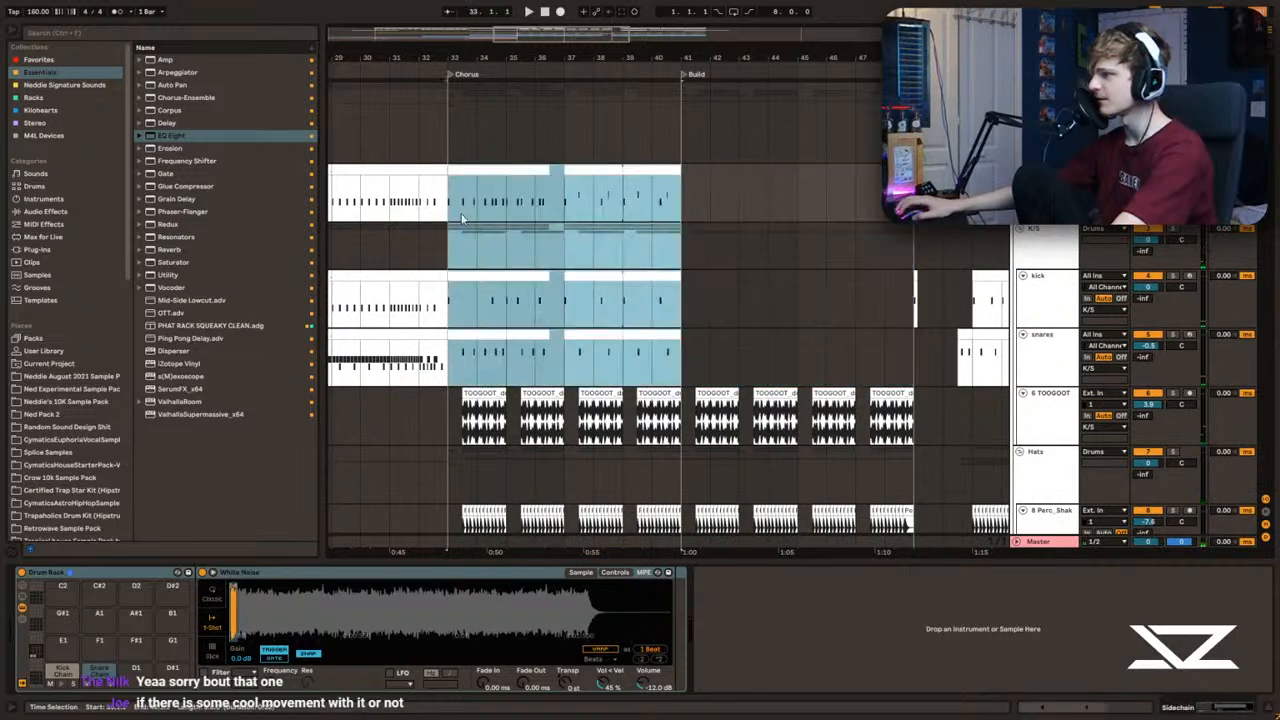
pyautogui.hotkey('ctrl', 'd')
pyautogui.click(684, 193)
pyautogui.press('space')
pyautogui.moveTo(648, 58); pyautogui.dragTo(587, 58)
pyautogui.click(619, 139)
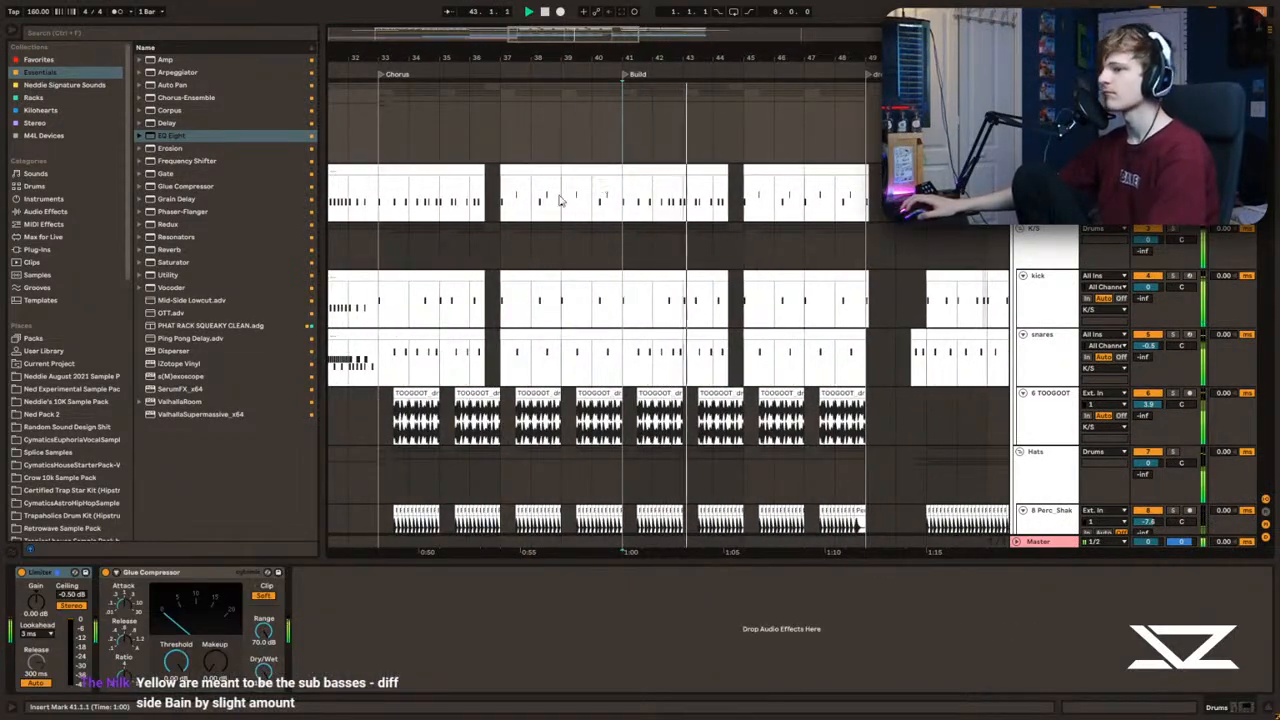
# Step: Play the start of the chorus and examine the snares track against the kick, break and hats
pyautogui.scroll(-2, 450, 240)
pyautogui.click(379, 245)
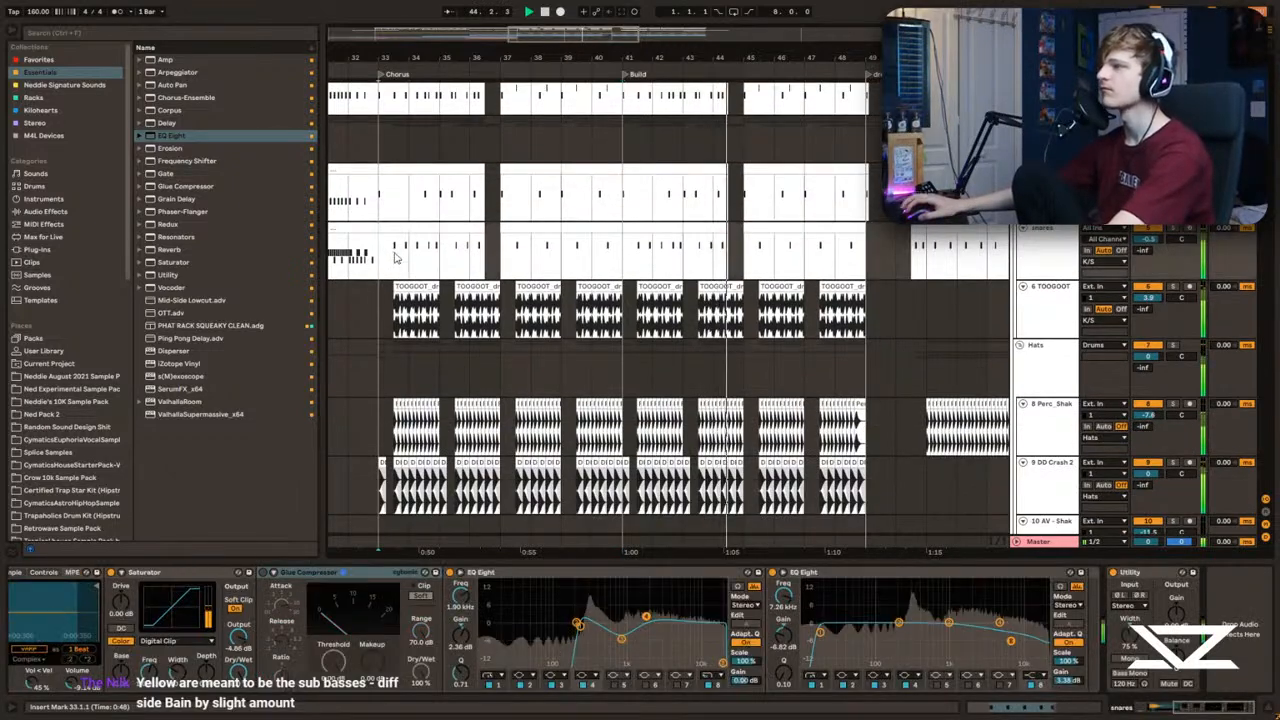
pyautogui.scroll(-2, 379, 245)
pyautogui.click(379, 245)
pyautogui.scroll(-1, 403, 254)
pyautogui.scroll(2, 403, 254)
pyautogui.moveTo(700, 58); pyautogui.dragTo(773, 57)
pyautogui.click(420, 309)
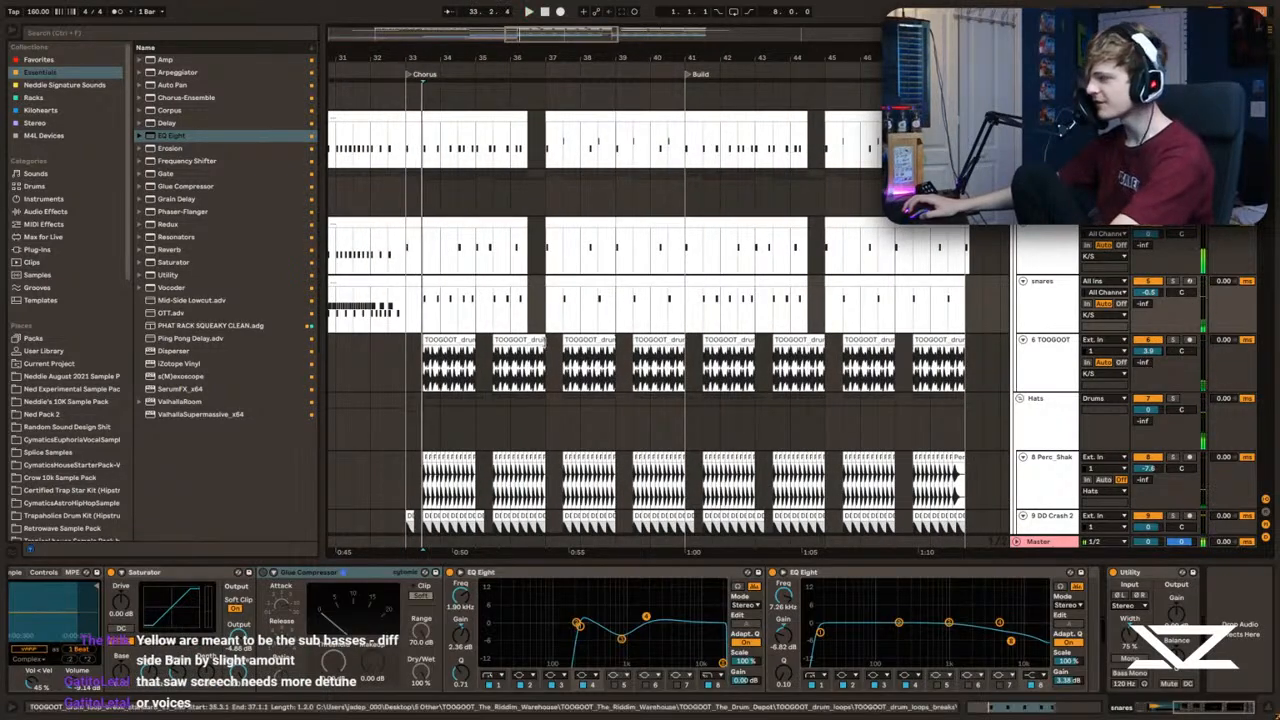
pyautogui.press('space')
pyautogui.moveTo(427, 58); pyautogui.dragTo(470, 88)
pyautogui.moveTo(578, 62); pyautogui.dragTo(578, 74)
pyautogui.click(448, 309)
pyautogui.press('space')
pyautogui.press('space')
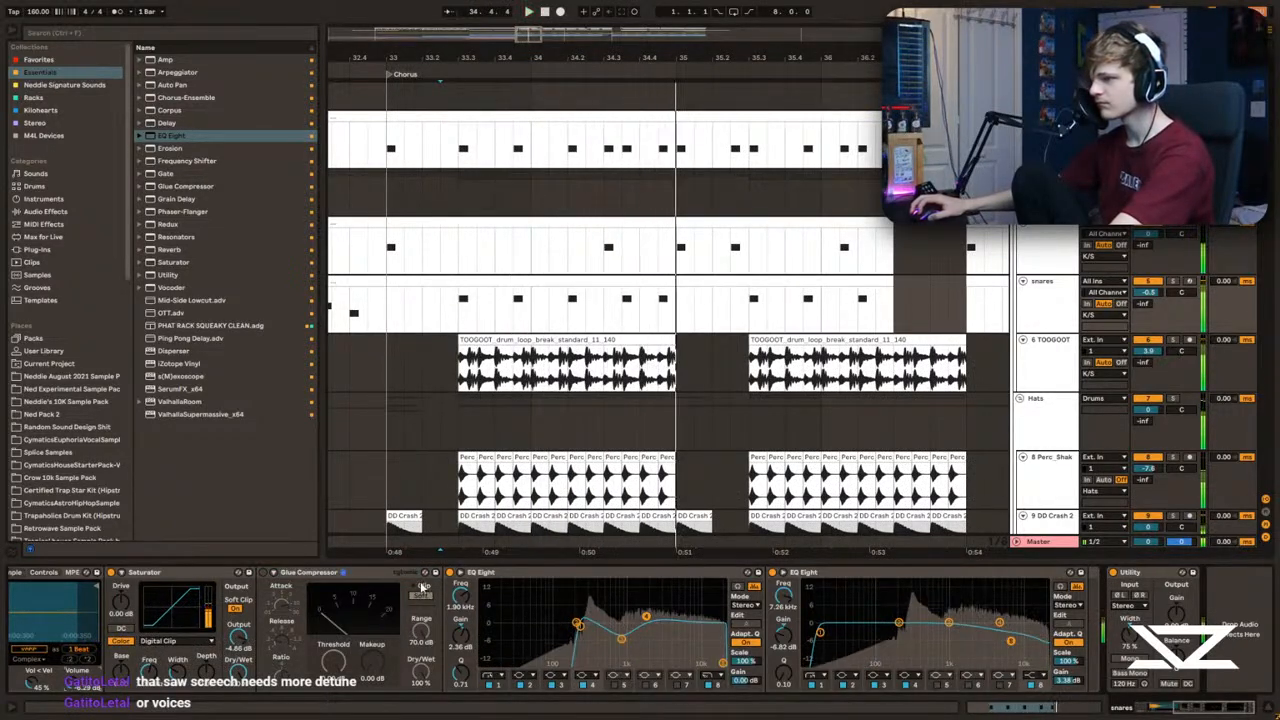
# Step: Raise the snares track volume to 0.9 dB while auditioning the first chorus hits
pyautogui.press('space')
pyautogui.press('space')
pyautogui.click(463, 310)
pyautogui.press('space')
pyautogui.press('space')
pyautogui.press('space')
pyautogui.press('space')
pyautogui.press('space')
pyautogui.press('space')
pyautogui.press('space')
pyautogui.press('space')
pyautogui.moveTo(1148, 292)
pyautogui.mouseDown()
pyautogui.moveTo(1148, 270)
pyautogui.moveTo(1148, 285)
pyautogui.mouseUp()
pyautogui.press('space')
pyautogui.press('space')
pyautogui.press('space')
pyautogui.press('space')
pyautogui.press('space')
pyautogui.press('space')
# Step: Check the K/S and Drums group devices, set the snares track volume to 0.5 dB and play it in context
pyautogui.click(1045, 176)
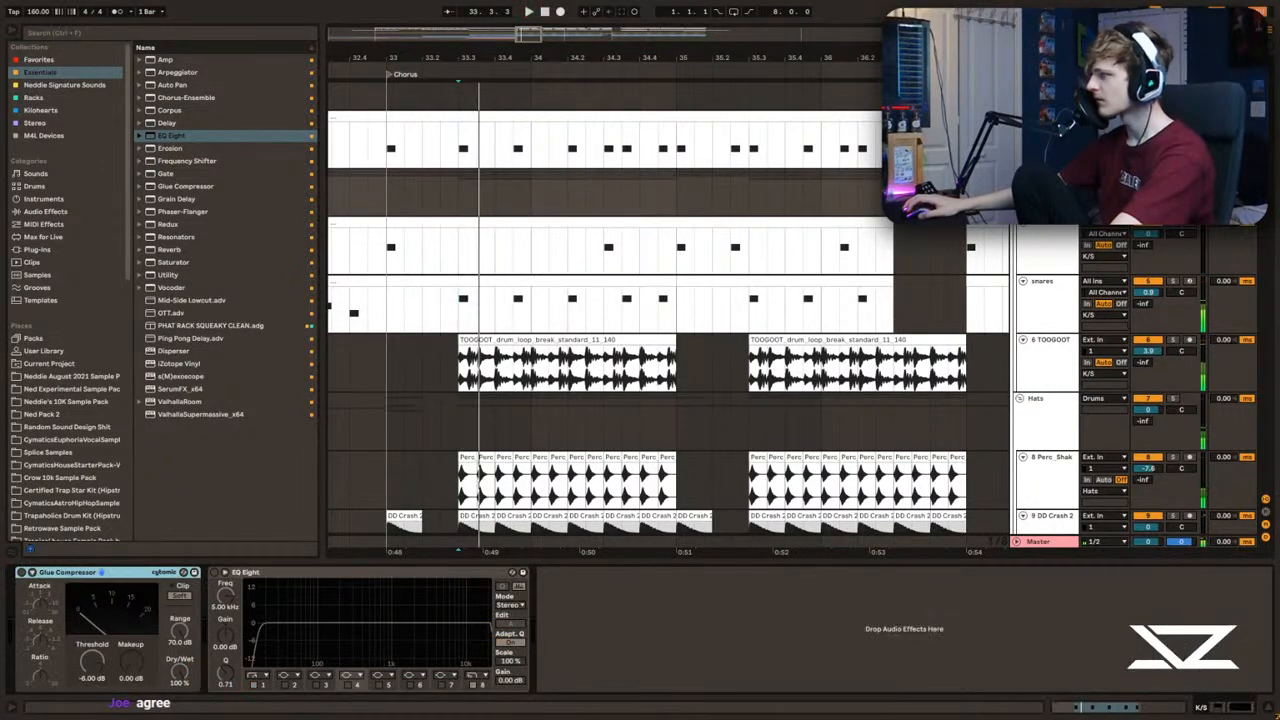
pyautogui.scroll(1, 1045, 170)
pyautogui.click(1045, 122)
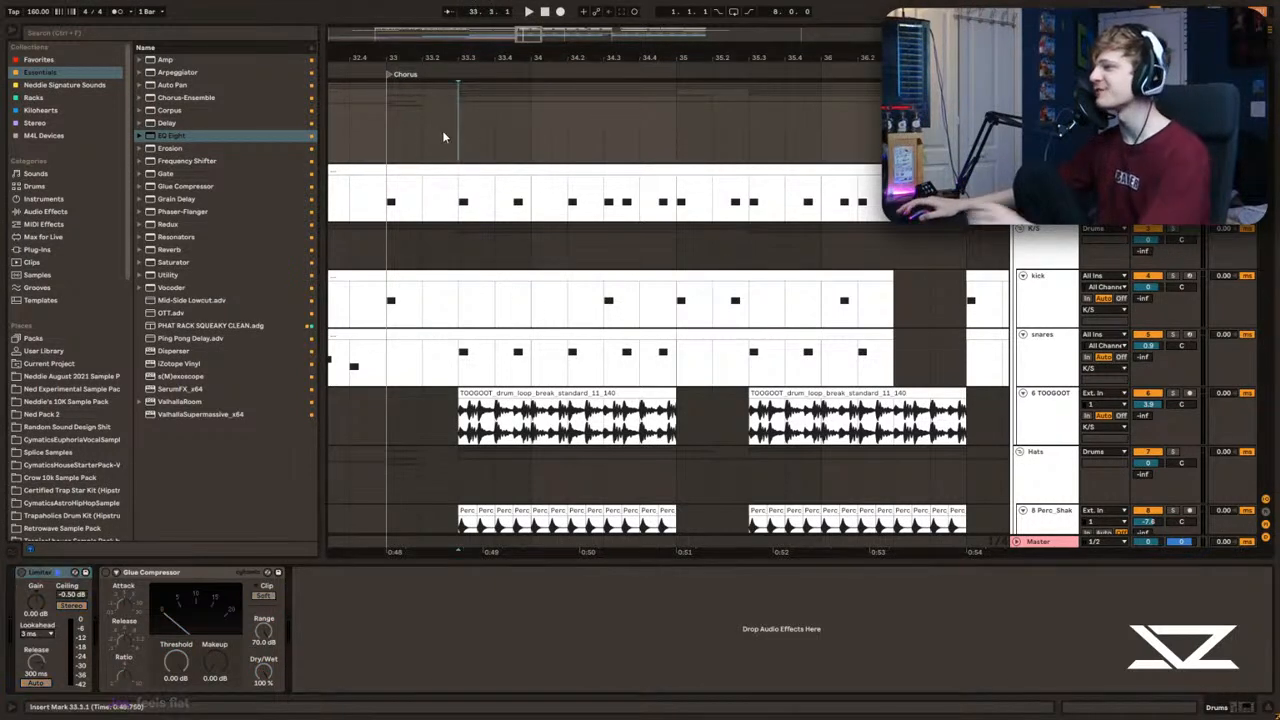
pyautogui.click(461, 350)
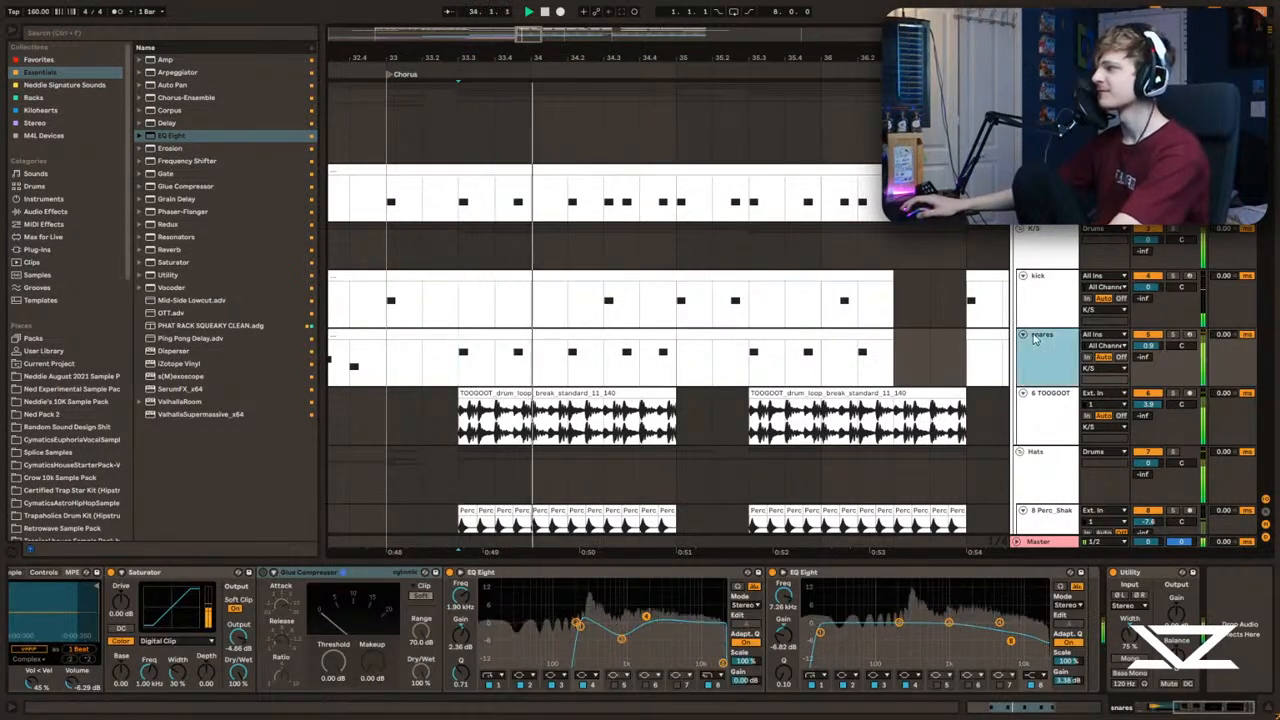
pyautogui.moveTo(1148, 345); pyautogui.dragTo(1148, 365)
pyautogui.click(1041, 355)
pyautogui.click(465, 362)
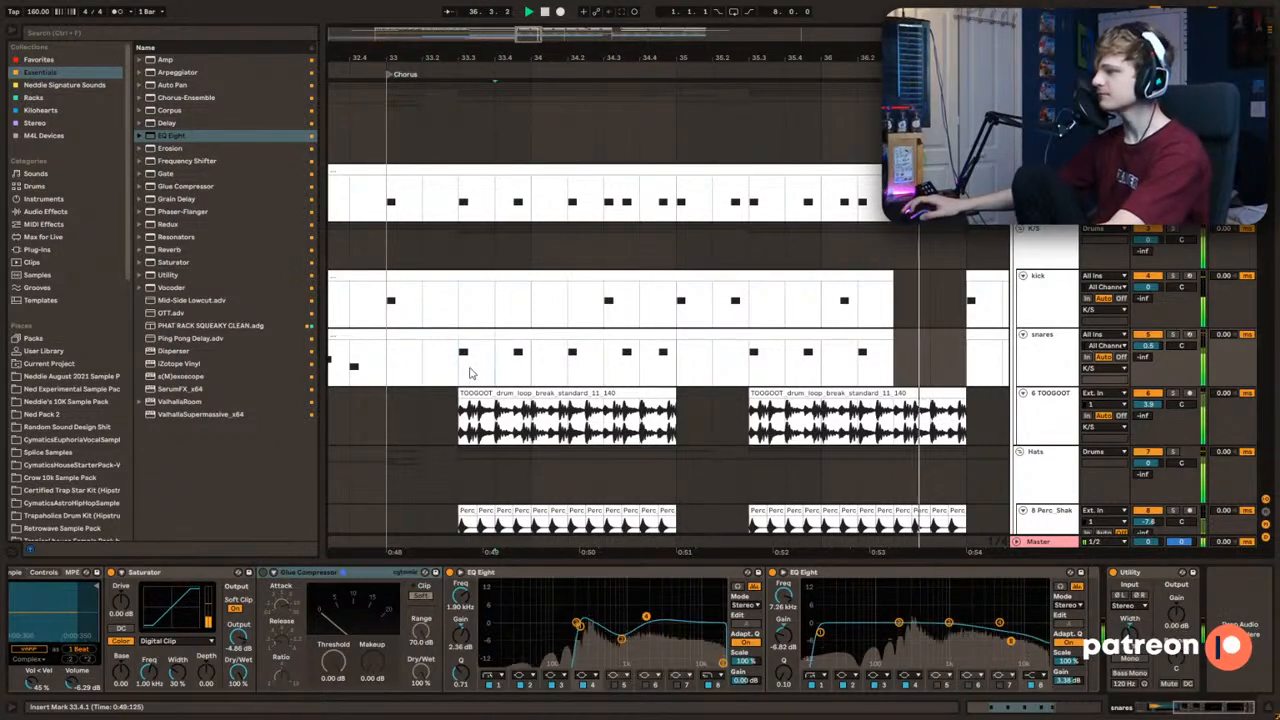
pyautogui.moveTo(603, 58)
pyautogui.mouseDown()
pyautogui.moveTo(592, 60)
pyautogui.moveTo(596, 38)
pyautogui.mouseUp()
pyautogui.press('space')
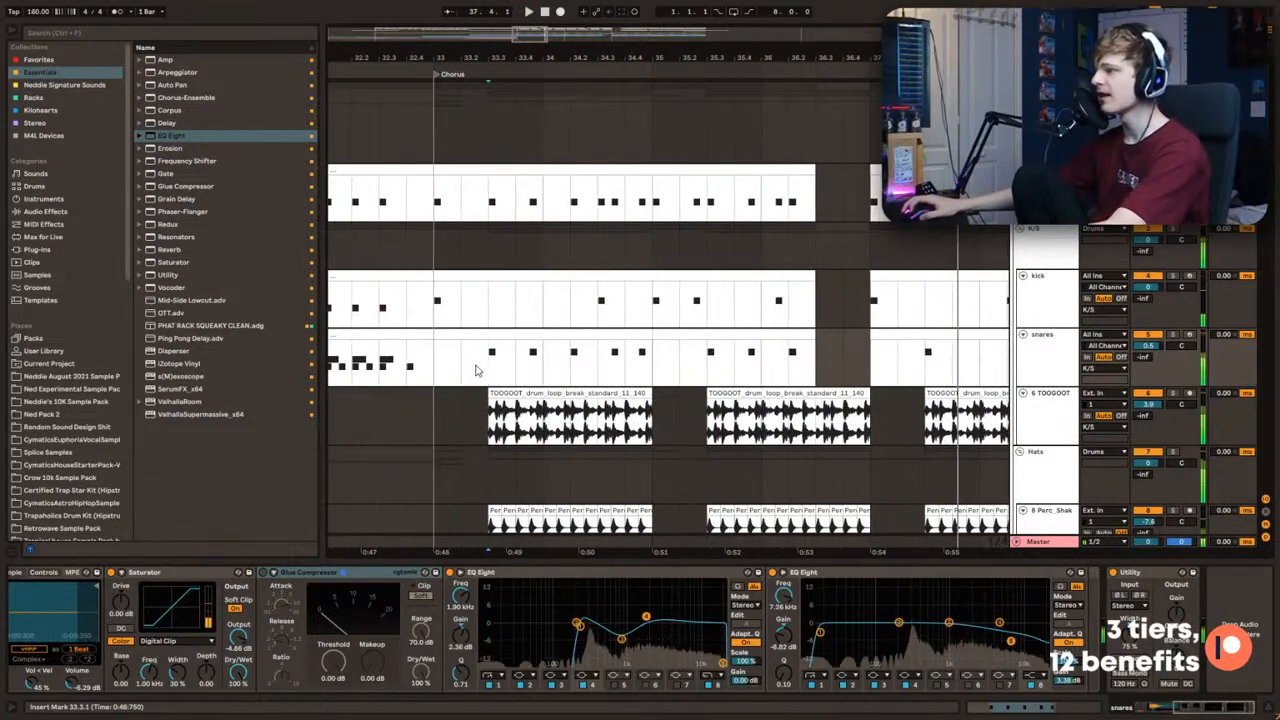
# Step: Add ValhallaRoom to the snares chain with a decay of 0.37 s and a high cut of 4980 Hz
pyautogui.moveTo(1191, 709)
pyautogui.mouseDown()
pyautogui.moveTo(1163, 710)
pyautogui.moveTo(1212, 710)
pyautogui.mouseUp()
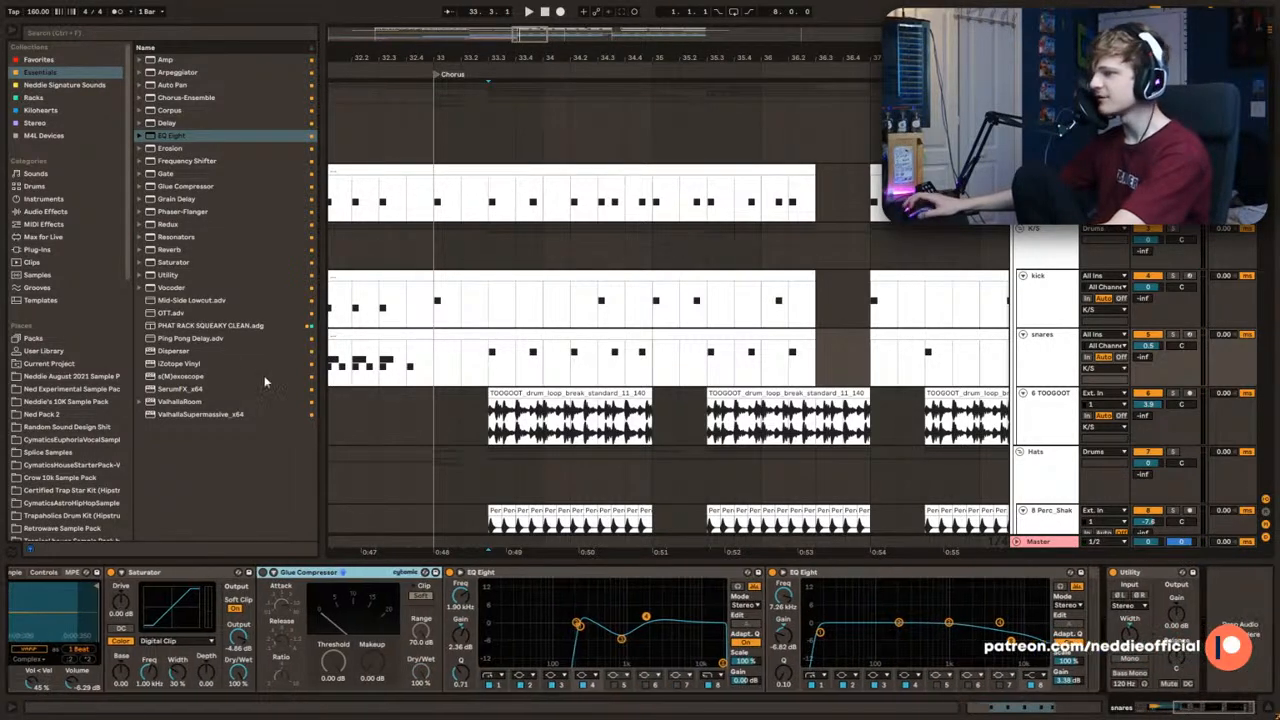
pyautogui.doubleClick(178, 401)
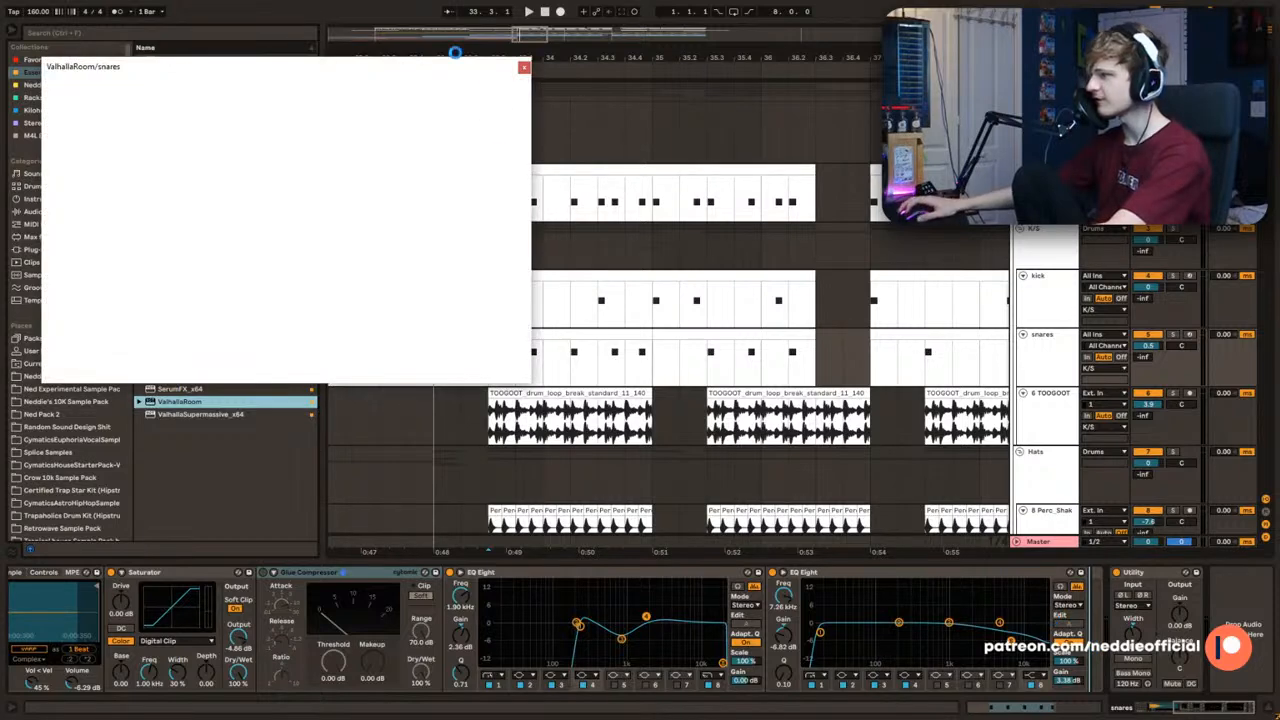
pyautogui.press('space')
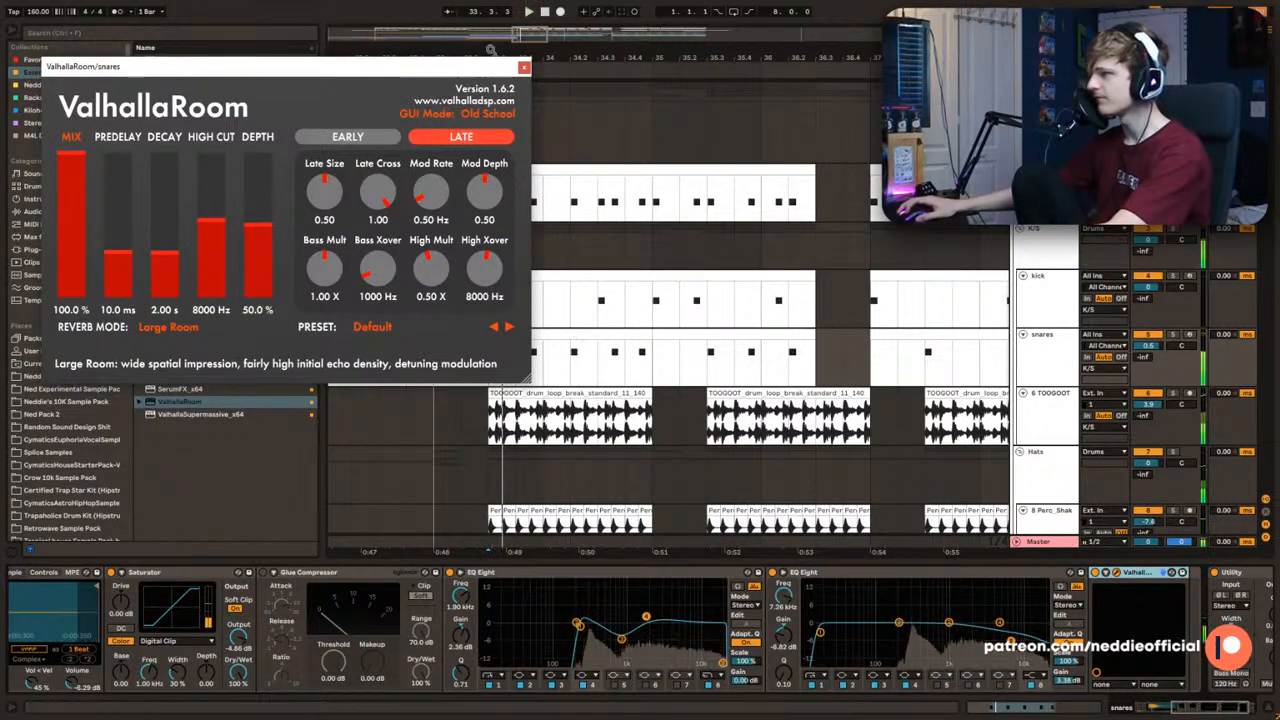
pyautogui.moveTo(211, 285); pyautogui.dragTo(212, 251)
pyautogui.press('space')
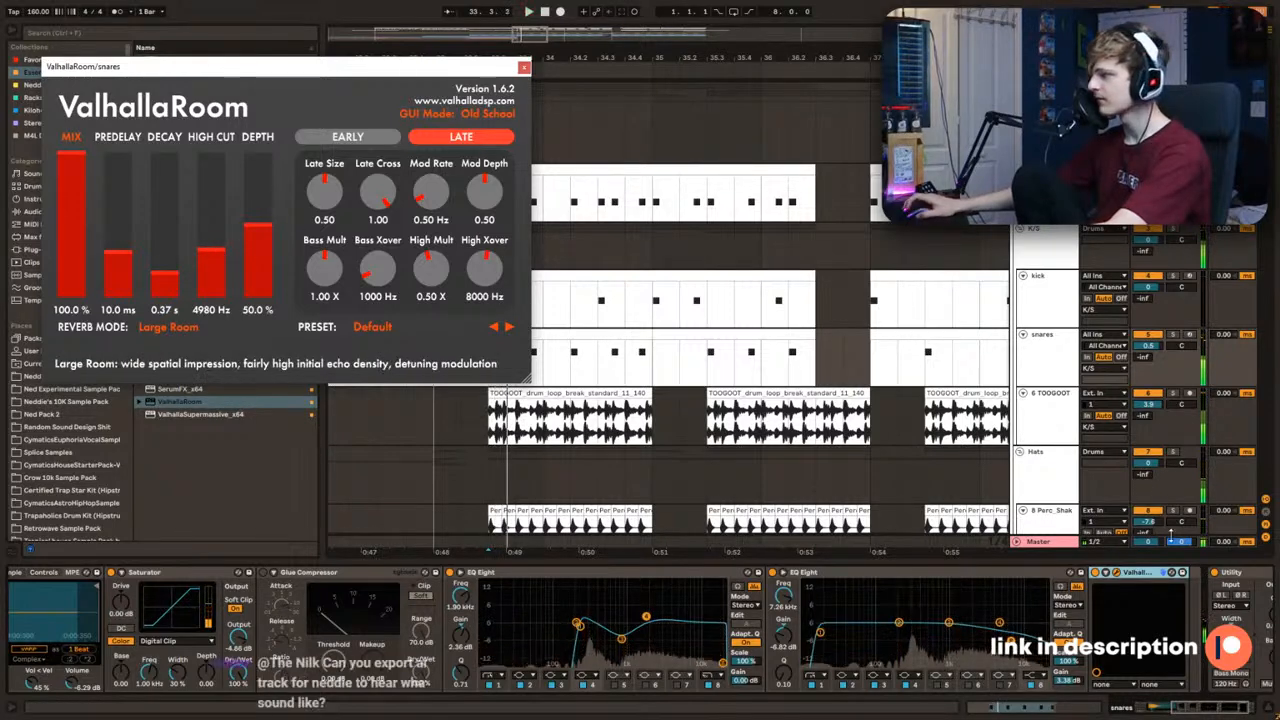
pyautogui.click(524, 68)
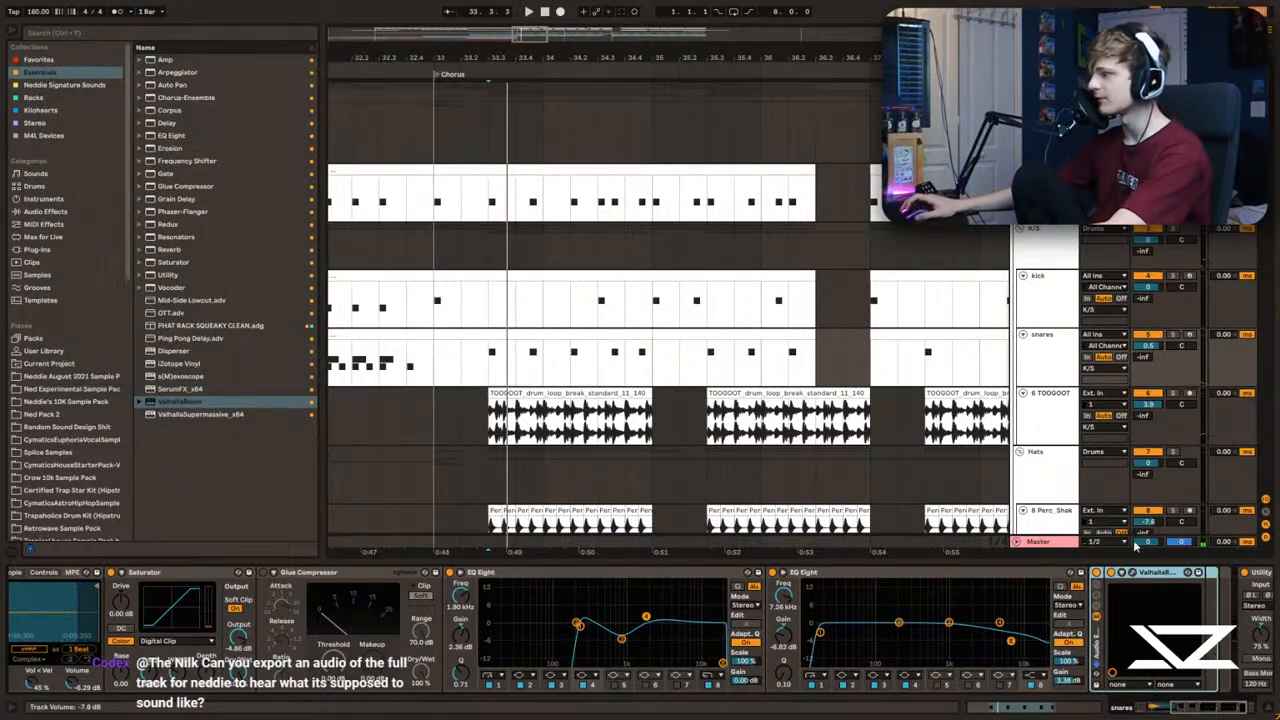
# Step: Create a second, empty chain in the Audio Effect Rack holding ValhallaRoom on the snares track
pyautogui.click(1098, 613)
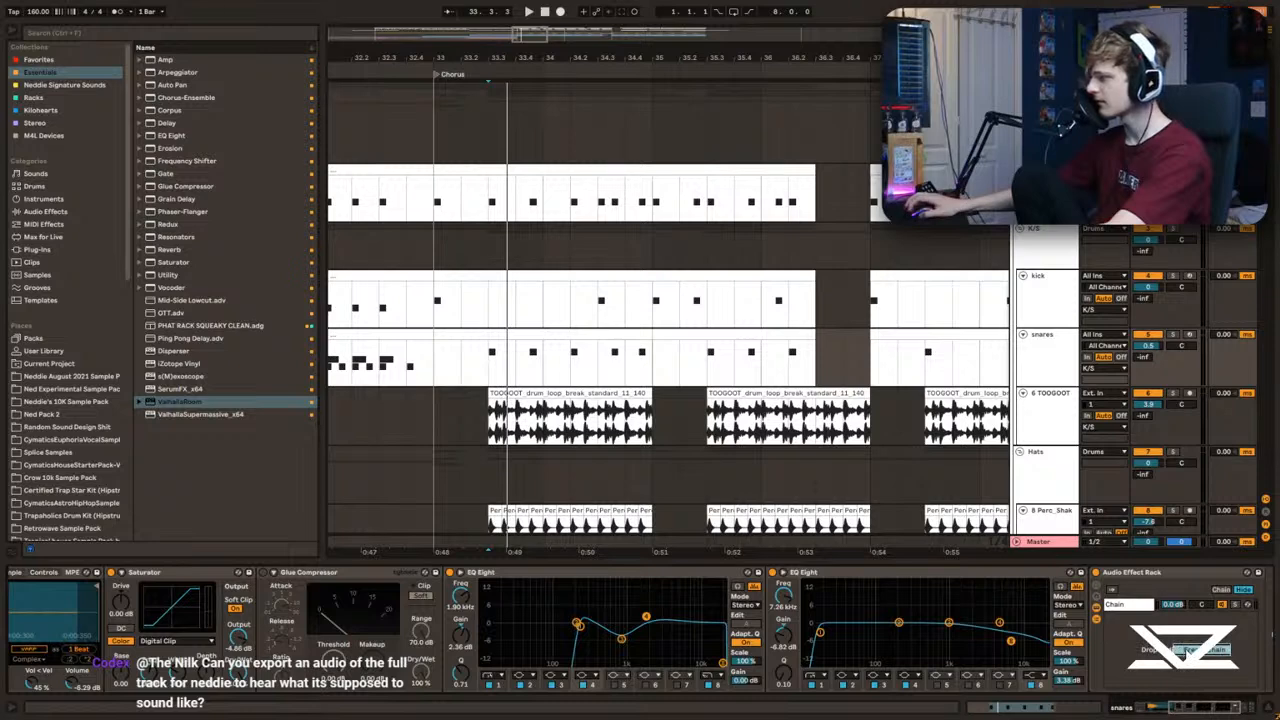
pyautogui.rightClick(1163, 684)
pyautogui.click(1168, 703)
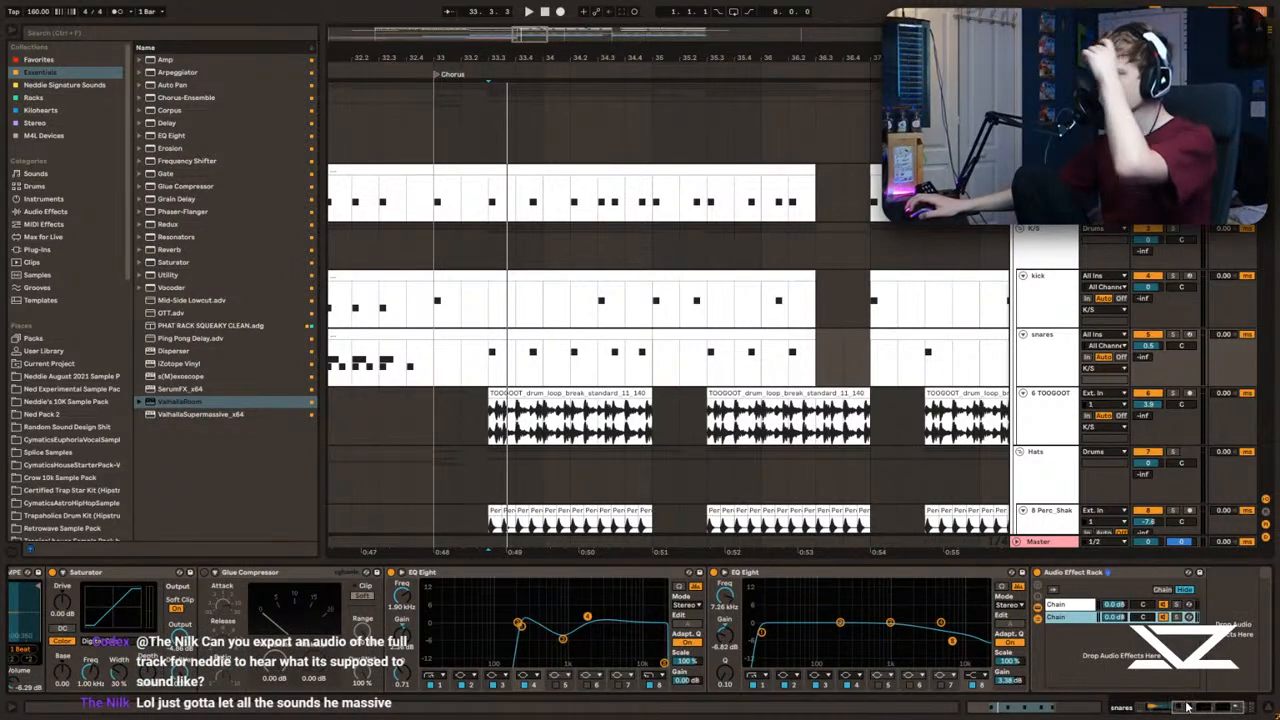
pyautogui.moveTo(1185, 706); pyautogui.dragTo(1210, 707)
pyautogui.press('space')
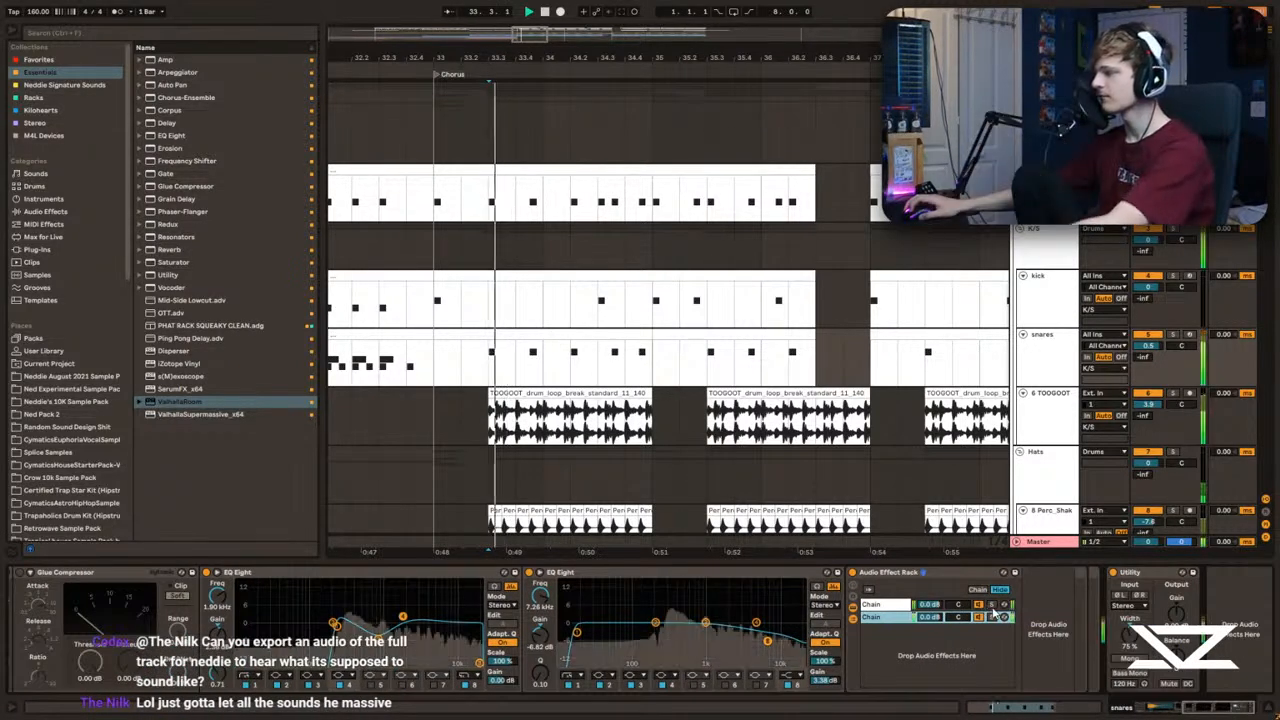
# Step: Solo the ValhallaRoom chain in the snares rack and audition the reverb on its own
pyautogui.click(893, 605)
pyautogui.click(991, 605)
pyautogui.press('space')
pyautogui.press('space')
pyautogui.click(1050, 573)
pyautogui.press('space')
pyautogui.press('space')
pyautogui.press('space')
pyautogui.click(524, 67)
pyautogui.press('space')
pyautogui.press('space')
# Step: Add an EQ Eight after ValhallaRoom in the reverb chain, low-cut at 204 Hz, and play the chorus with the chain unsoloed
pyautogui.moveTo(182, 136); pyautogui.dragTo(1112, 630)
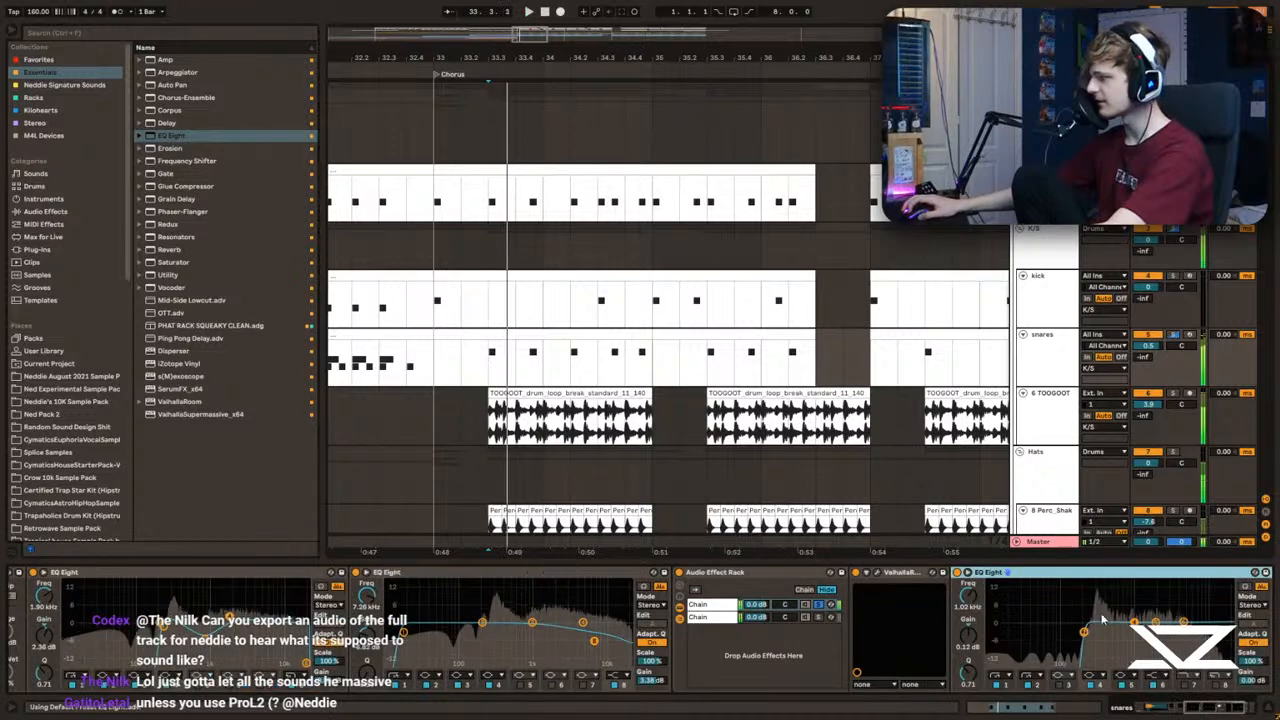
pyautogui.press('space')
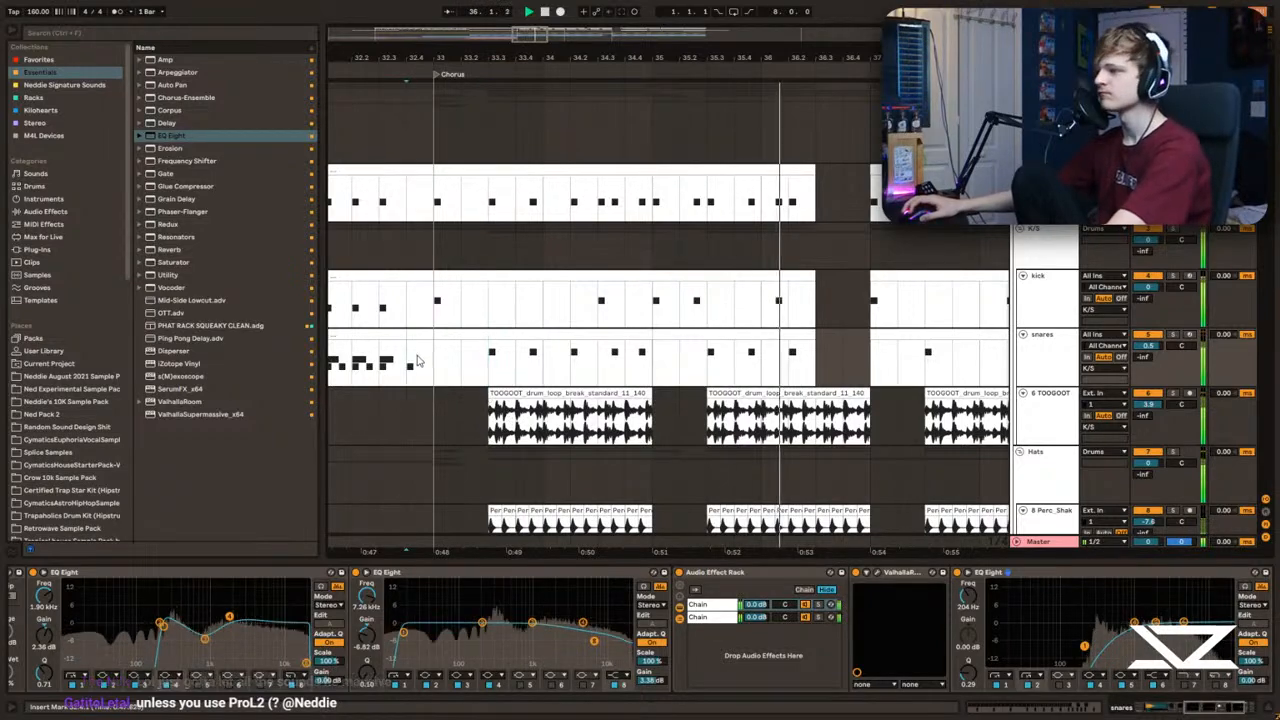
pyautogui.click(435, 302)
pyautogui.click(432, 141)
# Step: Replace the sidechain, kick and snares clips in bars 37 to 41 with a duplicate of bars 33 to 37
pyautogui.scroll(-2, 482, 205)
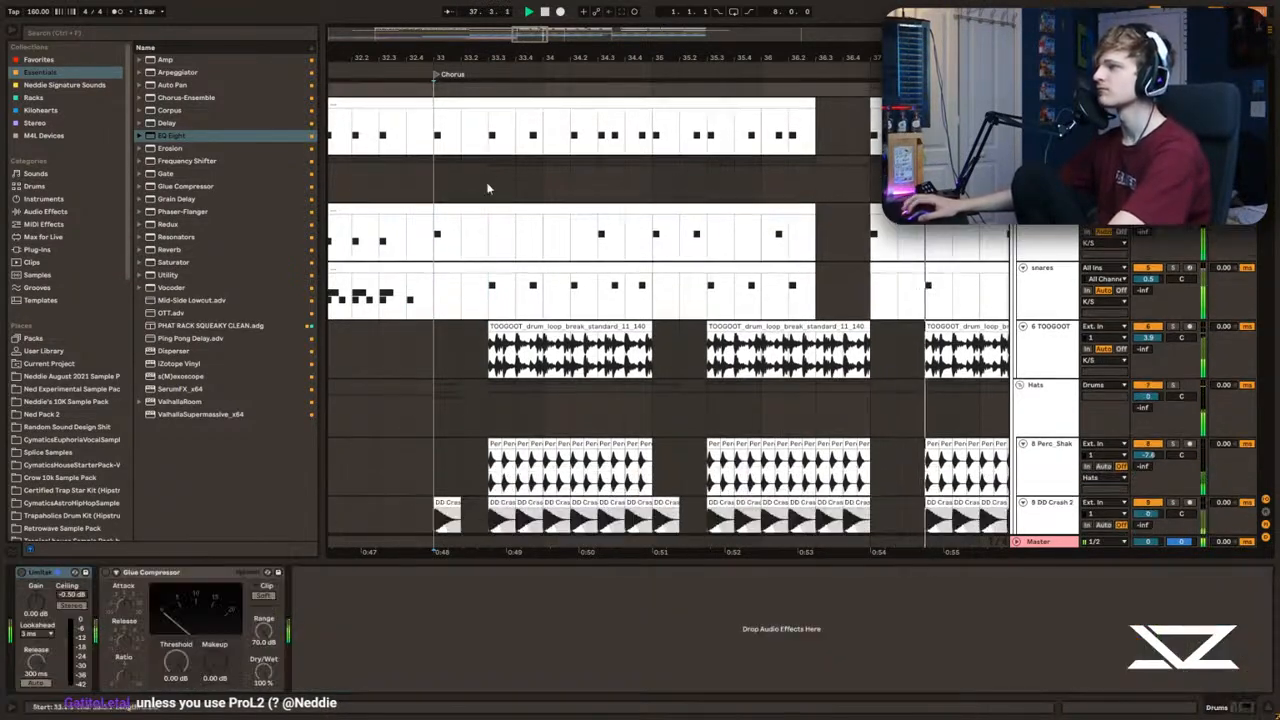
pyautogui.scroll(-4, 886, 120)
pyautogui.scroll(2, 886, 120)
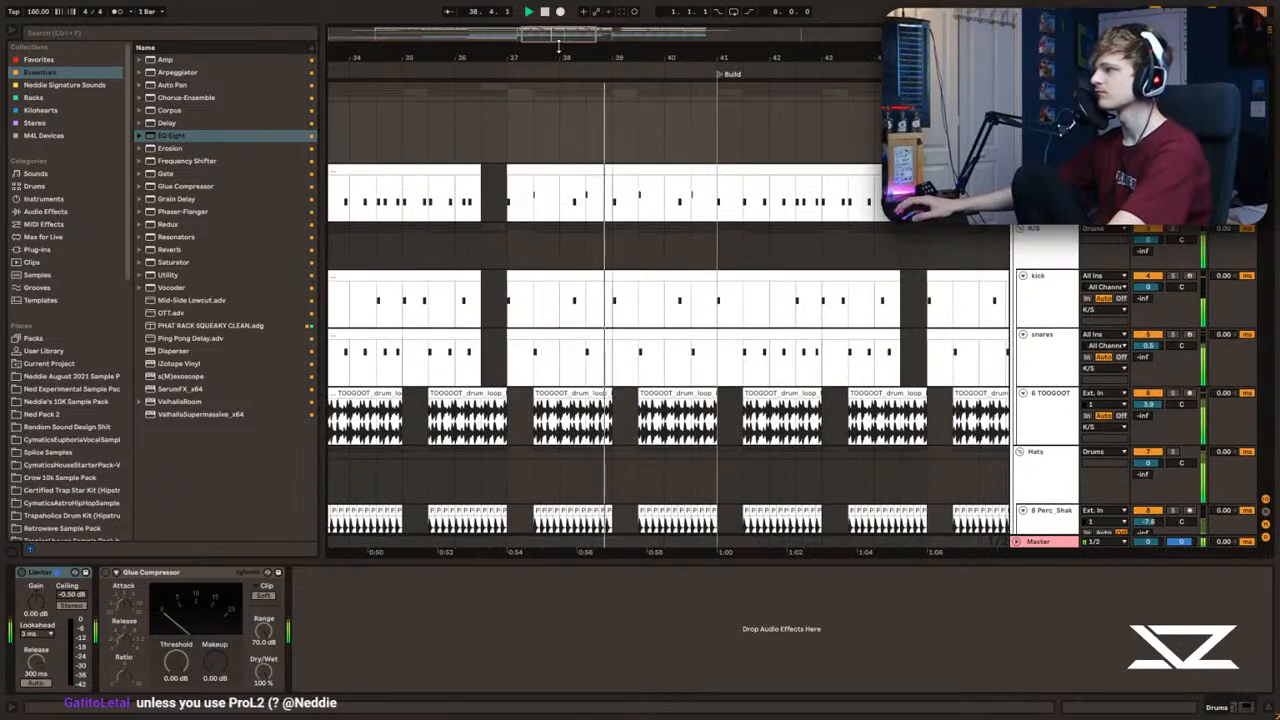
pyautogui.scroll(-2, 886, 120)
pyautogui.click(592, 195)
pyautogui.moveTo(577, 53)
pyautogui.mouseDown()
pyautogui.moveTo(463, 50)
pyautogui.moveTo(564, 38)
pyautogui.moveTo(602, 56)
pyautogui.mouseUp()
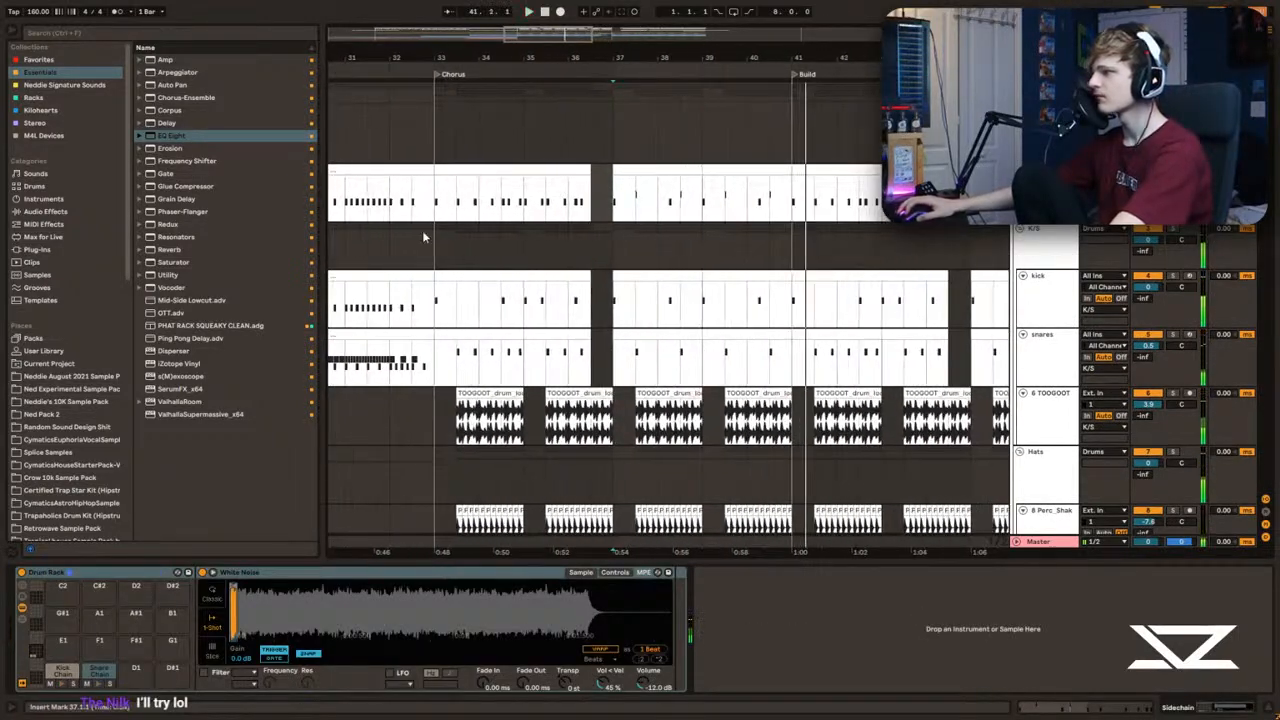
pyautogui.moveTo(728, 57); pyautogui.dragTo(493, 196)
pyautogui.press('space')
pyautogui.moveTo(622, 238); pyautogui.dragTo(703, 352)
pyautogui.press('Delete')
pyautogui.moveTo(591, 360); pyautogui.dragTo(472, 200)
pyautogui.hotkey('ctrl', 'd')
pyautogui.click(616, 203)
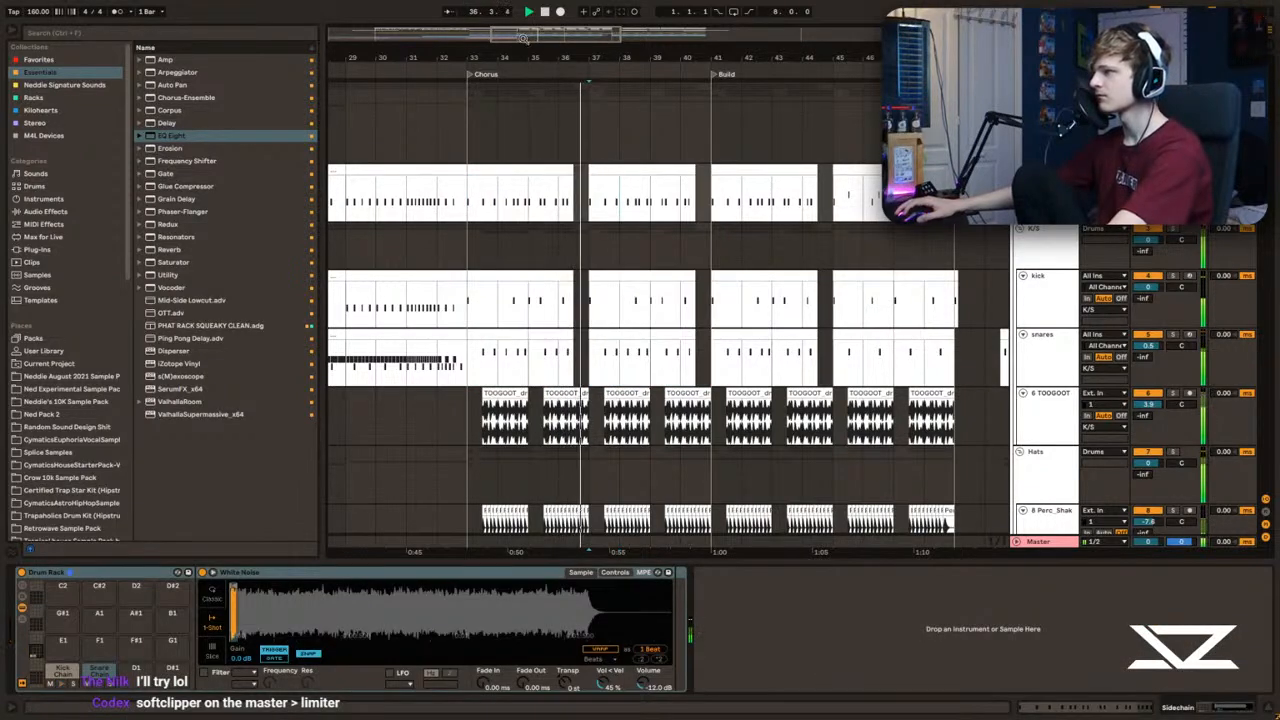
# Step: Duplicate the one-beat sidechain, kick and snares segment at 36.2 to beat 36.3
pyautogui.moveTo(538, 38); pyautogui.dragTo(536, 64)
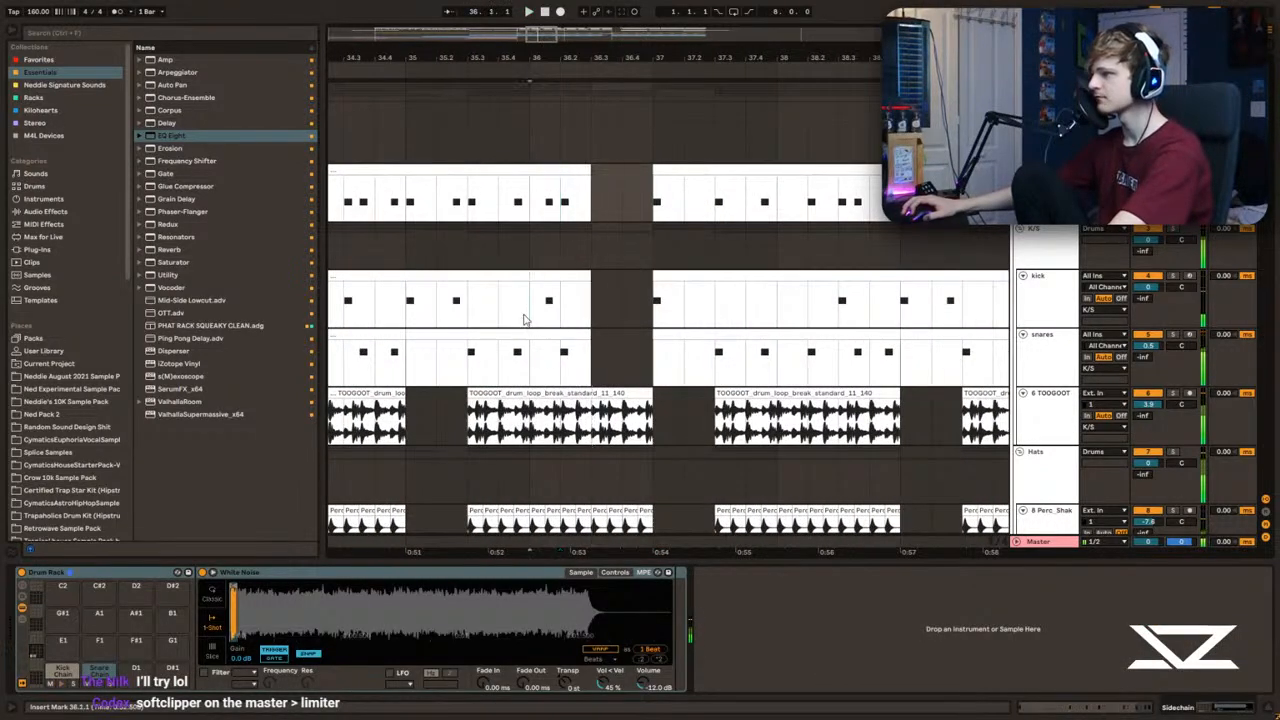
pyautogui.press('space')
pyautogui.click(491, 351)
pyautogui.press('space')
pyautogui.click(388, 313)
pyautogui.press('space')
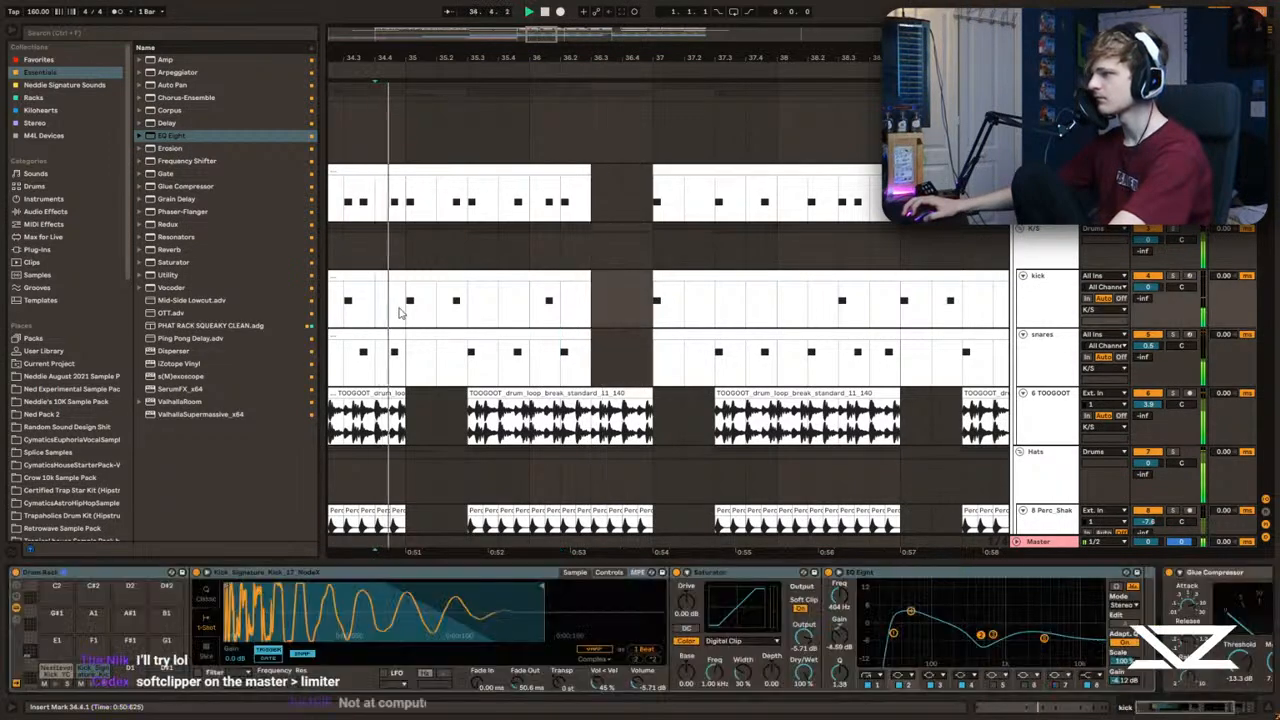
pyautogui.moveTo(560, 362); pyautogui.dragTo(594, 214)
pyautogui.hotkey('ctrl', 'd')
pyautogui.click(585, 215)
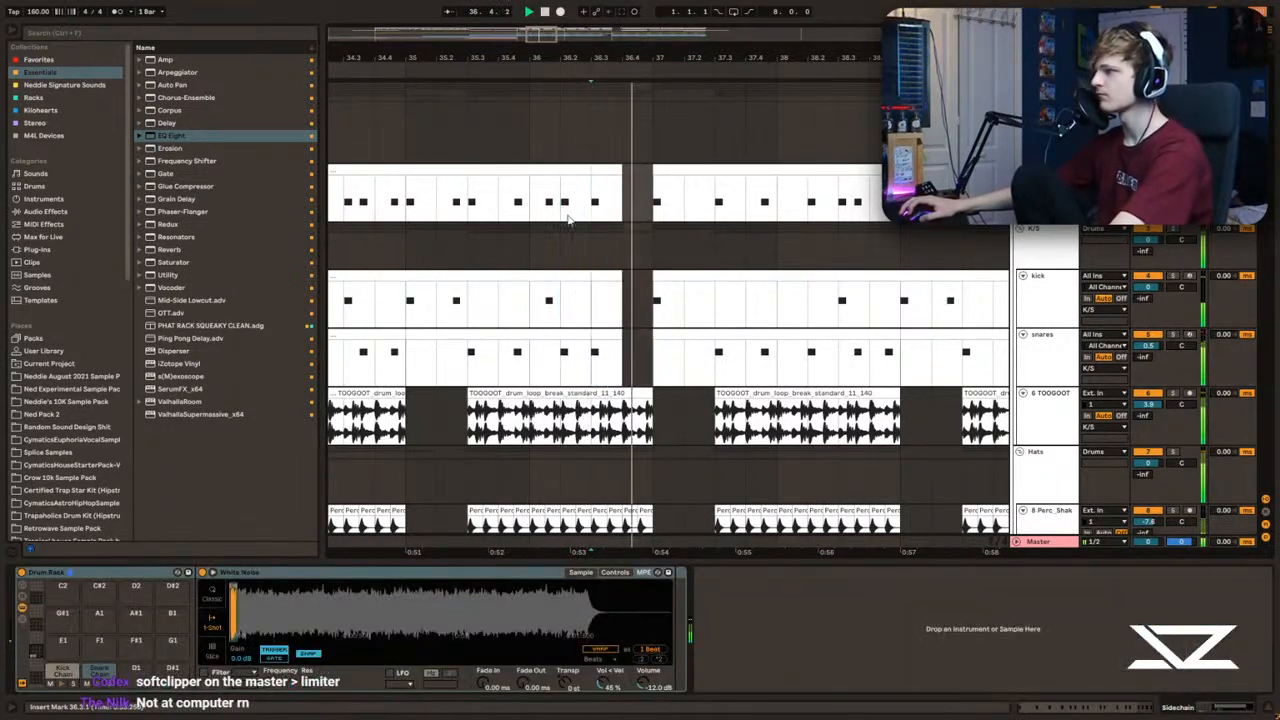
# Step: Remove the sidechain, kick and snares segment at beat 36.2 and play the fill
pyautogui.hotkey('ctrl', 'z')
pyautogui.click(511, 204)
pyautogui.press('space')
pyautogui.press('space')
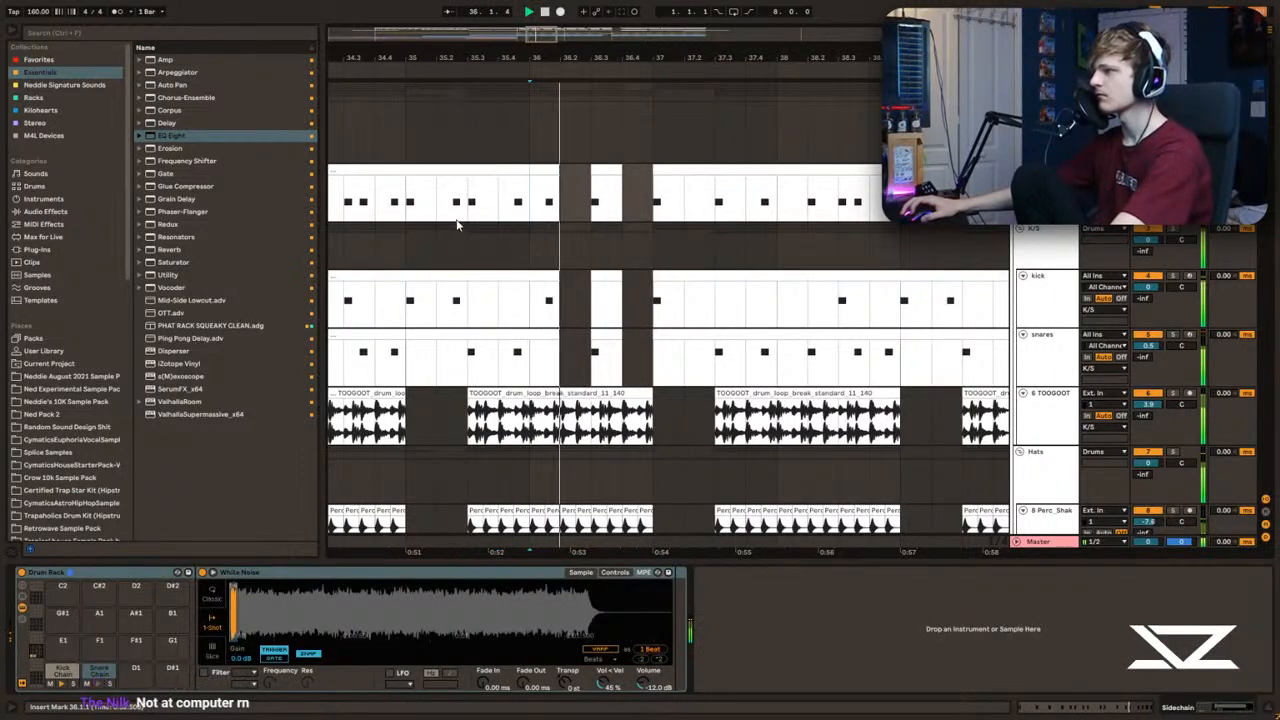
# Step: Delete a short slice of the sidechain and kick clips within the fill in bar 36
pyautogui.press('space')
pyautogui.moveTo(541, 44); pyautogui.dragTo(536, 60)
pyautogui.moveTo(643, 213); pyautogui.dragTo(667, 298)
pyautogui.press('Delete')
pyautogui.click(652, 210)
# Step: Replace the sidechain, kick and snares clips in bars 37 to 41 with a duplicate of the edited bars 33 to 37
pyautogui.moveTo(537, 37); pyautogui.dragTo(538, 18)
pyautogui.moveTo(606, 202); pyautogui.dragTo(772, 350)
pyautogui.press('Delete')
pyautogui.press('space')
pyautogui.moveTo(600, 350); pyautogui.dragTo(438, 194)
pyautogui.hotkey('ctrl', 'd')
pyautogui.click(584, 198)
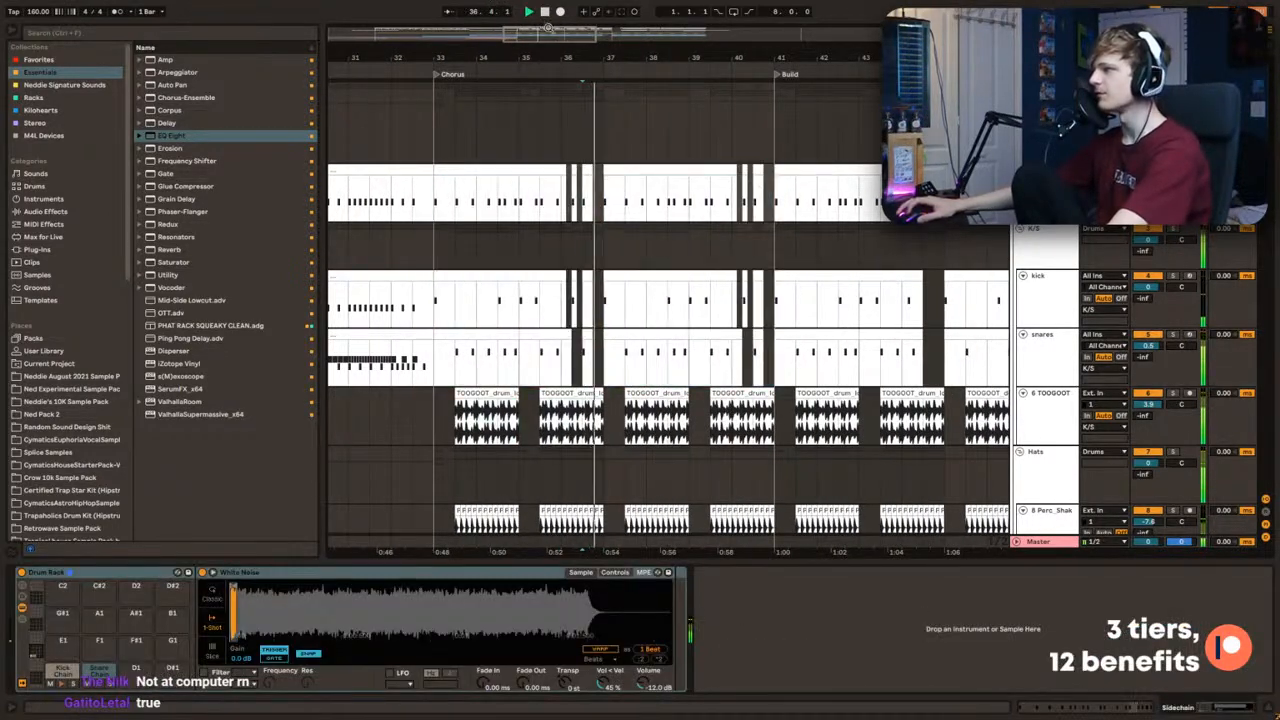
# Step: Play the edited chorus drums, stop playback and save the Live set
pyautogui.moveTo(547, 27); pyautogui.dragTo(553, 16)
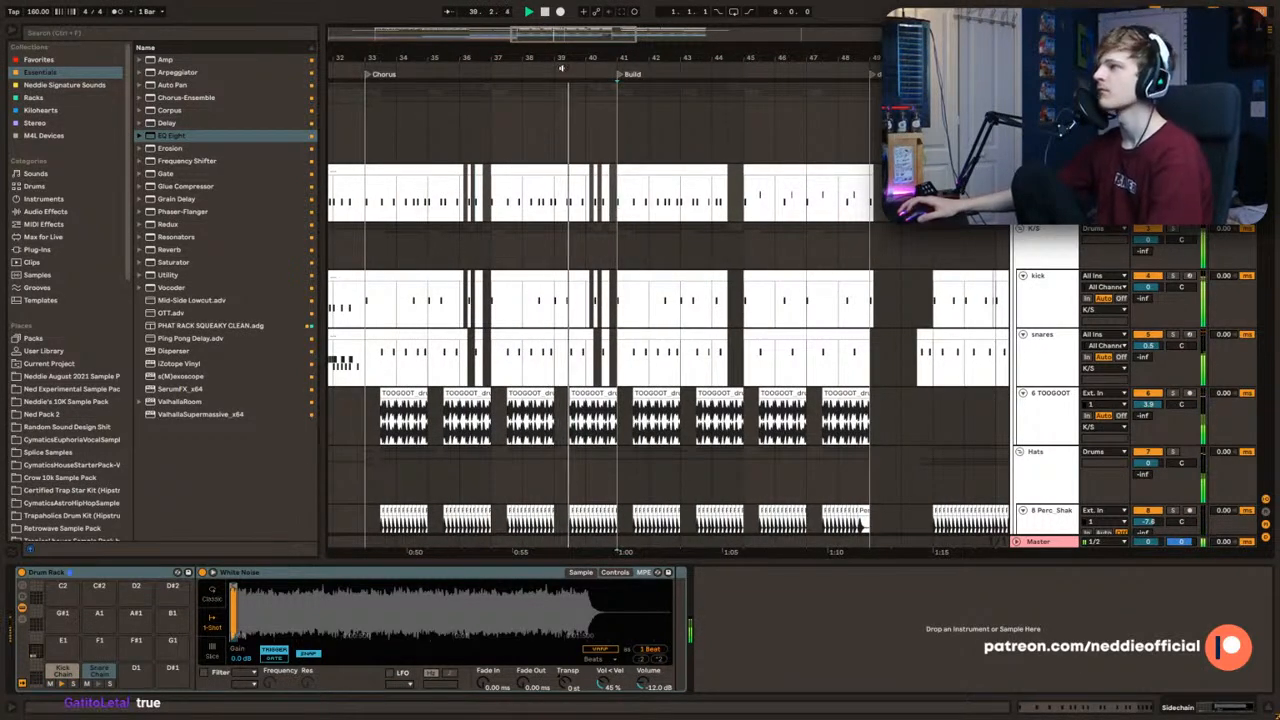
pyautogui.moveTo(557, 36); pyautogui.dragTo(450, 36)
pyautogui.press('space')
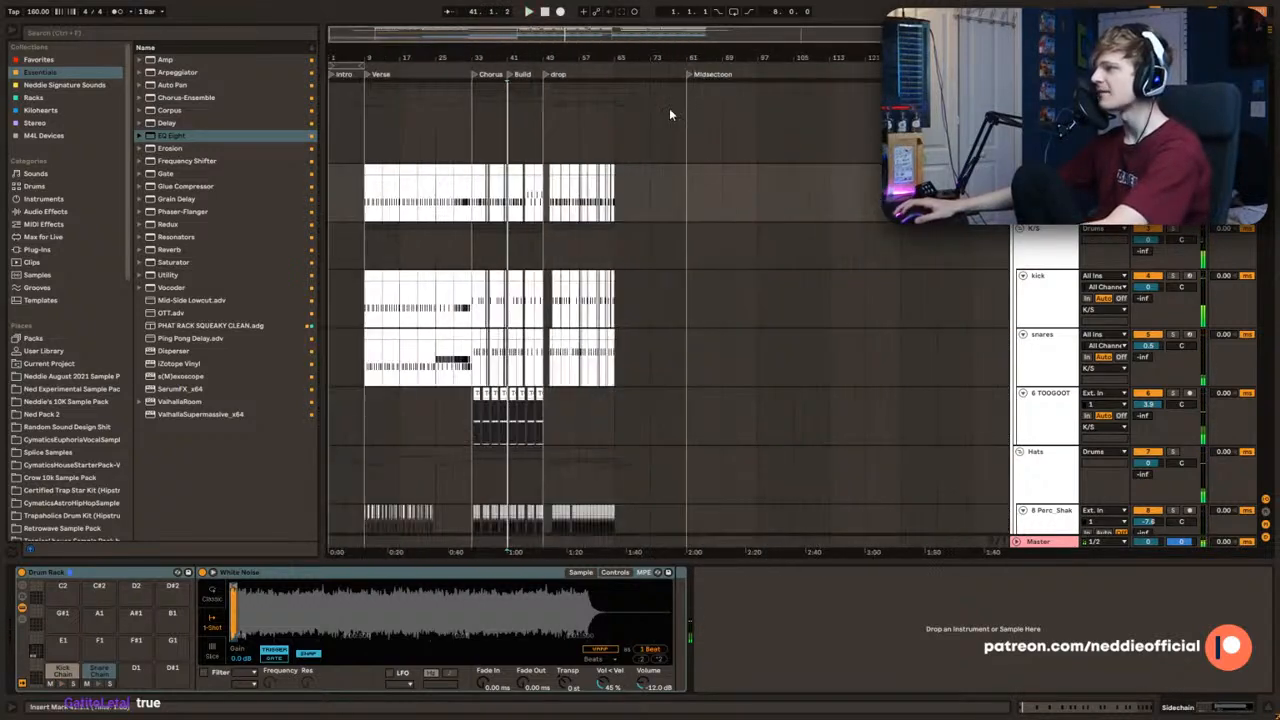
pyautogui.click(516, 107)
pyautogui.hotkey('ctrl', 's')
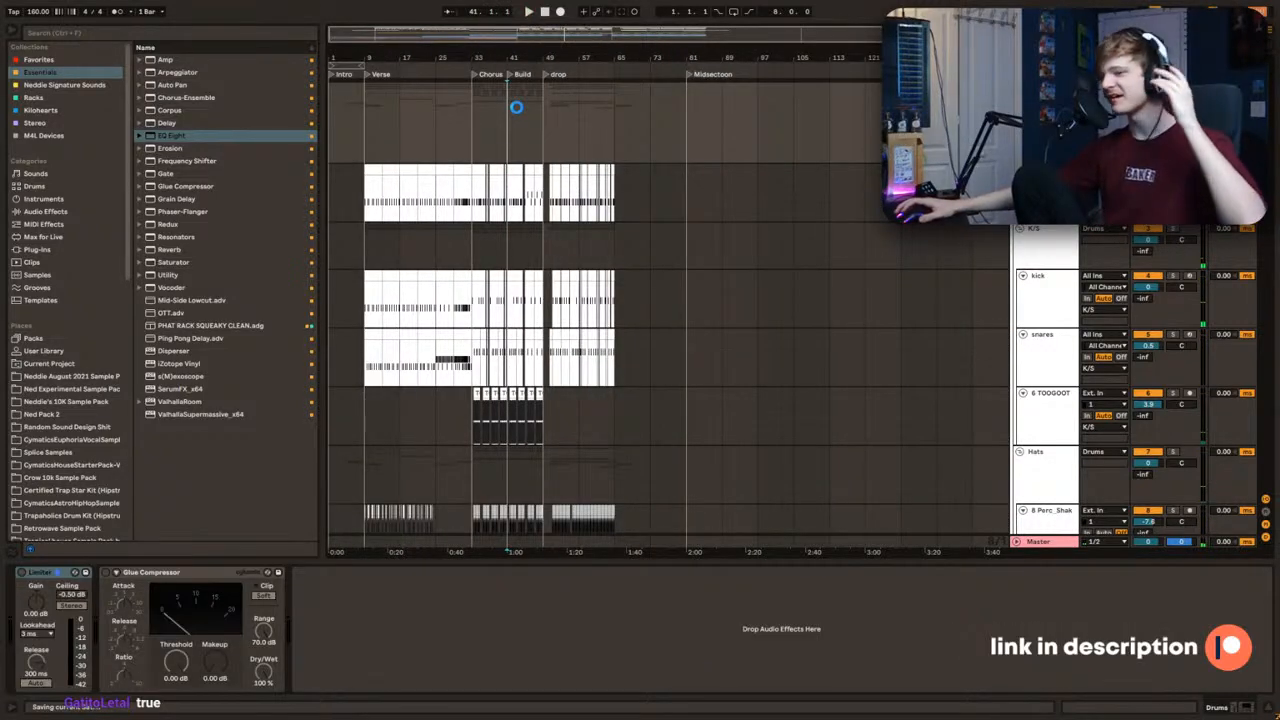
pyautogui.moveTo(510, 57)
pyautogui.mouseDown()
pyautogui.moveTo(578, 90)
pyautogui.moveTo(568, 143)
pyautogui.mouseUp()
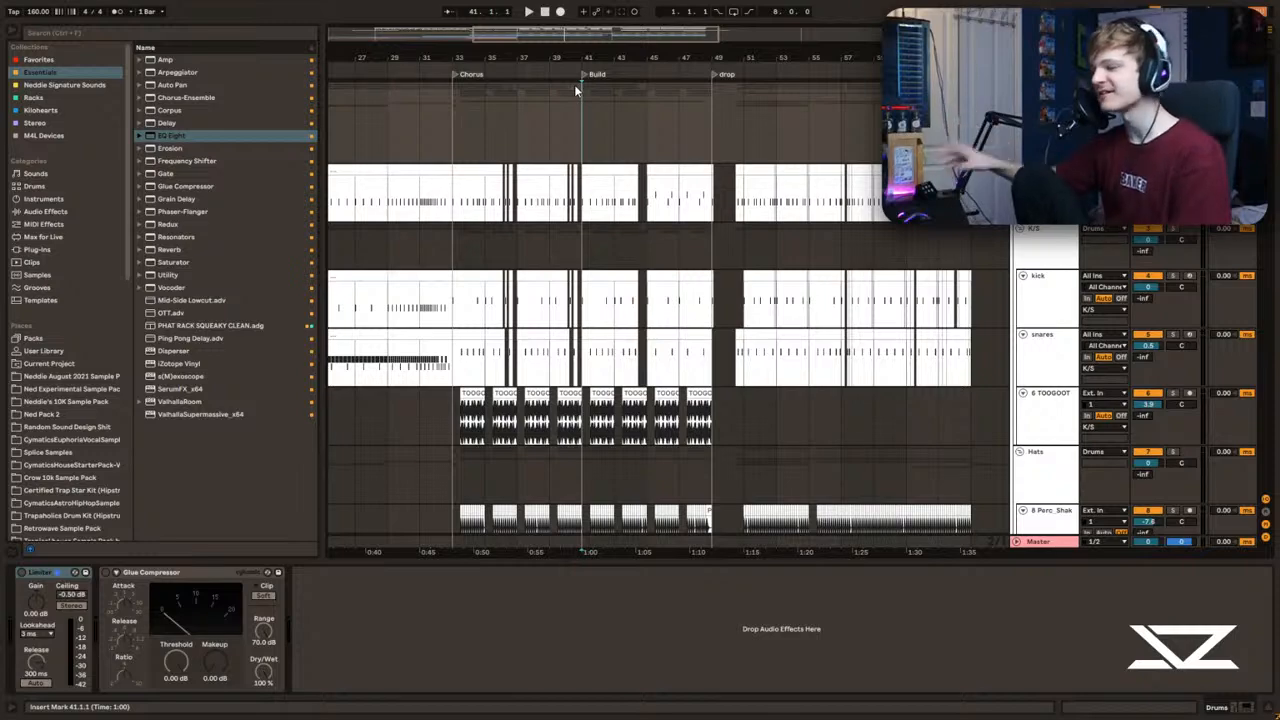
pyautogui.doubleClick(586, 31)
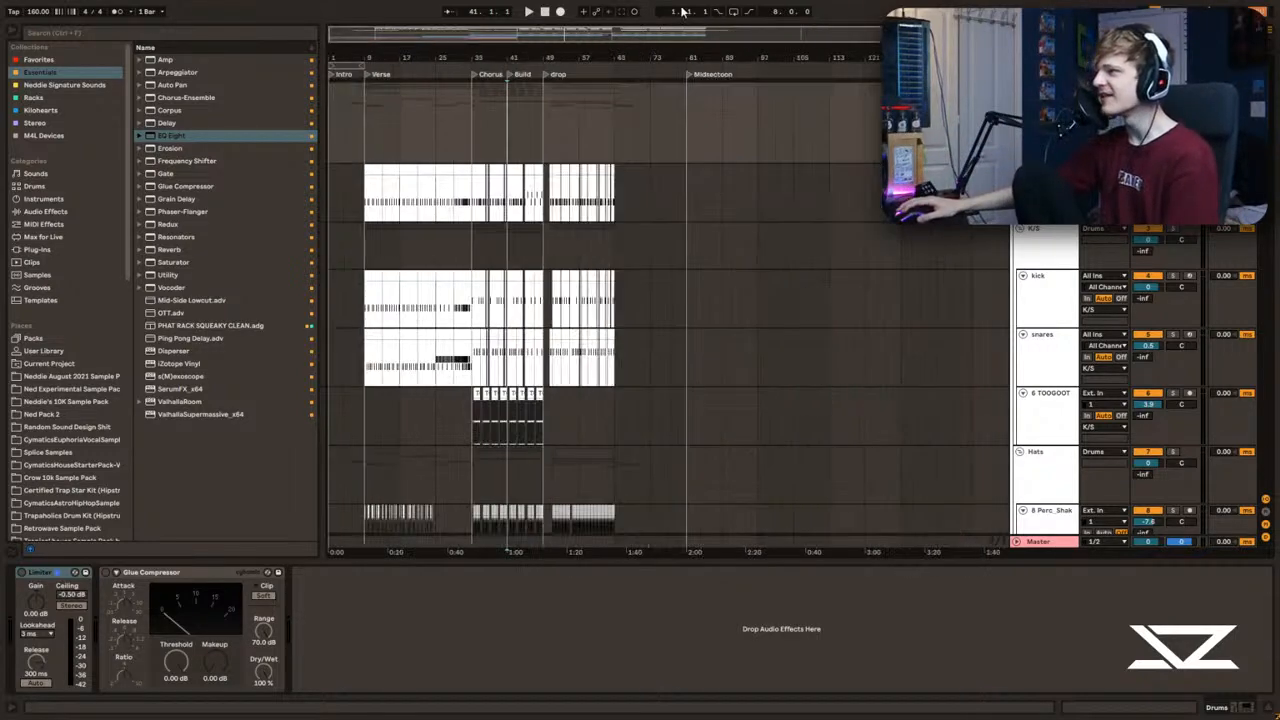
# Step: Look over the full arrangement, place the insert marker at bar 1 and play the song from the beginning
pyautogui.moveTo(357, 32); pyautogui.dragTo(357, 75)
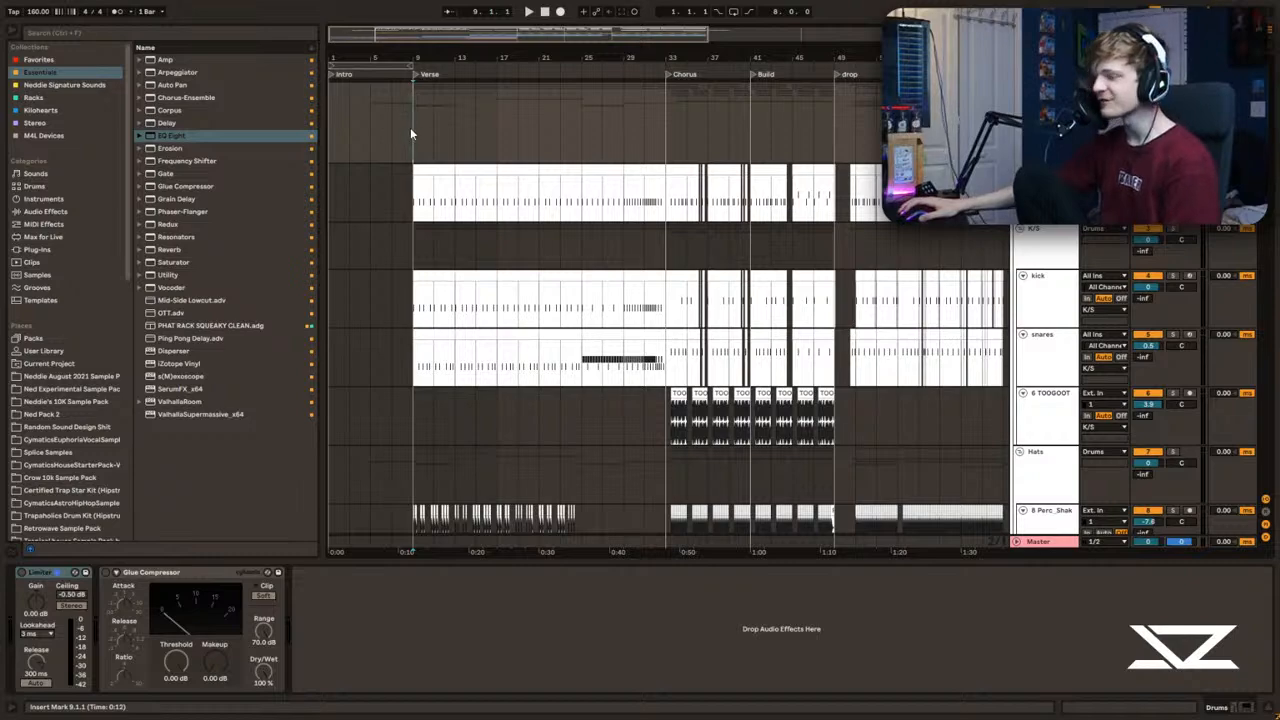
pyautogui.moveTo(462, 28); pyautogui.dragTo(612, 29)
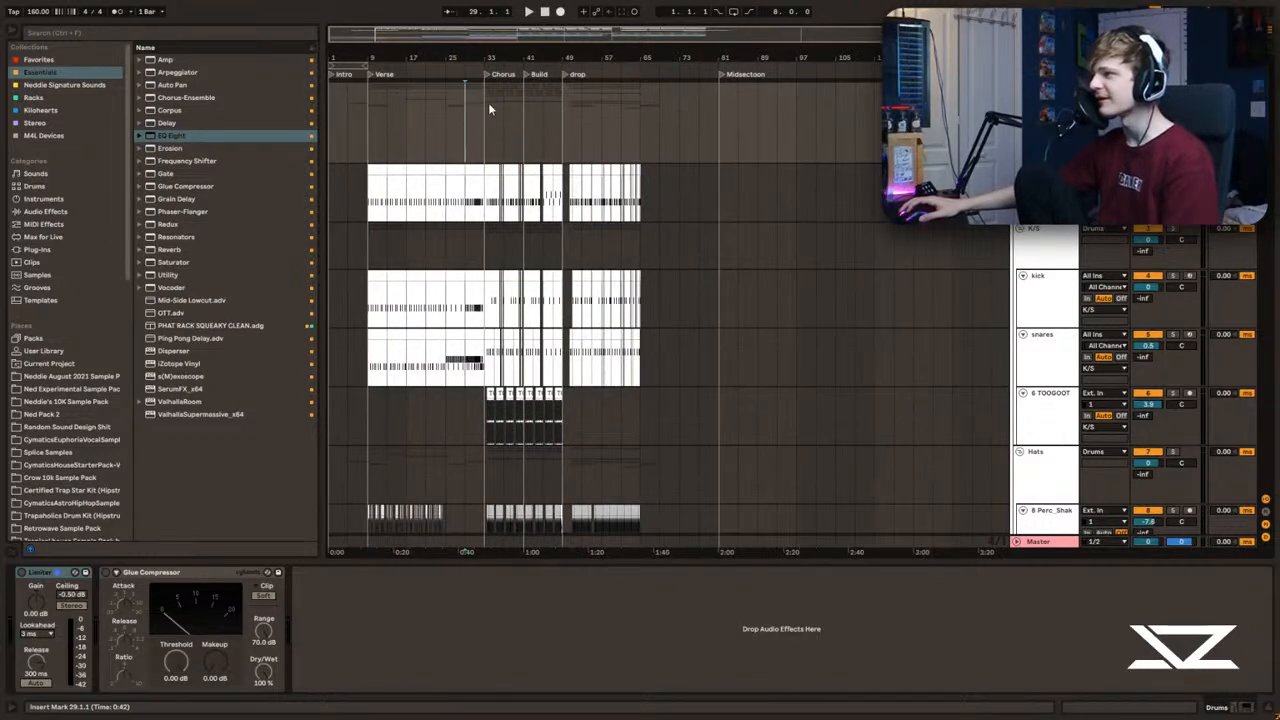
pyautogui.moveTo(510, 33); pyautogui.dragTo(485, 90)
pyautogui.click(333, 102)
pyautogui.scroll(-2, 668, 310)
pyautogui.scroll(-10, 1219, 348)
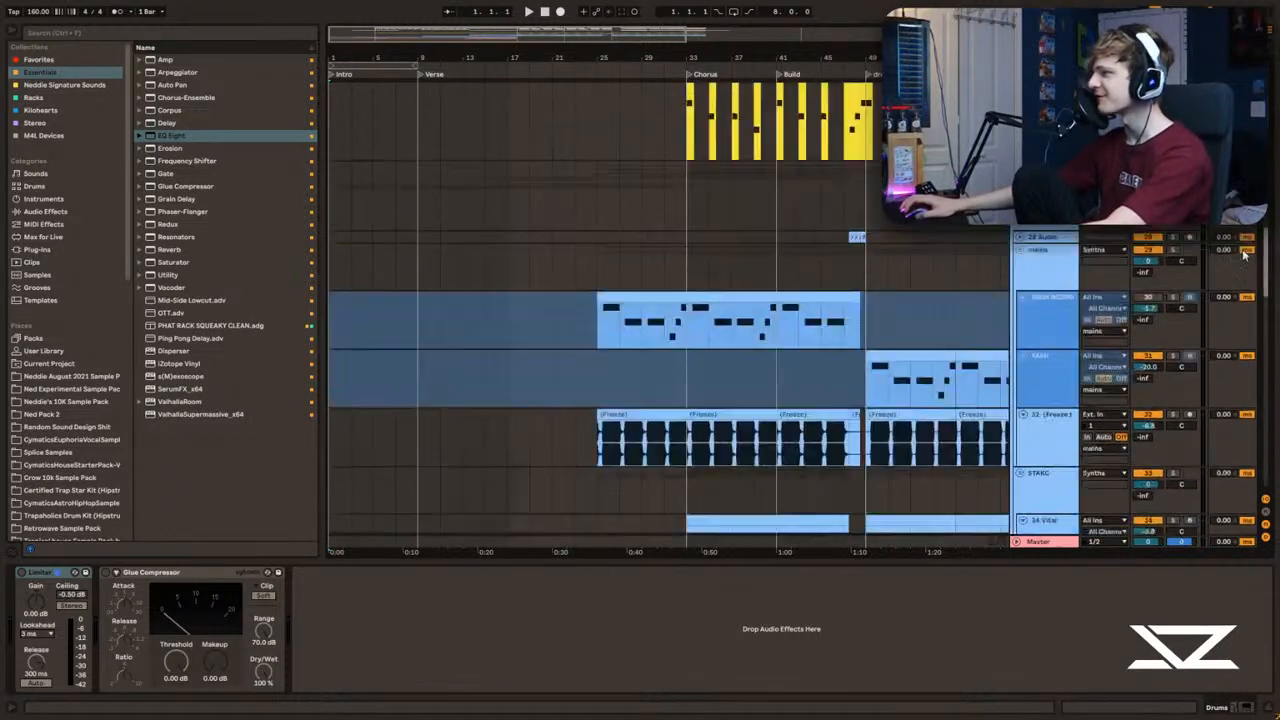
pyautogui.moveTo(435, 38); pyautogui.dragTo(385, 110)
pyautogui.moveTo(350, 28); pyautogui.dragTo(350, 90)
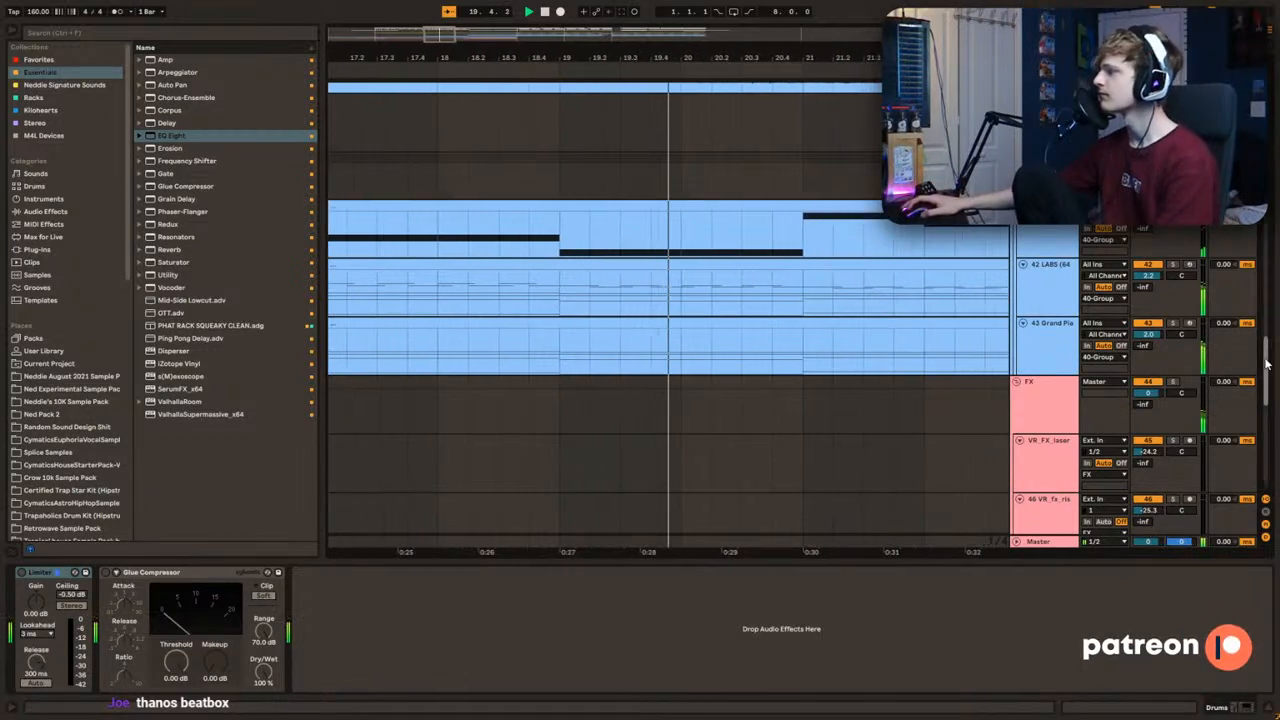
# Step: Listen through the verse, chorus and build while examining the drum, sub and neuro bass tracks, and stop playback at the drop
pyautogui.scroll(10, 1125, 411)
pyautogui.scroll(6, 1137, 308)
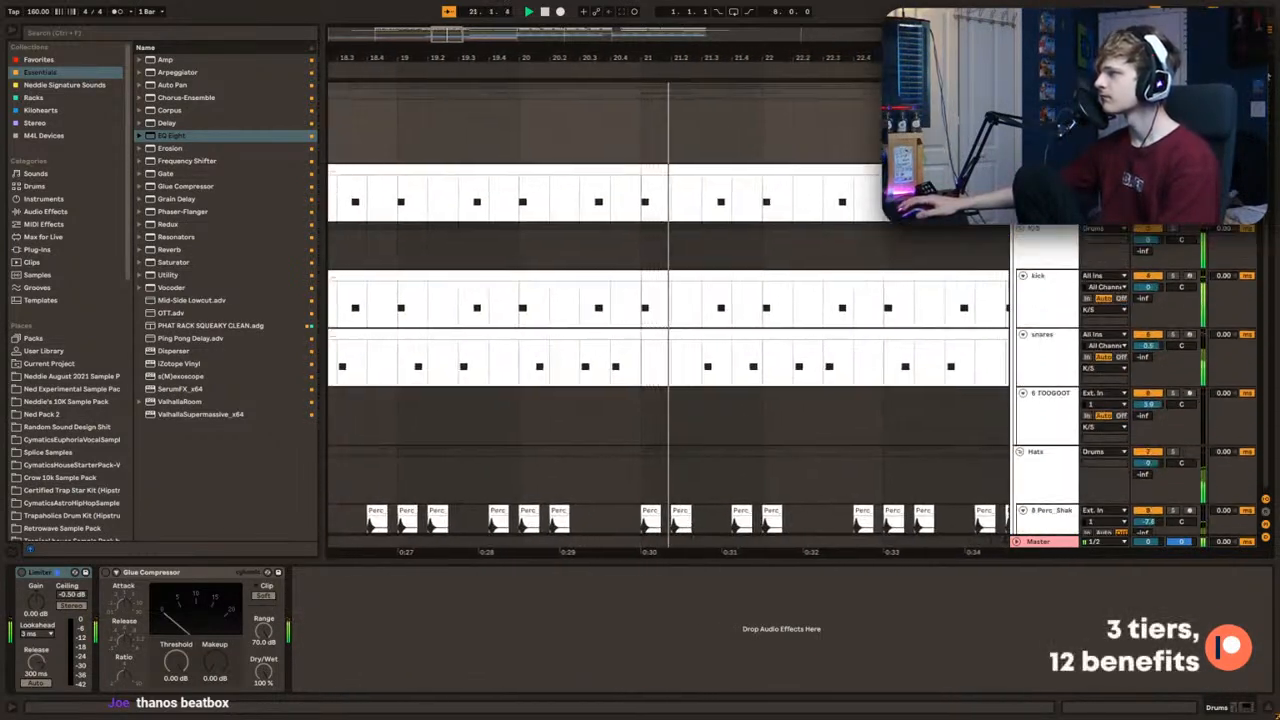
pyautogui.moveTo(583, 57); pyautogui.dragTo(588, 25)
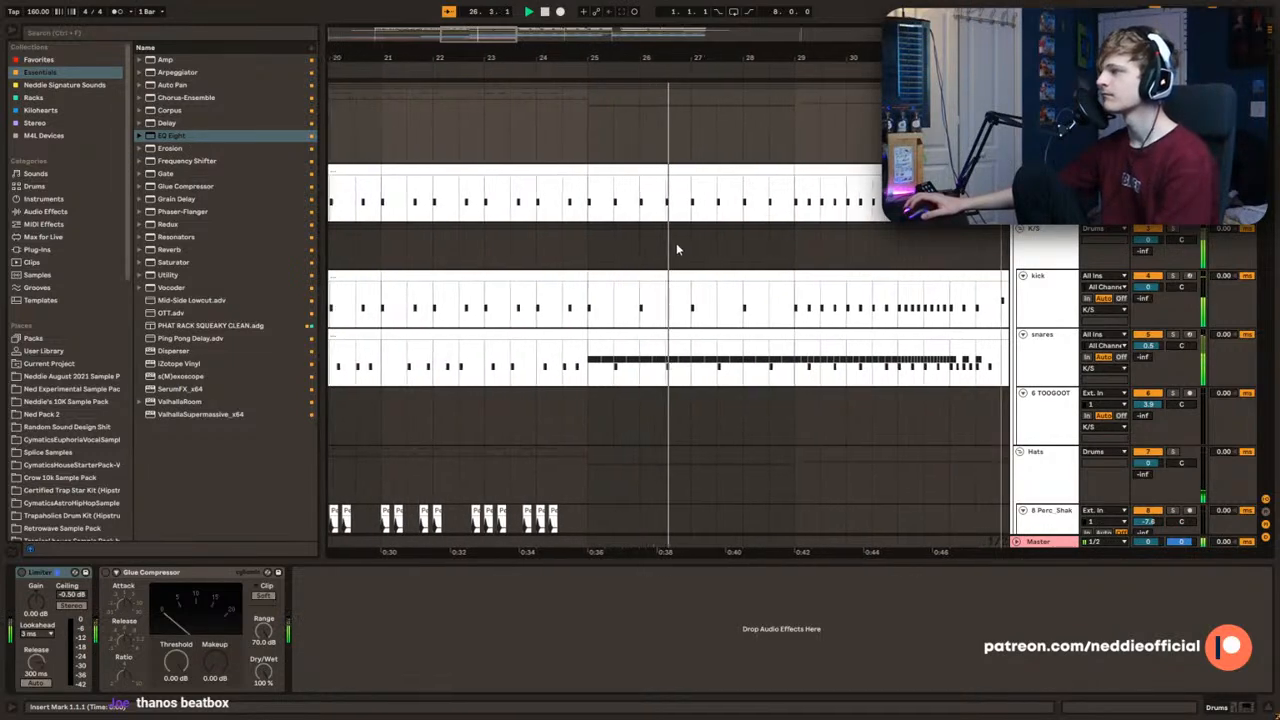
pyautogui.moveTo(491, 57); pyautogui.dragTo(491, 46)
pyautogui.scroll(-10, 1089, 255)
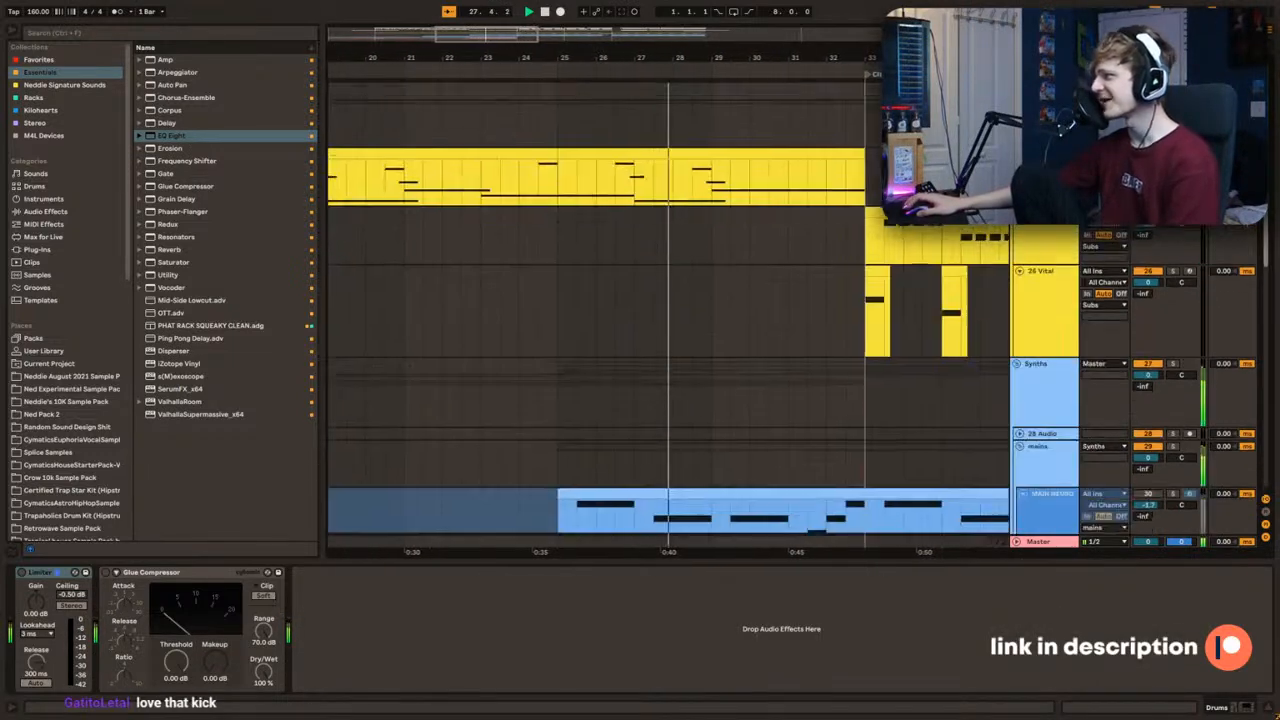
pyautogui.scroll(-5, 851, 354)
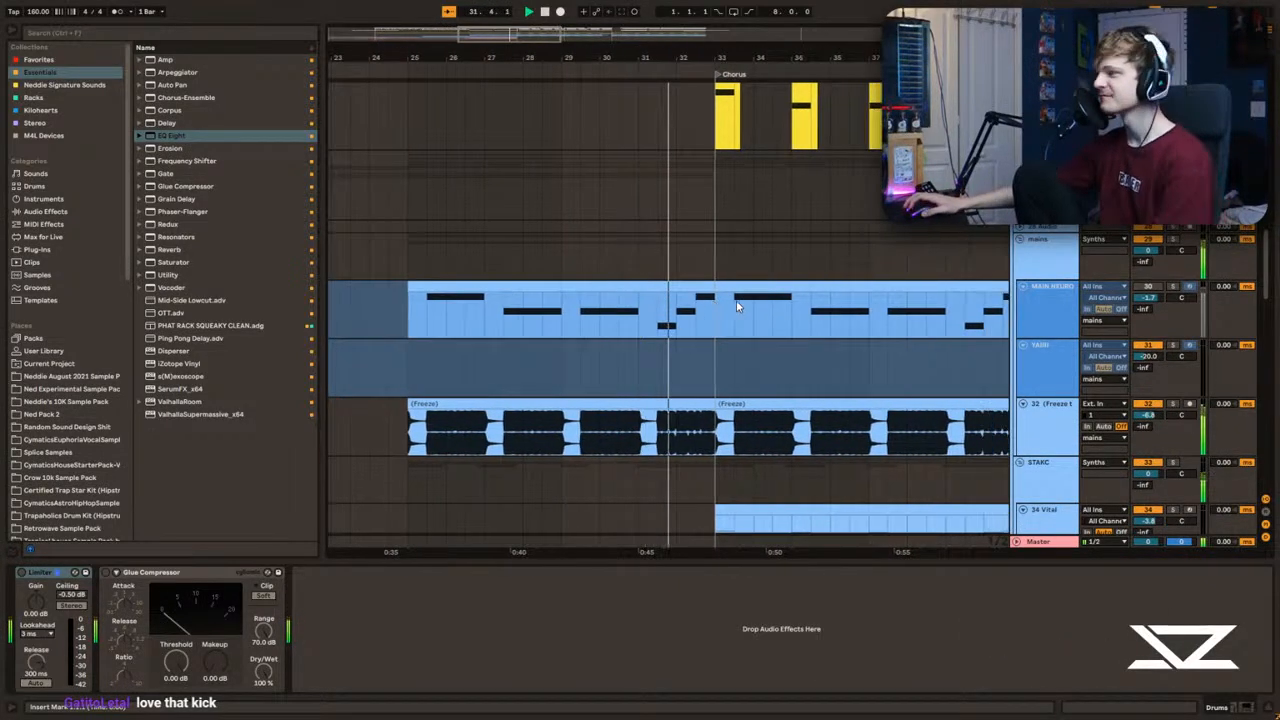
pyautogui.scroll(10, 737, 307)
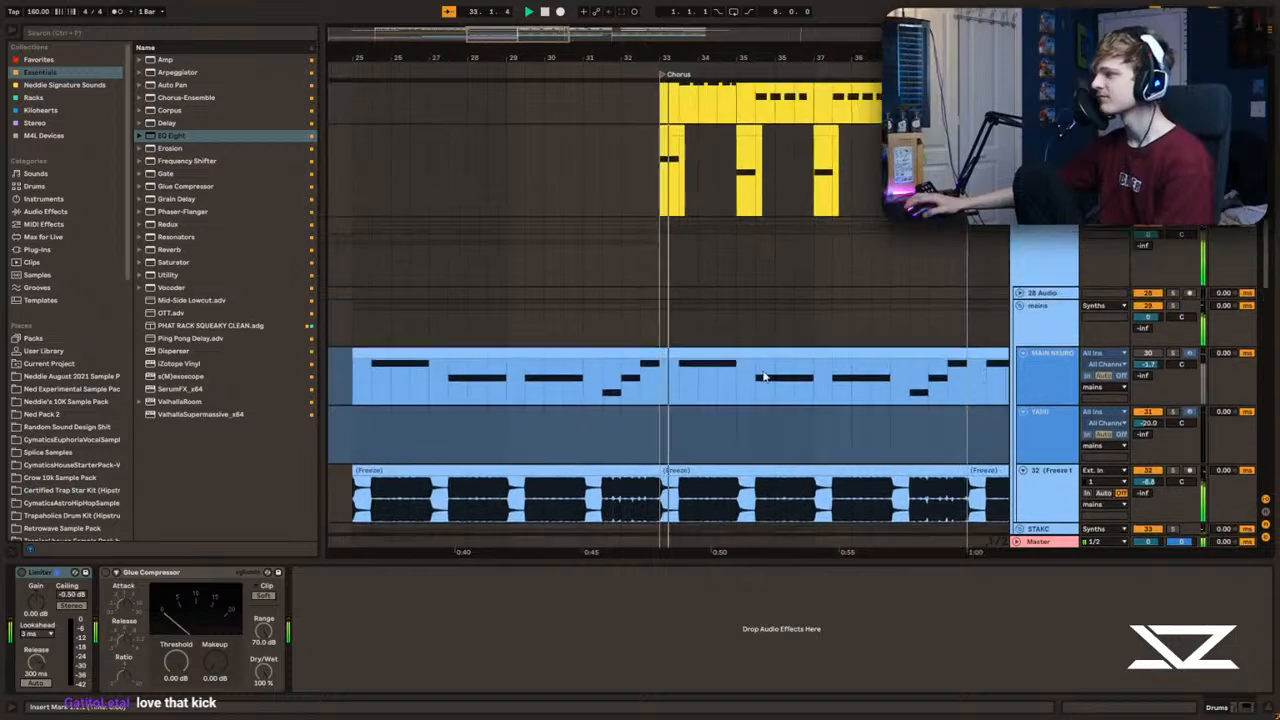
pyautogui.scroll(8, 730, 300)
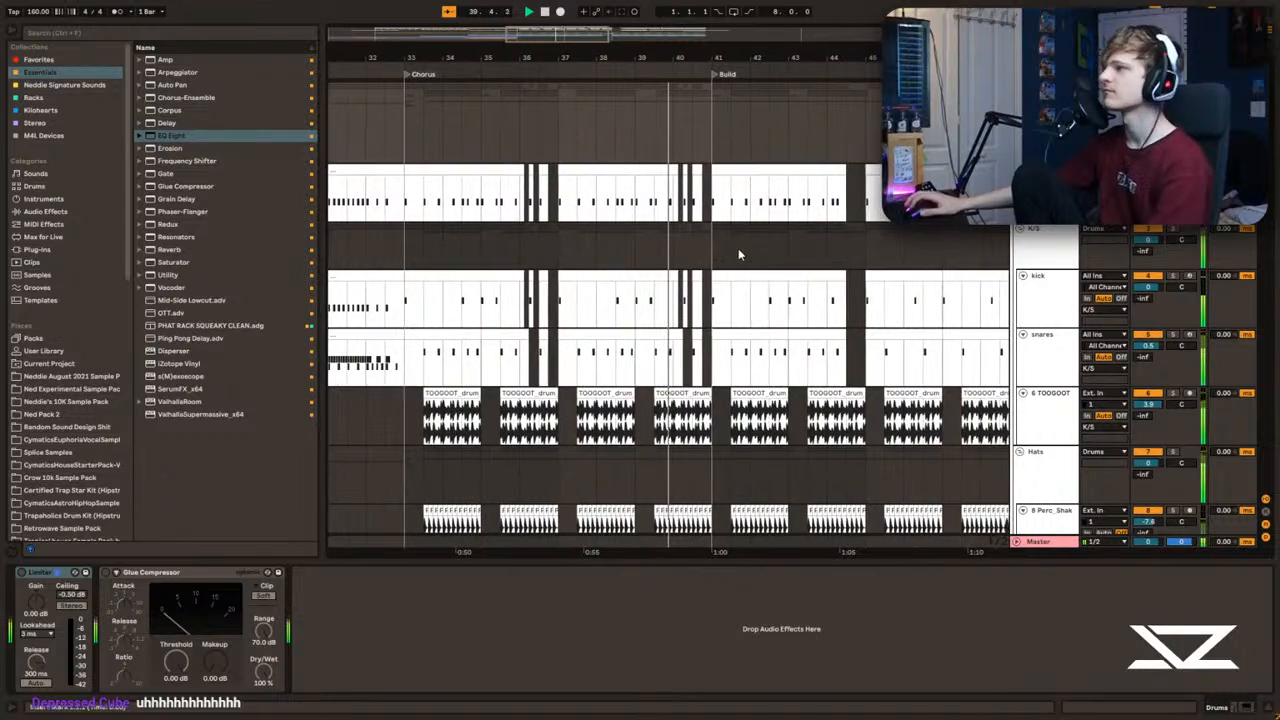
pyautogui.moveTo(577, 37); pyautogui.dragTo(579, 60)
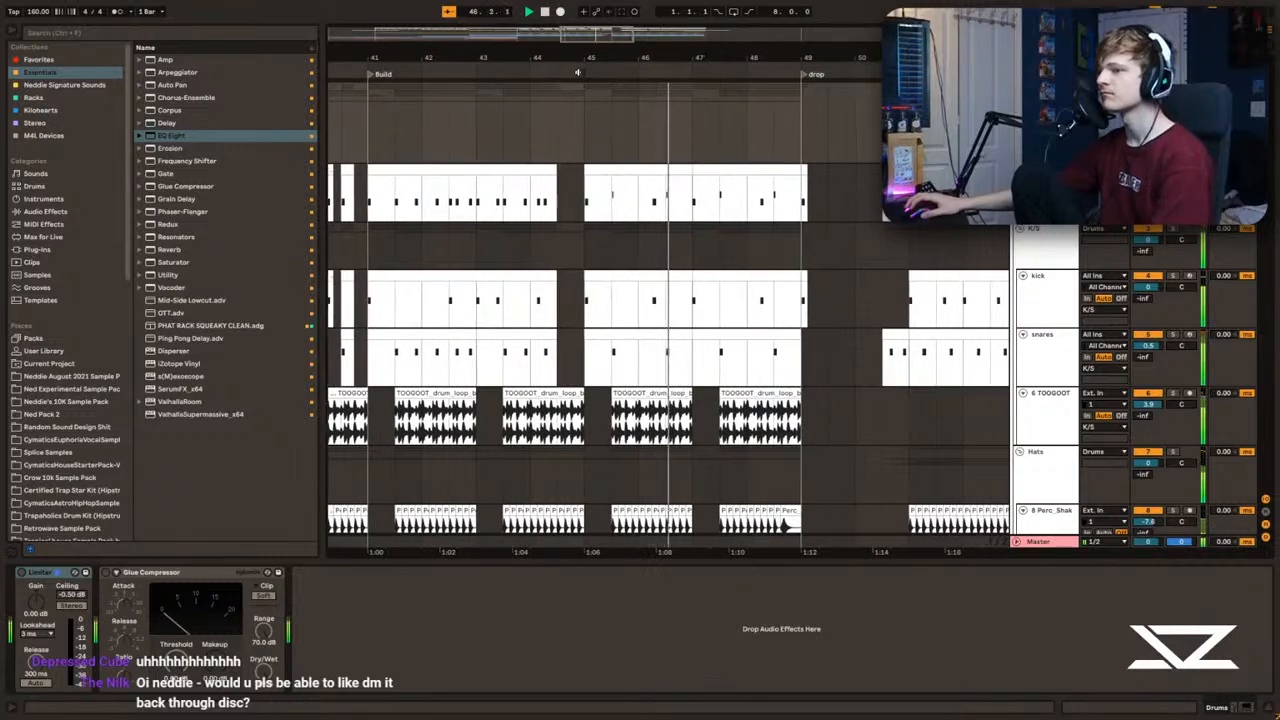
pyautogui.moveTo(590, 56); pyautogui.dragTo(634, 6)
pyautogui.moveTo(580, 50); pyautogui.dragTo(585, 8)
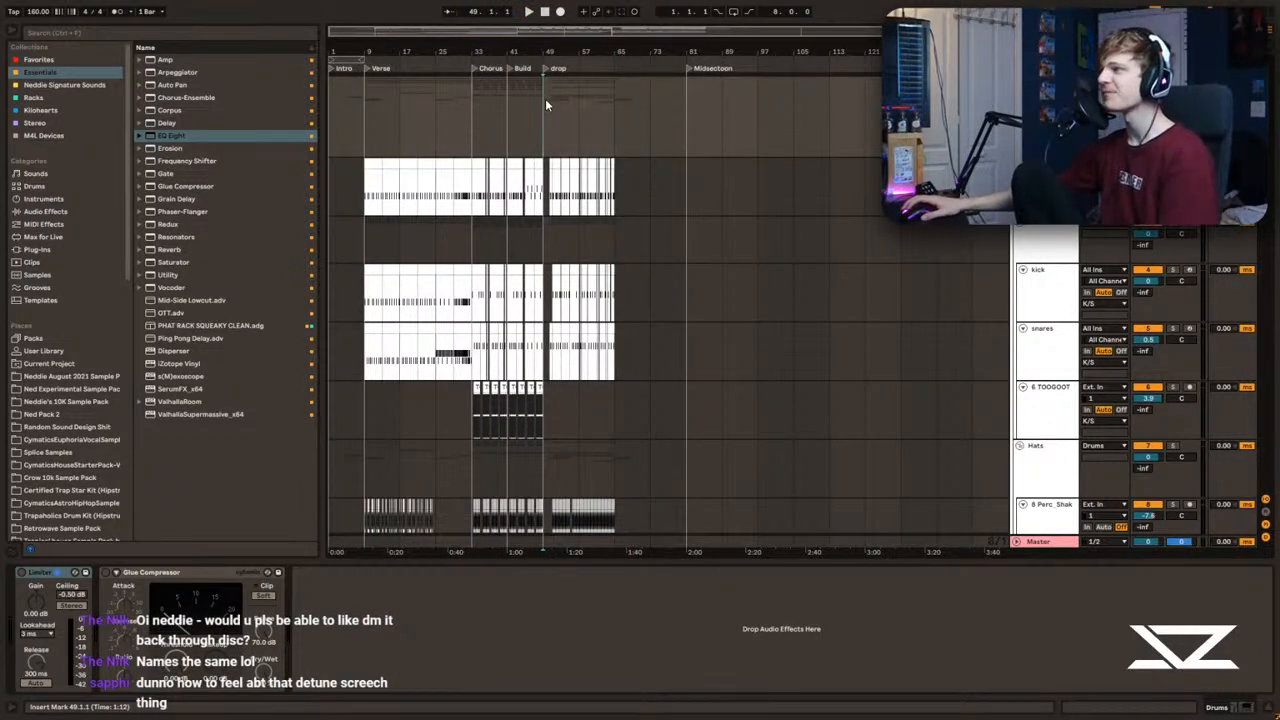
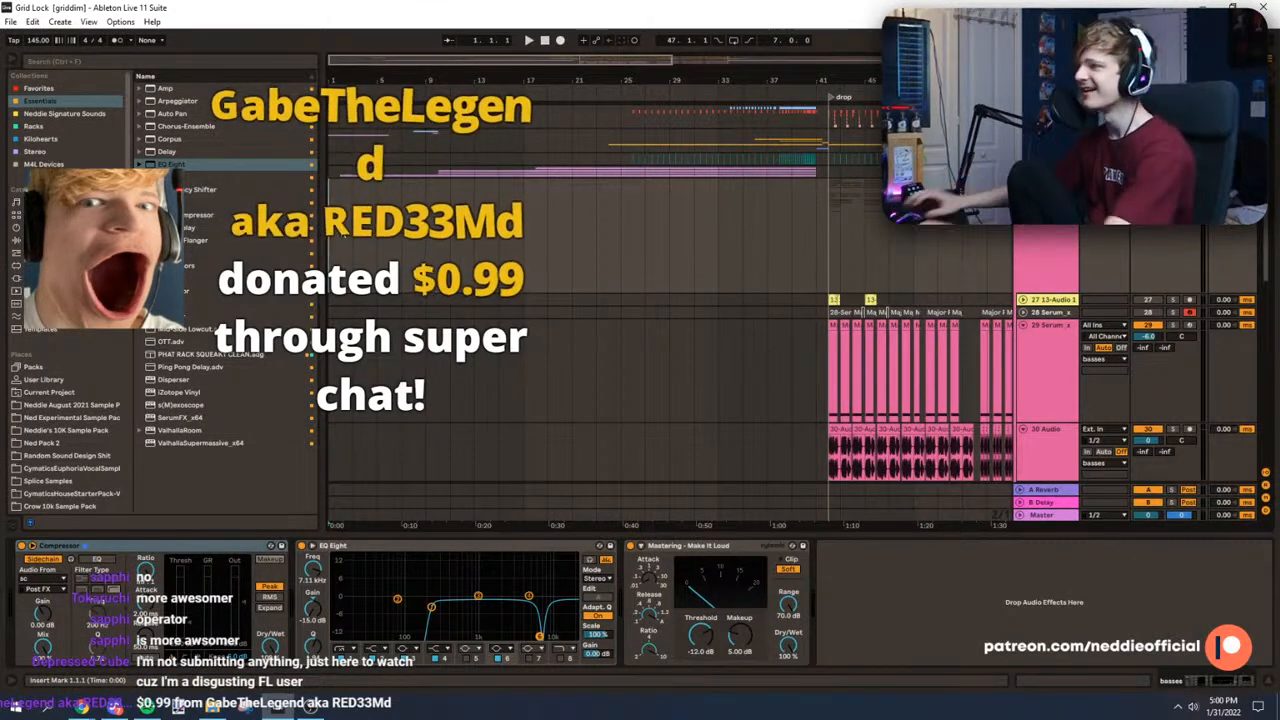
# Step: Place the insert marker at bar 1 and play the song from the beginning
pyautogui.press('space')
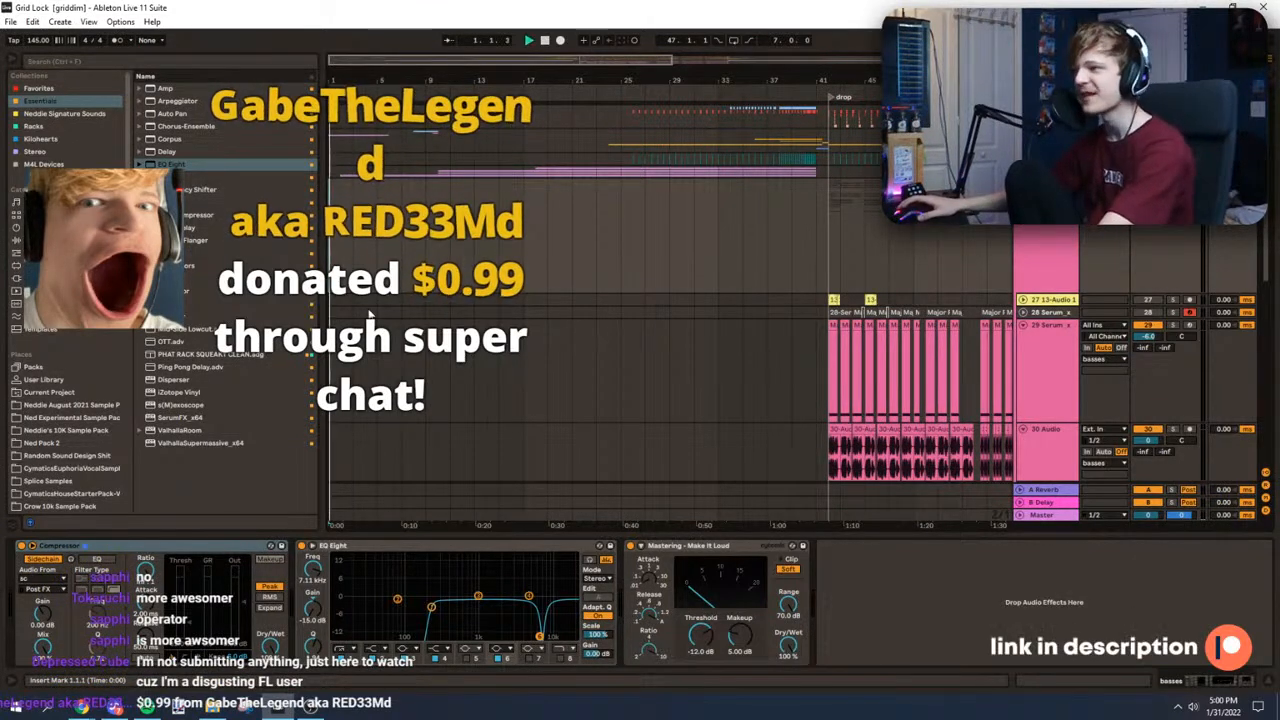
pyautogui.moveTo(340, 80); pyautogui.dragTo(340, 130)
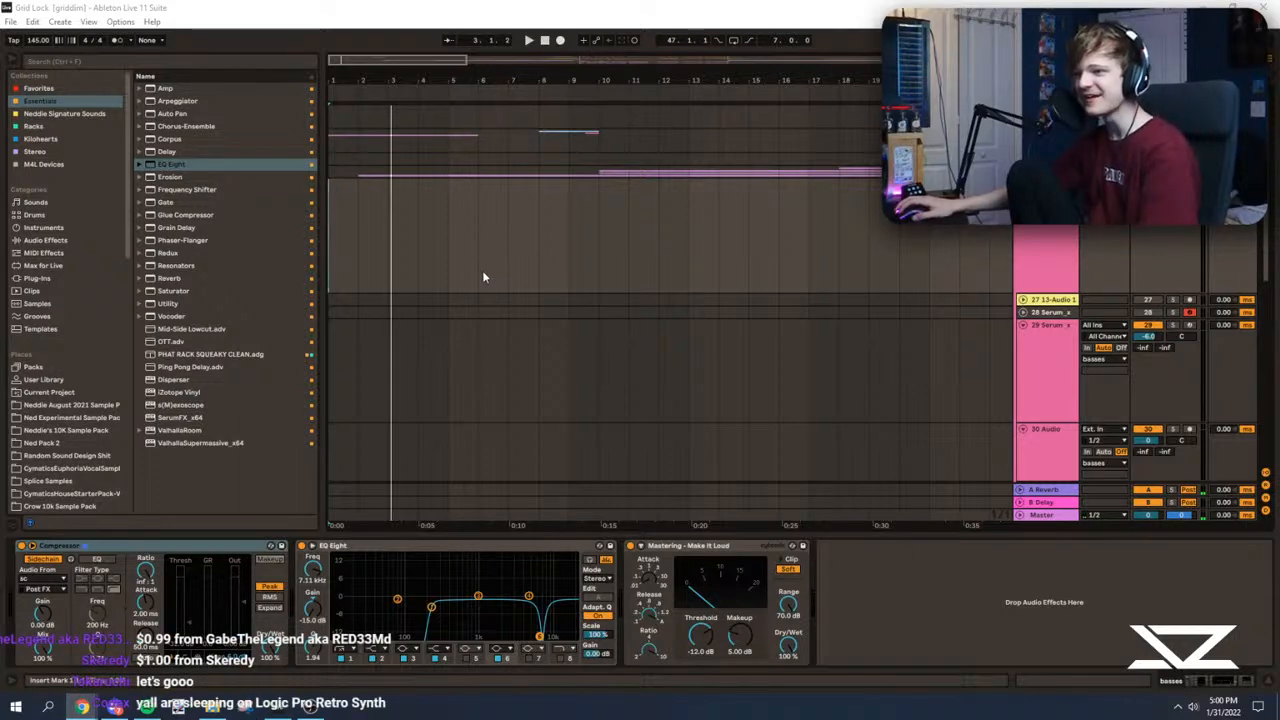
pyautogui.click(365, 243)
pyautogui.scroll(2, 365, 243)
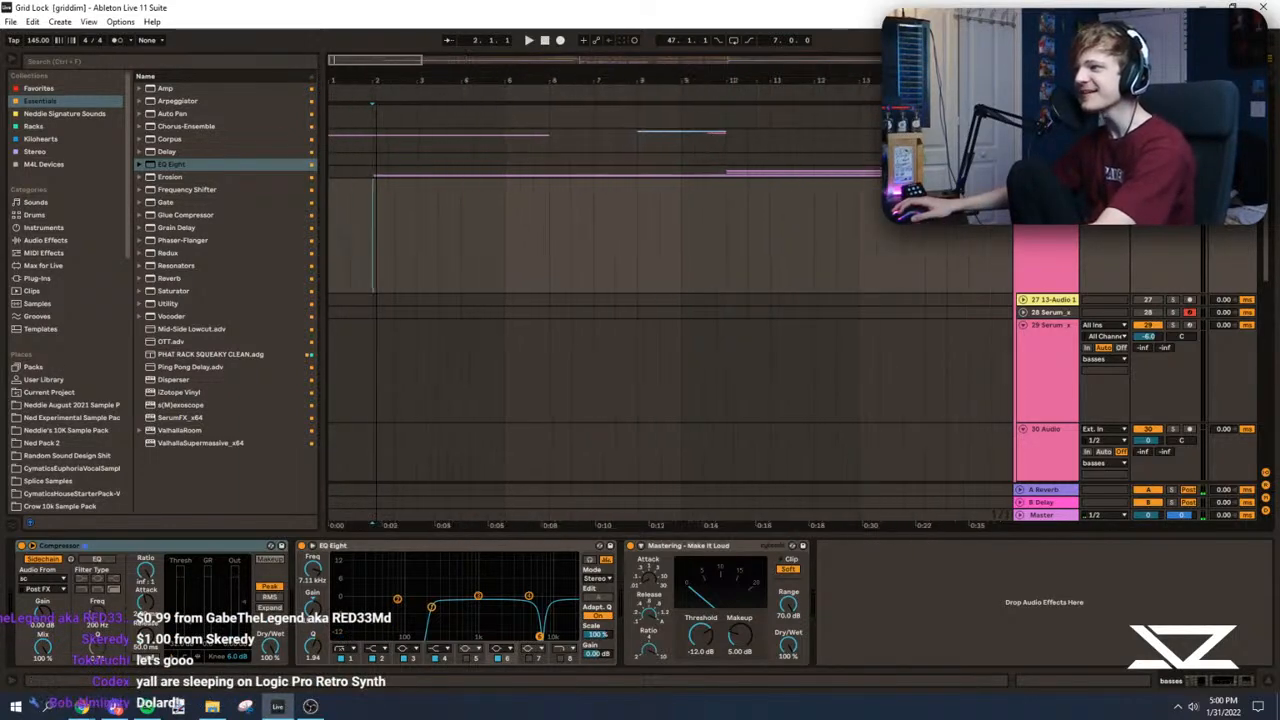
pyautogui.click(331, 218)
pyautogui.press('space')
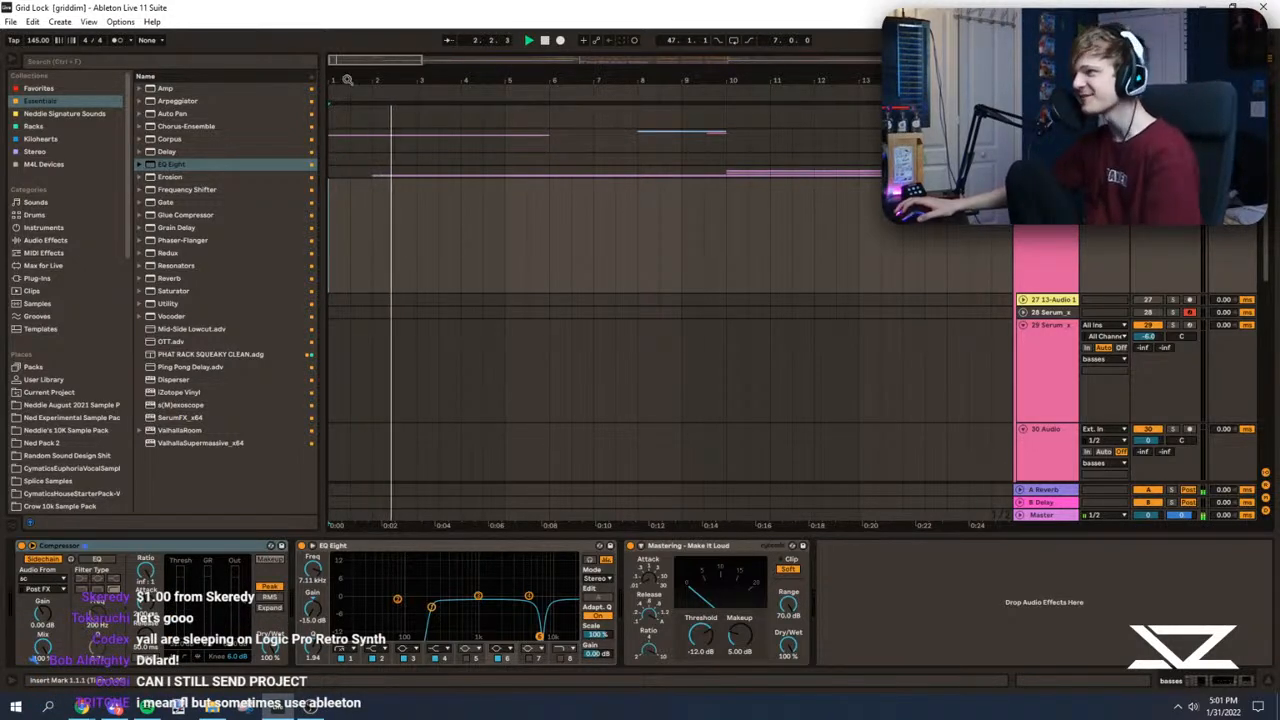
# Step: Turn on playback follow and inspect the Serum patch on track 25 while the intro plays, closing its window when done
pyautogui.scroll(2, 363, 109)
pyautogui.click(449, 41)
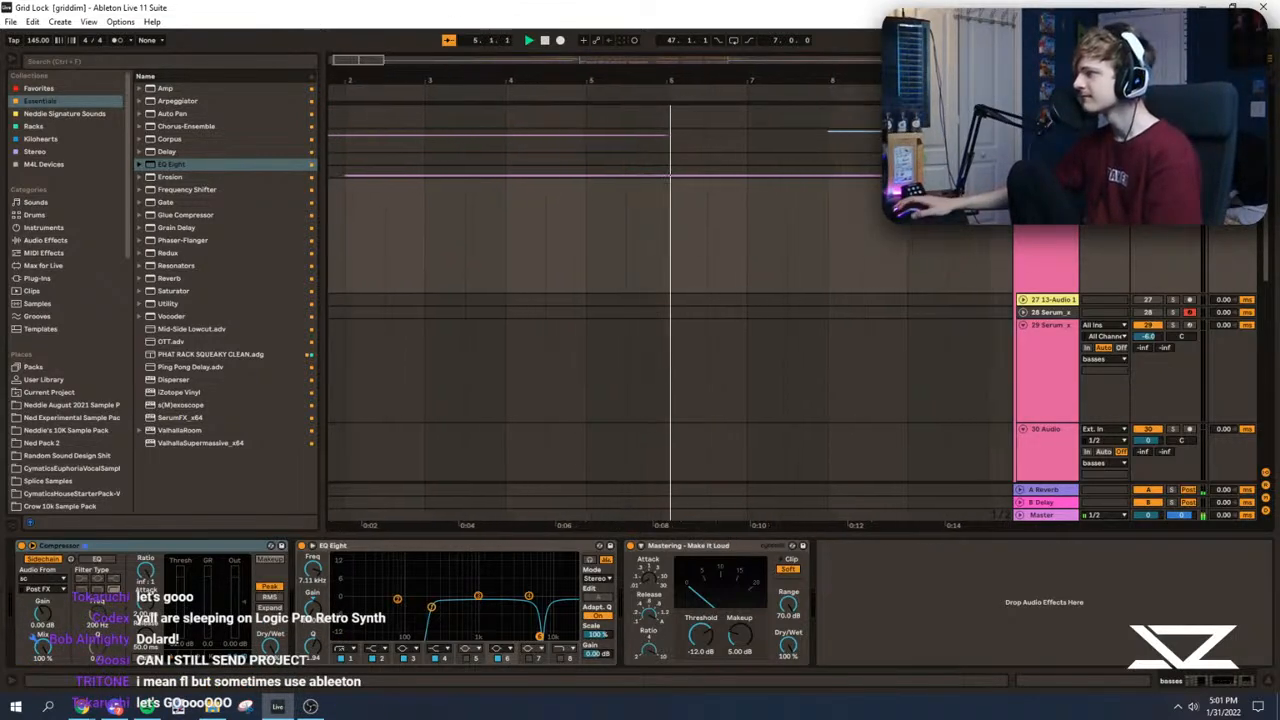
pyautogui.scroll(3, 670, 320)
pyautogui.click(1043, 336)
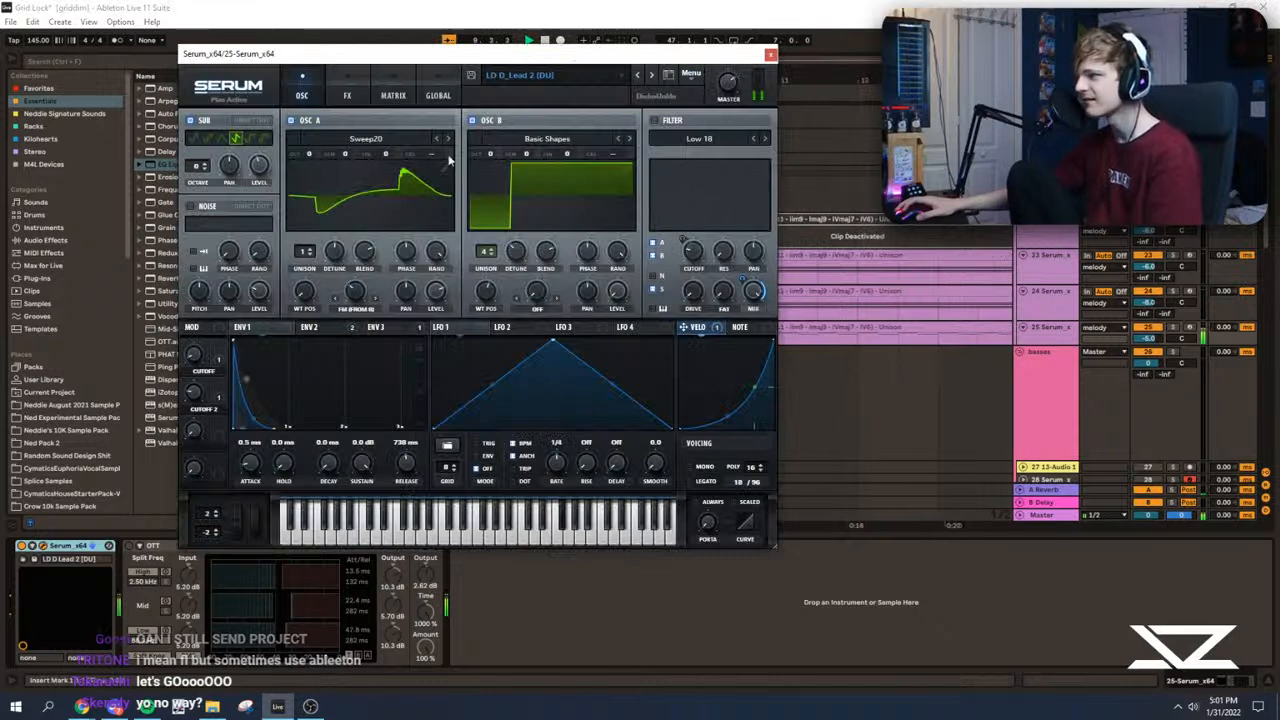
pyautogui.click(767, 56)
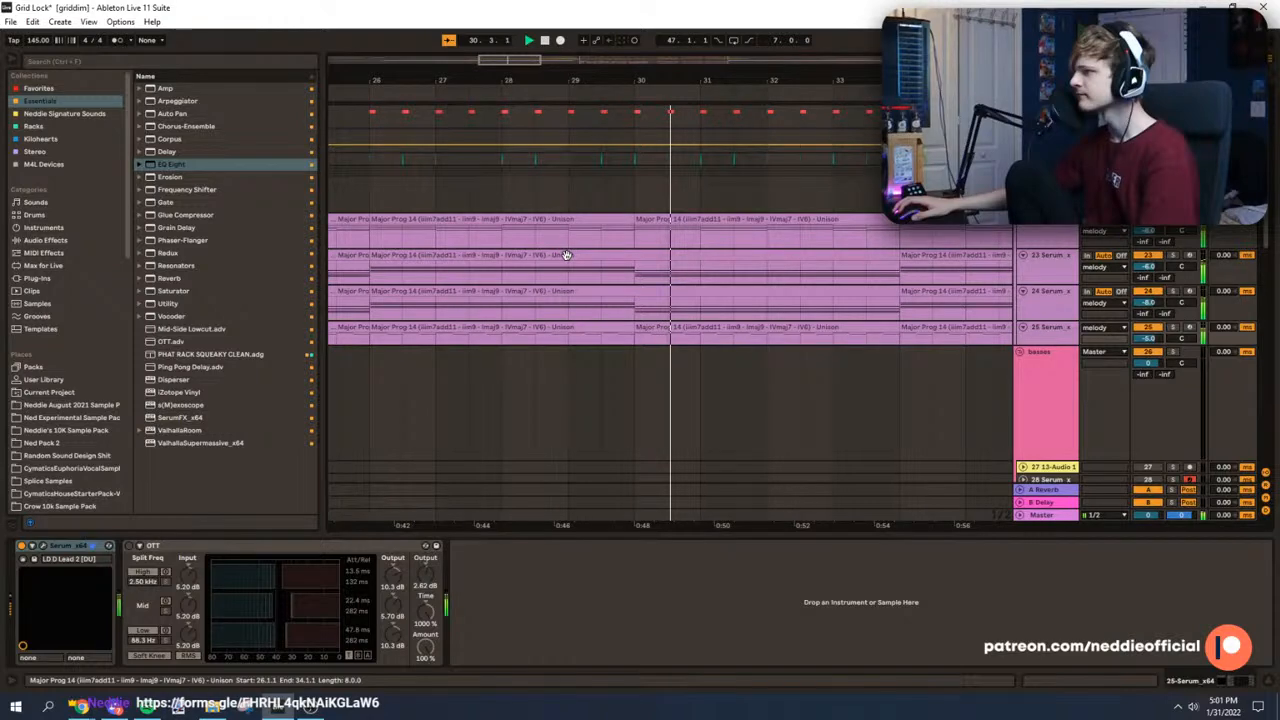
# Step: Listen to the build up to bar 39, stop playback, and restart from bar 37 to hear the drop
pyautogui.scroll(-2, 532, 127)
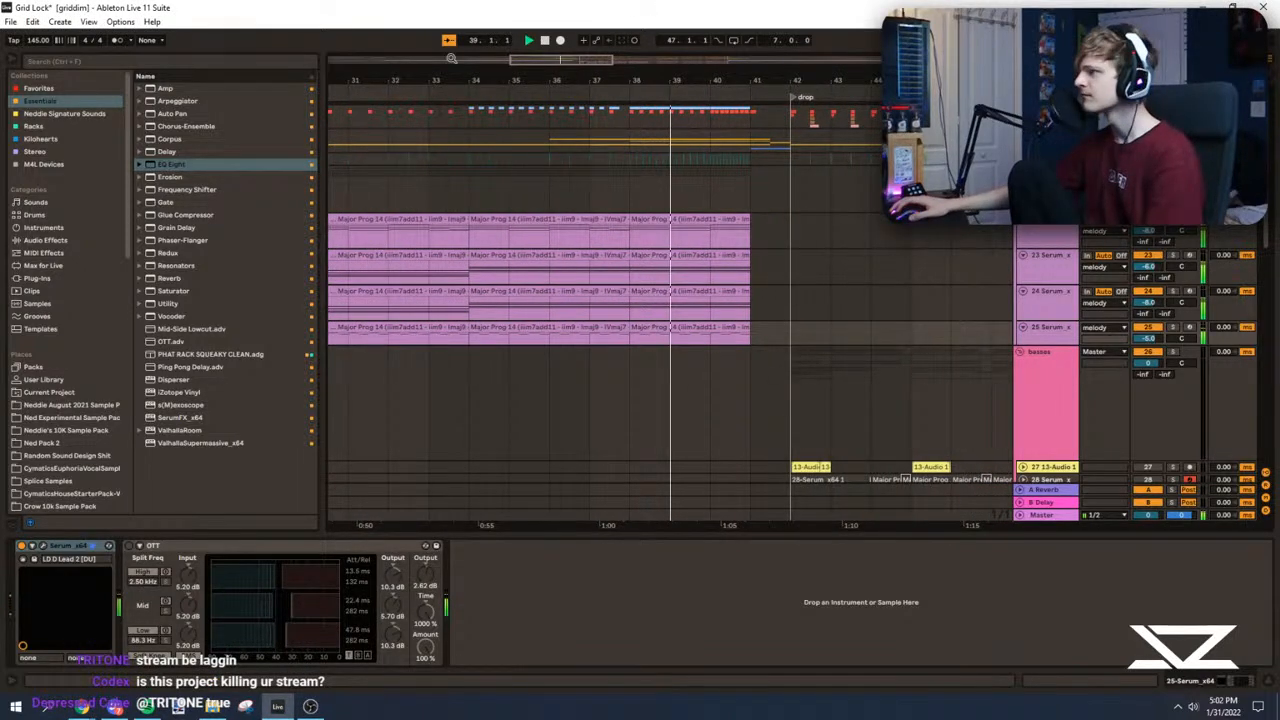
pyautogui.press('space')
pyautogui.click(631, 190)
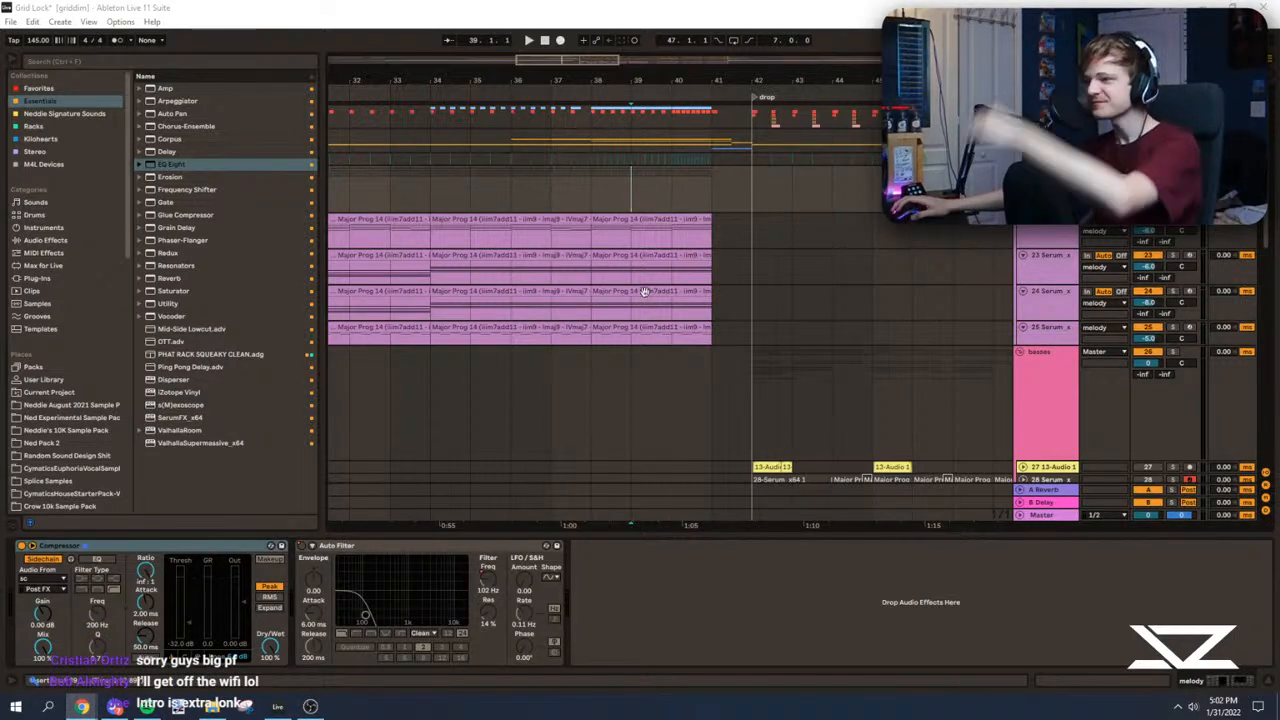
pyautogui.click(526, 195)
pyautogui.click(555, 195)
pyautogui.press('space')
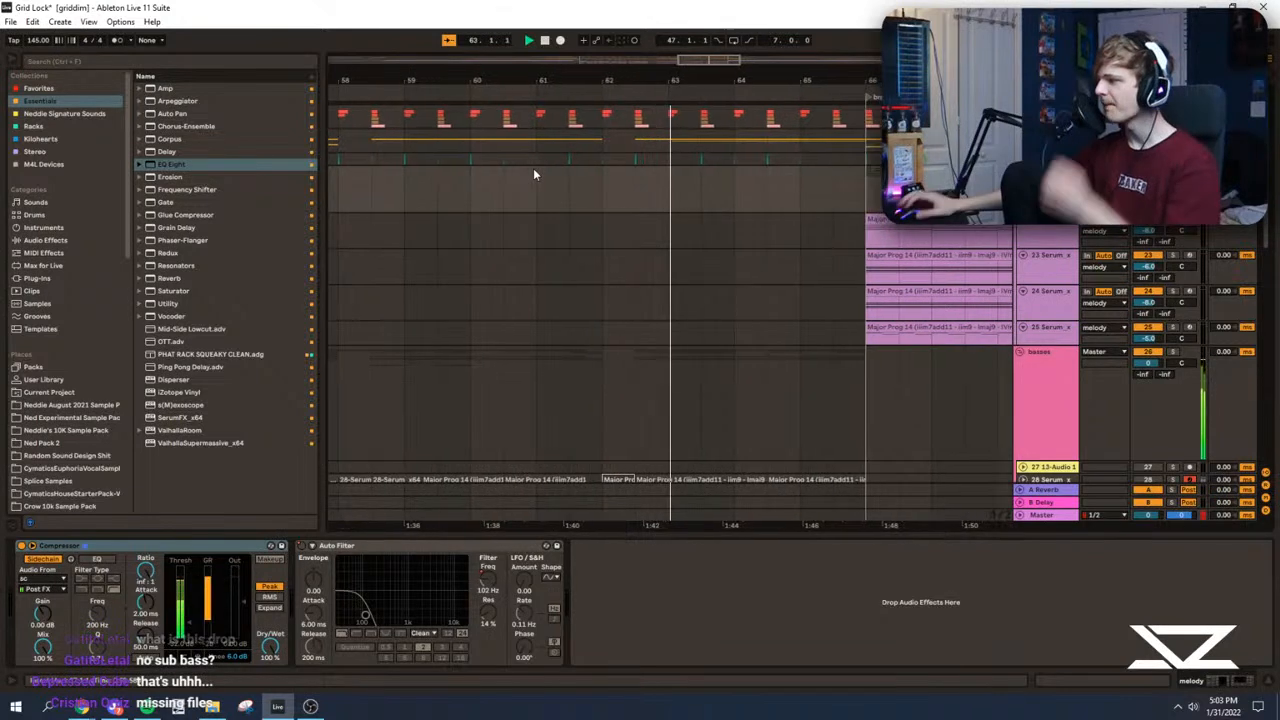
# Step: Examine the bass tracks at the end of the drop, display the full arrangement and stop with the insert marker at bar 41
pyautogui.scroll(-3, 576, 293)
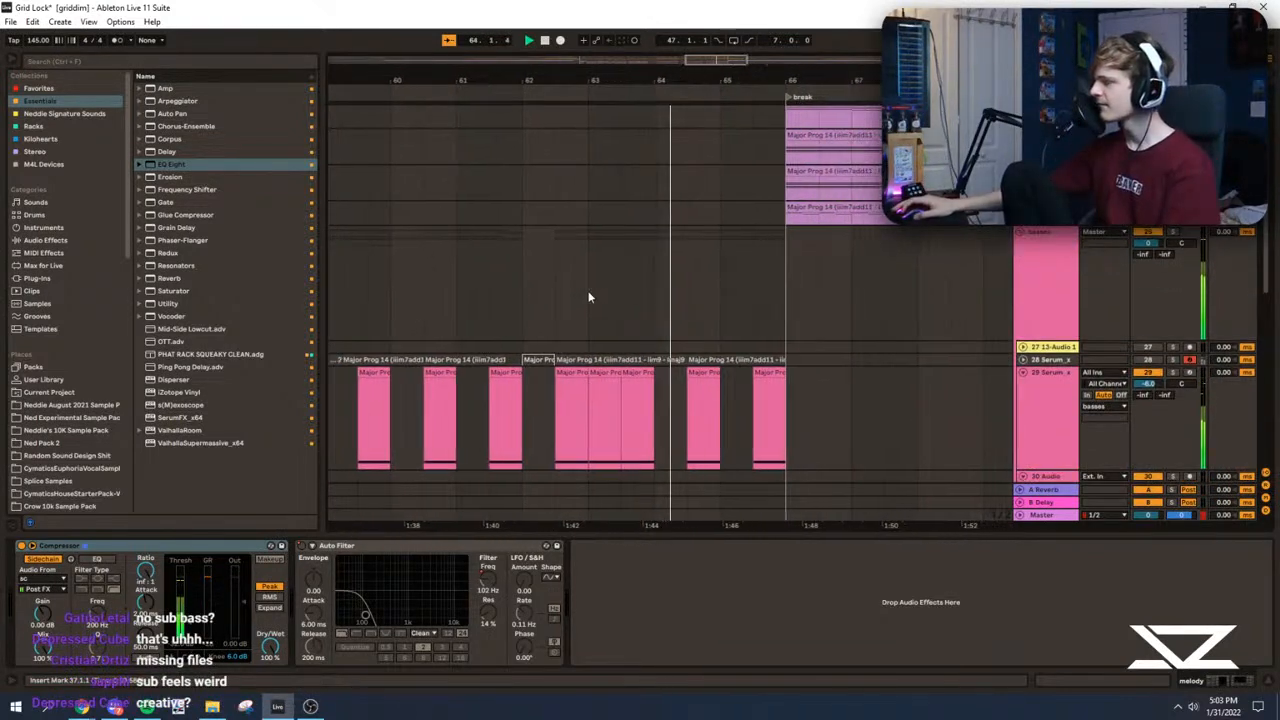
pyautogui.scroll(1, 605, 330)
pyautogui.scroll(2, 602, 348)
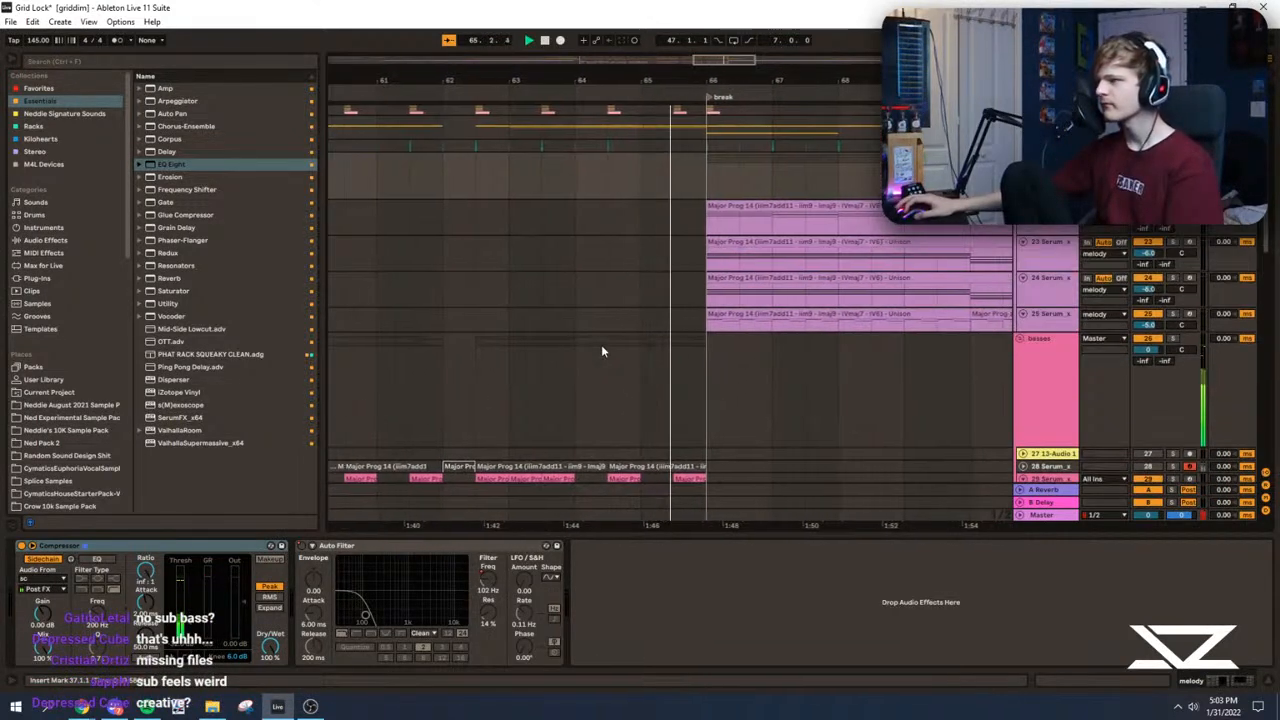
pyautogui.doubleClick(744, 66)
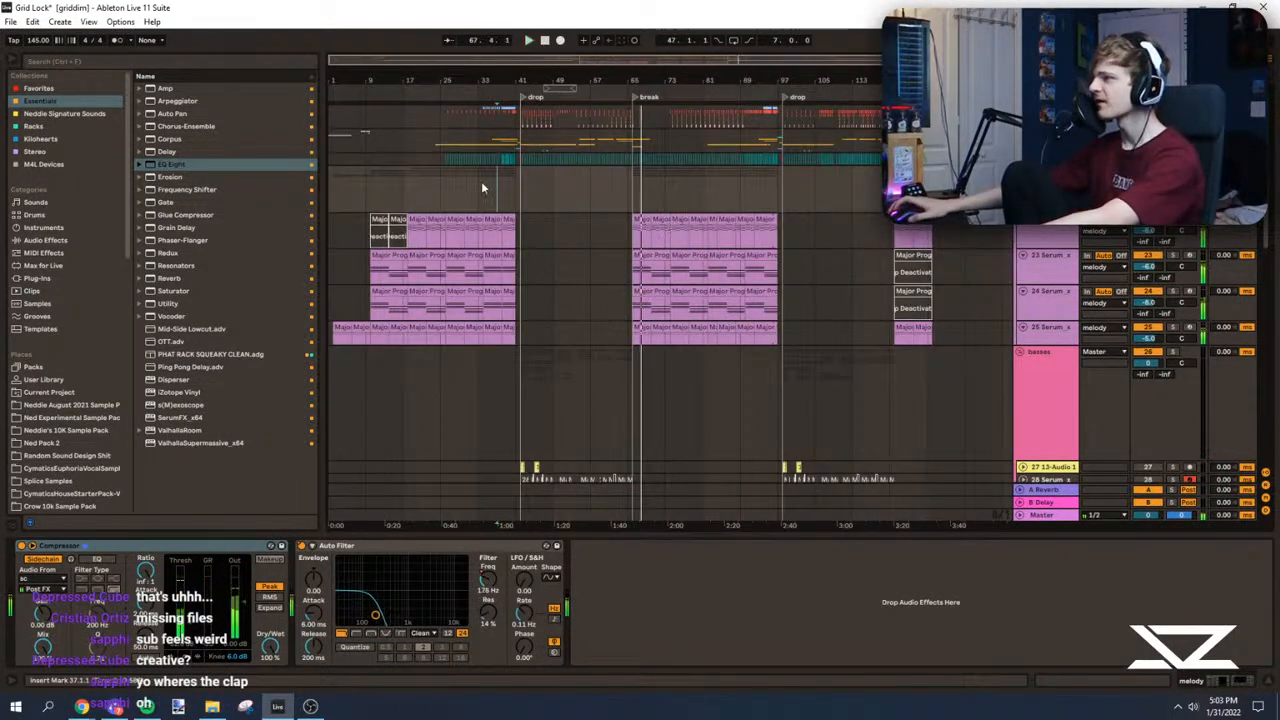
pyautogui.click(524, 207)
pyautogui.press('space')
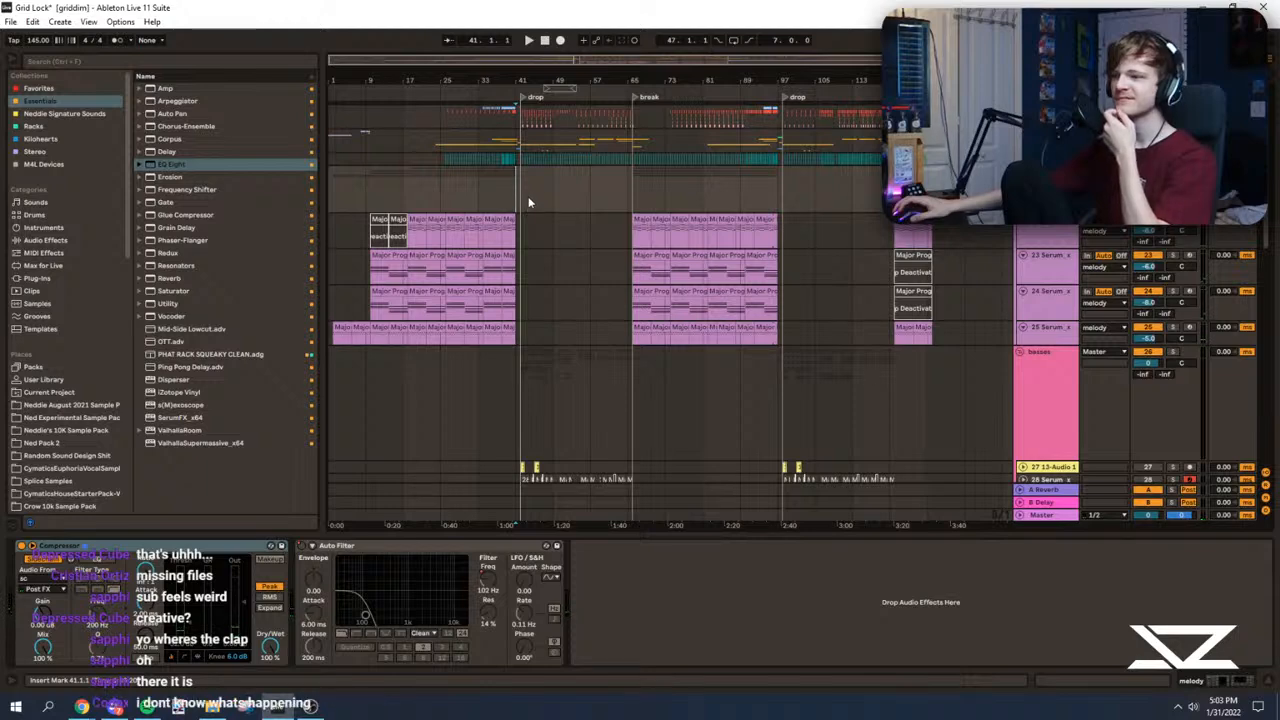
# Step: Replay the transition into the first drop from bar 41 and bring its riser and vocal clips into view
pyautogui.moveTo(576, 60); pyautogui.dragTo(578, 62)
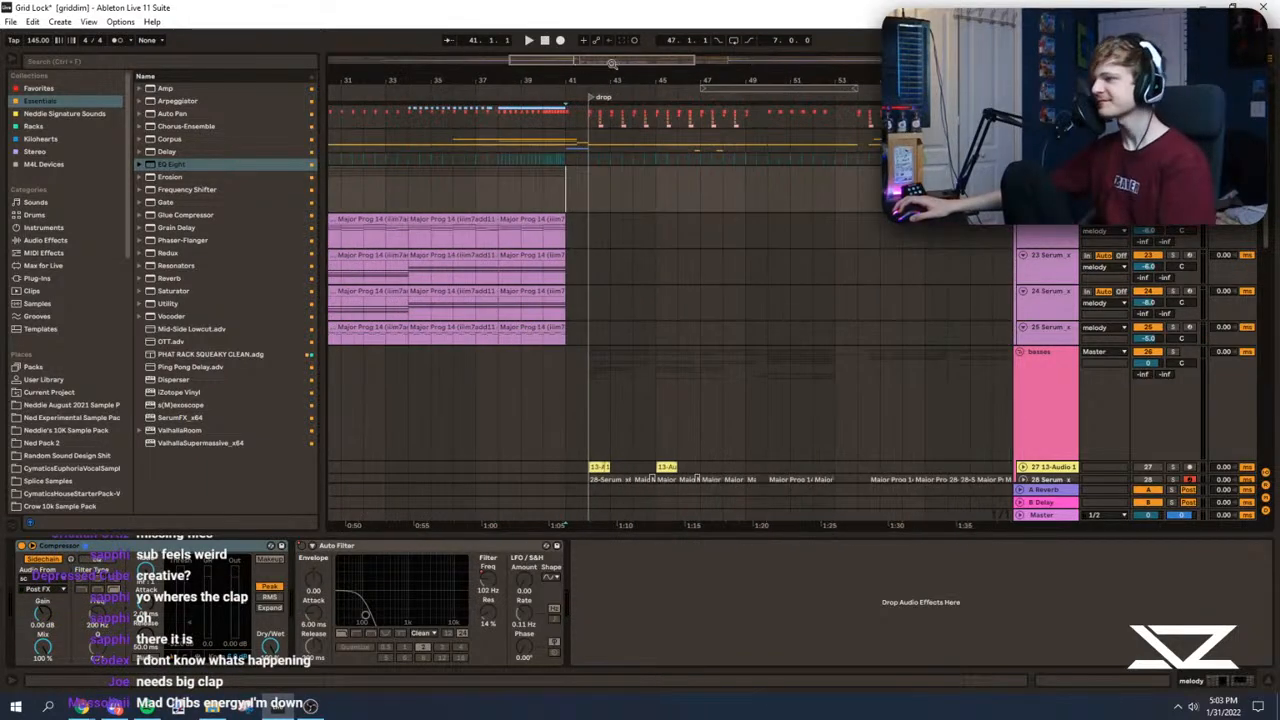
pyautogui.scroll(3, 586, 170)
pyautogui.click(603, 118)
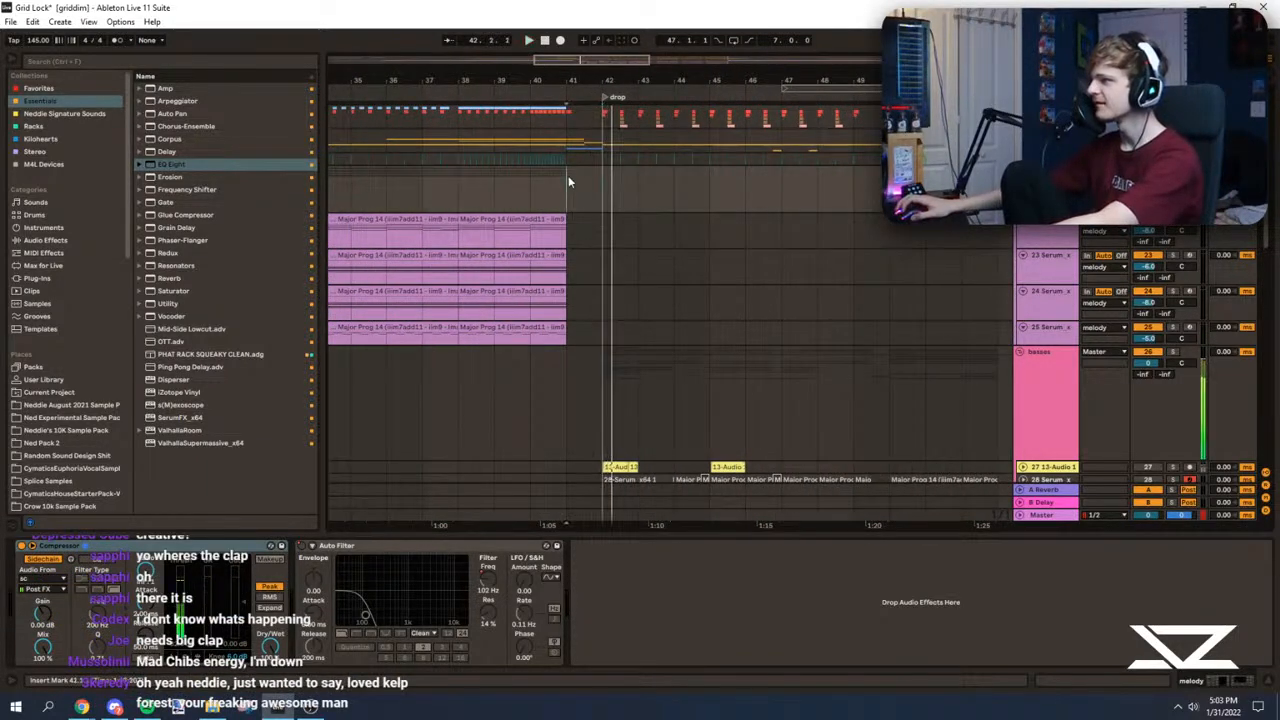
pyautogui.press('space')
pyautogui.press('space')
pyautogui.scroll(4, 568, 180)
pyautogui.press('space')
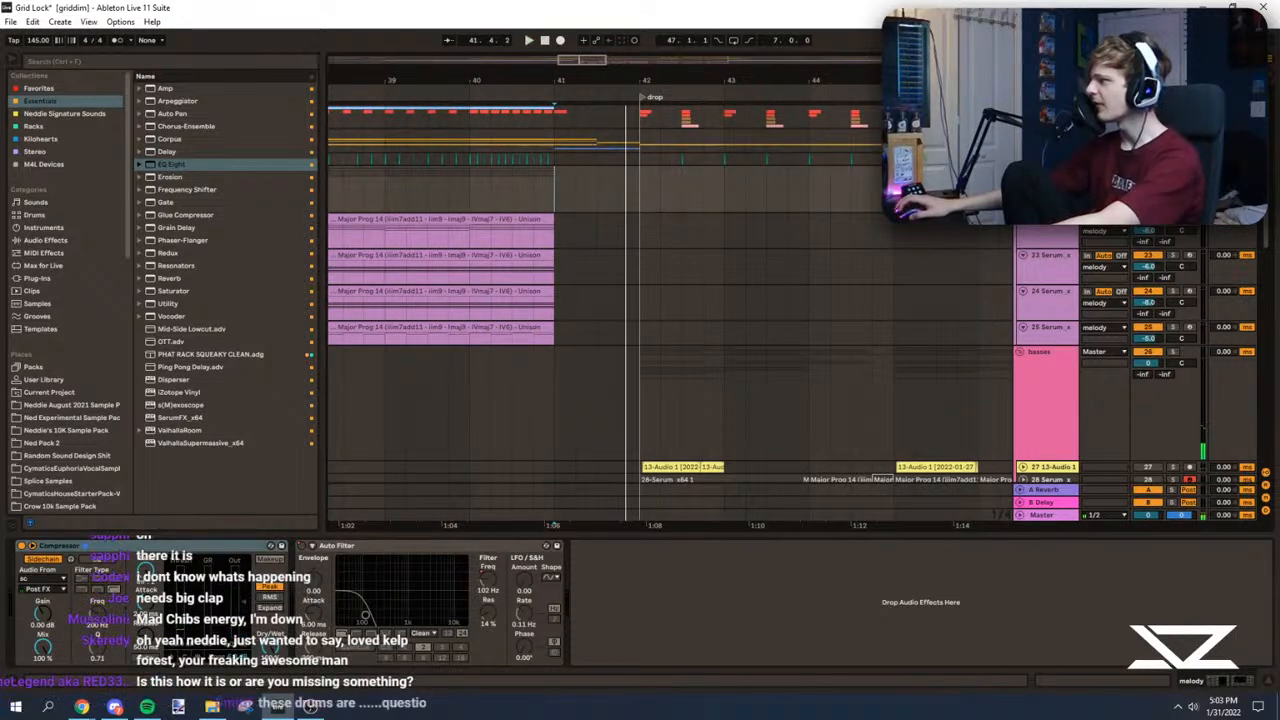
pyautogui.scroll(5, 1050, 300)
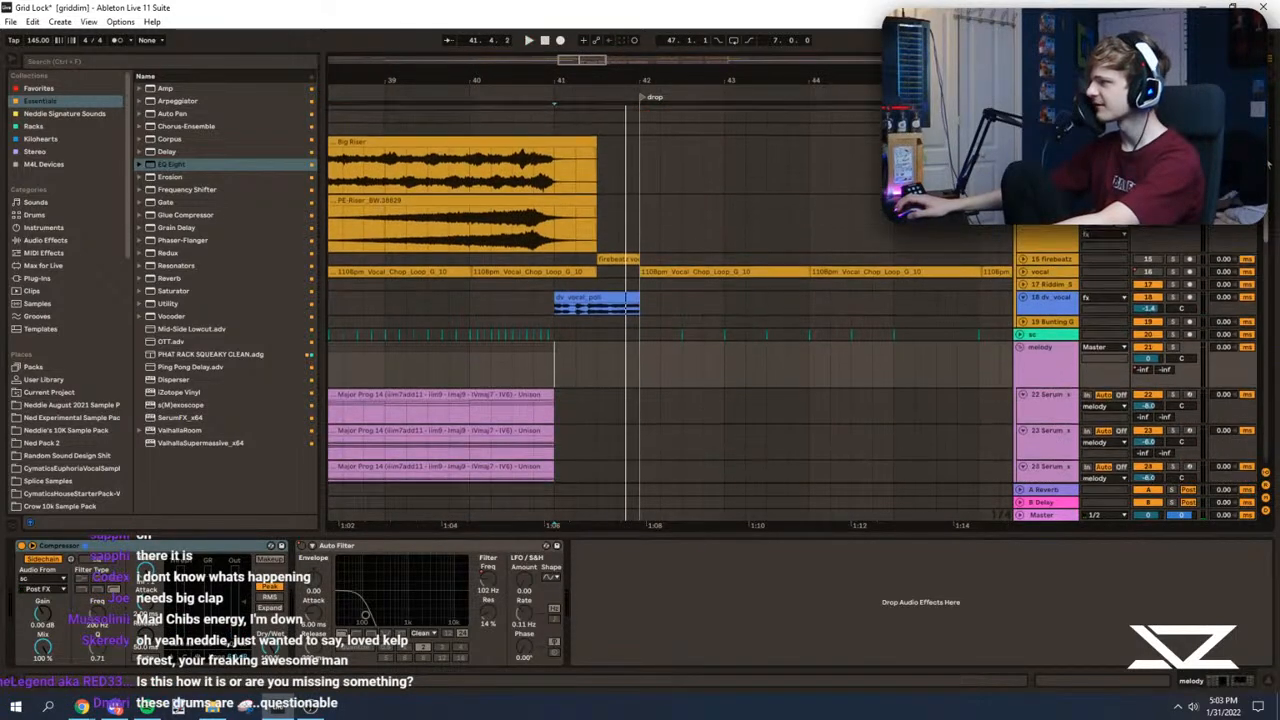
# Step: Solo the dv_vocal track and play its clip from bar 41 while examining its effects chain
pyautogui.click(1055, 298)
pyautogui.click(1173, 295)
pyautogui.press('space')
pyautogui.press('space')
pyautogui.moveTo(1182, 682); pyautogui.dragTo(1243, 692)
pyautogui.press('space')
pyautogui.click(506, 545)
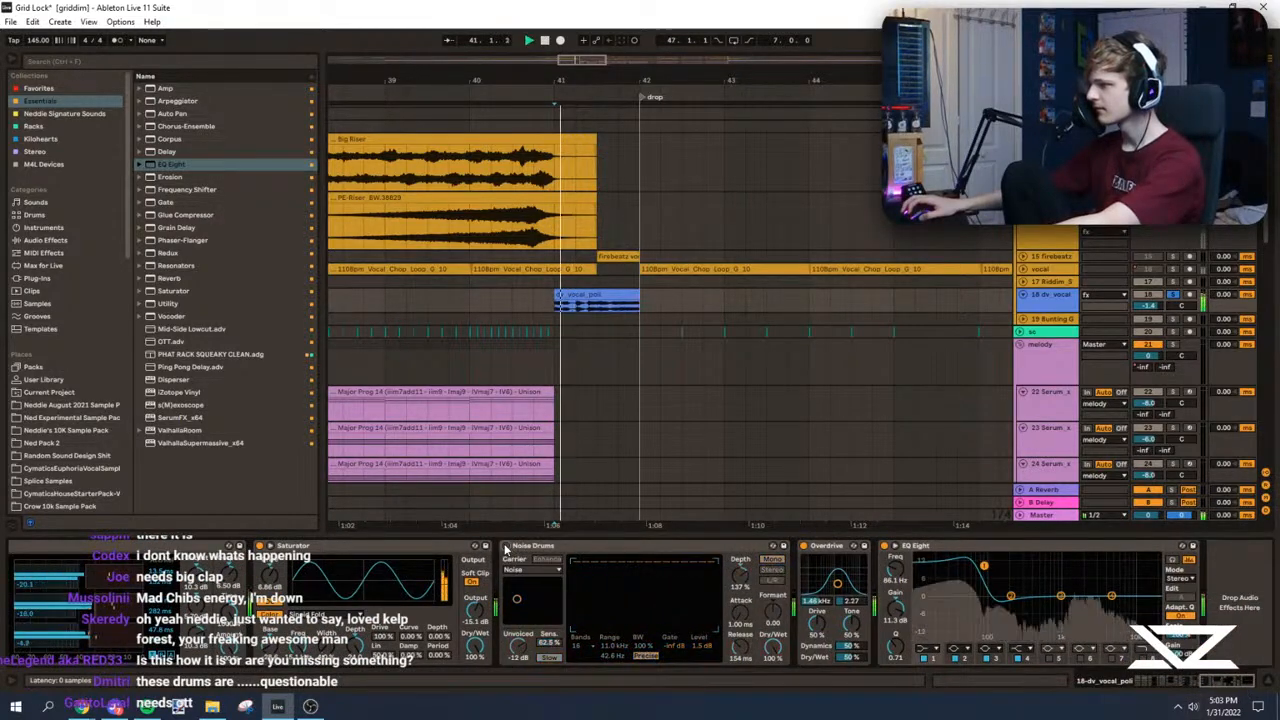
pyautogui.press('space')
# Step: Play the soloed vocal with its first Auto Pan switched off and on, and check the second Auto Pan
pyautogui.moveTo(1222, 682); pyautogui.dragTo(1158, 687)
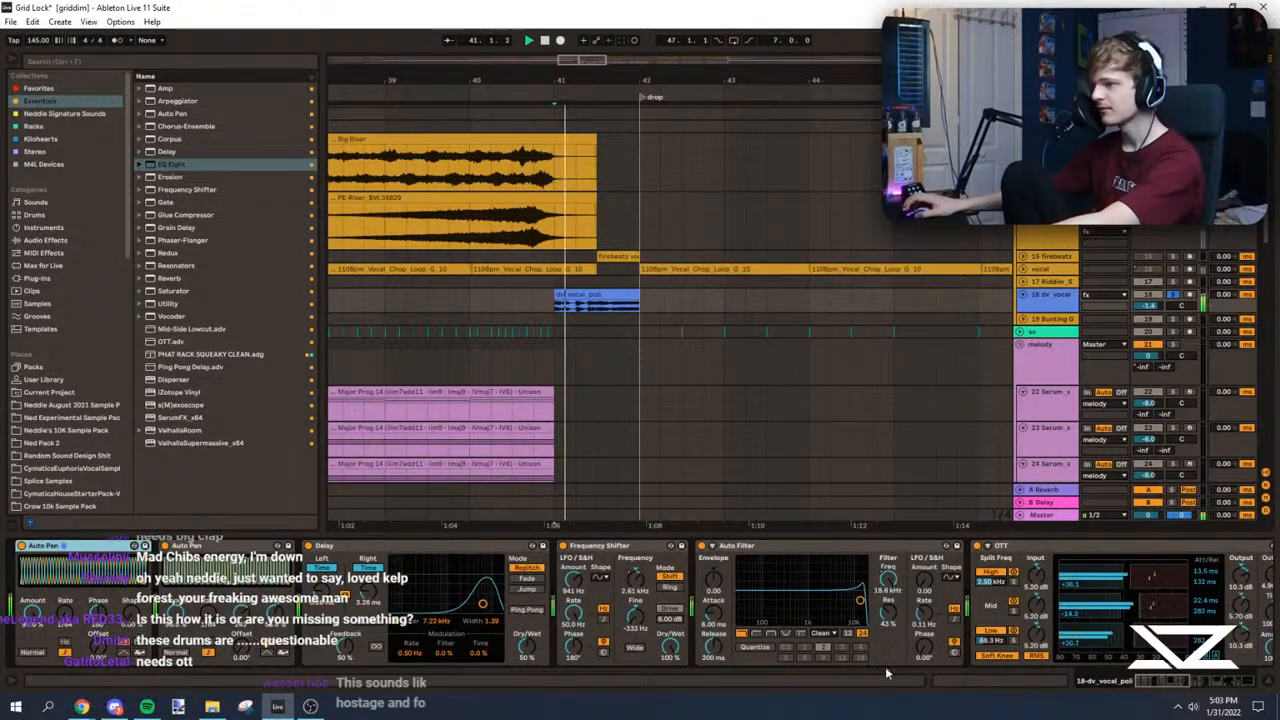
pyautogui.press('space')
pyautogui.click(23, 547)
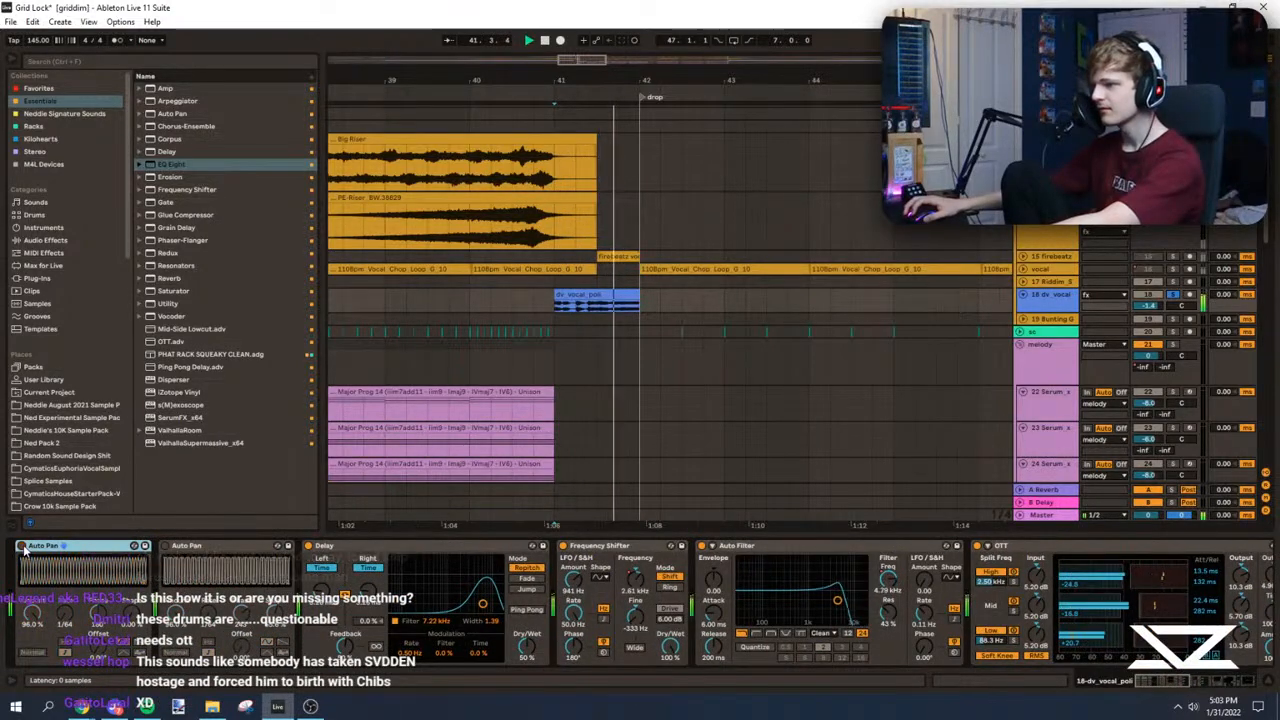
pyautogui.press('space')
pyautogui.press('space')
pyautogui.click(23, 547)
pyautogui.press('space')
pyautogui.click(165, 546)
# Step: Deactivate all effects on the dv_vocal track, comparing the vocal with and without them
pyautogui.hotkey('ctrl', 'a')
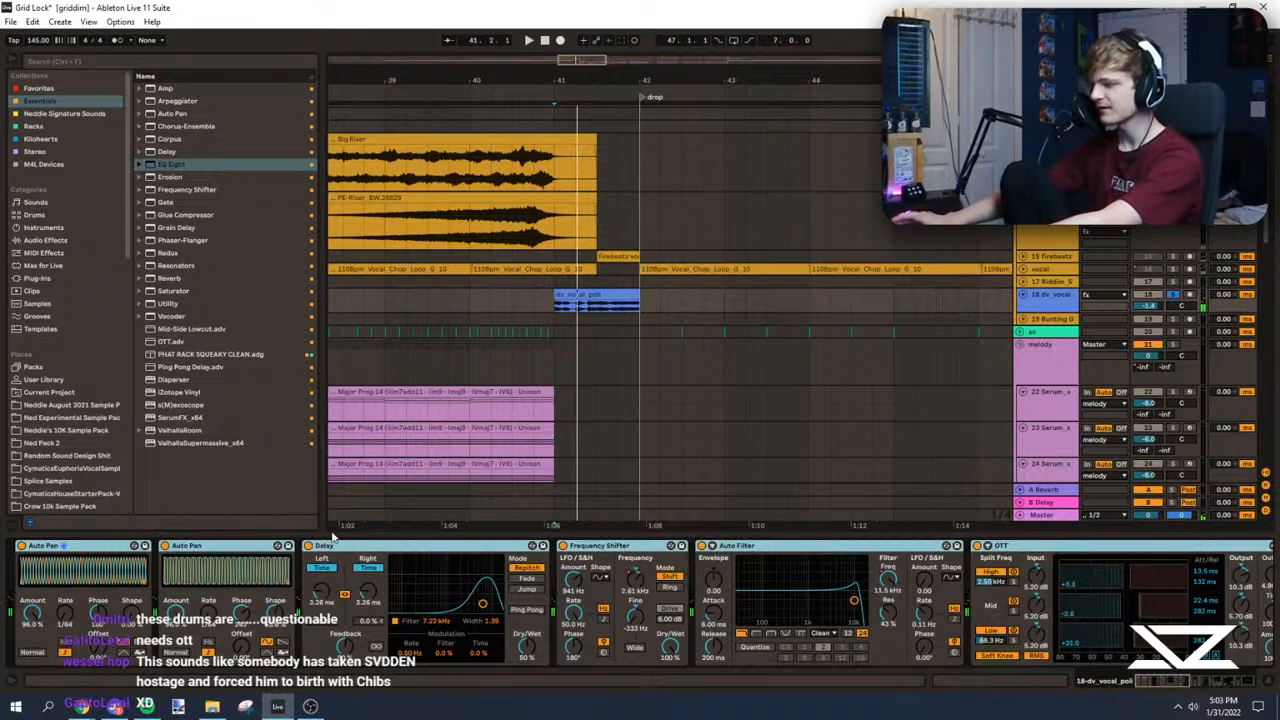
pyautogui.press('0')
pyautogui.press('space')
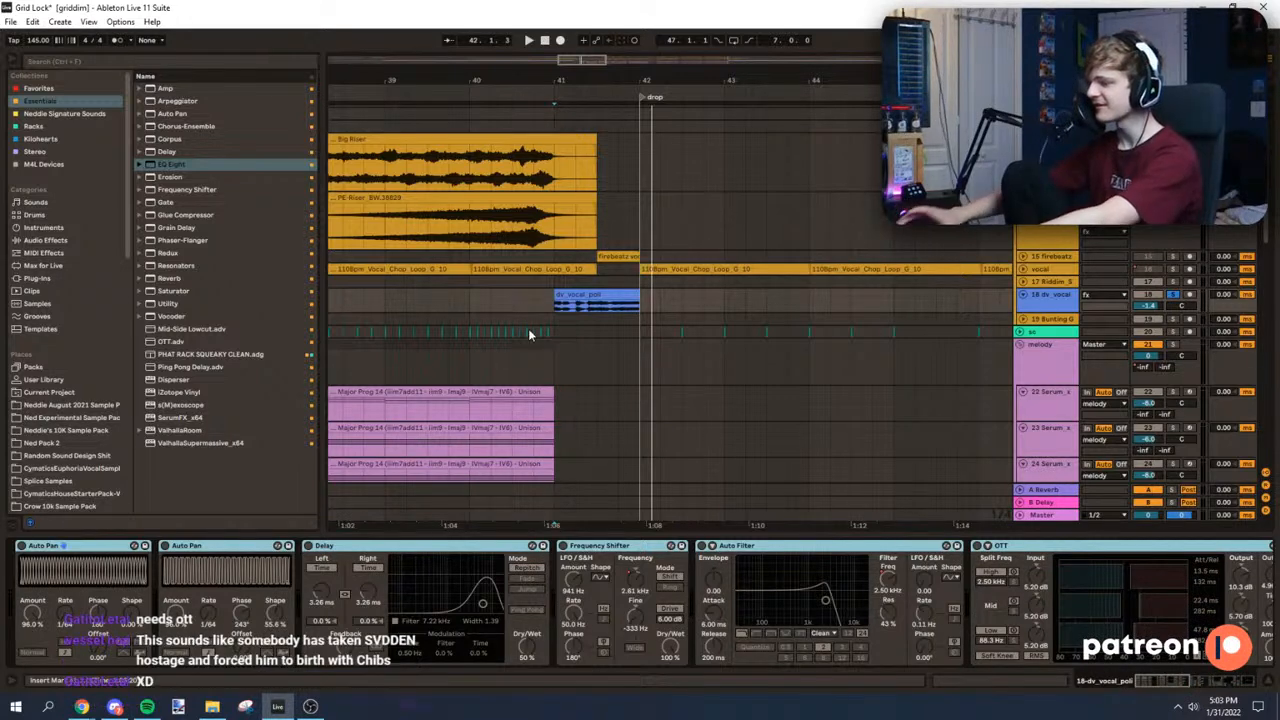
pyautogui.press('0')
pyautogui.press('space')
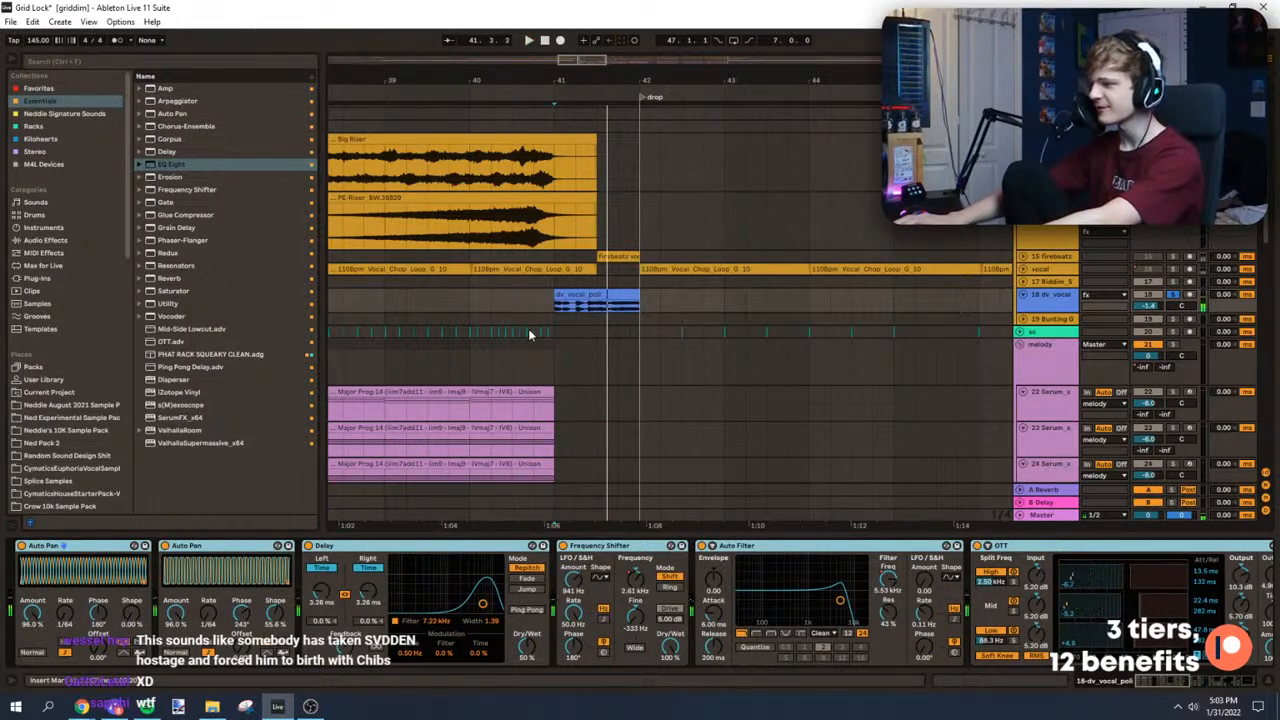
pyautogui.press('space')
pyautogui.press('space')
pyautogui.press('0')
# Step: Move the insert marker back into the build near bar 37 and play towards the drop
pyautogui.click(384, 300)
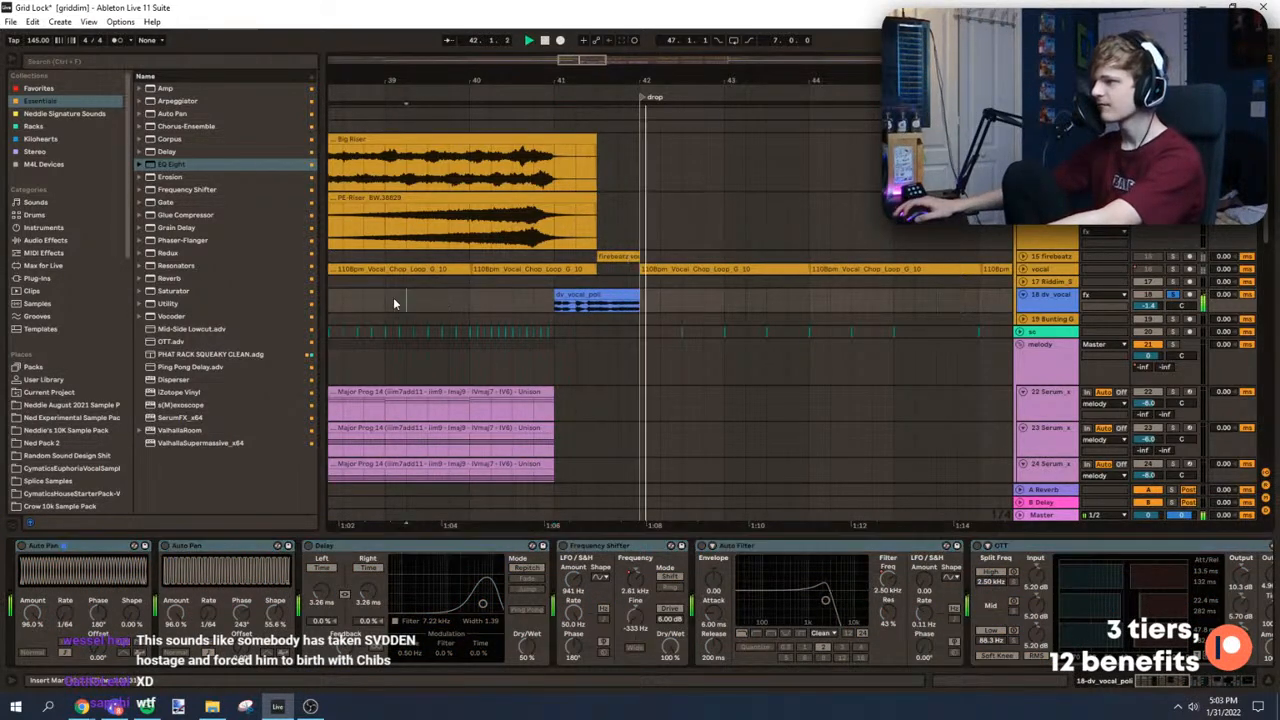
pyautogui.press('space')
pyautogui.press('space')
pyautogui.click(549, 284)
pyautogui.click(469, 300)
pyautogui.moveTo(580, 65); pyautogui.dragTo(571, 58)
pyautogui.scroll(3, 640, 262)
pyautogui.click(476, 216)
pyautogui.press('space')
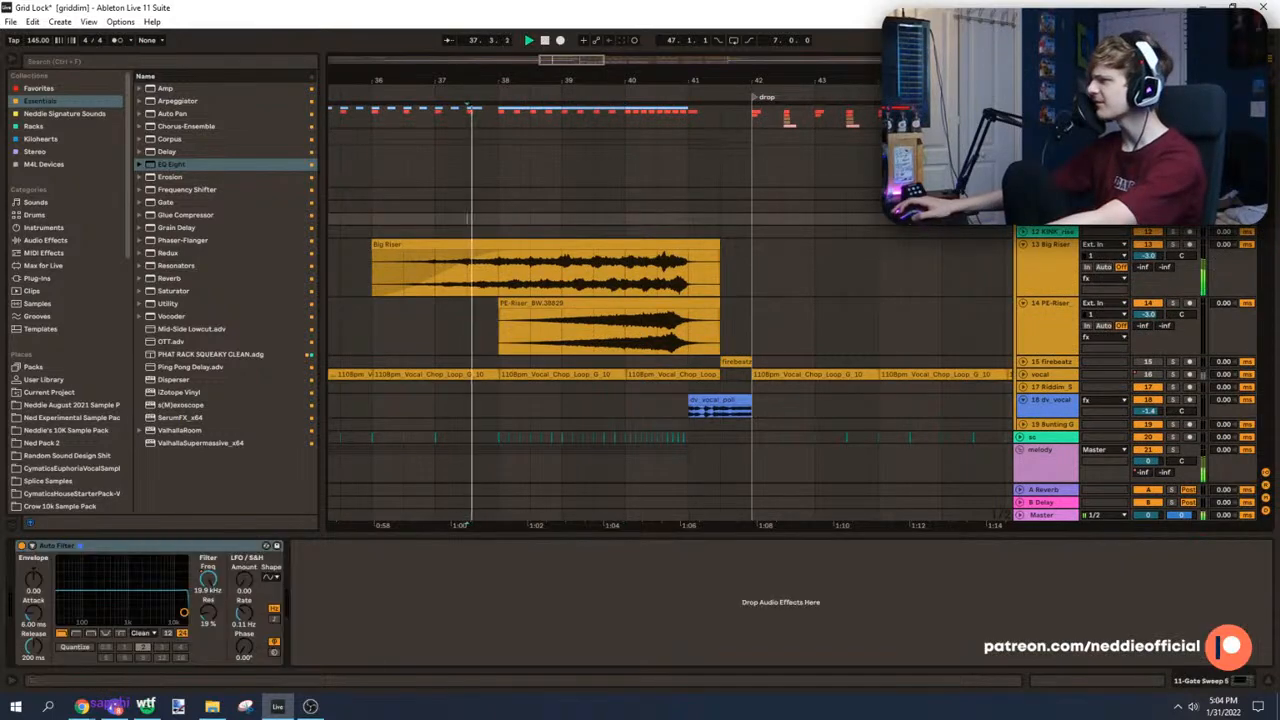
# Step: Set the insert marker at bar 38 and play the build while examining the clap and kick clips
pyautogui.click(498, 233)
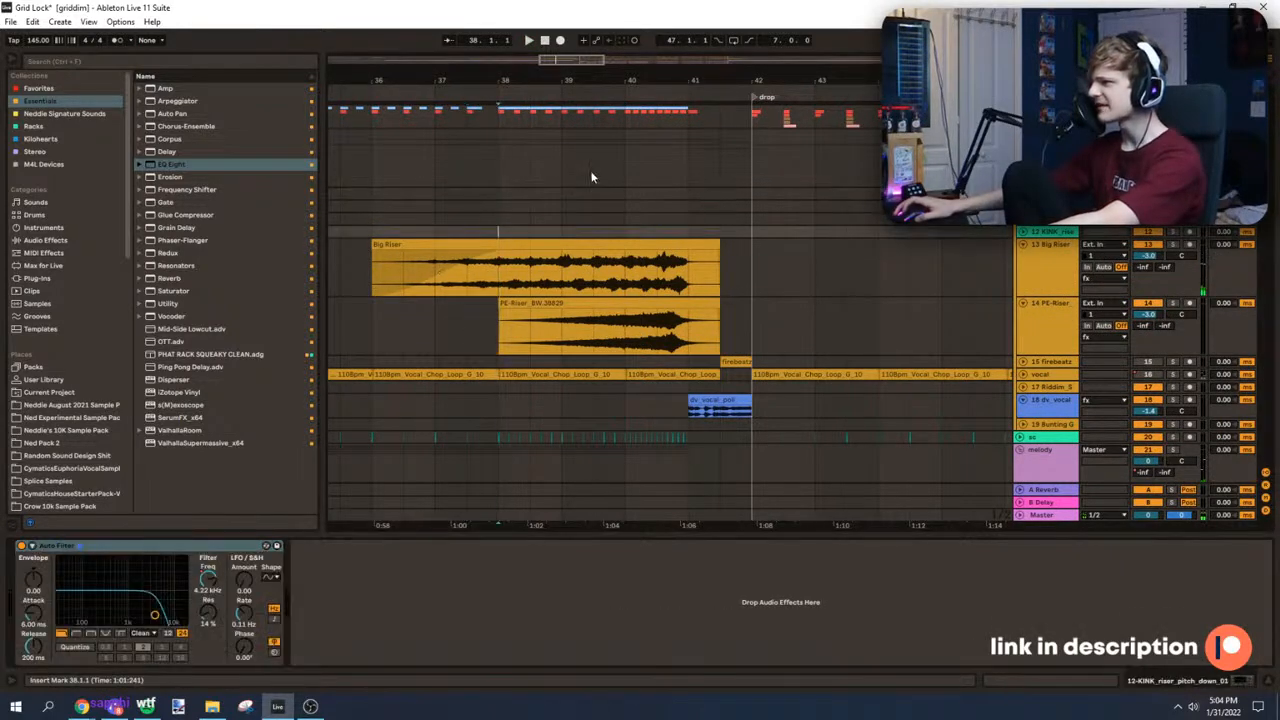
pyautogui.scroll(4, 567, 238)
pyautogui.moveTo(557, 62); pyautogui.dragTo(557, 142)
pyautogui.press('space')
pyautogui.click(1173, 168)
pyautogui.press('space')
pyautogui.press('space')
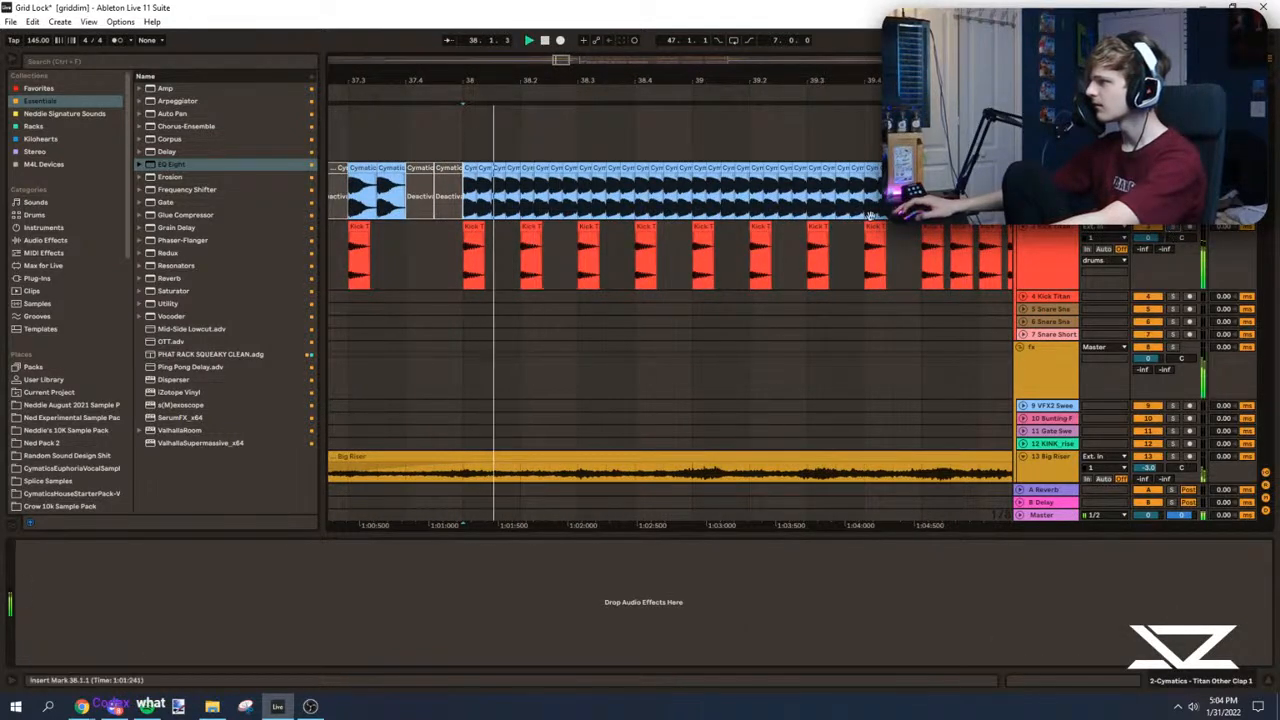
# Step: Audition the build repeatedly from bar 38 while examining the risers, sidechain triggers and soloed melody group
pyautogui.scroll(-3, 1177, 235)
pyautogui.scroll(-3, 1085, 232)
pyautogui.press('space')
pyautogui.press('space')
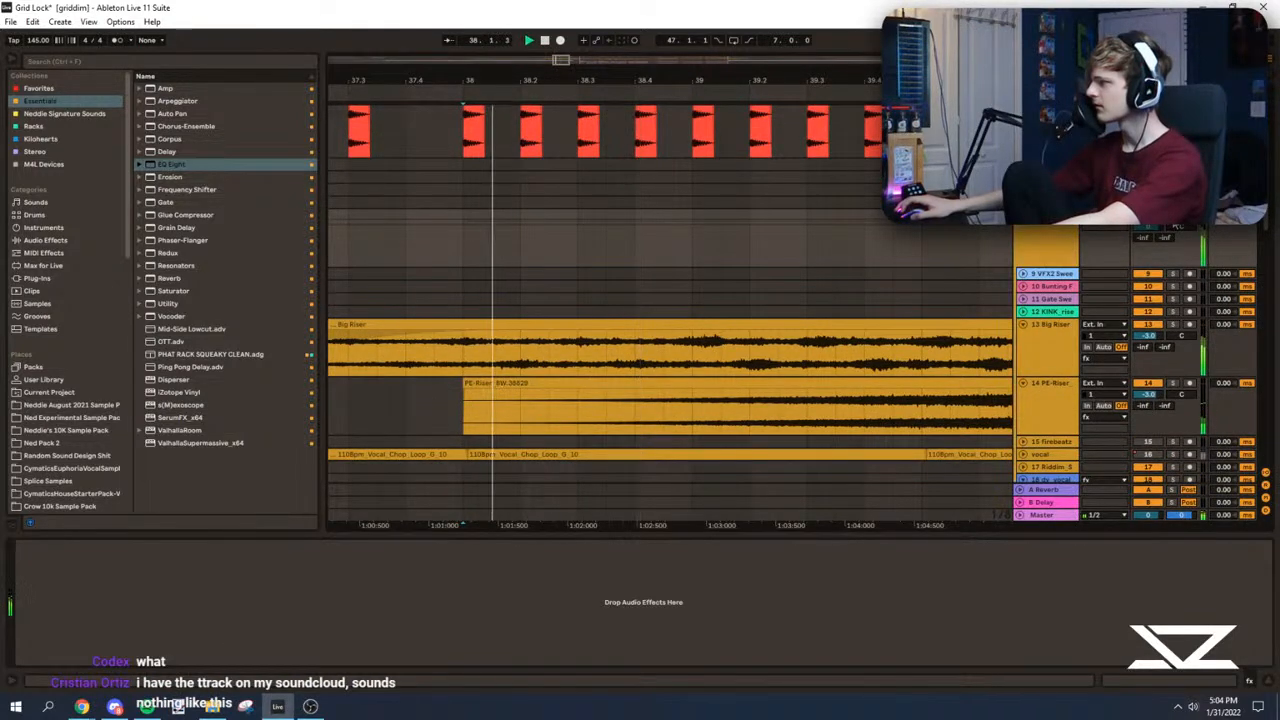
pyautogui.press('space')
pyautogui.scroll(-5, 1178, 226)
pyautogui.press('space')
pyautogui.click(1173, 206)
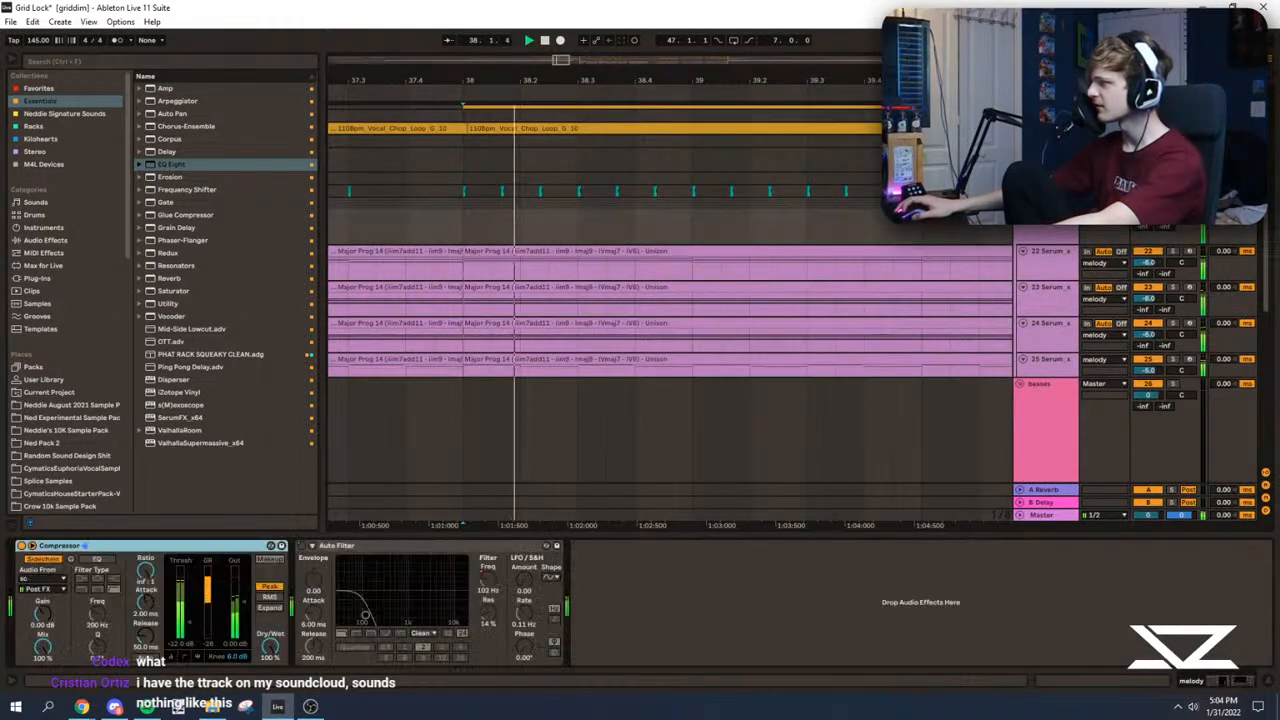
pyautogui.press('space')
pyautogui.press('space')
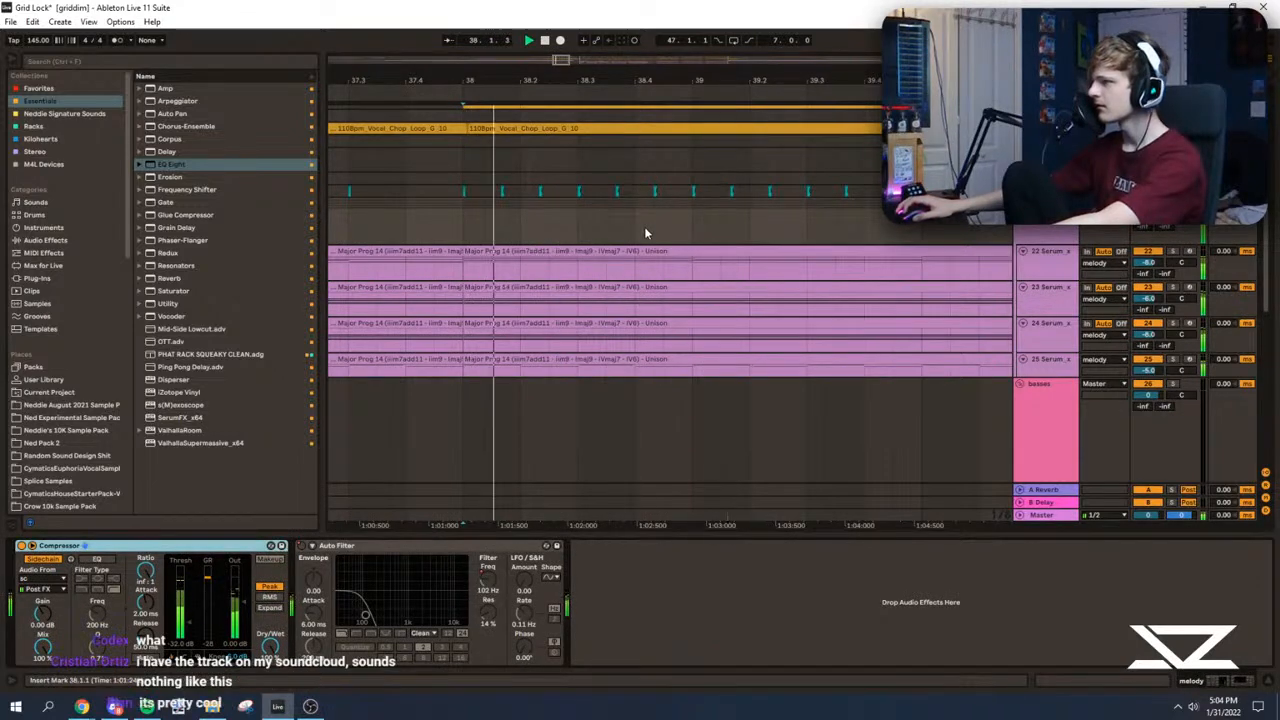
# Step: Enlarge the sc track and delete its sidechain triggers between the bar 38 trigger and bar 41
pyautogui.scroll(2, 1162, 314)
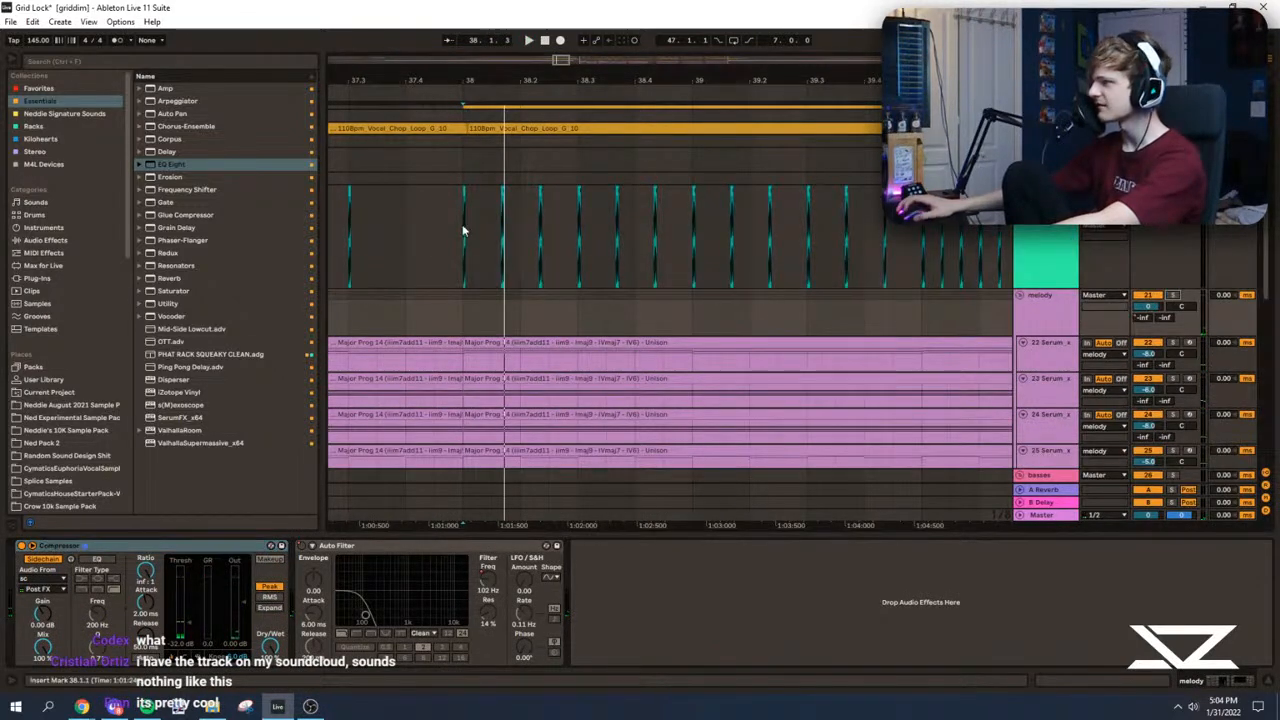
pyautogui.click(498, 203)
pyautogui.moveTo(559, 80); pyautogui.dragTo(480, 80)
pyautogui.moveTo(439, 224); pyautogui.dragTo(880, 232)
pyautogui.press('Delete')
# Step: Duplicate the bar 38 sidechain trigger onto each following beat while playing the build
pyautogui.click(417, 221)
pyautogui.hotkey('ctrl', 'd')
pyautogui.press('space')
pyautogui.hotkey('ctrl', 'd')
pyautogui.hotkey('ctrl', 'd')
pyautogui.hotkey('ctrl', 'd')
pyautogui.hotkey('ctrl', 'd')
pyautogui.hotkey('ctrl', 'd')
pyautogui.hotkey('ctrl', 'd')
pyautogui.hotkey('ctrl', 'd')
pyautogui.hotkey('ctrl', 'd')
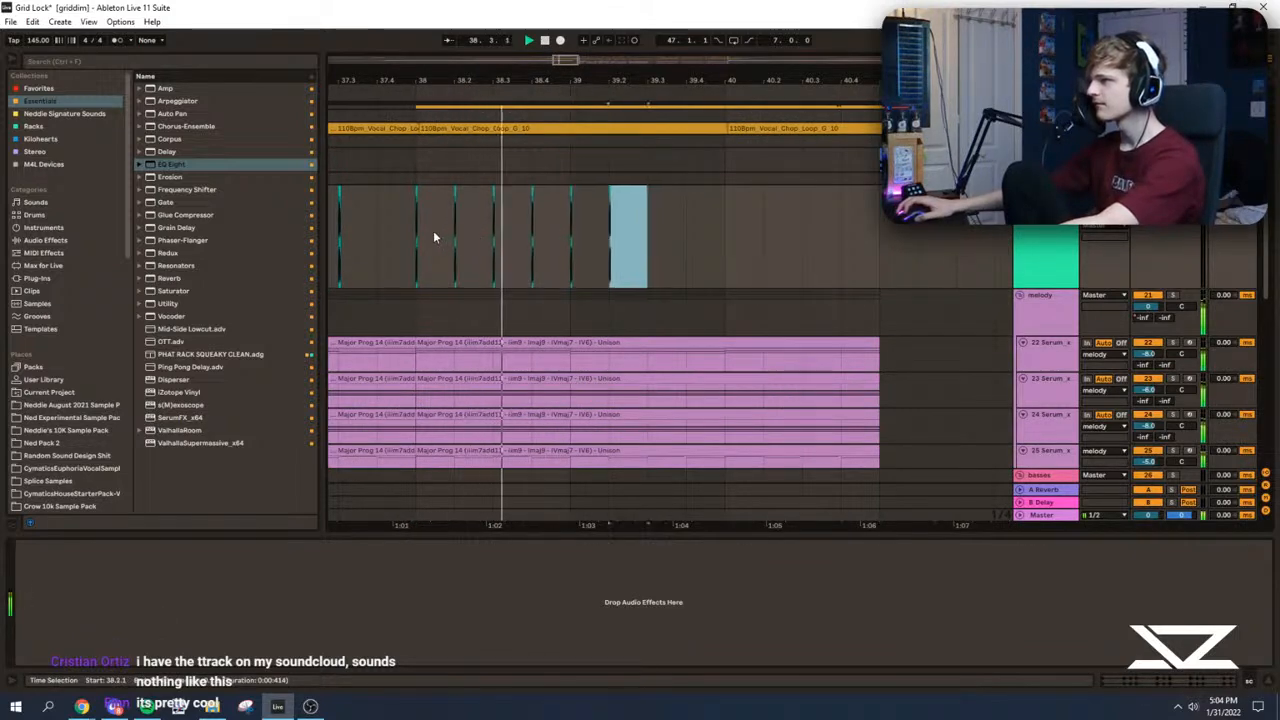
# Step: Duplicate the sidechain trigger onto every half beat through bar 40, stopping at bar 41
pyautogui.moveTo(590, 67); pyautogui.dragTo(568, 86)
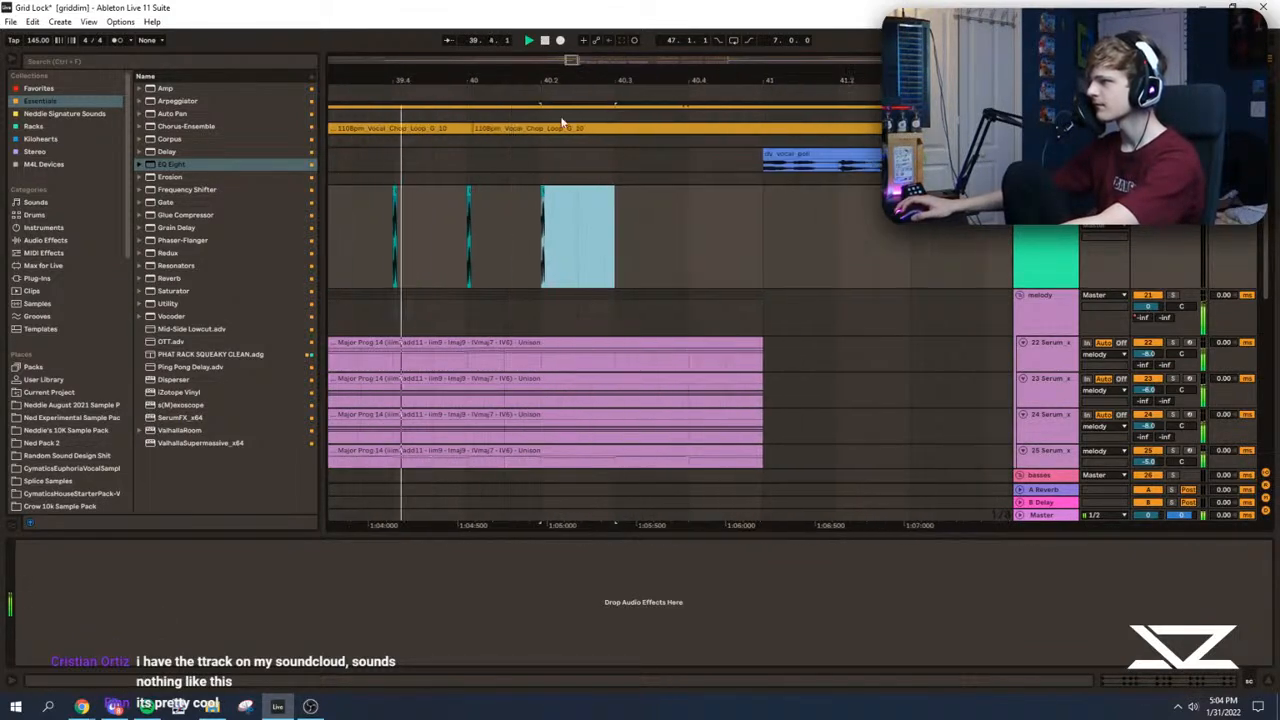
pyautogui.click(537, 232)
pyautogui.hotkey('ctrl', 'd')
pyautogui.hotkey('ctrl', 'd')
pyautogui.hotkey('ctrl', 'd')
pyautogui.hotkey('ctrl', 'd')
pyautogui.hotkey('ctrl', 'd')
pyautogui.hotkey('ctrl', 'd')
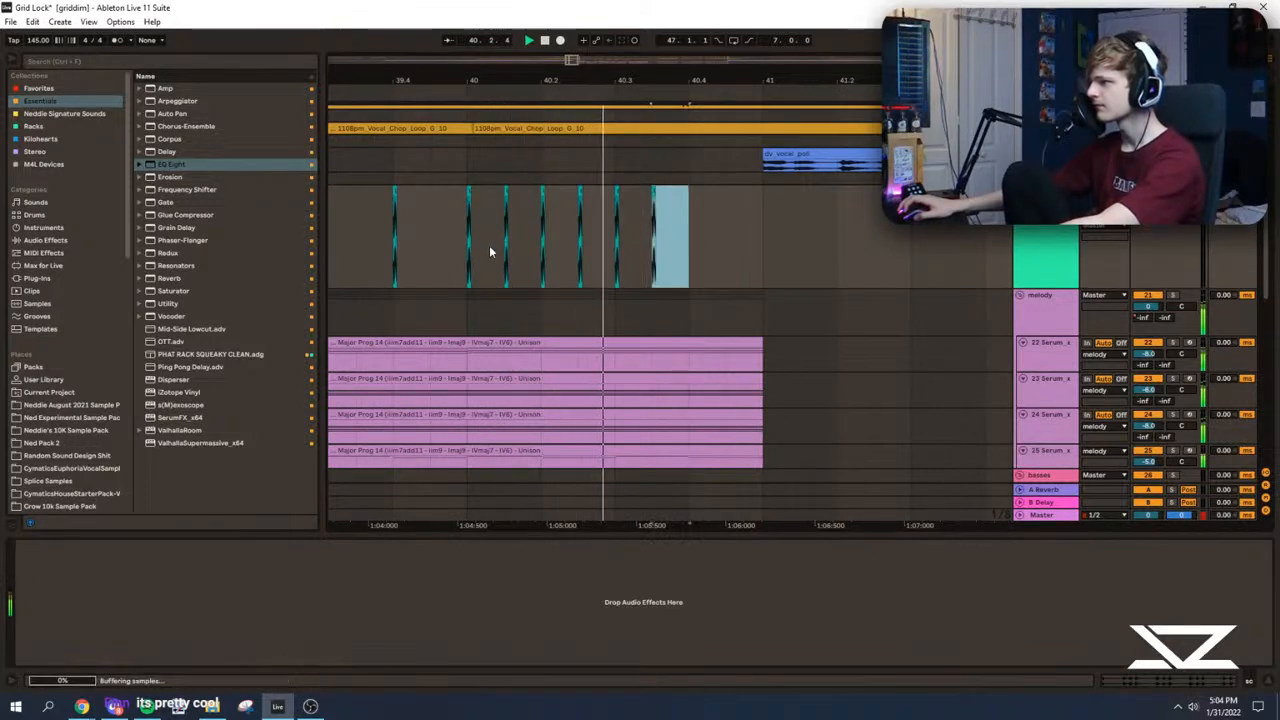
pyautogui.press('-')
# Step: Split the Big Riser and PE-Riser clips at bar 41 and delete their tails
pyautogui.scroll(4, 628, 303)
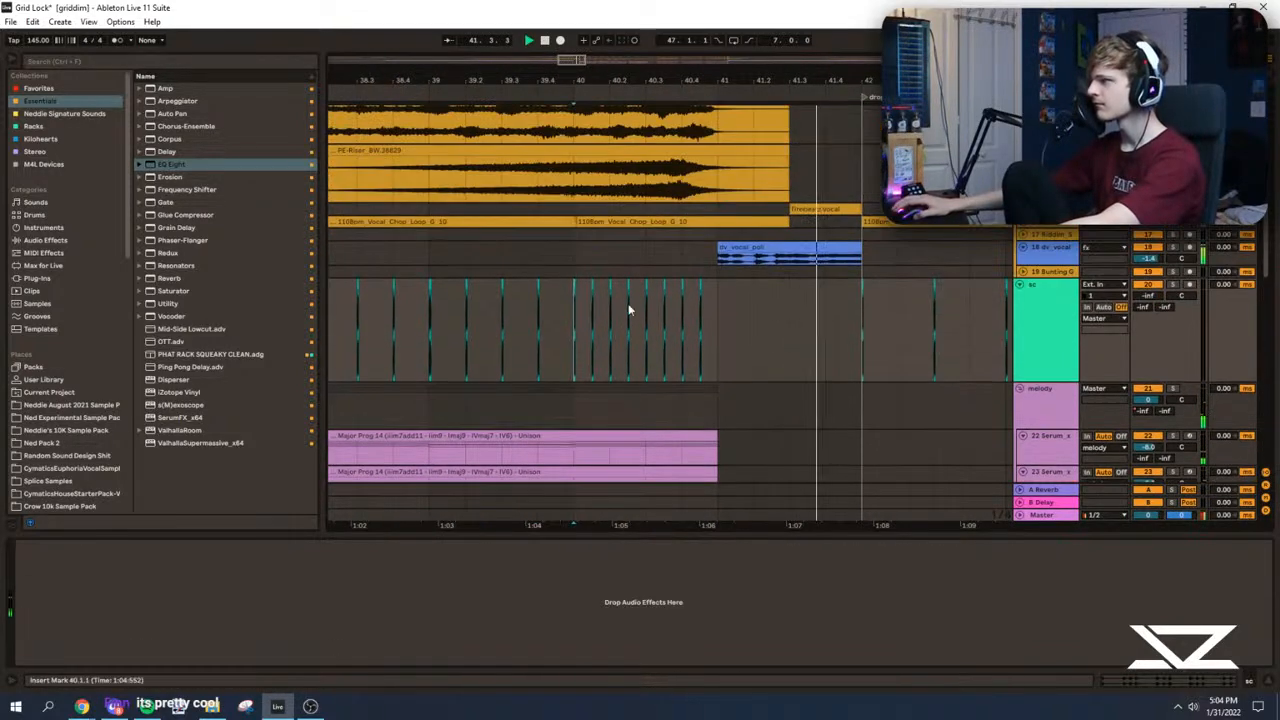
pyautogui.click(713, 268)
pyautogui.click(712, 303)
pyautogui.hotkey('ctrl', 'e')
pyautogui.click(735, 271)
pyautogui.press('Delete')
pyautogui.click(615, 243)
pyautogui.press('space')
pyautogui.click(658, 211)
pyautogui.press('space')
pyautogui.moveTo(658, 211); pyautogui.dragTo(673, 212)
pyautogui.click(724, 224)
pyautogui.hotkey('ctrl', 'e')
pyautogui.click(733, 212)
pyautogui.press('Delete')
pyautogui.click(589, 236)
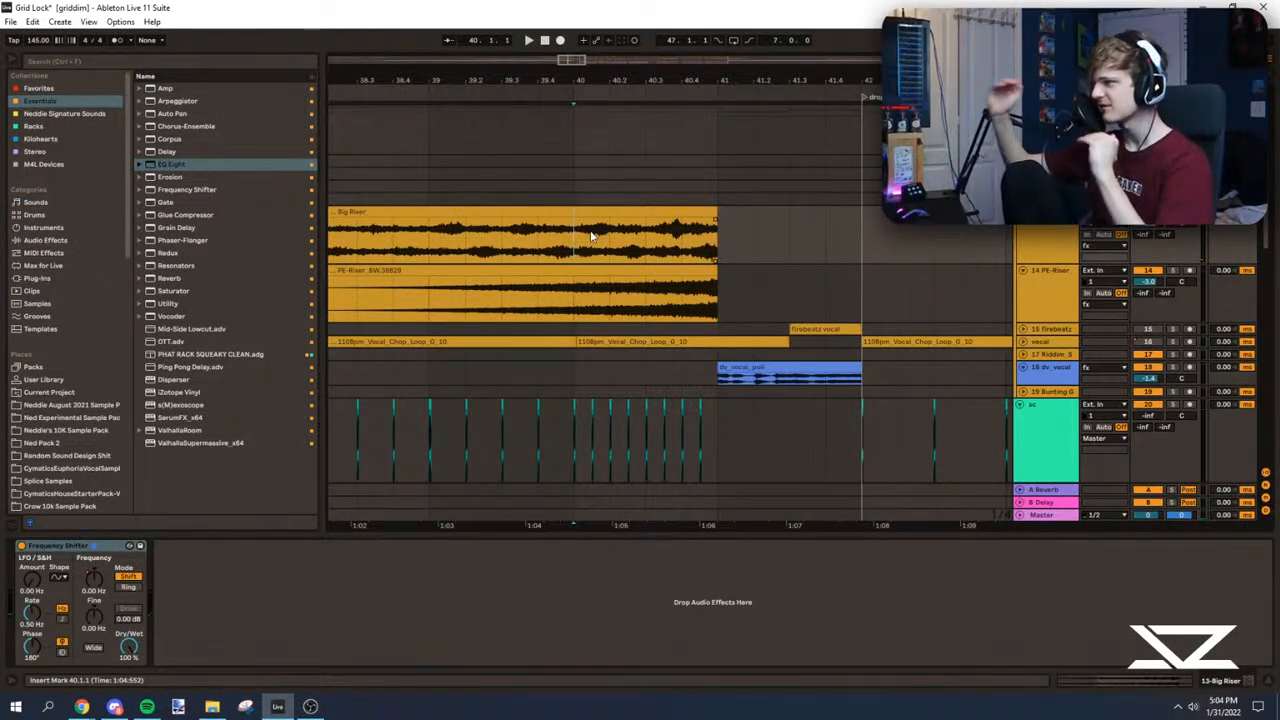
# Step: Audition the end of the build from bar 40 into the drop while examining the risers, claps and kicks
pyautogui.moveTo(579, 64)
pyautogui.mouseDown()
pyautogui.moveTo(570, 42)
pyautogui.moveTo(566, 52)
pyautogui.mouseUp()
pyautogui.scroll(3, 715, 200)
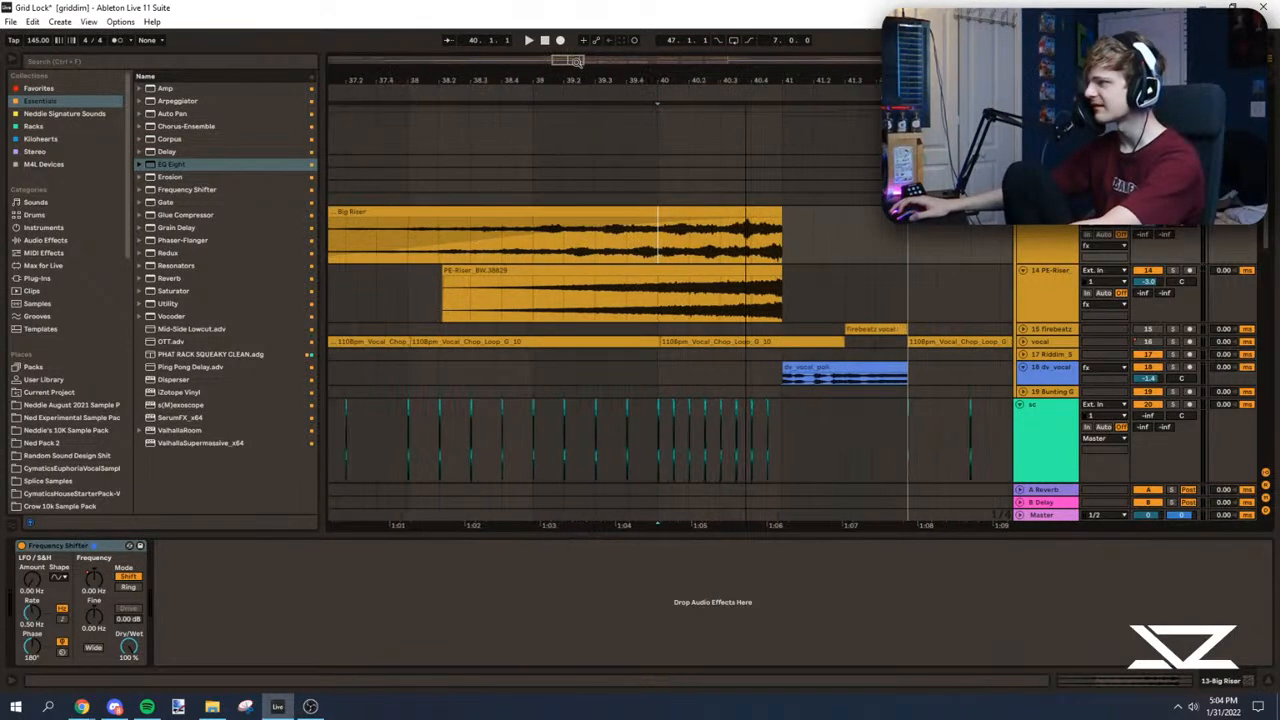
pyautogui.click(731, 296)
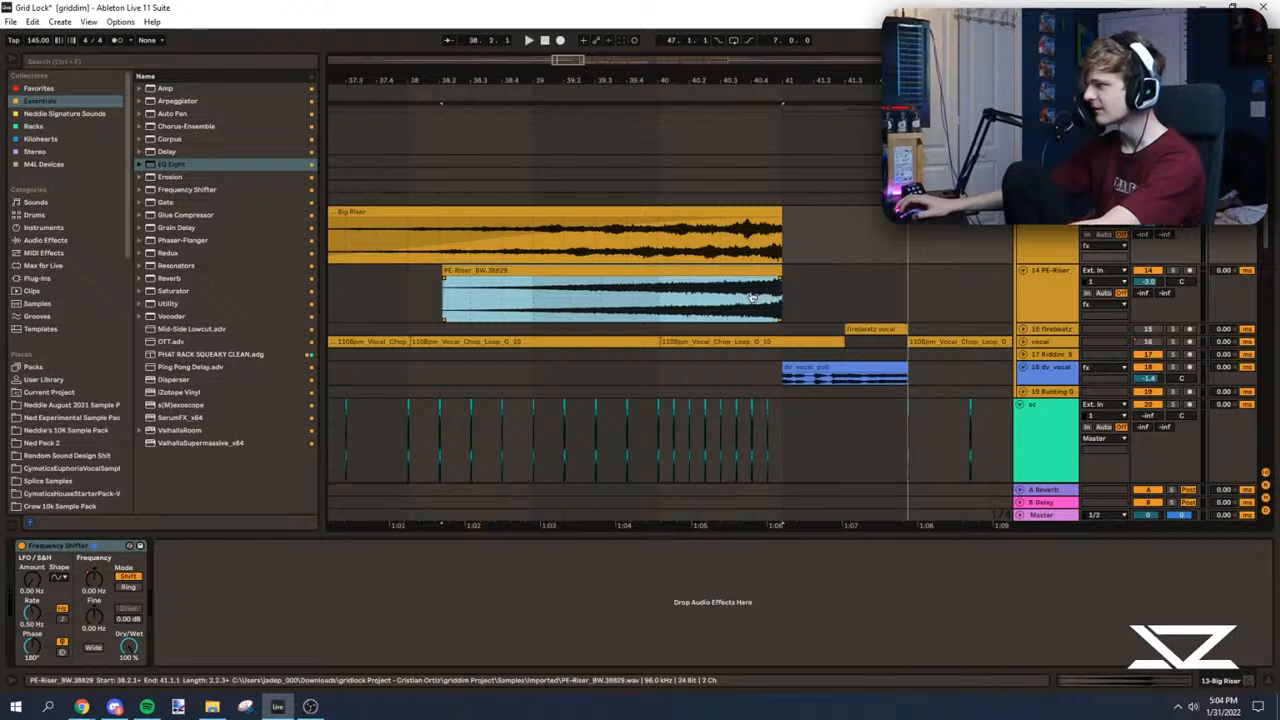
pyautogui.click(752, 289)
pyautogui.moveTo(568, 60); pyautogui.dragTo(571, 76)
pyautogui.scroll(2, 604, 214)
pyautogui.click(603, 214)
pyautogui.click(538, 204)
pyautogui.press('space')
pyautogui.press('space')
pyautogui.scroll(2, 600, 215)
pyautogui.scroll(2, 640, 310)
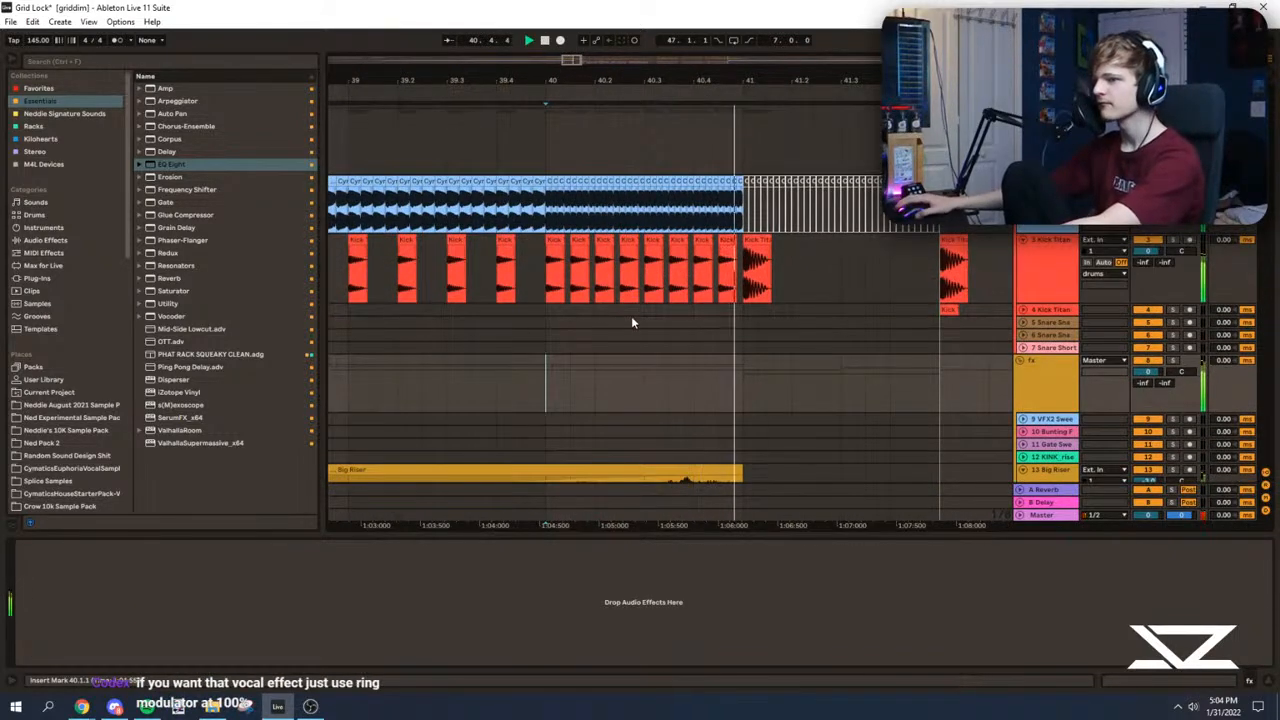
pyautogui.moveTo(577, 62); pyautogui.dragTo(585, 62)
pyautogui.click(667, 375)
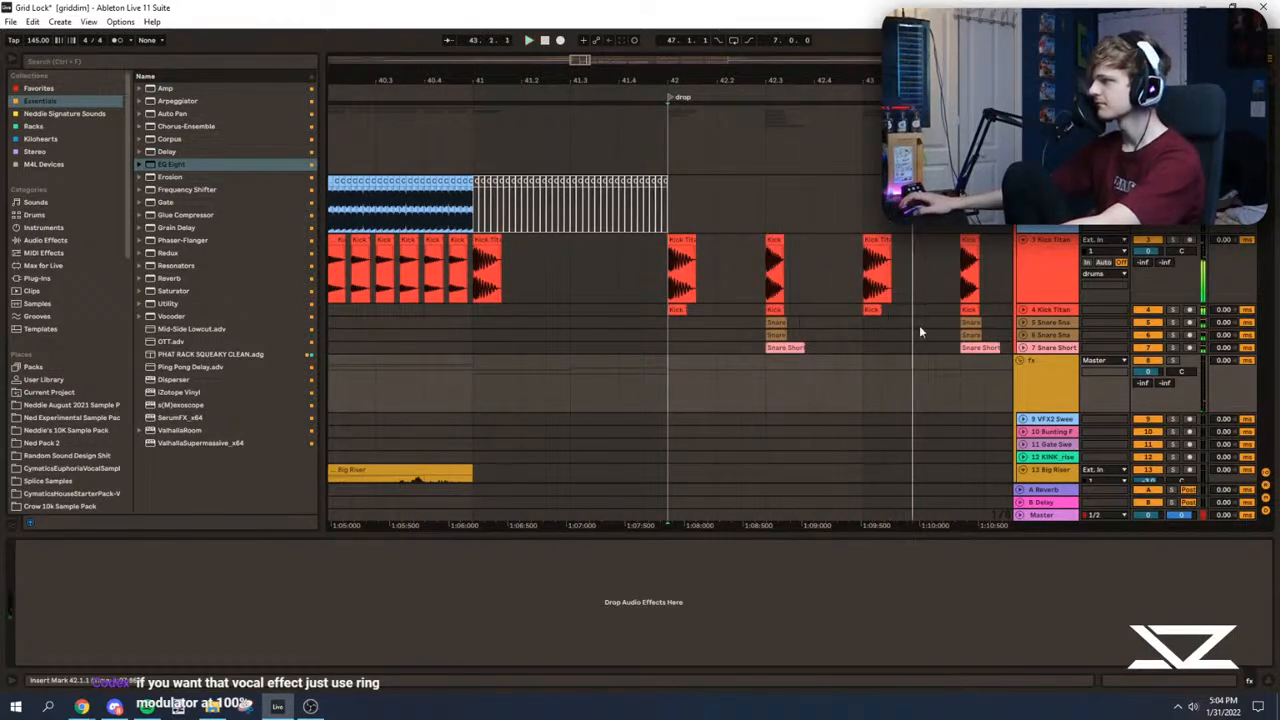
pyautogui.moveTo(582, 62); pyautogui.dragTo(585, 59)
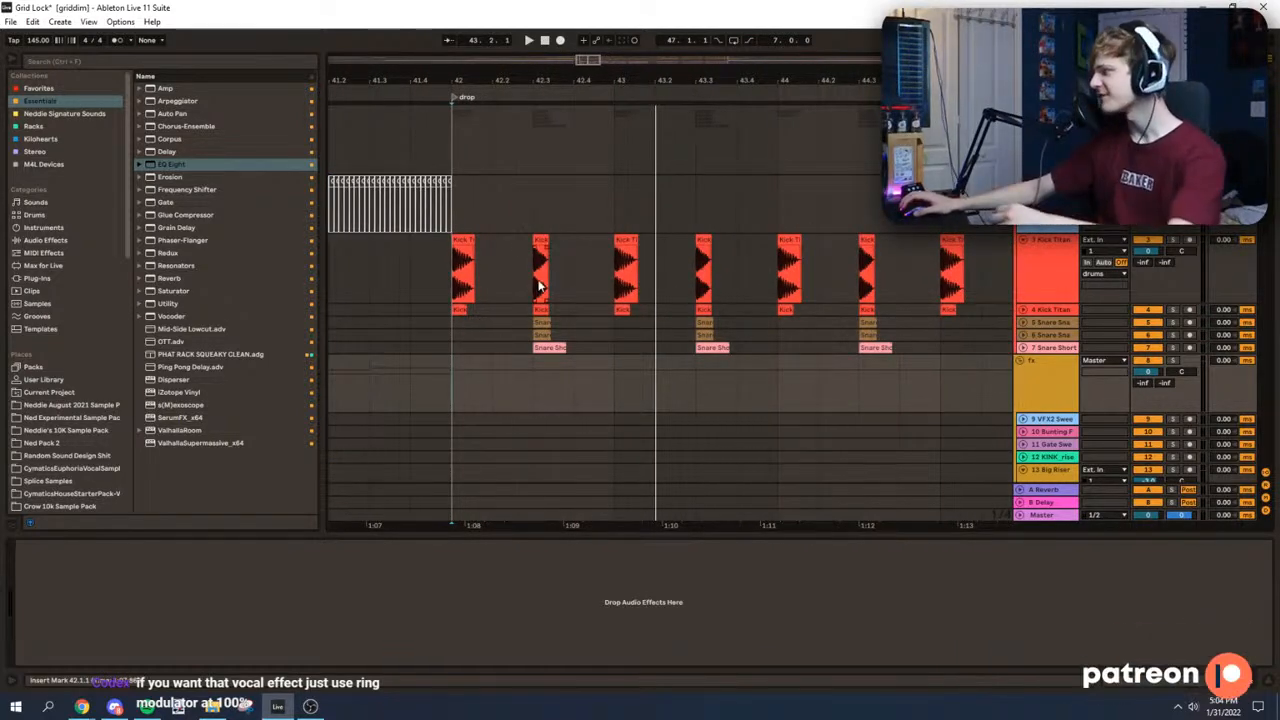
# Step: Set the insert marker at the bar 42 drop and audition its opening with the kicks soloed
pyautogui.click(442, 267)
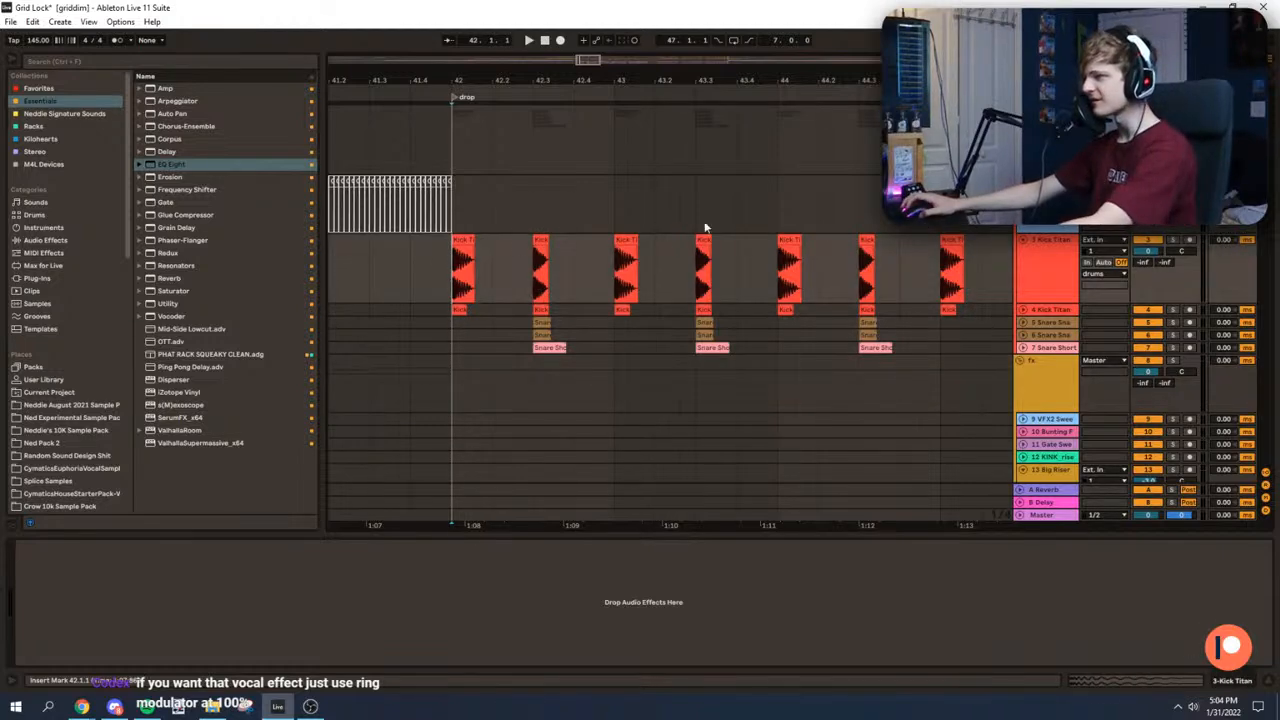
pyautogui.press('space')
pyautogui.press('space')
pyautogui.press('space')
pyautogui.click(1173, 110)
pyautogui.moveTo(608, 80); pyautogui.dragTo(620, 125)
pyautogui.press('space')
pyautogui.scroll(-1, 600, 254)
pyautogui.click(697, 212)
# Step: Enlarge the second kick track and replay the first soloed kick hits of the drop
pyautogui.press('space')
pyautogui.press('space')
pyautogui.click(558, 204)
pyautogui.press('space')
pyautogui.press('space')
pyautogui.press('space')
pyautogui.click(1023, 244)
pyautogui.click(727, 299)
pyautogui.scroll(-1, 731, 300)
pyautogui.press('space')
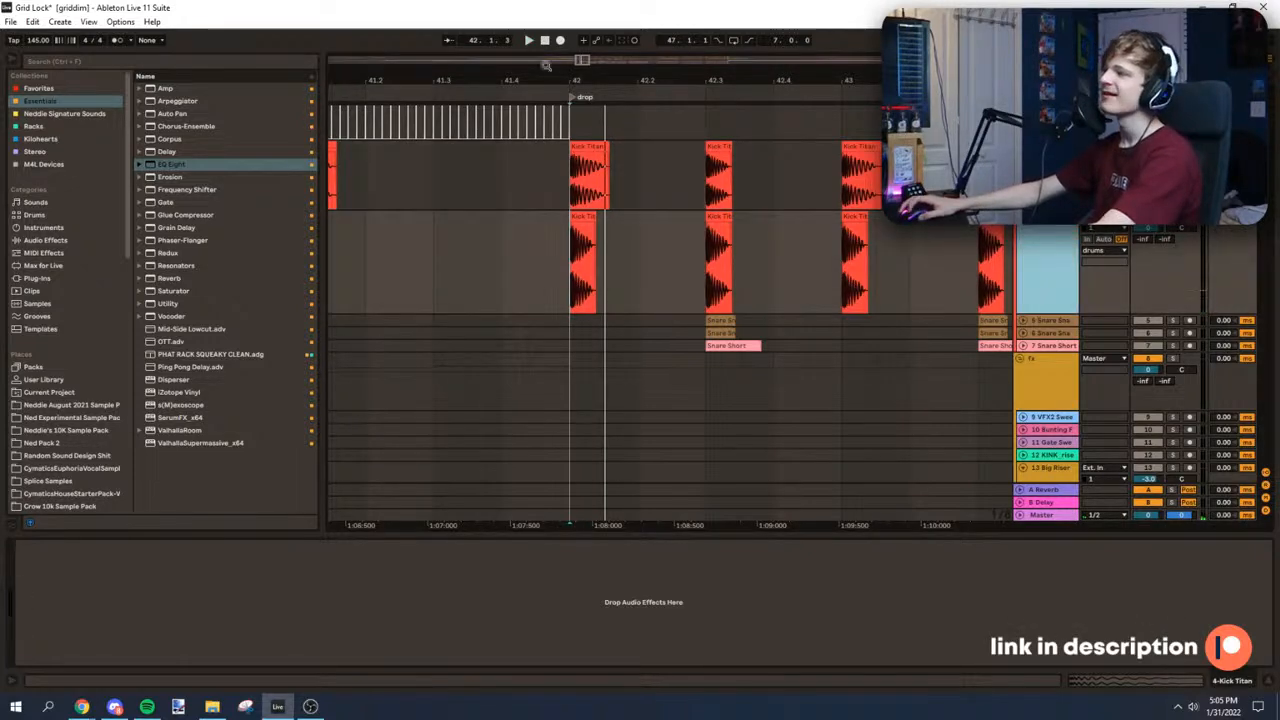
# Step: Deactivate and fold the second kick track, comparing the drop's kicks from bar 42 with and without it
pyautogui.moveTo(581, 60); pyautogui.dragTo(621, 63)
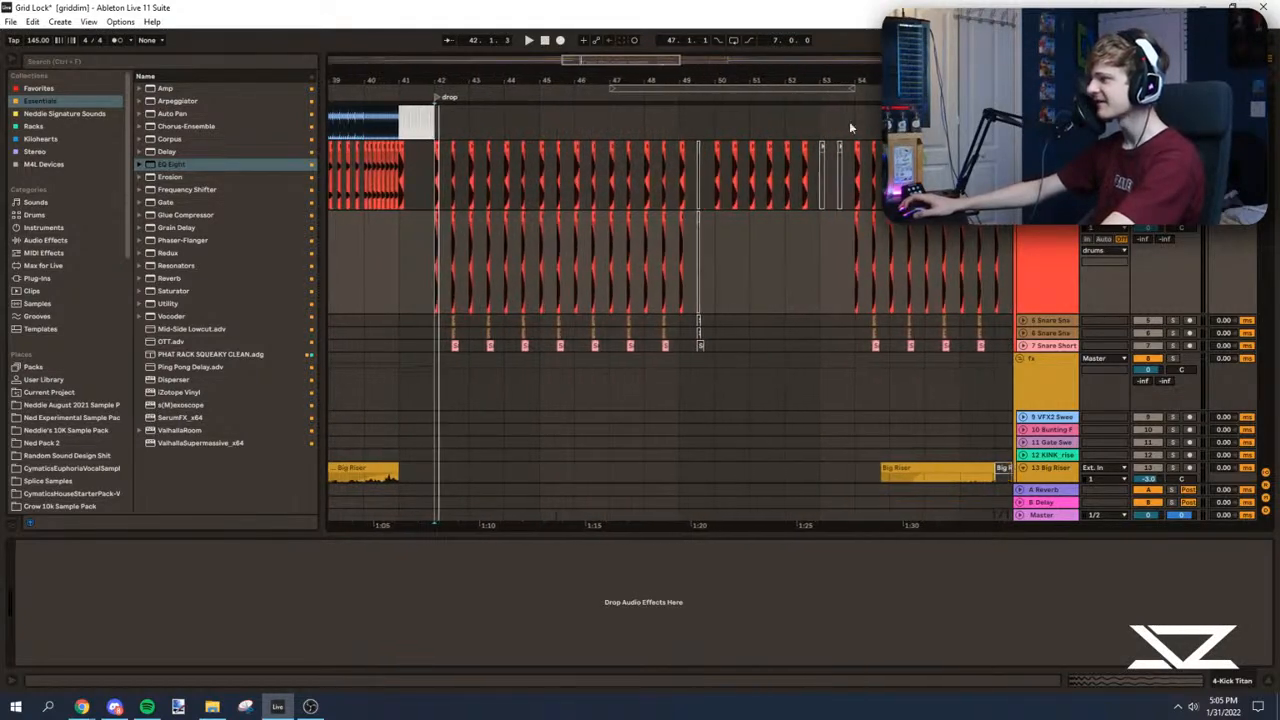
pyautogui.click(1064, 231)
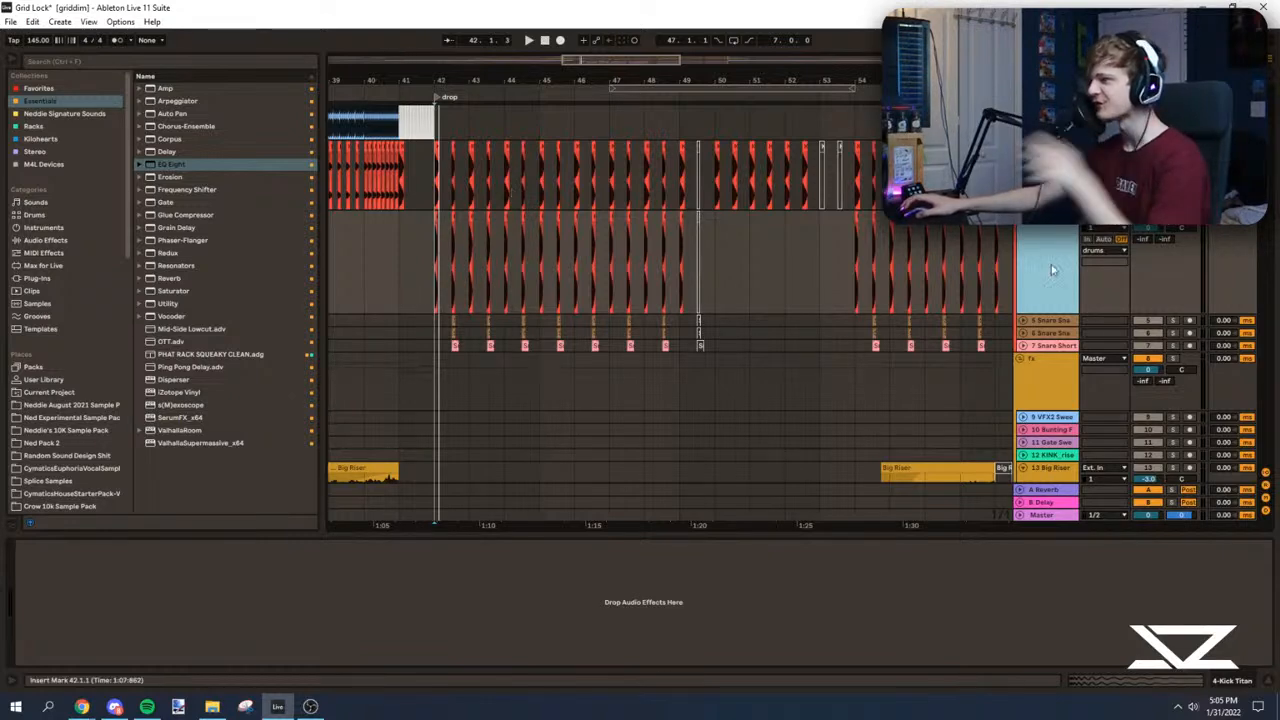
pyautogui.press('space')
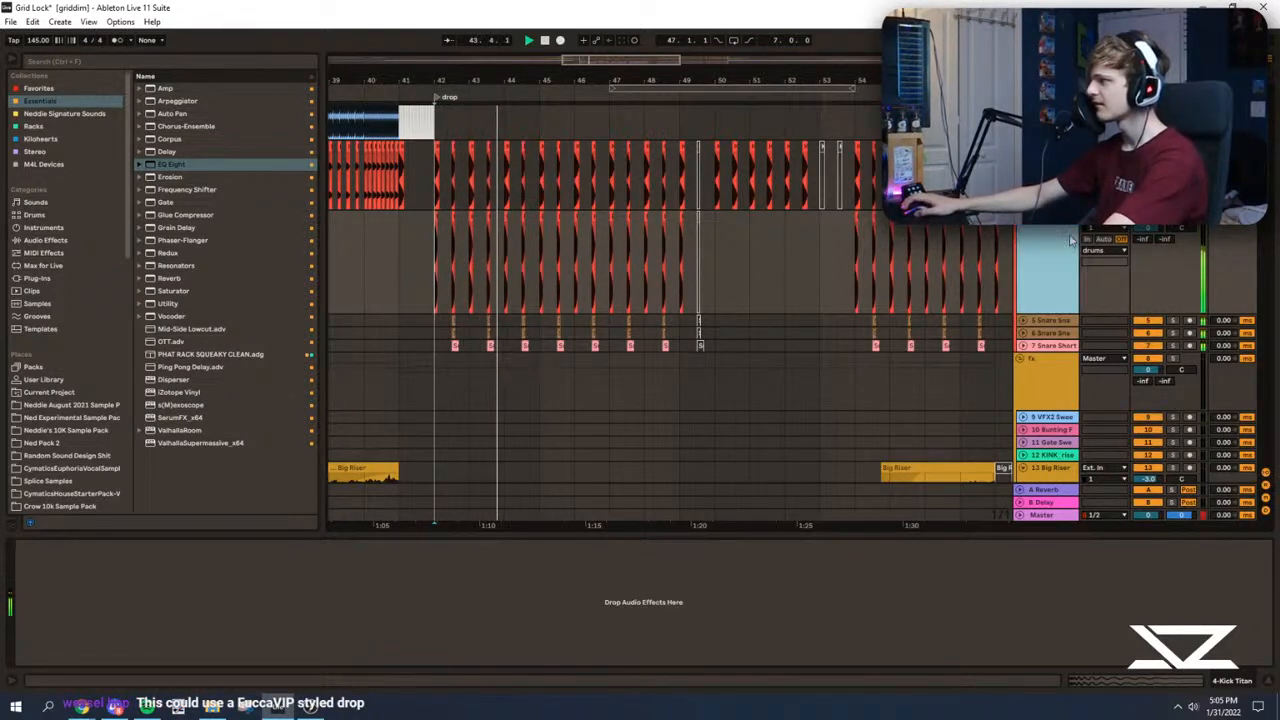
pyautogui.moveTo(576, 60); pyautogui.dragTo(582, 128)
pyautogui.press('space')
pyautogui.press('space')
pyautogui.press('space')
pyautogui.press('space')
pyautogui.press('space')
pyautogui.click(1020, 216)
pyautogui.scroll(2, 556, 200)
pyautogui.press('space')
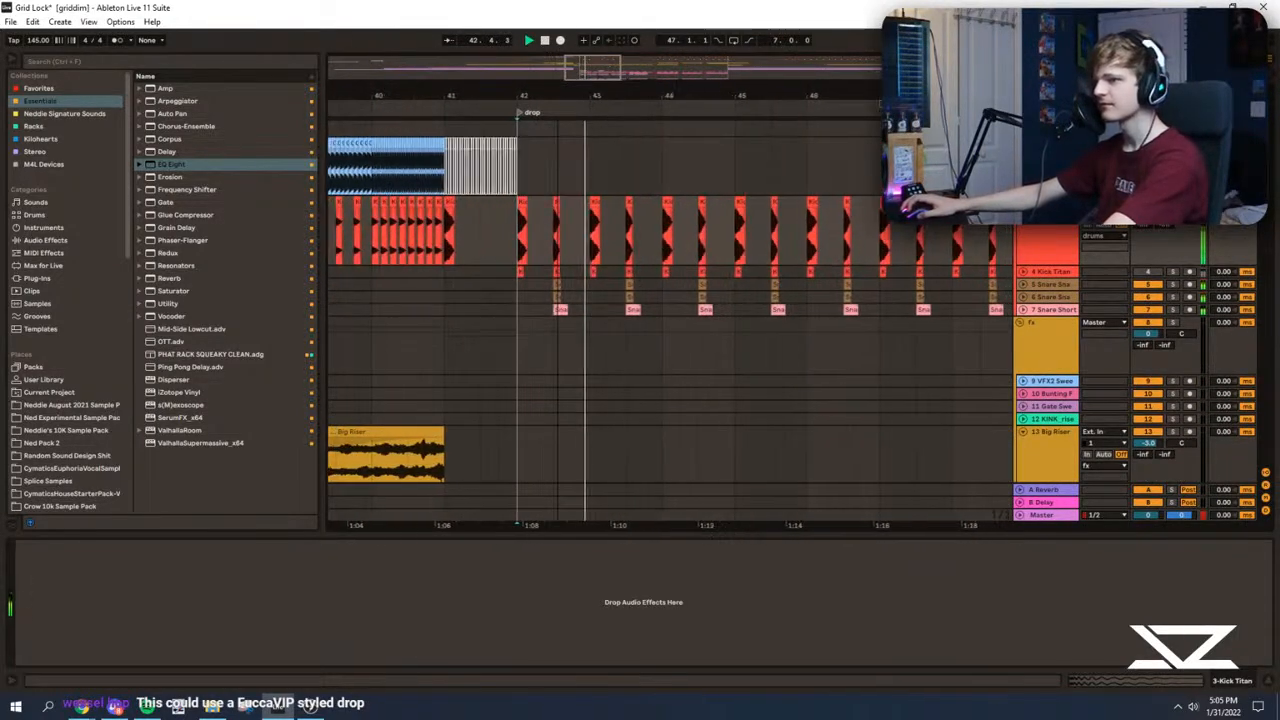
# Step: Unfold the snare tracks and audition the drop's snare hit at 42.3 with the snappy snare soloed
pyautogui.scroll(-2, 560, 240)
pyautogui.press('space')
pyautogui.click(545, 258)
pyautogui.scroll(-1, 545, 258)
pyautogui.click(1022, 218)
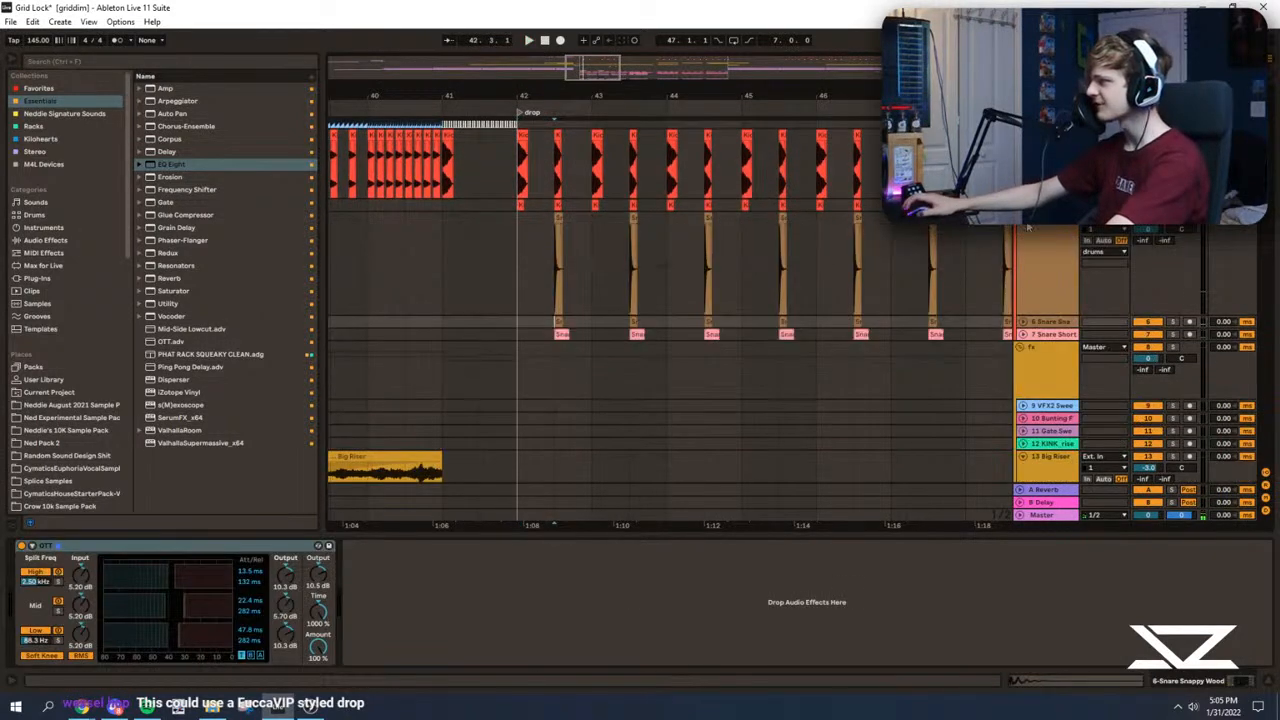
pyautogui.click(1022, 205)
pyautogui.click(1023, 413)
pyautogui.scroll(-3, 769, 317)
pyautogui.press('space')
pyautogui.press('space')
pyautogui.press('space')
pyautogui.click(1173, 332)
pyautogui.press('space')
pyautogui.press('space')
# Step: Shrink the snappy snare track, then solo and enlarge the Snare Short track to audition its hit at 42.3
pyautogui.moveTo(1048, 435); pyautogui.dragTo(1032, 378)
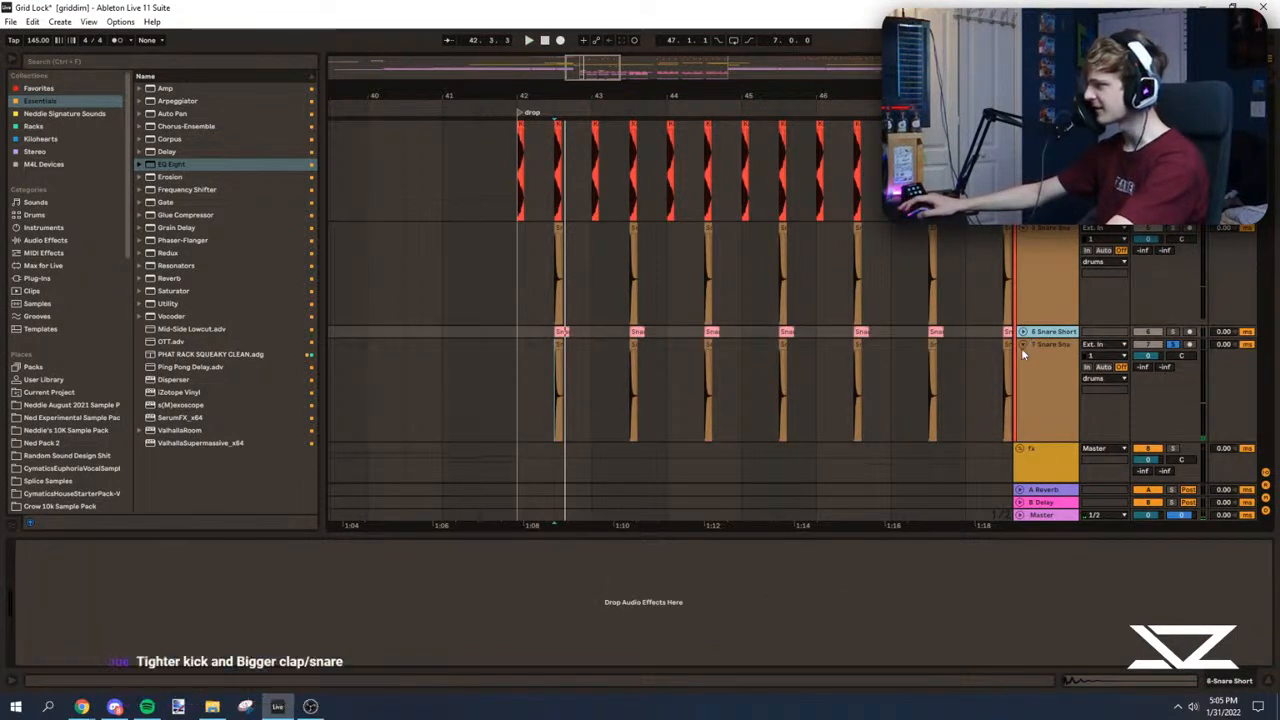
pyautogui.hotkey('ctrl', 'z')
pyautogui.click(1040, 359)
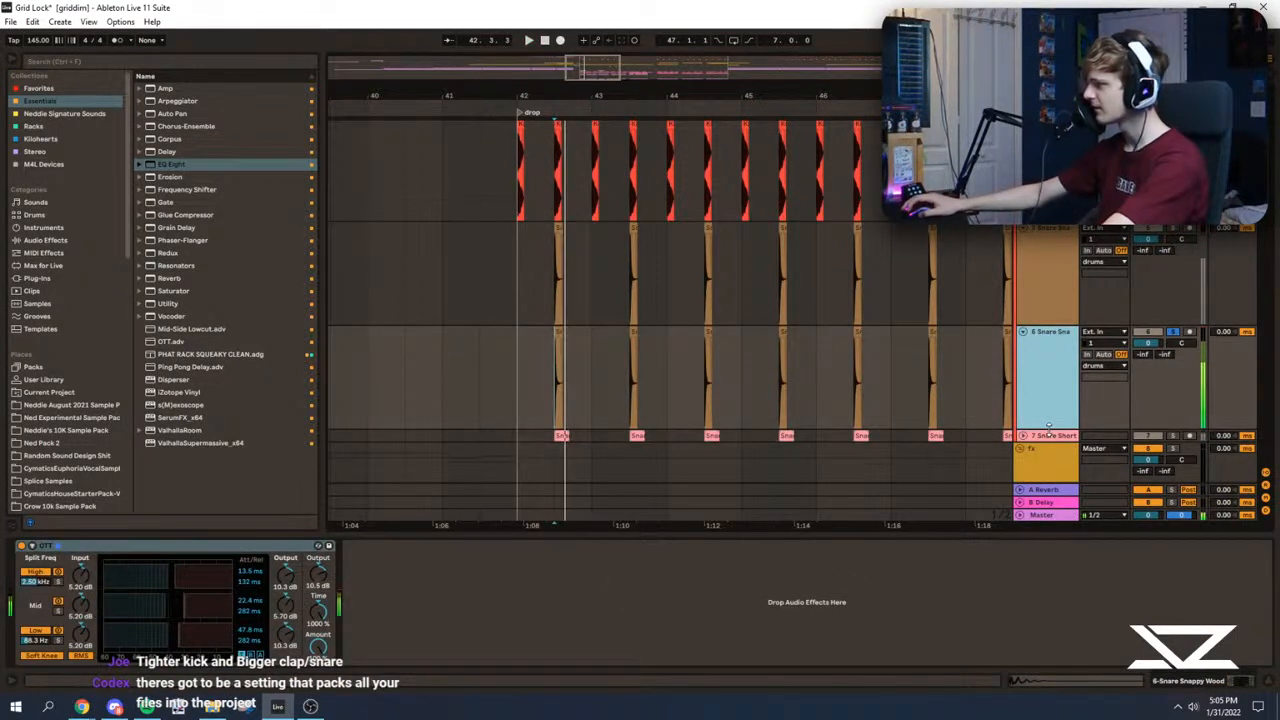
pyautogui.moveTo(1049, 430); pyautogui.dragTo(1050, 350)
pyautogui.press('space')
pyautogui.press('space')
pyautogui.click(1172, 356)
pyautogui.press('space')
pyautogui.press('space')
pyautogui.press('space')
pyautogui.click(1023, 357)
pyautogui.press('space')
pyautogui.press('space')
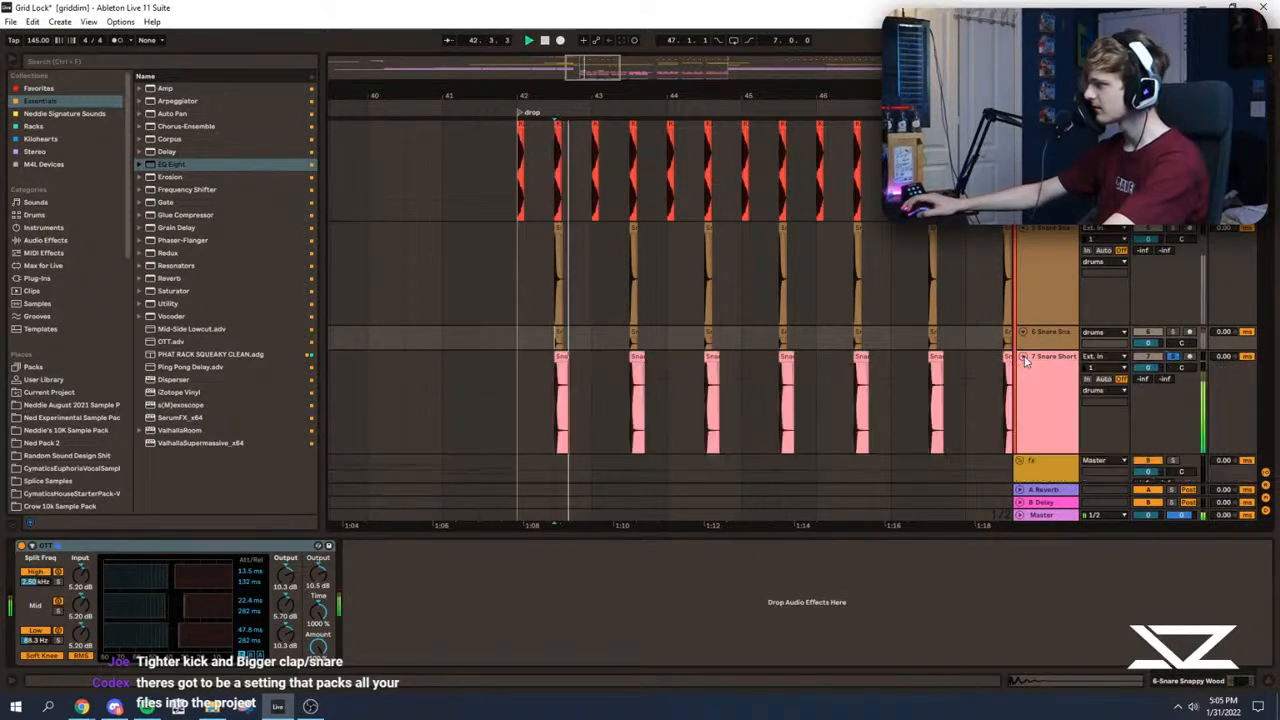
pyautogui.scroll(3, 687, 400)
# Step: Group the three snare tracks together
pyautogui.press('space')
pyautogui.press('space')
pyautogui.moveTo(687, 400); pyautogui.dragTo(843, 361)
pyautogui.click(1044, 380)
pyautogui.press('space')
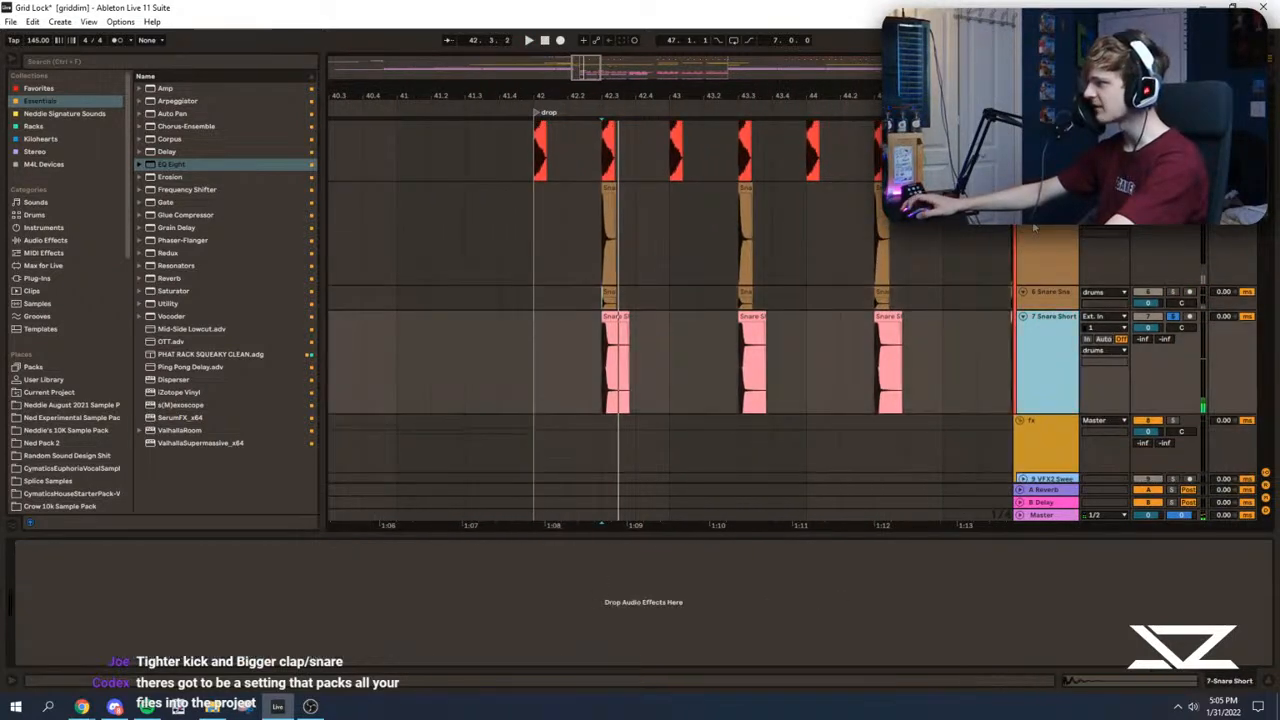
pyautogui.click(1035, 230)
pyautogui.hotkey('ctrl', 'g')
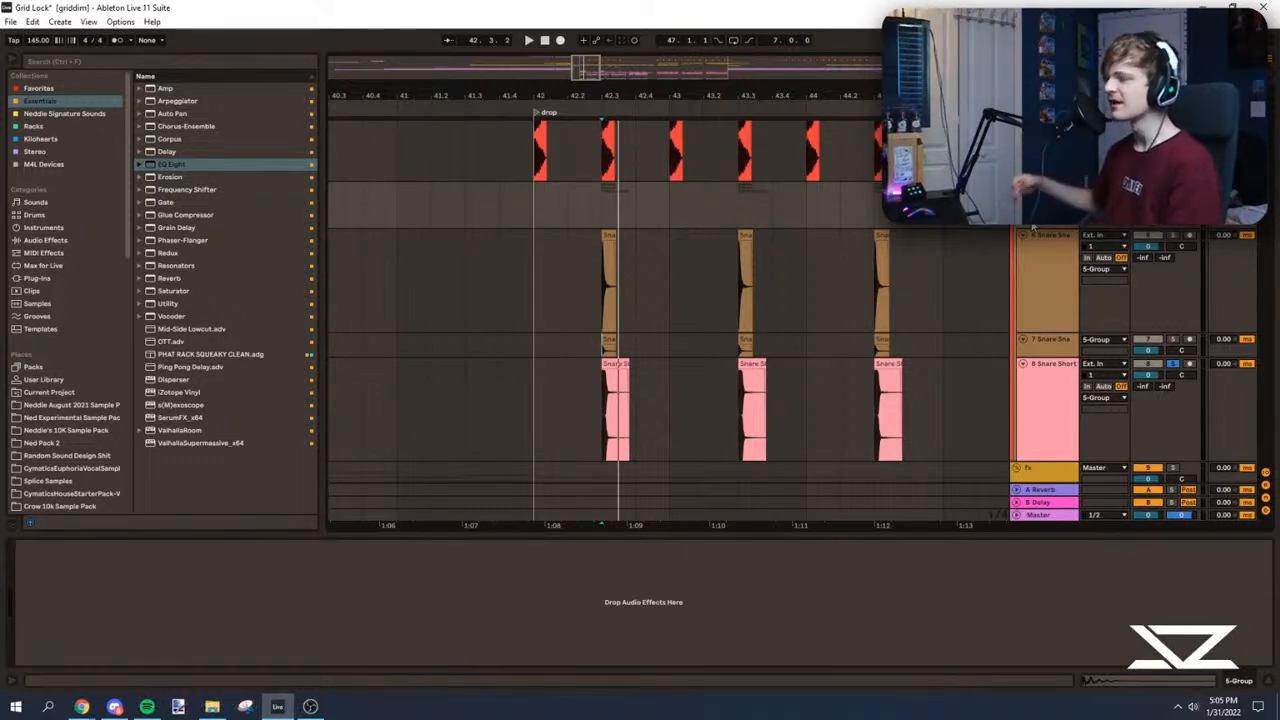
# Step: Set the insert marker at 42.3 and audition the soloed short snare against the first drop hits
pyautogui.press('space')
pyautogui.moveTo(584, 69); pyautogui.dragTo(584, 84)
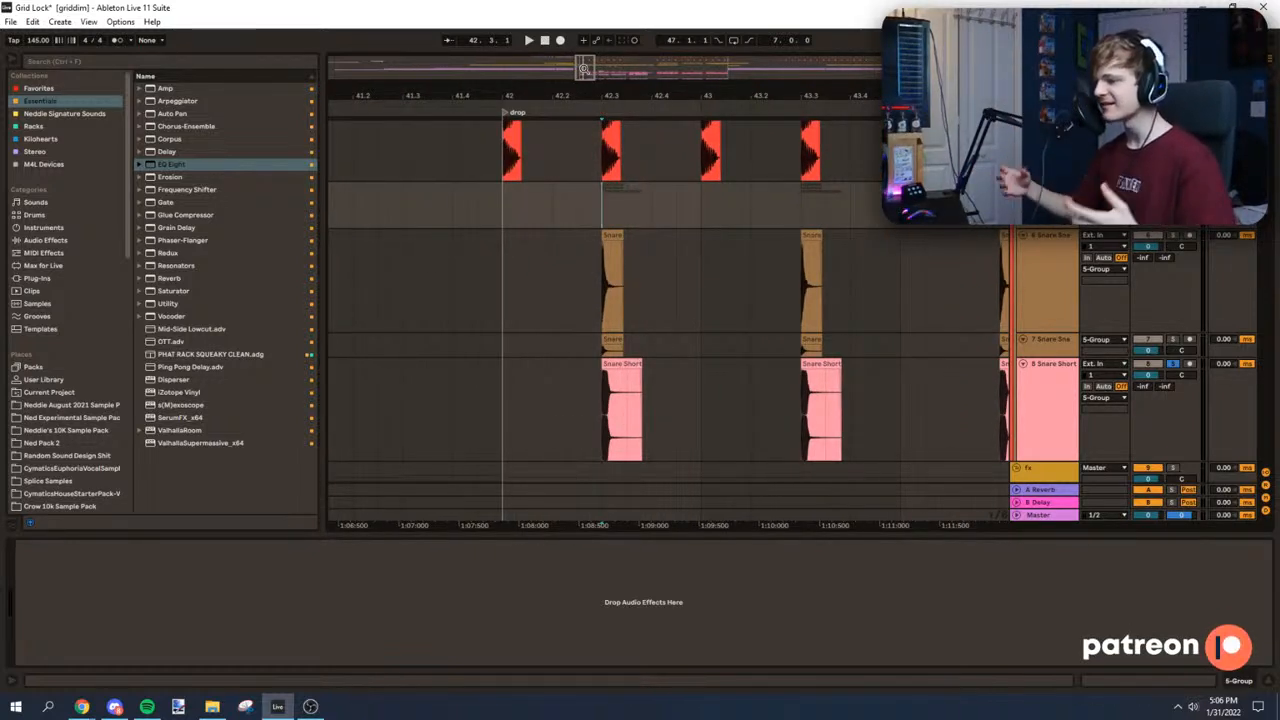
pyautogui.click(600, 205)
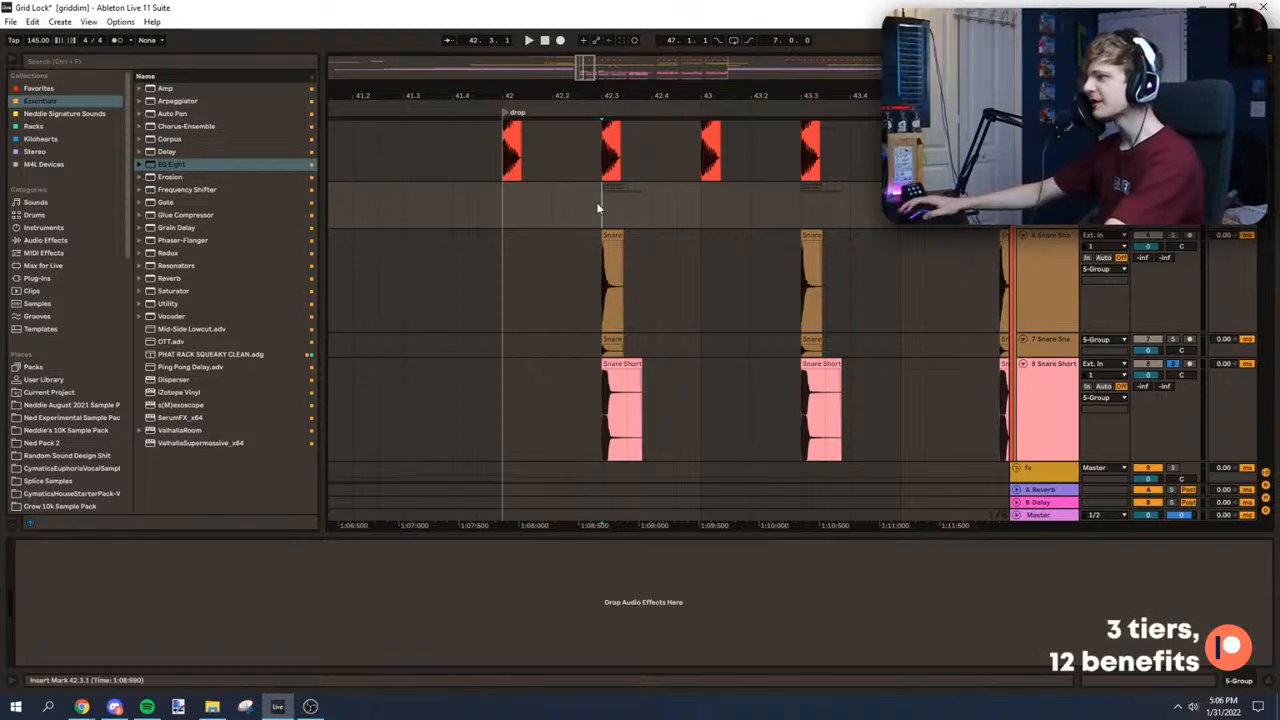
pyautogui.moveTo(580, 95); pyautogui.dragTo(578, 150)
pyautogui.scroll(-2, 635, 220)
pyautogui.scroll(1, 900, 270)
pyautogui.press('space')
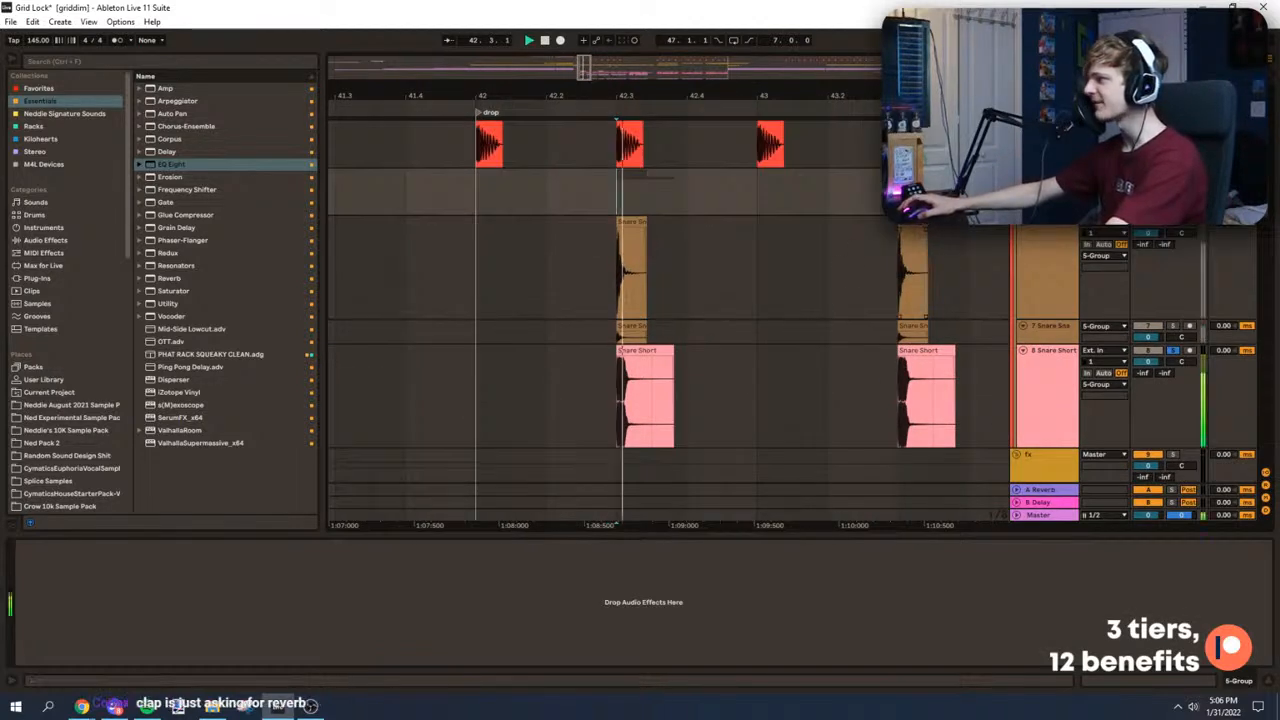
# Step: Clear the snare solos, then deactivate and fold the snare group
pyautogui.click(630, 245)
pyautogui.click(1174, 351)
pyautogui.click(1042, 370)
pyautogui.scroll(1, 1061, 240)
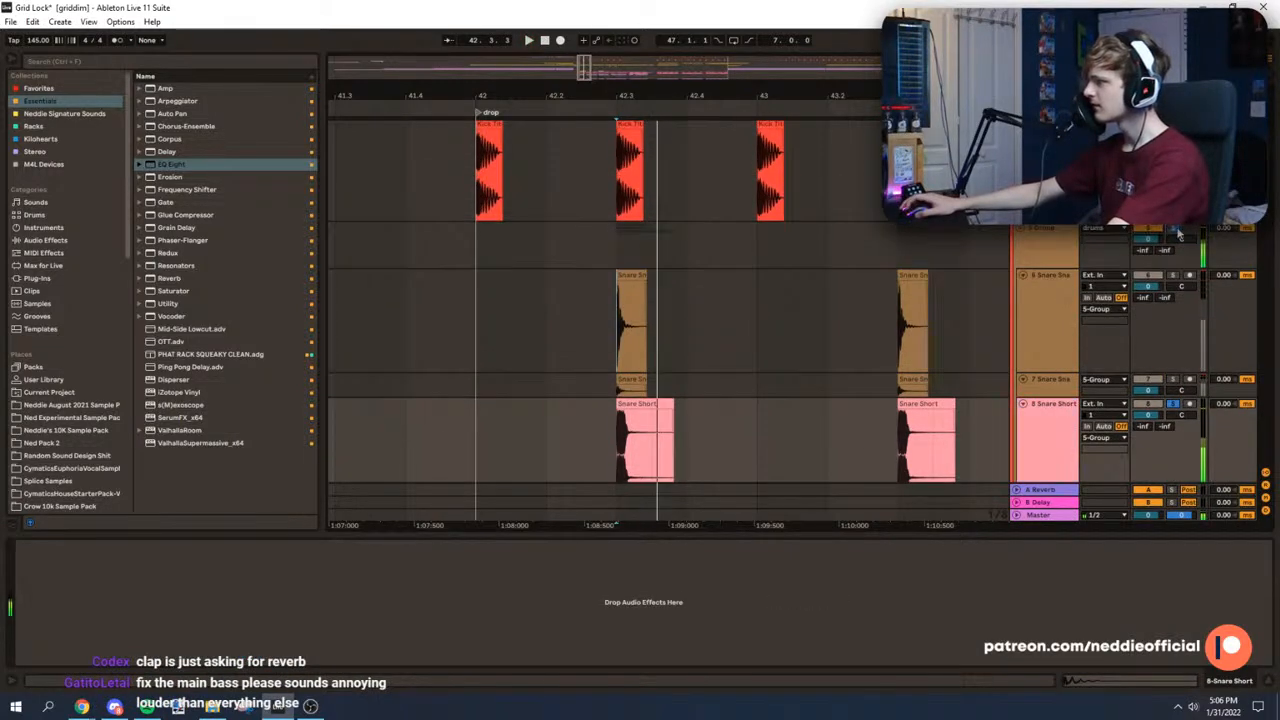
pyautogui.scroll(-5, 697, 284)
pyautogui.scroll(2, 877, 237)
pyautogui.click(1174, 176)
pyautogui.click(1017, 175)
pyautogui.scroll(1, 1017, 178)
pyautogui.scroll(1, 1017, 180)
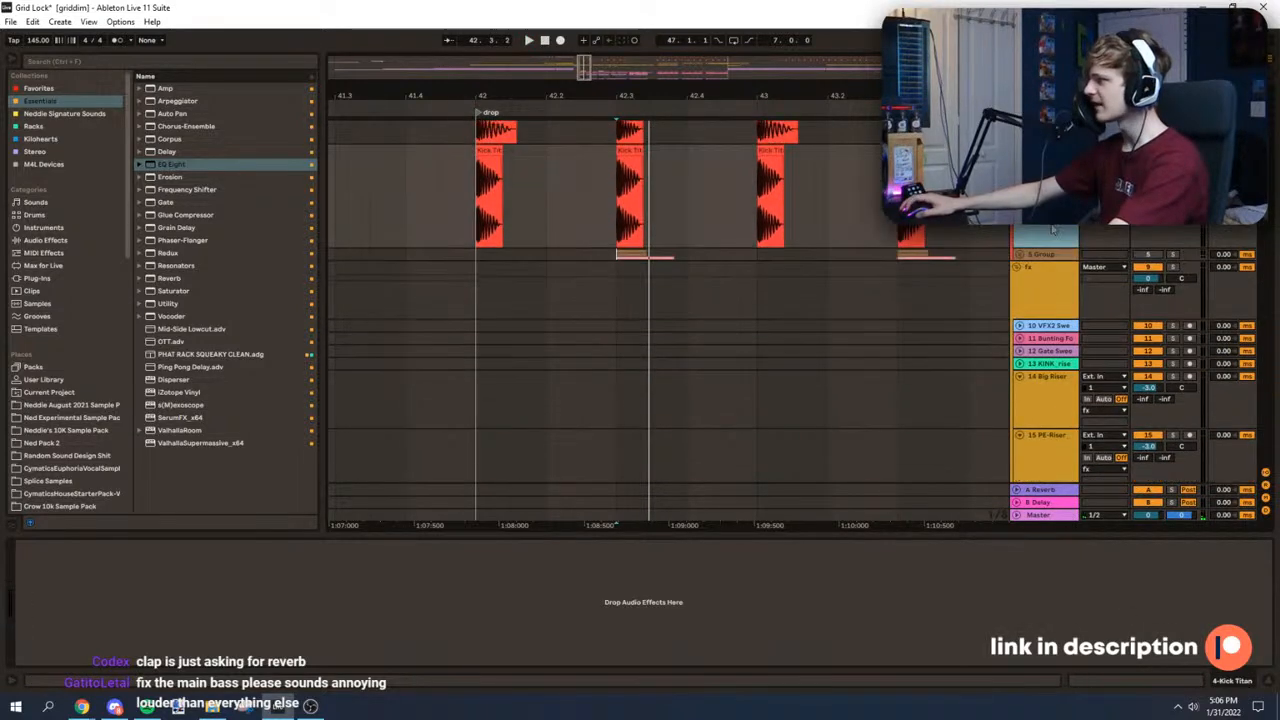
# Step: Insert an audio track below the second kick and search the browser for "toogoot clap", previewing the clap samples
pyautogui.hotkey('ctrl', 't')
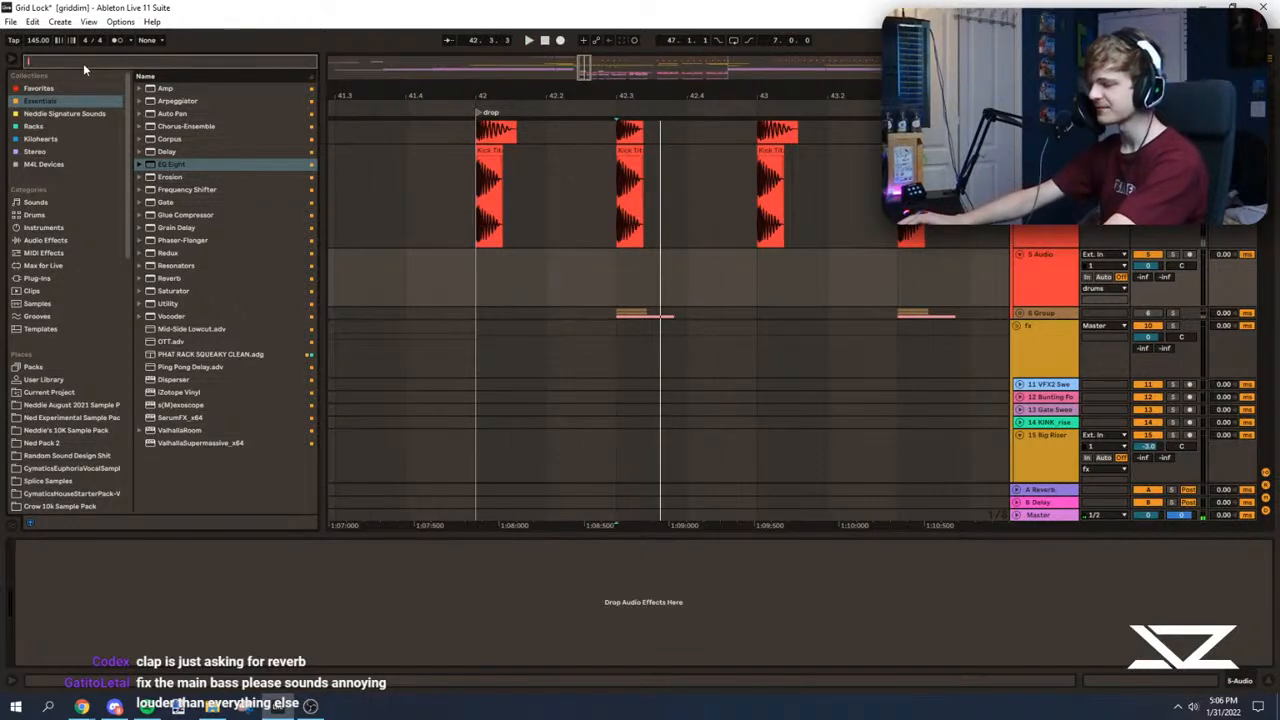
pyautogui.write('toogoot')
pyautogui.click(62, 344)
pyautogui.click(255, 256)
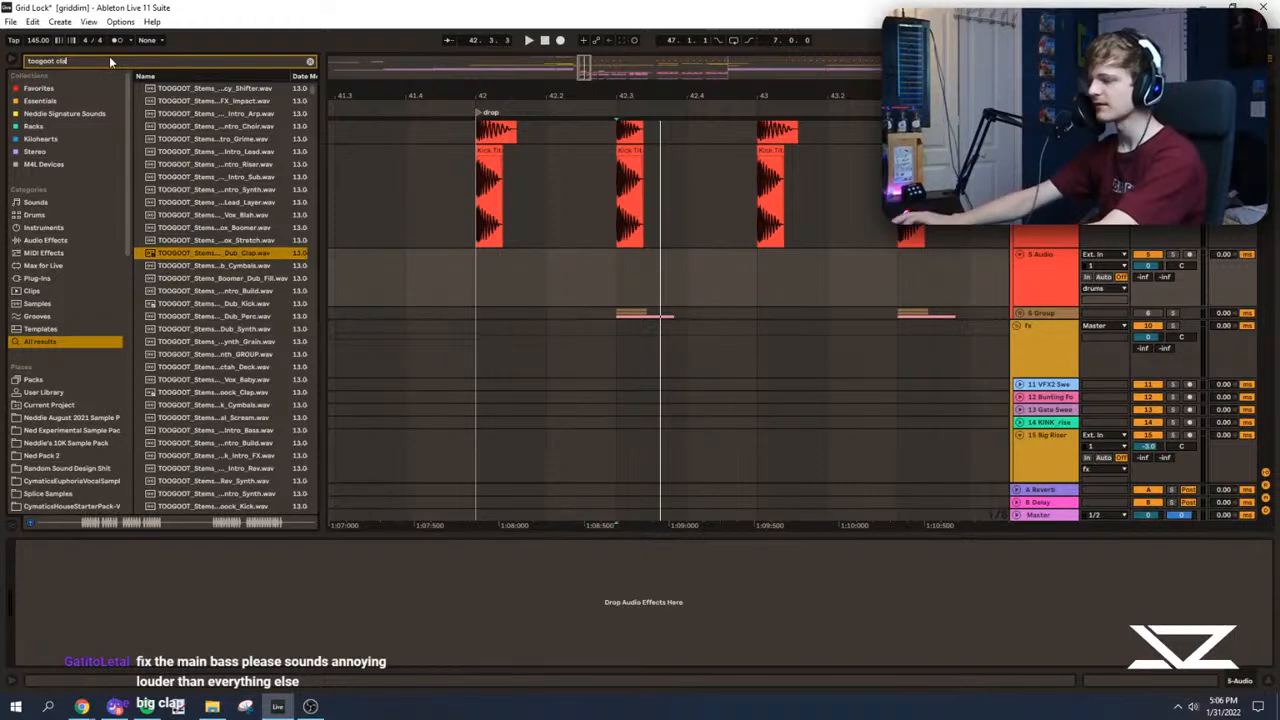
pyautogui.write('clap')
pyautogui.click(197, 280)
pyautogui.click(200, 215)
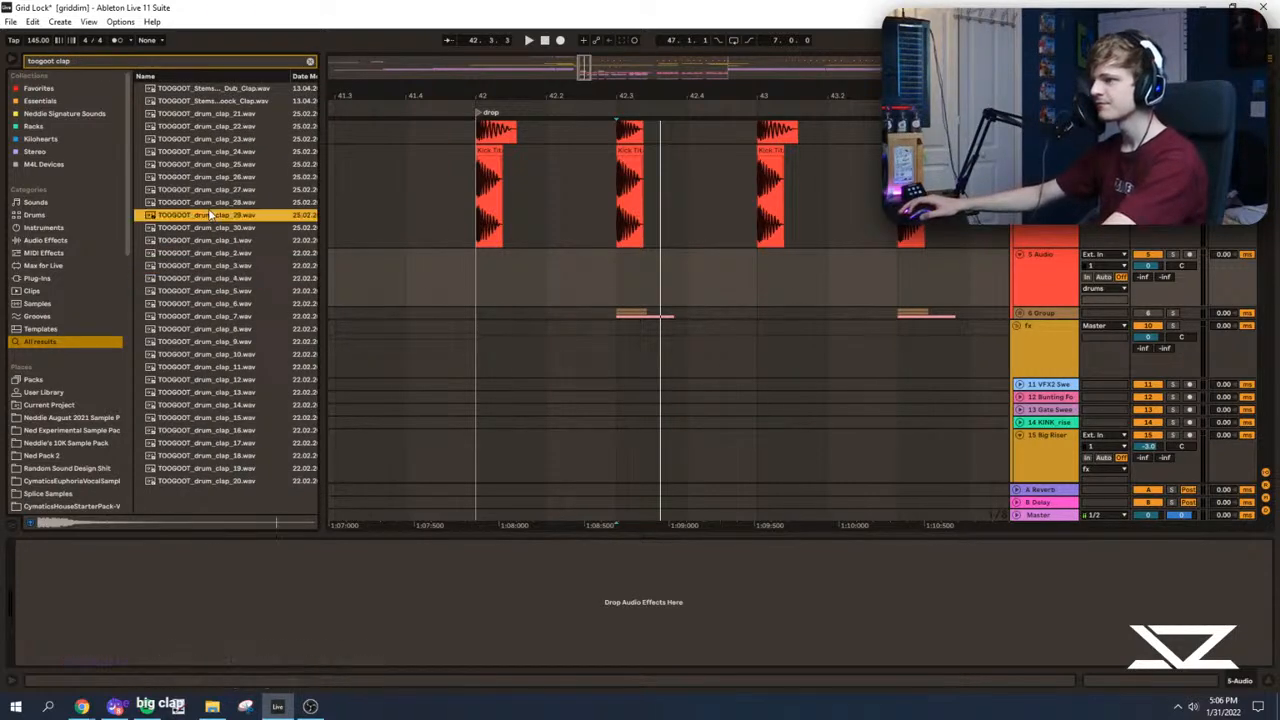
# Step: Place TOOGOOT_drum_clap_29.wav at 42.3 on the new track and duplicate it once per bar through the drop
pyautogui.moveTo(200, 215); pyautogui.dragTo(660, 257)
pyautogui.click(483, 275)
pyautogui.press('space')
pyautogui.moveTo(755, 277); pyautogui.dragTo(471, 281)
pyautogui.hotkey('ctrl', 'd')
pyautogui.hotkey('ctrl', 'd')
pyautogui.scroll(-3, 475, 177)
pyautogui.hotkey('ctrl', 'd')
pyautogui.hotkey('ctrl', 'd')
# Step: Replay the drop from bar 42 with the new claps and raise the clap track's volume slightly
pyautogui.click(430, 277)
pyautogui.scroll(1, 430, 277)
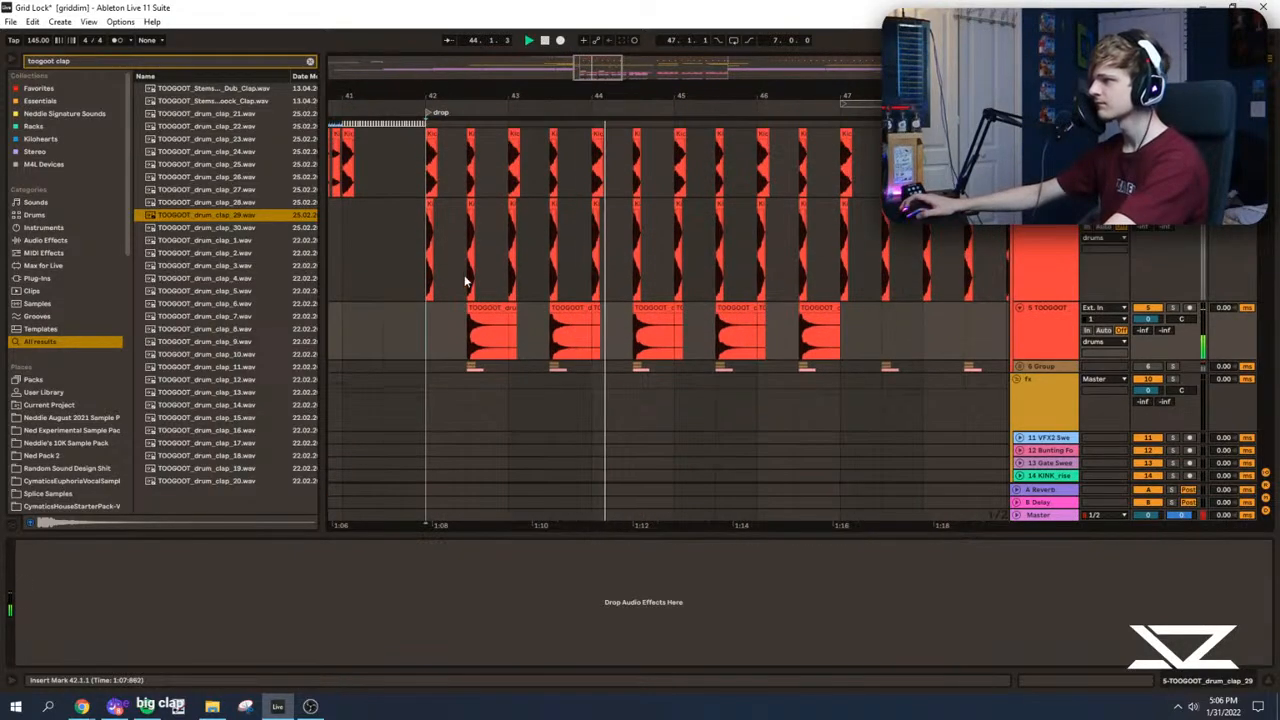
pyautogui.scroll(1, 898, 320)
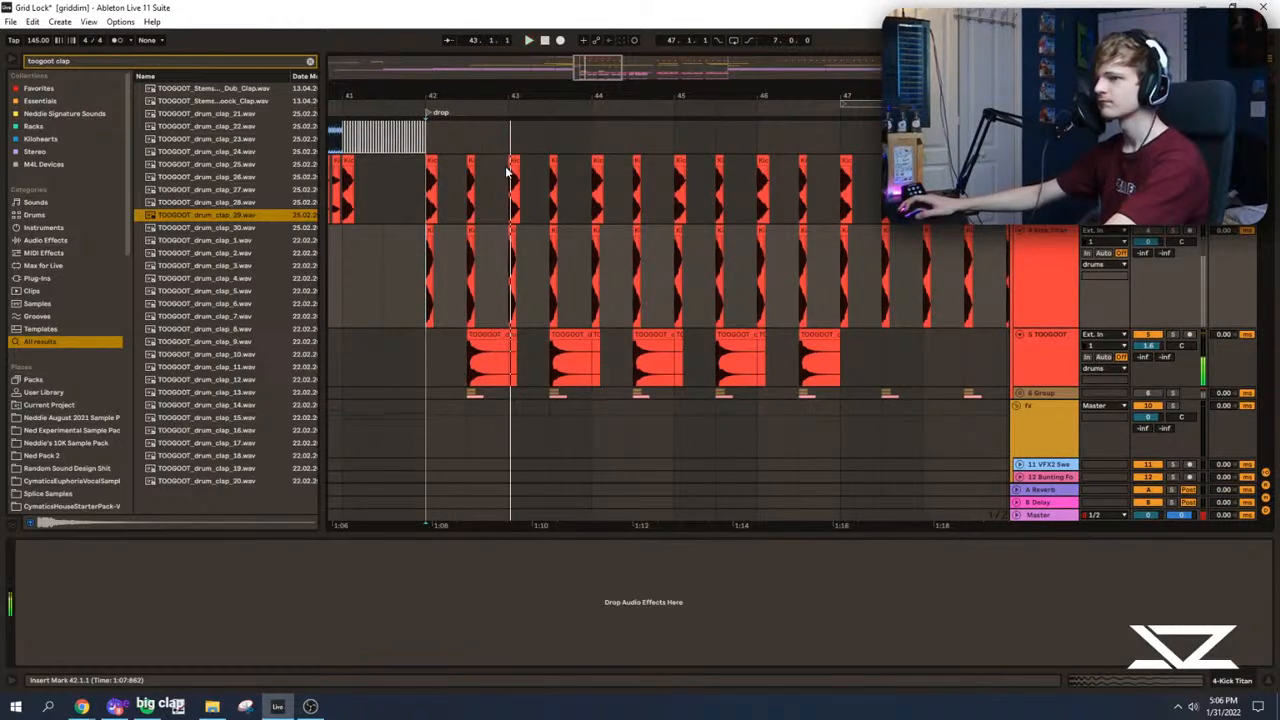
pyautogui.moveTo(582, 61); pyautogui.dragTo(605, 85)
pyautogui.scroll(-2, 1056, 300)
# Step: Insert another audio track below the claps and search the browser for "ride", previewing the cymbal samples
pyautogui.click(1064, 299)
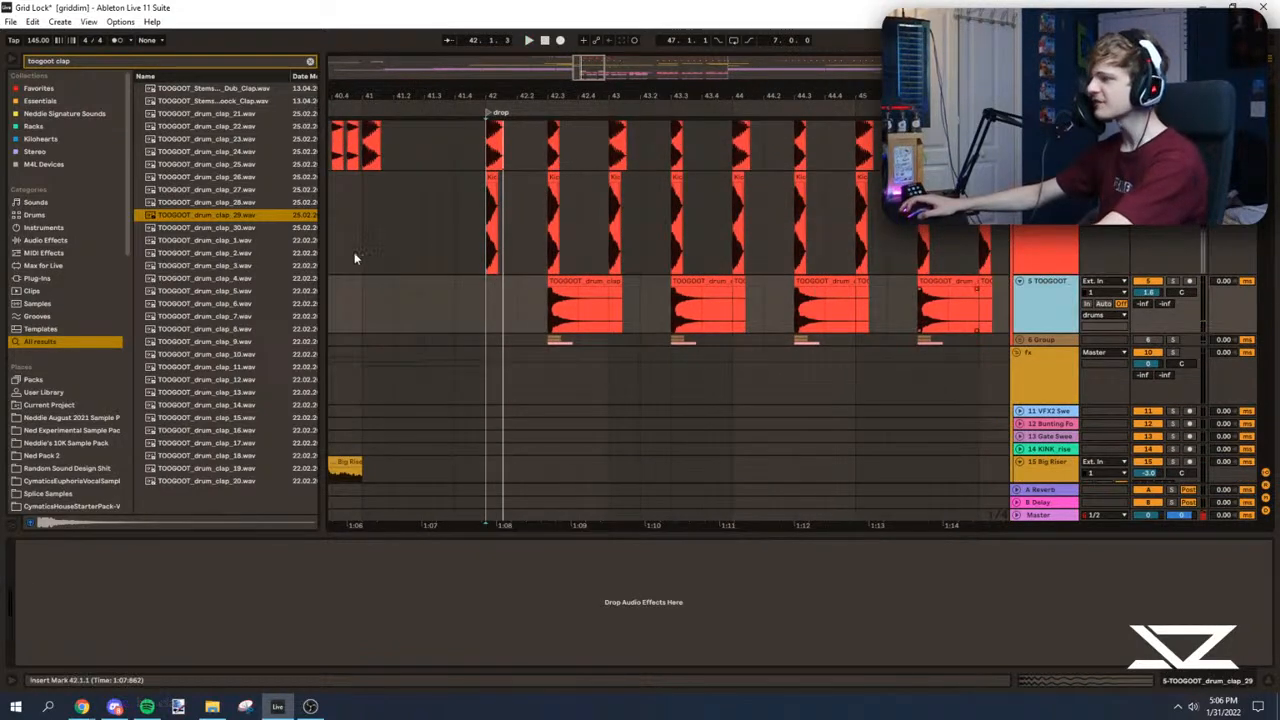
pyautogui.hotkey('ctrl', 't')
pyautogui.tripleClick(71, 63)
pyautogui.write('ride')
pyautogui.click(166, 280)
pyautogui.scroll(-1, 200, 304)
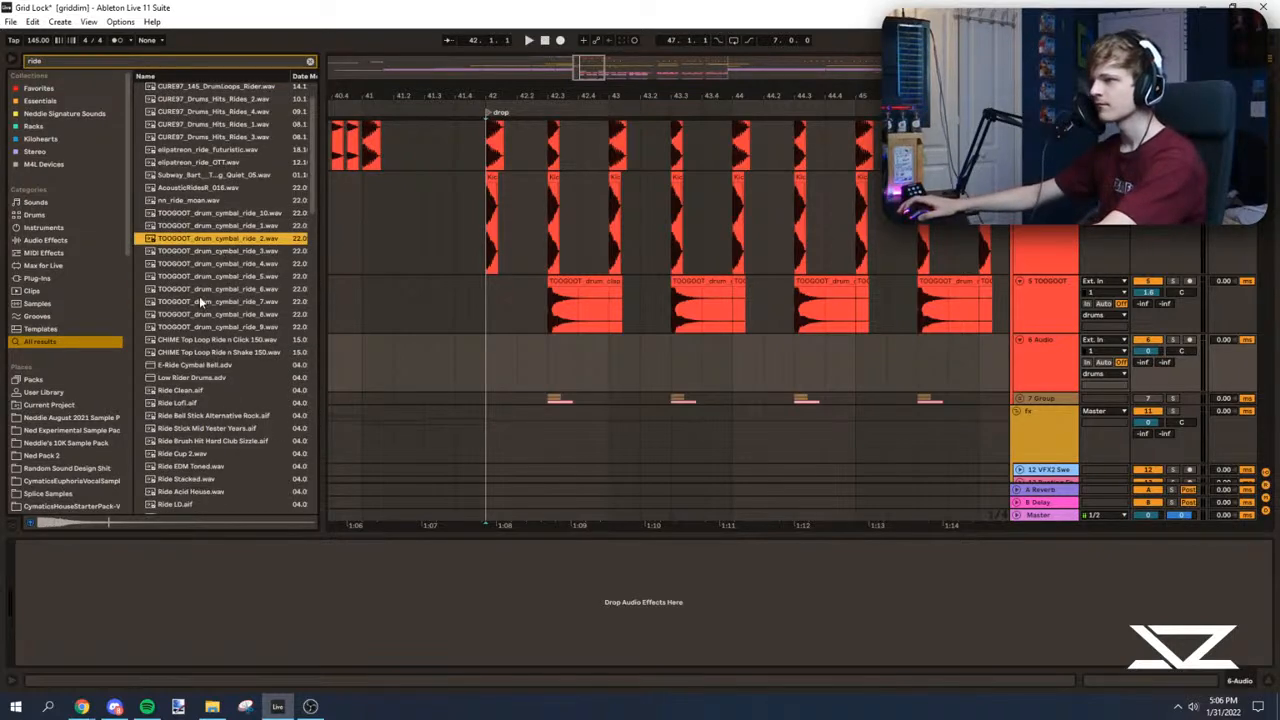
pyautogui.click(186, 277)
# Step: Try TOOGOOT_drum_cymbal_ride_2.wav at bar 42 on the new track, then delete the clip
pyautogui.moveTo(185, 238); pyautogui.dragTo(487, 368)
pyautogui.click(498, 355)
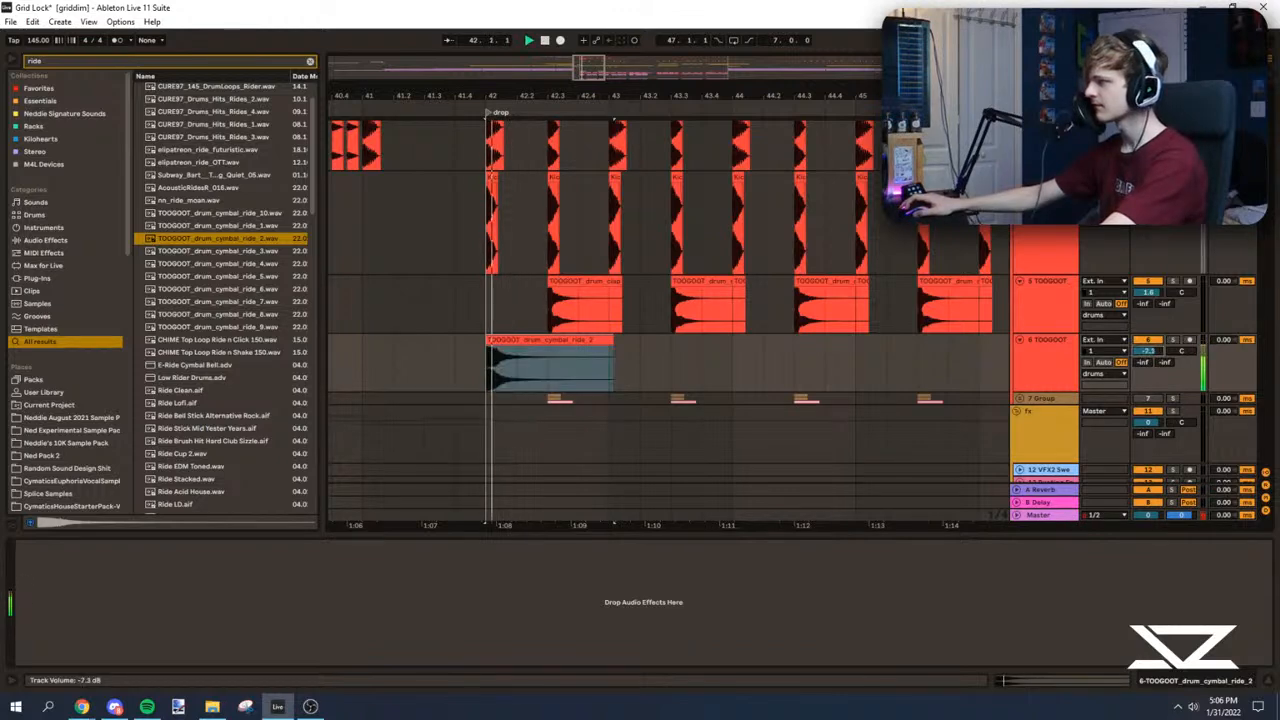
pyautogui.click(519, 358)
pyautogui.press('Delete')
# Step: Preview further ride samples and place Ride EDM Toned.wav at bar 42 on the empty audio track
pyautogui.click(205, 314)
pyautogui.click(205, 403)
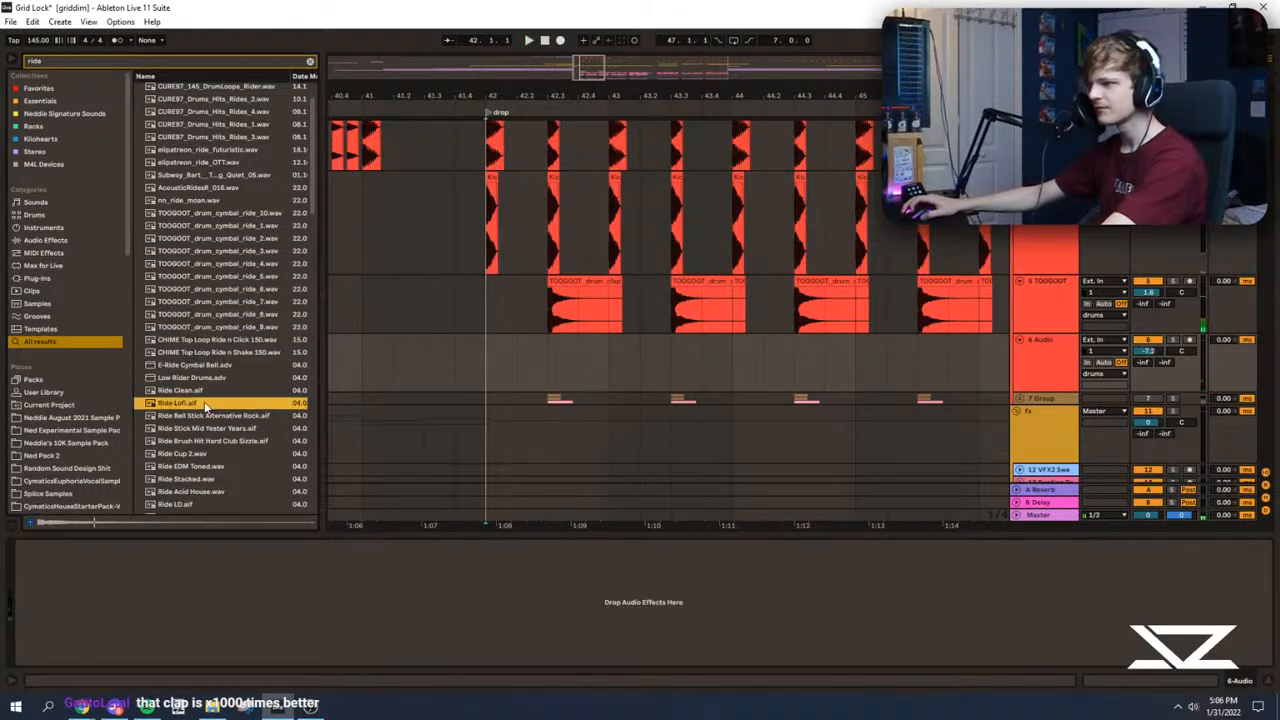
pyautogui.click(177, 417)
pyautogui.click(177, 431)
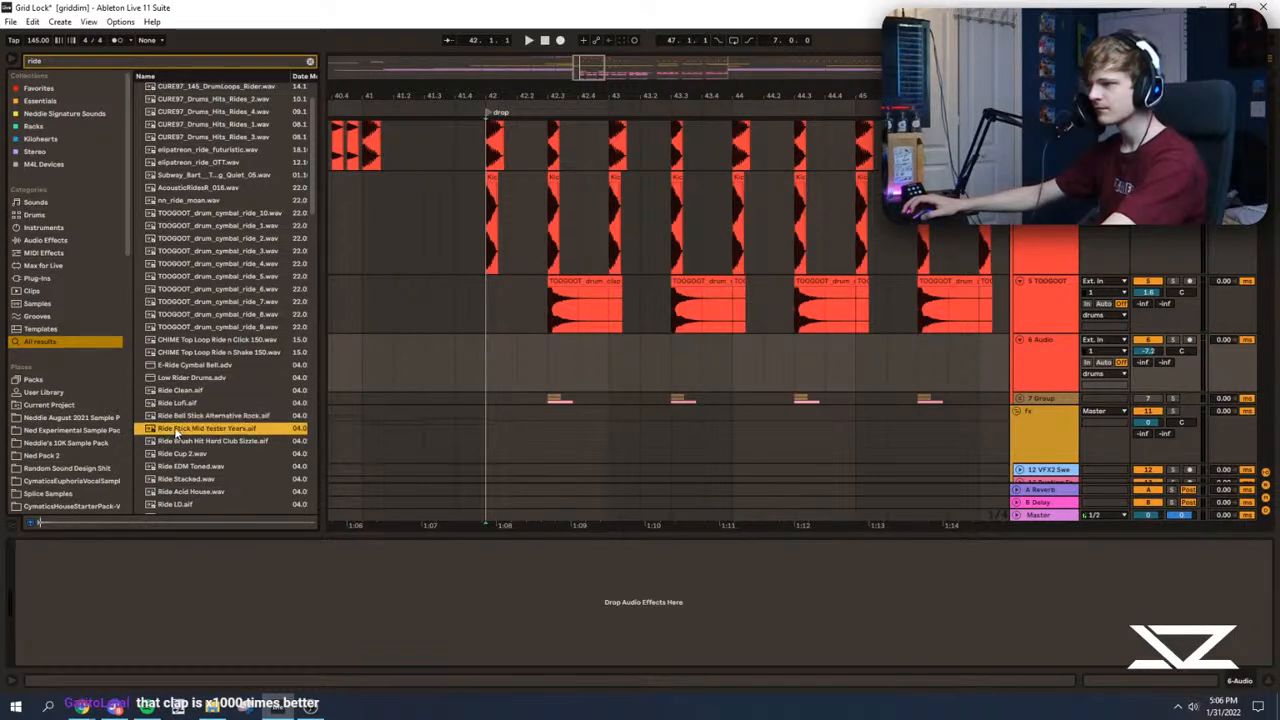
pyautogui.scroll(-2, 178, 431)
pyautogui.press('Down')
pyautogui.press('Down')
pyautogui.press('Down')
pyautogui.moveTo(501, 377); pyautogui.dragTo(491, 379)
# Step: Play the drop and repeat the one-beat ride clip back to back until it fills bars 42 to 45
pyautogui.press('space')
pyautogui.hotkey('ctrl', 'd')
pyautogui.hotkey('ctrl', 'd')
pyautogui.hotkey('ctrl', 'd')
pyautogui.hotkey('ctrl', 'd')
pyautogui.hotkey('ctrl', 'd')
pyautogui.hotkey('ctrl', 'd')
pyautogui.hotkey('ctrl', 'd')
pyautogui.hotkey('ctrl', 'd')
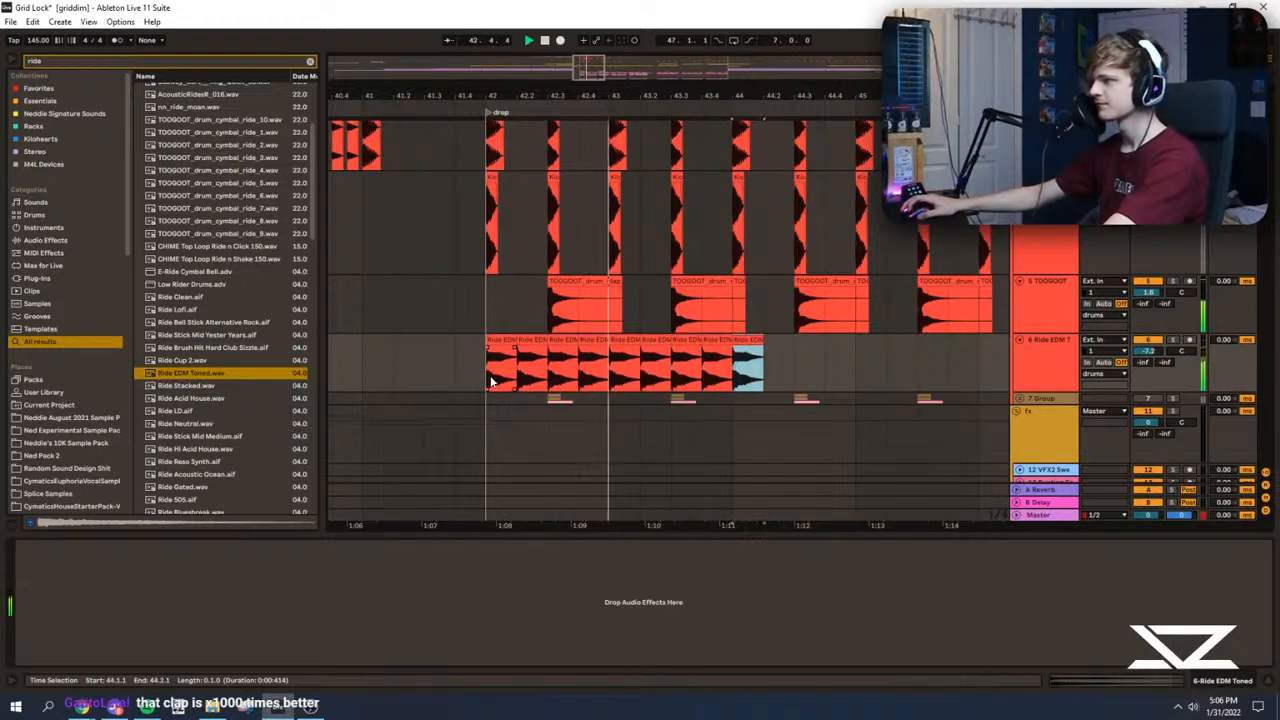
pyautogui.hotkey('ctrl', 'd')
pyautogui.hotkey('ctrl', 'd')
pyautogui.hotkey('ctrl', 'd')
pyautogui.hotkey('ctrl', 'd')
pyautogui.hotkey('ctrl', 'd')
pyautogui.hotkey('ctrl', 'd')
pyautogui.hotkey('ctrl', 'd')
pyautogui.click(487, 385)
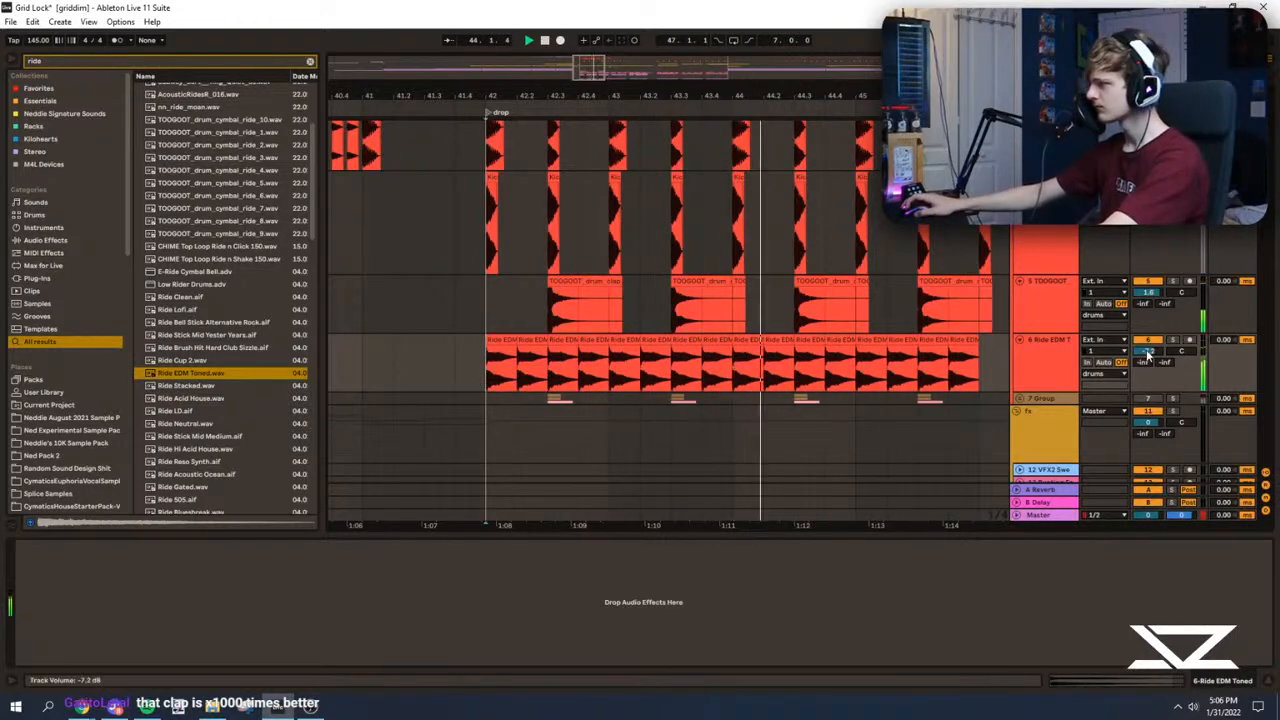
# Step: Fine-tune the ride track's volume and extend the ride pattern by duplicating the selected clips twice further along the drop
pyautogui.moveTo(1148, 351); pyautogui.dragTo(1148, 349)
pyautogui.scroll(-2, 643, 363)
pyautogui.moveTo(641, 363); pyautogui.dragTo(400, 361)
pyautogui.hotkey('ctrl', 'd')
pyautogui.hotkey('ctrl', 'd')
# Step: Audition the build and the drop from several positions with the new claps and rides
pyautogui.moveTo(551, 96); pyautogui.dragTo(697, 86)
pyautogui.click(462, 321)
pyautogui.press('space')
pyautogui.scroll(1, 520, 200)
pyautogui.click(490, 356)
pyautogui.press('space')
pyautogui.click(374, 374)
pyautogui.press('space')
pyautogui.press('space')
pyautogui.scroll(1, 701, 335)
pyautogui.click(565, 158)
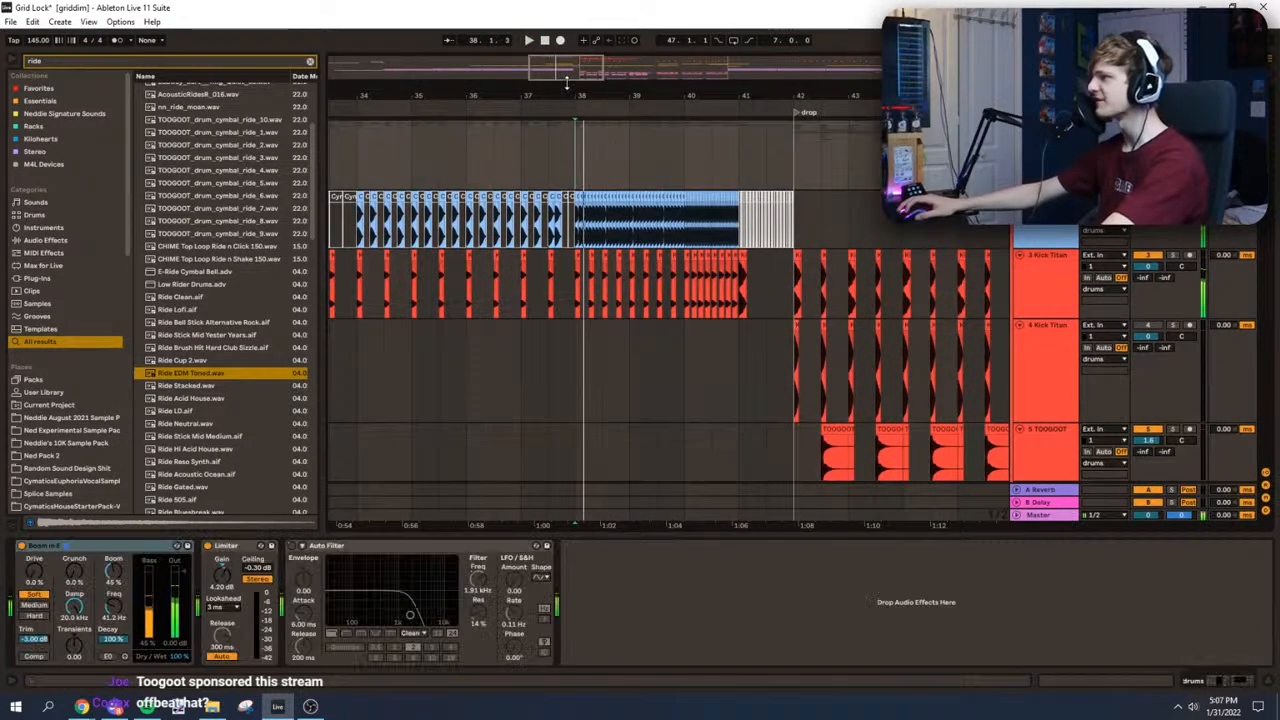
pyautogui.press('space')
pyautogui.press('space')
# Step: Replay the drop from bar 42 while looking through the fx, vocal and melody tracks
pyautogui.moveTo(566, 88); pyautogui.dragTo(449, 100)
pyautogui.click(717, 150)
pyautogui.scroll(-6, 1088, 336)
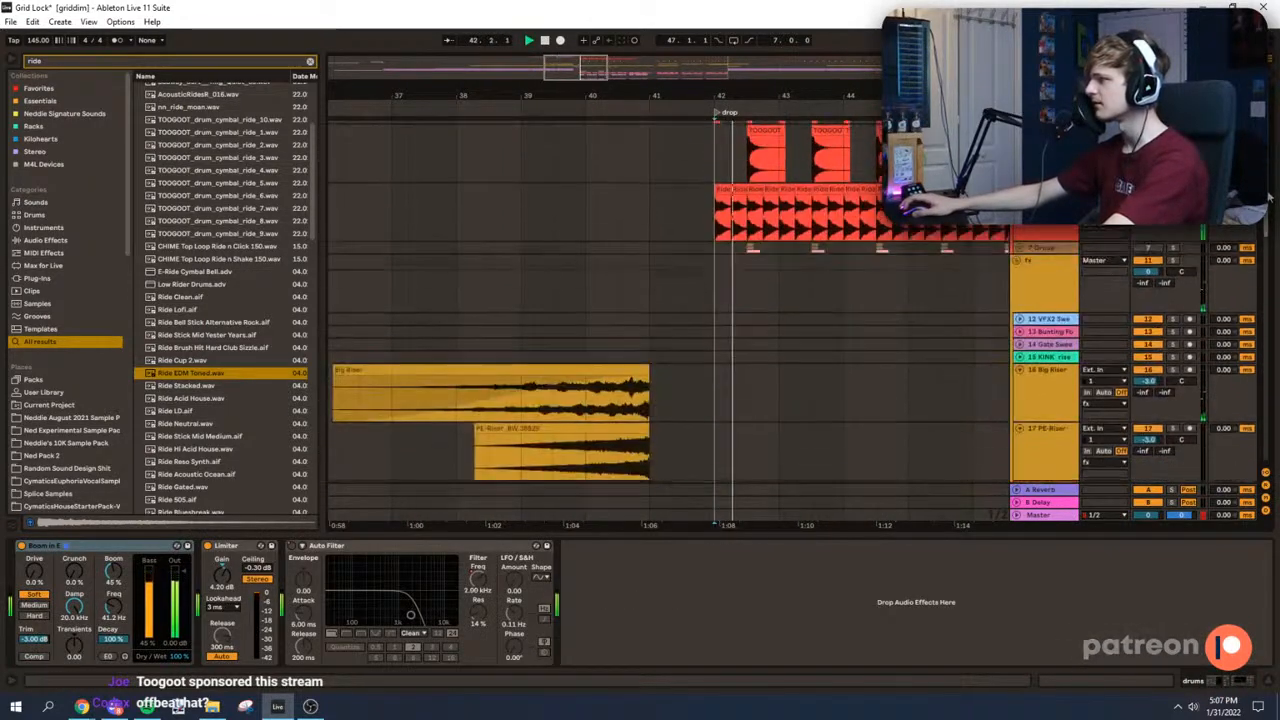
pyautogui.press('space')
pyautogui.scroll(-8, 709, 283)
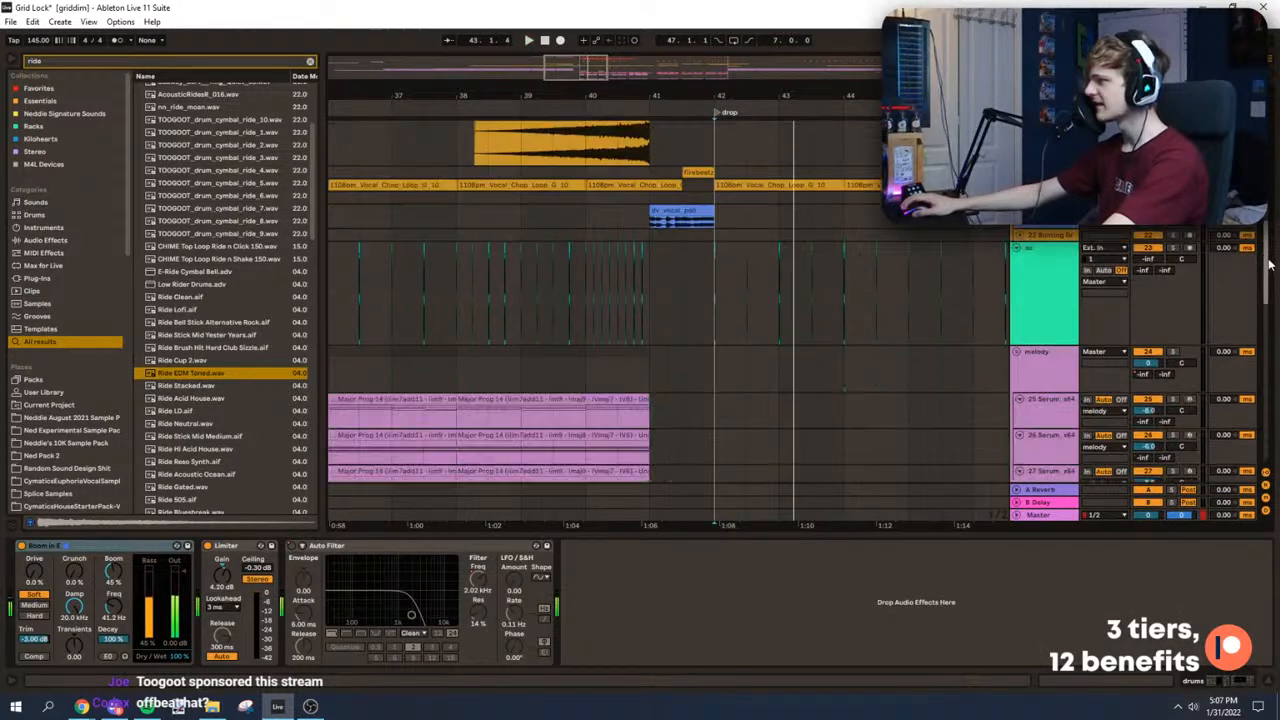
pyautogui.click(709, 283)
pyautogui.press('space')
# Step: Solo and play the Serum bass, vocal bass and vocal bass 2 tracks at the drop one after another
pyautogui.press('space')
pyautogui.click(1174, 226)
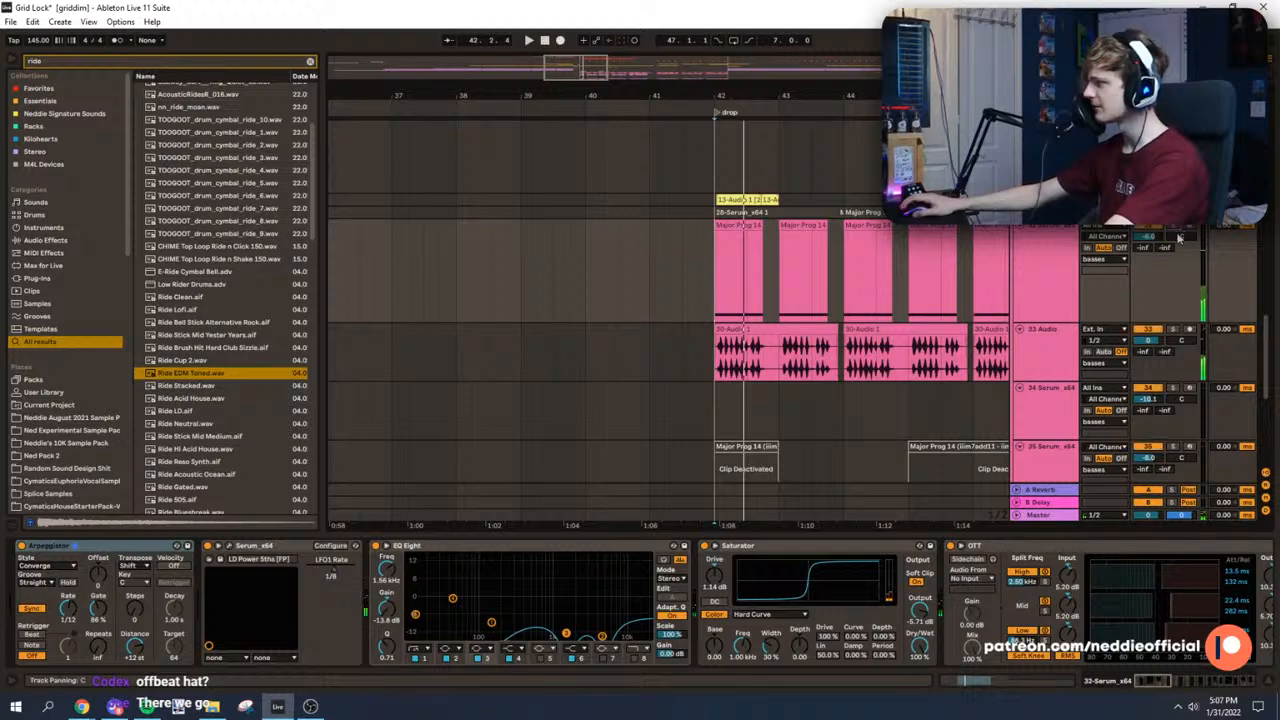
pyautogui.press('space')
pyautogui.scroll(-5, 791, 337)
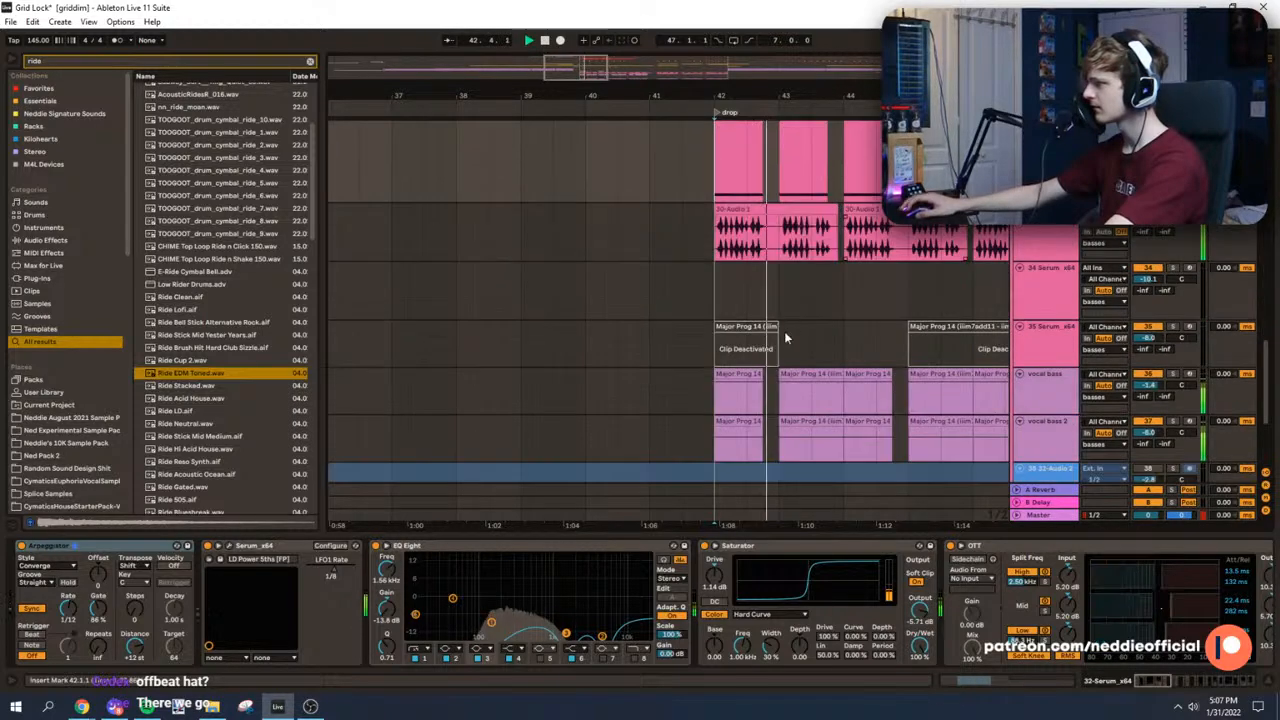
pyautogui.press('space')
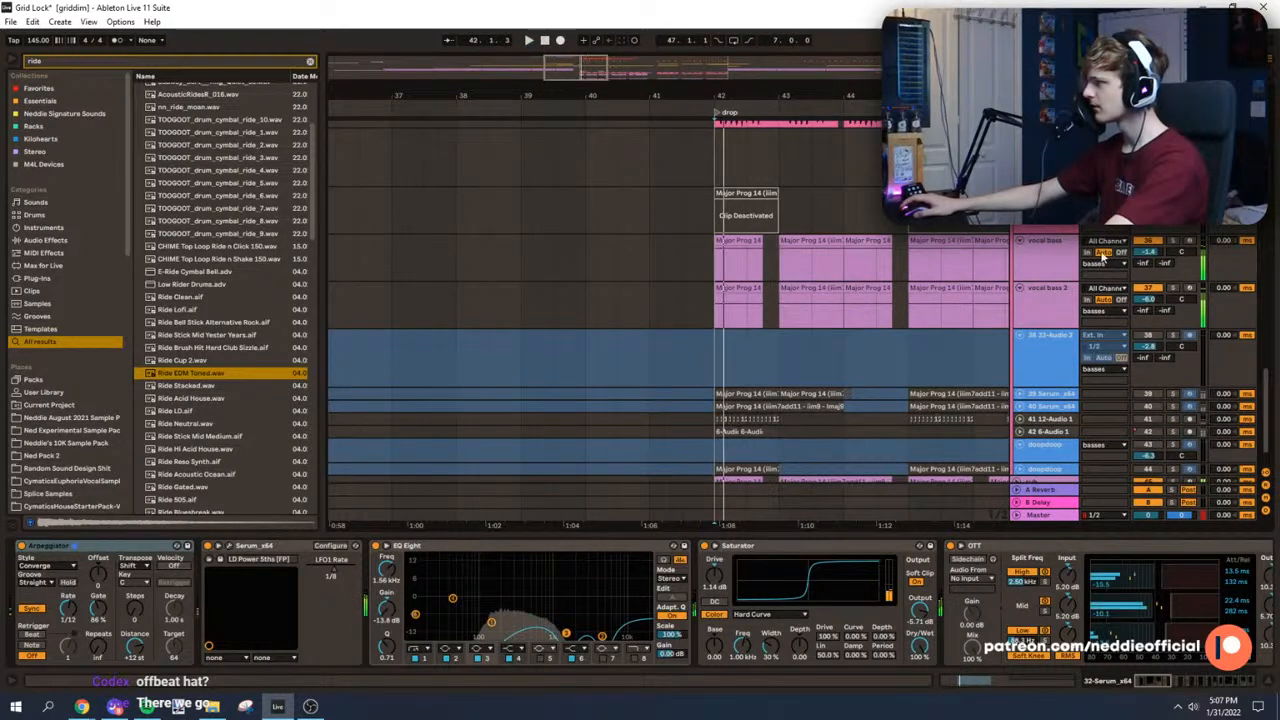
pyautogui.click(1176, 288)
pyautogui.press('space')
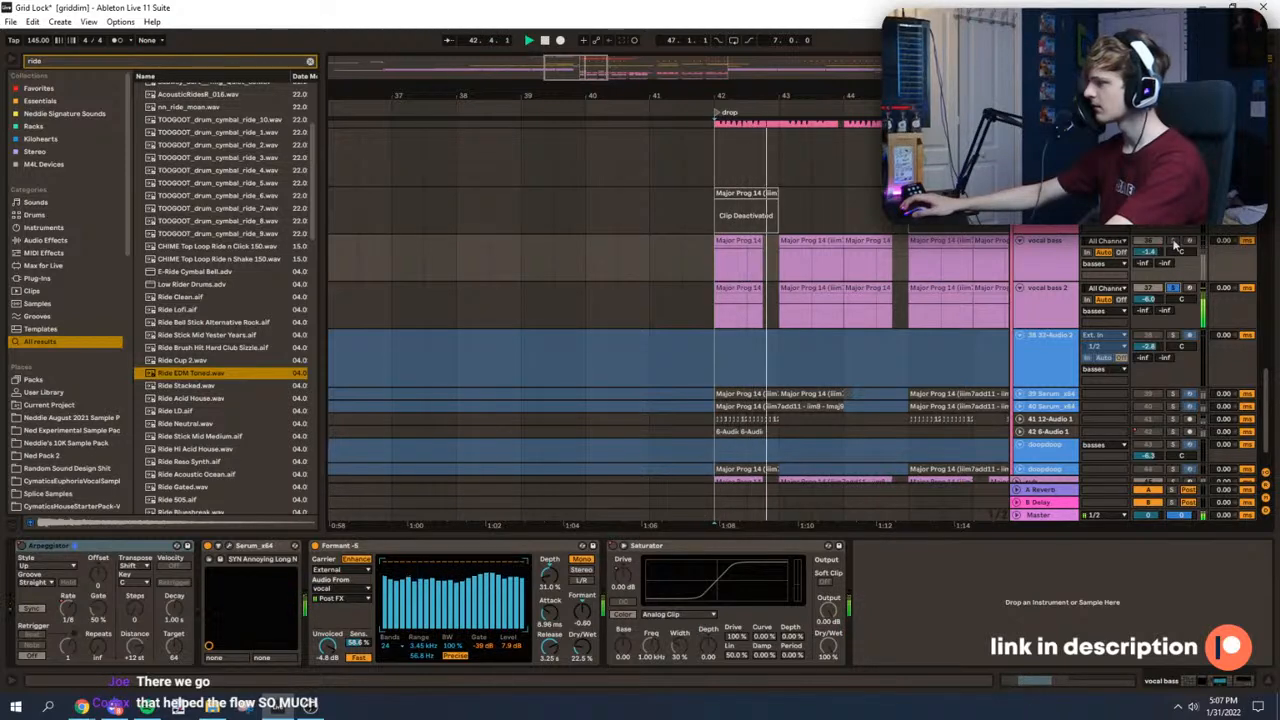
pyautogui.click(1173, 241)
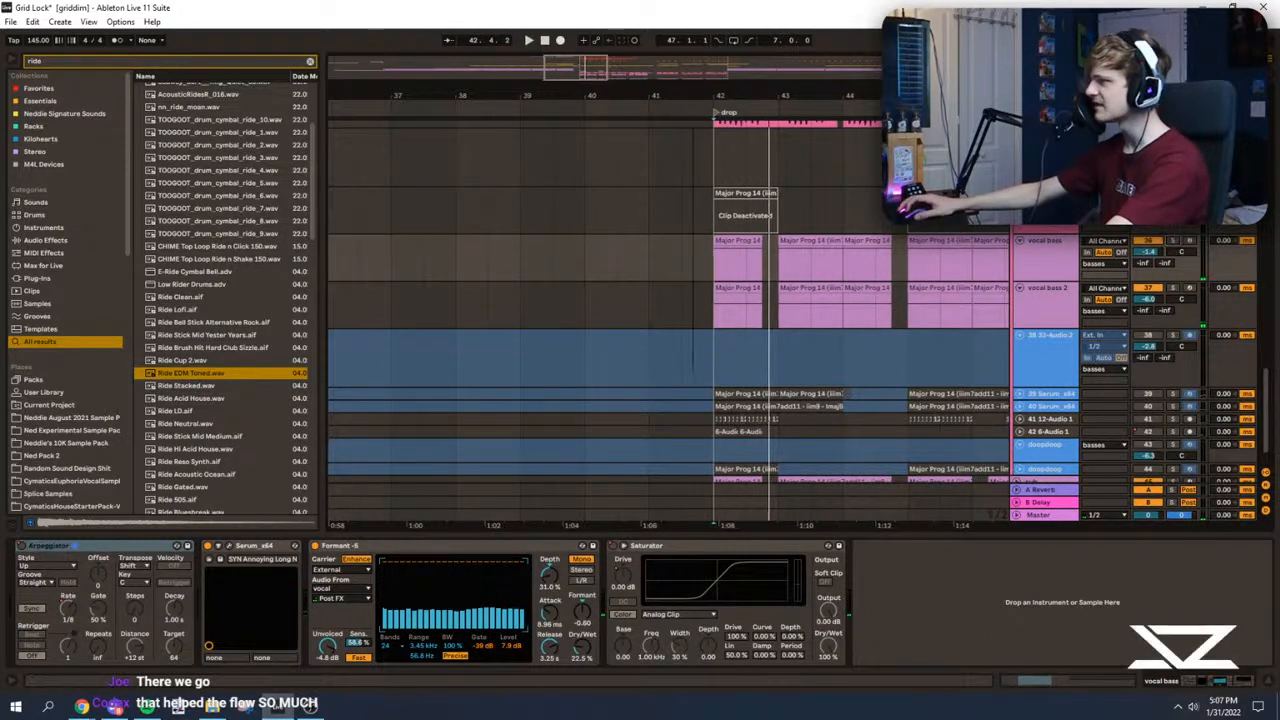
# Step: Play the full drop briefly and listen to the sub track on its own from bar 42
pyautogui.scroll(2, 932, 330)
pyautogui.scroll(-1, 844, 365)
pyautogui.press('space')
pyautogui.press('space')
pyautogui.click(1018, 448)
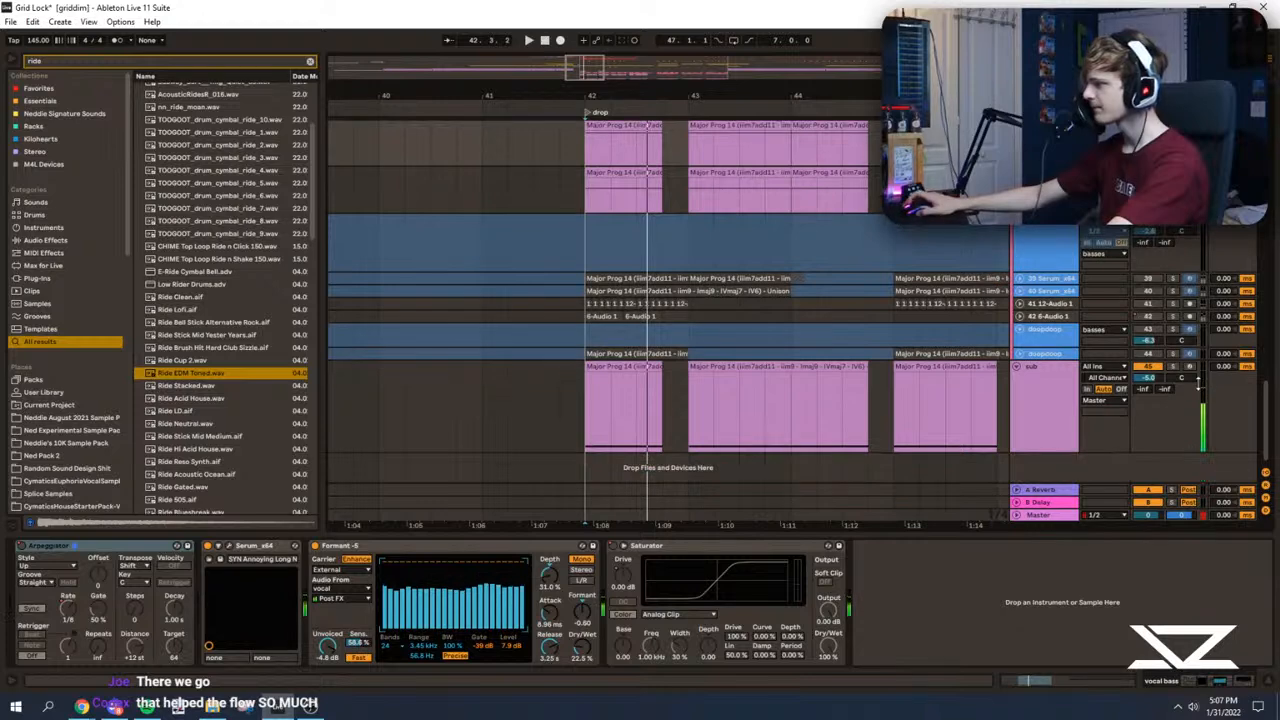
pyautogui.click(1178, 372)
pyautogui.press('space')
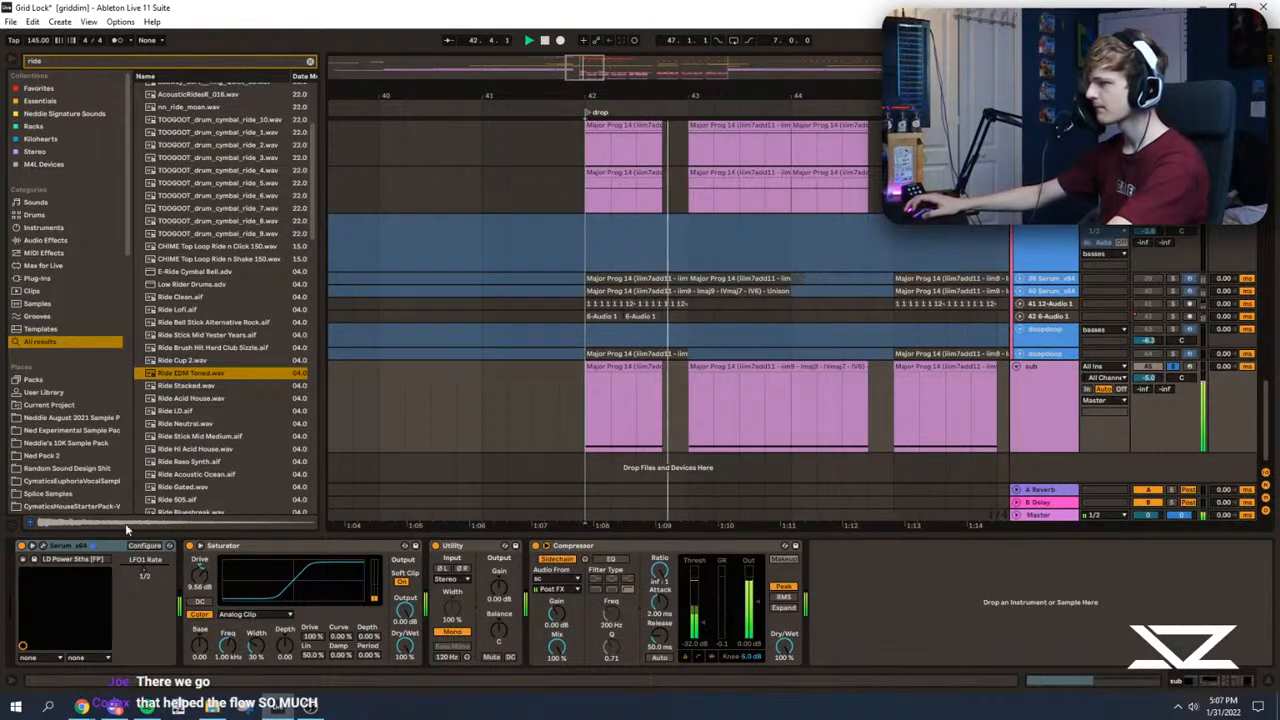
pyautogui.click(297, 424)
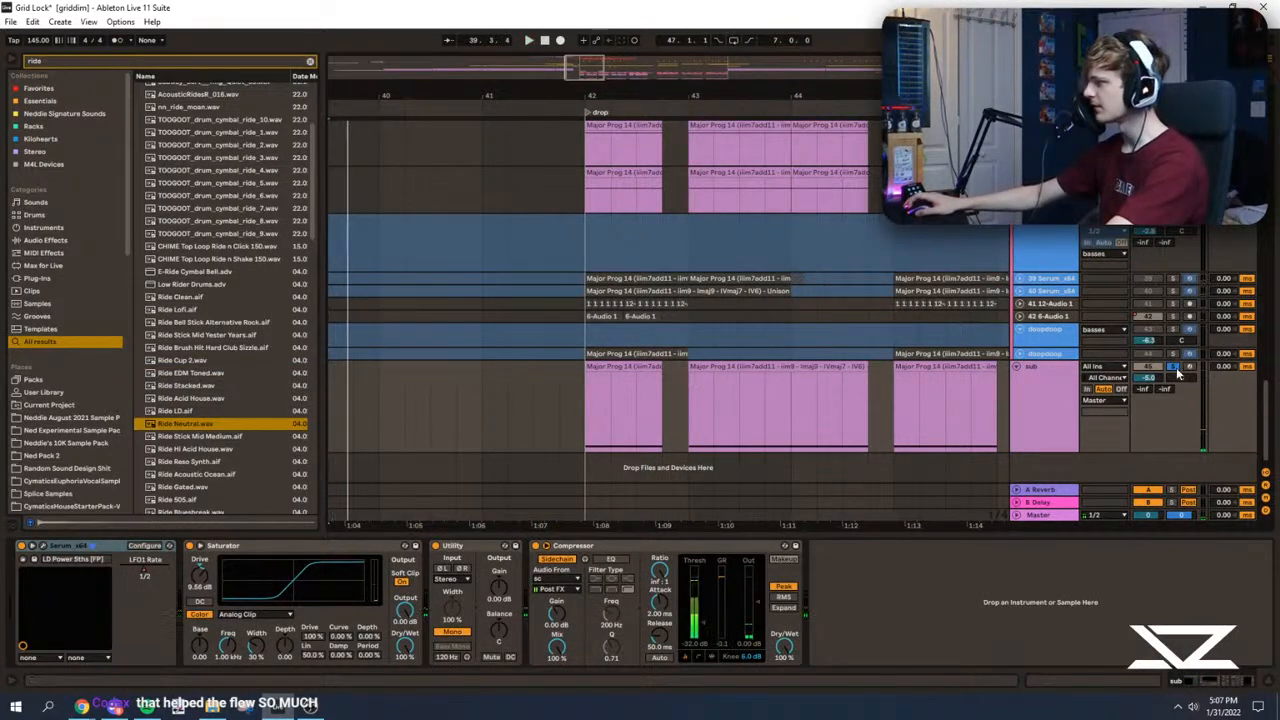
pyautogui.click(575, 411)
pyautogui.press('space')
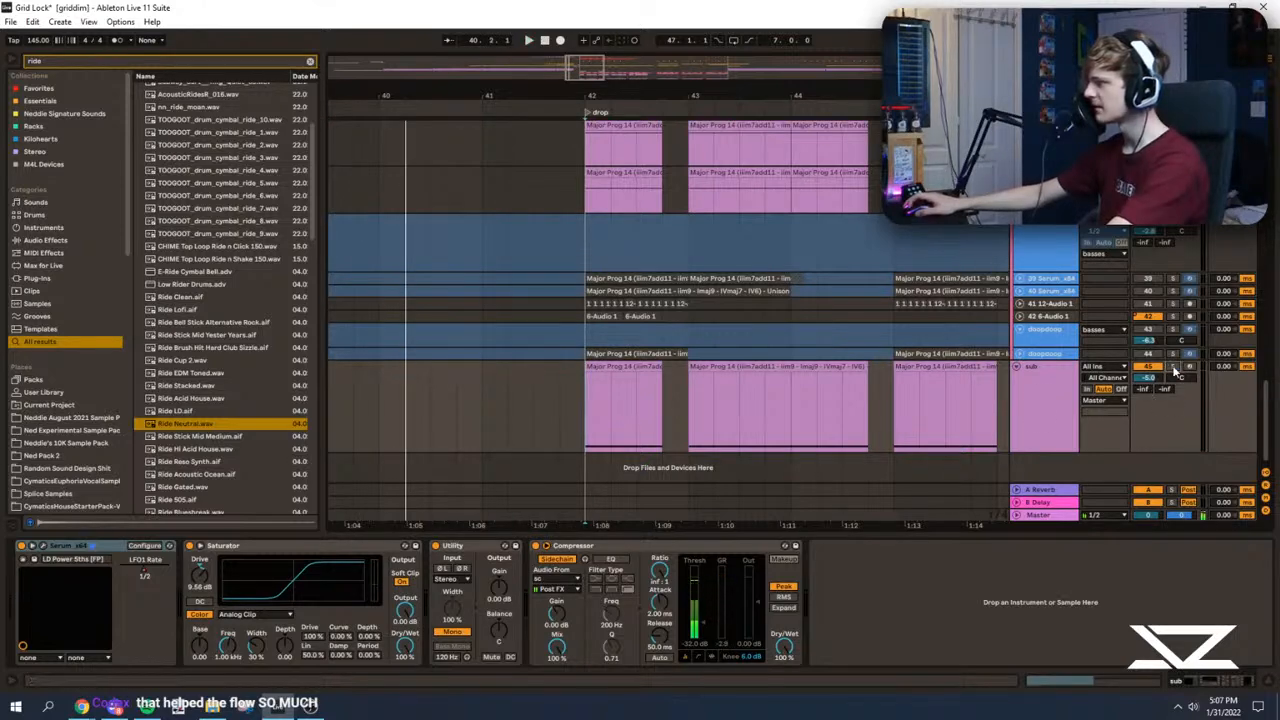
# Step: Solo the sub track again and inspect its Serum patch while it plays
pyautogui.click(1173, 368)
pyautogui.press('space')
pyautogui.click(43, 547)
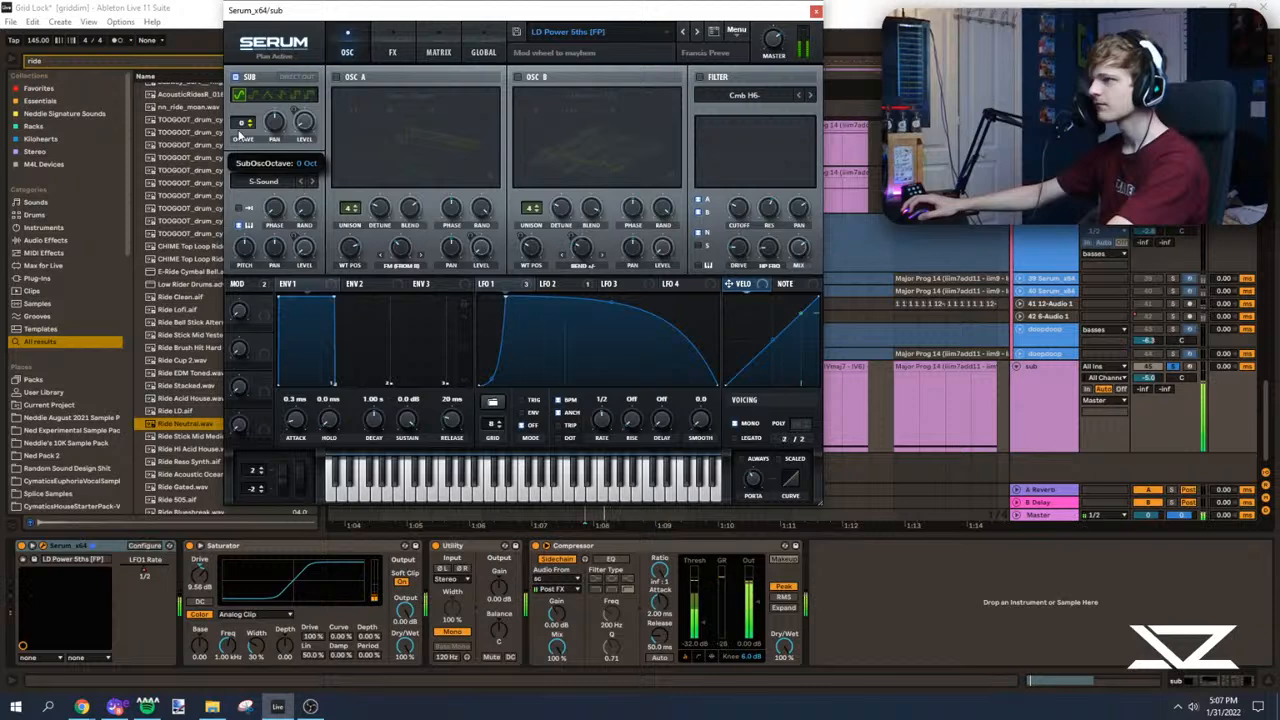
pyautogui.click(816, 12)
pyautogui.press('space')
# Step: Consolidate the sub track's clips from bar 41 to bar 73 into one clip and open its notes in an enlarged editor
pyautogui.scroll(-10, 437, 409)
pyautogui.scroll(1, 437, 409)
pyautogui.moveTo(438, 410); pyautogui.dragTo(806, 403)
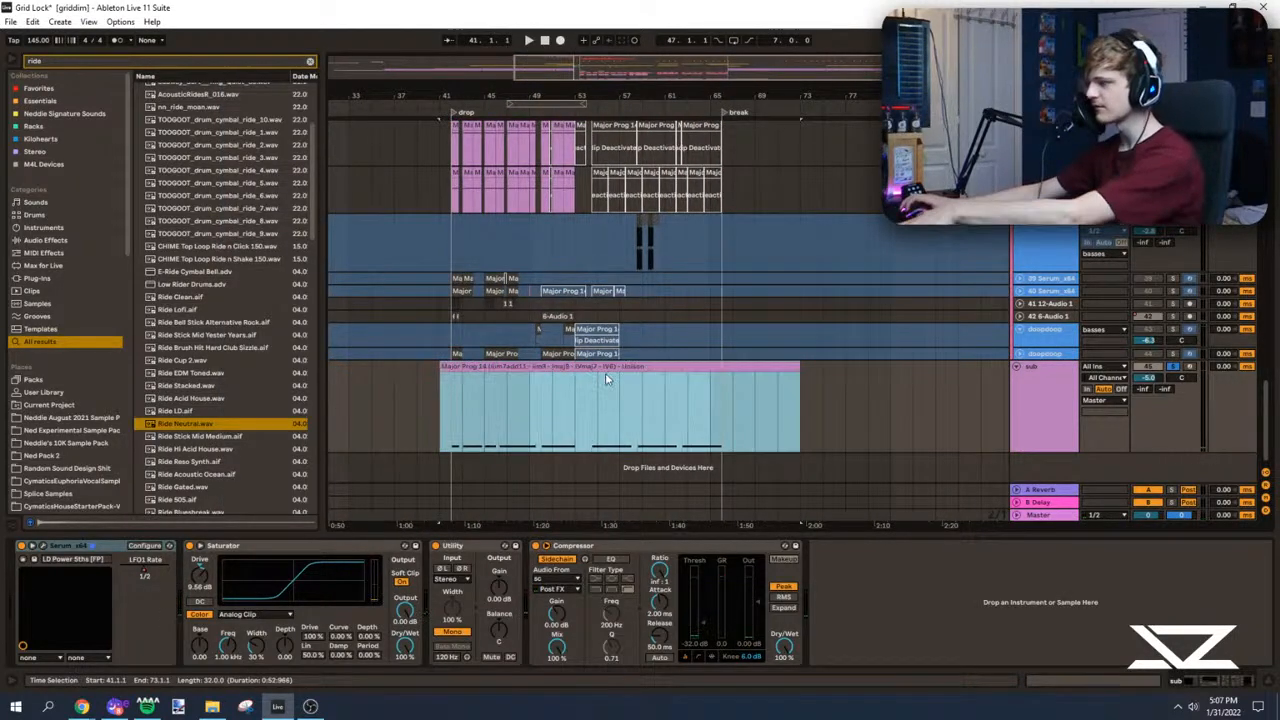
pyautogui.click(607, 366)
pyautogui.moveTo(655, 533); pyautogui.dragTo(454, 213)
# Step: Transpose all the sub notes upward and audition them from the drop's first note
pyautogui.hotkey('ctrl', 'a')
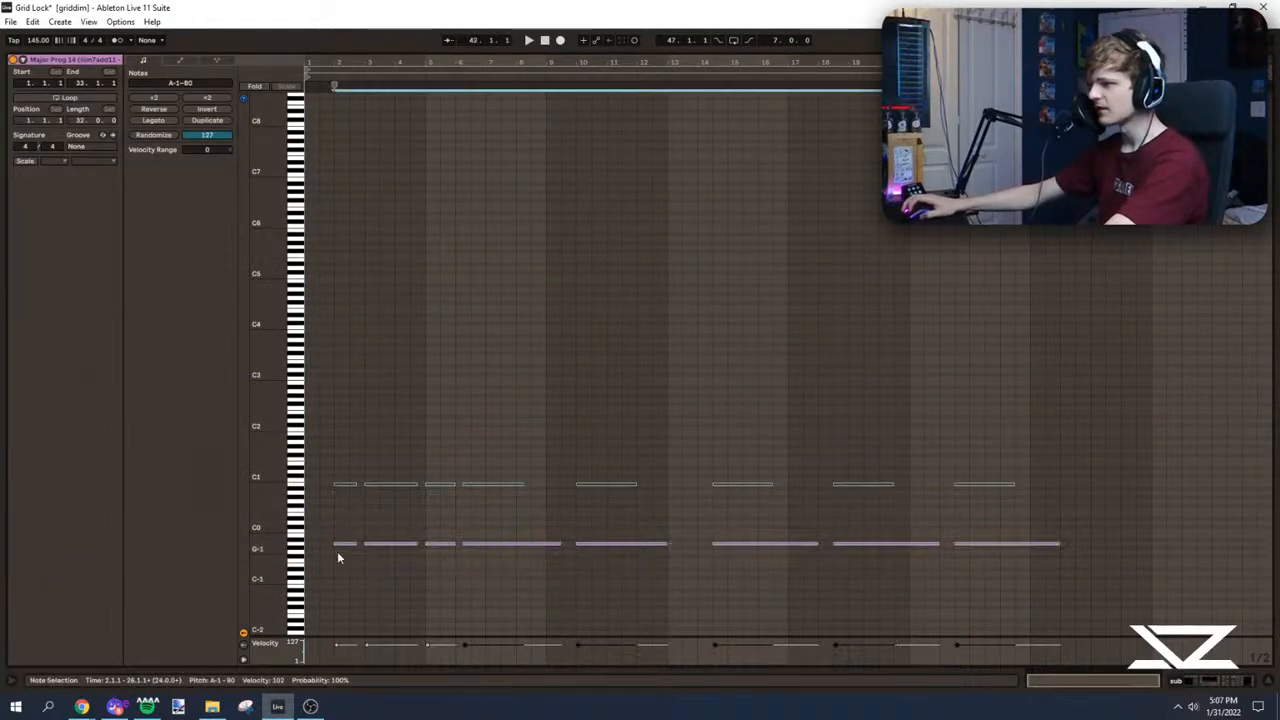
pyautogui.press('Up')
pyautogui.press('Up')
pyautogui.click(338, 513)
pyautogui.press('space')
pyautogui.hotkey('ctrl', 'a')
pyautogui.press('Up')
pyautogui.press('Up')
pyautogui.click(332, 499)
pyautogui.press('space')
# Step: Delete the upper row of sub notes and lower the remaining ones an octave to E-1, playing the result
pyautogui.moveTo(328, 434); pyautogui.dragTo(1045, 478)
pyautogui.press('Delete')
pyautogui.hotkey('ctrl', 'a')
pyautogui.hotkey('shift', 'Down')
pyautogui.click(339, 566)
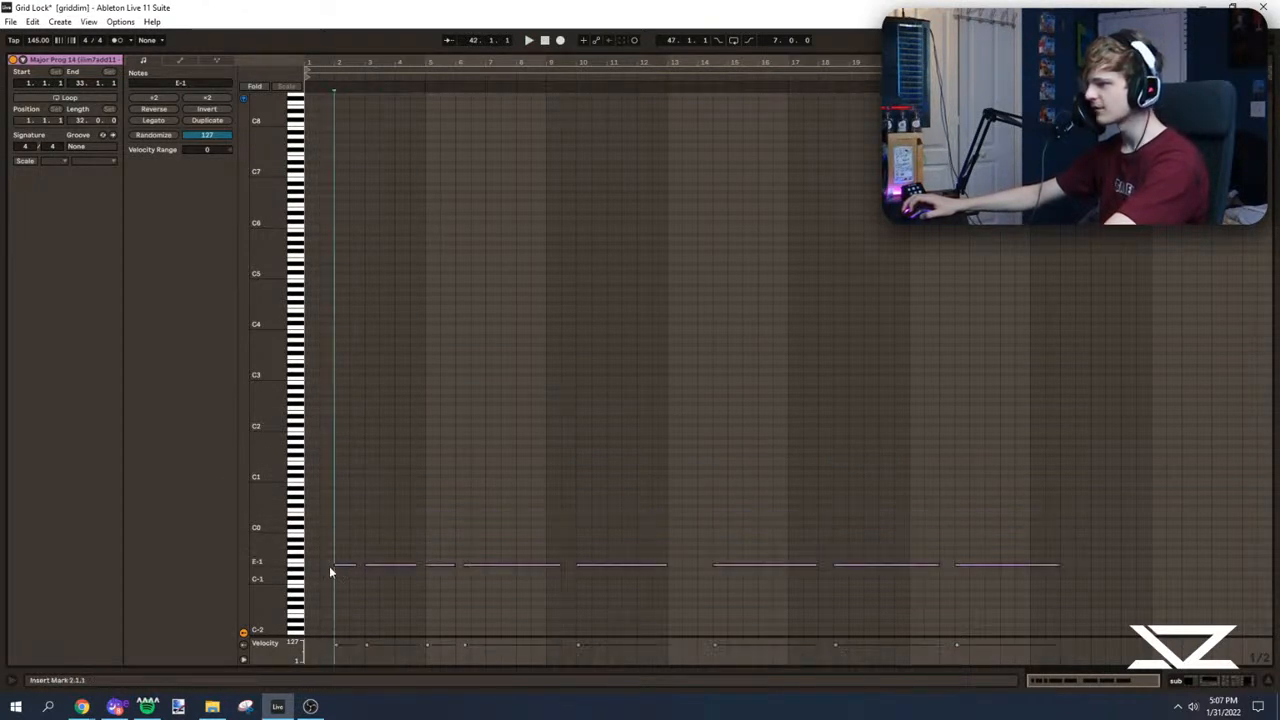
pyautogui.press('space')
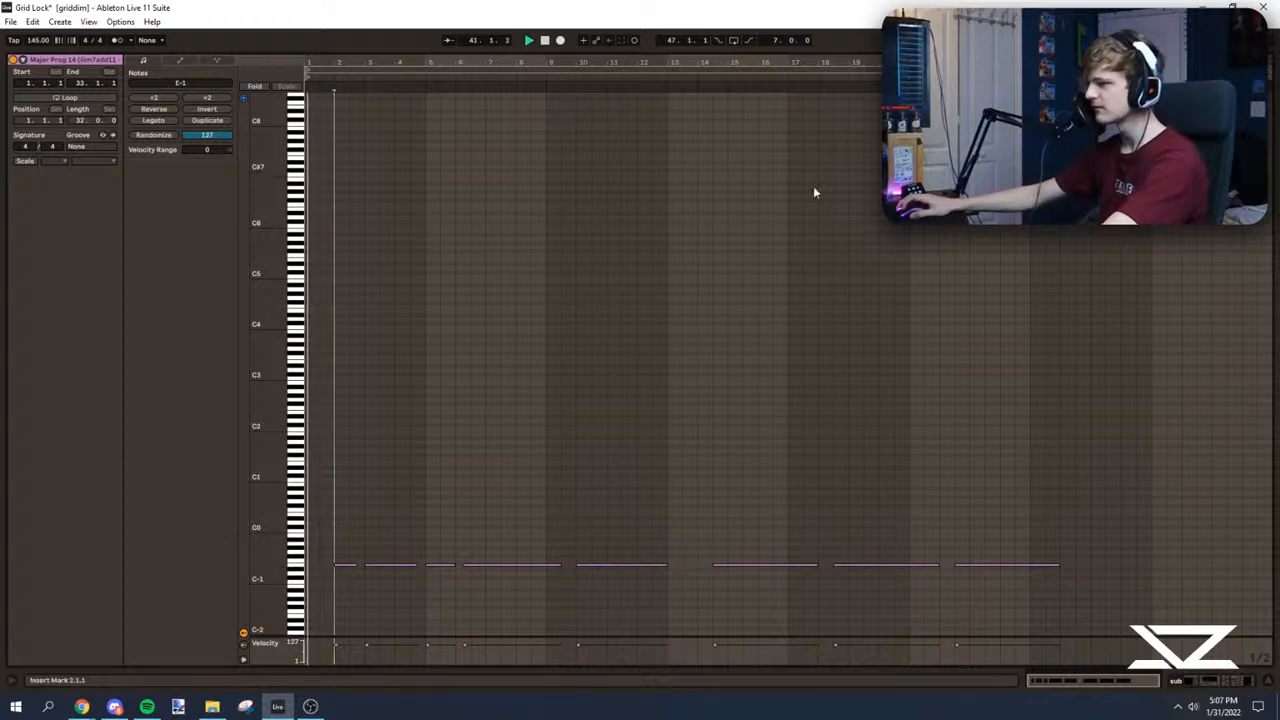
# Step: Return to the arrangement, unsolo the sub track and delete the empty part of its clip before bar 42
pyautogui.moveTo(868, 49); pyautogui.dragTo(880, 660)
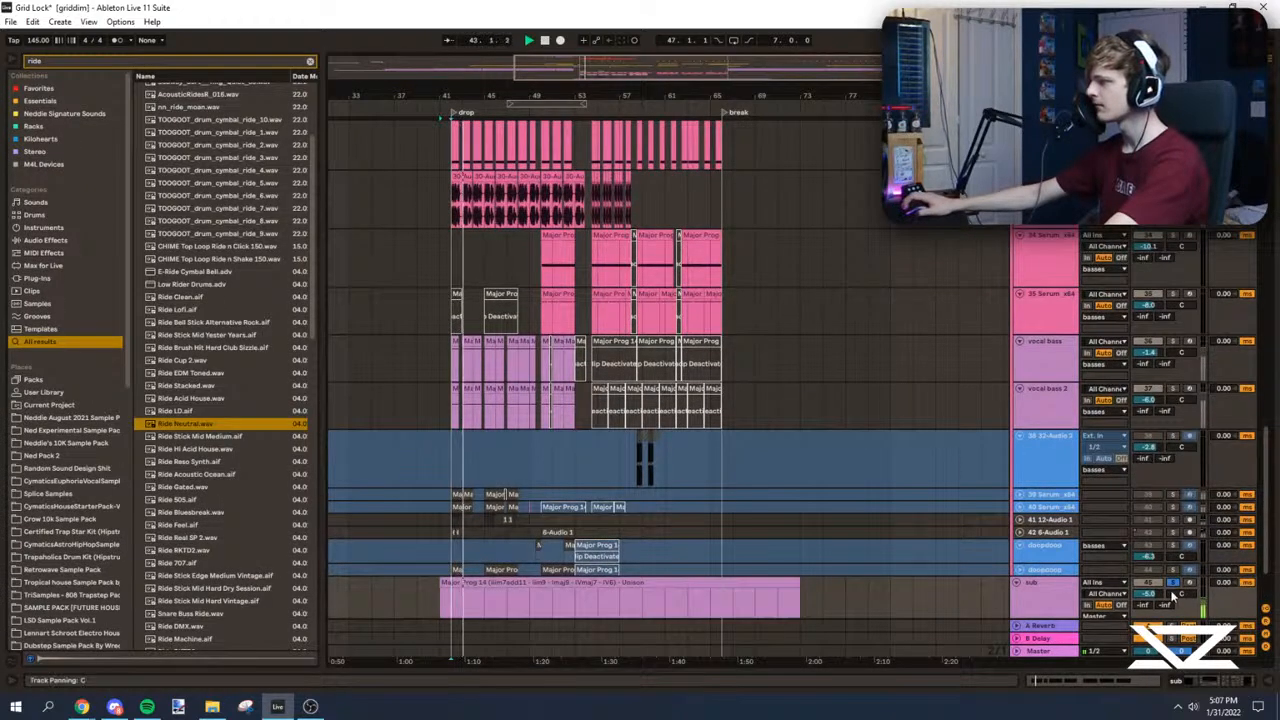
pyautogui.click(1172, 583)
pyautogui.scroll(-2, 480, 550)
pyautogui.moveTo(450, 548); pyautogui.dragTo(371, 540)
pyautogui.press('Delete')
pyautogui.scroll(8, 520, 303)
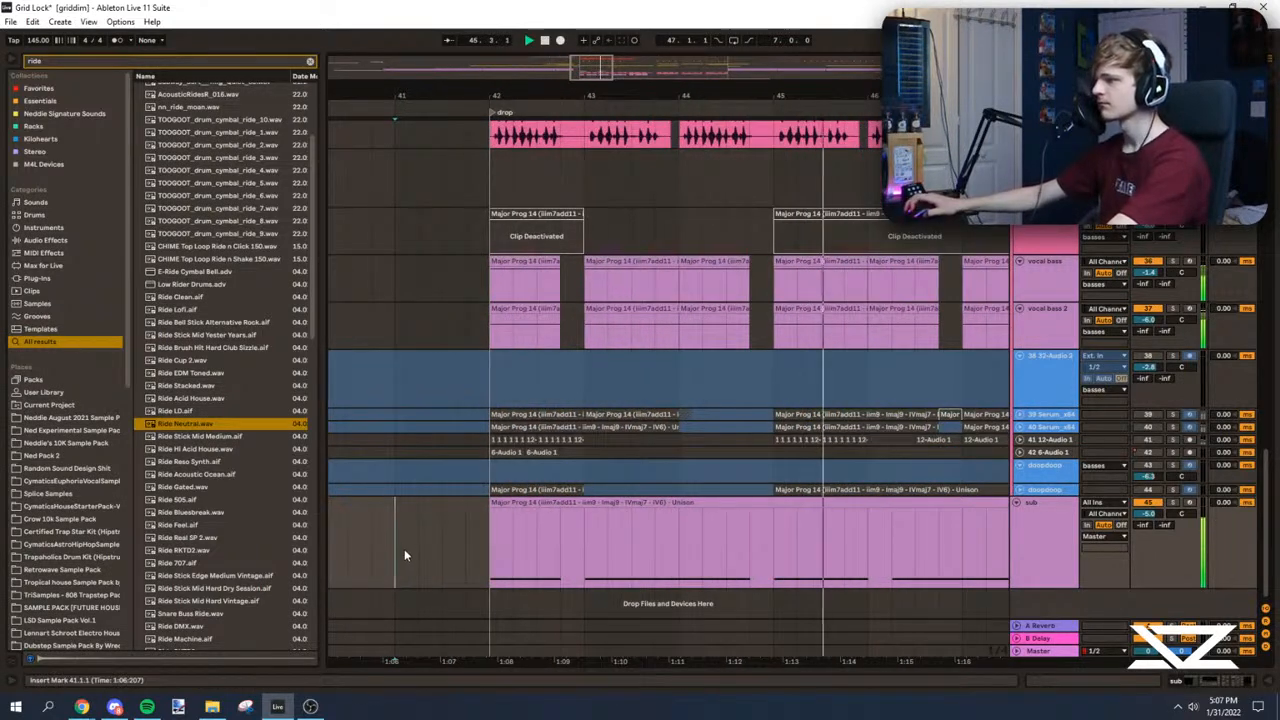
# Step: Replay the drop from bars 41, 42 and 44 to judge the sub against the other basses
pyautogui.click(366, 533)
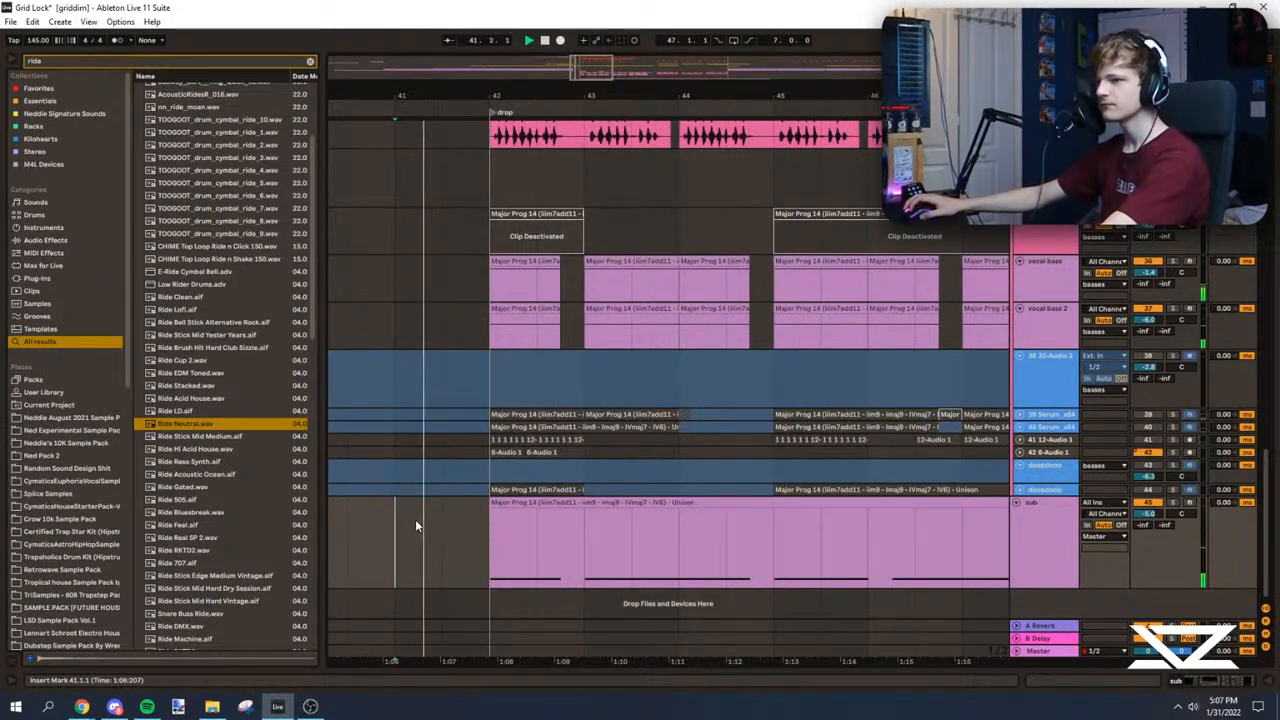
pyautogui.click(495, 543)
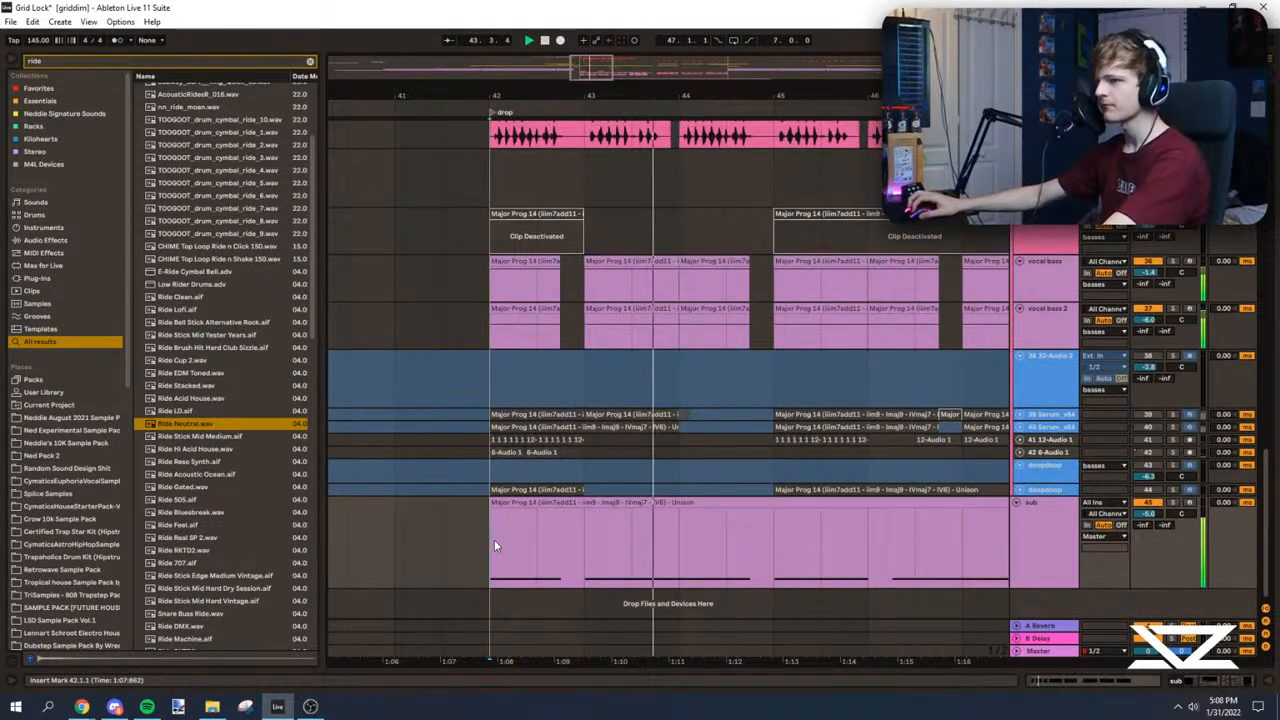
pyautogui.click(644, 552)
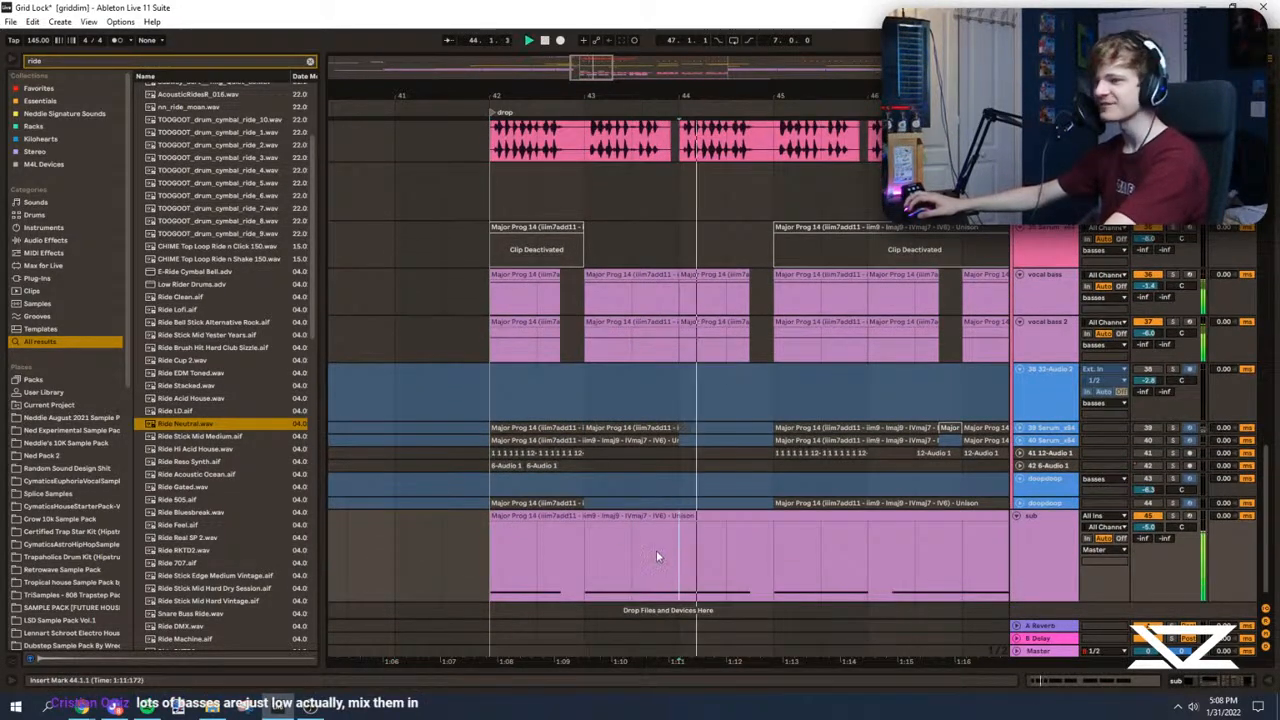
pyautogui.scroll(-1, 575, 557)
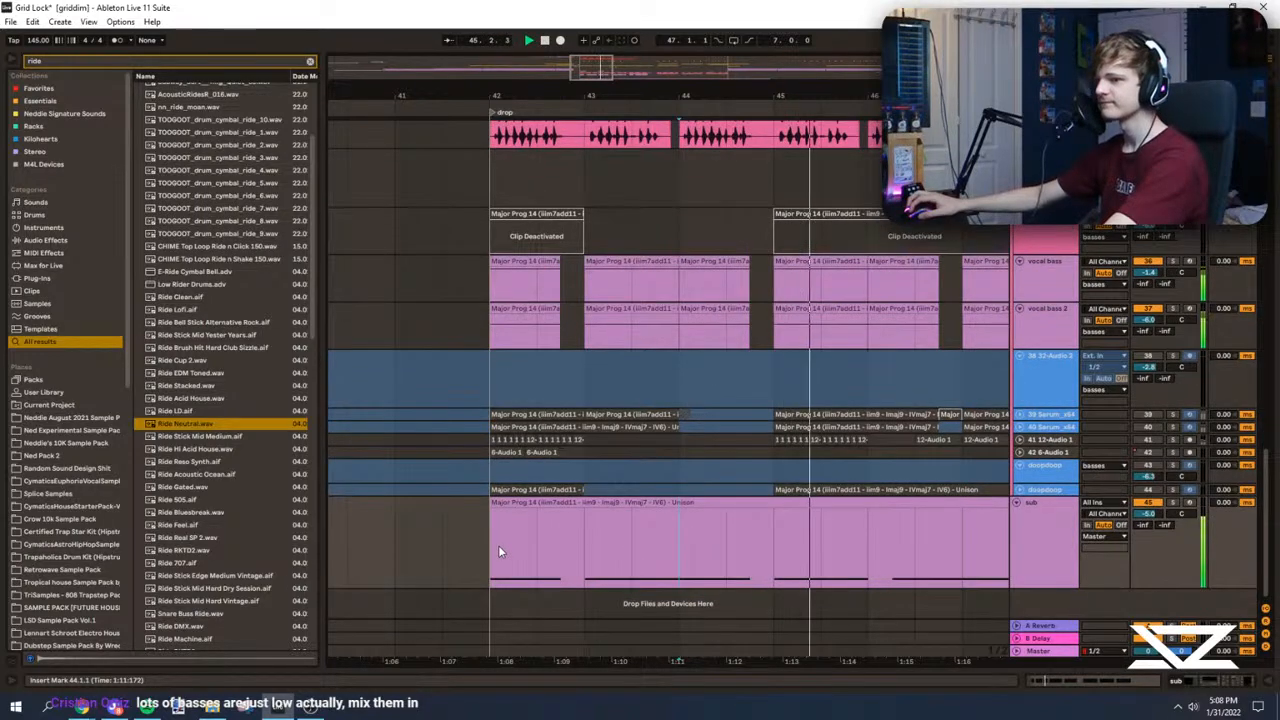
pyautogui.scroll(3, 497, 548)
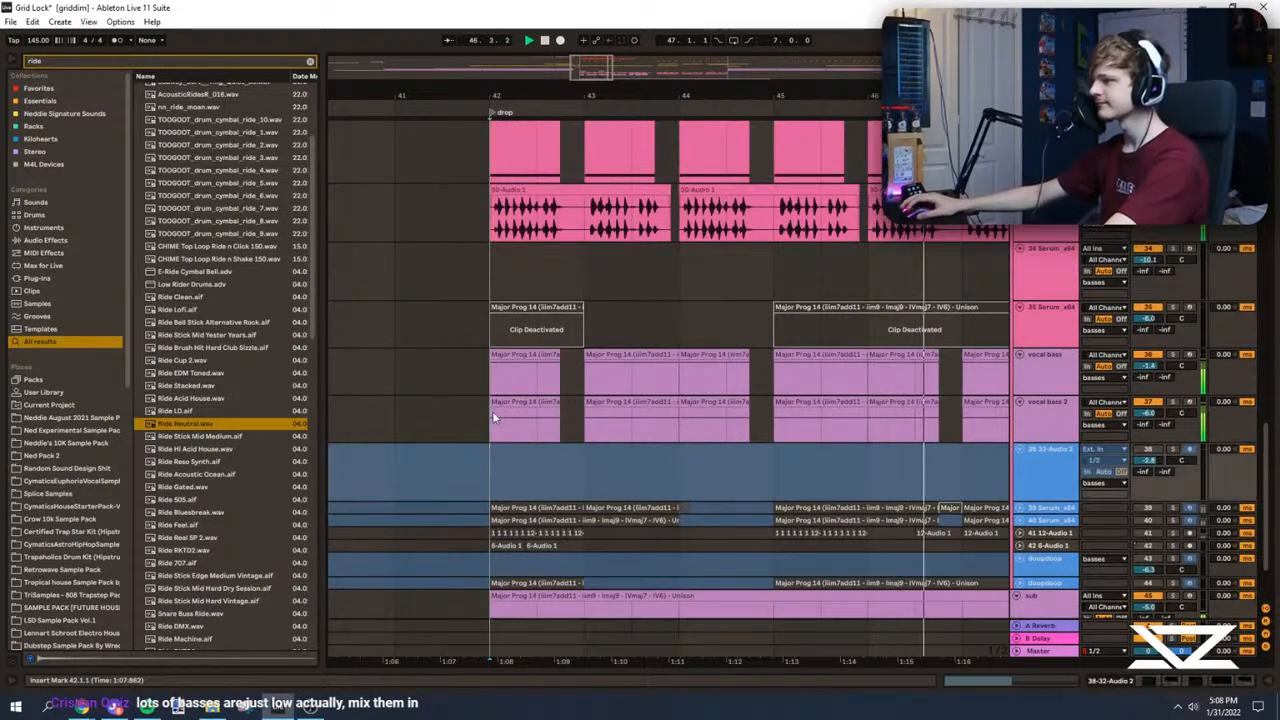
pyautogui.scroll(-3, 530, 465)
pyautogui.scroll(3, 499, 403)
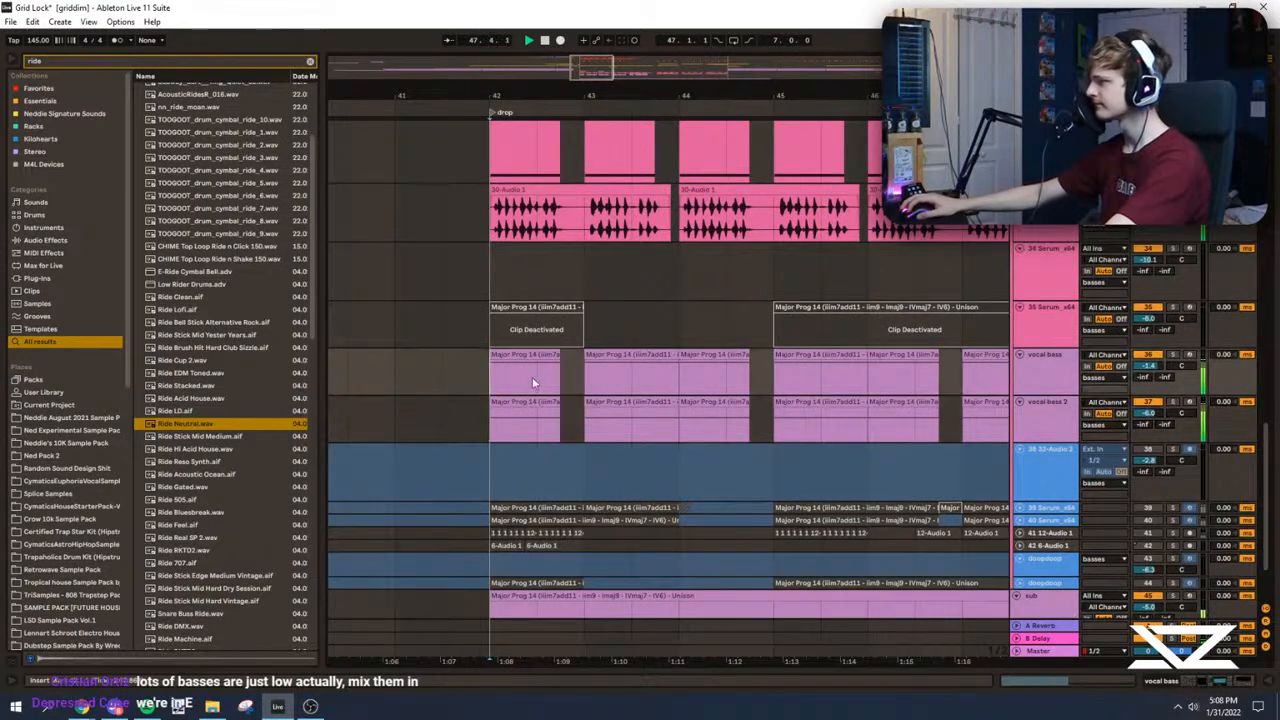
pyautogui.scroll(1, 497, 374)
# Step: Compare the vocal bass track soloed and in the mix, and show its device chain
pyautogui.click(1174, 382)
pyautogui.press('space')
pyautogui.press('space')
pyautogui.click(1174, 382)
pyautogui.press('space')
pyautogui.press('space')
pyautogui.doubleClick(1053, 390)
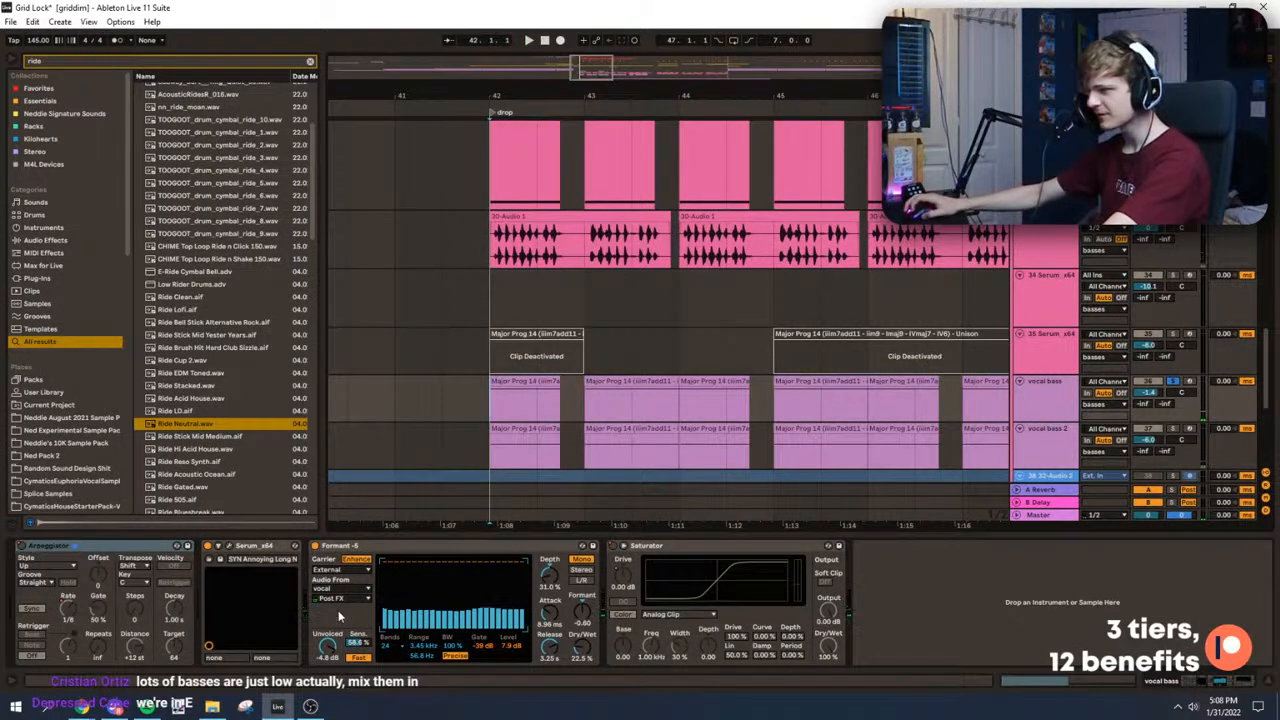
# Step: Unfold the vocal track that feeds the vocal bass and play it soloed at the drop
pyautogui.scroll(10, 1045, 342)
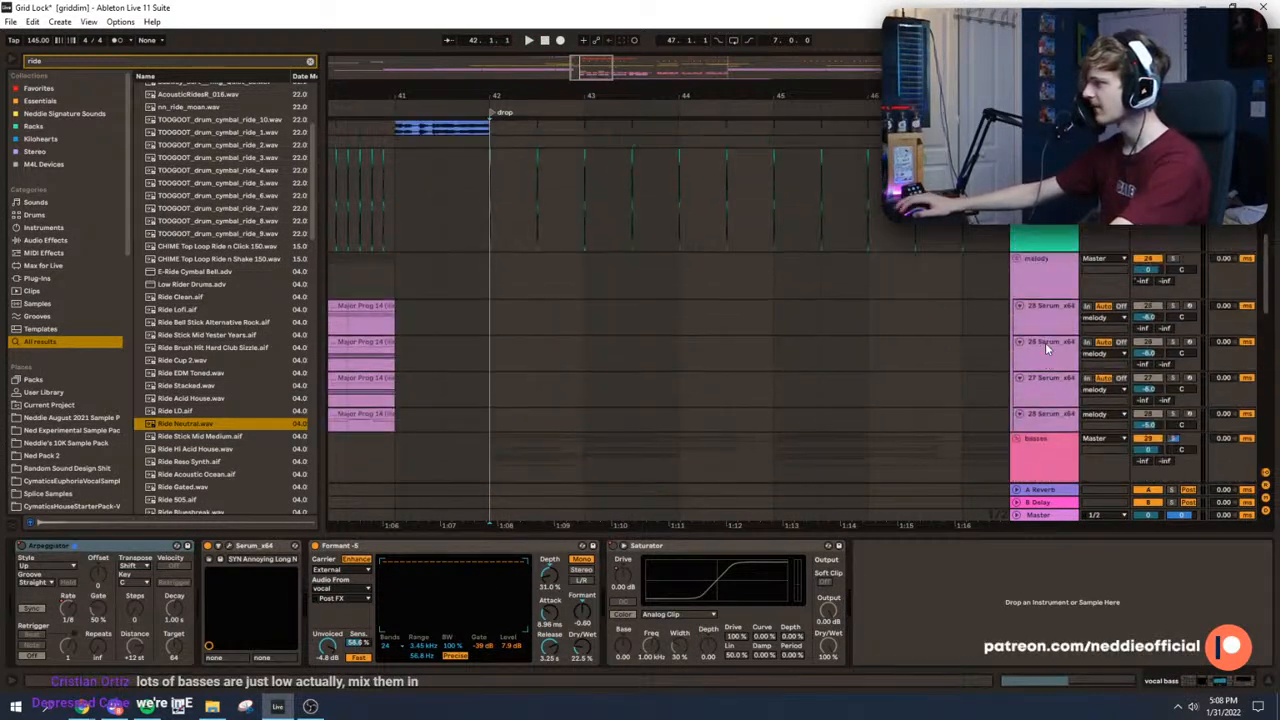
pyautogui.scroll(5, 1016, 341)
pyautogui.click(1048, 346)
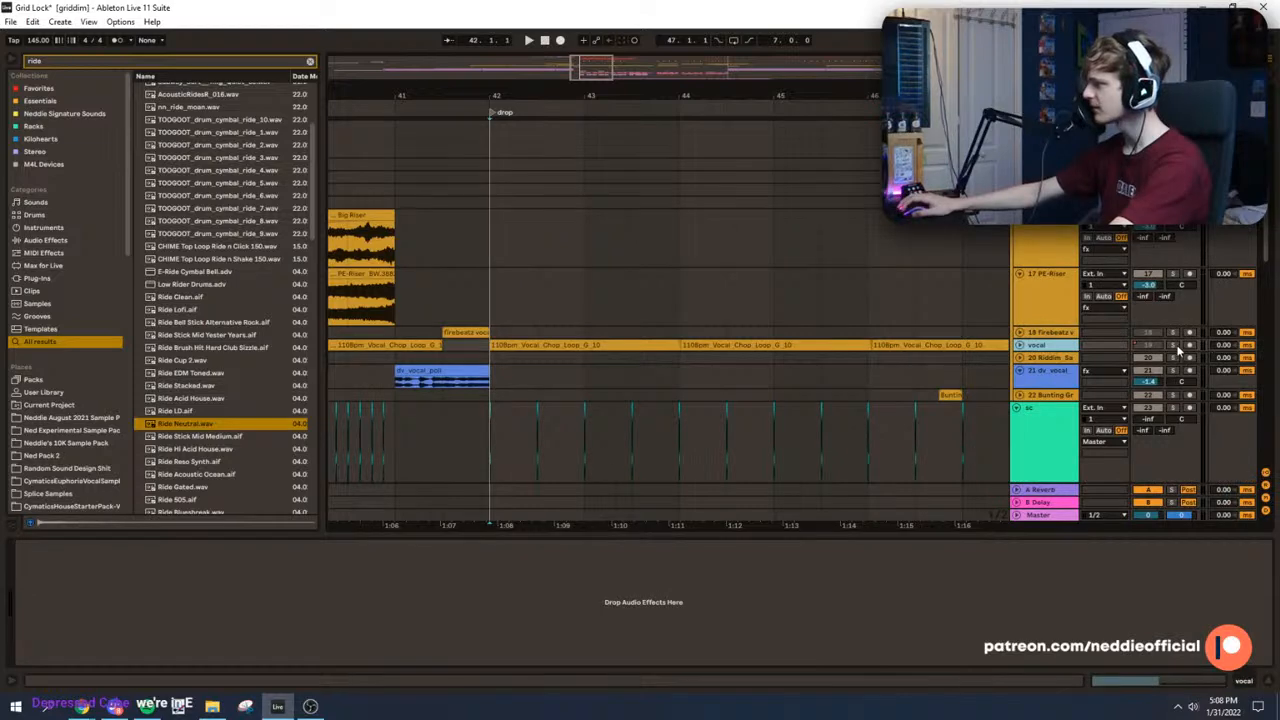
pyautogui.click(1019, 345)
pyautogui.moveTo(633, 96); pyautogui.dragTo(633, 40)
pyautogui.press('space')
pyautogui.moveTo(633, 96); pyautogui.dragTo(633, 80)
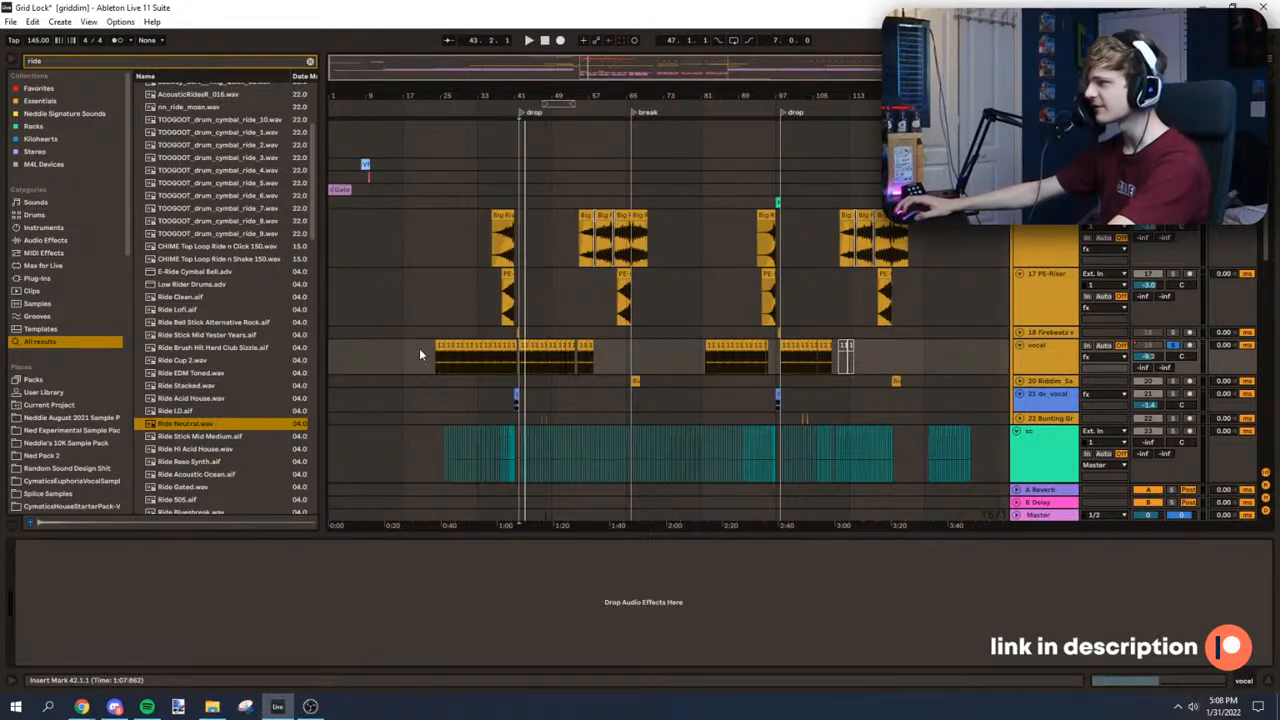
# Step: Select all clips on the vocal track, enable warping for them and set their warp mode to Complex Pro
pyautogui.moveTo(404, 358); pyautogui.dragTo(924, 368)
pyautogui.doubleClick(490, 345)
pyautogui.moveTo(309, 53); pyautogui.dragTo(383, 540)
pyautogui.click(157, 577)
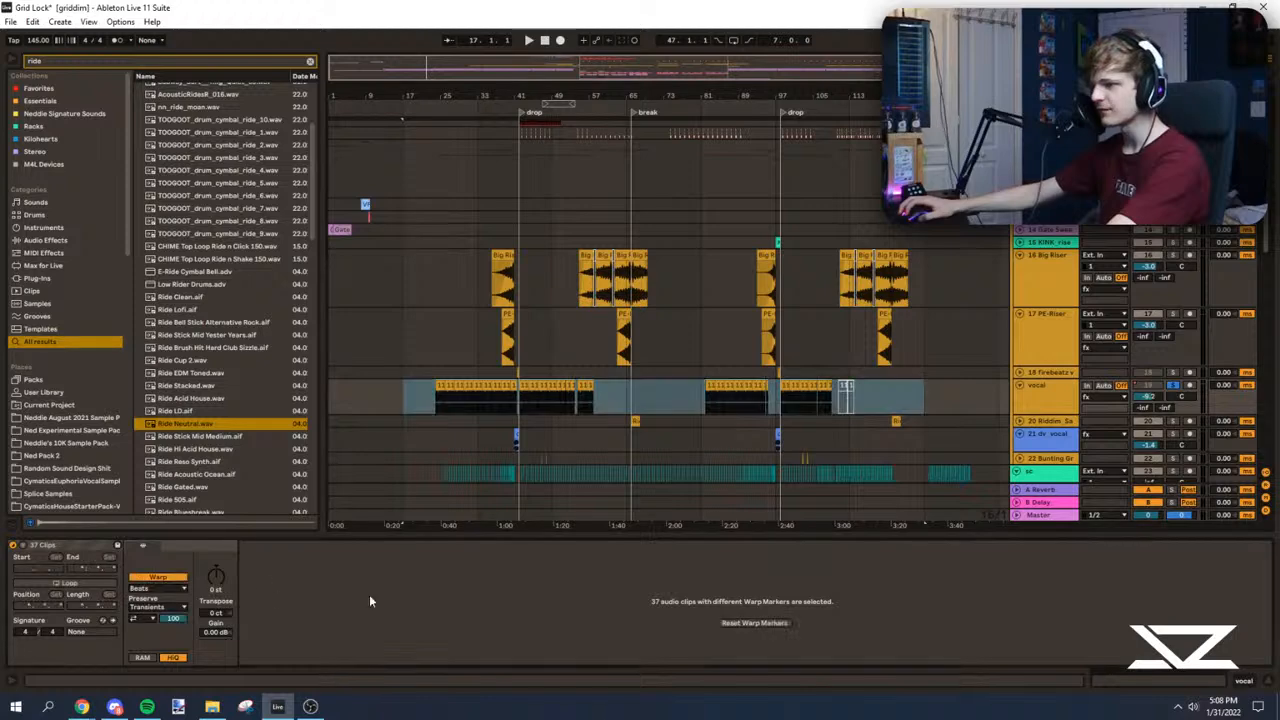
pyautogui.click(157, 588)
pyautogui.click(160, 648)
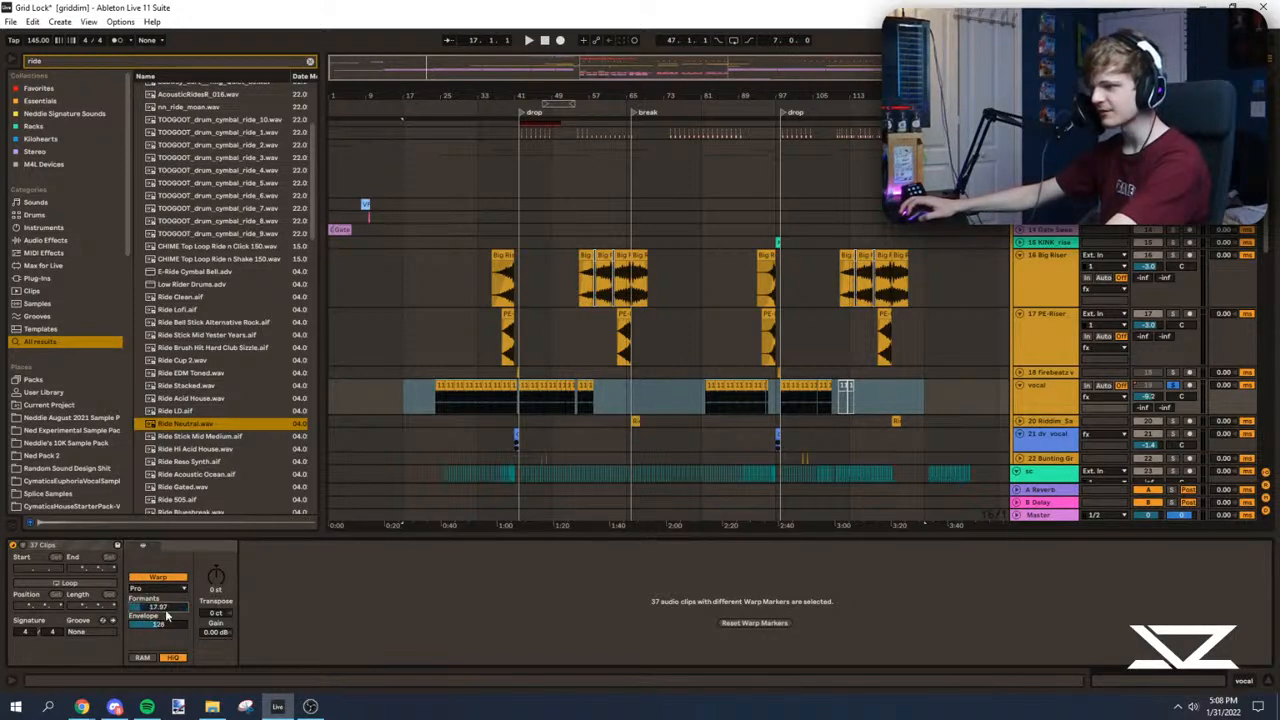
# Step: Transpose all selected vocal clips down 3 semitones and start playback to check the new pitch
pyautogui.moveTo(443, 96); pyautogui.dragTo(457, 216)
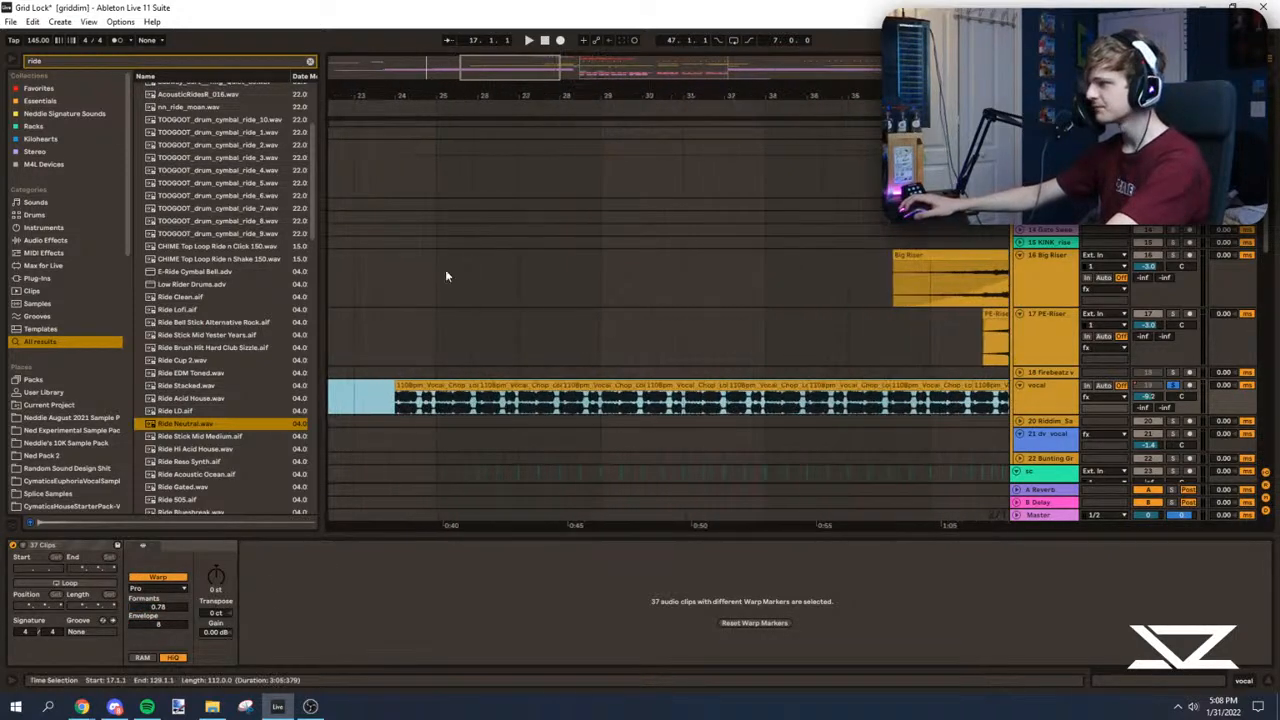
pyautogui.moveTo(443, 101); pyautogui.dragTo(445, 150)
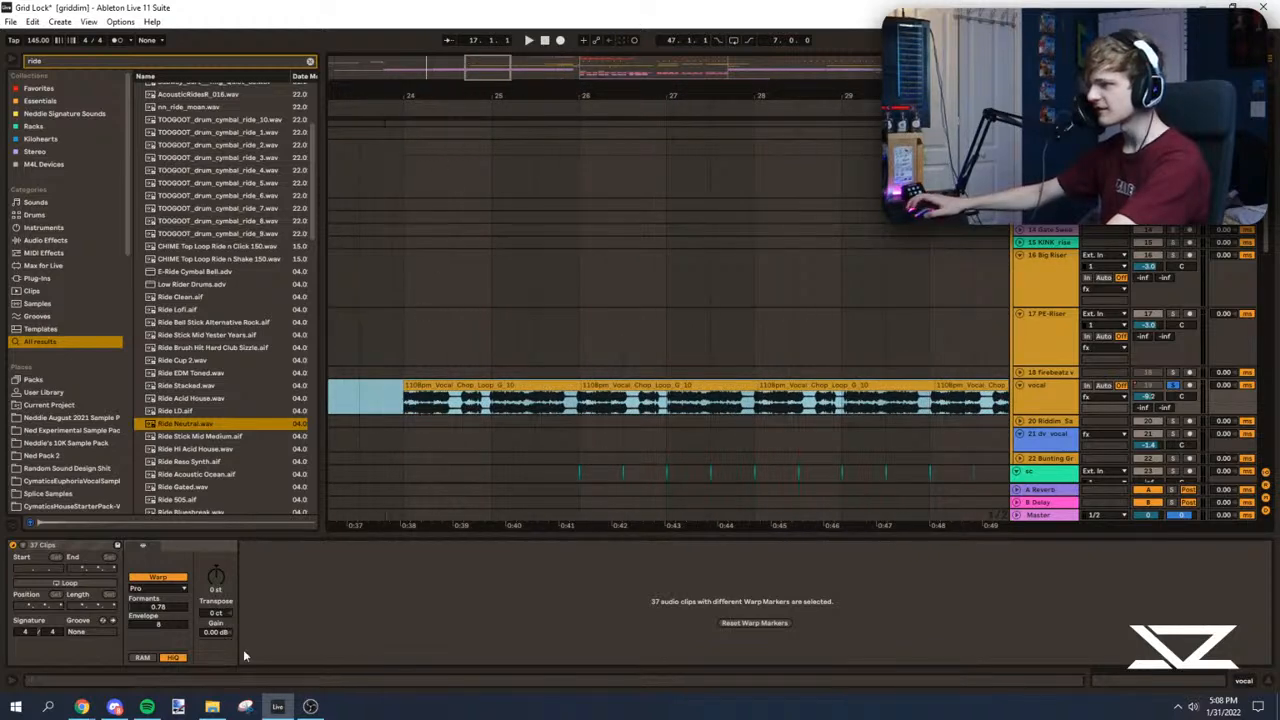
pyautogui.click(216, 578)
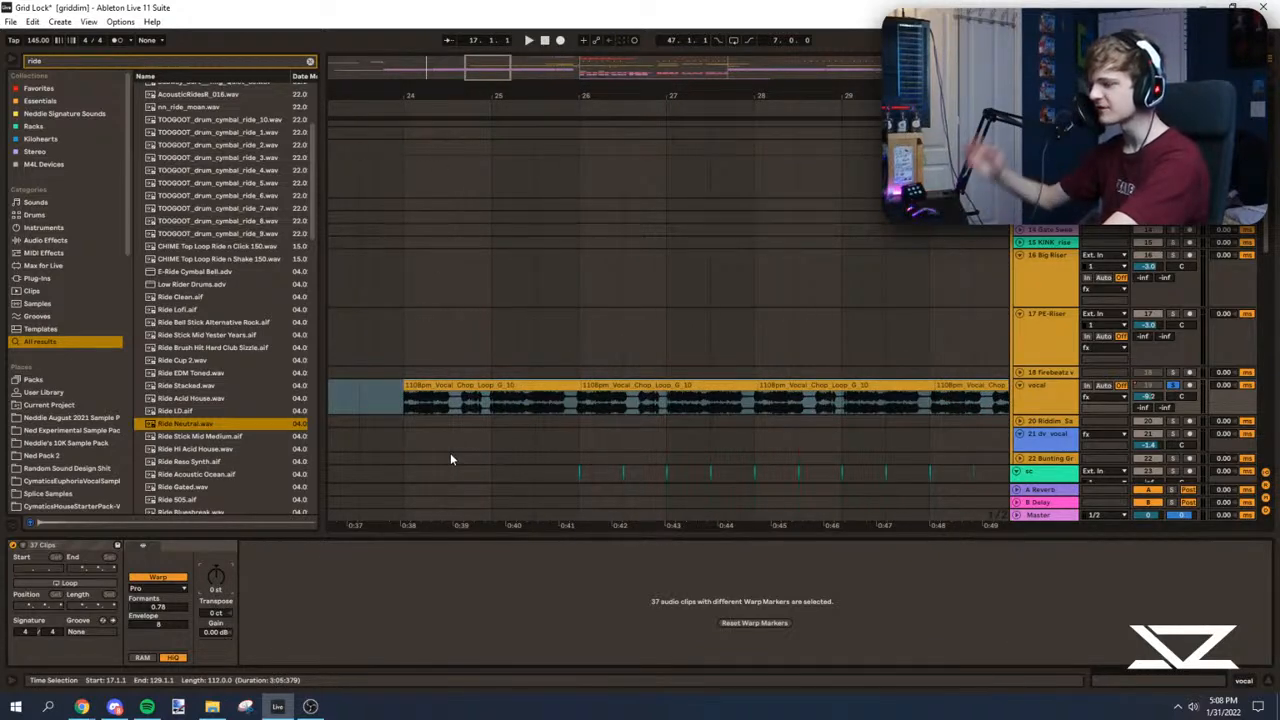
pyautogui.press('Down')
pyautogui.press('Down')
pyautogui.press('space')
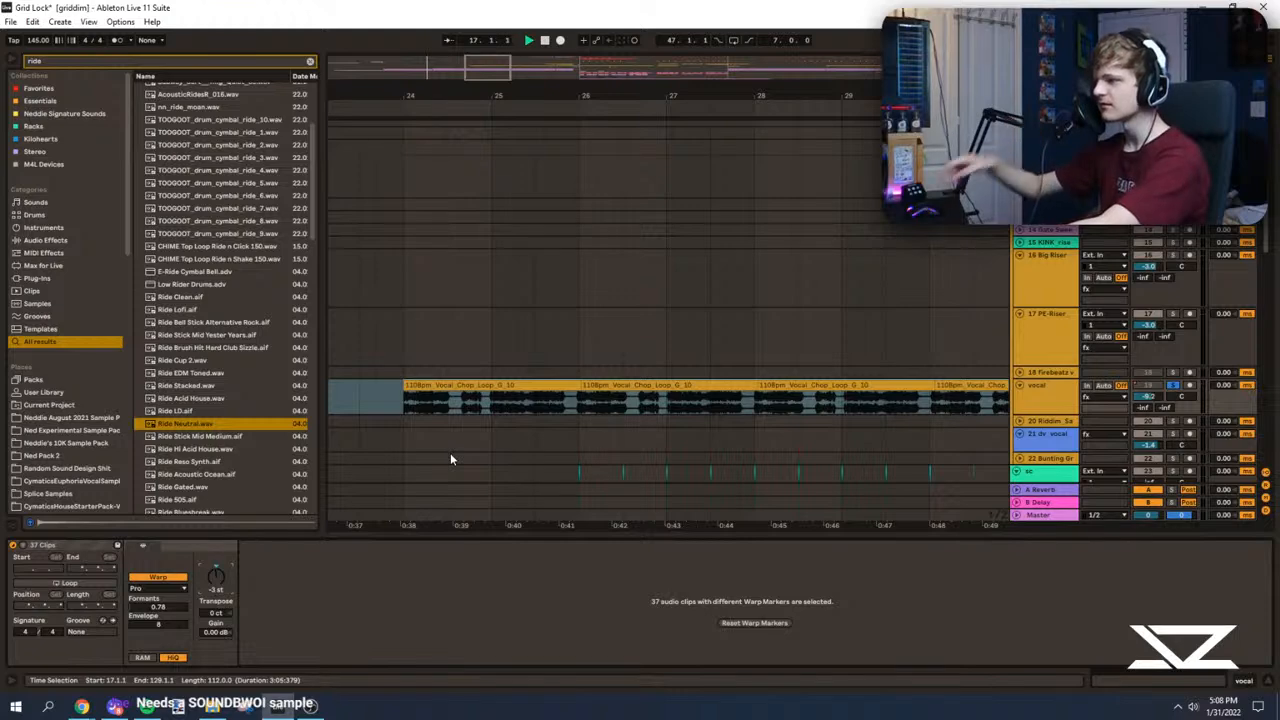
pyautogui.press('space')
# Step: Play the transposed vocal soloed and in the full mix leading into the drop
pyautogui.click(402, 408)
pyautogui.press('space')
pyautogui.click(1174, 385)
pyautogui.moveTo(589, 99); pyautogui.dragTo(609, 86)
pyautogui.click(748, 334)
pyautogui.press('space')
# Step: Play the drop's bass tracks to judge their pitch against the transposed vocal
pyautogui.press('space')
pyautogui.moveTo(754, 96); pyautogui.dragTo(700, 363)
pyautogui.moveTo(1264, 238)
pyautogui.mouseDown()
pyautogui.moveTo(1258, 356)
pyautogui.moveTo(1258, 334)
pyautogui.mouseUp()
pyautogui.click(680, 292)
pyautogui.press('space')
pyautogui.press('space')
pyautogui.moveTo(750, 97); pyautogui.dragTo(500, 92)
pyautogui.moveTo(597, 59); pyautogui.dragTo(499, 20)
pyautogui.press('space')
# Step: Consolidate the clips on Serum track 32 from bar 41 to 66 and raise all their notes to E0
pyautogui.moveTo(442, 312); pyautogui.dragTo(745, 304)
pyautogui.hotkey('ctrl', 'j')
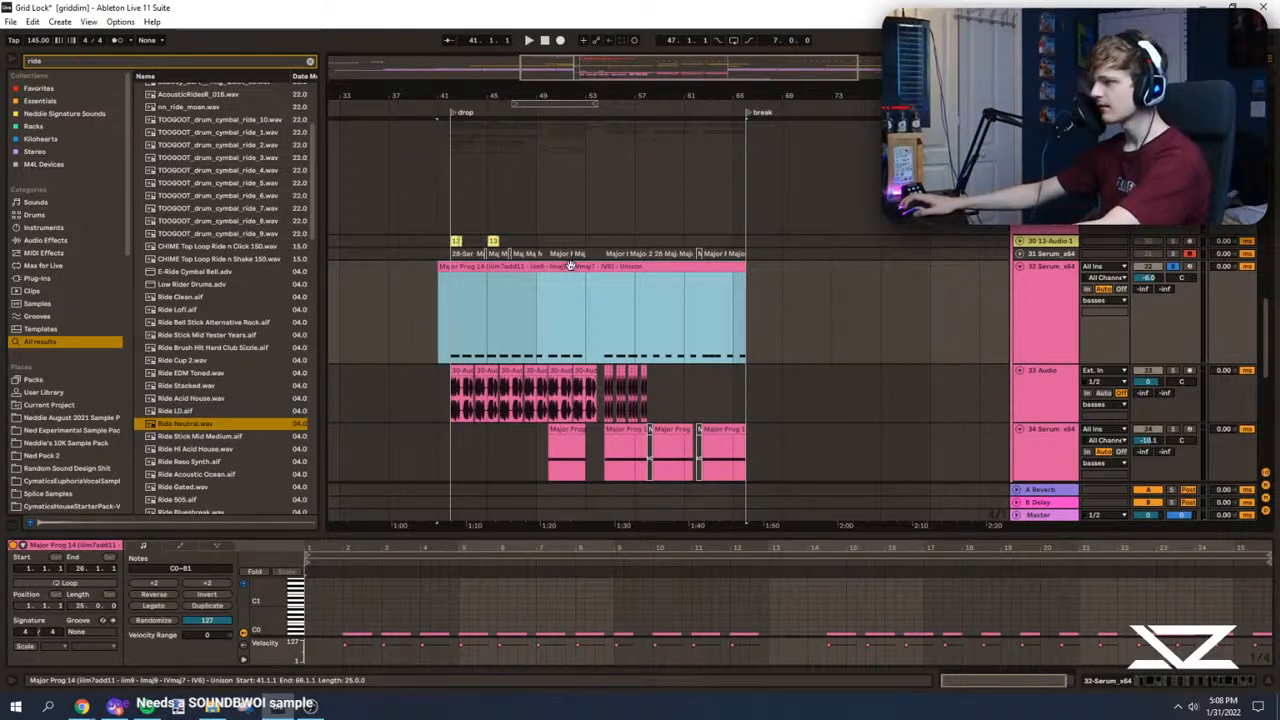
pyautogui.moveTo(459, 536); pyautogui.dragTo(357, 5)
pyautogui.click(336, 545)
pyautogui.hotkey('ctrl', 'a')
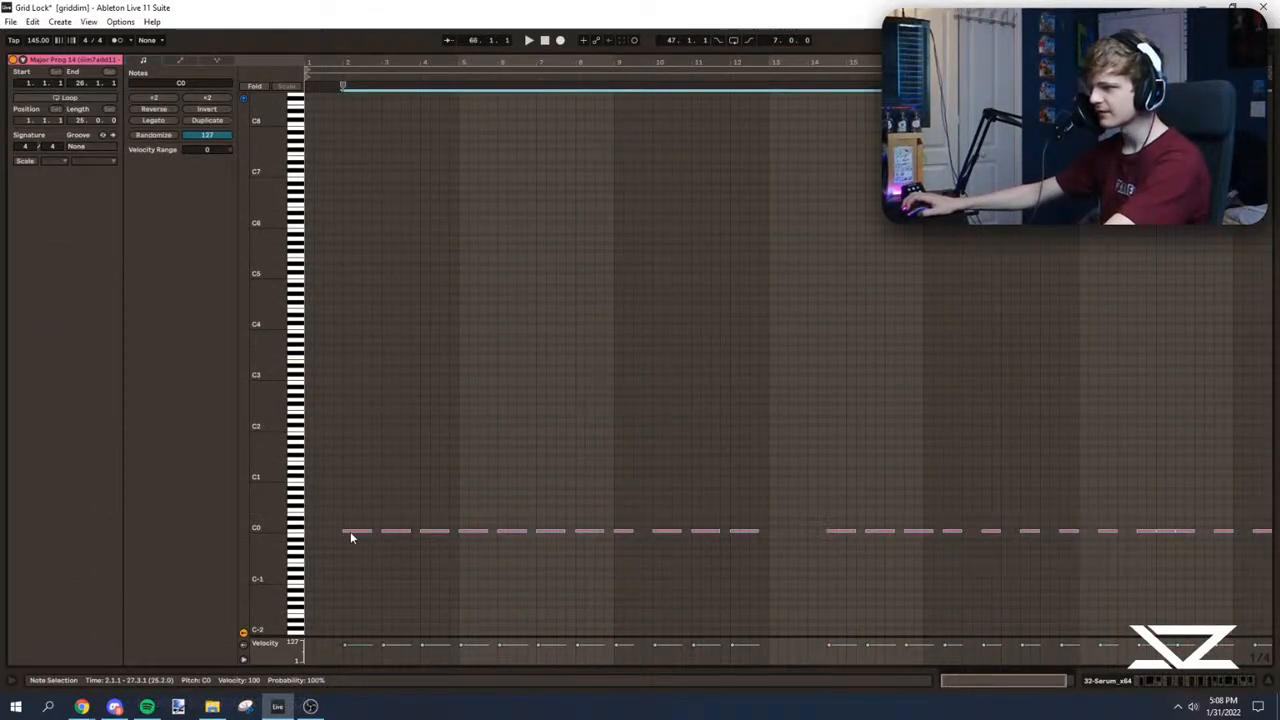
pyautogui.moveTo(348, 537); pyautogui.dragTo(343, 516)
pyautogui.press('space')
pyautogui.moveTo(818, 50); pyautogui.dragTo(822, 660)
# Step: Solo audio bass track 33 and consolidate its drop clips from bar 41 to 66 into one clip
pyautogui.click(1177, 235)
pyautogui.moveTo(608, 93); pyautogui.dragTo(712, 157)
pyautogui.click(1173, 340)
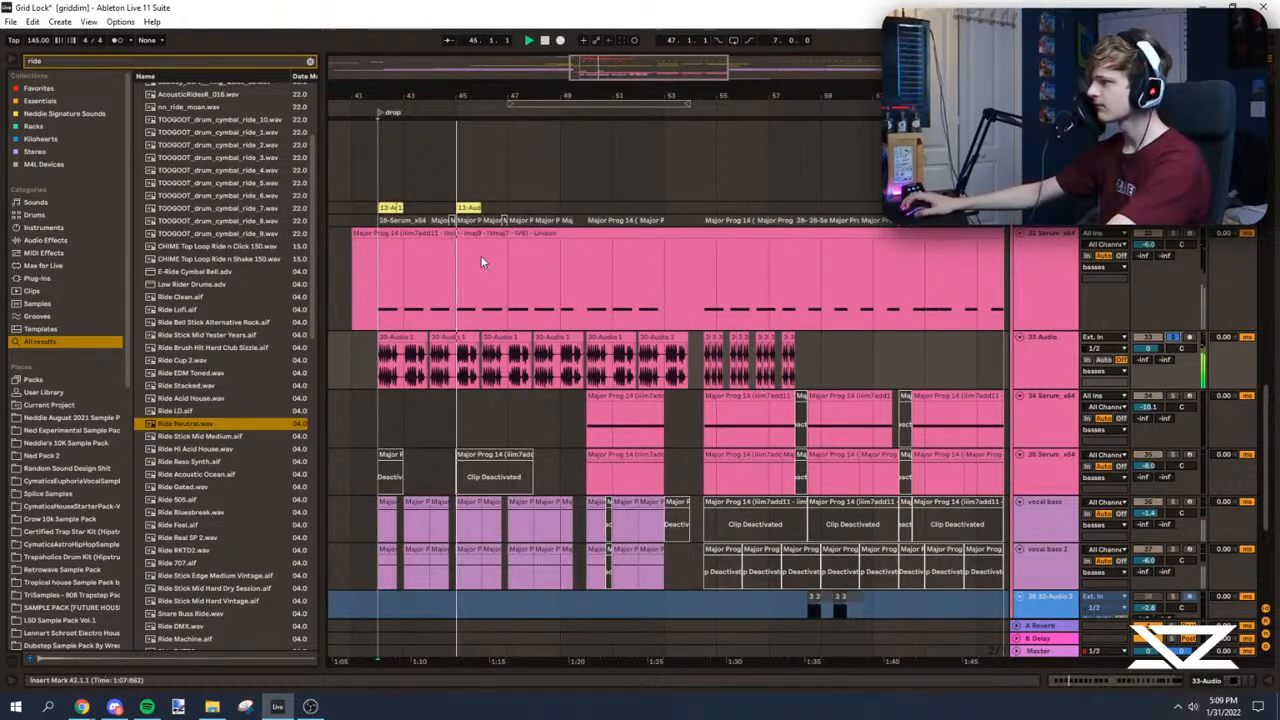
pyautogui.moveTo(881, 363); pyautogui.dragTo(349, 351)
pyautogui.click(396, 352)
pyautogui.moveTo(595, 67); pyautogui.dragTo(595, 38)
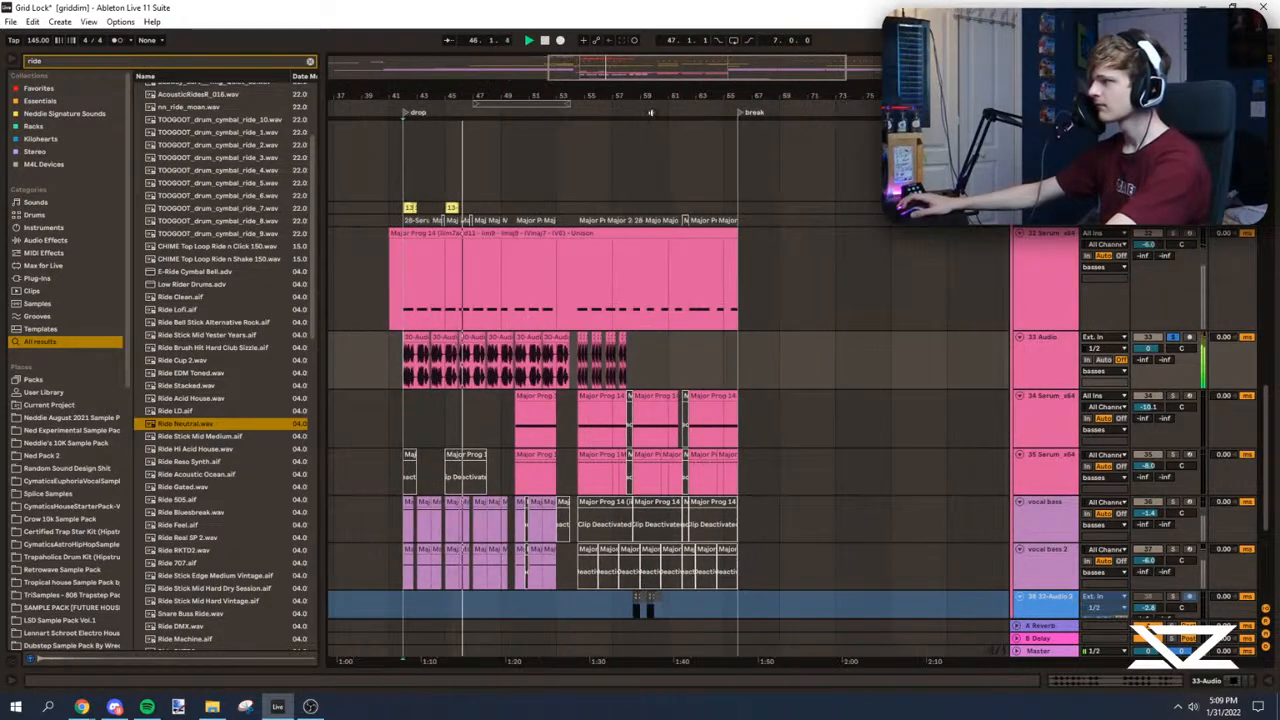
pyautogui.moveTo(731, 344); pyautogui.dragTo(372, 356)
pyautogui.hotkey('ctrl', 'j')
pyautogui.press('Return')
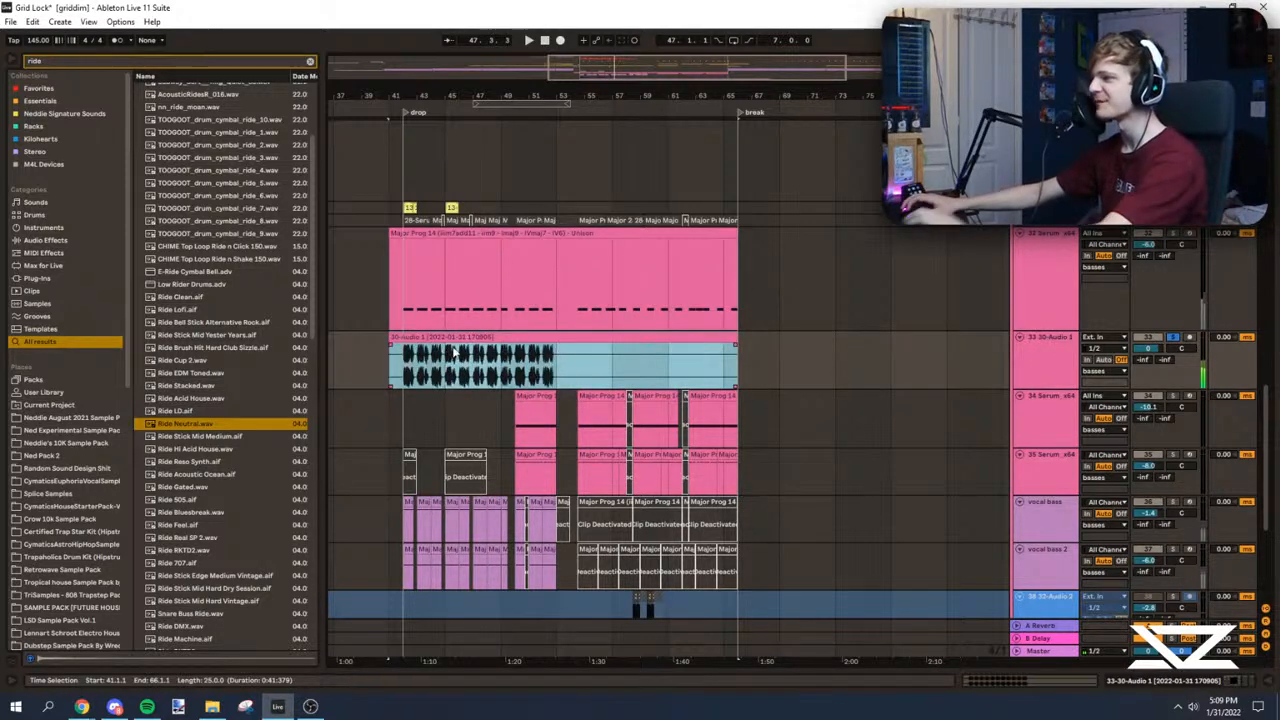
# Step: Transpose the consolidated audio bass clip up 4 semitones and play it from the drop, soloed and in the mix
pyautogui.doubleClick(714, 368)
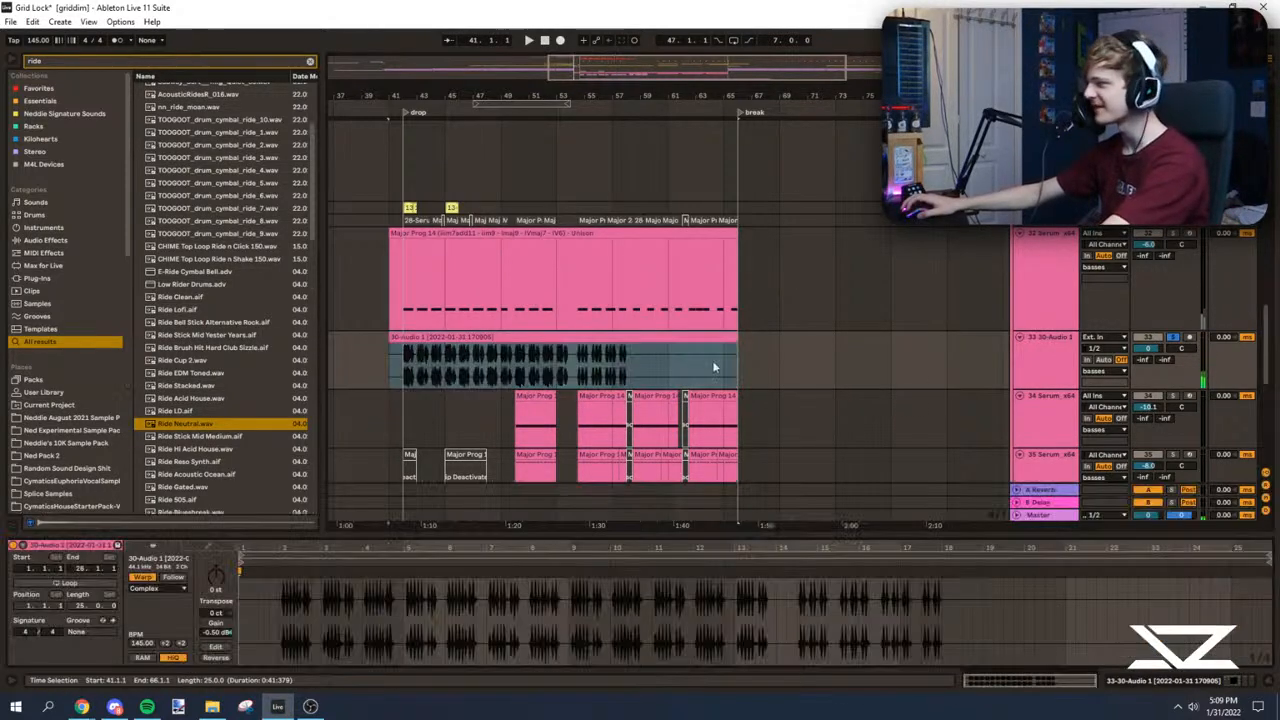
pyautogui.click(535, 380)
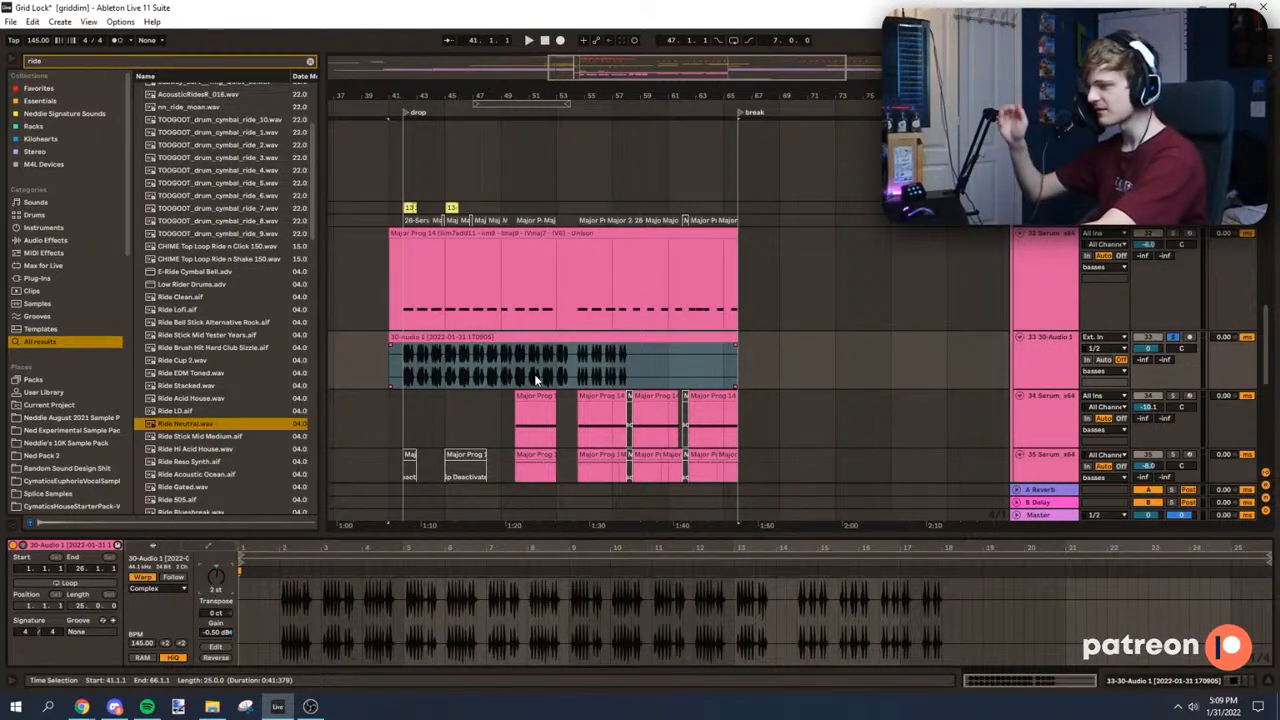
pyautogui.press('space')
pyautogui.click(406, 112)
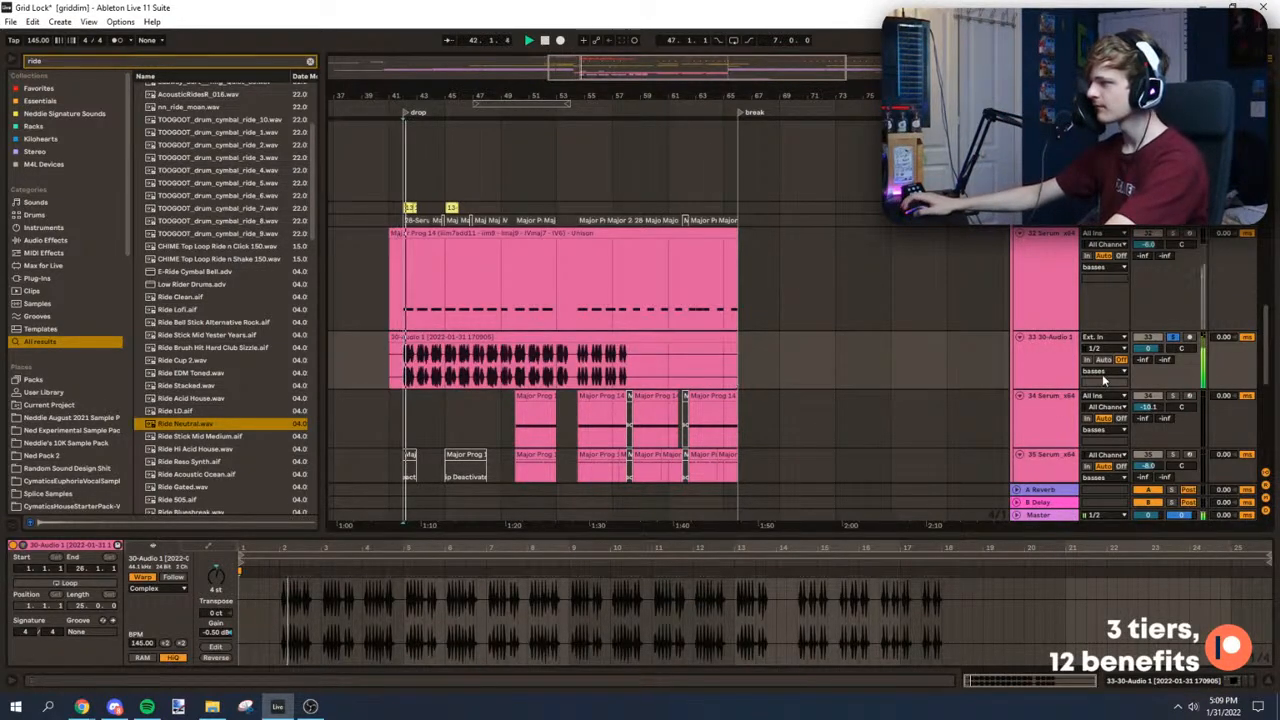
pyautogui.click(1172, 340)
pyautogui.moveTo(533, 97); pyautogui.dragTo(579, 222)
pyautogui.press('space')
pyautogui.press('space')
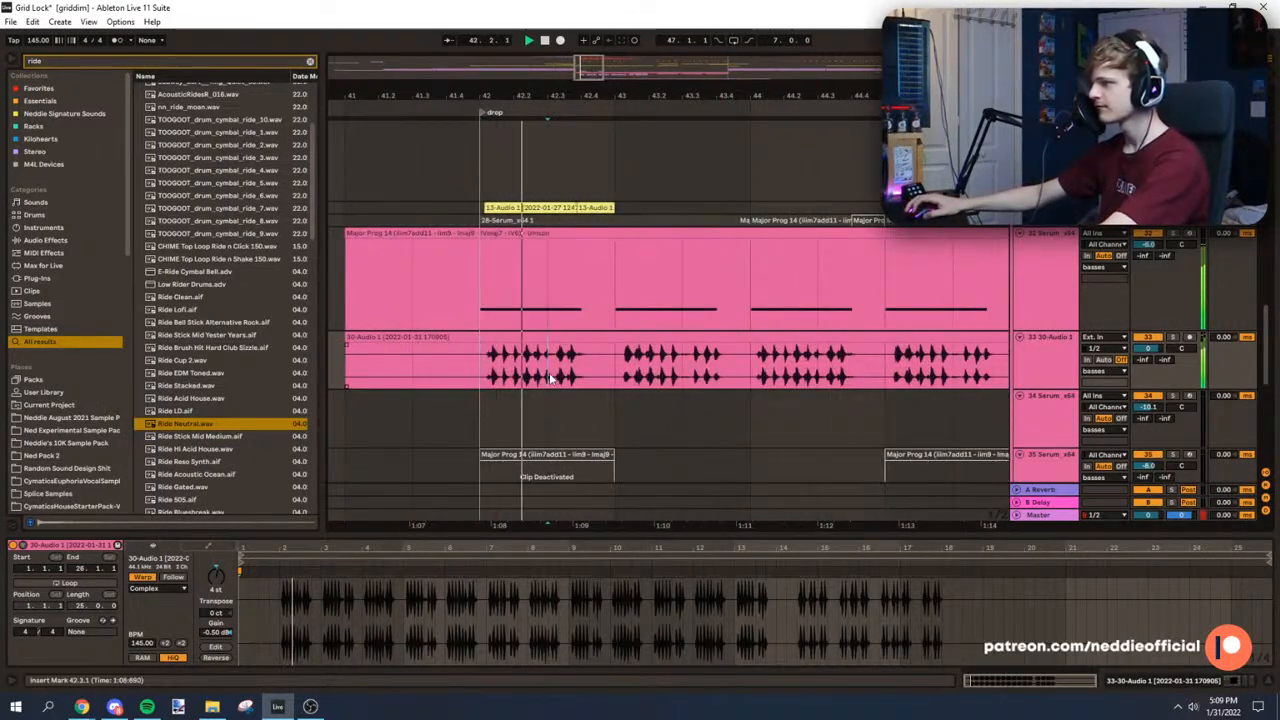
# Step: Insert an empty audio track below the 30-Audio 1 bass track and replay the start of the drop
pyautogui.scroll(-2, 1053, 314)
pyautogui.hotkey('ctrl', 't')
pyautogui.click(582, 329)
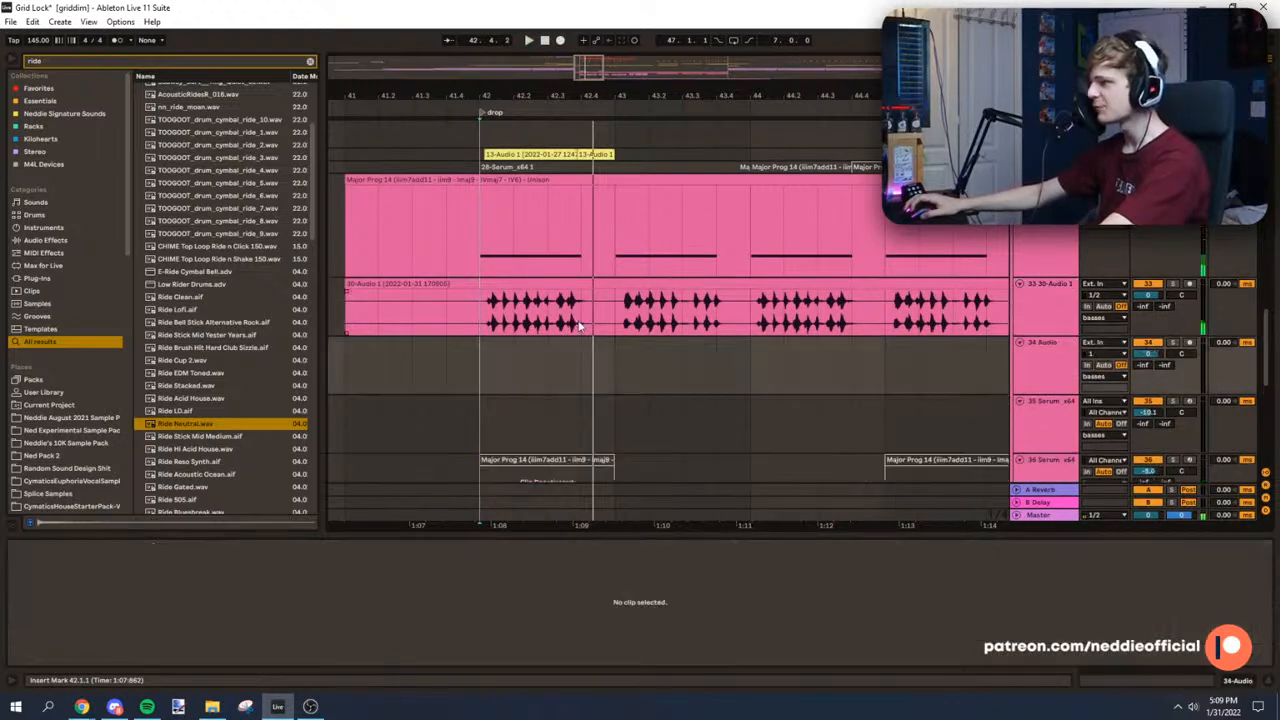
pyautogui.press('space')
pyautogui.press('space')
pyautogui.click(584, 342)
pyautogui.click(583, 326)
pyautogui.press('space')
pyautogui.scroll(2, 573, 323)
pyautogui.click(458, 318)
pyautogui.press('space')
# Step: Search the browser for "toogoot bass", audition samples and place the erwob_2_F one-shot on the new audio track
pyautogui.click(99, 64)
pyautogui.press('BackSpace')
pyautogui.write('toogoot')
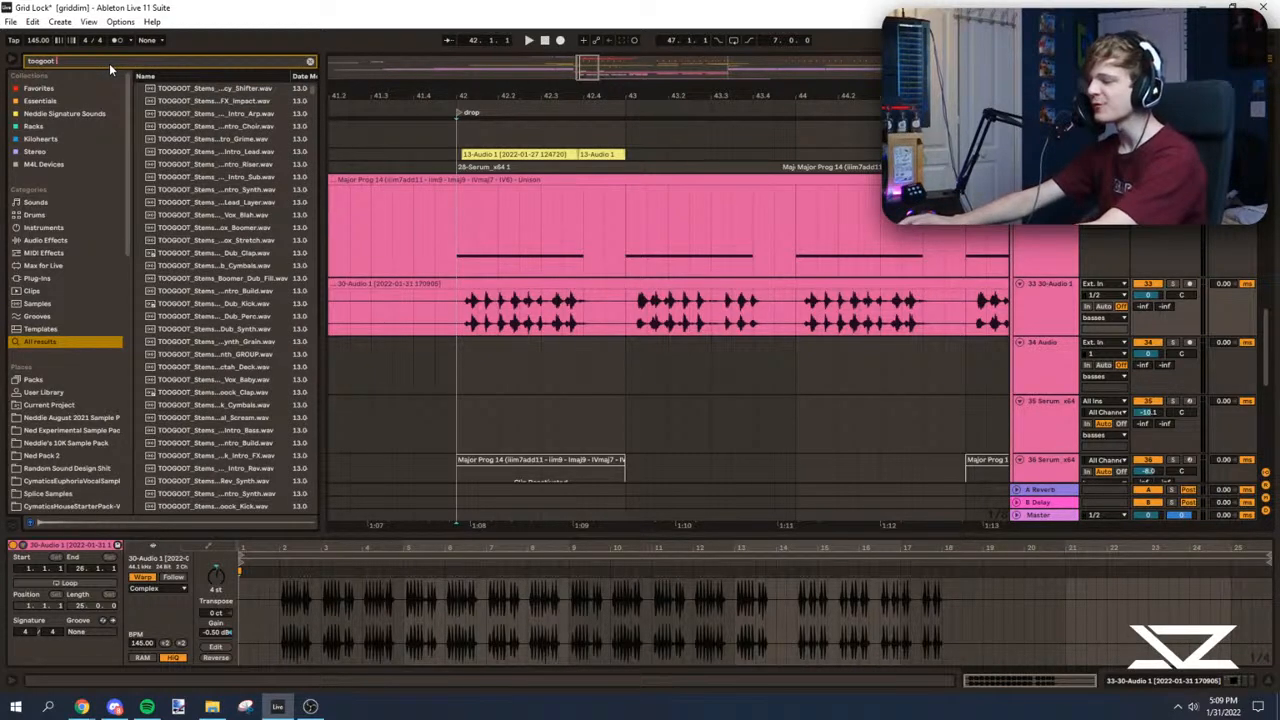
pyautogui.write(' bass')
pyautogui.click(208, 304)
pyautogui.scroll(-2, 238, 324)
pyautogui.click(229, 340)
pyautogui.scroll(-2, 210, 320)
pyautogui.moveTo(187, 300); pyautogui.dragTo(667, 374)
# Step: Line up the bass one-shot with the drop at bar 42 and trim it to one beat
pyautogui.click(437, 366)
pyautogui.press('space')
pyautogui.press('Delete')
pyautogui.moveTo(457, 376)
pyautogui.mouseDown()
pyautogui.moveTo(583, 376)
pyautogui.moveTo(472, 359)
pyautogui.mouseUp()
pyautogui.click(569, 376)
pyautogui.press('space')
# Step: Duplicate the one-beat bass one-shot three times to fill bar 42 and play it back
pyautogui.hotkey('ctrl', 'd')
pyautogui.hotkey('ctrl', 'd')
pyautogui.hotkey('ctrl', 'd')
pyautogui.hotkey('ctrl', 'd')
pyautogui.click(450, 376)
pyautogui.press('space')
pyautogui.hotkey('ctrl', 'z')
pyautogui.click(625, 375)
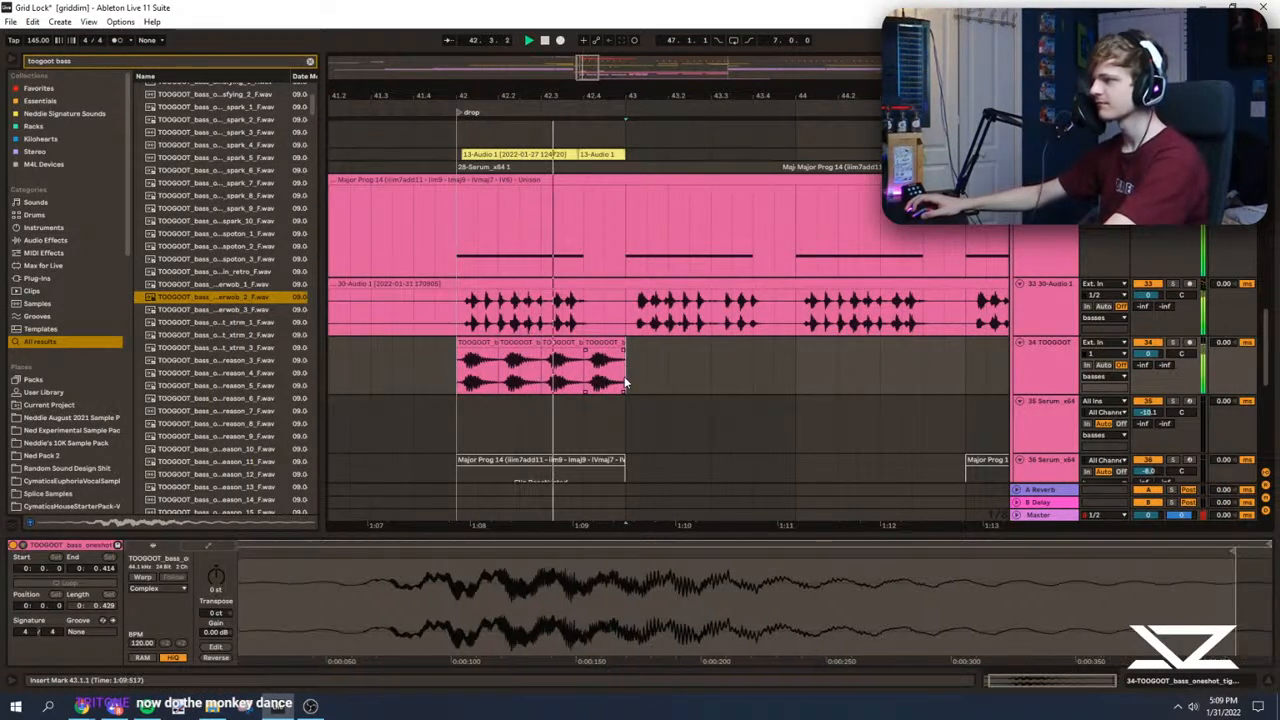
# Step: Copy a beat of the 30-Audio 1 bass into the gap at 42.4 and set the copy's transpose to -18 st
pyautogui.click(465, 320)
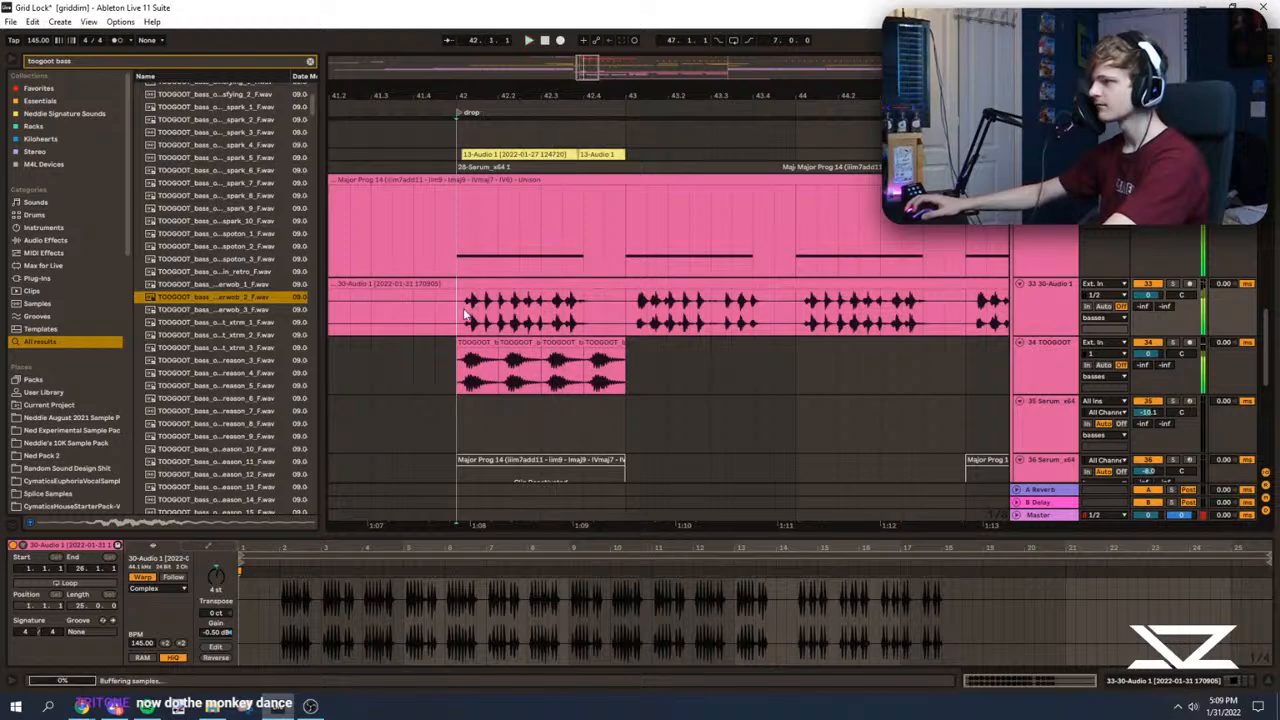
pyautogui.moveTo(472, 322); pyautogui.dragTo(503, 240)
pyautogui.click(458, 385)
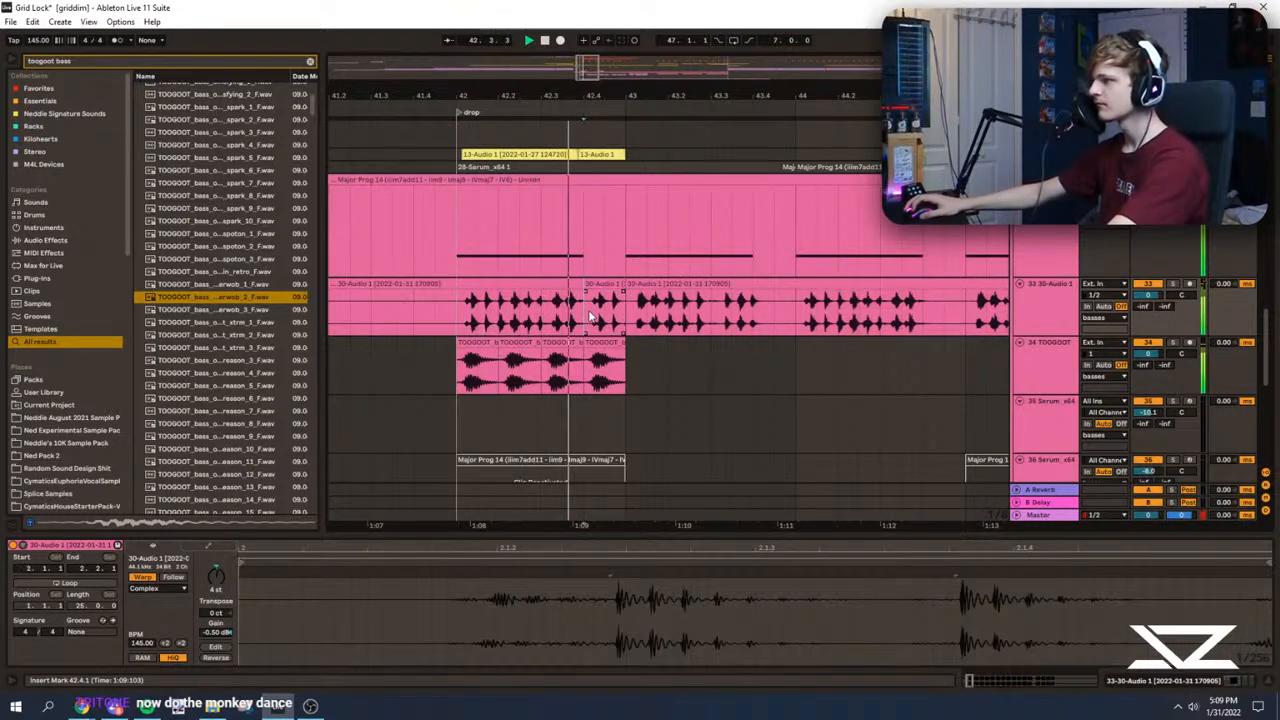
pyautogui.moveTo(586, 312); pyautogui.dragTo(626, 312)
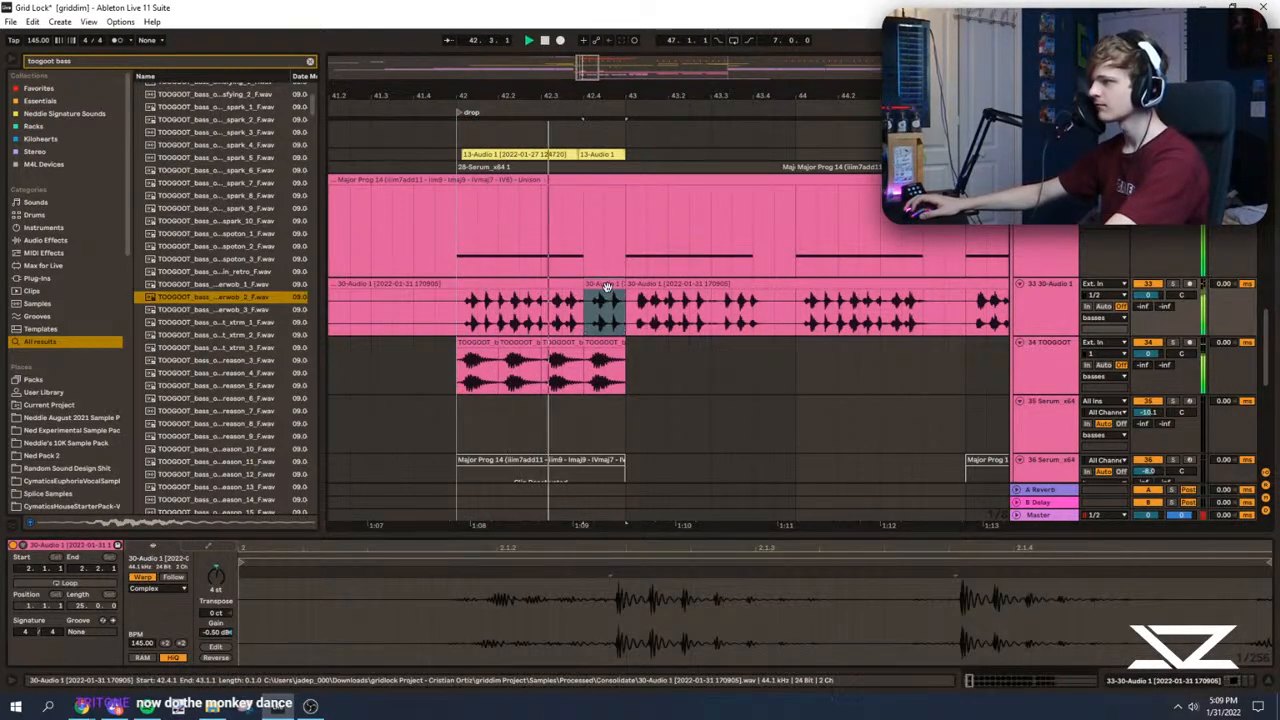
pyautogui.press('space')
pyautogui.press('space')
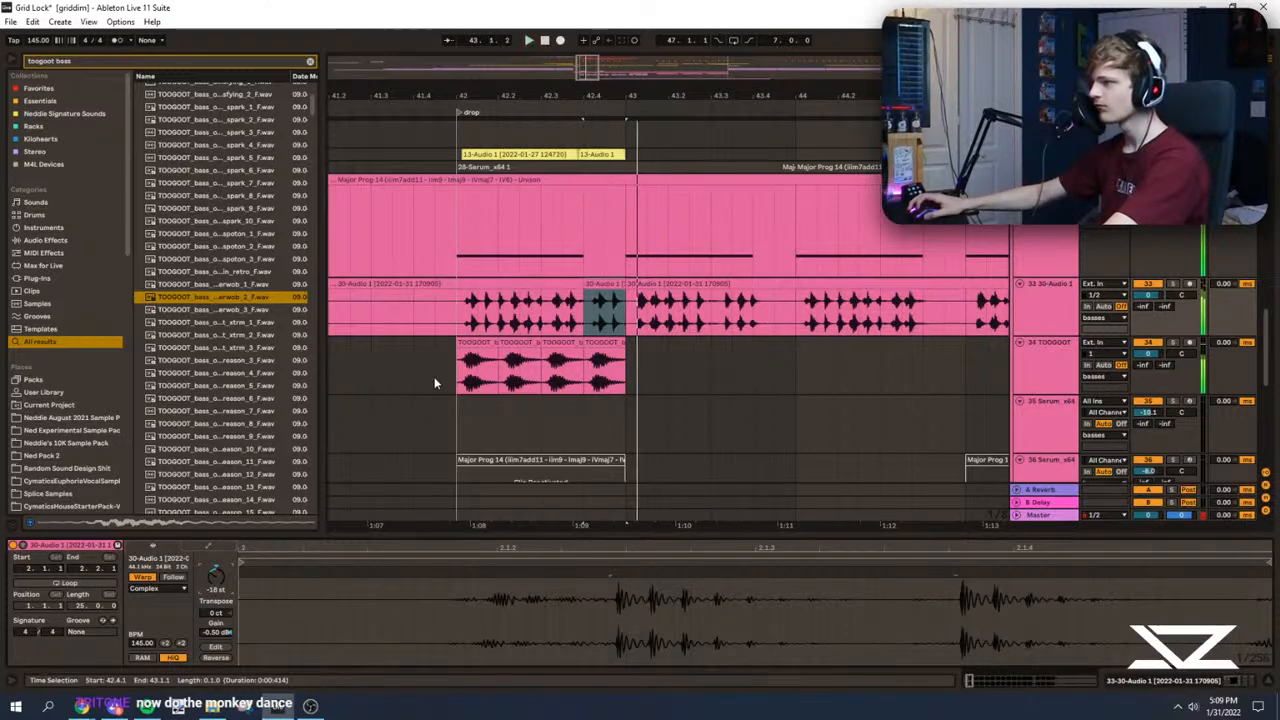
pyautogui.click(458, 382)
pyautogui.press('space')
pyautogui.press('space')
# Step: Duplicate the TOOGOOT one-shots through to bar 46 and copy the 30-Audio 1 fill into the gap at 43.4
pyautogui.moveTo(458, 382); pyautogui.dragTo(628, 384)
pyautogui.hotkey('ctrl', 'd')
pyautogui.moveTo(593, 282); pyautogui.dragTo(769, 282)
pyautogui.moveTo(459, 380); pyautogui.dragTo(795, 369)
pyautogui.hotkey('ctrl', 'd')
pyautogui.scroll(-3, 655, 374)
# Step: Play the drop with the TOOGOOT one-shot track soloed and with all bass layers together
pyautogui.click(441, 377)
pyautogui.click(1173, 342)
pyautogui.press('space')
pyautogui.press('space')
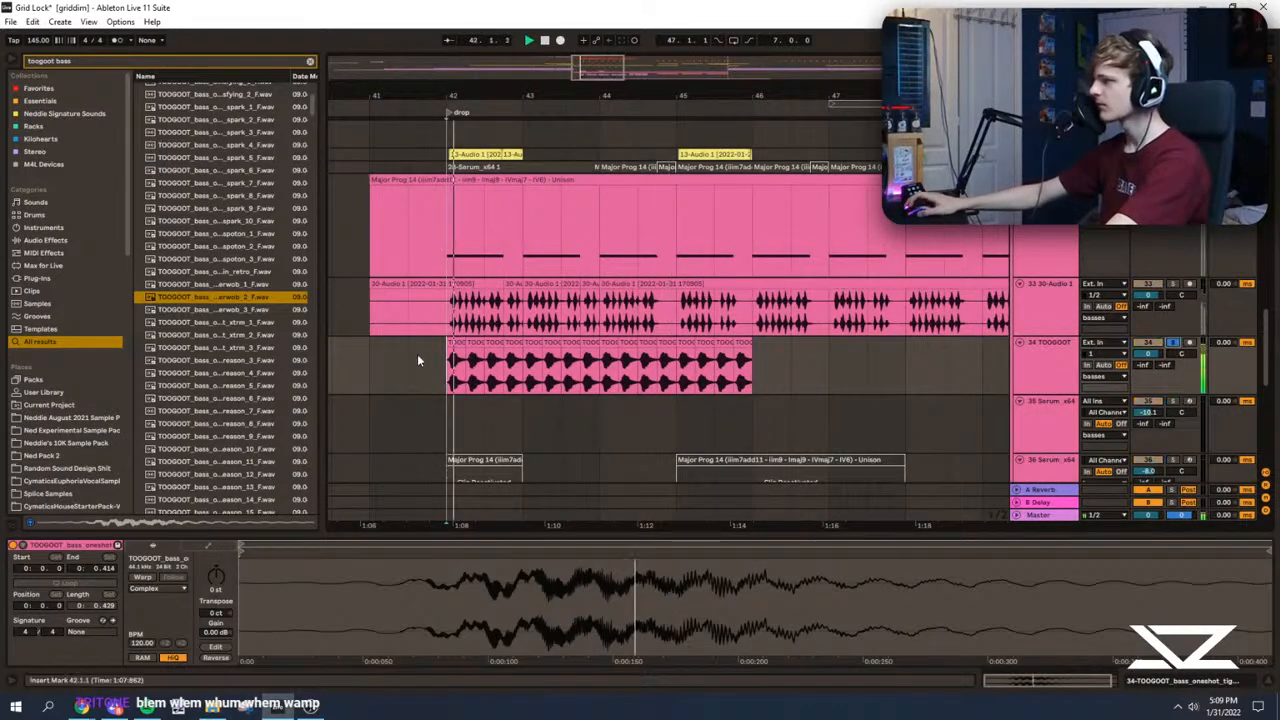
pyautogui.scroll(1, 800, 340)
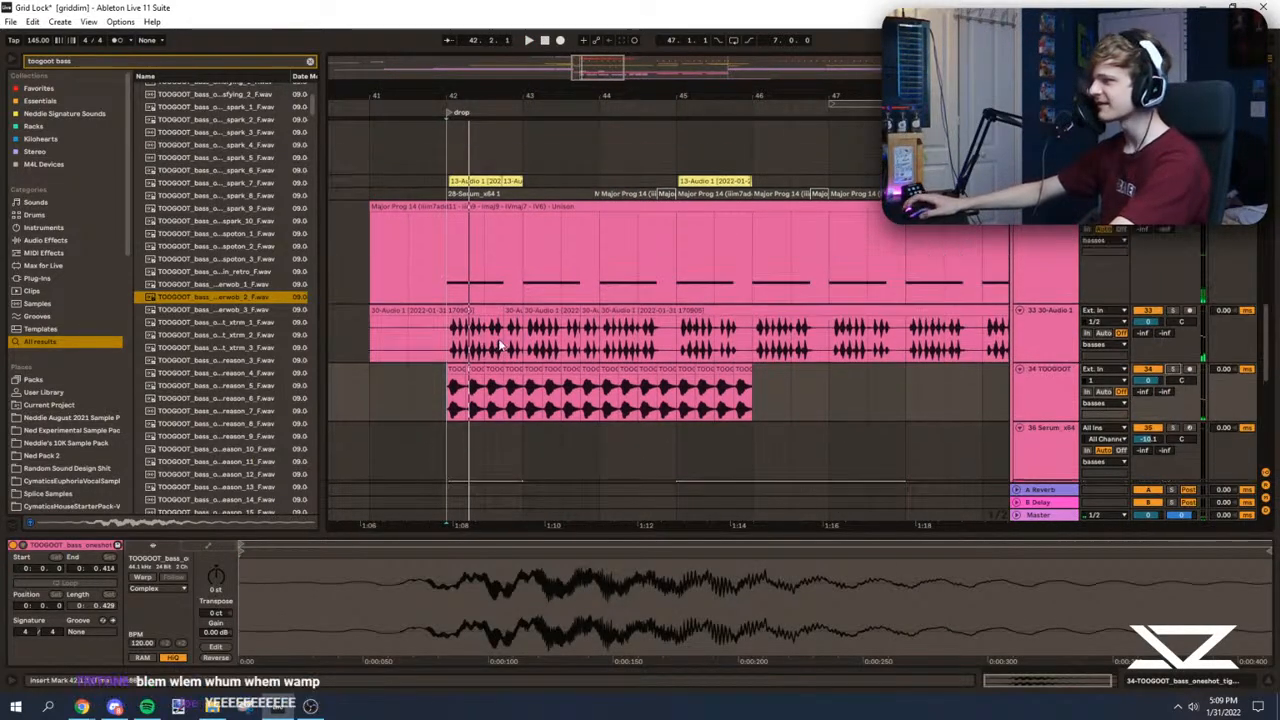
pyautogui.click(439, 341)
pyautogui.moveTo(575, 84); pyautogui.dragTo(575, 101)
pyautogui.scroll(2, 400, 240)
pyautogui.click(453, 255)
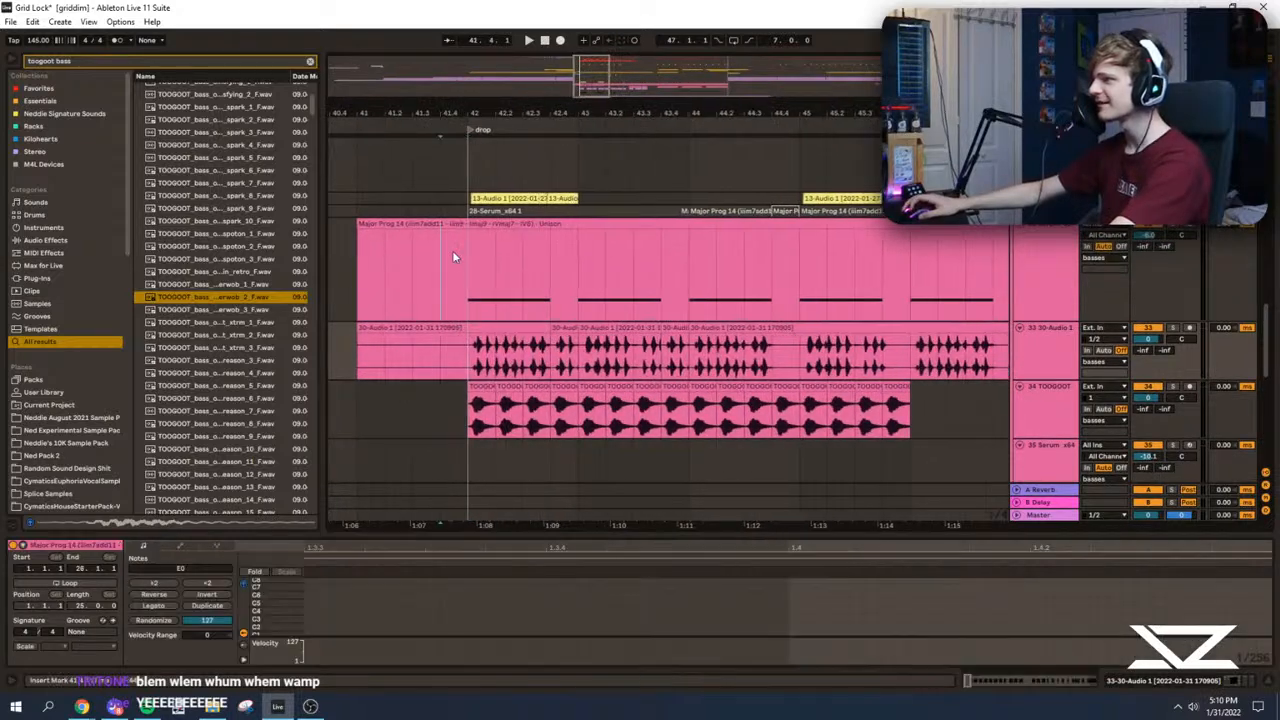
pyautogui.click(468, 257)
pyautogui.press('space')
# Step: Compare the drop with Serum track 32 and the 30-Audio 1 bass switched on and off
pyautogui.scroll(3, 563, 283)
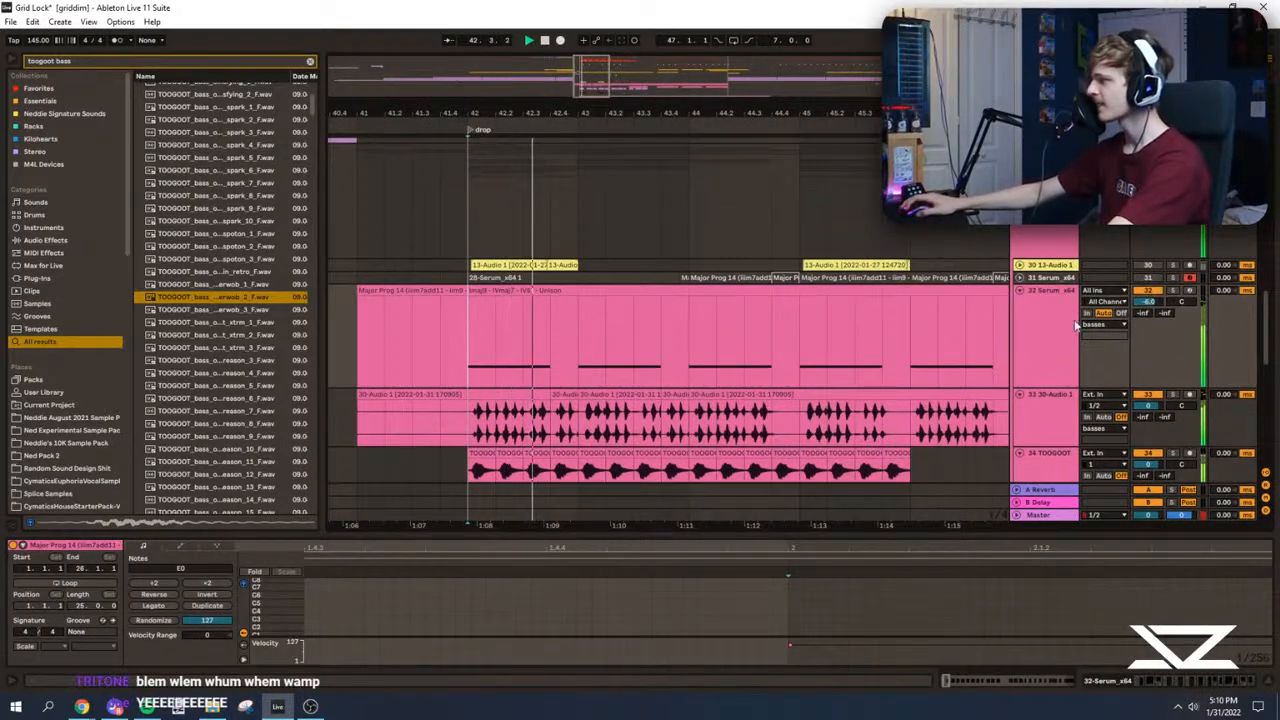
pyautogui.scroll(4, 1120, 322)
pyautogui.scroll(-1, 1080, 345)
pyautogui.scroll(-4, 1047, 373)
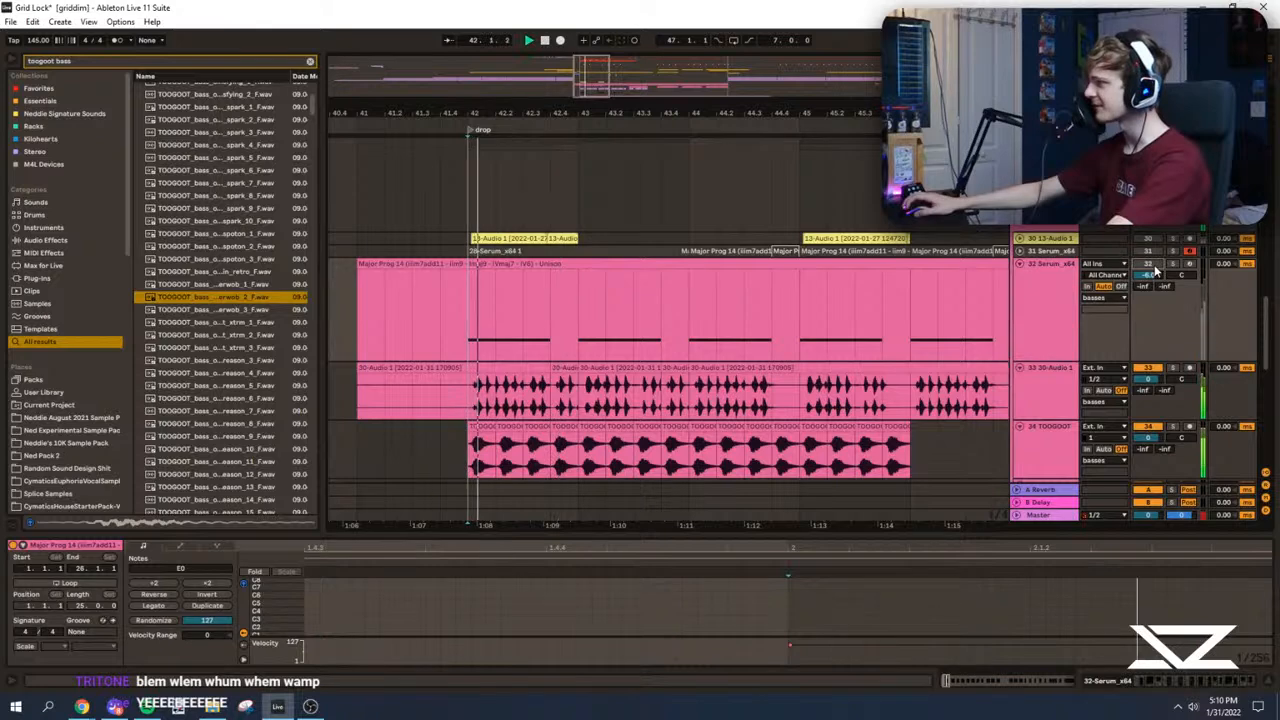
pyautogui.moveTo(1148, 378); pyautogui.dragTo(1148, 375)
pyautogui.scroll(-3, 763, 386)
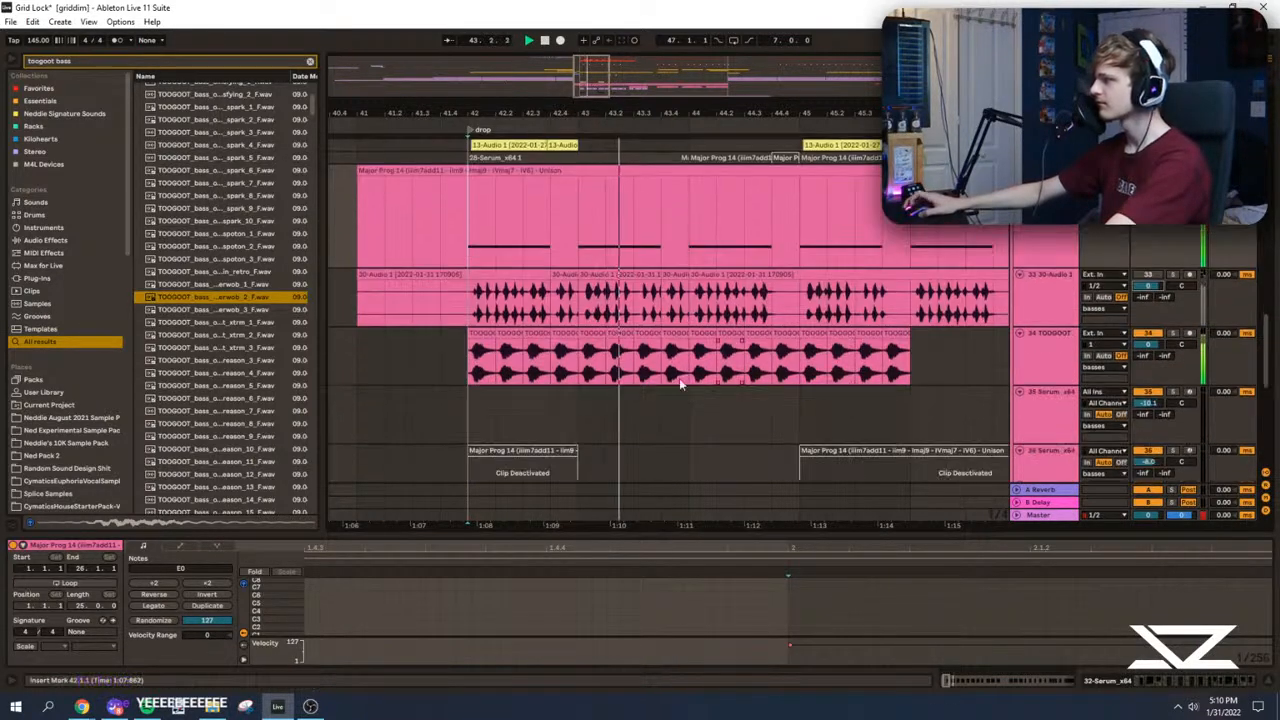
pyautogui.click(469, 291)
pyautogui.press('space')
# Step: Play the drop with vocal bass 2 soloed, and mute the vocal bass track
pyautogui.scroll(1, 973, 338)
pyautogui.scroll(-5, 853, 341)
pyautogui.scroll(-4, 853, 341)
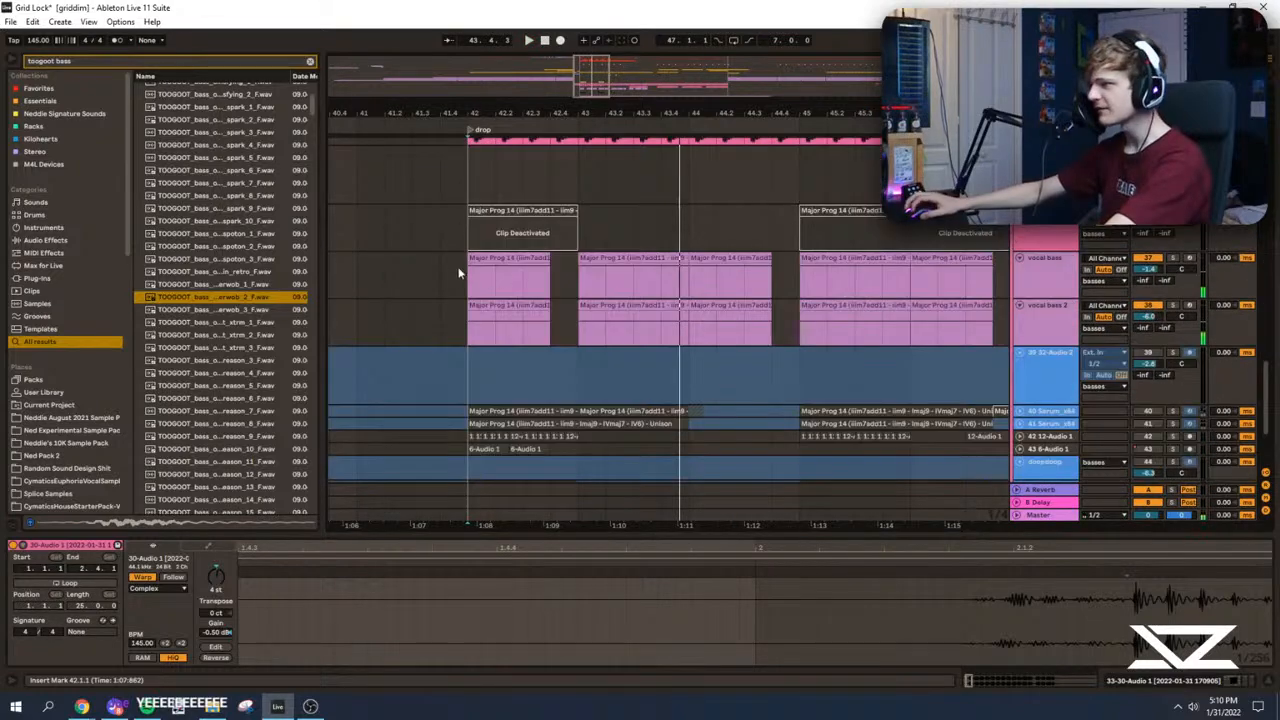
pyautogui.click(470, 269)
pyautogui.scroll(2, 1163, 326)
pyautogui.press('space')
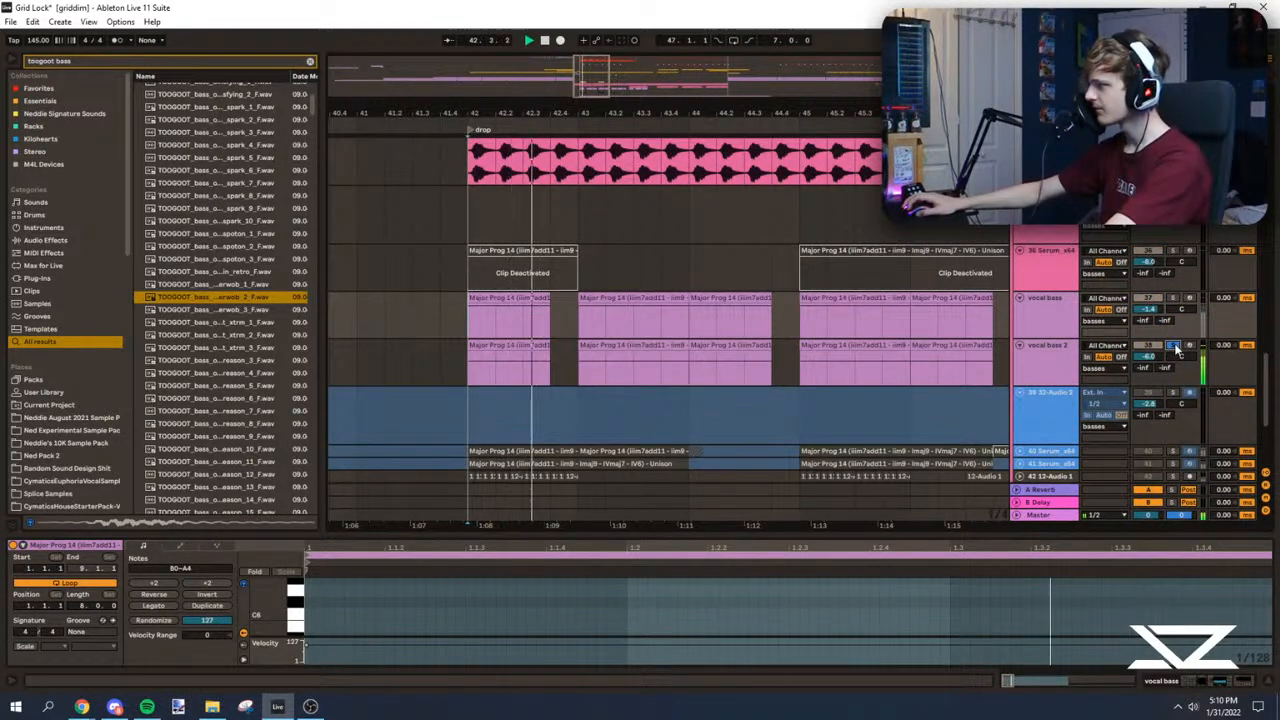
pyautogui.click(1152, 299)
pyautogui.scroll(1, 557, 391)
pyautogui.press('space')
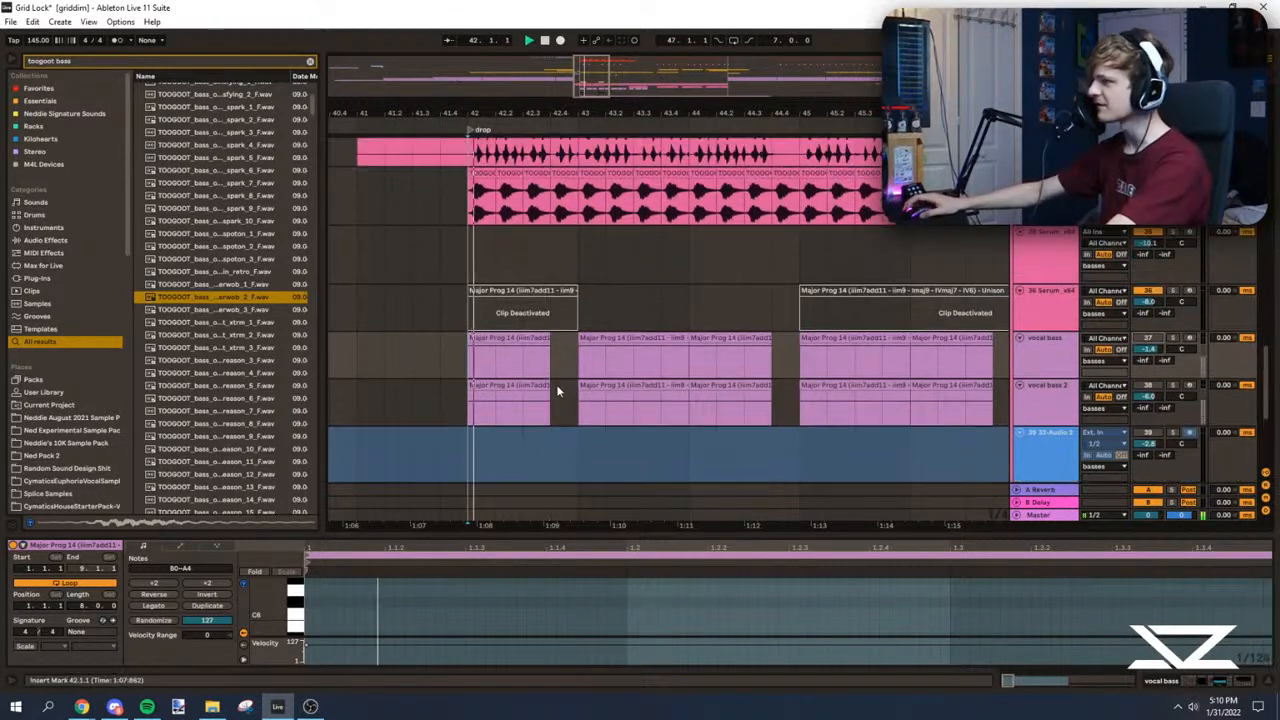
# Step: Replay the drop from bar 42 to judge the 30-Audio 1 and TOOGOOT layers without the vocal bass
pyautogui.click(471, 271)
pyautogui.scroll(2, 471, 272)
pyautogui.click(474, 280)
pyautogui.scroll(1, 476, 281)
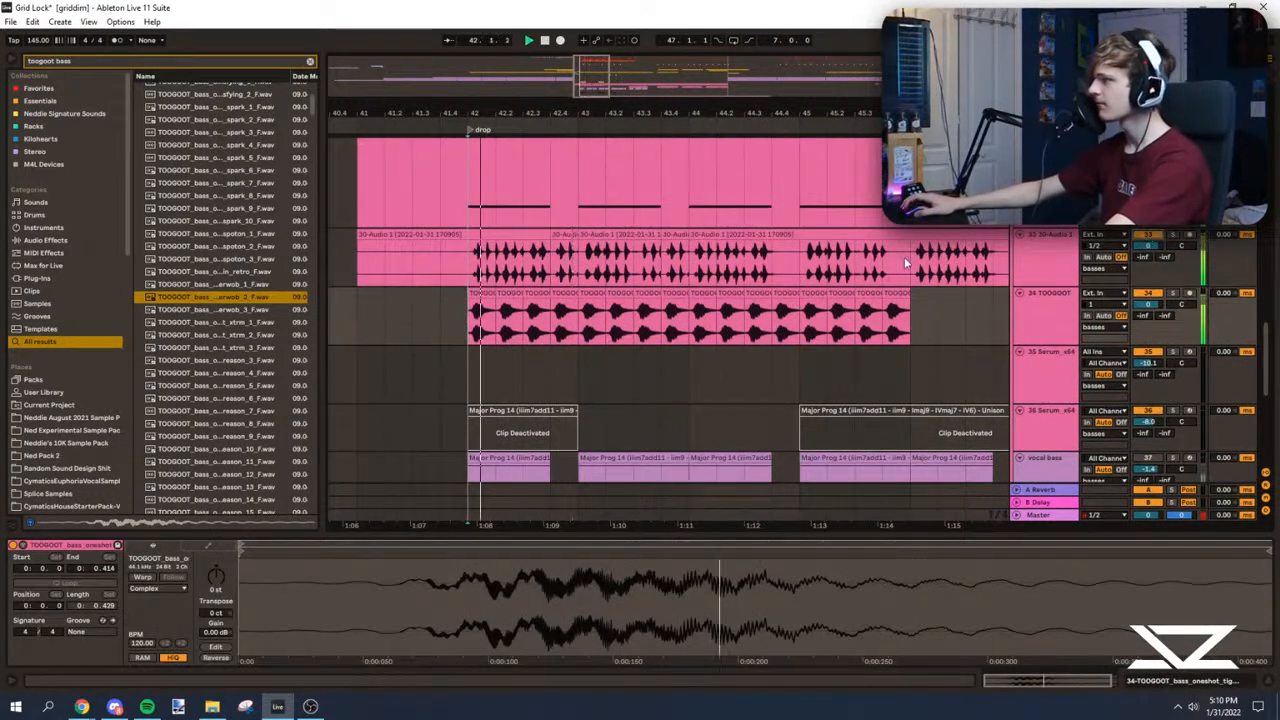
pyautogui.click(477, 268)
pyautogui.scroll(1, 477, 305)
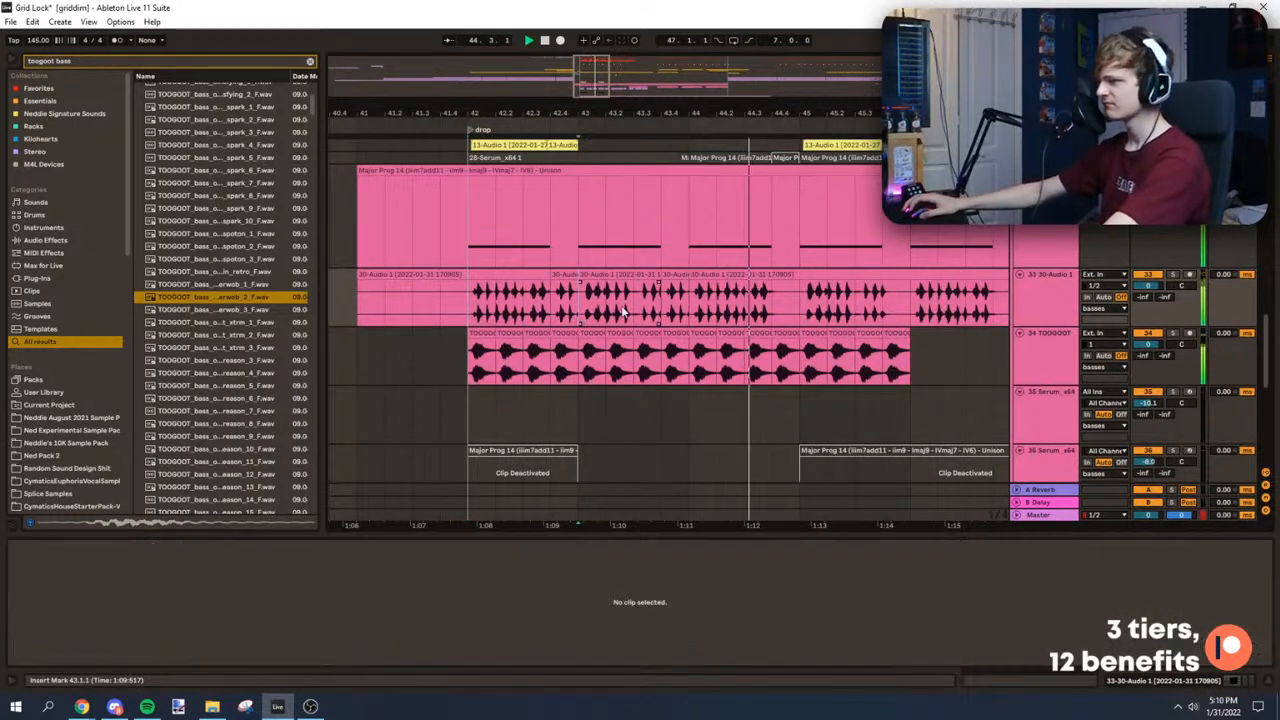
# Step: Copy the 30-Audio 1 bass fill into the gap at 44.4 and play from bar 44
pyautogui.click(816, 292)
pyautogui.moveTo(820, 292); pyautogui.dragTo(792, 292)
pyautogui.click(700, 314)
pyautogui.press('space')
pyautogui.press('space')
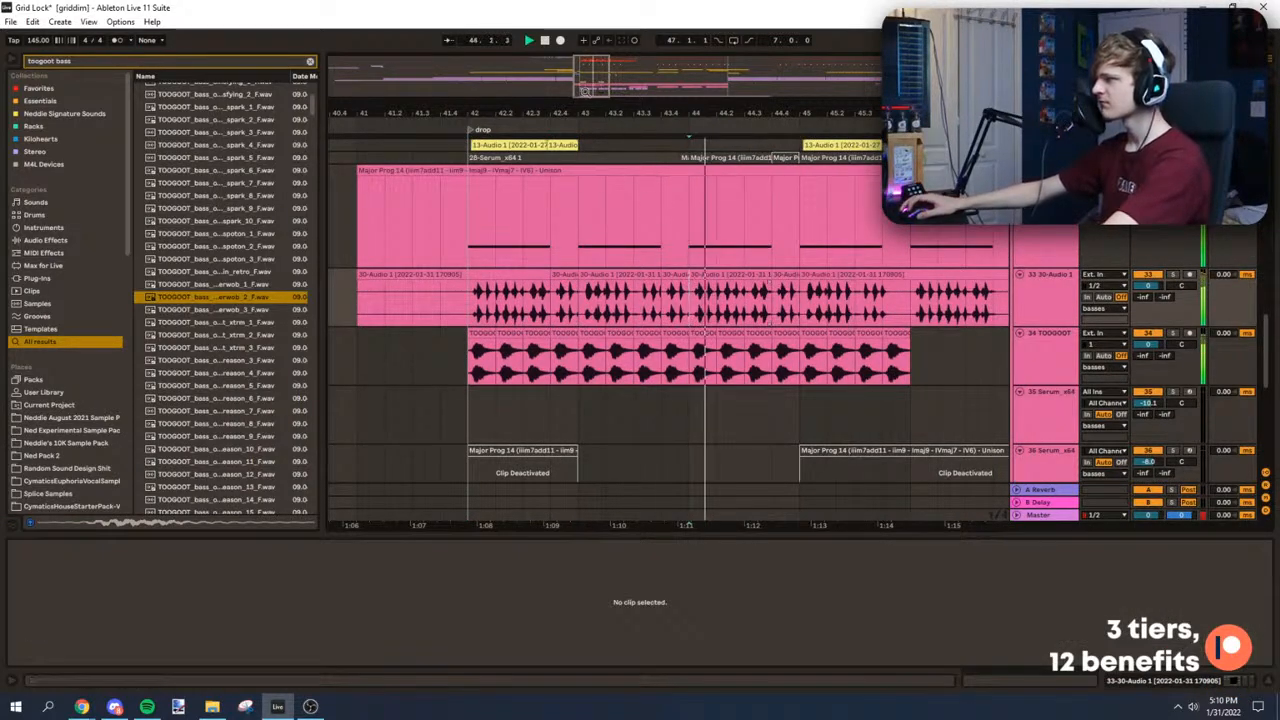
# Step: Delete the beat at 45.4 on both the 30-Audio 1 and TOOGOOT tracks and replay bar 45
pyautogui.moveTo(710, 113); pyautogui.dragTo(582, 97)
pyautogui.moveTo(634, 276); pyautogui.dragTo(726, 350)
pyautogui.click(702, 307)
pyautogui.click(372, 344)
pyautogui.press('Delete')
pyautogui.click(667, 298)
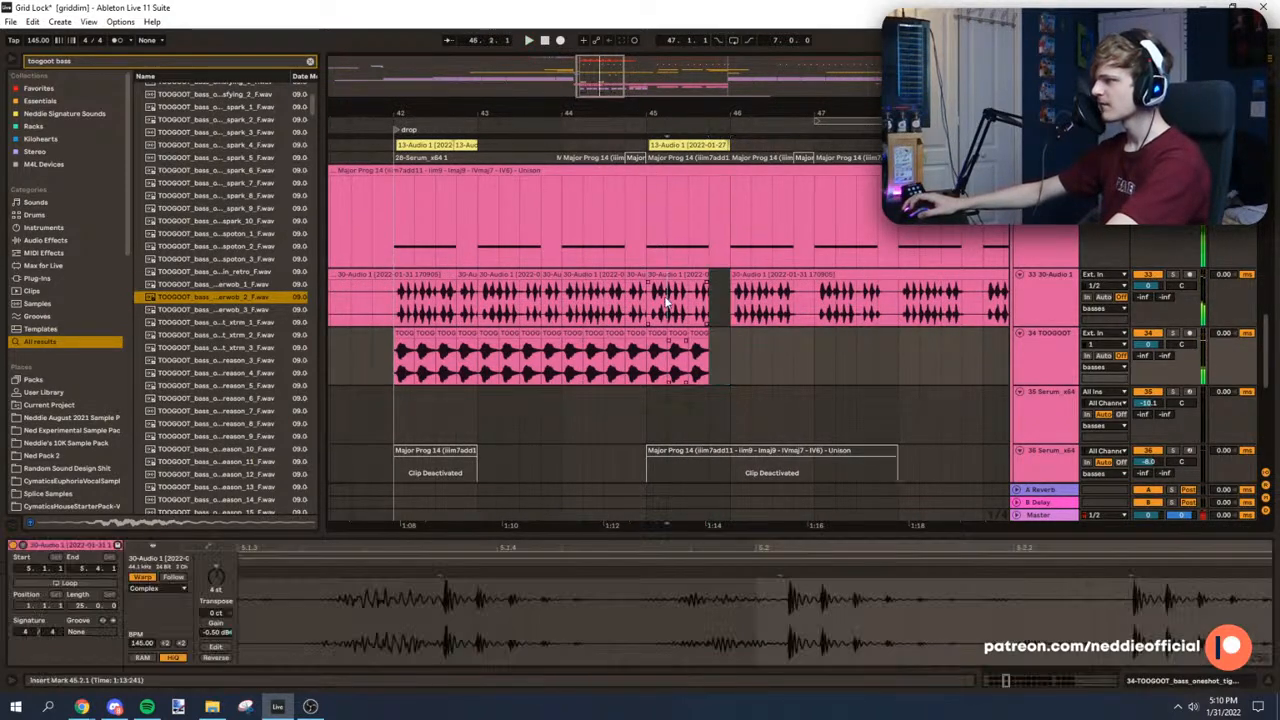
pyautogui.press('space')
pyautogui.press('space')
# Step: Replay the fill around bar 45, and play the build-up vocal from bar 41
pyautogui.moveTo(715, 113); pyautogui.dragTo(811, 58)
pyautogui.click(673, 304)
pyautogui.press('space')
pyautogui.scroll(3, 577, 260)
pyautogui.scroll(5, 576, 258)
pyautogui.click(578, 252)
pyautogui.press('space')
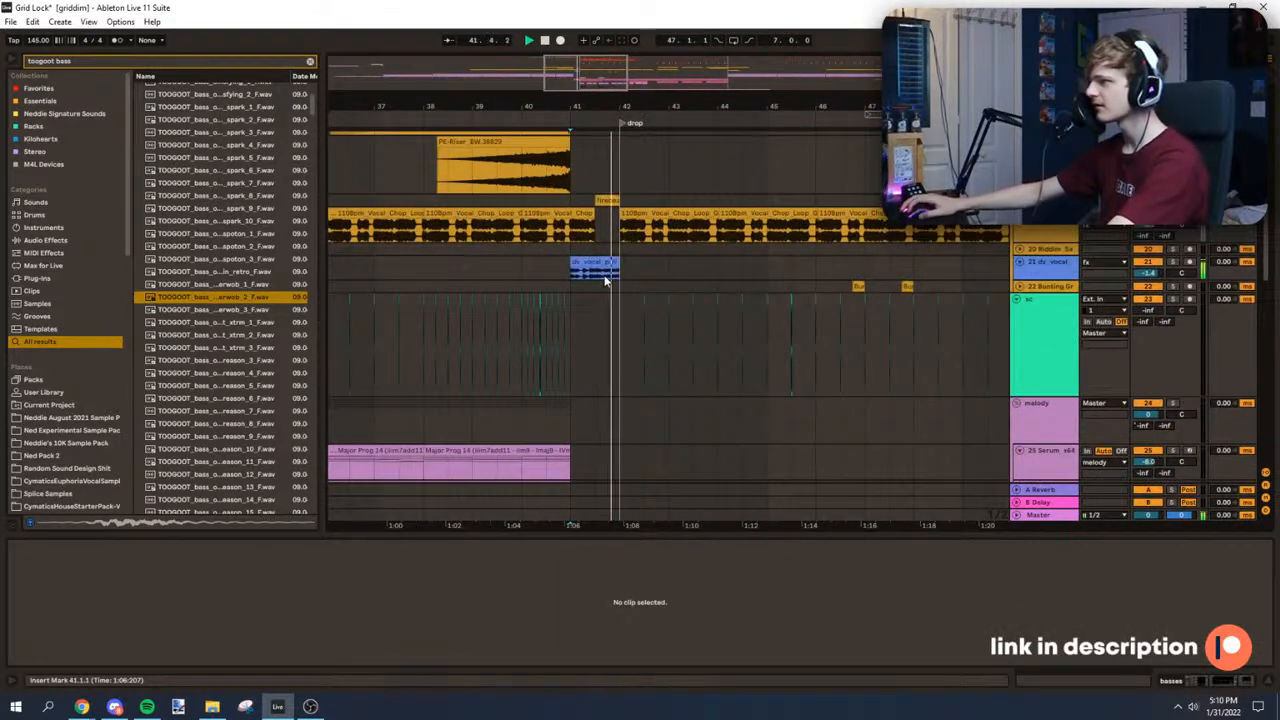
# Step: Try copying the last half bar of the dv_vocal_poli clip from 41.3 to 44.3 in the drop
pyautogui.click(611, 279)
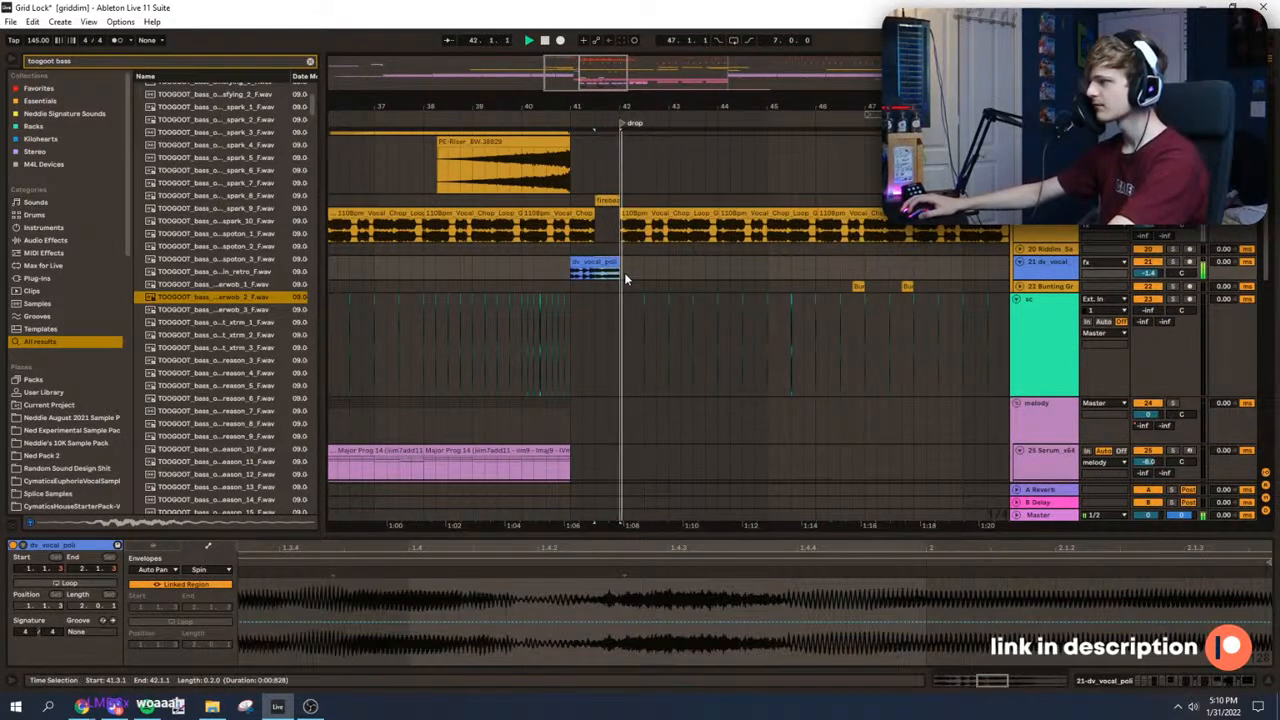
pyautogui.click(733, 273)
pyautogui.moveTo(716, 110); pyautogui.dragTo(720, 138)
pyautogui.click(757, 274)
pyautogui.hotkey('ctrl', 'v')
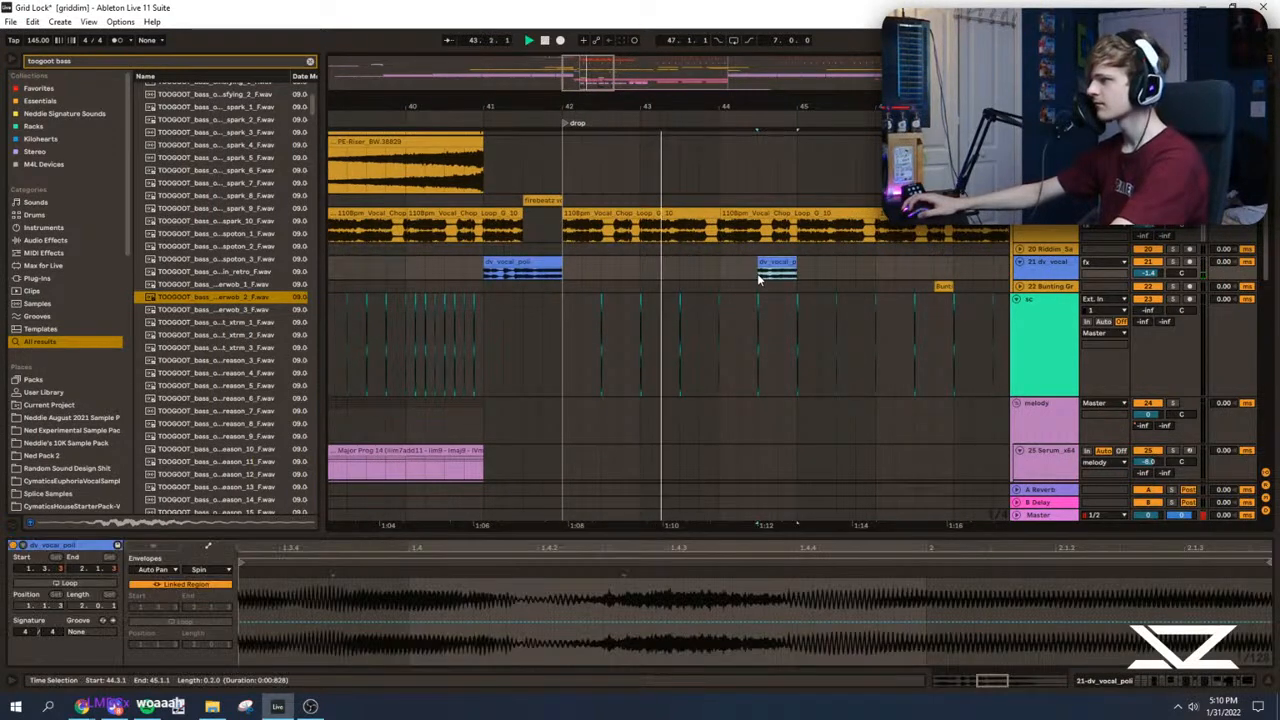
pyautogui.click(916, 268)
pyautogui.hotkey('ctrl', 'z')
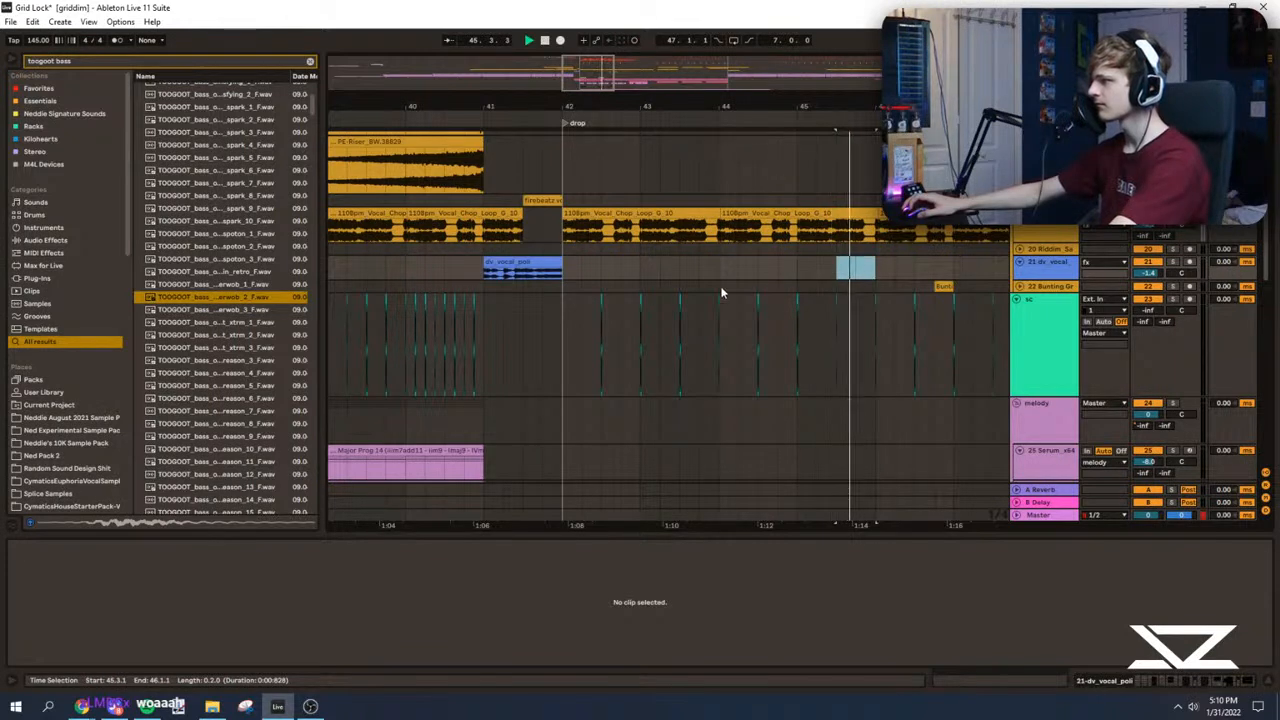
# Step: Copy the last half bar of the dv_vocal_poli clip to 45.3, filling the gap before bar 46
pyautogui.click(543, 272)
pyautogui.click(798, 272)
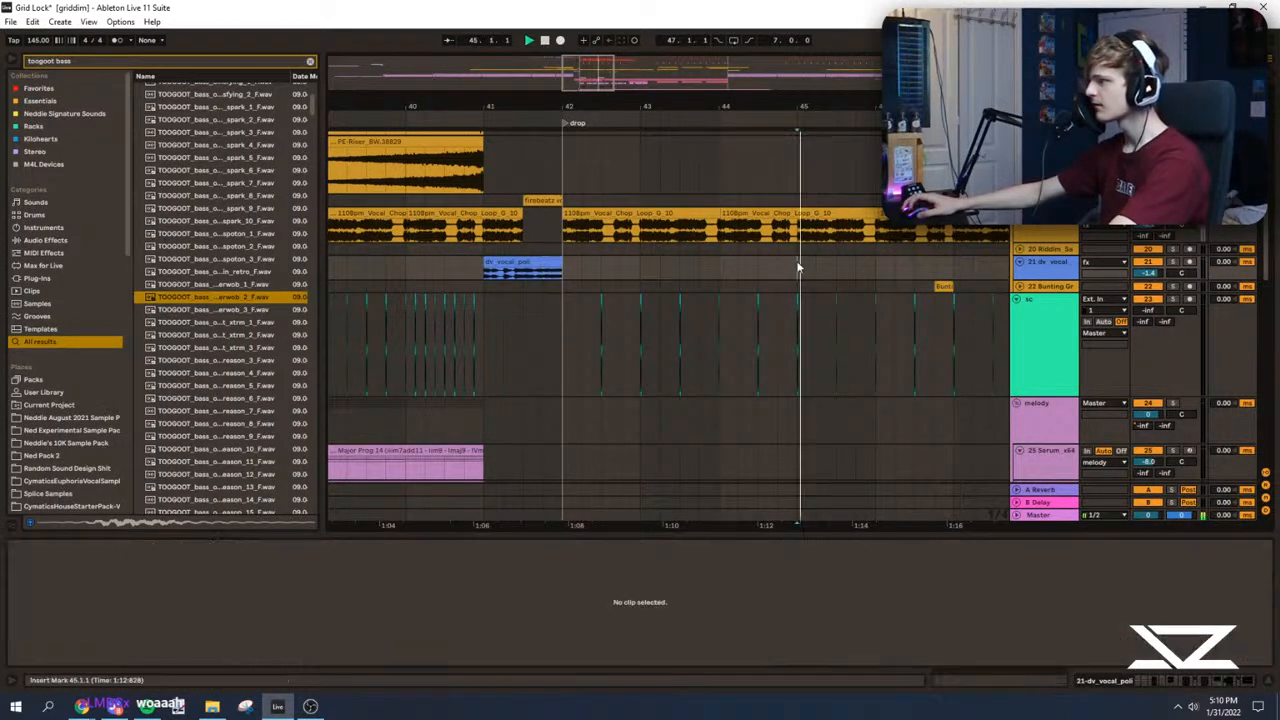
pyautogui.moveTo(591, 77); pyautogui.dragTo(604, 90)
pyautogui.click(707, 271)
pyautogui.hotkey('ctrl', 'v')
# Step: Play the copied vocal fill at 45.3 several times to judge its placement
pyautogui.click(659, 268)
pyautogui.press('space')
pyautogui.press('space')
pyautogui.moveTo(686, 266); pyautogui.dragTo(662, 262)
pyautogui.press('space')
pyautogui.press('space')
pyautogui.click(605, 264)
pyautogui.click(684, 263)
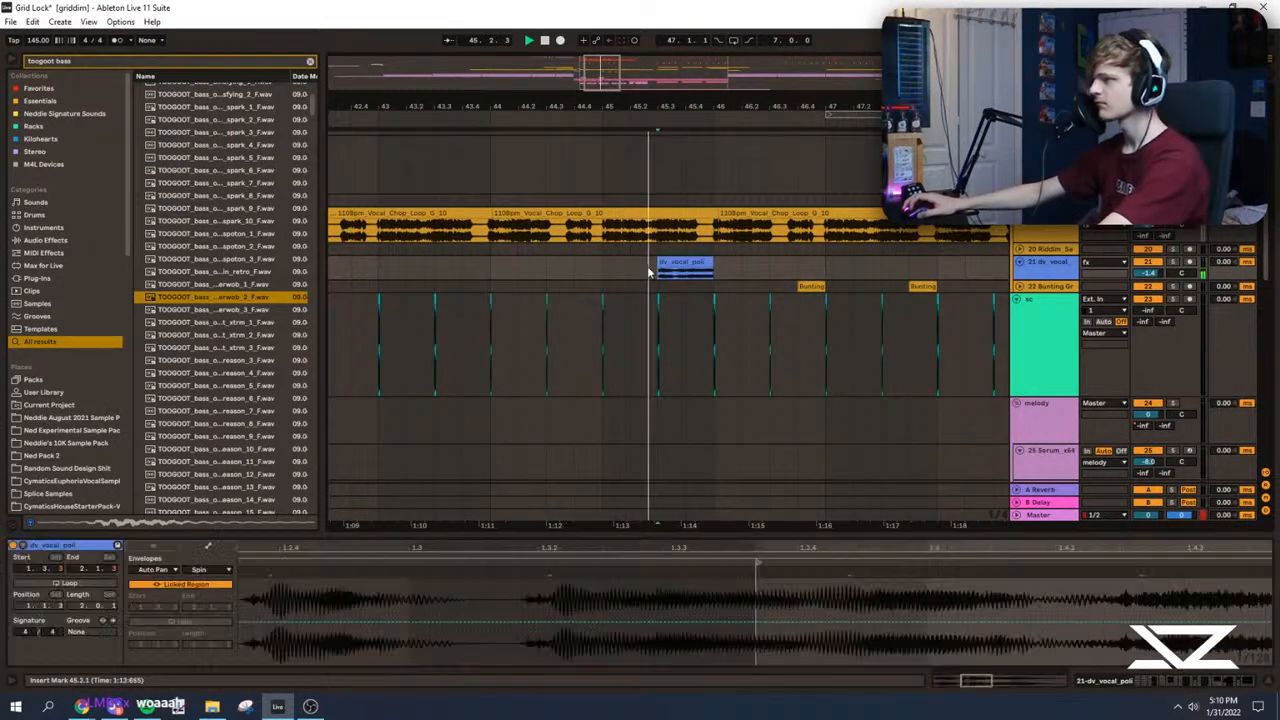
# Step: Play the drop from bar 42 with the new vocal fill while viewing the bass tracks
pyautogui.scroll(-4, 708, 268)
pyautogui.click(509, 272)
pyautogui.scroll(-3, 556, 288)
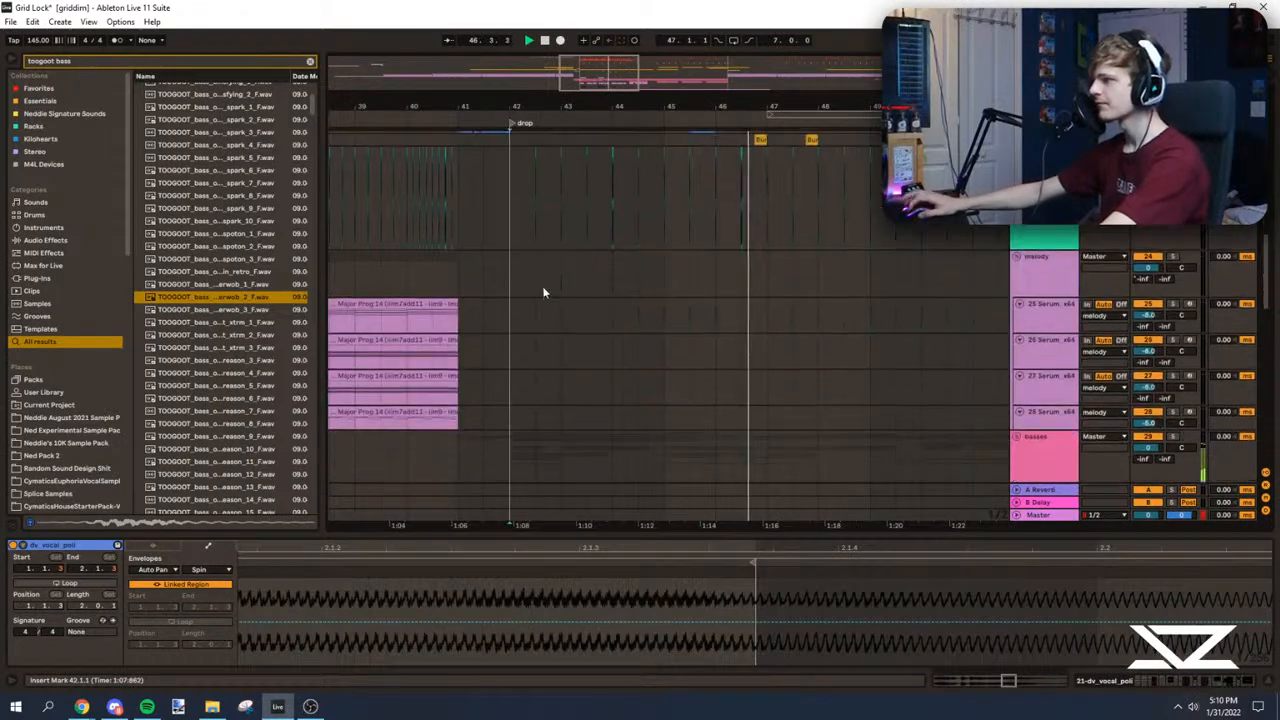
pyautogui.scroll(-5, 556, 288)
pyautogui.press('space')
pyautogui.press('space')
pyautogui.click(523, 262)
pyautogui.scroll(-1, 757, 254)
pyautogui.press('space')
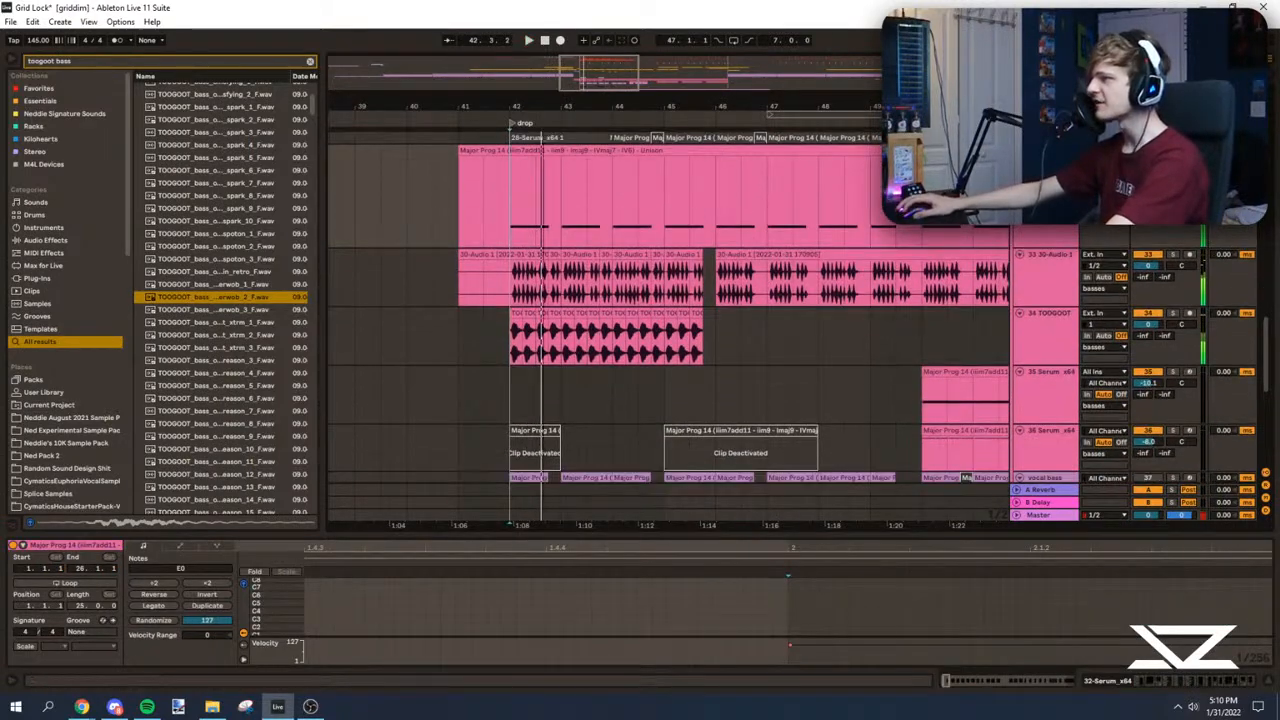
# Step: Duplicate bars 42 to 46 of the 32-Serum, 30-Audio 1 and TOOGOOT bass tracks to bar 46 and play from bar 42
pyautogui.scroll(-3, 560, 295)
pyautogui.scroll(1, 586, 275)
pyautogui.moveTo(598, 263); pyautogui.dragTo(477, 370)
pyautogui.press('Delete')
pyautogui.hotkey('ctrl', 'd')
pyautogui.click(477, 262)
pyautogui.moveTo(585, 62); pyautogui.dragTo(587, 72)
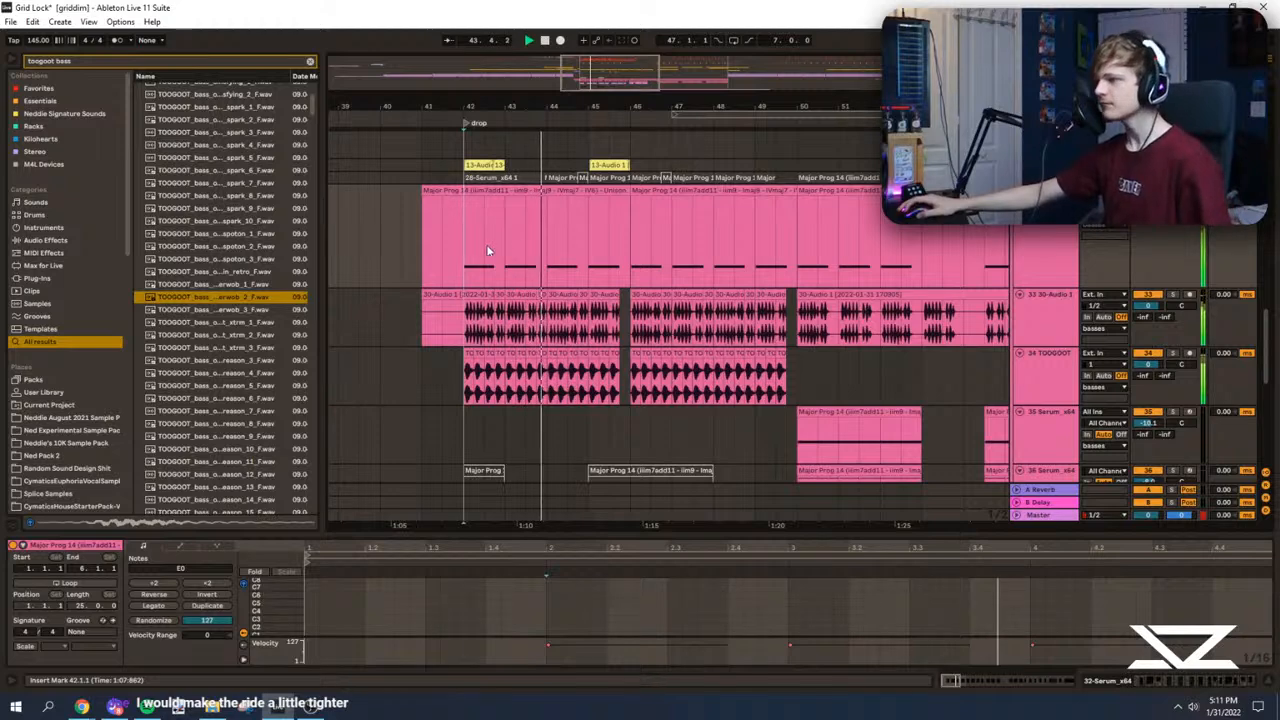
# Step: Play the drop from bar 45 and look over the bass, vocal and sub tracks
pyautogui.moveTo(589, 64)
pyautogui.mouseDown()
pyautogui.moveTo(590, 88)
pyautogui.moveTo(584, 77)
pyautogui.mouseUp()
pyautogui.scroll(1, 658, 273)
pyautogui.click(658, 273)
pyautogui.scroll(1, 684, 281)
pyautogui.scroll(-4, 684, 281)
pyautogui.scroll(4, 628, 212)
pyautogui.scroll(-10, 547, 240)
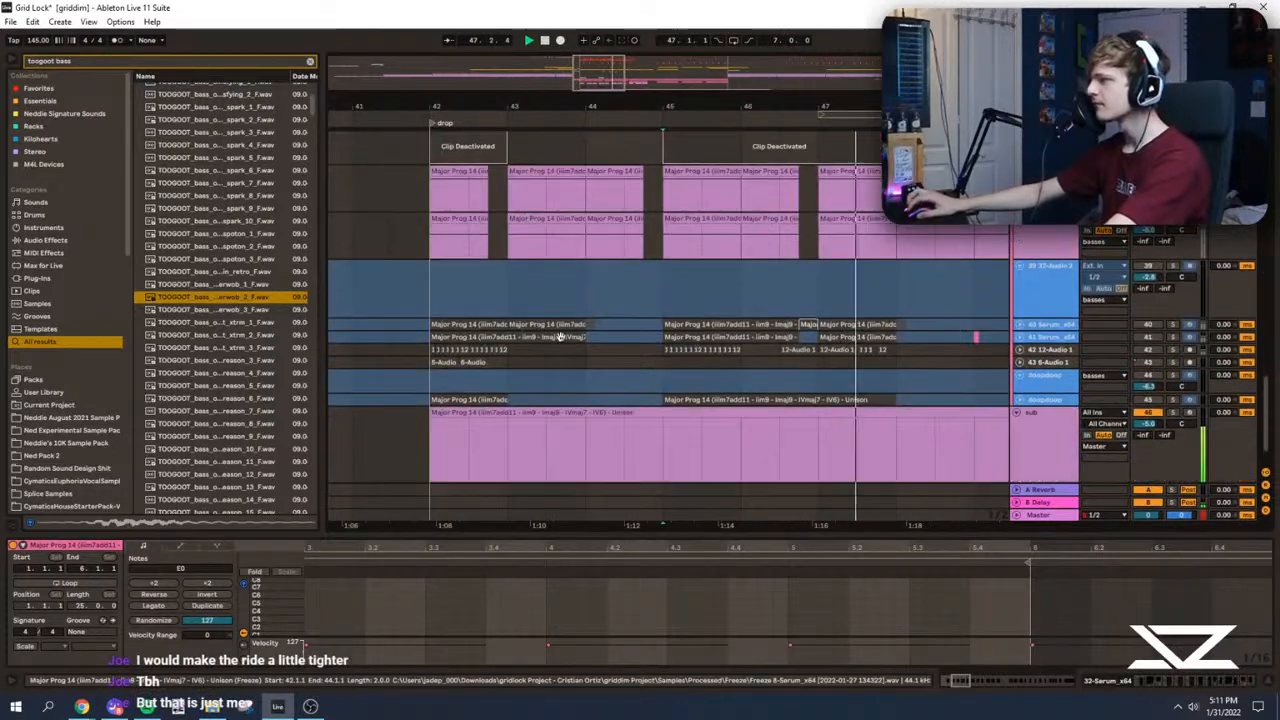
# Step: Duplicate the TOOGOOT drum clap pattern from bars 42 to 46 across bars 46 to 50 and play from bar 46
pyautogui.scroll(6, 558, 330)
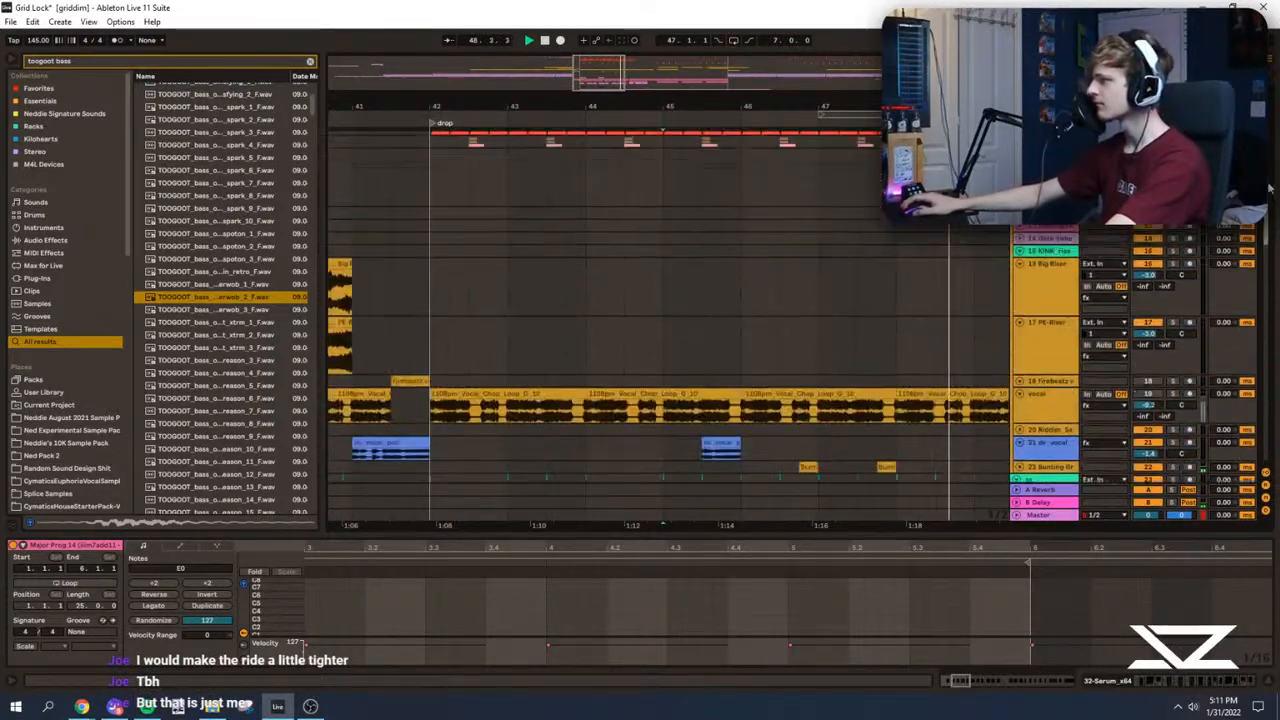
pyautogui.scroll(2, 558, 330)
pyautogui.moveTo(600, 76); pyautogui.dragTo(606, 70)
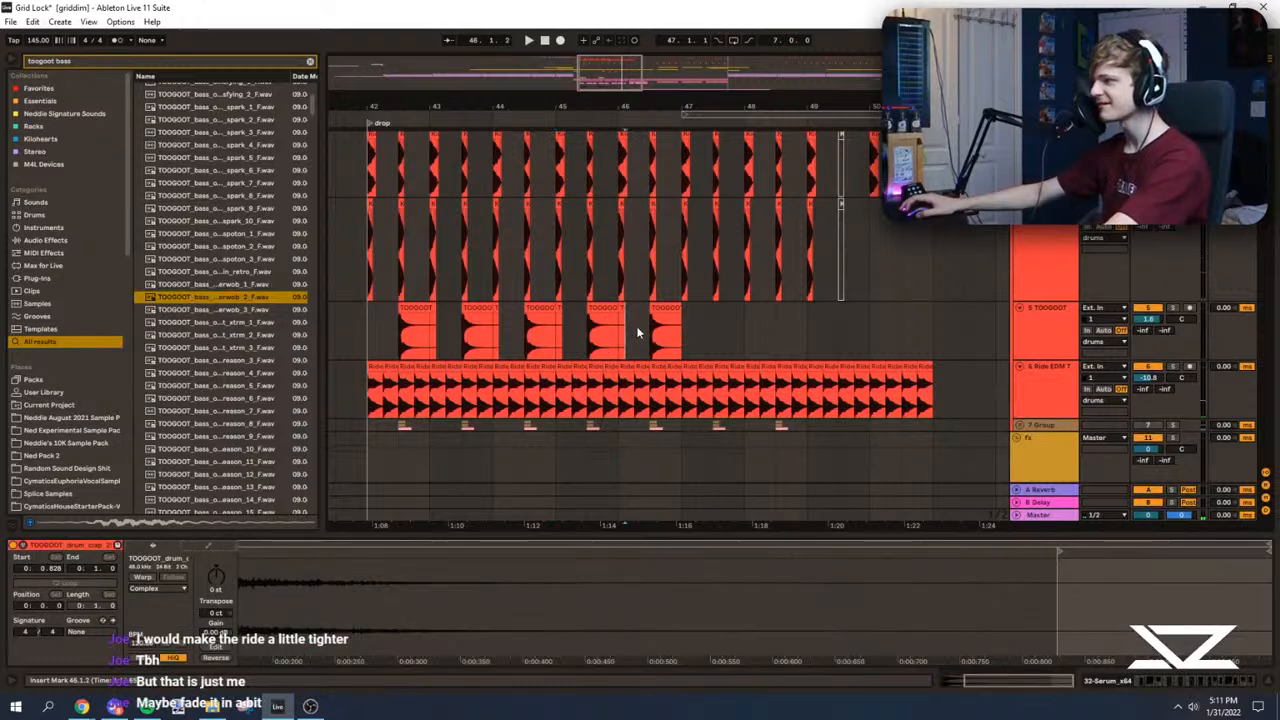
pyautogui.moveTo(636, 326); pyautogui.dragTo(775, 331)
pyautogui.press('Delete')
pyautogui.moveTo(372, 342); pyautogui.dragTo(626, 342)
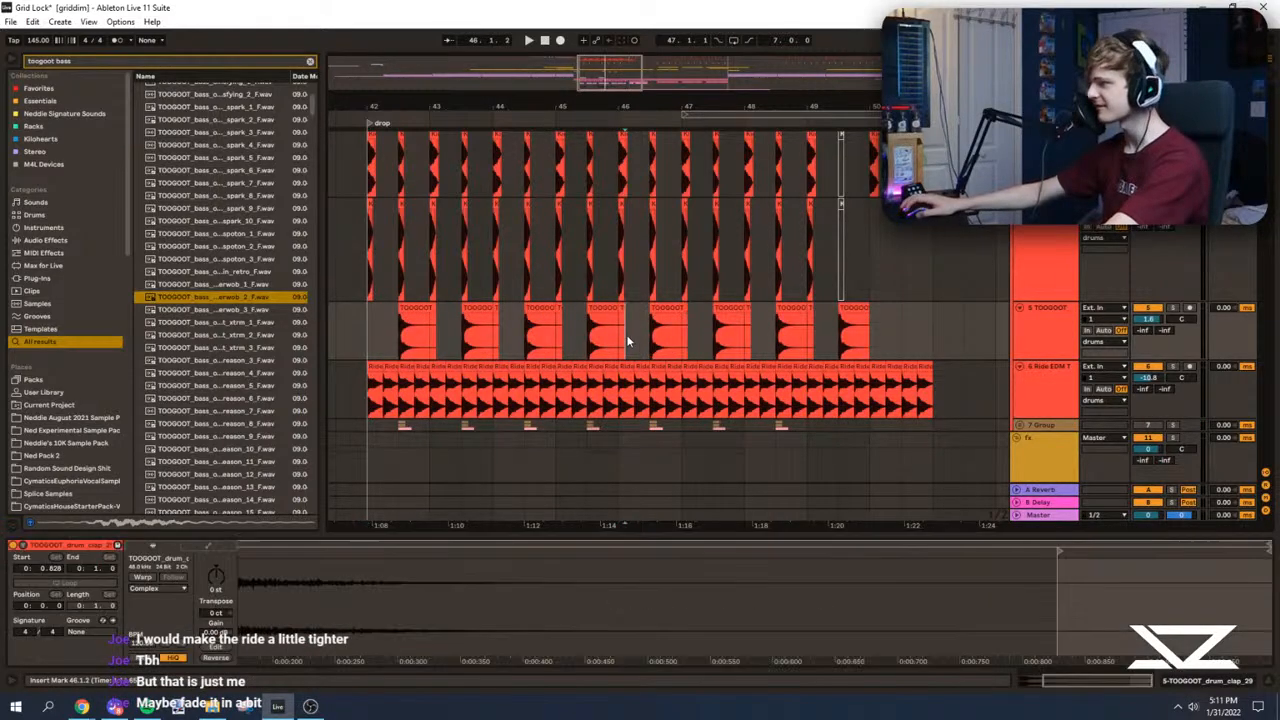
pyautogui.press('space')
# Step: Try removing the last two TOOGOOT claps before bar 50 and play from bar 49
pyautogui.moveTo(626, 74)
pyautogui.mouseDown()
pyautogui.moveTo(622, 88)
pyautogui.moveTo(621, 76)
pyautogui.mouseUp()
pyautogui.moveTo(622, 352); pyautogui.dragTo(866, 342)
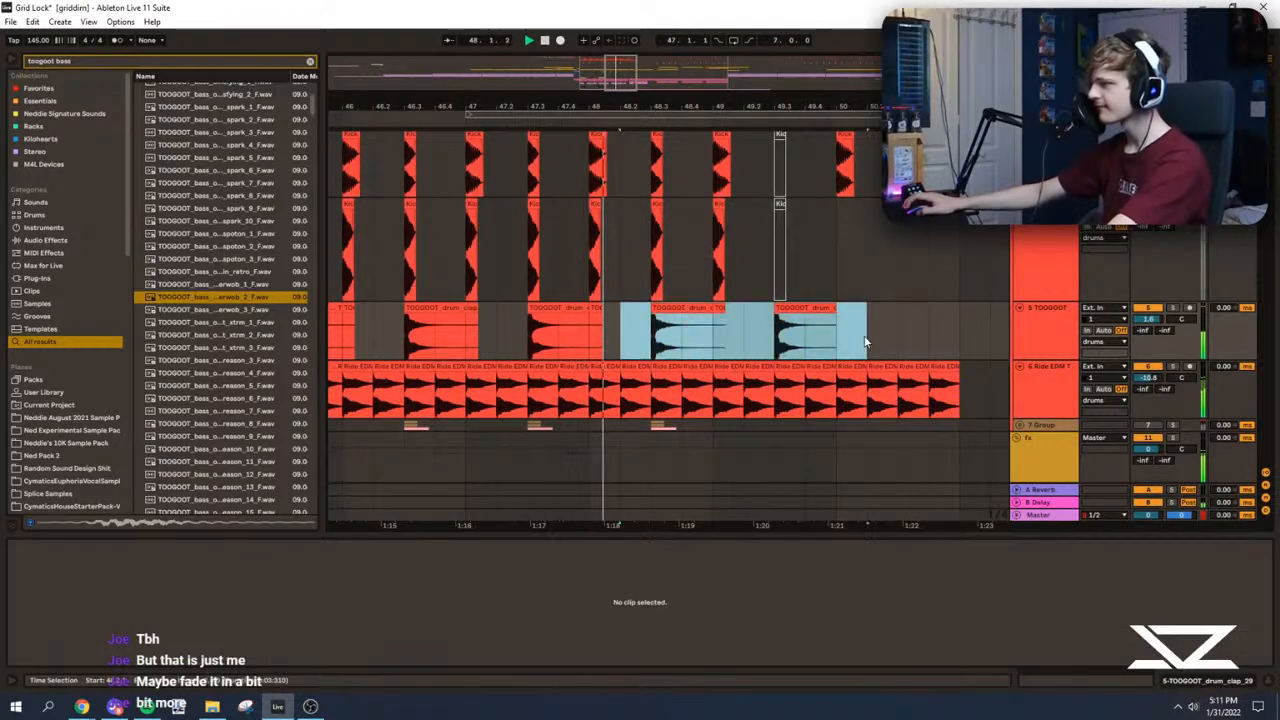
pyautogui.click(654, 337)
pyautogui.scroll(1, 700, 350)
pyautogui.click(707, 353)
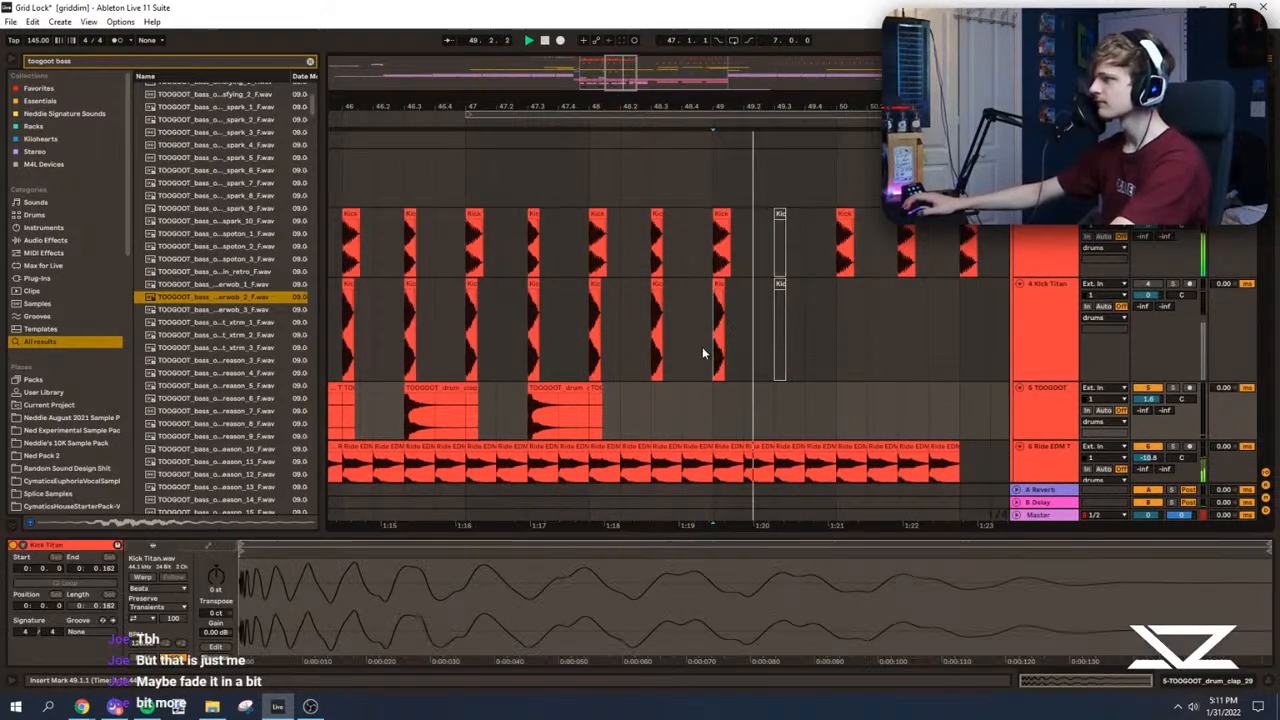
pyautogui.press('space')
pyautogui.hotkey('ctrl', 'z')
# Step: Delete the TOOGOOT clap at 48.3, reactivate both kick clips at 49.3, and play that hit
pyautogui.moveTo(748, 402); pyautogui.dragTo(624, 414)
pyautogui.press('Delete')
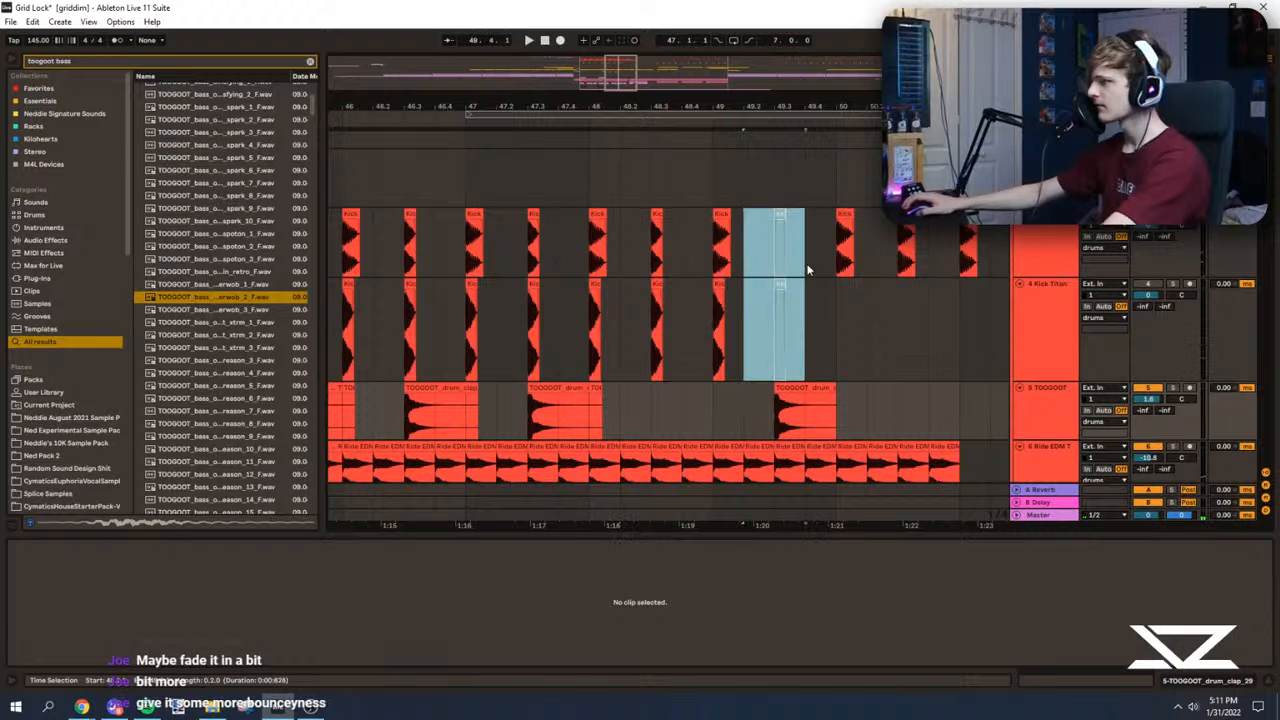
pyautogui.hotkey('ctrl', 'z')
pyautogui.press('space')
pyautogui.scroll(-2, 773, 310)
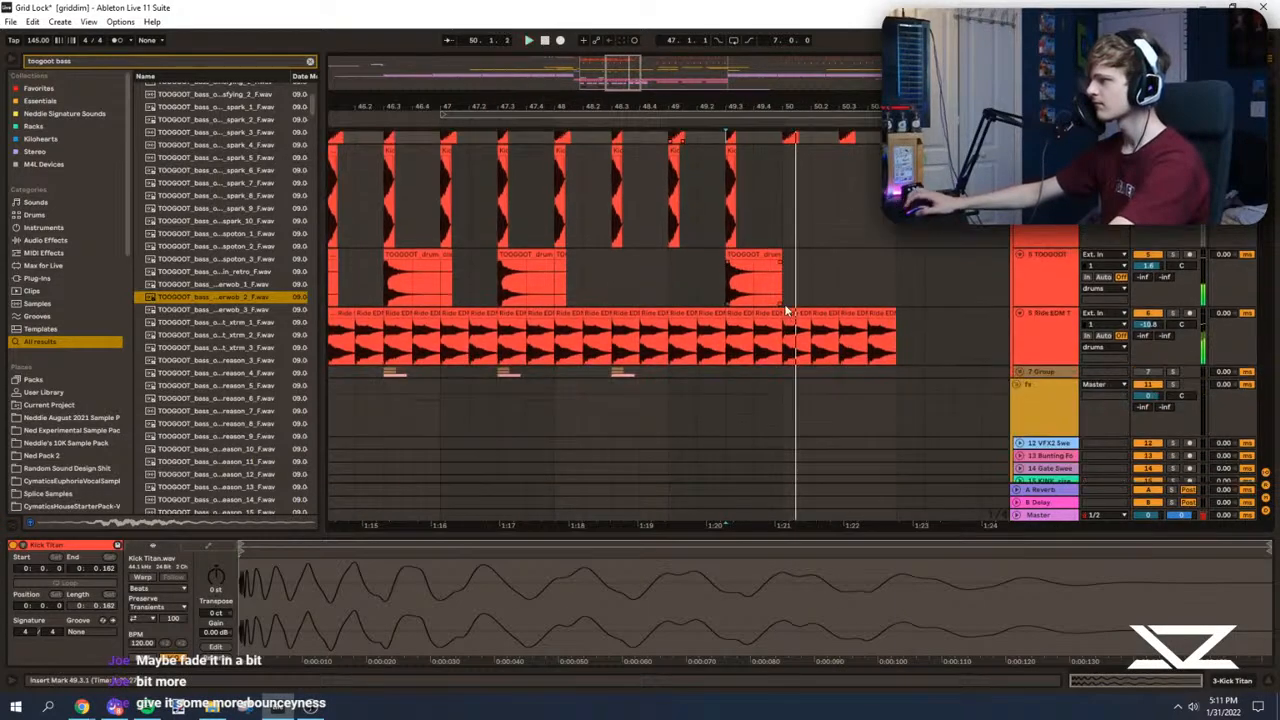
pyautogui.press('space')
# Step: Play the drop from bar 42 and examine the first Ride EDM hits
pyautogui.moveTo(624, 70)
pyautogui.mouseDown()
pyautogui.moveTo(623, 56)
pyautogui.moveTo(583, 64)
pyautogui.mouseUp()
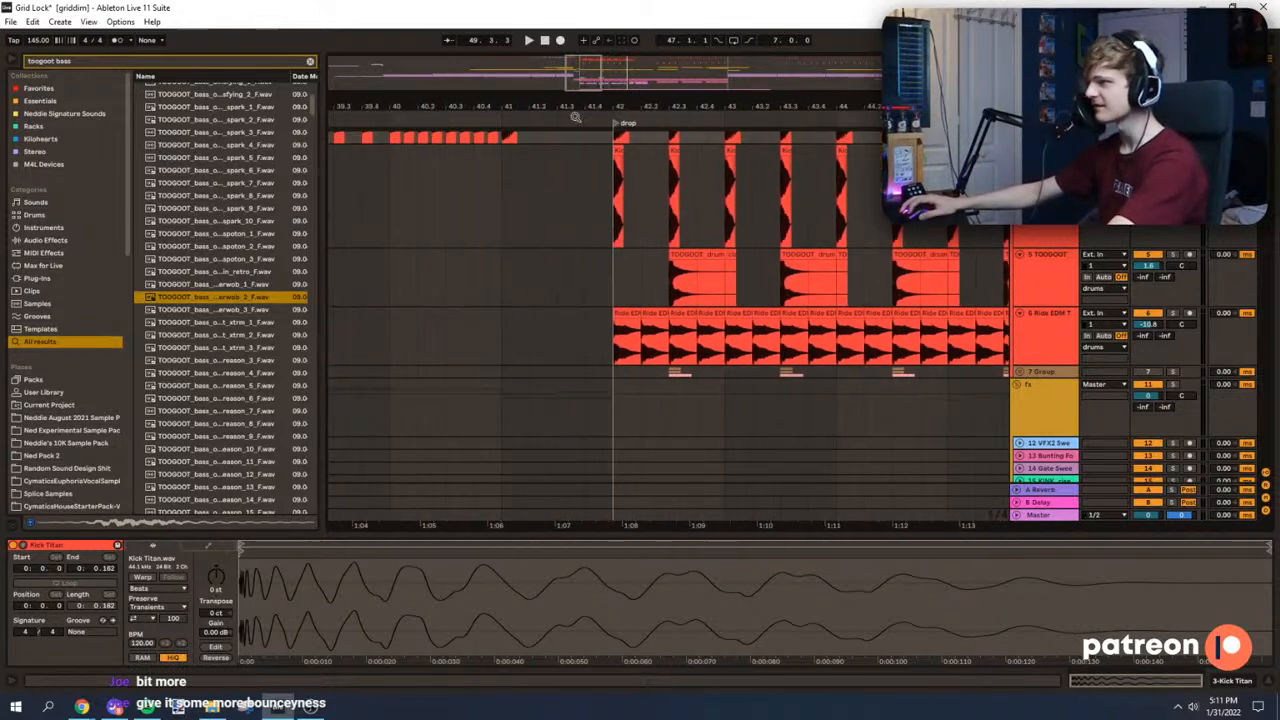
pyautogui.click(624, 332)
pyautogui.press('space')
pyautogui.click(620, 316)
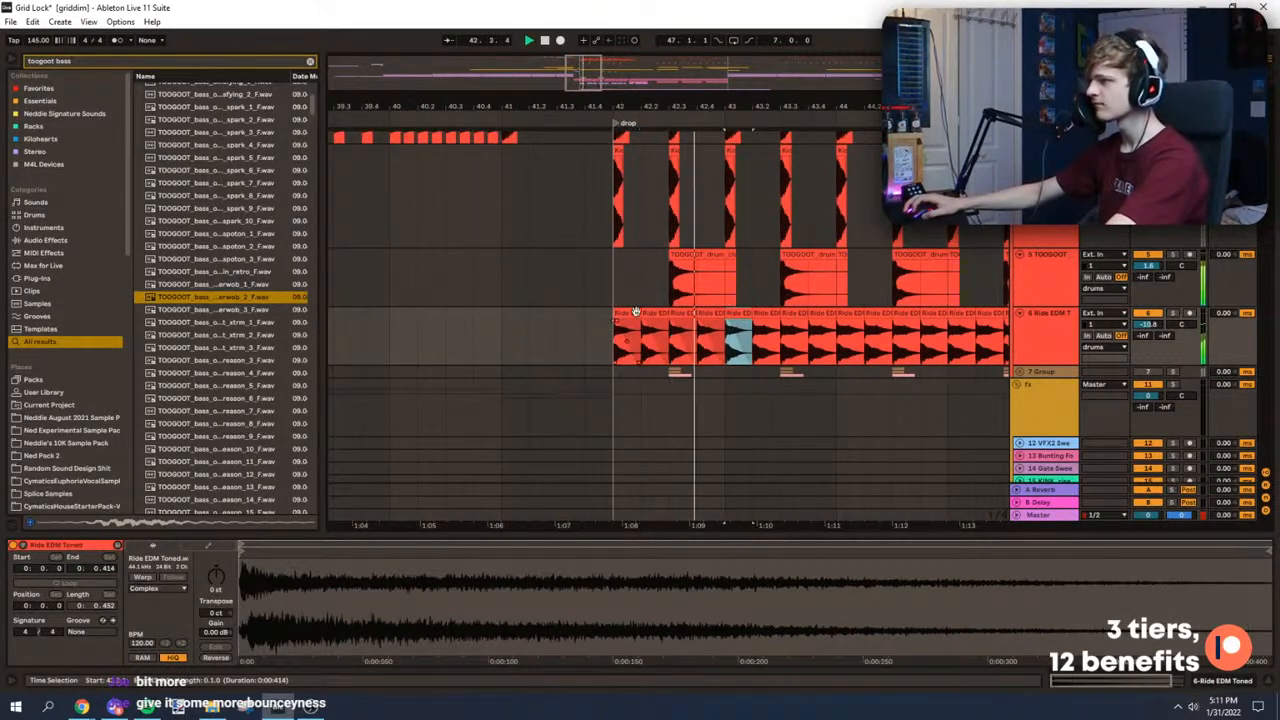
pyautogui.moveTo(580, 70); pyautogui.dragTo(593, 90)
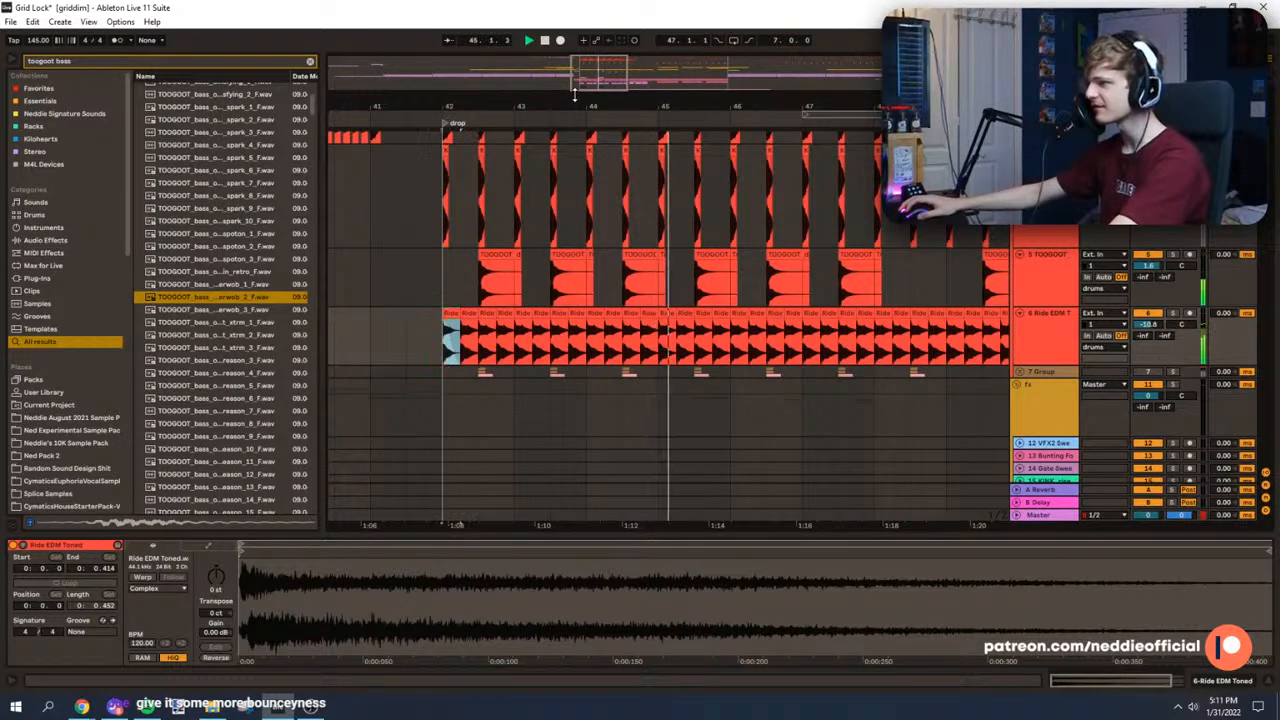
pyautogui.moveTo(574, 92); pyautogui.dragTo(570, 102)
# Step: Move the playback start to bar 41 and save the project
pyautogui.press('space')
pyautogui.click(485, 295)
pyautogui.click(477, 304)
pyautogui.hotkey('ctrl', 's')
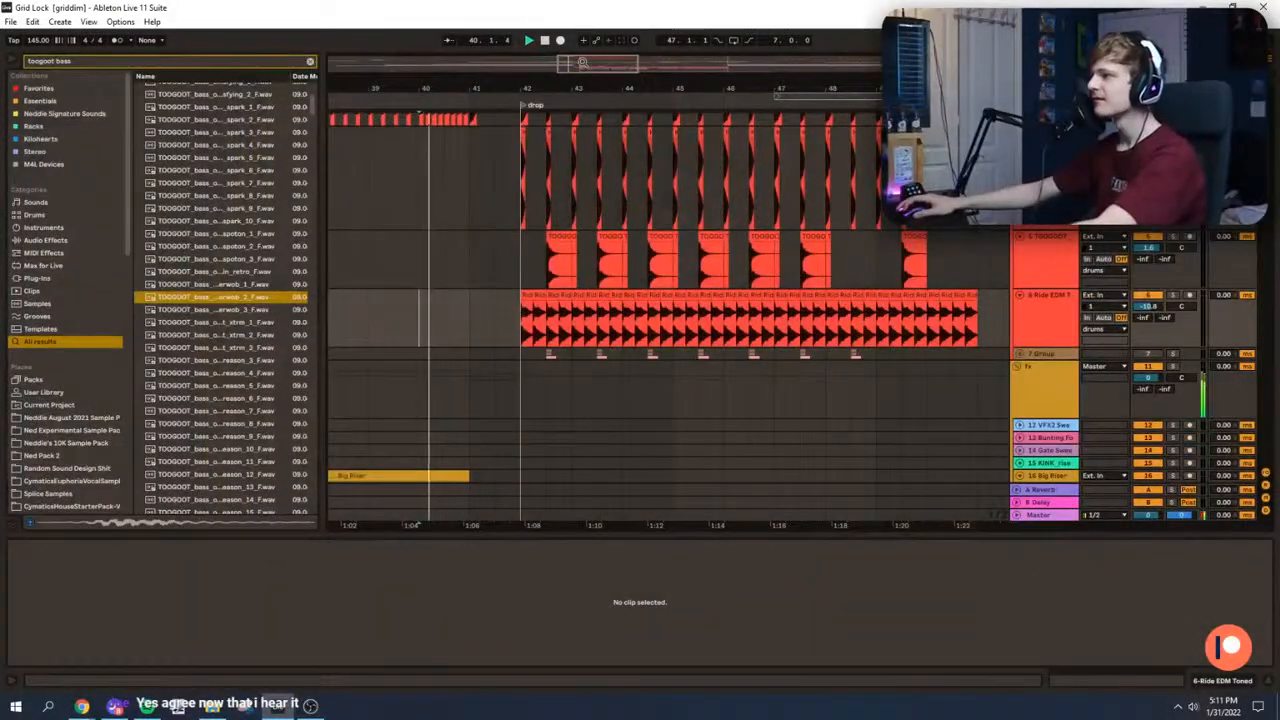
# Step: Play from bar 41 through the drop to judge the drums and ride together
pyautogui.moveTo(583, 62); pyautogui.dragTo(583, 88)
pyautogui.click(426, 313)
pyautogui.scroll(4, 424, 321)
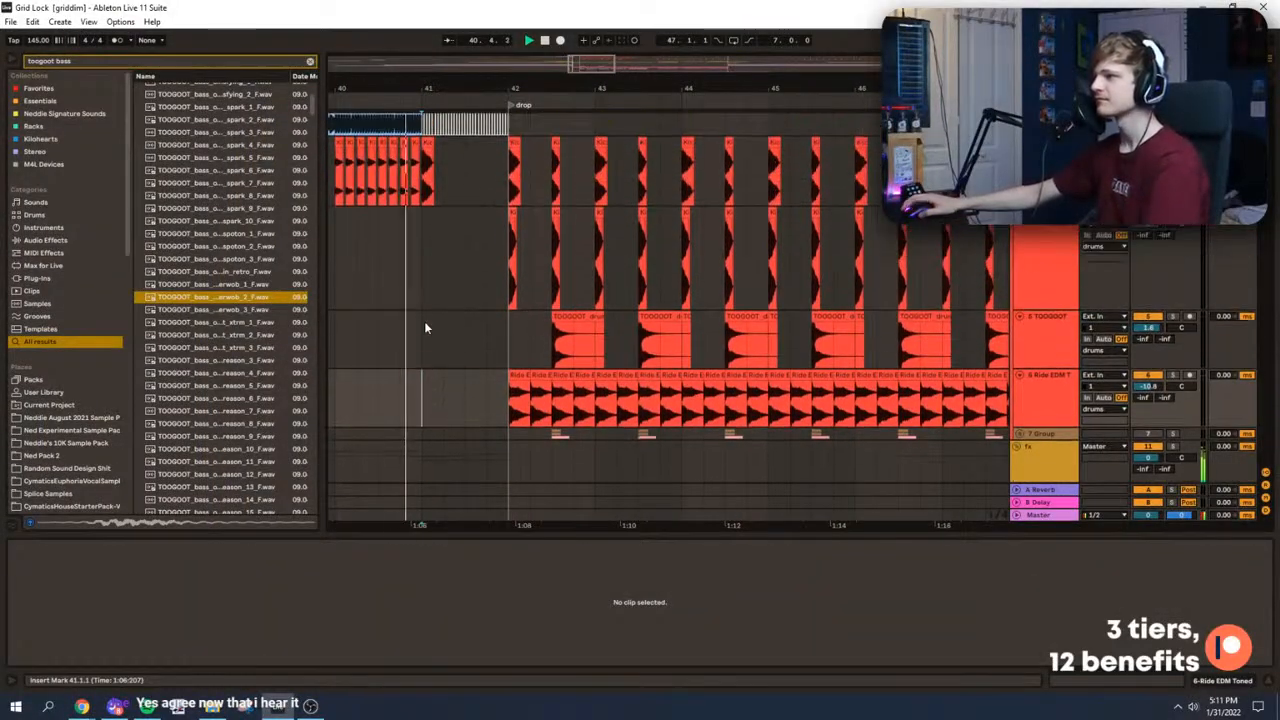
pyautogui.scroll(-3, 460, 320)
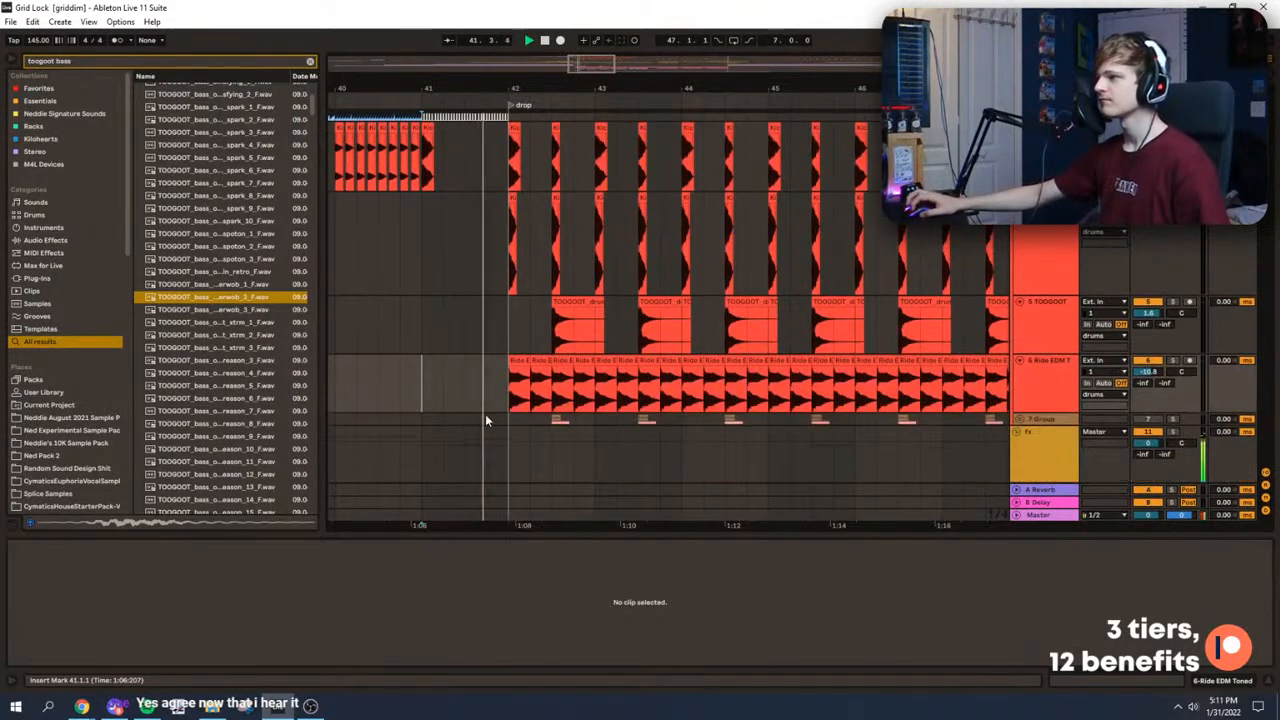
pyautogui.click(512, 366)
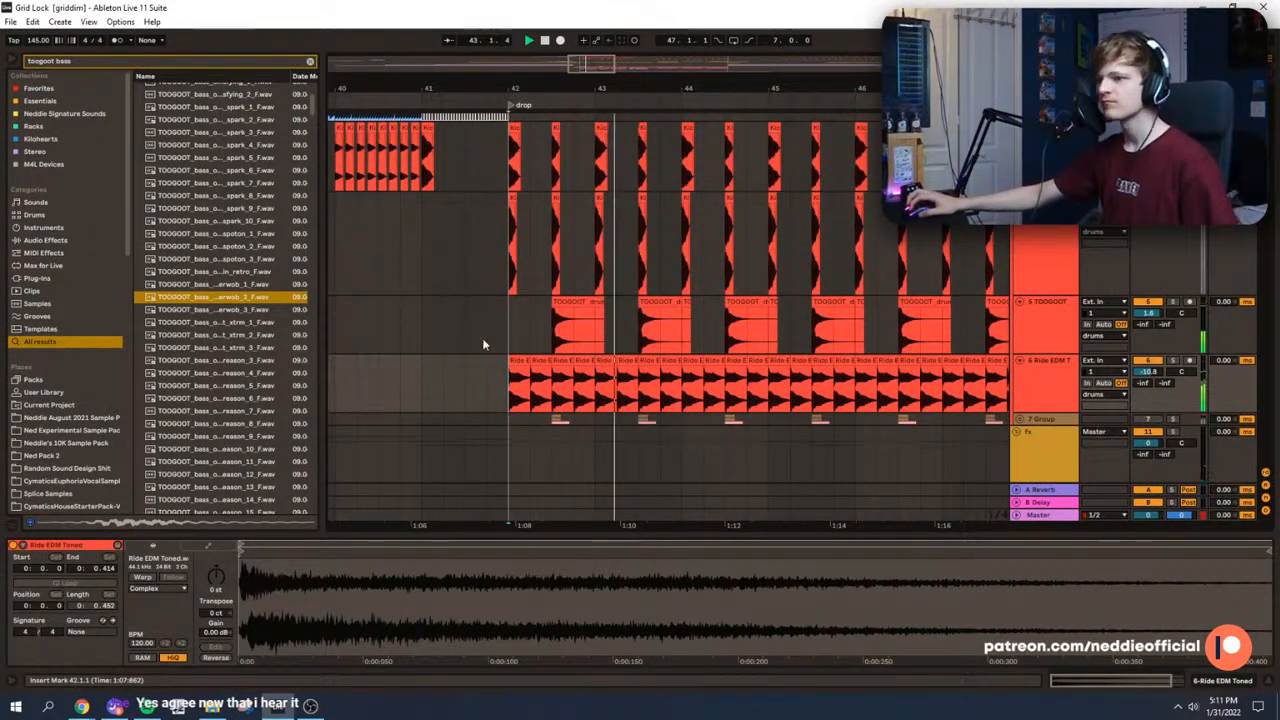
pyautogui.moveTo(589, 63); pyautogui.dragTo(600, 61)
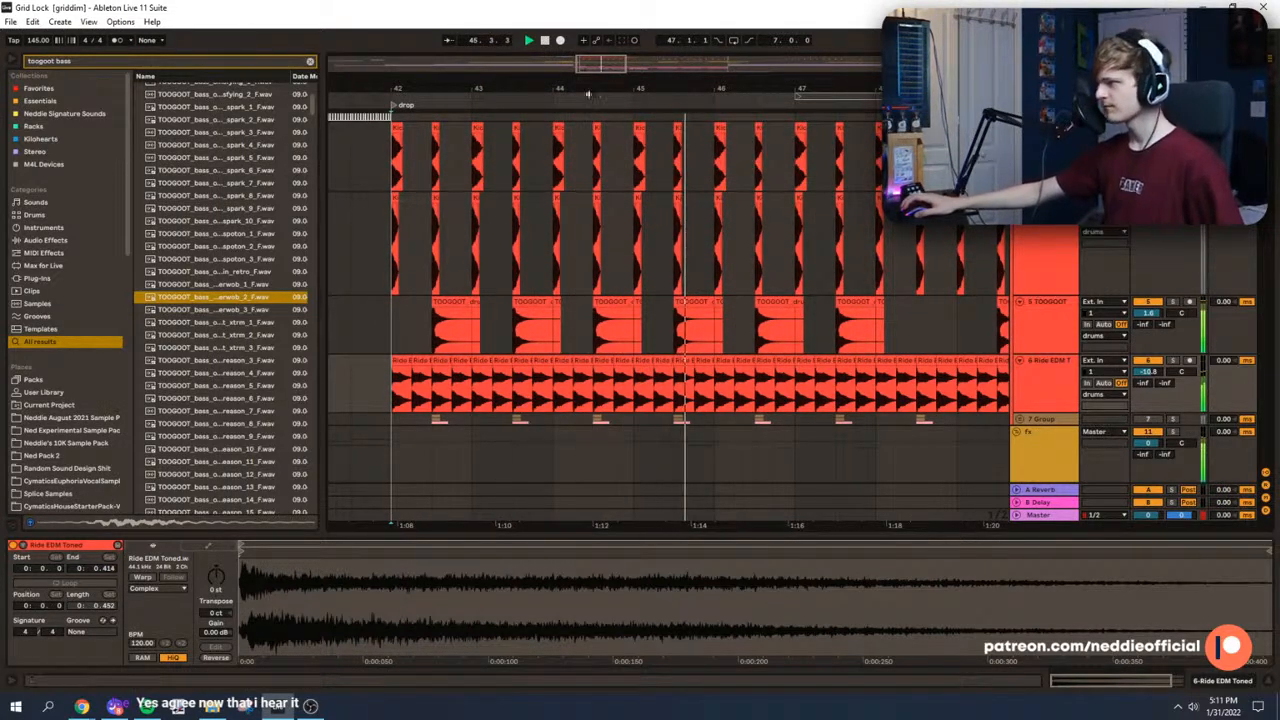
# Step: Duplicate bars 42 to 46 of the 32-Serum bass clip to bar 46 and play from there
pyautogui.keyDown('ctrl'); pyautogui.scroll(-2, 503, 264); pyautogui.keyUp('ctrl')
pyautogui.scroll(-3, 704, 173)
pyautogui.click(685, 258)
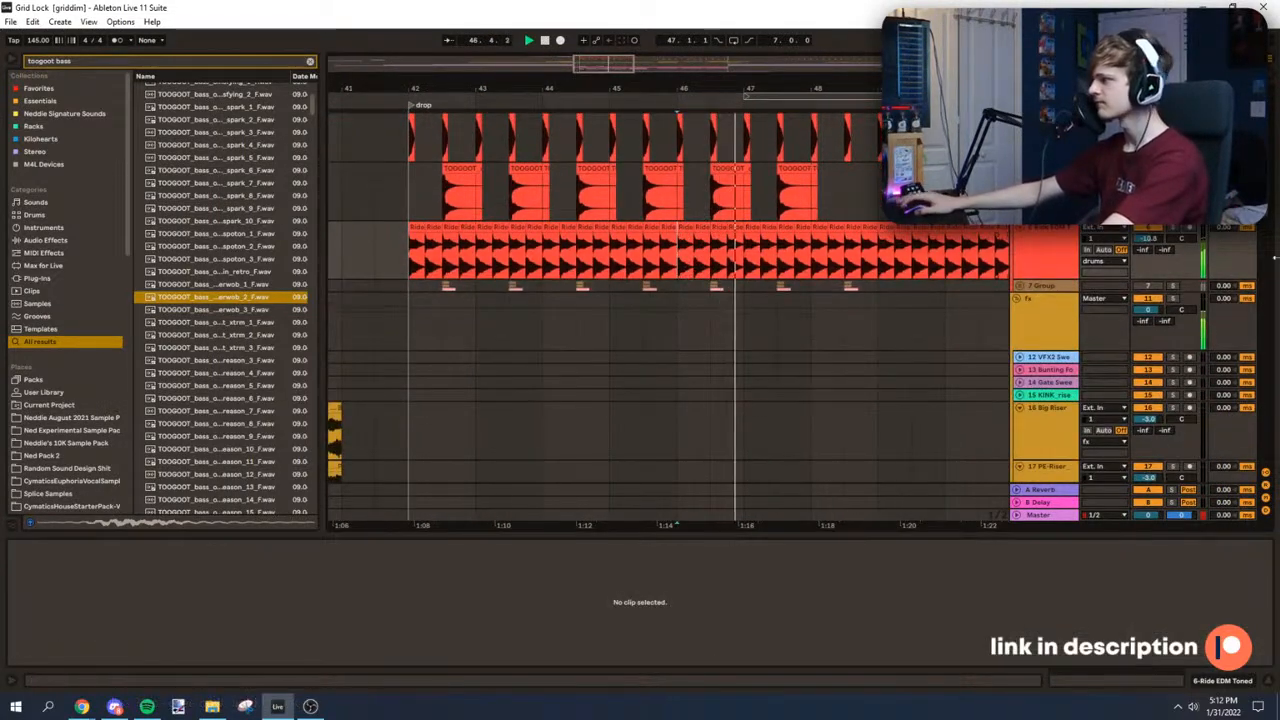
pyautogui.scroll(-6, 1249, 350)
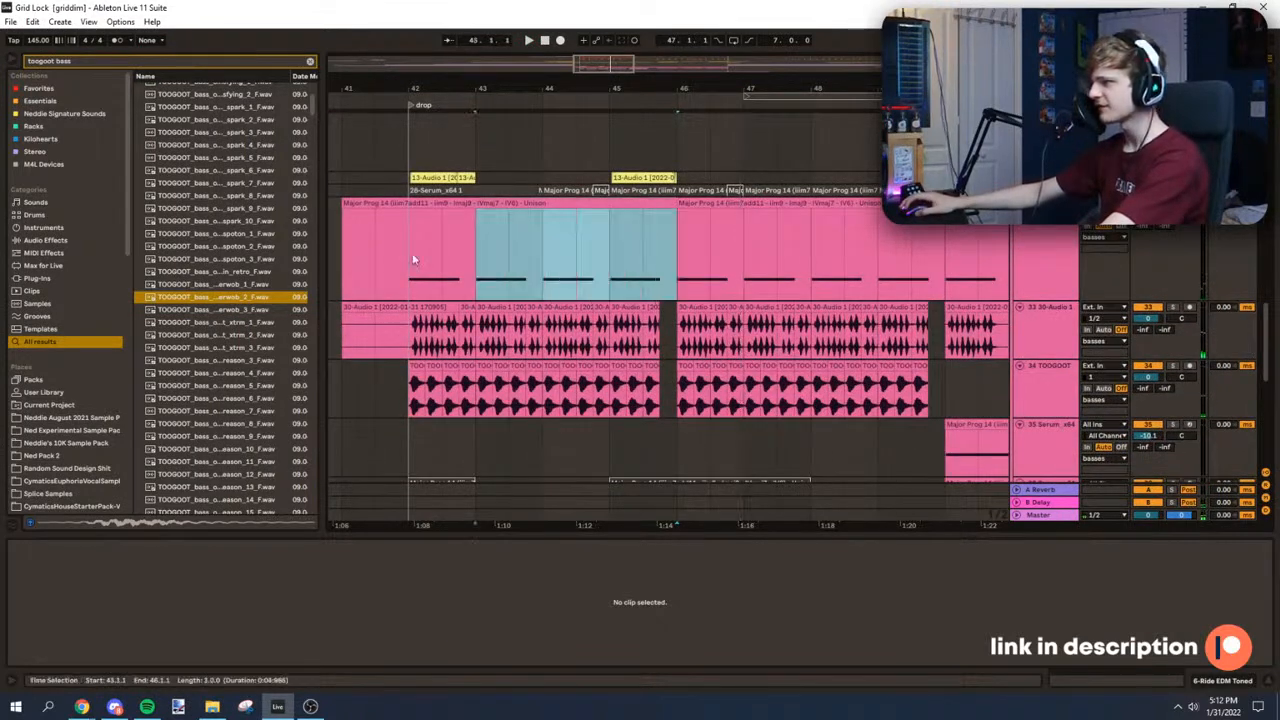
pyautogui.moveTo(485, 251); pyautogui.dragTo(411, 258)
pyautogui.hotkey('ctrl', 'd')
pyautogui.click(682, 242)
pyautogui.press('space')
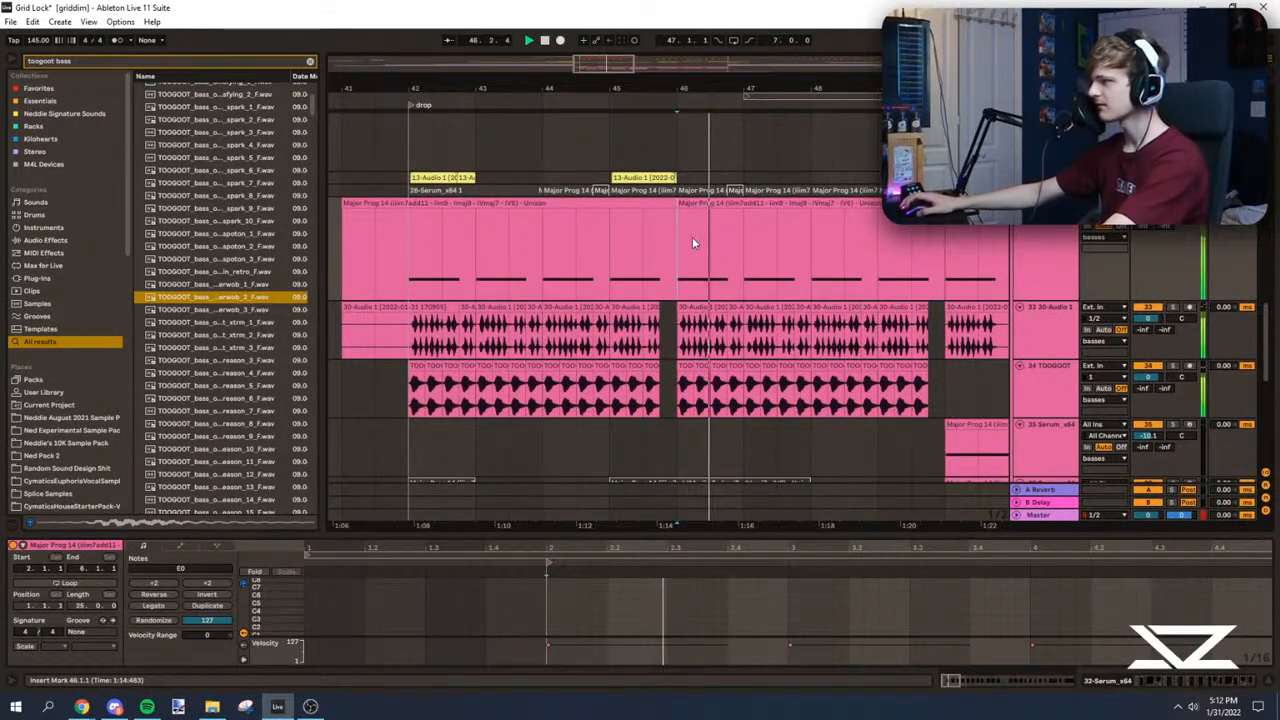
# Step: Duplicate the sub track's bars 42 to 46 to bar 46 and play from bar 46
pyautogui.moveTo(690, 240); pyautogui.dragTo(411, 245)
pyautogui.press('space')
pyautogui.press('space')
pyautogui.press('space')
pyautogui.press('space')
pyautogui.moveTo(1270, 345); pyautogui.dragTo(1273, 434)
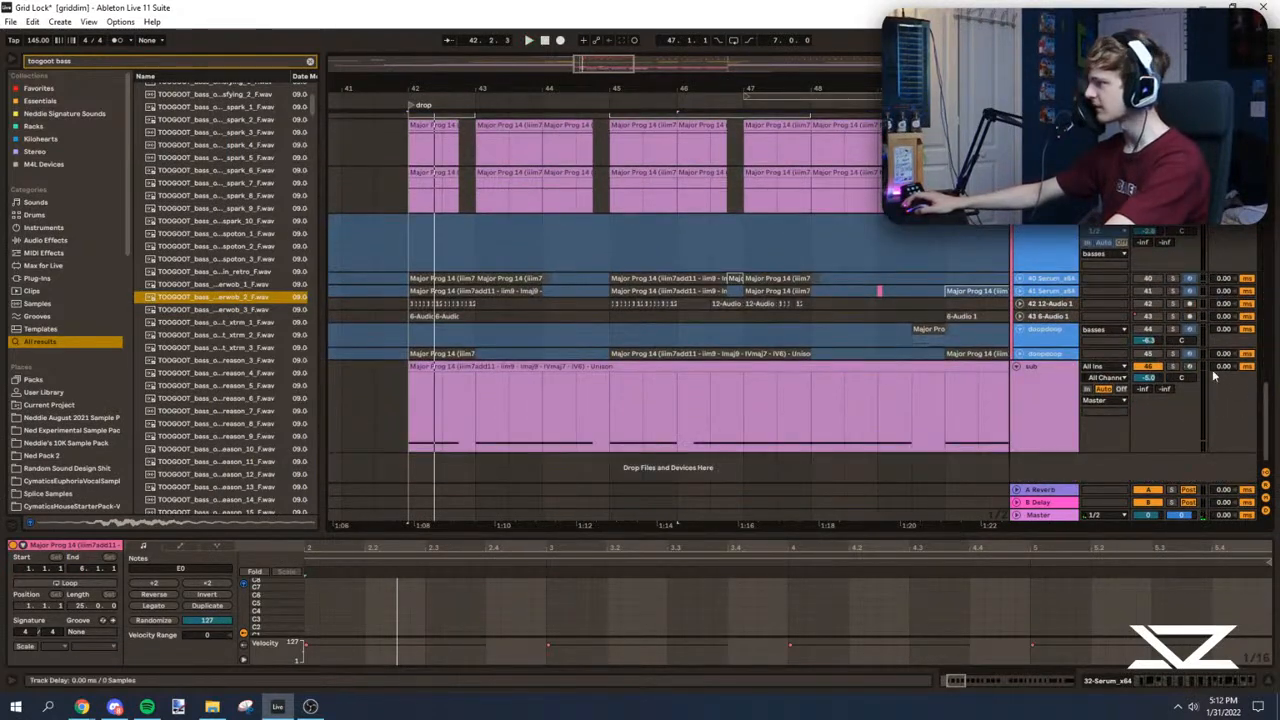
pyautogui.moveTo(405, 407); pyautogui.dragTo(609, 405)
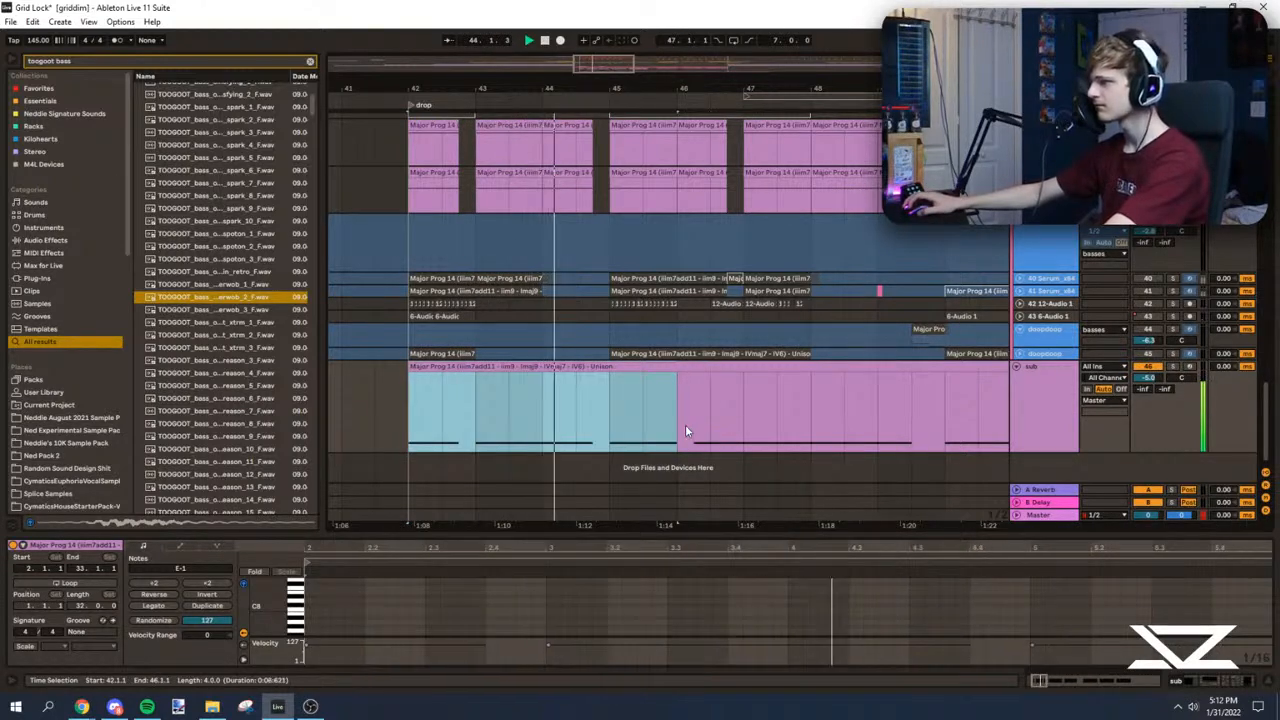
pyautogui.moveTo(617, 432); pyautogui.dragTo(669, 438)
pyautogui.hotkey('ctrl', 'd')
pyautogui.click(675, 434)
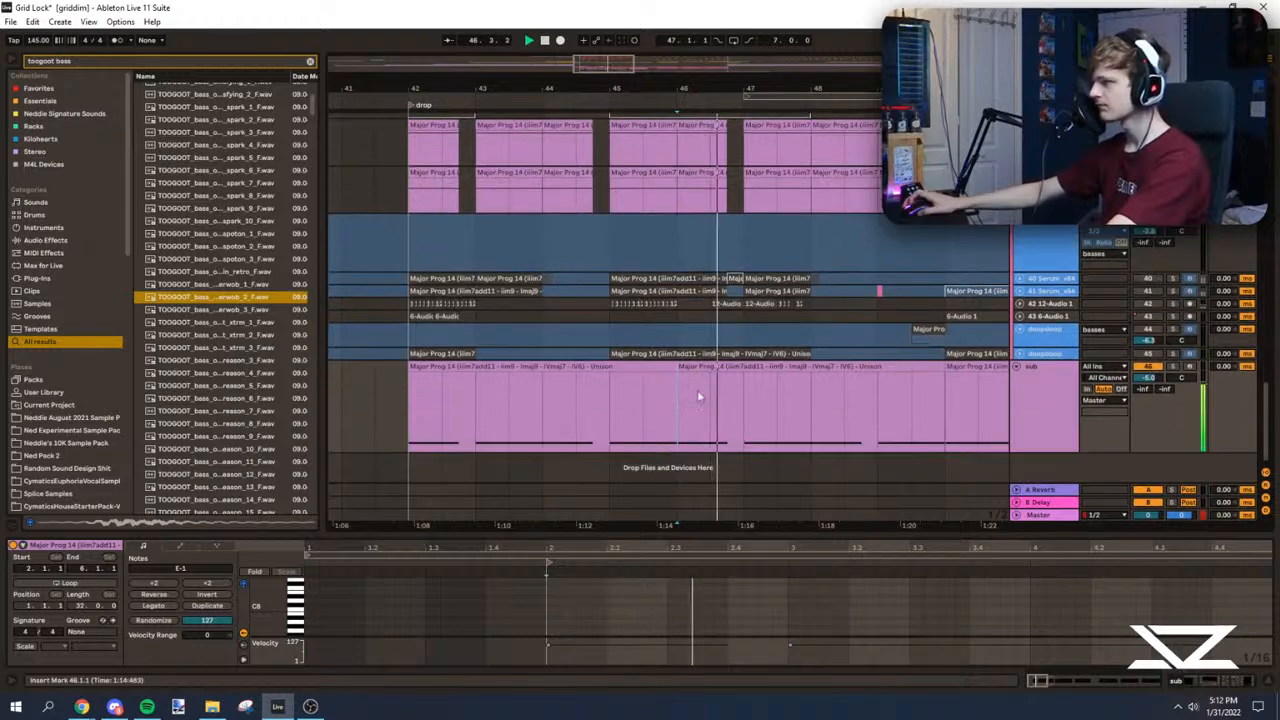
# Step: Duplicate the sub's first eight bars of the drop across bars 50 to 58, undoing the extra repetition
pyautogui.click(730, 366)
pyautogui.keyDown('shift'); pyautogui.click(612, 366); pyautogui.keyUp('shift')
pyautogui.hotkey('ctrl', 'd')
pyautogui.moveTo(592, 89); pyautogui.dragTo(667, 16)
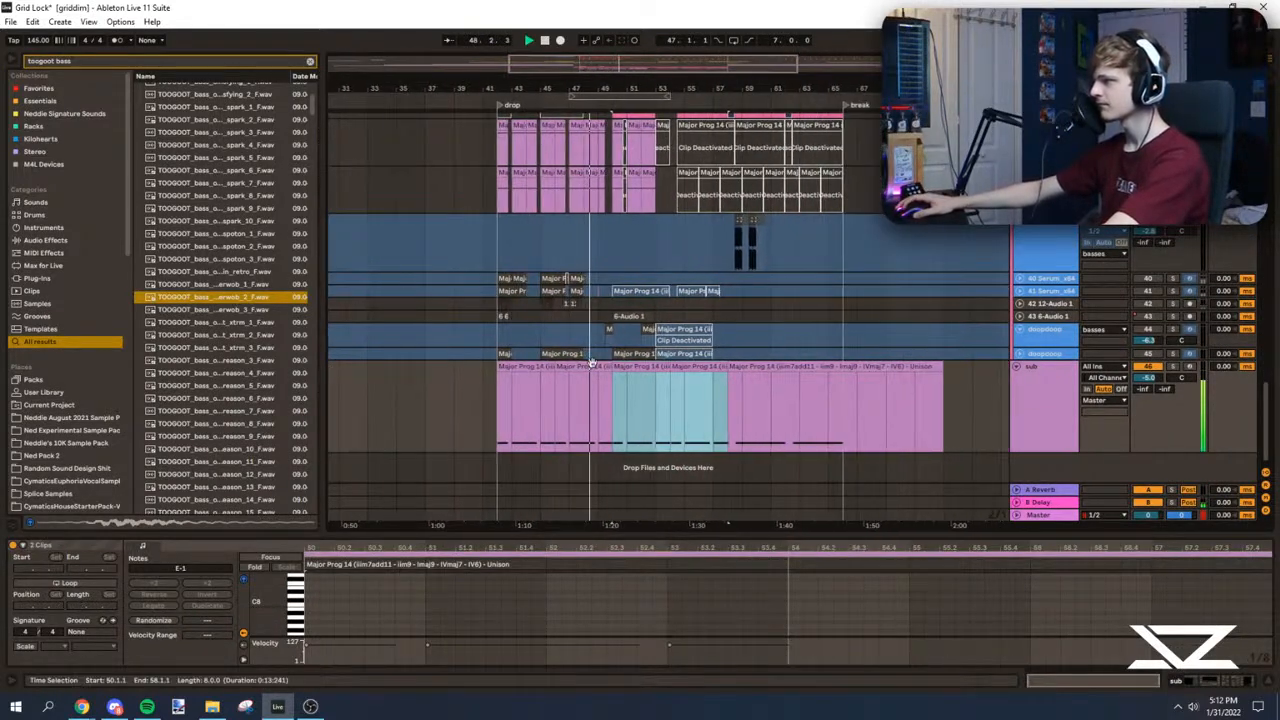
pyautogui.hotkey('ctrl', 'd')
pyautogui.hotkey('ctrl', 'z')
# Step: Play from bar 49 to check how the basses and sub lead into bar 50
pyautogui.click(507, 392)
pyautogui.scroll(5, 507, 392)
pyautogui.click(599, 335)
pyautogui.press('space')
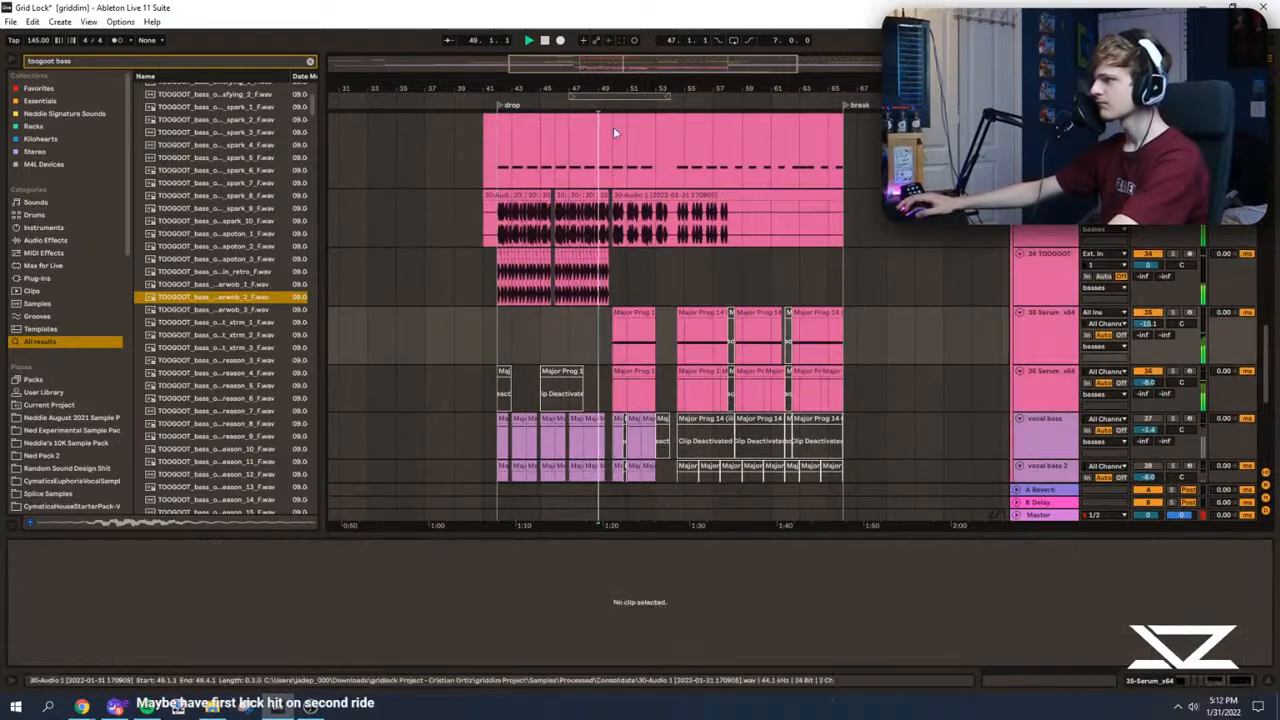
pyautogui.moveTo(635, 62); pyautogui.dragTo(603, 194)
pyautogui.scroll(-5, 560, 255)
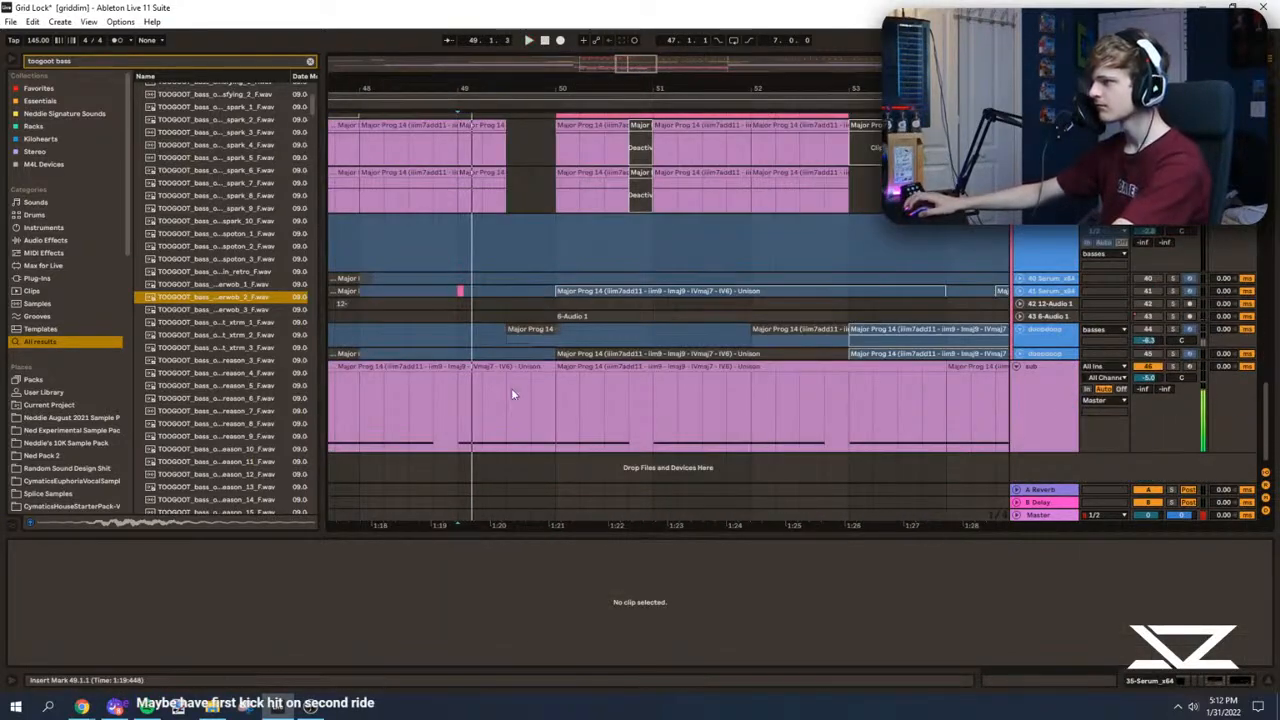
pyautogui.press('space')
# Step: Delete the sub from 49.3 to leave a gap before bar 50, and play from bar 50
pyautogui.moveTo(508, 391); pyautogui.dragTo(540, 404)
pyautogui.press('Delete')
pyautogui.scroll(4, 507, 370)
pyautogui.click(568, 283)
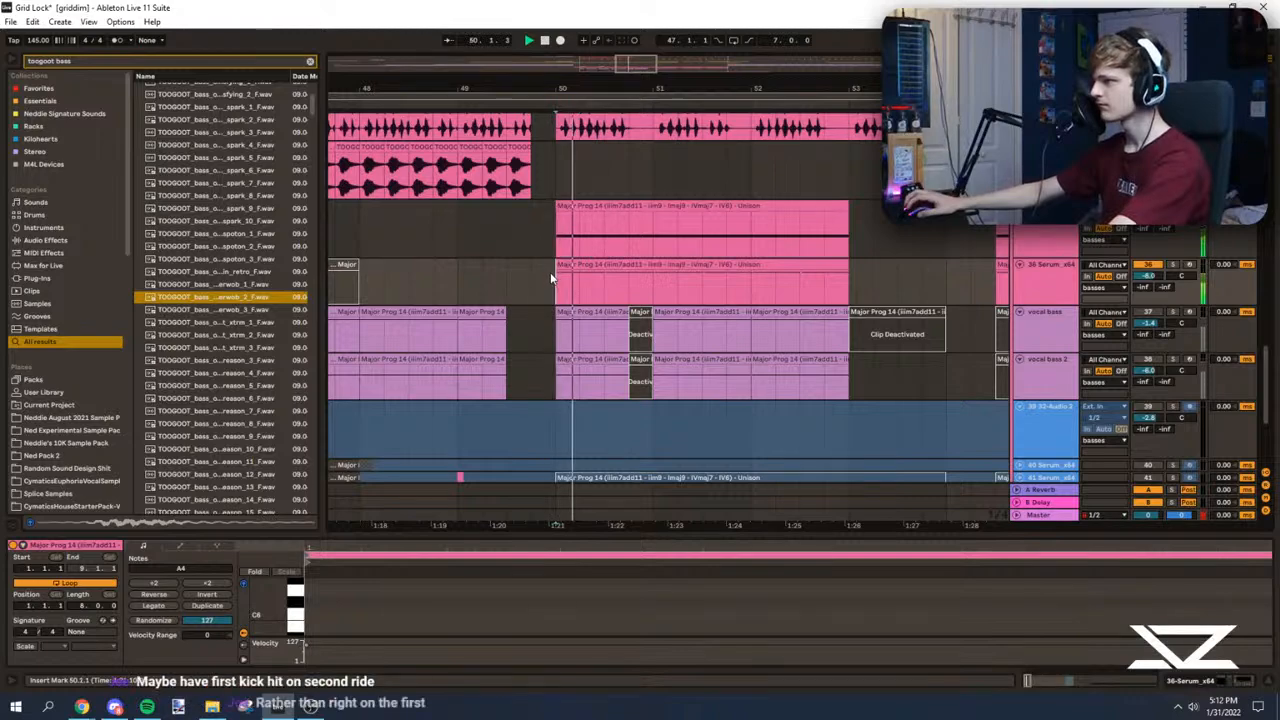
# Step: Delete the ride hits from 49.3 to bar 50, and play from 49.3
pyautogui.scroll(-4, 551, 278)
pyautogui.moveTo(1268, 415); pyautogui.dragTo(1268, 188)
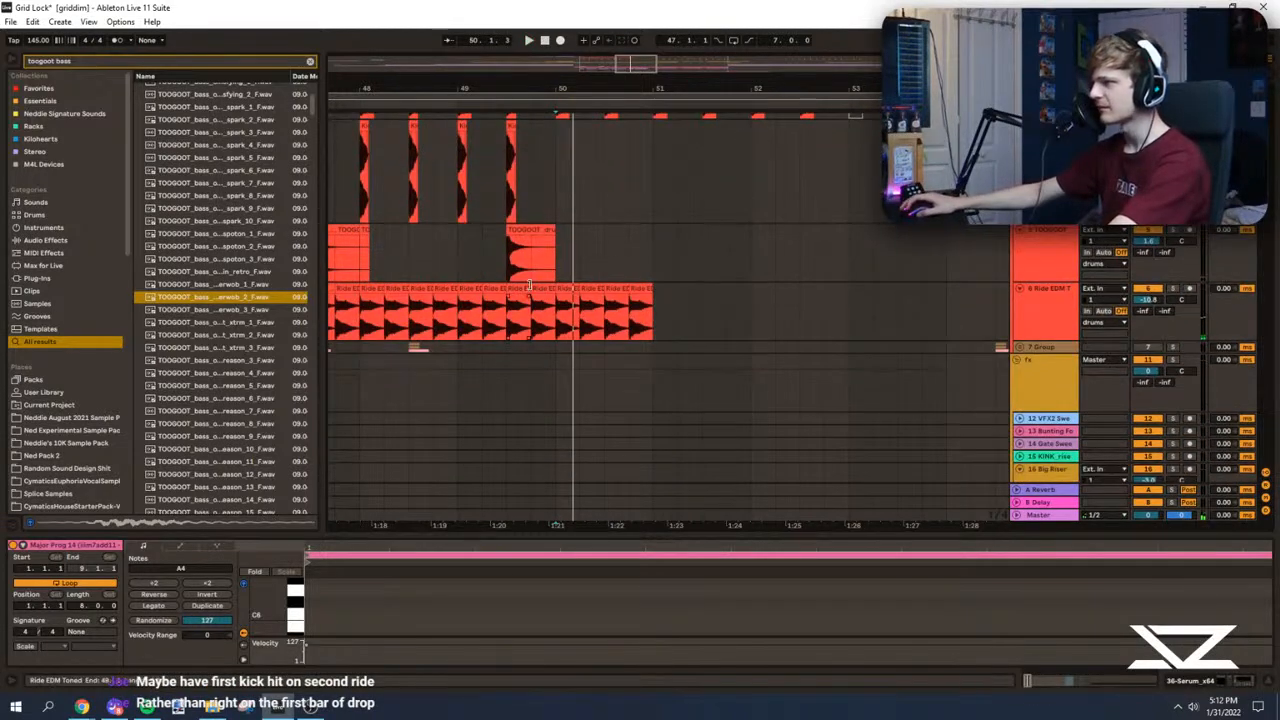
pyautogui.click(541, 288)
pyautogui.press('Delete')
pyautogui.scroll(2, 461, 326)
pyautogui.click(514, 330)
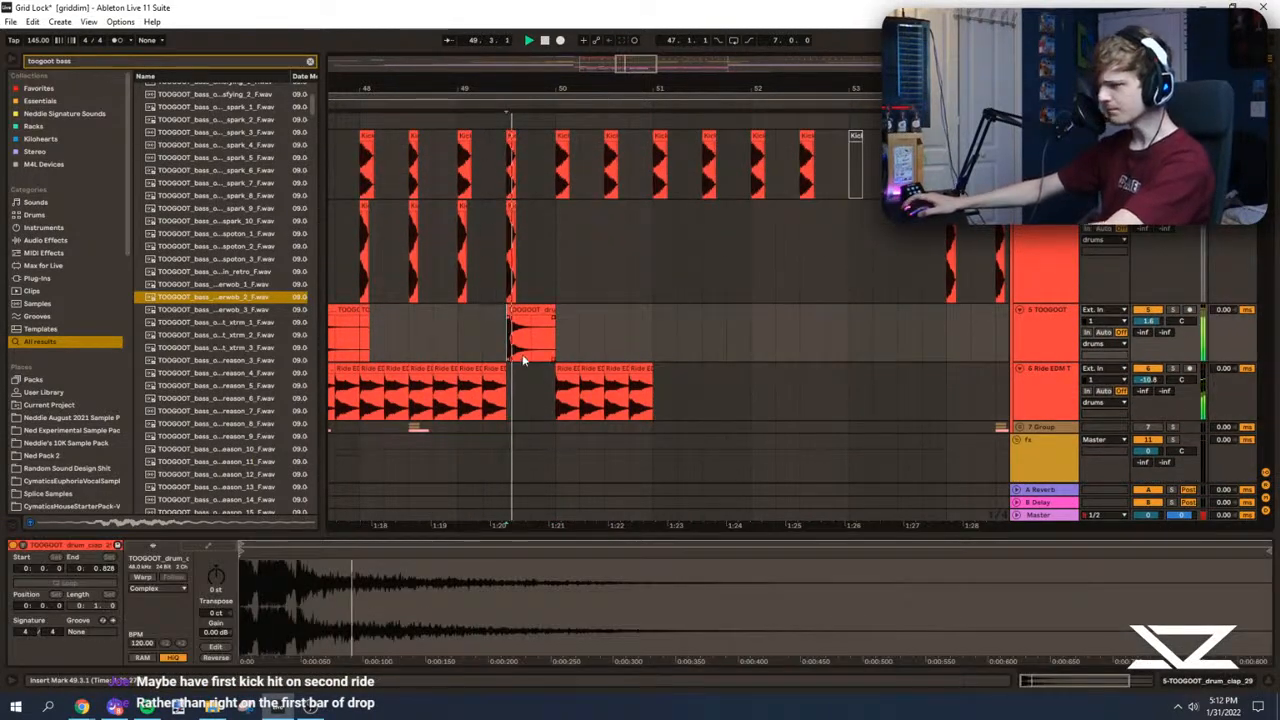
pyautogui.scroll(-1, 516, 325)
pyautogui.press('space')
# Step: Replay from 49.3 to check how the ride gap leads into bar 50
pyautogui.moveTo(672, 92); pyautogui.dragTo(876, 118)
pyautogui.moveTo(1266, 205)
pyautogui.mouseDown()
pyautogui.moveTo(1260, 324)
pyautogui.moveTo(1262, 200)
pyautogui.mouseUp()
pyautogui.press('space')
pyautogui.press('space')
pyautogui.press('space')
pyautogui.press('space')
pyautogui.press('space')
pyautogui.moveTo(633, 64); pyautogui.dragTo(618, 32)
# Step: Duplicate the dv_vocal track's bars 42 to 46 to bar 46 so a vocal fill leads into bar 50
pyautogui.scroll(-3, 554, 249)
pyautogui.scroll(3, 451, 274)
pyautogui.scroll(-1, 476, 288)
pyautogui.scroll(-8, 476, 288)
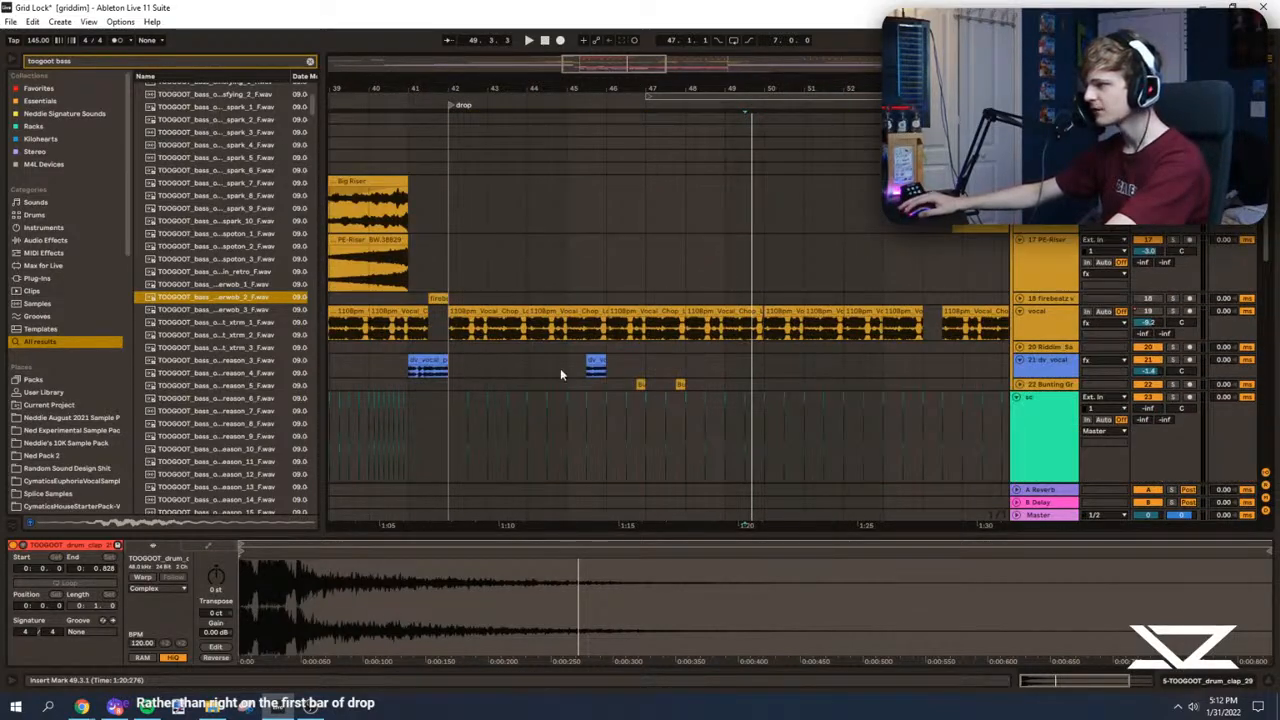
pyautogui.moveTo(453, 366); pyautogui.dragTo(620, 366)
pyautogui.hotkey('ctrl', 'd')
pyautogui.click(688, 367)
pyautogui.moveTo(636, 66); pyautogui.dragTo(640, 112)
pyautogui.click(735, 367)
pyautogui.press('space')
# Step: Extend the dv_vocal fill so it covers all of bar 49 up to bar 50, and play it
pyautogui.moveTo(790, 362); pyautogui.dragTo(735, 364)
pyautogui.press('space')
pyautogui.press('space')
pyautogui.moveTo(622, 66); pyautogui.dragTo(637, 110)
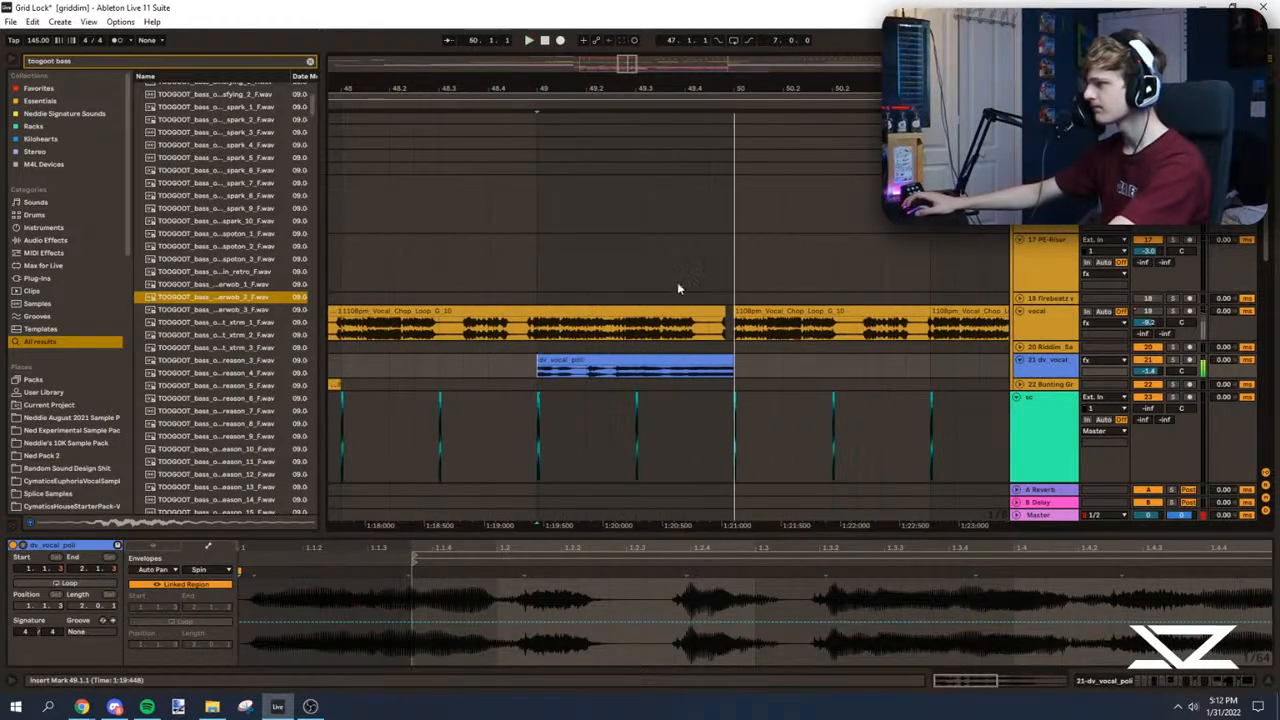
pyautogui.press('space')
# Step: Split the dv_vocal clip at 49.3, enlarge its track, and play from bar 49
pyautogui.click(629, 381)
pyautogui.click(634, 372)
pyautogui.hotkey('ctrl', 'e')
pyautogui.click(540, 370)
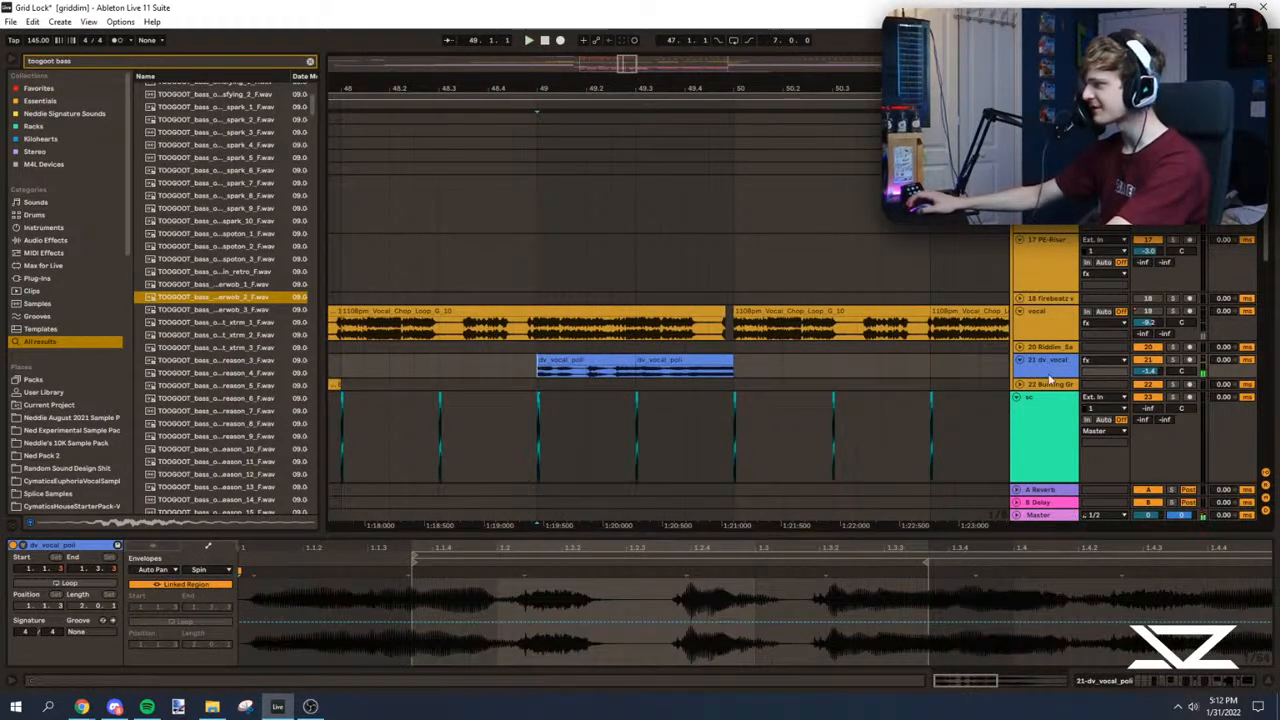
pyautogui.moveTo(1057, 381); pyautogui.dragTo(1057, 491)
pyautogui.scroll(-2, 700, 380)
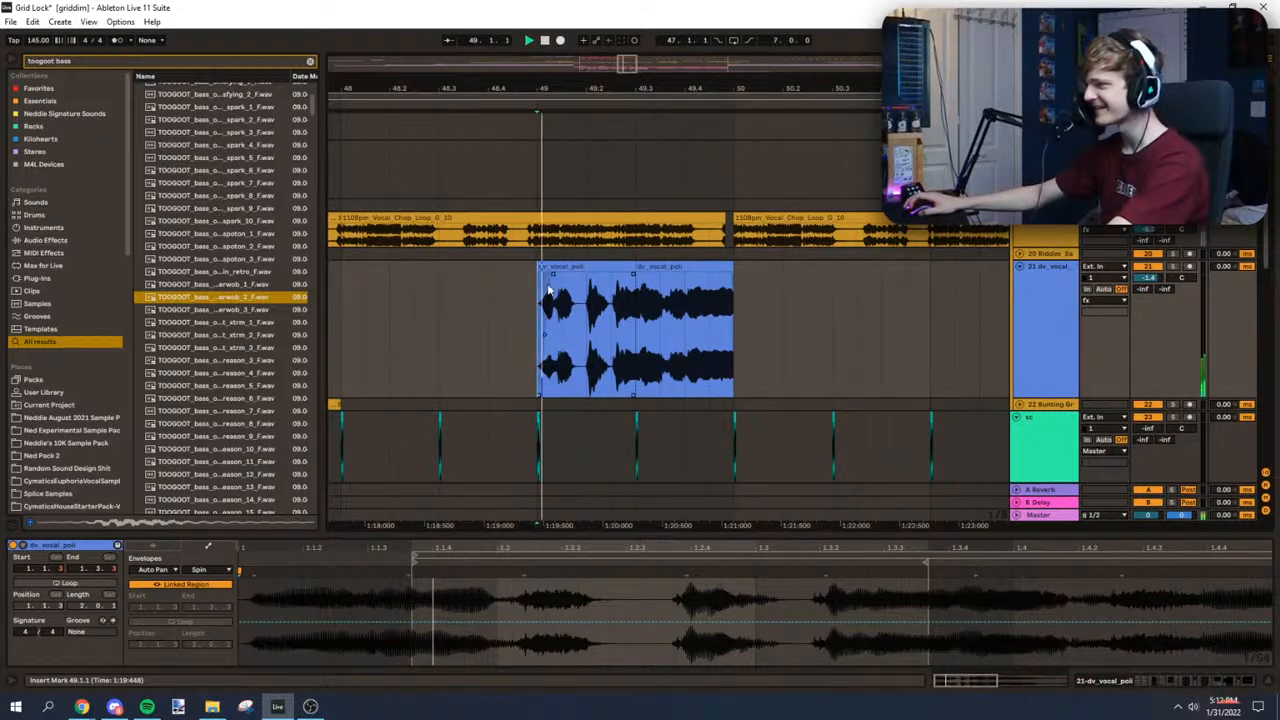
pyautogui.moveTo(640, 272); pyautogui.dragTo(666, 282)
# Step: Listen to the vocal fill, and play the basses from bar 50
pyautogui.moveTo(634, 78); pyautogui.dragTo(626, 44)
pyautogui.press('space')
pyautogui.click(666, 312)
pyautogui.press('space')
pyautogui.press('space')
pyautogui.moveTo(1270, 250); pyautogui.dragTo(1263, 363)
pyautogui.moveTo(626, 65)
pyautogui.mouseDown()
pyautogui.moveTo(640, 30)
pyautogui.moveTo(628, 65)
pyautogui.moveTo(649, 53)
pyautogui.mouseUp()
pyautogui.click(712, 383)
pyautogui.click(647, 360)
pyautogui.click(671, 356)
pyautogui.press('space')
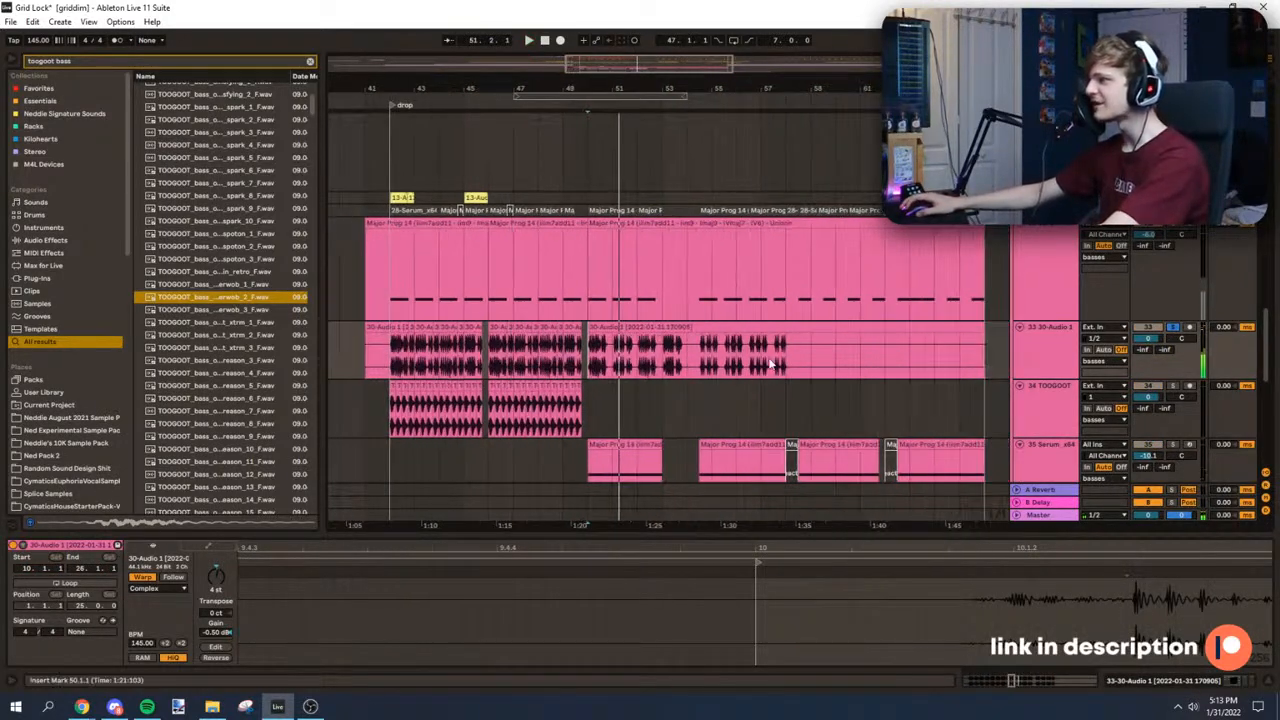
# Step: Set the 30-Audio 1 clip at bar 50 to the Complex Pro warp mode with transpose -10 st, and play from bar 47
pyautogui.click(690, 327)
pyautogui.click(232, 575)
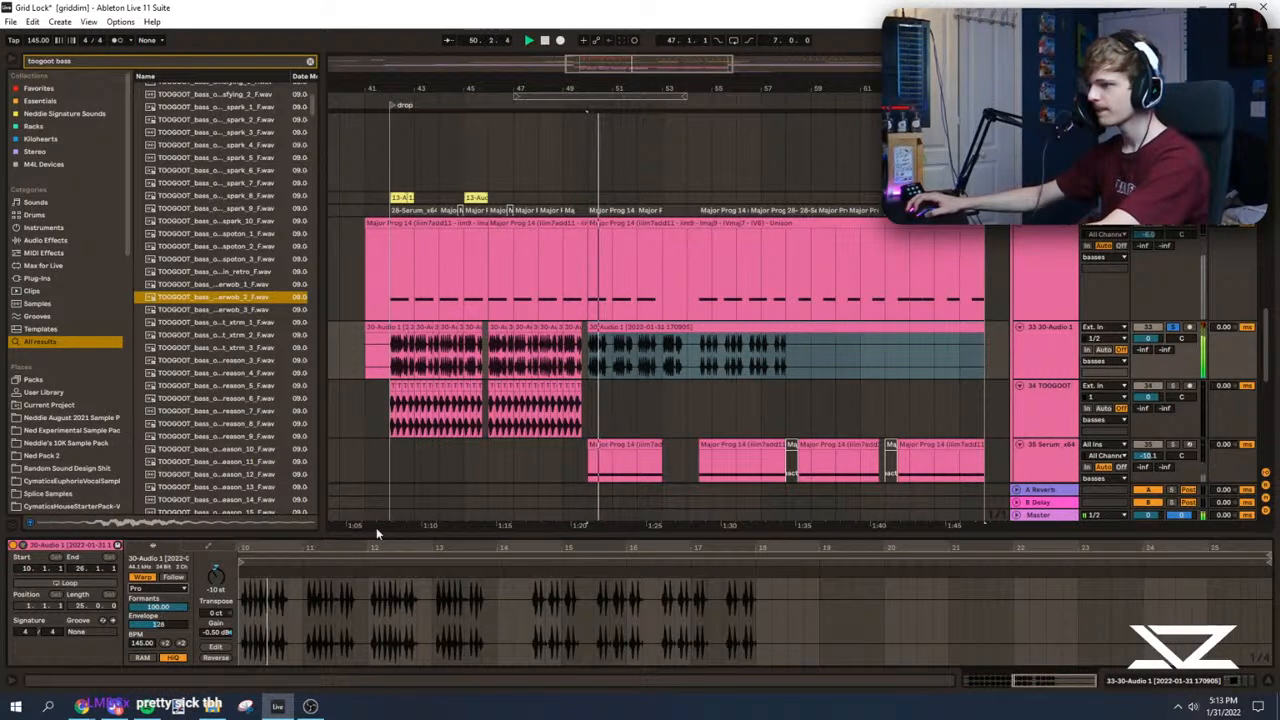
pyautogui.click(518, 355)
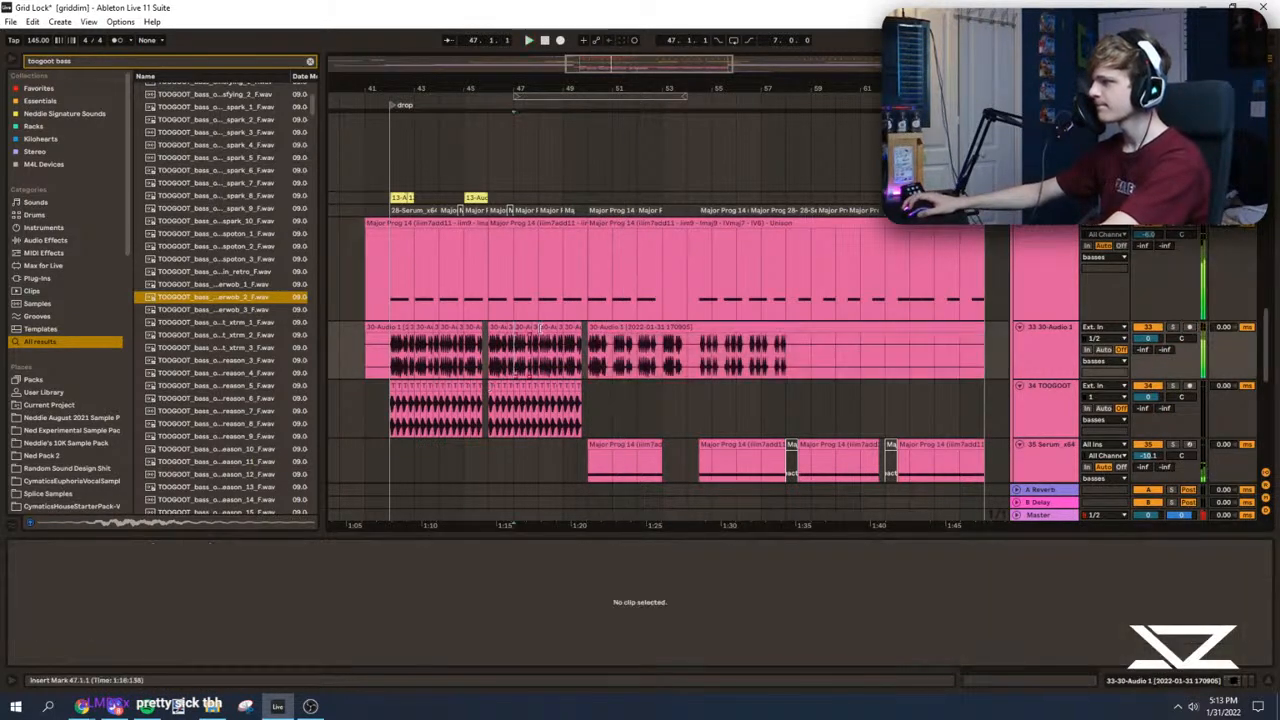
pyautogui.scroll(10, 500, 276)
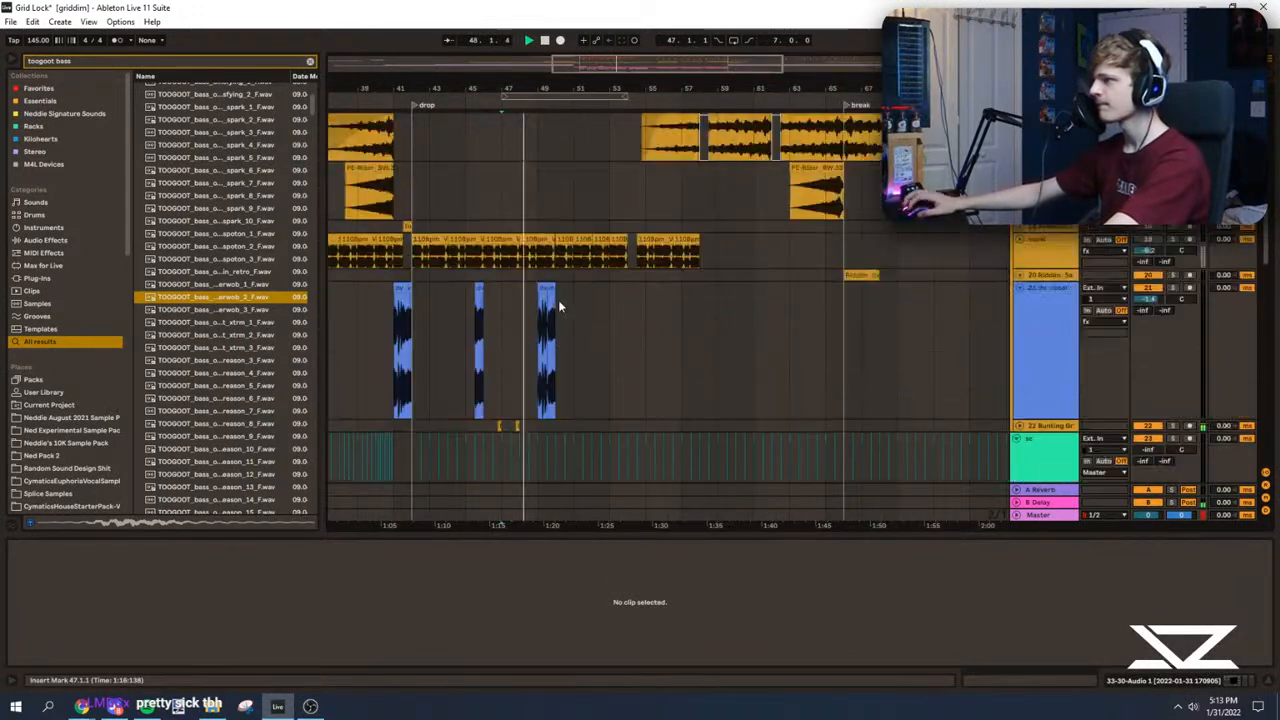
# Step: Play the vocal fill from bar 49, and examine the drum tracks at bar 50
pyautogui.click(521, 333)
pyautogui.moveTo(545, 88); pyautogui.dragTo(706, 135)
pyautogui.scroll(3, 725, 330)
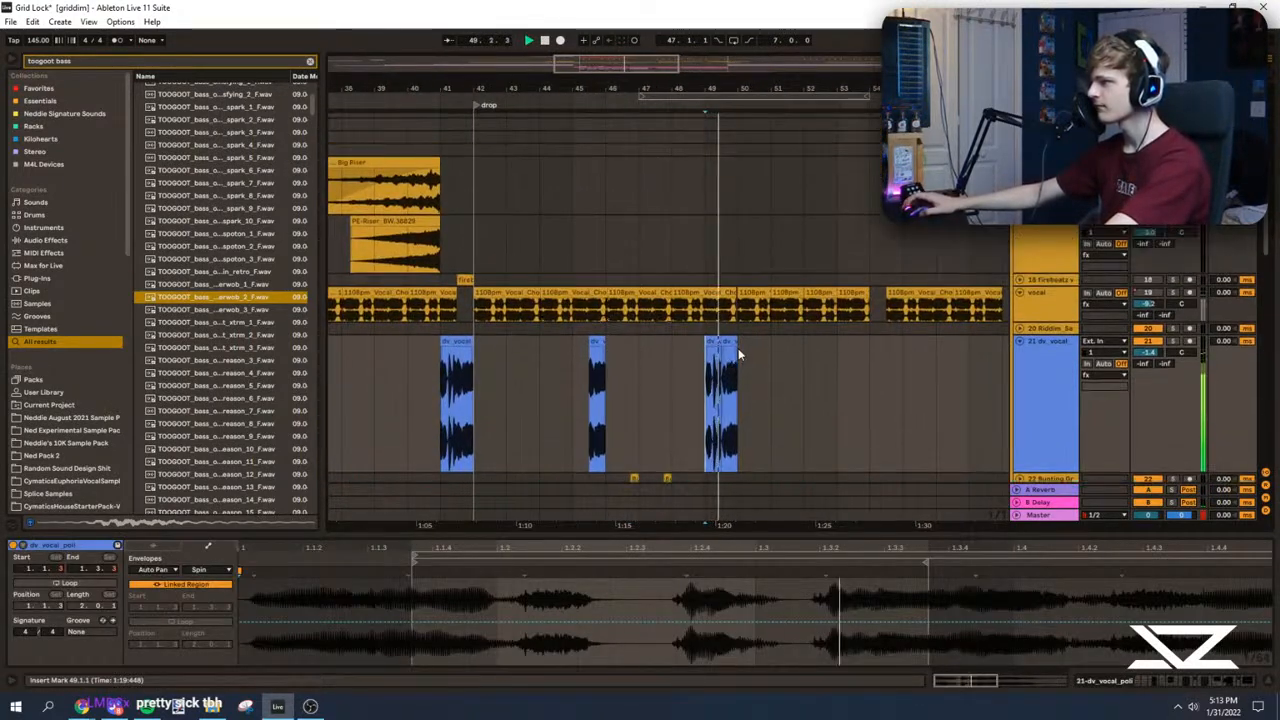
pyautogui.click(738, 350)
pyautogui.scroll(1, 713, 430)
pyautogui.scroll(6, 713, 434)
pyautogui.click(737, 404)
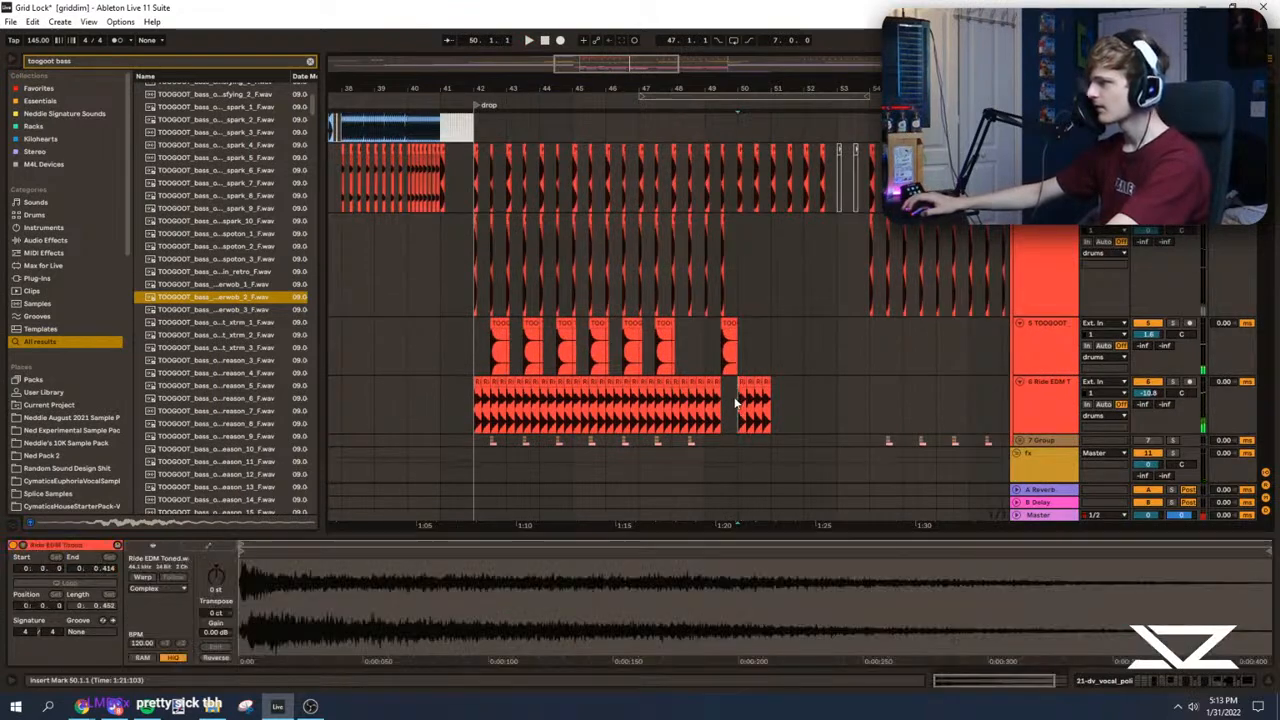
# Step: Delete the kick, clap and ride clips from bar 50 to bar 67
pyautogui.scroll(1, 737, 404)
pyautogui.press('space')
pyautogui.moveTo(652, 88); pyautogui.dragTo(610, 48)
pyautogui.scroll(1, 900, 278)
pyautogui.keyDown('shift'); pyautogui.click(914, 279); pyautogui.keyUp('shift')
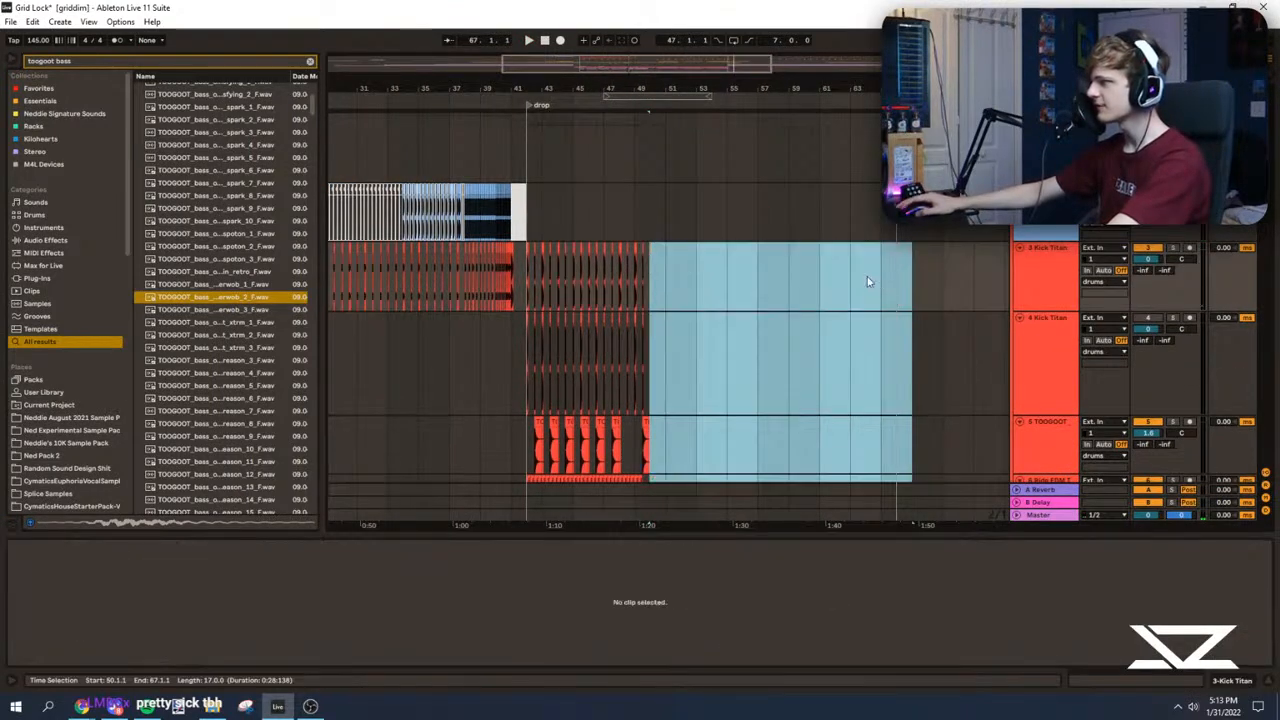
pyautogui.scroll(-1, 877, 281)
pyautogui.press('Delete')
# Step: Duplicate bars 42 to 50 of the kick, clap and ride tracks to bar 50
pyautogui.scroll(-1, 700, 330)
pyautogui.click(641, 372)
pyautogui.moveTo(643, 370); pyautogui.dragTo(650, 403)
pyautogui.press('space')
pyautogui.moveTo(588, 88); pyautogui.dragTo(709, 81)
pyautogui.hotkey('ctrl', 'd')
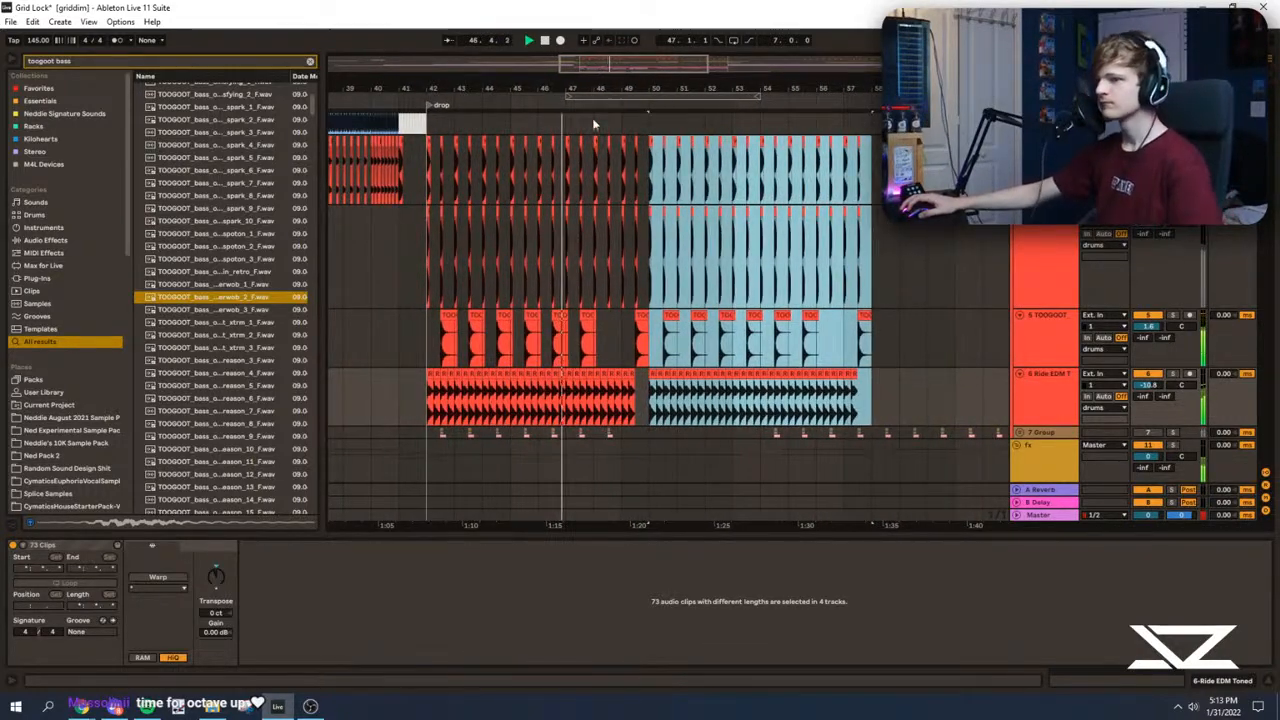
# Step: Play the drop from bar 42 and again from bar 50 to check the duplicated drums
pyautogui.click(428, 170)
pyautogui.moveTo(620, 78); pyautogui.dragTo(621, 84)
pyautogui.scroll(2, 631, 337)
pyautogui.click(645, 206)
pyautogui.scroll(-5, 684, 291)
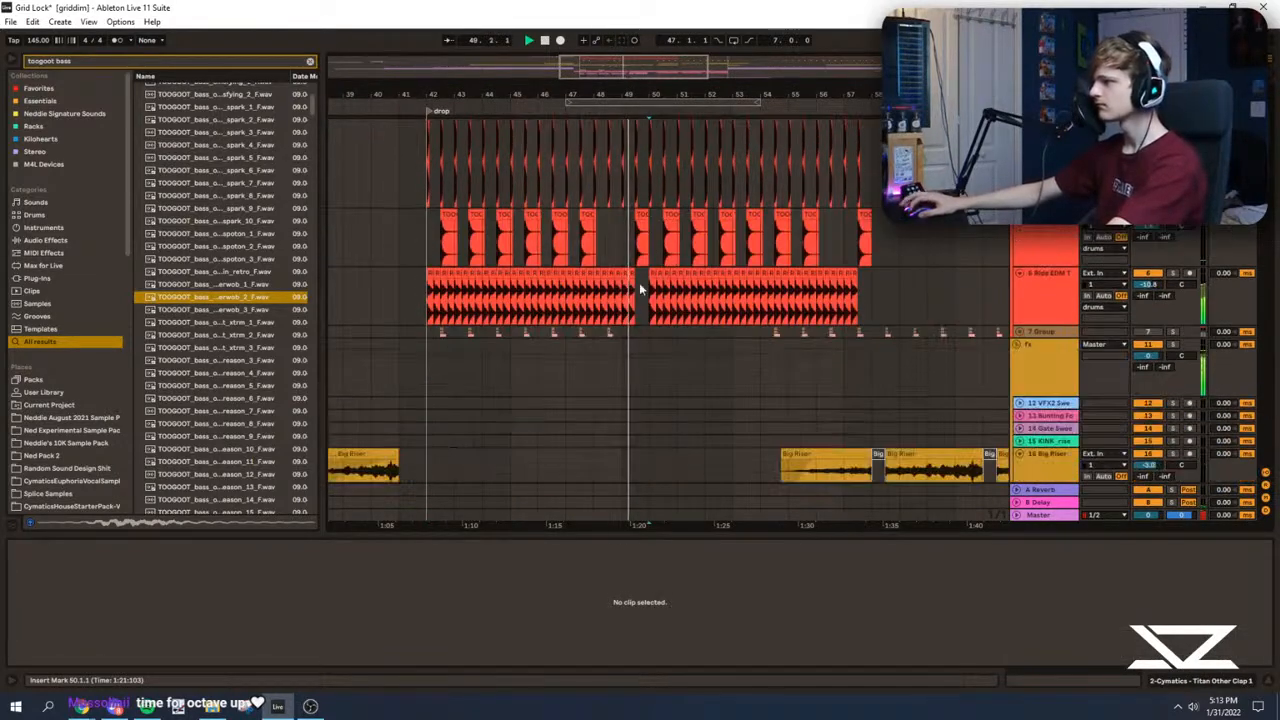
pyautogui.click(666, 238)
pyautogui.press('+')
pyautogui.press('+')
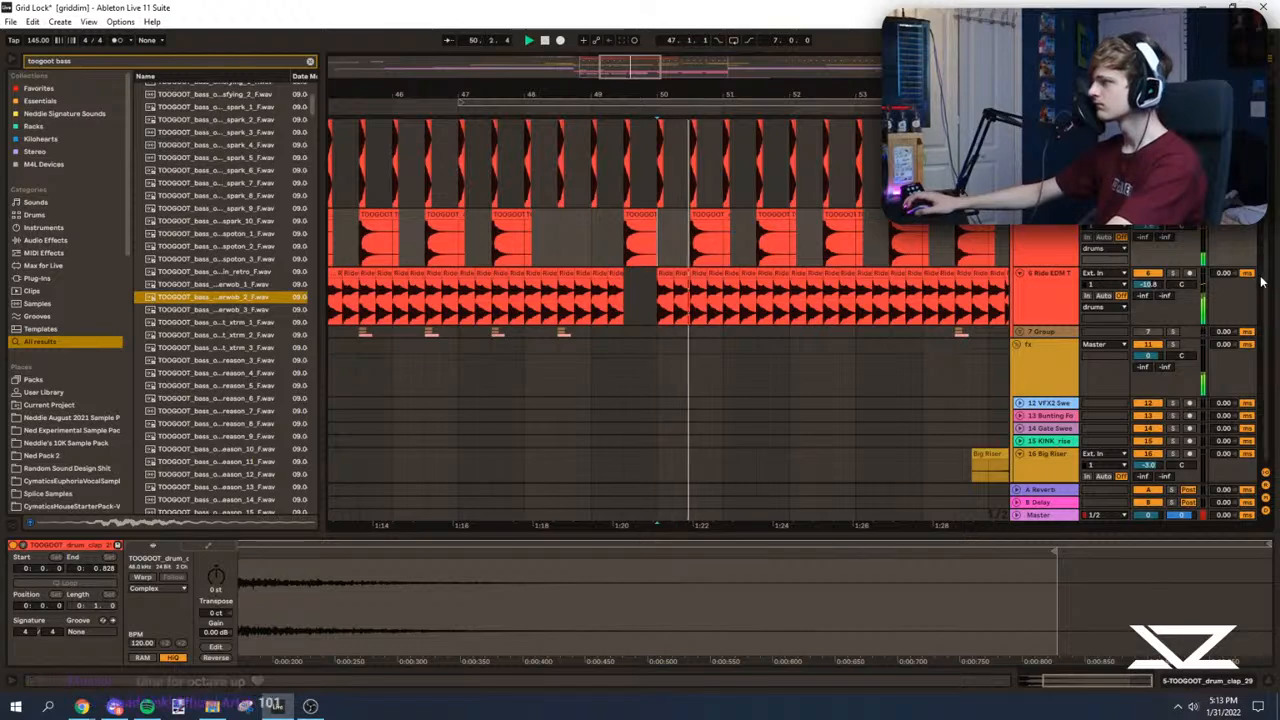
pyautogui.scroll(-10, 1263, 287)
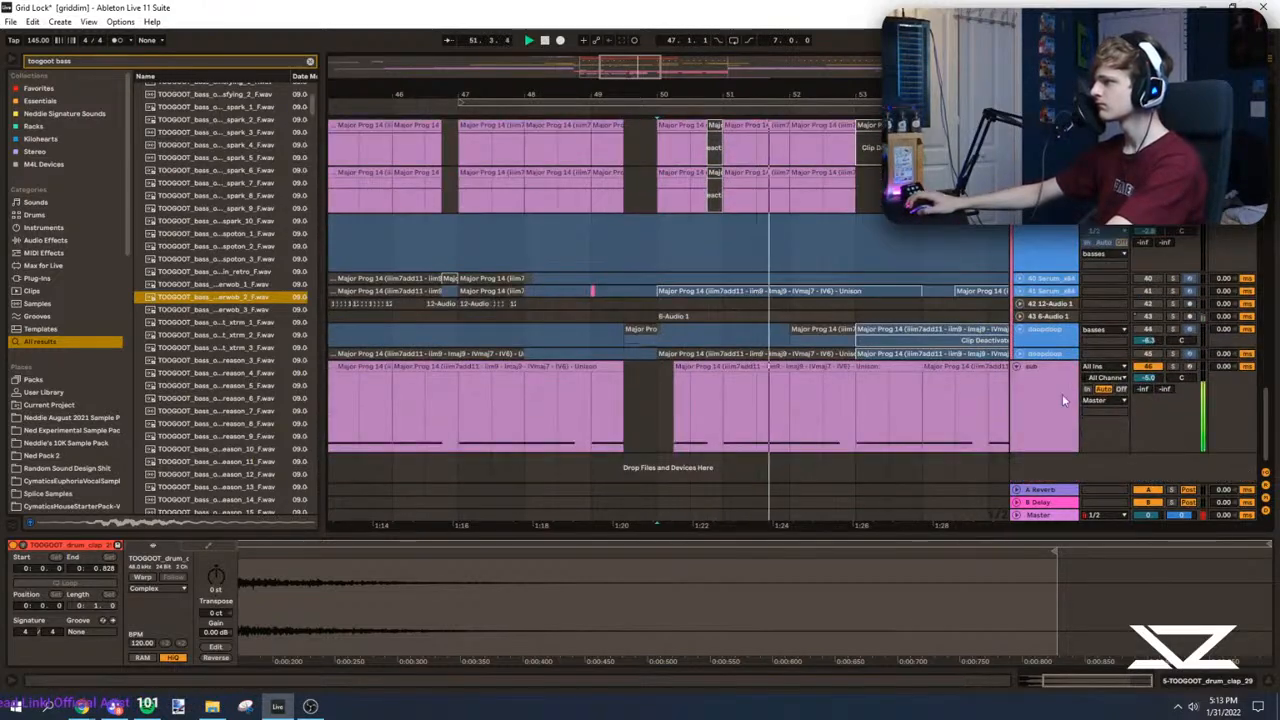
# Step: Delete the sub clips between bar 50 and bar 58
pyautogui.scroll(-3, 768, 380)
pyautogui.click(826, 370)
pyautogui.press('space')
pyautogui.hscroll(3, 740, 345)
pyautogui.scroll(-3, 700, 337)
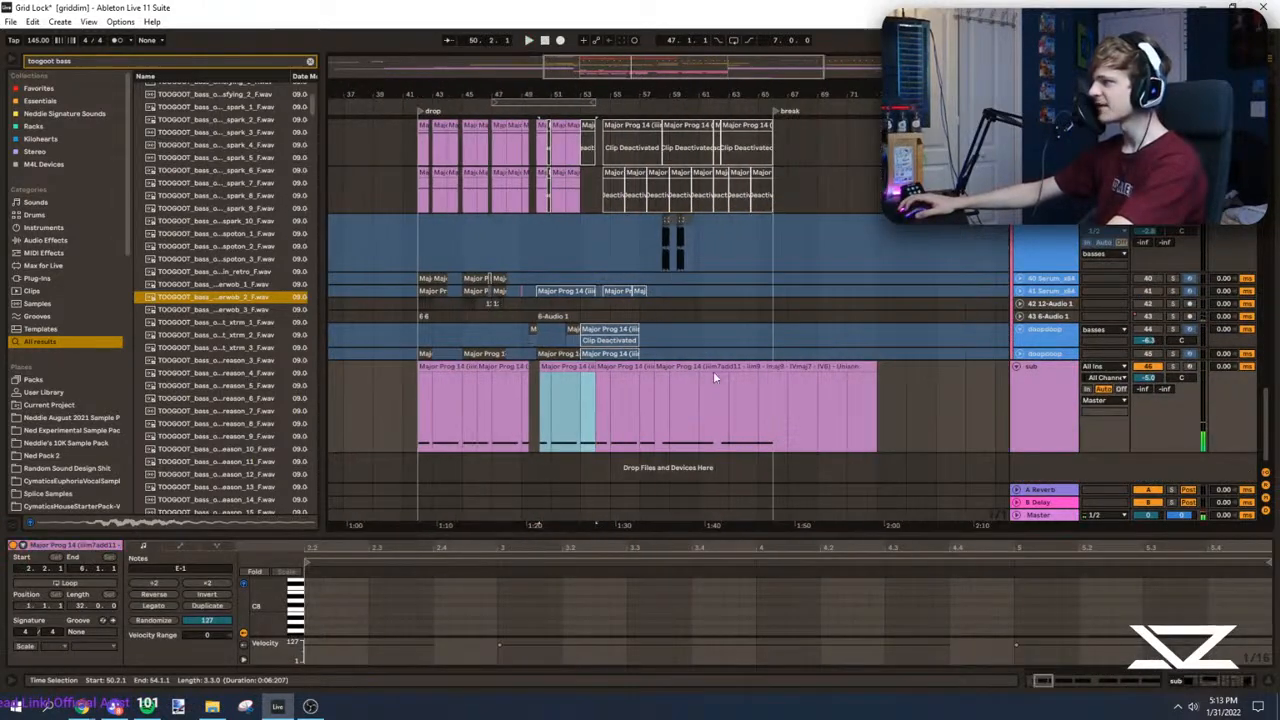
pyautogui.keyDown('shift'); pyautogui.click(629, 370); pyautogui.keyUp('shift')
pyautogui.press('Delete')
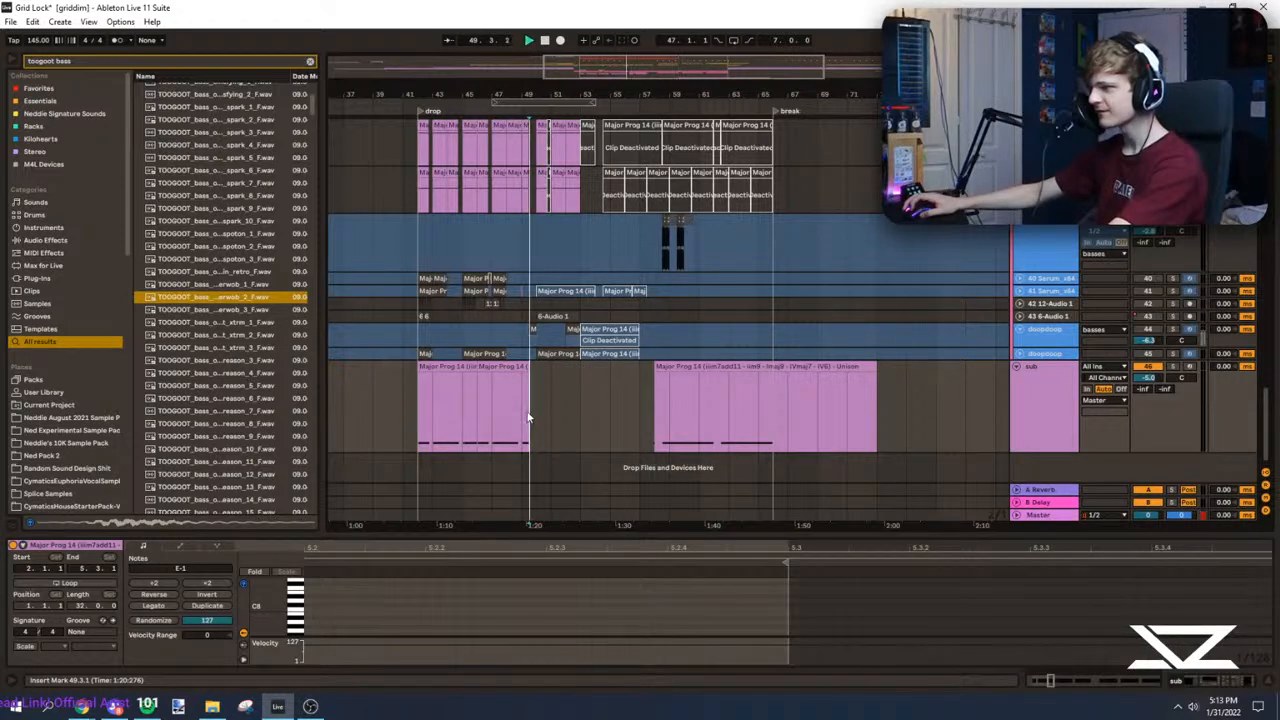
# Step: Copy the sub from bar 42 up to the gap before bar 50, and paste it at bar 50
pyautogui.moveTo(528, 417); pyautogui.dragTo(418, 407)
pyautogui.hotkey('ctrl', 'd')
pyautogui.hotkey('ctrl', 'z')
pyautogui.hotkey('ctrl', 'c')
pyautogui.click(540, 417)
pyautogui.hotkey('ctrl', 'v')
pyautogui.press('space')
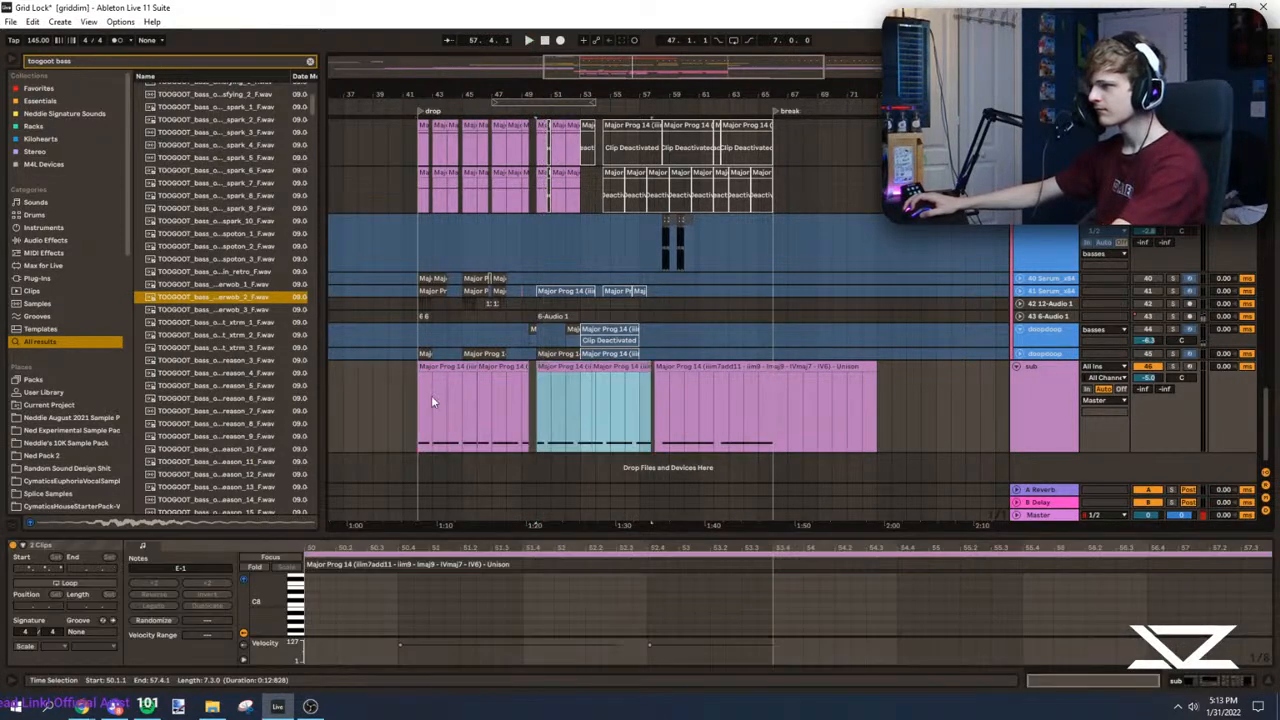
# Step: Play the pasted sub against the basses from bars 42, 49 and 50
pyautogui.click(436, 399)
pyautogui.press('space')
pyautogui.scroll(3, 525, 393)
pyautogui.click(543, 390)
pyautogui.press('space')
pyautogui.press('space')
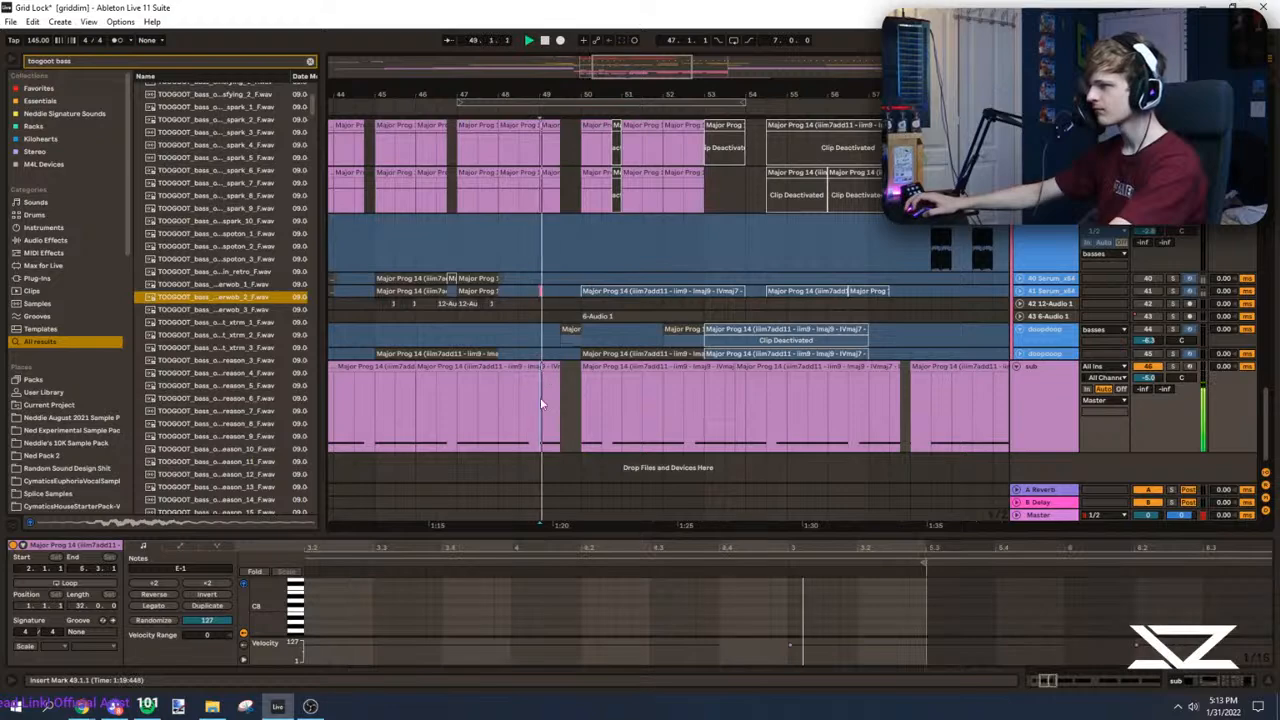
pyautogui.scroll(4, 575, 394)
pyautogui.click(580, 250)
pyautogui.scroll(2, 576, 250)
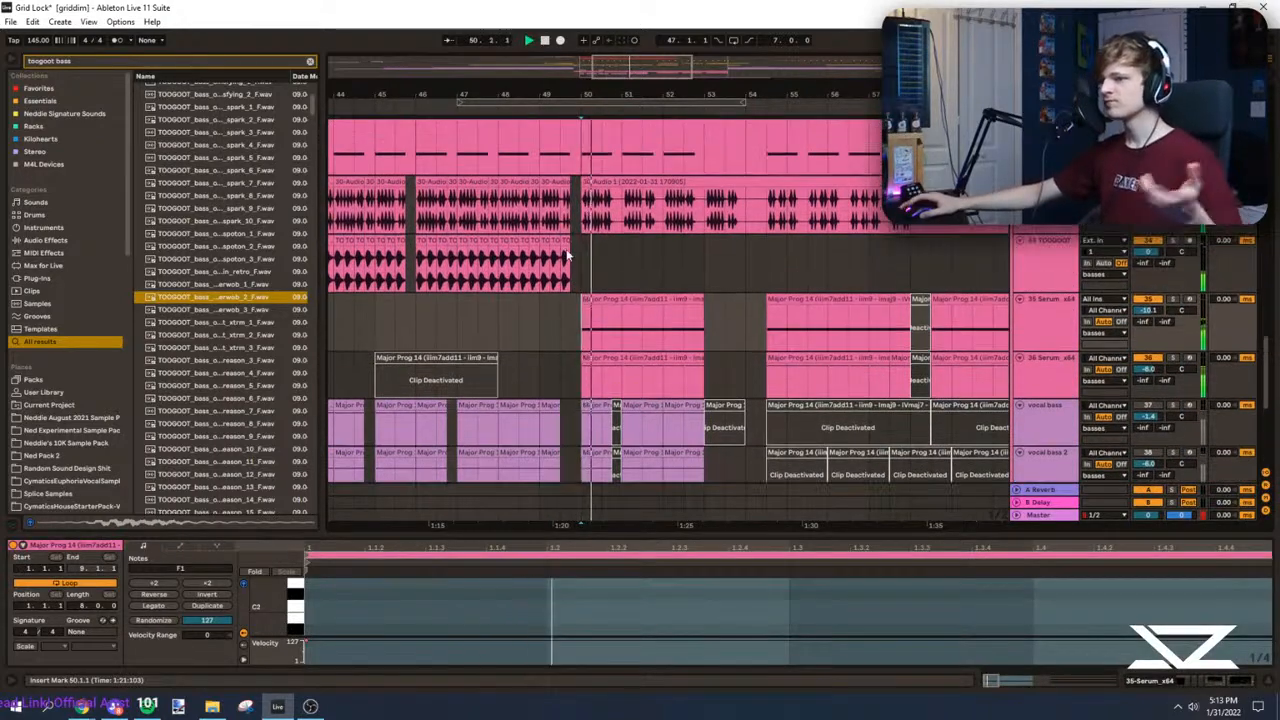
pyautogui.scroll(-6, 572, 250)
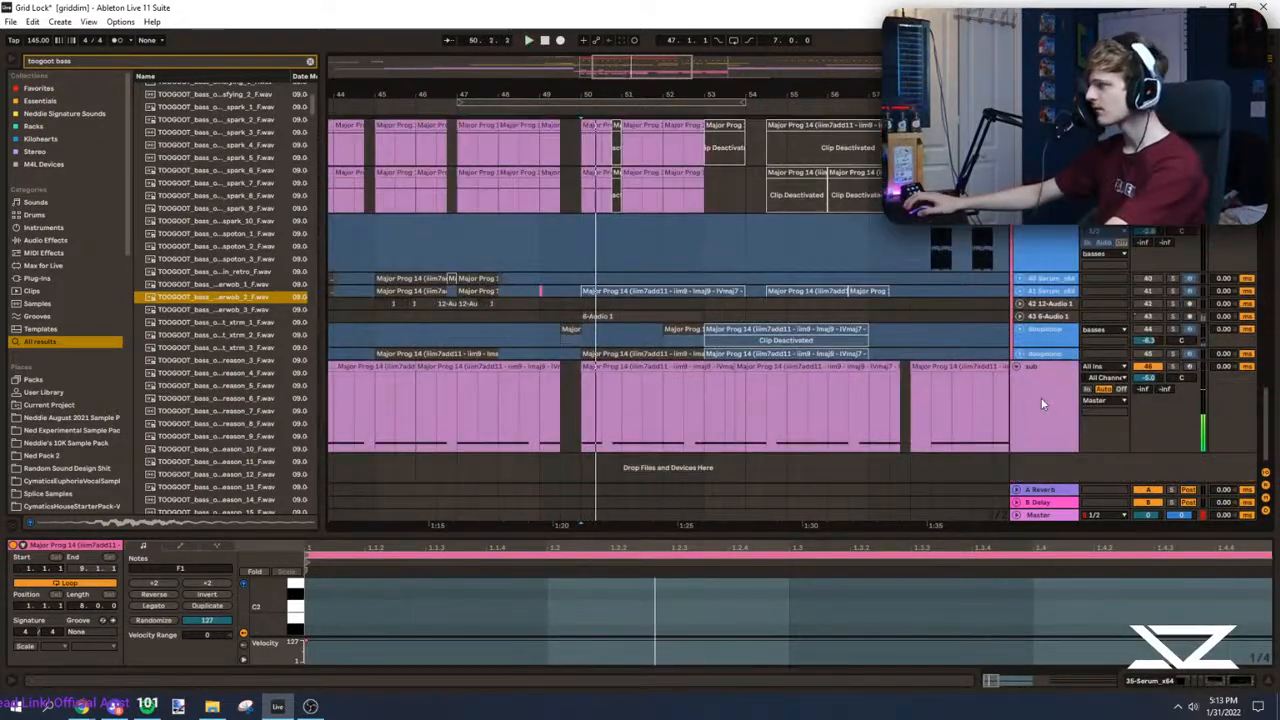
# Step: Open the sub track's Serum instrument, inspect LFO 2, and close it
pyautogui.click(1041, 403)
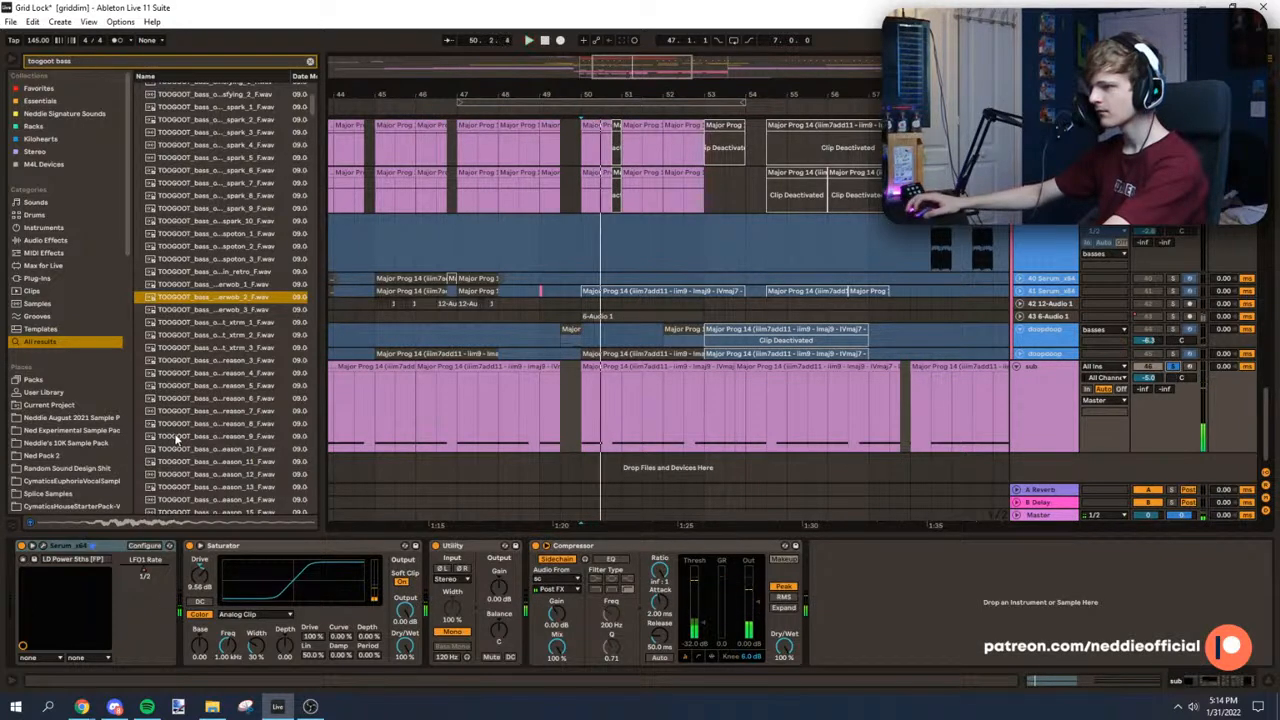
pyautogui.click(42, 545)
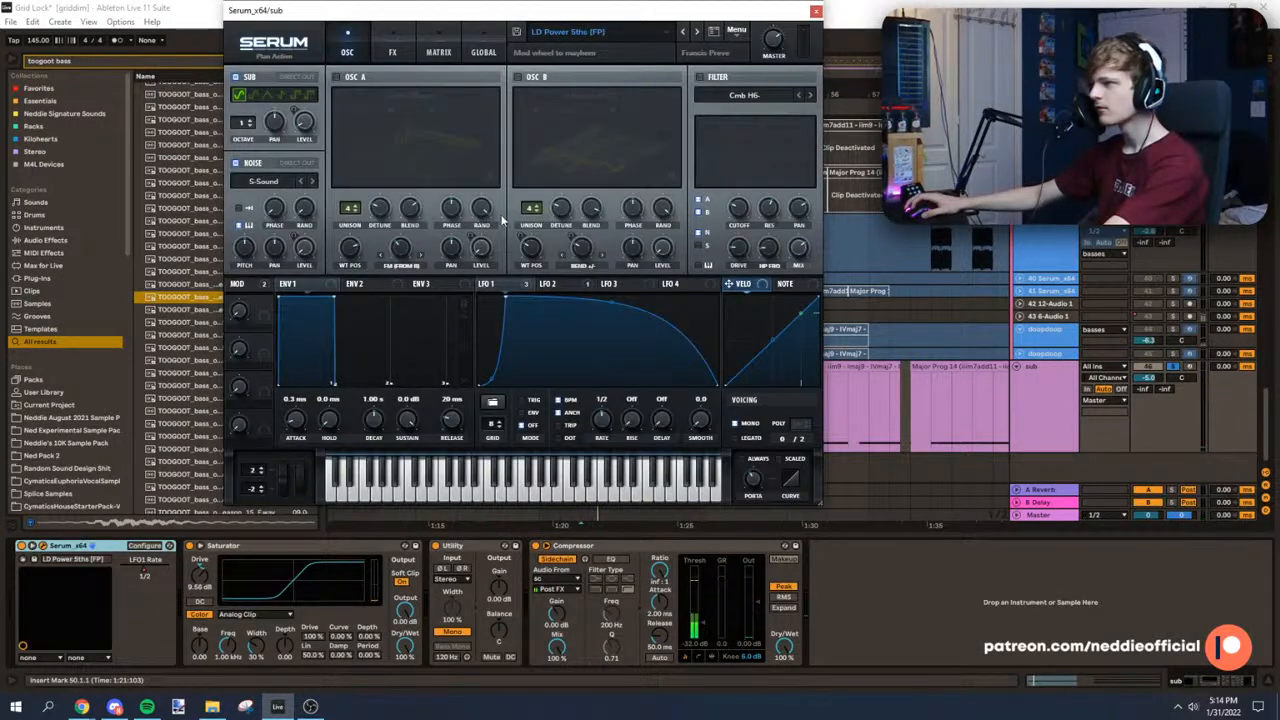
pyautogui.click(556, 285)
pyautogui.click(816, 13)
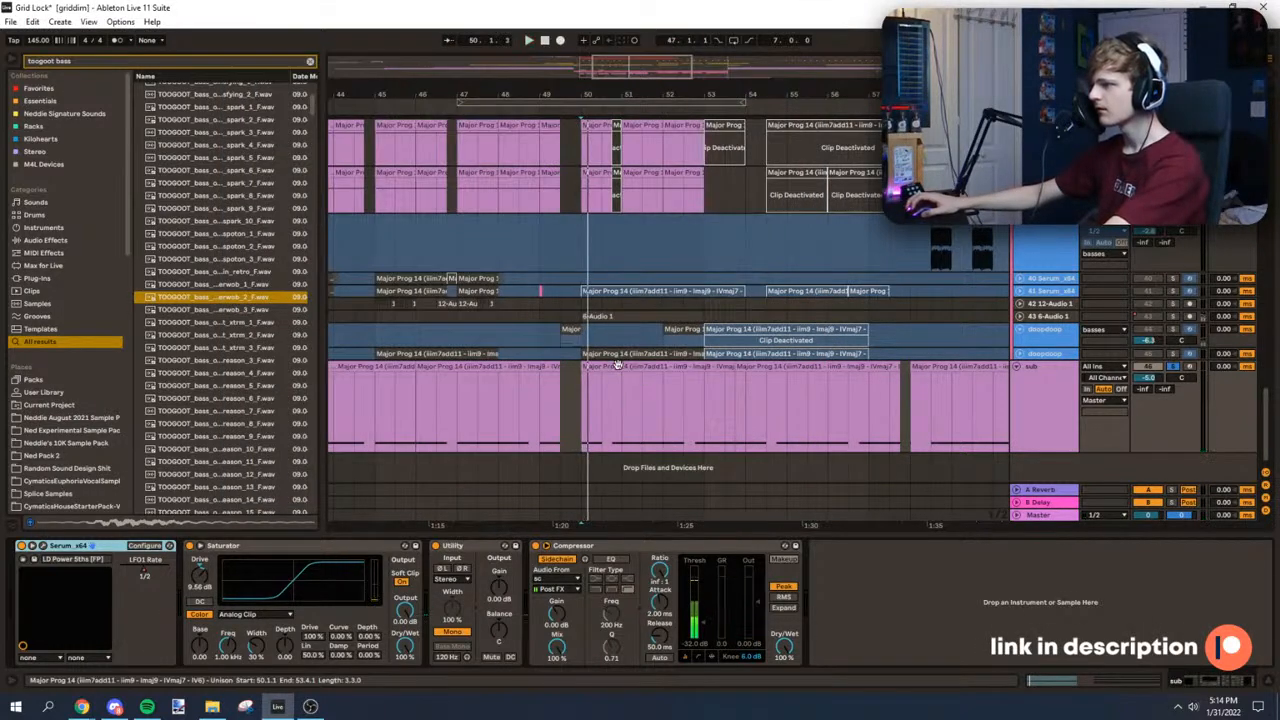
# Step: Open the sub clip at bar 50 in an enlarged MIDI editor, and select its first note
pyautogui.doubleClick(617, 366)
pyautogui.moveTo(565, 535); pyautogui.dragTo(565, 55)
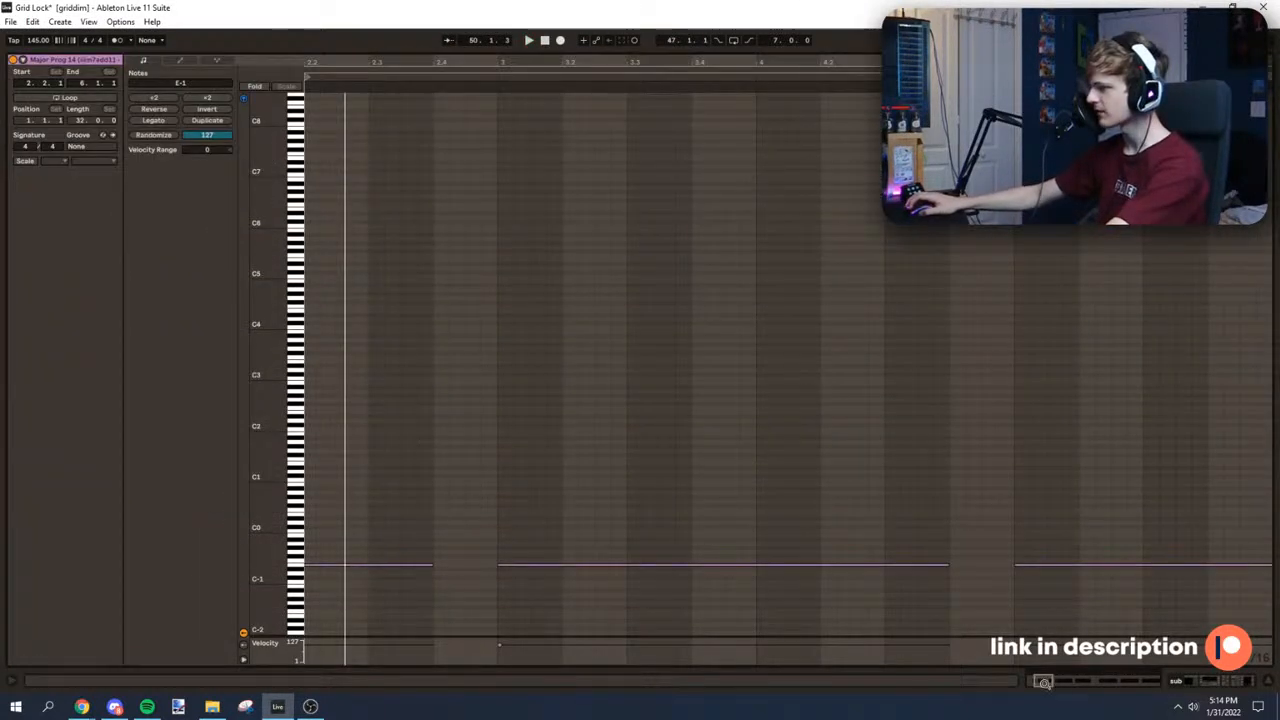
pyautogui.moveTo(1045, 682); pyautogui.dragTo(960, 622)
pyautogui.click(347, 566)
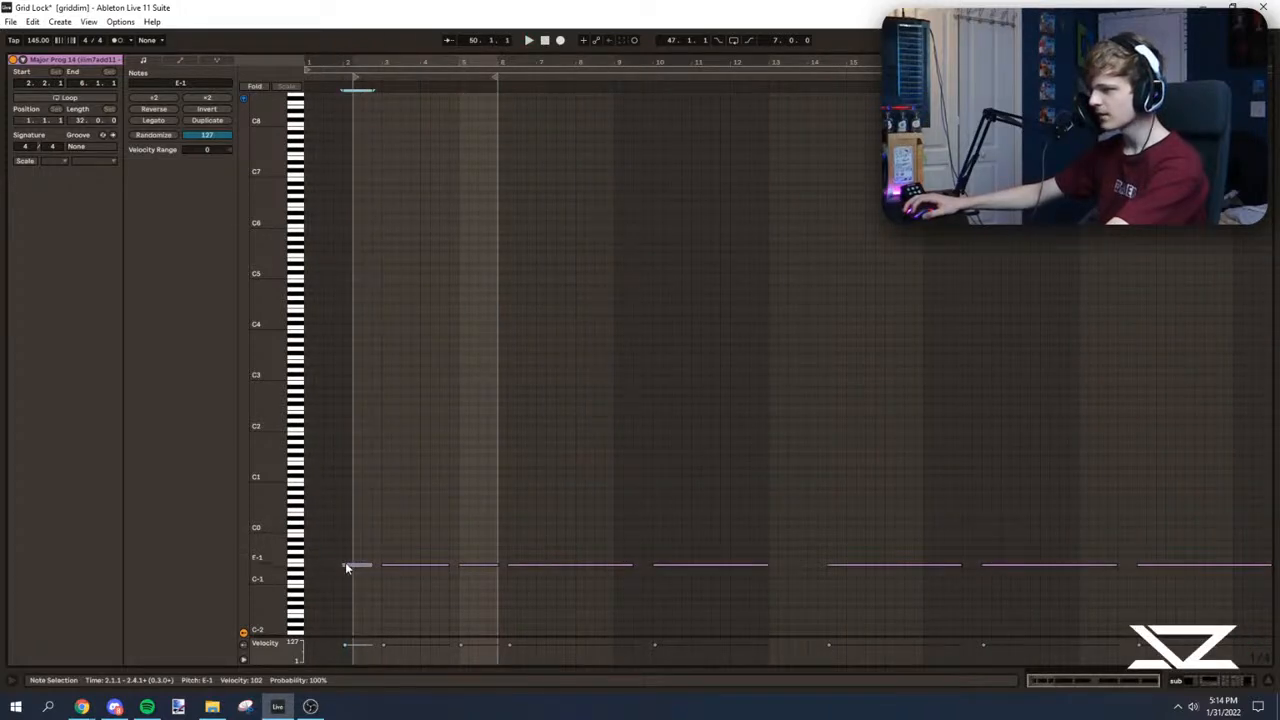
pyautogui.moveTo(365, 571); pyautogui.dragTo(345, 566)
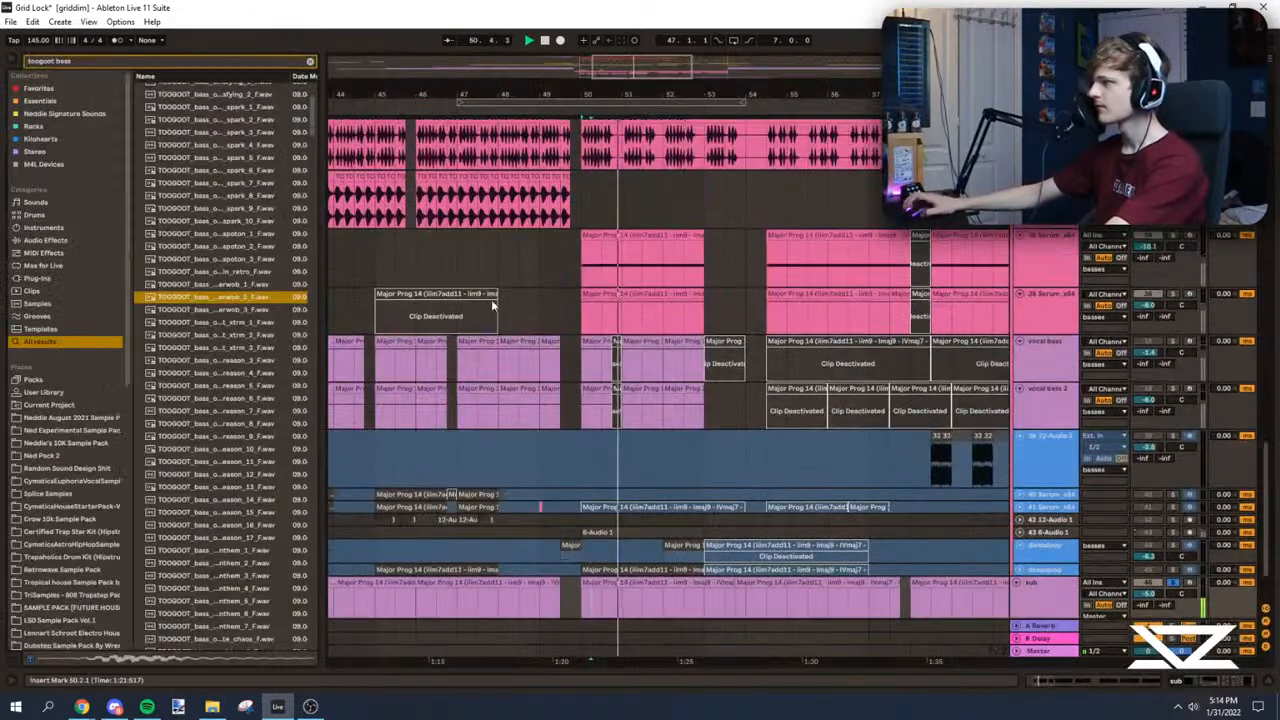
# Step: Play from 48.3 and from bar 50 to compare the sub with the bass clips
pyautogui.scroll(-3, 578, 541)
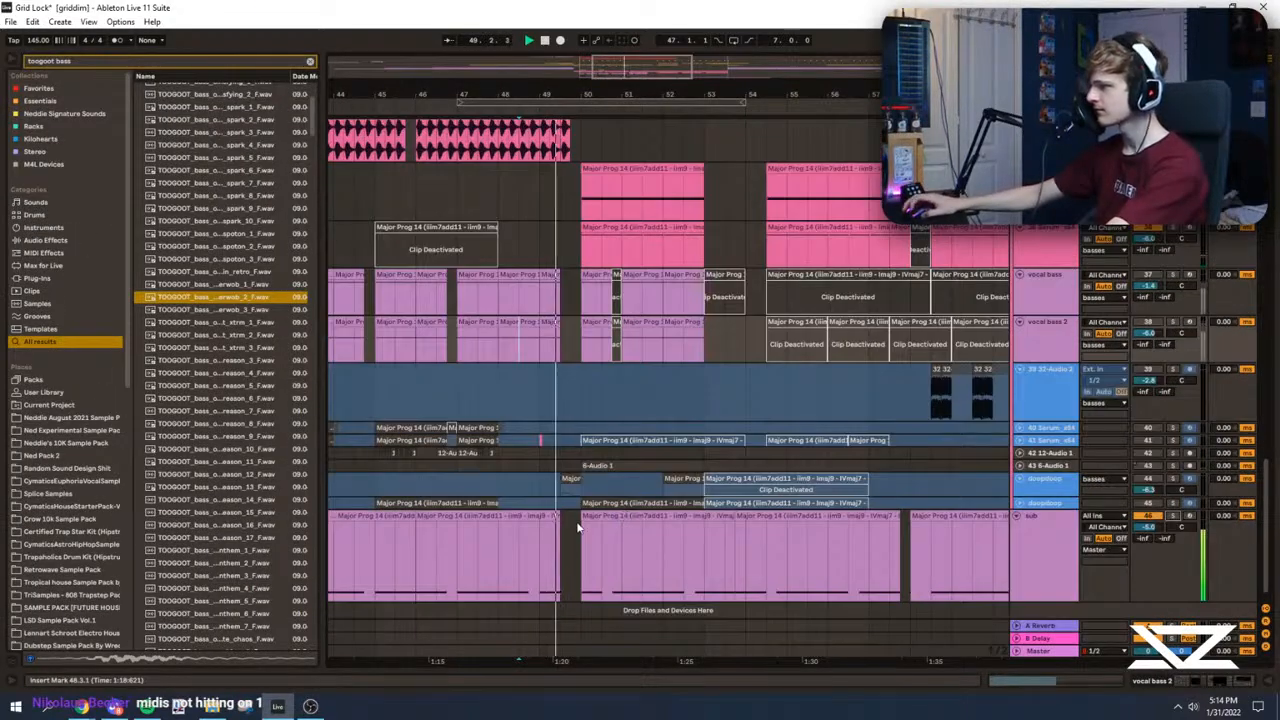
pyautogui.scroll(10, 580, 516)
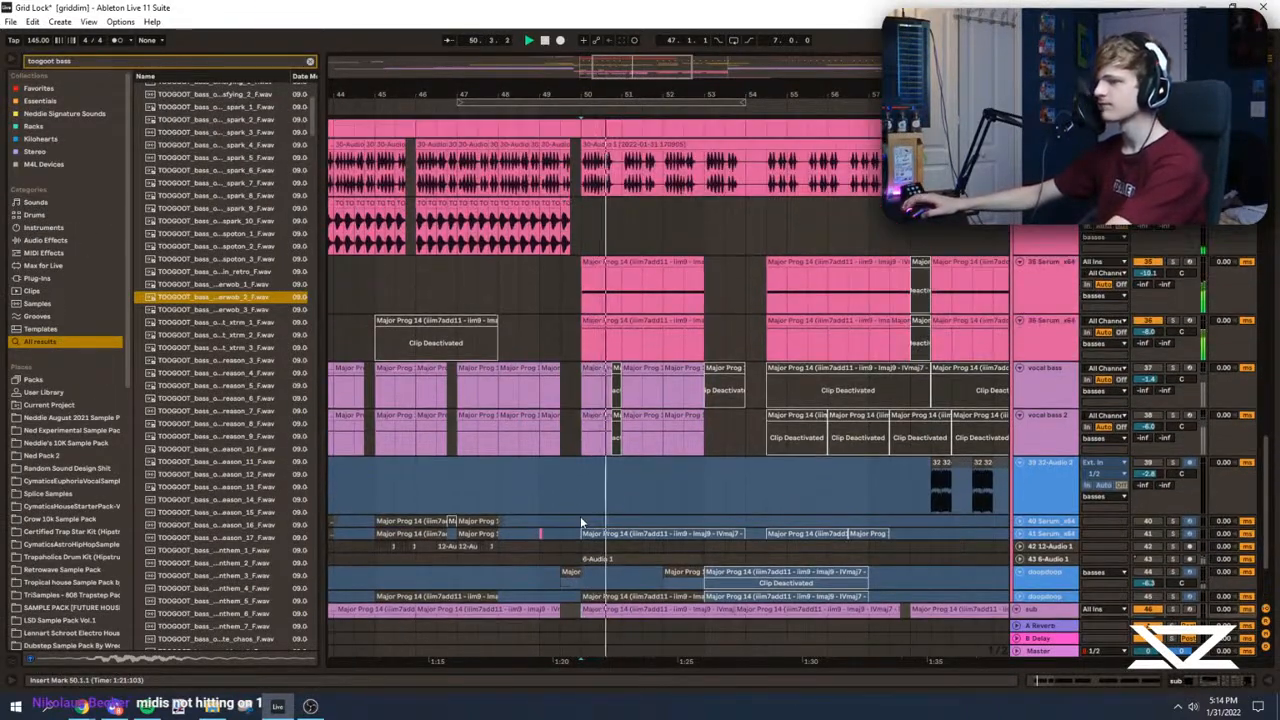
pyautogui.scroll(-15, 599, 452)
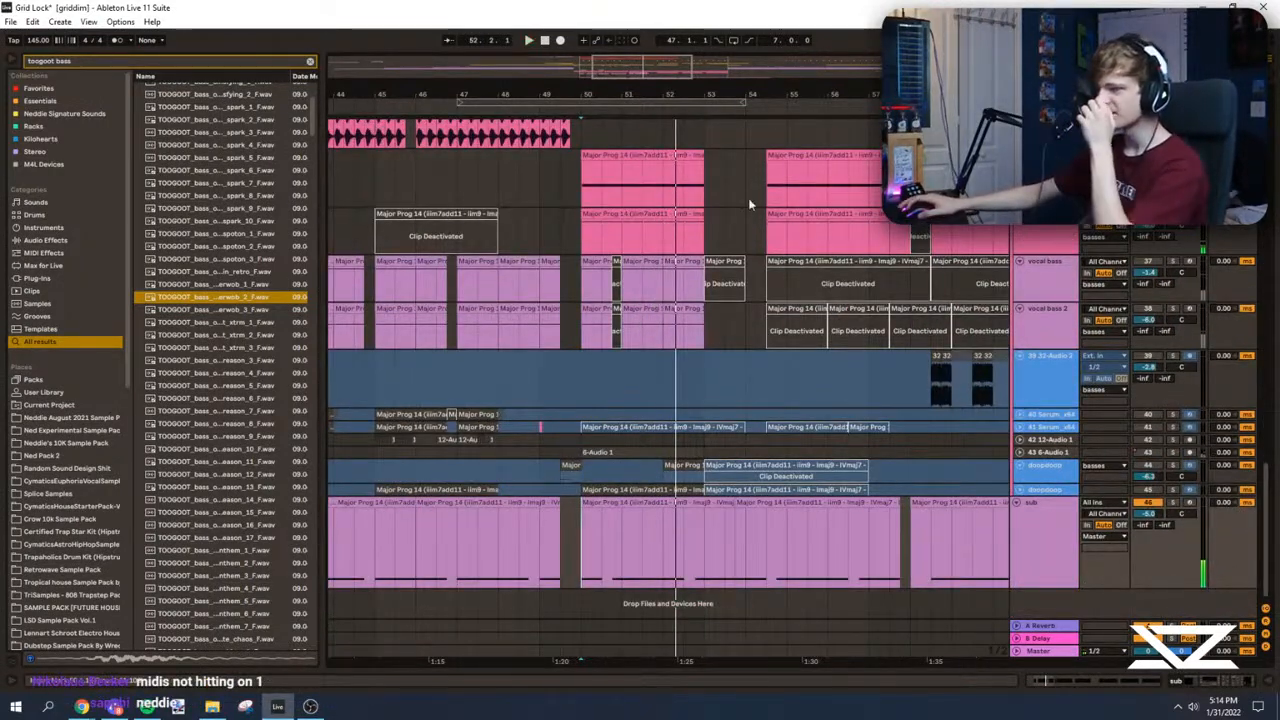
pyautogui.press('space')
# Step: Delete all of the sub from bar 50 onward, and play from bar 42
pyautogui.scroll(-5, 750, 204)
pyautogui.moveTo(917, 540); pyautogui.dragTo(594, 542)
pyautogui.press('Delete')
pyautogui.click(499, 548)
pyautogui.press('space')
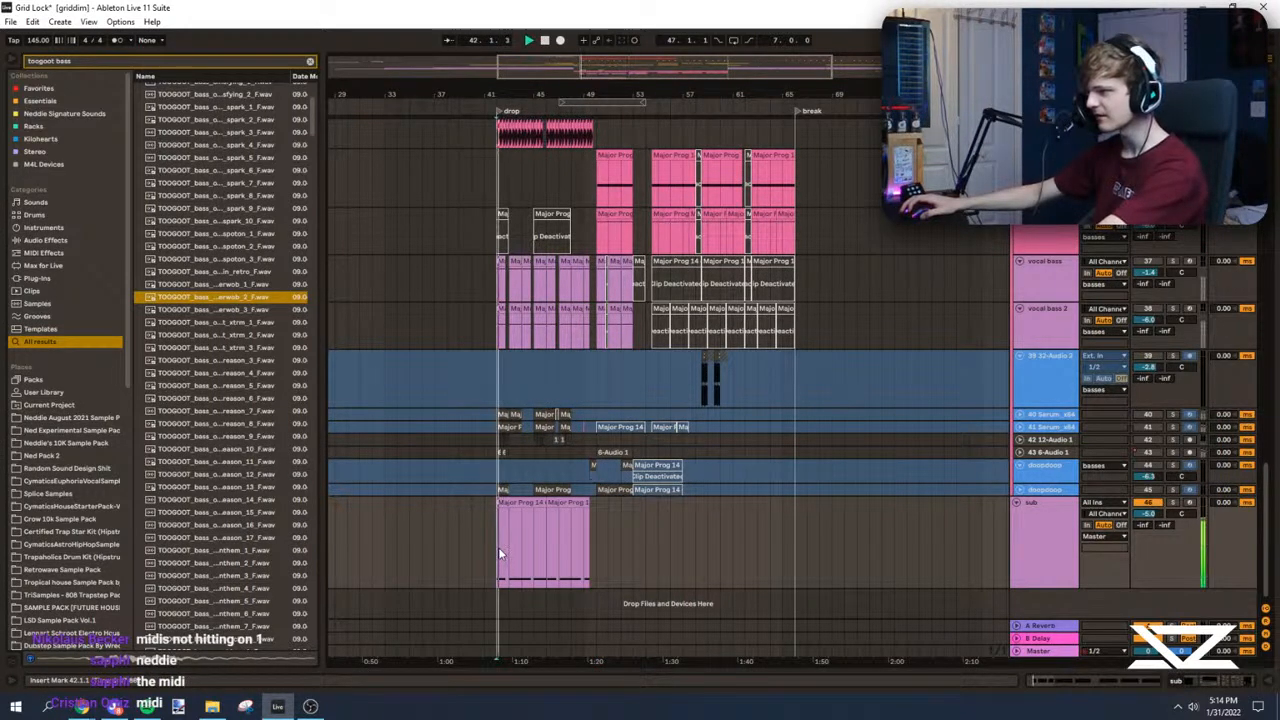
# Step: Duplicate the sub's bars 42 to 50 to bar 50 and again to bar 58, playing from bar 50
pyautogui.moveTo(497, 555); pyautogui.dragTo(596, 552)
pyautogui.hotkey('ctrl', 'd')
pyautogui.click(596, 556)
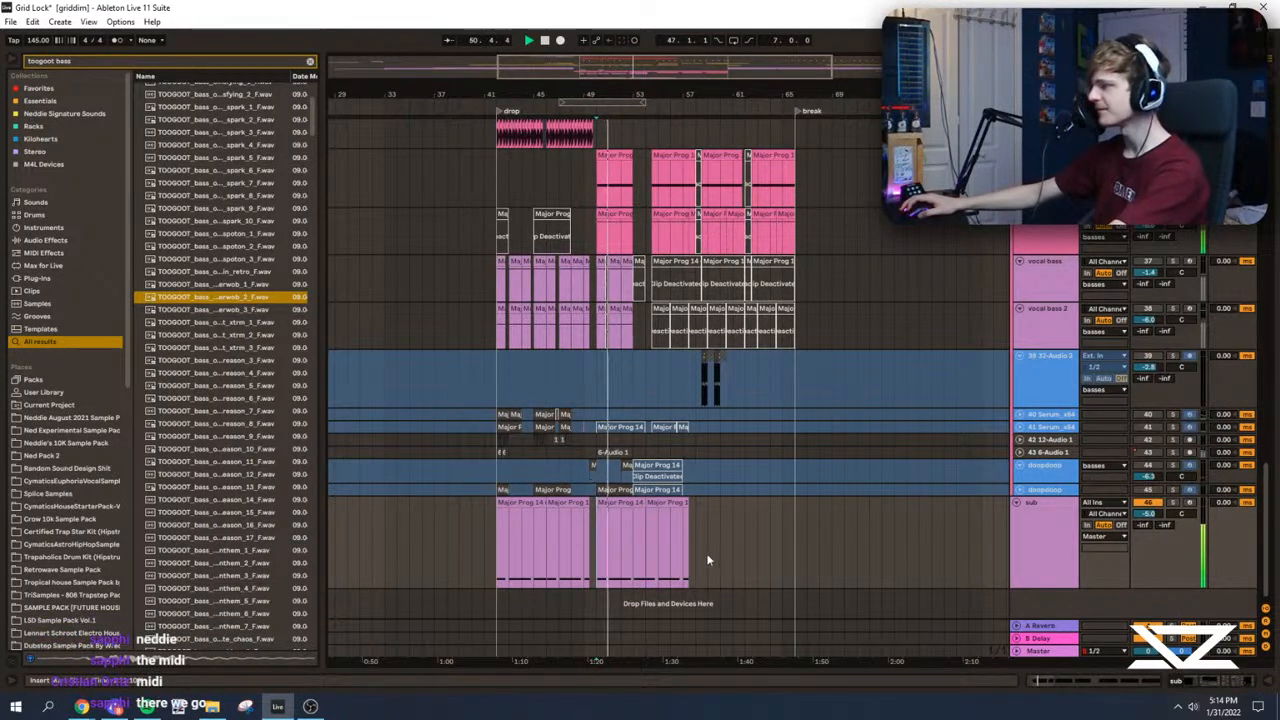
pyautogui.moveTo(697, 544); pyautogui.dragTo(596, 548)
pyautogui.hotkey('ctrl', 'd')
pyautogui.click(592, 545)
pyautogui.scroll(6, 552, 410)
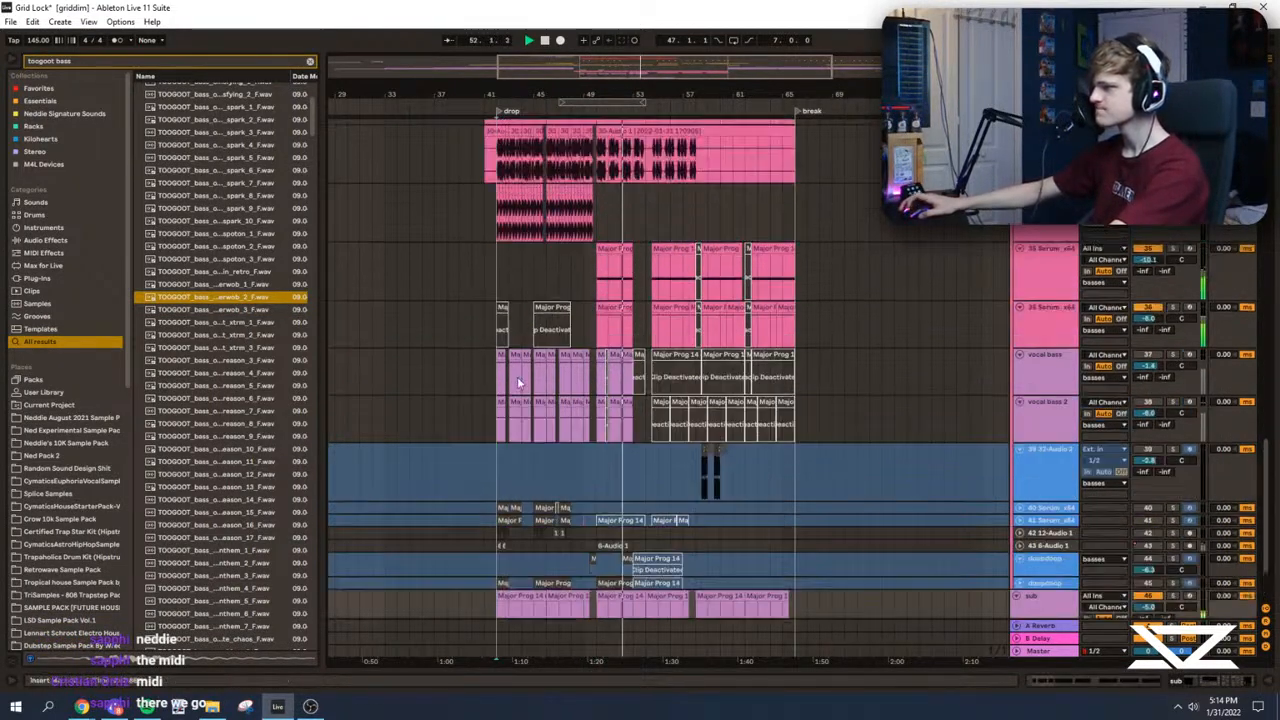
# Step: Duplicate the 34 TOOGOOT bass clips from bars 42 to 50 so they repeat from bar 50
pyautogui.click(500, 377)
pyautogui.press('space')
pyautogui.press('space')
pyautogui.scroll(2, 500, 372)
pyautogui.moveTo(615, 97); pyautogui.dragTo(845, 265)
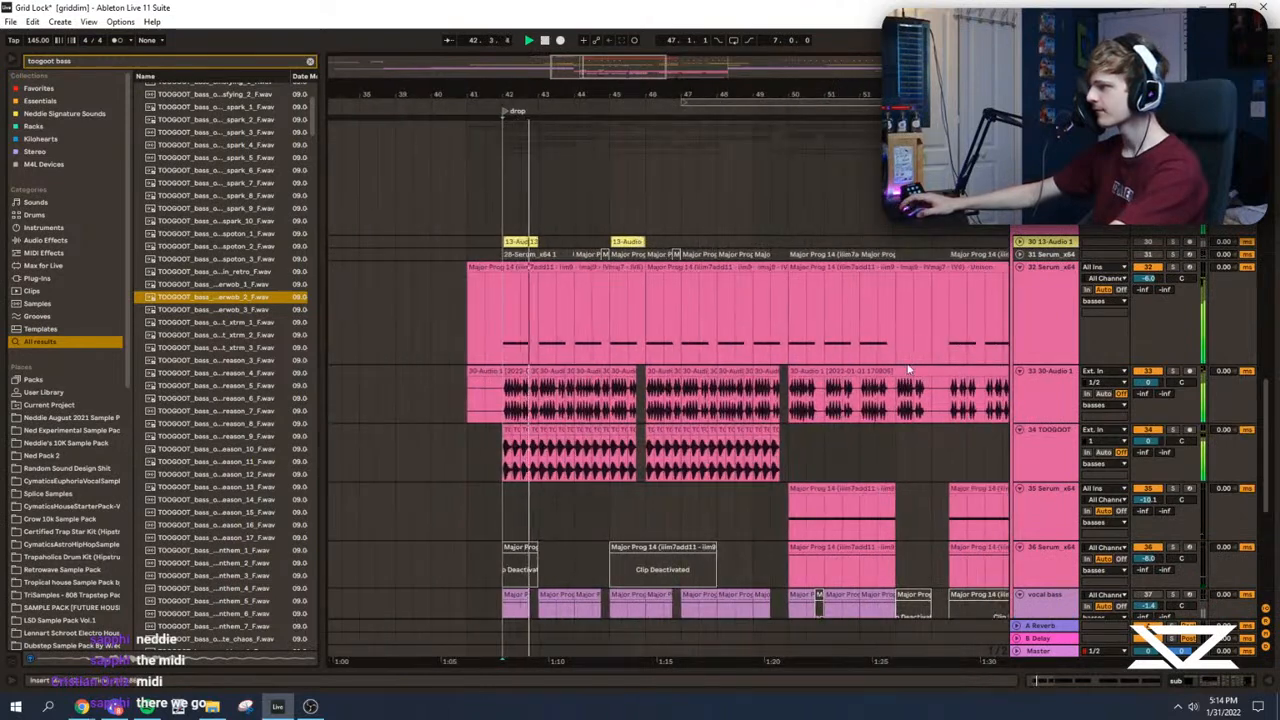
pyautogui.scroll(-2, 780, 362)
pyautogui.moveTo(504, 382); pyautogui.dragTo(790, 392)
pyautogui.hotkey('ctrl', 'd')
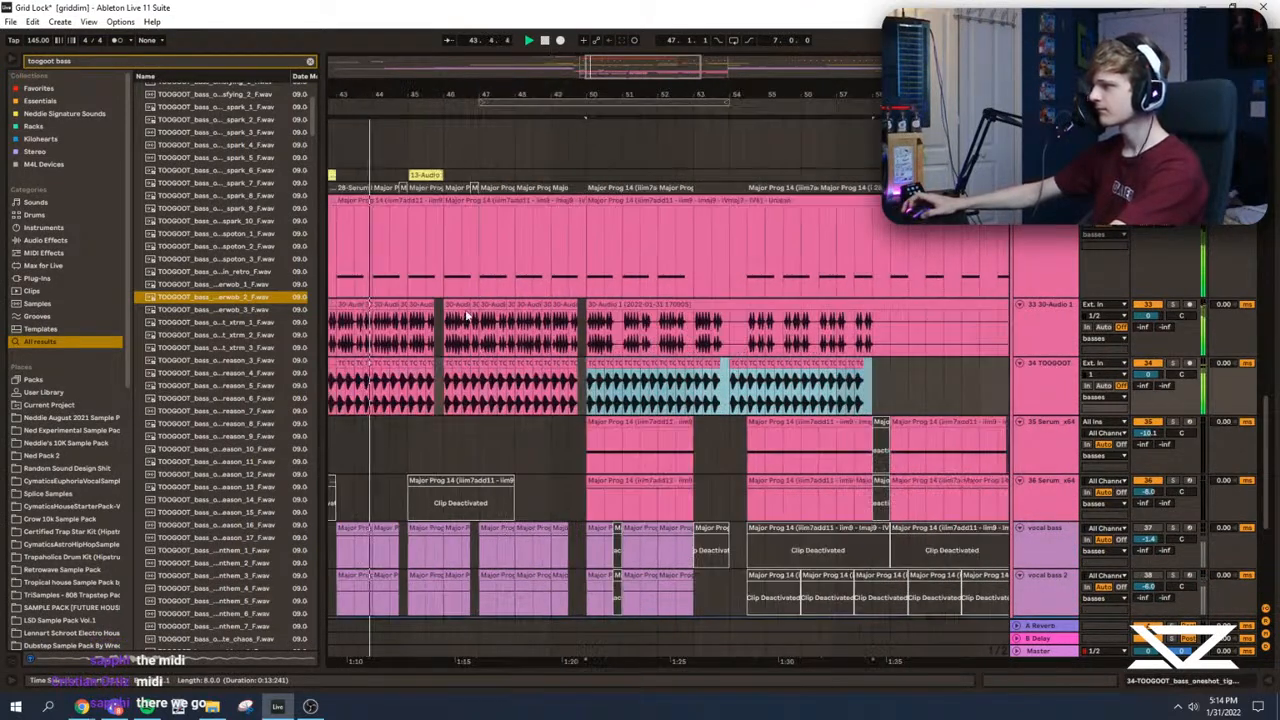
# Step: Open the 32 Serum clip at bar 50 and play it with its track soloed
pyautogui.scroll(1, 640, 290)
pyautogui.scroll(-2, 630, 270)
pyautogui.click(623, 267)
pyautogui.doubleClick(602, 281)
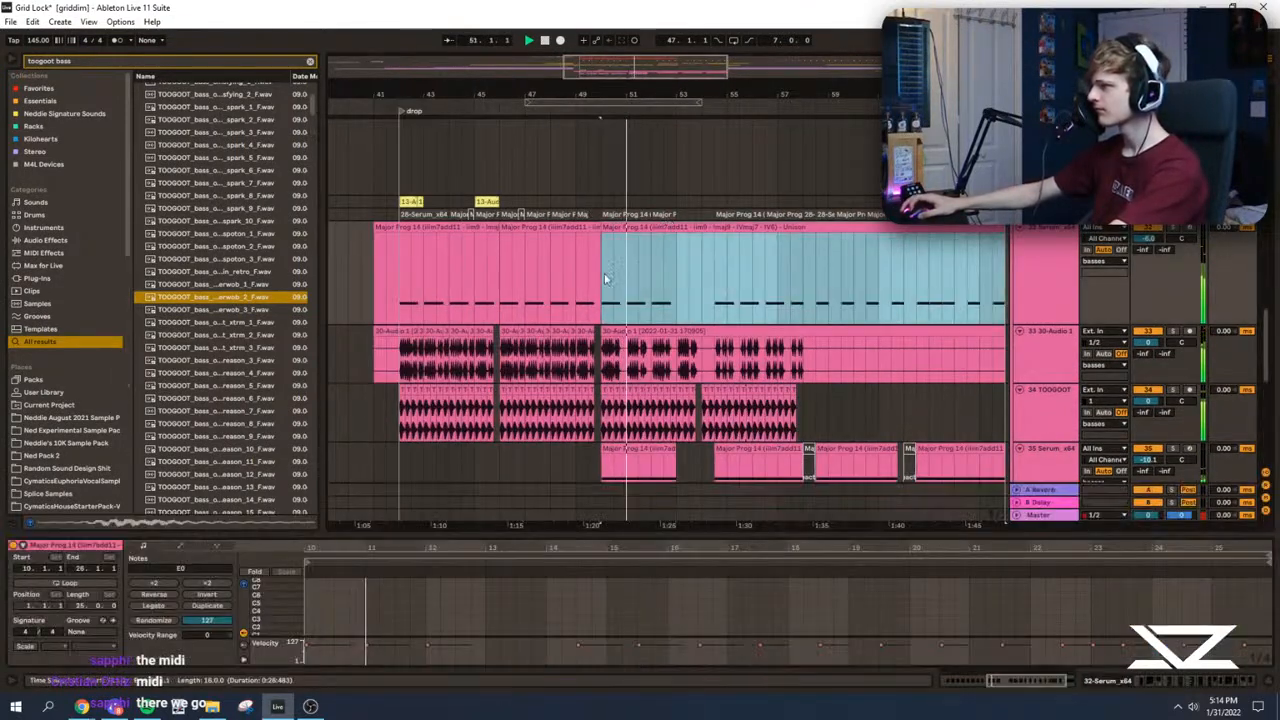
pyautogui.click(1173, 228)
pyautogui.press('space')
pyautogui.press('space')
# Step: Show the 32 Serum track's device chain and play the track repeatedly to check its sound
pyautogui.doubleClick(1048, 263)
pyautogui.moveTo(592, 266); pyautogui.dragTo(604, 266)
pyautogui.click(490, 279)
pyautogui.press('space')
pyautogui.press('space')
pyautogui.press('space')
pyautogui.press('space')
pyautogui.press('space')
pyautogui.press('space')
pyautogui.press('space')
# Step: Clear the browser search and add Frequency Shifter from Essentials to the end of the 32 Serum device chain
pyautogui.click(310, 61)
pyautogui.click(60, 103)
pyautogui.moveTo(193, 196); pyautogui.dragTo(1180, 607)
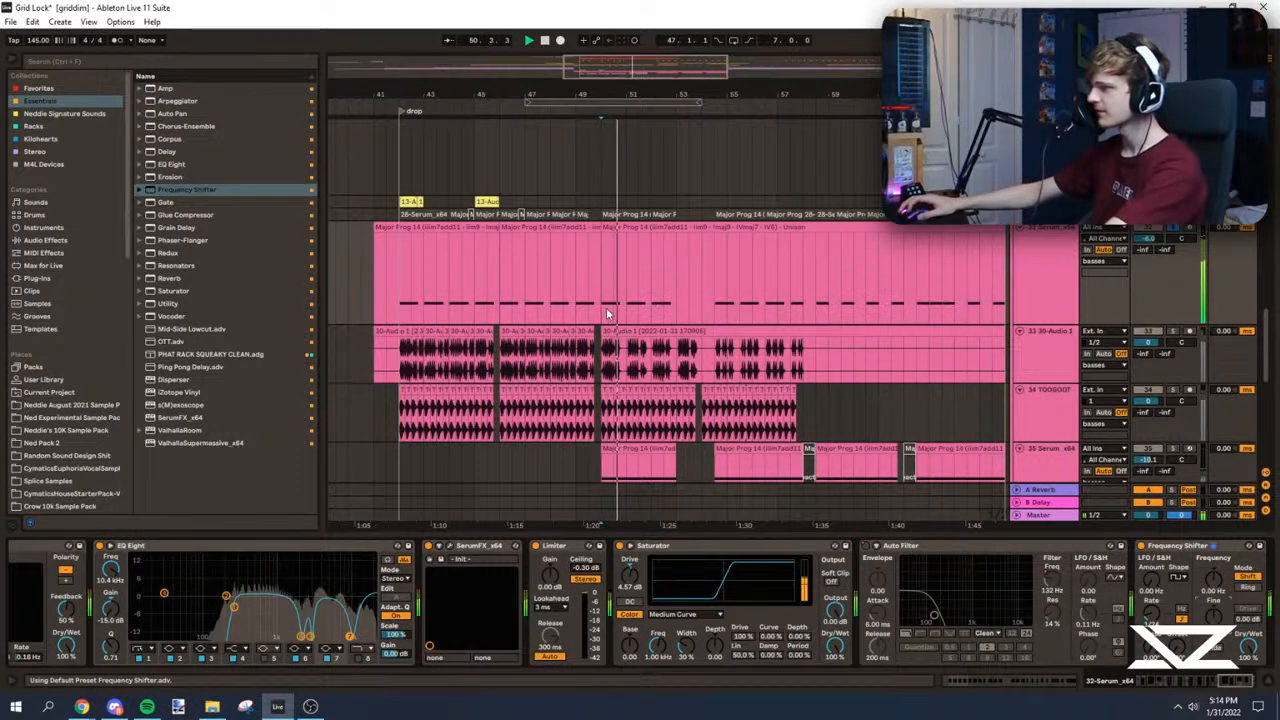
# Step: Inspect the Frequency Shifter Fine automation on the 32 Serum track and play from bar 50
pyautogui.press('a')
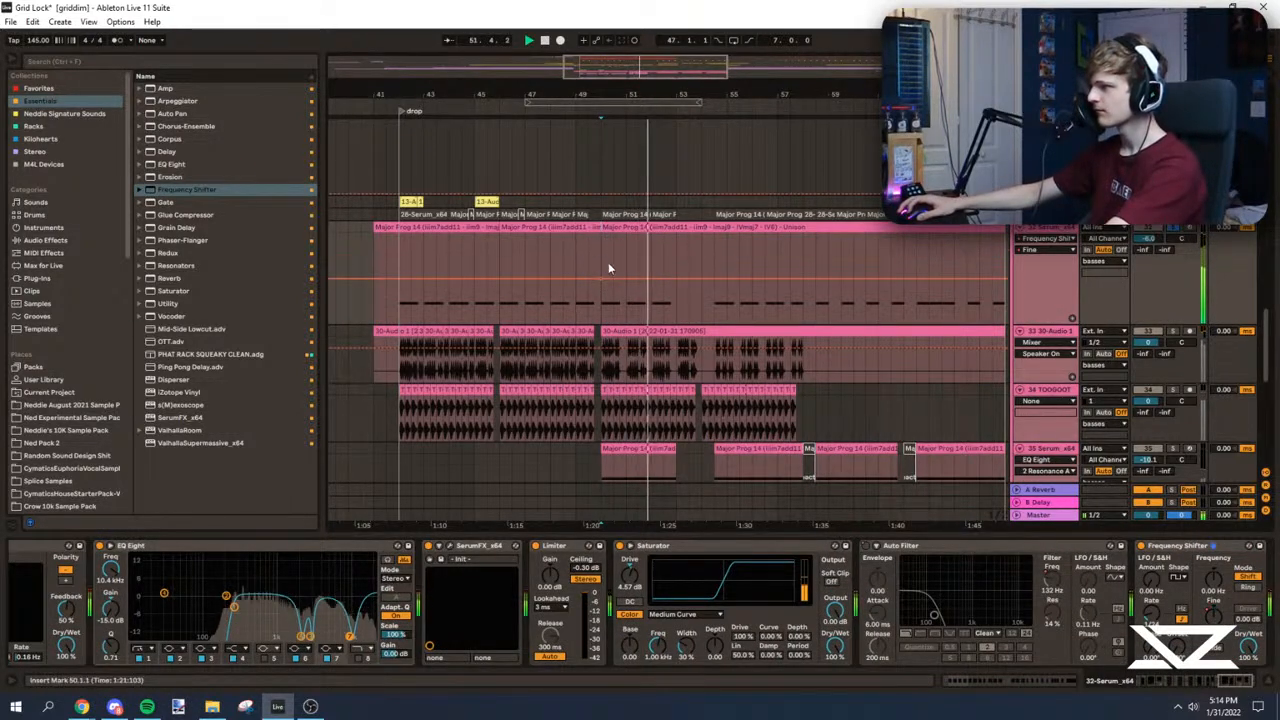
pyautogui.press('a')
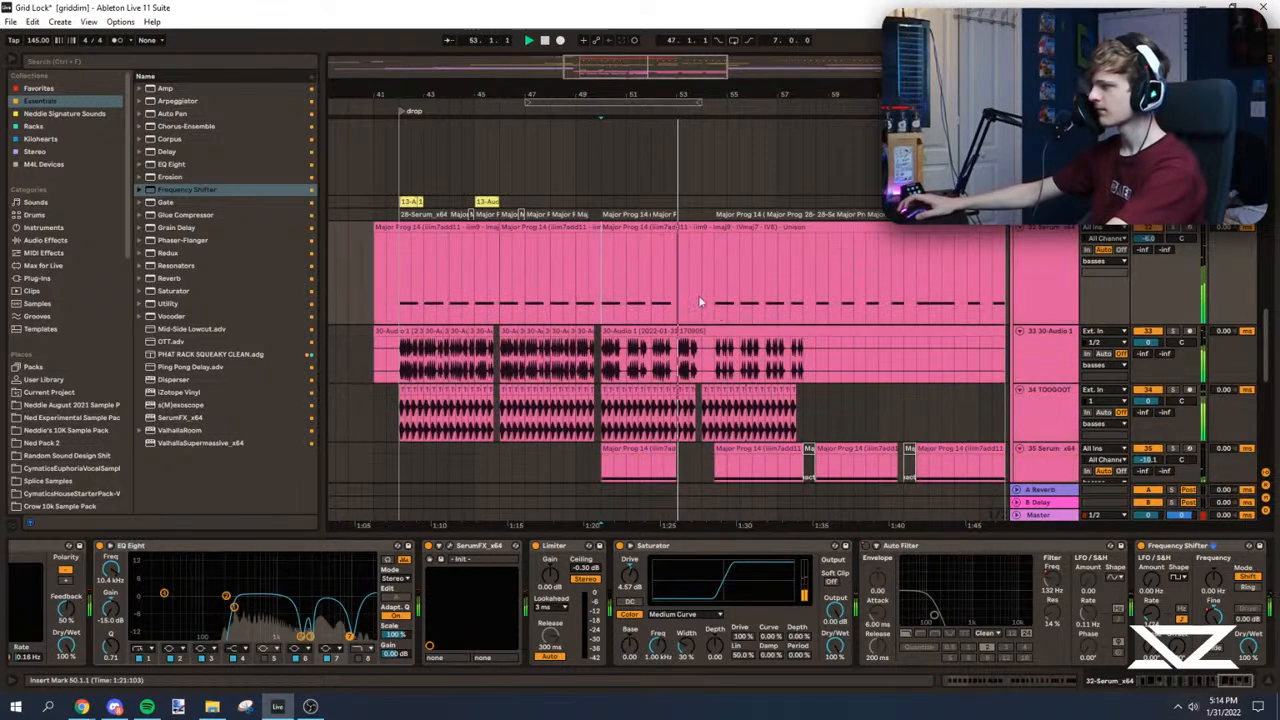
pyautogui.press('space')
pyautogui.press('space')
pyautogui.moveTo(665, 93); pyautogui.dragTo(612, 307)
pyautogui.press('a')
pyautogui.press('a')
pyautogui.press('a')
pyautogui.press('a')
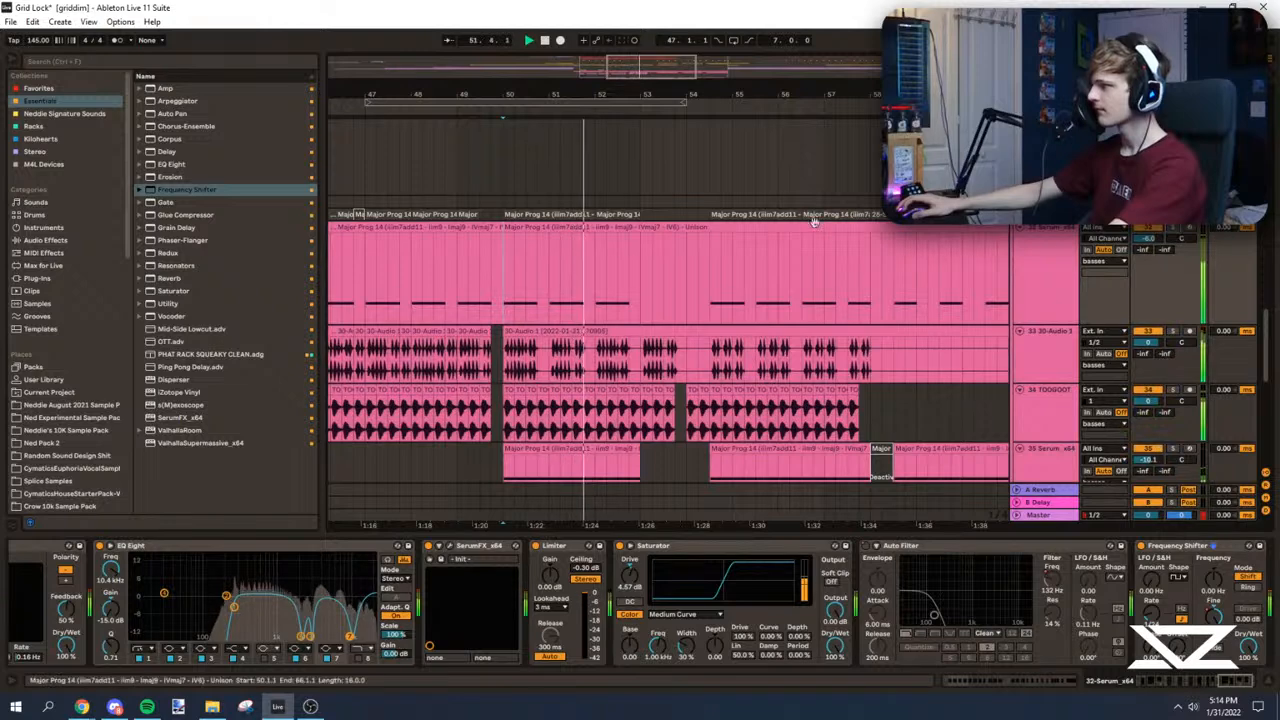
# Step: Solo the 35 and 36 Serum tracks in turn and play them from around bar 50
pyautogui.scroll(-2, 538, 320)
pyautogui.click(516, 352)
pyautogui.click(1172, 329)
pyautogui.press('space')
pyautogui.press('space')
pyautogui.click(1173, 387)
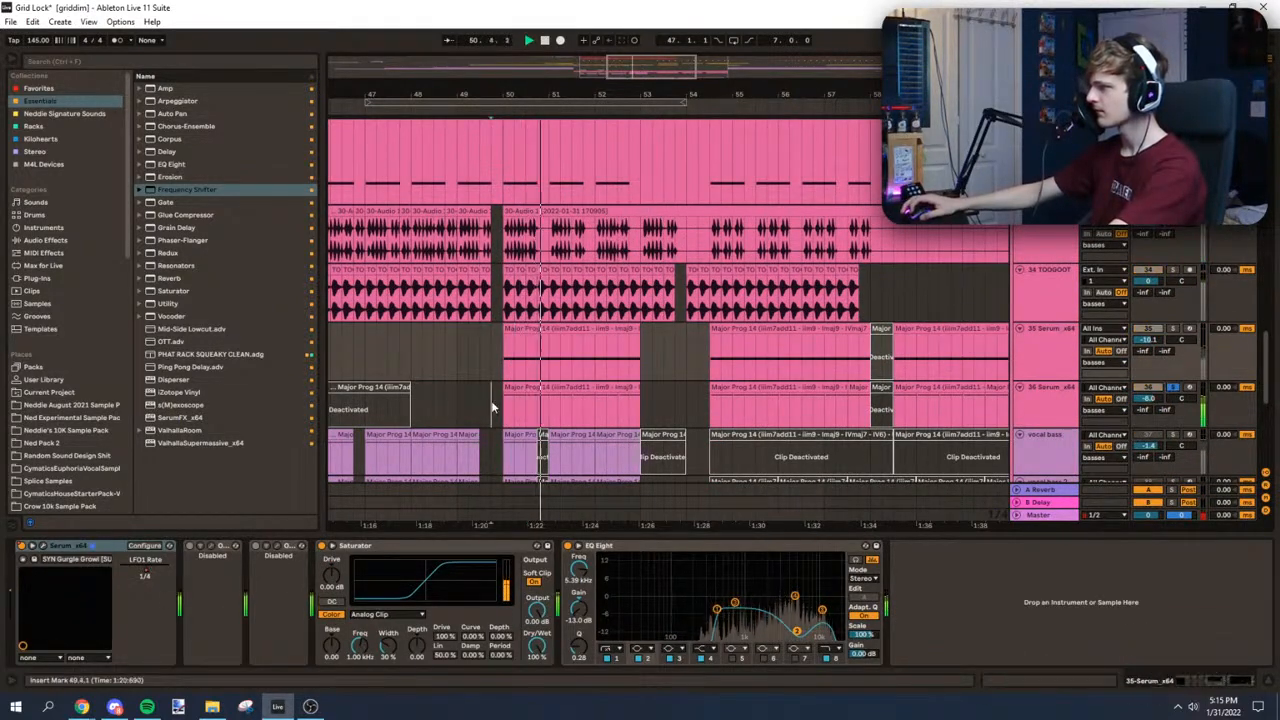
pyautogui.click(491, 401)
pyautogui.click(505, 397)
pyautogui.press('space')
pyautogui.press('space')
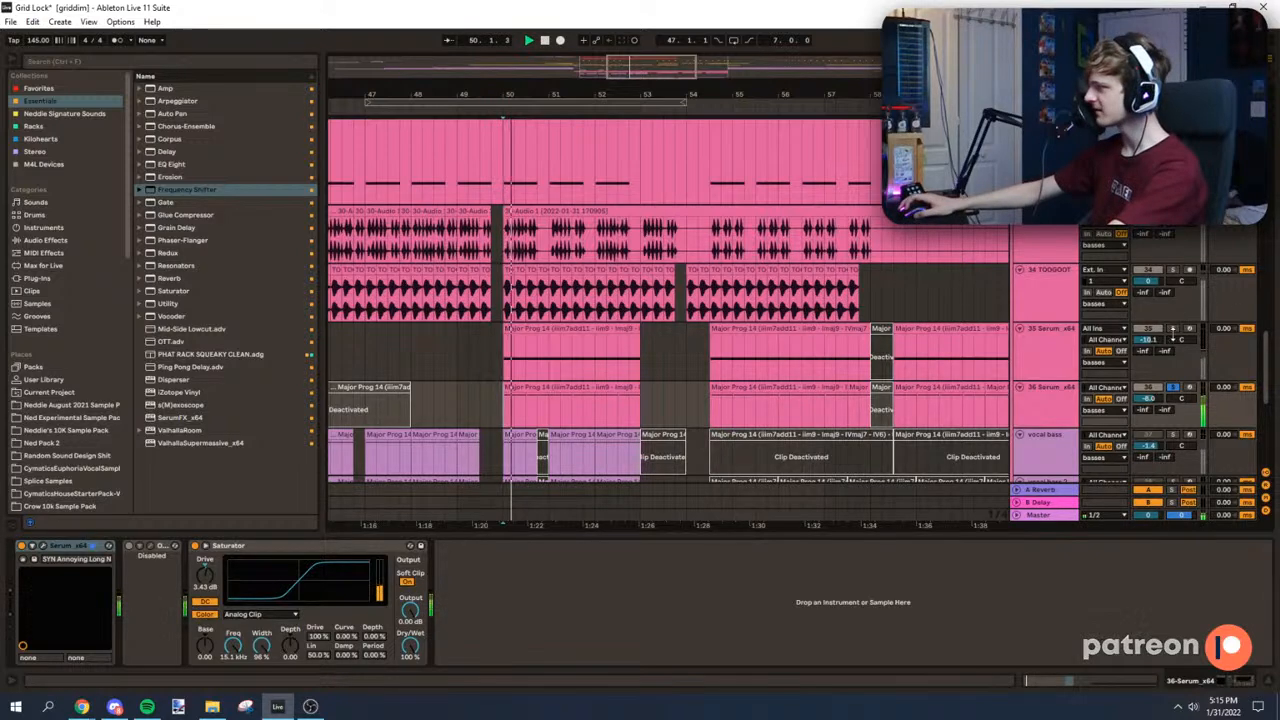
# Step: Audition the 35 Serum track soloed, mute it, and save the project
pyautogui.click(1172, 329)
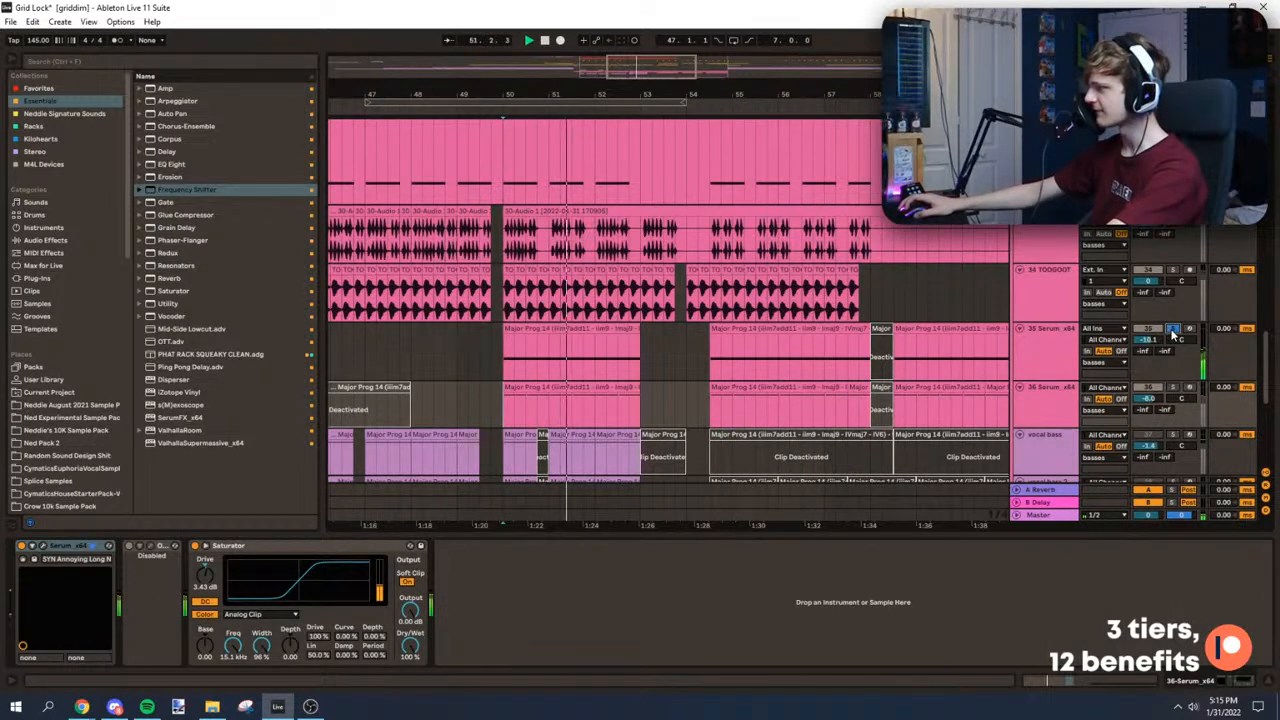
pyautogui.scroll(-2, 1165, 270)
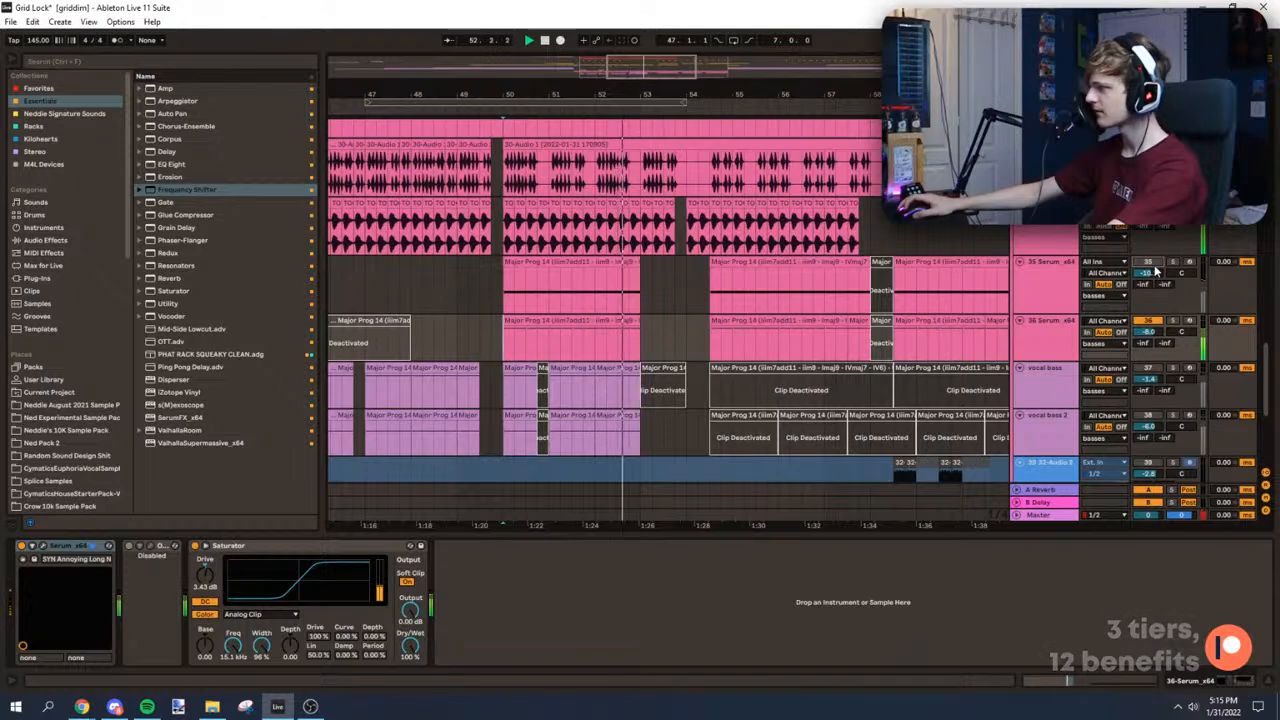
pyautogui.click(498, 282)
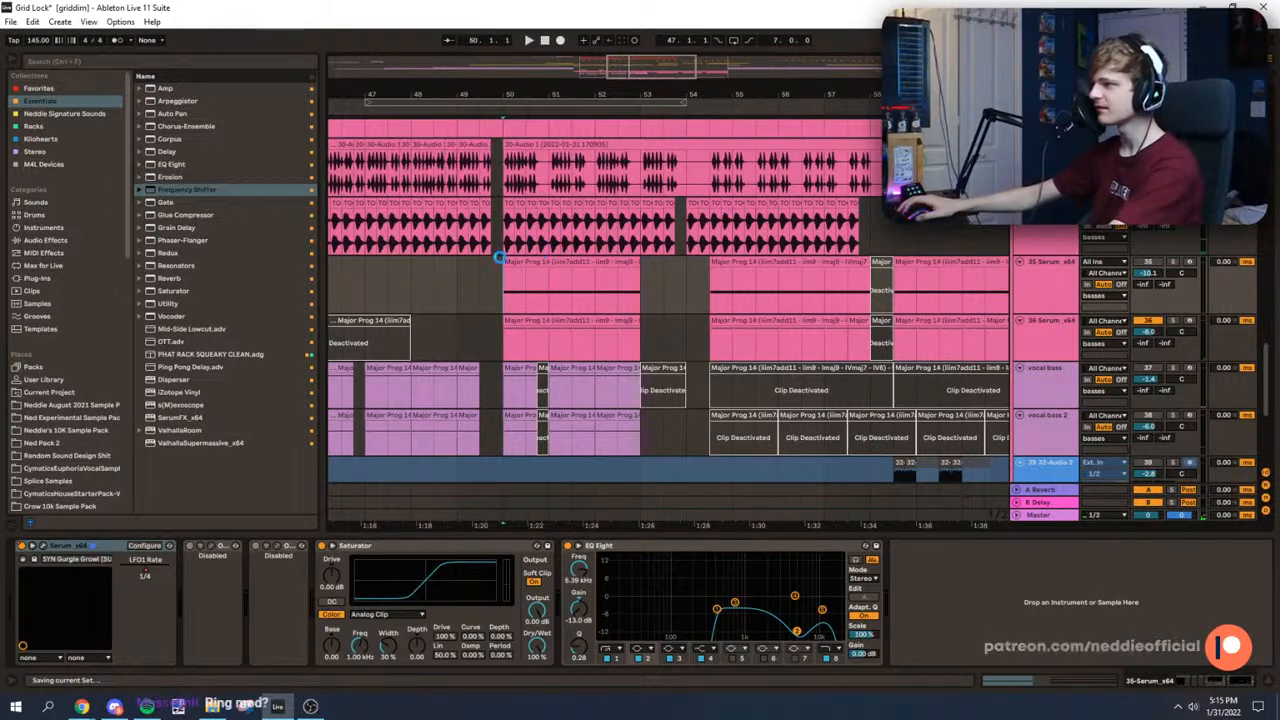
pyautogui.press('space')
pyautogui.scroll(3, 491, 265)
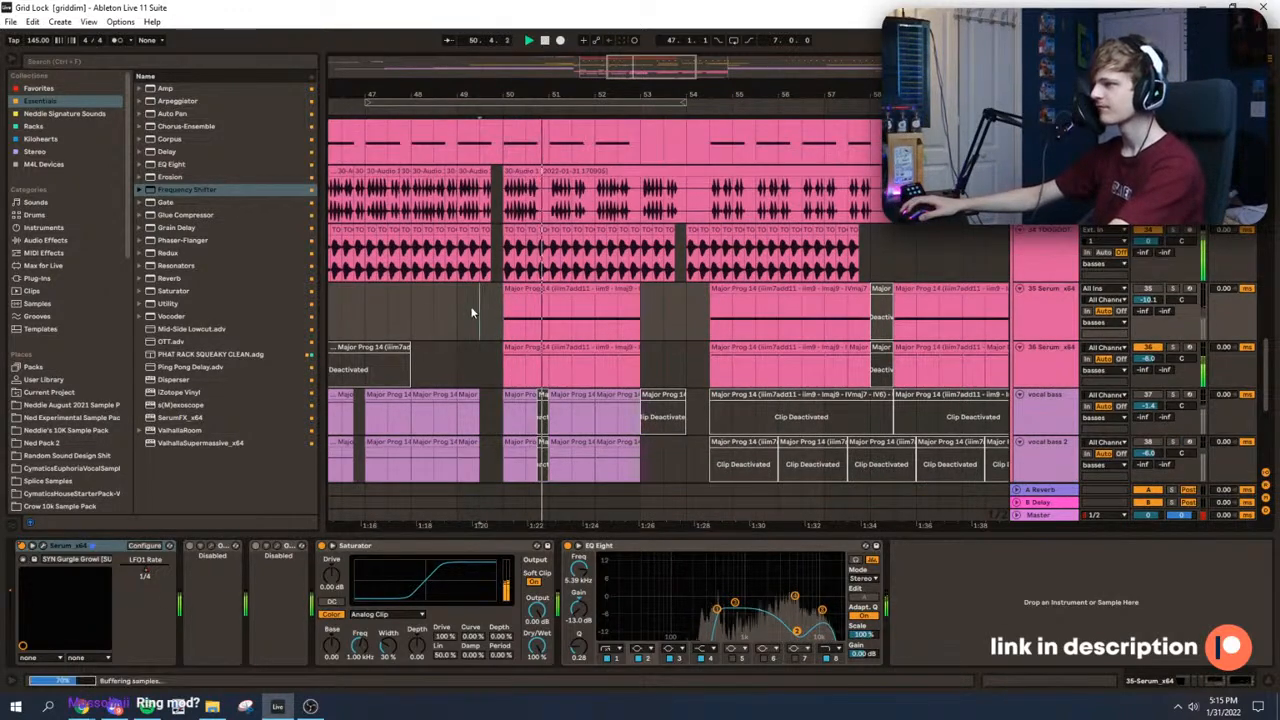
pyautogui.scroll(-1, 547, 280)
# Step: Play the bass tracks from bar 50 and from the drop at bar 42 to compare both sections
pyautogui.moveTo(590, 95); pyautogui.dragTo(671, 92)
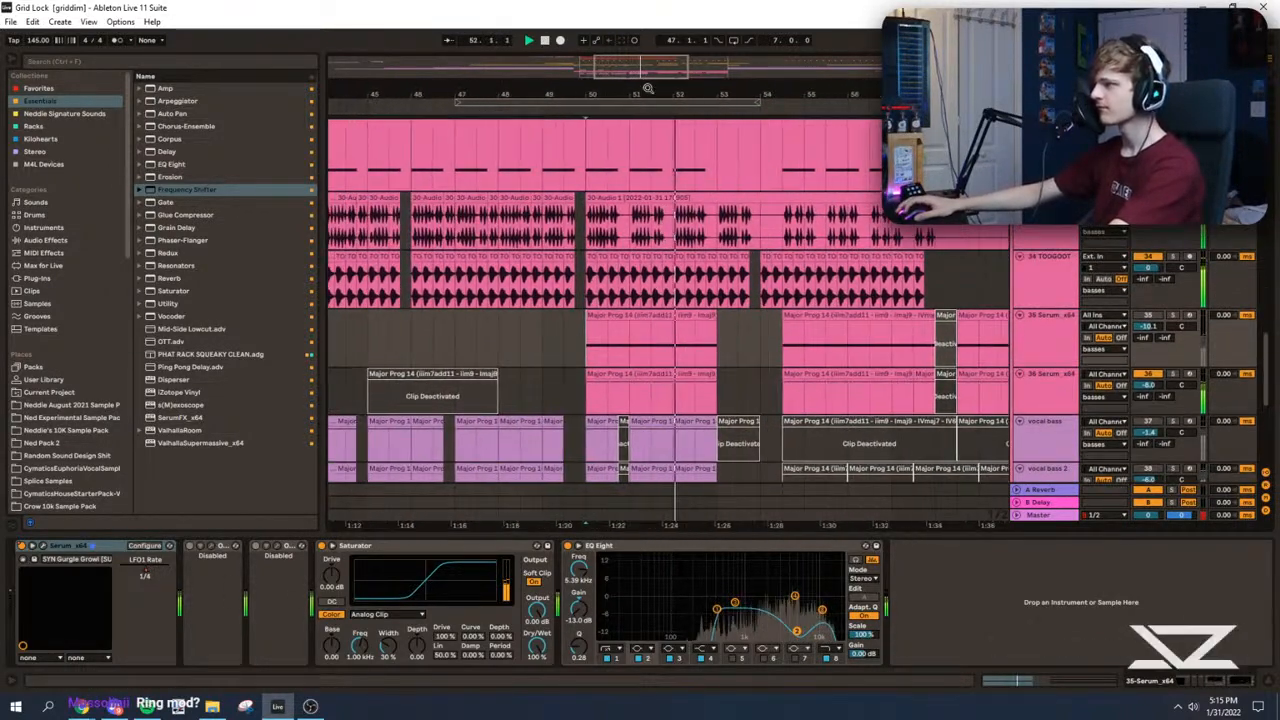
pyautogui.scroll(2, 670, 181)
pyautogui.press('space')
pyautogui.press('space')
pyautogui.moveTo(515, 95); pyautogui.dragTo(622, 88)
pyautogui.click(412, 296)
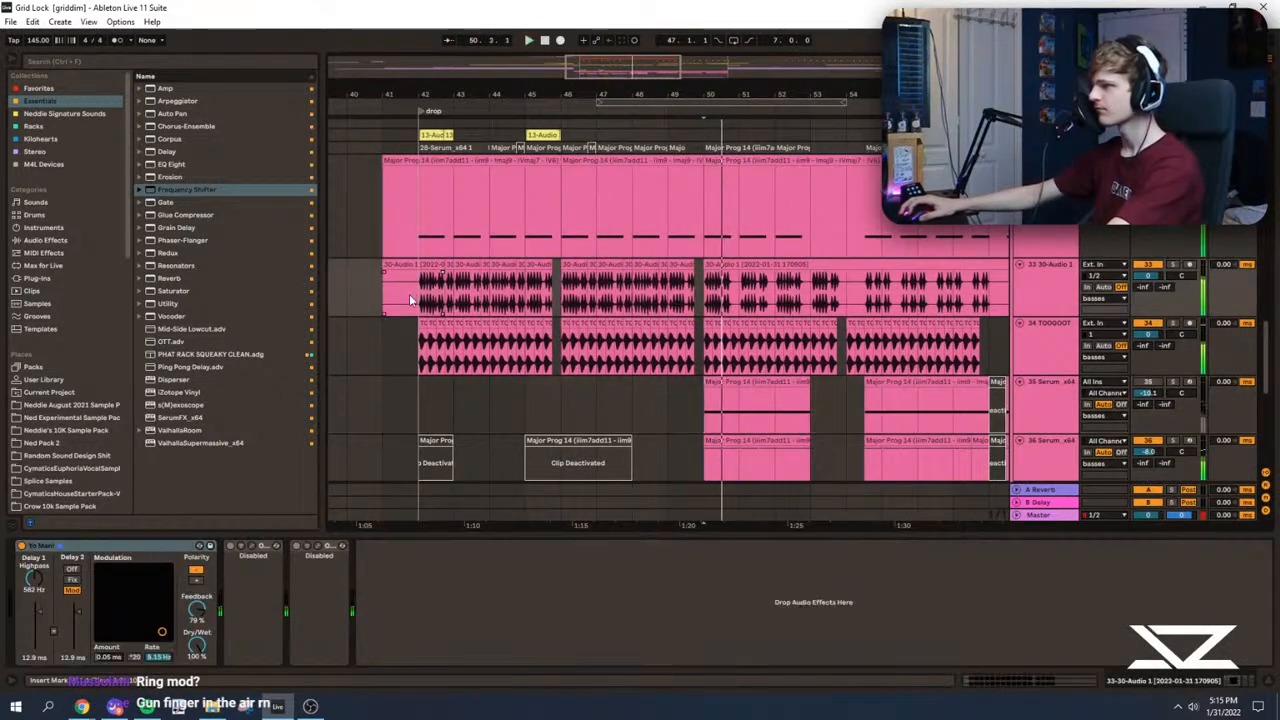
pyautogui.press('-')
pyautogui.click(680, 343)
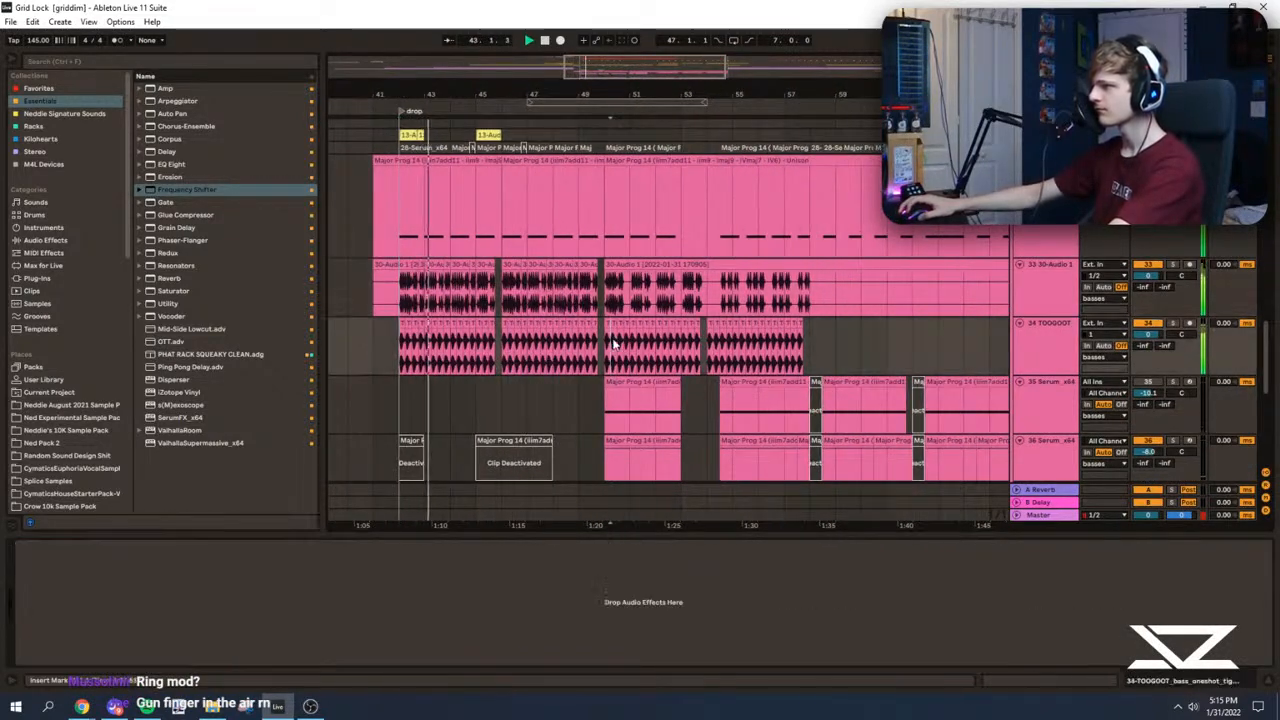
# Step: Play the 30-Audio and TOOGOOT clips from bar 54 and from 54.3 to compare their rhythms
pyautogui.moveTo(680, 343); pyautogui.dragTo(817, 306)
pyautogui.click(711, 295)
pyautogui.press('space')
pyautogui.press('space')
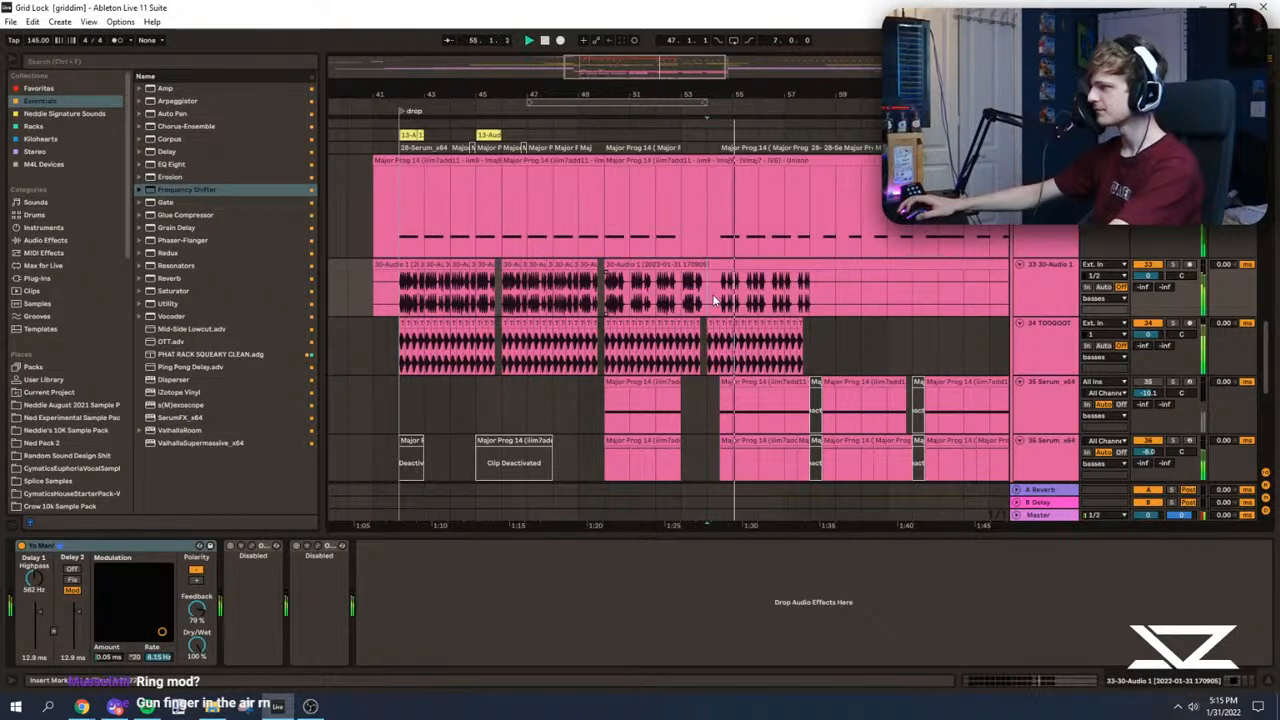
pyautogui.moveTo(820, 350); pyautogui.dragTo(606, 298)
pyautogui.click(717, 300)
pyautogui.scroll(4, 717, 300)
pyautogui.press('space')
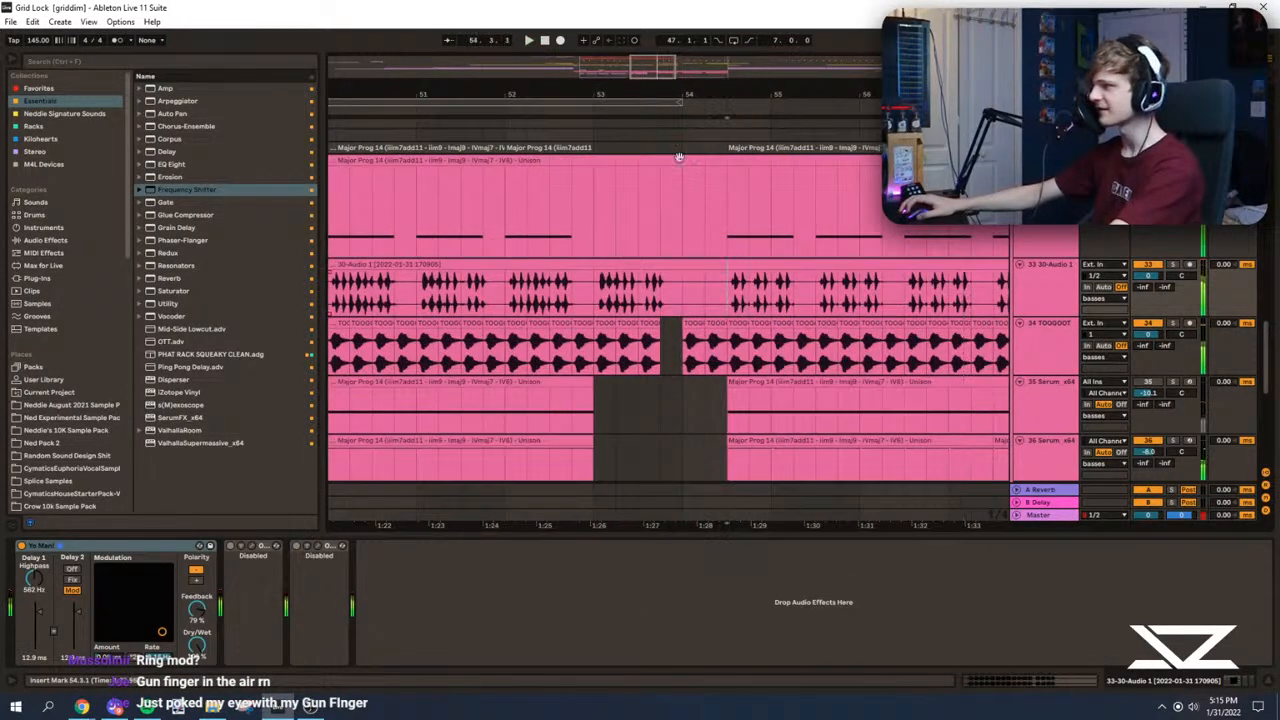
pyautogui.moveTo(665, 82); pyautogui.dragTo(651, 15)
pyautogui.moveTo(652, 60); pyautogui.dragTo(640, 20)
pyautogui.scroll(-2, 735, 292)
pyautogui.hscroll(-1, 735, 292)
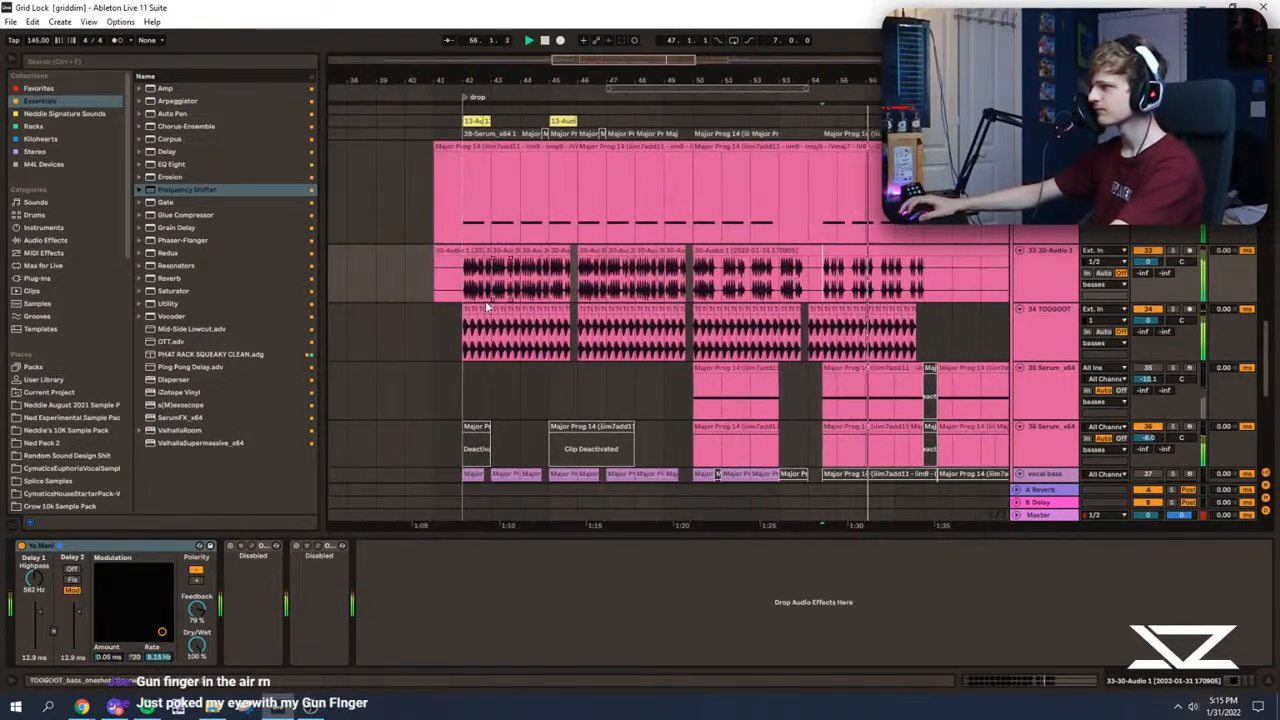
# Step: Copy the 30-Audio clips from bars 42 to 46 and paste them at bar 50 on the same track
pyautogui.press('space')
pyautogui.press('space')
pyautogui.moveTo(460, 285); pyautogui.dragTo(580, 328)
pyautogui.click(694, 287)
pyautogui.hotkey('ctrl', 'v')
pyautogui.press('space')
# Step: Adjust the coarse transposition of the pasted 30-Audio clips from bar 50, playing them soloed and in the mix
pyautogui.click(703, 243)
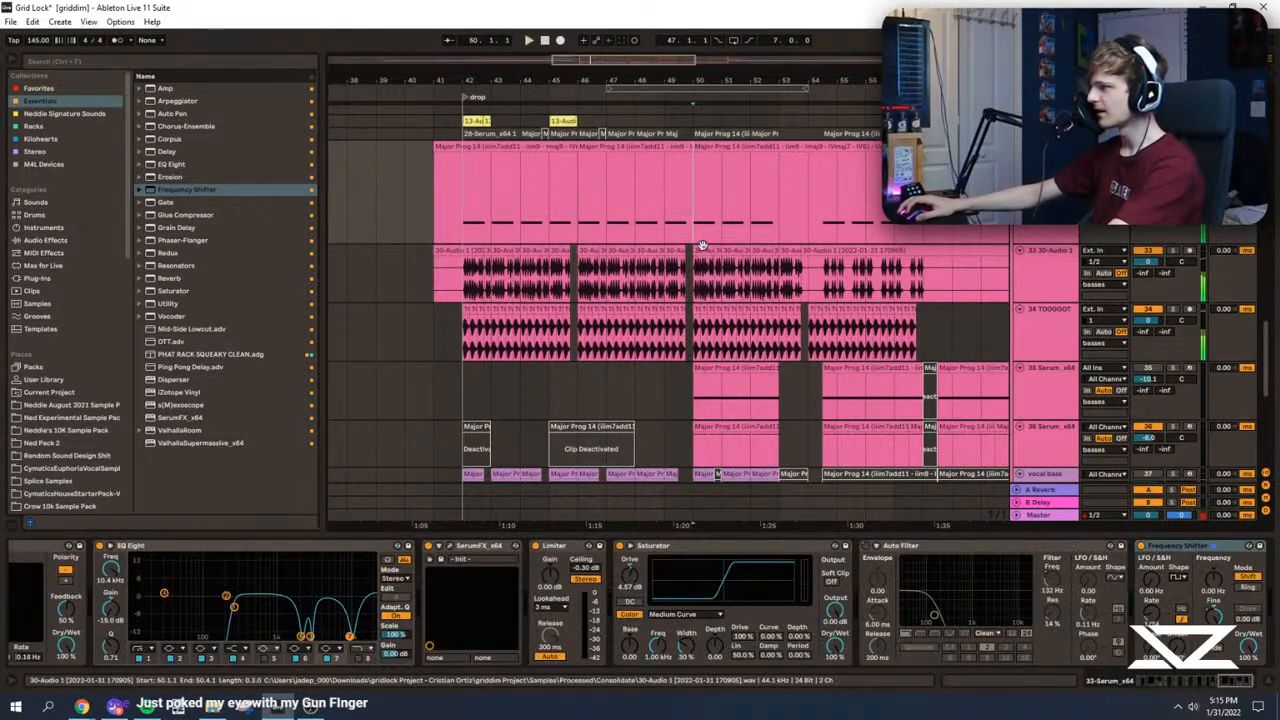
pyautogui.click(704, 250)
pyautogui.keyDown('shift'); pyautogui.click(796, 250); pyautogui.keyUp('shift')
pyautogui.click(1174, 251)
pyautogui.press('space')
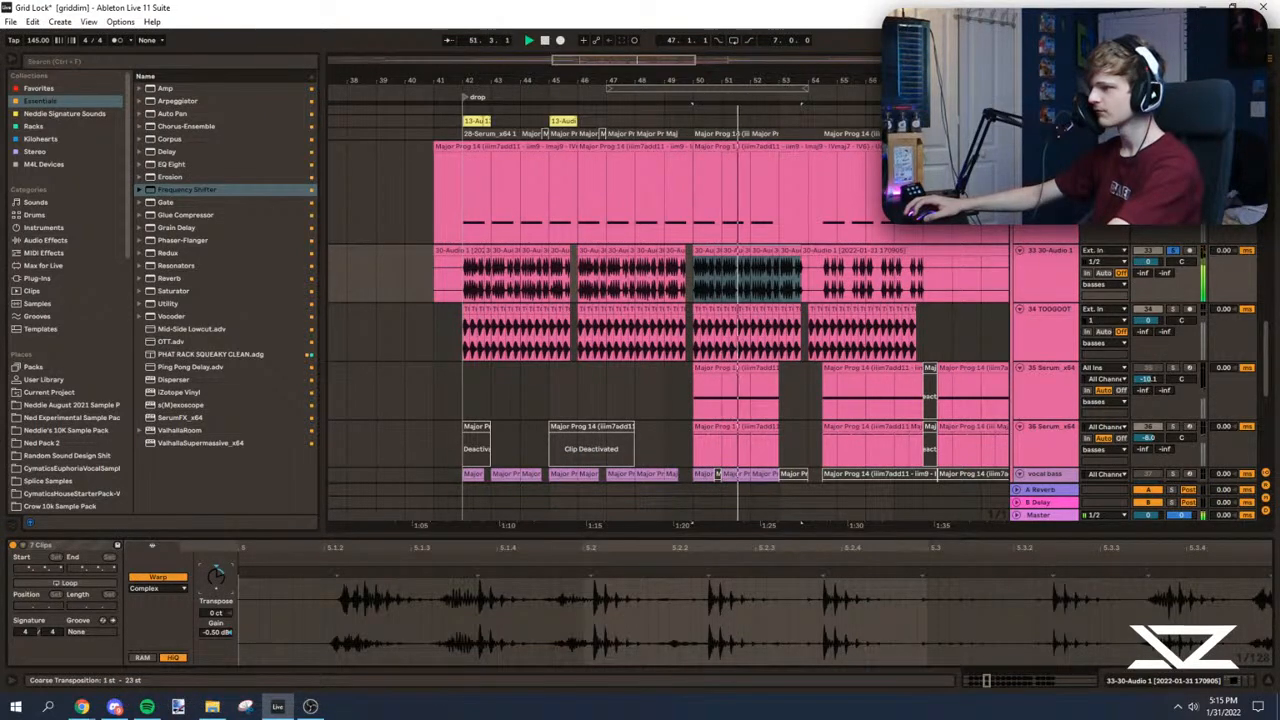
pyautogui.press('z')
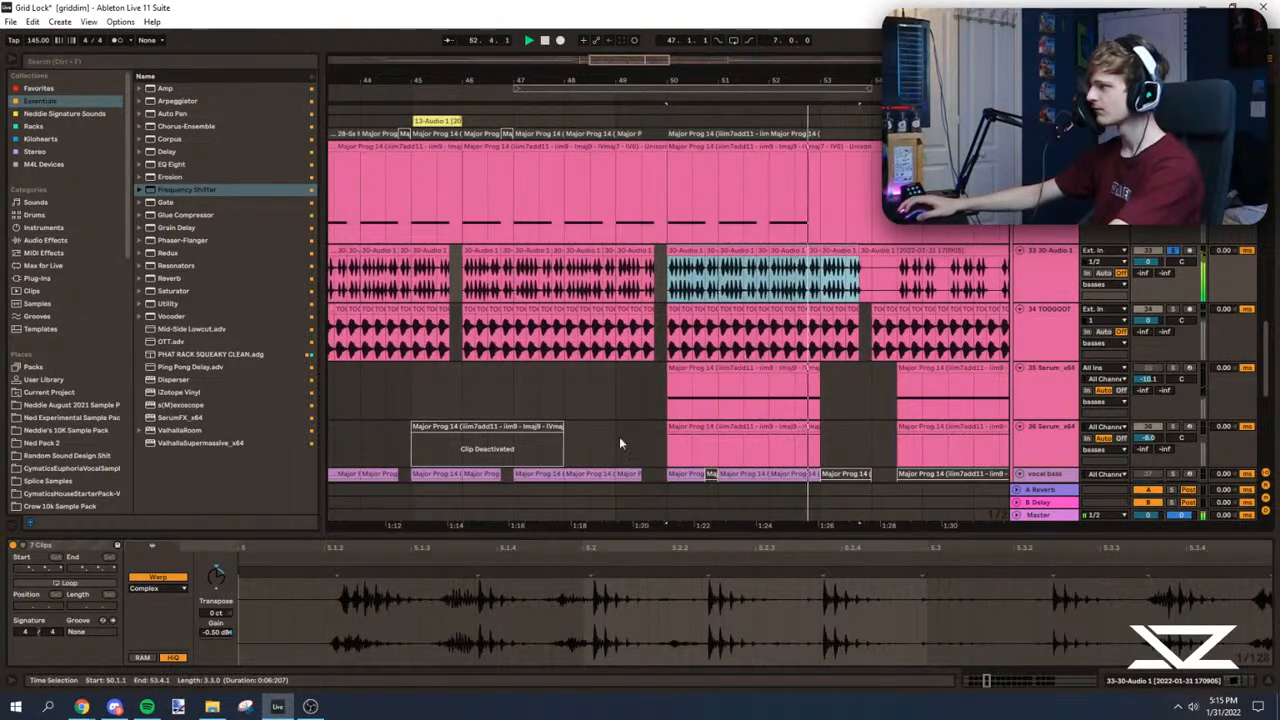
pyautogui.click(1174, 251)
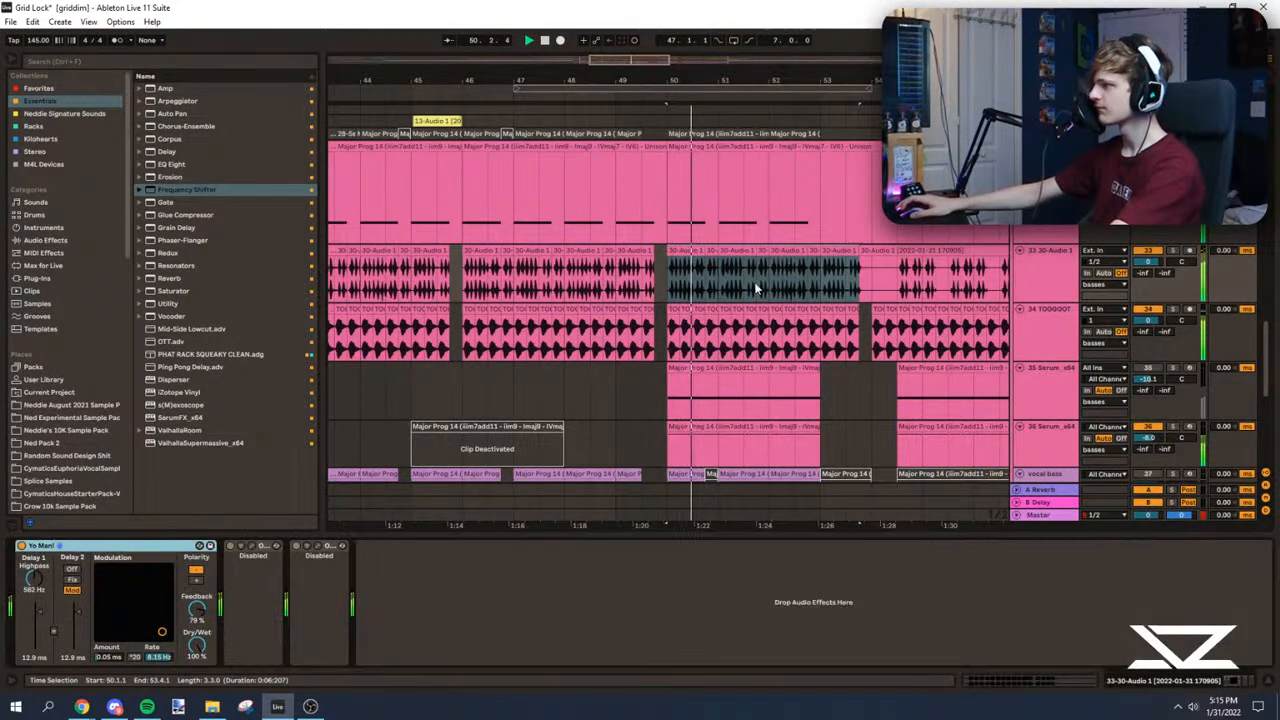
pyautogui.click(695, 262)
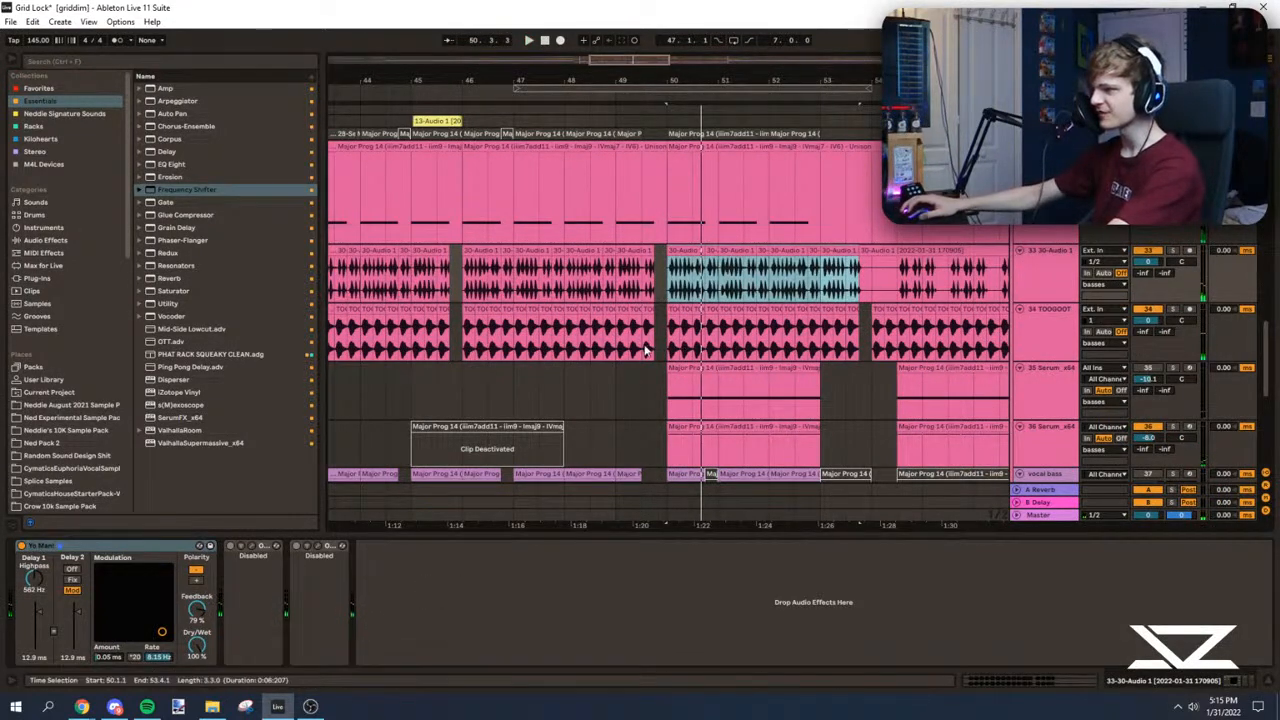
# Step: Set the pasted 30-Audio clips' warp mode to Texture and play from bar 50
pyautogui.hotkey('shift', 'Tab')
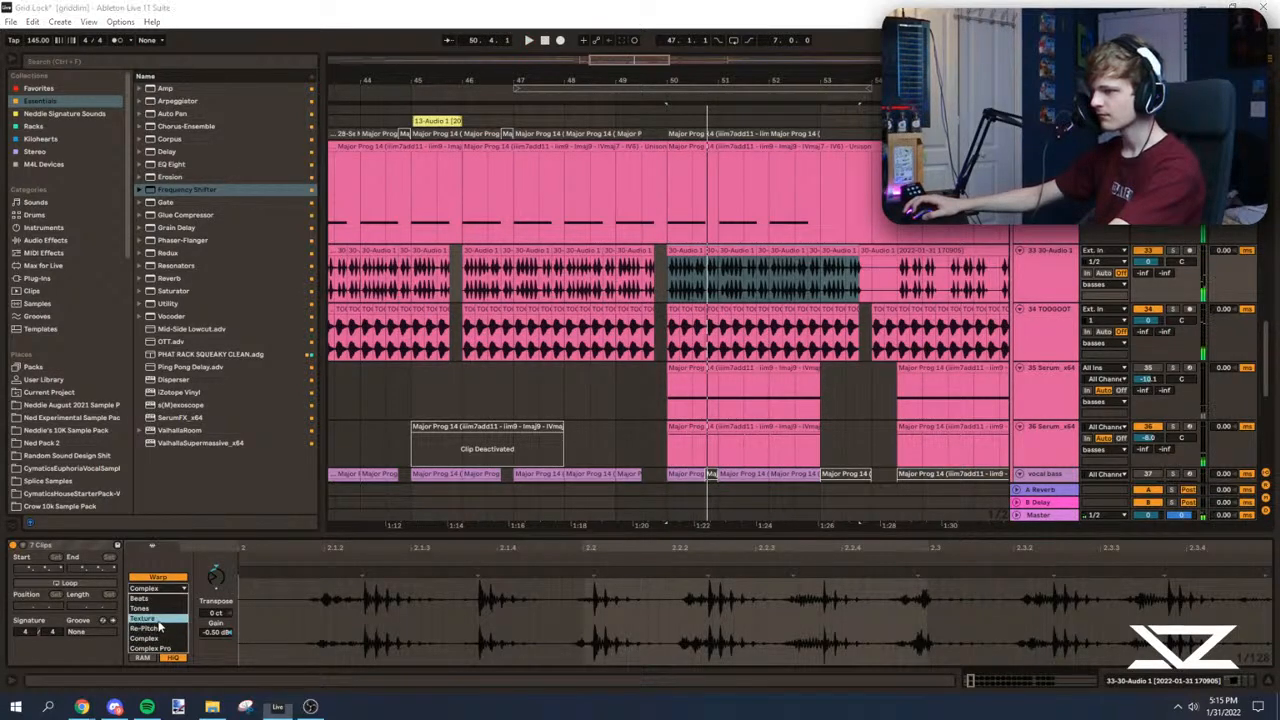
pyautogui.click(157, 620)
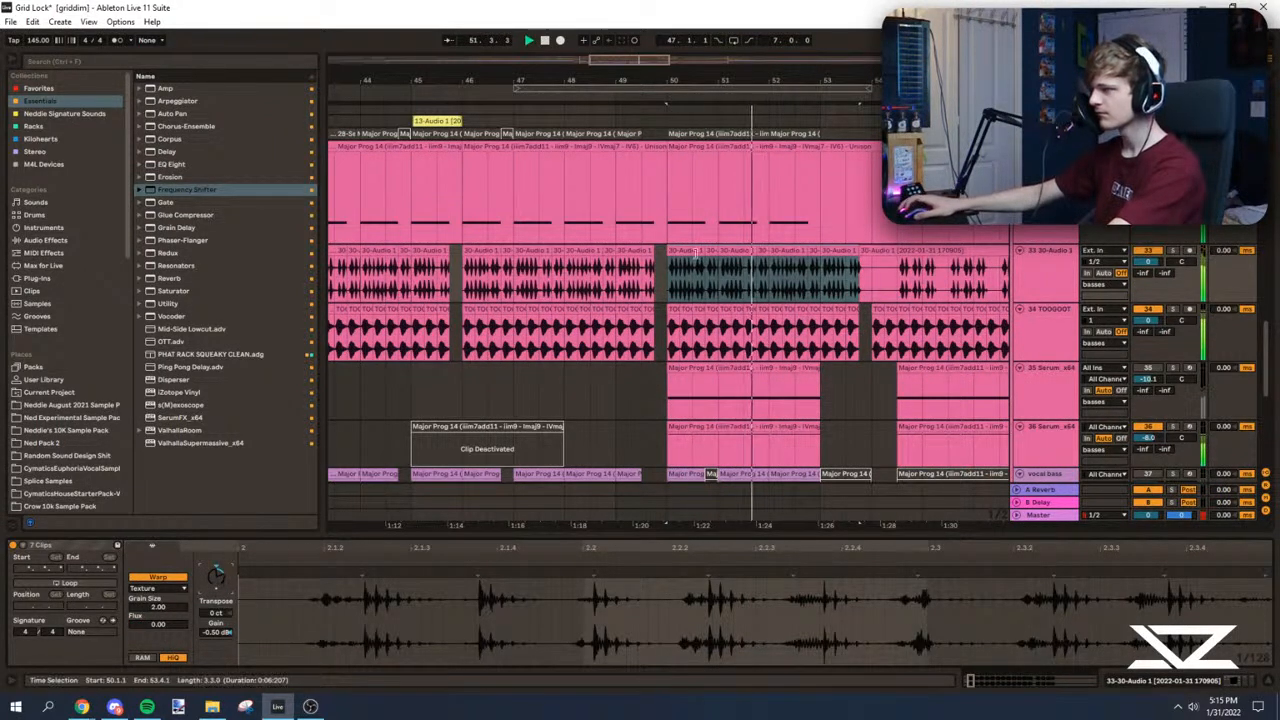
pyautogui.click(658, 266)
pyautogui.moveTo(652, 62); pyautogui.dragTo(659, 68)
pyautogui.click(573, 299)
pyautogui.click(573, 289)
pyautogui.click(733, 323)
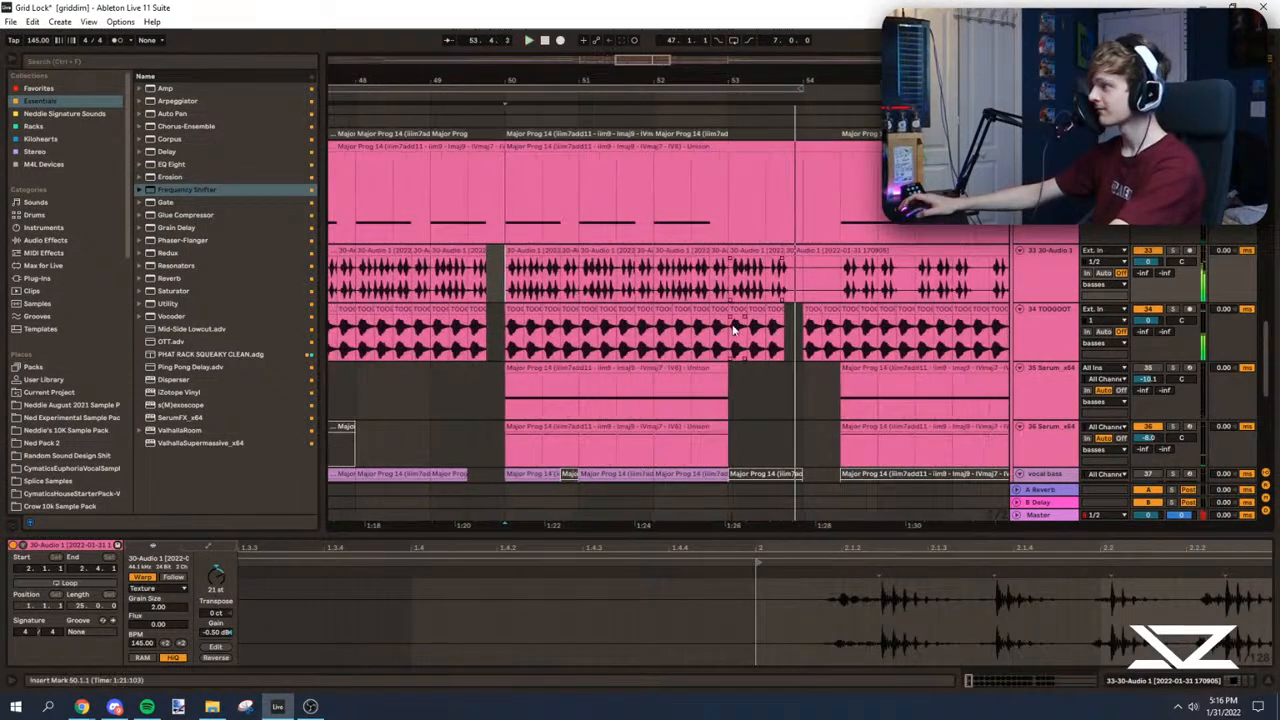
# Step: Play from bar 53 to locate the vocal chops, and mute the vocal track
pyautogui.press('space')
pyautogui.moveTo(1266, 373); pyautogui.dragTo(1272, 229)
pyautogui.press('space')
pyautogui.press('space')
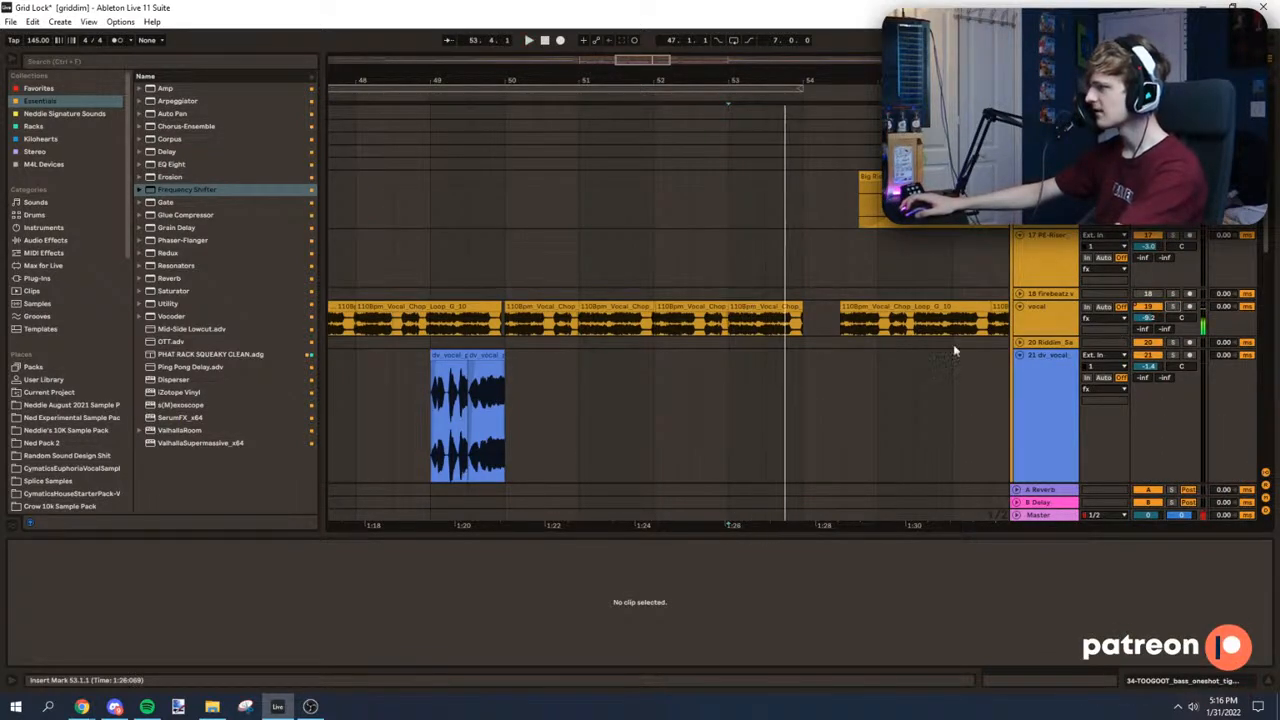
pyautogui.click(1035, 310)
pyautogui.rightClick(1143, 308)
pyautogui.click(1176, 337)
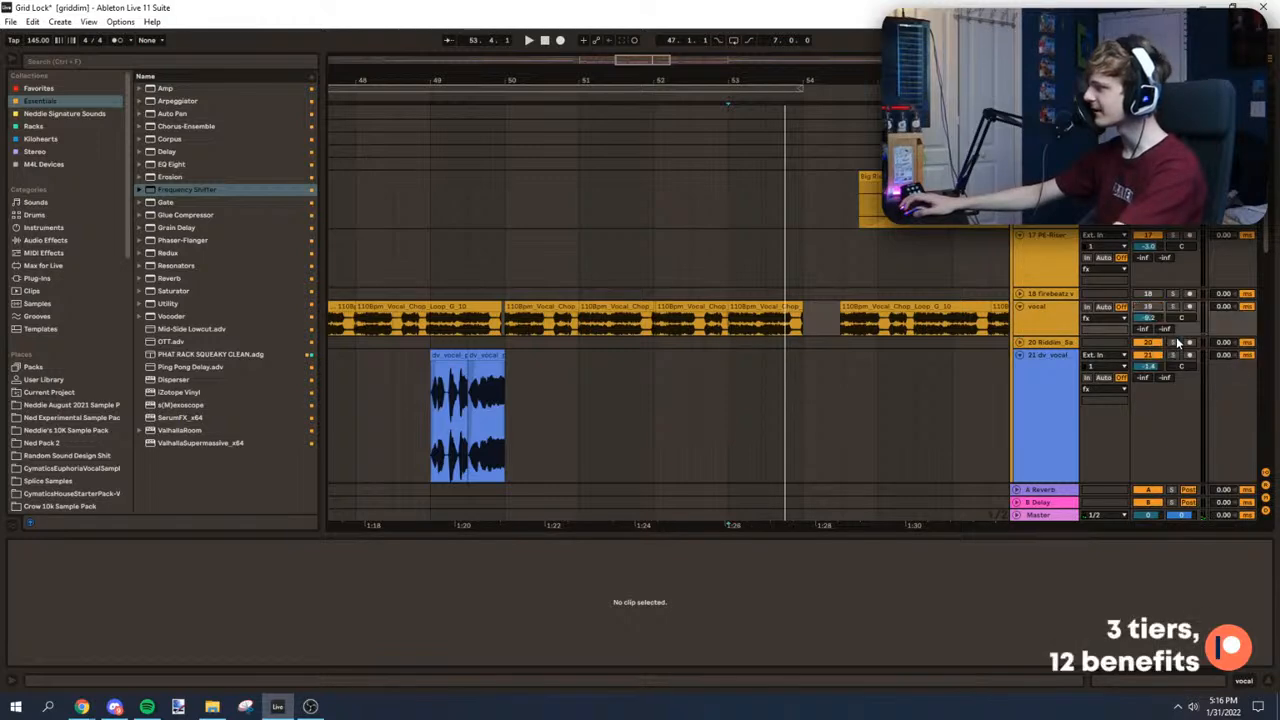
# Step: Open the vocal chop clip between bars 51 and 52 and play with the vocal track muted
pyautogui.click(622, 326)
pyautogui.press('space')
pyautogui.press('space')
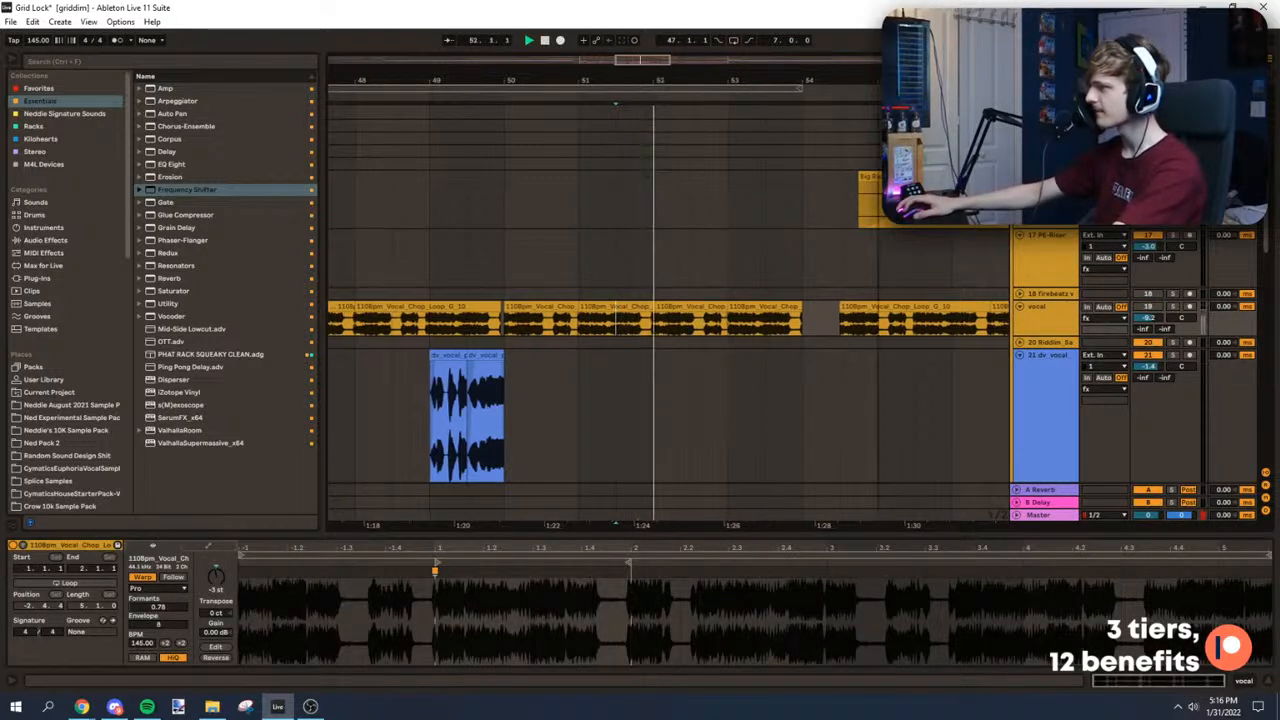
pyautogui.press('space')
# Step: Solo the vocal track, add EQ Eight to it, and bypass the device while playing from bar 53
pyautogui.scroll(-3, 727, 300)
pyautogui.click(727, 343)
pyautogui.click(1044, 318)
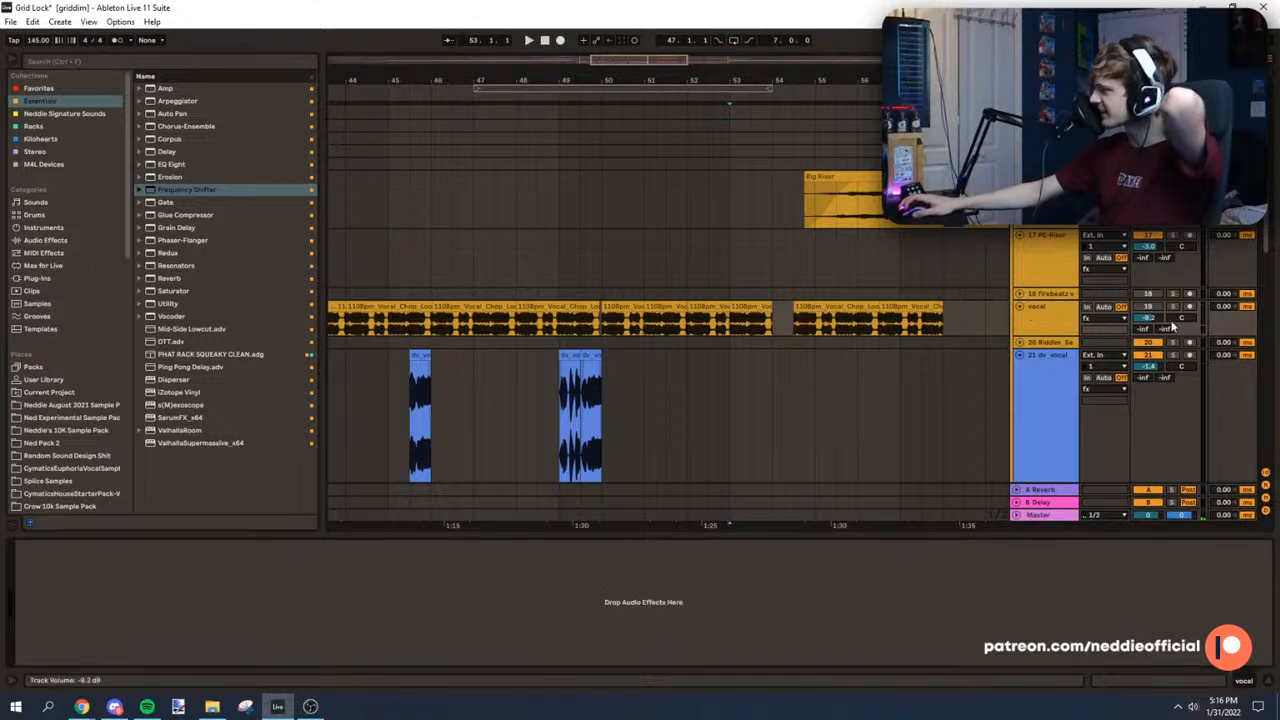
pyautogui.press('space')
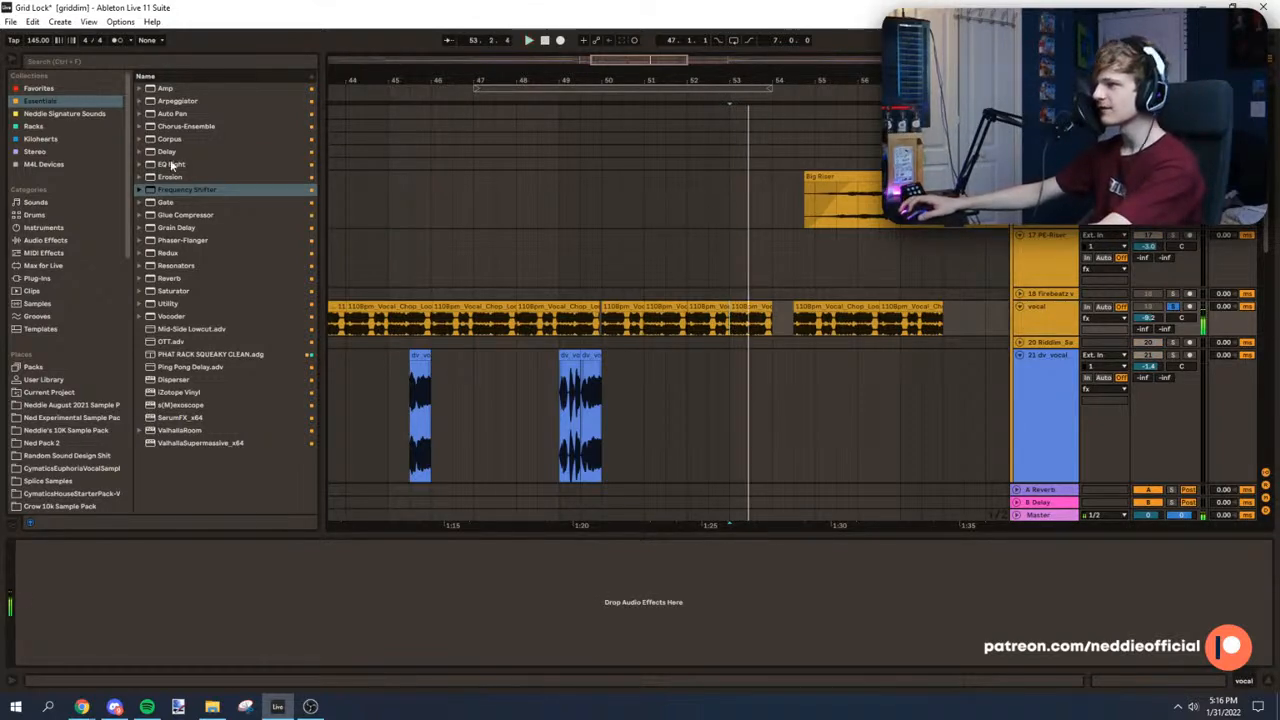
pyautogui.moveTo(172, 166); pyautogui.dragTo(220, 619)
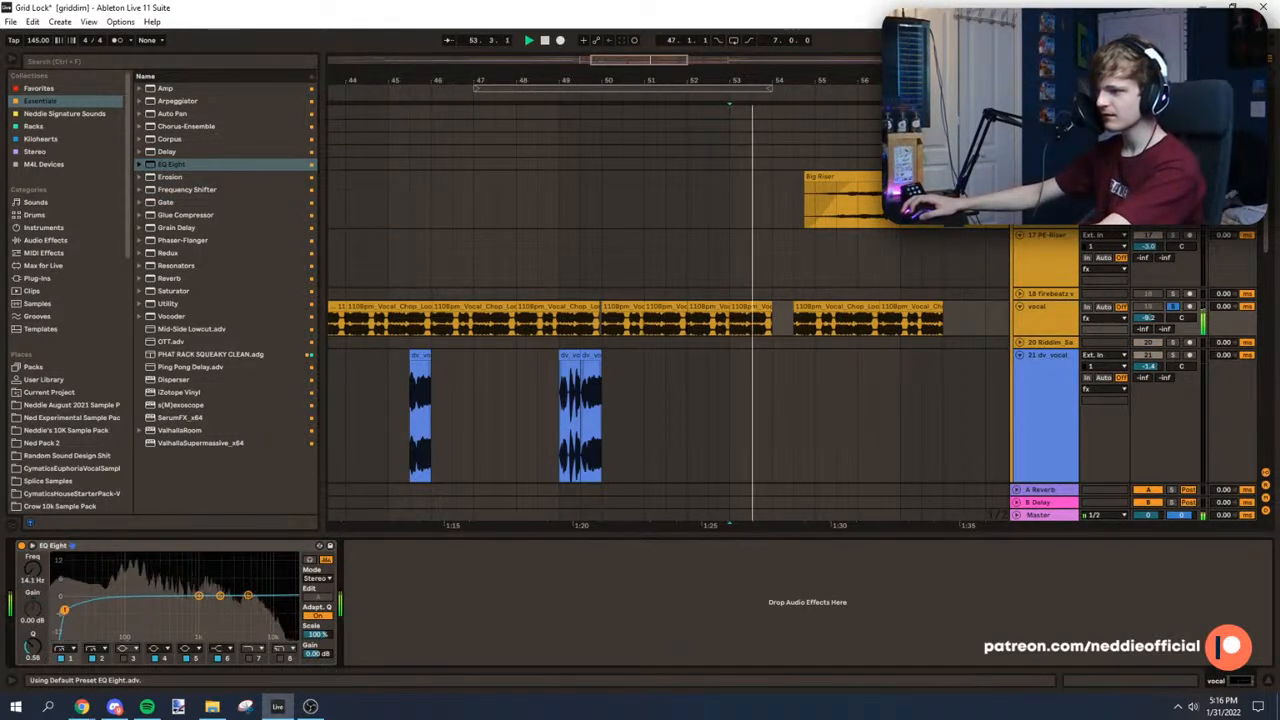
pyautogui.press('space')
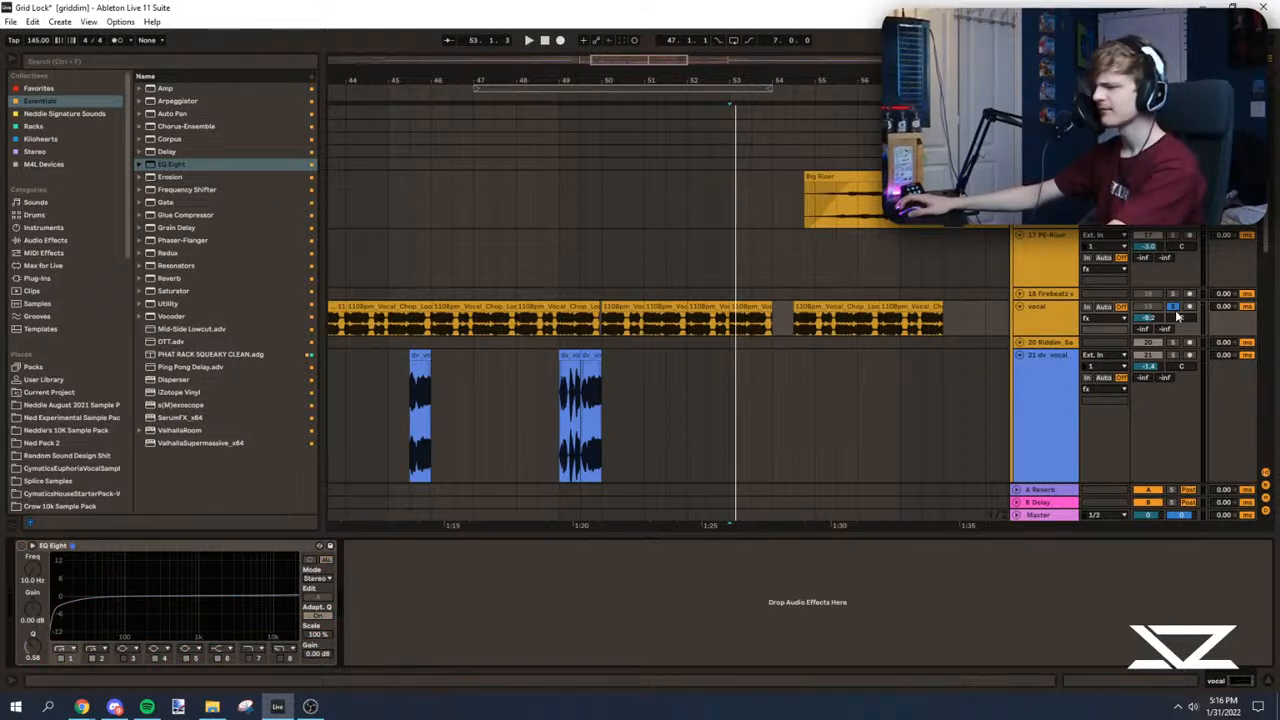
# Step: End the vocal track's solo and play the full mix from bar 52 around the bass tracks
pyautogui.scroll(1, 777, 369)
pyautogui.click(671, 286)
pyautogui.press('space')
pyautogui.moveTo(655, 81); pyautogui.dragTo(628, 108)
pyautogui.click(695, 296)
pyautogui.scroll(-8, 690, 300)
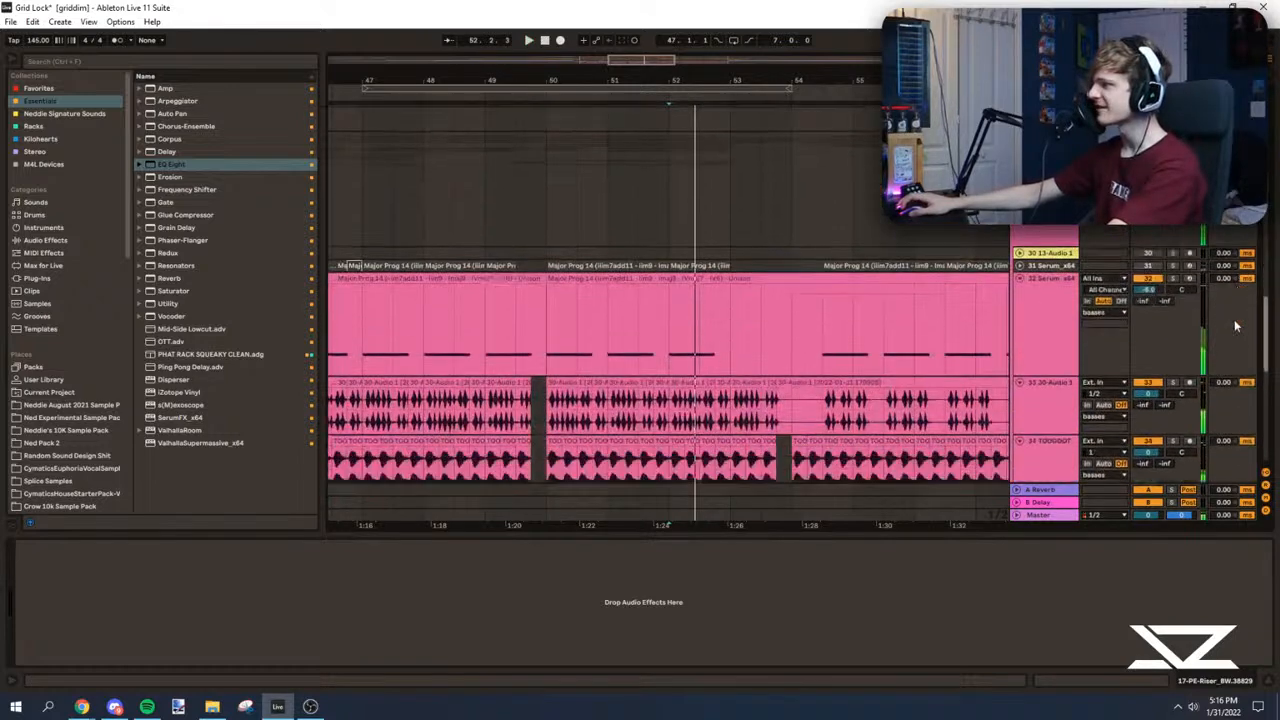
# Step: Play the drop from bar 52 and then bar 53 while checking the Serum and audio bass tracks
pyautogui.scroll(1, 691, 205)
pyautogui.click(668, 247)
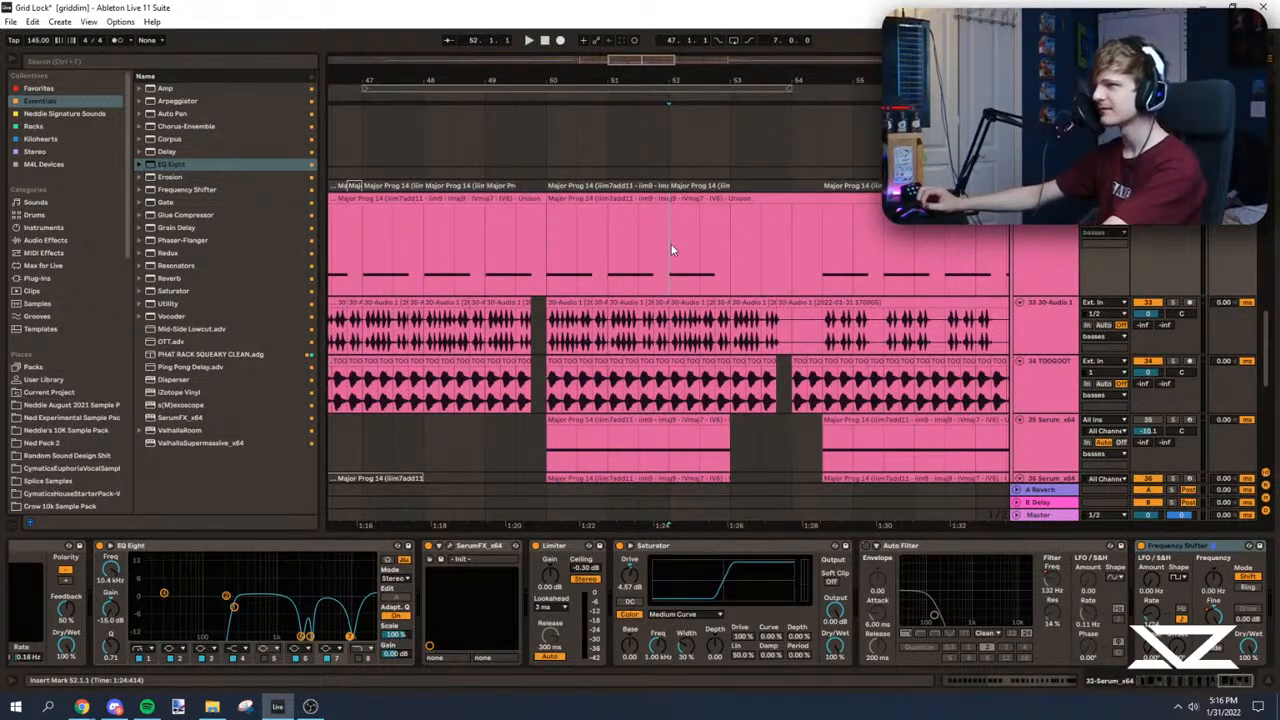
pyautogui.press('space')
pyautogui.press('space')
pyautogui.moveTo(580, 82); pyautogui.dragTo(450, 112)
pyautogui.click(630, 290)
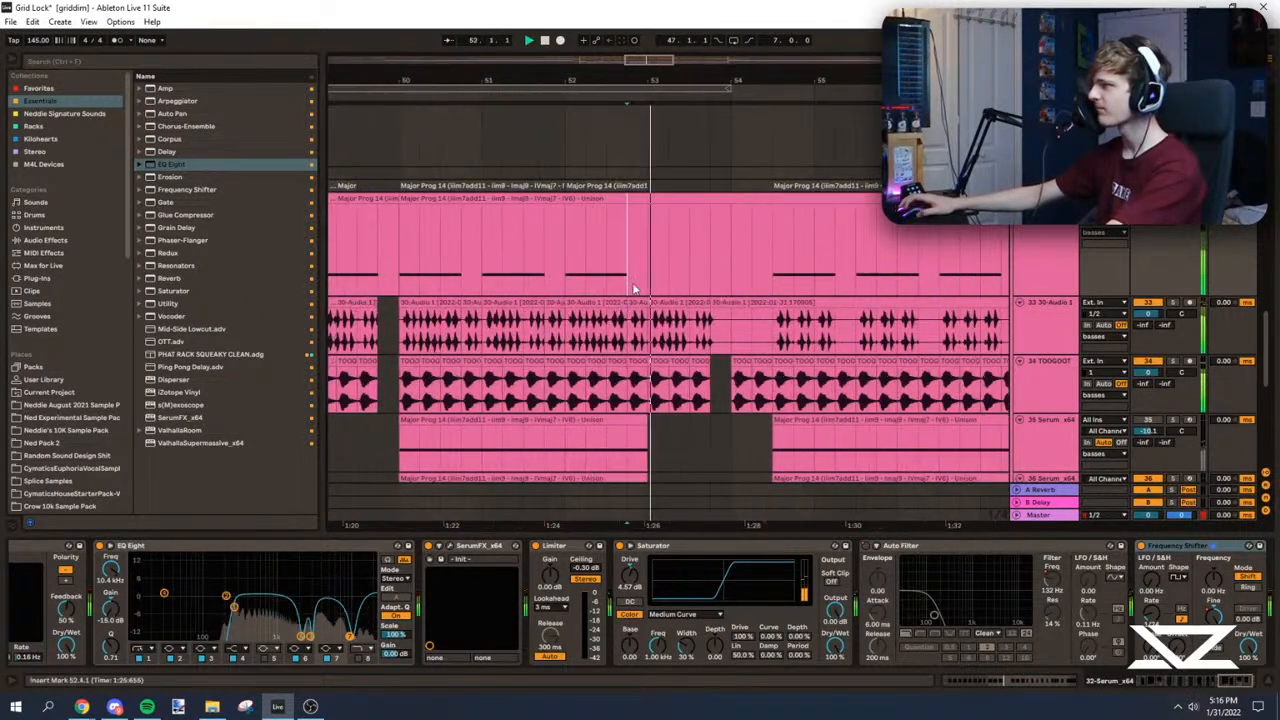
pyautogui.moveTo(770, 82); pyautogui.dragTo(692, 60)
# Step: Play around bar 53 and look through the bass, riser and vocal tracks for the gap before bar 54
pyautogui.scroll(1, 600, 240)
pyautogui.click(483, 180)
pyautogui.scroll(-2, 545, 180)
pyautogui.scroll(-2, 1060, 240)
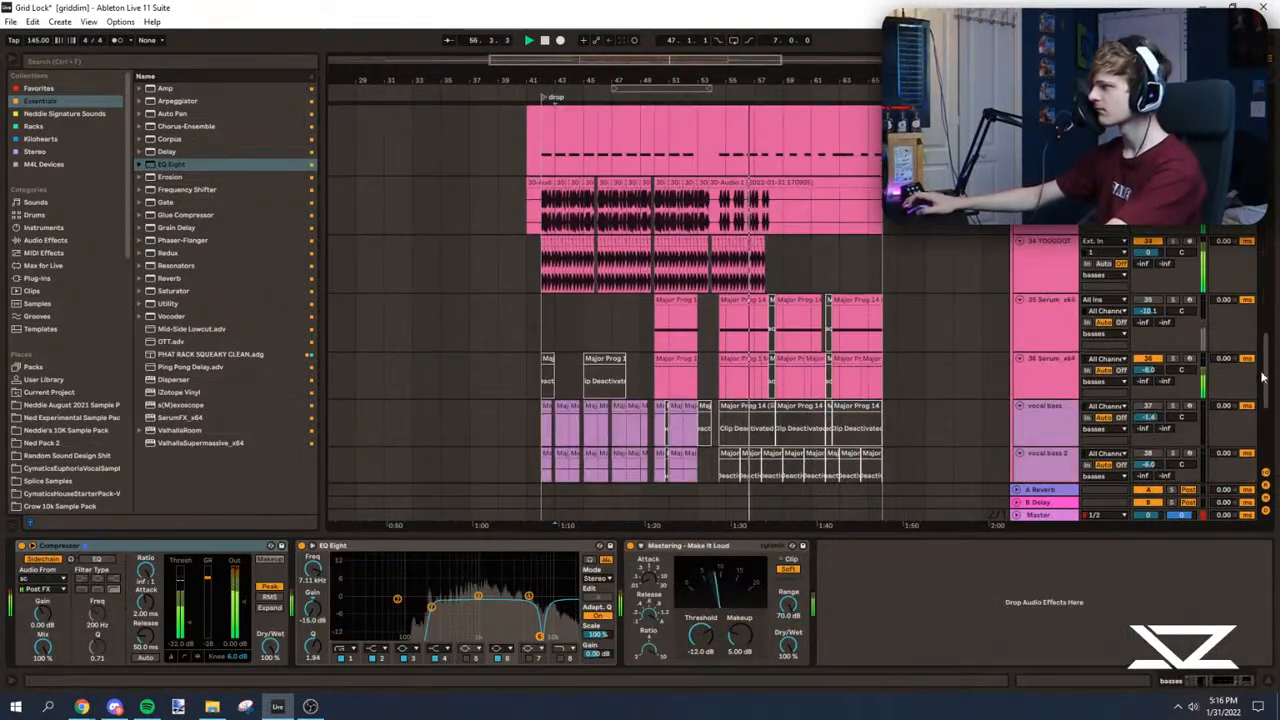
pyautogui.scroll(6, 1255, 378)
pyautogui.scroll(-1, 698, 300)
pyautogui.click(698, 298)
pyautogui.moveTo(673, 62); pyautogui.dragTo(768, 256)
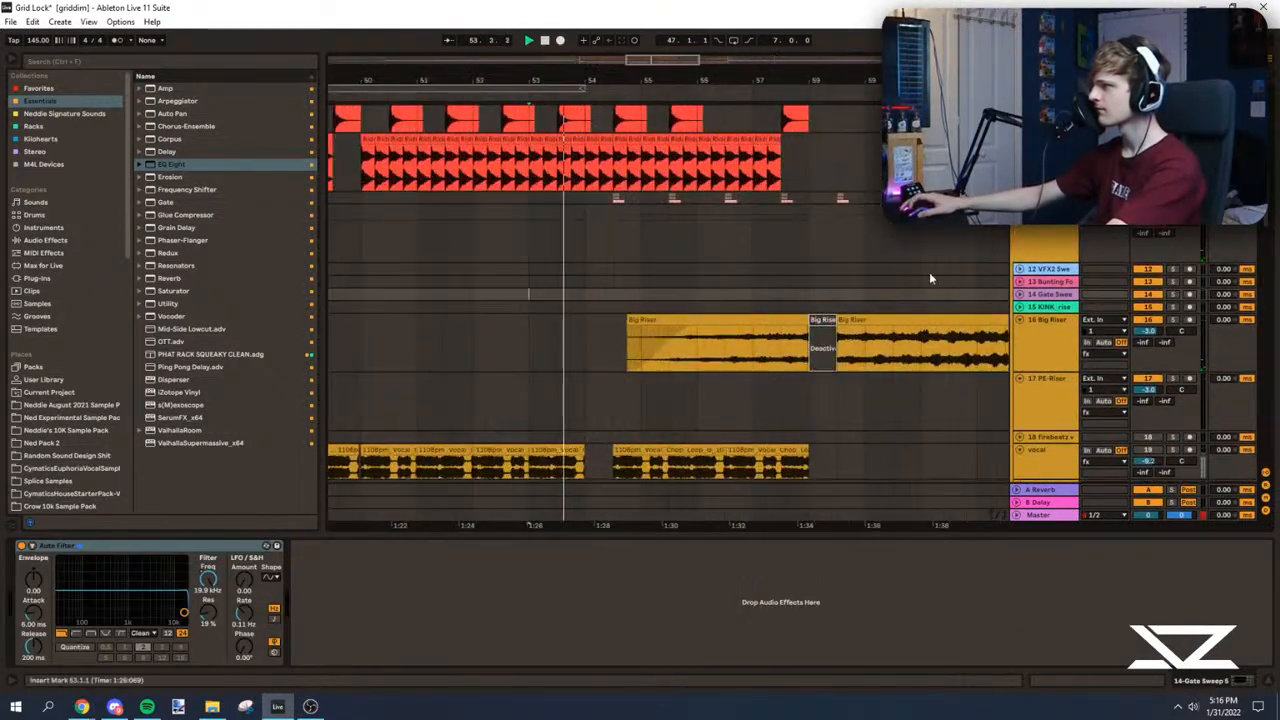
pyautogui.scroll(-6, 529, 293)
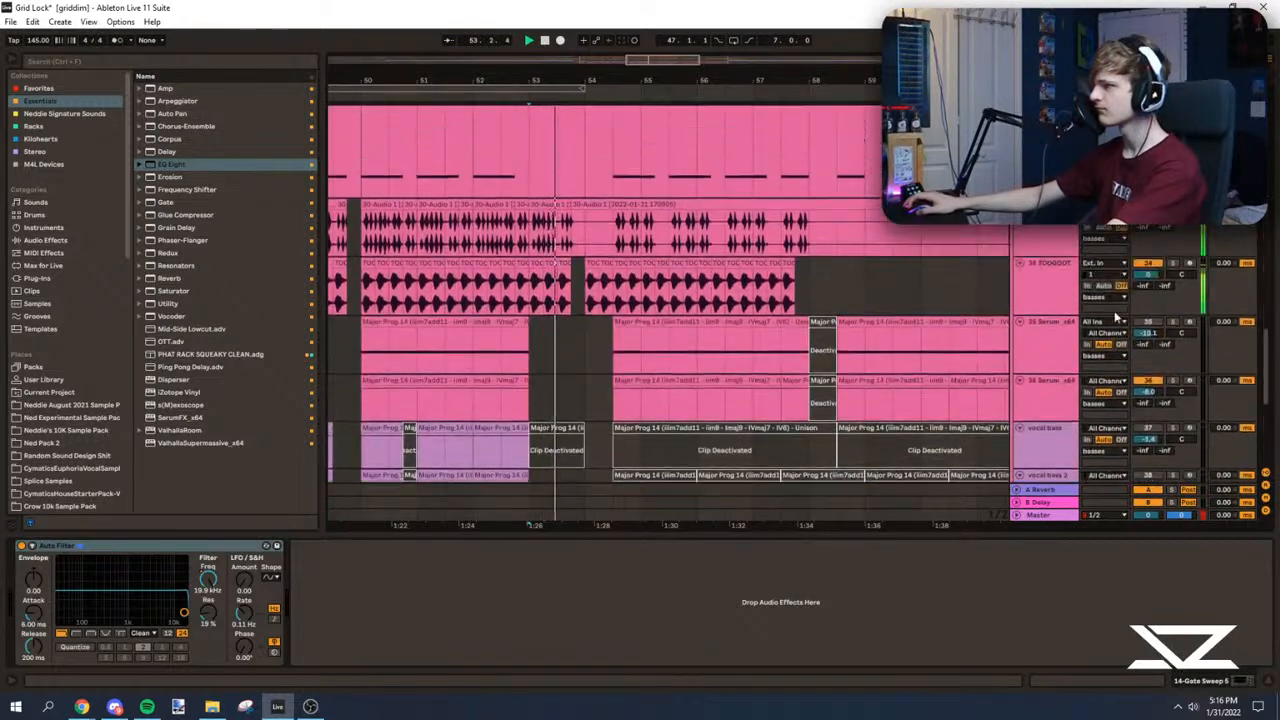
# Step: Play the drop from bar 50 repeatedly and compare how far the bass and vocal bass clips extend
pyautogui.click(362, 268)
pyautogui.press('space')
pyautogui.press('space')
pyautogui.moveTo(374, 81); pyautogui.dragTo(549, 250)
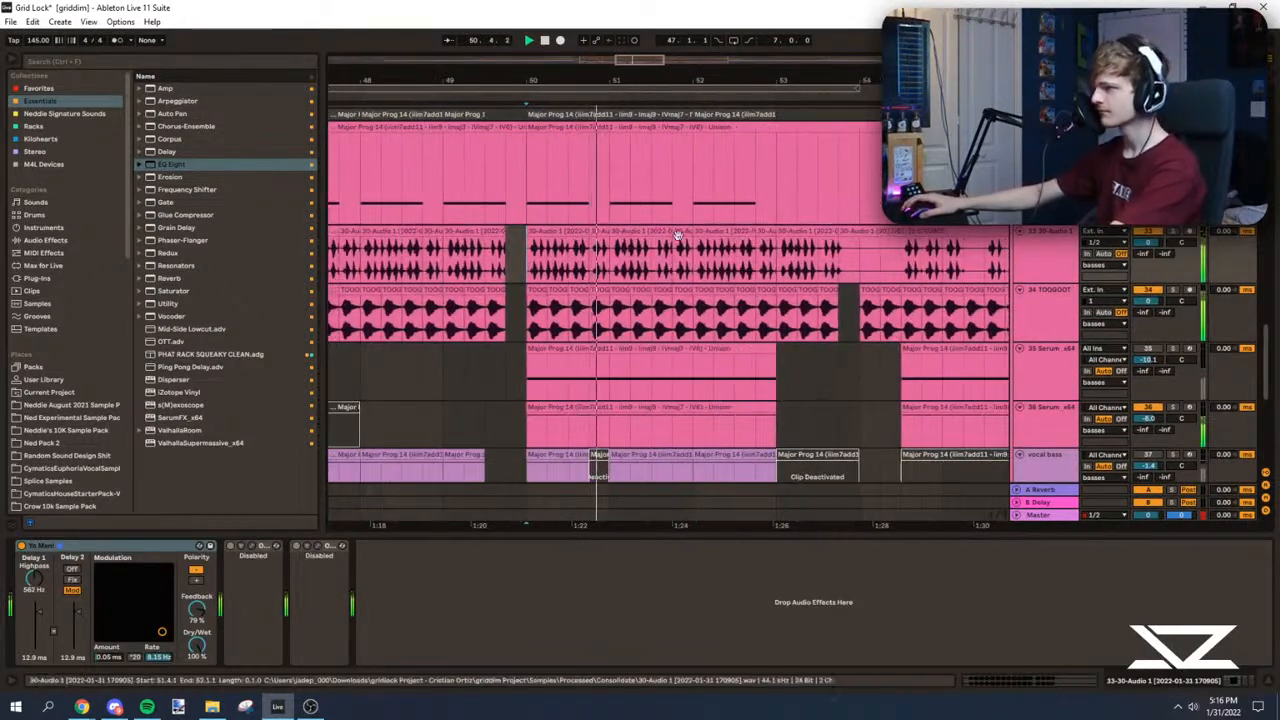
pyautogui.scroll(-1, 549, 251)
pyautogui.moveTo(648, 67); pyautogui.dragTo(690, 283)
pyautogui.scroll(1, 585, 299)
pyautogui.scroll(-3, 500, 296)
pyautogui.press('space')
pyautogui.press('space')
pyautogui.scroll(-3, 510, 282)
pyautogui.press('space')
pyautogui.press('space')
pyautogui.scroll(-2, 540, 315)
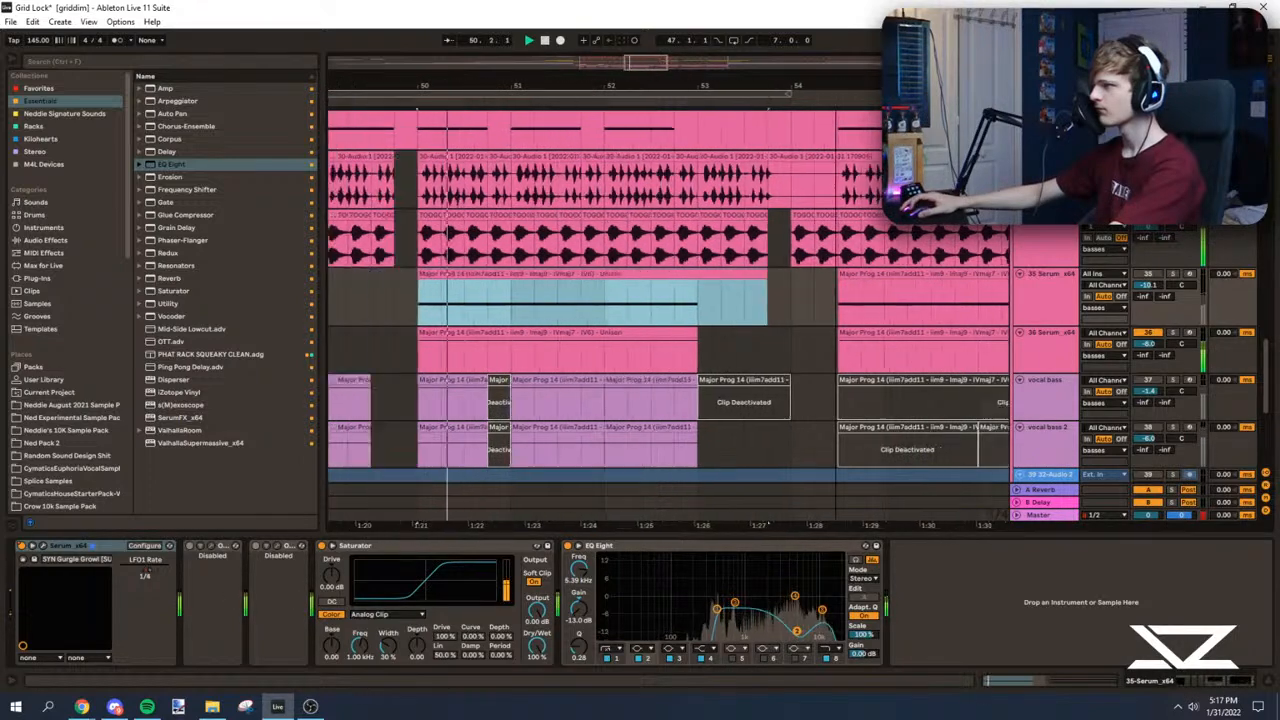
# Step: Duplicate the one-bar clips on tracks 35 Serum and 36 Serum so both layers extend to bar 54
pyautogui.moveTo(540, 315); pyautogui.dragTo(606, 331)
pyautogui.hotkey('ctrl', 'd')
pyautogui.hotkey('ctrl', 'd')
pyautogui.hotkey('ctrl', 'd')
pyautogui.click(552, 312)
# Step: Duplicate the bar 52 clips on the vocal bass and vocal bass 2 tracks into bar 53
pyautogui.scroll(-2, 565, 312)
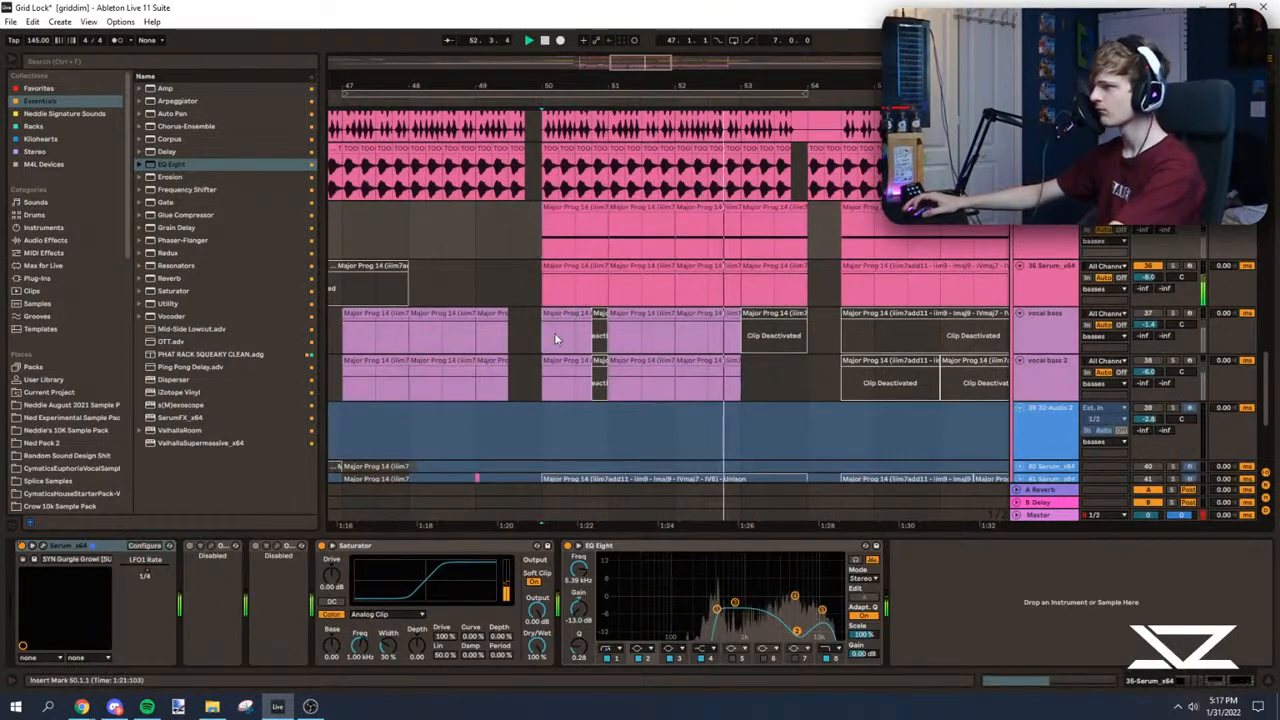
pyautogui.moveTo(552, 334); pyautogui.dragTo(602, 379)
pyautogui.moveTo(680, 338); pyautogui.dragTo(725, 372)
pyautogui.hotkey('ctrl', 'd')
pyautogui.hotkey('ctrl', 'd')
pyautogui.hotkey('ctrl', 'z')
pyautogui.hotkey('ctrl', 'z')
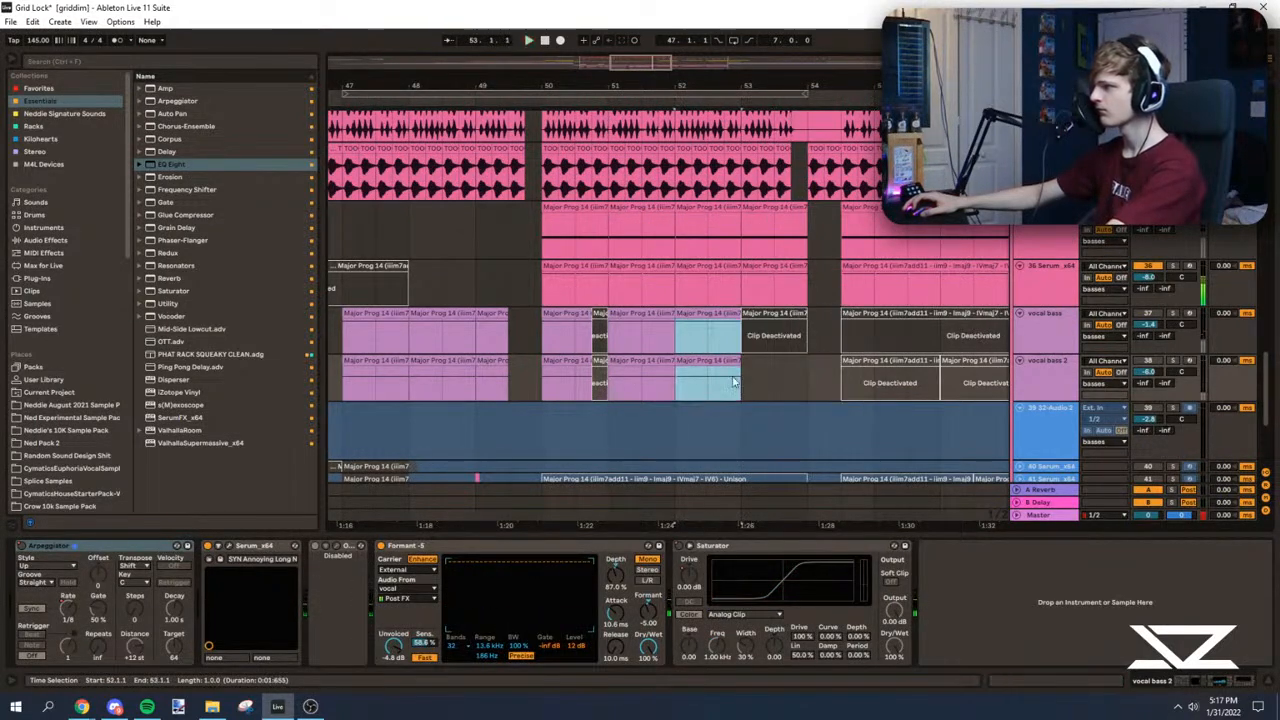
pyautogui.press('space')
pyautogui.press('space')
pyautogui.hotkey('ctrl', 'd')
pyautogui.click(738, 330)
# Step: Duplicate the bar 52 section of the 32 Serum clip into bar 53
pyautogui.scroll(-2, 720, 322)
pyautogui.scroll(1, 560, 265)
pyautogui.click(743, 265)
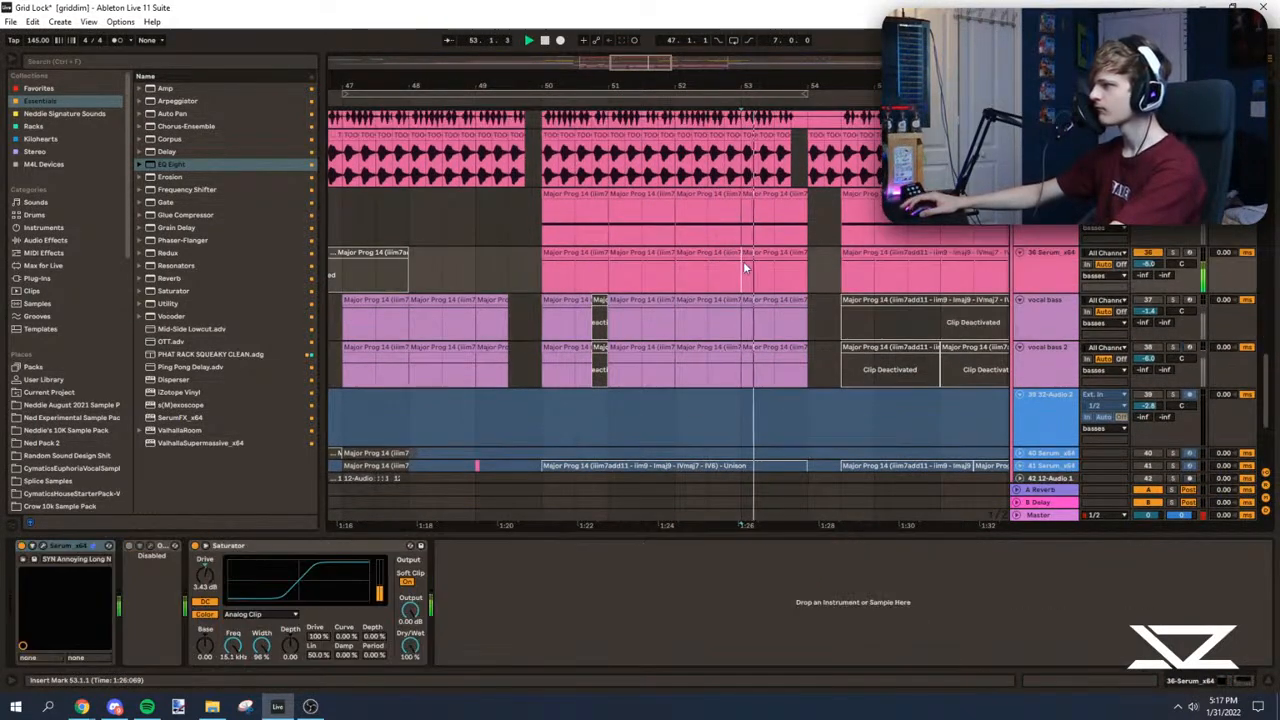
pyautogui.scroll(-4, 763, 322)
pyautogui.scroll(6, 763, 325)
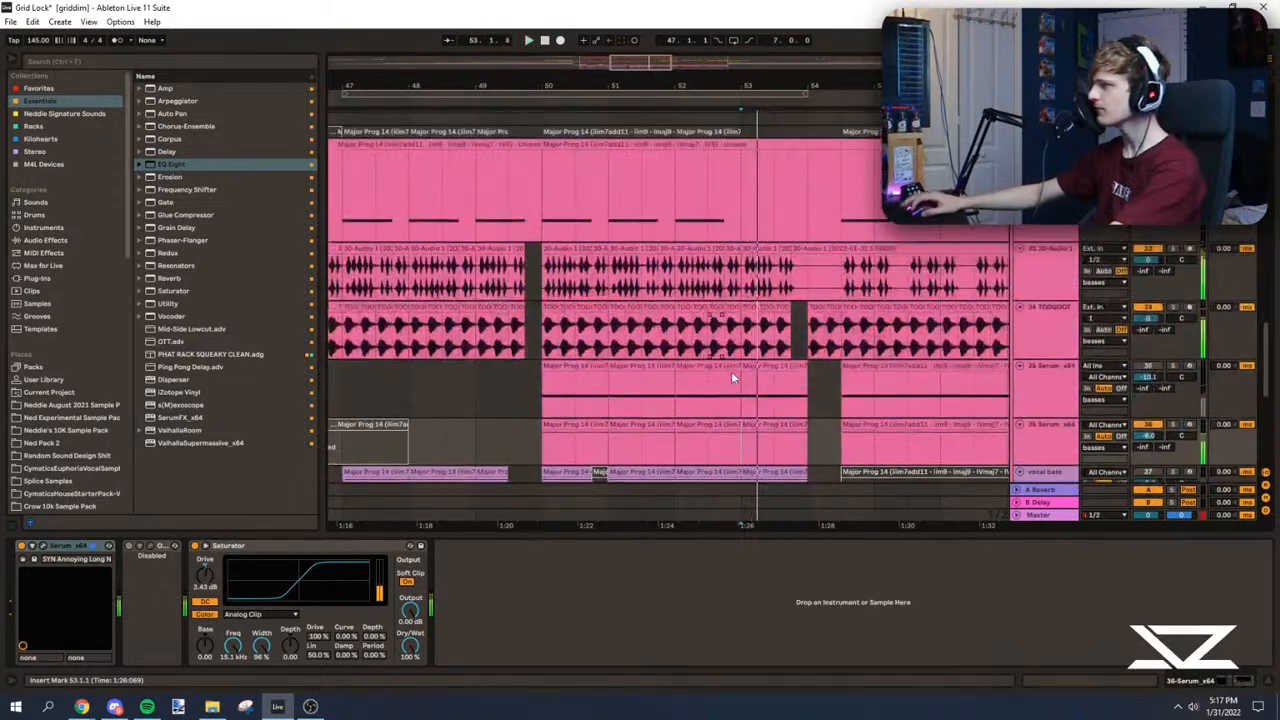
pyautogui.scroll(3, 777, 355)
pyautogui.scroll(-2, 770, 352)
pyautogui.moveTo(682, 338); pyautogui.dragTo(740, 352)
pyautogui.hotkey('ctrl', 'd')
pyautogui.click(743, 350)
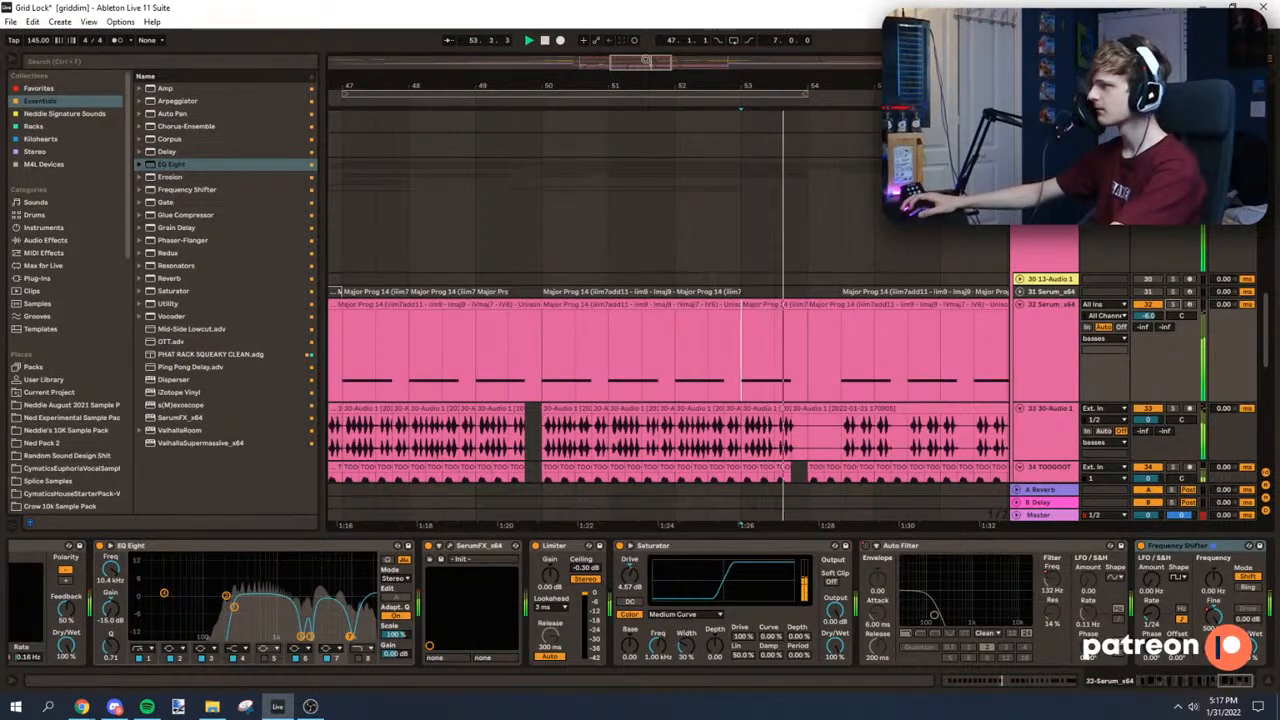
# Step: Play the extended bass section from bar 53 into bar 54 and examine the clips around the transition
pyautogui.scroll(3, 707, 252)
pyautogui.scroll(-6, 752, 226)
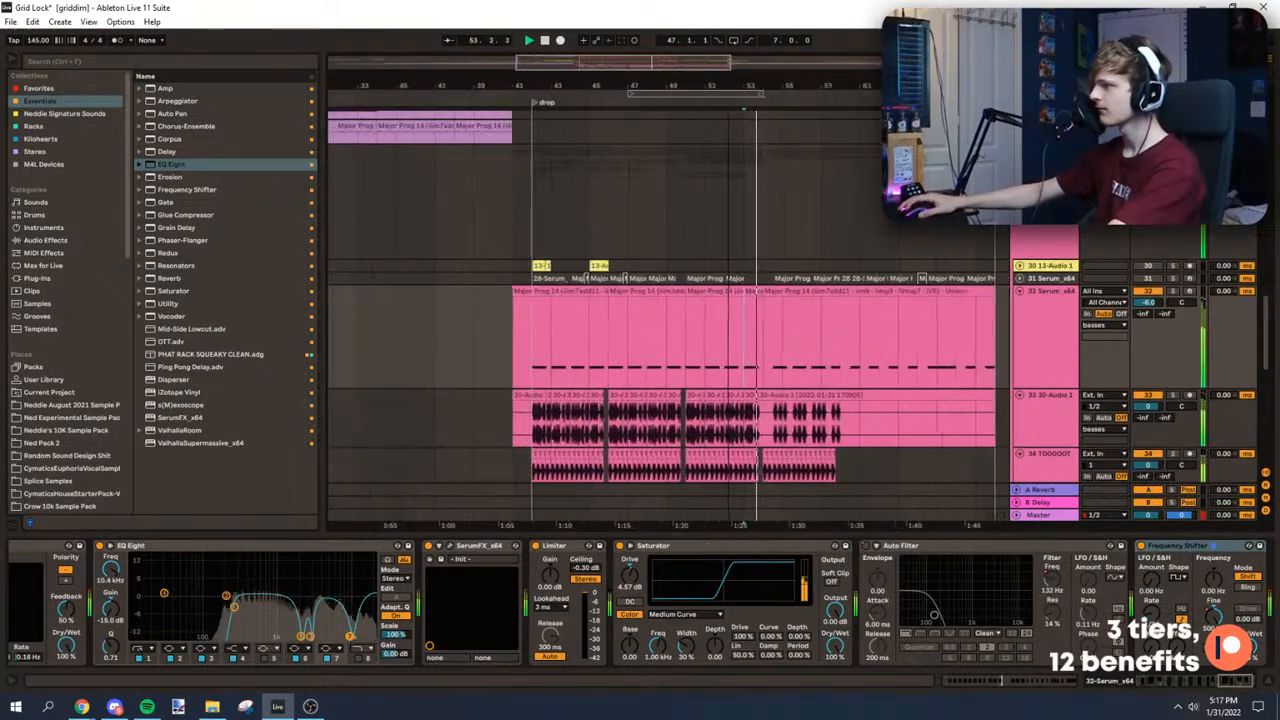
pyautogui.scroll(-2, 751, 295)
pyautogui.scroll(2, 745, 270)
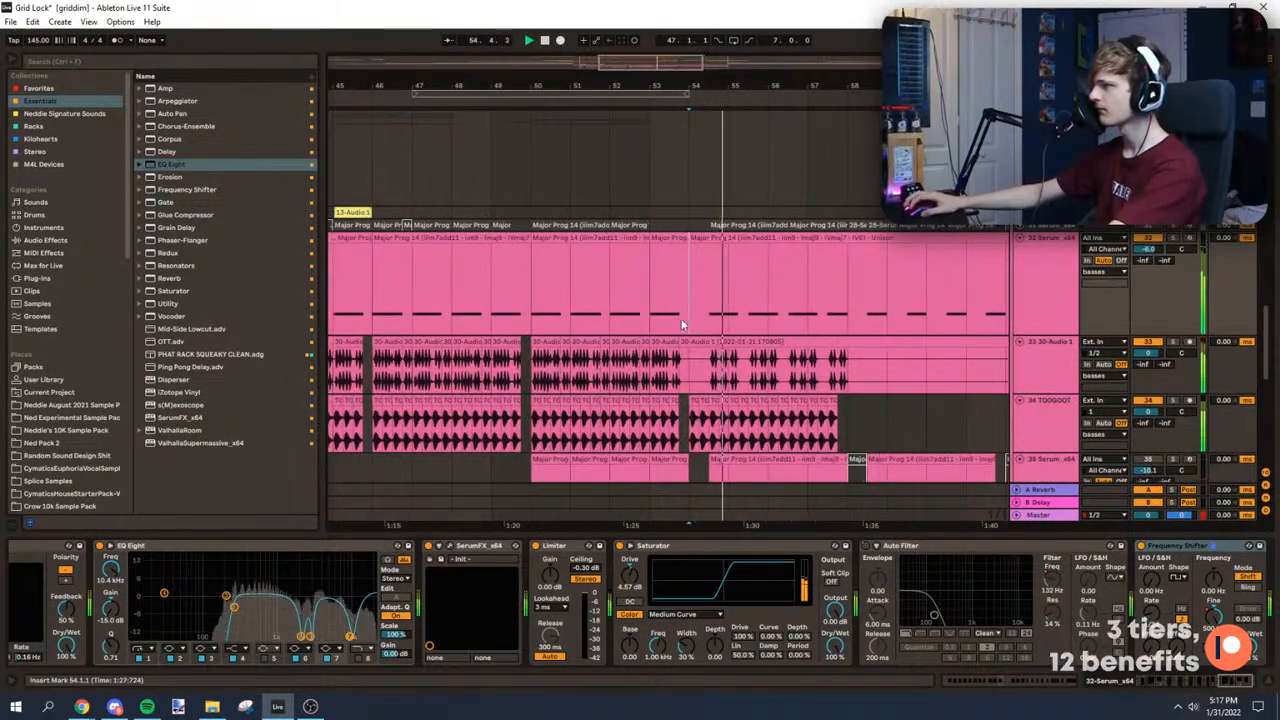
pyautogui.scroll(-1, 686, 208)
pyautogui.scroll(4, 700, 212)
pyautogui.hscroll(-2, 670, 350)
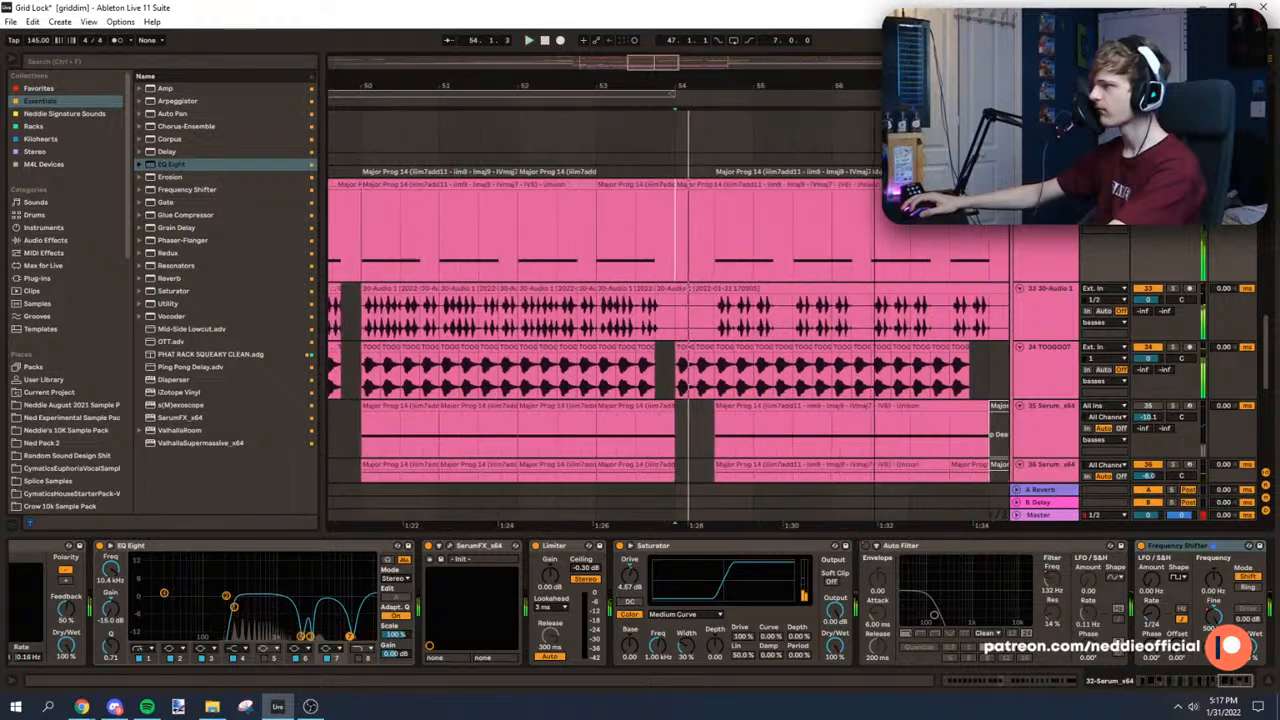
pyautogui.click(670, 350)
pyautogui.click(661, 232)
pyautogui.press('space')
pyautogui.press('space')
pyautogui.moveTo(653, 87)
pyautogui.mouseDown()
pyautogui.moveTo(632, 72)
pyautogui.moveTo(745, 68)
pyautogui.mouseUp()
# Step: Copy the dv_vocal clips from bar 49 to bar 54 and delete the second half of the copy
pyautogui.scroll(4, 700, 339)
pyautogui.scroll(8, 699, 340)
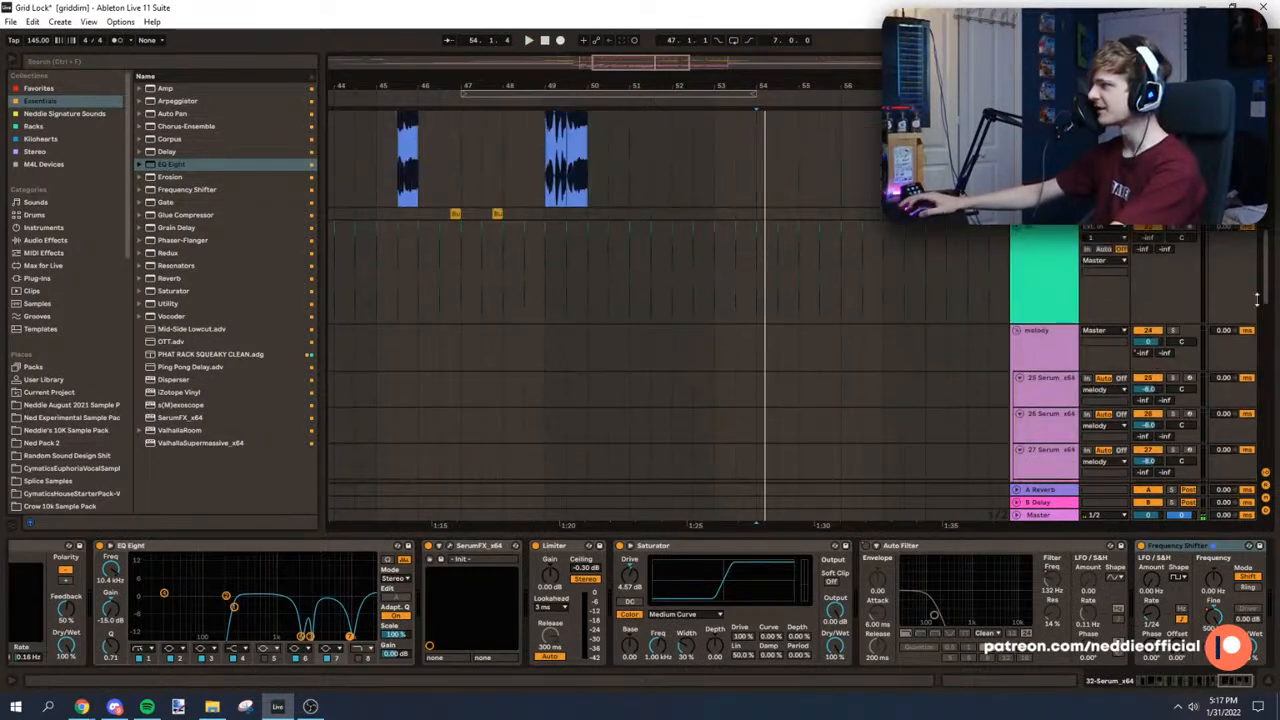
pyautogui.scroll(-2, 690, 338)
pyautogui.moveTo(571, 344); pyautogui.dragTo(645, 340)
pyautogui.hotkey('ctrl', 'c')
pyautogui.click(760, 332)
pyautogui.hotkey('ctrl', 'v')
pyautogui.click(713, 126)
pyautogui.press('space')
pyautogui.moveTo(711, 88)
pyautogui.mouseDown()
pyautogui.moveTo(656, 113)
pyautogui.moveTo(640, 86)
pyautogui.moveTo(674, 70)
pyautogui.moveTo(710, 84)
pyautogui.moveTo(712, 68)
pyautogui.mouseUp()
pyautogui.click(803, 293)
pyautogui.press('Delete')
pyautogui.click(740, 337)
pyautogui.press('space')
# Step: Add EQ Eight at the end of the dv_vocal chain and set its low cut to 95.6 Hz with a Q of 0.26
pyautogui.doubleClick(1045, 345)
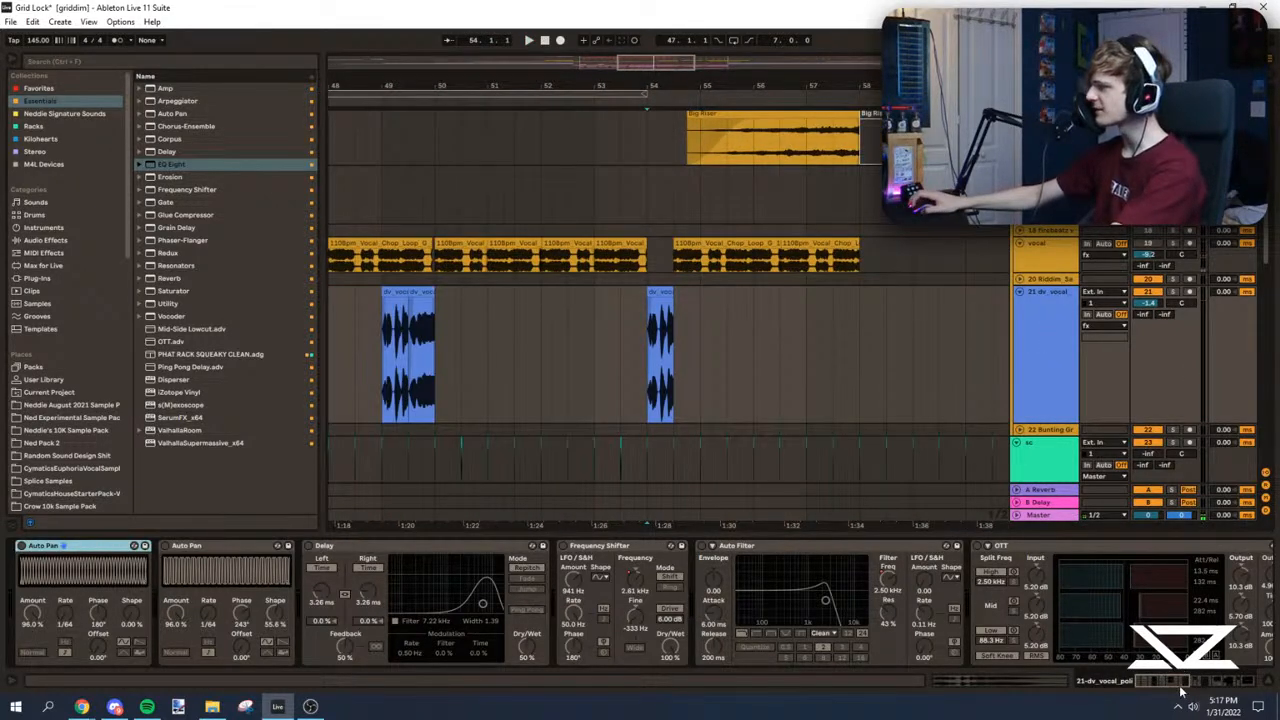
pyautogui.scroll(-3, 1182, 687)
pyautogui.press('space')
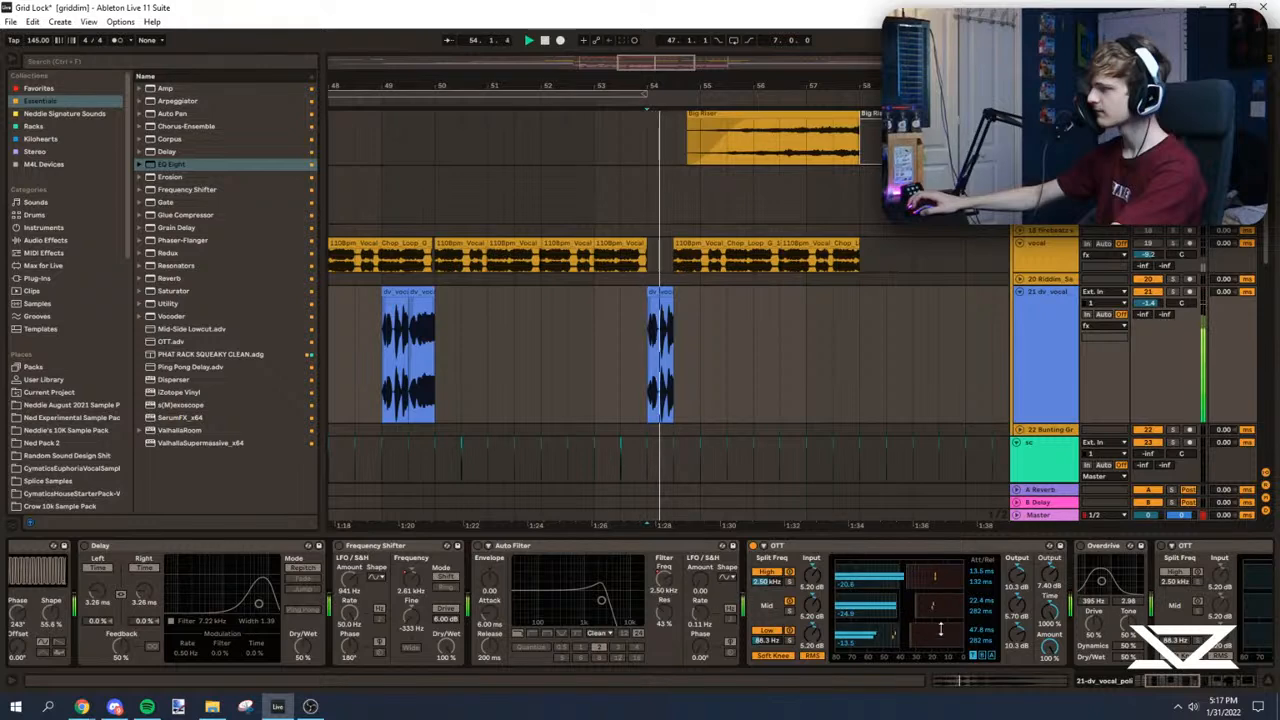
pyautogui.scroll(-8, 1036, 581)
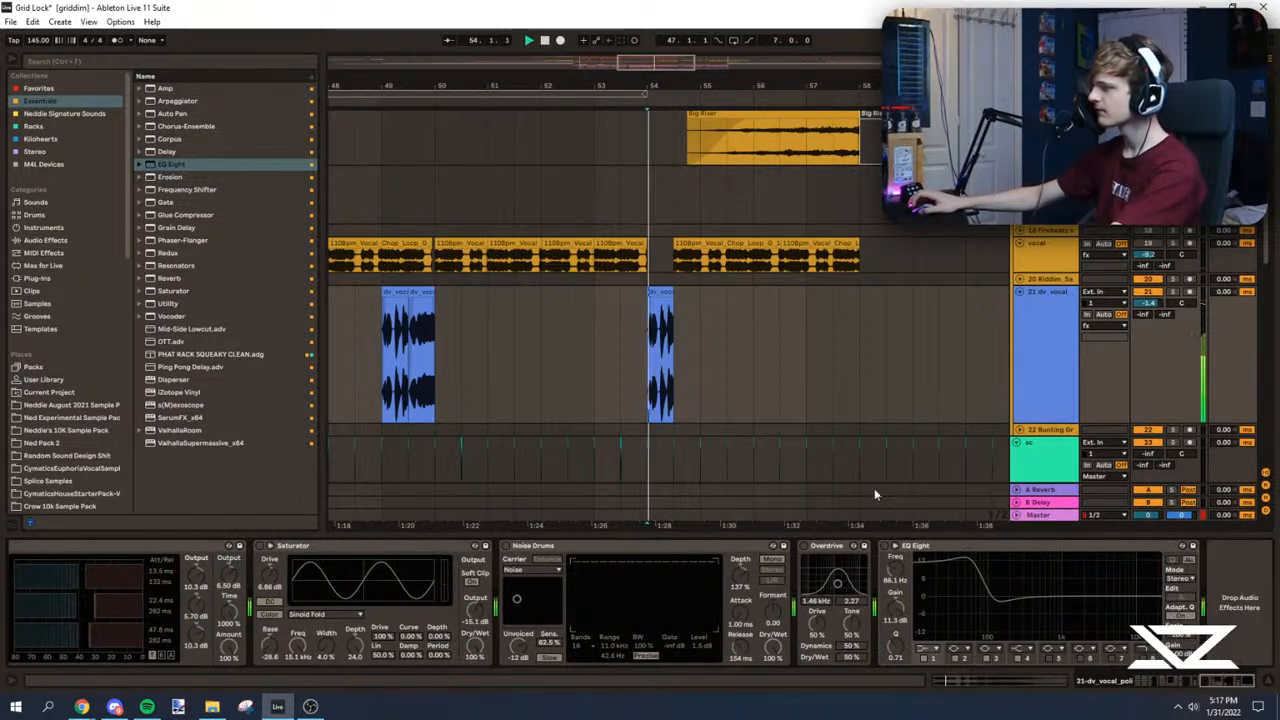
pyautogui.press('Return')
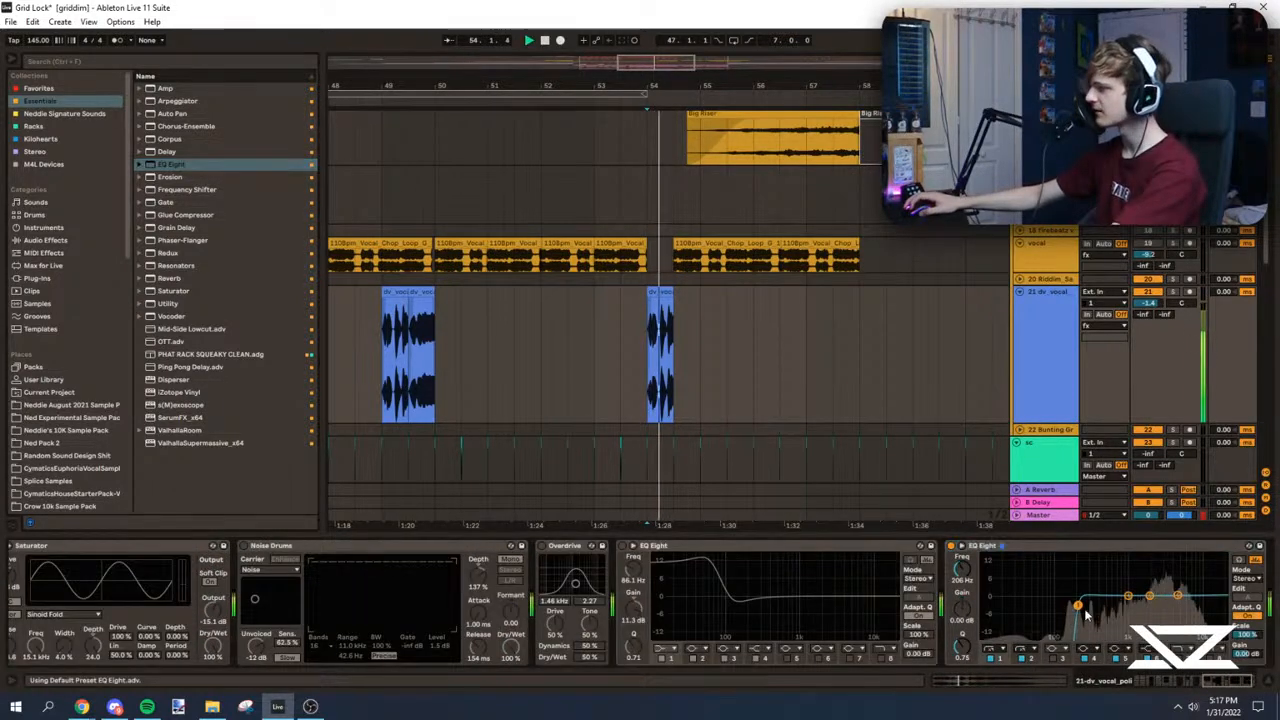
pyautogui.press('space')
pyautogui.moveTo(1018, 623); pyautogui.dragTo(1054, 622)
pyautogui.press('space')
pyautogui.press('space')
# Step: Play the new dv_vocal chop at bar 54 in the full mix and continue towards bar 58
pyautogui.moveTo(680, 87)
pyautogui.mouseDown()
pyautogui.moveTo(636, 98)
pyautogui.moveTo(642, 126)
pyautogui.moveTo(626, 84)
pyautogui.moveTo(448, 120)
pyautogui.mouseUp()
pyautogui.click(664, 318)
pyautogui.scroll(-2, 715, 318)
pyautogui.scroll(2, 690, 300)
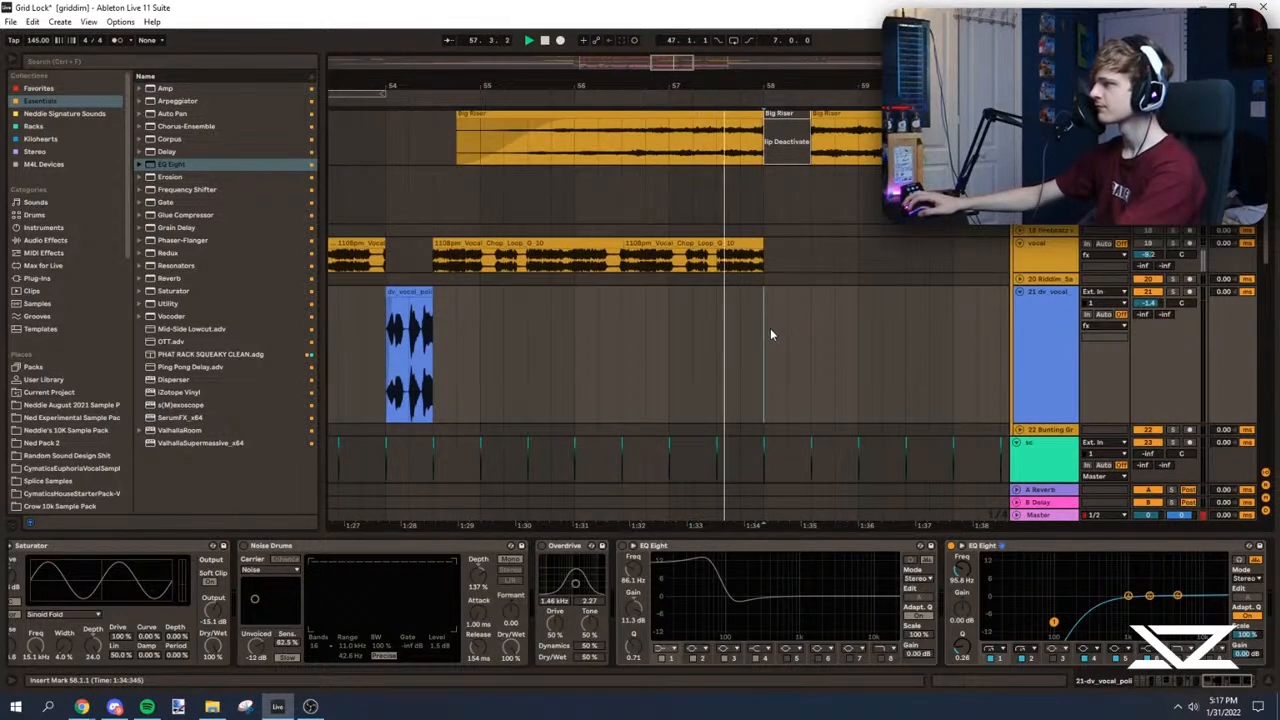
pyautogui.scroll(2, 770, 334)
pyautogui.click(741, 400)
# Step: Save the set and play the intro from the start of the arrangement
pyautogui.scroll(-5, 608, 403)
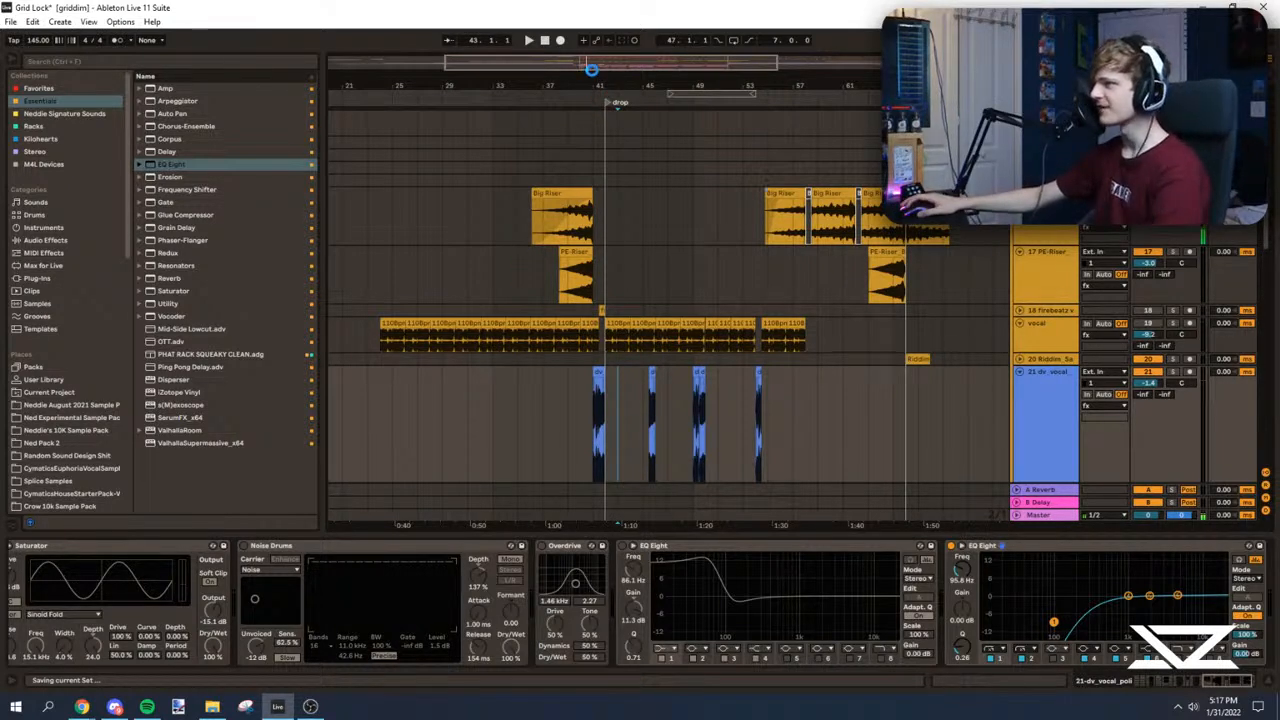
pyautogui.scroll(-3, 399, 200)
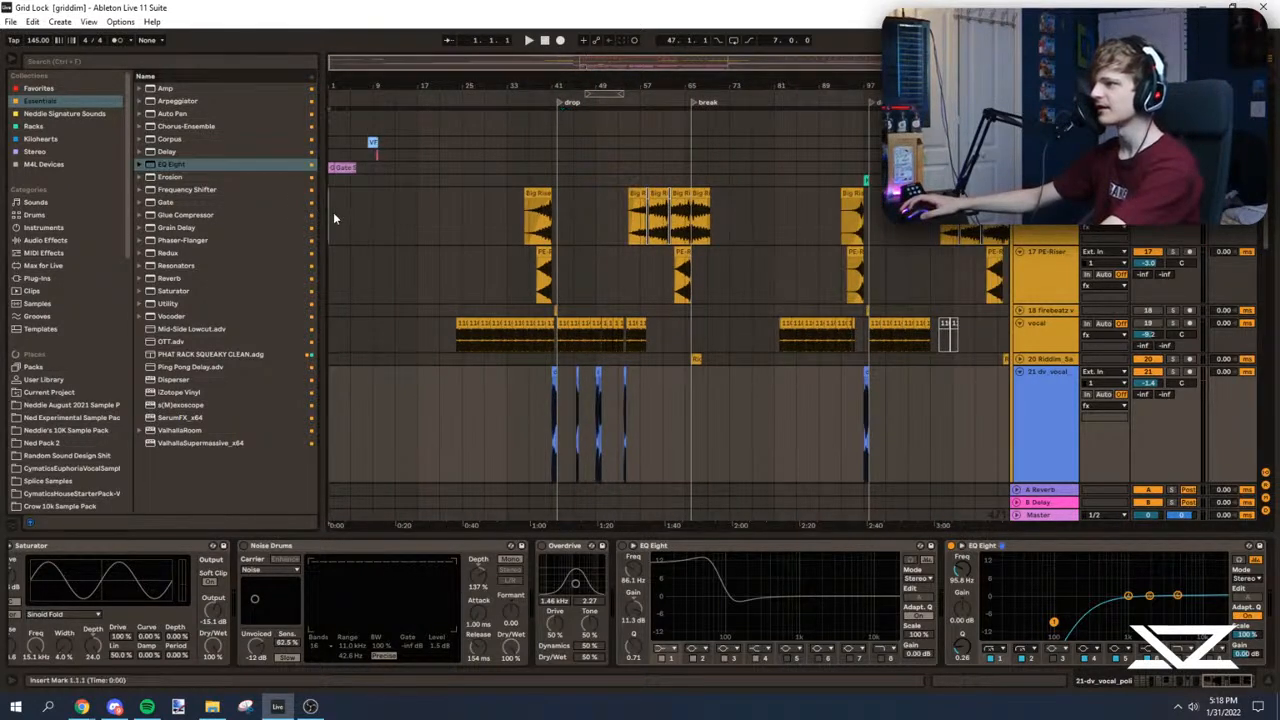
pyautogui.click(333, 212)
pyautogui.scroll(4, 345, 210)
pyautogui.press('space')
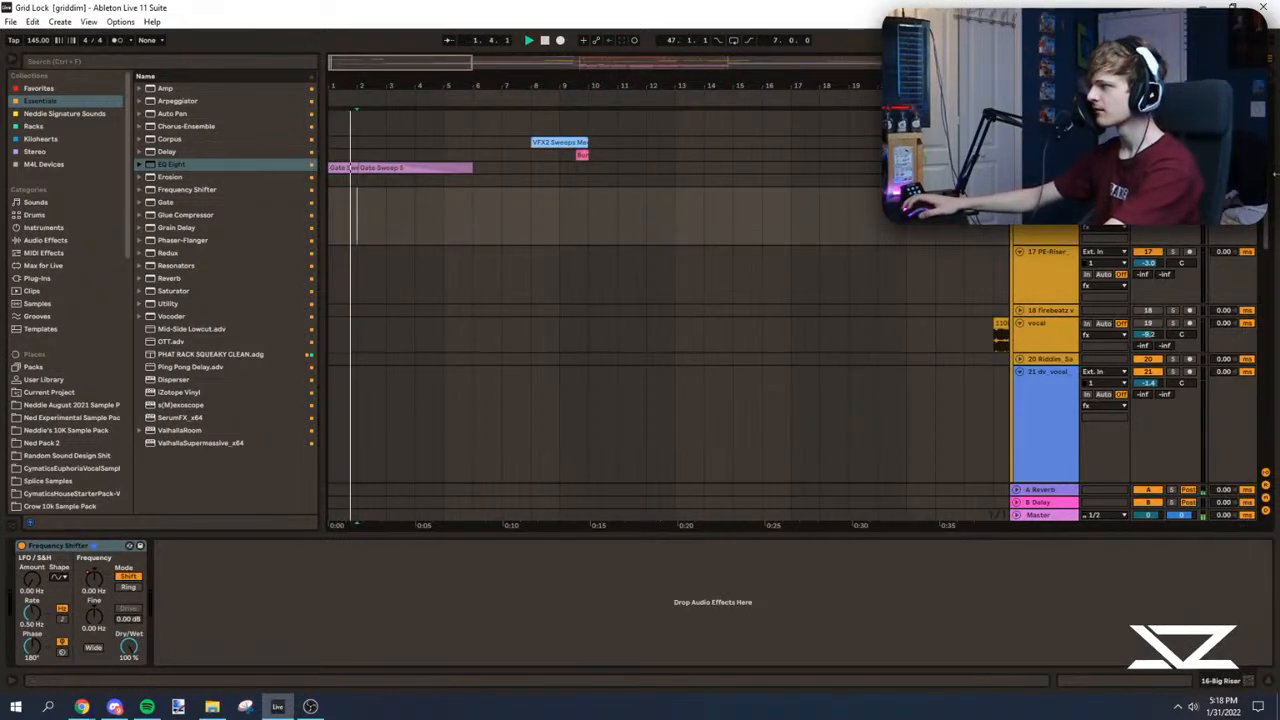
pyautogui.scroll(-8, 1260, 260)
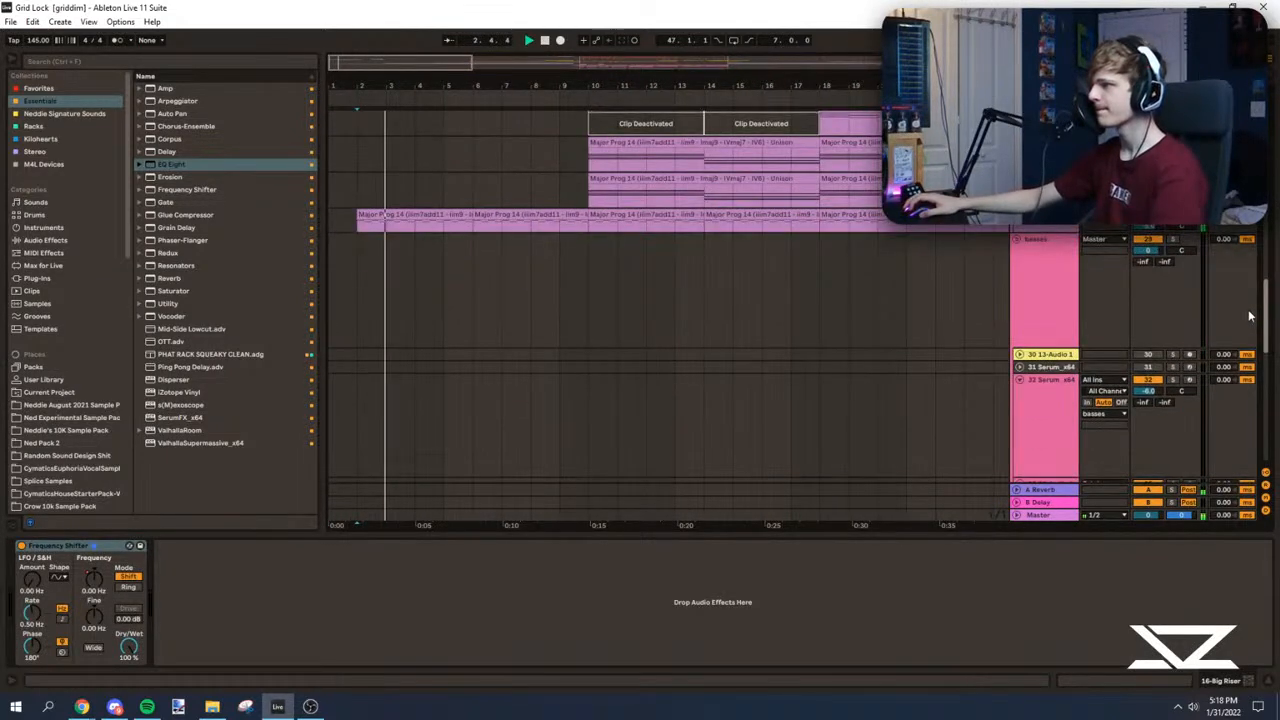
# Step: Solo the 28 Serum lead, play it from bar 2, and add Ping Pong Delay with the left delay time at 3
pyautogui.click(1044, 297)
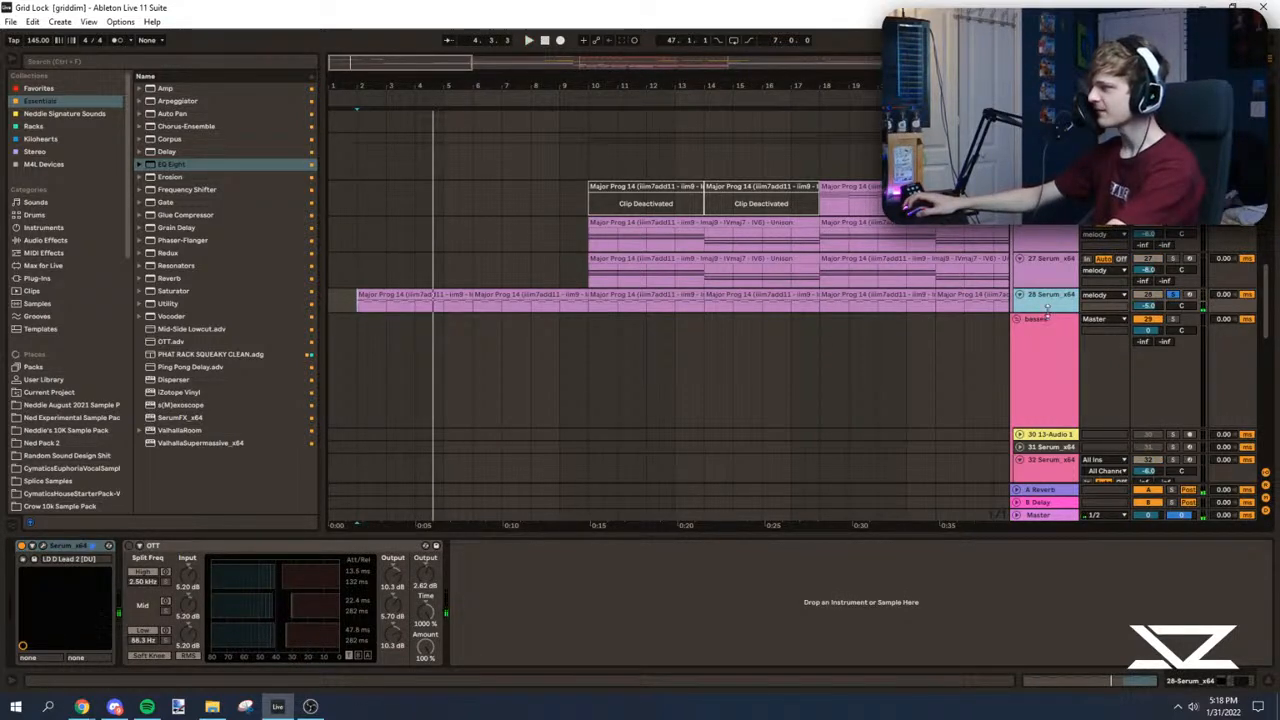
pyautogui.scroll(3, 1047, 312)
pyautogui.press('space')
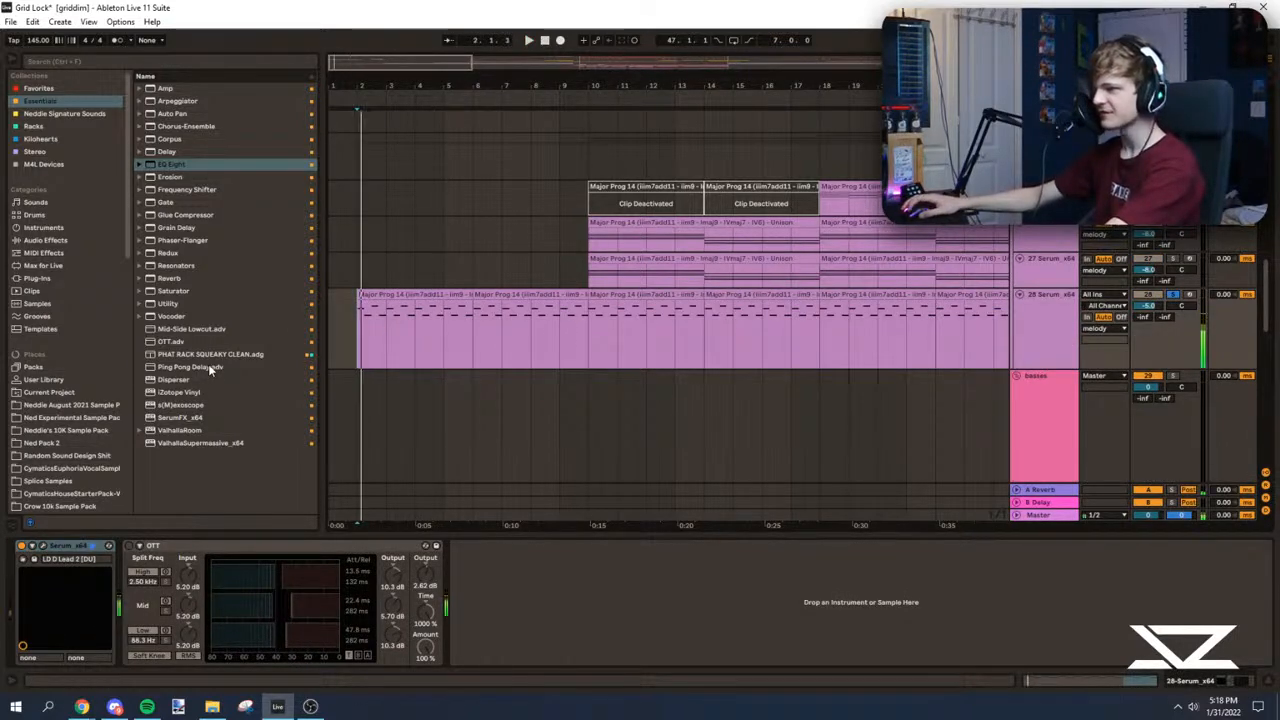
pyautogui.doubleClick(208, 369)
pyautogui.click(461, 590)
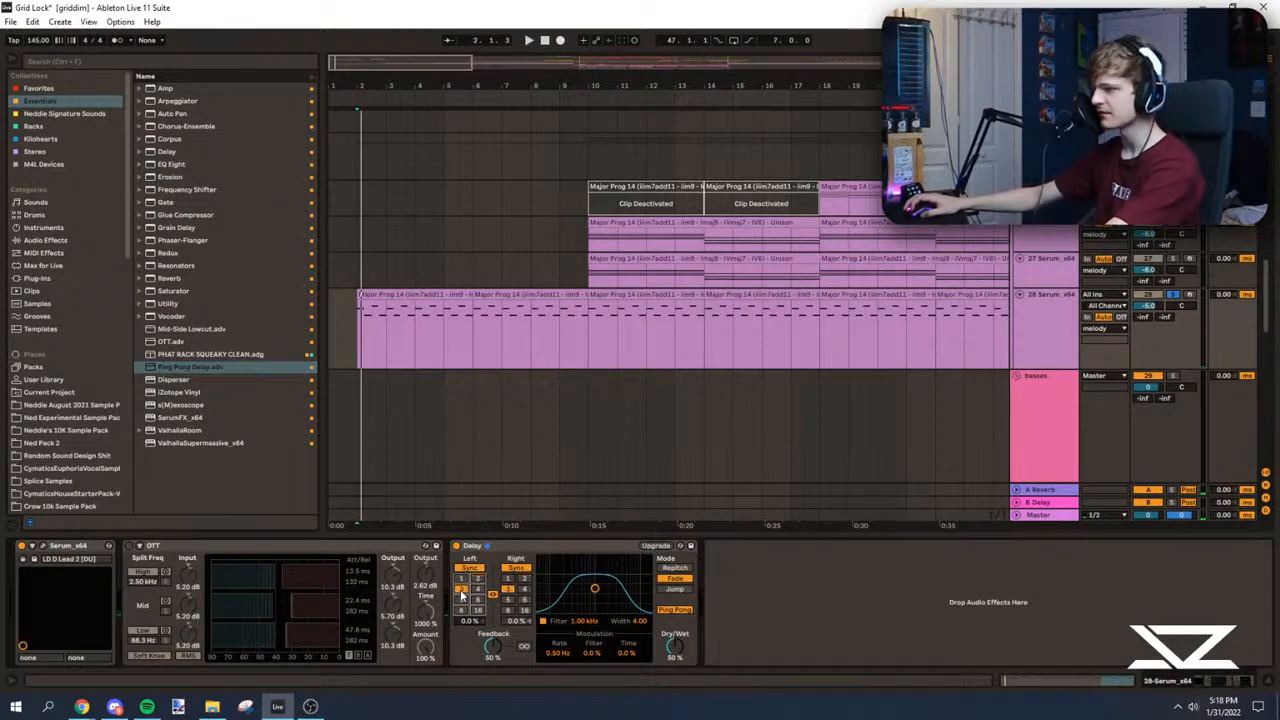
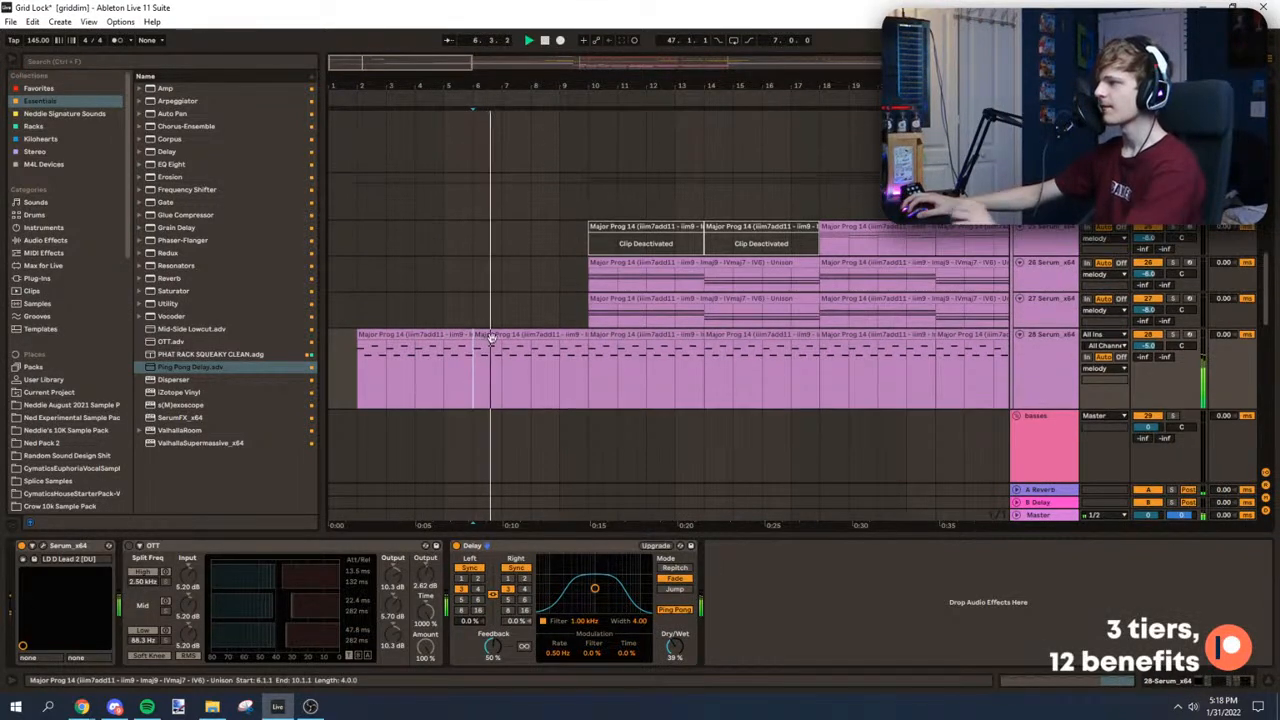
# Step: Insert a new MIDI track below the 28 Serum lead, load Serum on it and enable its Tube distortion effect
pyautogui.scroll(-2, 517, 366)
pyautogui.click(1042, 280)
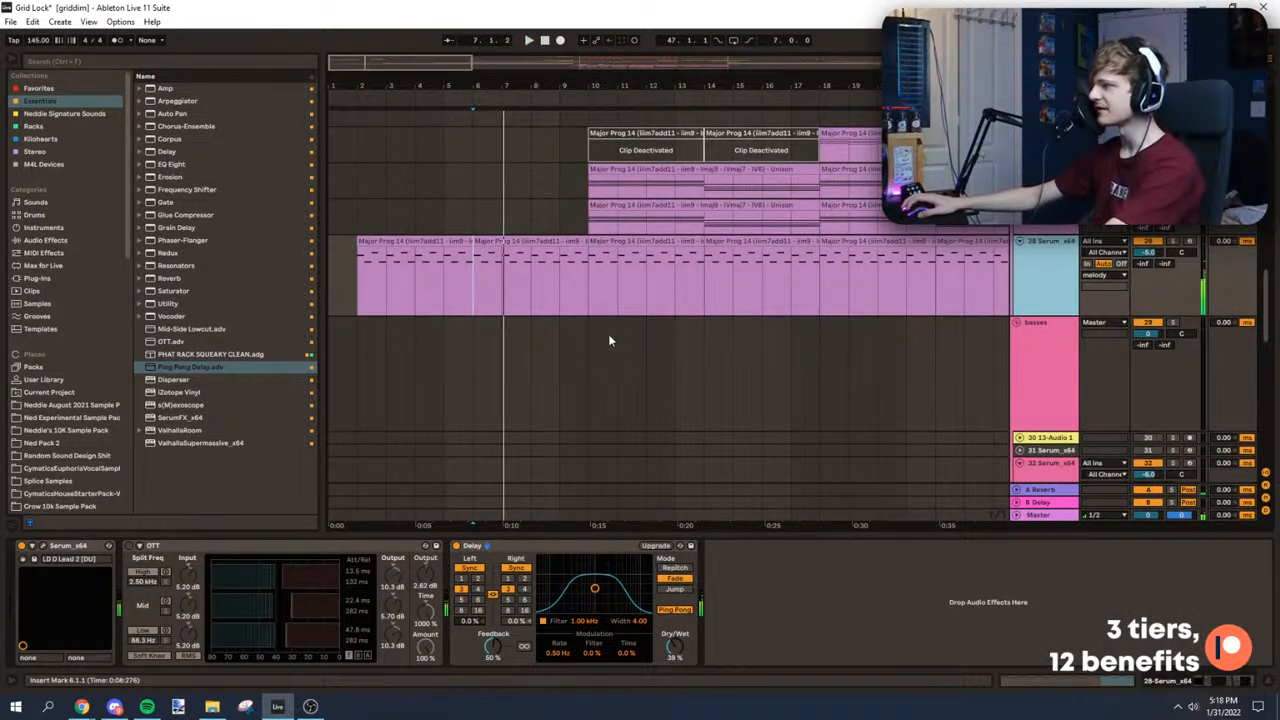
pyautogui.hotkey('ctrl', 'shift', 't')
pyautogui.click(38, 88)
pyautogui.doubleClick(175, 138)
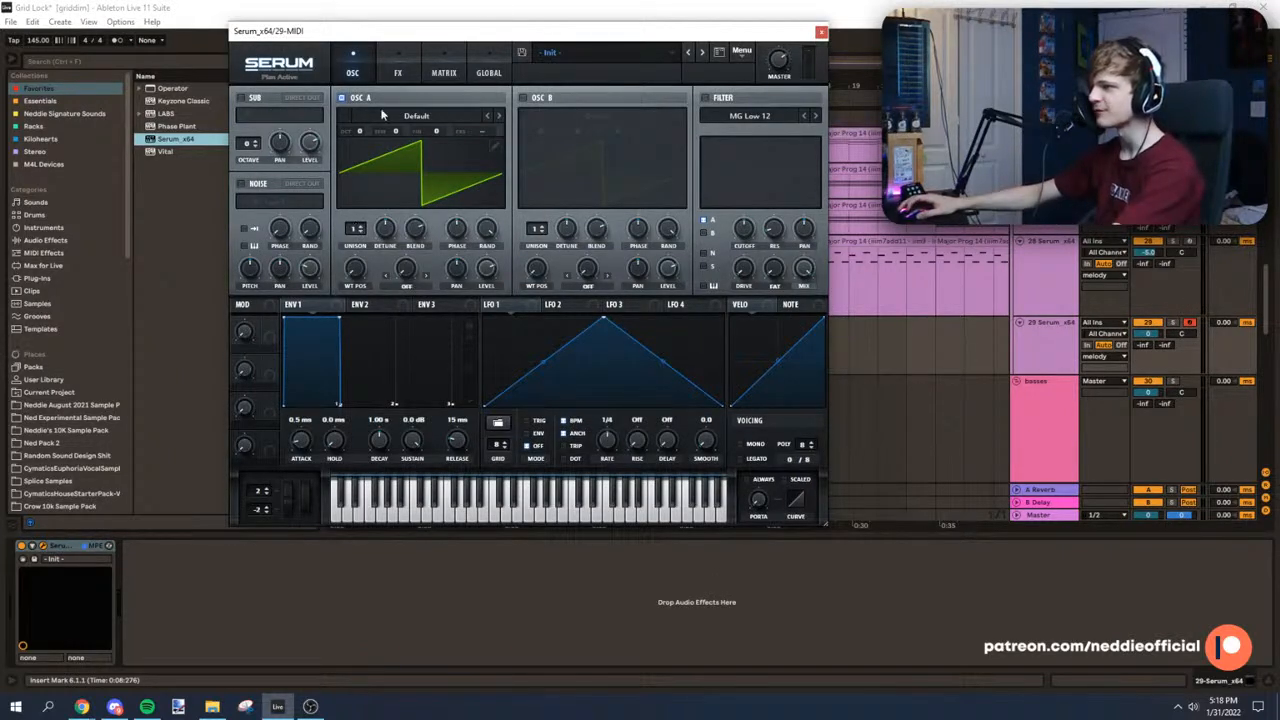
pyautogui.click(405, 68)
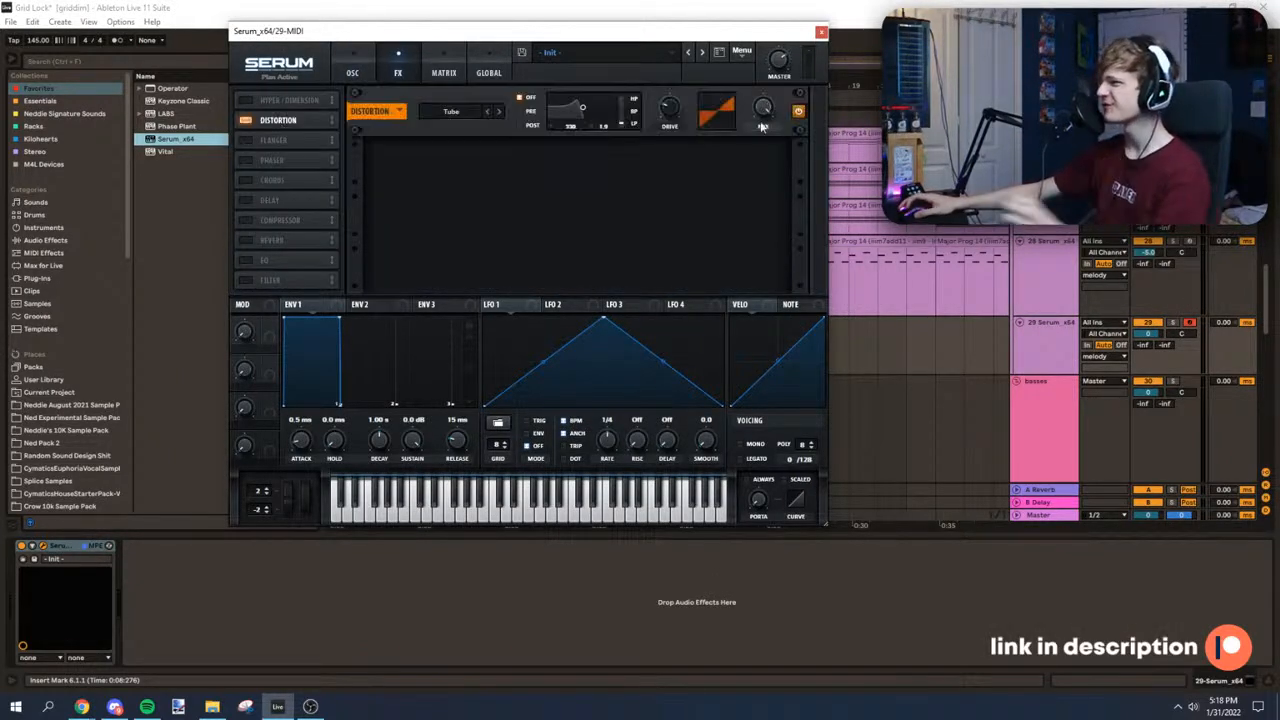
pyautogui.click(821, 32)
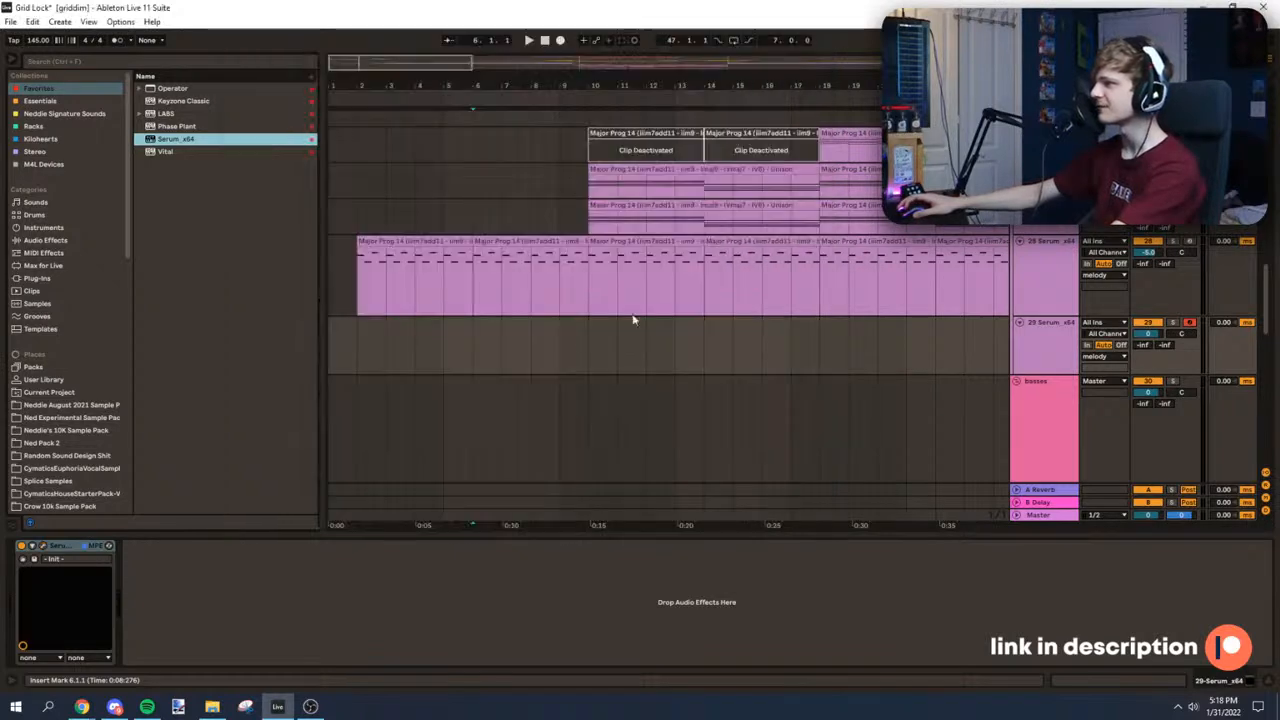
# Step: Add the Mid-Side Lowcut preset and an EQ Eight with a 200 Hz high cut after Serum on the new track
pyautogui.click(40, 101)
pyautogui.click(205, 330)
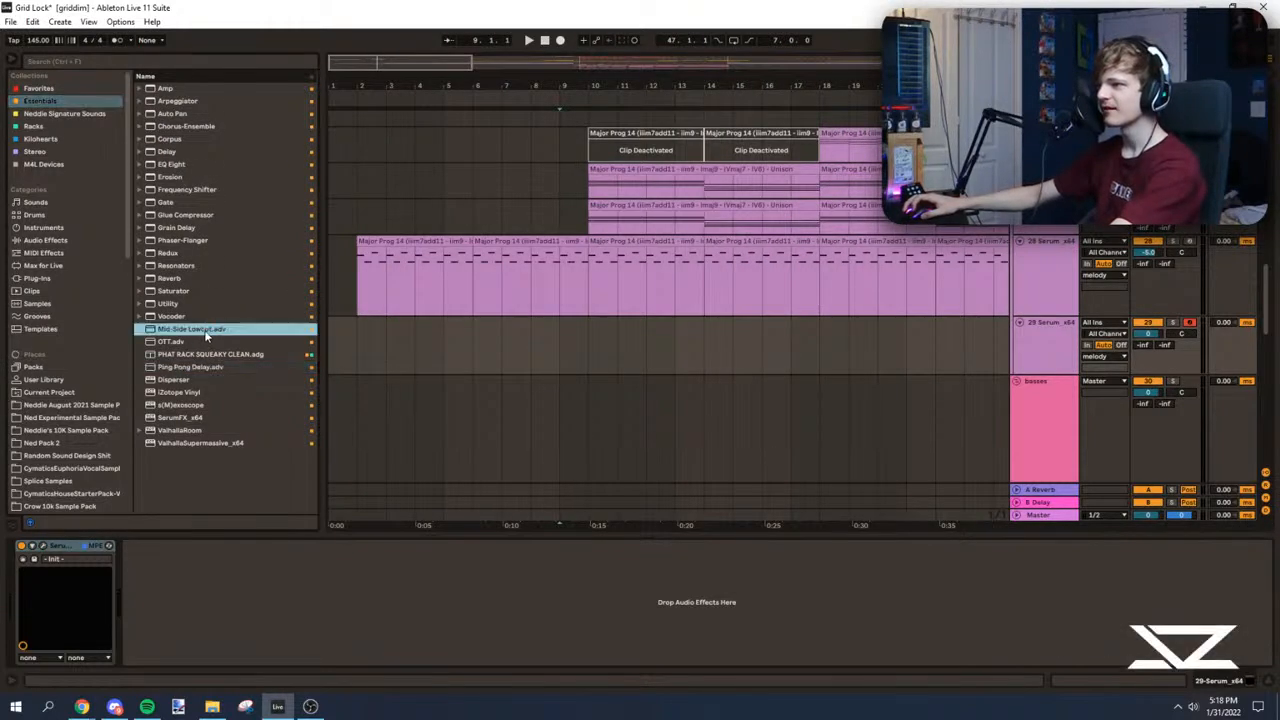
pyautogui.doubleClick(183, 165)
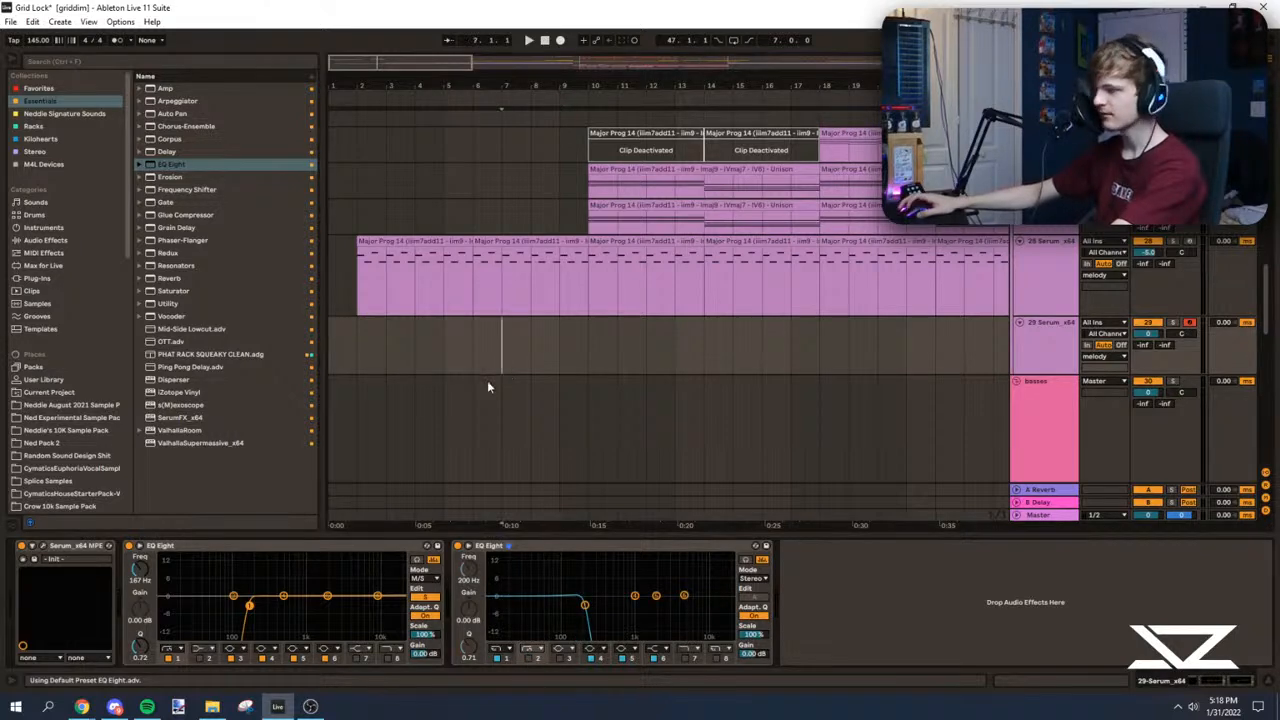
# Step: Copy the lead's bar 6 clip onto the new Serum track and open it in an enlarged note editor
pyautogui.moveTo(500, 242); pyautogui.dragTo(511, 341)
pyautogui.doubleClick(511, 323)
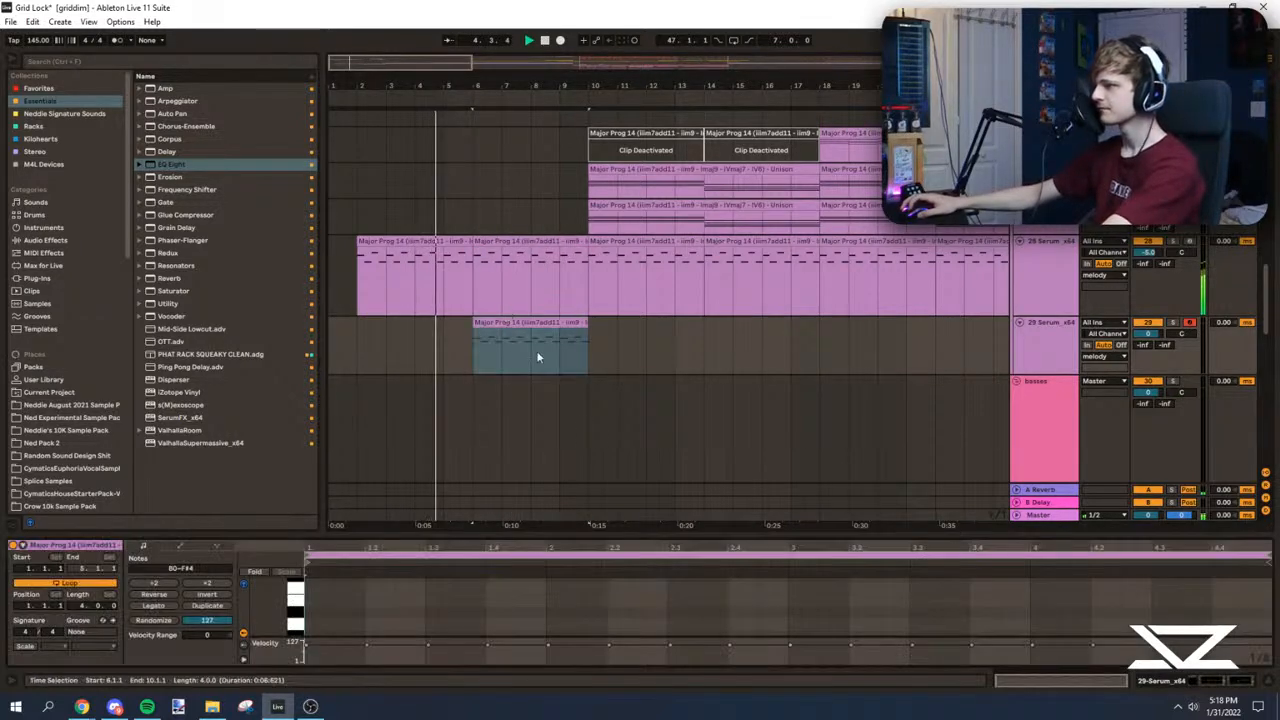
pyautogui.press('space')
pyautogui.press('space')
pyautogui.moveTo(601, 538)
pyautogui.mouseDown()
pyautogui.moveTo(590, 402)
pyautogui.moveTo(480, 350)
pyautogui.mouseUp()
pyautogui.click(468, 361)
pyautogui.scroll(1, 389, 283)
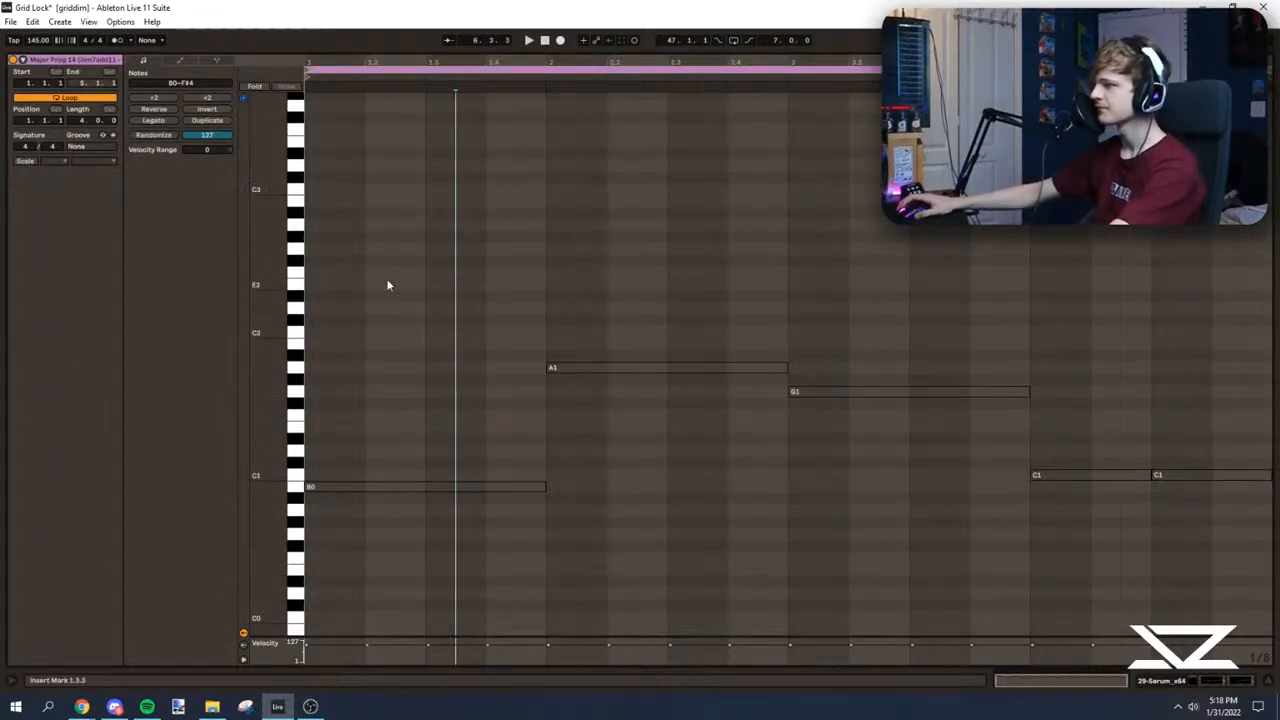
# Step: Activate the copied clip's low notes from B0 to A1 and deactivate its upper melody notes
pyautogui.hotkey('ctrl', 'a')
pyautogui.press('0')
pyautogui.press('space')
pyautogui.scroll(10, 635, 267)
pyautogui.press('space')
pyautogui.moveTo(318, 200); pyautogui.dragTo(1230, 426)
pyautogui.press('0')
pyautogui.press('space')
pyautogui.scroll(-9, 560, 400)
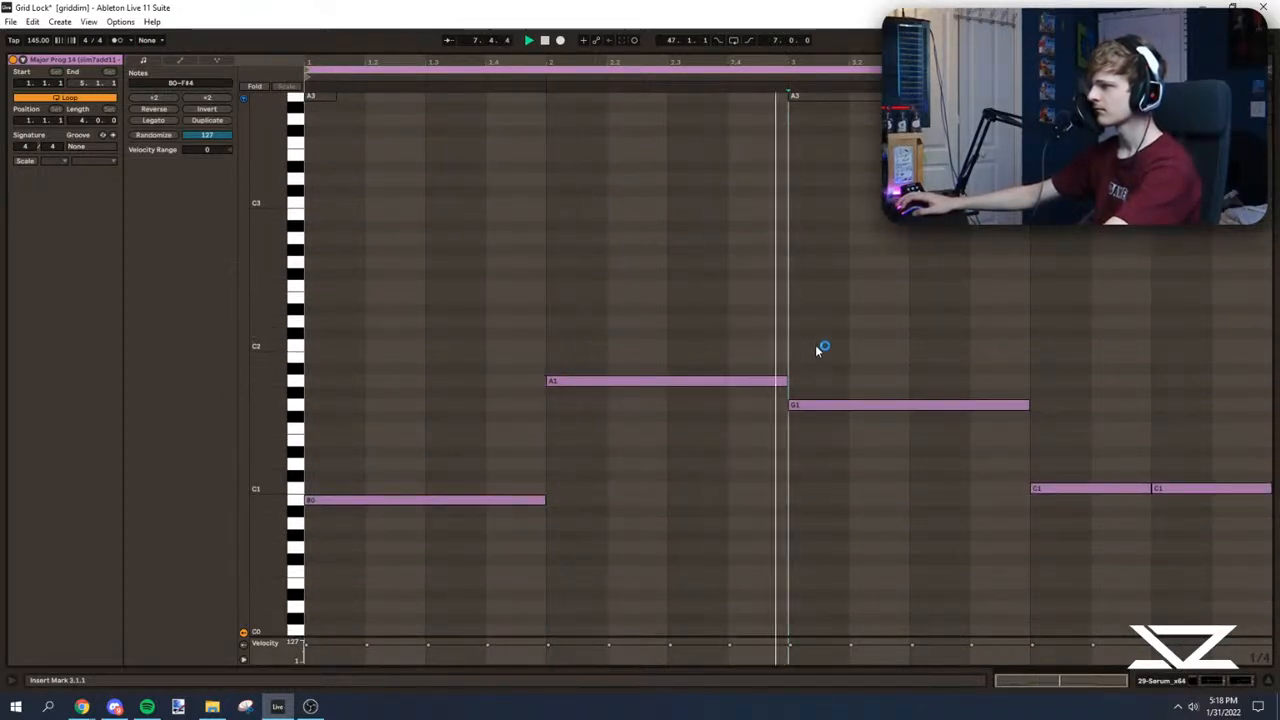
# Step: Move the first bass note to E0, delete the other low notes and repeat the E0 note in all four bars
pyautogui.scroll(-3, 960, 420)
pyautogui.click(412, 402)
pyautogui.moveTo(339, 420); pyautogui.dragTo(346, 505)
pyautogui.moveTo(632, 267); pyautogui.dragTo(1190, 480)
pyautogui.press('Delete')
pyautogui.moveTo(457, 460); pyautogui.dragTo(462, 552)
pyautogui.hotkey('ctrl', 'd')
pyautogui.hotkey('ctrl', 'd')
pyautogui.hotkey('ctrl', 'd')
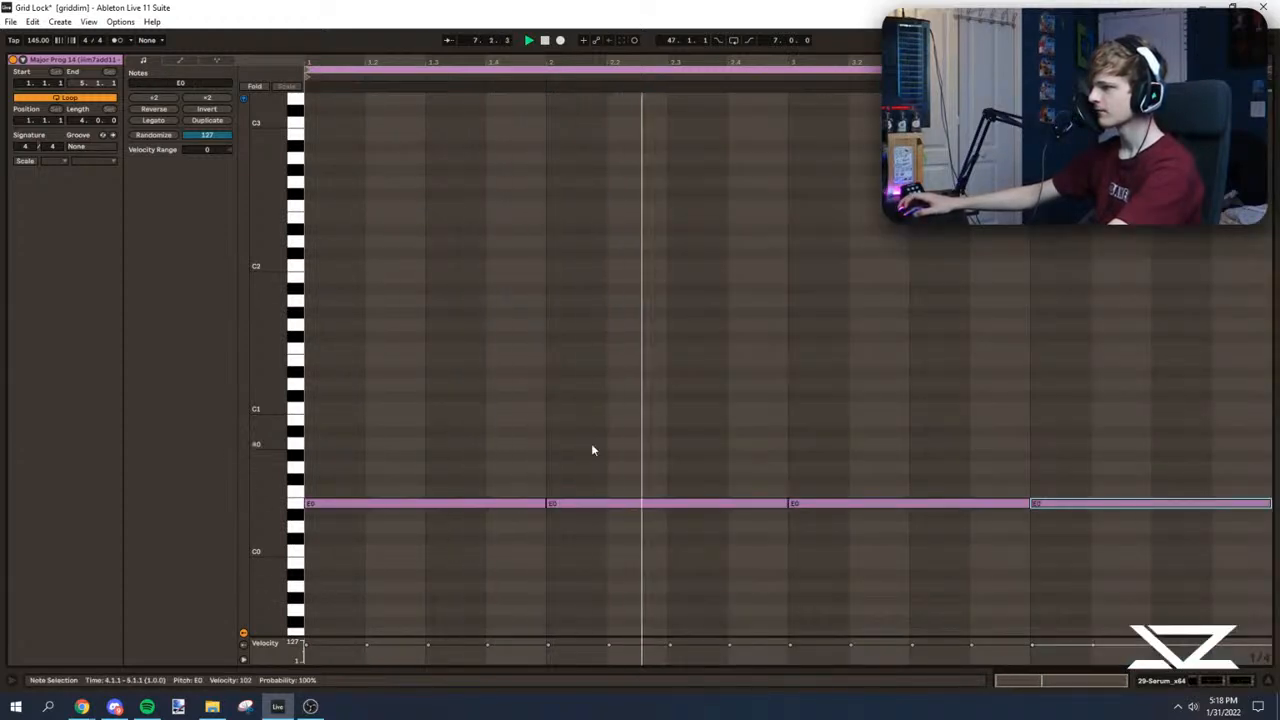
# Step: Extend the first E0 note to two bars, lower the third bar's note to C0 and delete the fourth bar's note
pyautogui.moveTo(545, 503); pyautogui.dragTo(788, 503)
pyautogui.scroll(-3, 828, 458)
pyautogui.moveTo(836, 341); pyautogui.dragTo(838, 520)
pyautogui.press('Down')
pyautogui.press('Down')
pyautogui.press('Down')
pyautogui.press('Down')
pyautogui.moveTo(1076, 322); pyautogui.dragTo(1097, 425)
pyautogui.press('Delete')
pyautogui.moveTo(834, 377); pyautogui.dragTo(819, 486)
pyautogui.hotkey('shift', 'Up')
pyautogui.hotkey('shift', 'Up')
pyautogui.hotkey('shift', 'Down')
pyautogui.hotkey('shift', 'Down')
pyautogui.click(793, 302)
pyautogui.press('space')
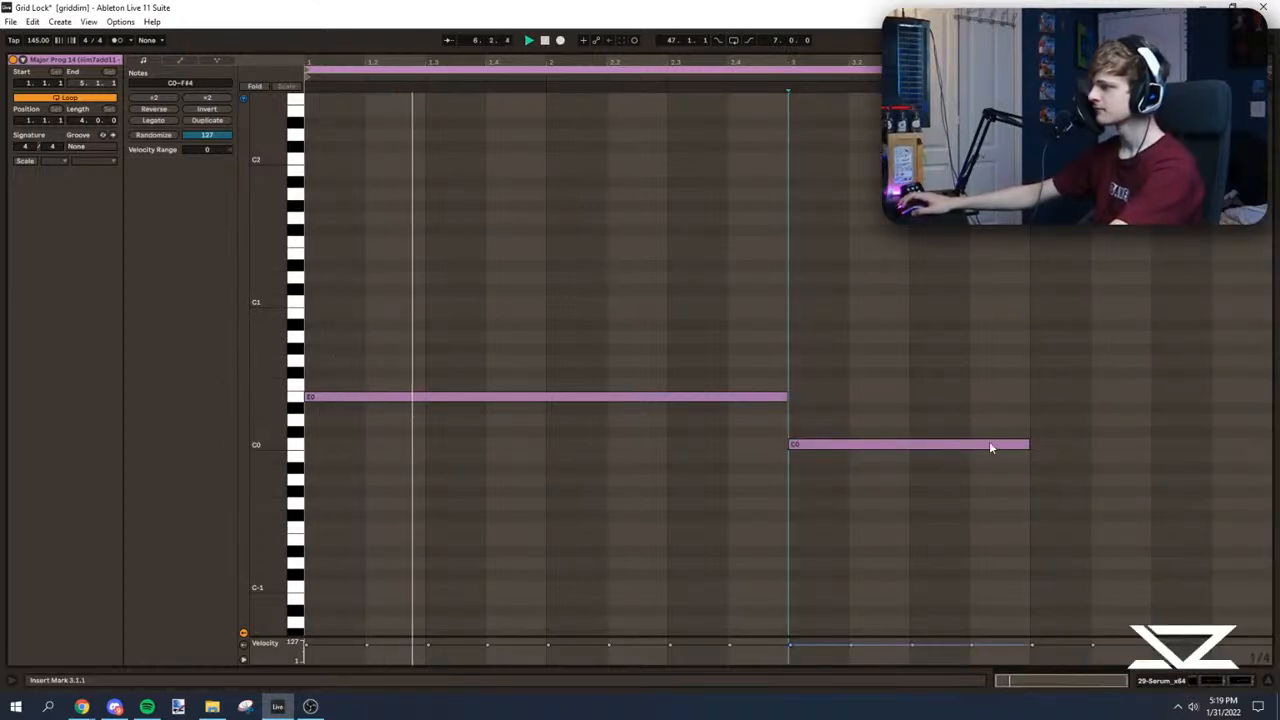
# Step: Duplicate the one-bar C0 note into the fourth bar and transpose the copy up to D0
pyautogui.moveTo(1026, 446); pyautogui.dragTo(1270, 449)
pyautogui.scroll(1, 791, 374)
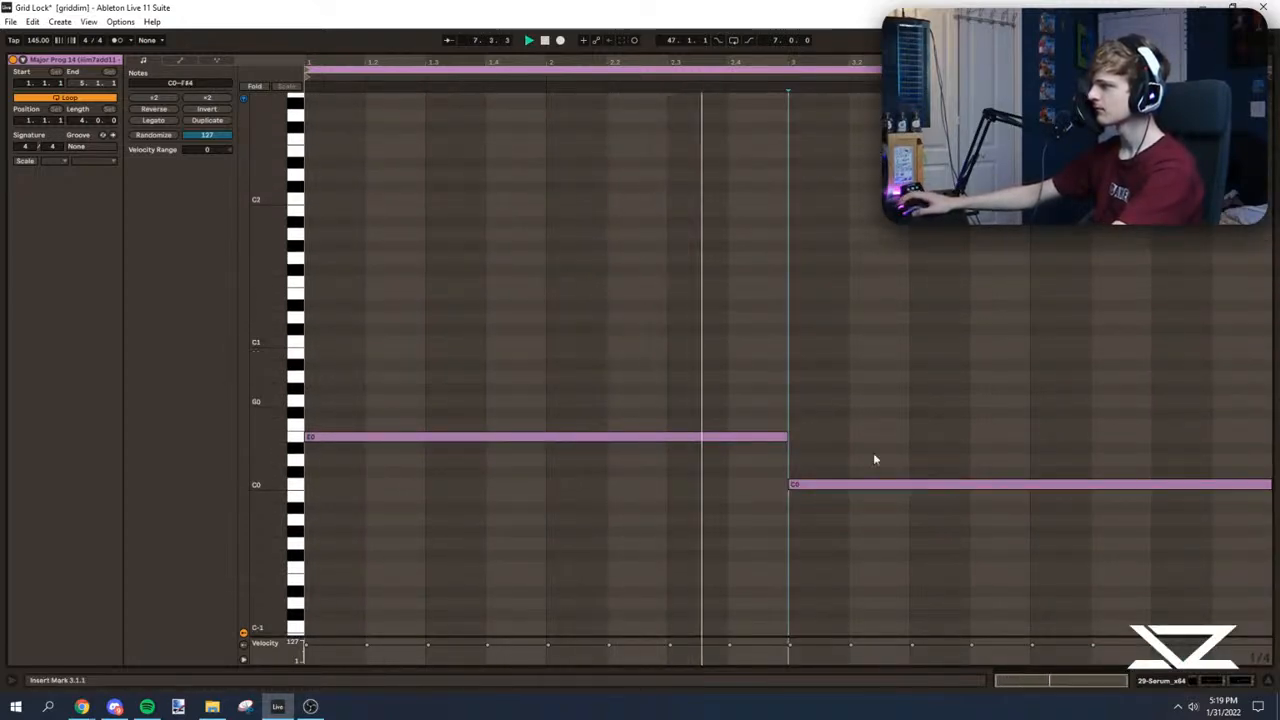
pyautogui.press('space')
pyautogui.moveTo(1270, 484); pyautogui.dragTo(1027, 458)
pyautogui.hotkey('ctrl', 'd')
pyautogui.press('Up')
pyautogui.press('Up')
pyautogui.click(1027, 339)
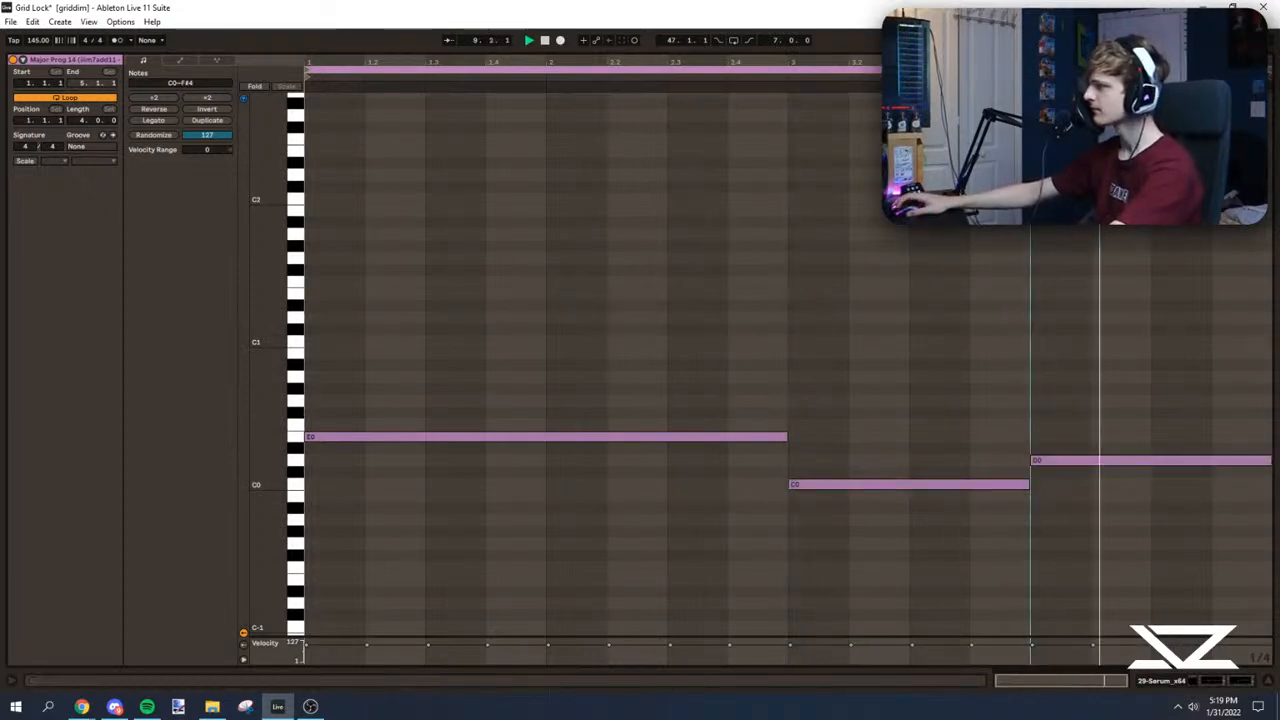
# Step: Collapse the note editor, duplicate the bassline clip three times to fill through bar 22, and play from bar 10
pyautogui.hotkey('ctrl', 'alt', 'l')
pyautogui.scroll(2, 560, 190)
pyautogui.click(536, 212)
pyautogui.hotkey('ctrl', 'd')
pyautogui.hotkey('ctrl', 'd')
pyautogui.hotkey('ctrl', 'd')
pyautogui.click(594, 210)
pyautogui.scroll(3, 691, 357)
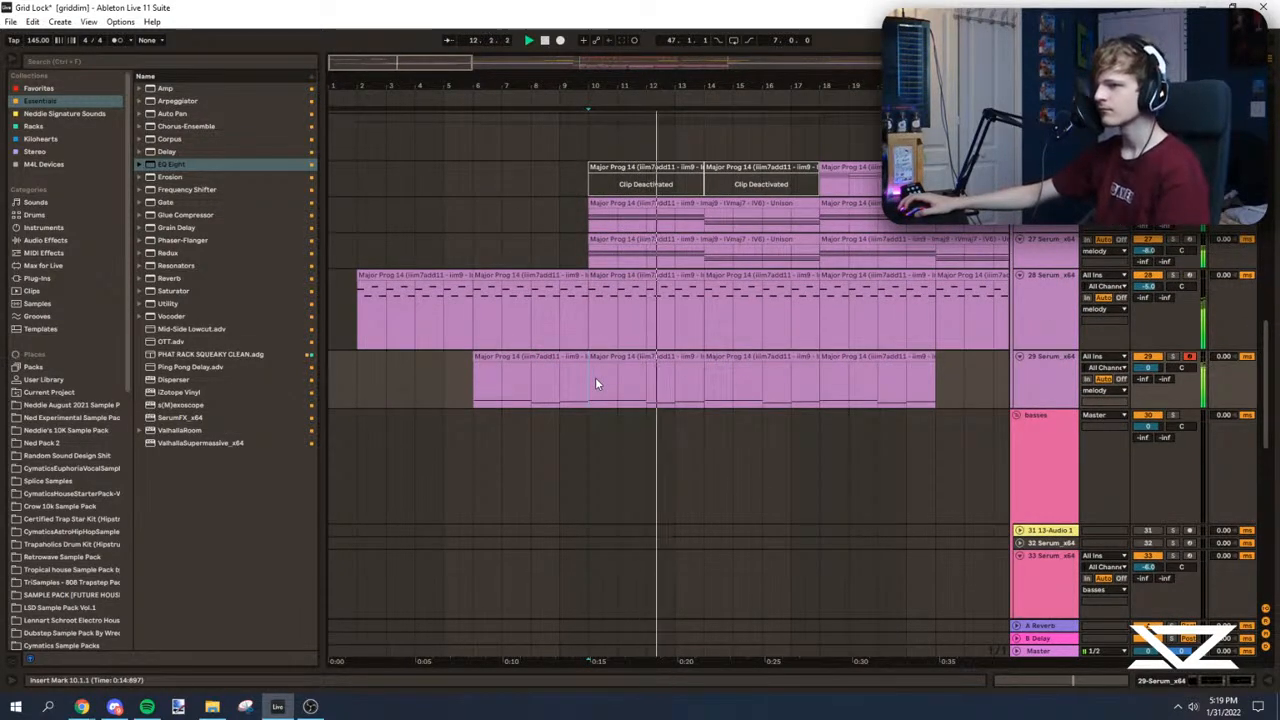
pyautogui.scroll(1, 595, 385)
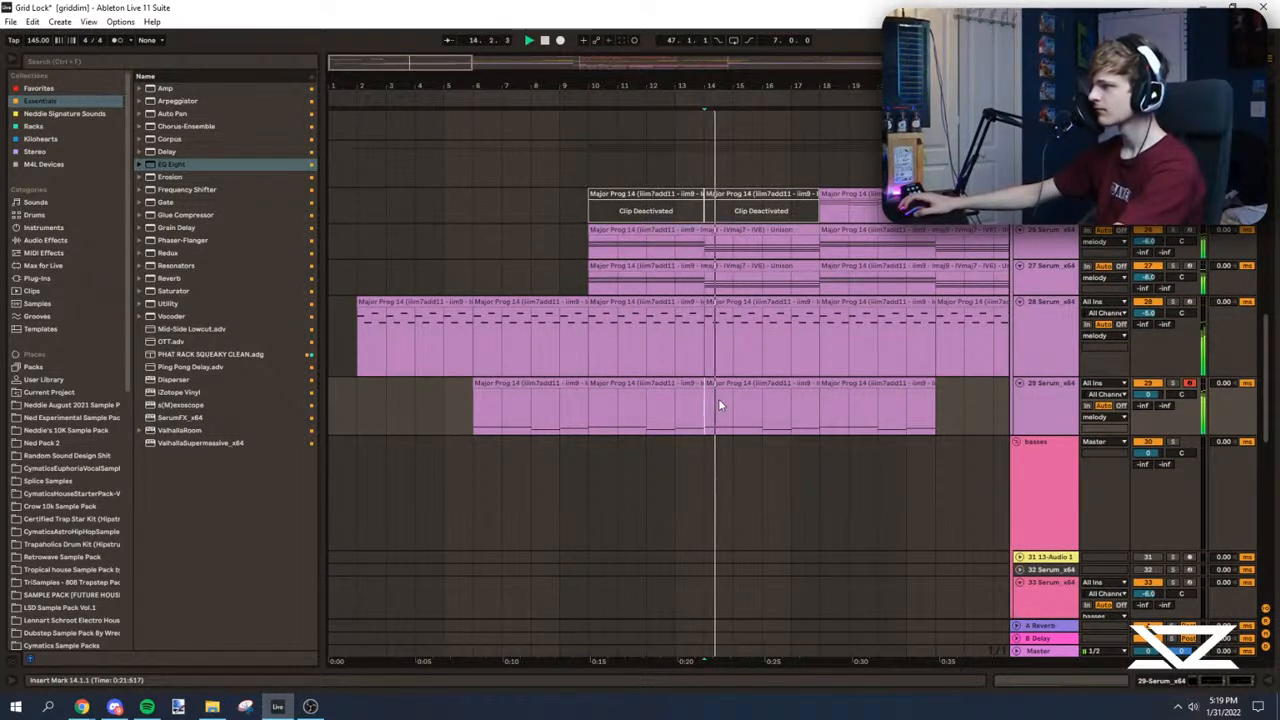
# Step: Solo the 26 Serum chords, play from bar 10 and open their clip in an enlarged note editor
pyautogui.click(689, 283)
pyautogui.press('space')
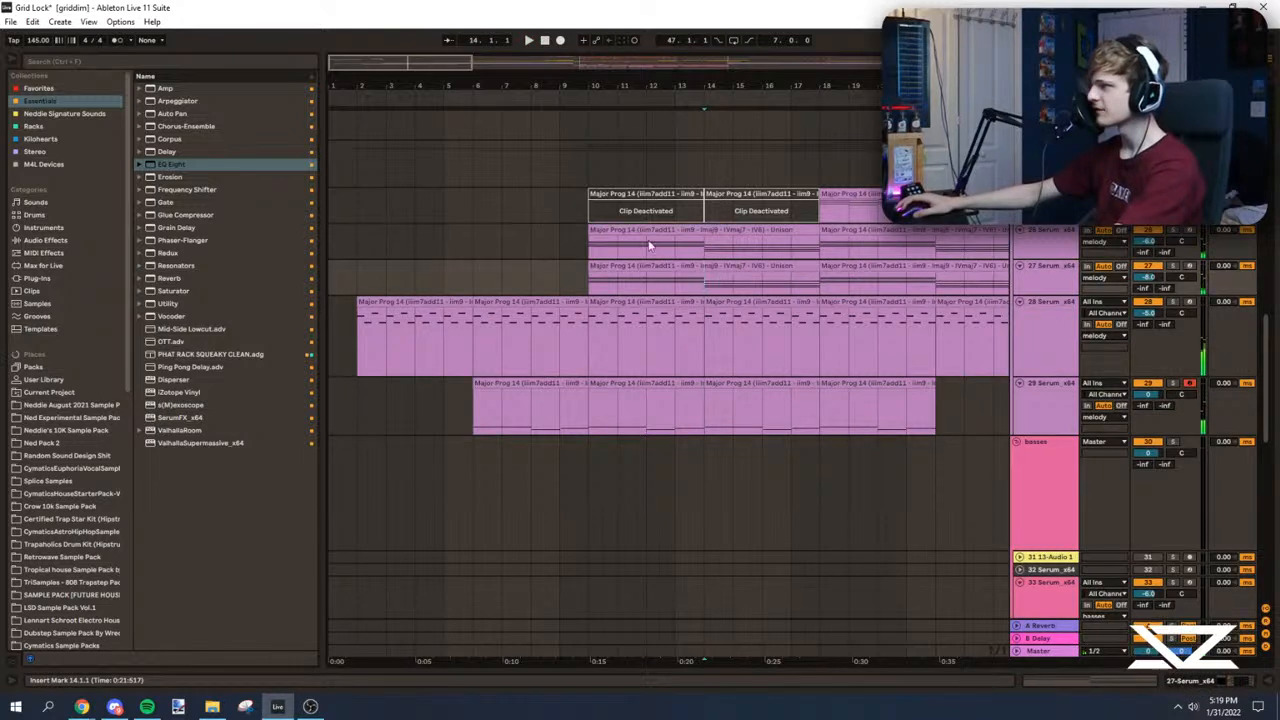
pyautogui.click(609, 238)
pyautogui.click(1174, 231)
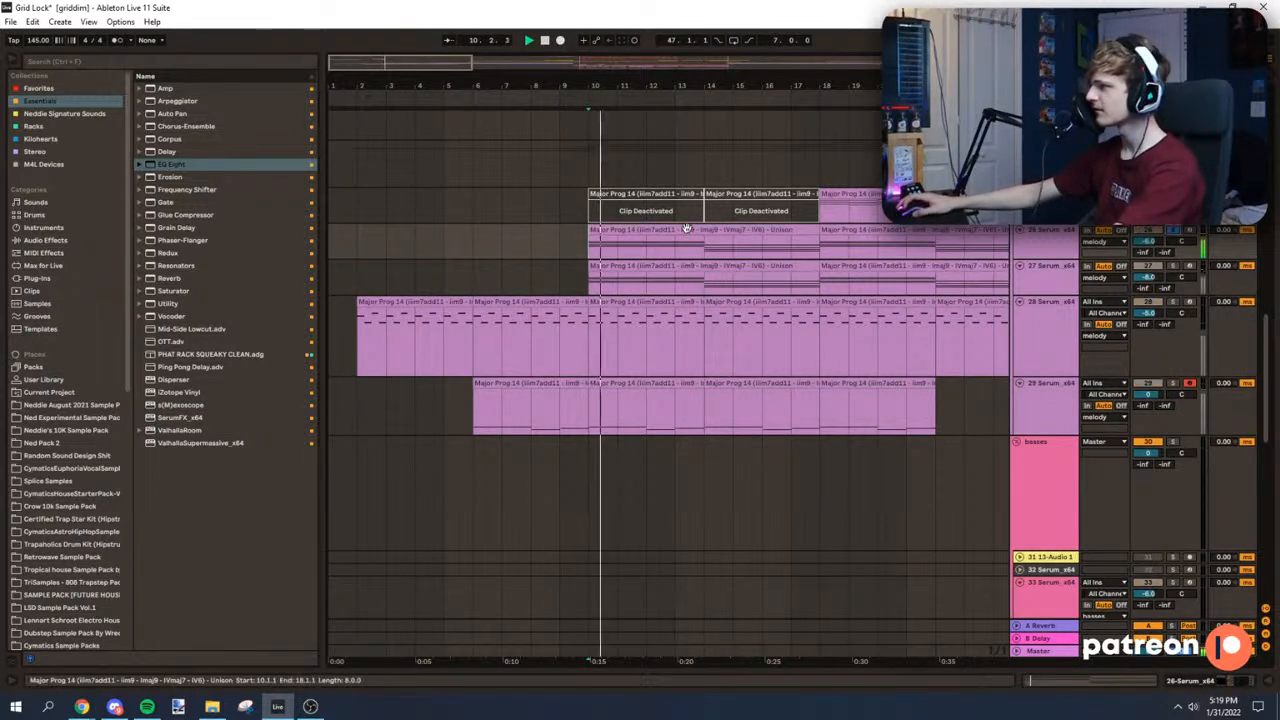
pyautogui.doubleClick(686, 230)
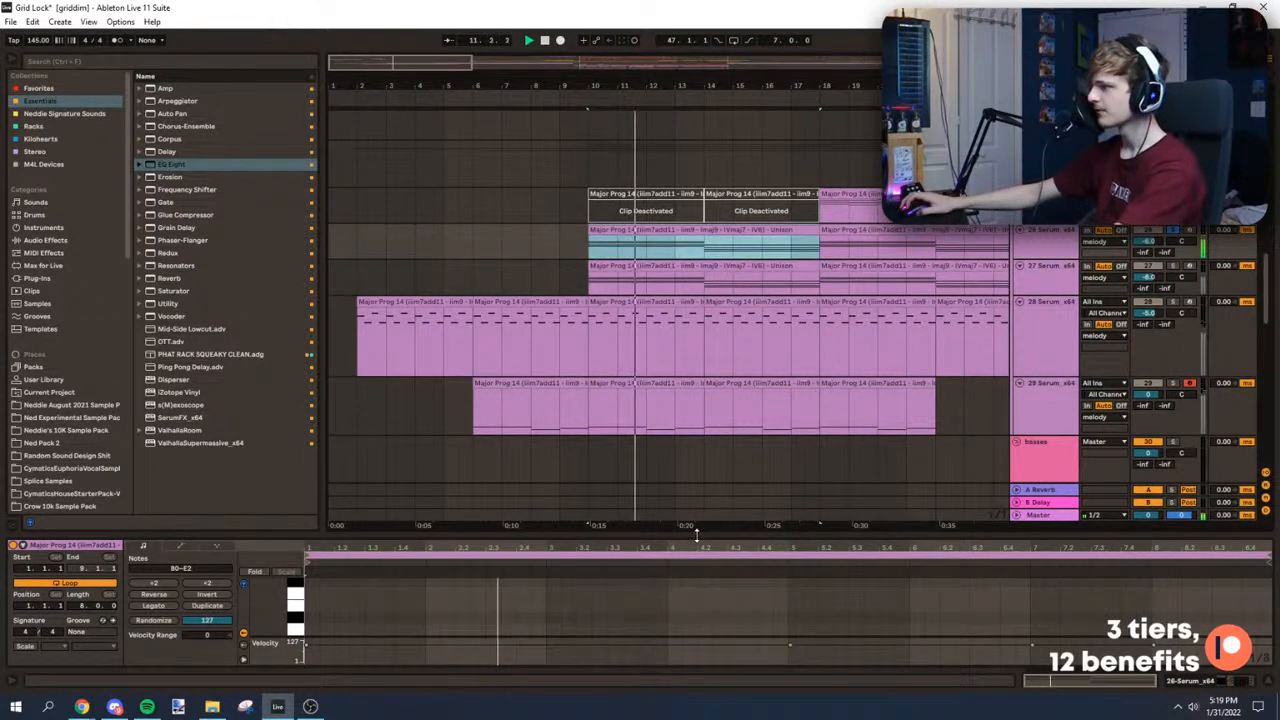
pyautogui.moveTo(697, 536); pyautogui.dragTo(597, 254)
# Step: Shorten the first chord's A1, B1, D2 and E2 notes to two bars and play the result
pyautogui.press('space')
pyautogui.moveTo(611, 162); pyautogui.dragTo(620, 350)
pyautogui.moveTo(785, 261); pyautogui.dragTo(545, 268)
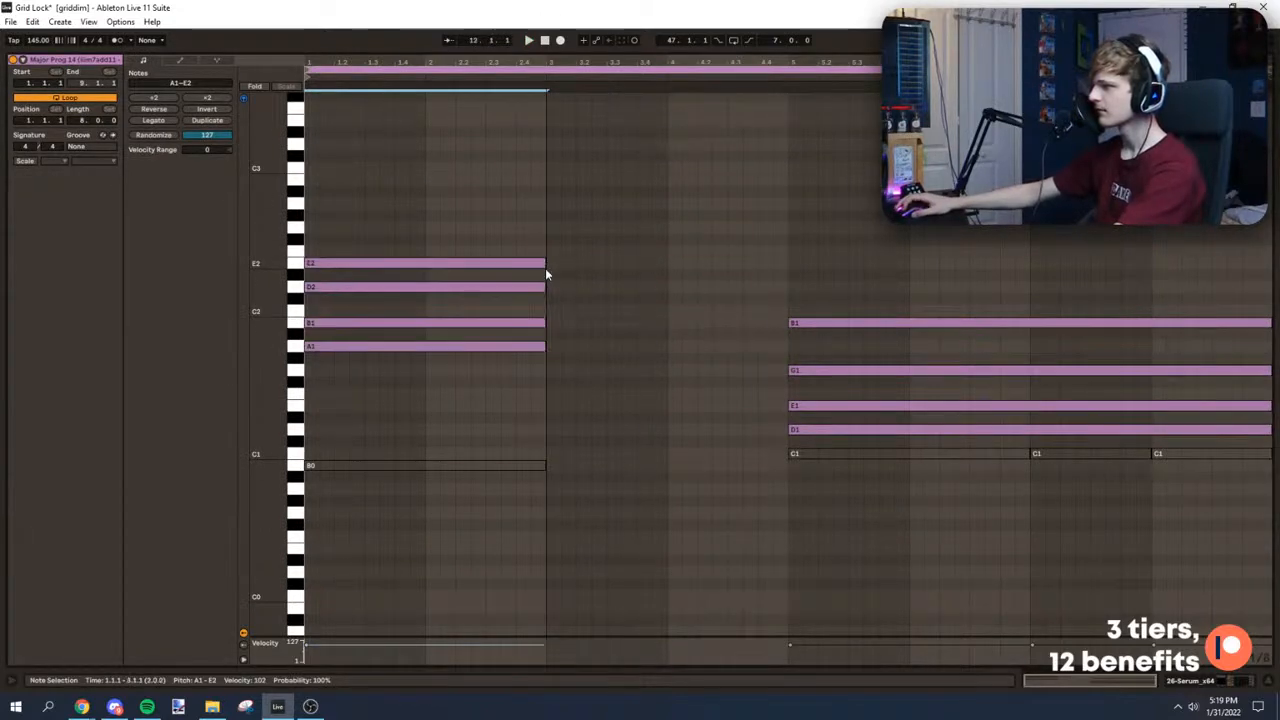
pyautogui.press('space')
pyautogui.click(538, 239)
pyautogui.click(550, 247)
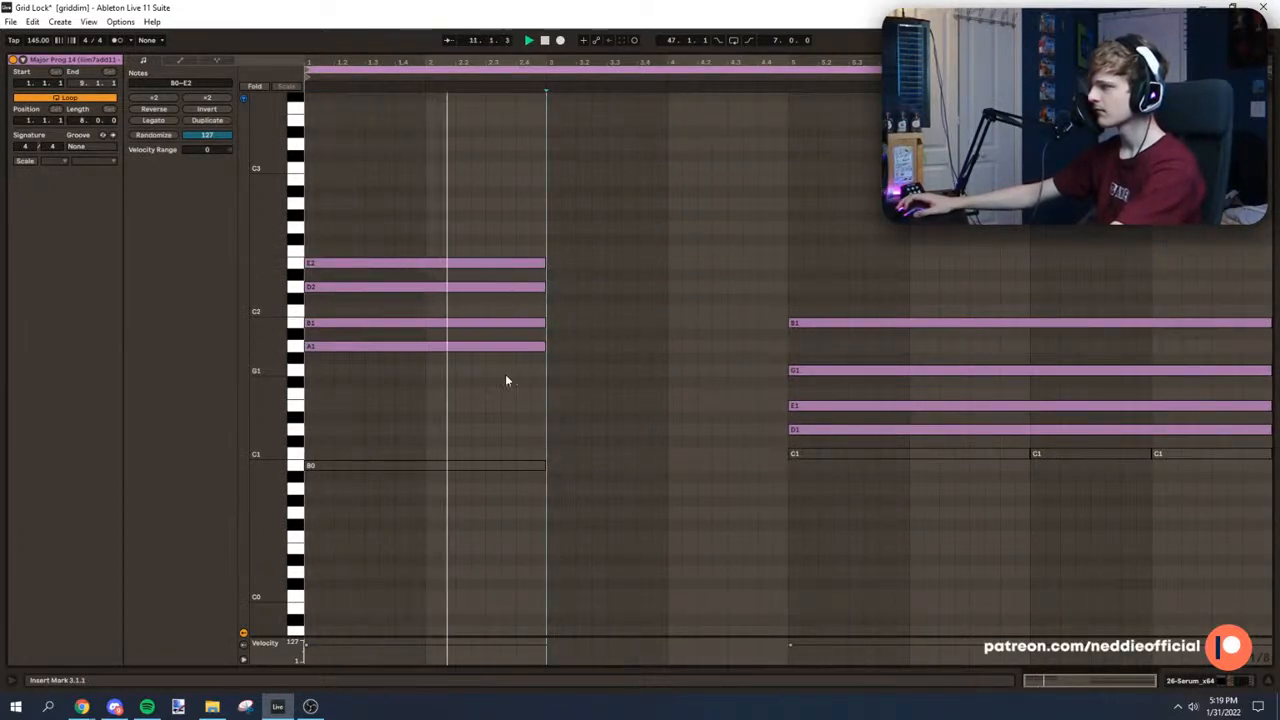
pyautogui.press('space')
# Step: Add a two-bar note in the gap after the shortened first chord, play it and collapse the note editor
pyautogui.click(388, 346)
pyautogui.click(396, 263)
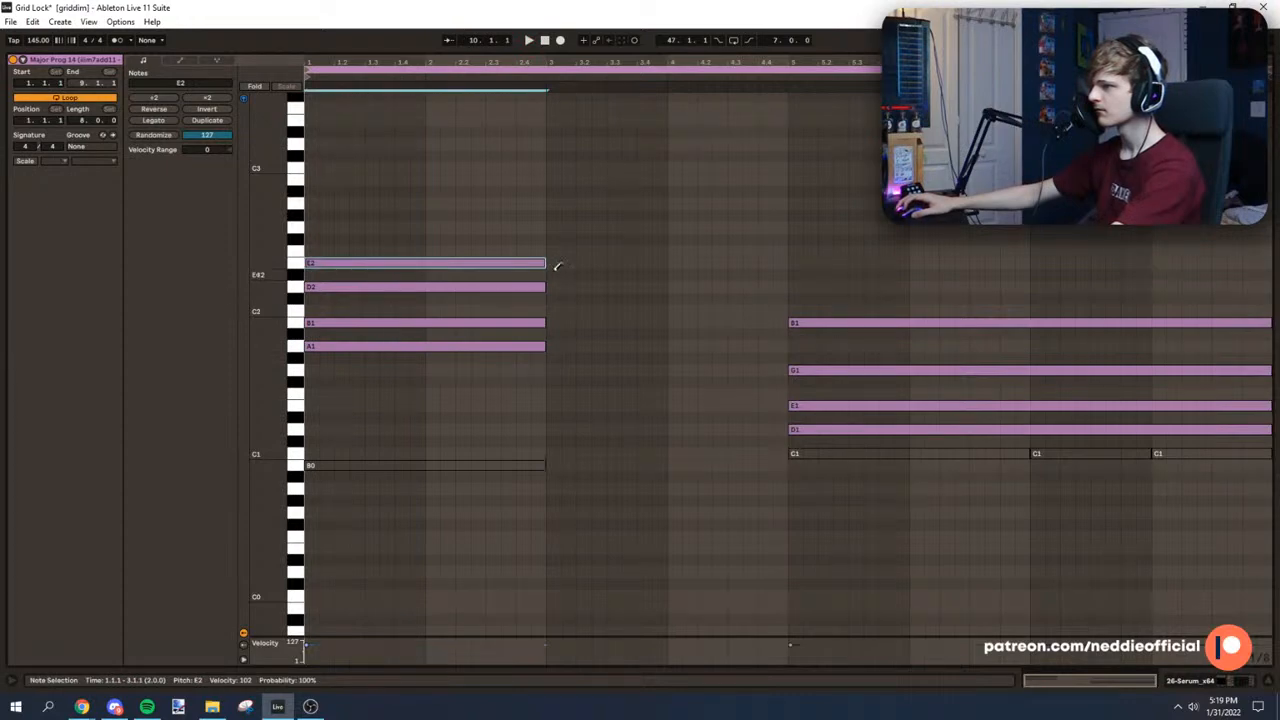
pyautogui.click(553, 310)
pyautogui.moveTo(561, 309); pyautogui.dragTo(788, 313)
pyautogui.press('space')
pyautogui.click(567, 258)
pyautogui.moveTo(1009, 53); pyautogui.dragTo(1009, 697)
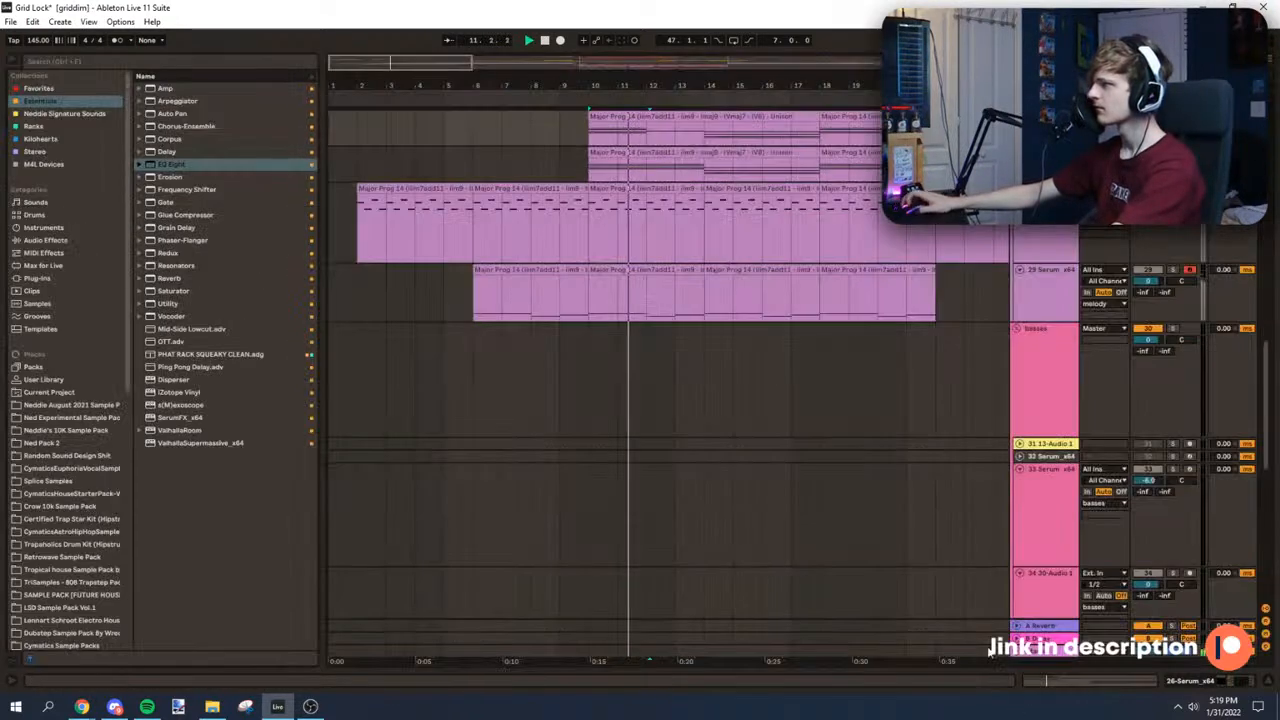
# Step: Split the edited chord clip at bar 14 and copy its first four bars to bar 14 and onto the 27 Serum track
pyautogui.scroll(1, 1034, 311)
pyautogui.click(663, 198)
pyautogui.moveTo(702, 212)
pyautogui.mouseDown()
pyautogui.moveTo(591, 212)
pyautogui.moveTo(652, 232)
pyautogui.mouseUp()
pyautogui.hotkey('ctrl', 'e')
pyautogui.click(634, 188)
pyautogui.click(754, 198)
pyautogui.keyDown('shift'); pyautogui.click(654, 196); pyautogui.keyUp('shift')
pyautogui.click(590, 212)
# Step: Play the edited chords from bar 10 in solo and in the full mix, and open the 26 Serum clip
pyautogui.press('space')
pyautogui.press('space')
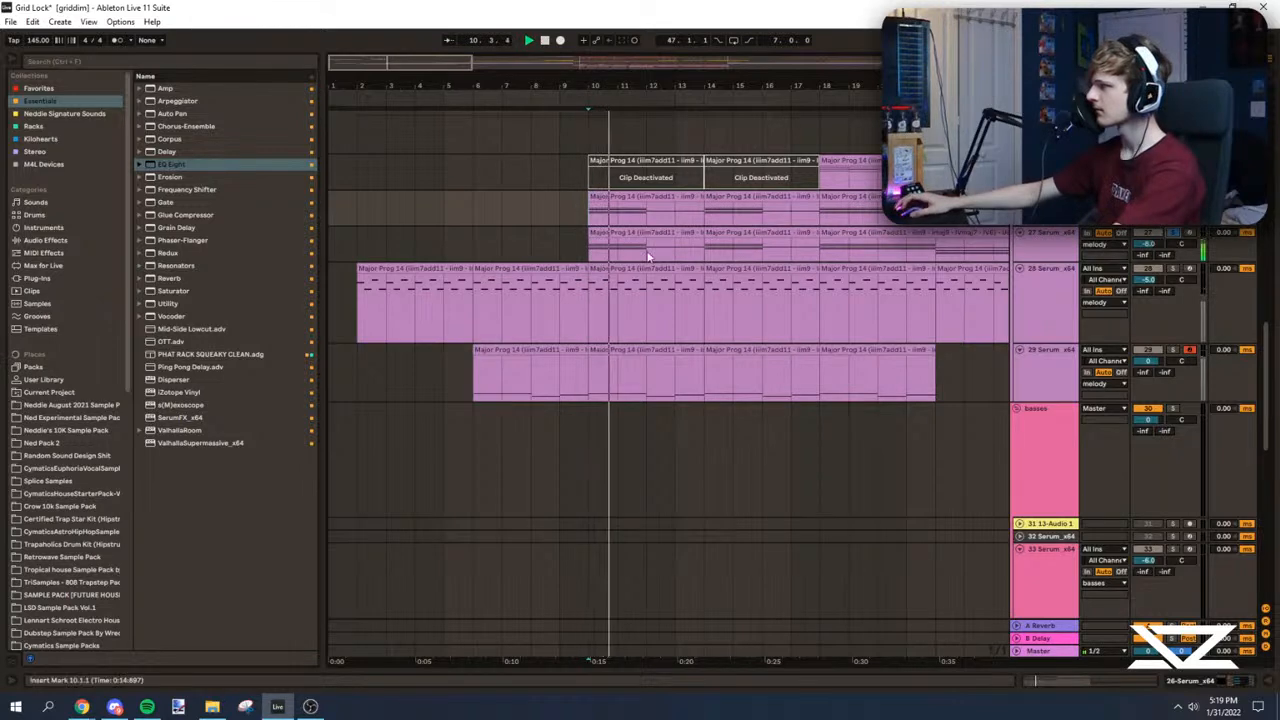
pyautogui.click(592, 249)
pyautogui.click(1173, 197)
pyautogui.scroll(2, 1160, 244)
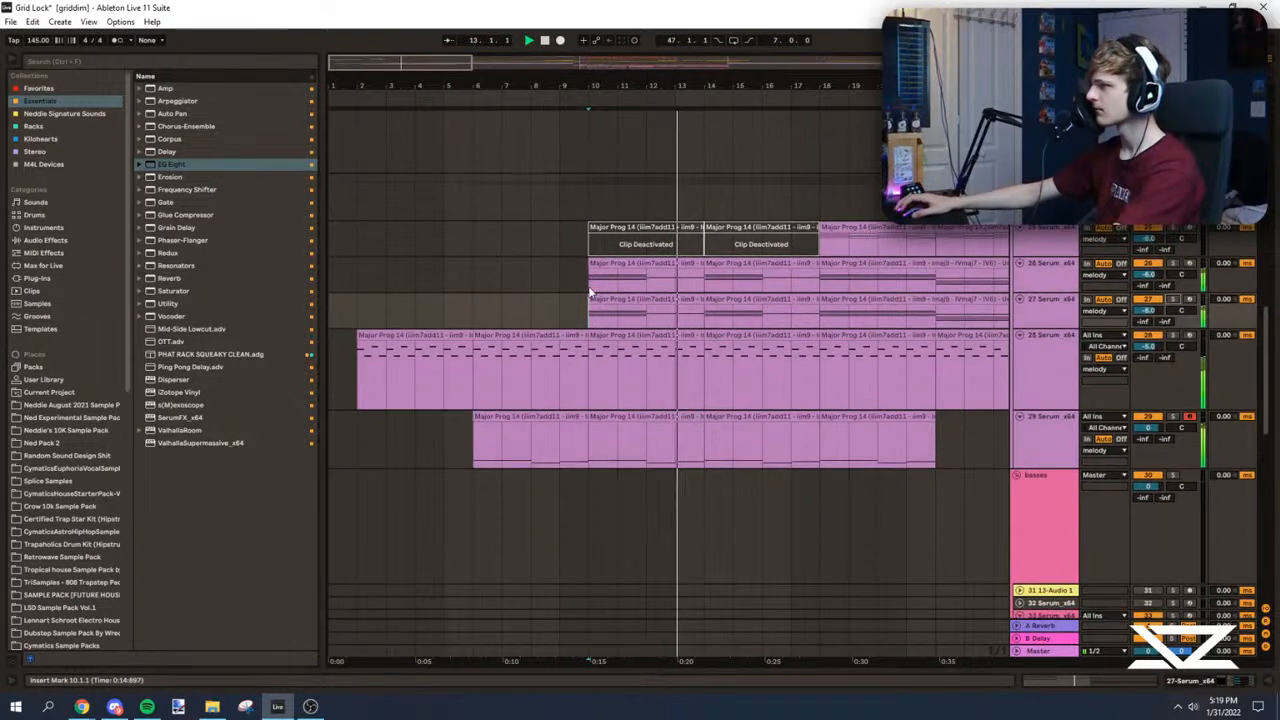
pyautogui.click(549, 274)
pyautogui.doubleClick(640, 264)
pyautogui.scroll(-1, 645, 428)
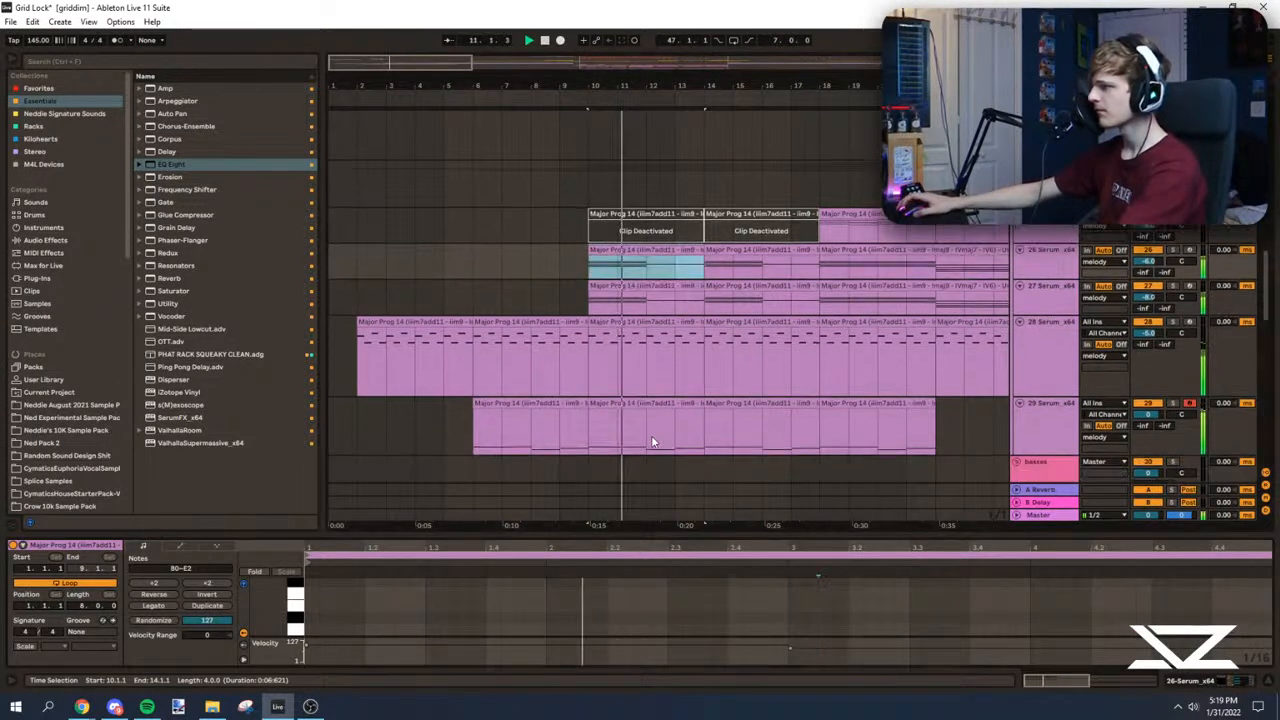
# Step: Consolidate the bassline clip at bar 10 and duplicate it and the 26 and 27 Serum chord clips to bar 14
pyautogui.click(590, 426)
pyautogui.click(628, 403)
pyautogui.keyDown('shift'); pyautogui.click(681, 403); pyautogui.keyUp('shift')
pyautogui.hotkey('ctrl', 'j')
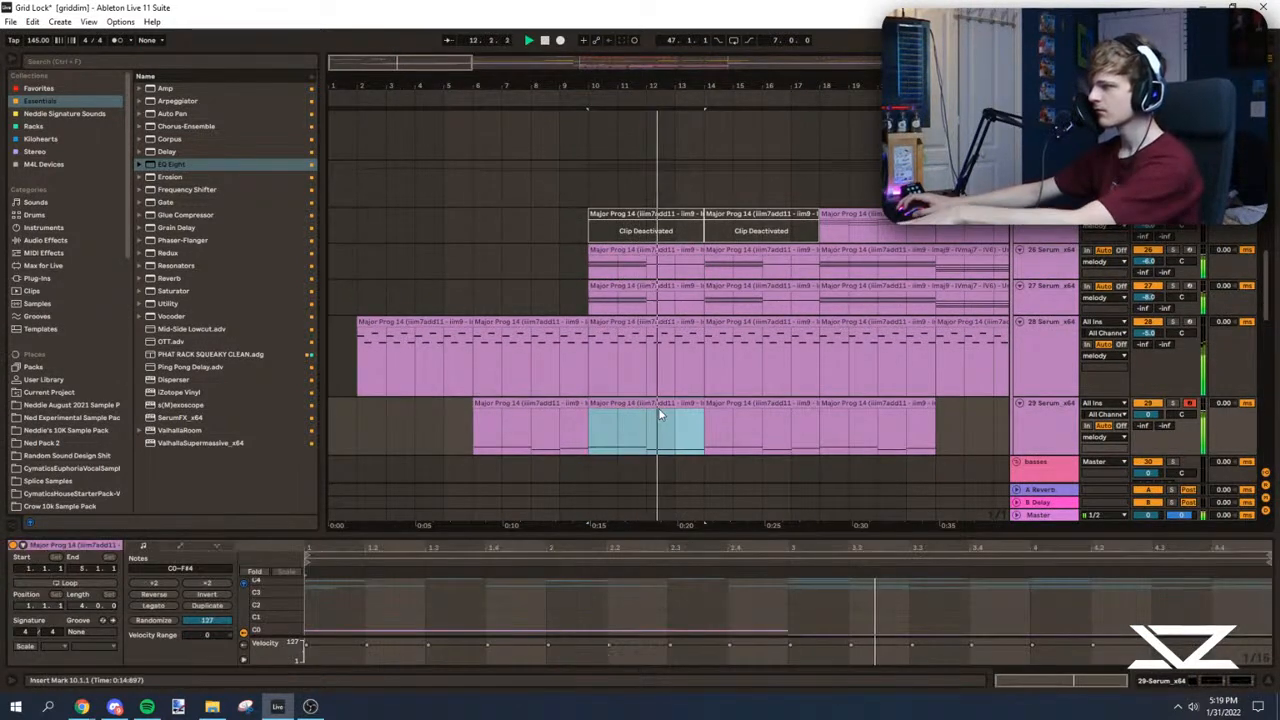
pyautogui.hotkey('ctrl', 'd')
pyautogui.click(652, 286)
pyautogui.keyDown('shift'); pyautogui.click(667, 250); pyautogui.keyUp('shift')
pyautogui.hotkey('ctrl', 'd')
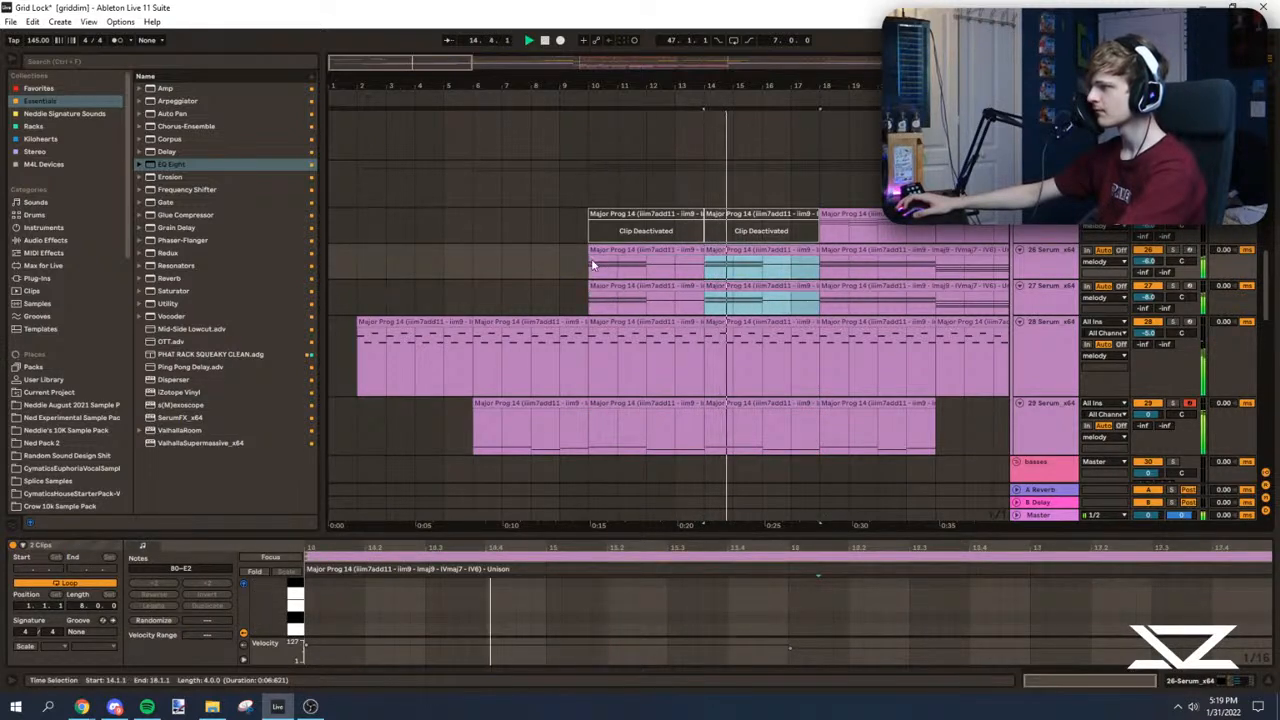
# Step: Duplicate the 26 and 27 Serum chord clips of bars 10 to 18 three times, filling through bar 42
pyautogui.click(592, 267)
pyautogui.hscroll(1, 585, 403)
pyautogui.scroll(-1, 583, 400)
pyautogui.click(581, 339)
pyautogui.hotkey('ctrl', 'd')
pyautogui.hotkey('ctrl', 'd')
pyautogui.click(544, 373)
pyautogui.scroll(1, 546, 370)
pyautogui.click(686, 285)
pyautogui.keyDown('shift'); pyautogui.click(562, 249); pyautogui.keyUp('shift')
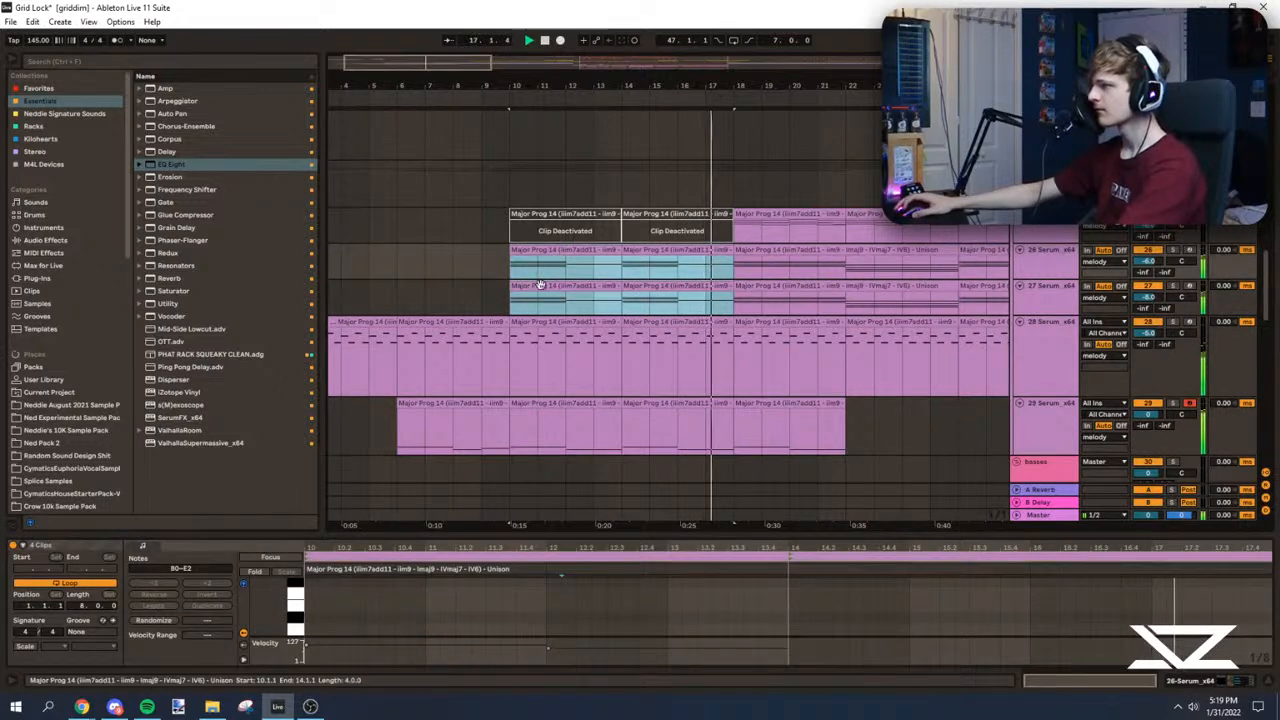
pyautogui.hotkey('ctrl', 'd')
pyautogui.press('-')
pyautogui.hotkey('ctrl', 'd')
pyautogui.moveTo(426, 60)
pyautogui.mouseDown()
pyautogui.moveTo(428, 42)
pyautogui.moveTo(432, 61)
pyautogui.mouseUp()
pyautogui.hotkey('ctrl', 'd')
pyautogui.scroll(1, 587, 344)
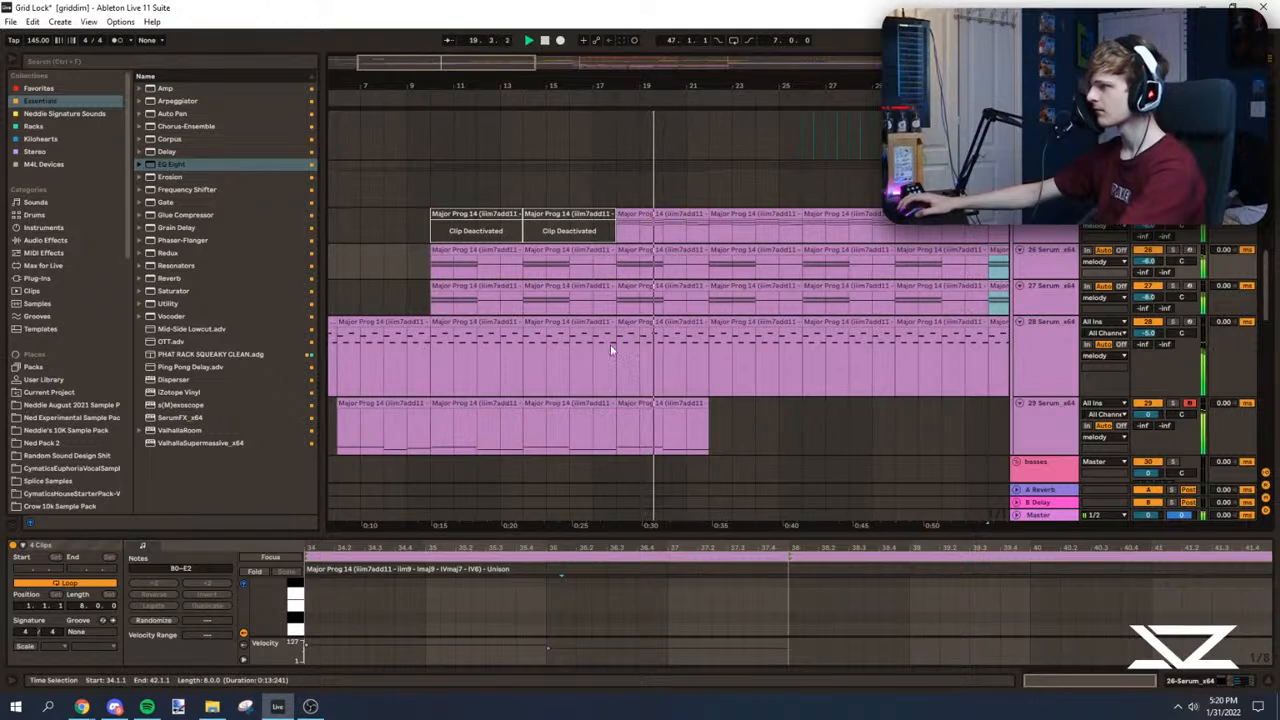
# Step: Add Ping Pong Delay to the 25 Serum arpeggio with left delay time 3 and 36% dry/wet, auditioning it soloed from bar 18
pyautogui.click(612, 348)
pyautogui.scroll(1, 640, 302)
pyautogui.click(620, 287)
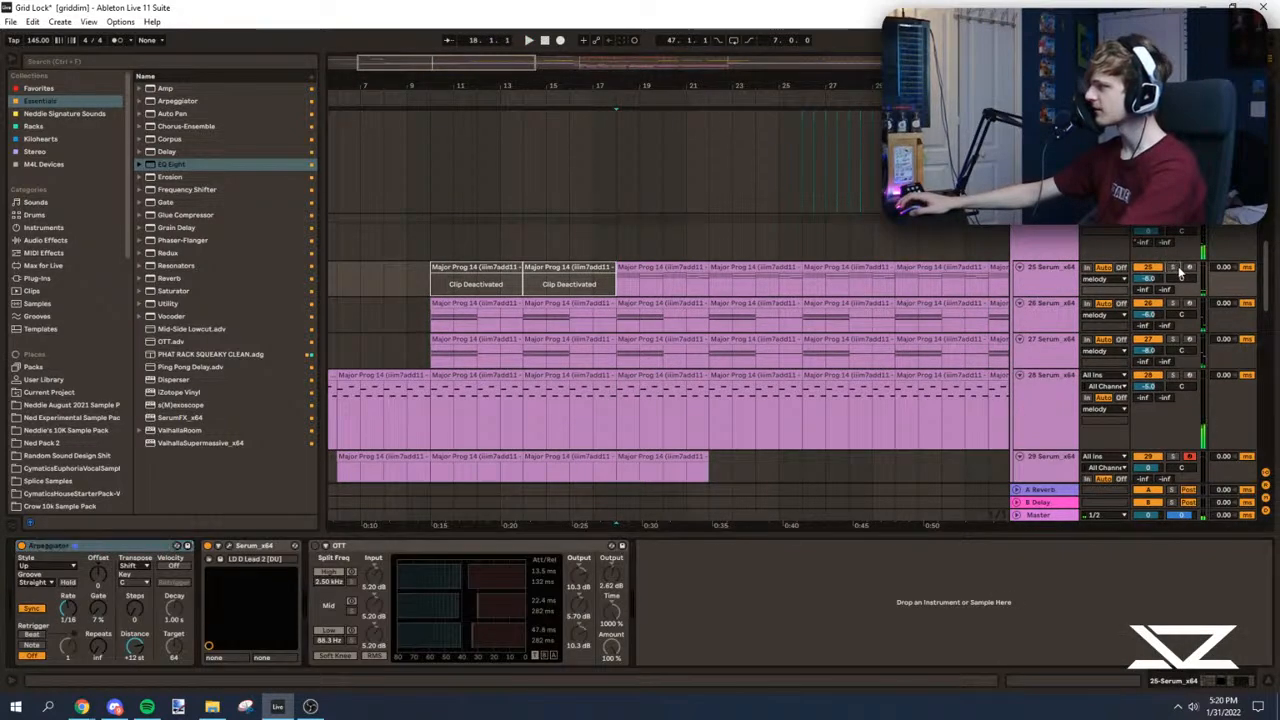
pyautogui.moveTo(189, 367); pyautogui.dragTo(418, 574)
pyautogui.click(648, 590)
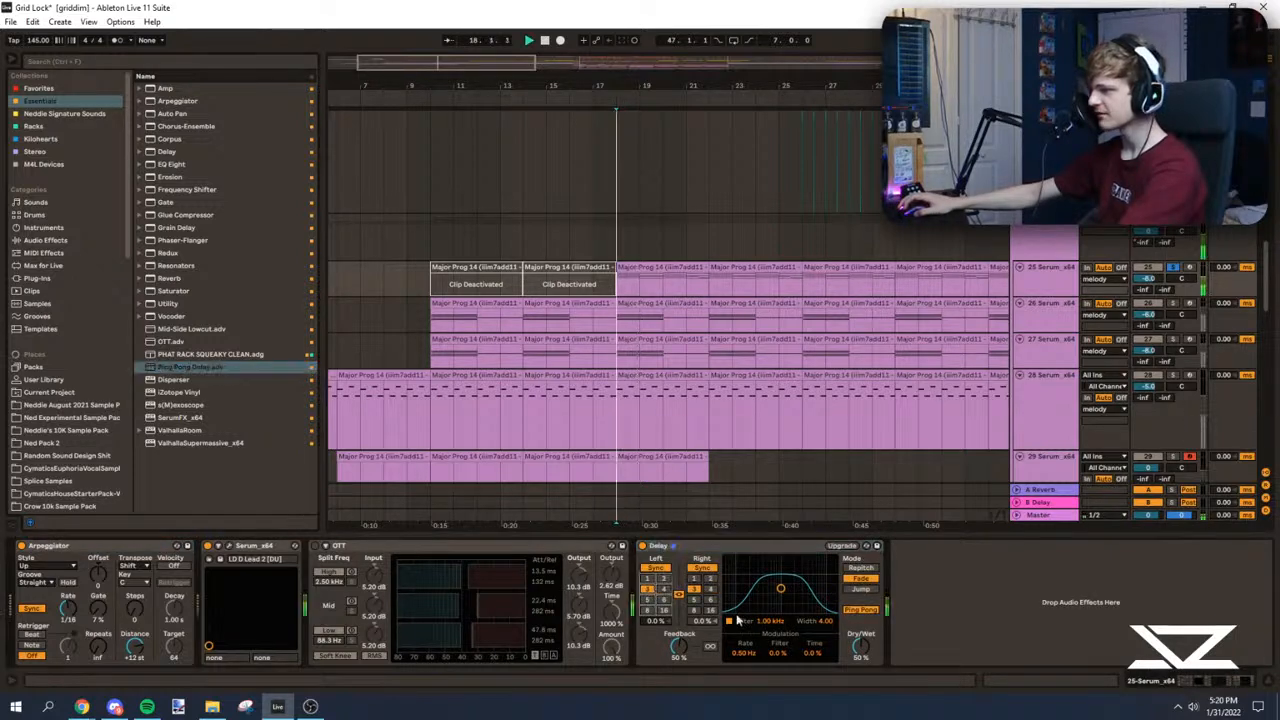
pyautogui.click(1172, 268)
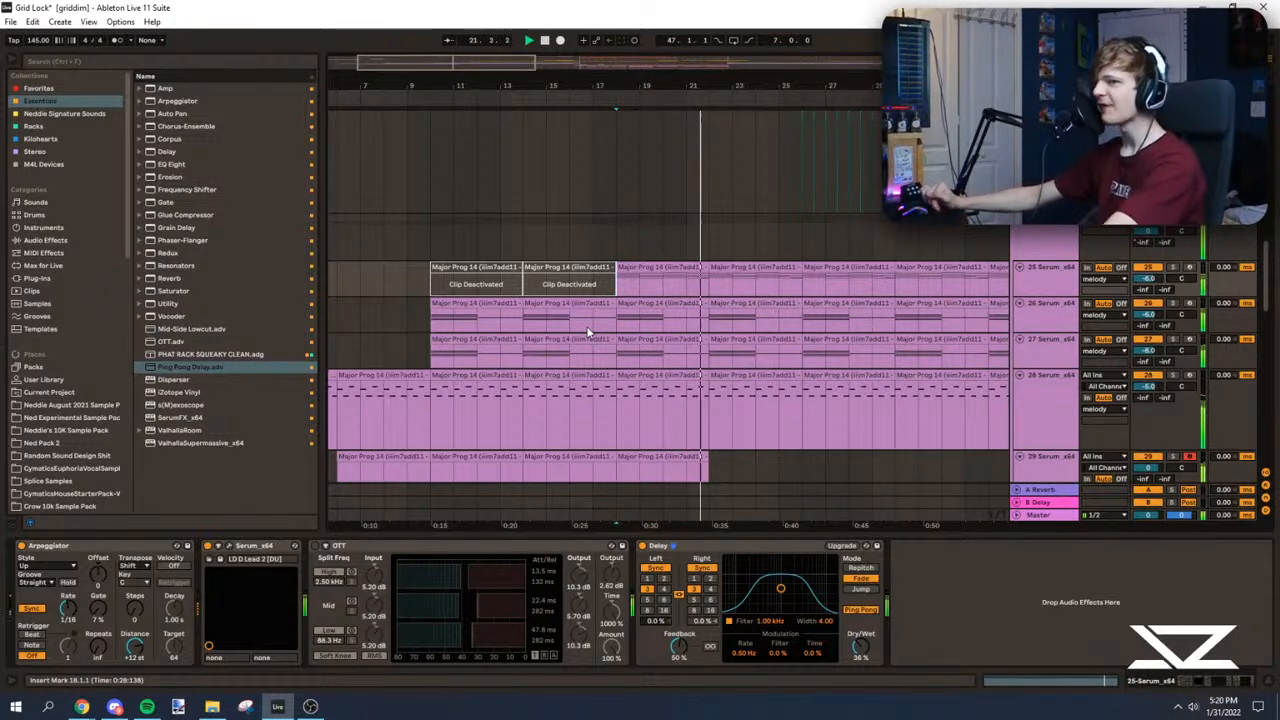
# Step: Duplicate the 29 Serum bassline clip at bar 18 twice to fill through bar 30 and play from bar 22
pyautogui.moveTo(467, 62); pyautogui.dragTo(465, 64)
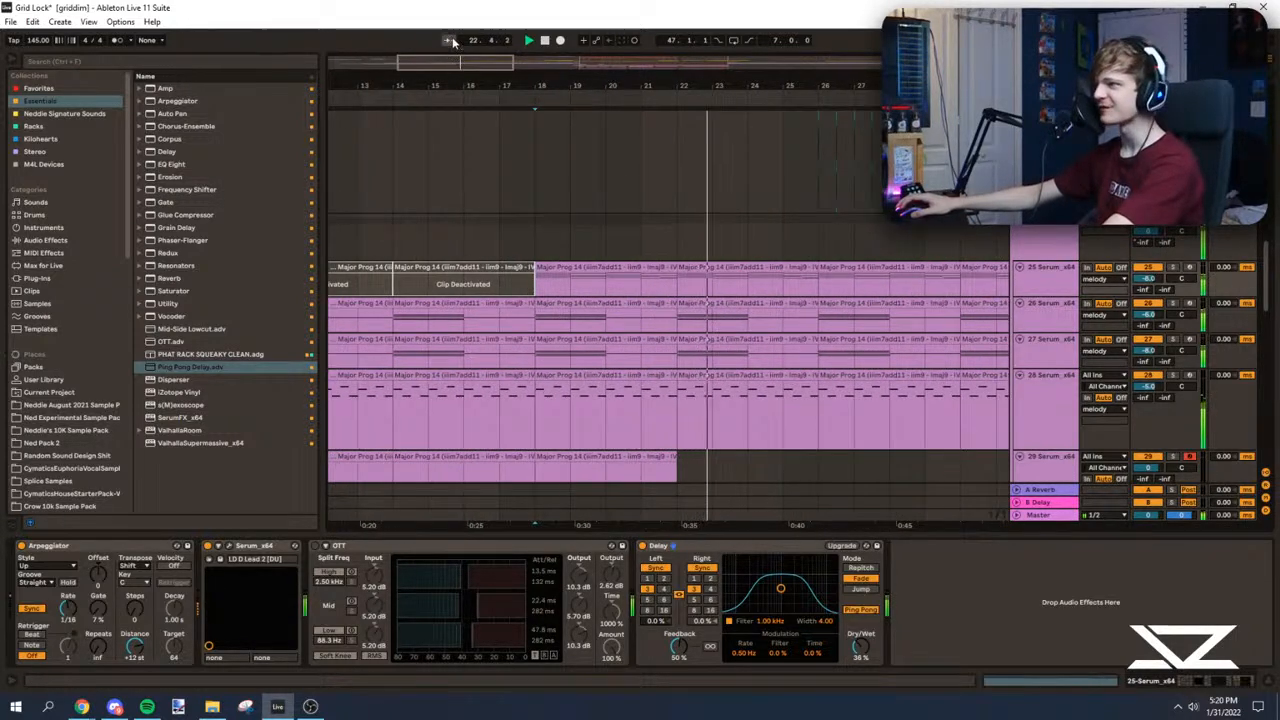
pyautogui.scroll(-4, 557, 300)
pyautogui.click(557, 287)
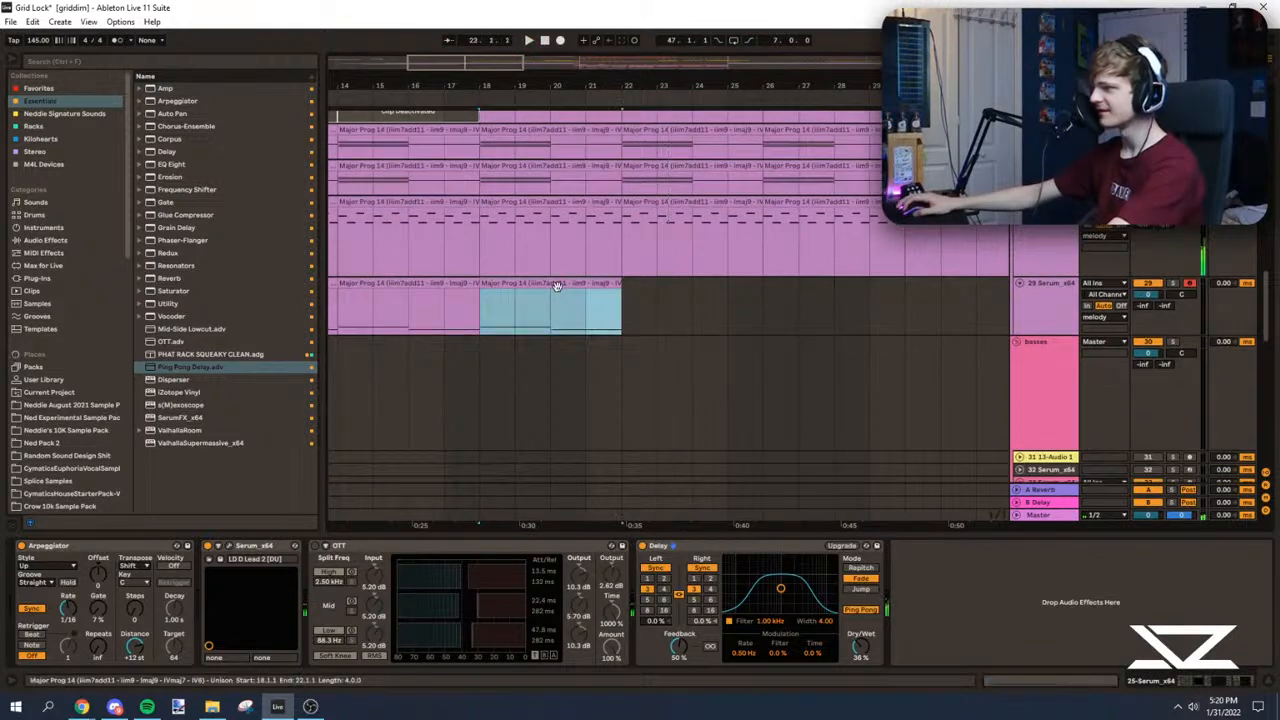
pyautogui.hotkey('ctrl', 'd')
pyautogui.hotkey('ctrl', 'd')
pyautogui.click(617, 313)
pyautogui.scroll(-2, 600, 320)
pyautogui.press('space')
pyautogui.scroll(3, 474, 352)
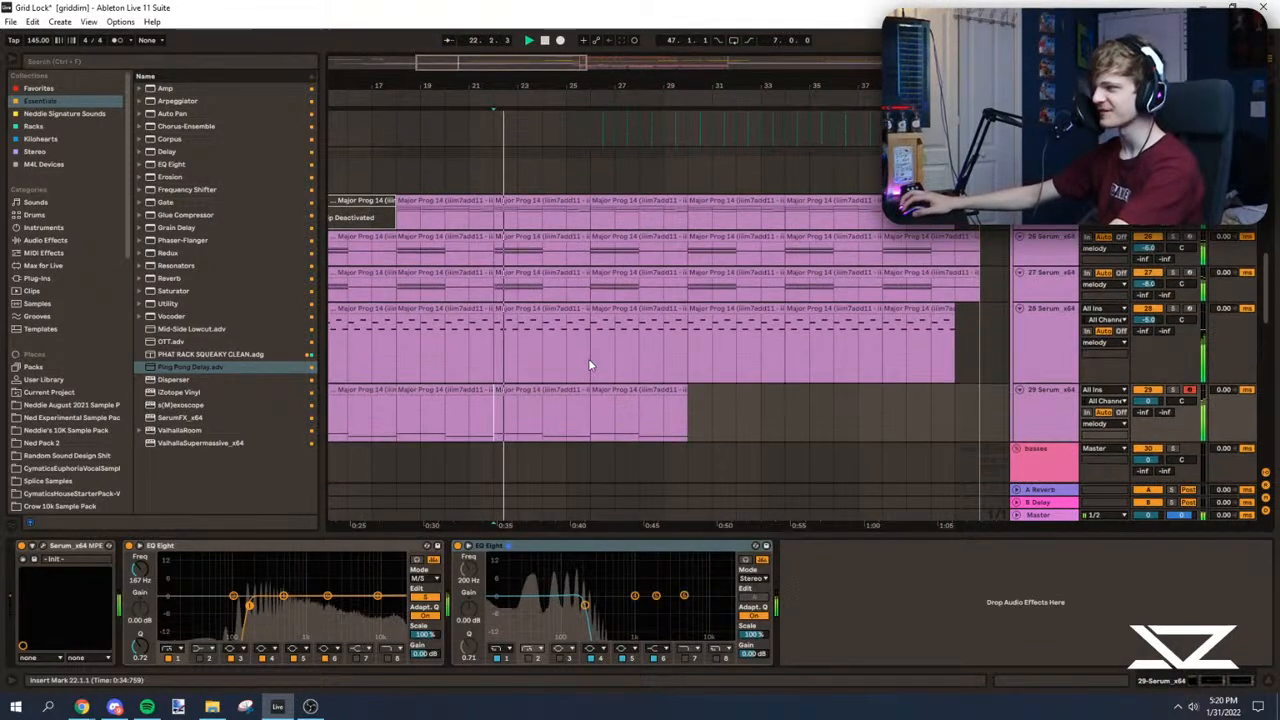
# Step: Play the extended intro from bar 2 to hear how the 28 Serum lead leads into the chords
pyautogui.click(588, 362)
pyautogui.moveTo(451, 62); pyautogui.dragTo(448, 53)
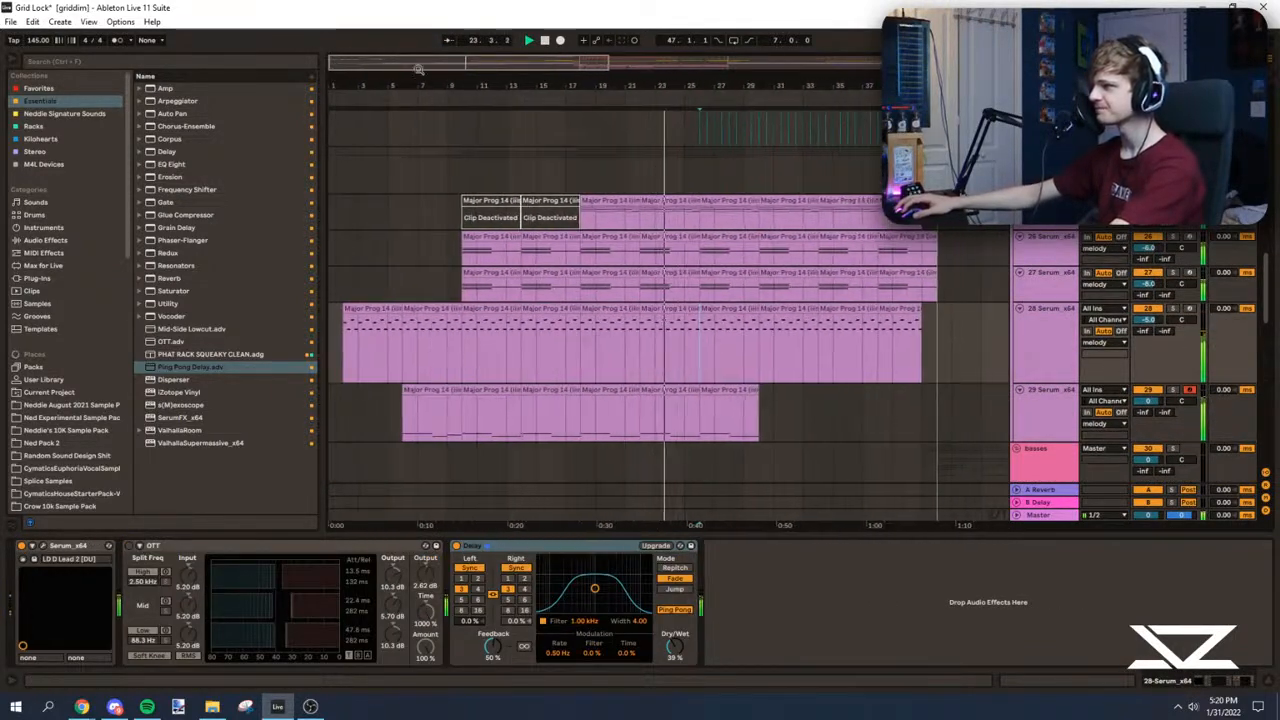
pyautogui.click(338, 287)
pyautogui.click(338, 340)
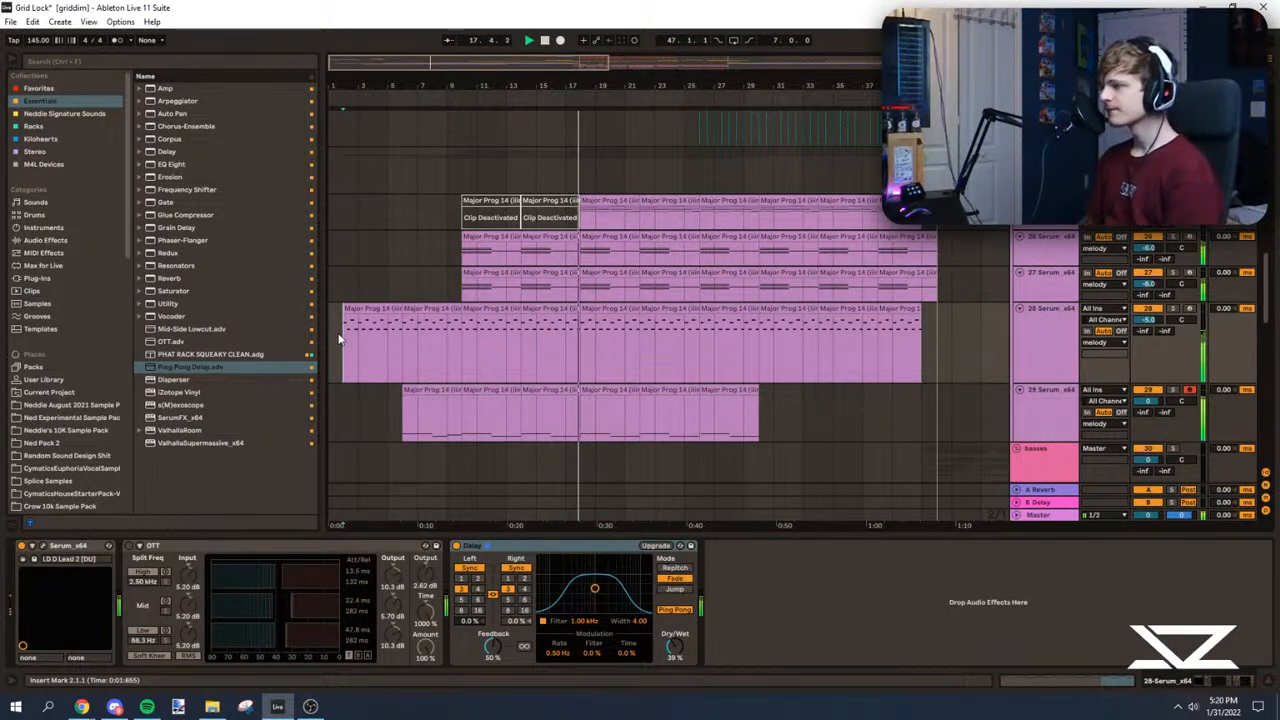
# Step: Audition the arrangement from bar 22 and from bar 25, checking the lead-in to the build-up
pyautogui.moveTo(670, 74)
pyautogui.mouseDown()
pyautogui.moveTo(670, 115)
pyautogui.moveTo(655, 122)
pyautogui.moveTo(492, 97)
pyautogui.moveTo(500, 75)
pyautogui.moveTo(454, 85)
pyautogui.mouseUp()
pyautogui.scroll(1, 665, 240)
pyautogui.click(665, 190)
pyautogui.scroll(2, 587, 334)
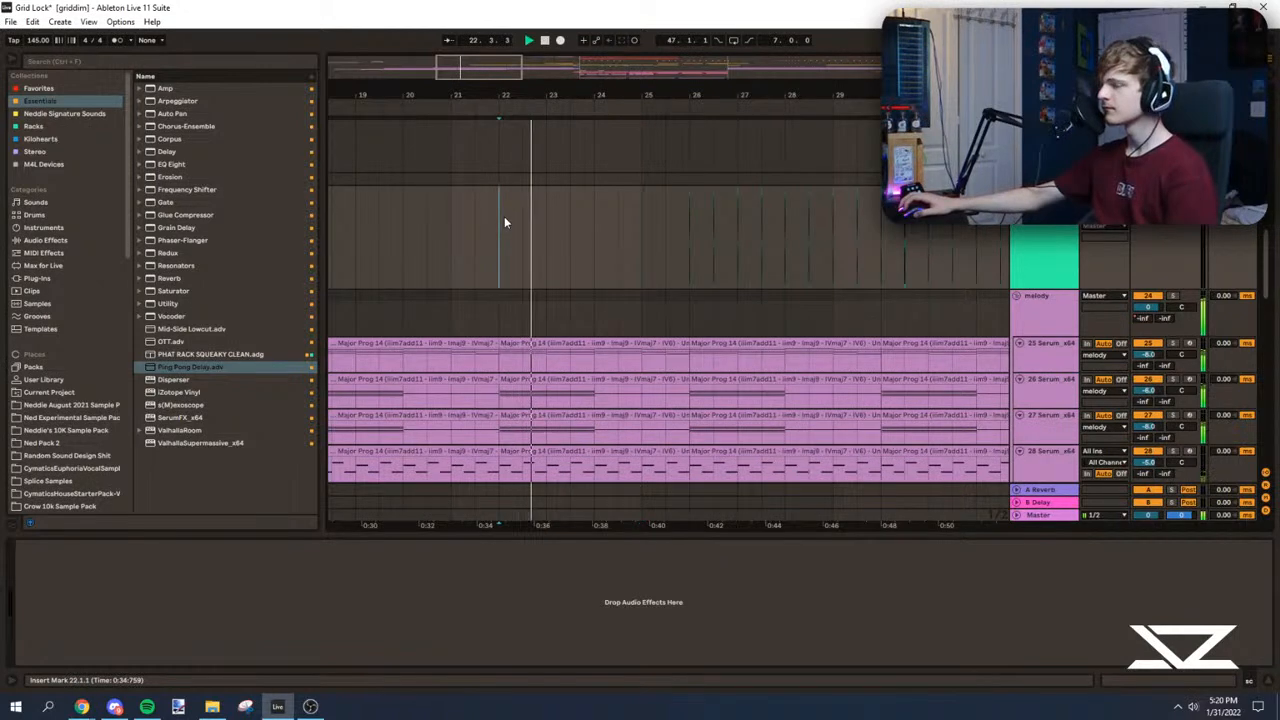
pyautogui.moveTo(517, 74); pyautogui.dragTo(511, 100)
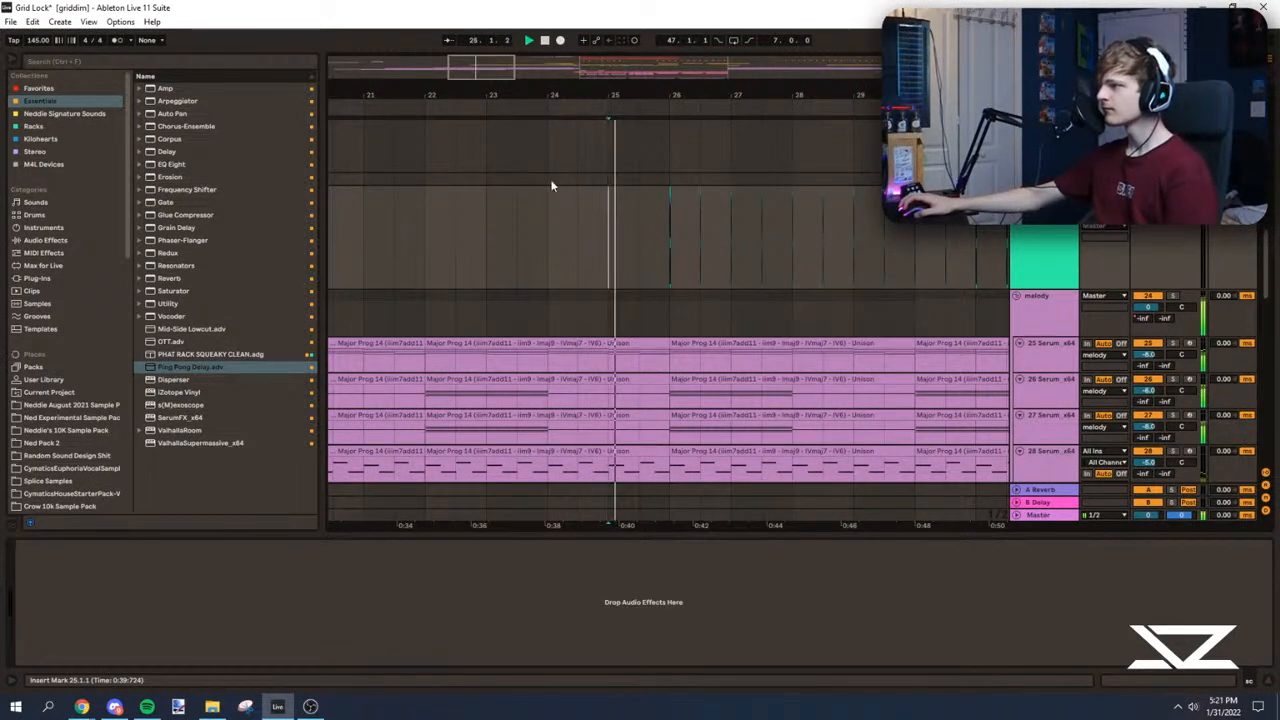
pyautogui.moveTo(506, 72)
pyautogui.mouseDown()
pyautogui.moveTo(502, 92)
pyautogui.moveTo(500, 72)
pyautogui.mouseUp()
pyautogui.scroll(-2, 523, 277)
pyautogui.scroll(1, 509, 243)
pyautogui.scroll(-5, 559, 300)
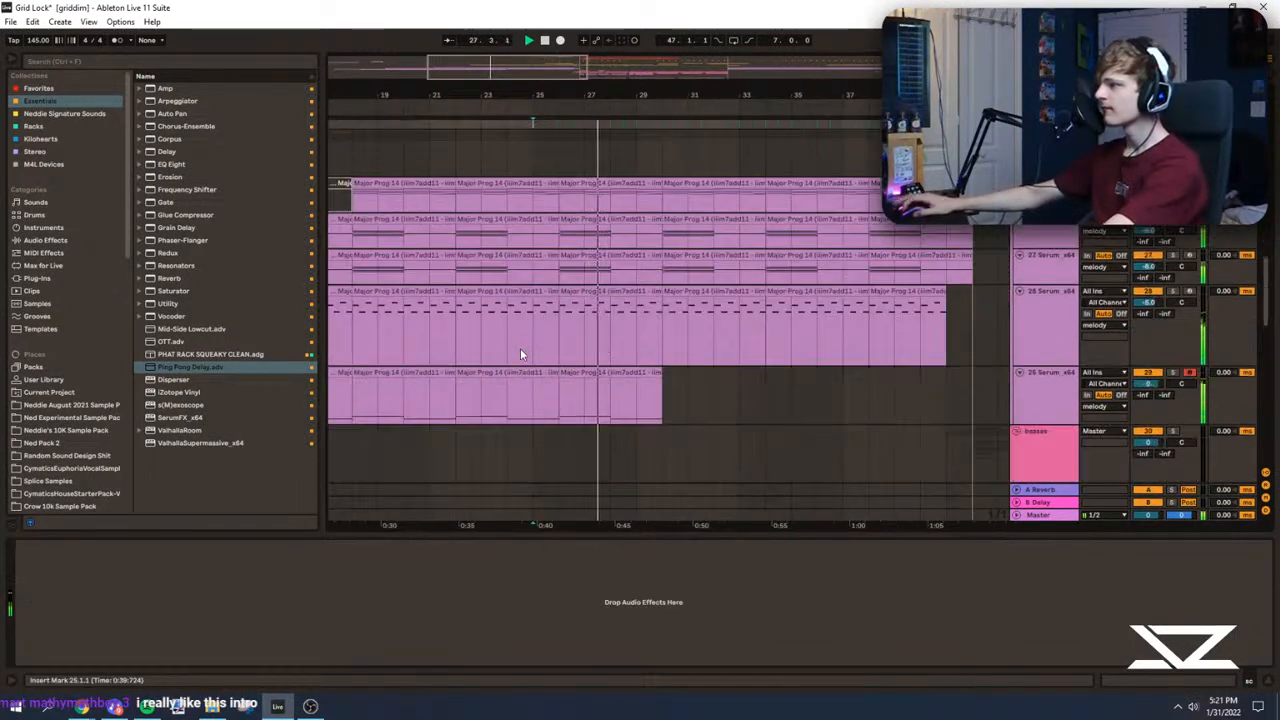
# Step: Duplicate the 29 Serum bassline clip three times so that it fills through bar 42
pyautogui.click(572, 354)
pyautogui.scroll(2, 573, 368)
pyautogui.click(566, 406)
pyautogui.scroll(1, 560, 340)
pyautogui.scroll(-1, 575, 290)
pyautogui.hotkey('ctrl', 'd')
pyautogui.hotkey('ctrl', 'd')
pyautogui.hotkey('ctrl', 'd')
pyautogui.click(568, 394)
# Step: Play the build-up from bar 26 and from bar 33, looking over the riser and vocal tracks
pyautogui.moveTo(545, 76); pyautogui.dragTo(551, 69)
pyautogui.scroll(2, 440, 318)
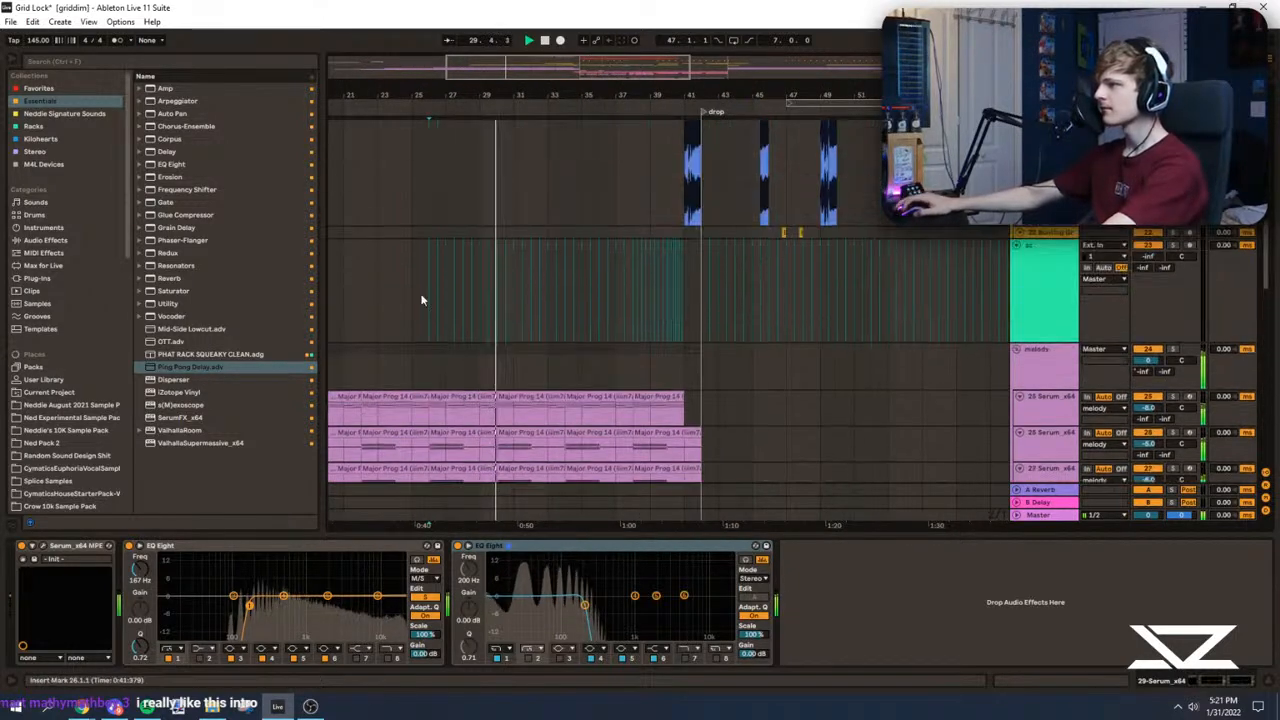
pyautogui.click(432, 322)
pyautogui.scroll(3, 420, 330)
pyautogui.click(443, 338)
pyautogui.click(547, 284)
pyautogui.scroll(3, 551, 282)
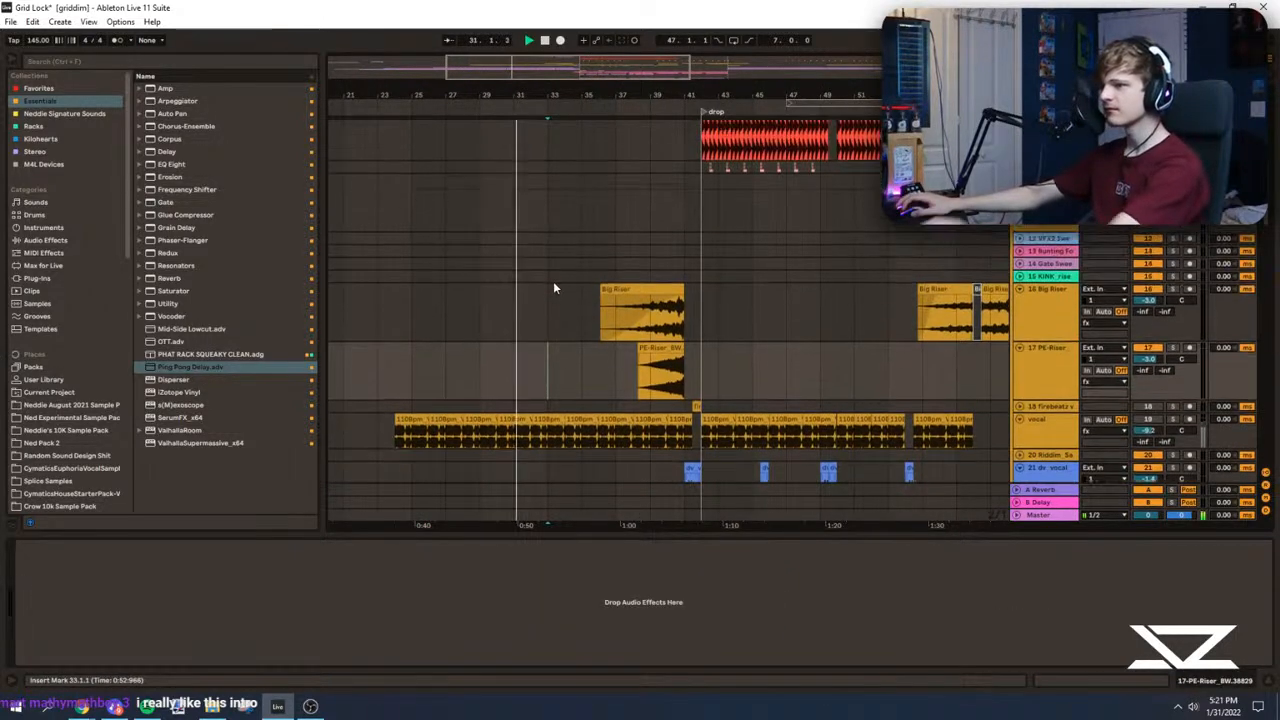
# Step: Examine the riser, melody and drum tracks around bars 33 and 34 and stop playback
pyautogui.moveTo(510, 63); pyautogui.dragTo(452, 60)
pyautogui.click(449, 41)
pyautogui.click(449, 42)
pyautogui.scroll(-5, 450, 315)
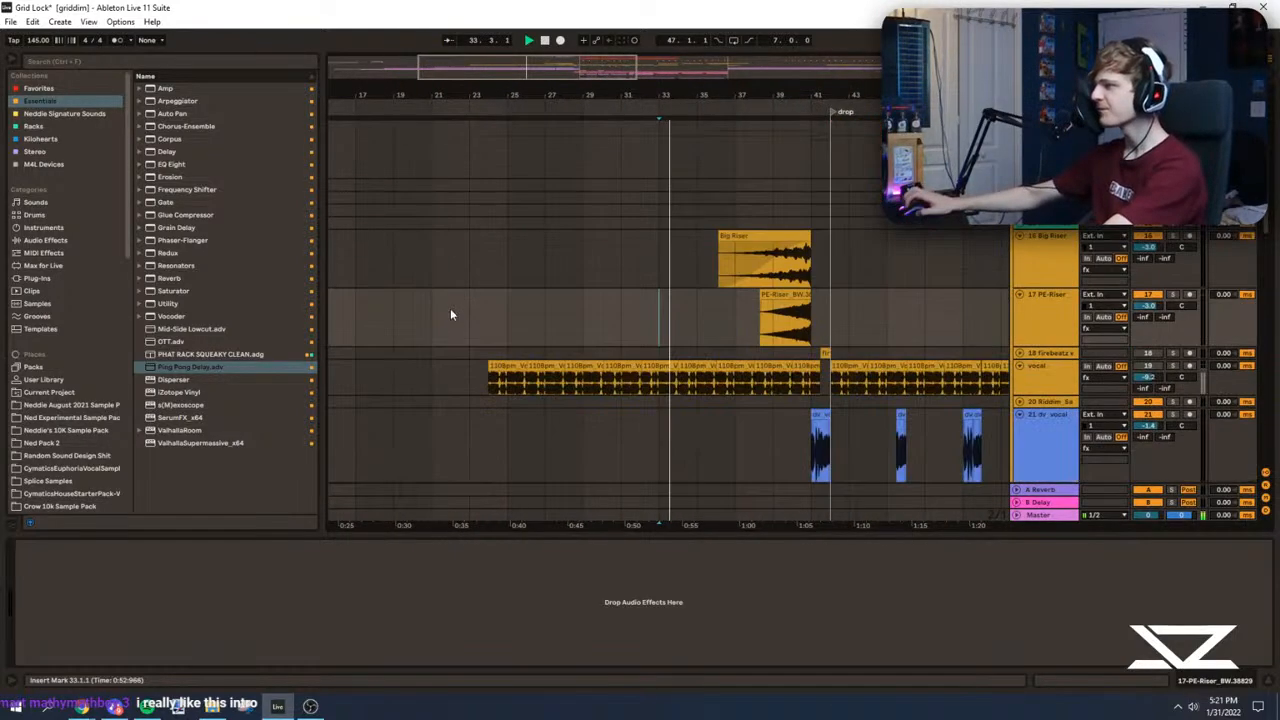
pyautogui.scroll(-1, 537, 345)
pyautogui.moveTo(556, 66); pyautogui.dragTo(557, 98)
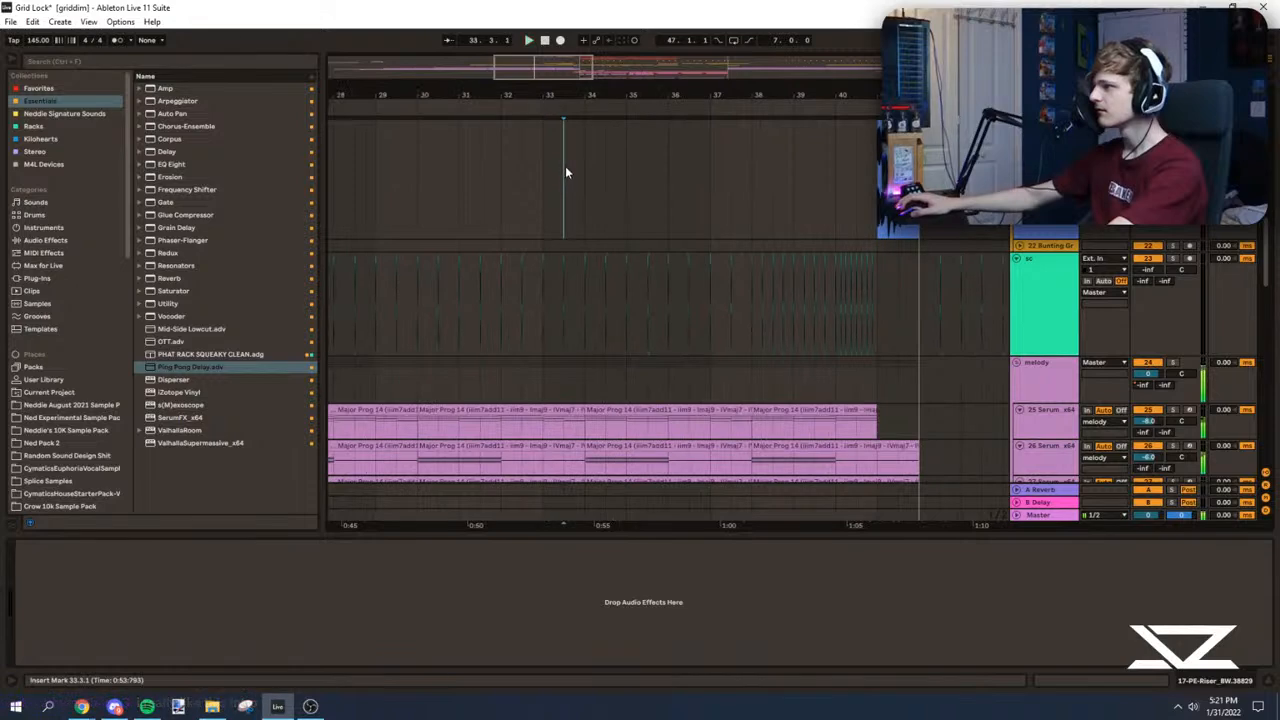
pyautogui.click(588, 192)
pyautogui.scroll(10, 605, 210)
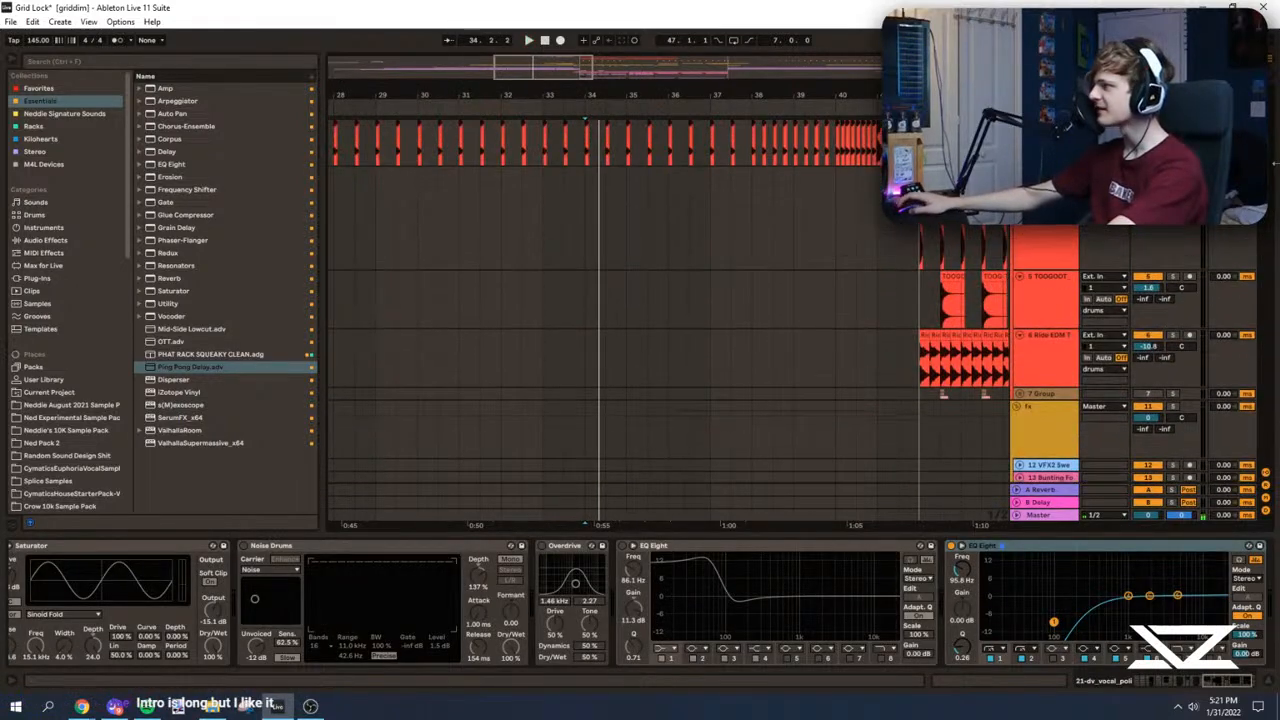
pyautogui.scroll(5, 610, 250)
# Step: Delete everything between bars 26 and 34 across all tracks from drums to sub, and play from bar 24
pyautogui.click(589, 160)
pyautogui.moveTo(577, 68); pyautogui.dragTo(574, 45)
pyautogui.scroll(-7, 571, 202)
pyautogui.scroll(-8, 577, 420)
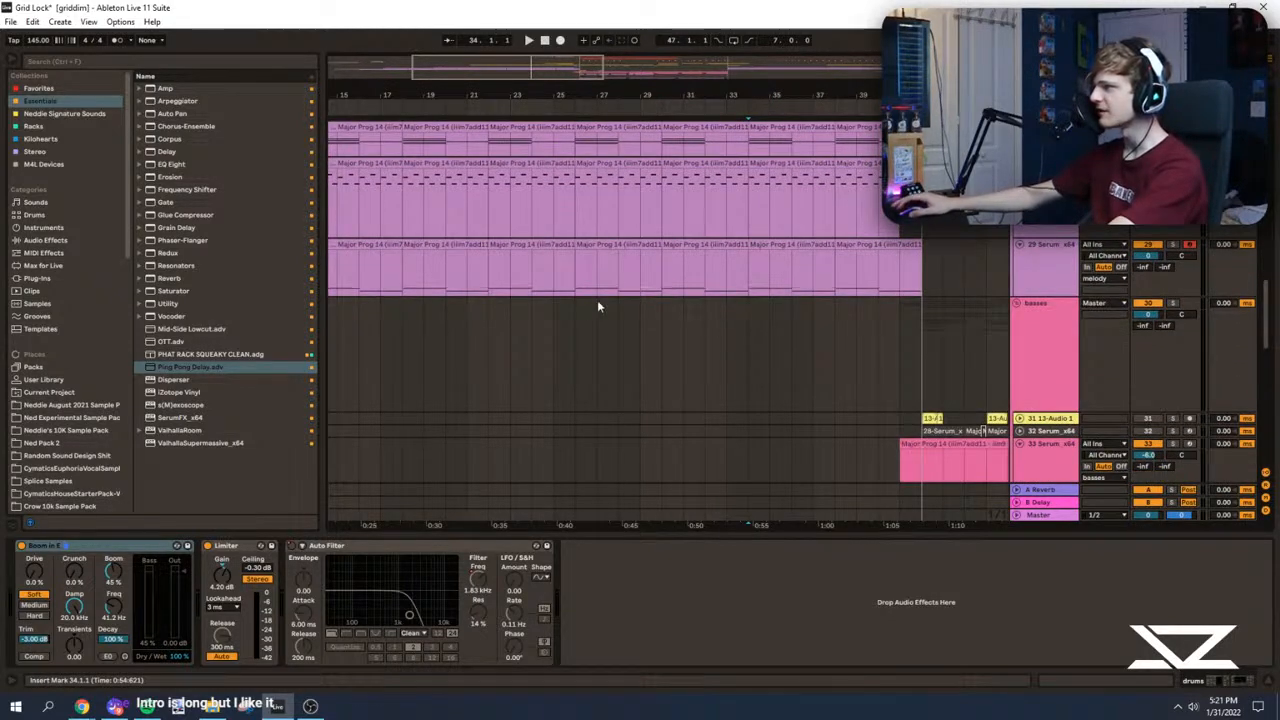
pyautogui.moveTo(1257, 304); pyautogui.dragTo(1260, 458)
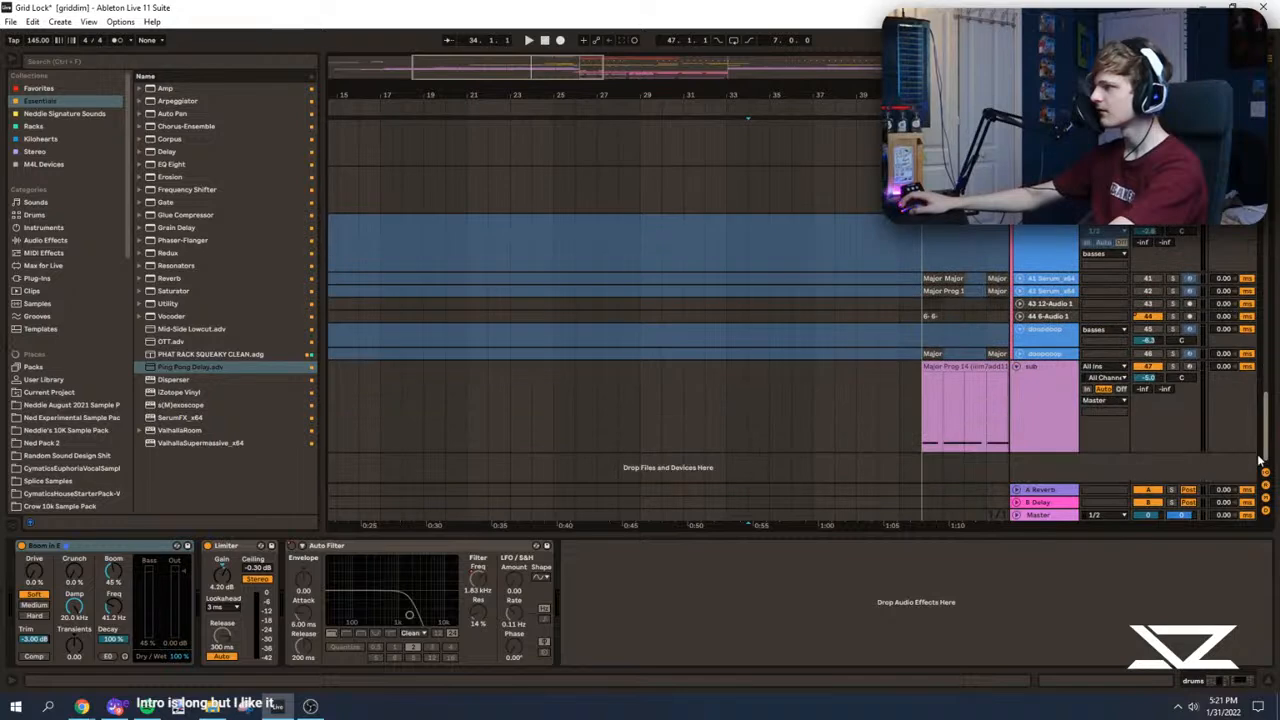
pyautogui.keyDown('shift'); pyautogui.click(577, 418); pyautogui.keyUp('shift')
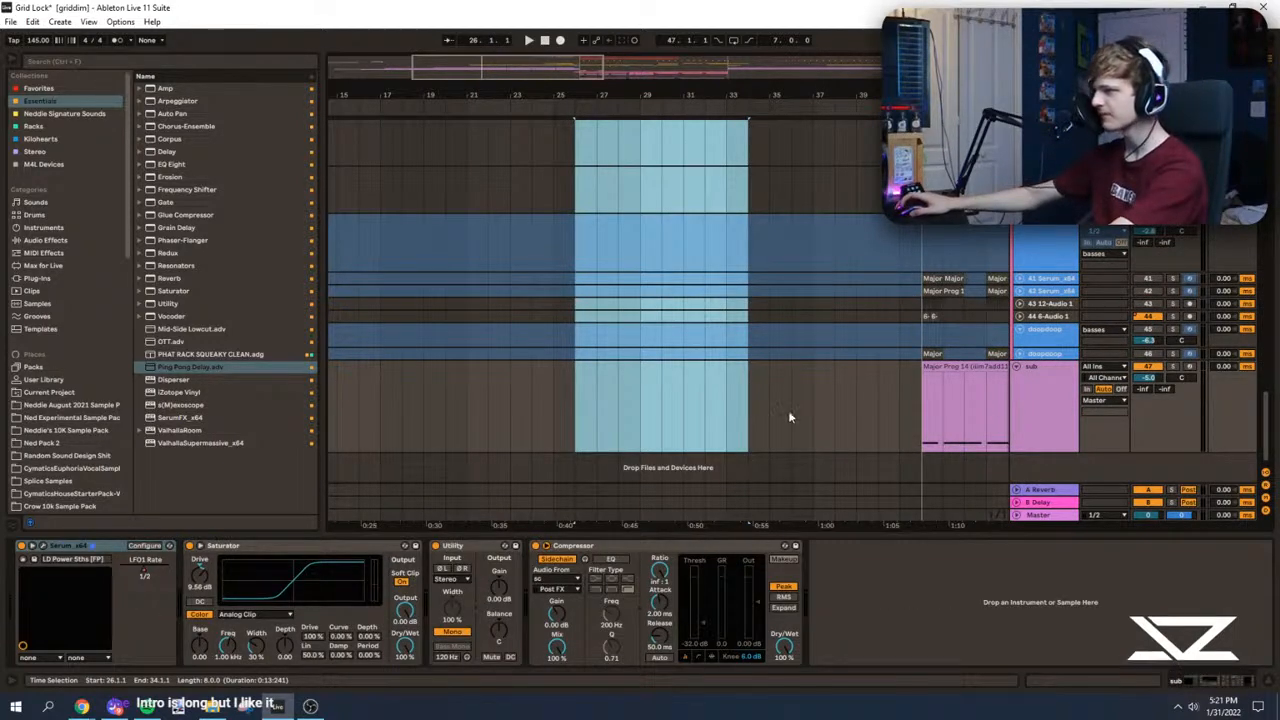
pyautogui.scroll(10, 792, 400)
pyautogui.scroll(5, 792, 400)
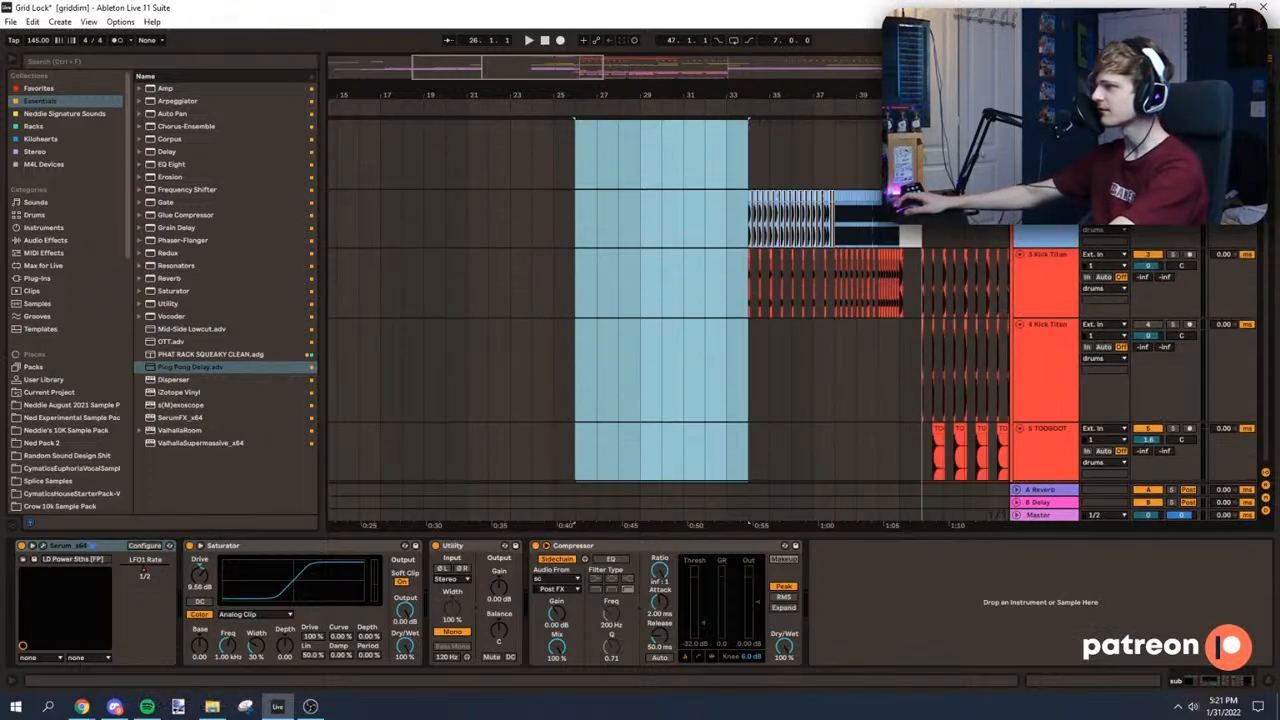
pyautogui.click(540, 166)
pyautogui.press('space')
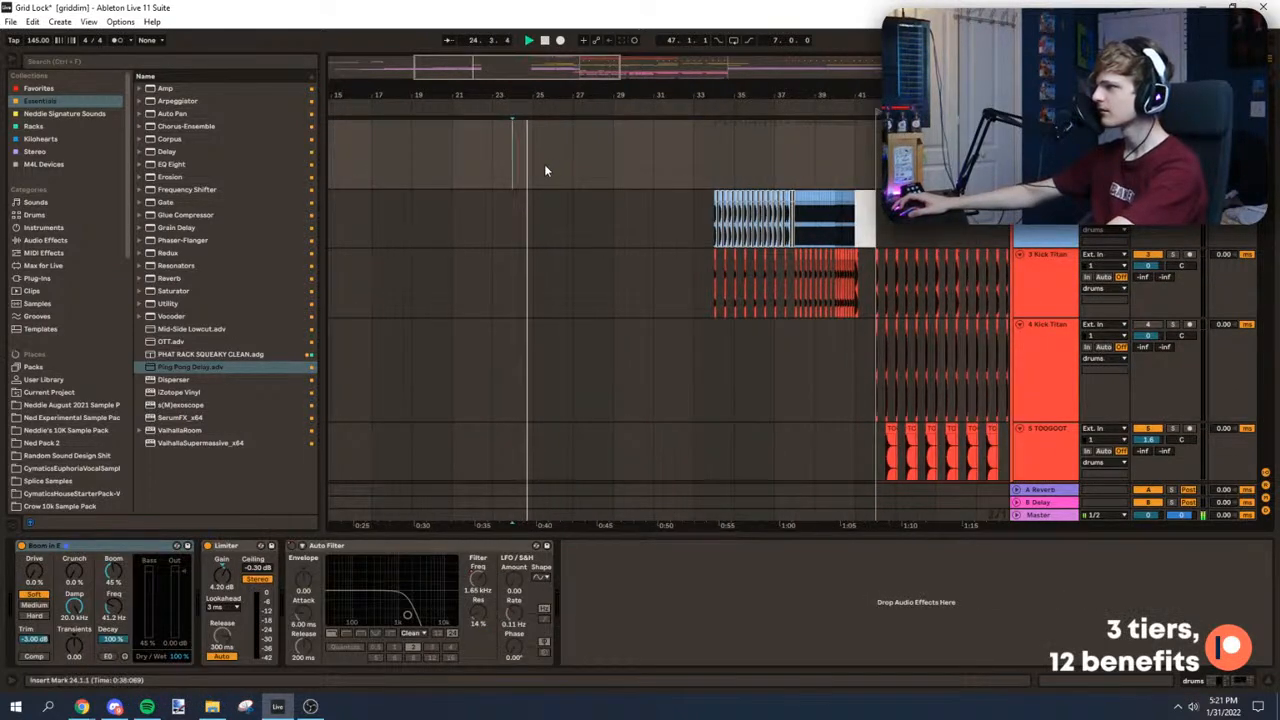
# Step: Move everything from bar 34 onward on all tracks back to bar 26 and play from there
pyautogui.click(712, 157)
pyautogui.press('space')
pyautogui.moveTo(713, 157); pyautogui.dragTo(1002, 515)
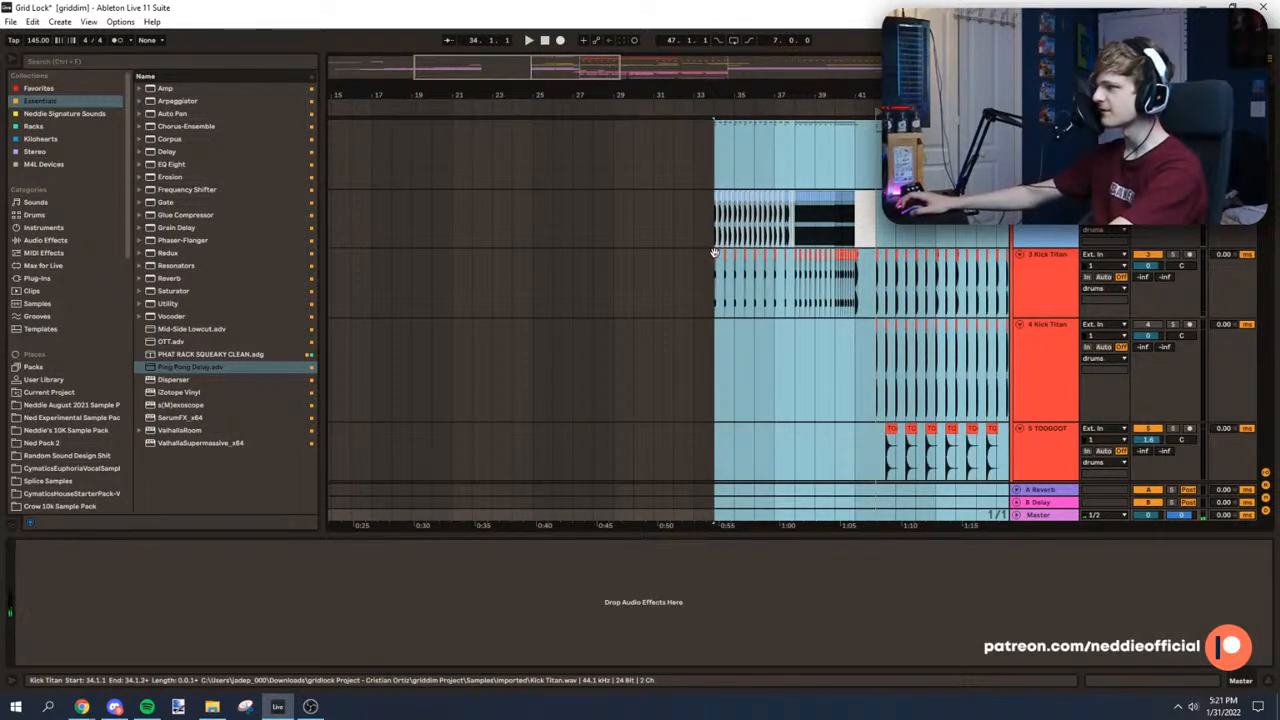
pyautogui.moveTo(708, 253); pyautogui.dragTo(553, 265)
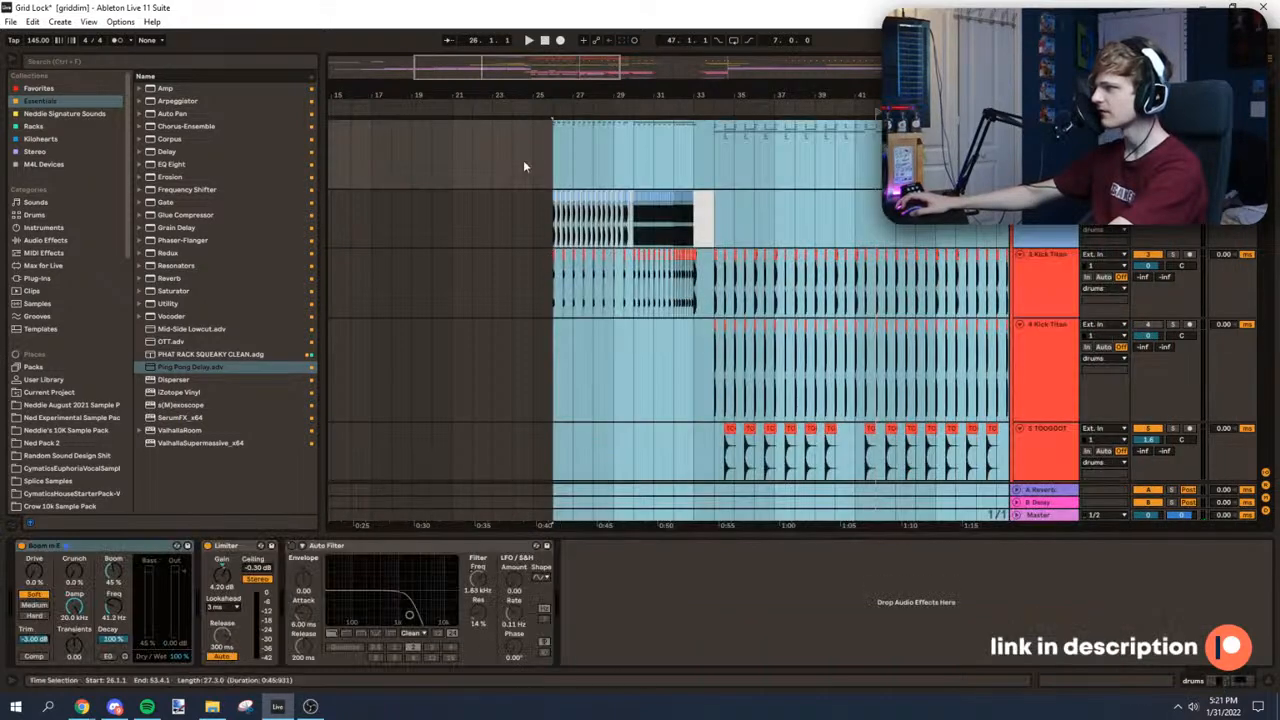
pyautogui.click(527, 159)
pyautogui.press('space')
pyautogui.scroll(3, 560, 150)
pyautogui.click(520, 148)
pyautogui.scroll(2, 508, 145)
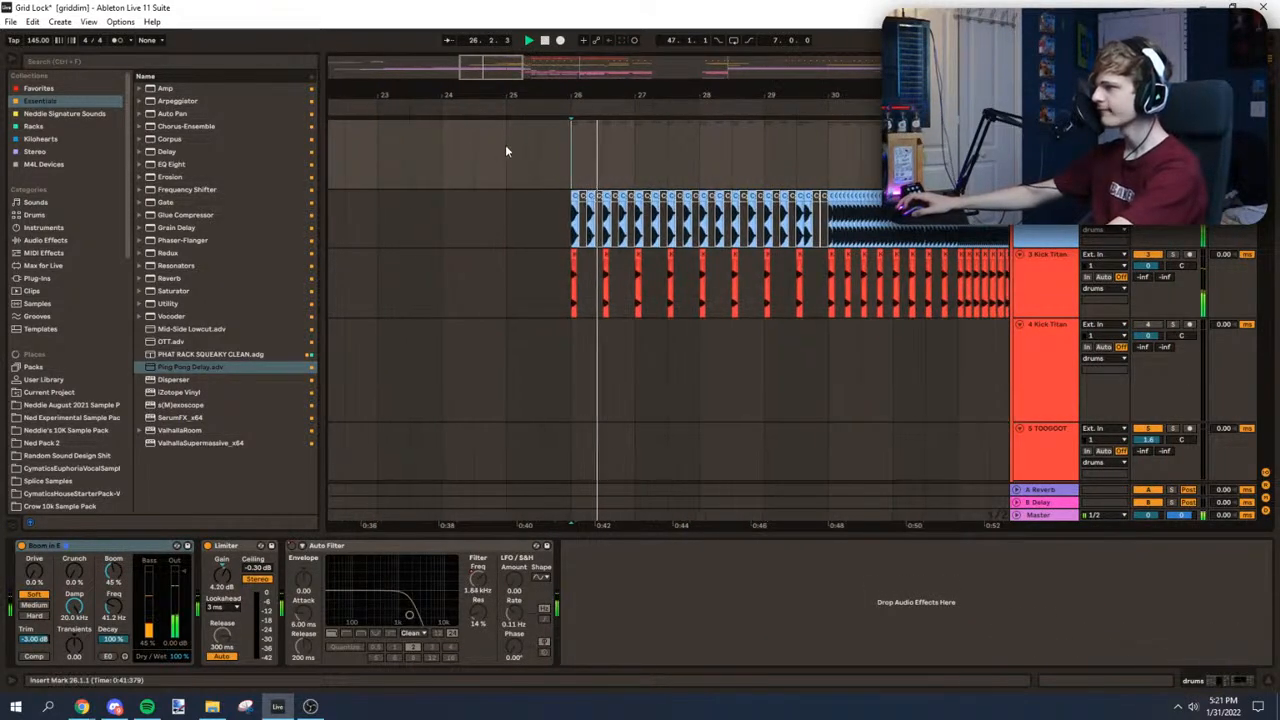
# Step: Add EQ Eight to the 2-Cymatics Titan Other Clap track with a 206 Hz low cut and a -0.37 dB dip at 2.11 kHz
pyautogui.click(553, 272)
pyautogui.click(585, 213)
pyautogui.press('space')
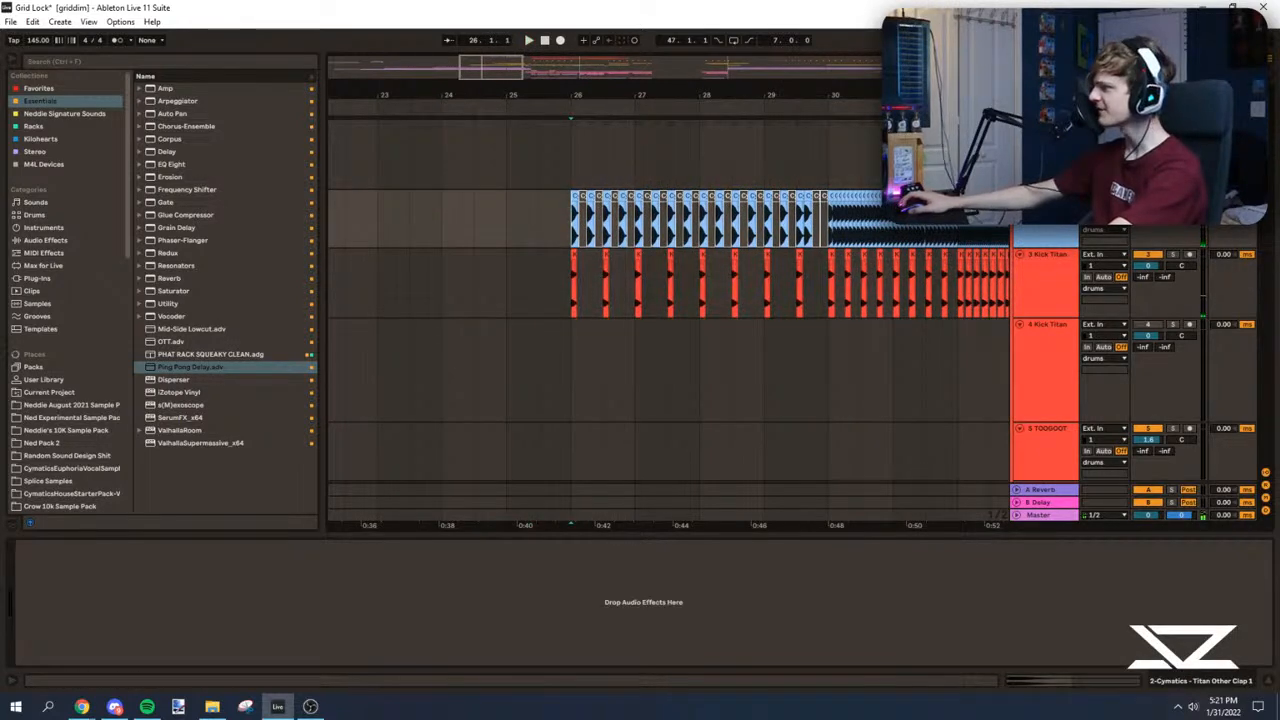
pyautogui.click(184, 166)
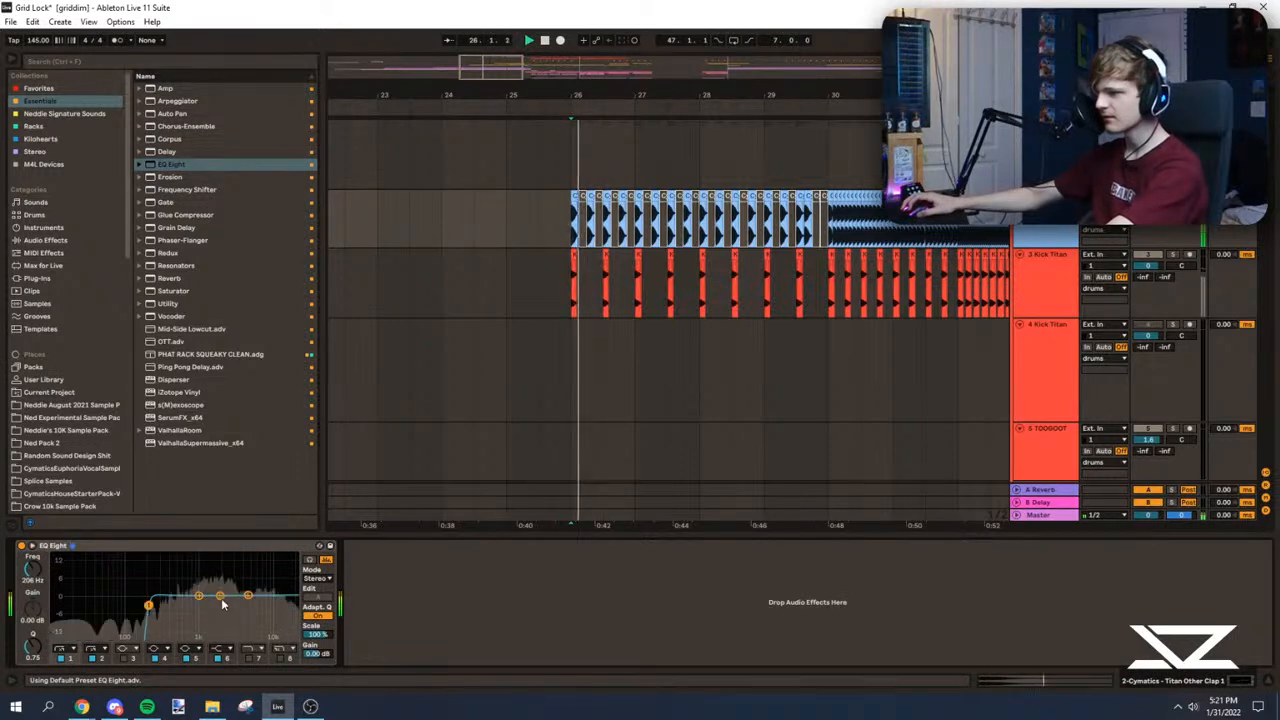
pyautogui.moveTo(222, 608)
pyautogui.mouseDown()
pyautogui.moveTo(229, 558)
pyautogui.moveTo(222, 597)
pyautogui.mouseUp()
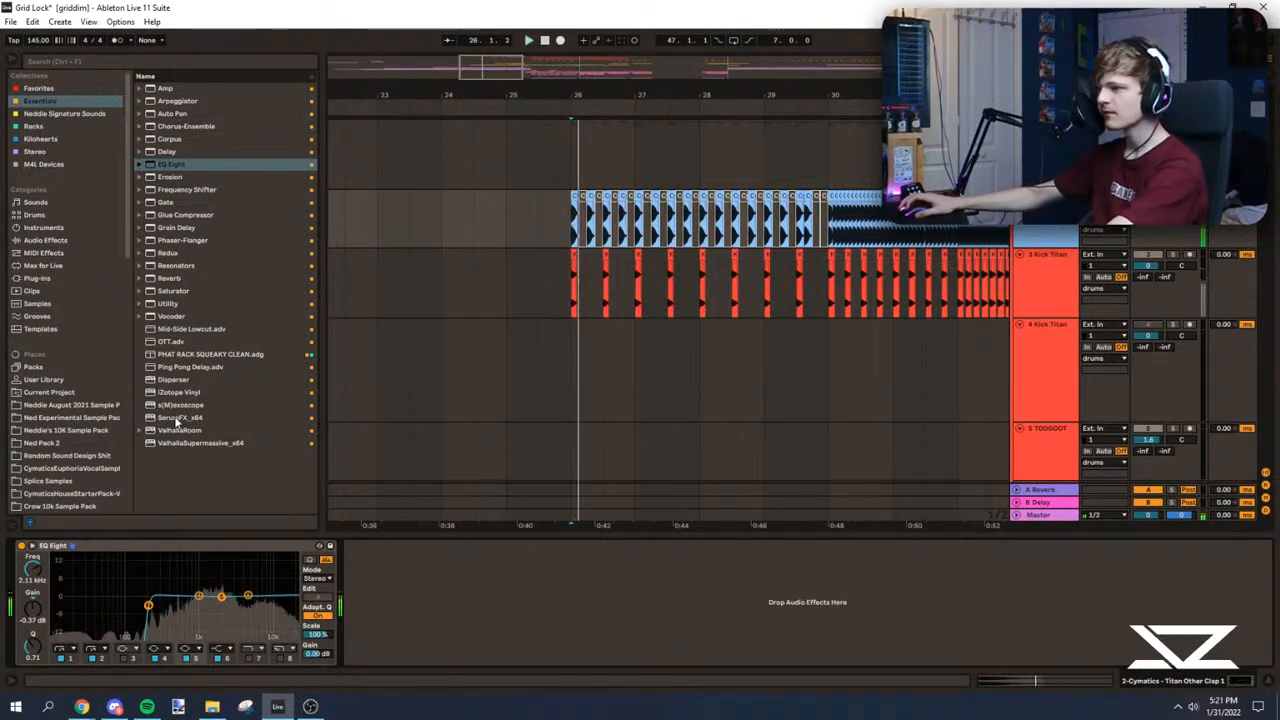
# Step: Audition the equalised clap build-up between bars 26 and 32
pyautogui.click(180, 430)
pyautogui.click(571, 219)
pyautogui.moveTo(600, 95); pyautogui.dragTo(432, 85)
pyautogui.click(600, 217)
pyautogui.press('space')
pyautogui.click(683, 220)
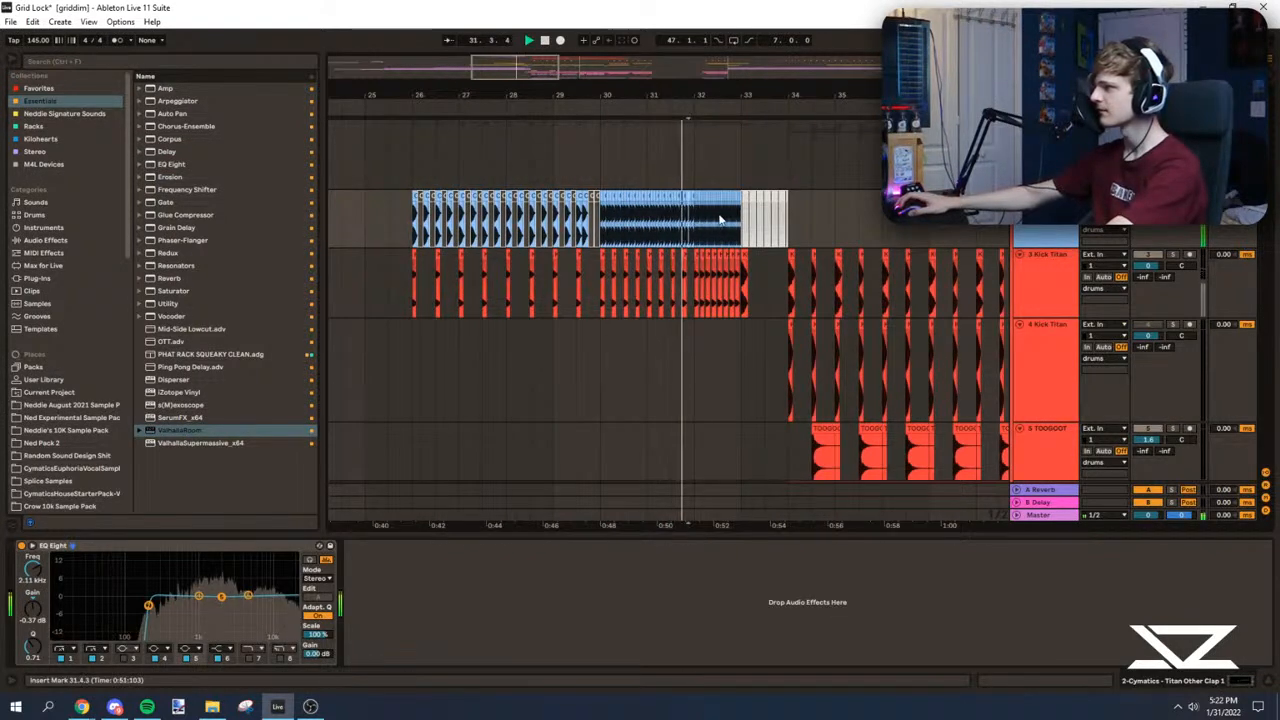
pyautogui.press('space')
# Step: Replace the clap clips of bars 26 to 33 with Clap 808 Light Quick.aif placed at bar 26
pyautogui.moveTo(741, 221); pyautogui.dragTo(404, 220)
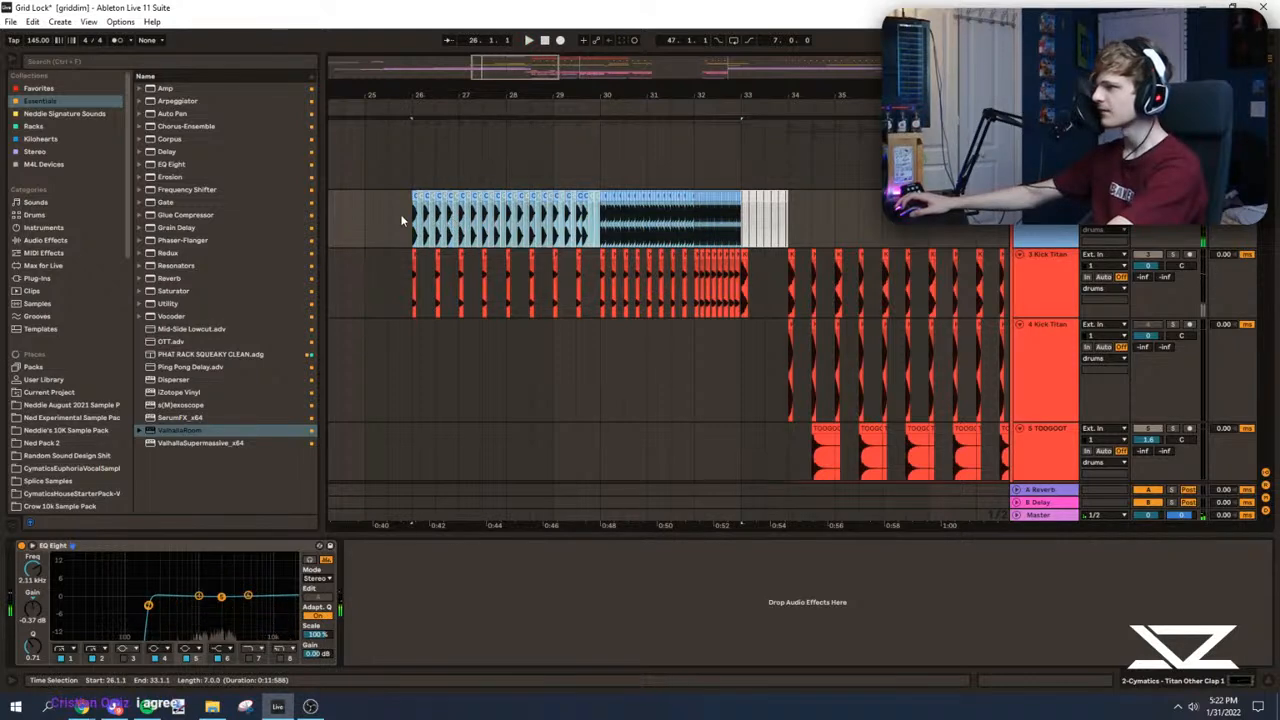
pyautogui.press('Delete')
pyautogui.write('clap')
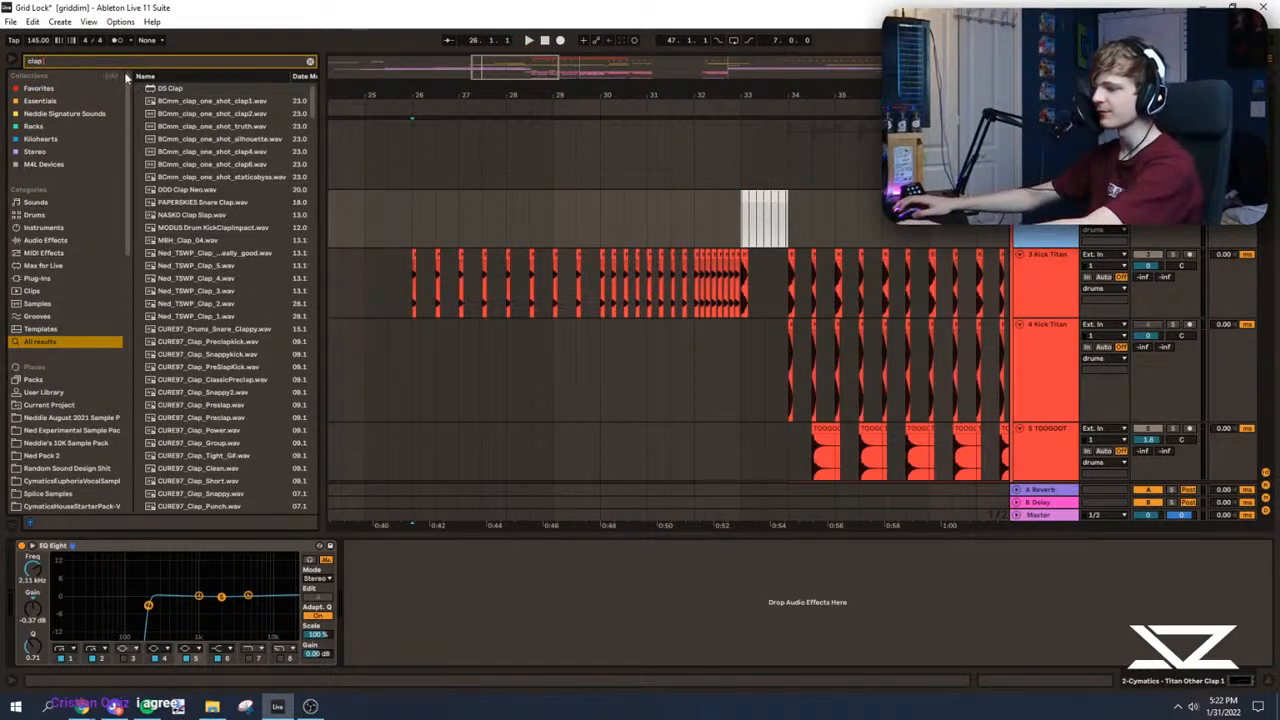
pyautogui.write(' 808')
pyautogui.moveTo(186, 104); pyautogui.dragTo(415, 218)
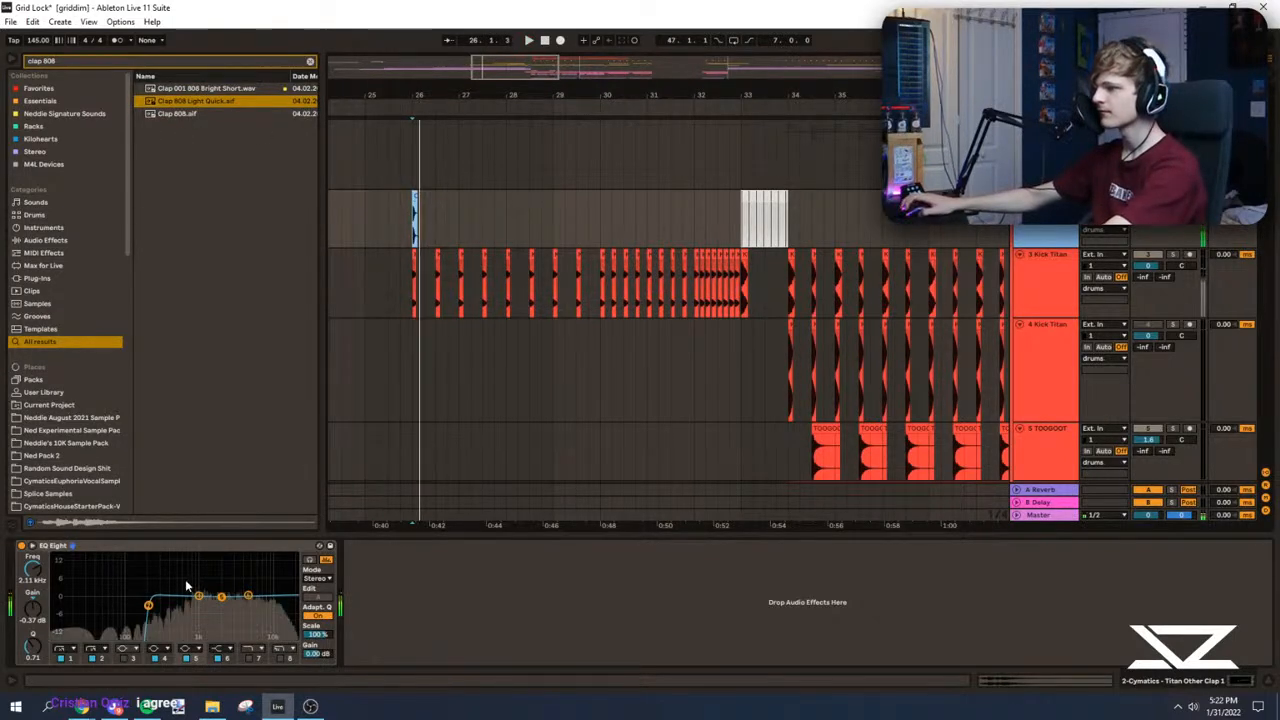
# Step: Duplicate the 808 clap onto every beat from bar 26 to 33 and set its EQ Eight output gain to 10.9 dB
pyautogui.hotkey('ctrl', 'd')
pyautogui.hotkey('ctrl', 'd')
pyautogui.hotkey('ctrl', 'd')
pyautogui.hotkey('ctrl', 'd')
pyautogui.hotkey('ctrl', 'd')
pyautogui.hotkey('ctrl', 'd')
pyautogui.hotkey('ctrl', 'd')
pyautogui.hotkey('ctrl', 'd')
pyautogui.hotkey('ctrl', 'd')
pyautogui.hotkey('ctrl', 'd')
pyautogui.hotkey('ctrl', 'd')
pyautogui.hotkey('ctrl', 'd')
pyautogui.hotkey('ctrl', 'd')
pyautogui.hotkey('ctrl', 'd')
pyautogui.hotkey('ctrl', 'd')
pyautogui.hotkey('ctrl', 'd')
pyautogui.hotkey('ctrl', 'd')
pyautogui.hotkey('ctrl', 'd')
pyautogui.hotkey('ctrl', 'd')
pyautogui.hotkey('ctrl', 'd')
pyautogui.hotkey('ctrl', 'd')
pyautogui.hotkey('ctrl', 'd')
pyautogui.hotkey('ctrl', 'd')
pyautogui.hotkey('ctrl', 'd')
pyautogui.hotkey('ctrl', 'd')
pyautogui.press('s')
pyautogui.moveTo(634, 96); pyautogui.dragTo(634, 160)
pyautogui.press('space')
# Step: Double the 808 claps to eighth notes from bar 30 to bar 33 and play from bar 30
pyautogui.click(565, 235)
pyautogui.hotkey('ctrl', 'v')
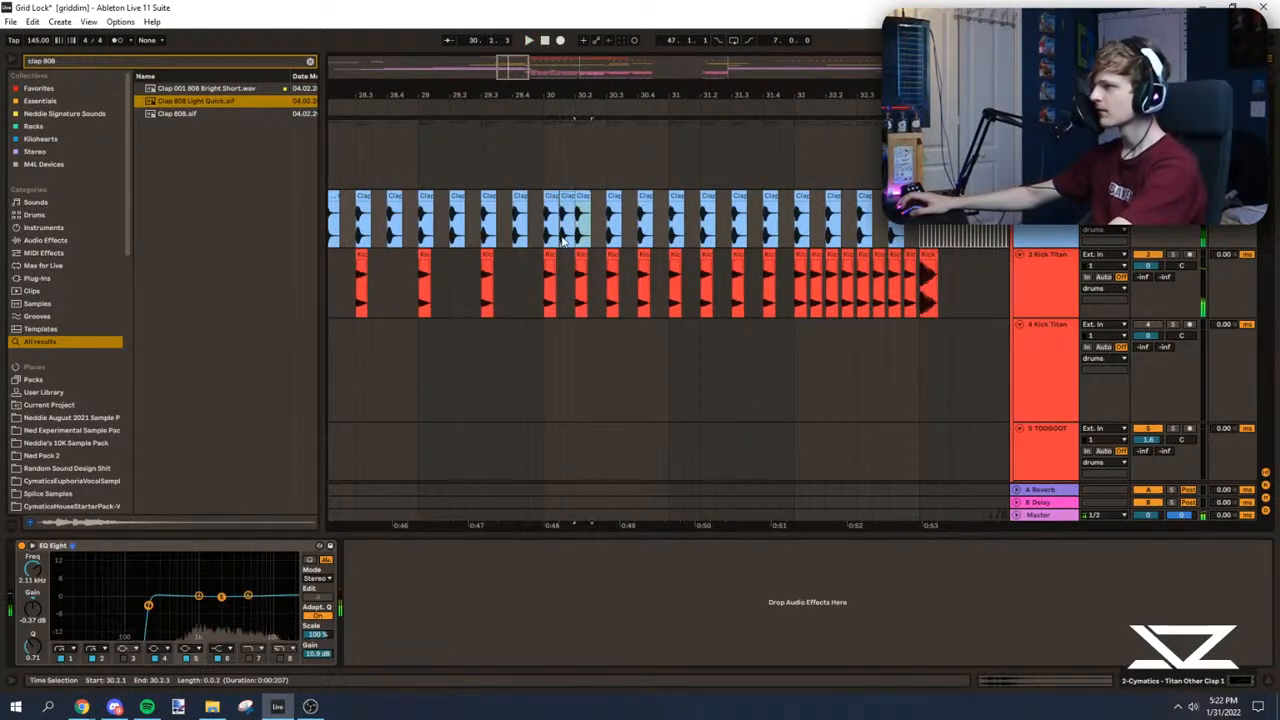
pyautogui.hotkey('ctrl', 'd')
pyautogui.hotkey('ctrl', 'd')
pyautogui.hotkey('ctrl', 'd')
pyautogui.hotkey('ctrl', 'd')
pyautogui.hotkey('ctrl', 'd')
pyautogui.hotkey('ctrl', 'd')
pyautogui.hotkey('ctrl', 'd')
pyautogui.hotkey('ctrl', 'd')
pyautogui.hotkey('ctrl', 'd')
pyautogui.hotkey('ctrl', 'd')
pyautogui.hotkey('ctrl', 'd')
pyautogui.hotkey('ctrl', 'd')
pyautogui.click(540, 224)
pyautogui.press('space')
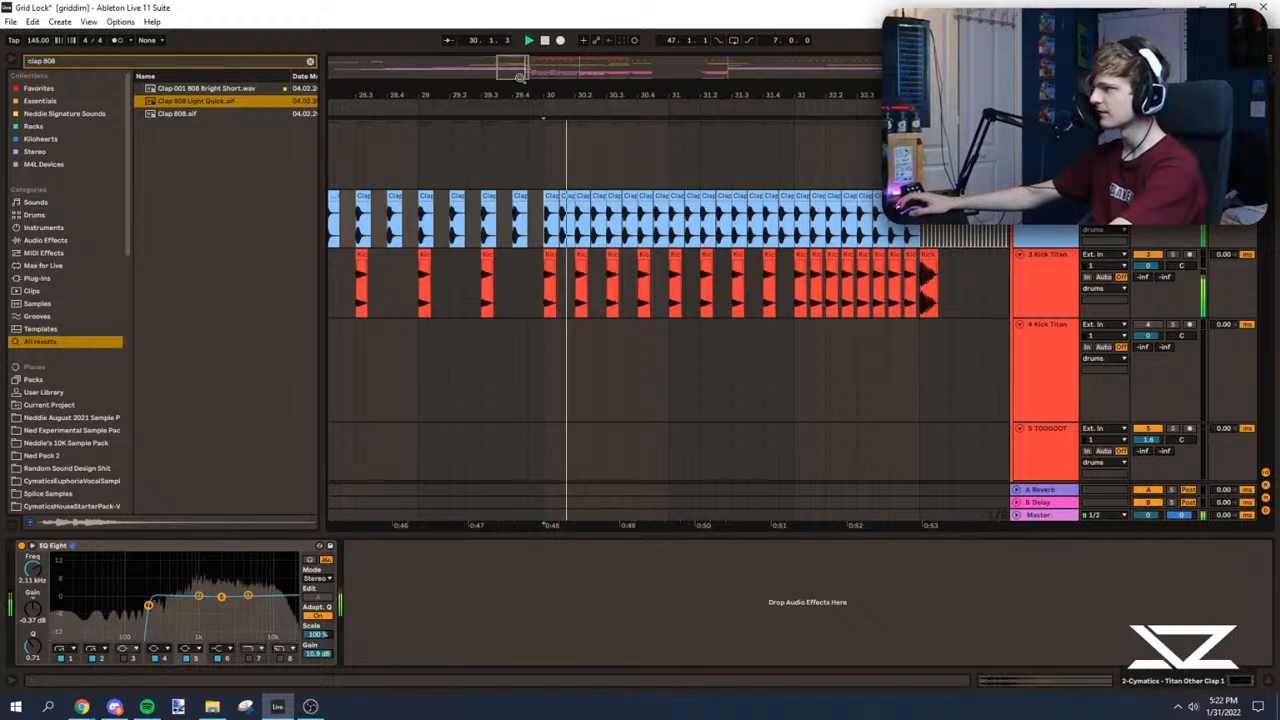
# Step: Double the 808 claps to sixteenth notes through bar 32 and play the clap roll from its start
pyautogui.scroll(5, 633, 224)
pyautogui.moveTo(634, 224); pyautogui.dragTo(622, 222)
pyautogui.hotkey('ctrl', 'd')
pyautogui.hotkey('ctrl', 'd')
pyautogui.hotkey('ctrl', 'd')
pyautogui.hotkey('ctrl', 'd')
pyautogui.hotkey('ctrl', 'd')
pyautogui.hotkey('ctrl', 'd')
pyautogui.hotkey('ctrl', 'd')
pyautogui.hotkey('ctrl', 'd')
pyautogui.hotkey('ctrl', 'd')
pyautogui.hotkey('ctrl', 'd')
pyautogui.hotkey('ctrl', 'd')
pyautogui.hotkey('ctrl', 'd')
pyautogui.hotkey('ctrl', 'd')
pyautogui.hotkey('ctrl', 'd')
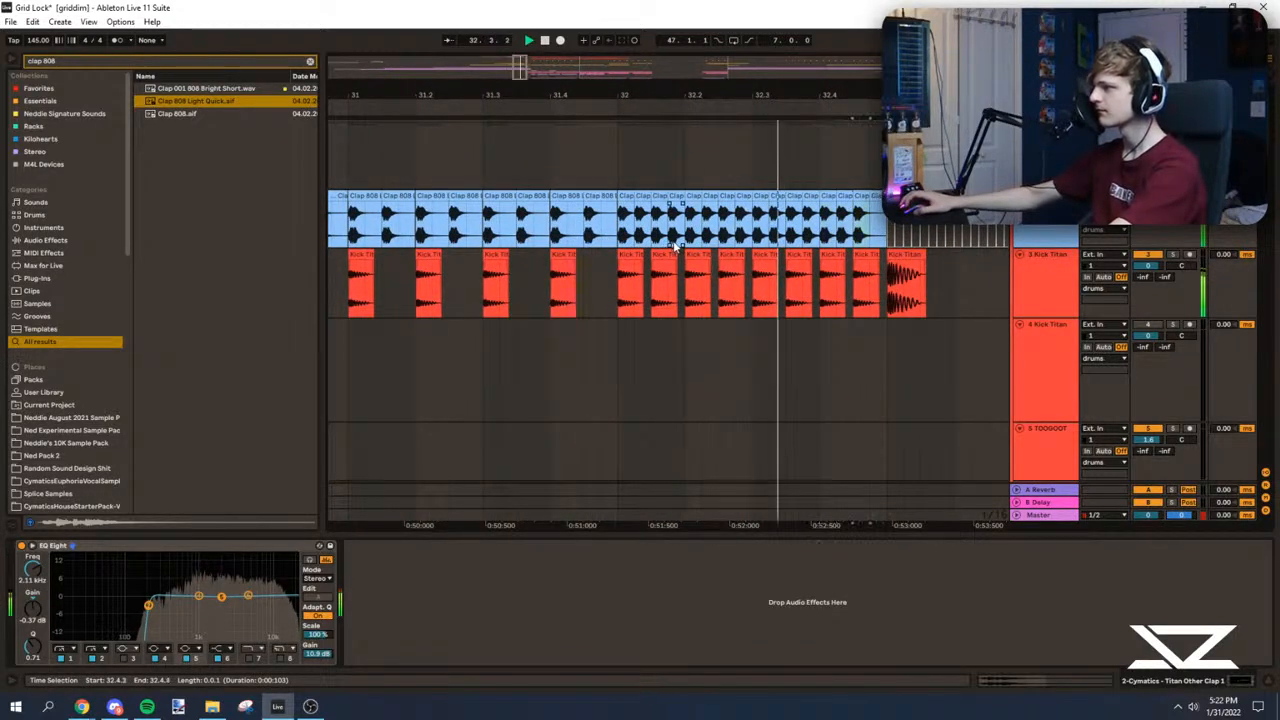
pyautogui.click(616, 157)
pyautogui.moveTo(616, 95); pyautogui.dragTo(444, 90)
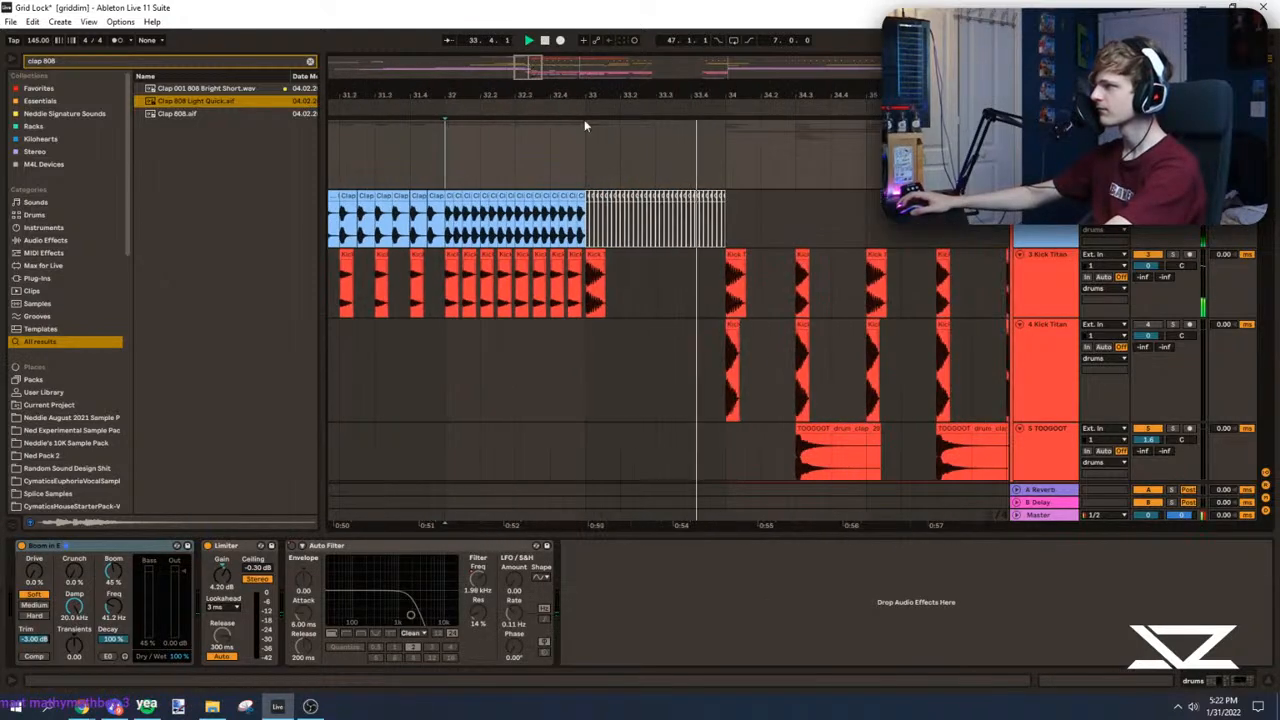
# Step: Delete the 26, 27 and 29 Serum clip sections from bar 33 up to the drop and play from just before the gap
pyautogui.click(586, 150)
pyautogui.moveTo(1268, 136); pyautogui.dragTo(1268, 140)
pyautogui.scroll(-10, 660, 345)
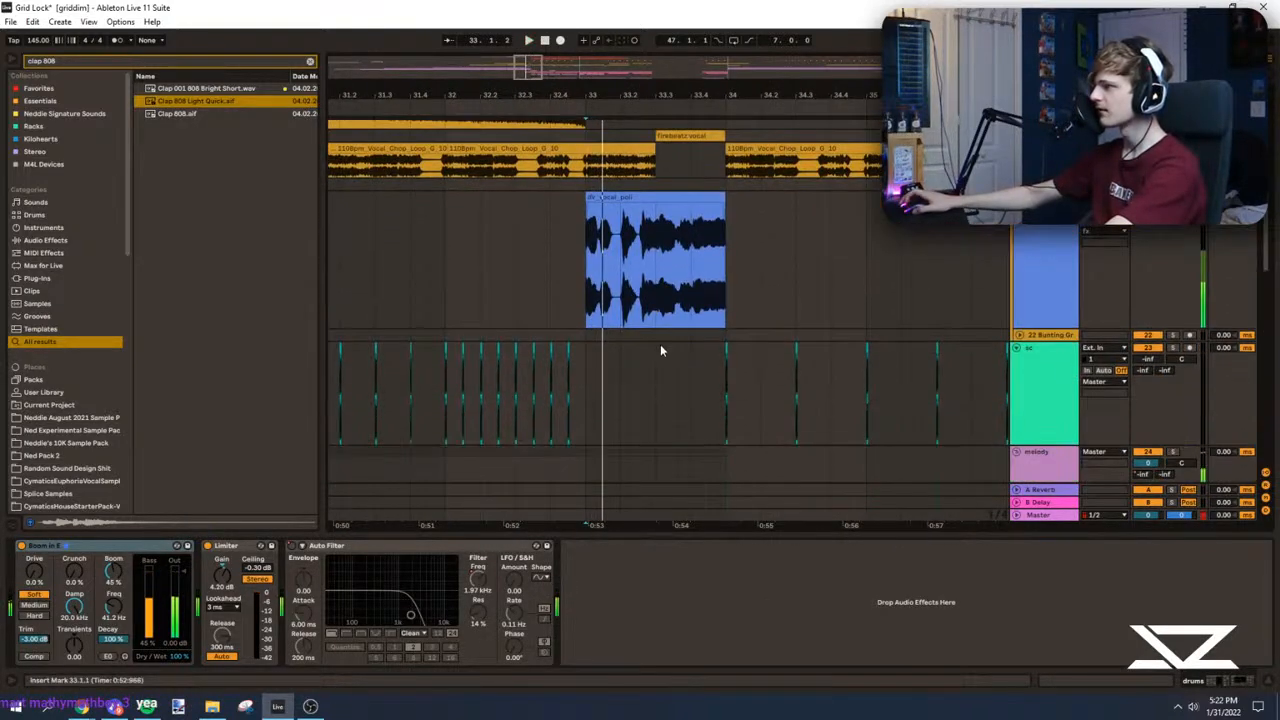
pyautogui.scroll(1, 1146, 308)
pyautogui.moveTo(588, 228); pyautogui.dragTo(758, 388)
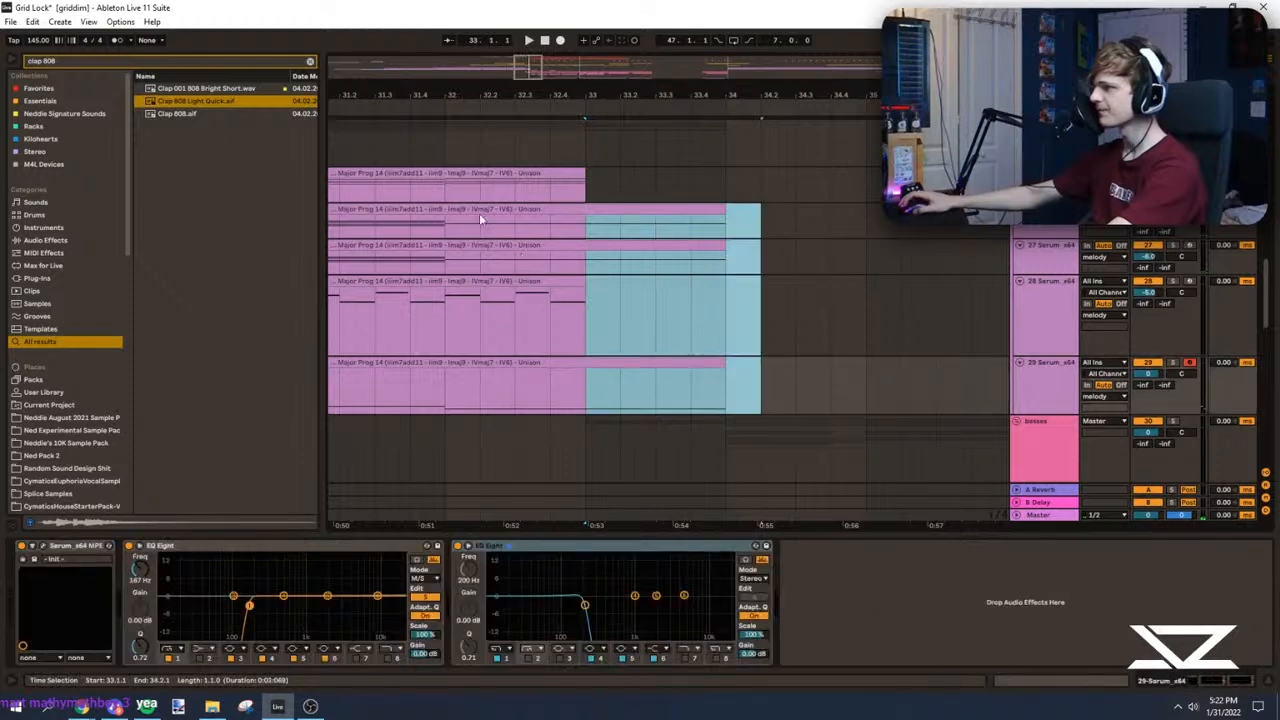
pyautogui.press('Delete')
pyautogui.click(411, 230)
pyautogui.press('space')
# Step: Audition the transition at bar 33 and the drop from bar 34 with playback following enabled
pyautogui.moveTo(512, 91); pyautogui.dragTo(552, 80)
pyautogui.click(614, 232)
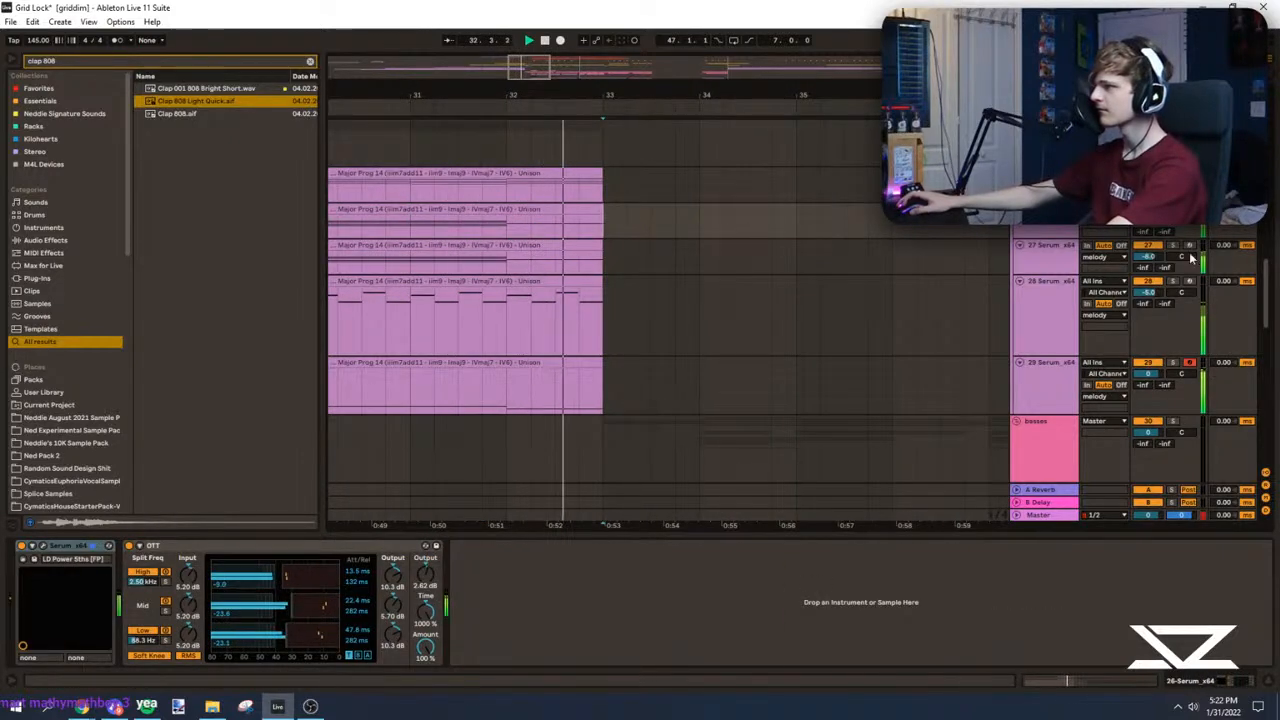
pyautogui.scroll(8, 1263, 287)
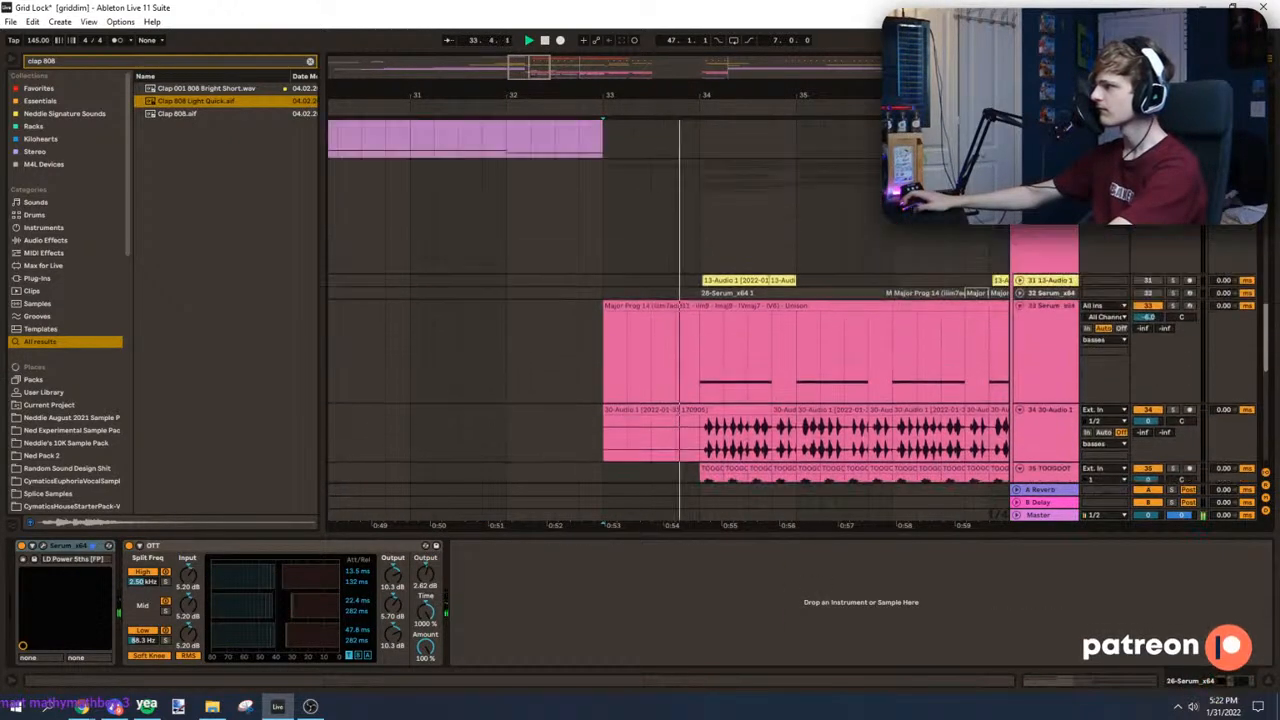
pyautogui.scroll(-2, 897, 266)
pyautogui.click(702, 190)
pyautogui.moveTo(514, 92); pyautogui.dragTo(410, 78)
pyautogui.click(447, 42)
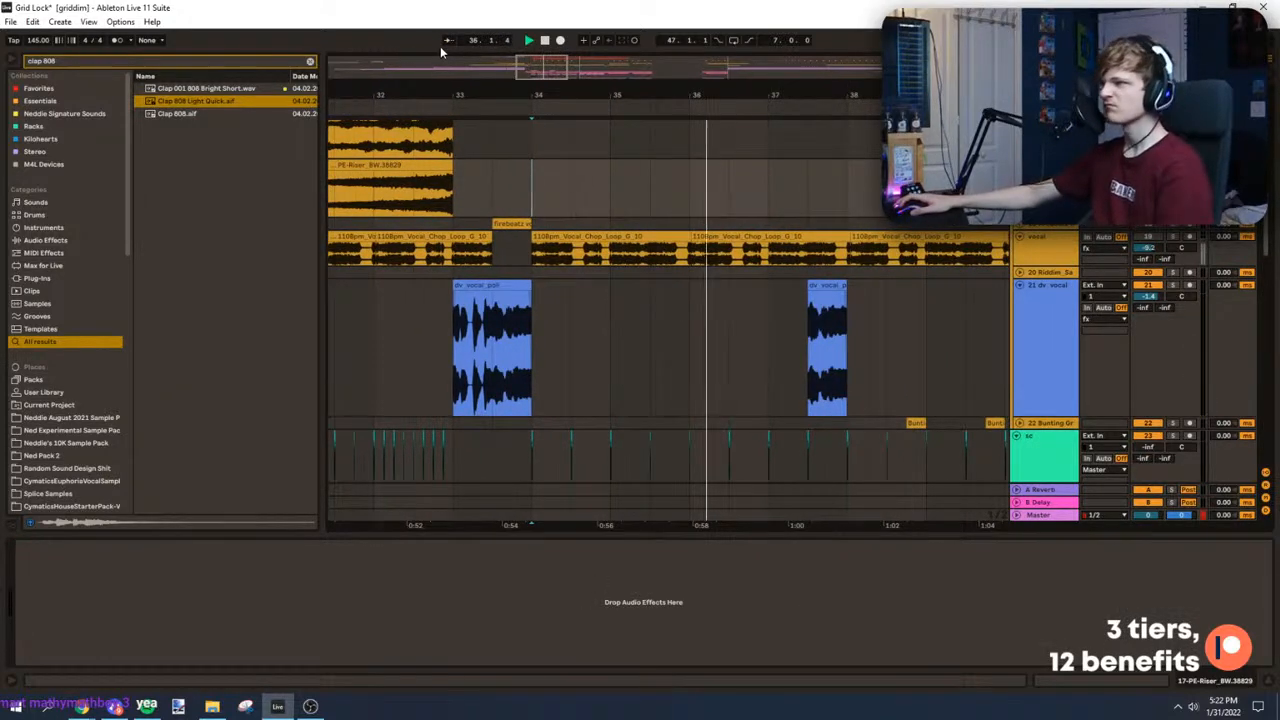
pyautogui.click(446, 44)
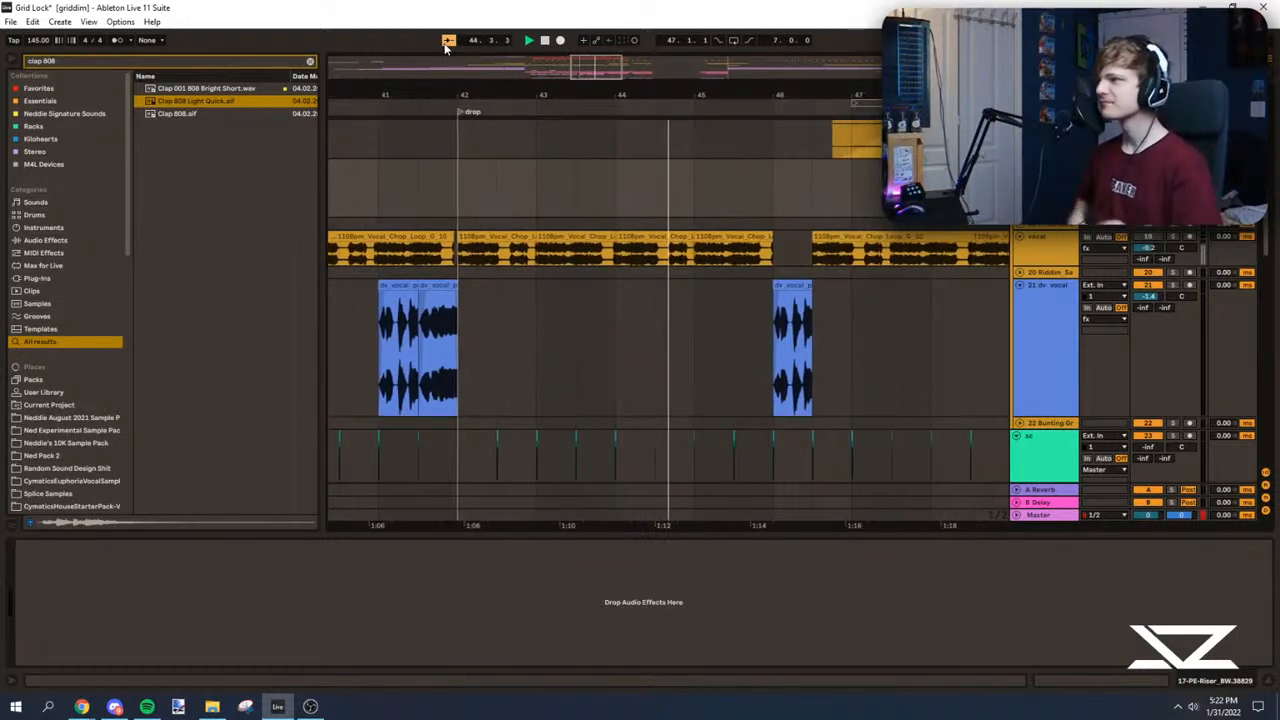
# Step: Turn off playback following and review the riser and vocal clips around bar 47 as the drop plays
pyautogui.moveTo(506, 97); pyautogui.dragTo(506, 91)
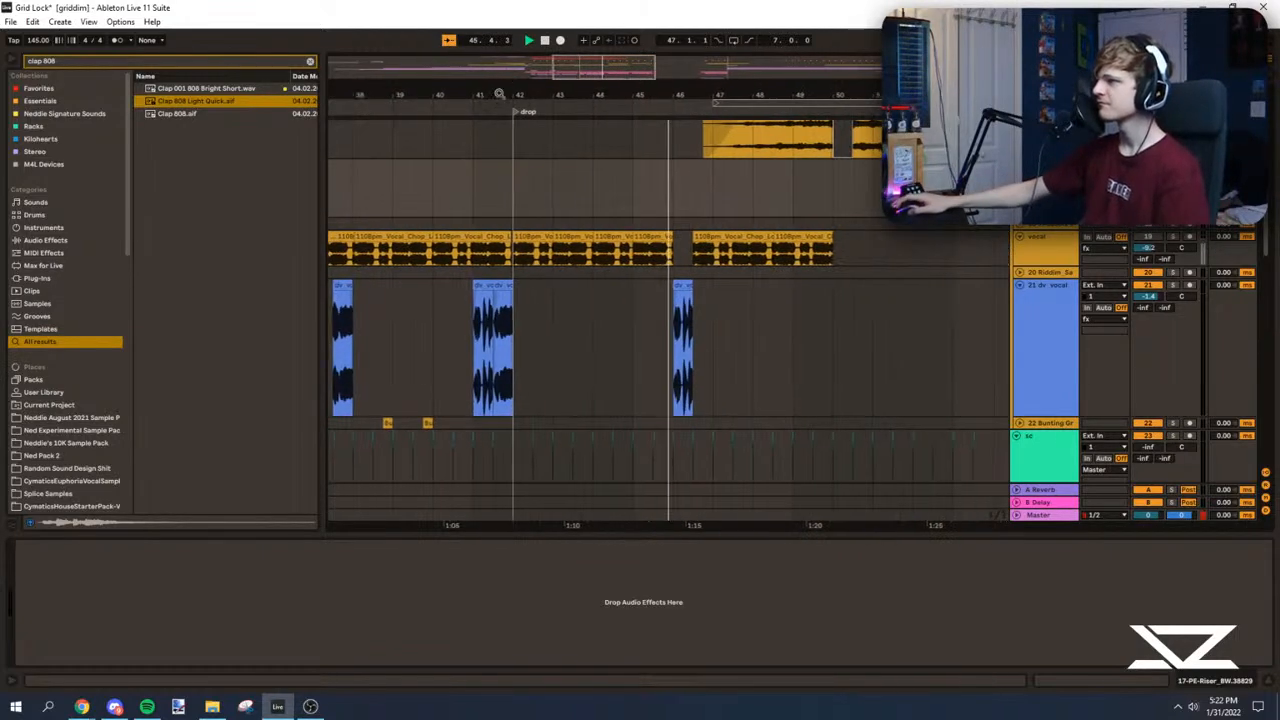
pyautogui.click(449, 42)
pyautogui.moveTo(672, 96); pyautogui.dragTo(670, 87)
pyautogui.scroll(2, 674, 295)
pyautogui.press('Up')
pyautogui.click(674, 264)
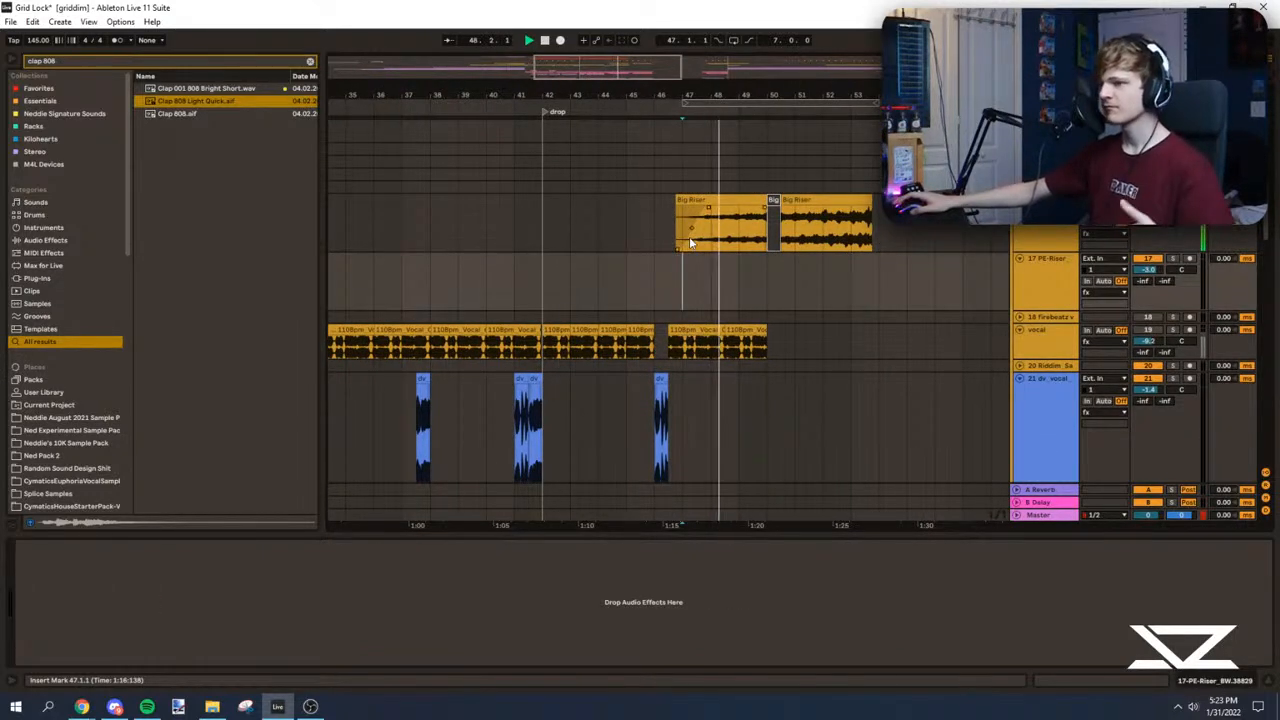
pyautogui.moveTo(767, 96); pyautogui.dragTo(652, 291)
pyautogui.moveTo(645, 96); pyautogui.dragTo(680, 5)
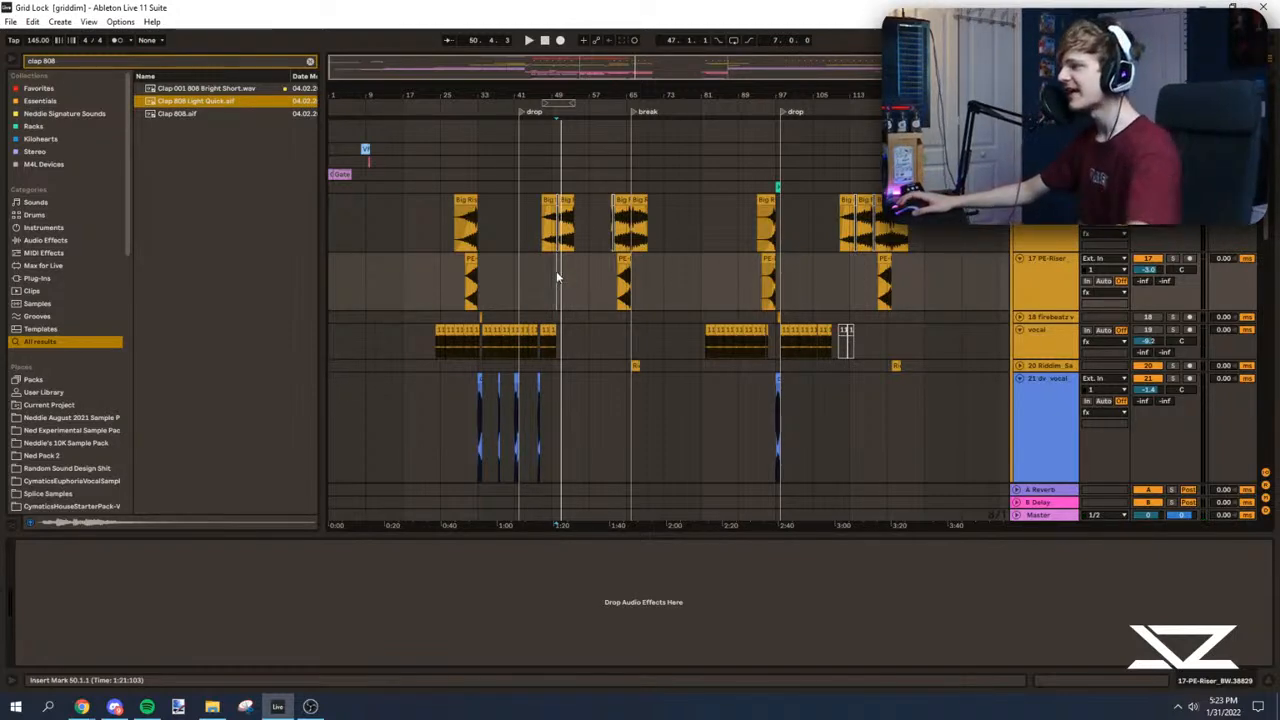
# Step: Play the arrangement from bar 1 with playback following enabled and the melody group folded
pyautogui.moveTo(577, 68); pyautogui.dragTo(392, 46)
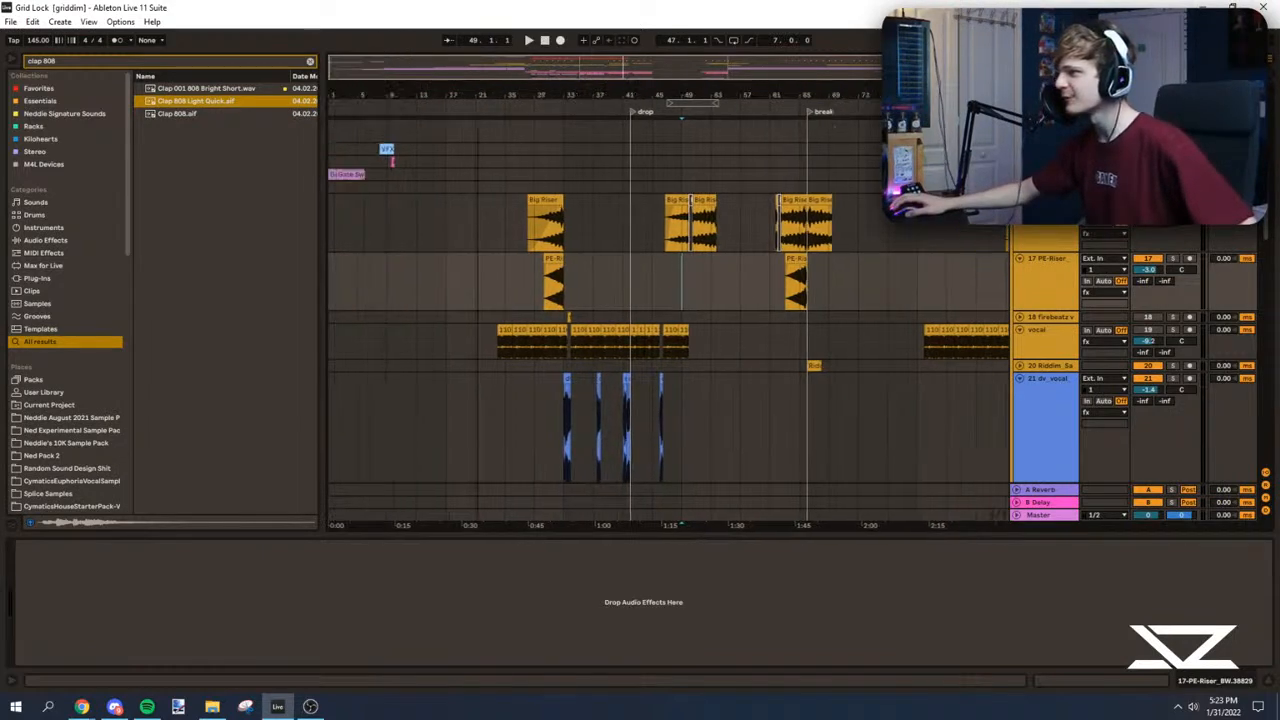
pyautogui.scroll(10, 337, 266)
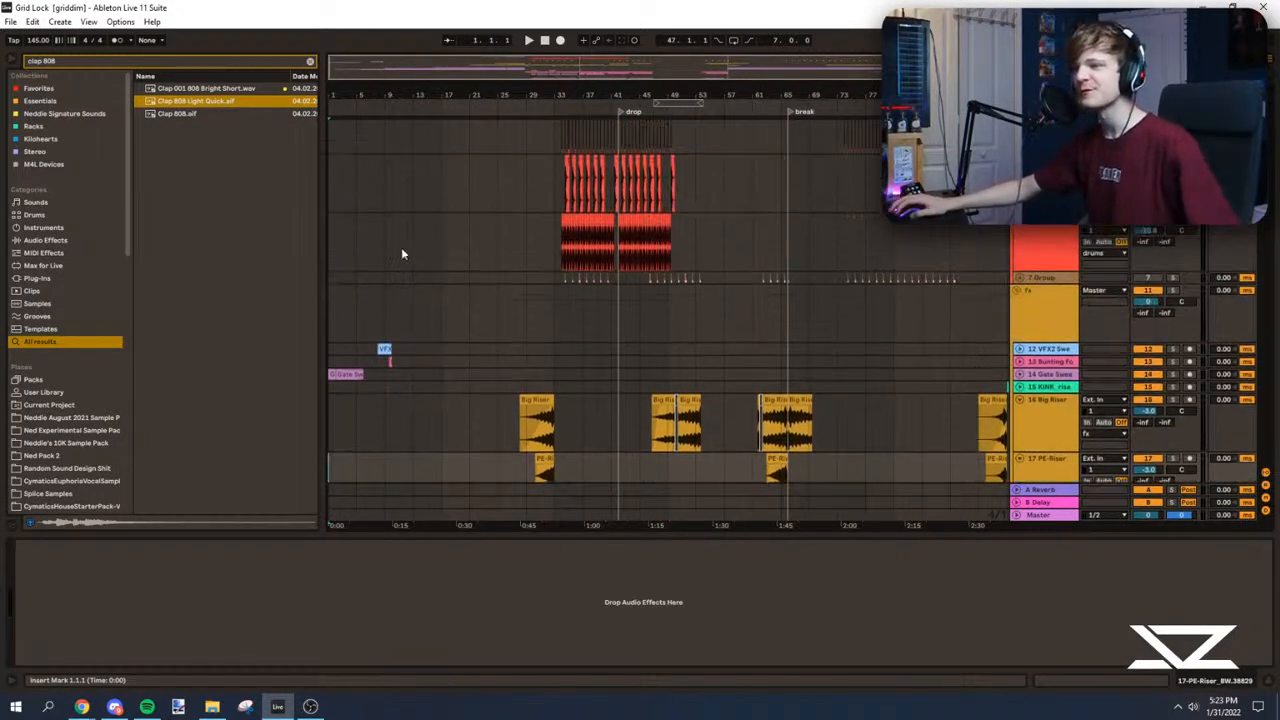
pyautogui.scroll(2, 337, 266)
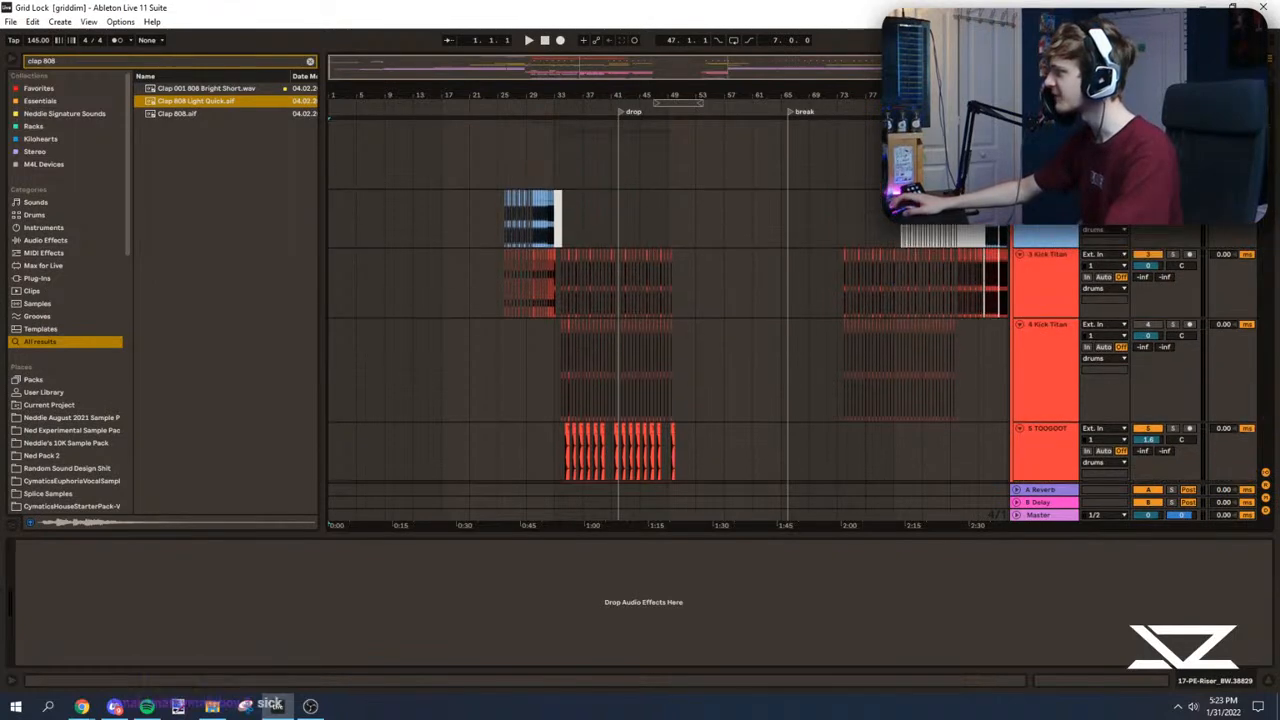
pyautogui.scroll(15, 447, 228)
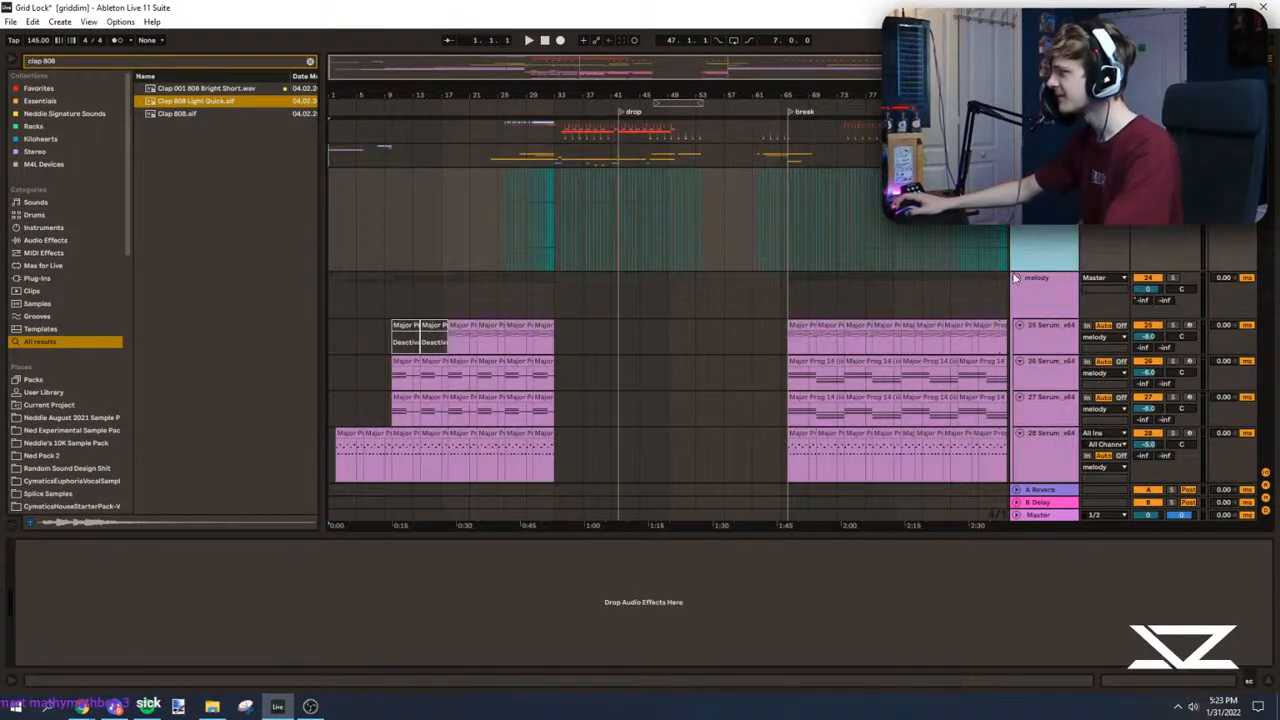
pyautogui.press('space')
pyautogui.moveTo(334, 68); pyautogui.dragTo(334, 158)
pyautogui.click(448, 41)
pyautogui.click(1016, 291)
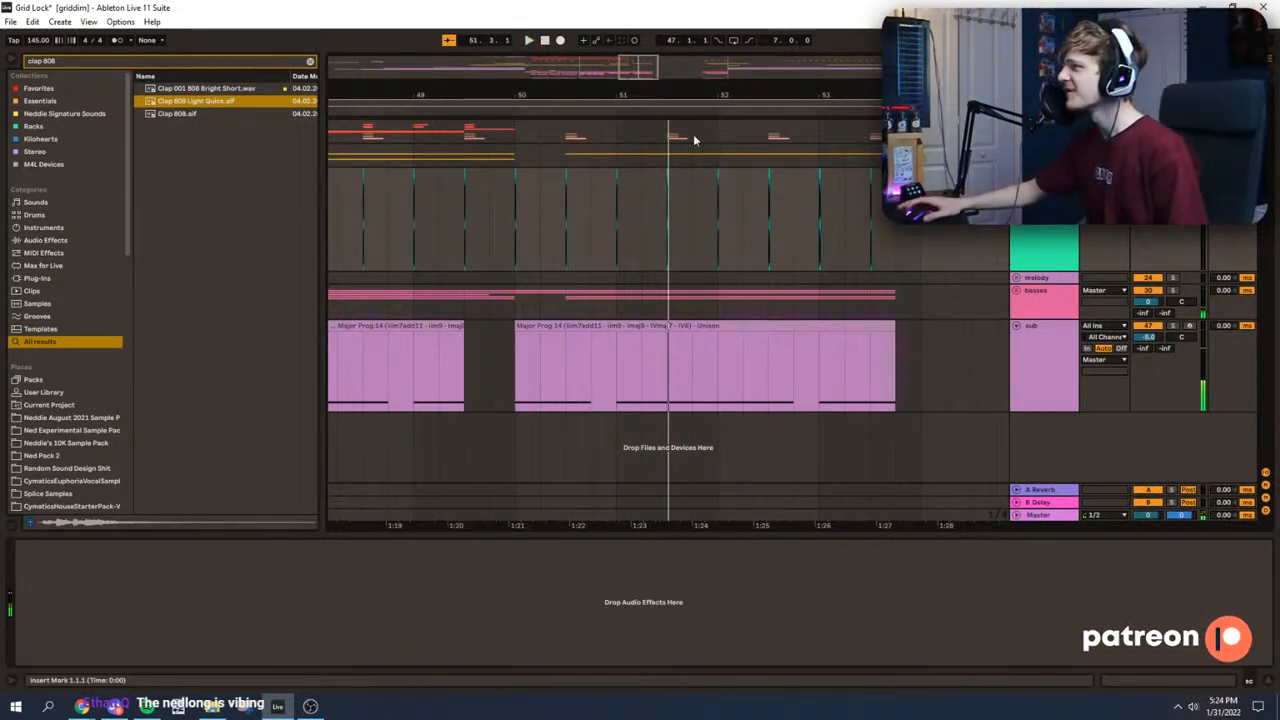
# Step: Turn off playback following, set the insert marker at bar 33 and save the set
pyautogui.moveTo(596, 94); pyautogui.dragTo(594, 7)
pyautogui.click(448, 40)
pyautogui.moveTo(432, 95); pyautogui.dragTo(430, 55)
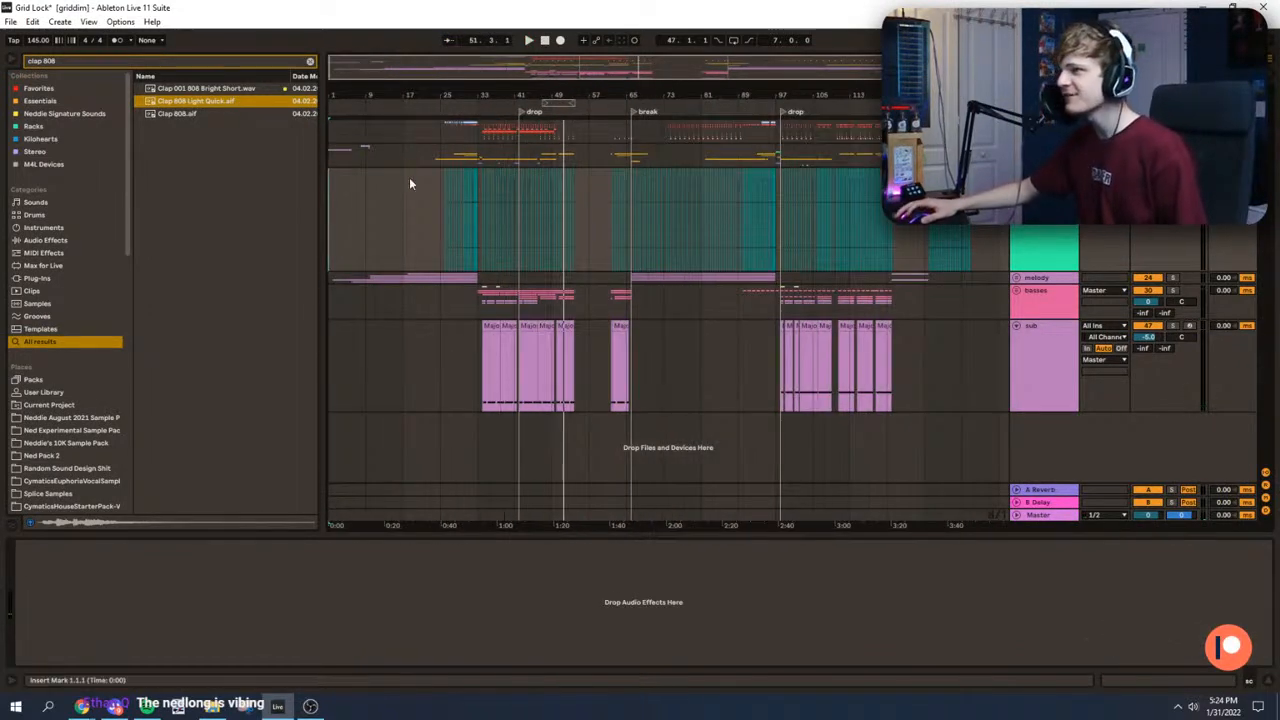
pyautogui.click(479, 222)
pyautogui.press('space')
pyautogui.hotkey('ctrl', 's')
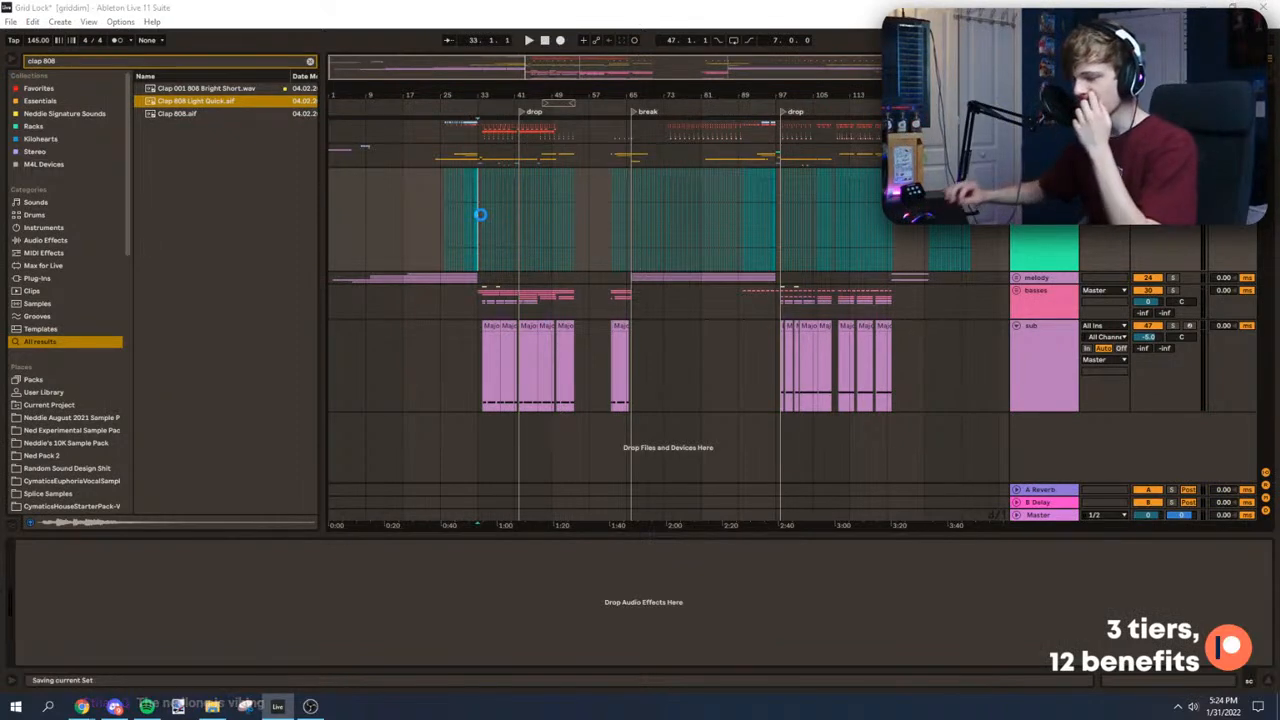
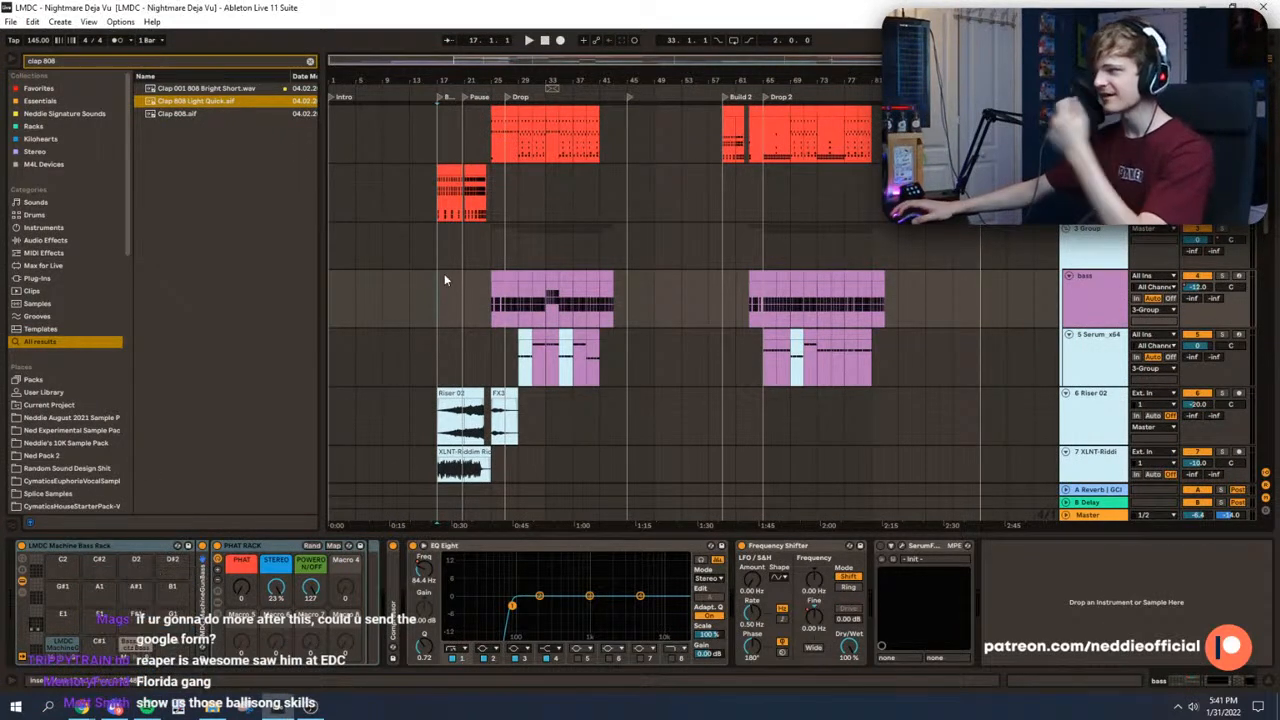
# Step: Play the arrangement from the start and fold the tracks above the audio Plucks tracks to compact the arrangement
pyautogui.moveTo(480, 80); pyautogui.dragTo(535, 150)
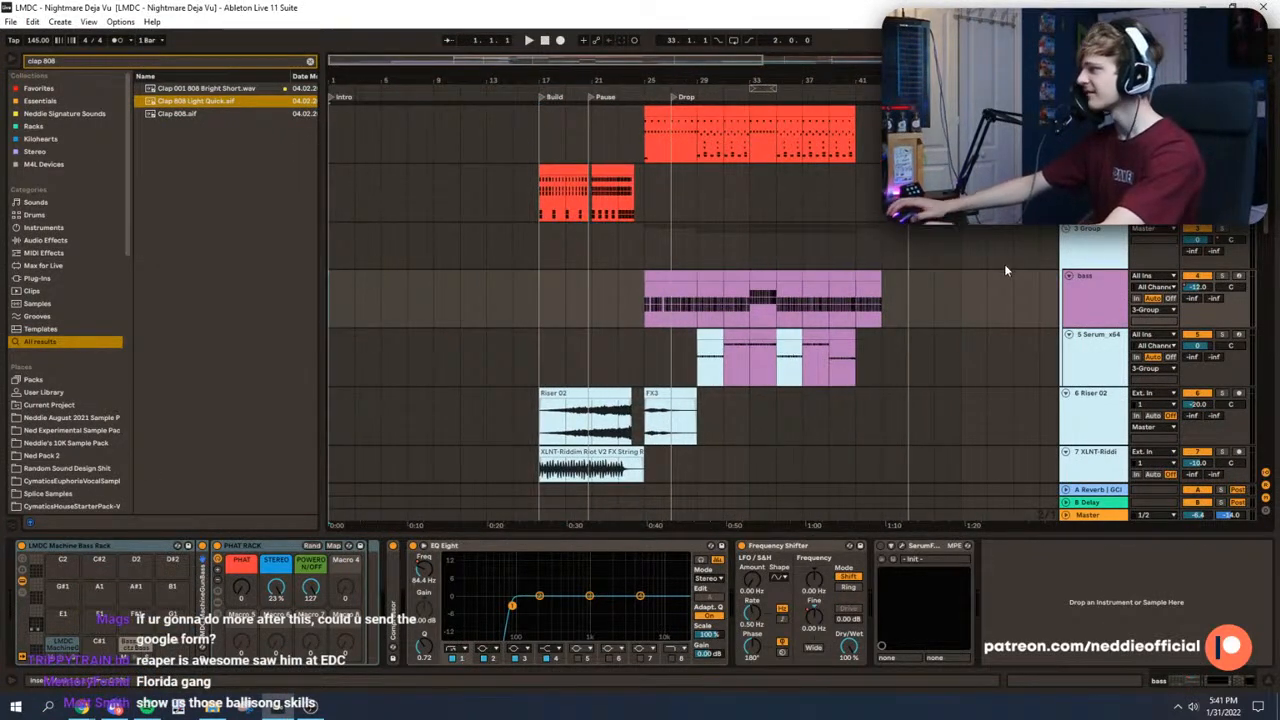
pyautogui.click(1066, 169)
pyautogui.click(1066, 111)
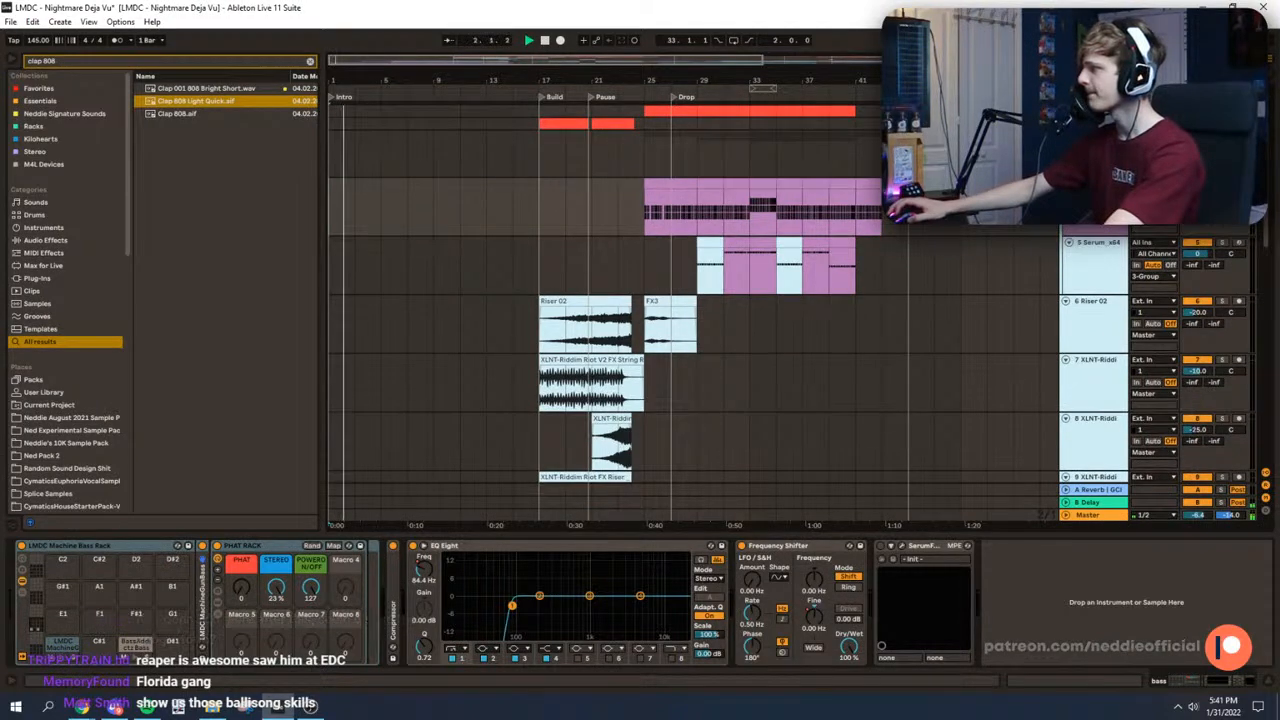
pyautogui.click(1066, 137)
pyautogui.click(1066, 149)
pyautogui.click(1066, 162)
pyautogui.click(1066, 174)
pyautogui.click(1066, 187)
pyautogui.click(1066, 199)
pyautogui.click(1066, 212)
pyautogui.click(1067, 226)
pyautogui.click(1067, 226)
pyautogui.click(1067, 238)
pyautogui.click(1067, 238)
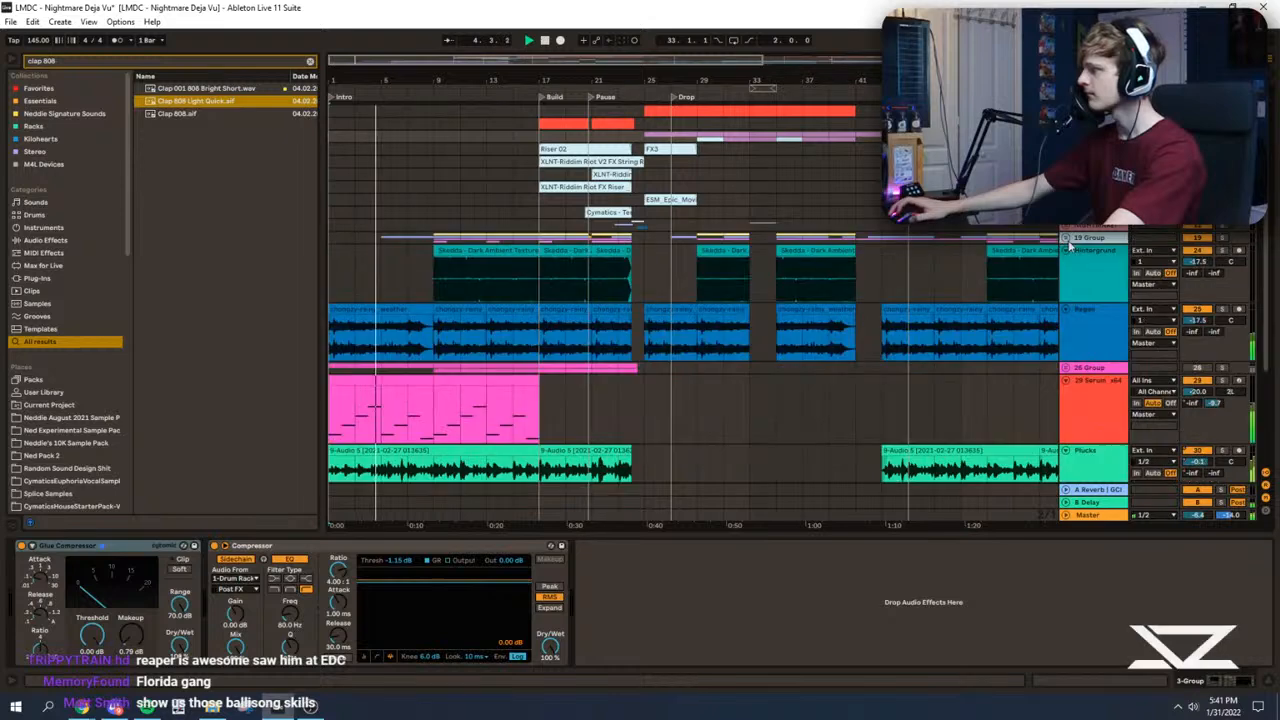
pyautogui.click(1067, 251)
pyautogui.click(1067, 263)
pyautogui.click(1067, 289)
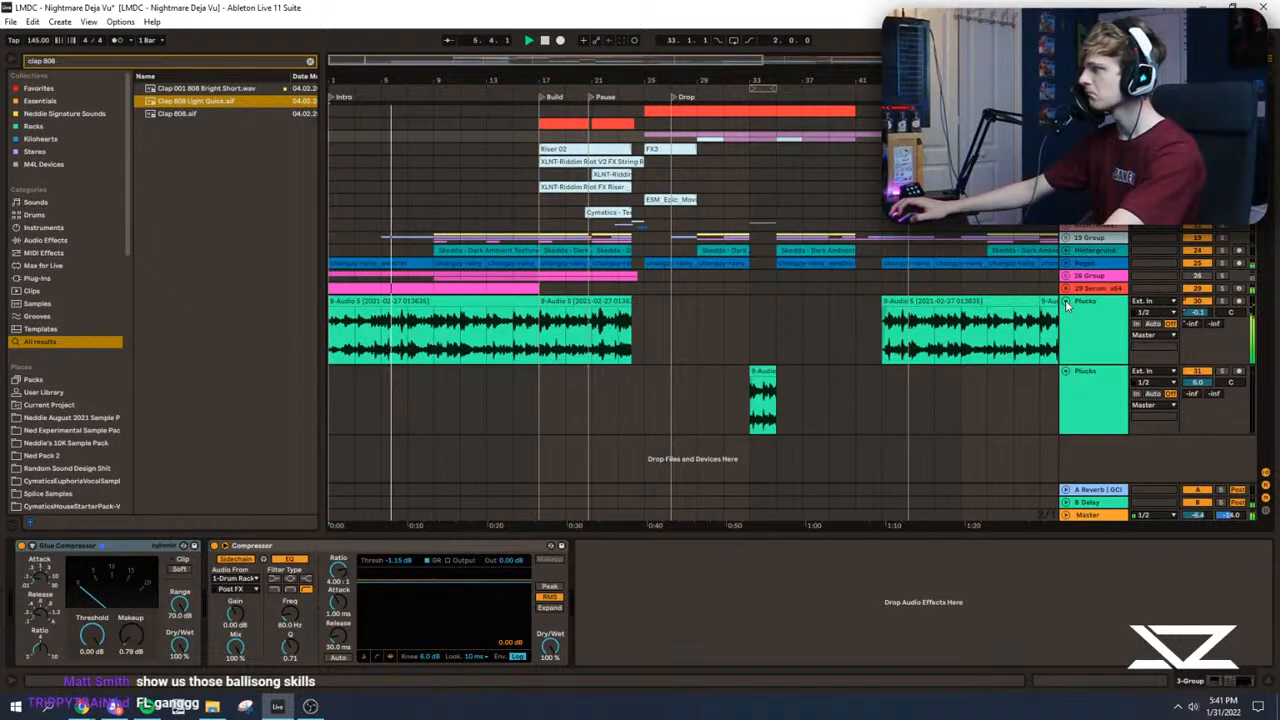
# Step: Listen through the first drop into the following break with arrangement follow enabled, ending with follow off and playback stopped
pyautogui.moveTo(342, 62); pyautogui.dragTo(355, 130)
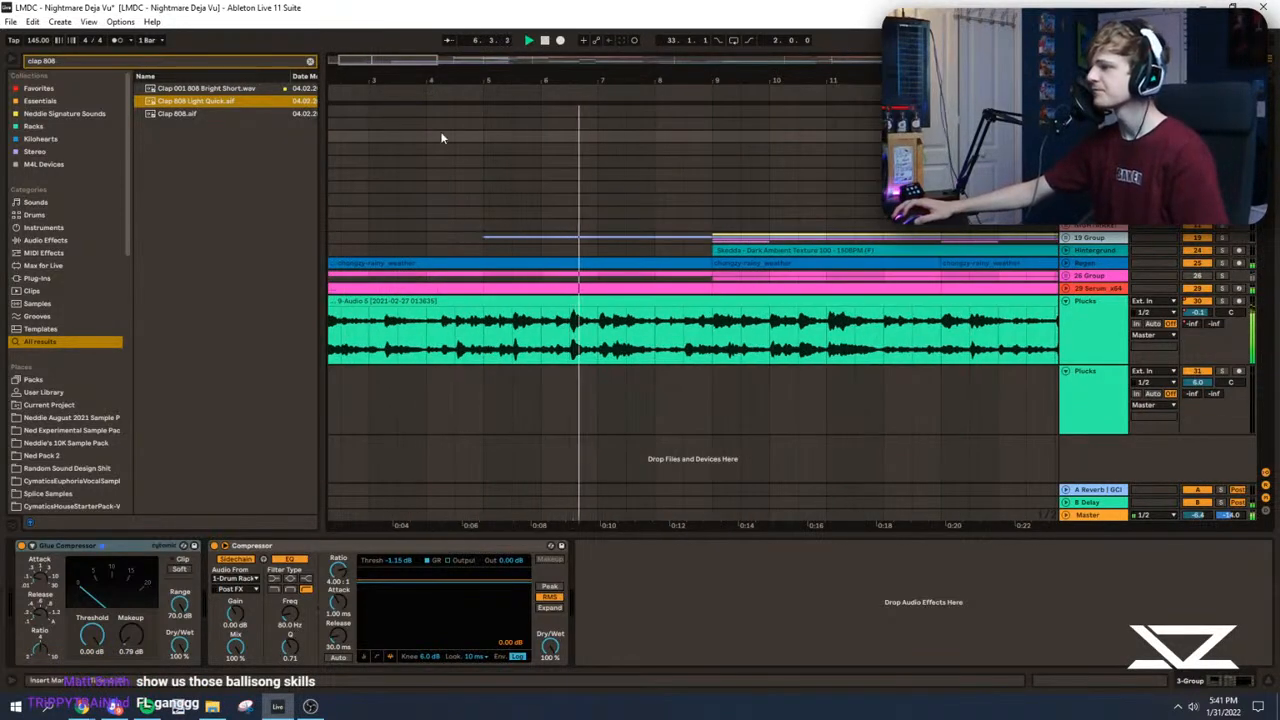
pyautogui.click(448, 42)
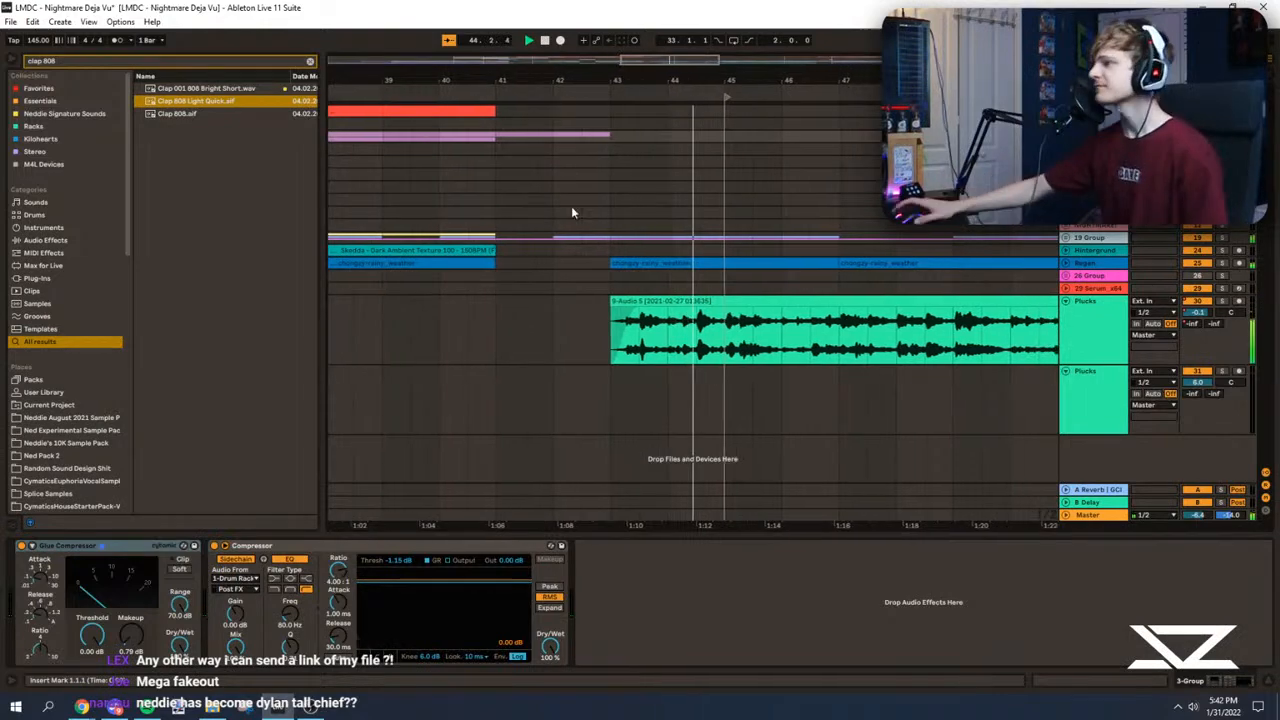
pyautogui.click(448, 41)
pyautogui.moveTo(680, 63); pyautogui.dragTo(526, 22)
pyautogui.press('space')
# Step: Check the start of the drop at bar 25 and audition the transition from intro to build from bar 15
pyautogui.click(475, 124)
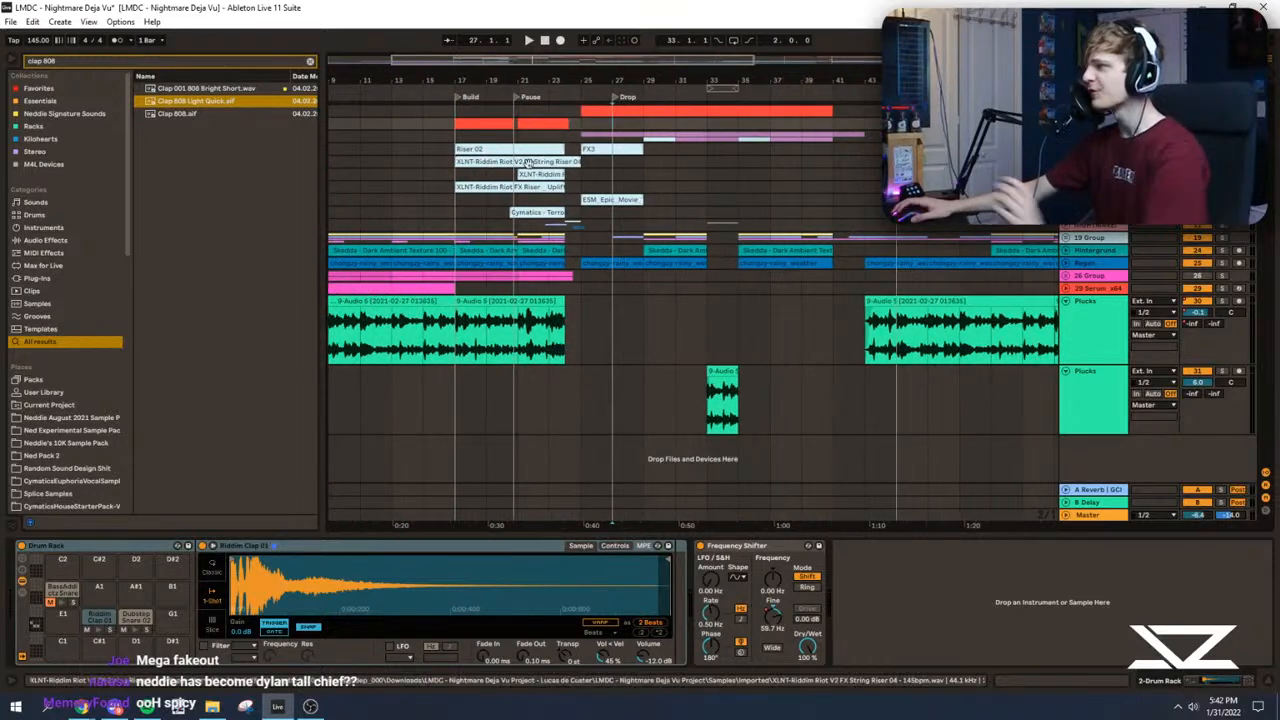
pyautogui.click(577, 143)
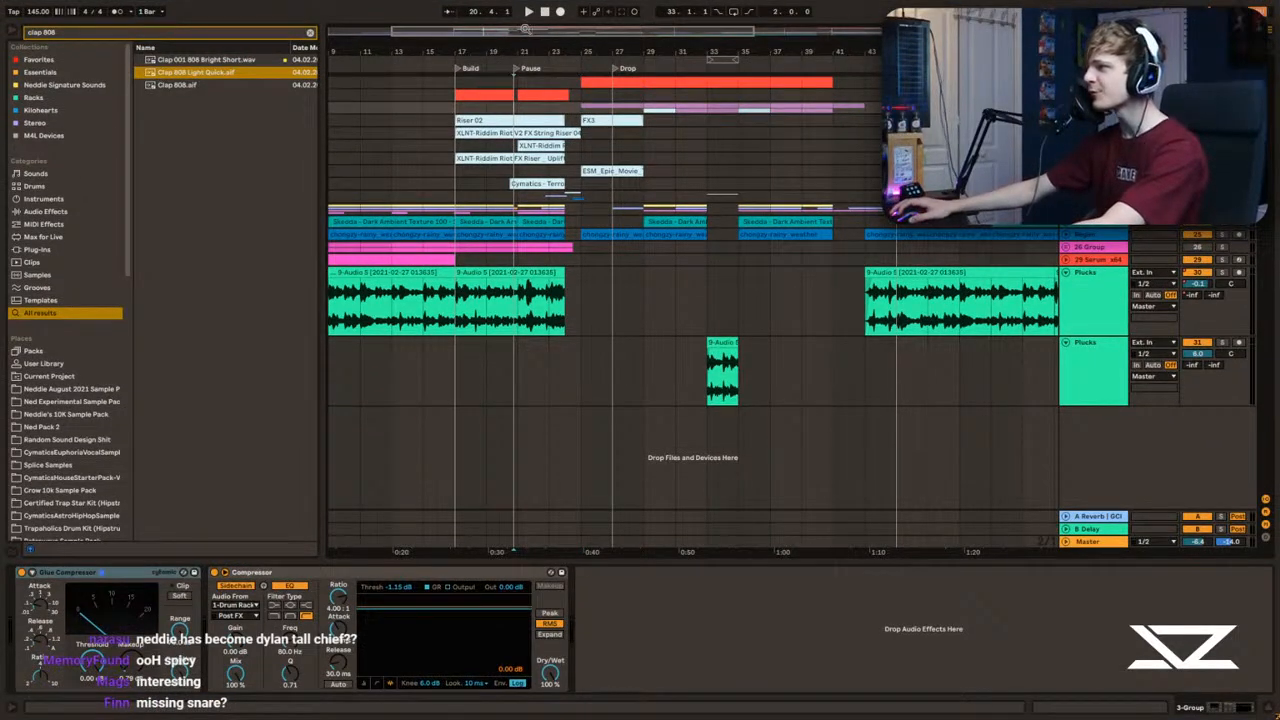
pyautogui.moveTo(525, 29); pyautogui.dragTo(475, 22)
pyautogui.press('space')
pyautogui.click(584, 188)
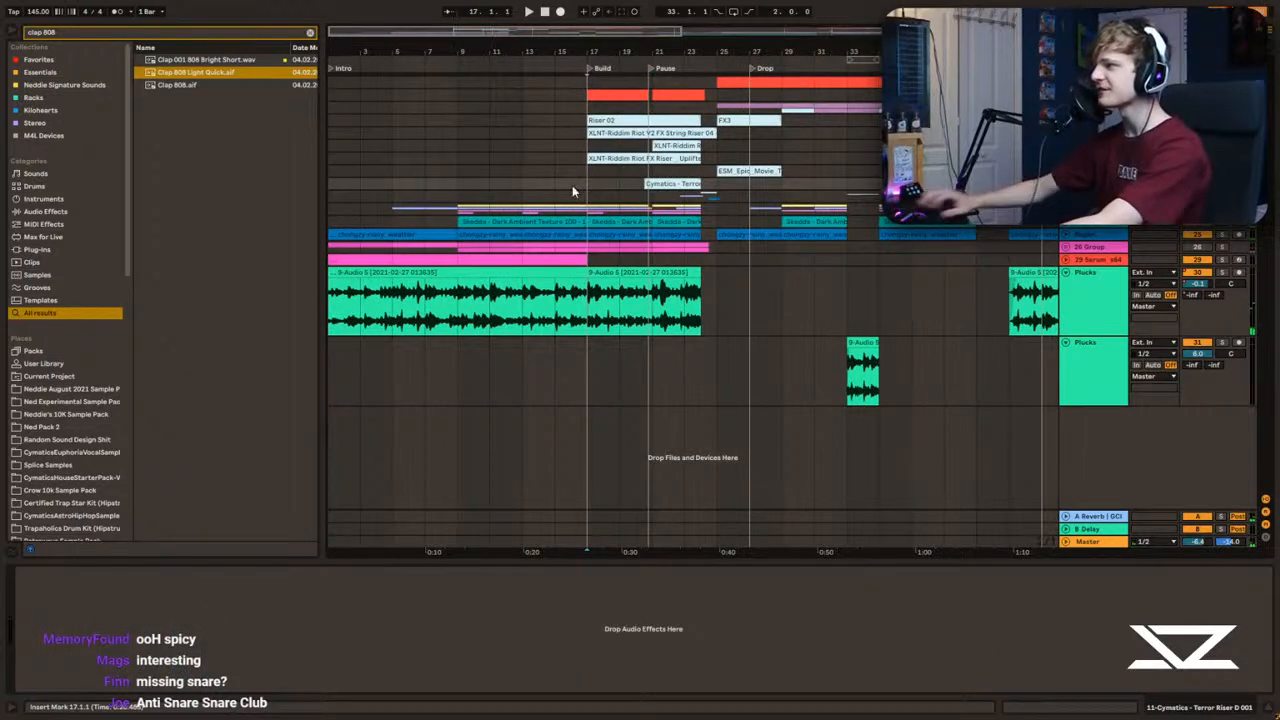
pyautogui.click(556, 186)
pyautogui.press('space')
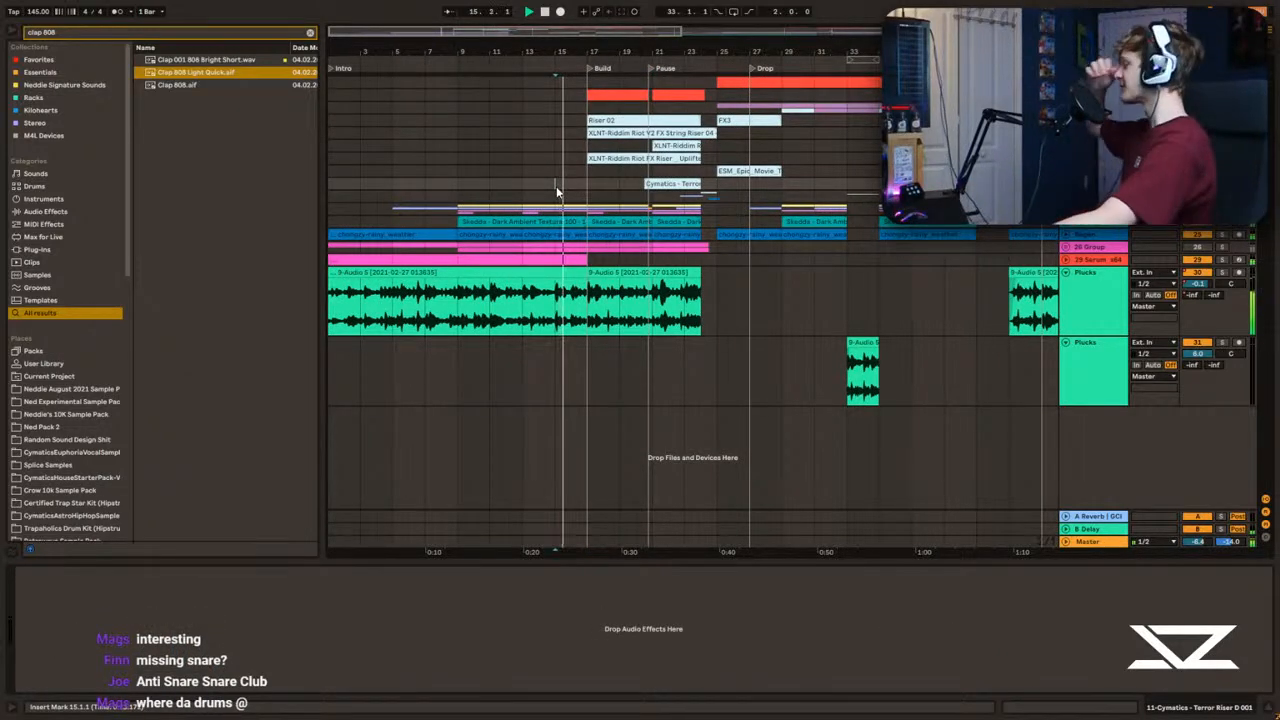
pyautogui.press('space')
pyautogui.click(588, 186)
# Step: Audition the end of the pause from around bar 23 into the fakeout, and check the Drop marker at bar 27
pyautogui.press('space')
pyautogui.moveTo(490, 31)
pyautogui.mouseDown()
pyautogui.moveTo(490, 62)
pyautogui.moveTo(540, 40)
pyautogui.moveTo(517, 20)
pyautogui.moveTo(521, 50)
pyautogui.mouseUp()
pyautogui.click(622, 202)
pyautogui.click(519, 197)
pyautogui.press('space')
pyautogui.press('space')
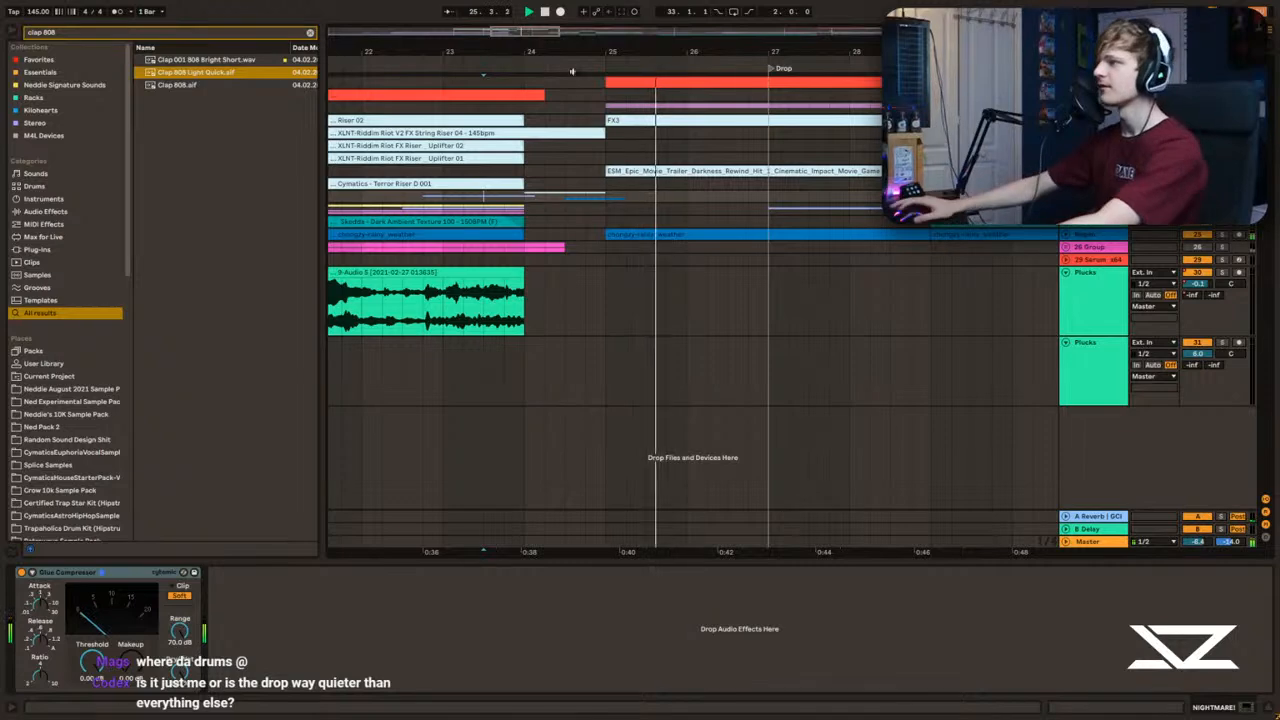
pyautogui.click(605, 146)
pyautogui.moveTo(583, 48); pyautogui.dragTo(459, 47)
pyautogui.click(647, 201)
pyautogui.press('space')
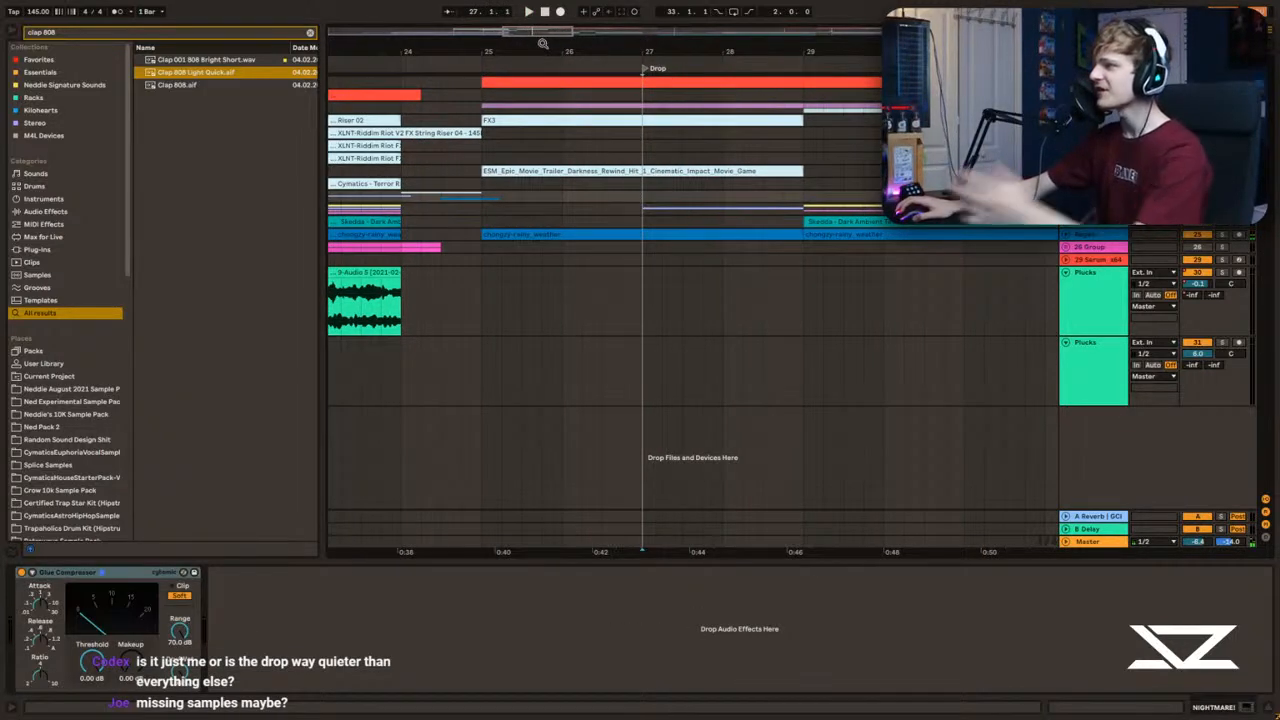
# Step: Examine the fakeout section between bars 25 and 29 and place the insert marker at bar 29
pyautogui.moveTo(569, 30)
pyautogui.mouseDown()
pyautogui.moveTo(562, 14)
pyautogui.moveTo(545, 95)
pyautogui.moveTo(578, 158)
pyautogui.mouseUp()
pyautogui.click(629, 163)
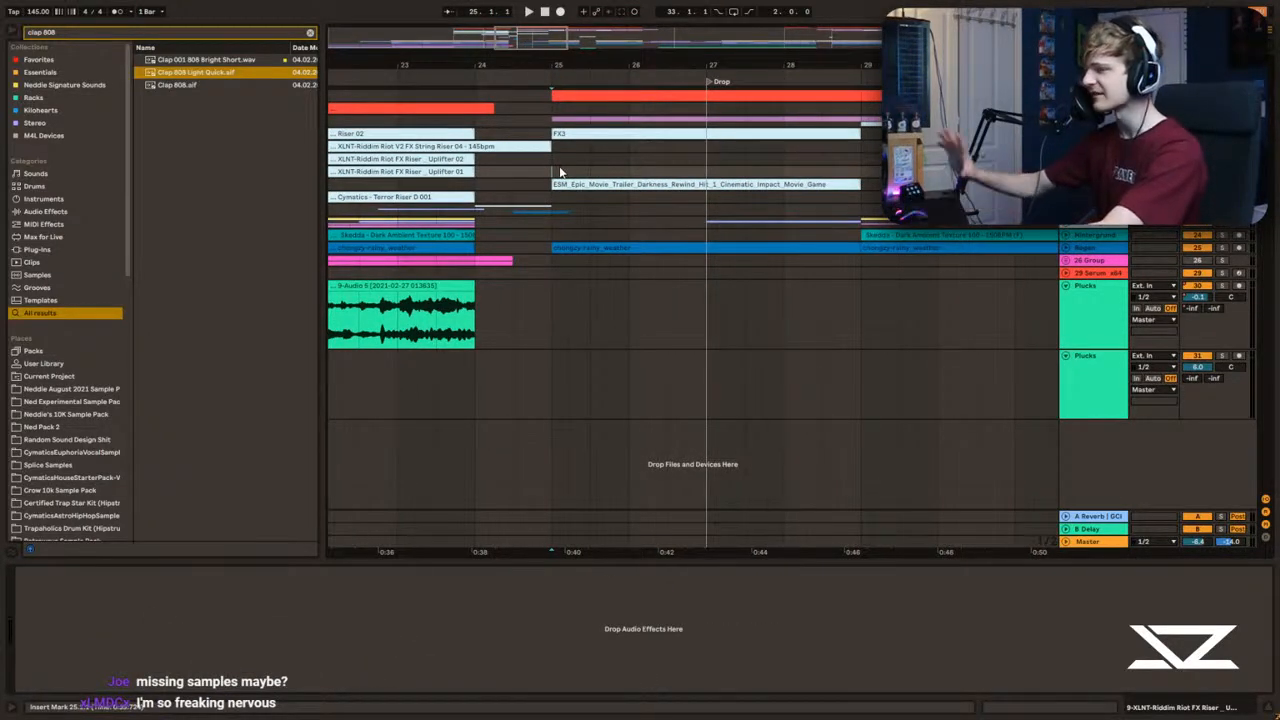
pyautogui.moveTo(582, 157); pyautogui.dragTo(591, 97)
pyautogui.click(694, 167)
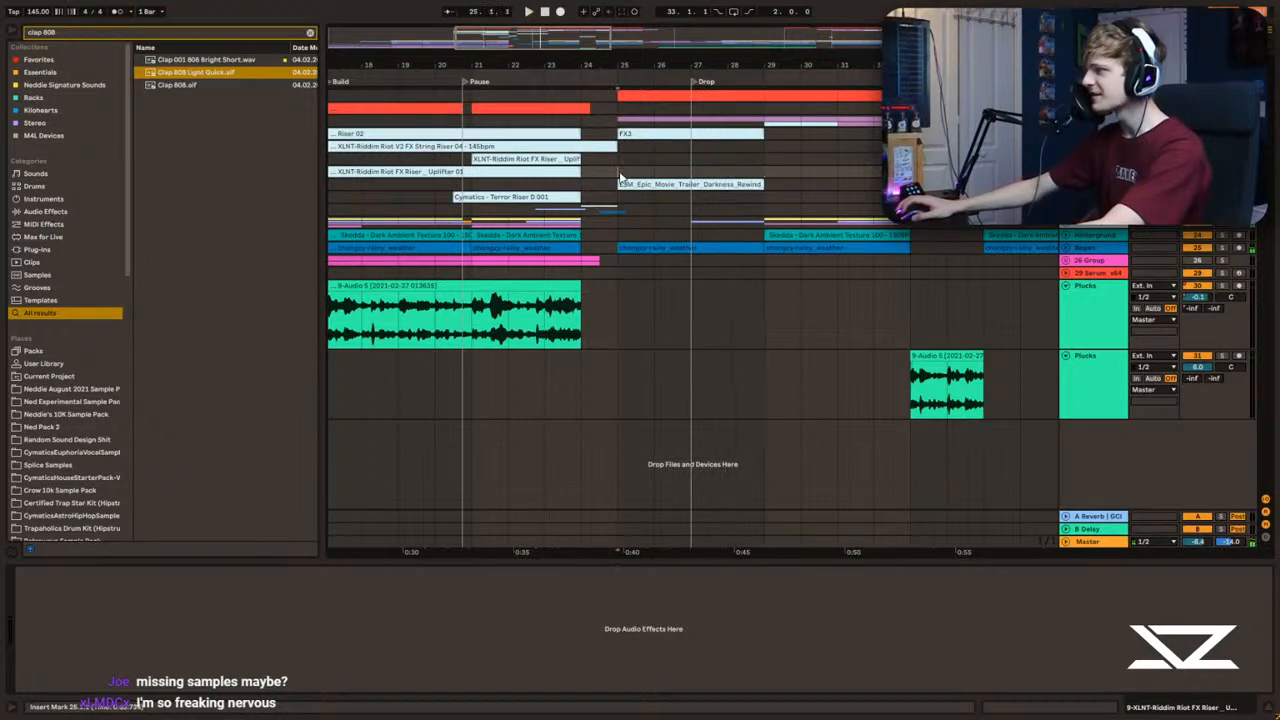
pyautogui.moveTo(620, 177); pyautogui.dragTo(778, 177)
pyautogui.click(766, 172)
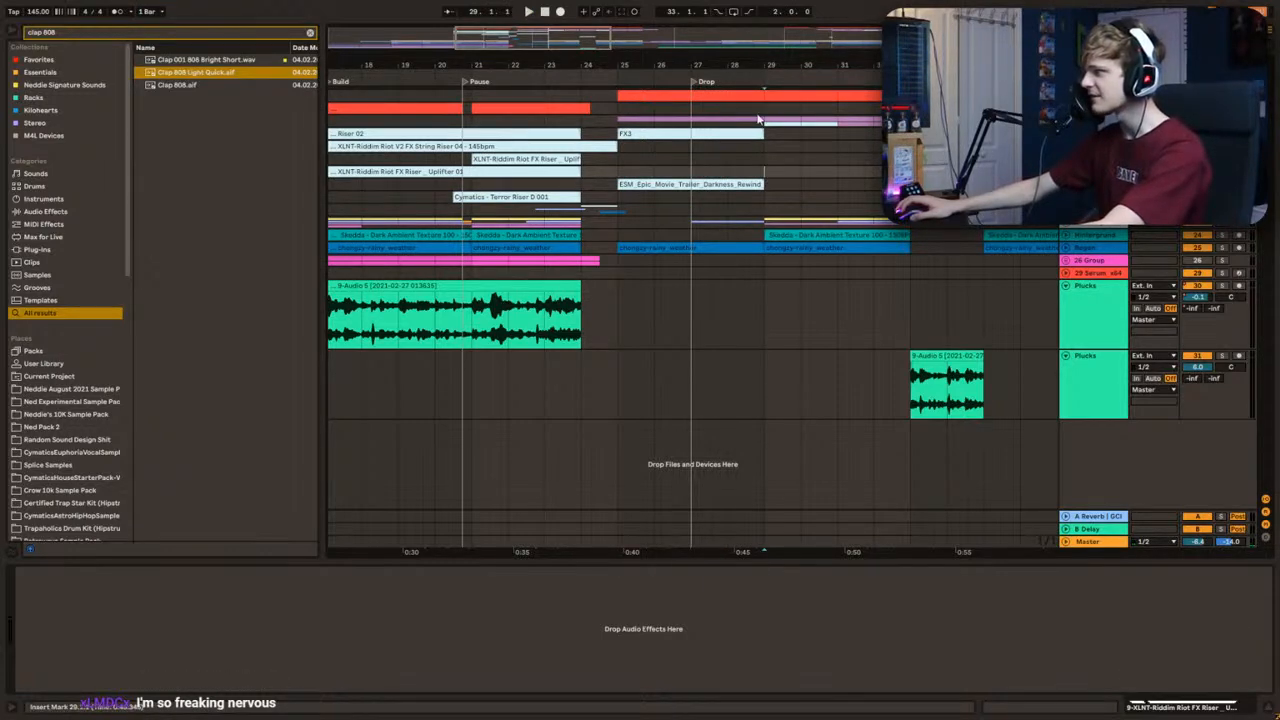
# Step: Compare the fakeout with the full drop by auditioning them, placing the playback start at bar 29
pyautogui.moveTo(554, 48)
pyautogui.mouseDown()
pyautogui.moveTo(555, 78)
pyautogui.moveTo(534, 60)
pyautogui.moveTo(550, 35)
pyautogui.mouseUp()
pyautogui.click(513, 160)
pyautogui.press('space')
pyautogui.press('space')
pyautogui.click(614, 168)
pyautogui.click(685, 208)
pyautogui.click(682, 201)
pyautogui.click(682, 208)
pyautogui.press('space')
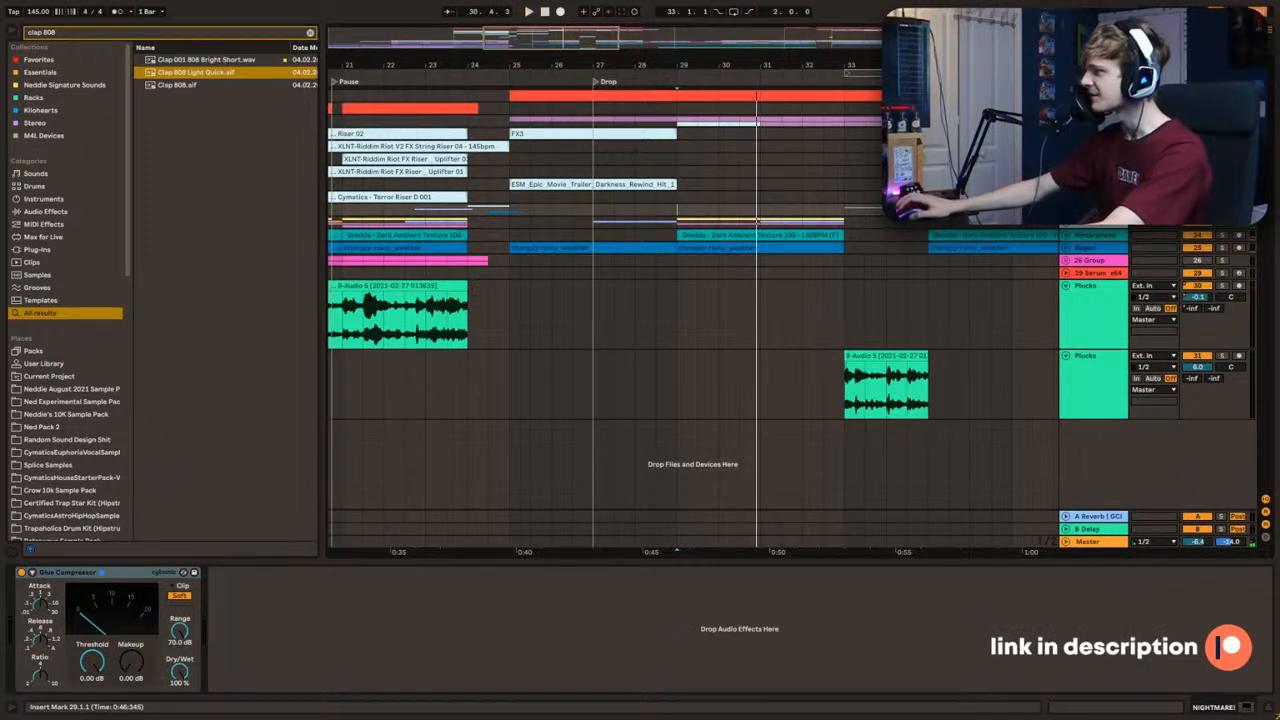
# Step: Unfold the bass group and audition its bass and Serum tracks in isolation from bar 29
pyautogui.click(1065, 121)
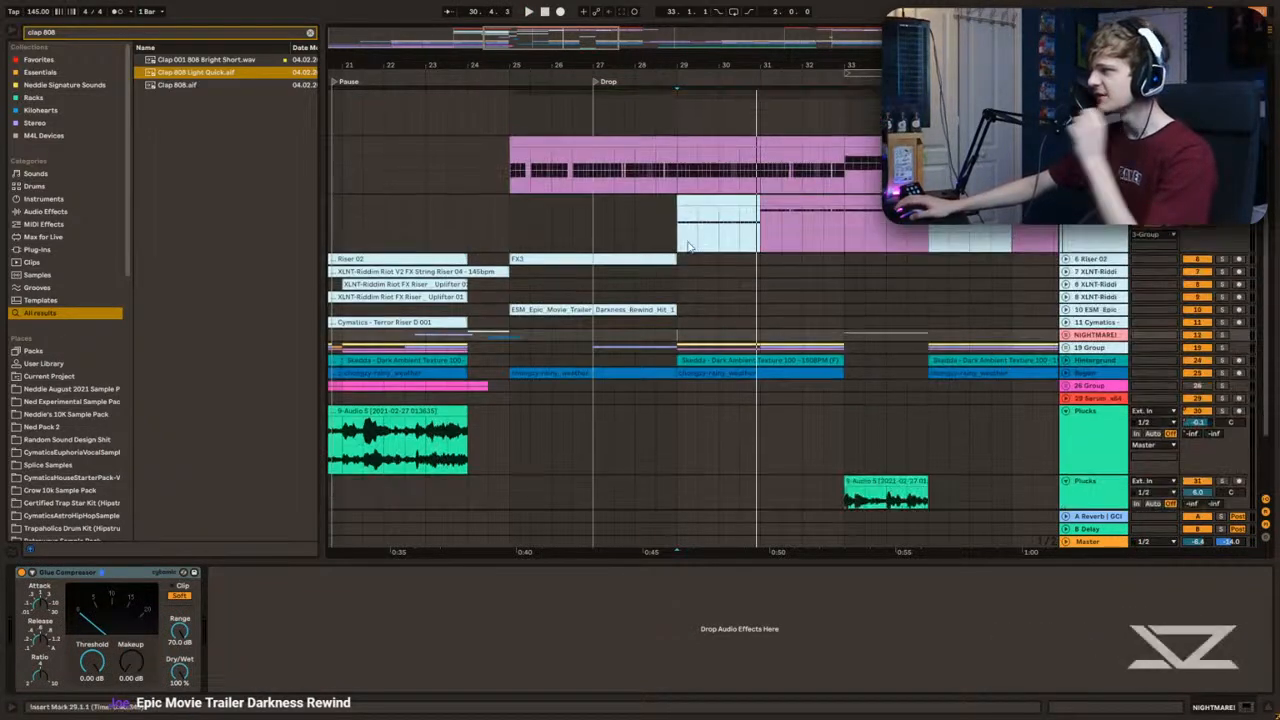
pyautogui.scroll(-2, 704, 245)
pyautogui.click(680, 181)
pyautogui.scroll(2, 678, 190)
pyautogui.click(622, 125)
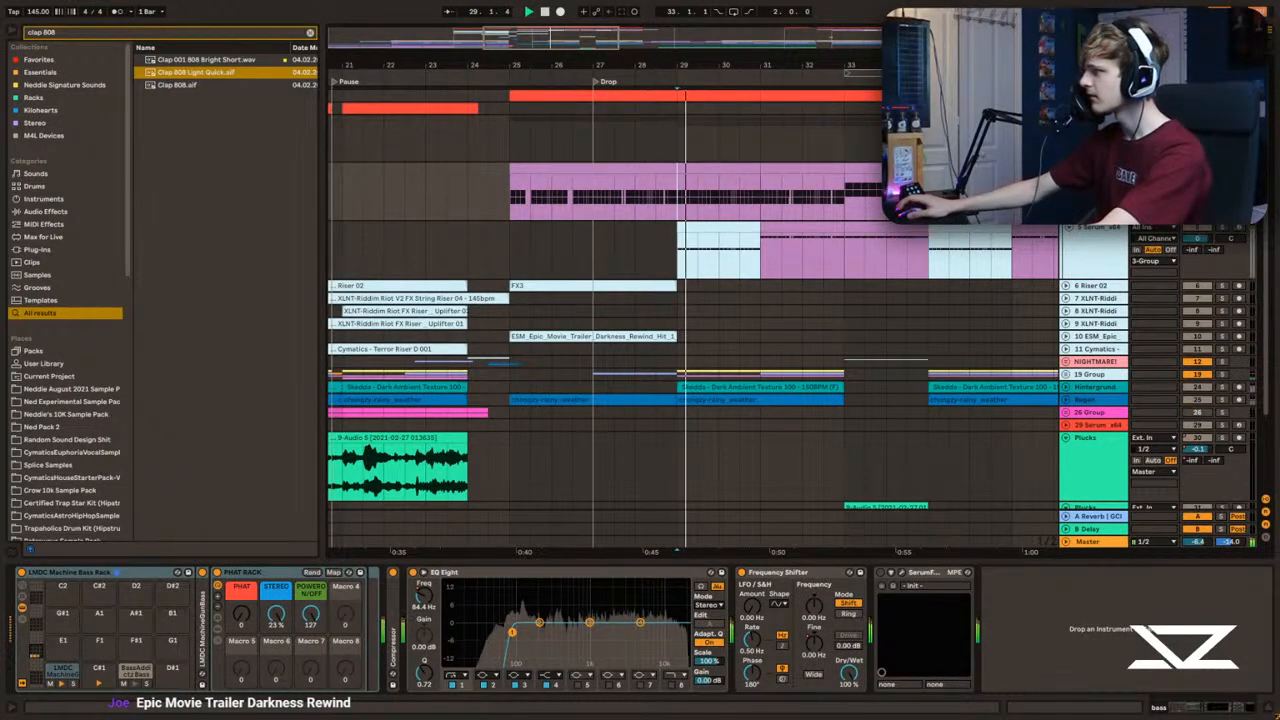
pyautogui.press('space')
pyautogui.press('space')
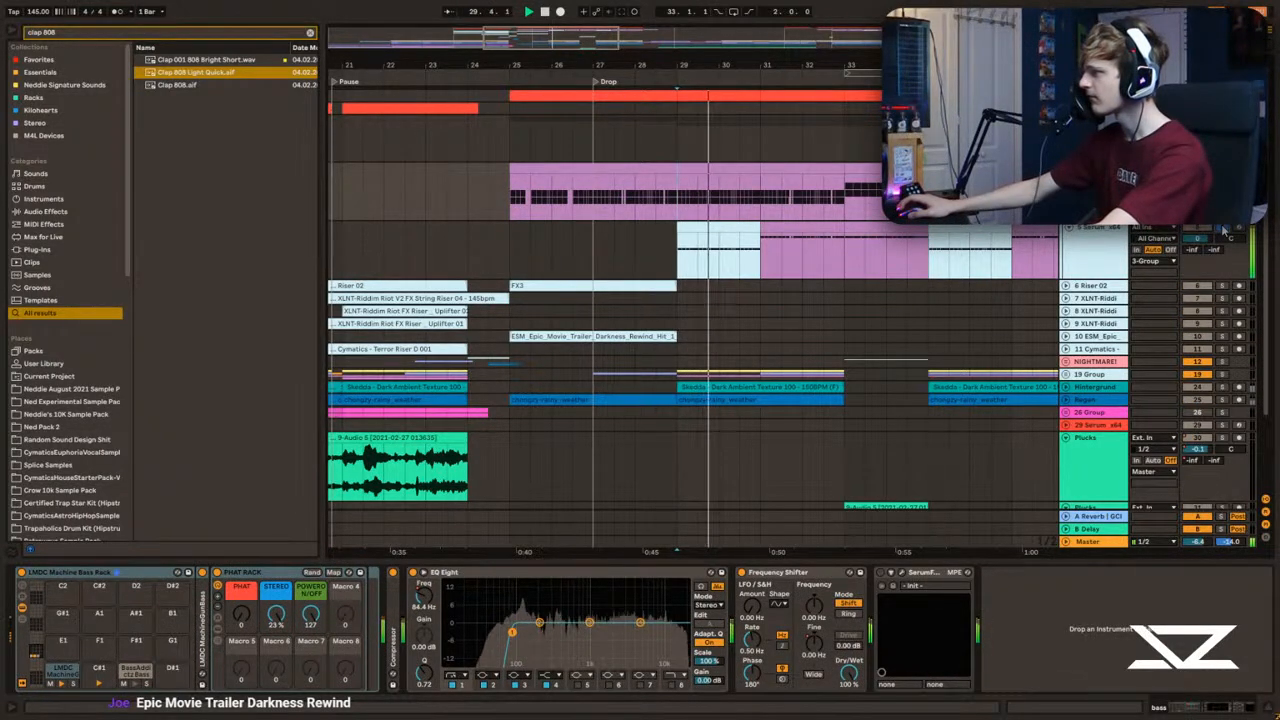
# Step: Inspect the main drum rack track and audition the drums against the bass group from bar 29
pyautogui.scroll(2, 1224, 230)
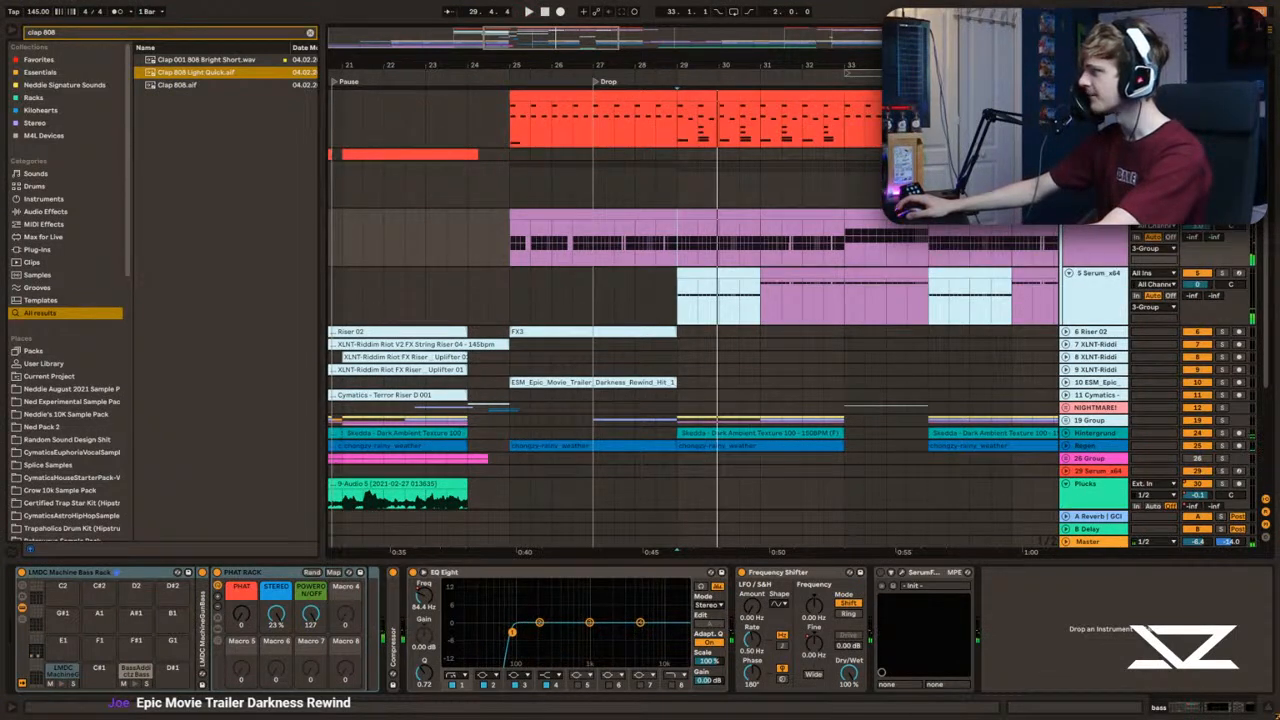
pyautogui.click(684, 123)
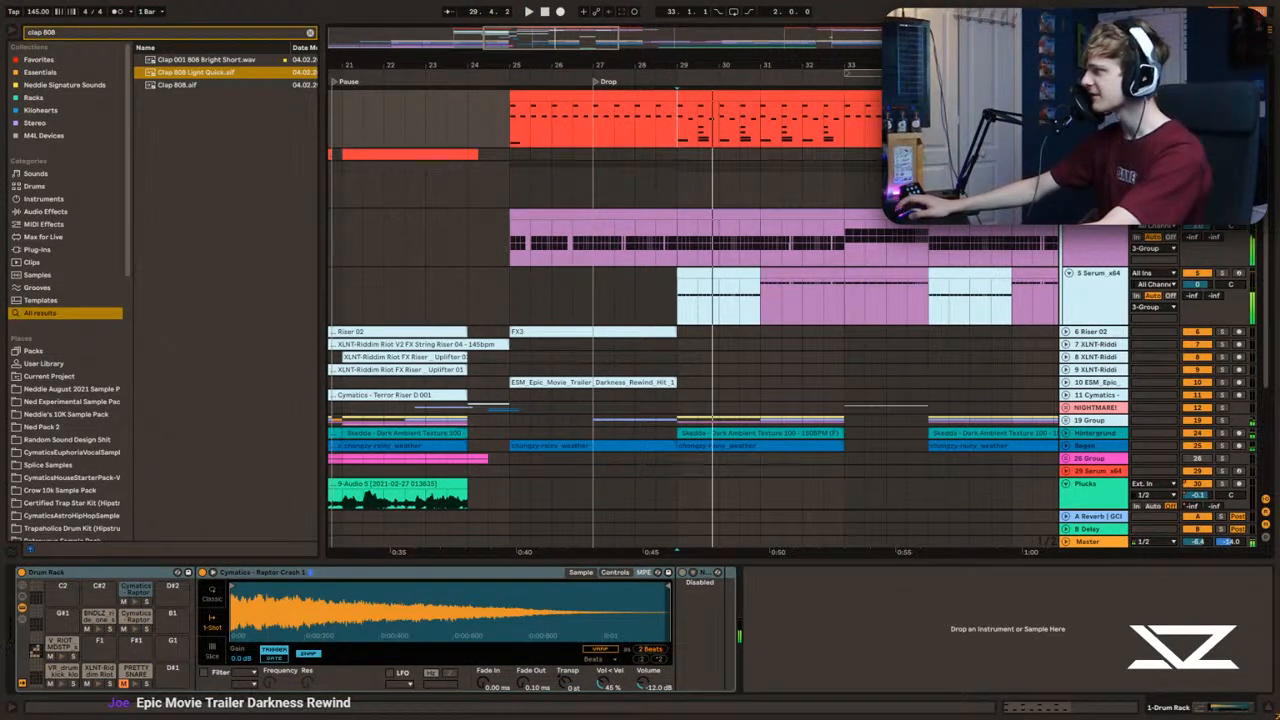
pyautogui.click(1068, 154)
pyautogui.click(1068, 154)
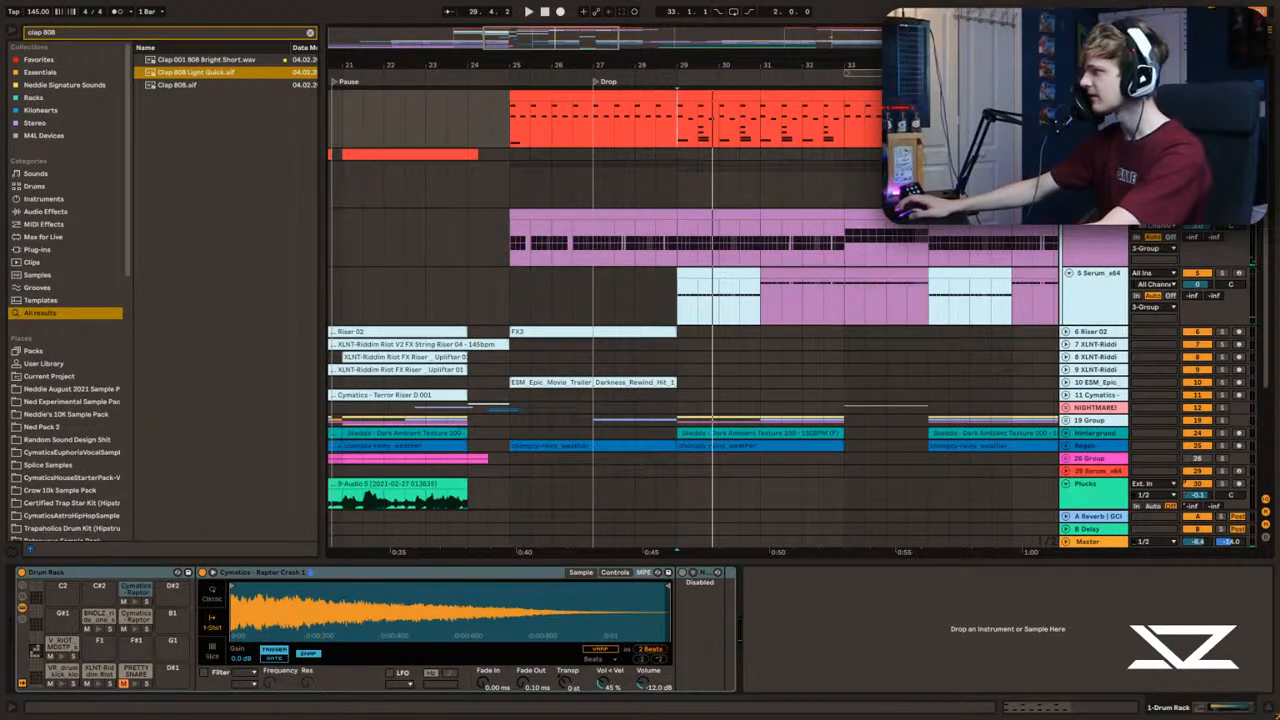
pyautogui.click(690, 186)
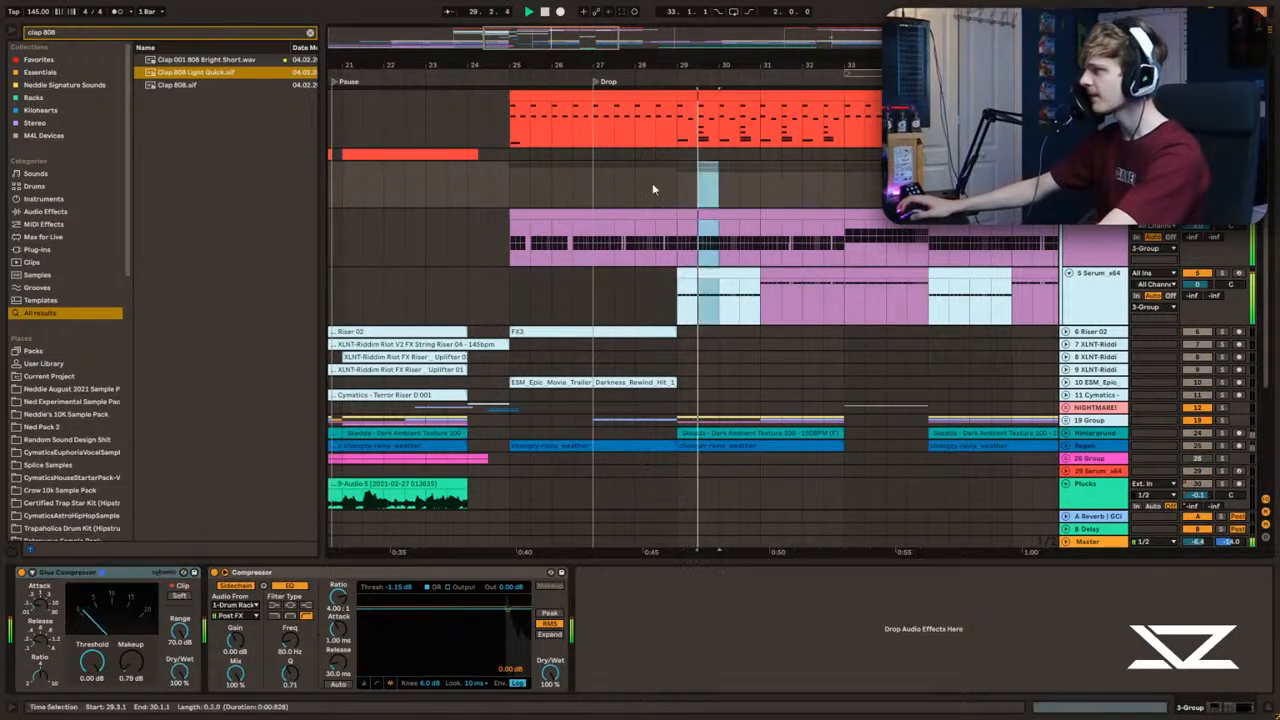
pyautogui.press('space')
# Step: Clear the browser search, add a Utility from Essentials after the bass group's Compressor, and deactivate the Utility
pyautogui.click(42, 72)
pyautogui.click(310, 33)
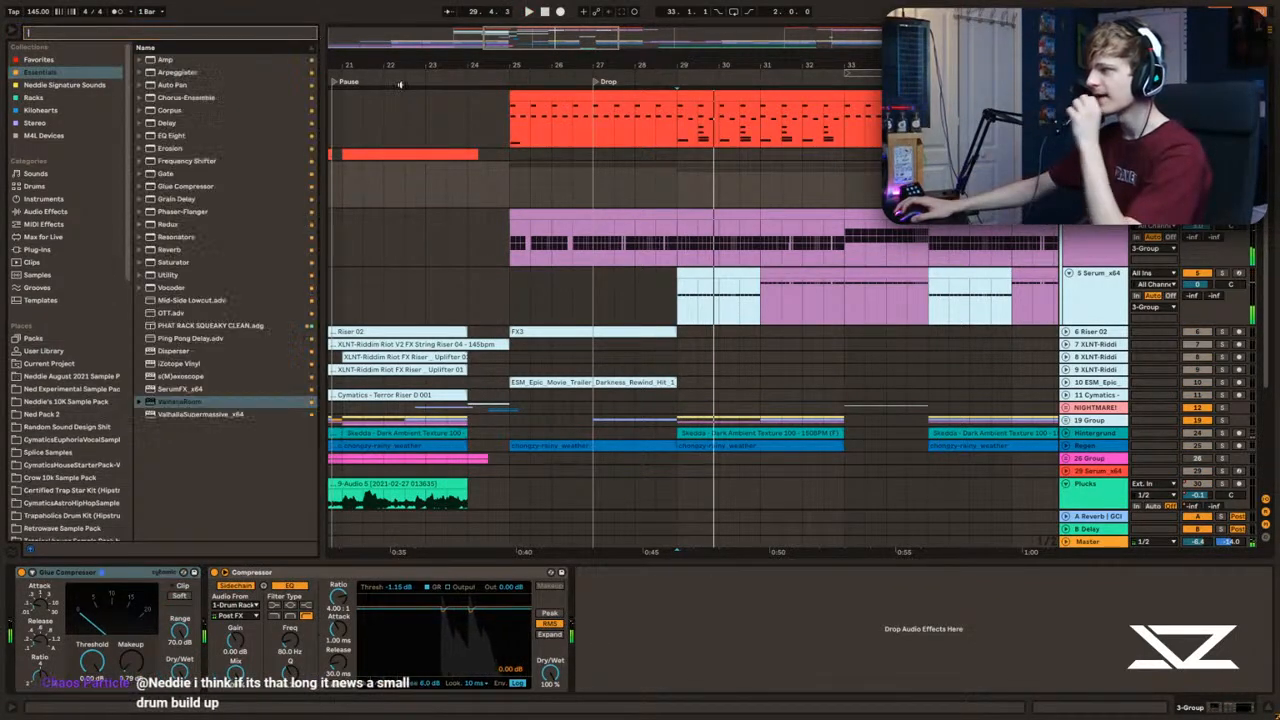
pyautogui.click(681, 200)
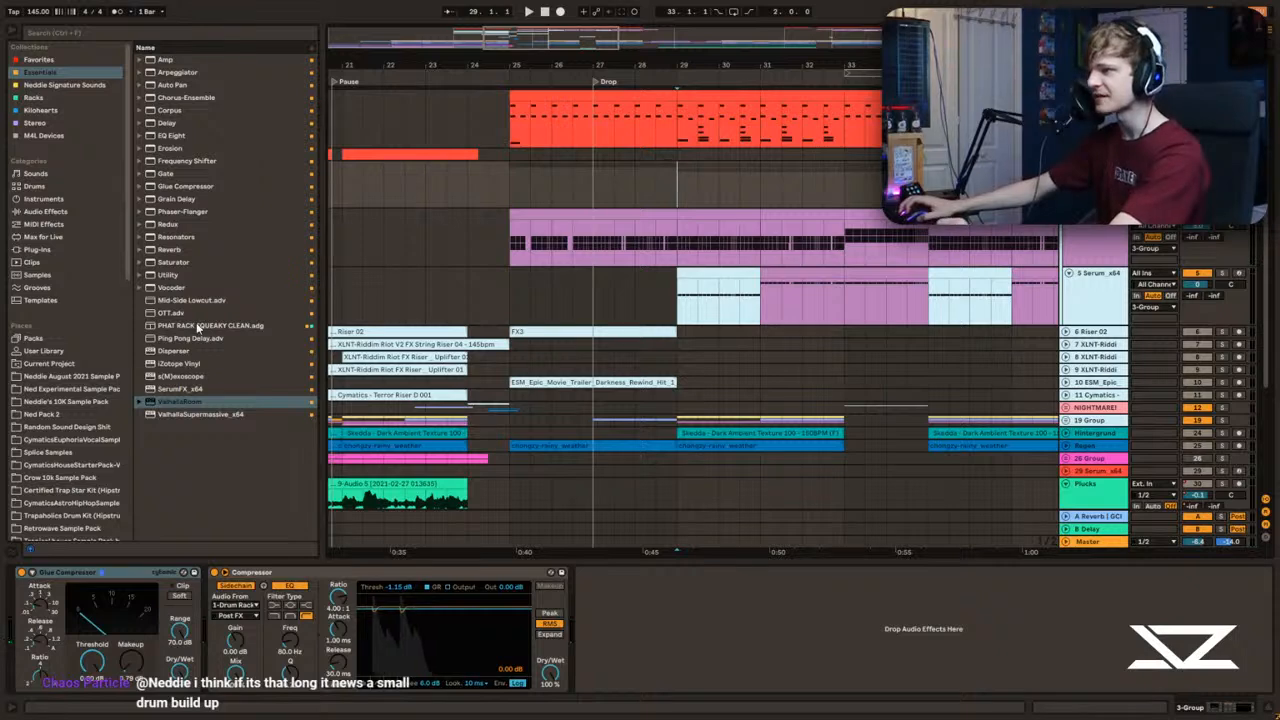
pyautogui.doubleClick(168, 276)
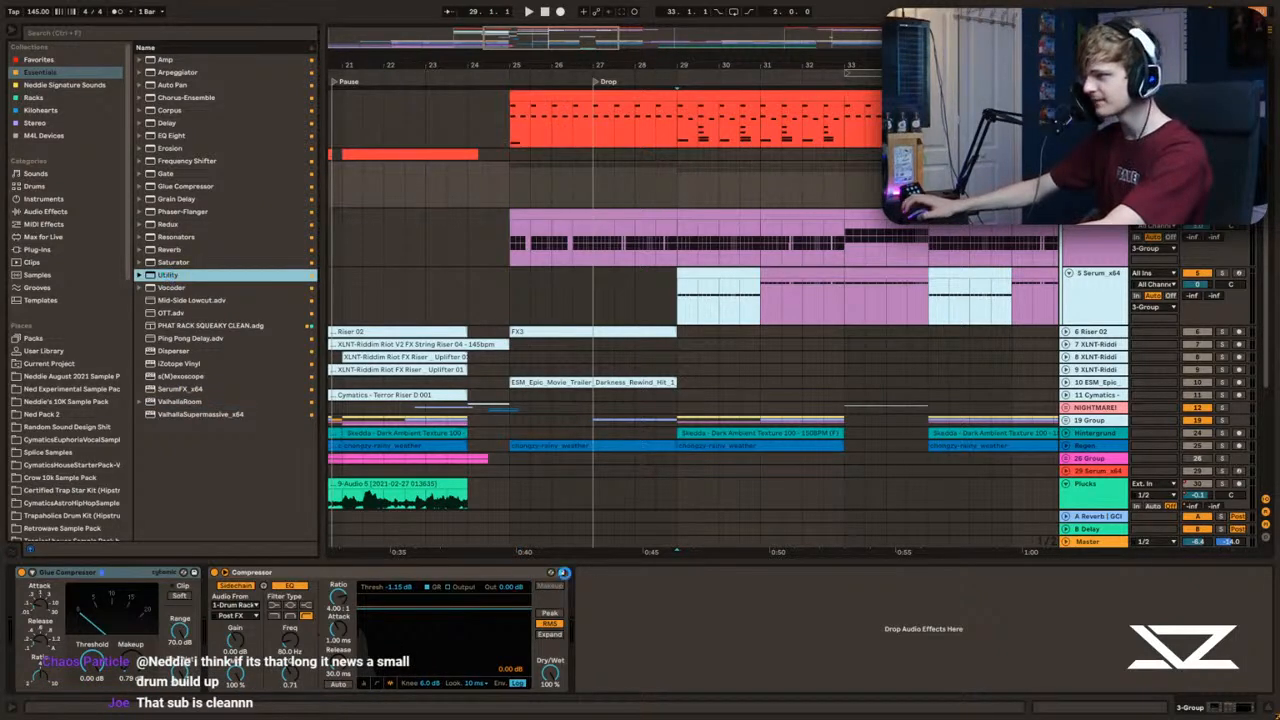
pyautogui.press('space')
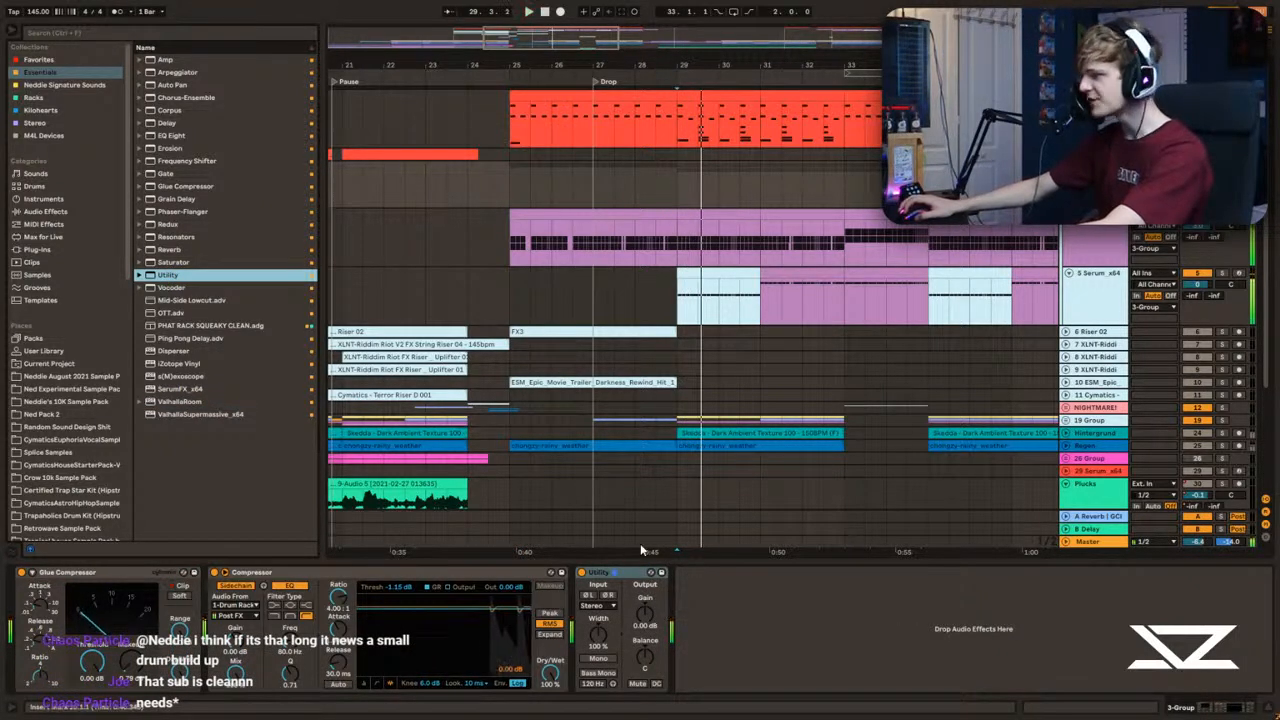
pyautogui.click(583, 573)
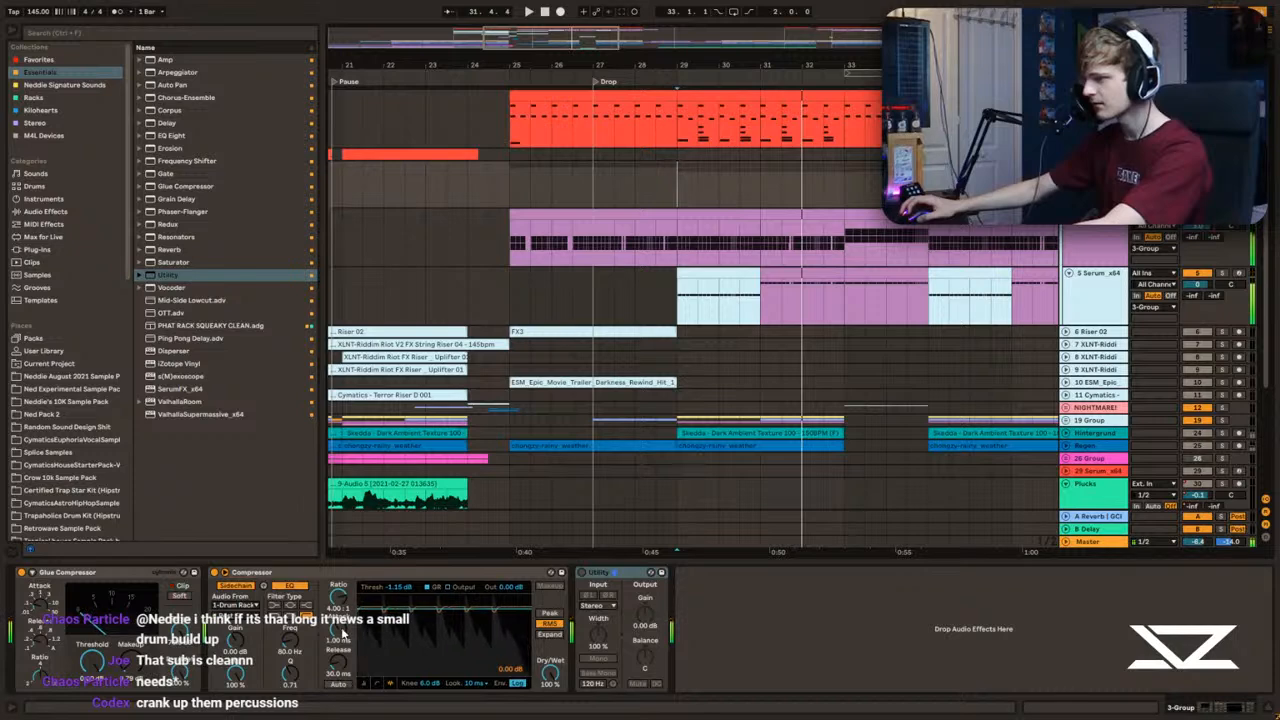
# Step: Set the bass group's sidechain Compressor to an inf:1 ratio, 24.0 dB sidechain gain and 15.5 ms release while auditioning the drop
pyautogui.moveTo(341, 603); pyautogui.dragTo(341, 540)
pyautogui.press('space')
pyautogui.press('space')
pyautogui.press('space')
pyautogui.press('space')
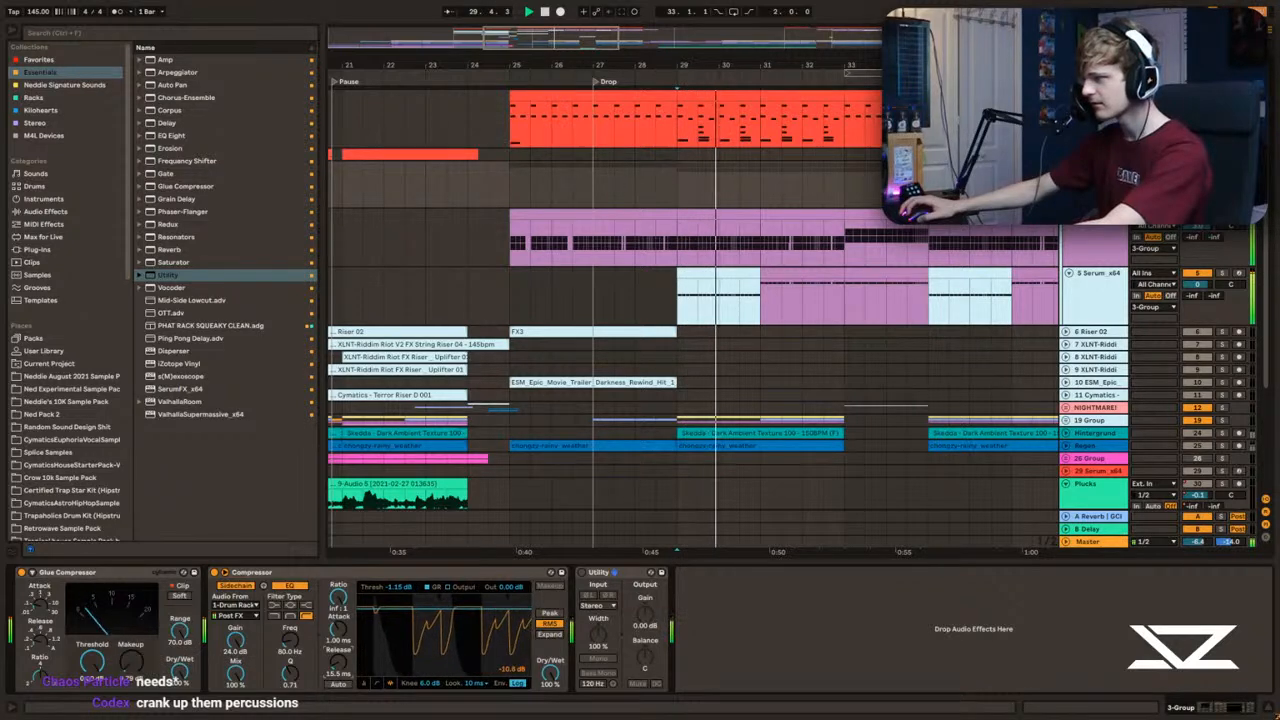
pyautogui.moveTo(794, 66); pyautogui.dragTo(796, 102)
pyautogui.press('space')
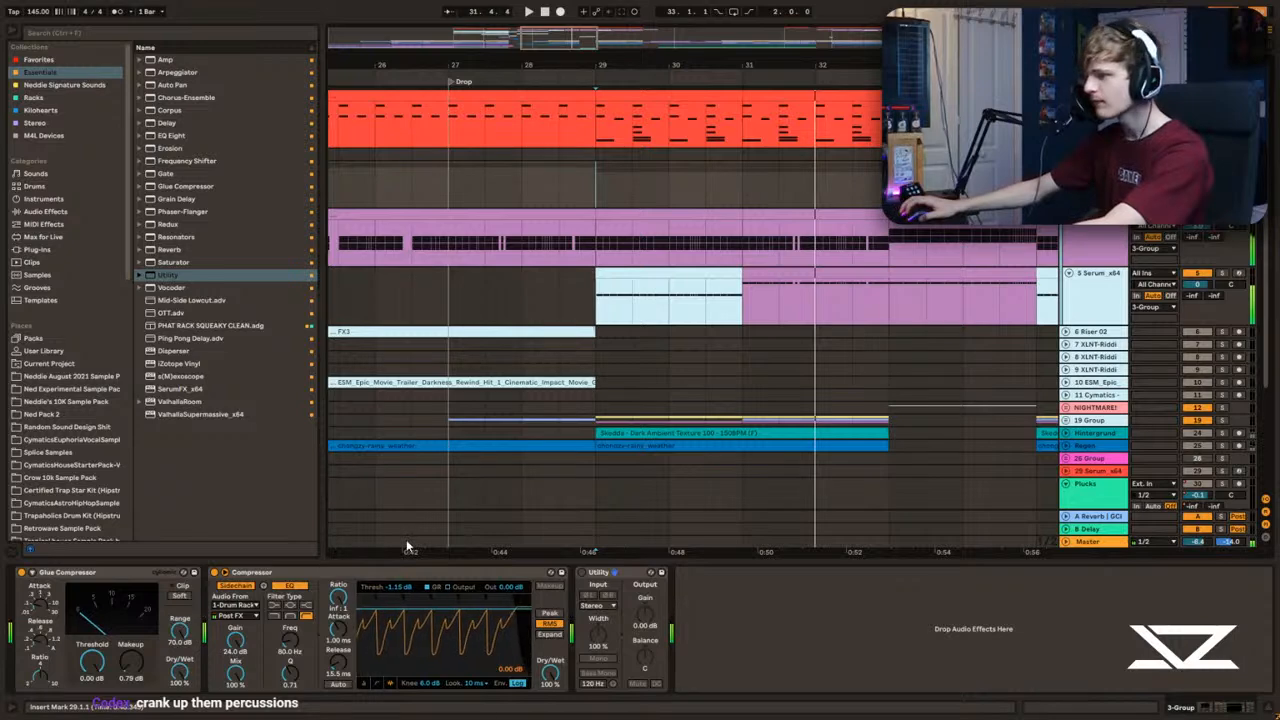
# Step: Compare the drop from bar 29 with the bass group's Compressor and Utility alternately activated
pyautogui.click(1095, 108)
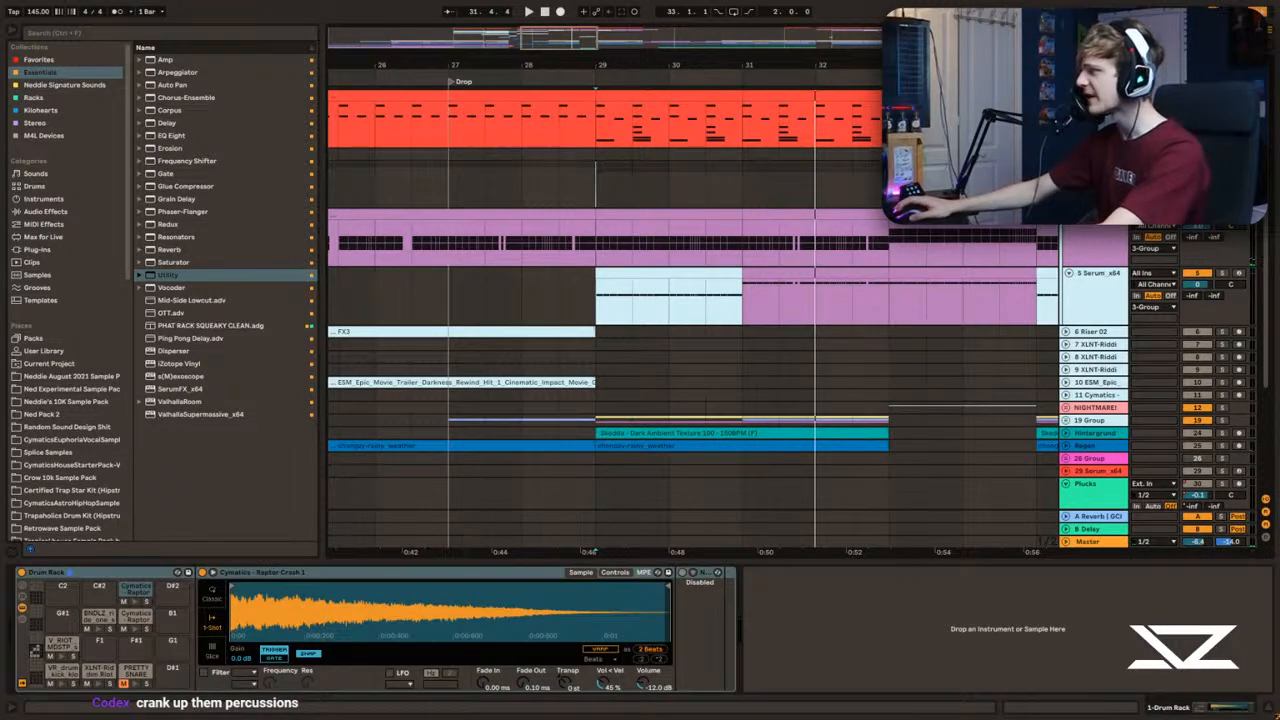
pyautogui.click(596, 185)
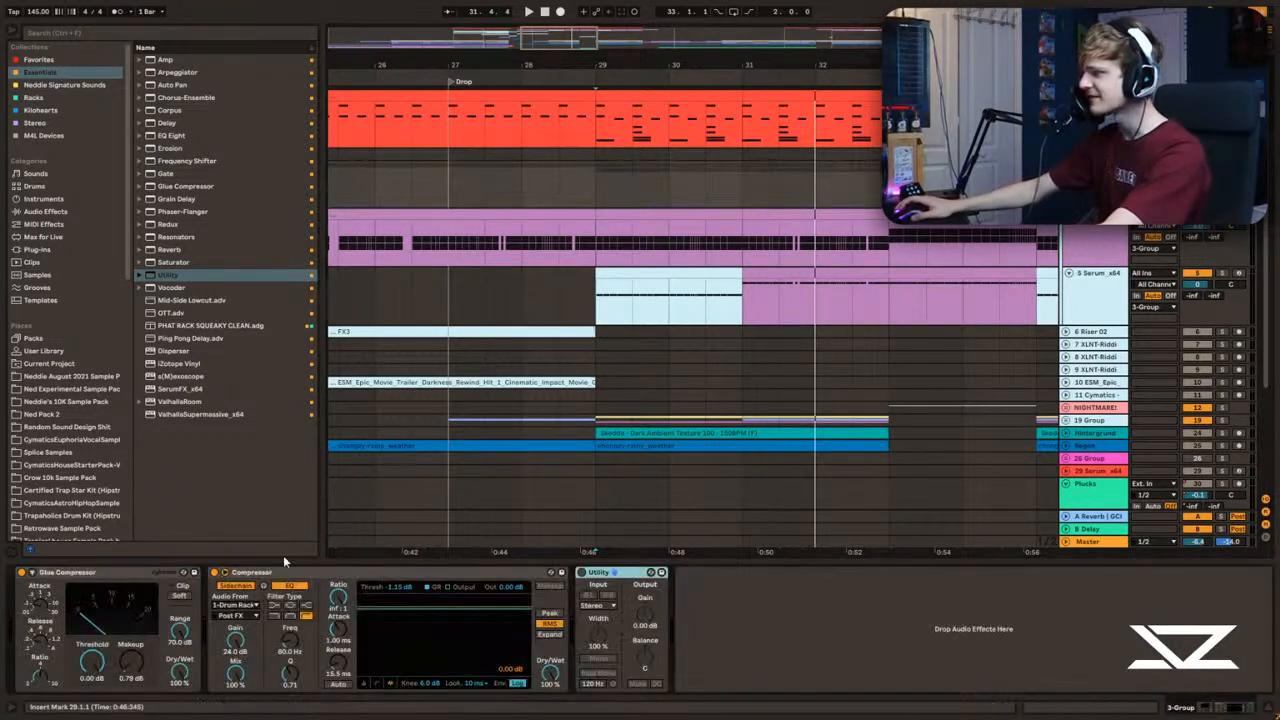
pyautogui.click(225, 574)
pyautogui.click(225, 574)
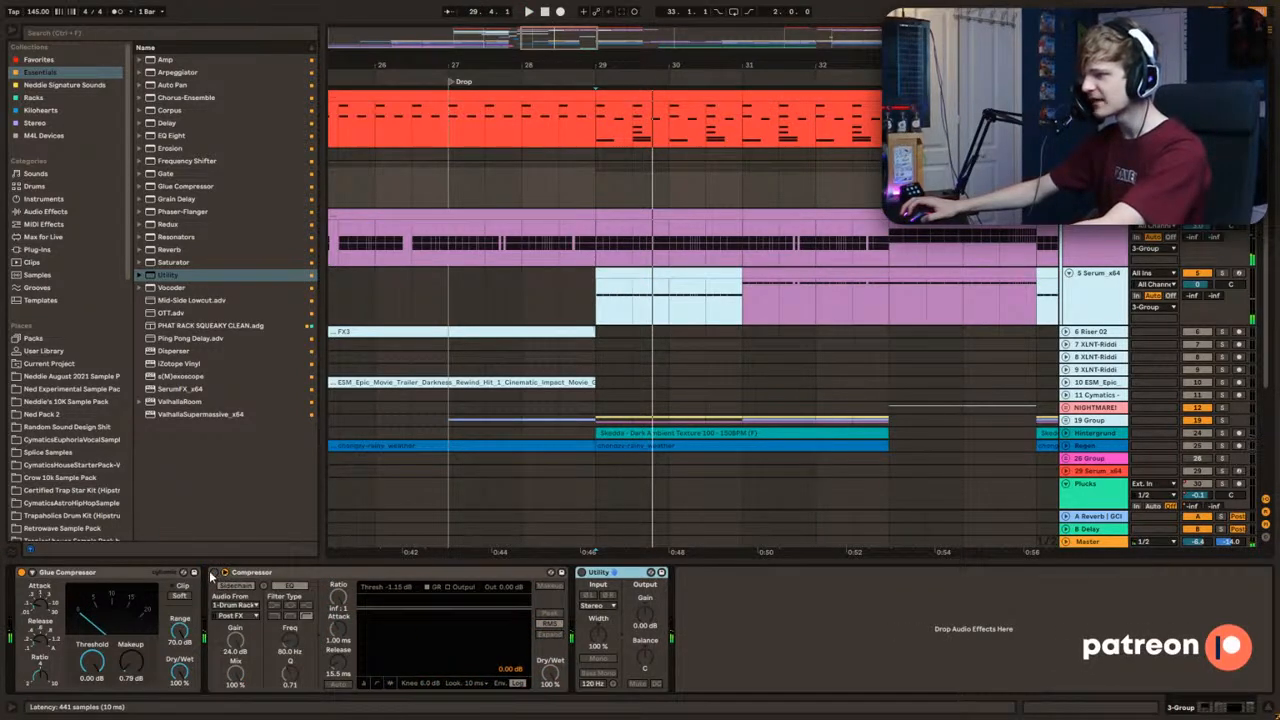
pyautogui.click(602, 141)
pyautogui.click(1095, 172)
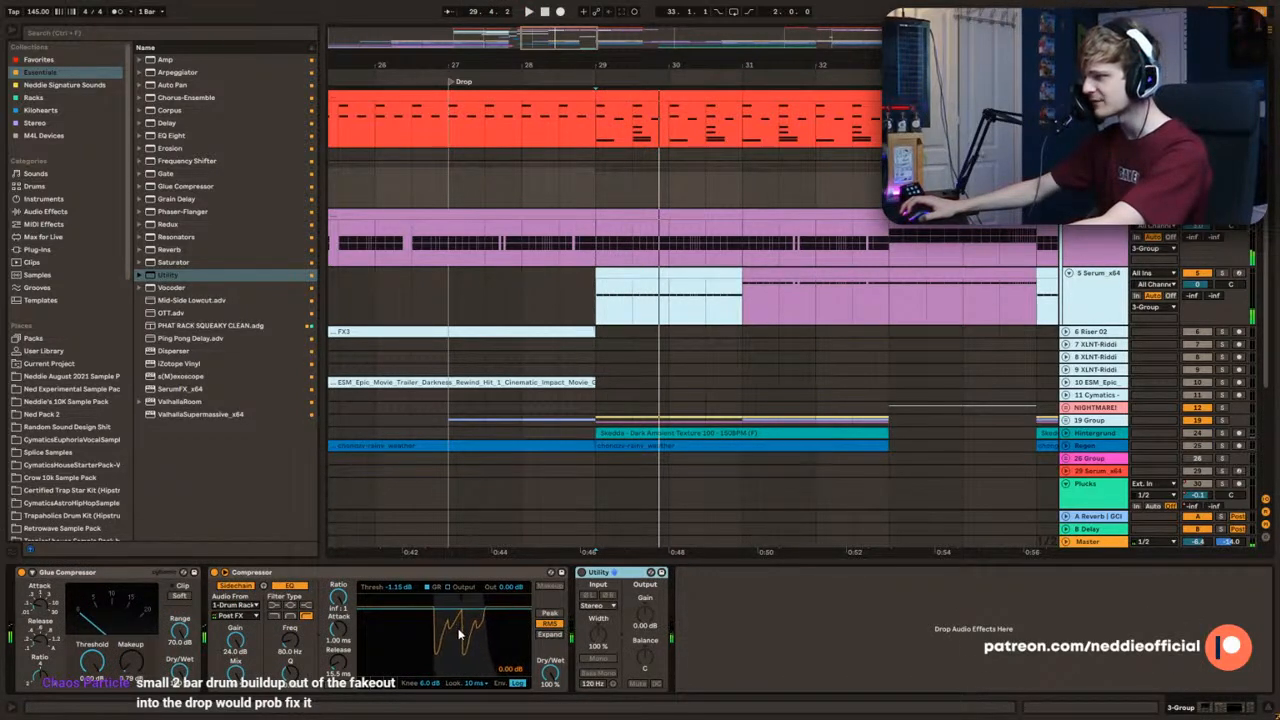
pyautogui.click(224, 584)
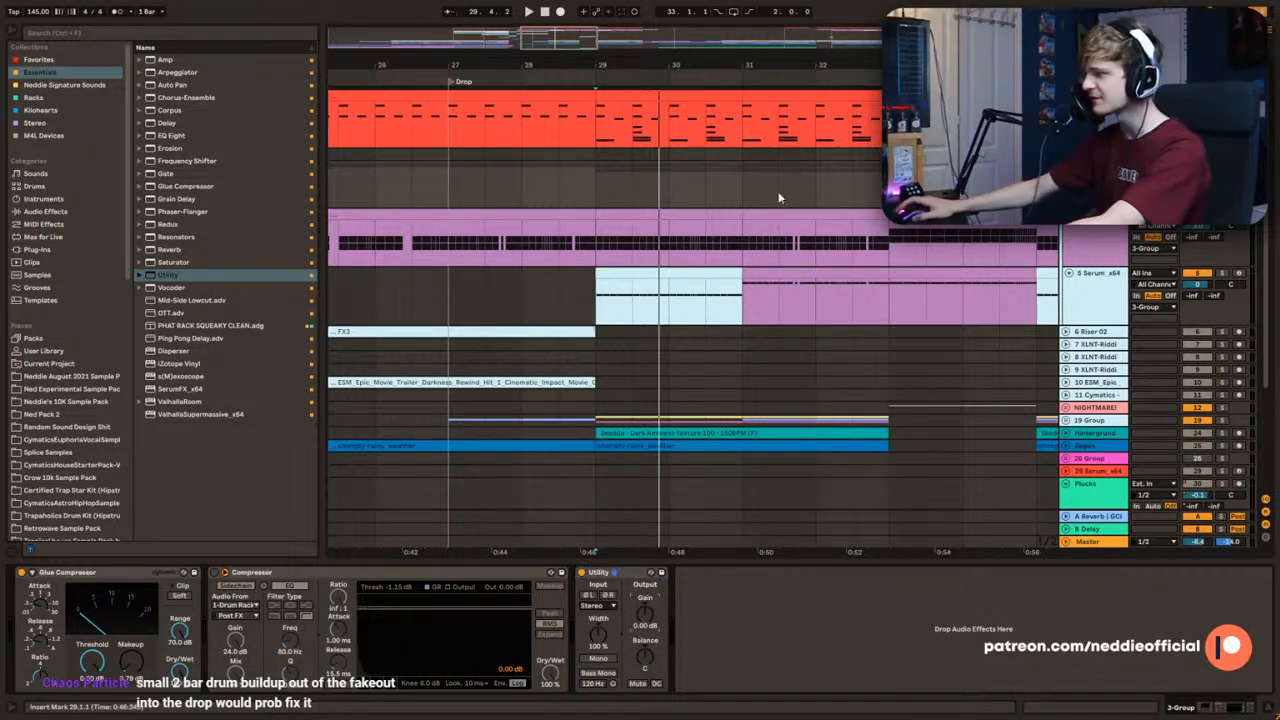
# Step: Show the automation lanes around the start of the drop and audition it from bar 29
pyautogui.press('a')
pyautogui.press('a')
pyautogui.moveTo(562, 42)
pyautogui.mouseDown()
pyautogui.moveTo(530, 54)
pyautogui.moveTo(636, 63)
pyautogui.moveTo(684, 48)
pyautogui.moveTo(687, 30)
pyautogui.moveTo(627, 112)
pyautogui.mouseUp()
pyautogui.press('a')
pyautogui.press('a')
pyautogui.click(595, 83)
pyautogui.press('a')
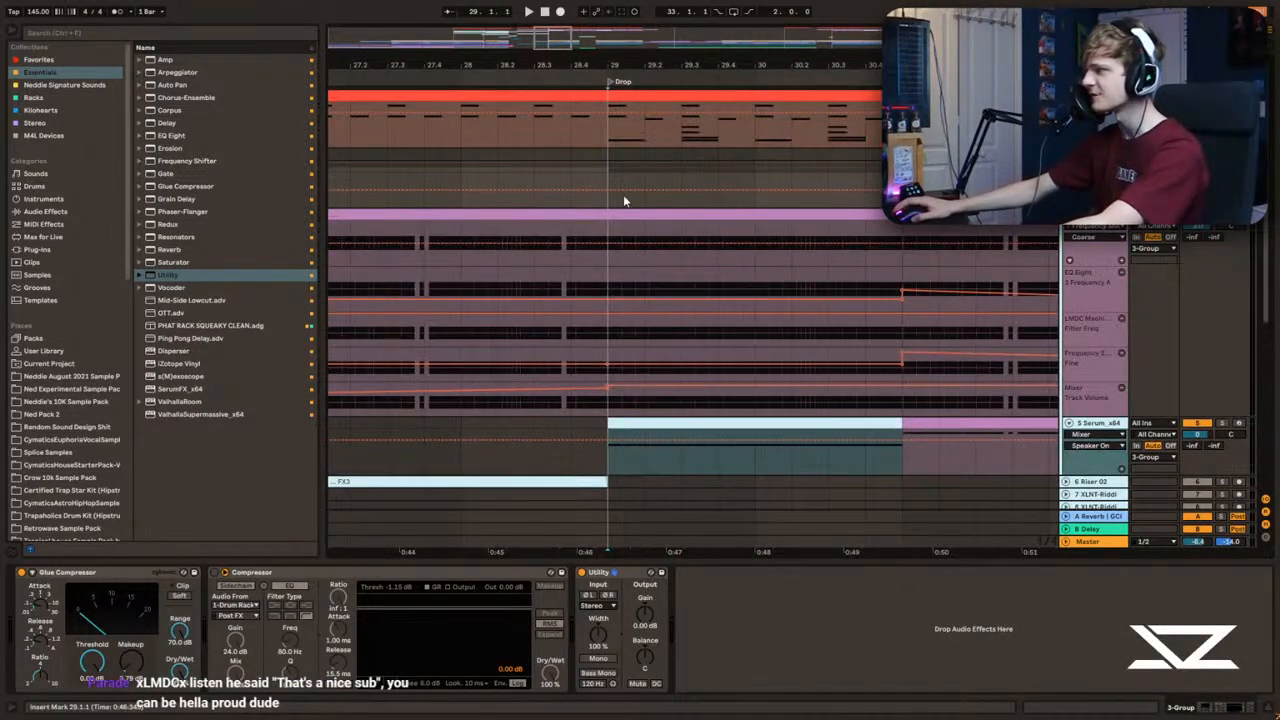
pyautogui.press('space')
# Step: Draw a Utility gain dip to -inf dB at bar 29 on the bass group, ramping back over about half a beat, and audition it
pyautogui.press('space')
pyautogui.press('space')
pyautogui.press('space')
pyautogui.press('space')
pyautogui.moveTo(602, 64); pyautogui.dragTo(602, 112)
pyautogui.click(617, 190)
pyautogui.click(657, 189)
pyautogui.moveTo(638, 190); pyautogui.dragTo(789, 182)
pyautogui.press('space')
pyautogui.press('space')
pyautogui.press('space')
pyautogui.click(626, 179)
pyautogui.press('space')
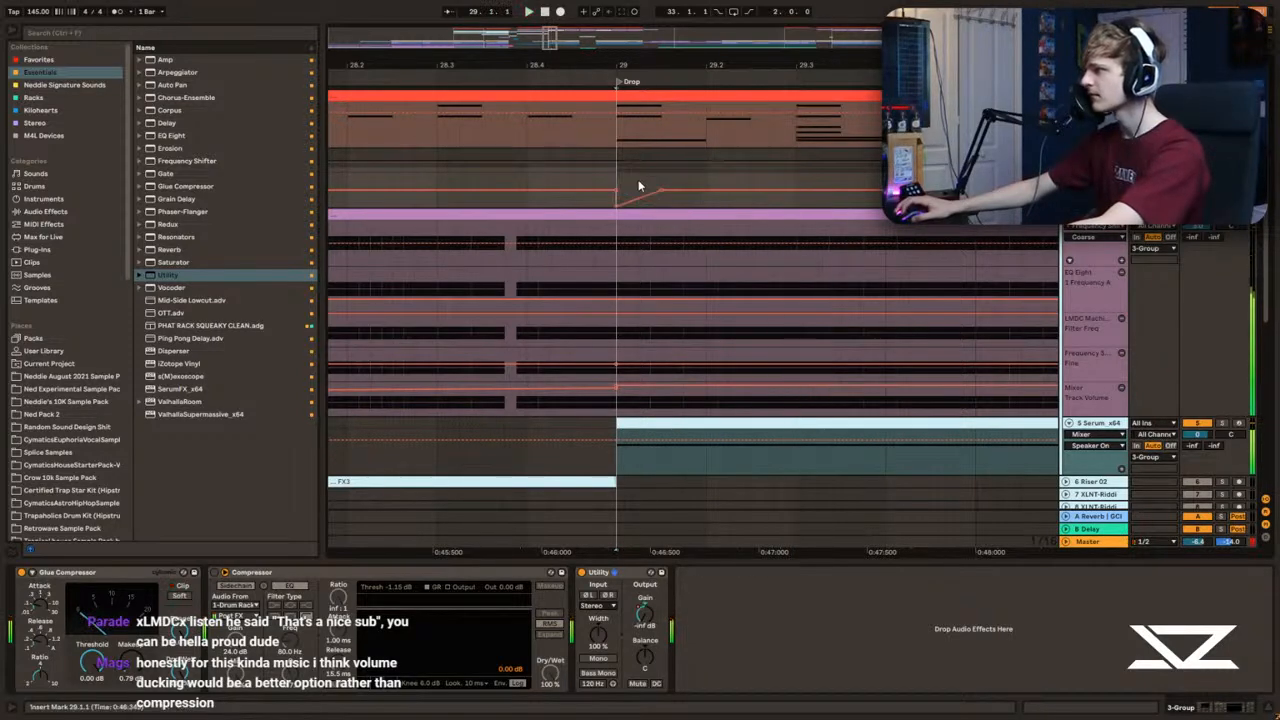
pyautogui.press('space')
# Step: Duplicate the two-beat gain dip segment along the bass group's automation through the end of bar 32
pyautogui.moveTo(621, 183); pyautogui.dragTo(793, 175)
pyautogui.hotkey('ctrl', 'd')
pyautogui.hotkey('ctrl', 'd')
pyautogui.hotkey('ctrl', 'd')
pyautogui.hotkey('ctrl', 'd')
pyautogui.hotkey('ctrl', 'd')
pyautogui.moveTo(548, 66); pyautogui.dragTo(548, 50)
pyautogui.hotkey('ctrl', 'd')
pyautogui.hotkey('ctrl', 'd')
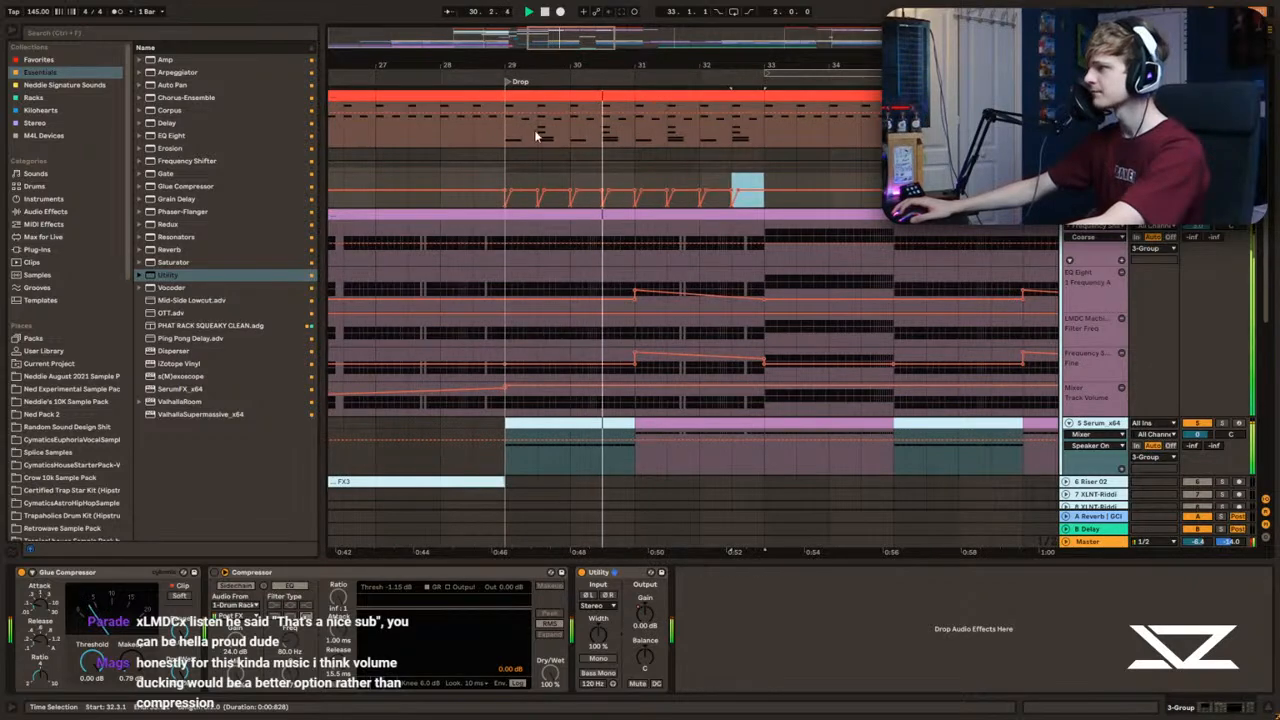
# Step: Copy the bass group's gain dips from bars 29 to 32 and paste them at bar 35
pyautogui.keyDown('shift'); pyautogui.click(505, 186); pyautogui.keyUp('shift')
pyautogui.hotkey('ctrl', 'c')
pyautogui.moveTo(733, 66); pyautogui.dragTo(570, 54)
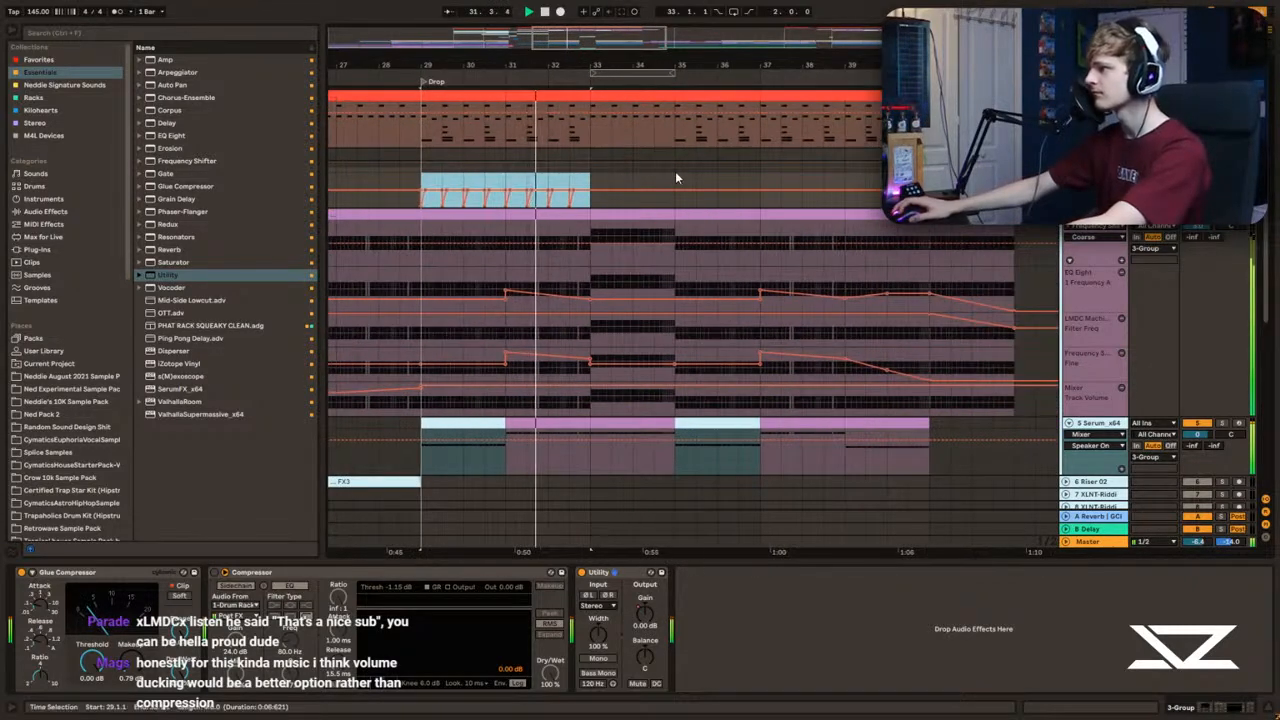
pyautogui.click(669, 176)
pyautogui.hotkey('ctrl', 'v')
# Step: Paste another copy of the gain dips from the middle of bar 38 and hide the automation lanes
pyautogui.click(596, 177)
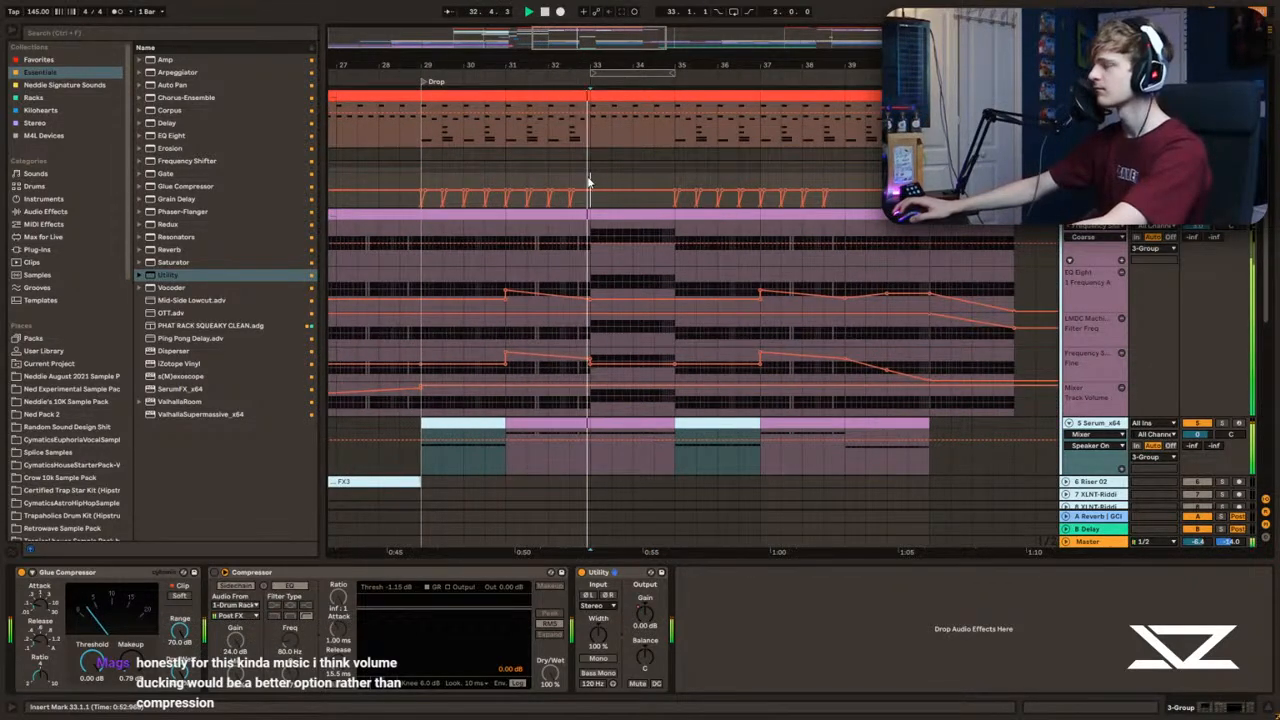
pyautogui.click(590, 145)
pyautogui.click(842, 174)
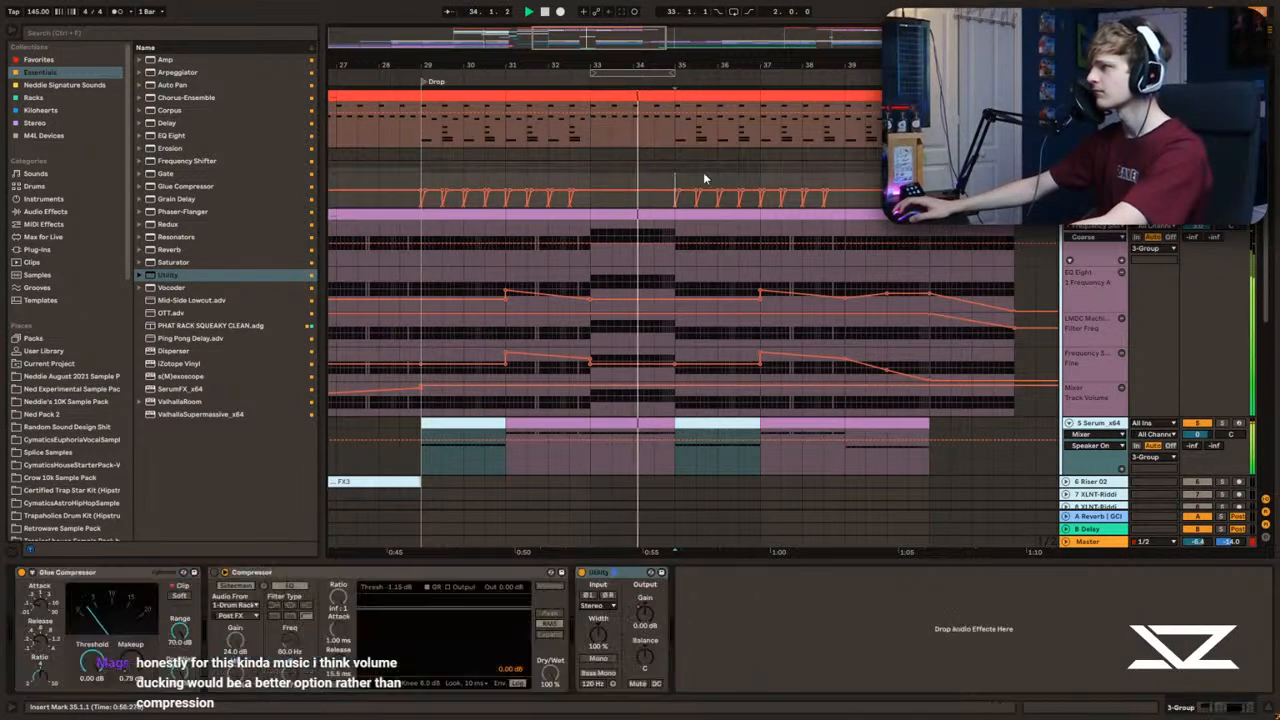
pyautogui.click(828, 176)
pyautogui.hotkey('ctrl', 'v')
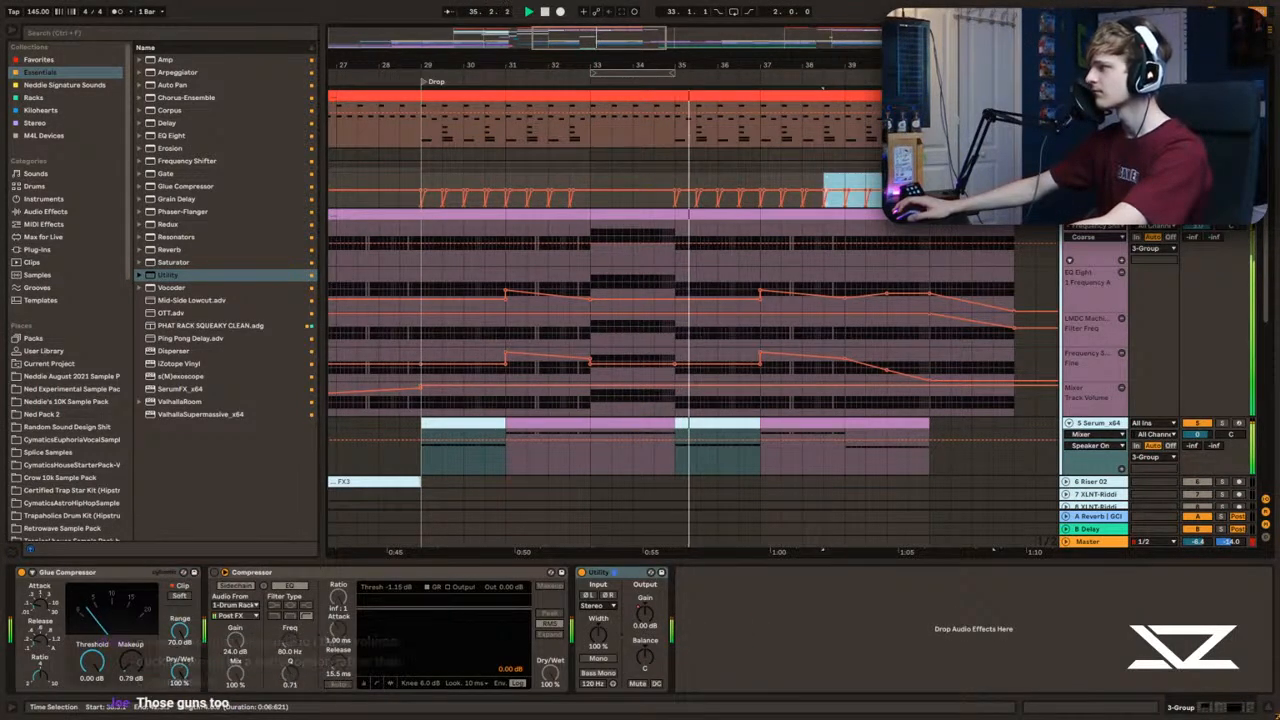
pyautogui.press('a')
pyautogui.click(930, 180)
pyautogui.press('a')
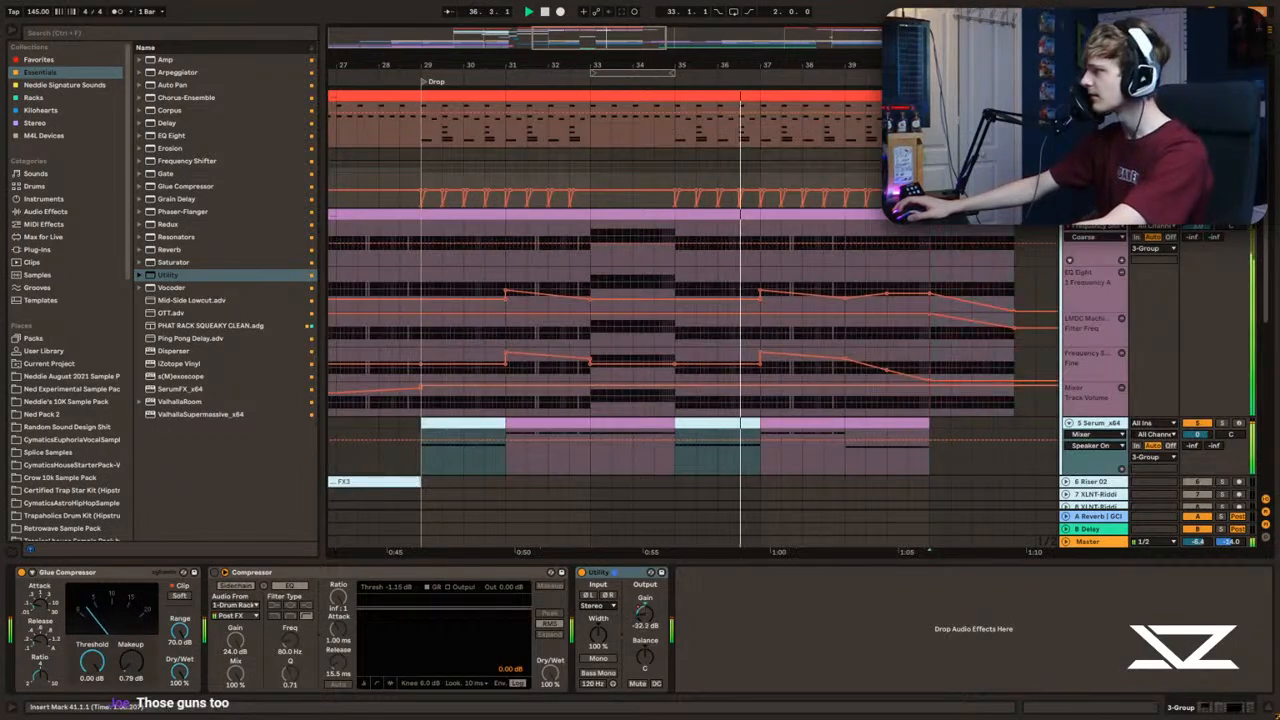
pyautogui.press('a')
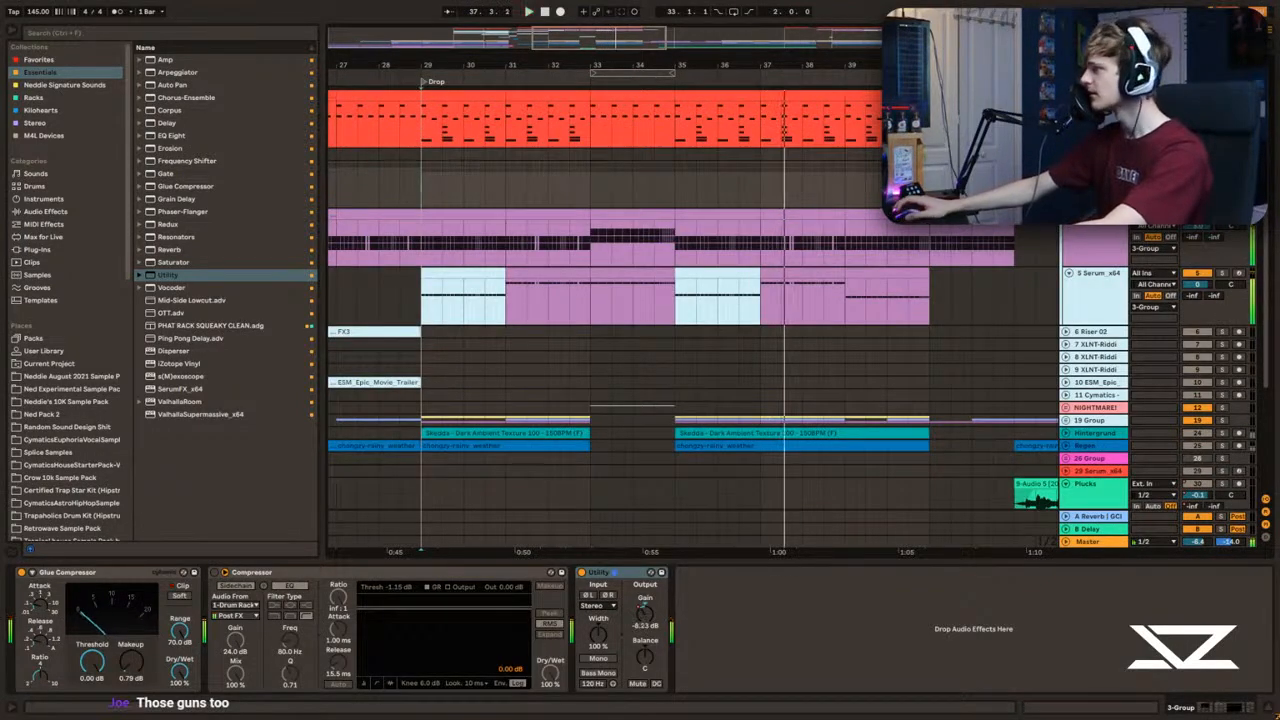
# Step: Trim the drum rack's XLNT-Riddim Riot Kick 13 sample to roughly its first quarter while auditioning from bar 29
pyautogui.click(1095, 115)
pyautogui.click(427, 120)
pyautogui.moveTo(432, 66); pyautogui.dragTo(484, 161)
pyautogui.press('space')
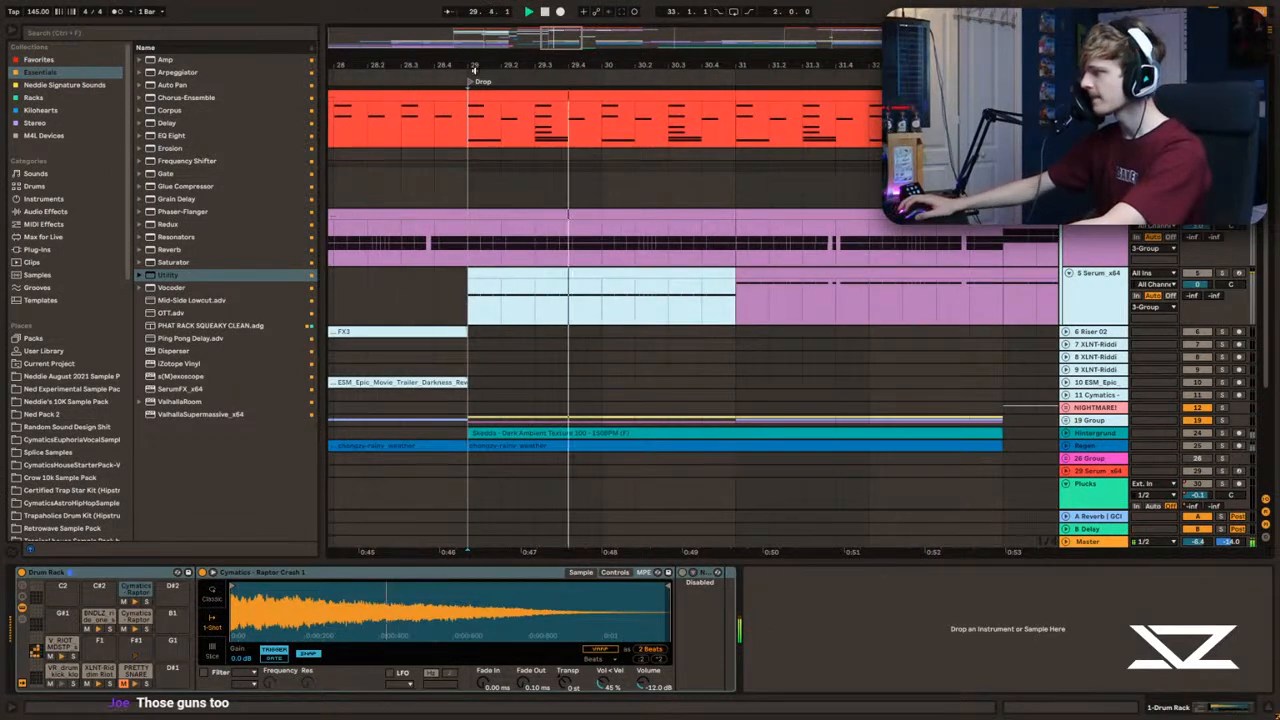
pyautogui.click(97, 684)
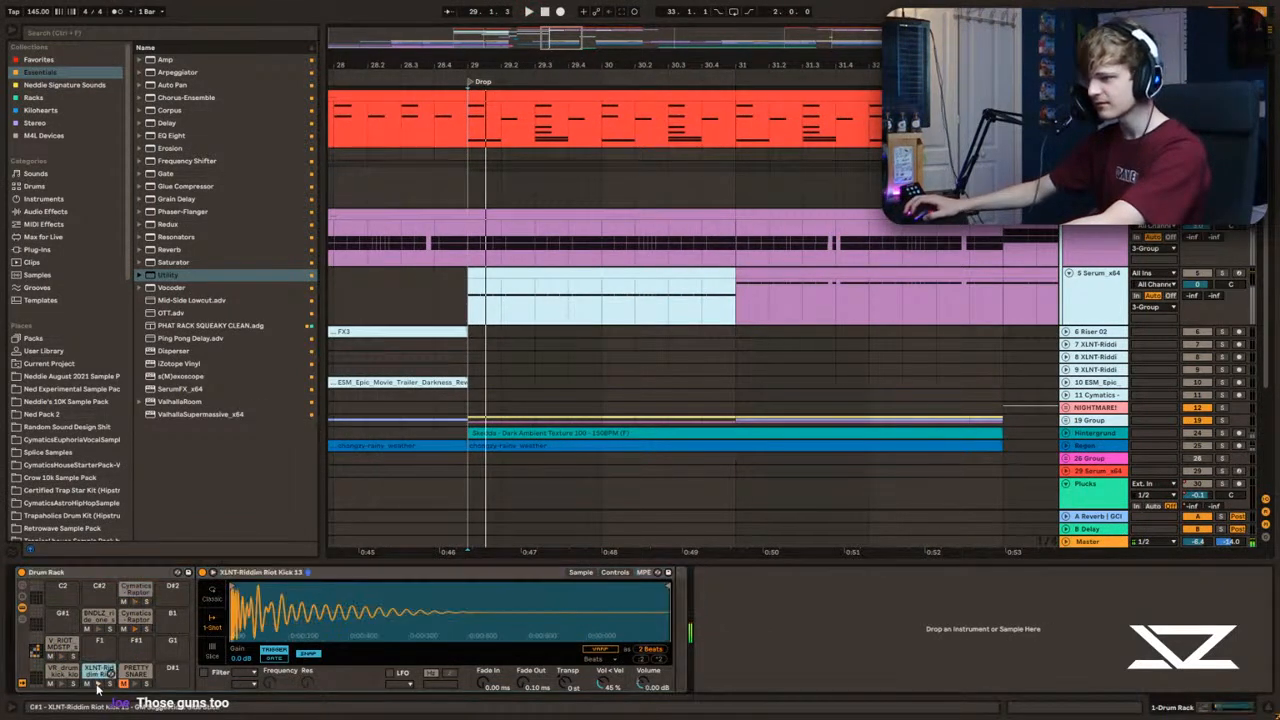
pyautogui.press('space')
pyautogui.moveTo(669, 587); pyautogui.dragTo(352, 587)
pyautogui.press('space')
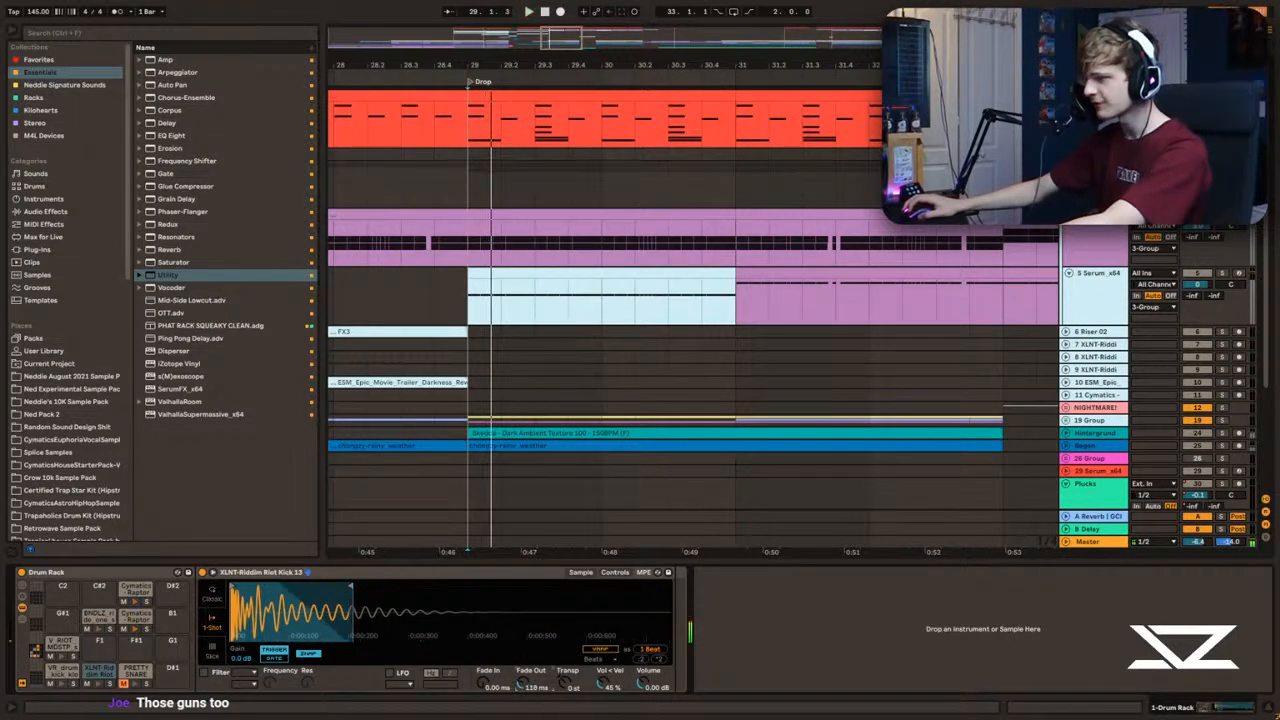
# Step: Adjust the kick's volume and set its fade out to 104 ms while auditioning the drums
pyautogui.press('space')
pyautogui.press('space')
pyautogui.moveTo(643, 684)
pyautogui.mouseDown()
pyautogui.moveTo(643, 658)
pyautogui.moveTo(643, 687)
pyautogui.mouseUp()
pyautogui.press('space')
pyautogui.press('space')
# Step: Audition the layered snare hit at 29.3 in the drum track
pyautogui.press('space')
pyautogui.press('space')
pyautogui.press('space')
pyautogui.press('space')
pyautogui.click(477, 117)
pyautogui.click(502, 117)
pyautogui.press('space')
pyautogui.press('space')
pyautogui.moveTo(504, 66); pyautogui.dragTo(500, 108)
pyautogui.click(501, 115)
pyautogui.press('space')
pyautogui.press('space')
pyautogui.press('space')
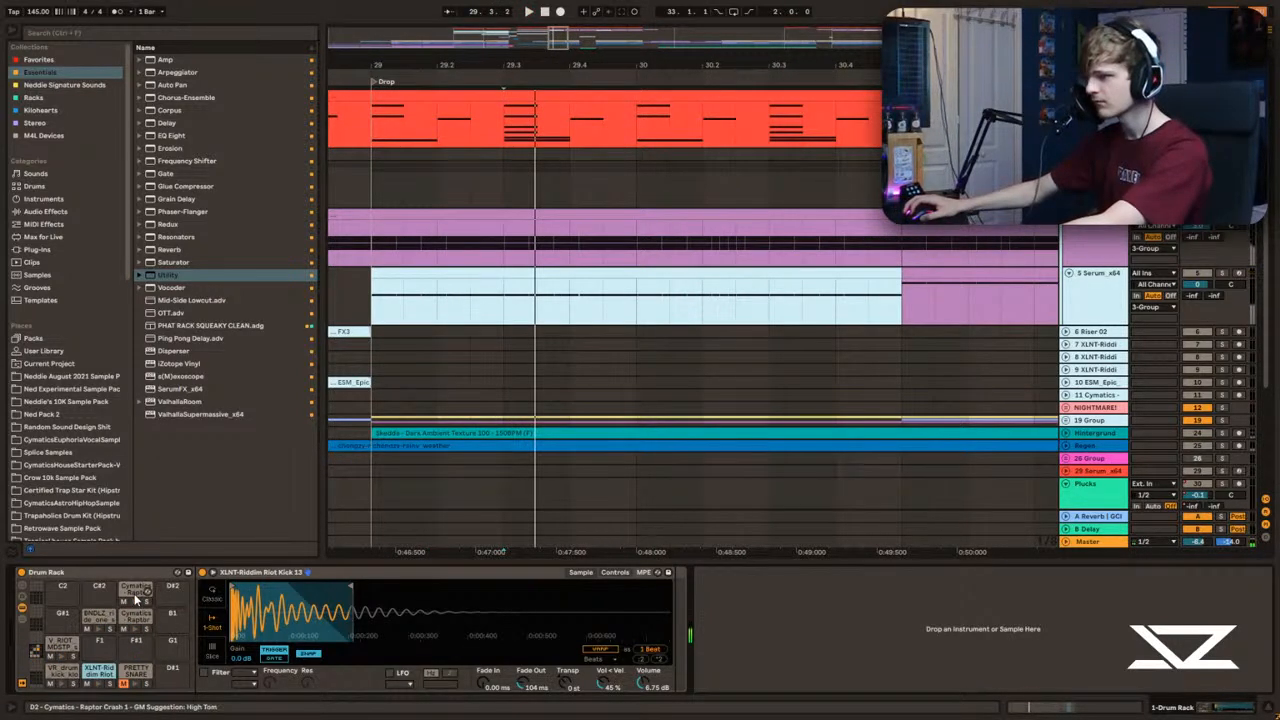
# Step: Inspect the Cymatics - Raptor Crash 1 and V_RIOT_MDSTP_snare_thinmints pads while replaying the hit at 29.3
pyautogui.click(136, 598)
pyautogui.press('space')
pyautogui.press('space')
pyautogui.press('space')
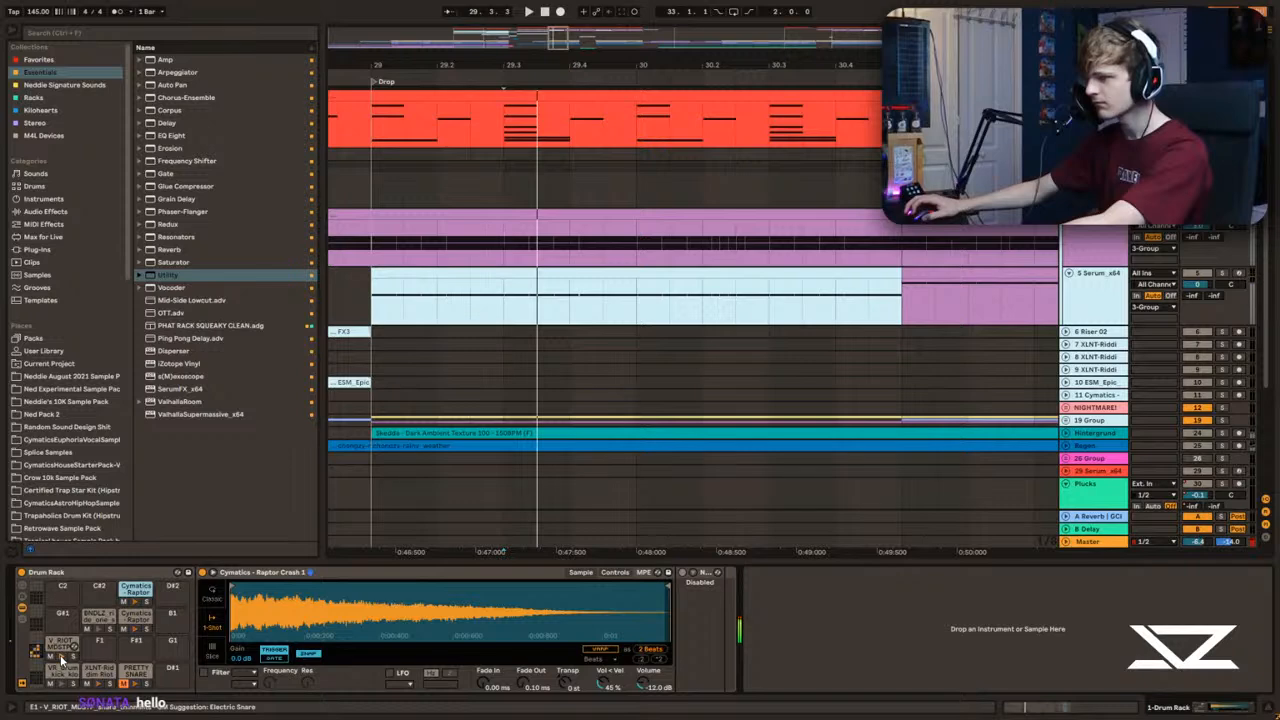
pyautogui.click(62, 656)
pyautogui.press('space')
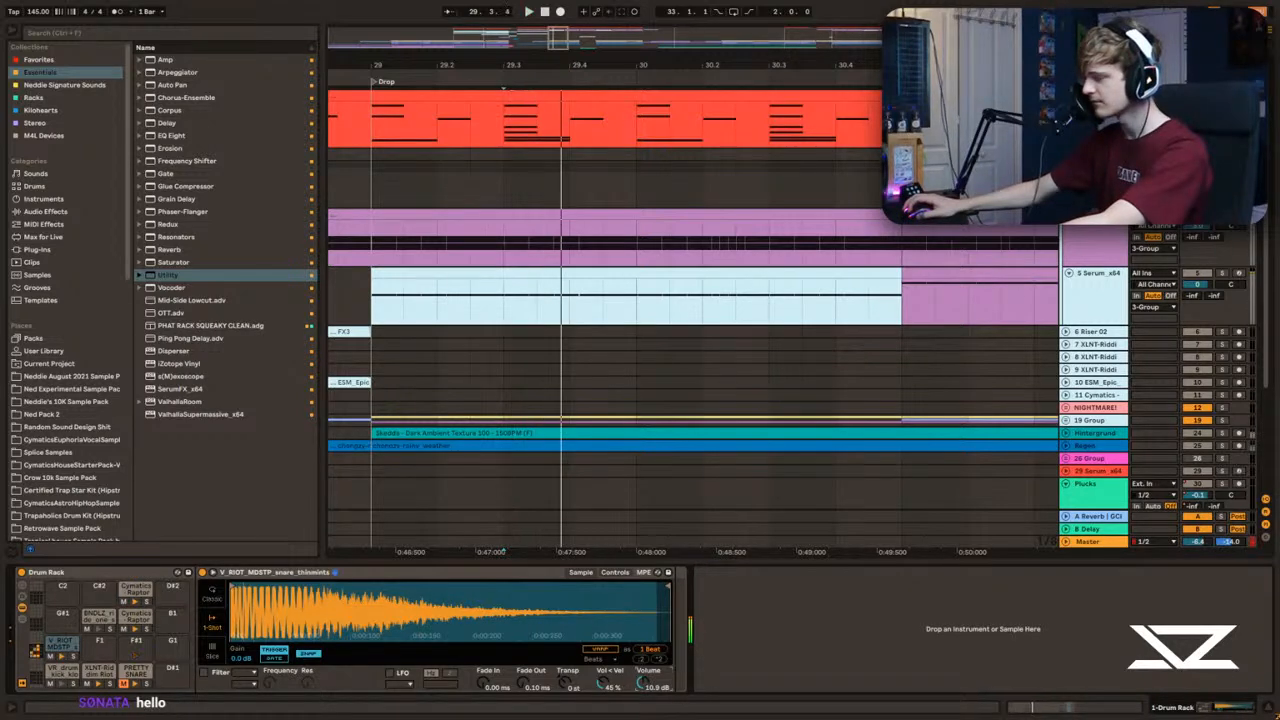
pyautogui.press('space')
pyautogui.press('space')
pyautogui.press('space')
# Step: Open the drum clip at bar 29 in an enlarged note editor and play it from beat 1.3
pyautogui.doubleClick(544, 96)
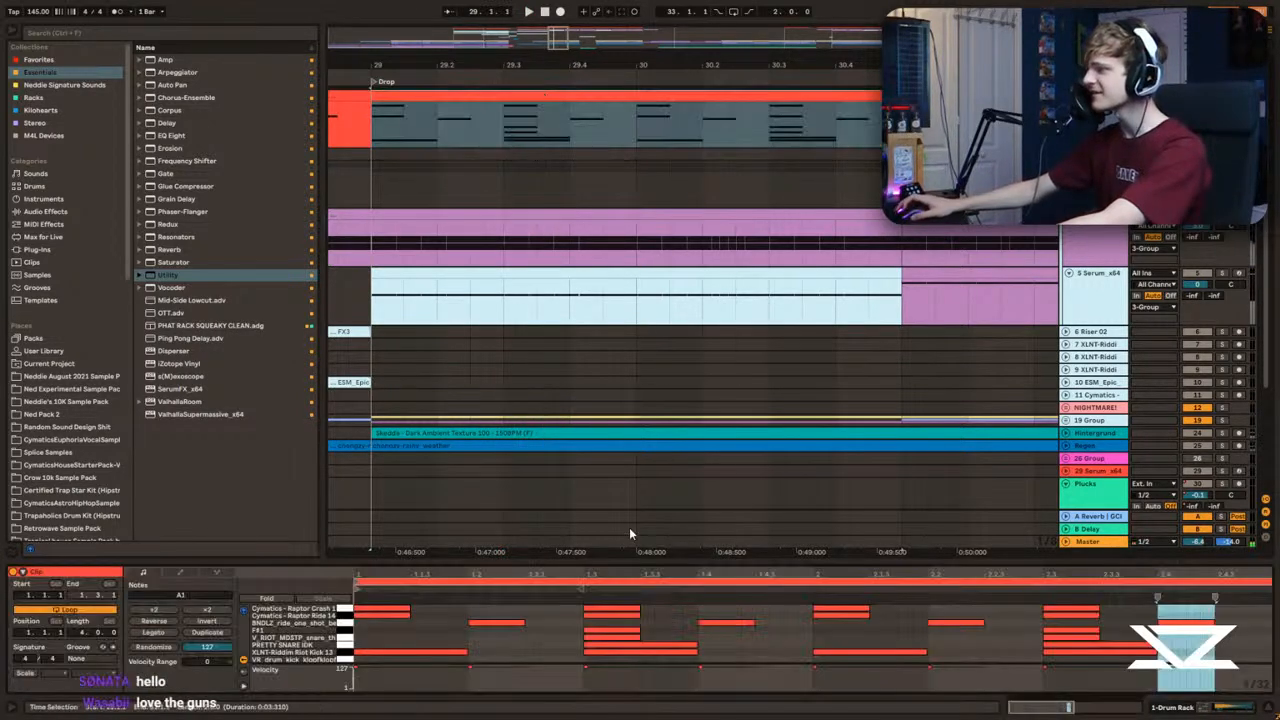
pyautogui.moveTo(705, 560); pyautogui.dragTo(700, 20)
pyautogui.click(552, 266)
pyautogui.press('b')
pyautogui.click(609, 169)
pyautogui.click(592, 165)
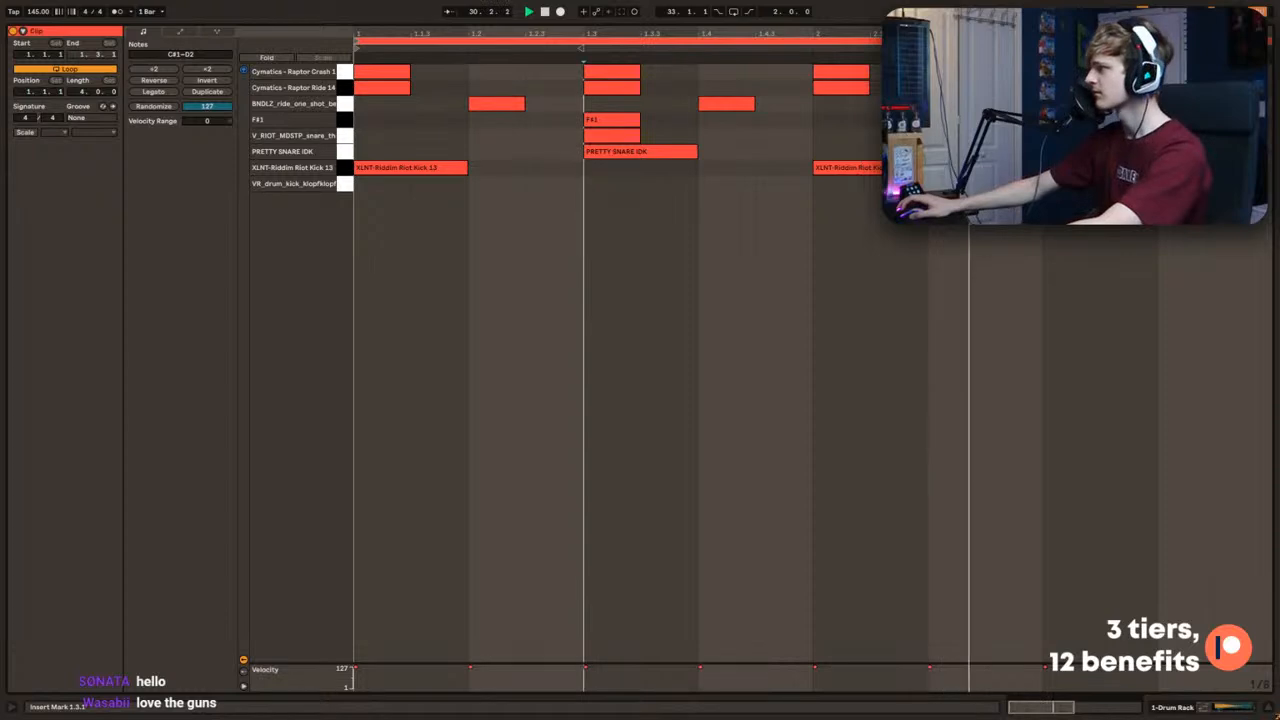
pyautogui.press('space')
# Step: Preview the PRETTY SNARE IDK and V_RIOT_MDSTP_snare_thinmints sounds against each other, then shrink the note editor
pyautogui.click(622, 153)
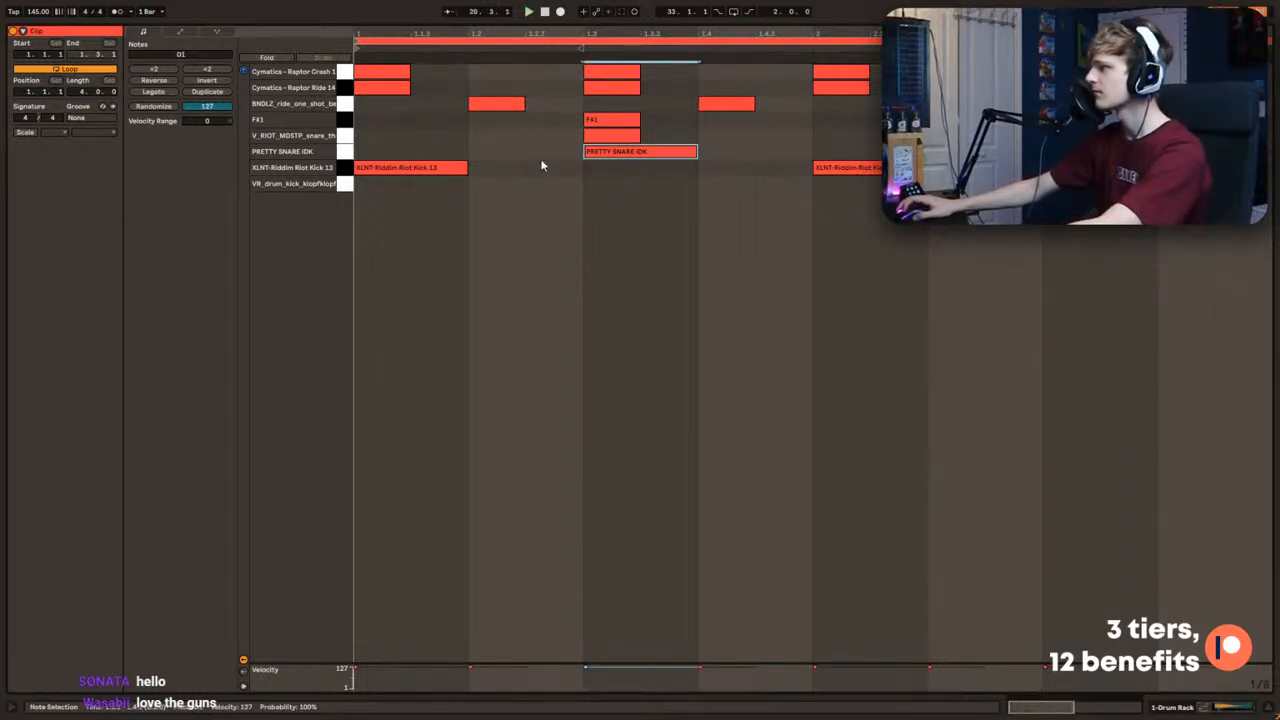
pyautogui.click(343, 137)
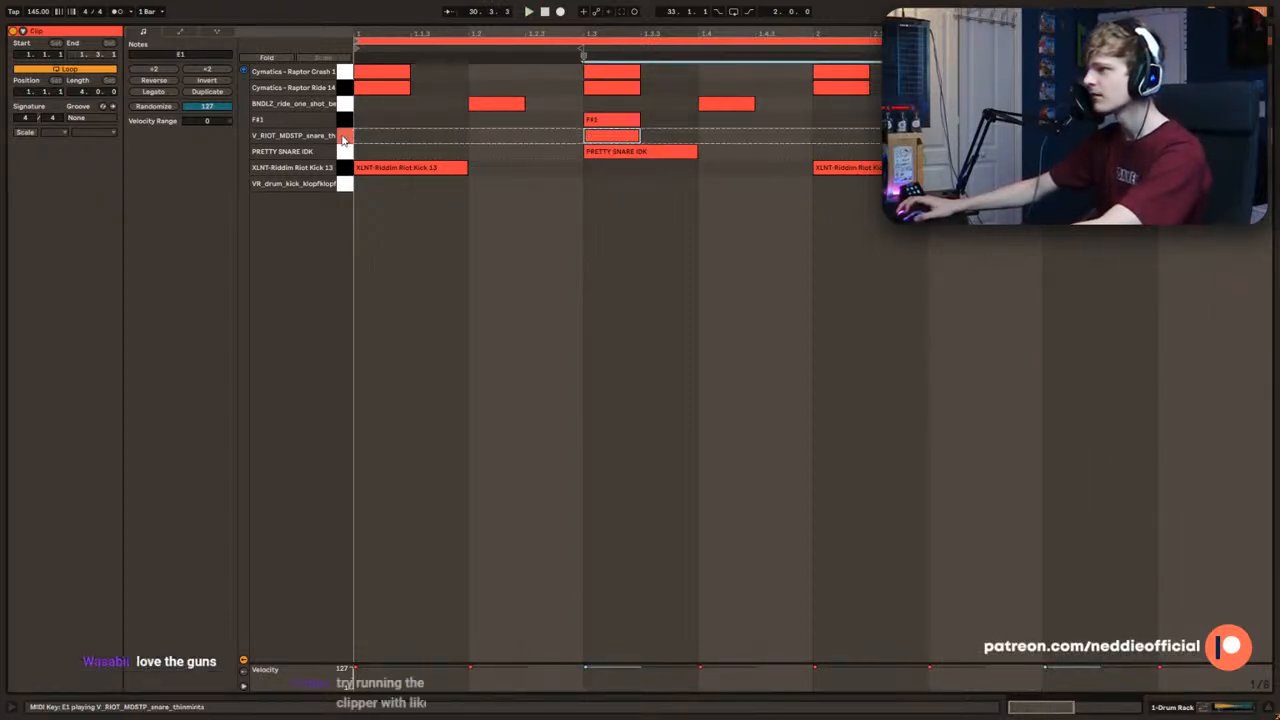
pyautogui.click(343, 138)
pyautogui.click(343, 152)
pyautogui.click(343, 137)
pyautogui.press('space')
pyautogui.moveTo(702, 23); pyautogui.dragTo(697, 656)
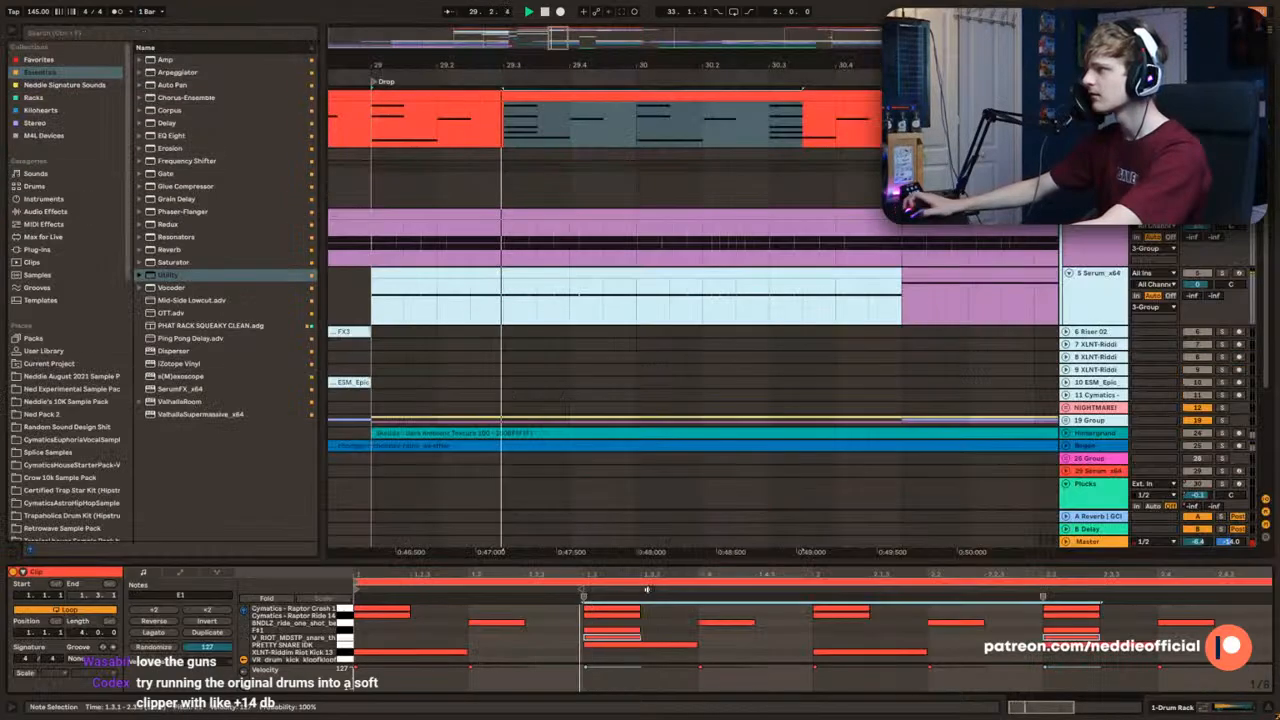
# Step: Lower the V_RIOT_MDSTP_snare_thinmints volume in small stages while auditioning the snare hit at 29.3
pyautogui.click(508, 137)
pyautogui.press('space')
pyautogui.click(1153, 131)
pyautogui.click(1153, 131)
pyautogui.press('space')
pyautogui.click(524, 110)
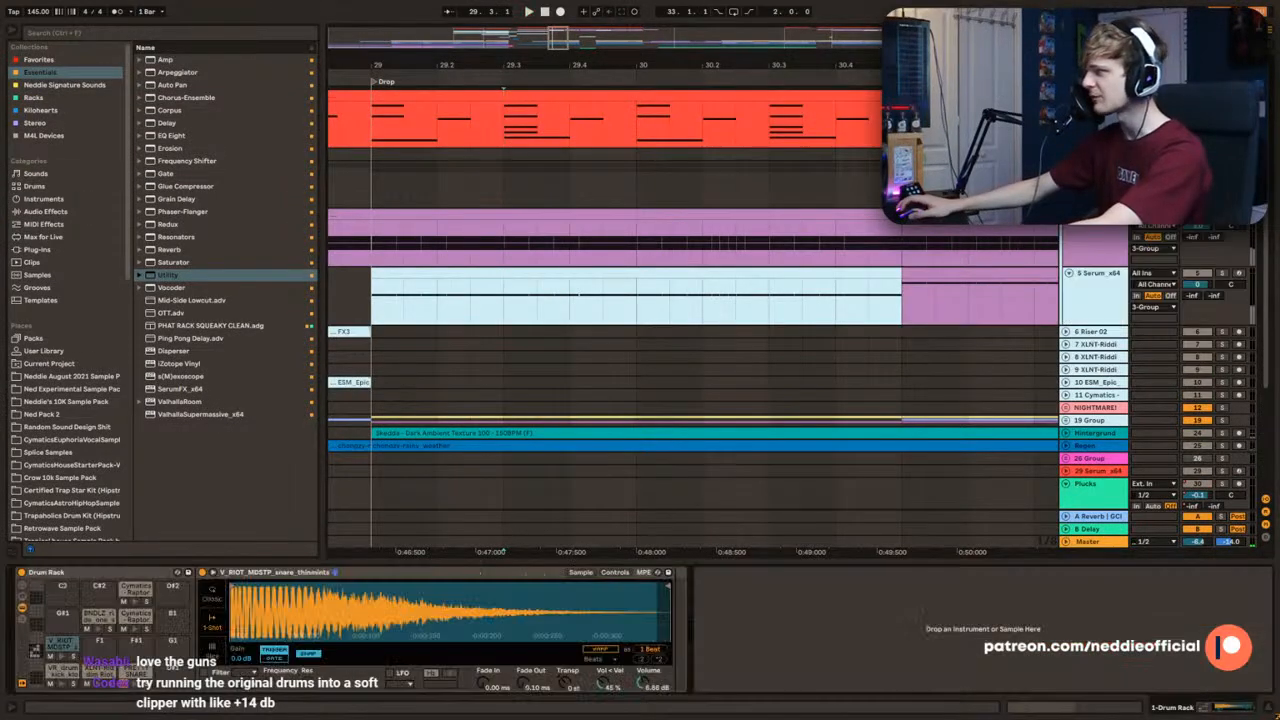
pyautogui.press('space')
pyautogui.press('space')
pyautogui.press('space')
pyautogui.press('space')
pyautogui.press('space')
pyautogui.press('space')
pyautogui.press('space')
pyautogui.press('space')
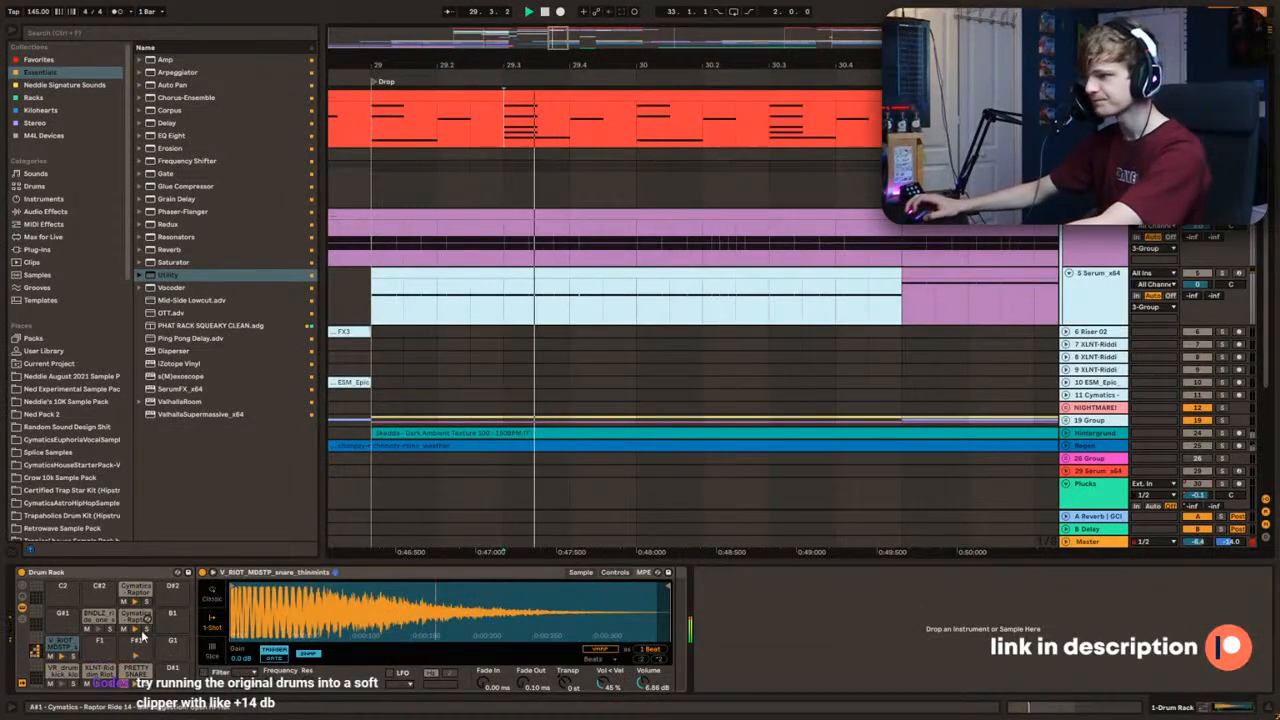
pyautogui.press('space')
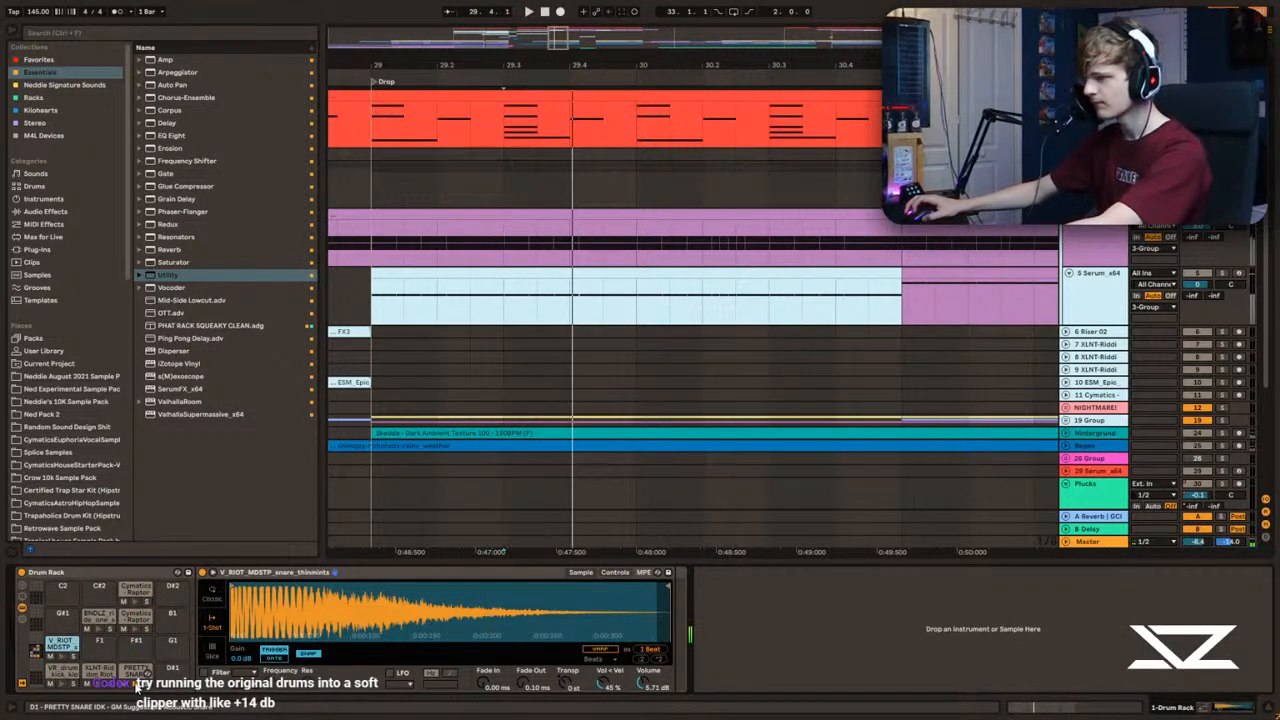
pyautogui.press('space')
pyautogui.press('space')
pyautogui.press('space')
pyautogui.press('space')
# Step: Set the V_RIOT_MDSTP_snare_thinmints volume to 2.81 dB while auditioning the full mix from bar 29
pyautogui.click(367, 132)
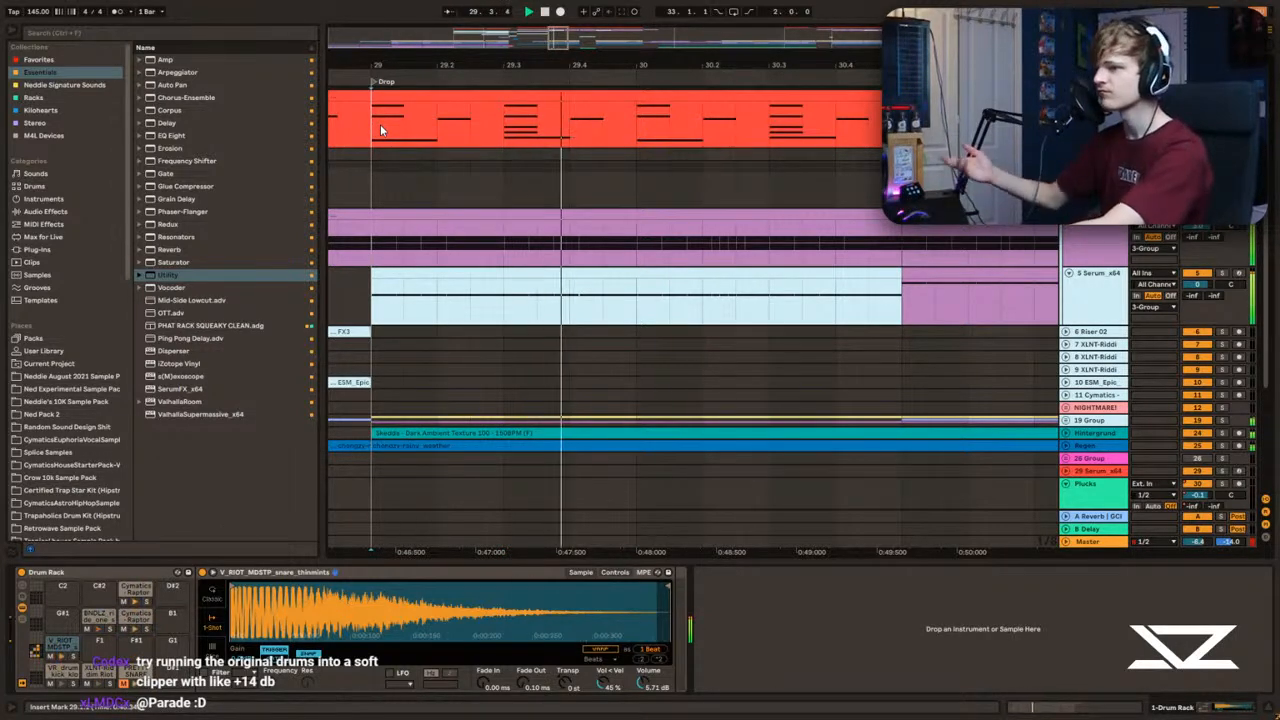
pyautogui.press('space')
pyautogui.press('space')
pyautogui.press('space')
pyautogui.click(54, 647)
pyautogui.press('space')
pyautogui.press('space')
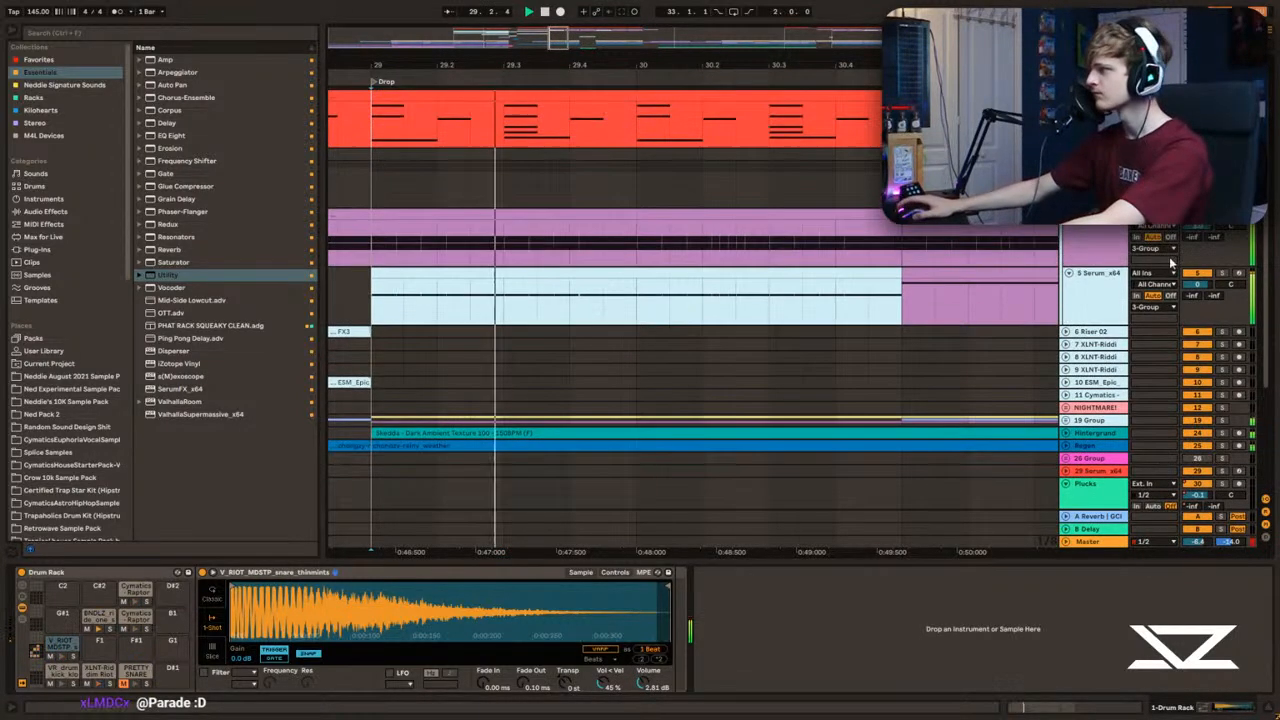
# Step: Deactivate the bass group's Glue Compressor and audition the soloed basses from bar 29
pyautogui.click(382, 247)
pyautogui.press('space')
pyautogui.click(1094, 165)
pyautogui.press('space')
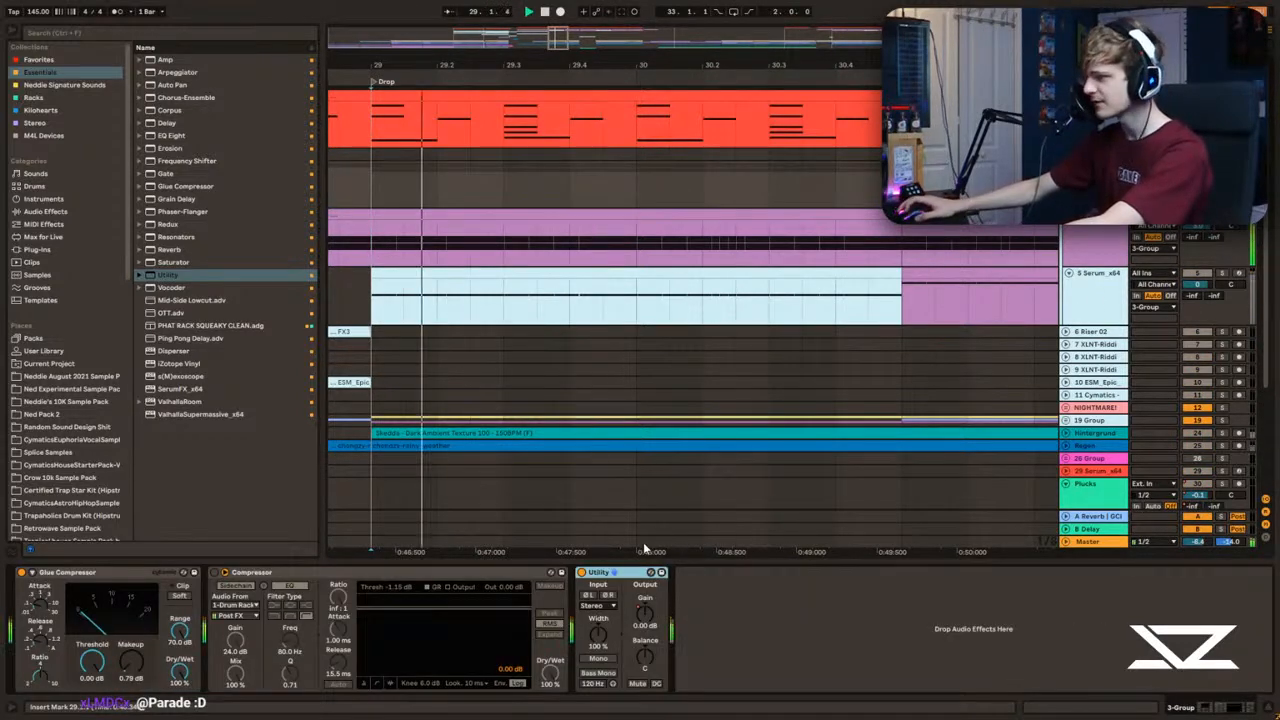
pyautogui.click(52, 575)
pyautogui.press('space')
pyautogui.click(369, 181)
pyautogui.press('space')
pyautogui.press('space')
pyautogui.press('space')
pyautogui.press('space')
pyautogui.press('space')
pyautogui.press('space')
pyautogui.press('space')
pyautogui.press('space')
pyautogui.press('space')
pyautogui.press('space')
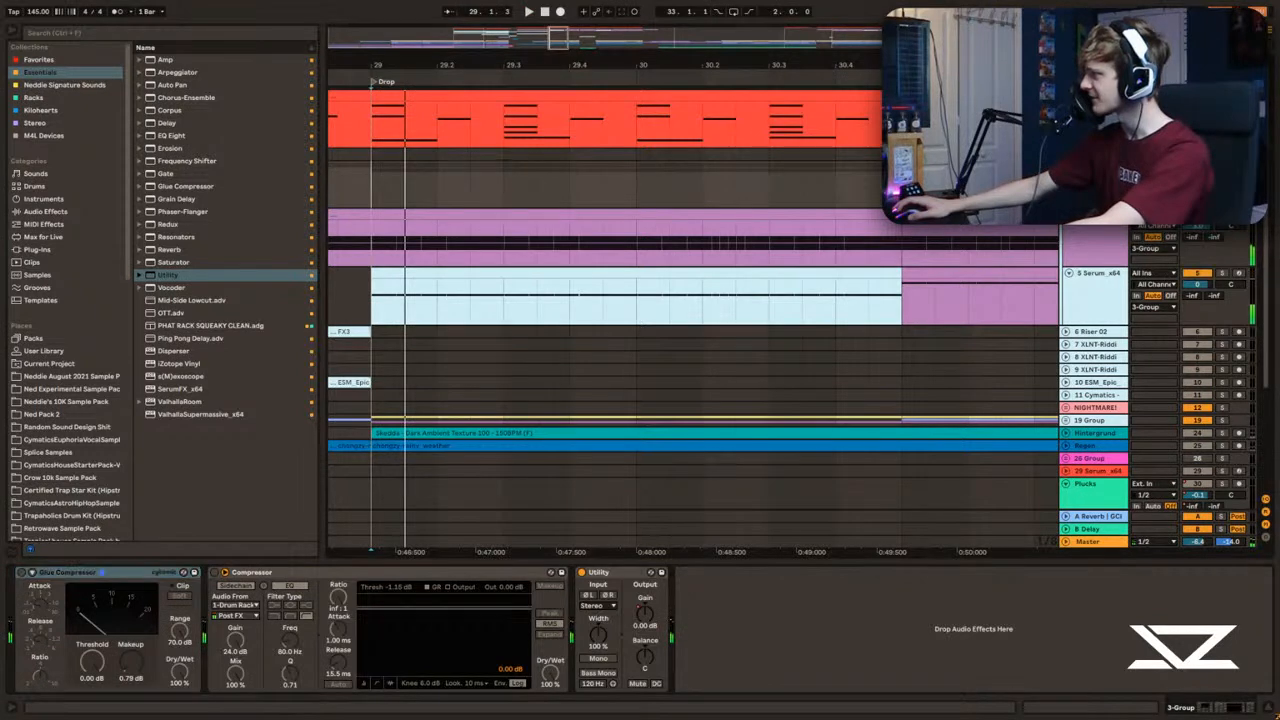
# Step: Add an EQ Eight at the end of the bass track's device chain and audition the bass alone
pyautogui.click(375, 256)
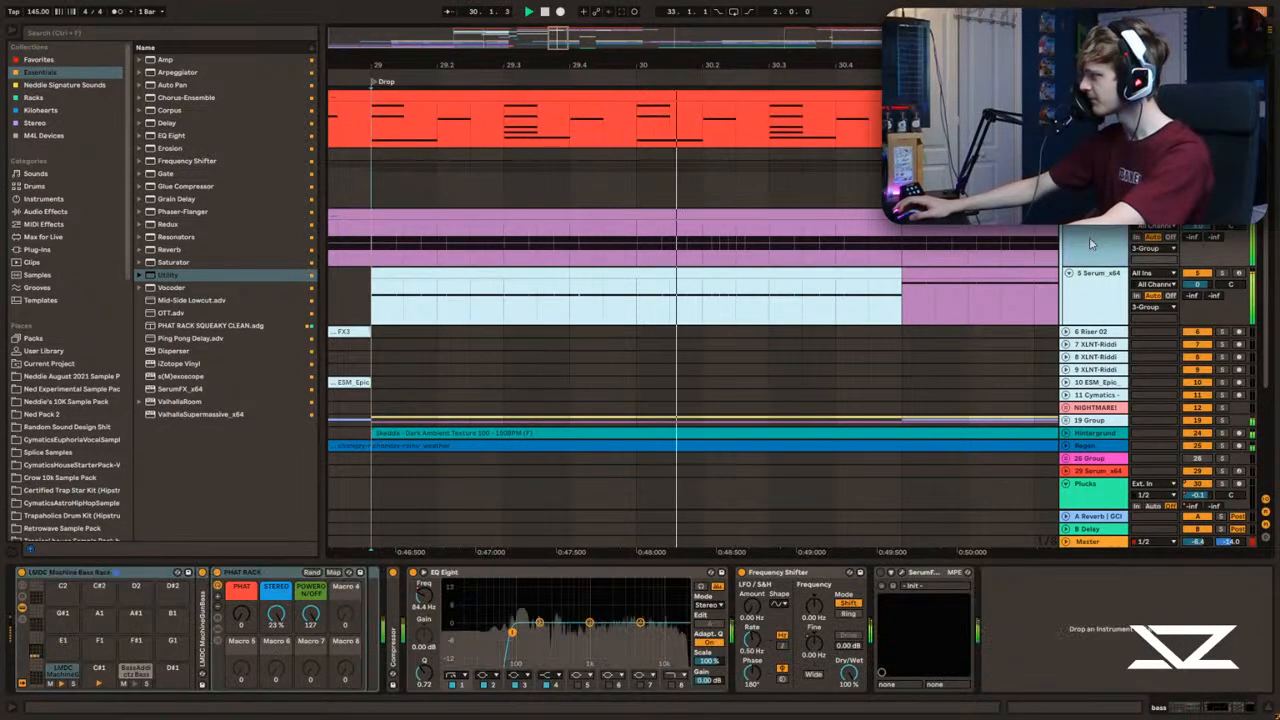
pyautogui.press('space')
pyautogui.press('space')
pyautogui.press('space')
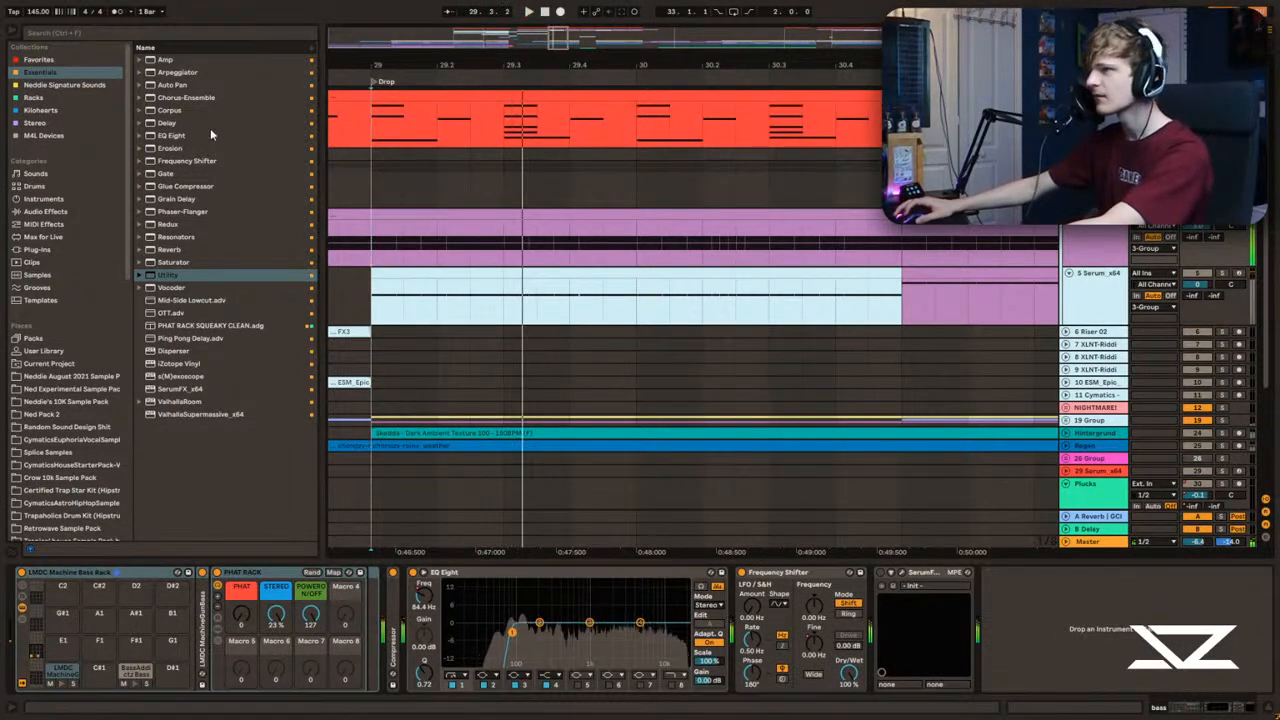
pyautogui.moveTo(170, 135); pyautogui.dragTo(1041, 632)
pyautogui.press('space')
pyautogui.press('space')
pyautogui.press('space')
# Step: Raise the new EQ Eight's output gain, cut 3.84 dB at 6.67 kHz, and return to the full mix
pyautogui.moveTo(1246, 680); pyautogui.dragTo(1246, 640)
pyautogui.click(962, 573)
pyautogui.click(962, 573)
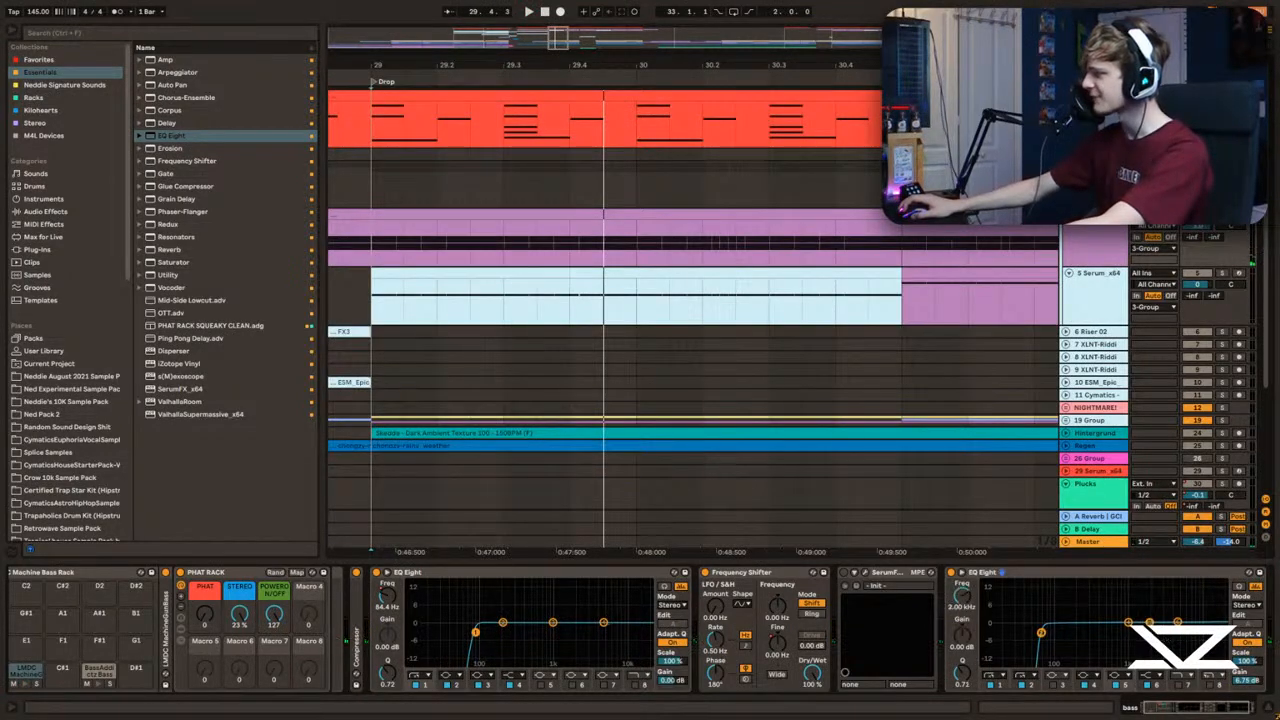
pyautogui.press('space')
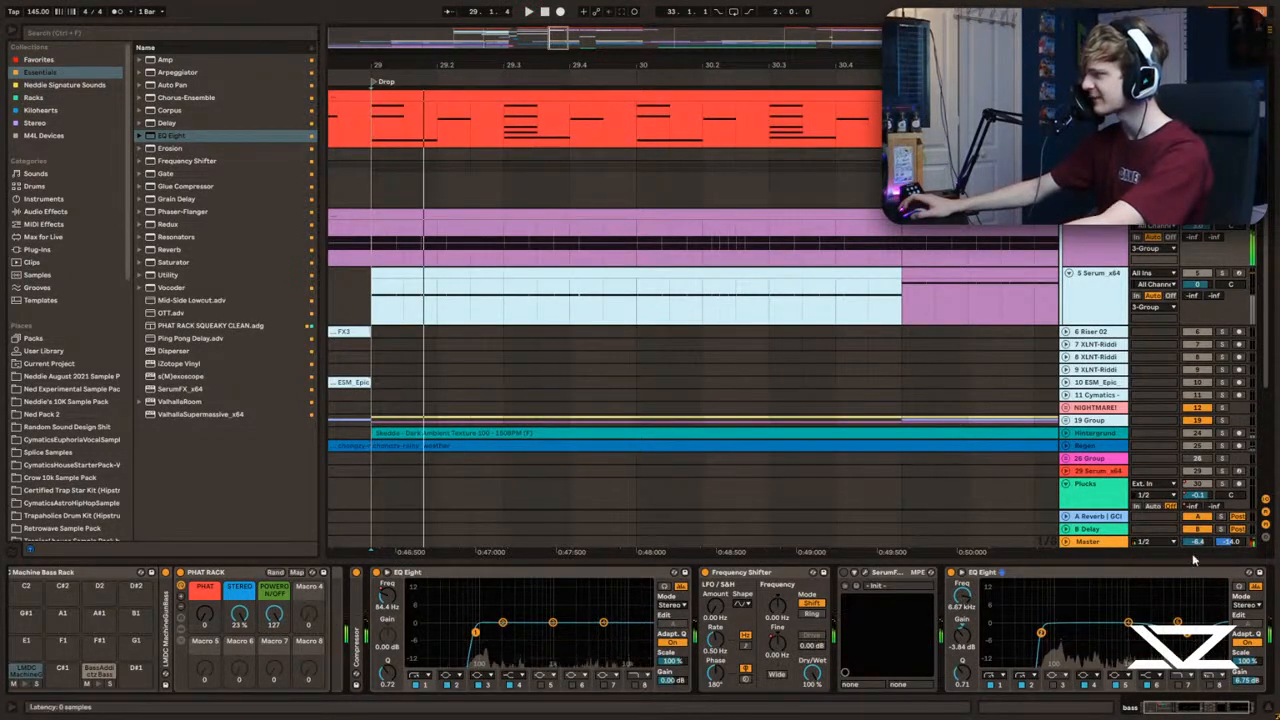
pyautogui.click(1222, 156)
pyautogui.click(1222, 214)
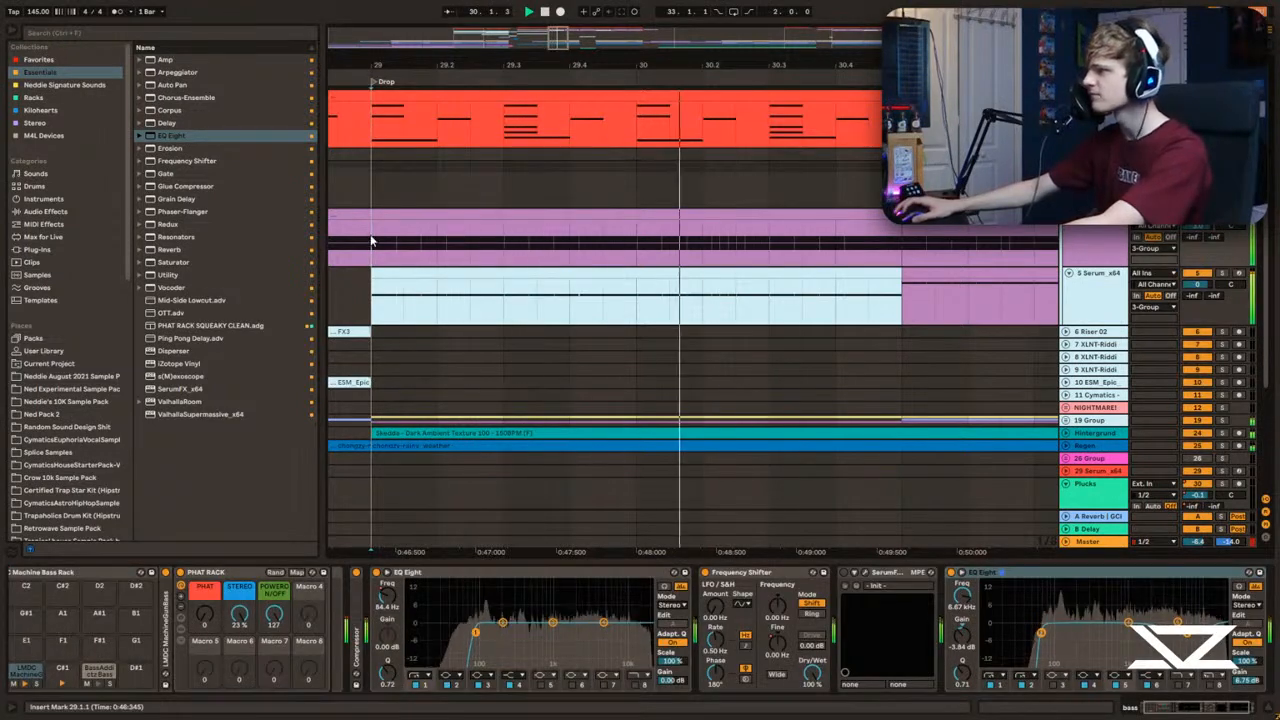
# Step: Raise the V_RIOT_MDSTP_snare_thinmints volume again while auditioning the snare hit from 29.3
pyautogui.click(423, 97)
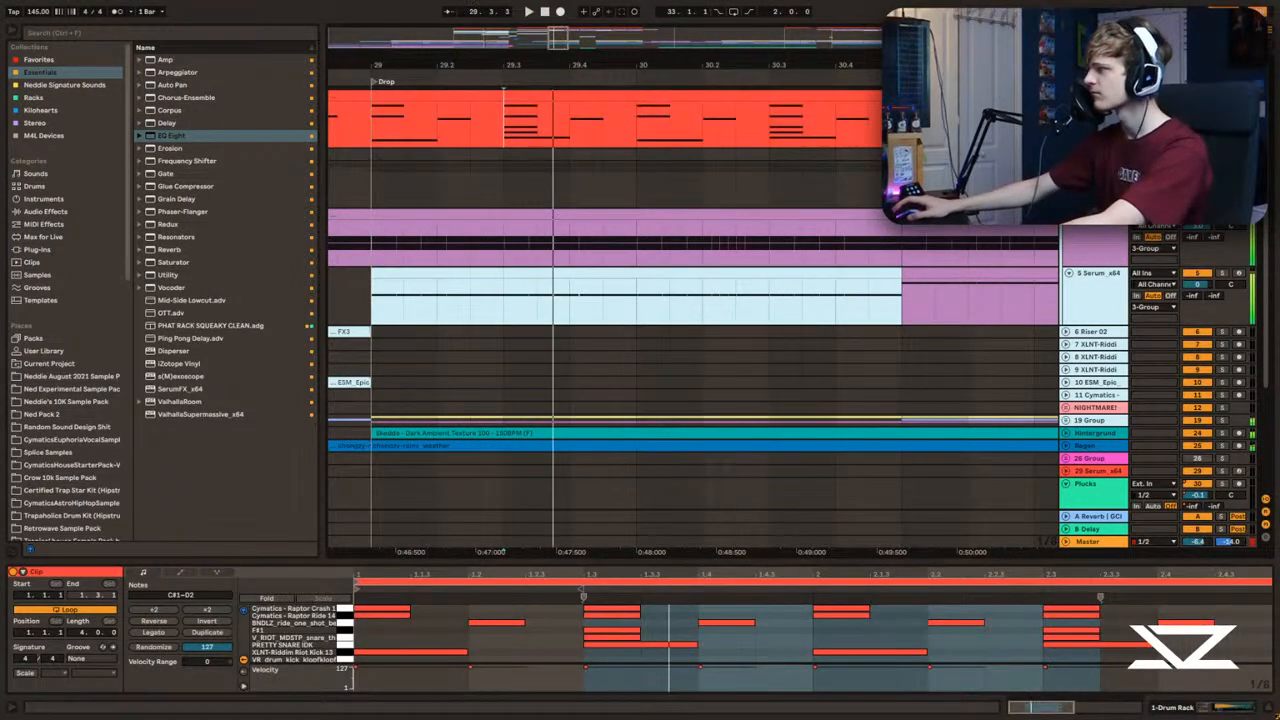
pyautogui.click(541, 155)
pyautogui.press('space')
pyautogui.press('space')
pyautogui.press('space')
pyautogui.press('space')
pyautogui.press('space')
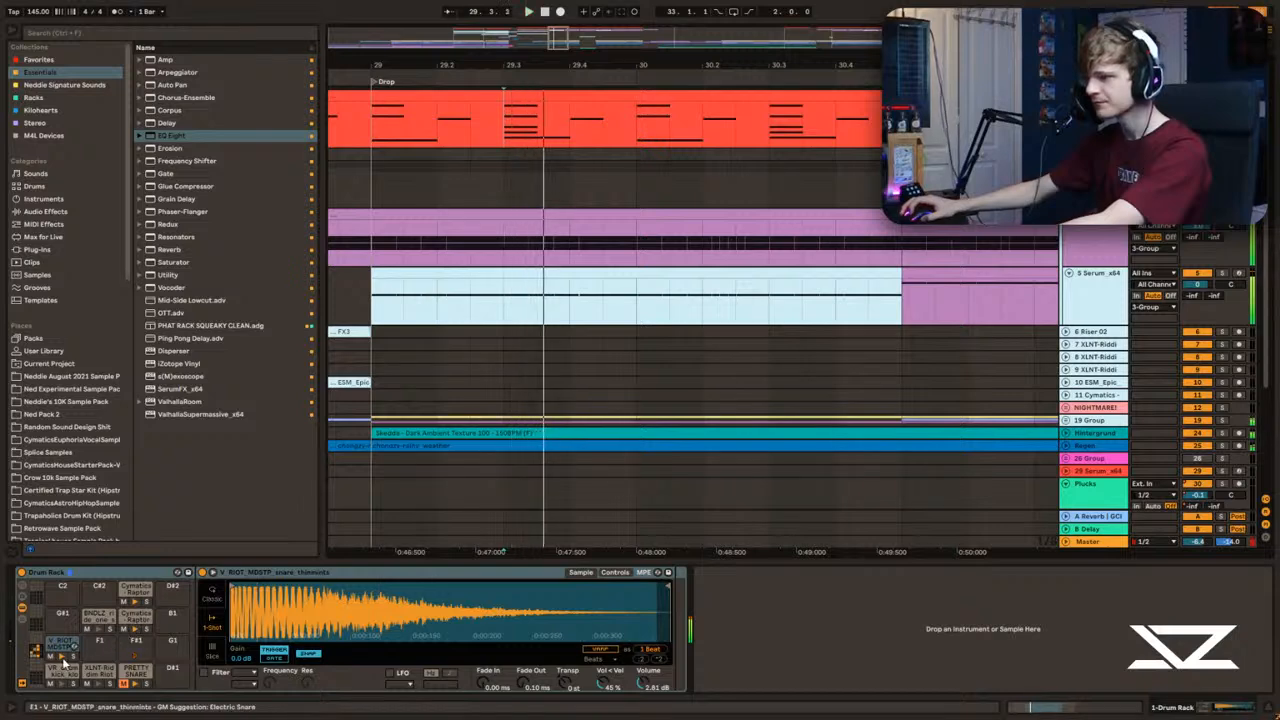
pyautogui.click(62, 647)
# Step: Lower the V_RIOT_MDSTP_snare_thinmints volume to 7.43 dB while auditioning the snare in the drop
pyautogui.press('space')
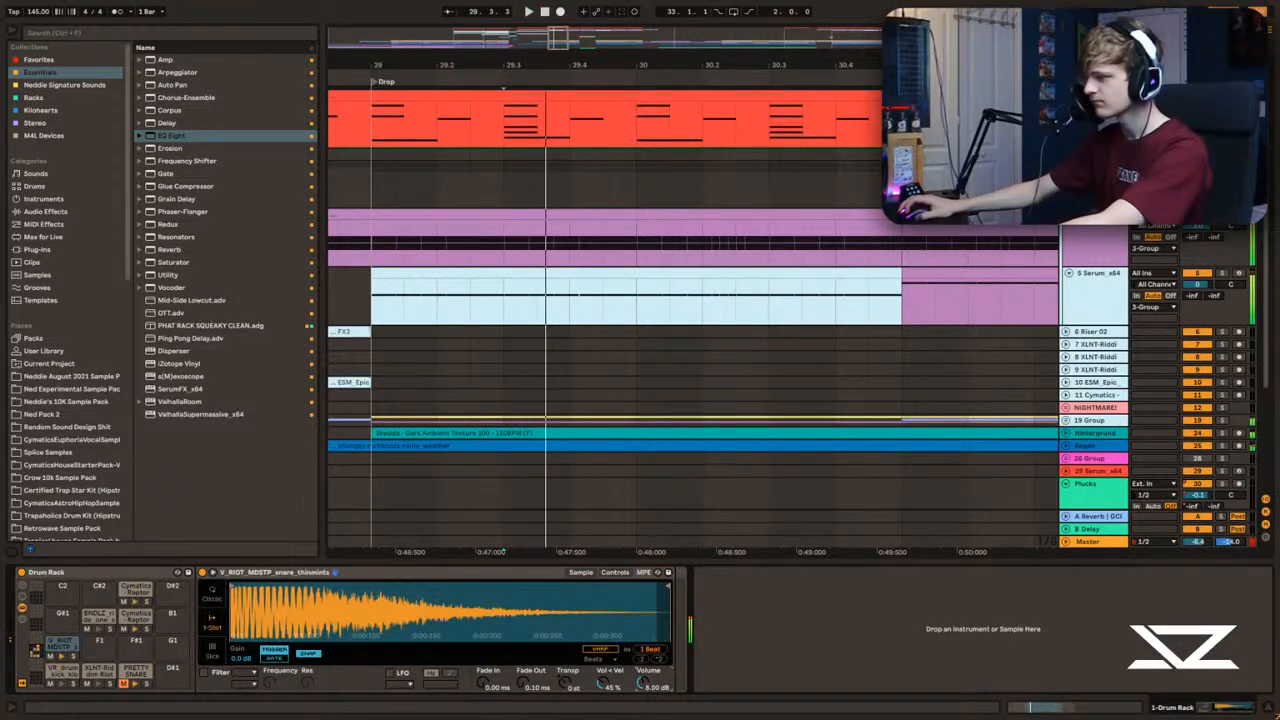
pyautogui.press('space')
pyautogui.press('space')
pyautogui.moveTo(284, 612)
pyautogui.mouseDown()
pyautogui.moveTo(286, 655)
pyautogui.moveTo(280, 602)
pyautogui.mouseUp()
pyautogui.press('space')
pyautogui.press('space')
pyautogui.press('space')
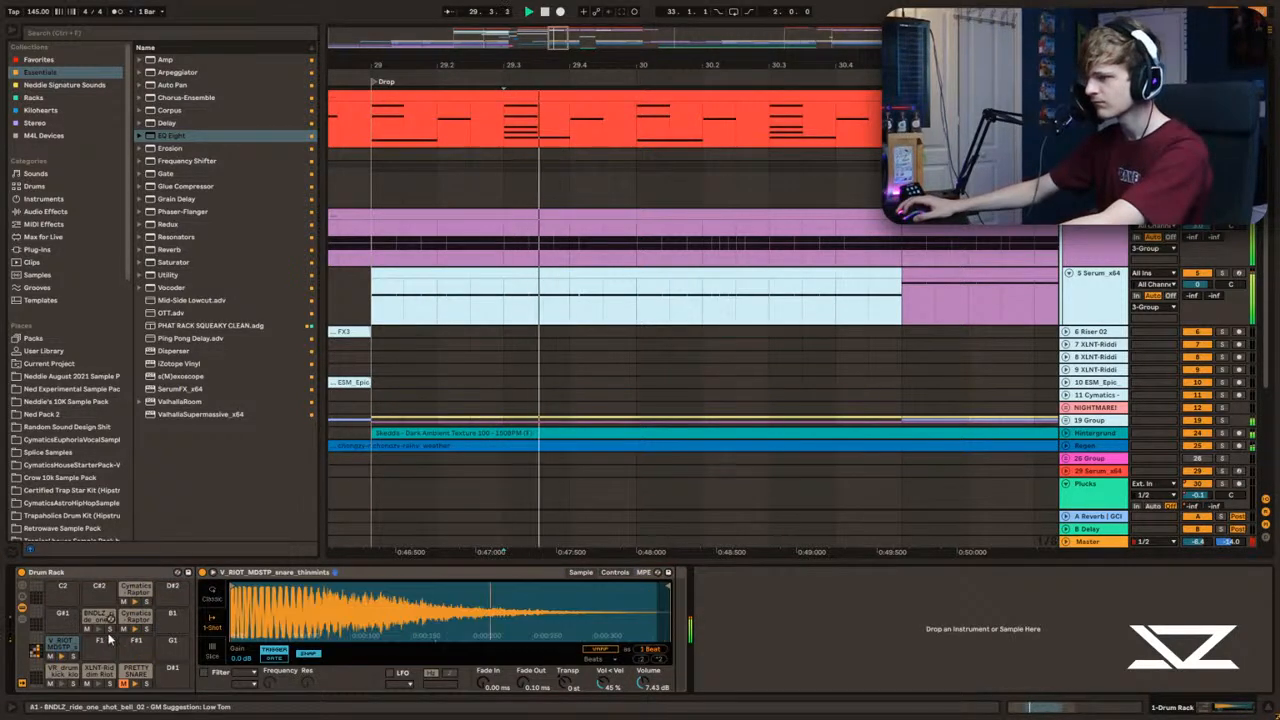
# Step: Select the VR_drum_kick_klopfklopf pad and audition the kick repeatedly from bar 29
pyautogui.click(67, 678)
pyautogui.click(374, 154)
pyautogui.press('space')
pyautogui.press('space')
pyautogui.press('space')
pyautogui.press('space')
pyautogui.press('space')
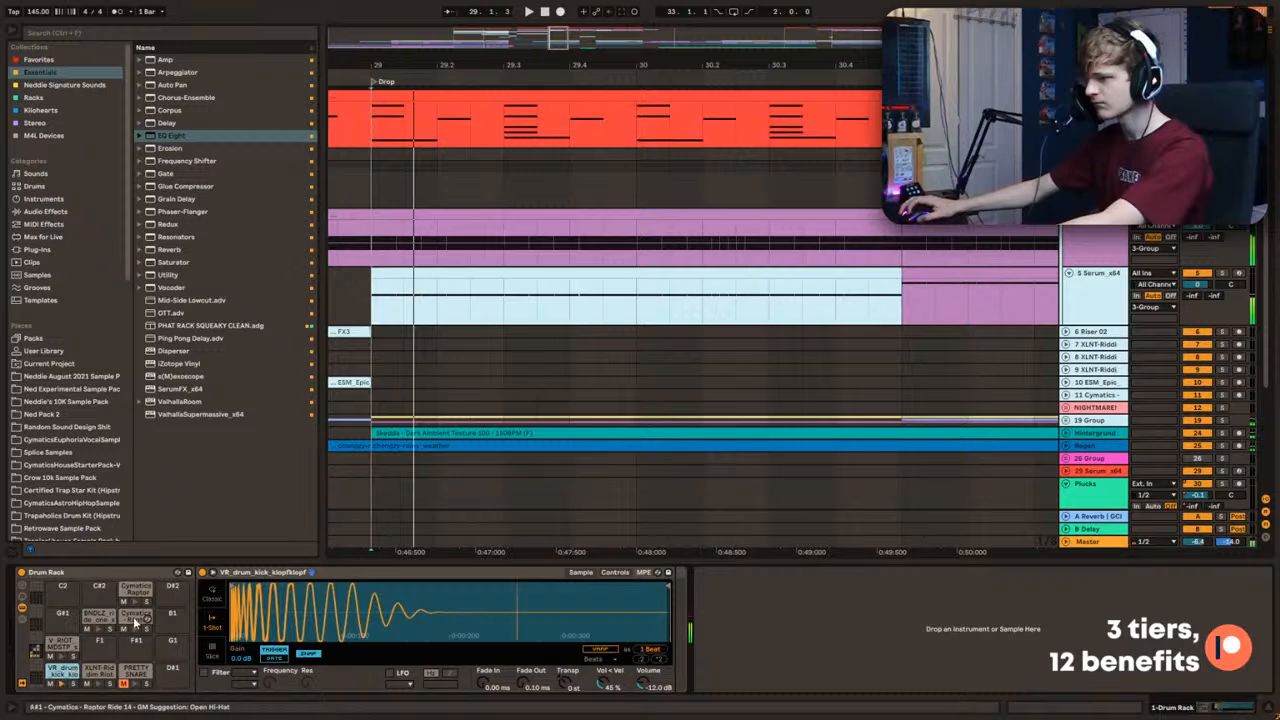
pyautogui.press('space')
# Step: Move the drum clip's kick notes from C#1 down to C1 so they play VR_drum_kick_klopfklopf
pyautogui.doubleClick(454, 94)
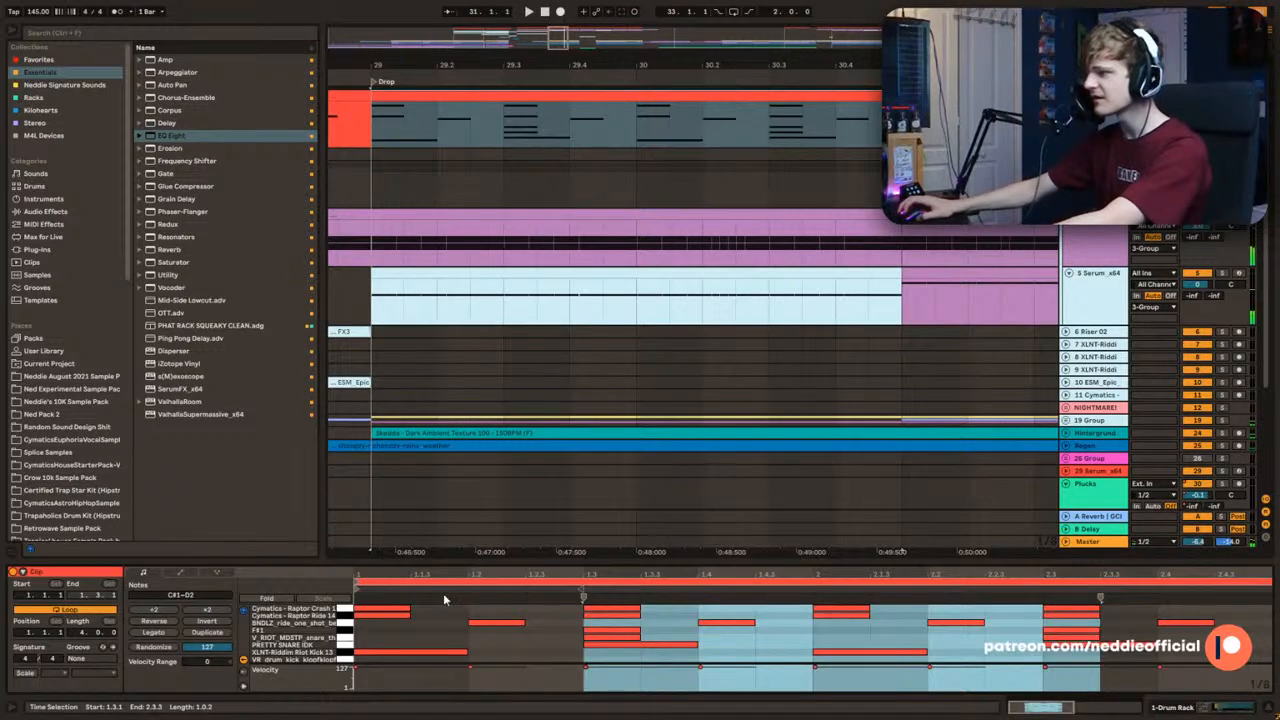
pyautogui.click(343, 655)
pyautogui.press('Down')
pyautogui.click(378, 133)
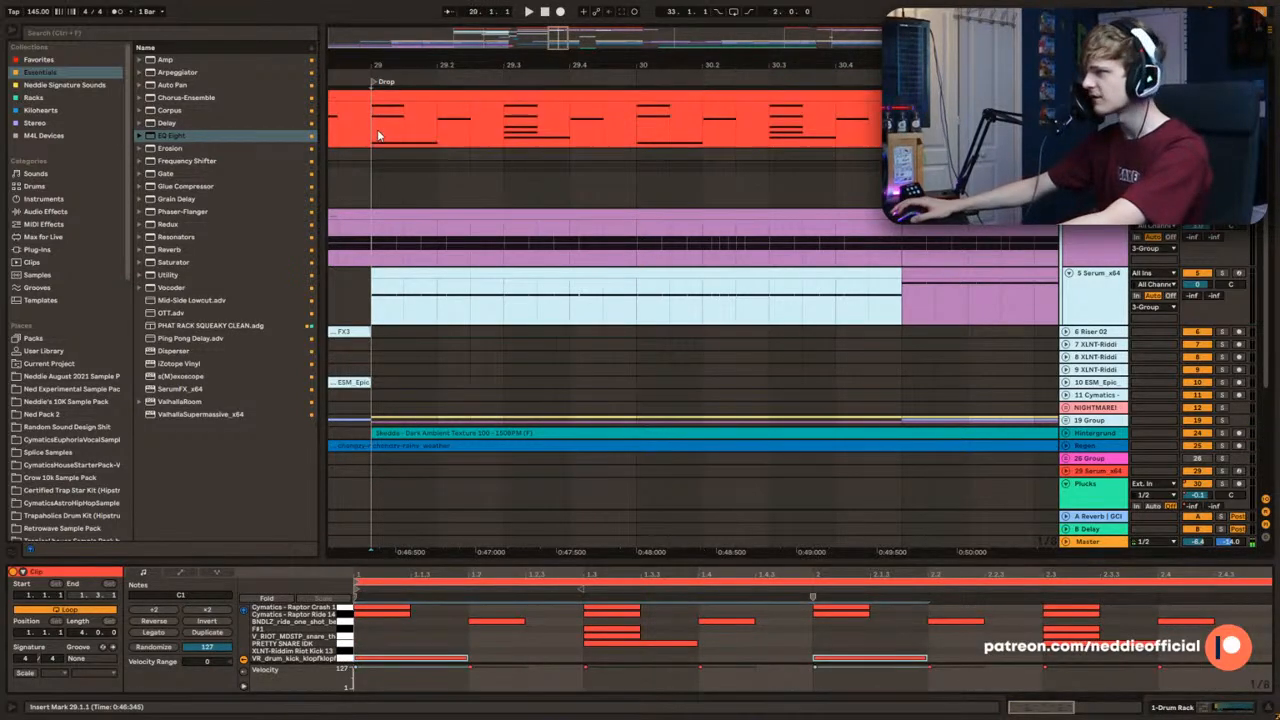
# Step: Raise the VR_drum_kick_klopfklopf volume while auditioning the drop from bar 29
pyautogui.hotkey('shift', 'Tab')
pyautogui.press('space')
pyautogui.press('space')
pyautogui.press('space')
pyautogui.press('space')
pyautogui.moveTo(640, 688); pyautogui.dragTo(640, 665)
# Step: Shorten the Cymatics - Raptor Crash 1 sample to about a third, with a 4.57 dB volume and a 275 ms fade out
pyautogui.press('space')
pyautogui.press('space')
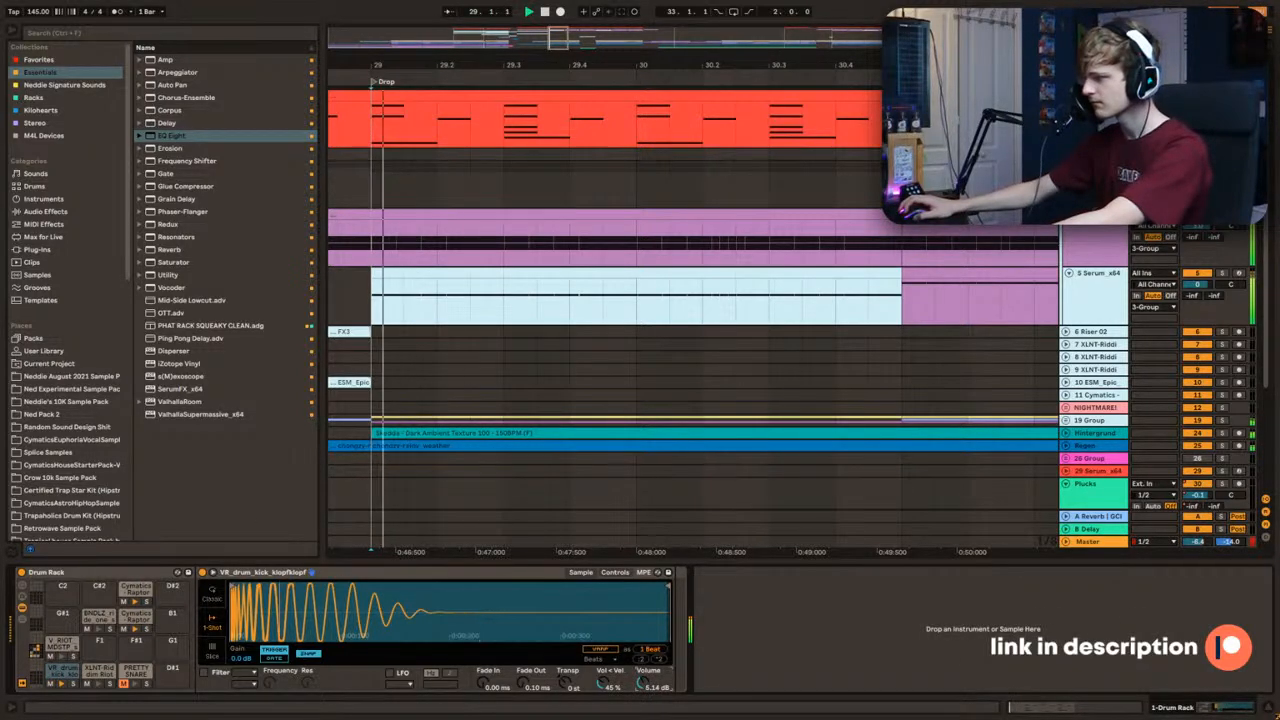
pyautogui.press('space')
pyautogui.press('space')
pyautogui.press('space')
pyautogui.click(104, 618)
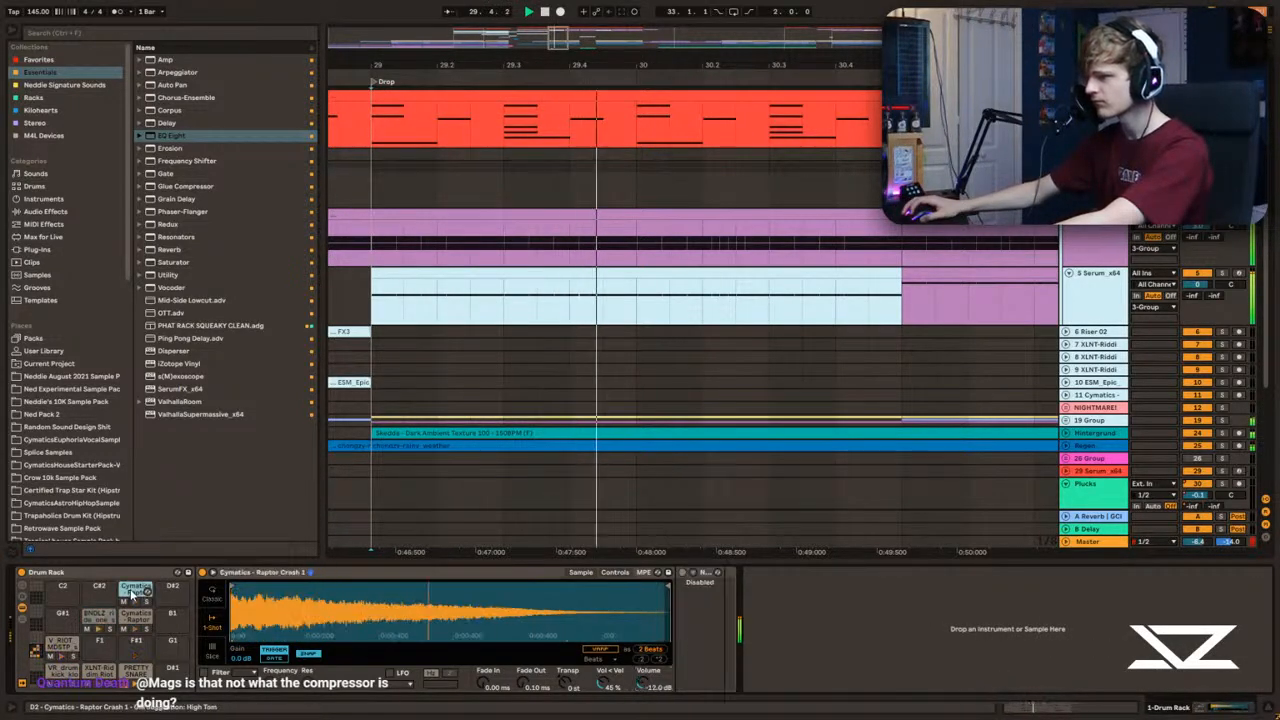
pyautogui.press('space')
pyautogui.moveTo(668, 586); pyautogui.dragTo(366, 586)
pyautogui.press('space')
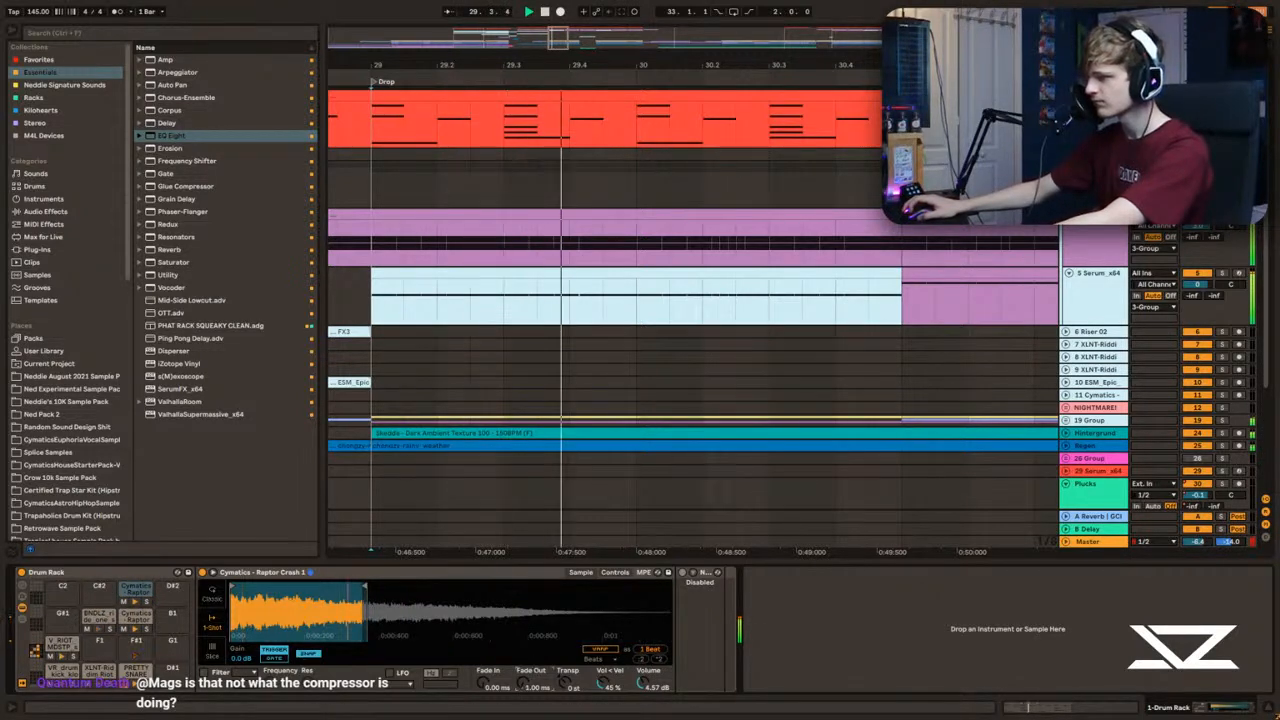
pyautogui.moveTo(522, 684); pyautogui.dragTo(522, 625)
pyautogui.press('space')
pyautogui.press('space')
# Step: Mute the BNDLZ ride one-shot pad and audition the drums from bar 29
pyautogui.press('space')
pyautogui.click(87, 629)
pyautogui.press('space')
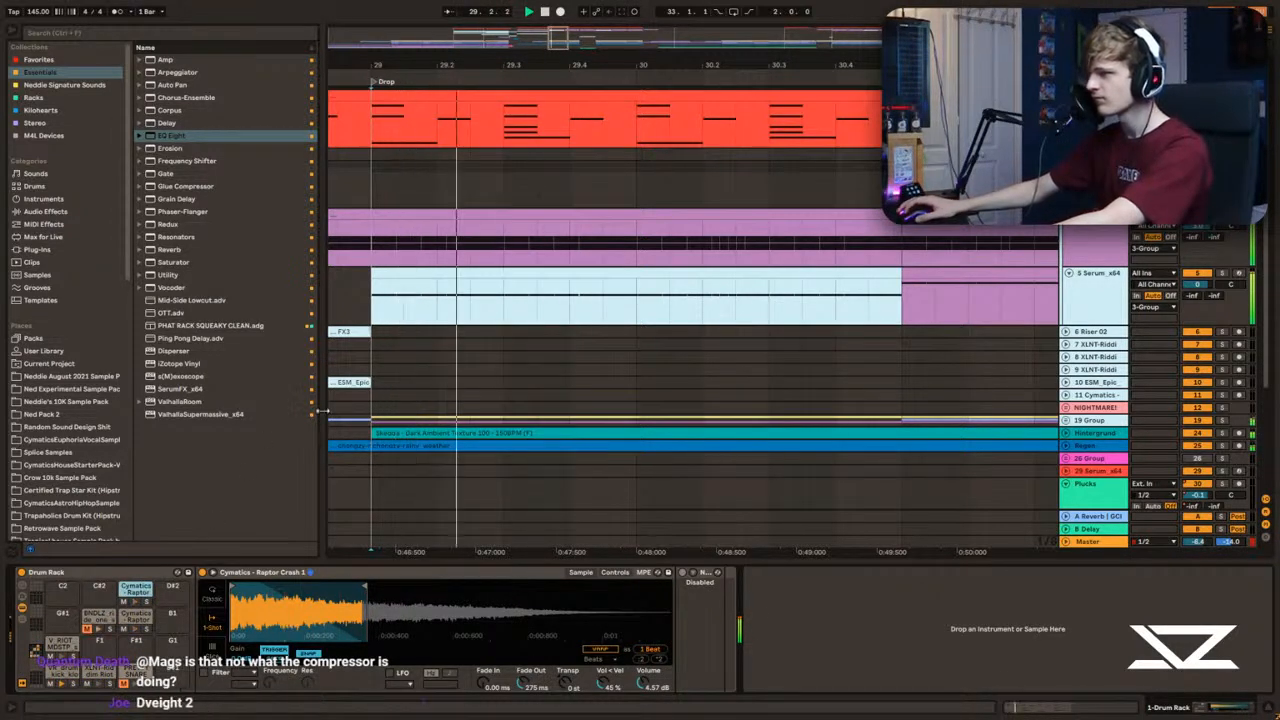
pyautogui.press('space')
pyautogui.press('space')
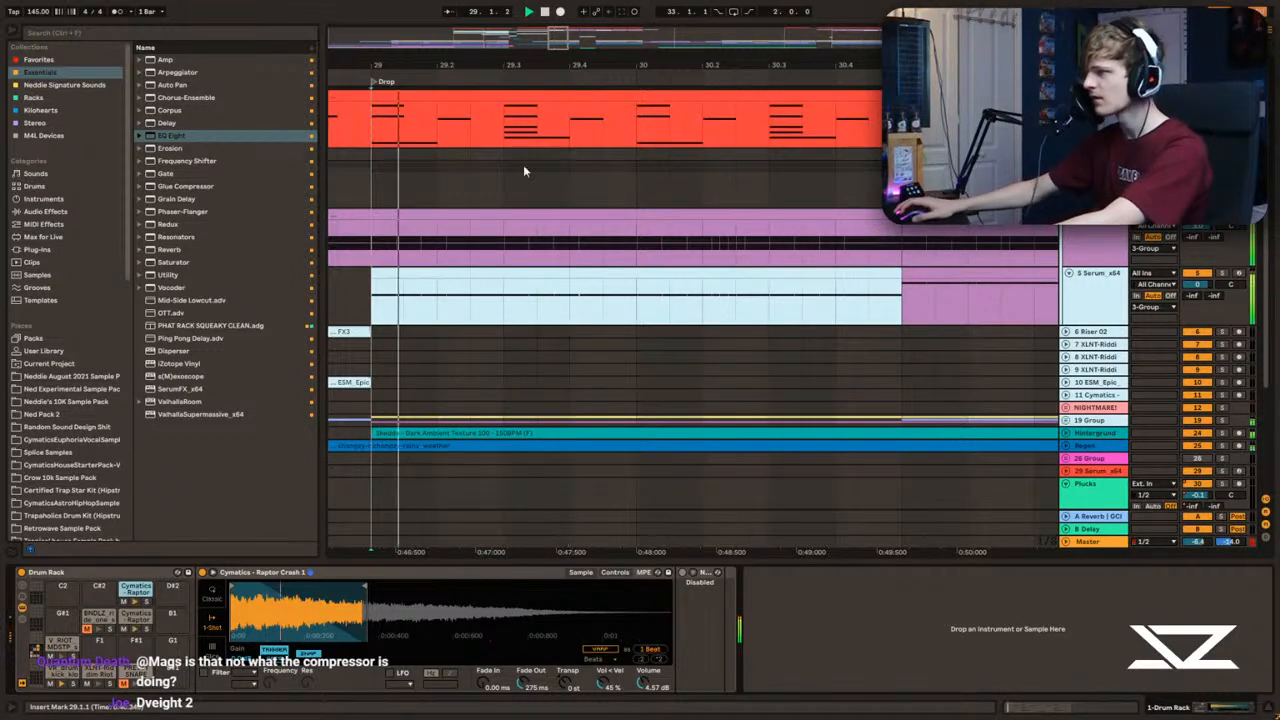
pyautogui.press('space')
# Step: Copy the Cymatics - Raptor Crash 1 notes onto beats 2 and 4 in the drum clip and audition them
pyautogui.doubleClick(545, 96)
pyautogui.click(352, 614)
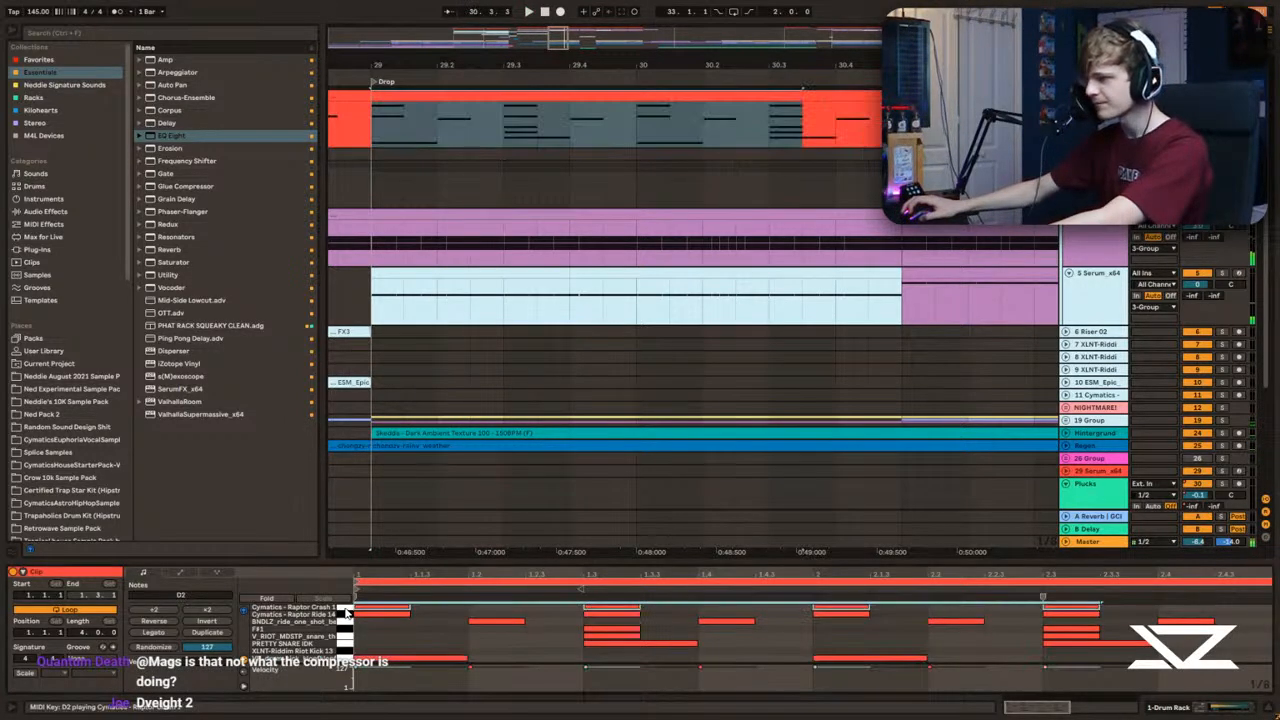
pyautogui.moveTo(503, 563); pyautogui.dragTo(480, 116)
pyautogui.moveTo(374, 170); pyautogui.dragTo(492, 168)
pyautogui.moveTo(582, 117); pyautogui.dragTo(600, 711)
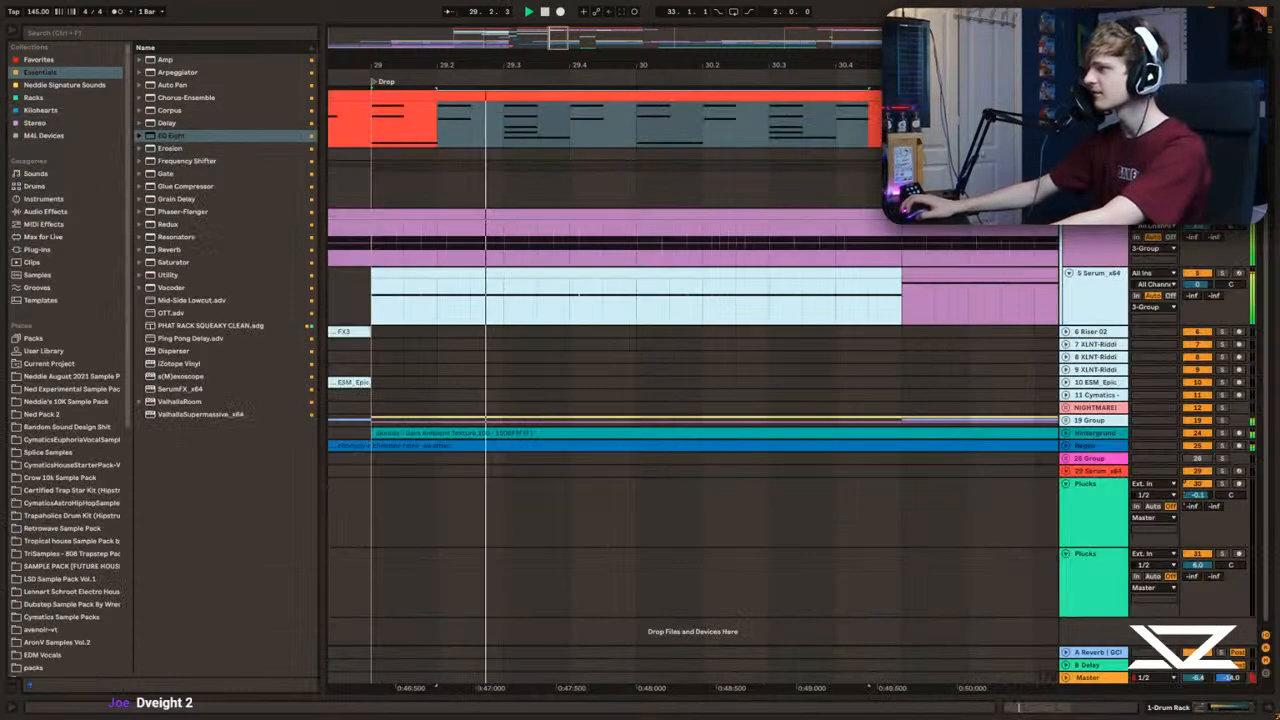
# Step: Duplicate bar 29 of the drum pattern three times to fill the drop up to bar 33
pyautogui.moveTo(373, 135); pyautogui.dragTo(647, 140)
pyautogui.hotkey('ctrl', 'd')
pyautogui.hotkey('ctrl', 'd')
pyautogui.hotkey('ctrl', 'd')
pyautogui.scroll(-9, 595, 285)
pyautogui.scroll(2, 588, 289)
pyautogui.moveTo(674, 132); pyautogui.dragTo(453, 133)
pyautogui.click(452, 133)
pyautogui.scroll(2, 399, 143)
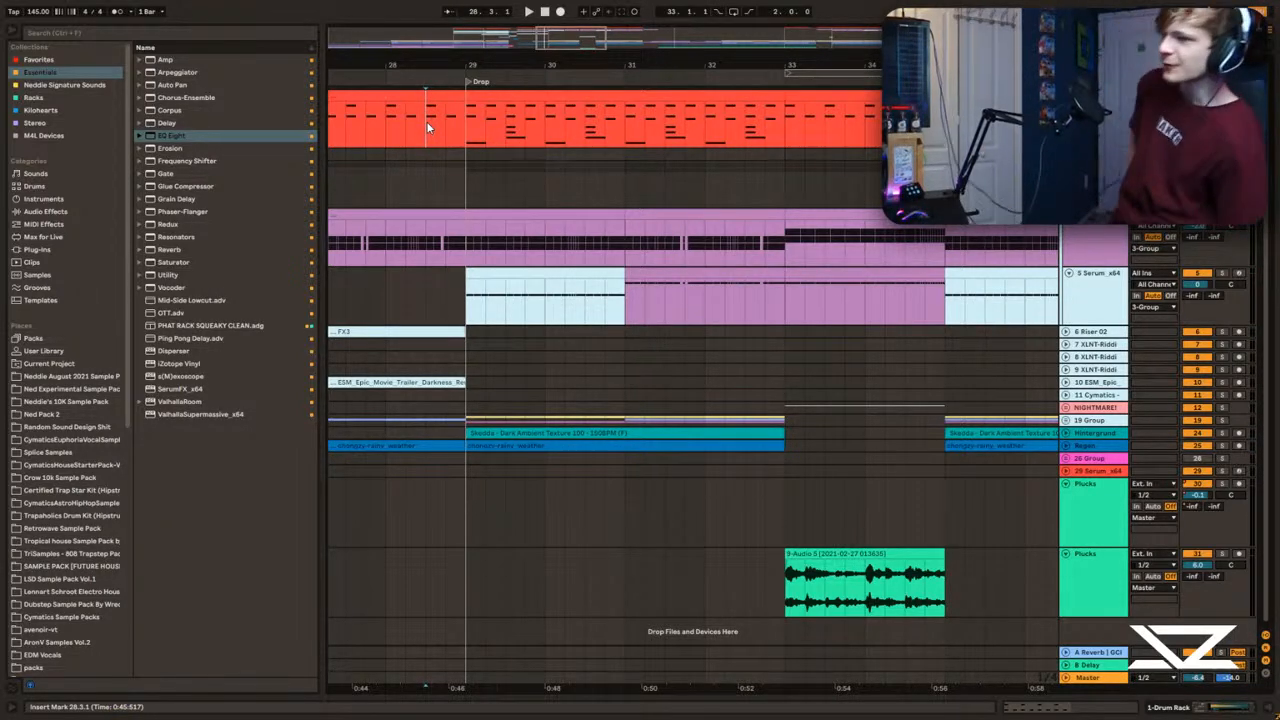
# Step: Audition the drop from bar 29 and the soloed bass from bar 25
pyautogui.press('space')
pyautogui.click(475, 118)
pyautogui.press('space')
pyautogui.click(384, 229)
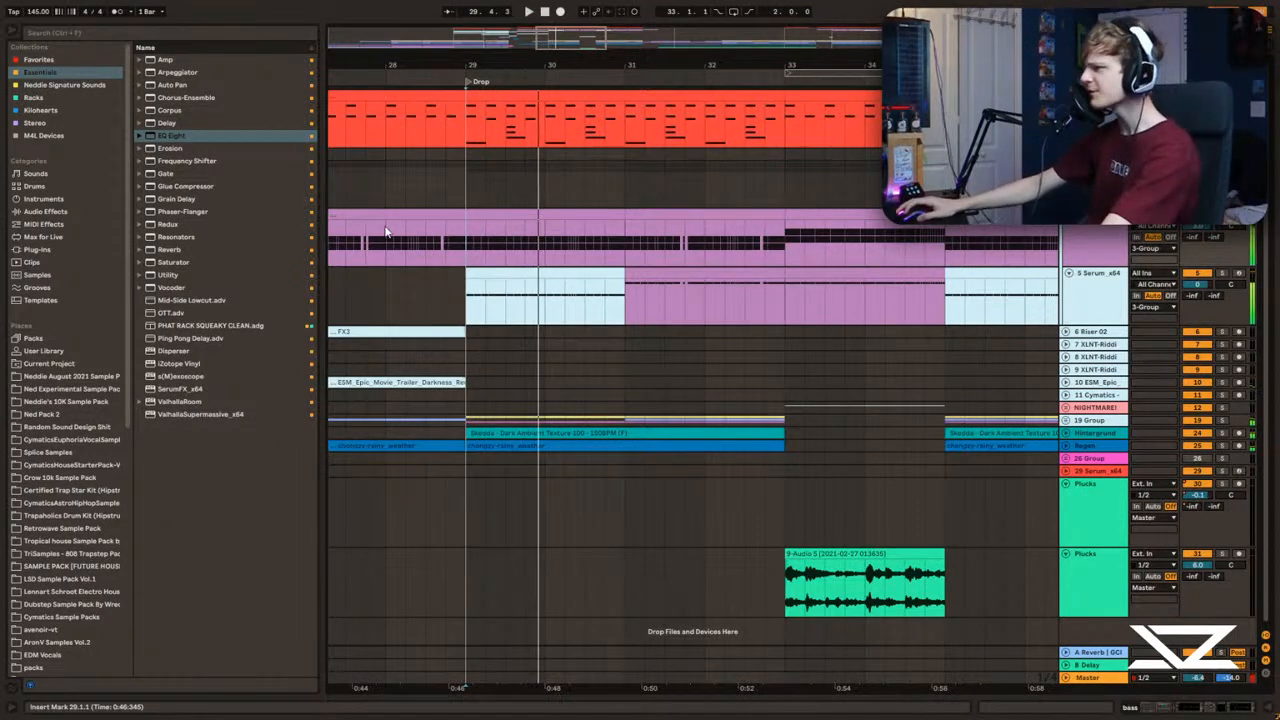
pyautogui.press('space')
pyautogui.press('space')
pyautogui.moveTo(563, 33)
pyautogui.mouseDown()
pyautogui.moveTo(565, 6)
pyautogui.moveTo(563, 18)
pyautogui.mouseUp()
# Step: Delete the bass track's volume automation and replay the soloed bass from bar 25
pyautogui.press('space')
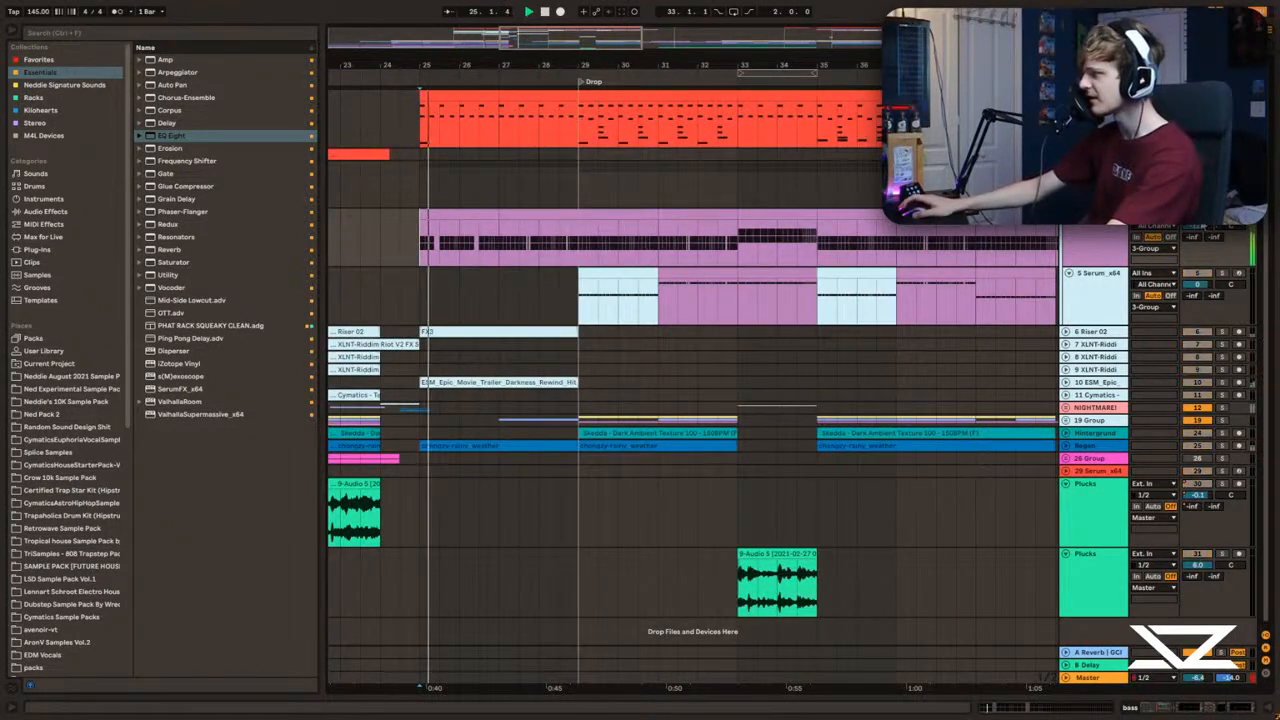
pyautogui.doubleClick(1097, 228)
pyautogui.press('space')
pyautogui.rightClick(1204, 228)
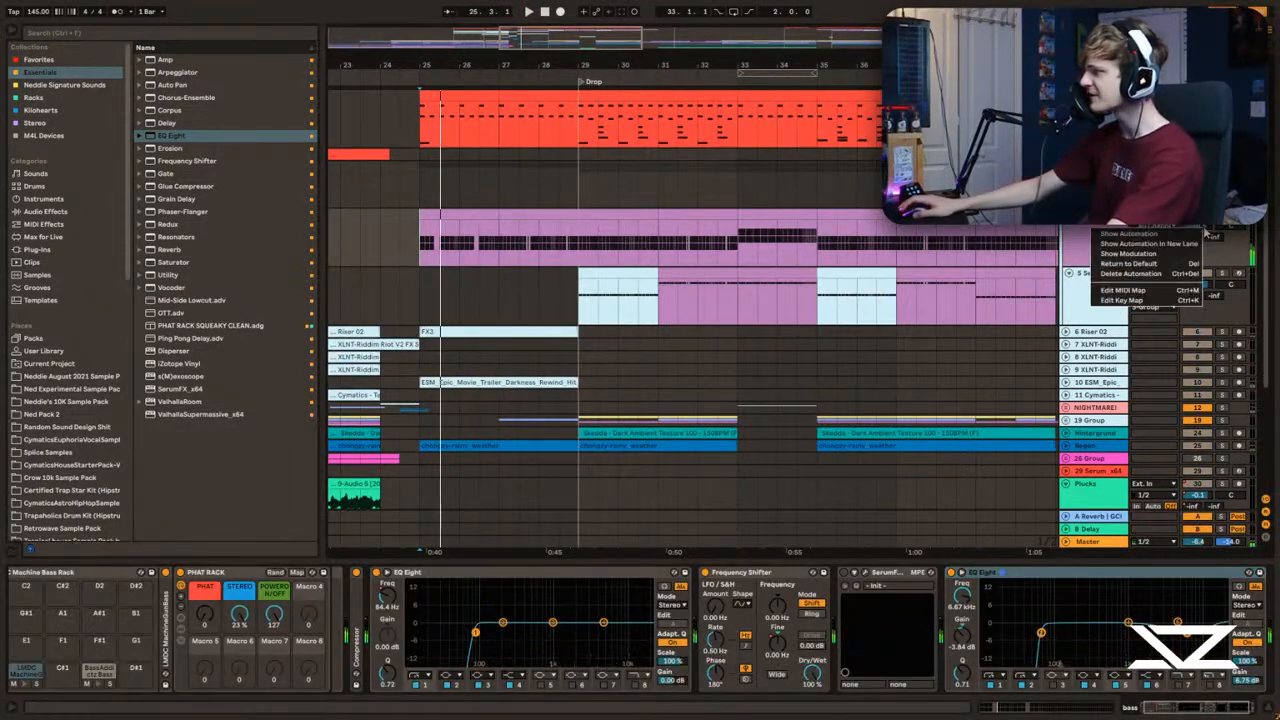
pyautogui.click(1155, 275)
pyautogui.press('space')
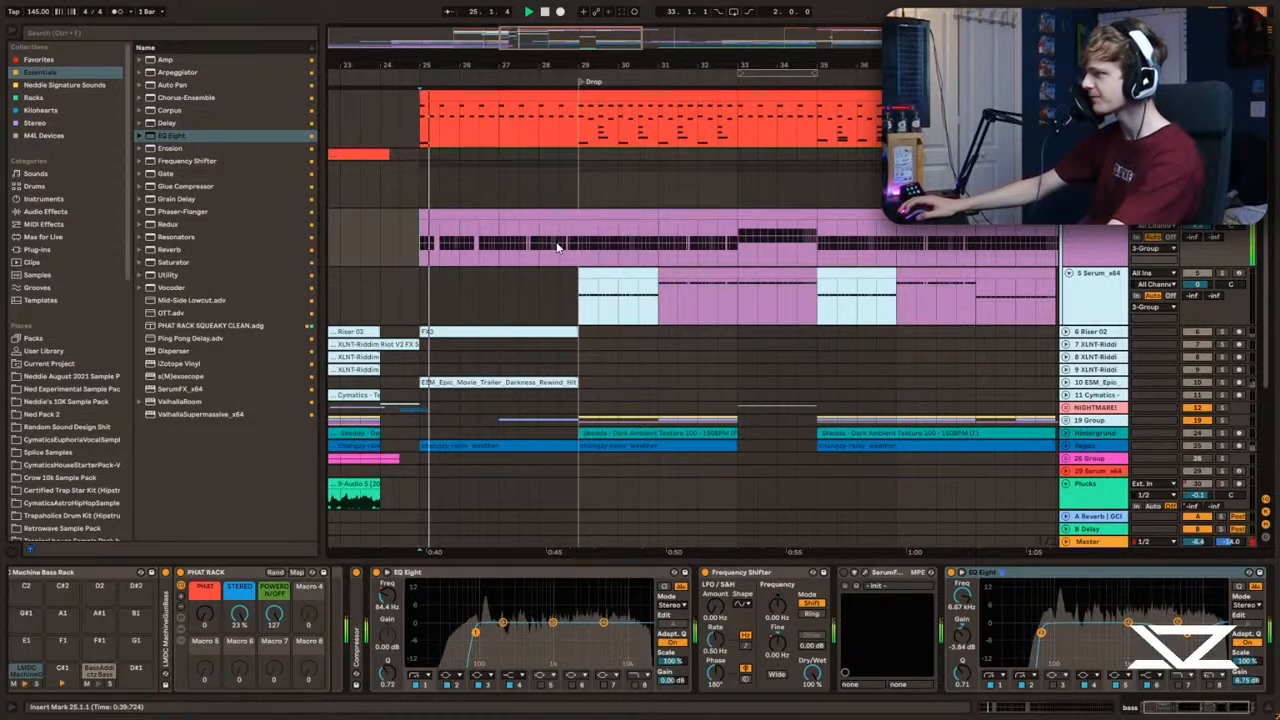
# Step: Add another EQ Eight at the end of the bass chain and sweep its band 7 low-pass frequency during playback
pyautogui.scroll(3, 500, 137)
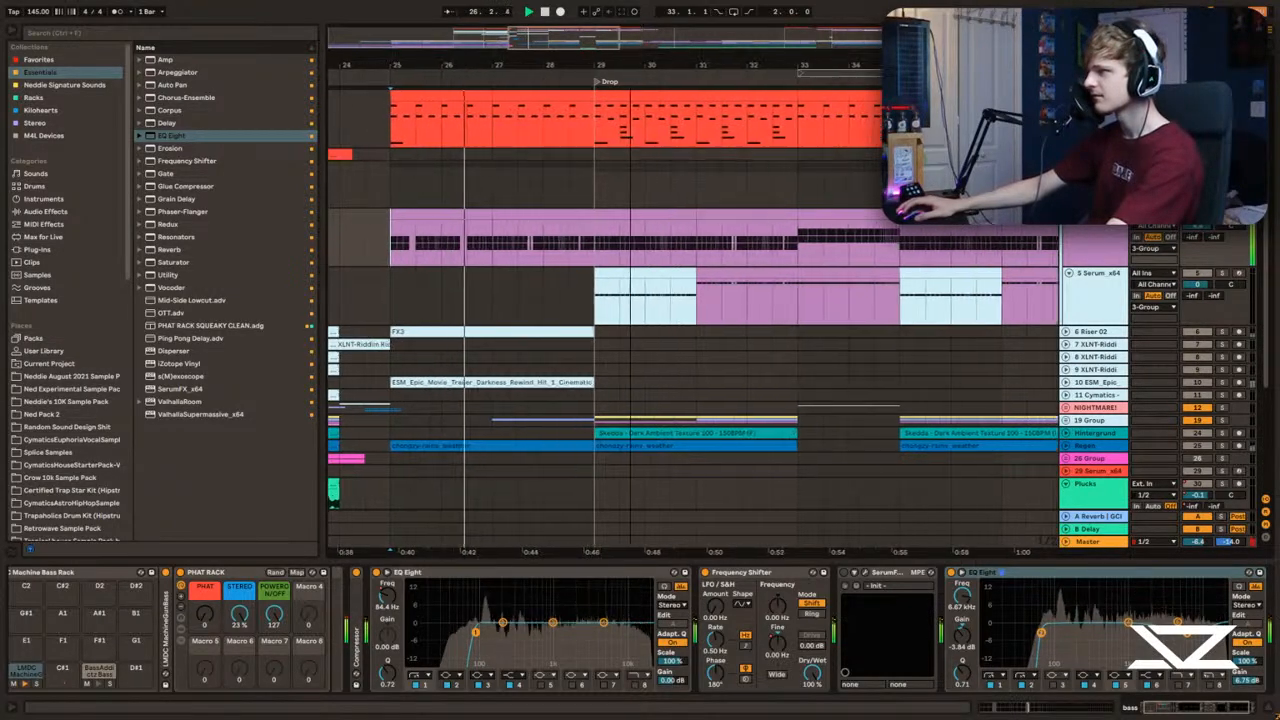
pyautogui.doubleClick(172, 137)
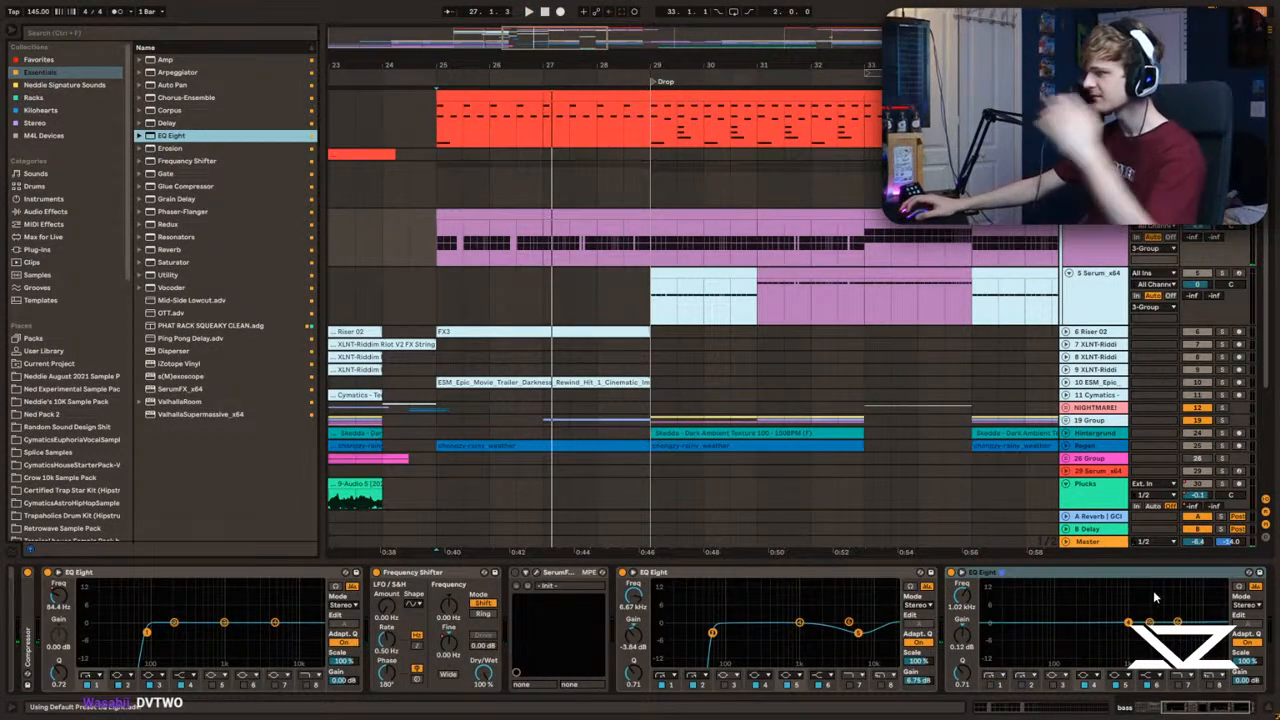
pyautogui.press('space')
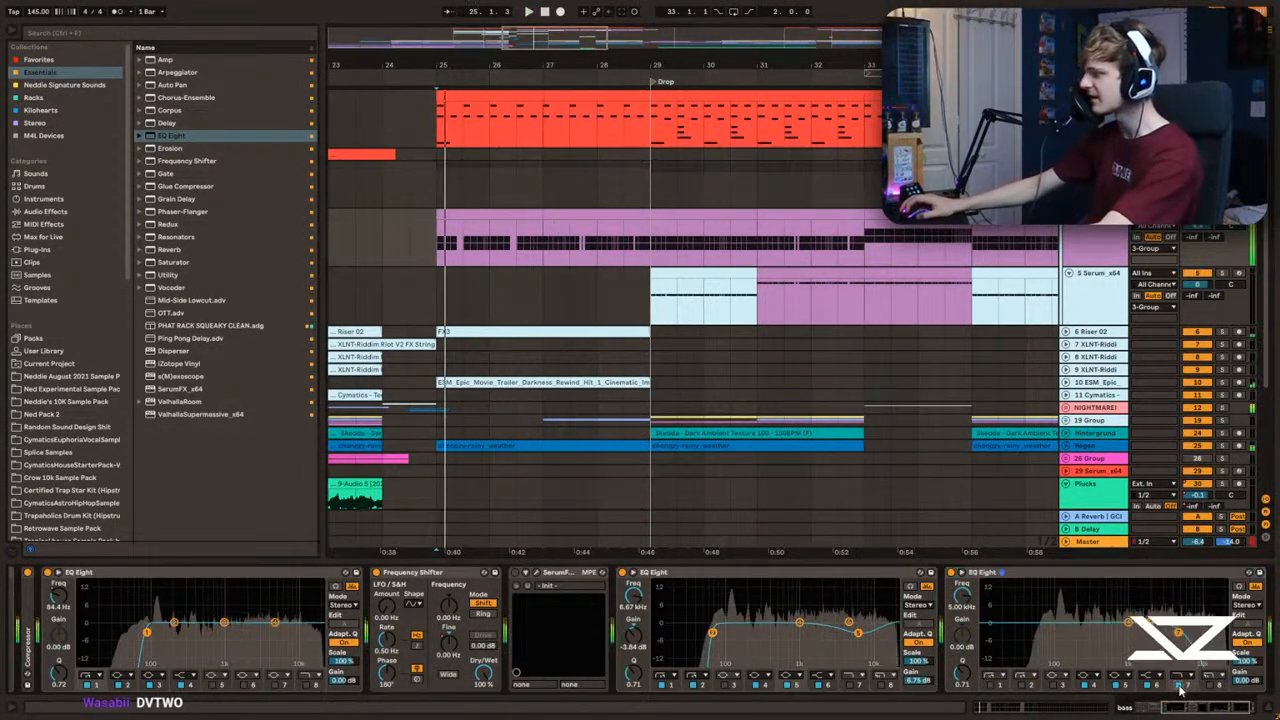
pyautogui.moveTo(958, 598); pyautogui.dragTo(958, 650)
pyautogui.moveTo(962, 596)
pyautogui.mouseDown()
pyautogui.moveTo(962, 575)
pyautogui.moveTo(962, 596)
pyautogui.mouseUp()
pyautogui.press('space')
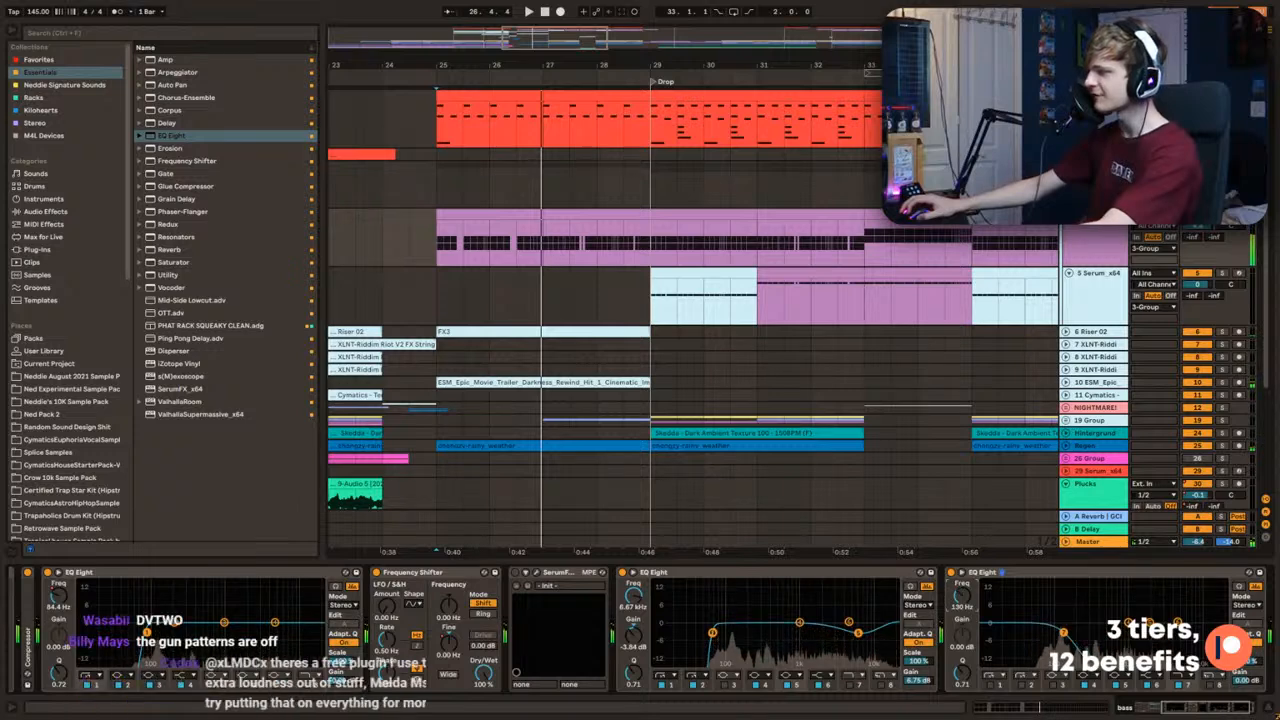
# Step: Automate the new EQ Eight's band 7 frequency as a rising ramp from bar 25 to bar 29 and audition it
pyautogui.press('a')
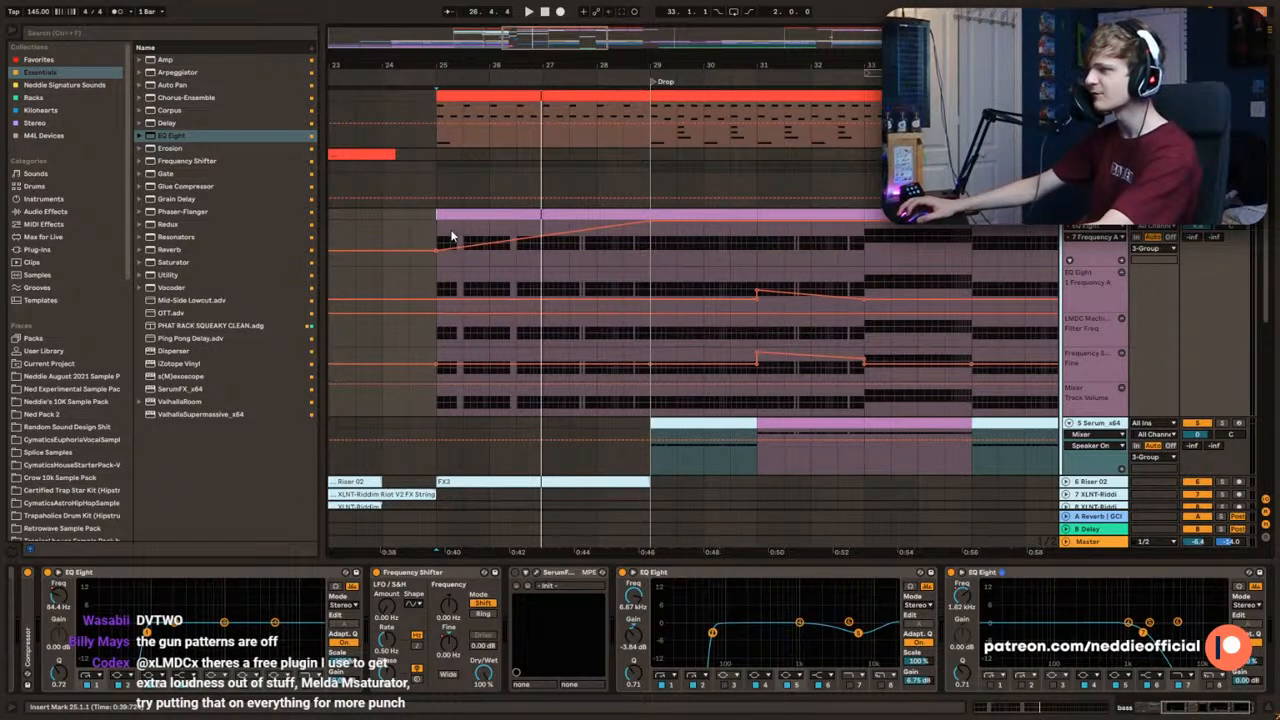
pyautogui.press('a')
pyautogui.press('a')
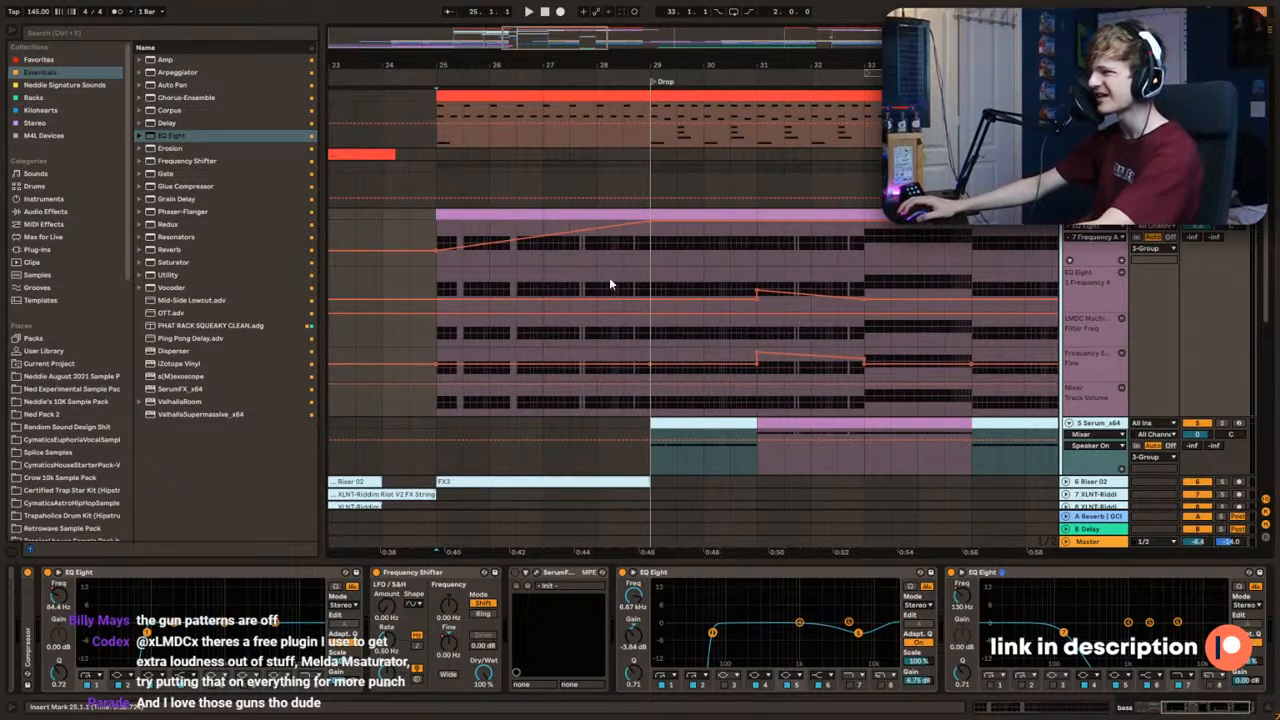
pyautogui.press('space')
pyautogui.press('a')
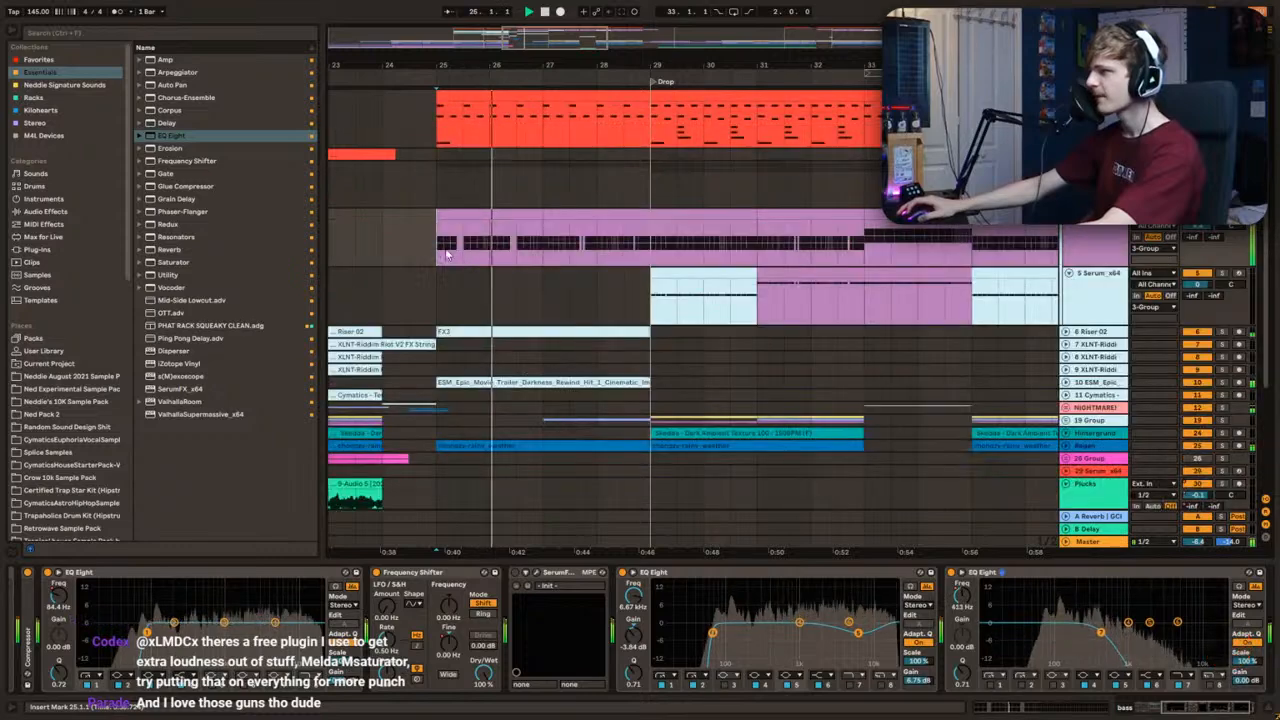
# Step: Raise the low-pass frequency automation at bar 25 and curve it down to a low point at 25.3
pyautogui.press('a')
pyautogui.click(446, 250)
pyautogui.moveTo(437, 250); pyautogui.dragTo(438, 223)
pyautogui.press('space')
pyautogui.press('space')
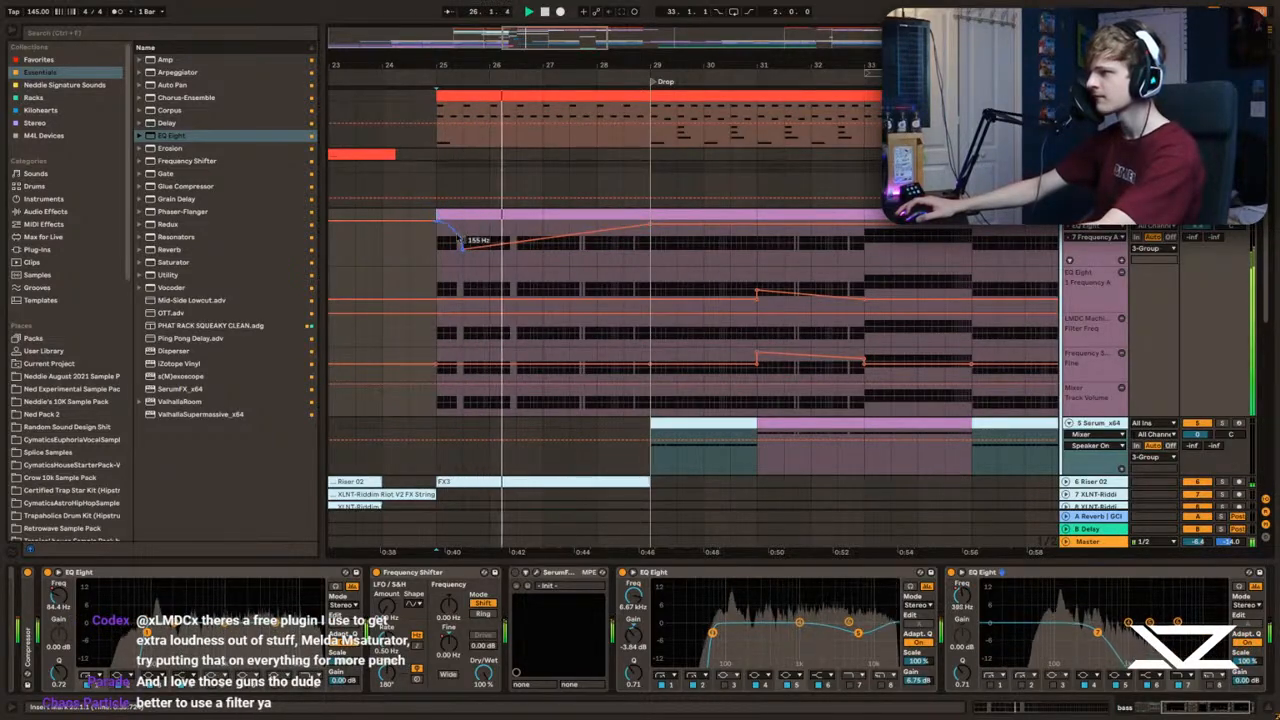
pyautogui.press('space')
pyautogui.press('space')
# Step: Raise the low-pass automation's low point at 25.3 to 388 Hz and audition the transition from bars 23 and 25
pyautogui.scroll(3, 516, 170)
pyautogui.hscroll(-3, 574, 202)
pyautogui.press('a')
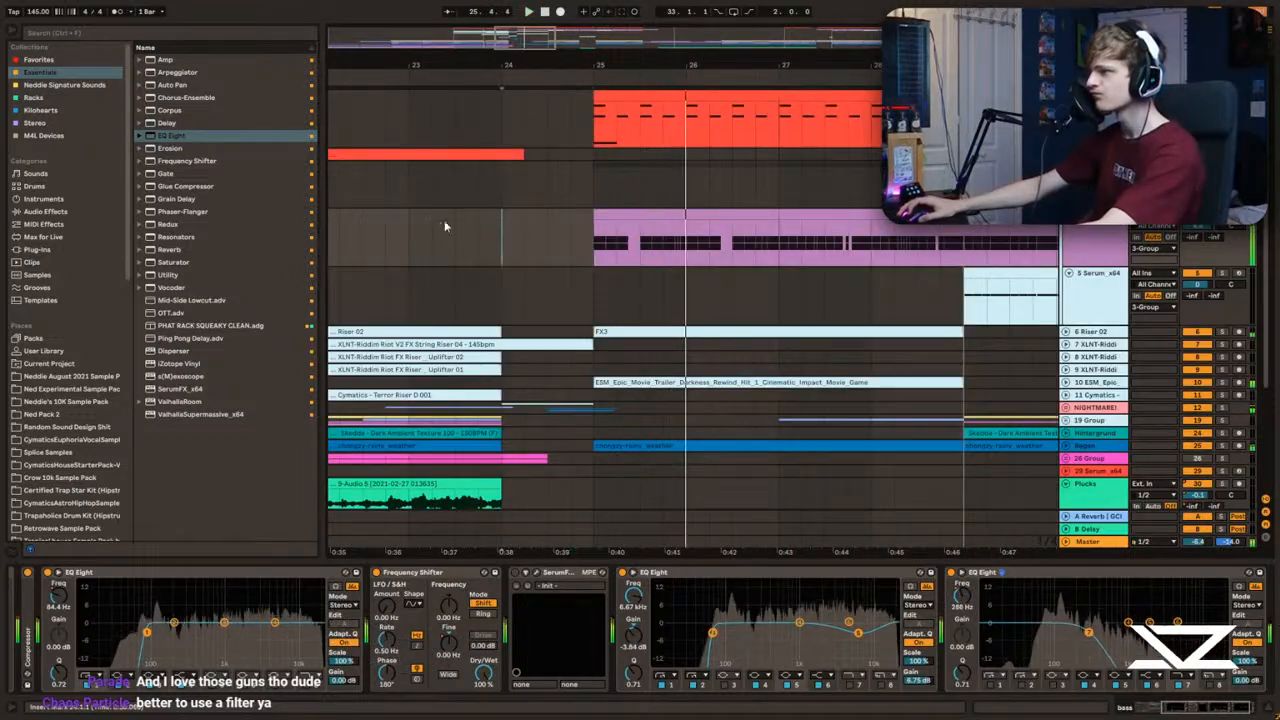
pyautogui.click(410, 232)
pyautogui.press('space')
pyautogui.press('space')
pyautogui.press('a')
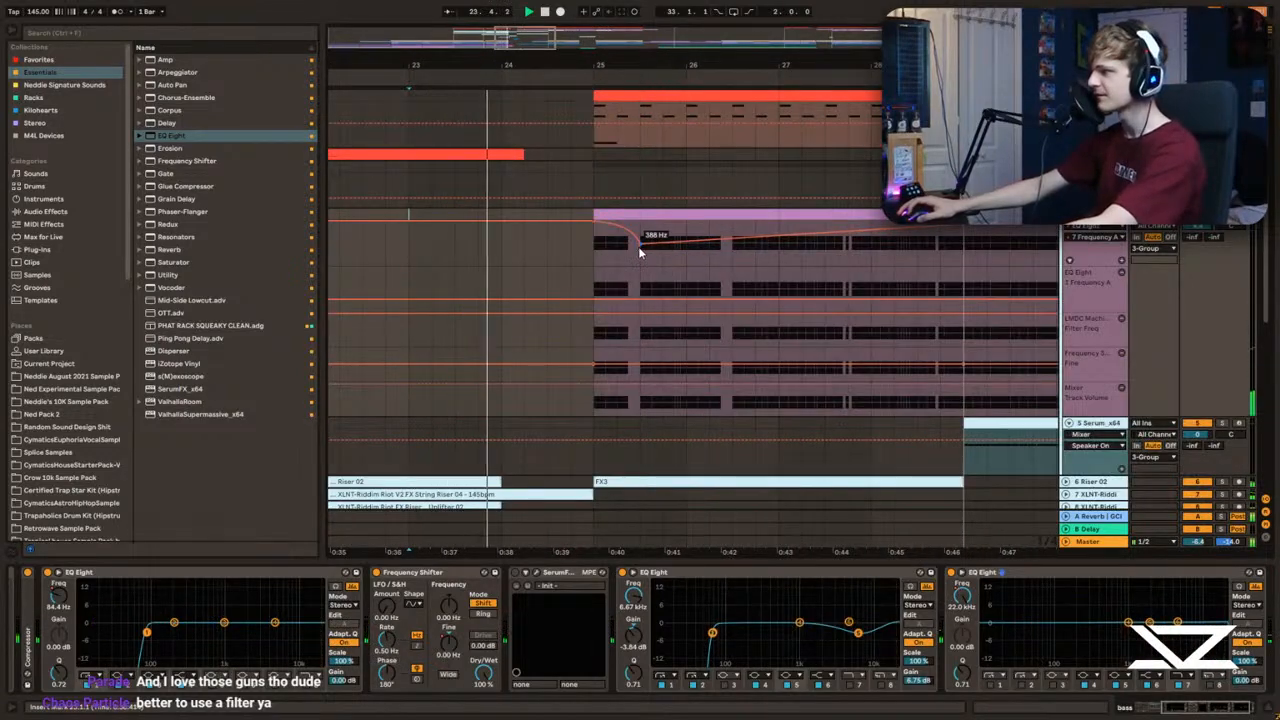
pyautogui.press('a')
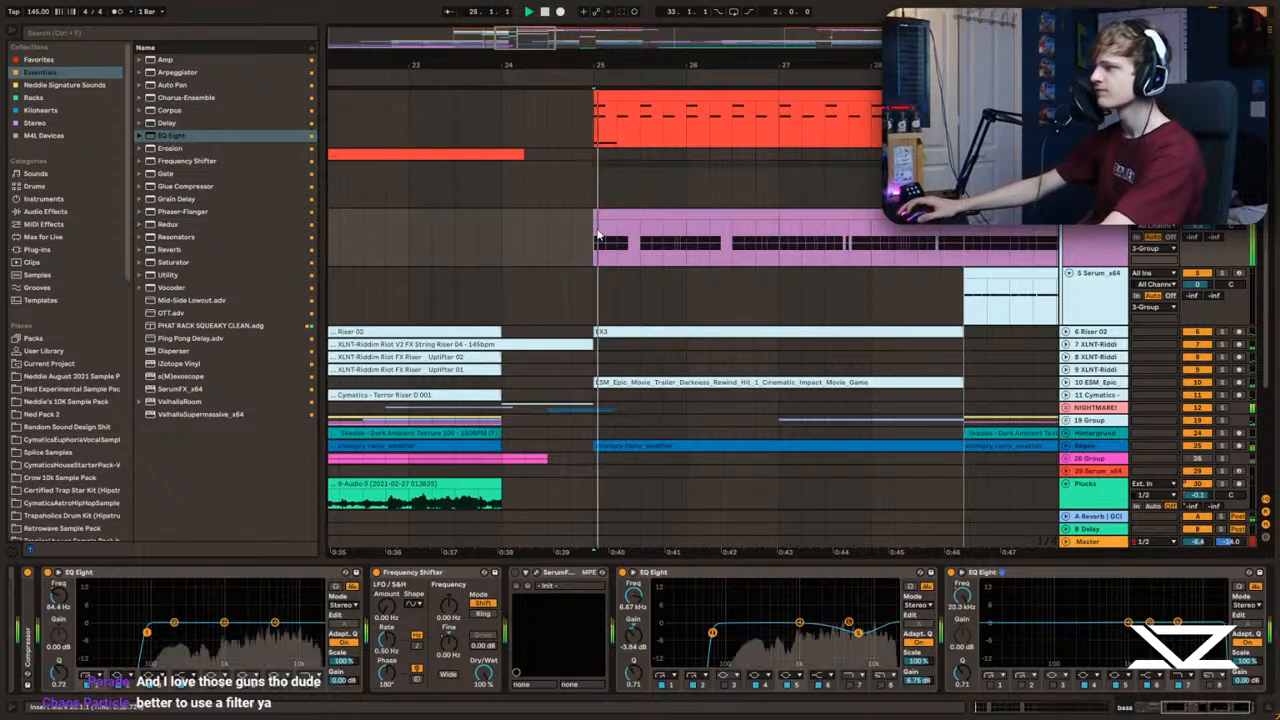
pyautogui.press('a')
pyautogui.press('space')
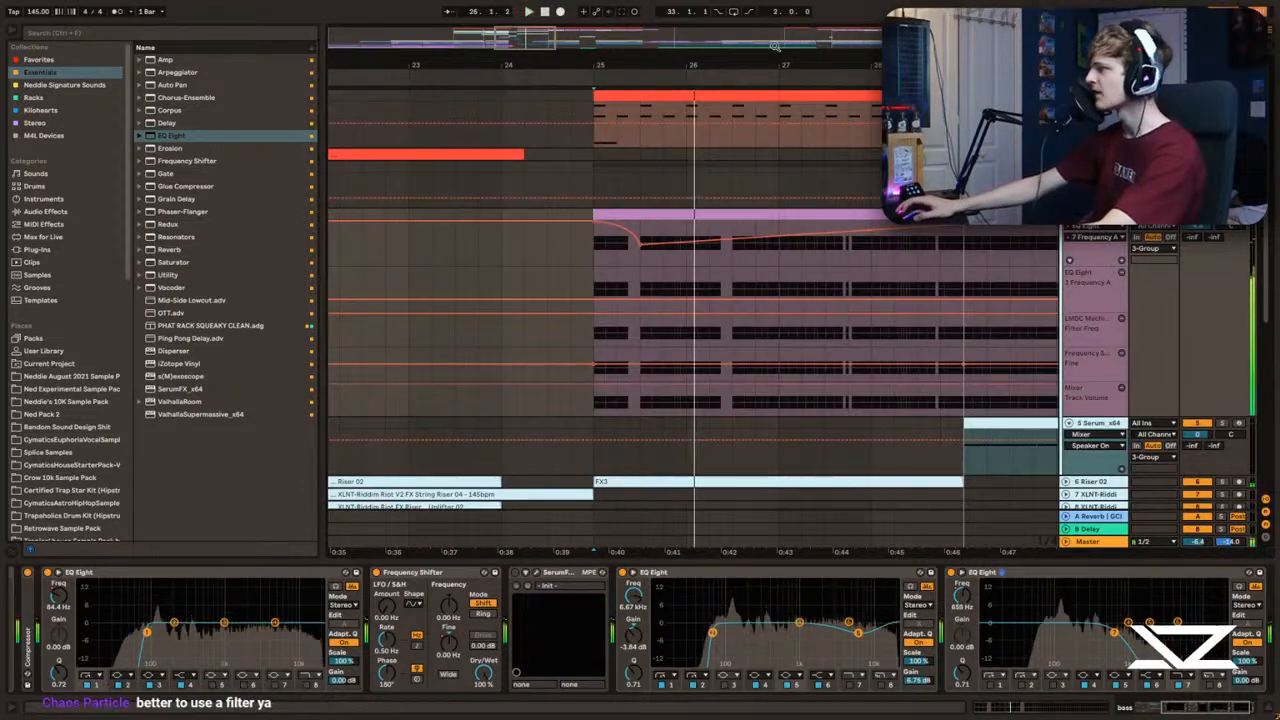
# Step: Copy the bass group's ducking automation from bar 29, paste it at bar 25 and audition the build-up
pyautogui.moveTo(638, 65); pyautogui.dragTo(532, 56)
pyautogui.click(1094, 177)
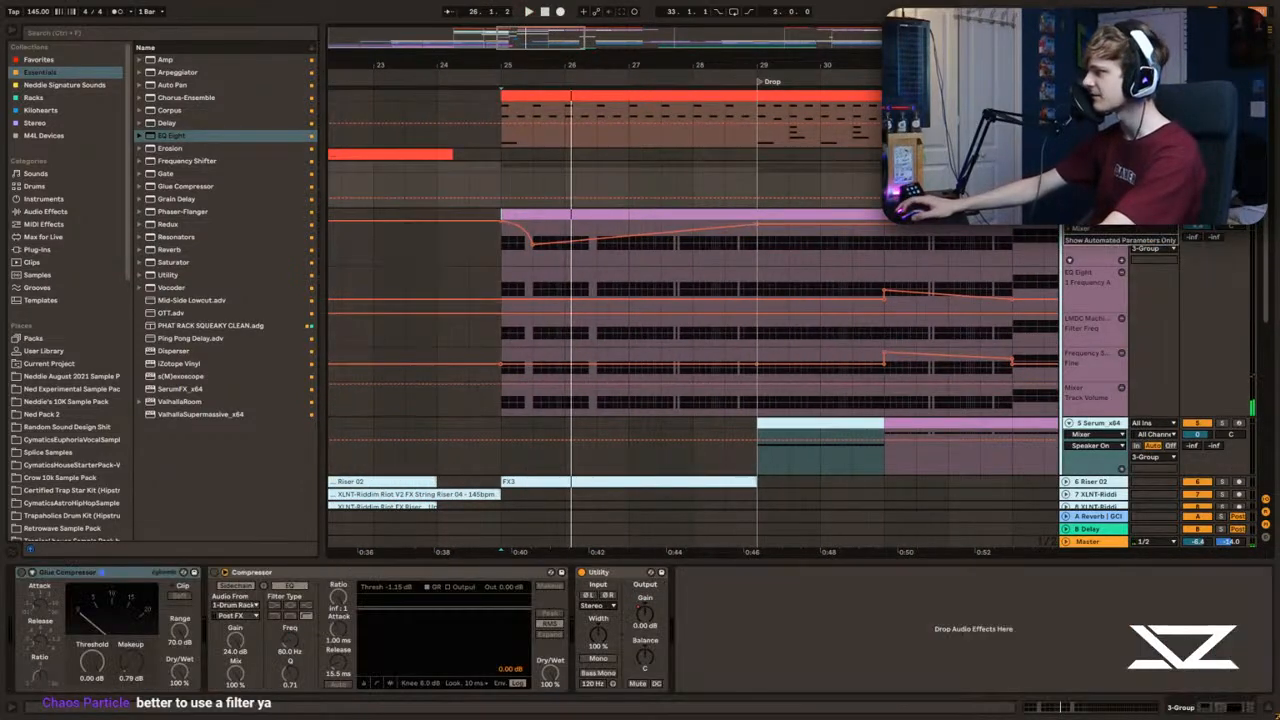
pyautogui.moveTo(760, 178); pyautogui.dragTo(788, 178)
pyautogui.hotkey('ctrl', 'c')
pyautogui.click(500, 173)
pyautogui.hotkey('ctrl', 'v')
pyautogui.click(474, 156)
pyautogui.press('space')
pyautogui.click(508, 173)
pyautogui.press('a')
pyautogui.moveTo(545, 40)
pyautogui.mouseDown()
pyautogui.moveTo(556, 32)
pyautogui.moveTo(547, 38)
pyautogui.mouseUp()
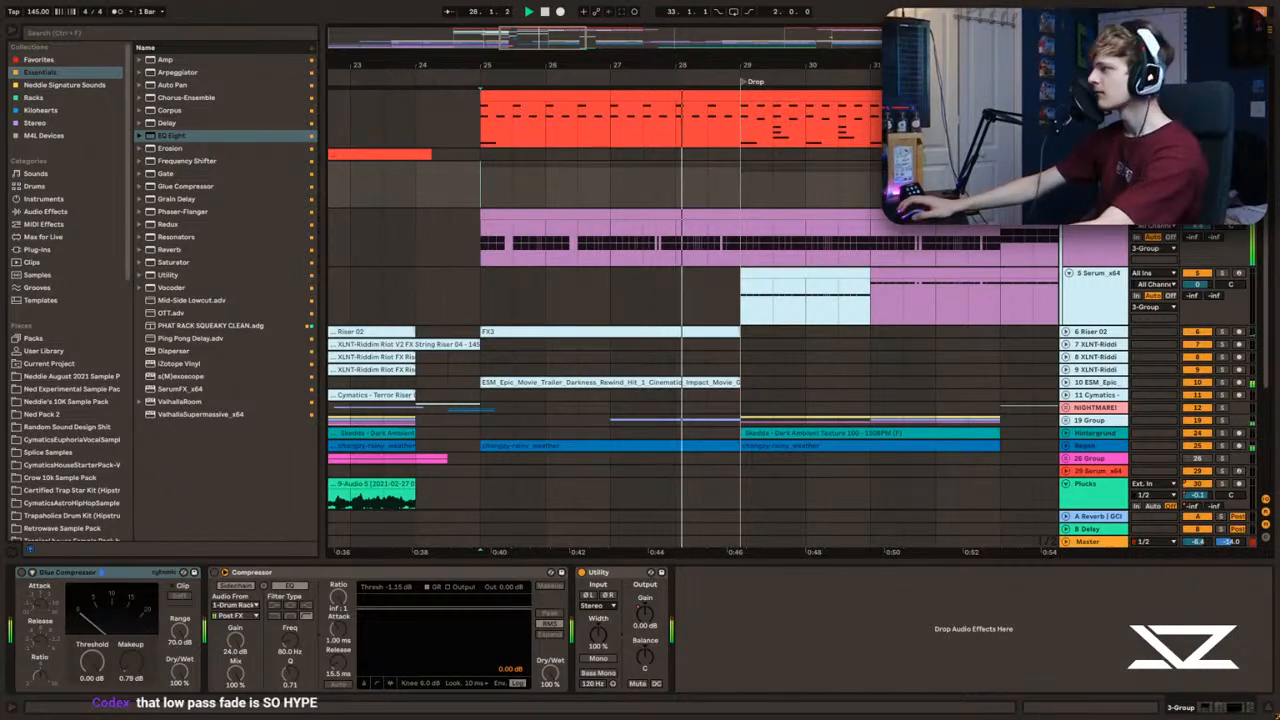
# Step: Expand the Compressor on the bass track and compare the sound with it switched off and on from bar 25
pyautogui.click(480, 212)
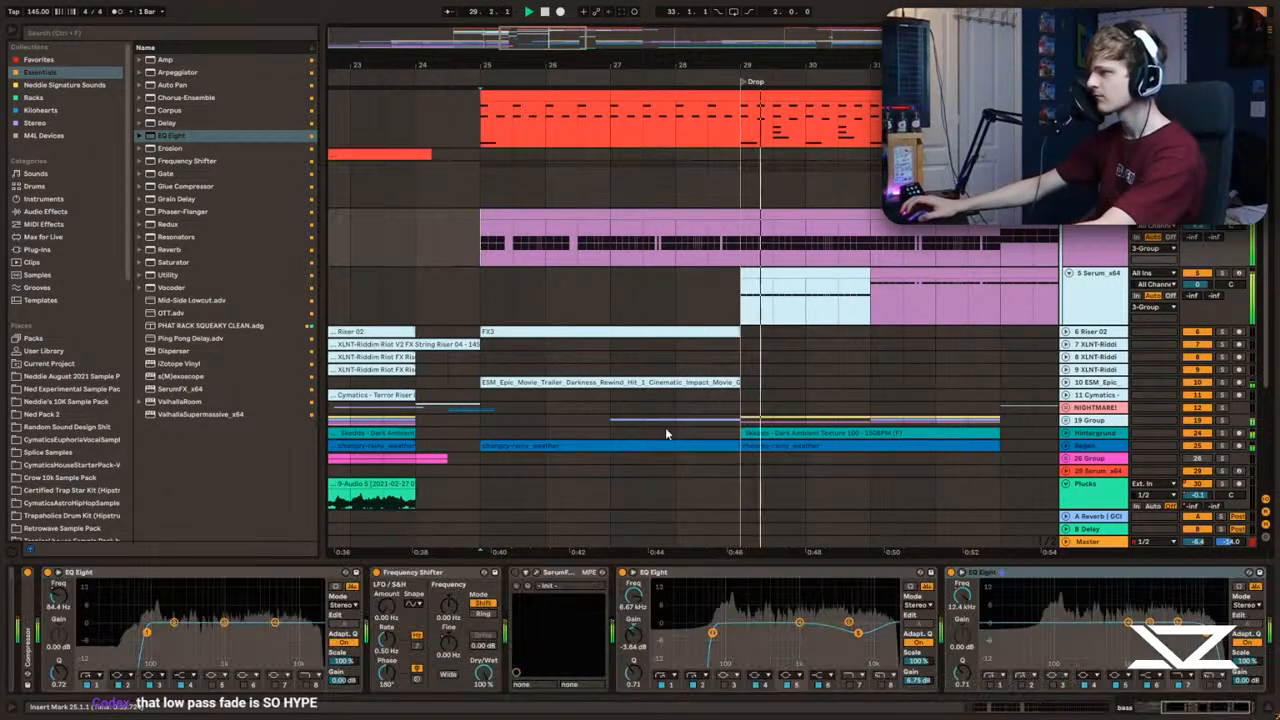
pyautogui.moveTo(1198, 708); pyautogui.dragTo(1172, 714)
pyautogui.press('space')
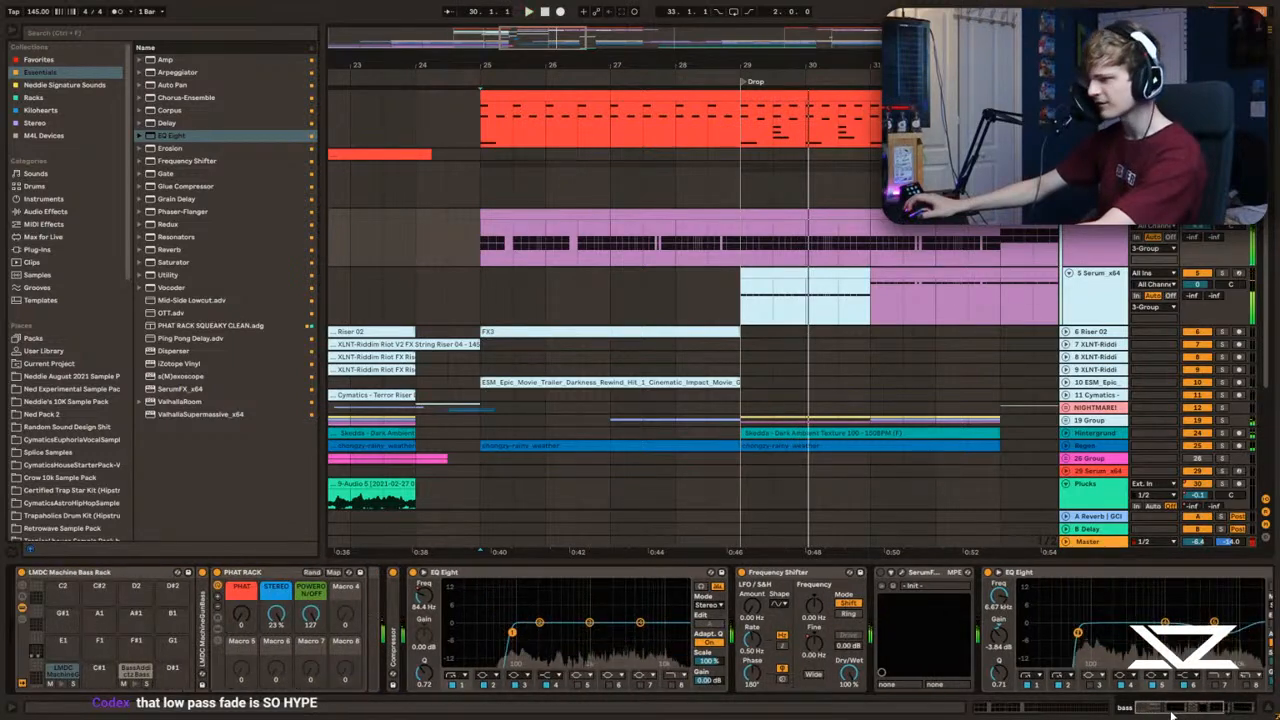
pyautogui.doubleClick(395, 597)
pyautogui.press('space')
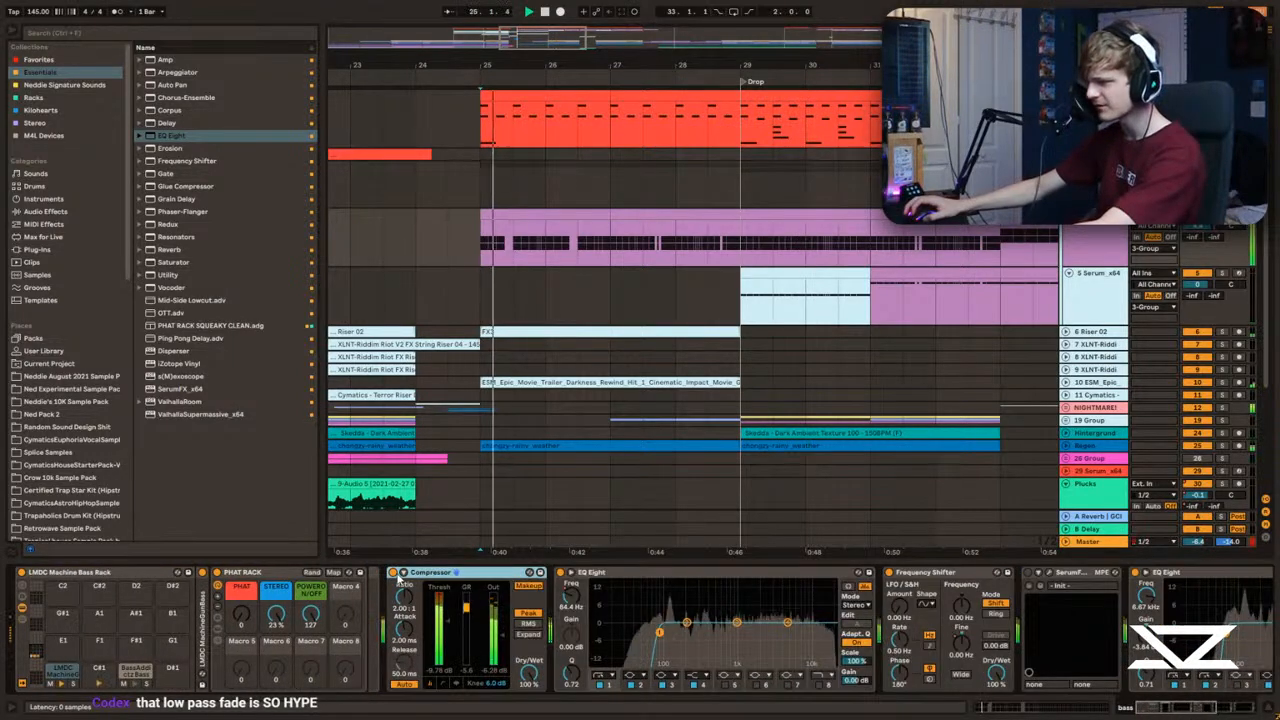
pyautogui.click(394, 574)
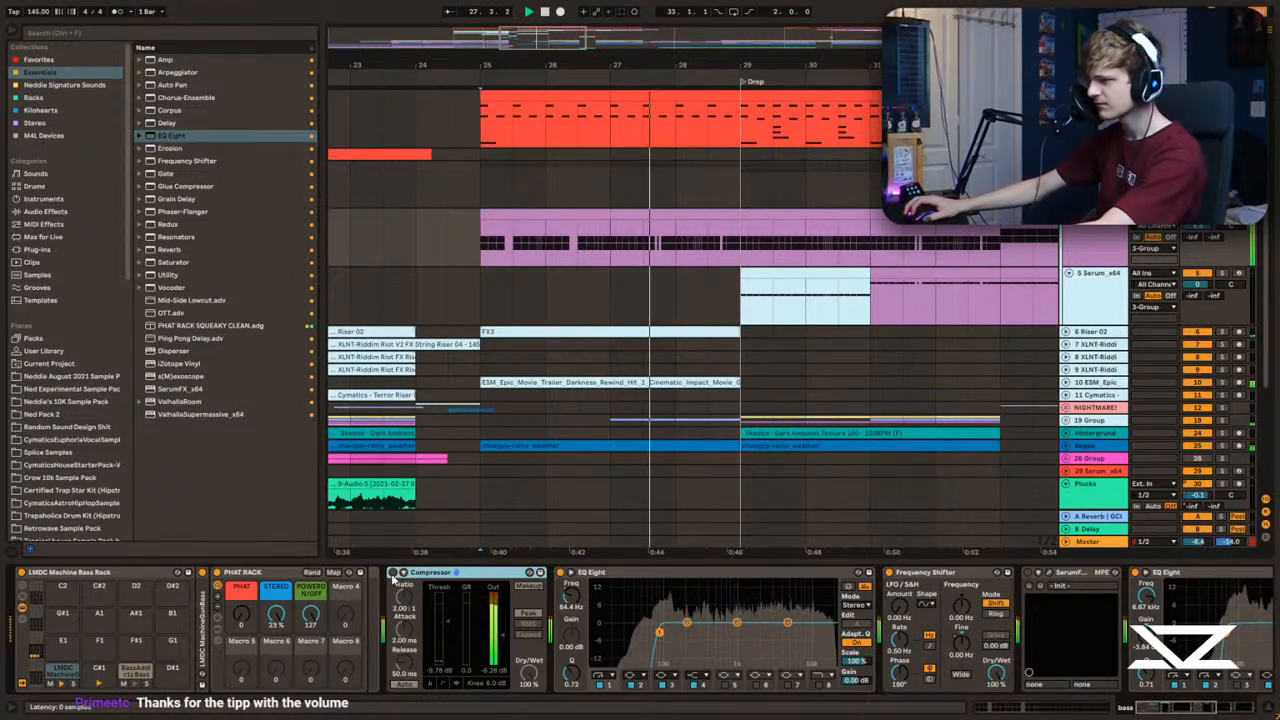
pyautogui.click(394, 574)
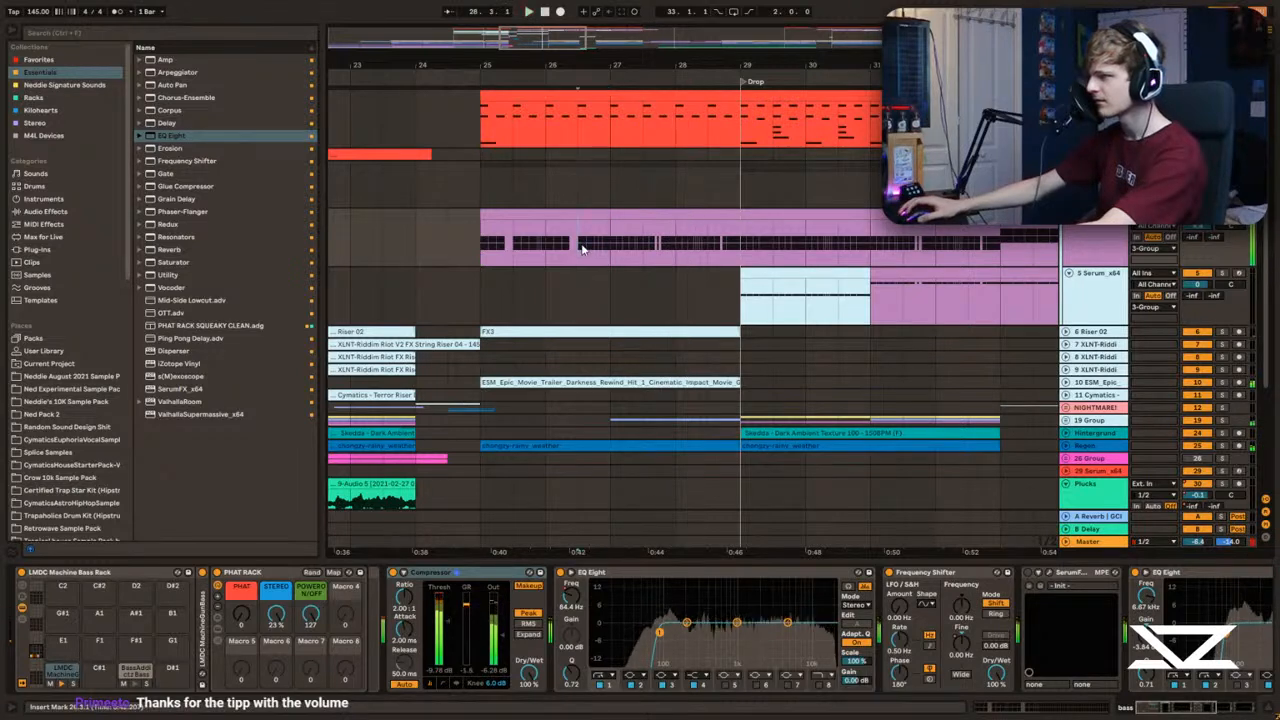
# Step: Compare the bass from bar 25 with its Compressor switched off and back on
pyautogui.moveTo(1198, 711); pyautogui.dragTo(1240, 711)
pyautogui.click(1094, 178)
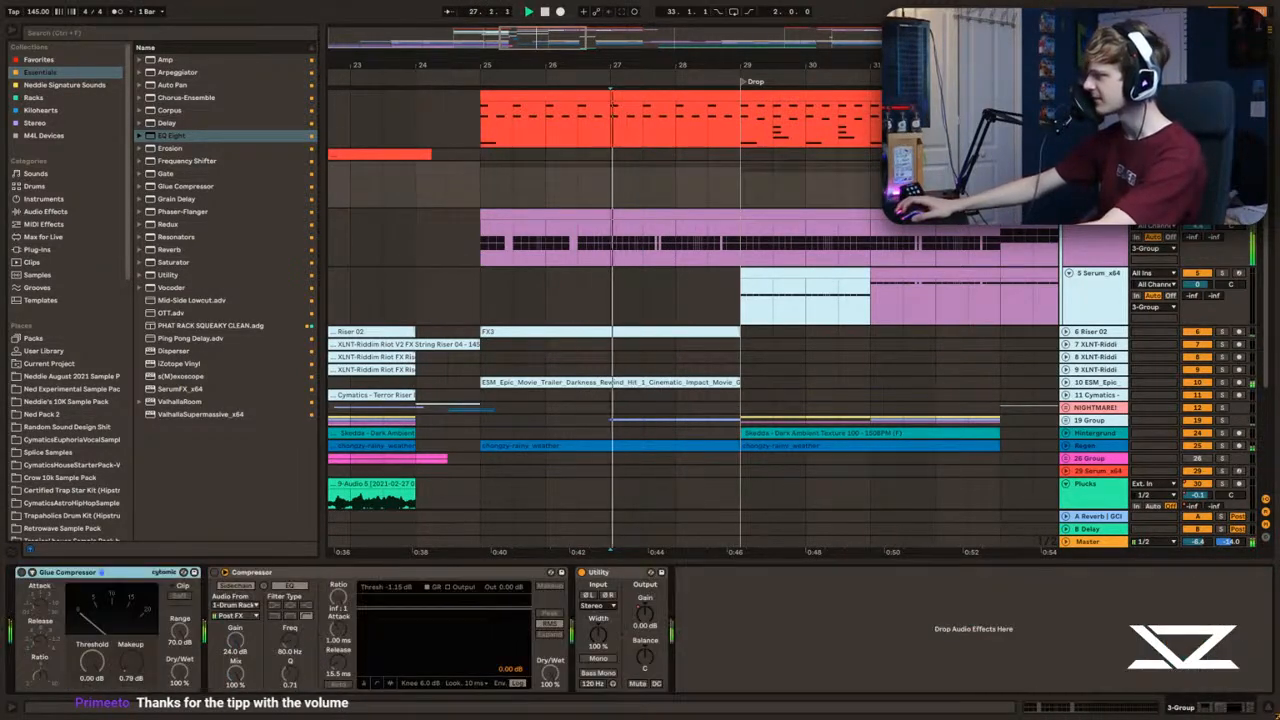
pyautogui.click(1094, 230)
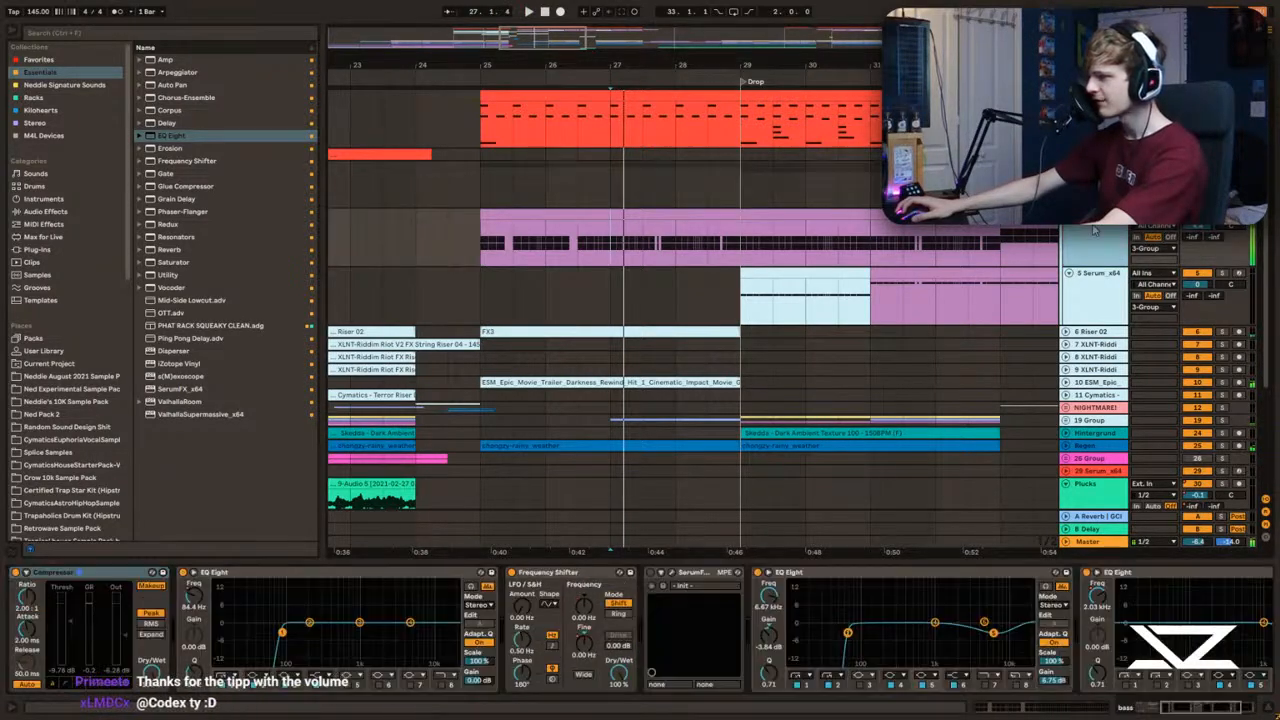
pyautogui.moveTo(1220, 710); pyautogui.dragTo(1180, 708)
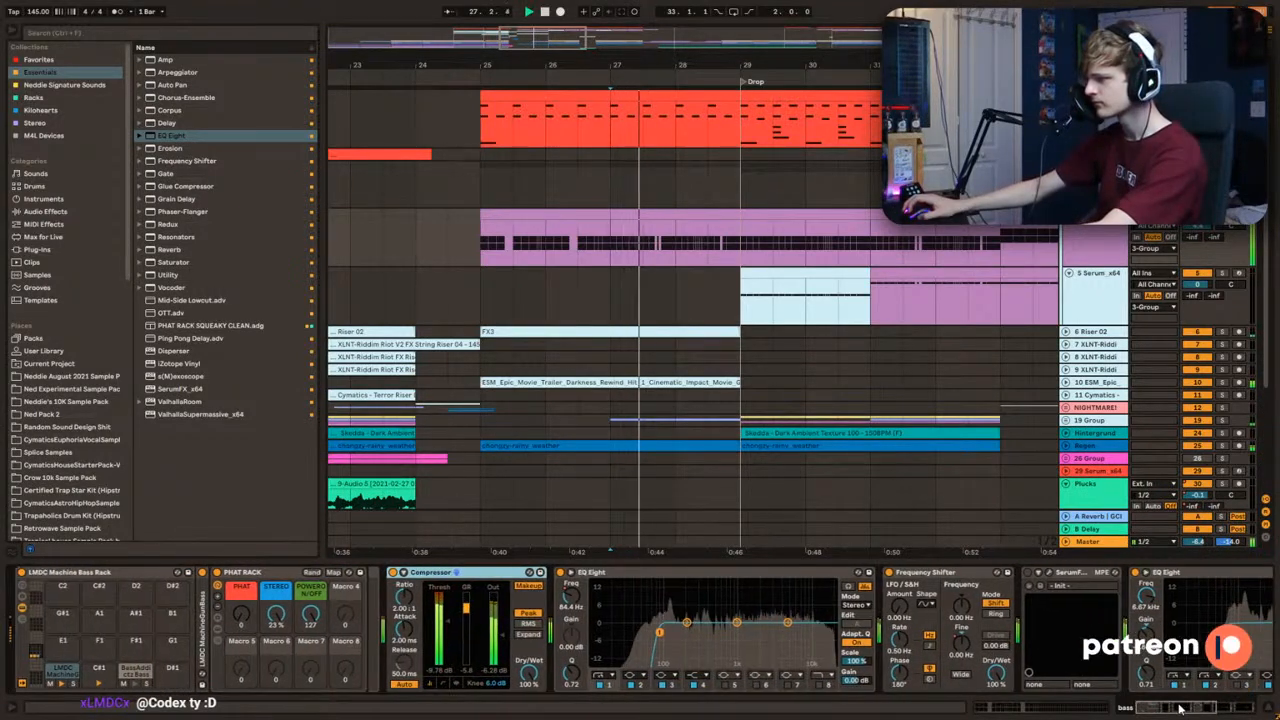
pyautogui.click(402, 573)
pyautogui.press('space')
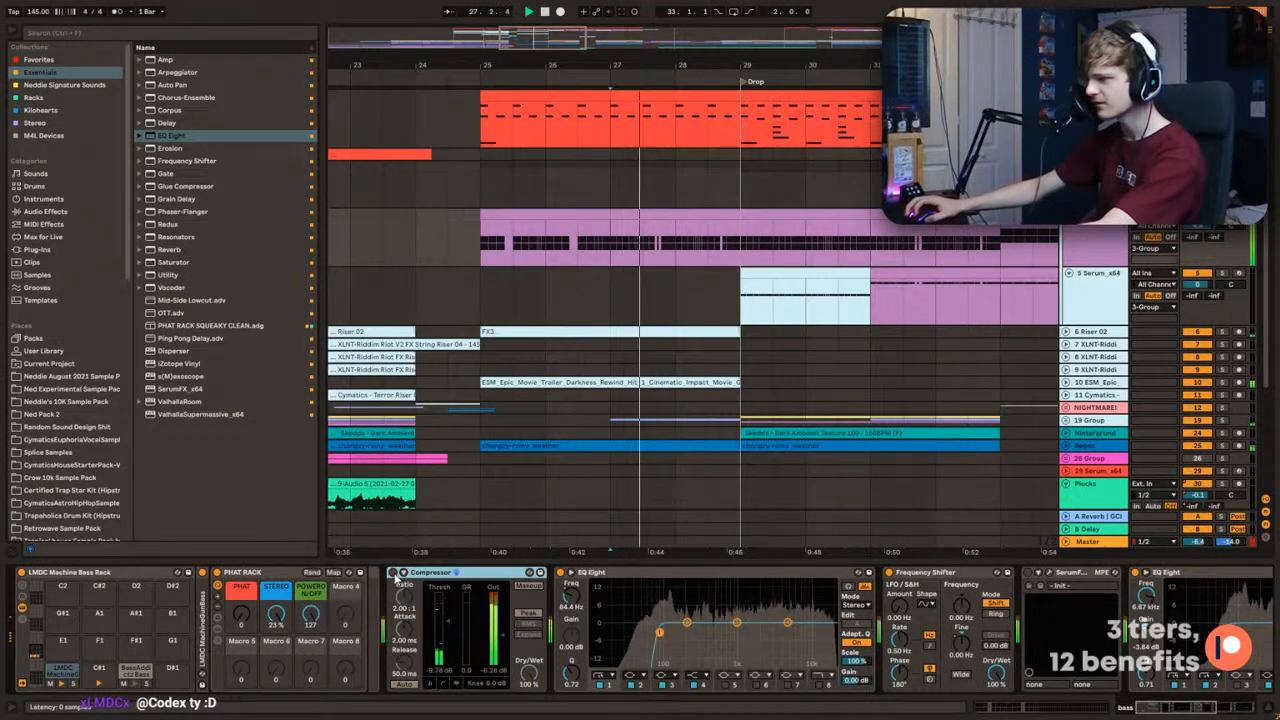
pyautogui.click(470, 252)
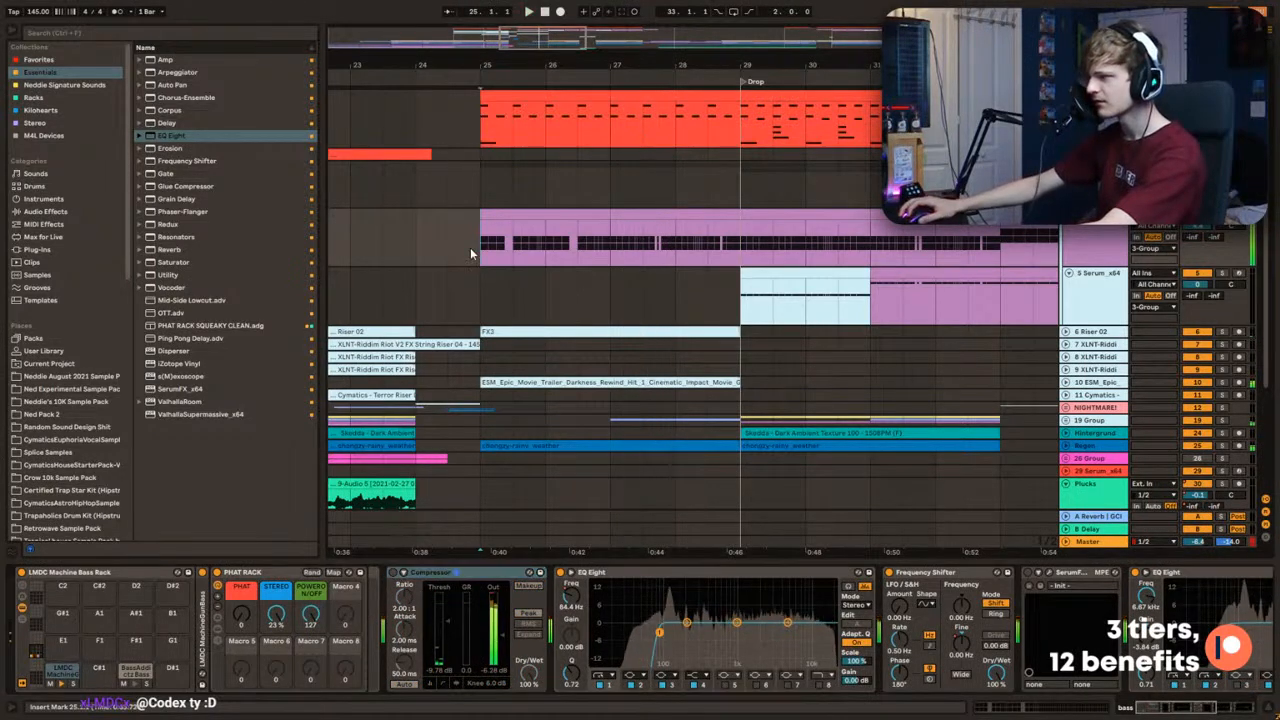
pyautogui.click(394, 574)
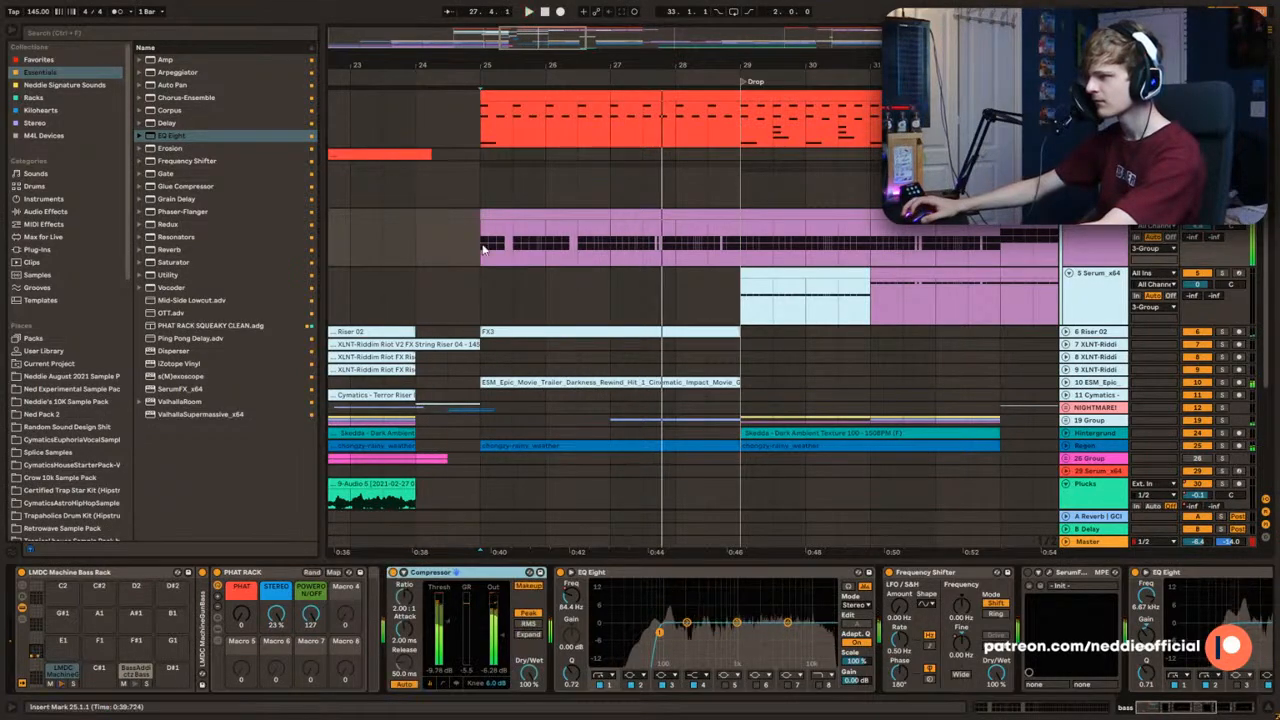
pyautogui.press('space')
pyautogui.press('space')
# Step: Review the bass group's devices and audition the bass from bars 25 and 27
pyautogui.click(481, 218)
pyautogui.click(484, 201)
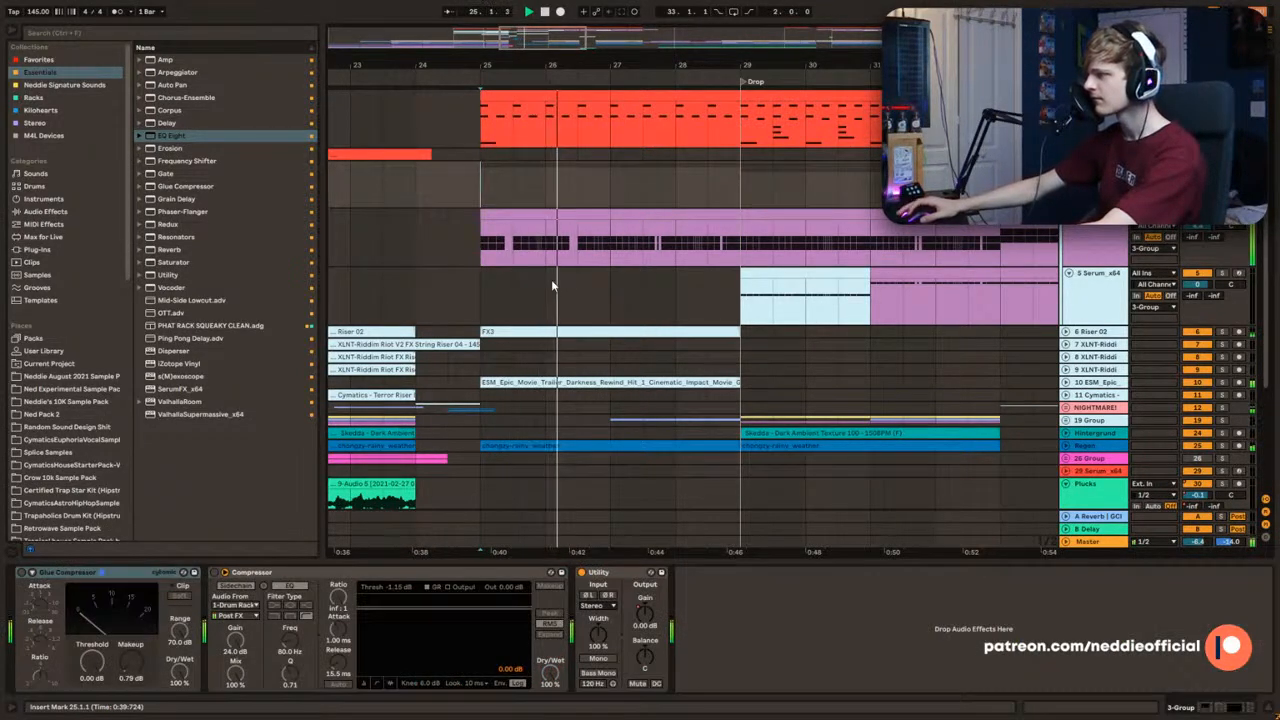
pyautogui.scroll(-2, 558, 280)
pyautogui.scroll(1, 515, 310)
pyautogui.click(489, 279)
pyautogui.scroll(1, 489, 277)
pyautogui.click(486, 238)
pyautogui.click(494, 187)
pyautogui.click(607, 190)
pyautogui.press('space')
pyautogui.press('space')
pyautogui.press('space')
# Step: Open the bass clip at bar 27, try deactivating its first C1 note and audition the passage
pyautogui.doubleClick(631, 215)
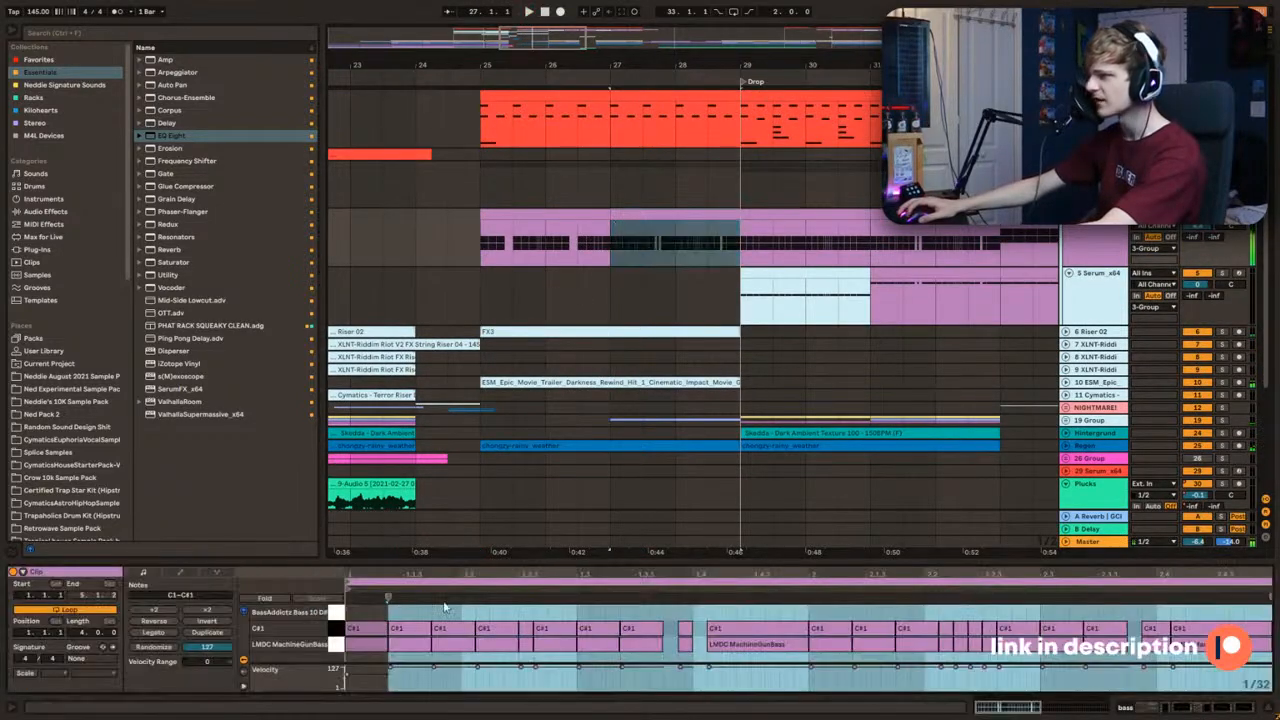
pyautogui.click(363, 613)
pyautogui.hotkey('ctrl', 'a')
pyautogui.moveTo(359, 617); pyautogui.dragTo(354, 652)
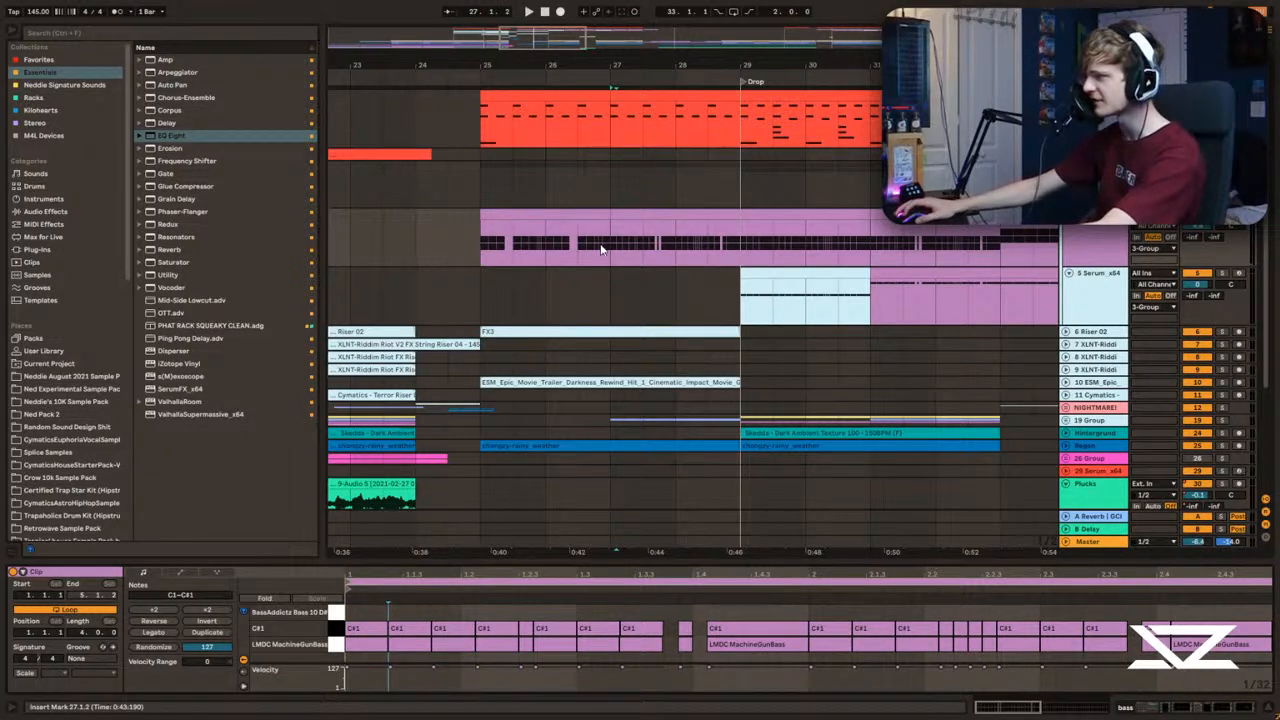
pyautogui.click(365, 645)
pyautogui.press('0')
pyautogui.press('space')
pyautogui.press('space')
pyautogui.press('space')
pyautogui.press('0')
# Step: Try lowering the velocity of the clip's first C1 note to 1, audition it and undo the change
pyautogui.press('space')
pyautogui.press('space')
pyautogui.moveTo(344, 670); pyautogui.dragTo(341, 685)
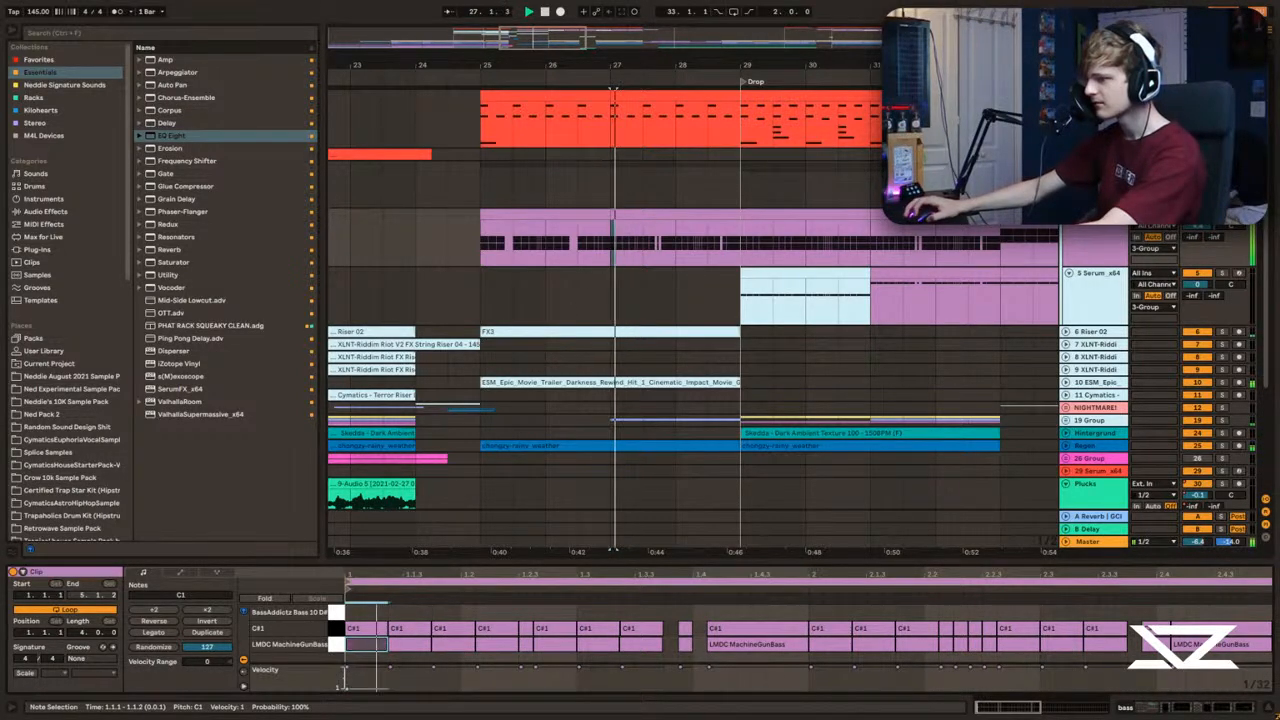
pyautogui.press('space')
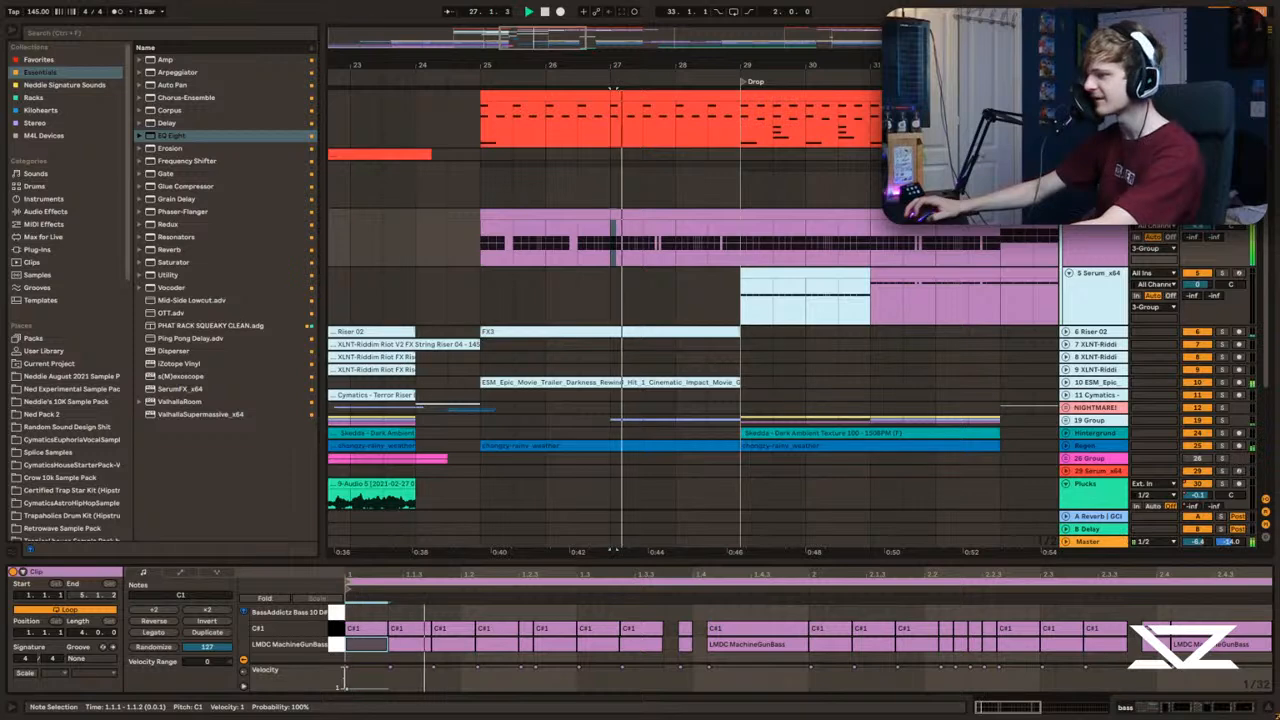
# Step: Play the build-up from bar 25 into the drop with the arrangement view following playback
pyautogui.press('space')
pyautogui.hotkey('ctrl', 'z')
pyautogui.press('space')
pyautogui.click(476, 244)
pyautogui.press('space')
pyautogui.press('space')
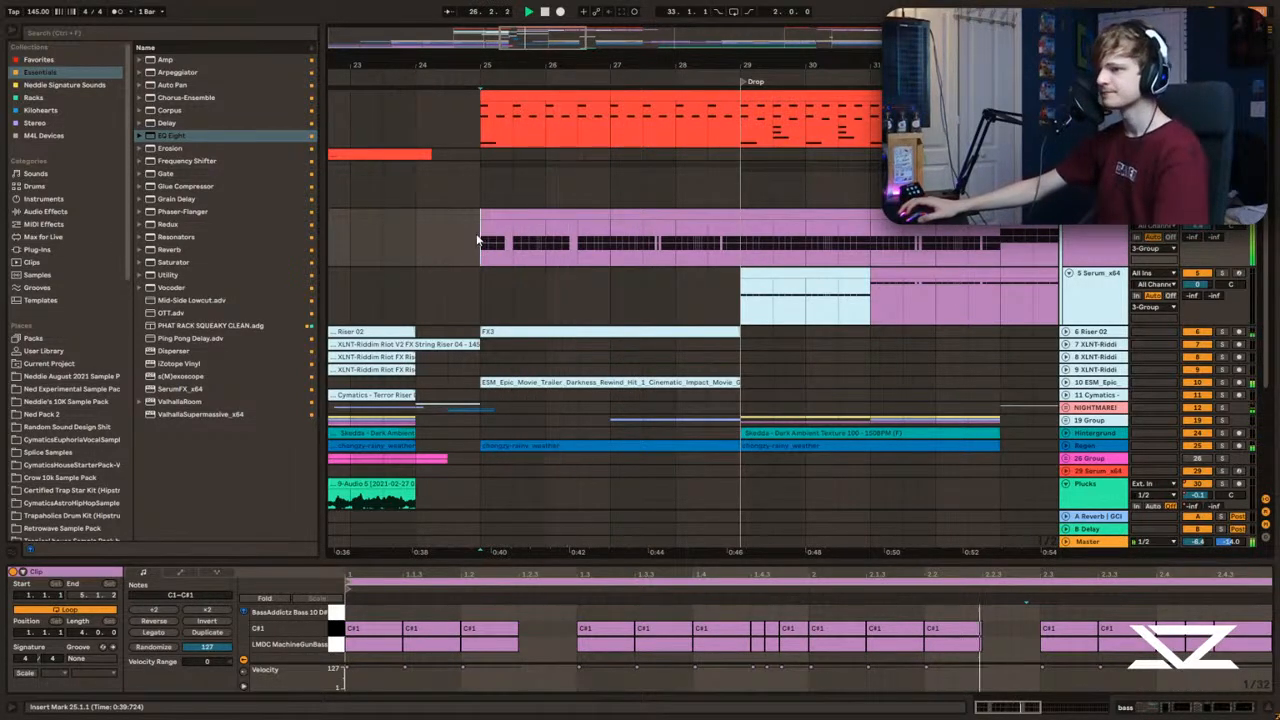
pyautogui.moveTo(540, 59); pyautogui.dragTo(507, 59)
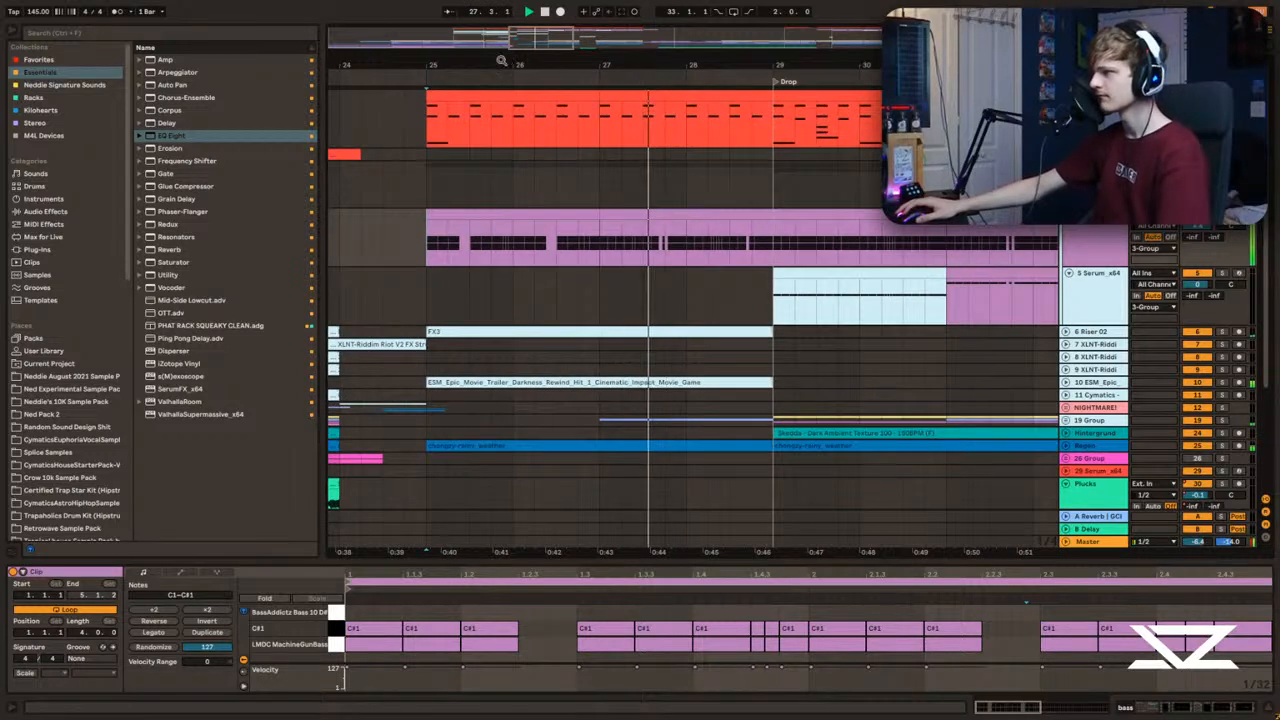
pyautogui.click(449, 12)
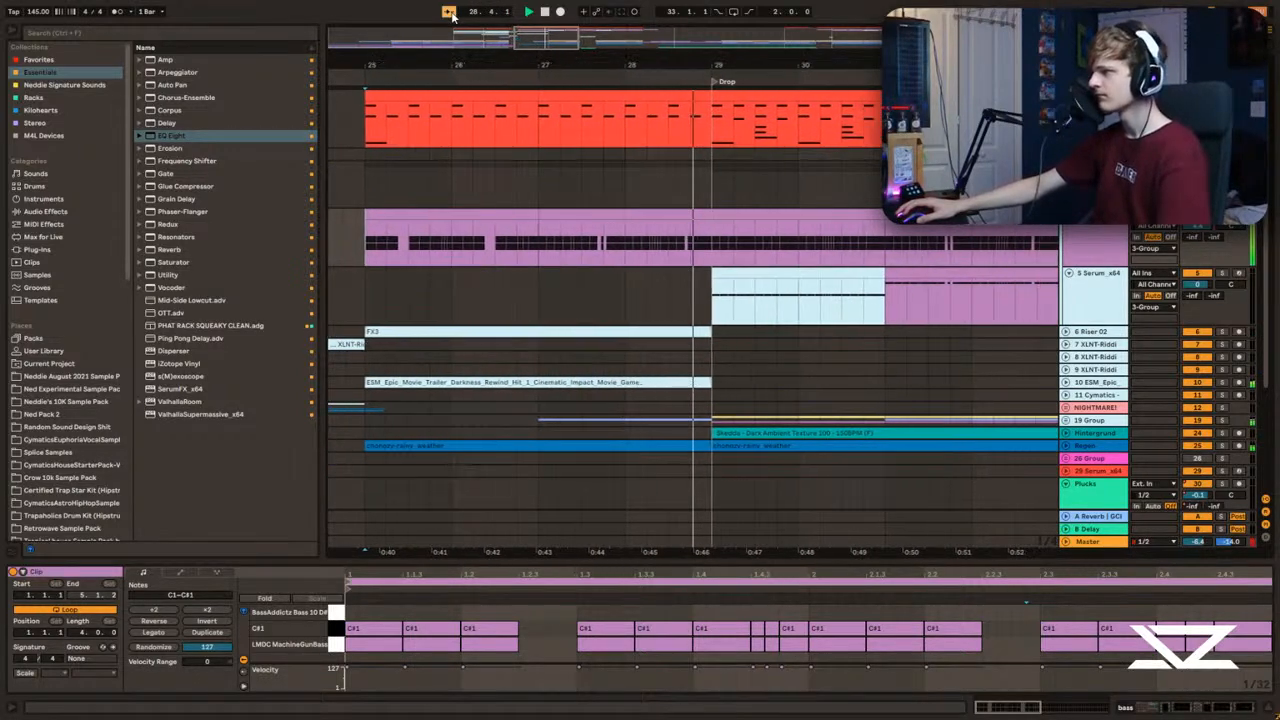
# Step: Audition the drop from bar 29 with the 5 Serum track soloed
pyautogui.click(620, 290)
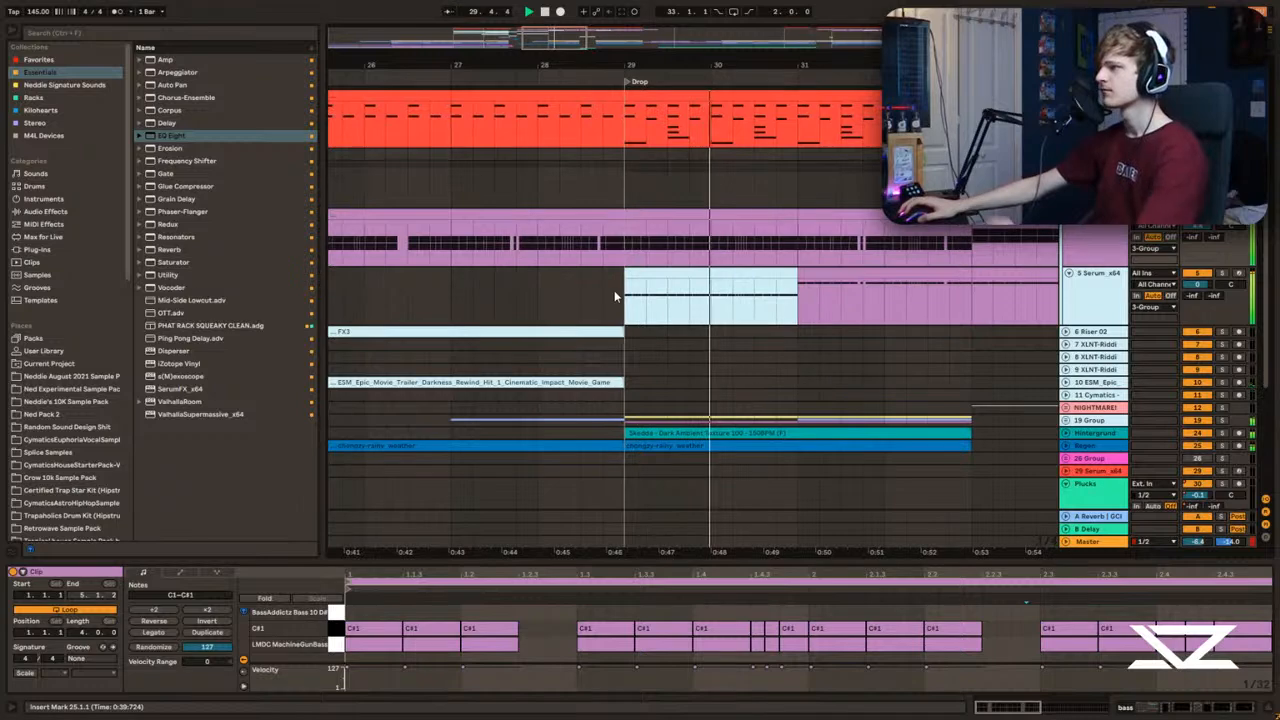
pyautogui.press('space')
pyautogui.press('space')
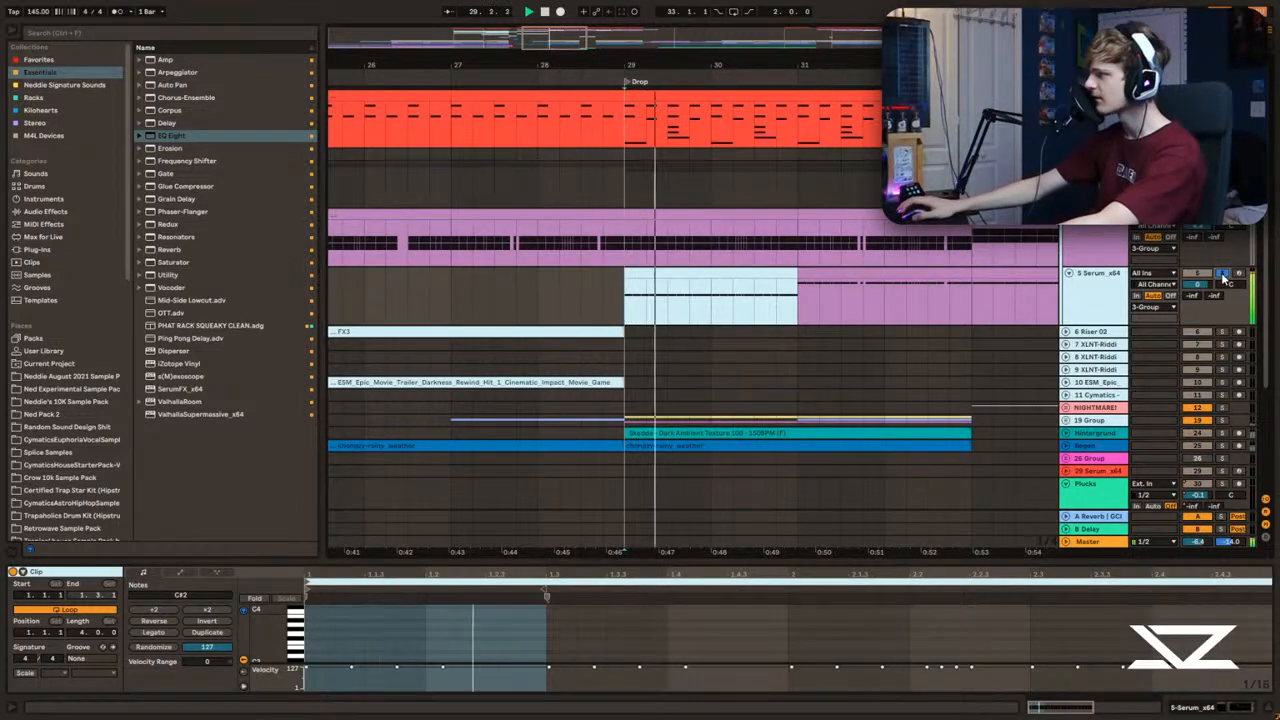
pyautogui.press('space')
pyautogui.scroll(-3, 972, 258)
# Step: Unfold the Hintergrund Noise track and audition its Dark Ambient Texture clip from bar 29, both soloed and within the mix
pyautogui.click(1066, 295)
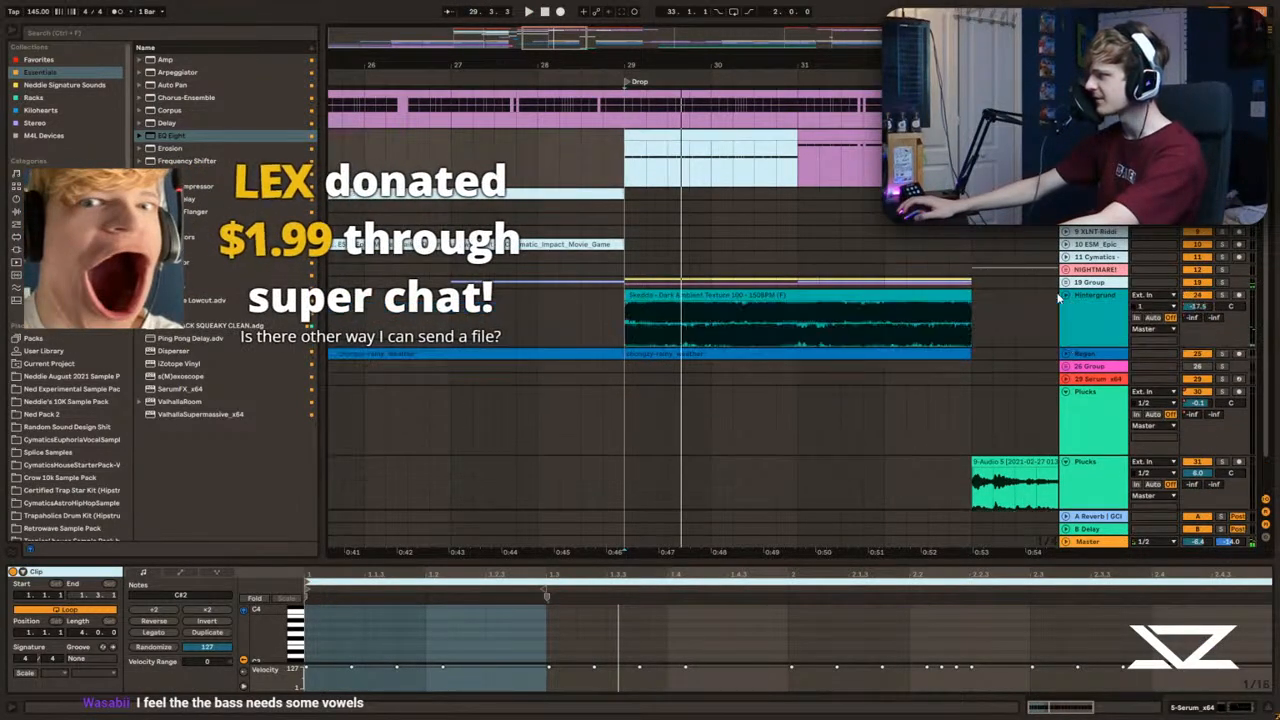
pyautogui.click(623, 330)
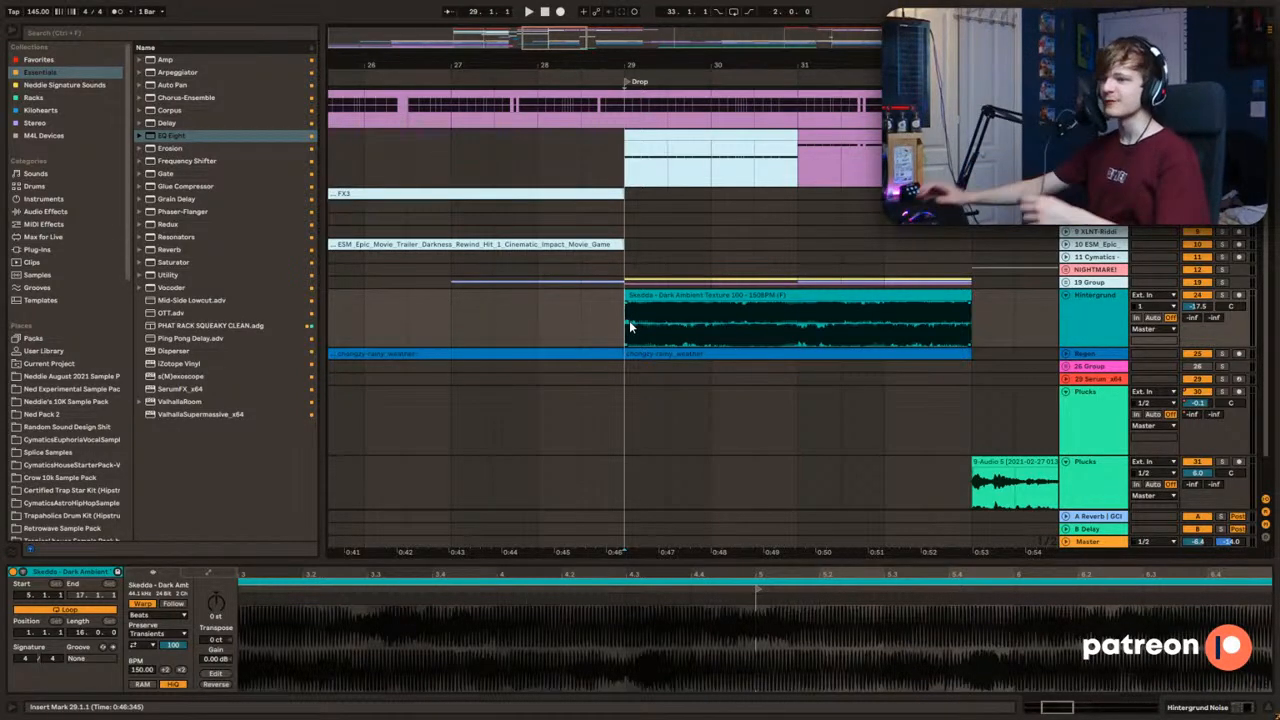
pyautogui.click(526, 318)
pyautogui.click(623, 317)
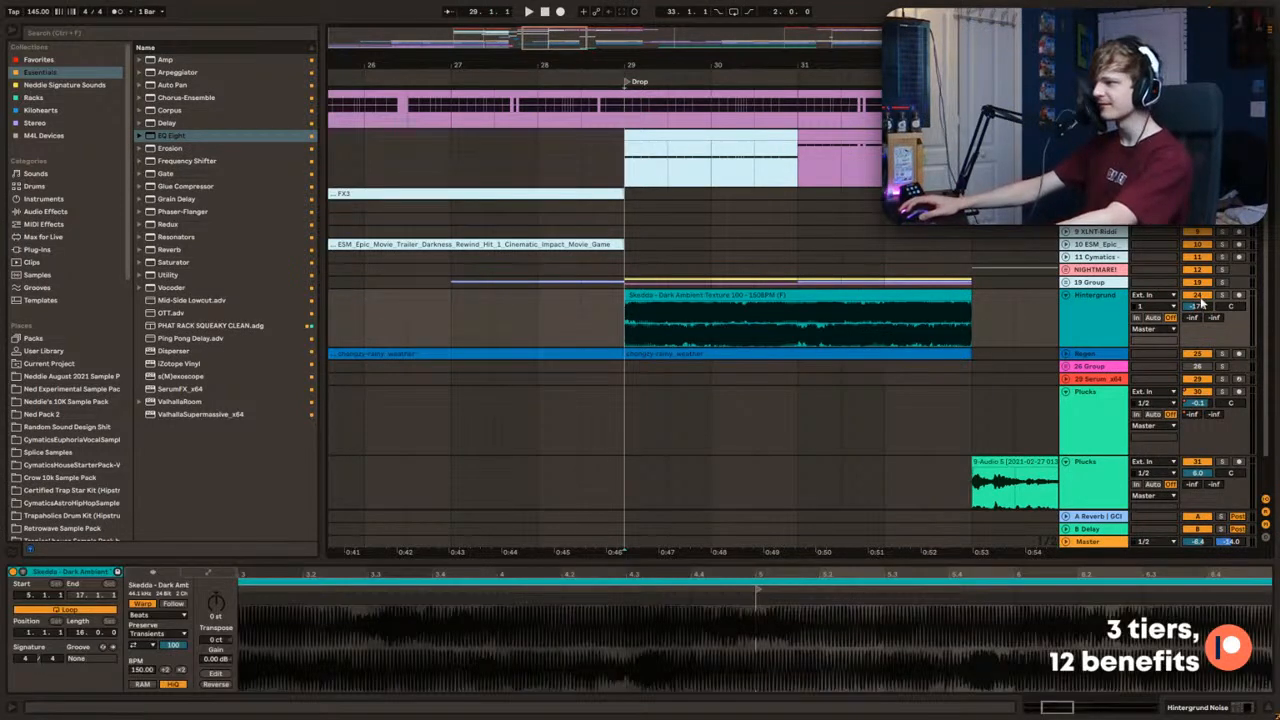
pyautogui.click(1224, 297)
pyautogui.press('space')
pyautogui.press('space')
pyautogui.doubleClick(1097, 304)
pyautogui.click(623, 322)
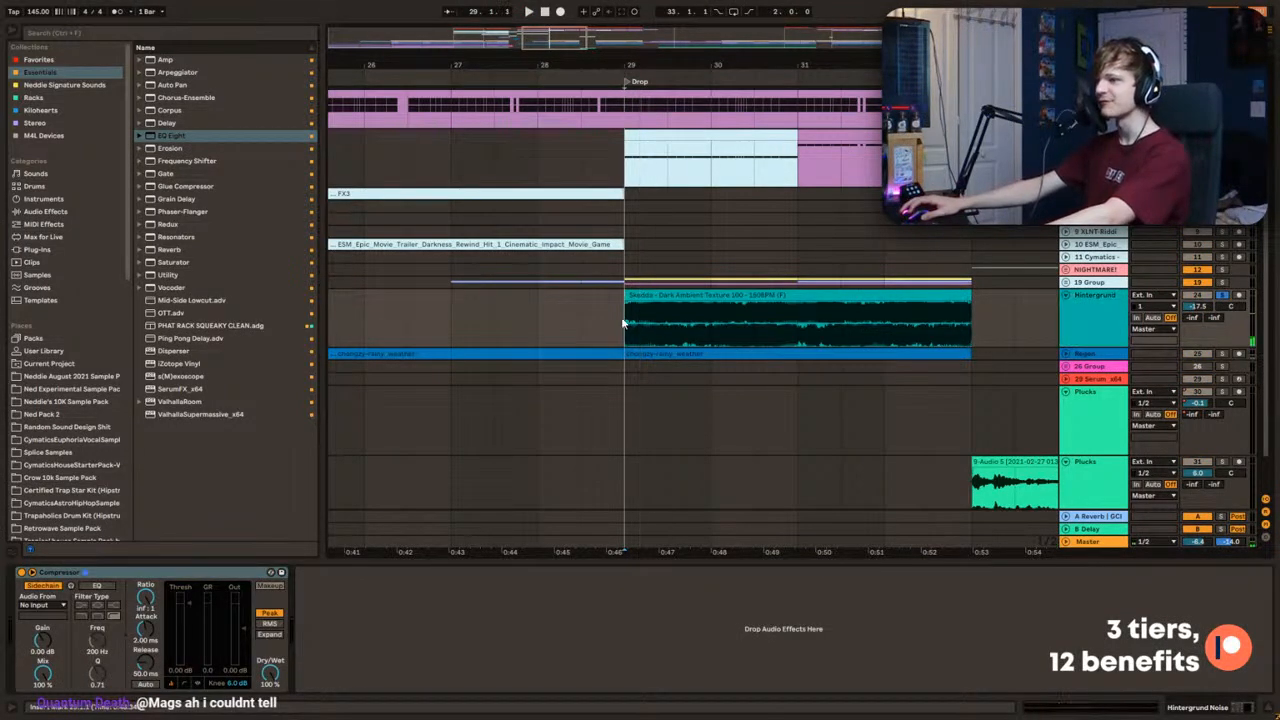
pyautogui.press('space')
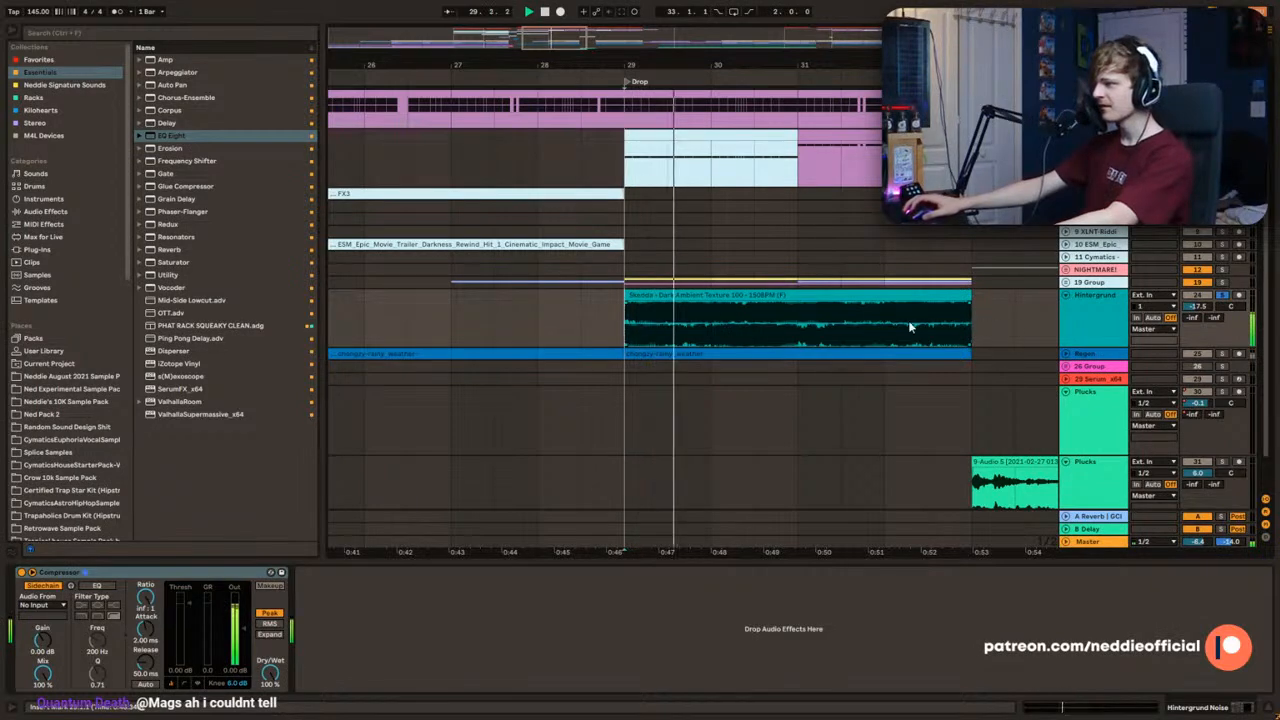
pyautogui.click(525, 314)
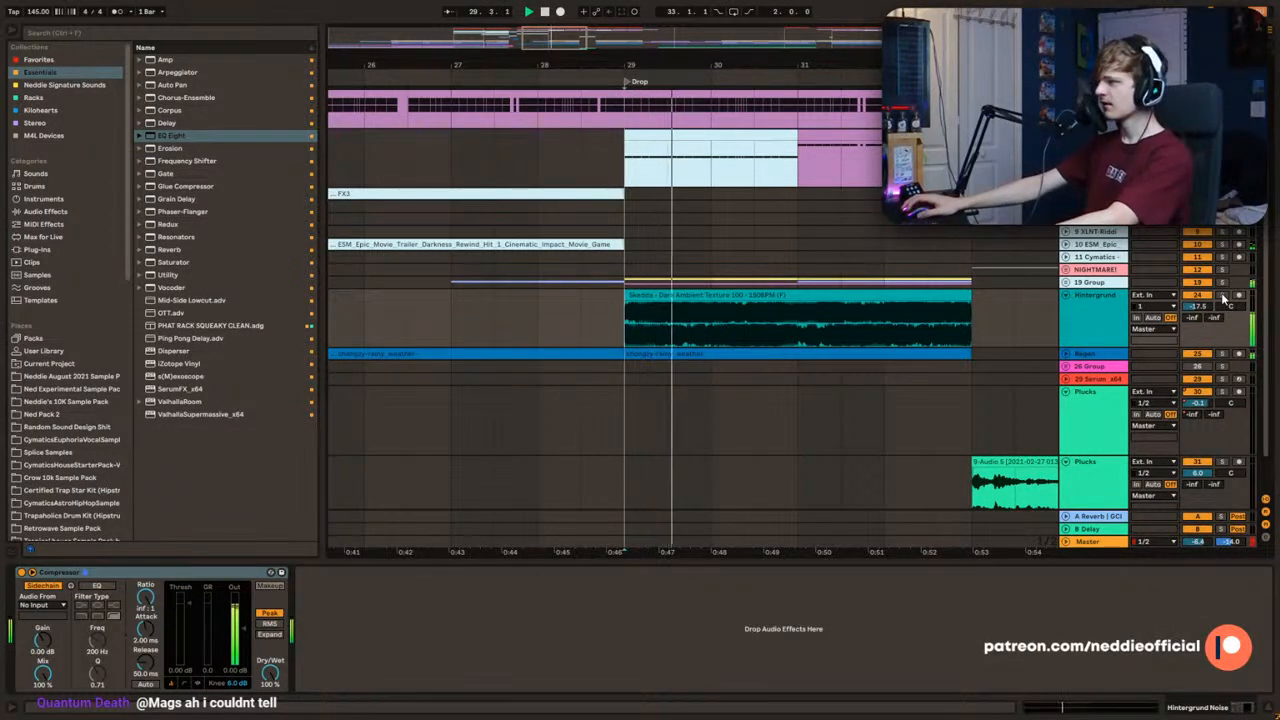
pyautogui.click(632, 331)
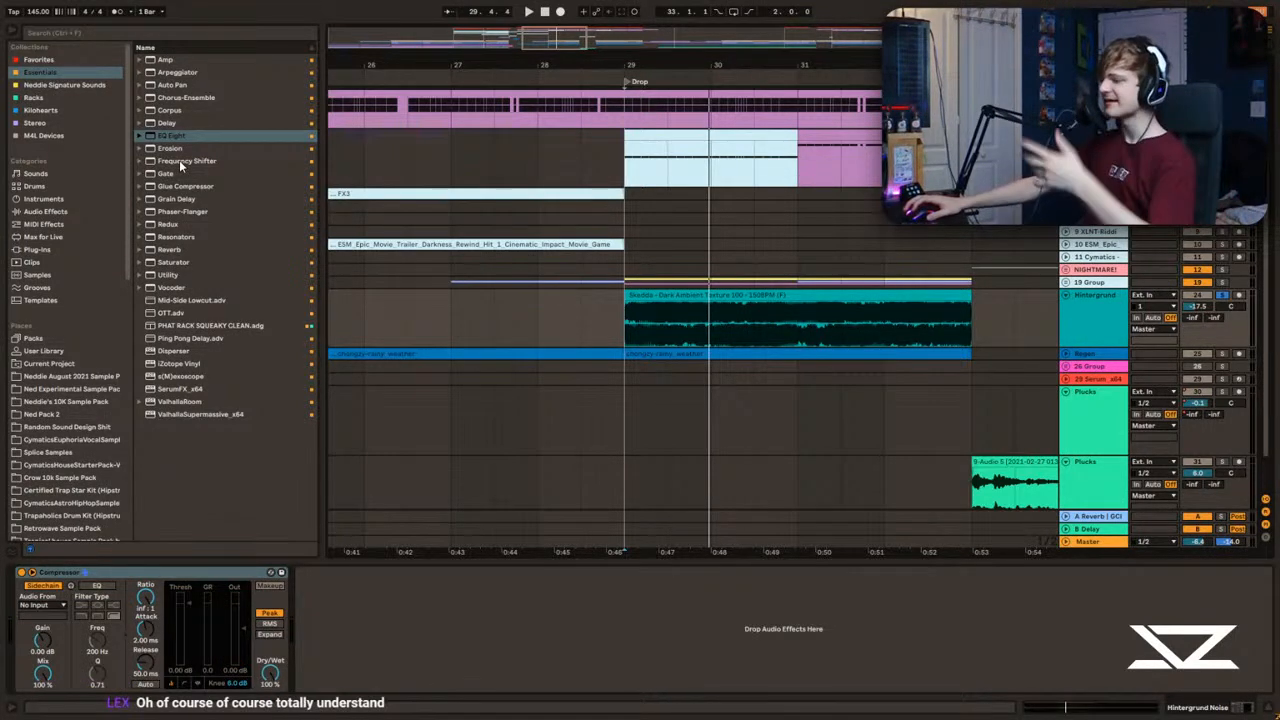
# Step: Show the 5 Serum track's devices and solo its 808 from bar 29 to compare it with the background texture
pyautogui.click(652, 166)
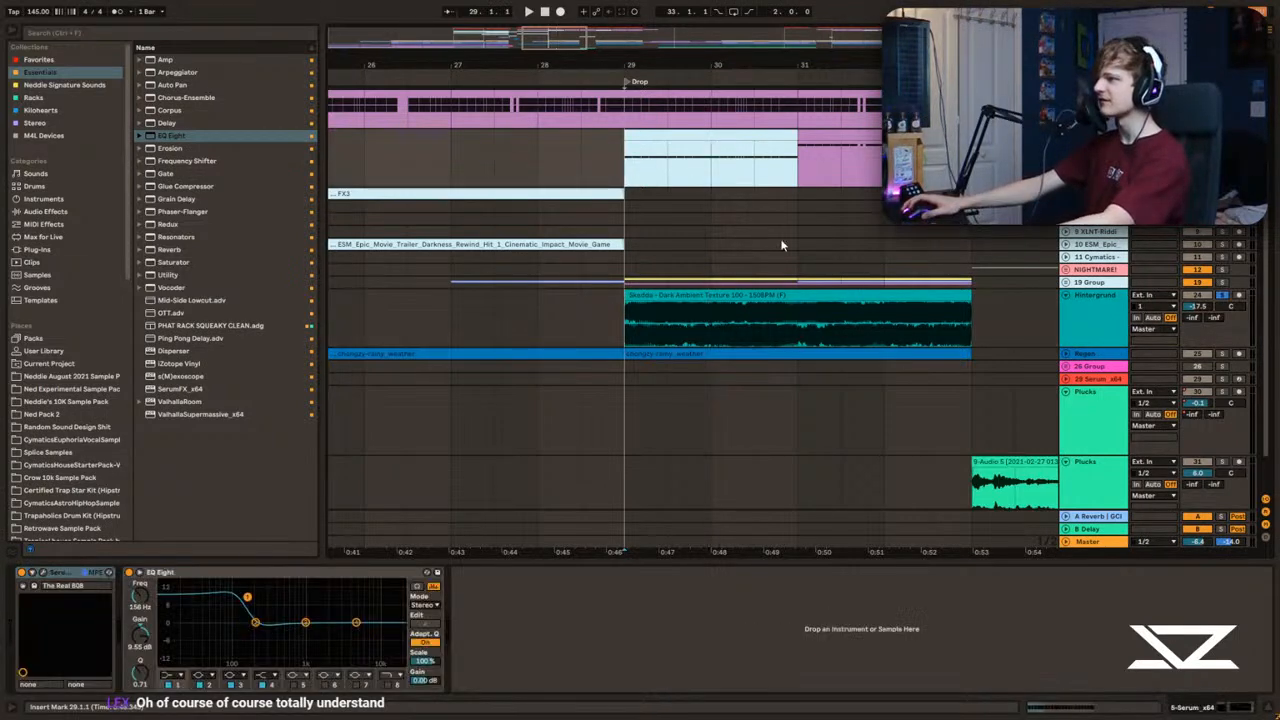
pyautogui.scroll(3, 734, 203)
pyautogui.press('space')
pyautogui.click(1222, 274)
pyautogui.press('space')
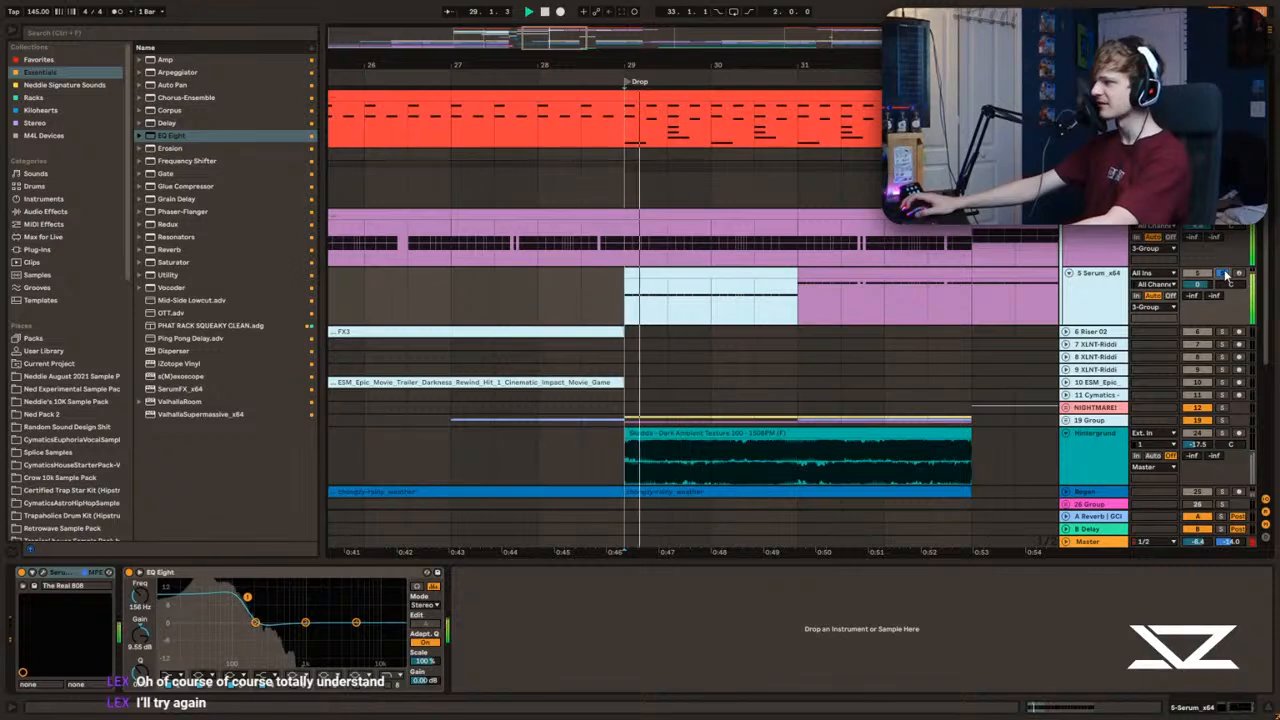
pyautogui.press('space')
# Step: Solo the Hintergrund Noise track, add a Frequency Shifter after its Compressor and set the shift frequency to 2.92 kHz
pyautogui.scroll(-4, 766, 285)
pyautogui.click(1223, 249)
pyautogui.click(1095, 255)
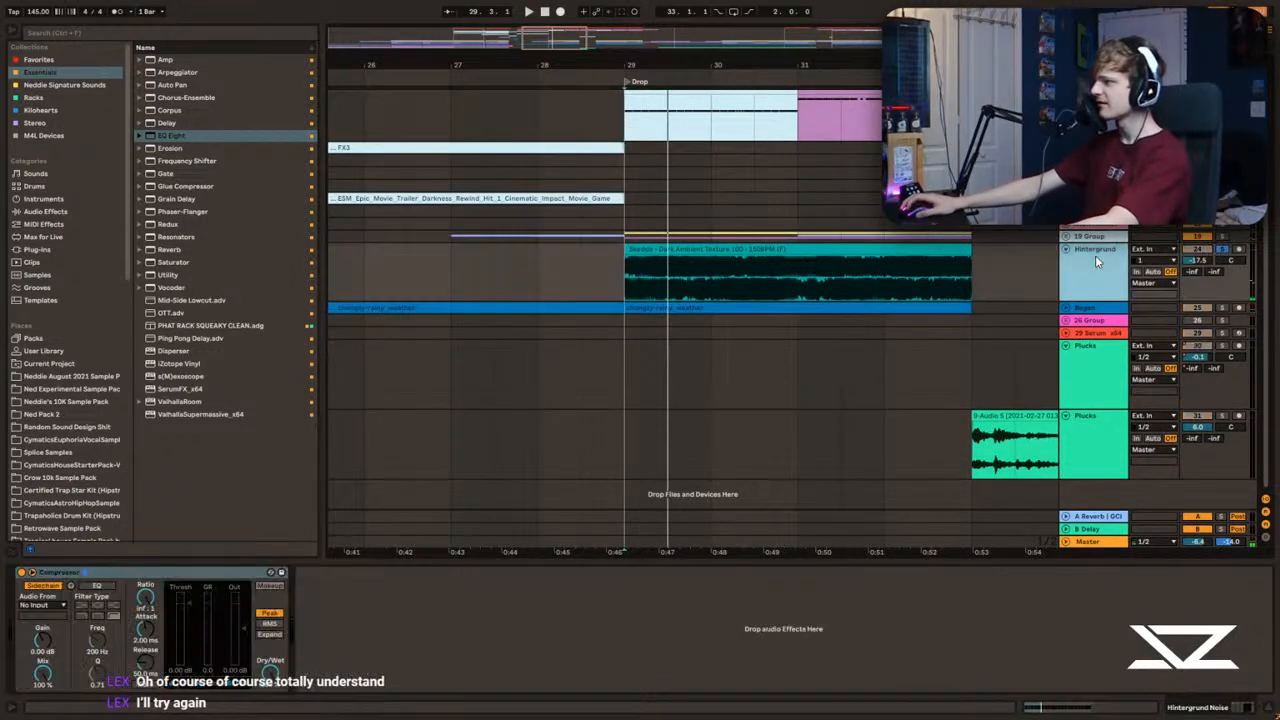
pyautogui.scroll(1, 600, 280)
pyautogui.moveTo(186, 161); pyautogui.dragTo(392, 616)
pyautogui.click(645, 287)
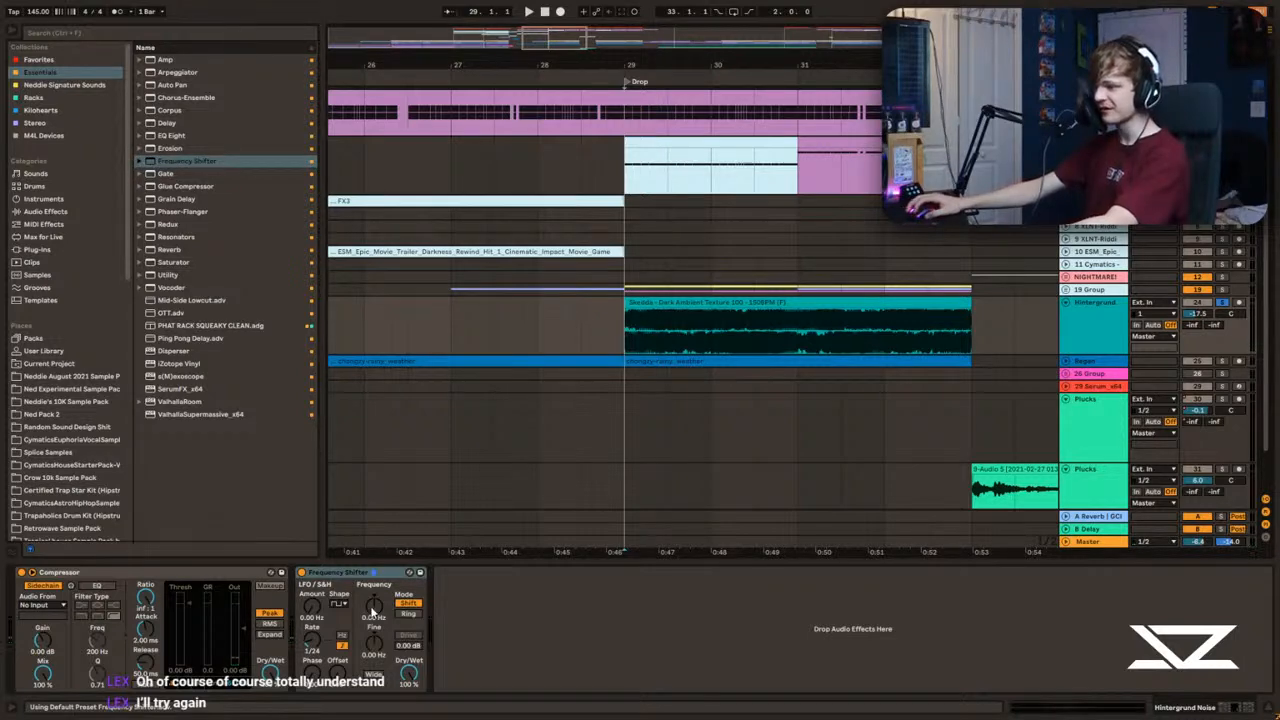
pyautogui.press('space')
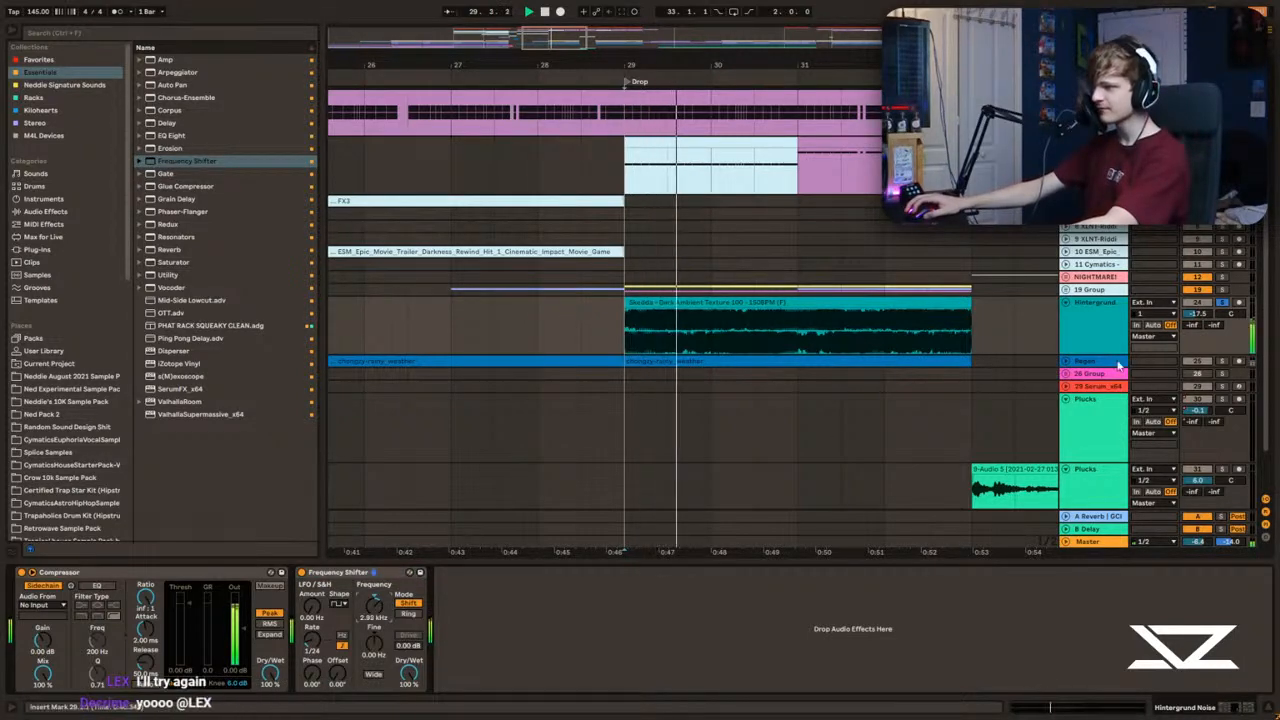
# Step: Audition the shifted background texture in the full mix from around bar 28 and through the start of the drop
pyautogui.click(567, 333)
pyautogui.click(567, 330)
pyautogui.press('space')
pyautogui.press('space')
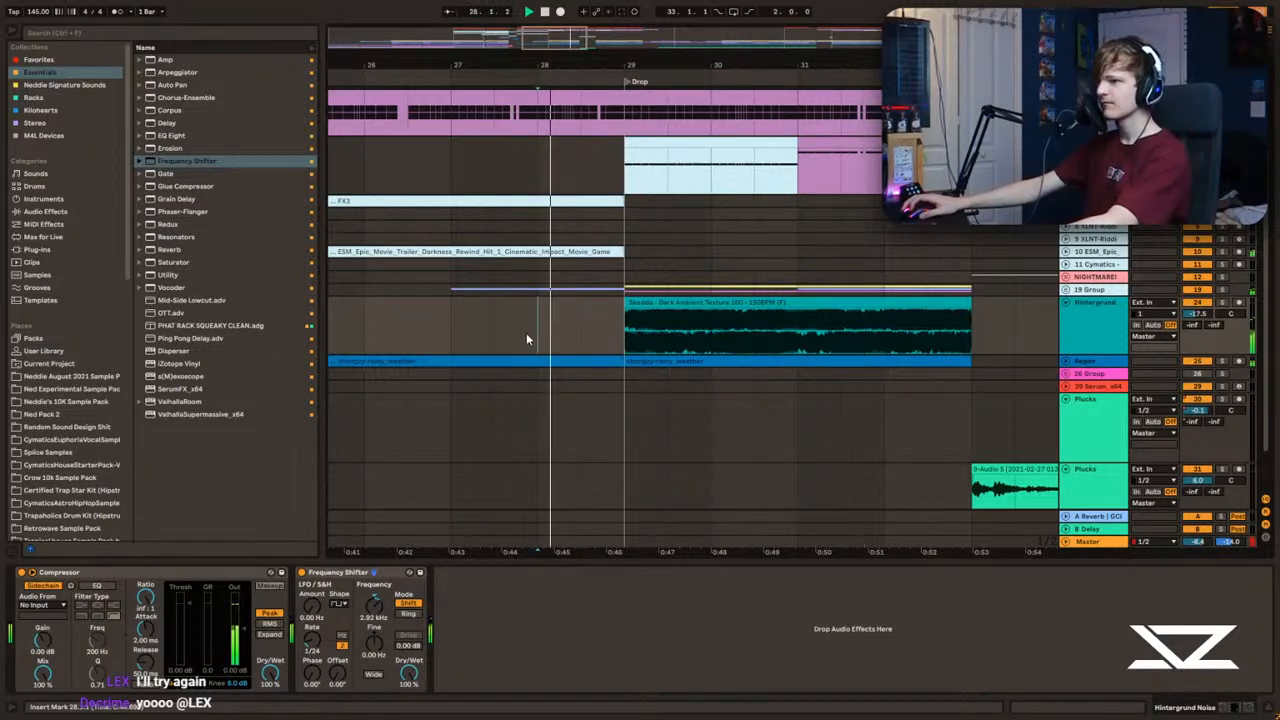
pyautogui.click(636, 314)
pyautogui.moveTo(537, 38); pyautogui.dragTo(534, 64)
pyautogui.click(444, 166)
pyautogui.press('space')
pyautogui.press('space')
pyautogui.scroll(2, 582, 267)
pyautogui.click(713, 266)
pyautogui.press('space')
# Step: Expand the 19 Group and audition the Horns track soloed from bar 29
pyautogui.scroll(-2, 850, 330)
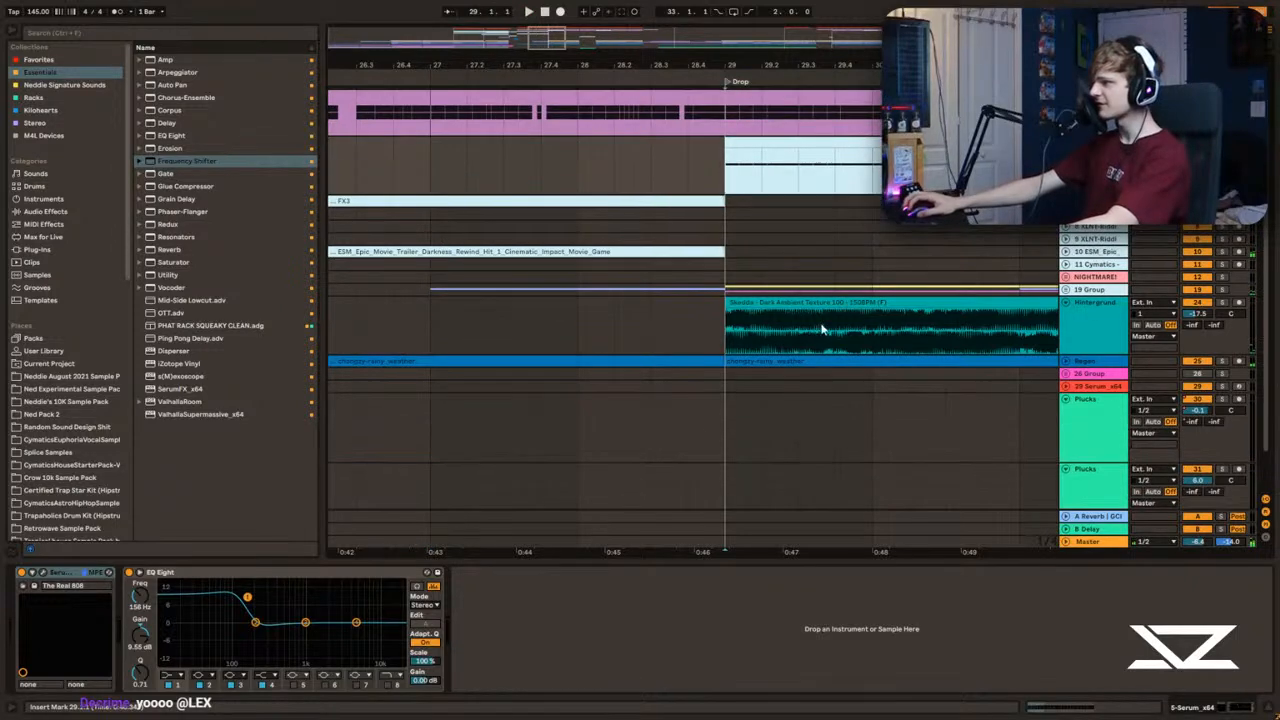
pyautogui.click(1066, 289)
pyautogui.scroll(-2, 1070, 289)
pyautogui.click(1222, 271)
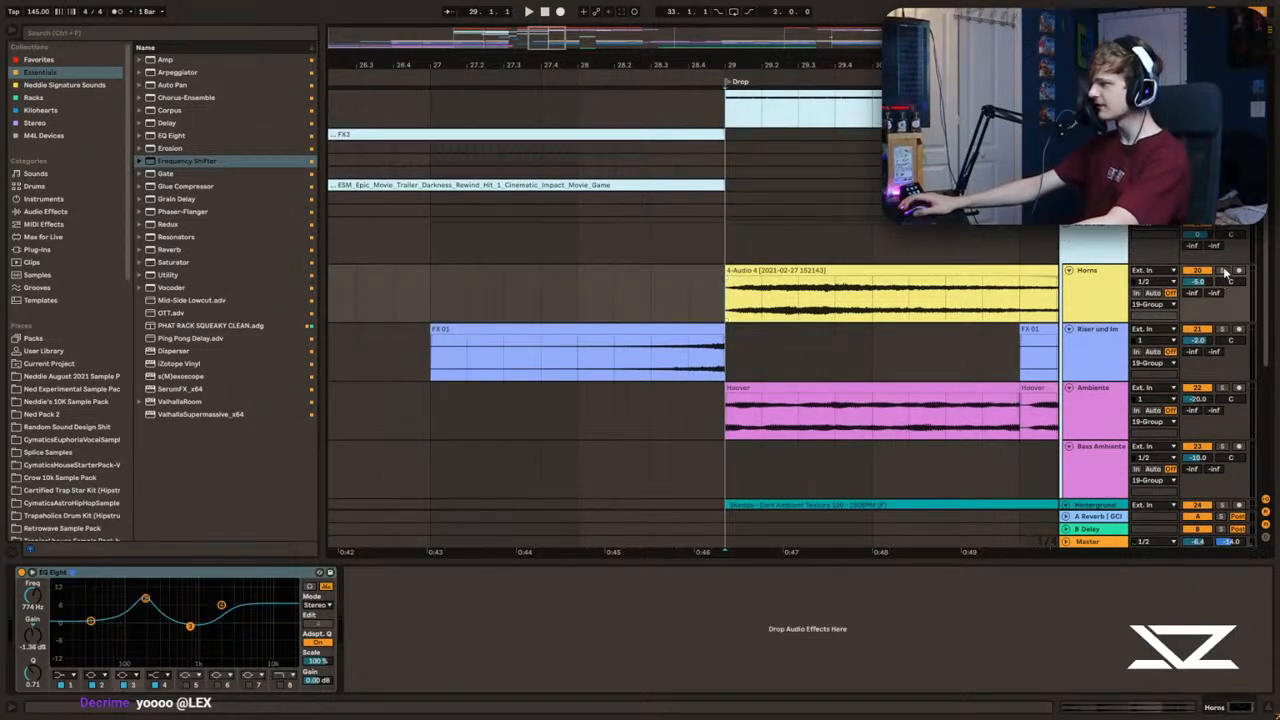
pyautogui.press('space')
pyautogui.moveTo(547, 38); pyautogui.dragTo(569, 3)
pyautogui.press('space')
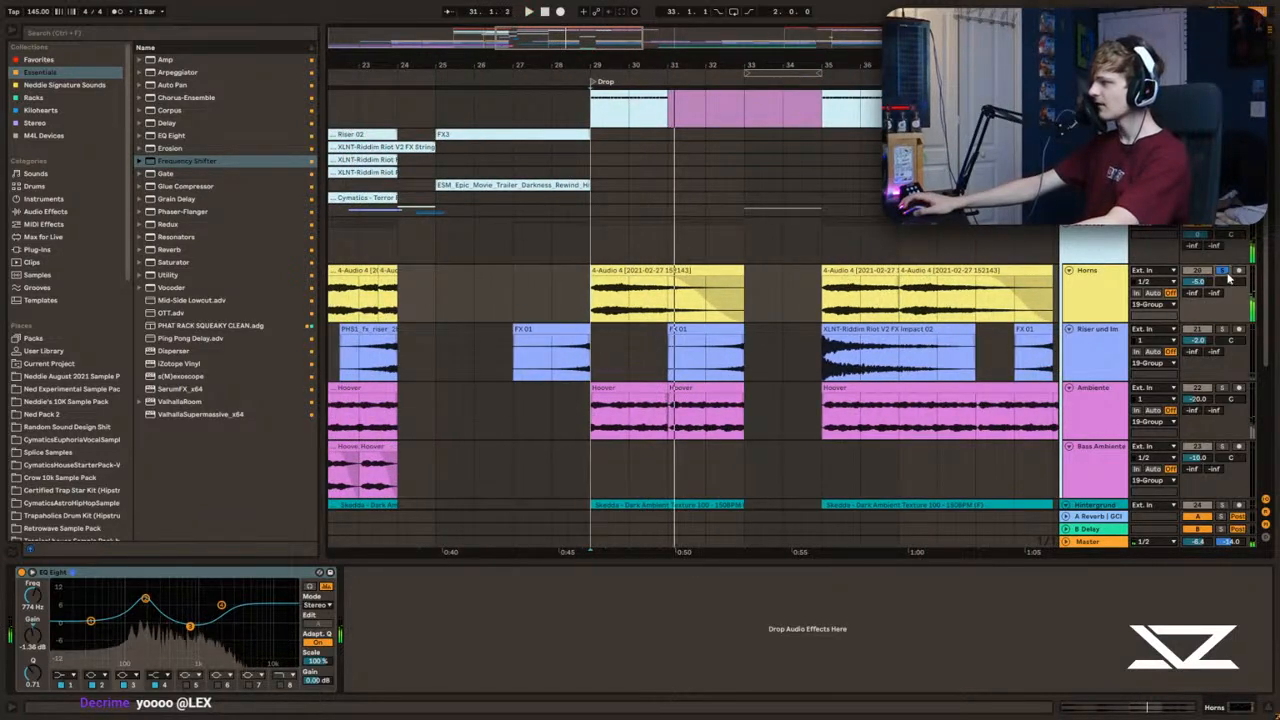
# Step: Switch the solo from Horns to the Ambiente track and audition its Hoover clips from bar 29
pyautogui.click(1222, 271)
pyautogui.moveTo(640, 50); pyautogui.dragTo(585, 16)
pyautogui.scroll(-2, 540, 279)
pyautogui.moveTo(519, 244); pyautogui.dragTo(854, 376)
pyautogui.click(1222, 348)
pyautogui.press('space')
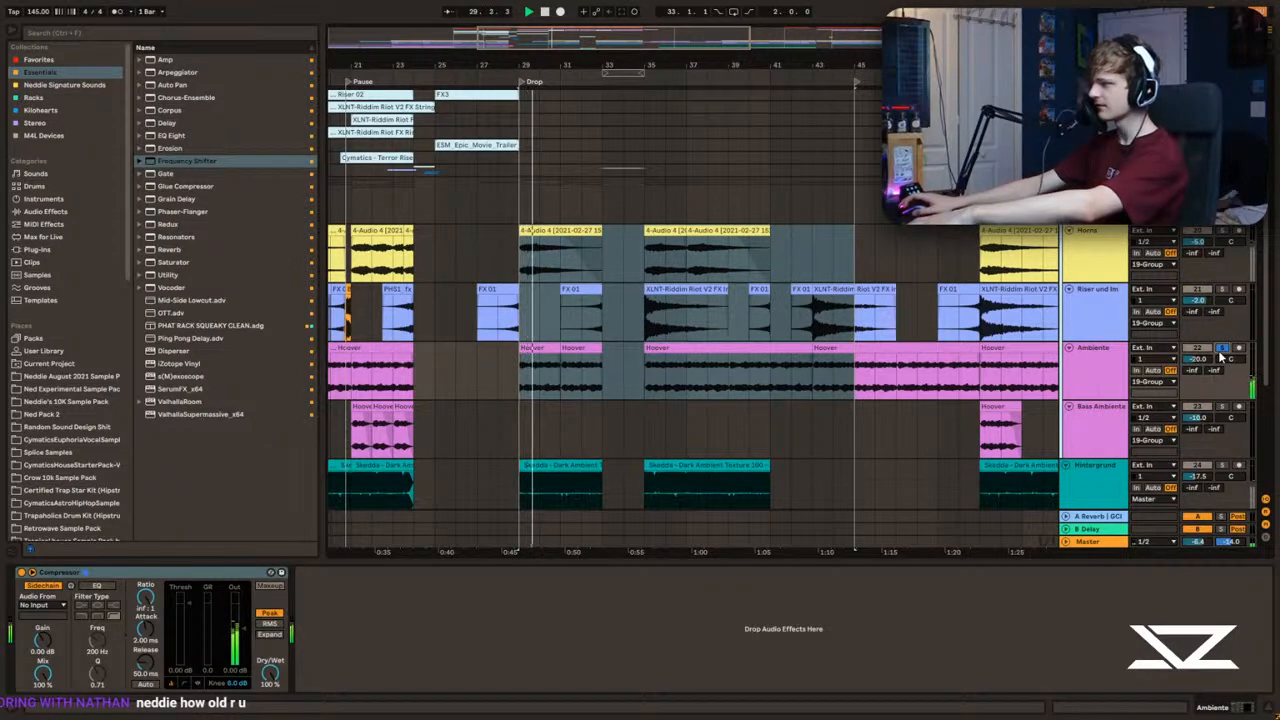
# Step: Audition the risers and impacts track soloed in the drop, clear its solo and select the 19 Group for comparison
pyautogui.click(1222, 289)
pyautogui.click(586, 320)
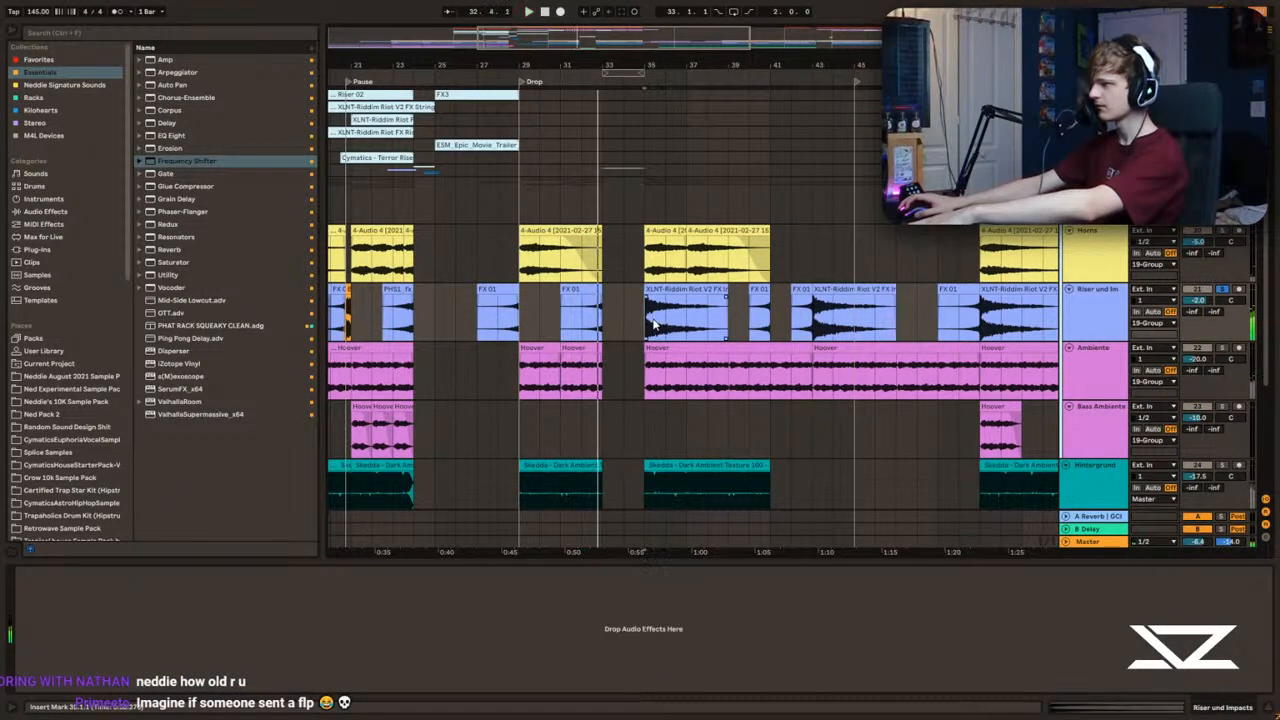
pyautogui.click(523, 262)
pyautogui.press('space')
pyautogui.click(1222, 289)
pyautogui.click(1222, 184)
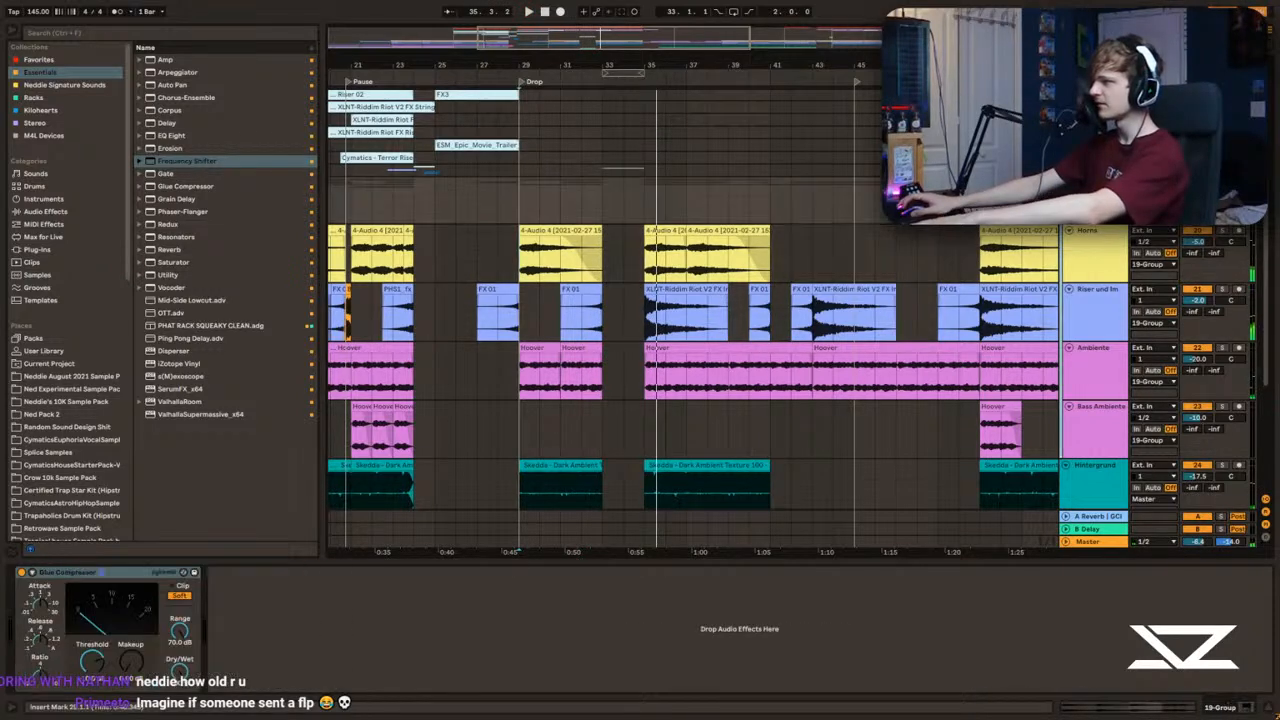
# Step: Deactivate all 19 Group clips from bar 29 to bar 45 and audition the transition into the drop
pyautogui.moveTo(513, 188); pyautogui.dragTo(855, 390)
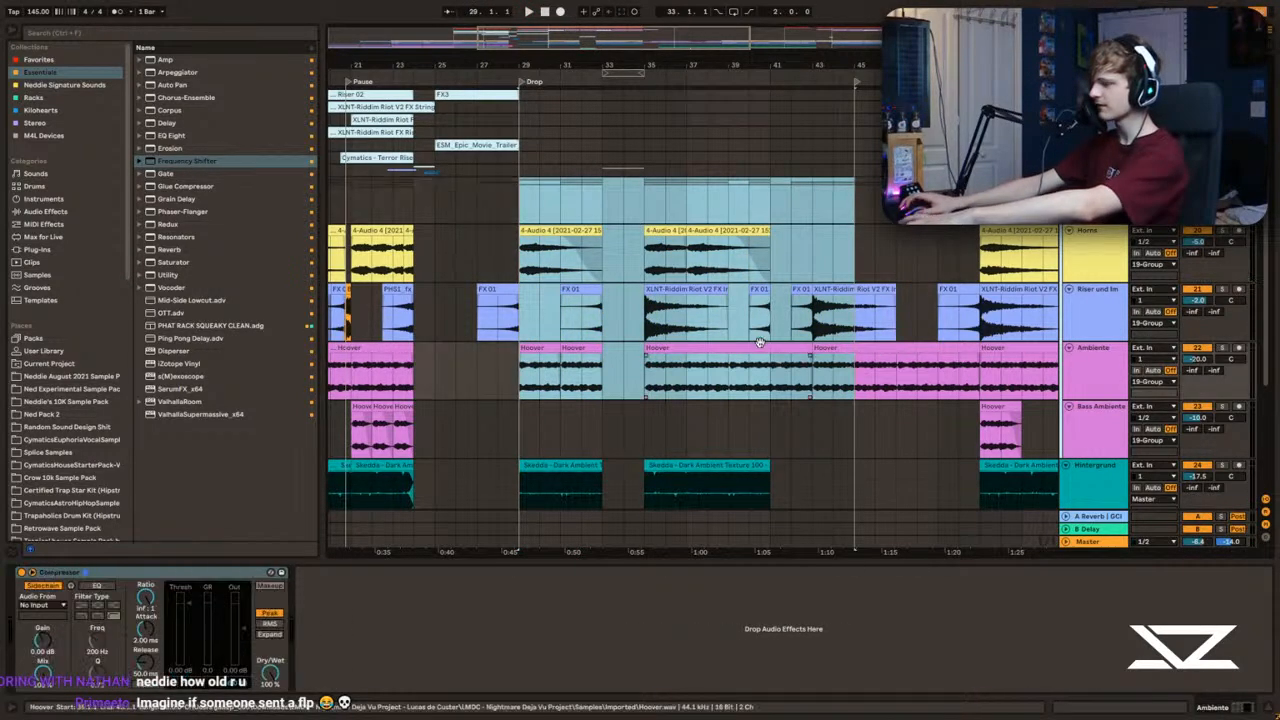
pyautogui.press('0')
pyautogui.click(476, 187)
pyautogui.press('space')
pyautogui.moveTo(527, 66); pyautogui.dragTo(590, 120)
pyautogui.click(622, 194)
pyautogui.scroll(-2, 623, 191)
pyautogui.scroll(1, 624, 198)
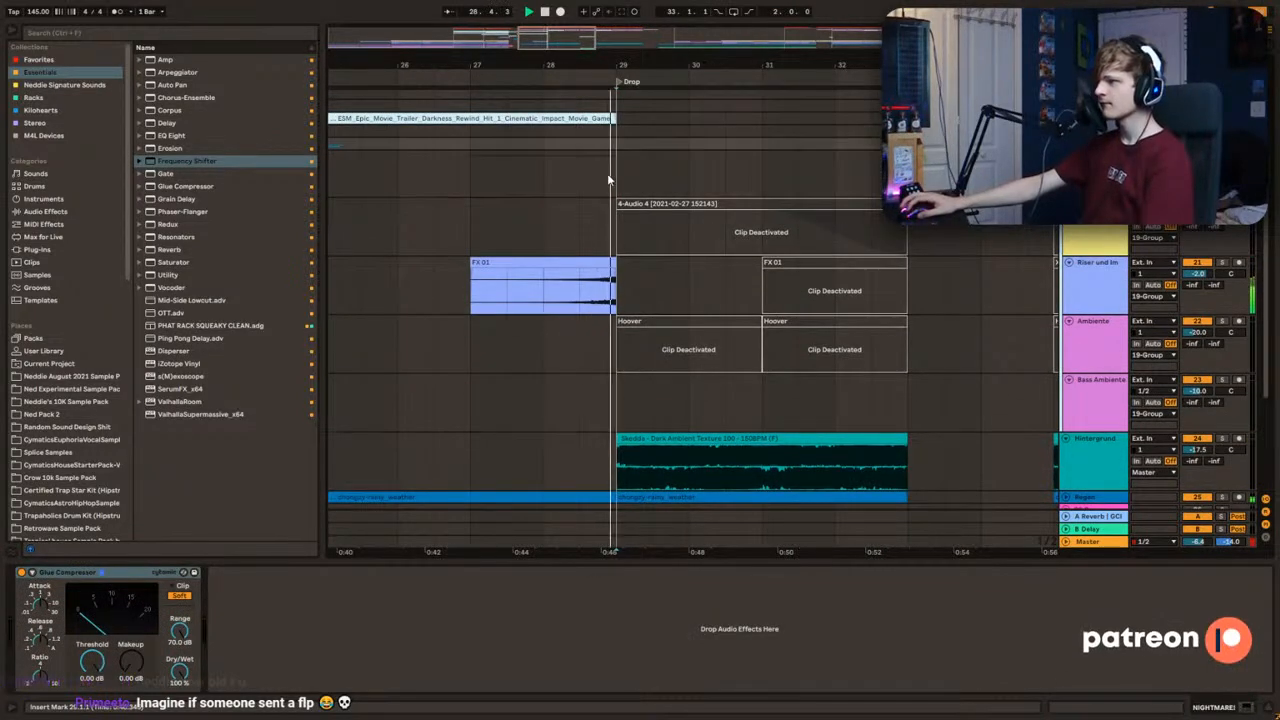
pyautogui.scroll(3, 627, 191)
pyautogui.scroll(3, 632, 230)
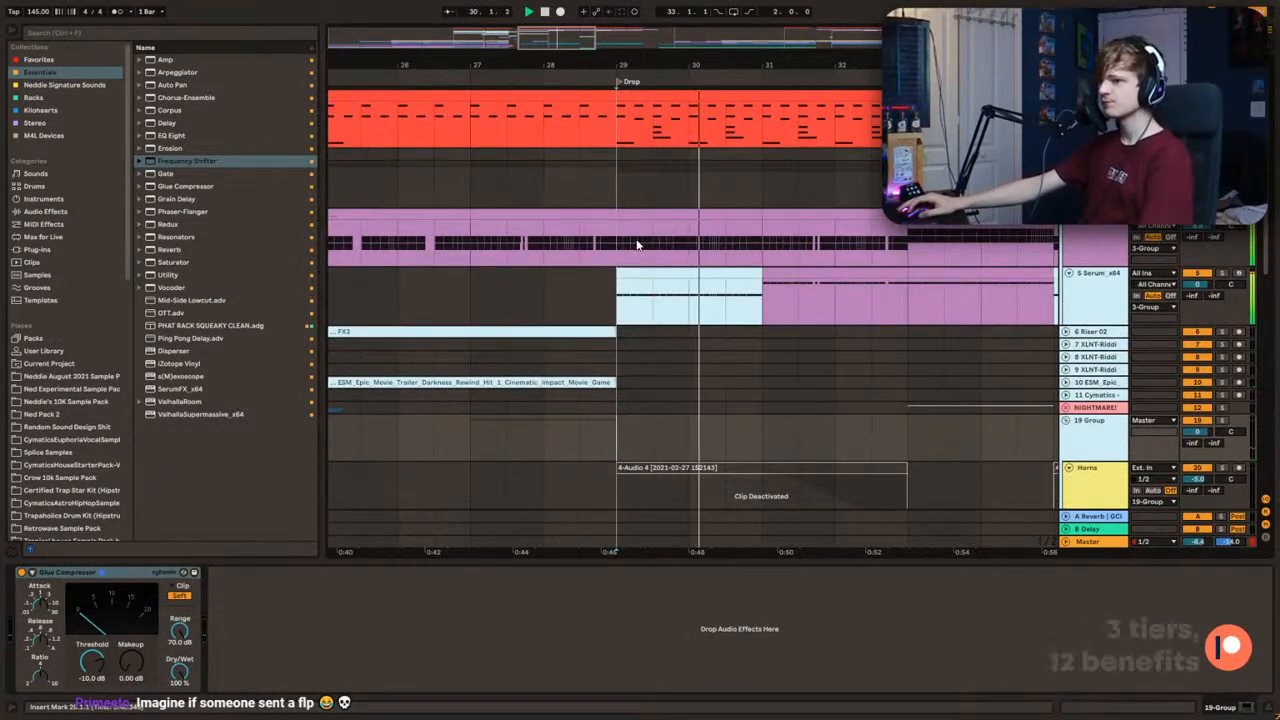
# Step: Move the FX 01 riser clip two beats earlier so that it ends at 28.3 instead of at the drop
pyautogui.scroll(-1, 637, 293)
pyautogui.scroll(-1, 630, 310)
pyautogui.moveTo(472, 67); pyautogui.dragTo(512, 368)
pyautogui.click(513, 371)
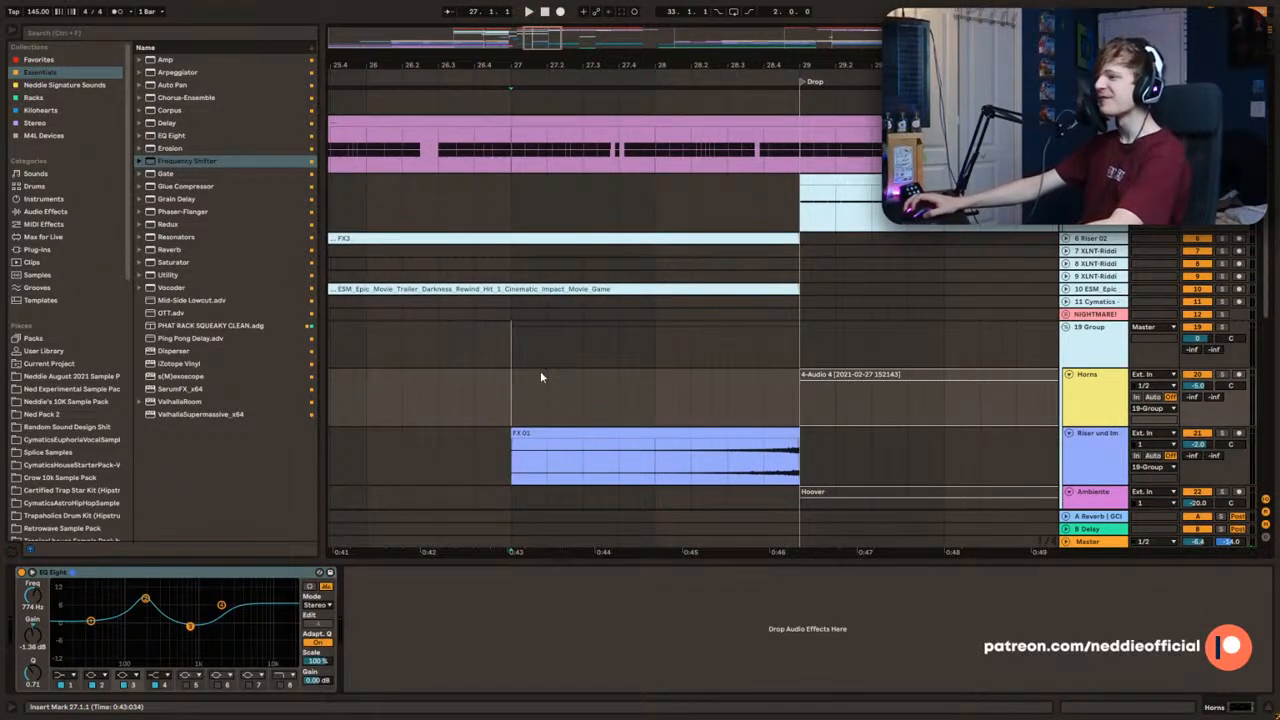
pyautogui.press('space')
pyautogui.scroll(-5, 500, 357)
pyautogui.click(504, 287)
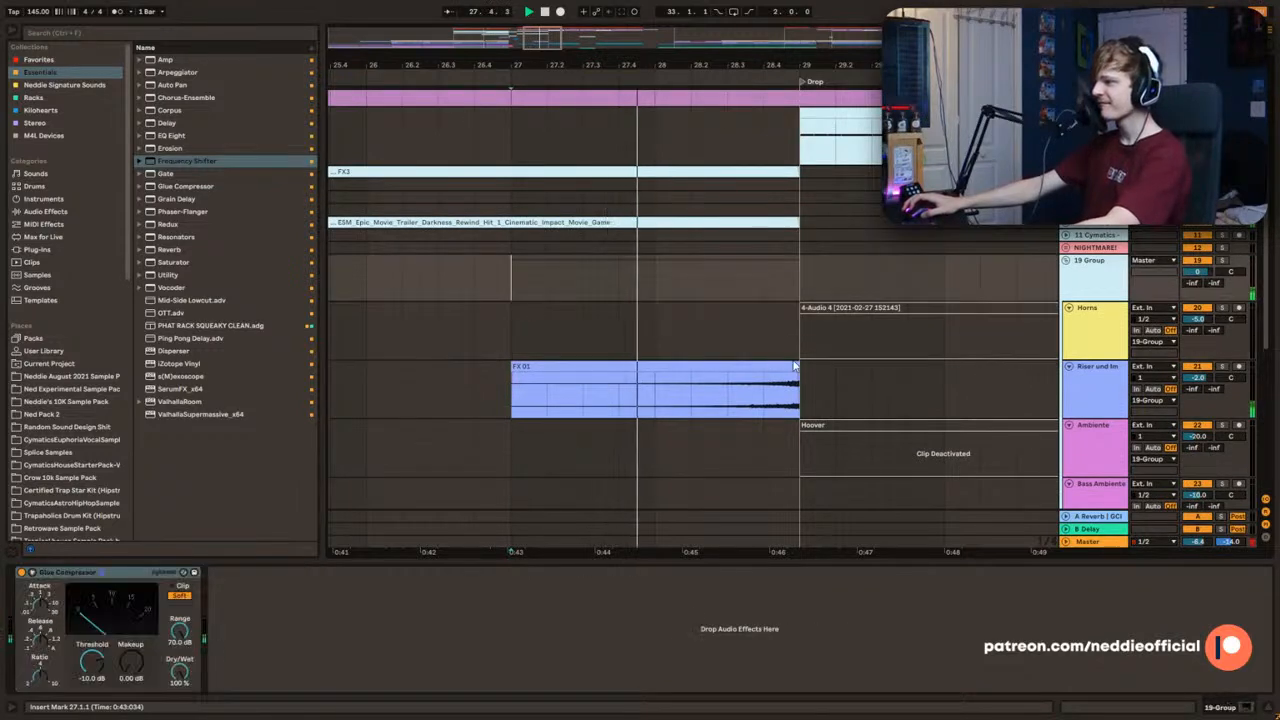
pyautogui.moveTo(762, 368); pyautogui.dragTo(700, 364)
pyautogui.press('space')
pyautogui.click(717, 332)
pyautogui.scroll(12, 716, 302)
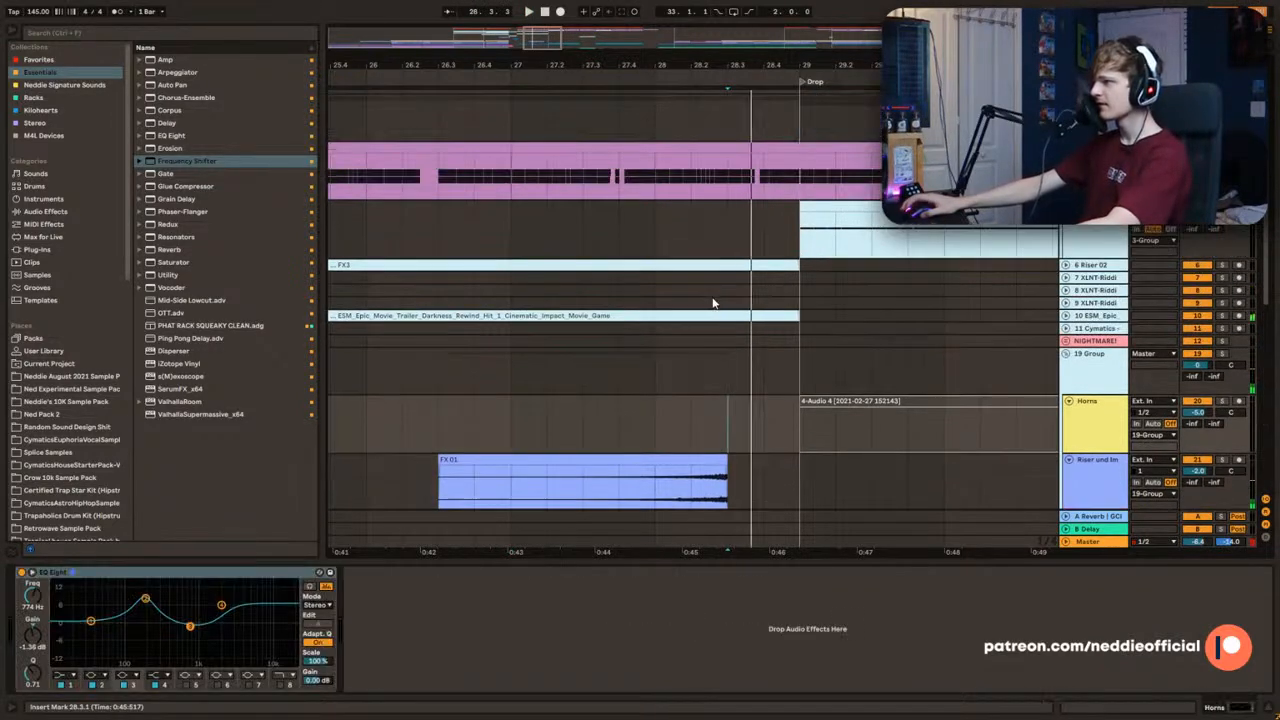
# Step: Audition the bass fill from 28.3 into the drop
pyautogui.click(737, 240)
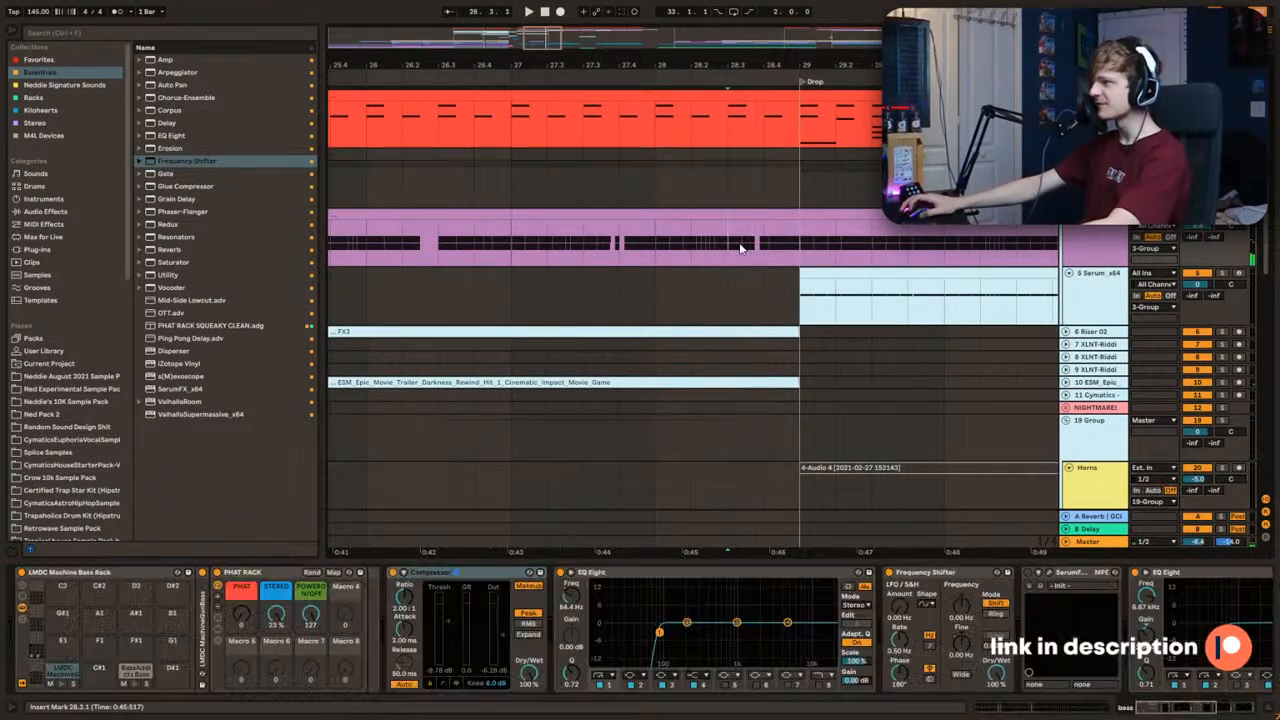
pyautogui.press('space')
pyautogui.moveTo(525, 60); pyautogui.dragTo(527, 100)
pyautogui.scroll(-3, 666, 323)
pyautogui.press('space')
pyautogui.press('space')
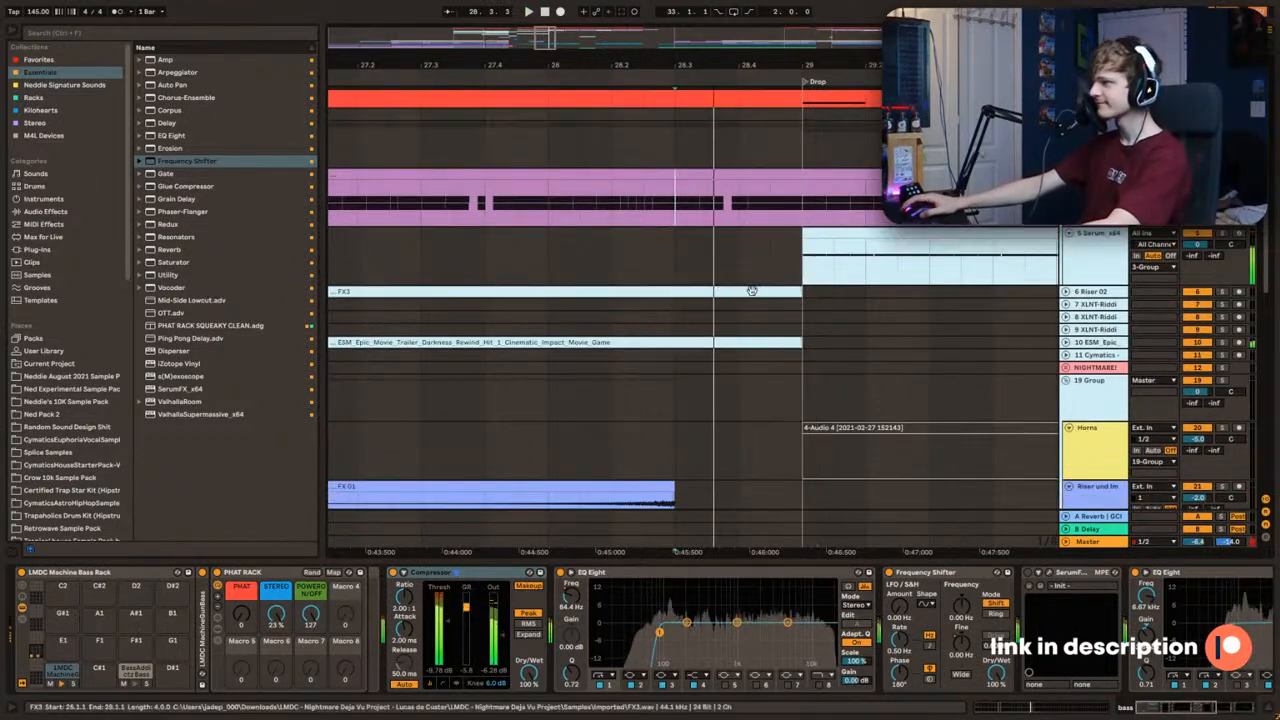
pyautogui.press('space')
pyautogui.press('space')
pyautogui.scroll(-3, 859, 306)
pyautogui.press('space')
# Step: Delete the FX3, ESM trailer impact and drum rack parts between 28.3 and bar 29
pyautogui.moveTo(838, 312); pyautogui.dragTo(683, 252)
pyautogui.press('Delete')
pyautogui.scroll(3, 700, 290)
pyautogui.moveTo(680, 135); pyautogui.dragTo(802, 127)
pyautogui.press('Delete')
# Step: Audition the emptied gap from 28.3, then solo the bass track to hear its fill alone
pyautogui.press('space')
pyautogui.click(690, 237)
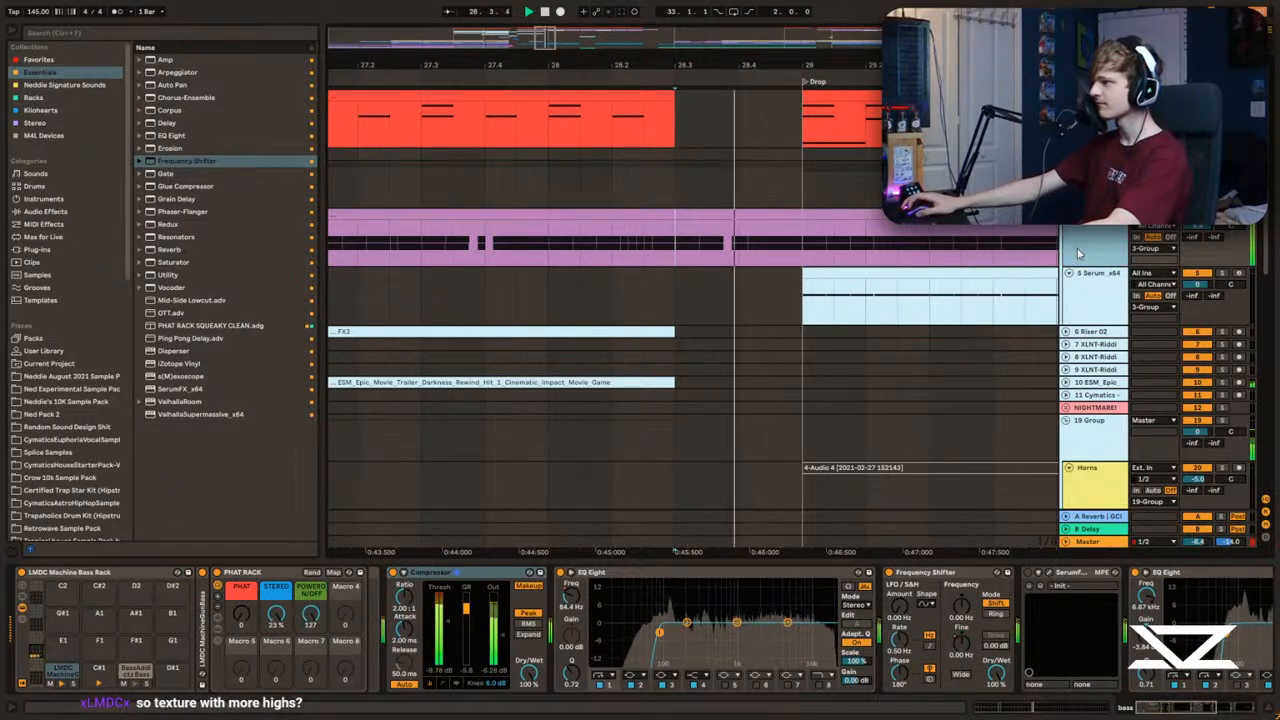
pyautogui.press('space')
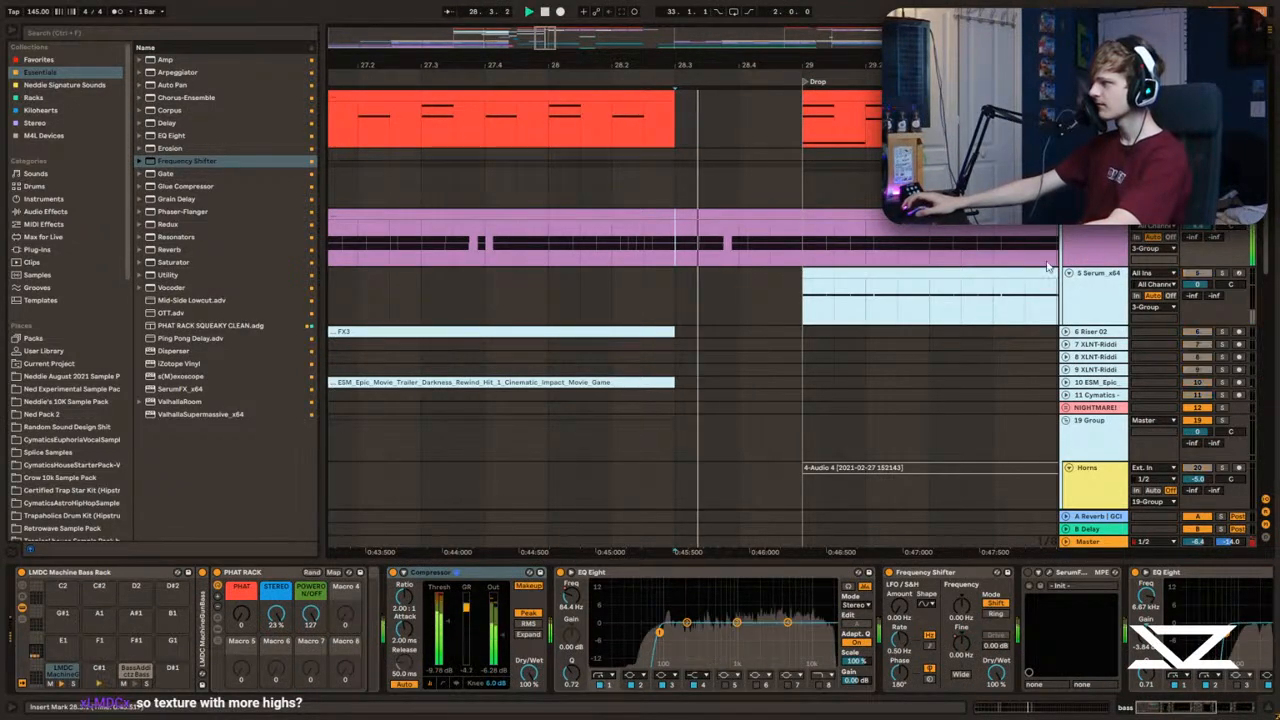
pyautogui.press('space')
# Step: Open the bass clip's MIDI notes, examine the pattern ahead of the drop and play it back
pyautogui.doubleClick(717, 215)
pyautogui.moveTo(1013, 560); pyautogui.dragTo(1040, 155)
pyautogui.press('space')
pyautogui.press('space')
pyautogui.moveTo(1069, 247); pyautogui.dragTo(1240, 222)
pyautogui.moveTo(1050, 248); pyautogui.dragTo(1243, 210)
pyautogui.click(1041, 262)
# Step: Replay the soloed bass fill between 28.3 and the drop
pyautogui.press('space')
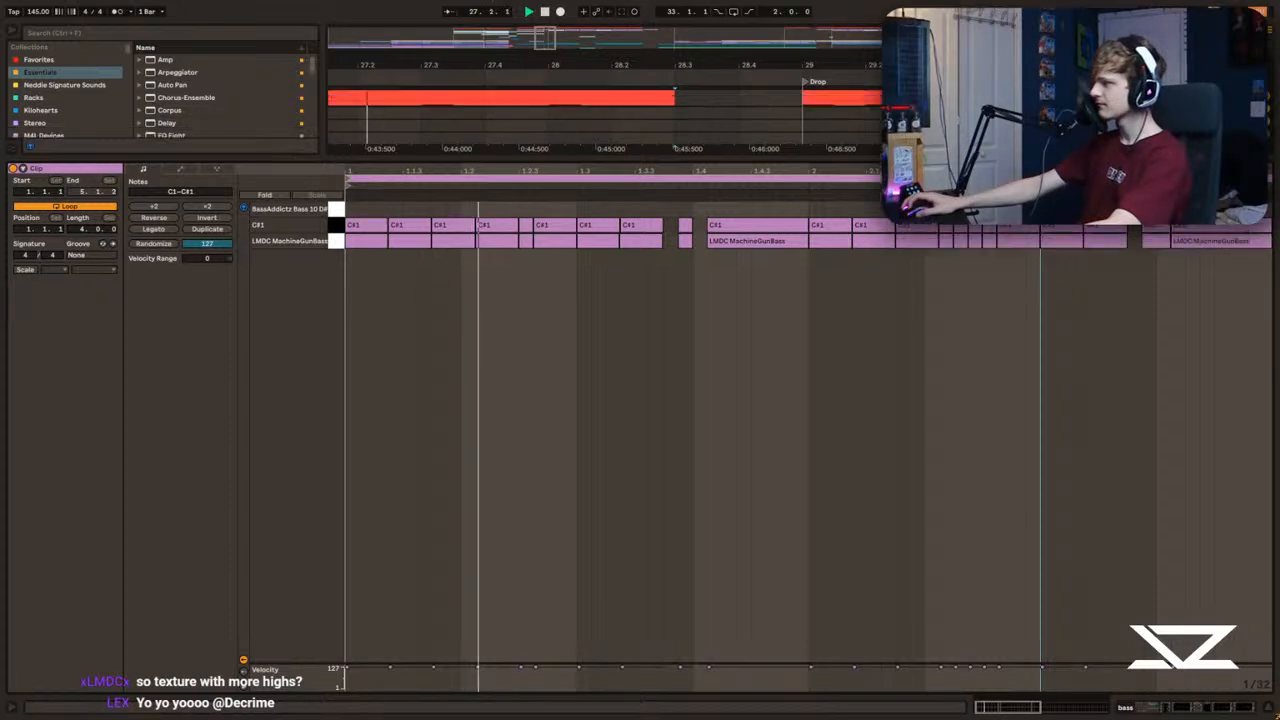
pyautogui.hotkey('ctrl', 'alt', 'l')
pyautogui.click(671, 246)
pyautogui.press('space')
pyautogui.press('space')
pyautogui.press('space')
pyautogui.moveTo(571, 36); pyautogui.dragTo(606, 46)
pyautogui.doubleClick(1095, 243)
# Step: Add a Utility at the end of the bass track's device chain and audition from 28.3
pyautogui.click(783, 246)
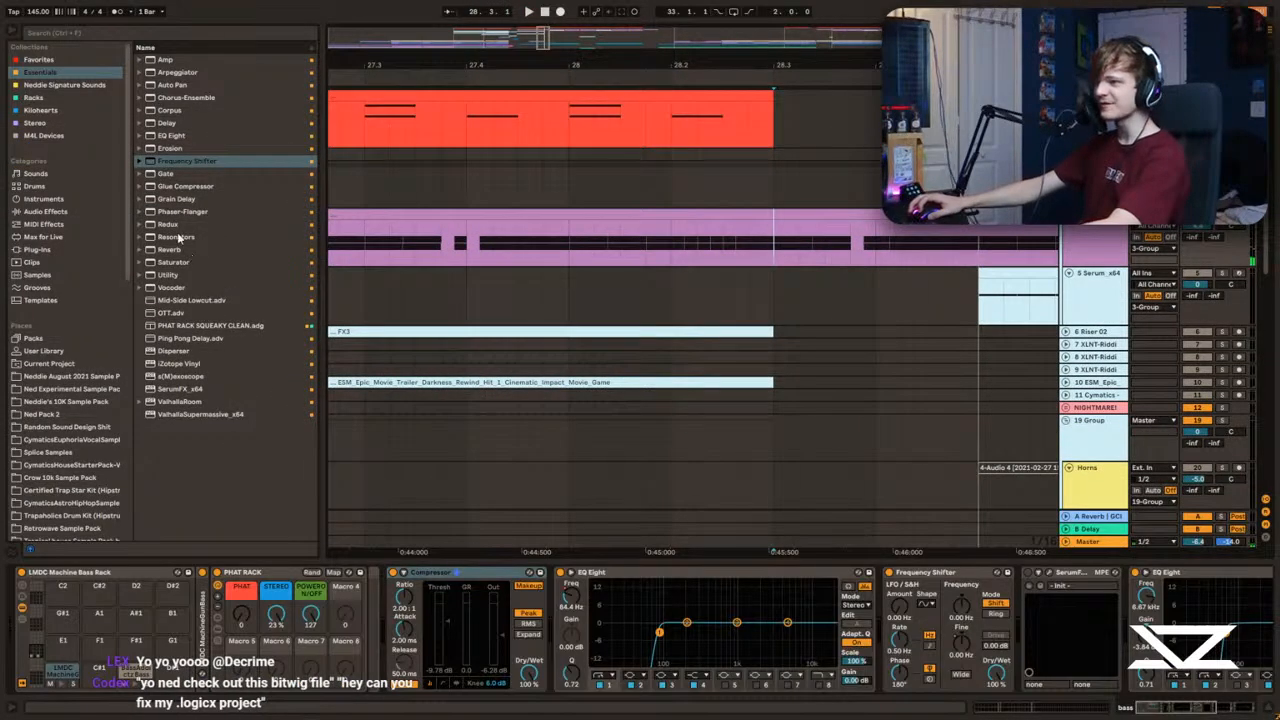
pyautogui.doubleClick(175, 276)
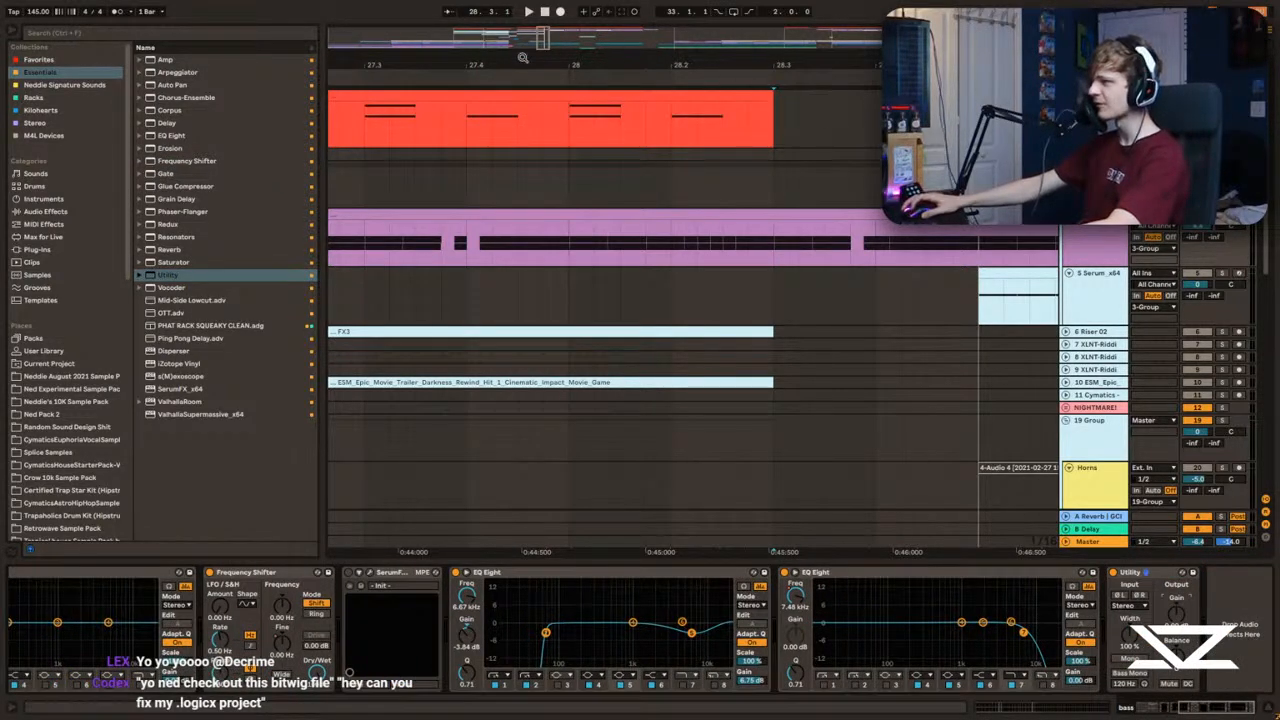
pyautogui.press('space')
# Step: Show the bass track's automation and remove the additional lanes, leaving only the Utility Gain lane
pyautogui.press('space')
pyautogui.press('space')
pyautogui.press('a')
pyautogui.scroll(3, 871, 243)
pyautogui.press('space')
pyautogui.press('space')
pyautogui.press('space')
pyautogui.click(1121, 273)
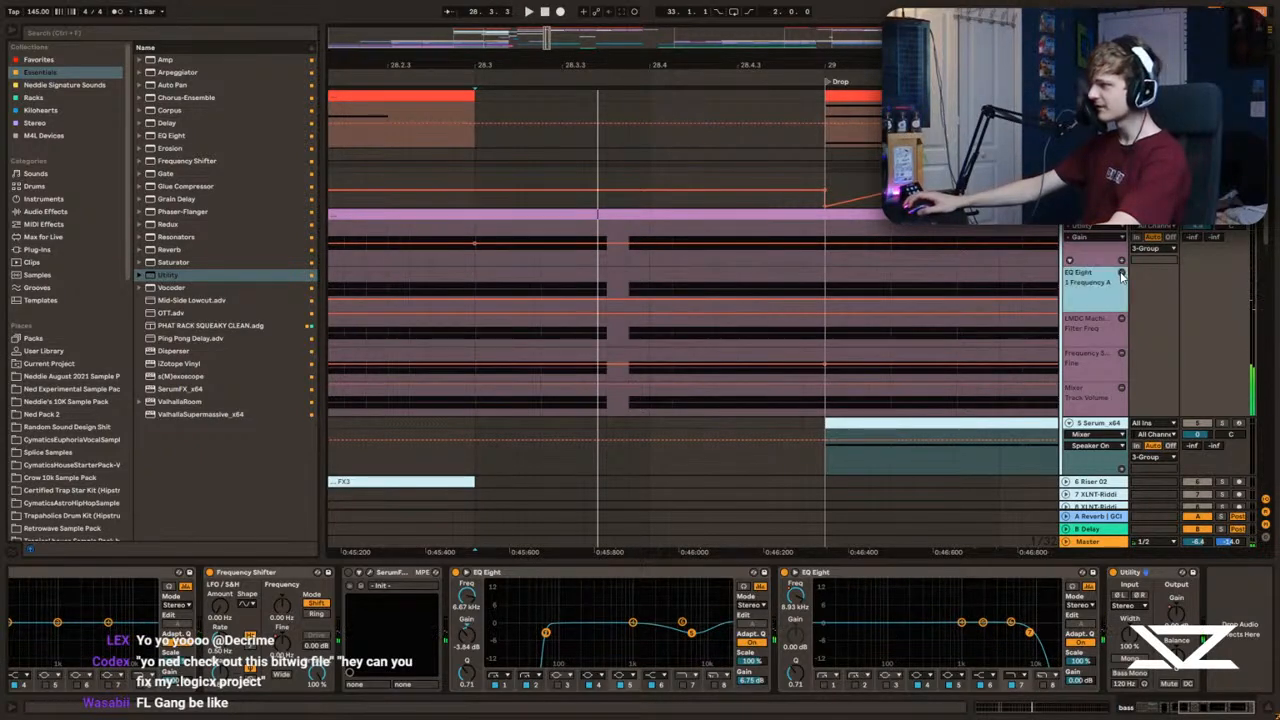
pyautogui.click(1121, 273)
pyautogui.click(1121, 273)
pyautogui.click(1121, 273)
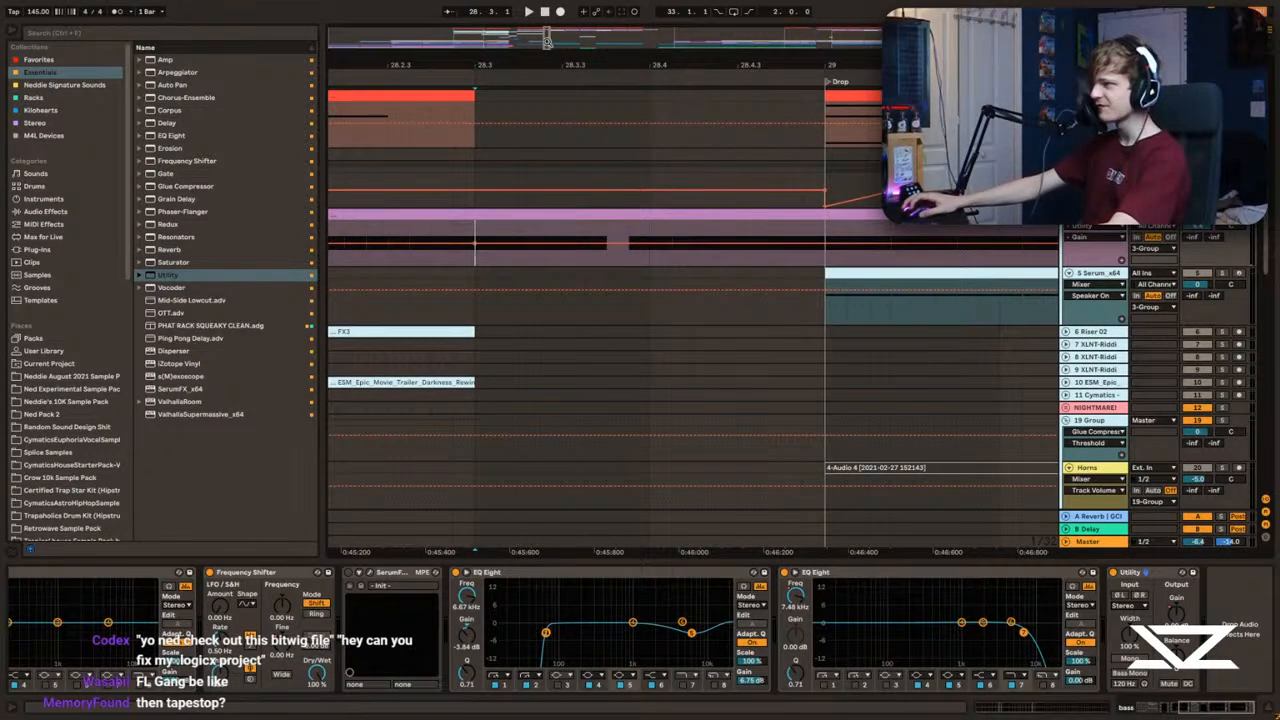
# Step: Draw a short Utility Gain dip just after 28.3 on the bass and audition it
pyautogui.scroll(3, 608, 258)
pyautogui.press('space')
pyautogui.moveTo(629, 244); pyautogui.dragTo(603, 250)
pyautogui.press('space')
pyautogui.press('space')
pyautogui.press('space')
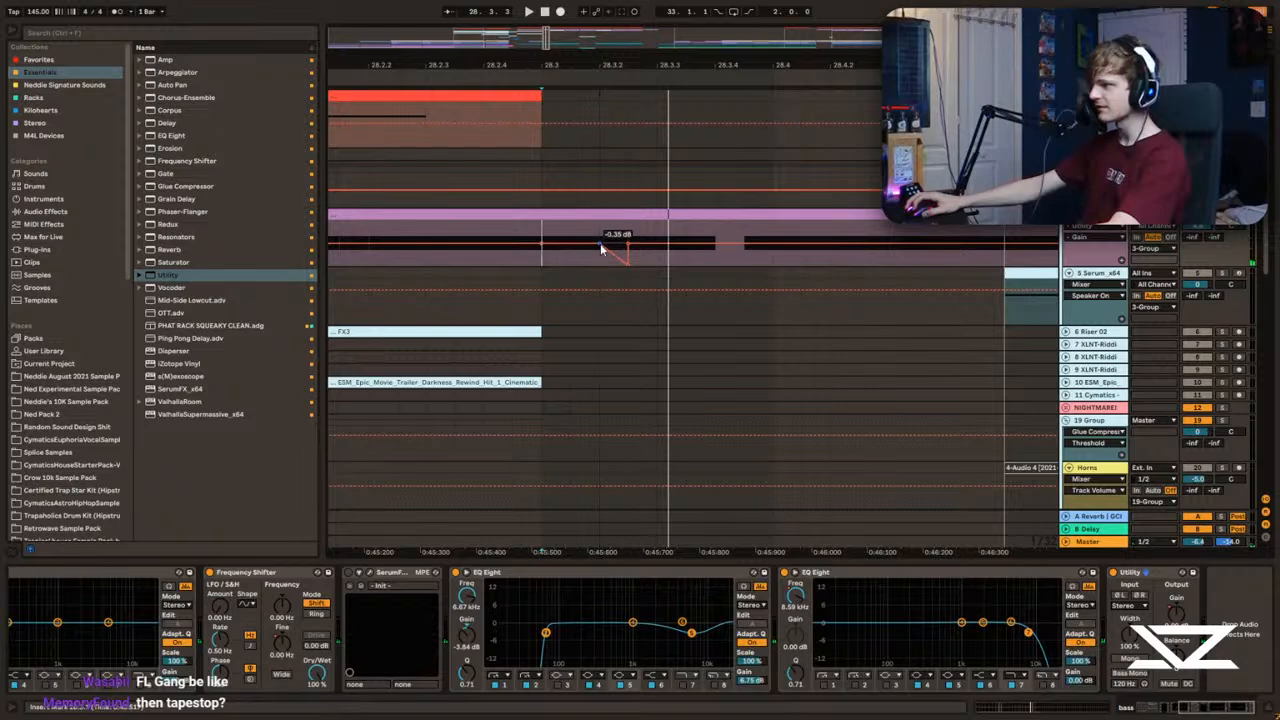
# Step: Correct the gain value at the start of the dip, bend its fall into a curve and audition it
pyautogui.rightClick(600, 243)
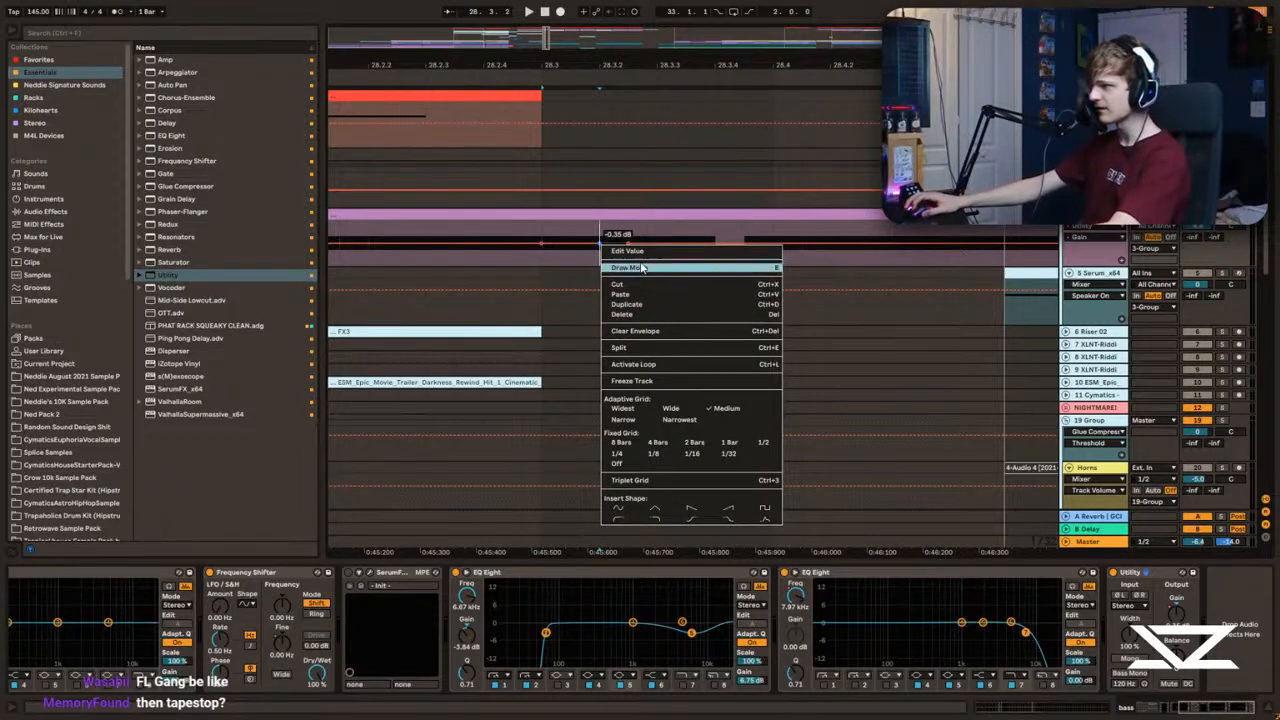
pyautogui.click(601, 246)
pyautogui.press('space')
pyautogui.press('Return')
pyautogui.press('space')
pyautogui.press('space')
pyautogui.moveTo(600, 245); pyautogui.dragTo(619, 229)
pyautogui.press('space')
pyautogui.press('space')
pyautogui.press('space')
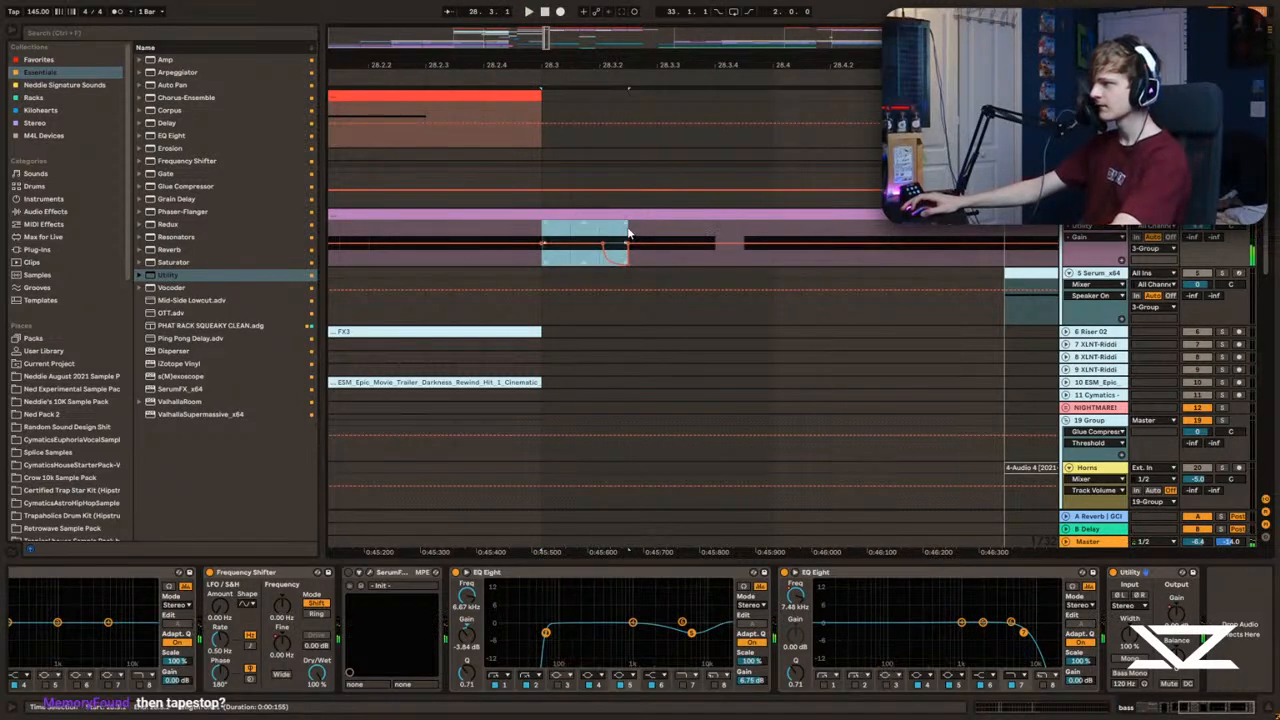
# Step: Duplicate the curved gain dip after itself and paste a third copy from 28.3.4
pyautogui.hotkey('ctrl', 'd')
pyautogui.press('space')
pyautogui.click(744, 235)
pyautogui.hotkey('ctrl', 'v')
pyautogui.press('space')
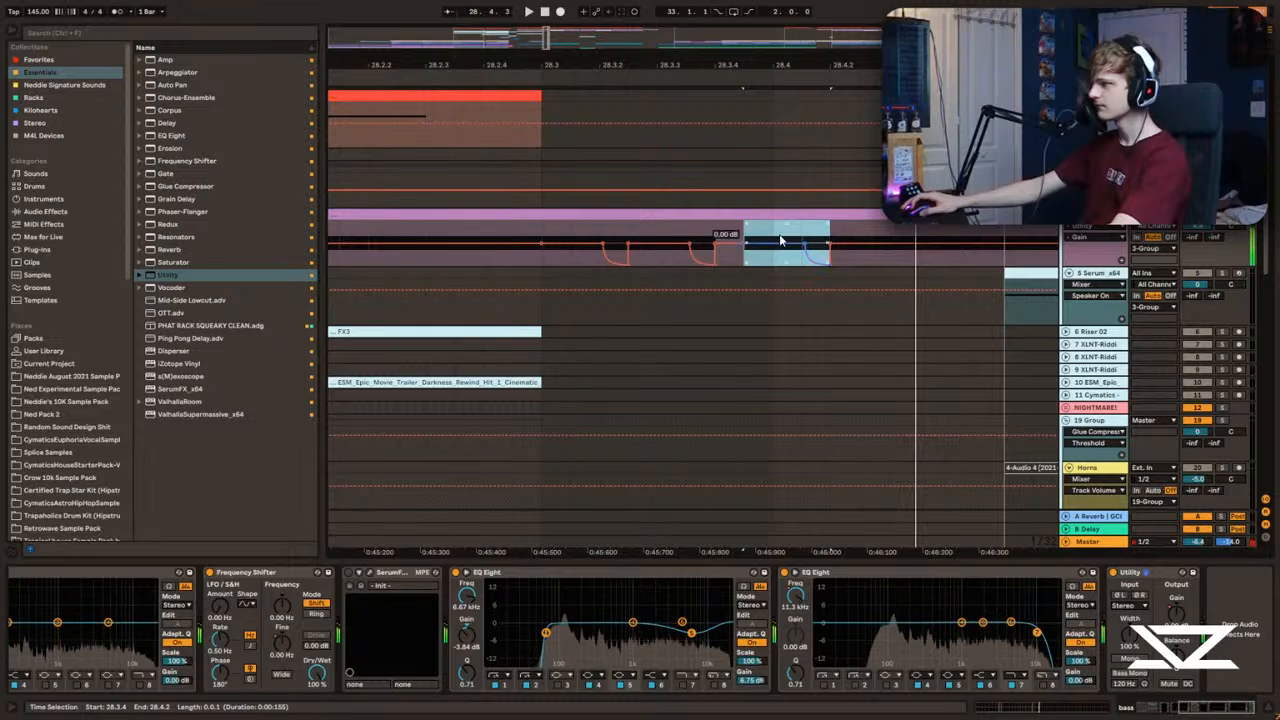
# Step: Reposition the third gain dip to start at 28.4 and paste a fourth one after it
pyautogui.moveTo(777, 240); pyautogui.dragTo(727, 235)
pyautogui.click(807, 236)
pyautogui.press('space')
pyautogui.press('space')
pyautogui.hotkey('ctrl', 'v')
pyautogui.press('space')
# Step: Extend the last gain dip at -inf dB up to bar 29 and audition from 28.3
pyautogui.press('space')
pyautogui.click(777, 236)
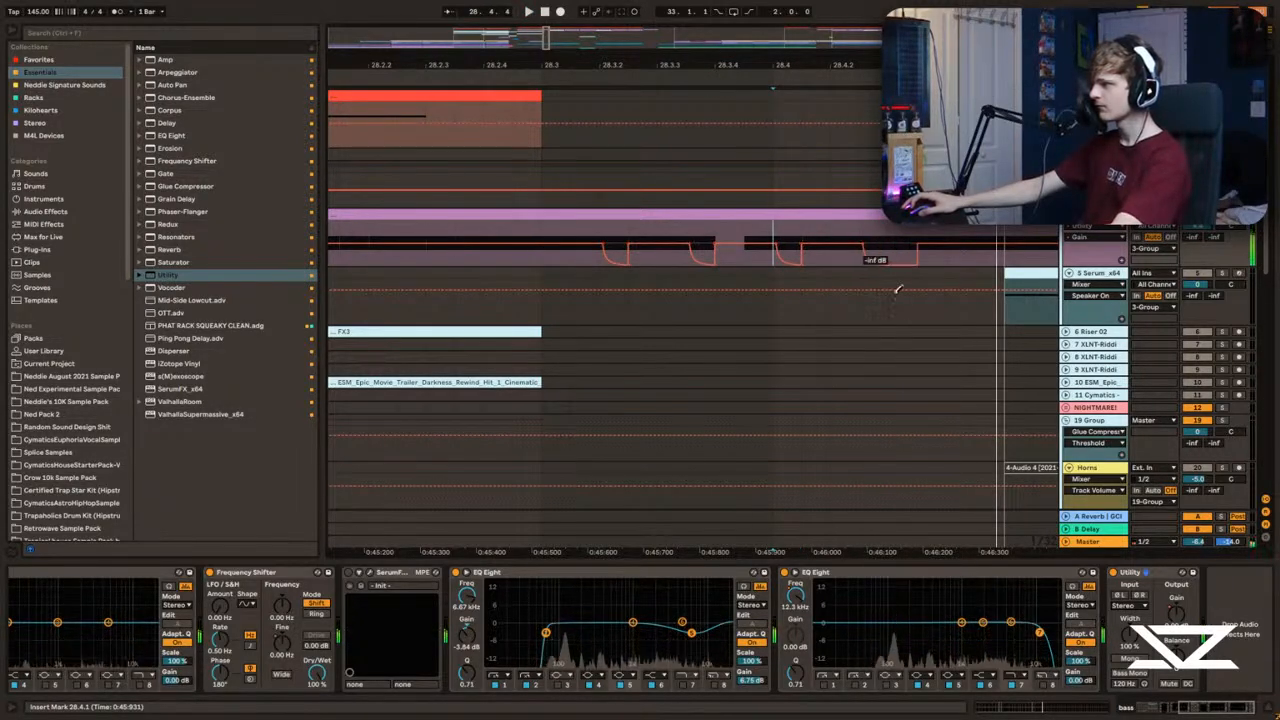
pyautogui.moveTo(889, 263); pyautogui.dragTo(1002, 263)
pyautogui.press('space')
pyautogui.press('space')
pyautogui.click(510, 216)
# Step: Audition the gated bass fill and widen the second gain dip to last until 28.3.4
pyautogui.press('space')
pyautogui.click(550, 240)
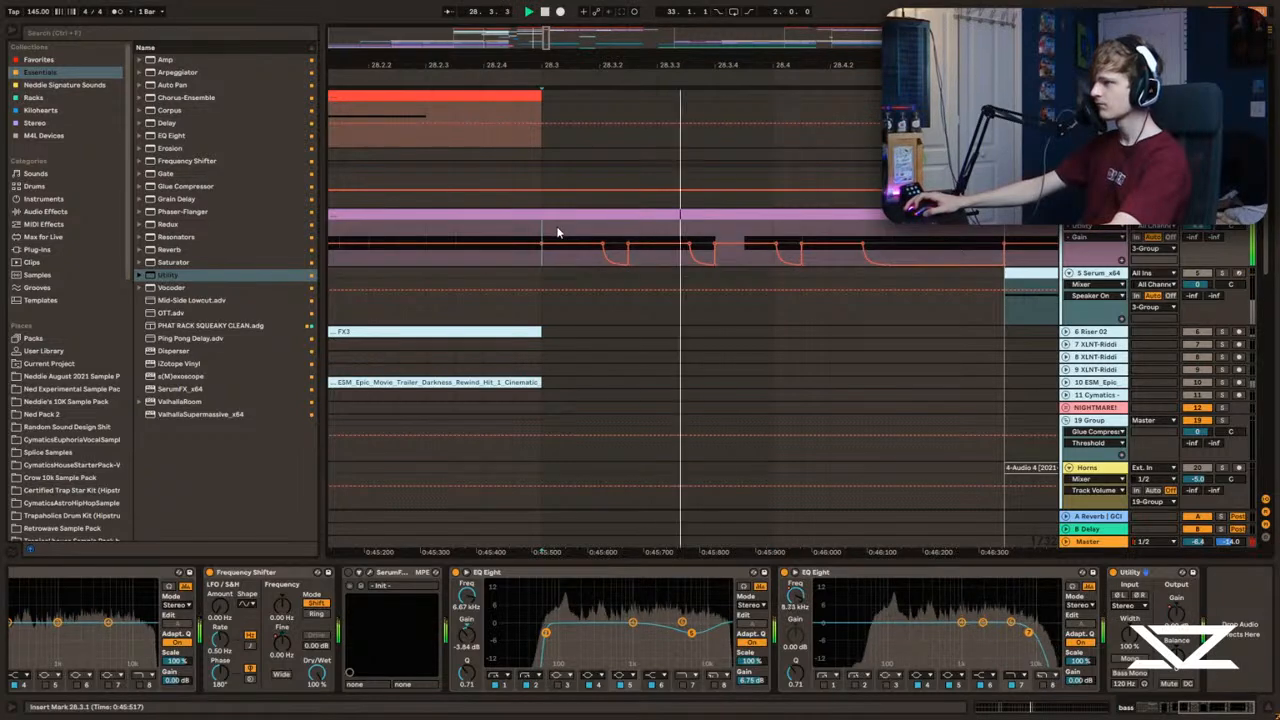
pyautogui.press('space')
pyautogui.press('space')
pyautogui.press('space')
pyautogui.press('space')
pyautogui.press('space')
pyautogui.press('space')
pyautogui.press('space')
pyautogui.press('b')
pyautogui.click(731, 263)
# Step: Delay the start of the second gain dip to where the bass note ends and audition it
pyautogui.press('space')
pyautogui.press('b')
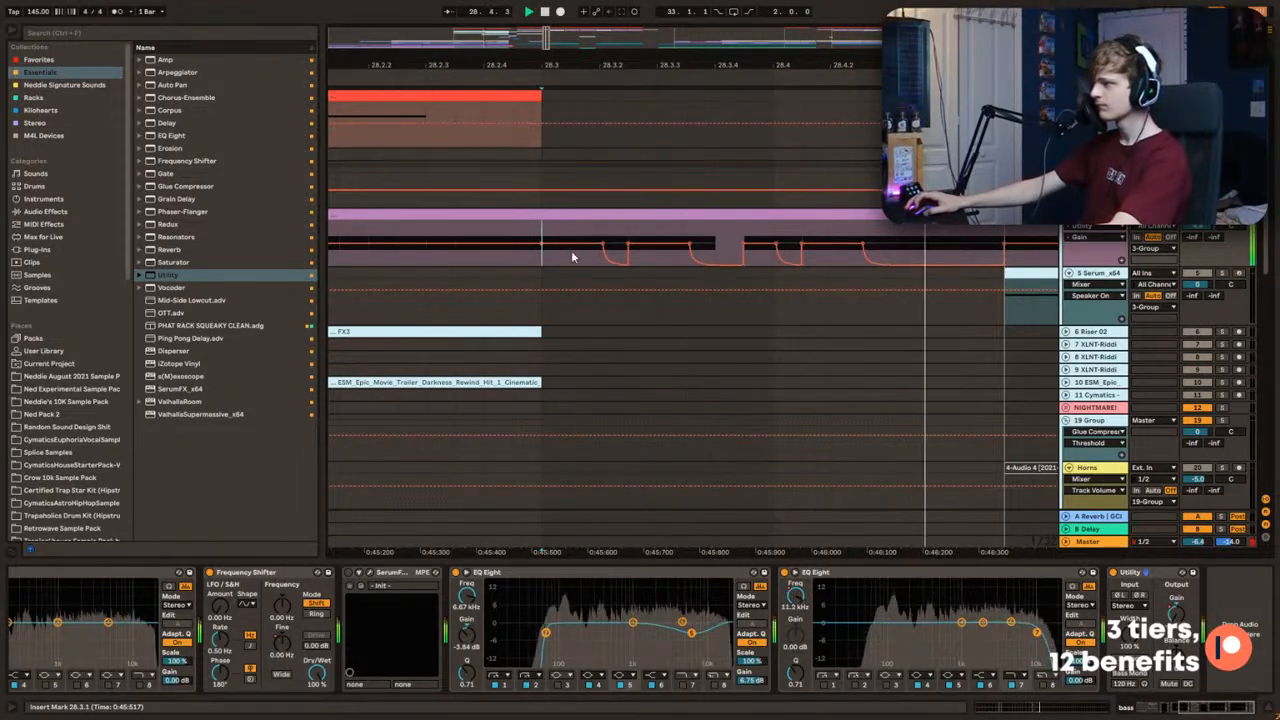
pyautogui.press('space')
pyautogui.press('a')
pyautogui.press('space')
pyautogui.press('a')
pyautogui.moveTo(693, 244); pyautogui.dragTo(717, 256)
pyautogui.press('space')
# Step: Hide the automation, clear the bass solo and audition the fill into the drop with the full mix
pyautogui.press('space')
pyautogui.press('space')
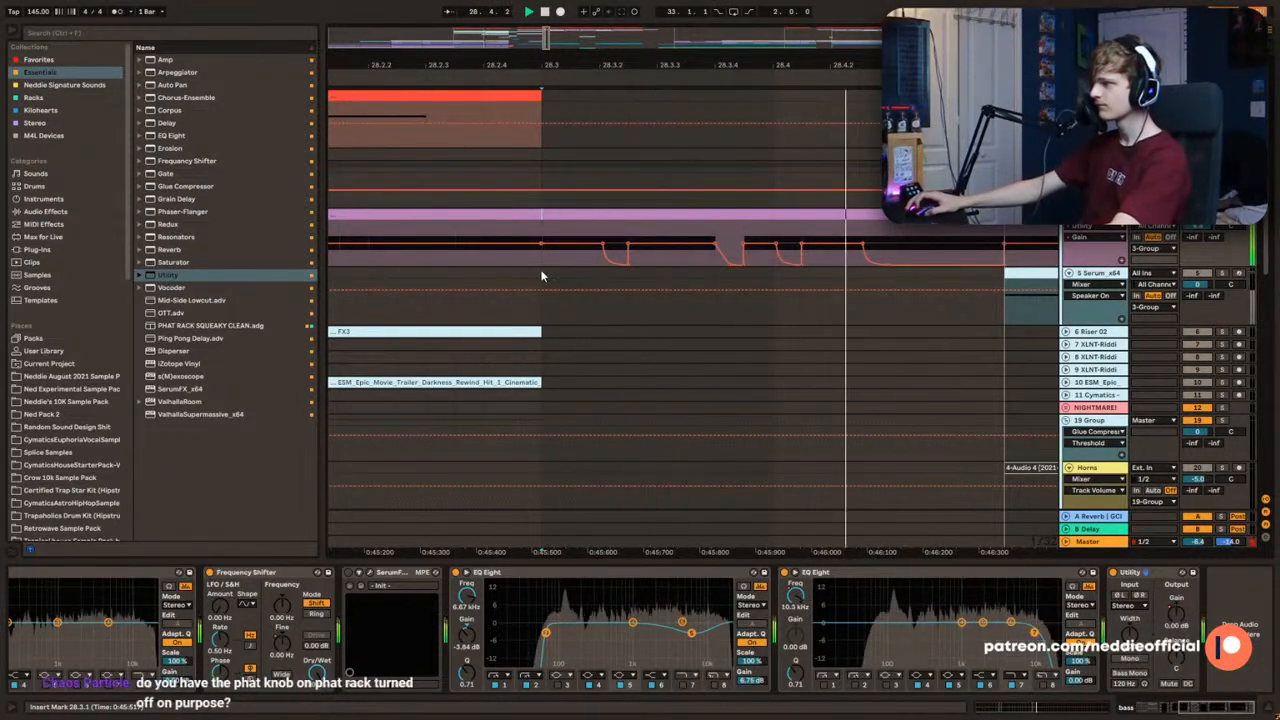
pyautogui.press('a')
pyautogui.moveTo(630, 61)
pyautogui.mouseDown()
pyautogui.moveTo(940, 30)
pyautogui.moveTo(717, 63)
pyautogui.moveTo(680, 58)
pyautogui.moveTo(681, 15)
pyautogui.moveTo(679, 57)
pyautogui.moveTo(652, 76)
pyautogui.mouseUp()
pyautogui.click(456, 241)
pyautogui.press('space')
pyautogui.click(682, 122)
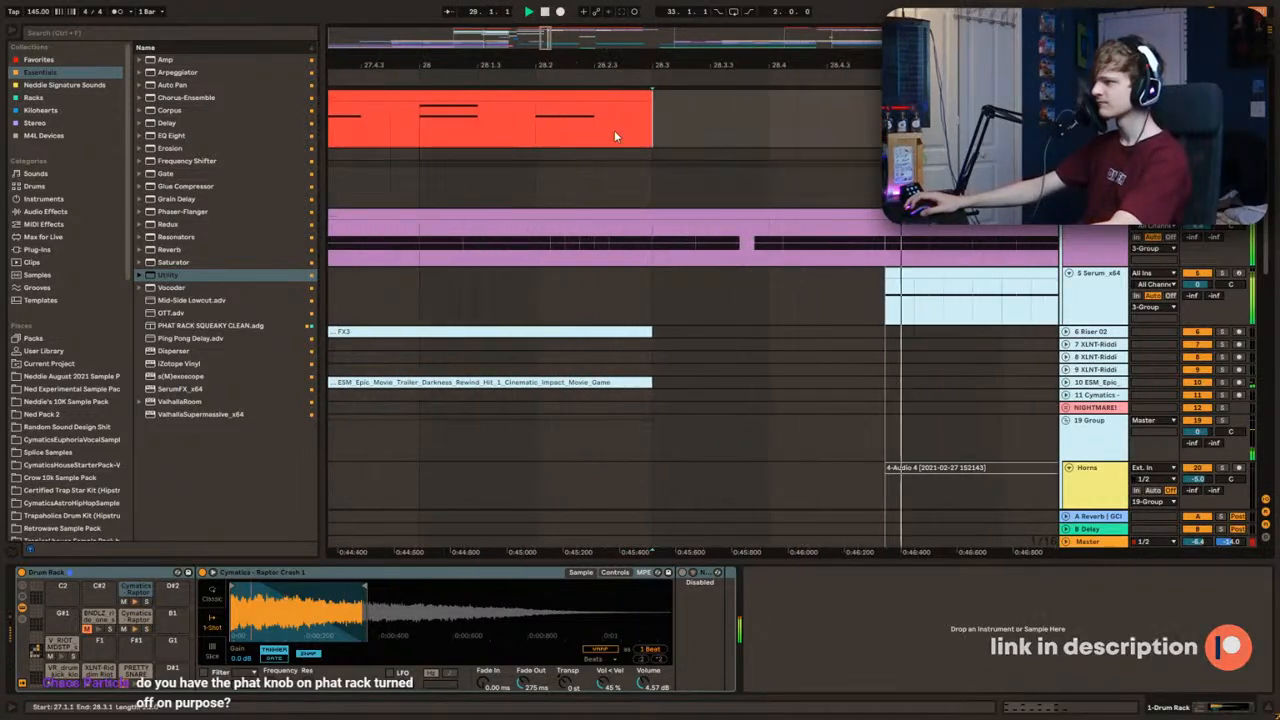
pyautogui.press('space')
# Step: Recheck the bass track's automation at 28.3 and replay the fill
pyautogui.click(654, 247)
pyautogui.press('a')
pyautogui.press('a')
pyautogui.press('space')
# Step: Audition the bass clip from several points further along the drop
pyautogui.press('space')
pyautogui.moveTo(620, 65)
pyautogui.mouseDown()
pyautogui.moveTo(561, 34)
pyautogui.moveTo(530, 36)
pyautogui.moveTo(571, 31)
pyautogui.moveTo(636, 50)
pyautogui.mouseUp()
pyautogui.click(690, 243)
pyautogui.click(634, 243)
pyautogui.press('space')
pyautogui.click(769, 245)
pyautogui.press('space')
pyautogui.press('space')
pyautogui.click(923, 241)
# Step: Select the bass section from 39.1 to 39.3 and audition it
pyautogui.press('space')
pyautogui.press('space')
pyautogui.click(526, 243)
pyautogui.press('space')
pyautogui.press('space')
pyautogui.moveTo(526, 245); pyautogui.dragTo(587, 245)
# Step: Return to the bass fill around bar 28 and audition it into the drop
pyautogui.press('space')
pyautogui.press('space')
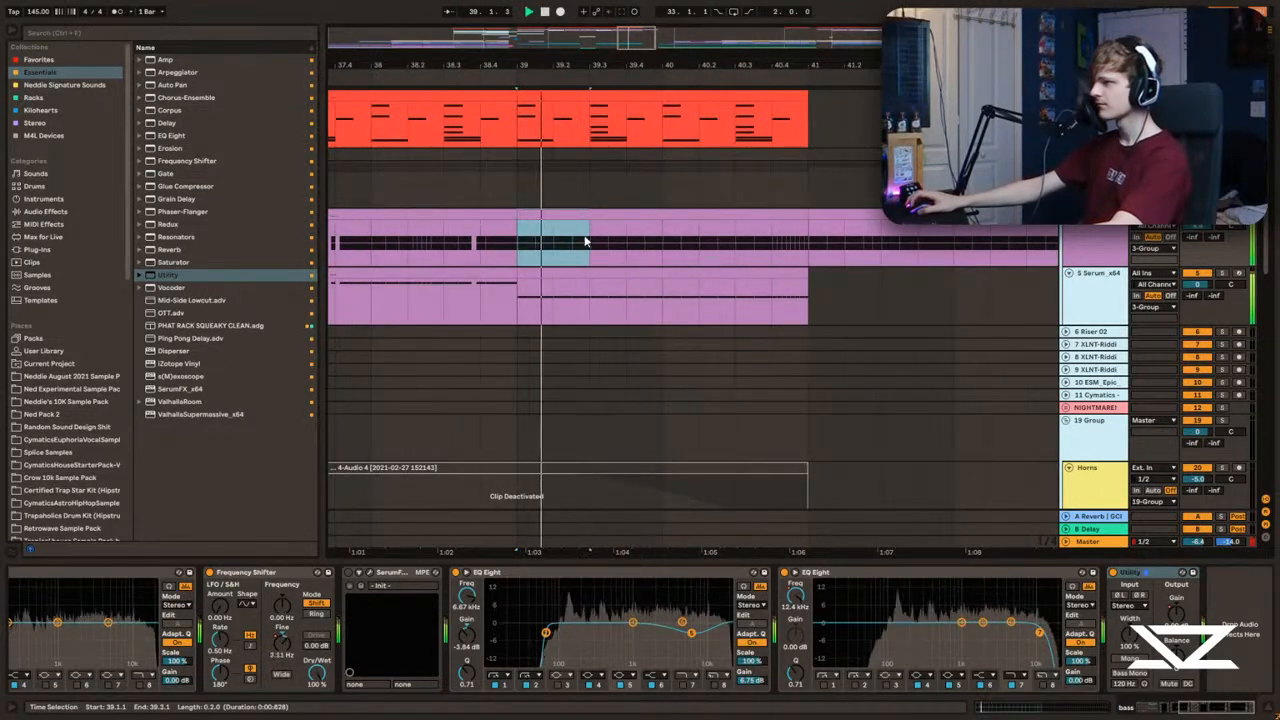
pyautogui.press('space')
pyautogui.moveTo(636, 42); pyautogui.dragTo(543, 33)
pyautogui.click(700, 236)
pyautogui.press('space')
pyautogui.moveTo(700, 236); pyautogui.dragTo(726, 236)
pyautogui.moveTo(547, 35); pyautogui.dragTo(548, 45)
# Step: Draw the bass track's Utility Gain automation down to -inf dB in the gaps between 28.3 and the drop, and replay the fill
pyautogui.press('space')
pyautogui.press('space')
pyautogui.press('a')
pyautogui.click(710, 234)
pyautogui.press('space')
pyautogui.press('space')
pyautogui.press('space')
pyautogui.press('space')
pyautogui.press('space')
pyautogui.click(713, 267)
pyautogui.press('b')
pyautogui.click(713, 262)
pyautogui.click(750, 263)
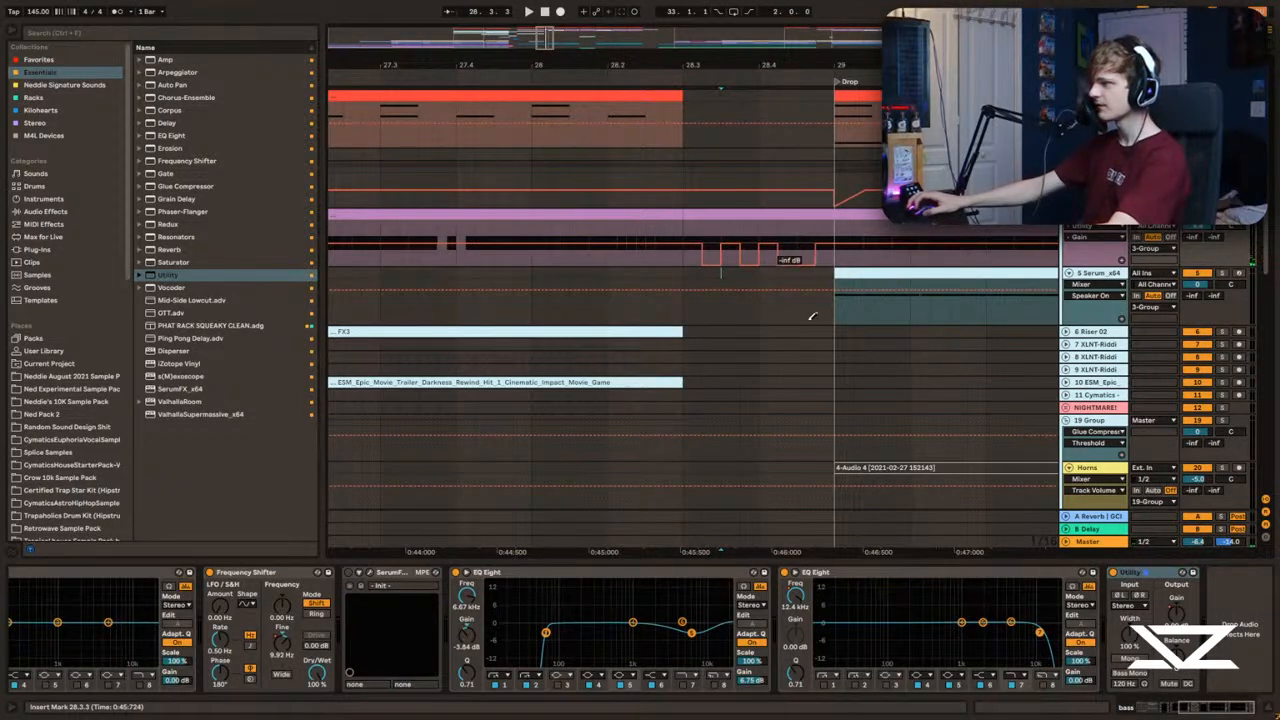
pyautogui.press('space')
pyautogui.press('a')
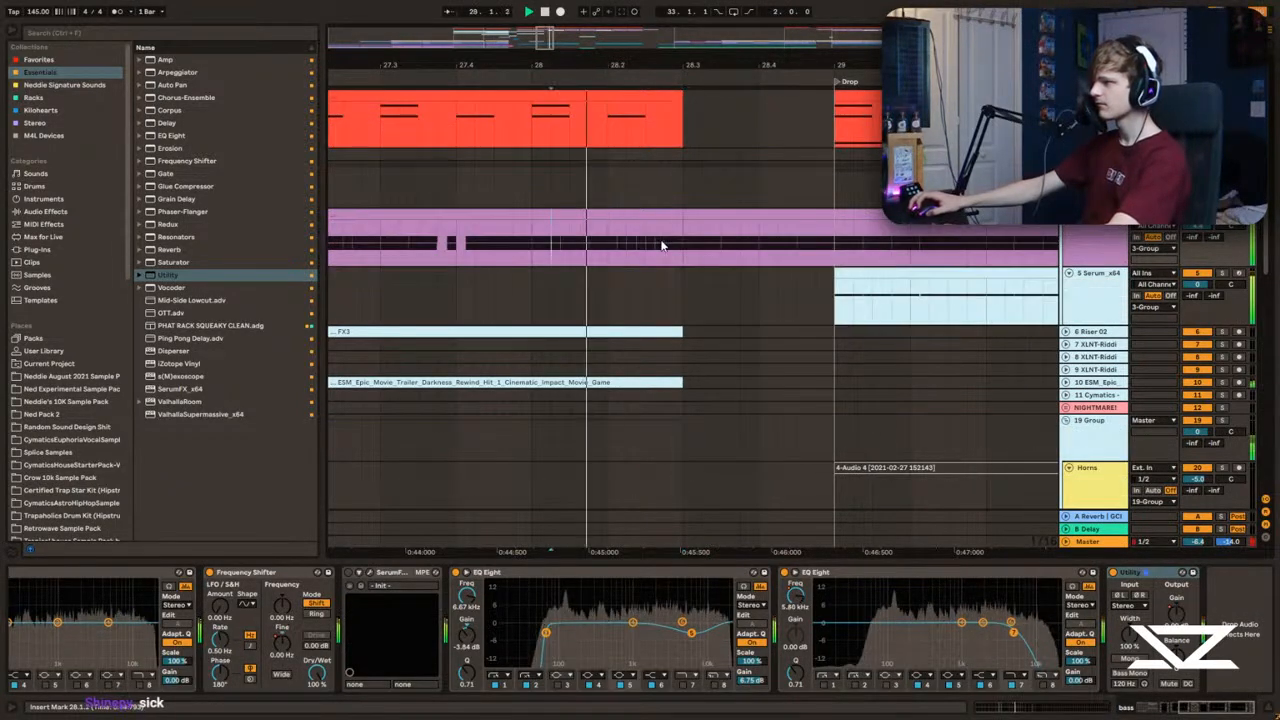
# Step: Delete the selected area across the lower tracks between 28.3 and the drop, and replay the fill
pyautogui.scroll(-10, 700, 259)
pyautogui.press('space')
pyautogui.moveTo(832, 319); pyautogui.dragTo(688, 275)
pyautogui.press('Delete')
pyautogui.click(589, 220)
pyautogui.press('space')
pyautogui.scroll(9, 651, 231)
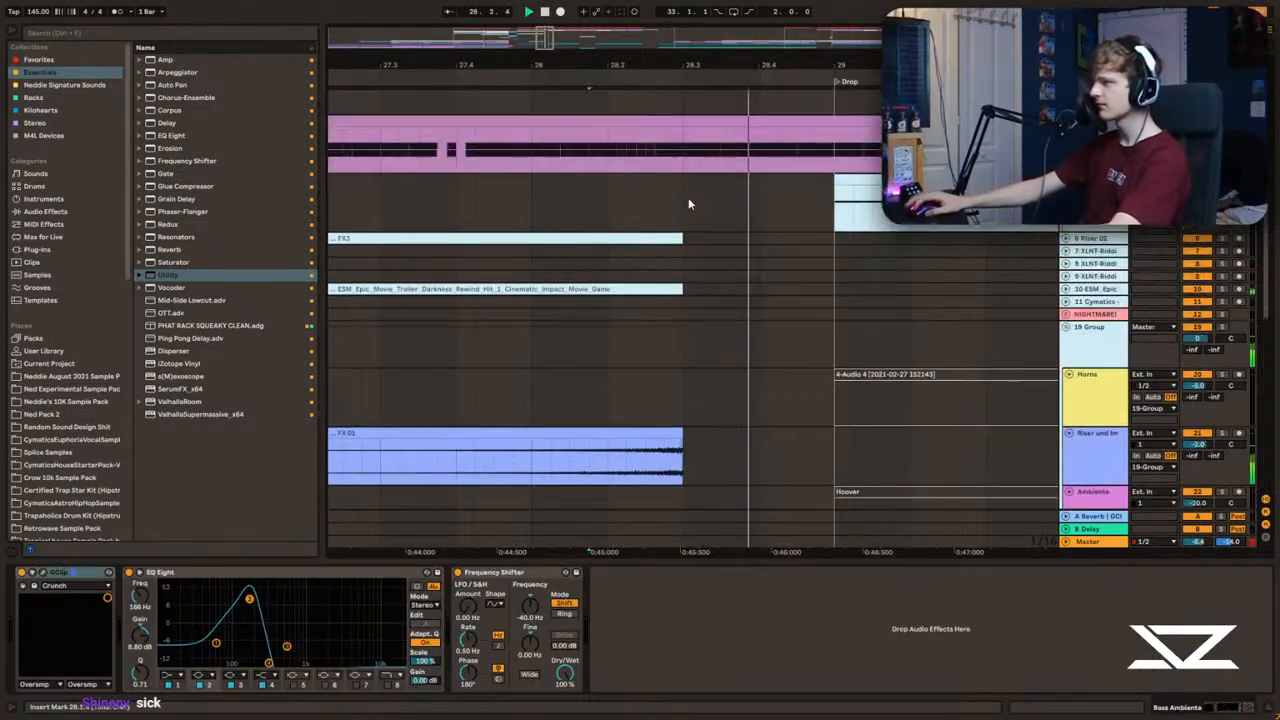
# Step: Duplicate the half-beat gate pattern starting at 28.3 in the bass track's Utility Gain automation
pyautogui.click(443, 240)
pyautogui.press('a')
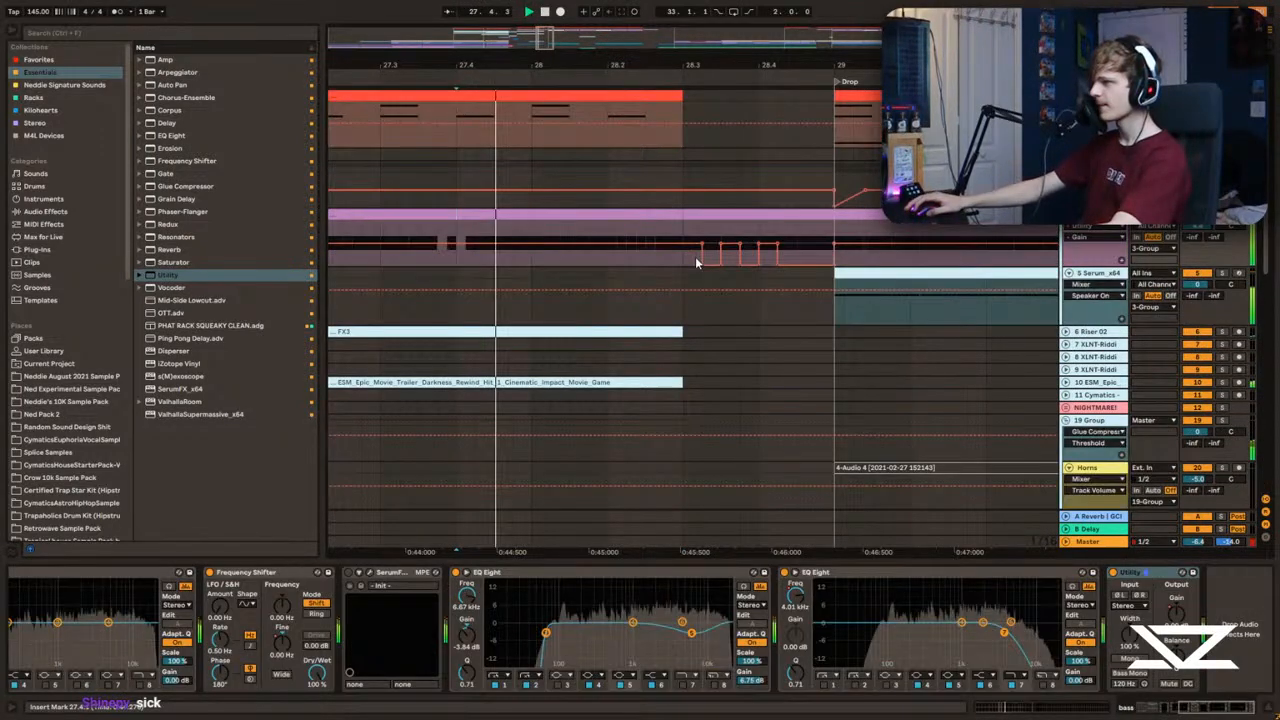
pyautogui.press('space')
pyautogui.scroll(3, 697, 263)
pyautogui.moveTo(570, 250); pyautogui.dragTo(628, 235)
pyautogui.click(573, 233)
pyautogui.hotkey('ctrl', 'd')
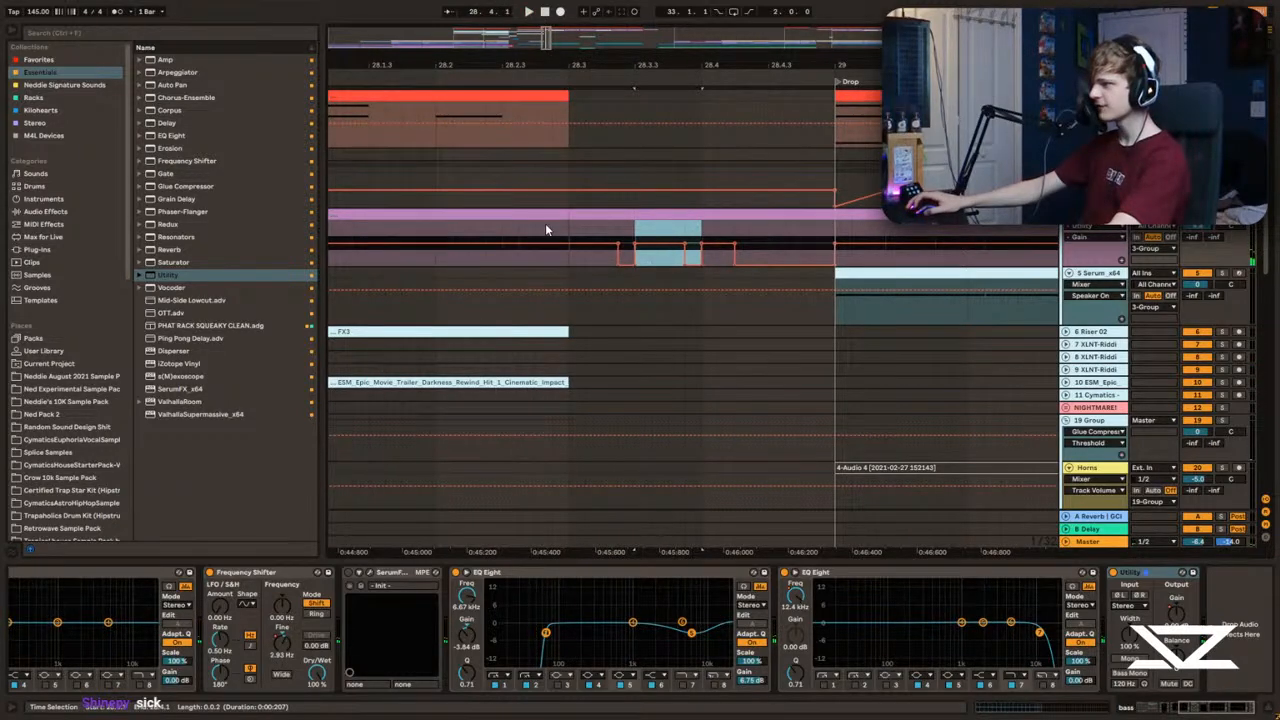
# Step: Hide the automation and audition the fill, the build from bar 25 and the start of the drop
pyautogui.press('space')
pyautogui.press('a')
pyautogui.scroll(-8, 667, 228)
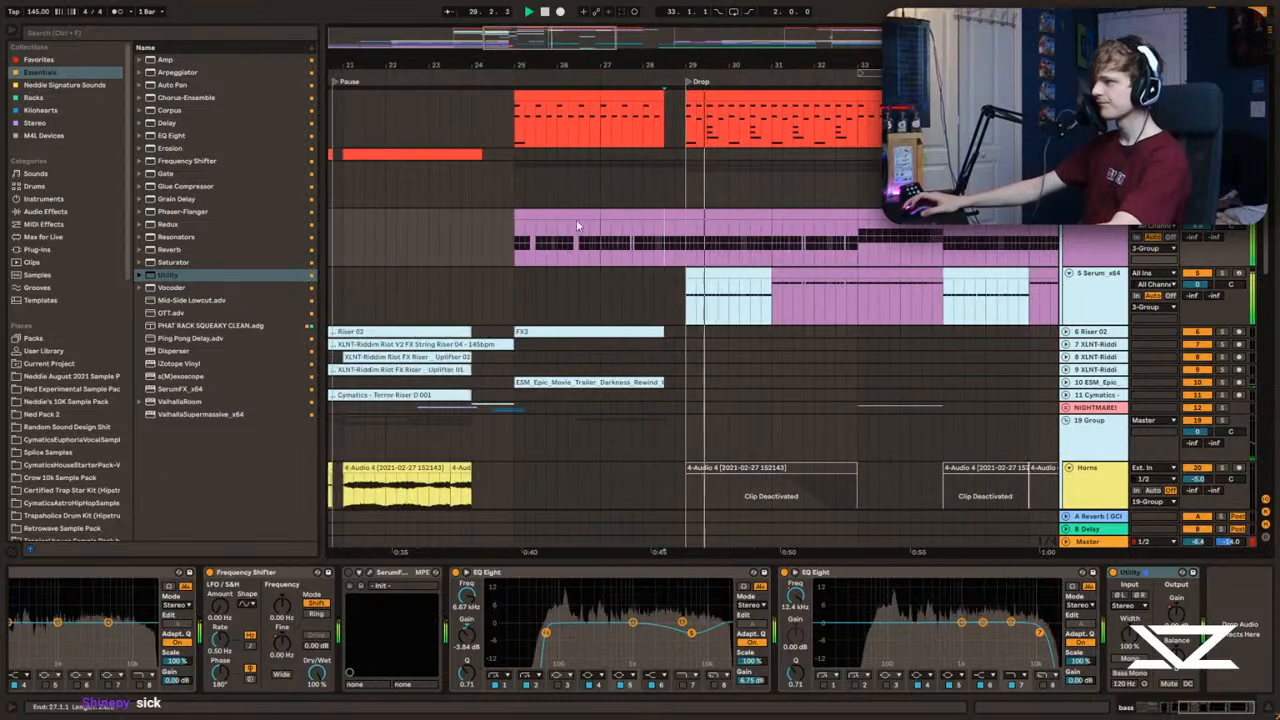
pyautogui.click(523, 234)
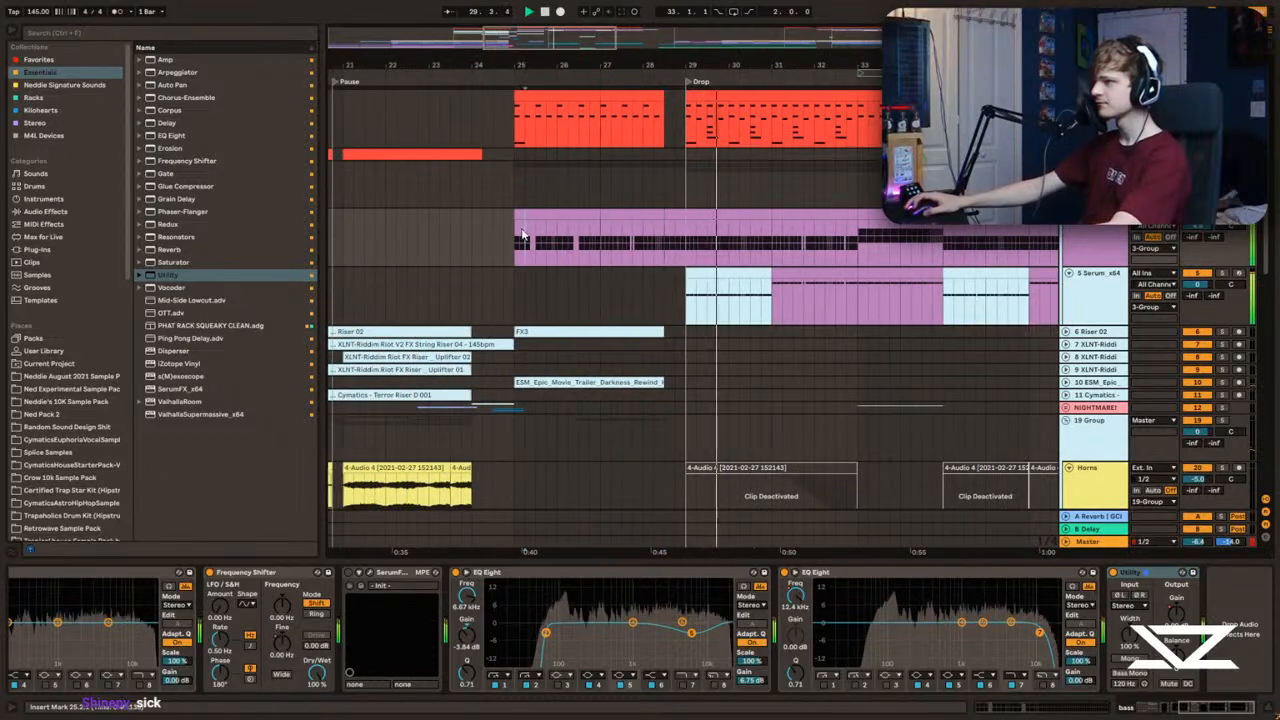
pyautogui.click(687, 247)
pyautogui.press('space')
pyautogui.press('space')
# Step: Show the bass track's Frequency Shifter Fine automation, raise it to about 341 Hz in the section before the drop and play it
pyautogui.moveTo(1211, 708); pyautogui.dragTo(1180, 709)
pyautogui.press('a')
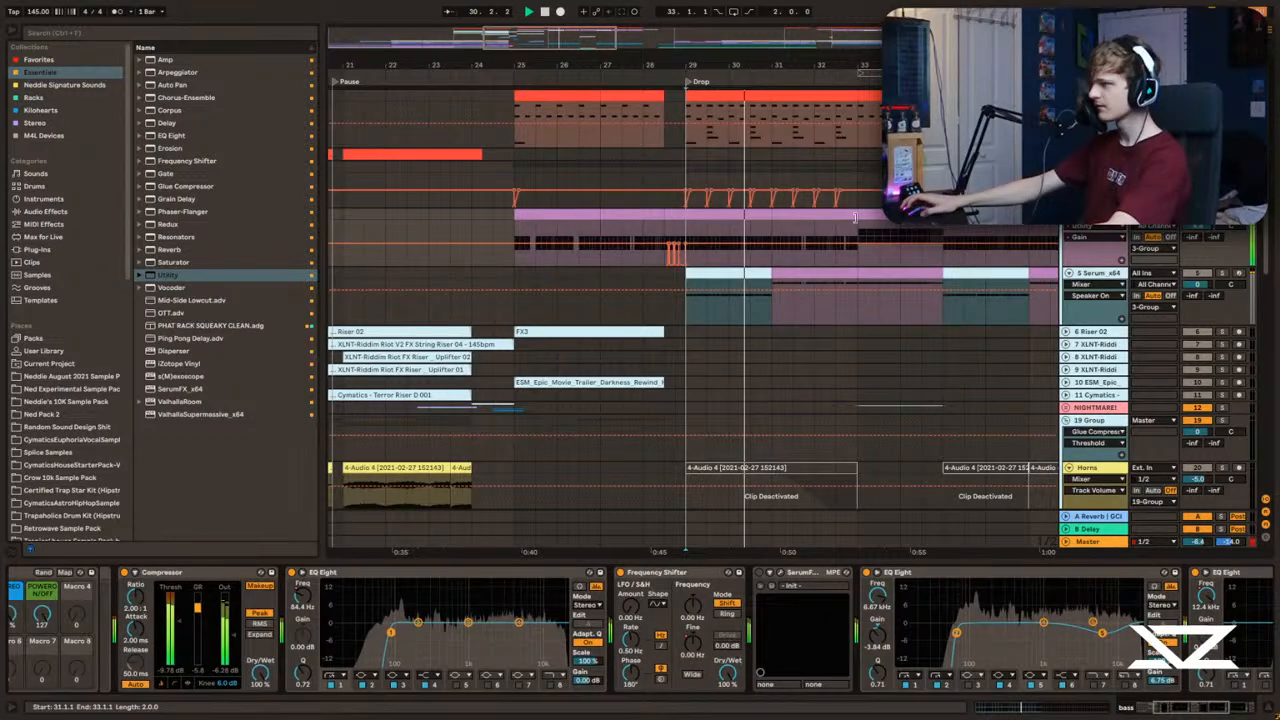
pyautogui.click(1095, 226)
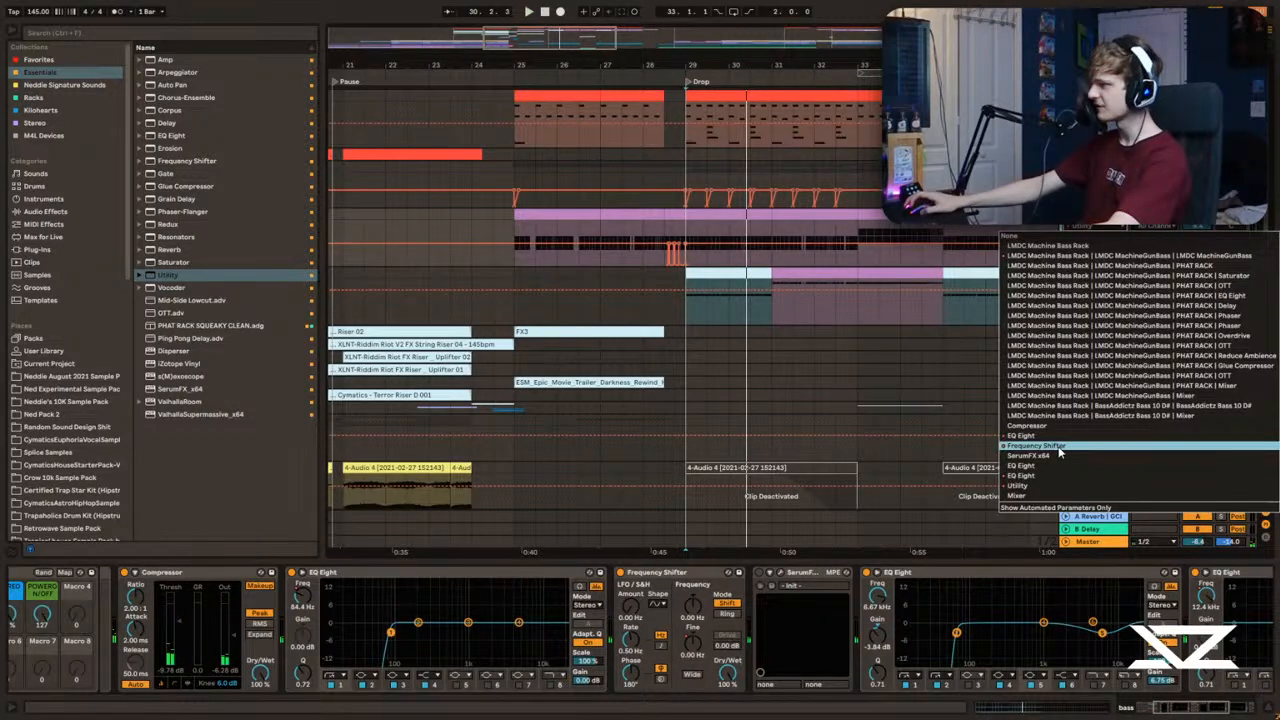
pyautogui.click(1060, 453)
pyautogui.click(666, 248)
pyautogui.press('space')
pyautogui.press('space')
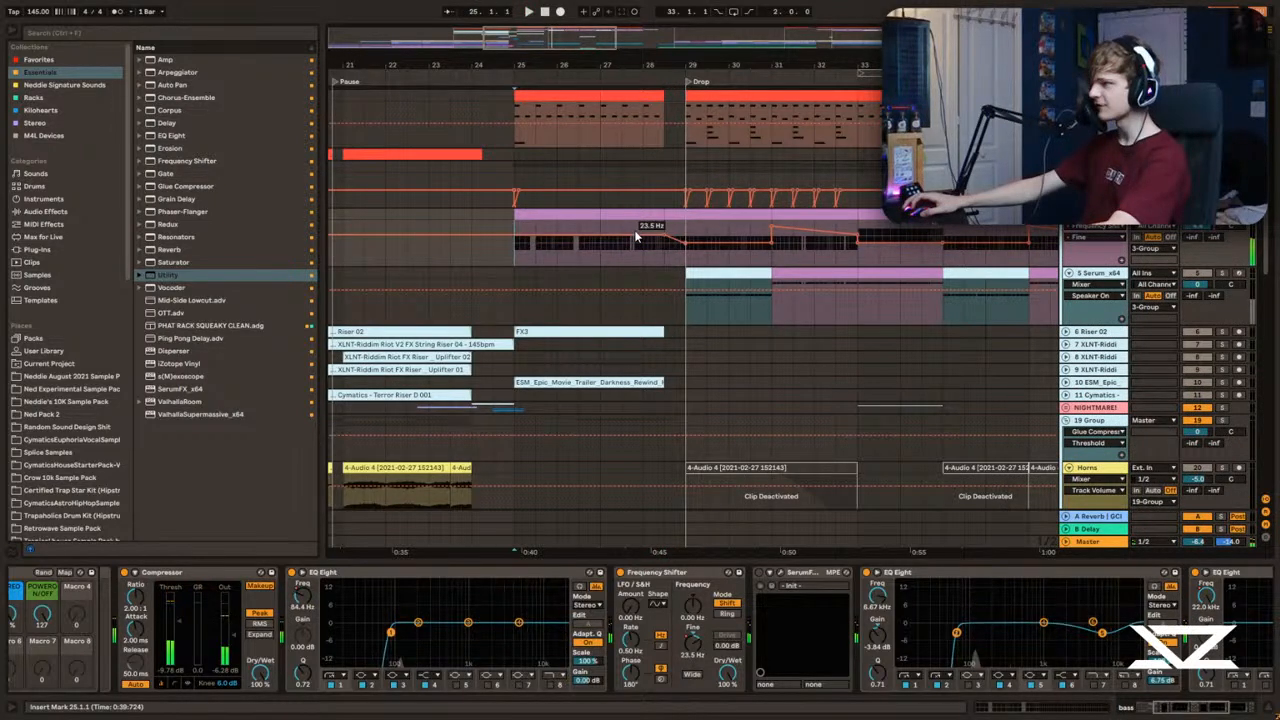
pyautogui.press('b')
pyautogui.moveTo(647, 235); pyautogui.dragTo(673, 237)
pyautogui.press('space')
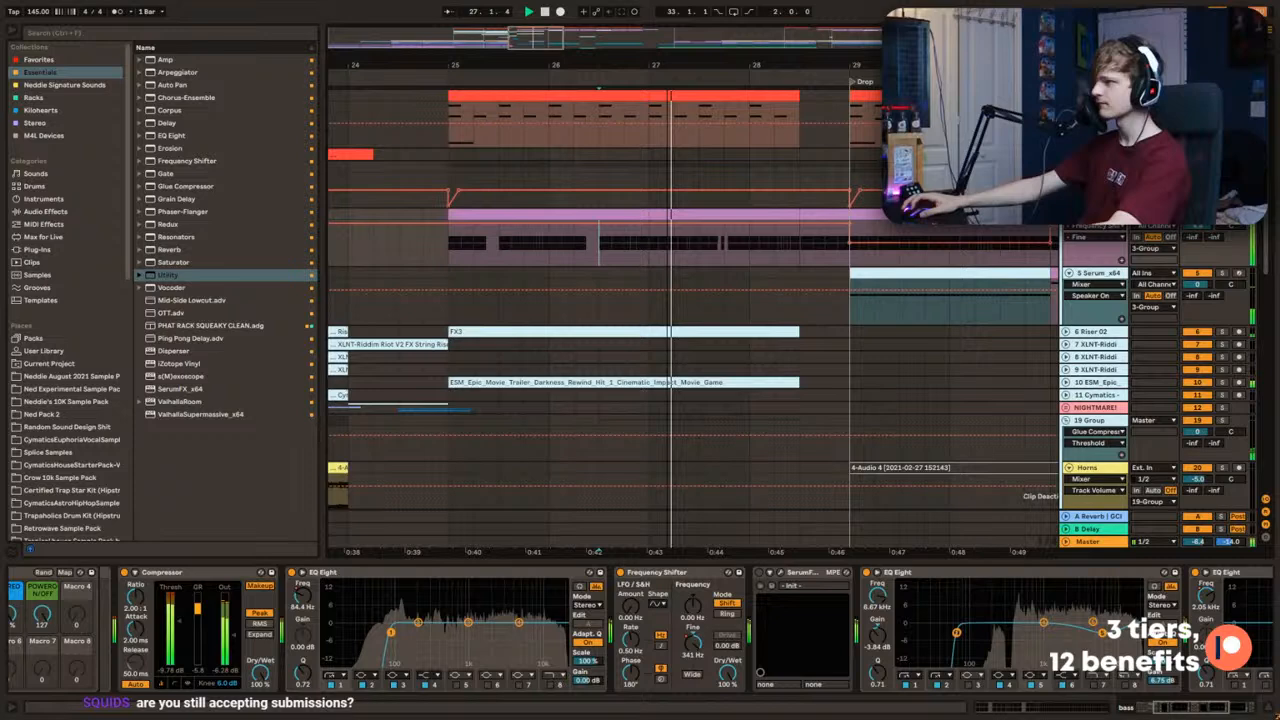
# Step: Hide the automation, turn on playback follow and audition the fill into the drop
pyautogui.press('a')
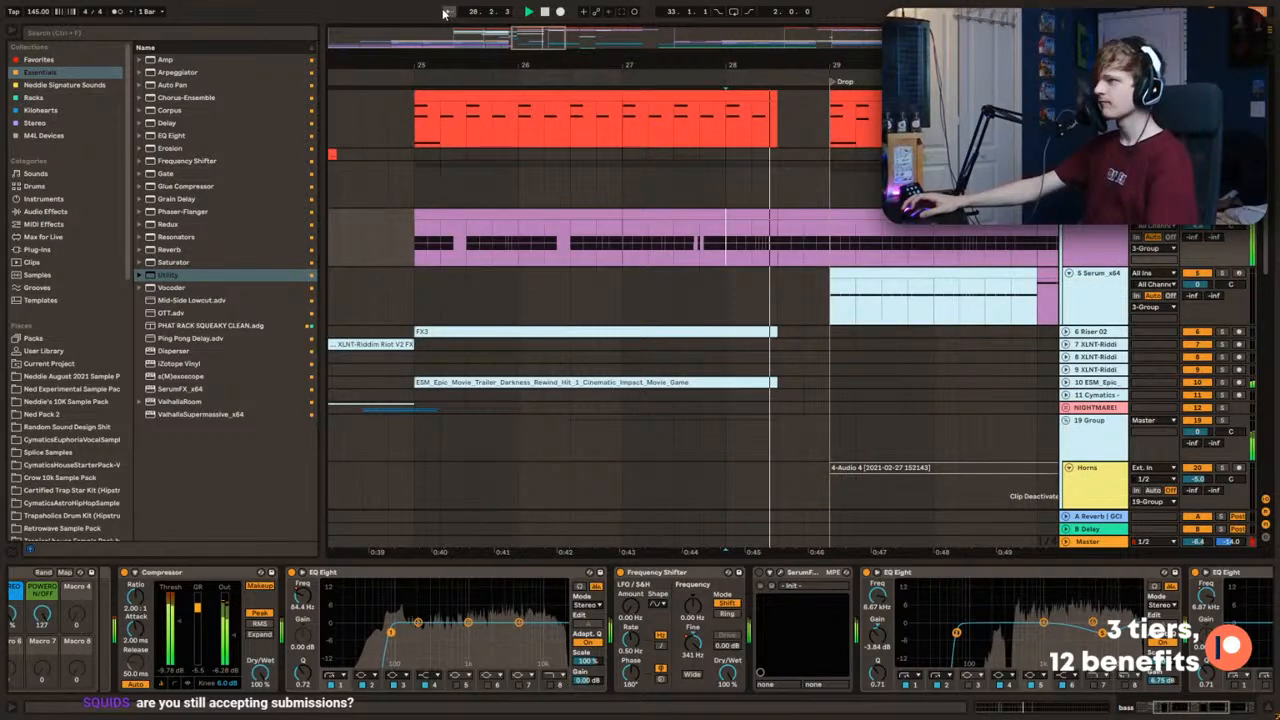
pyautogui.click(447, 11)
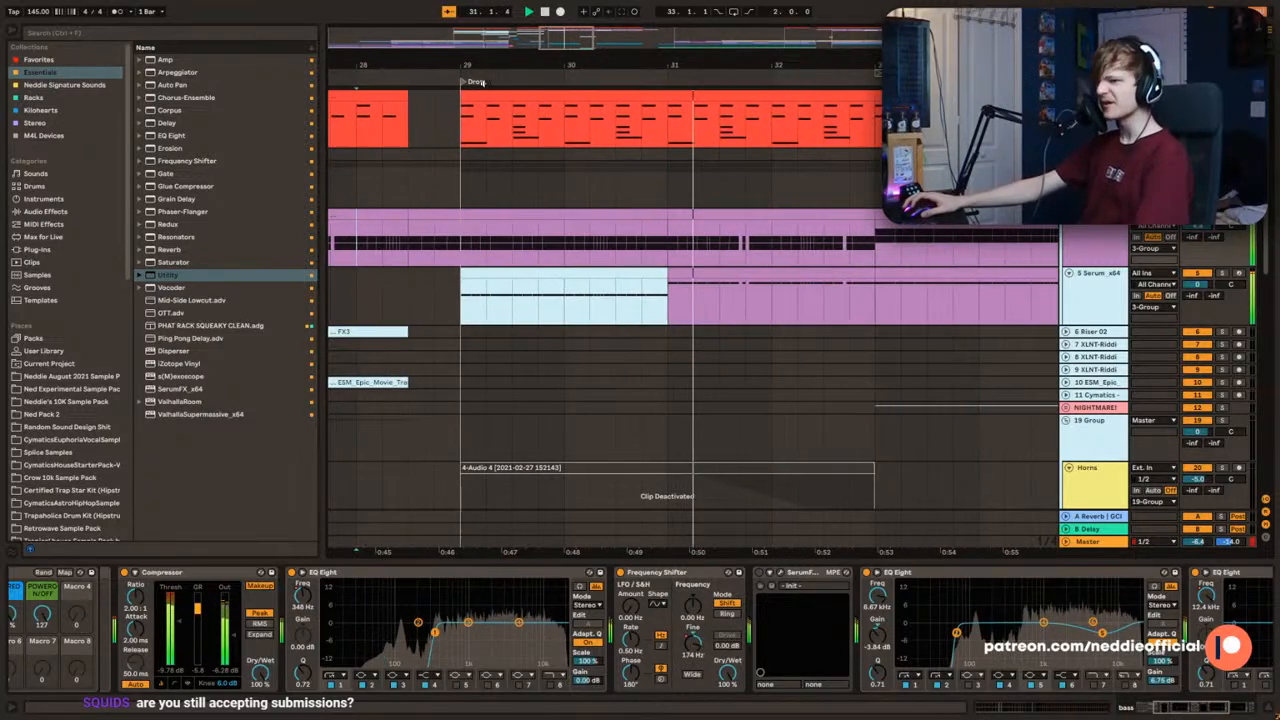
pyautogui.click(606, 308)
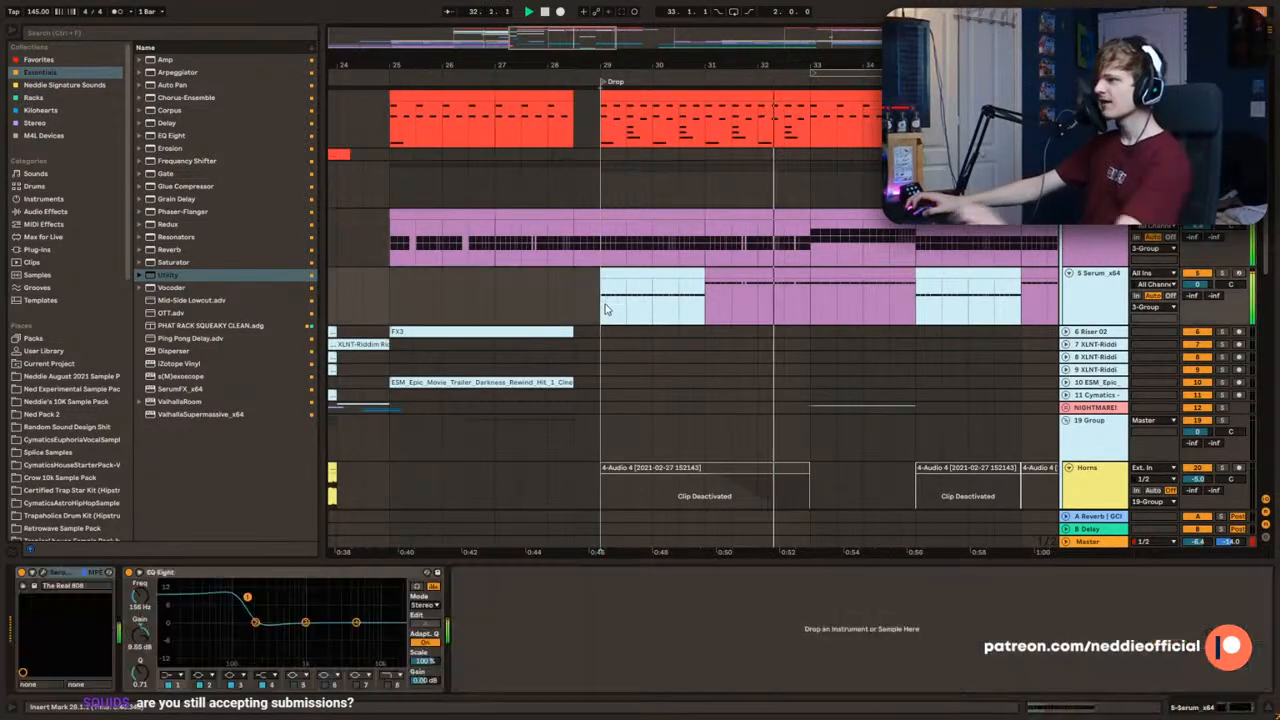
pyautogui.press('space')
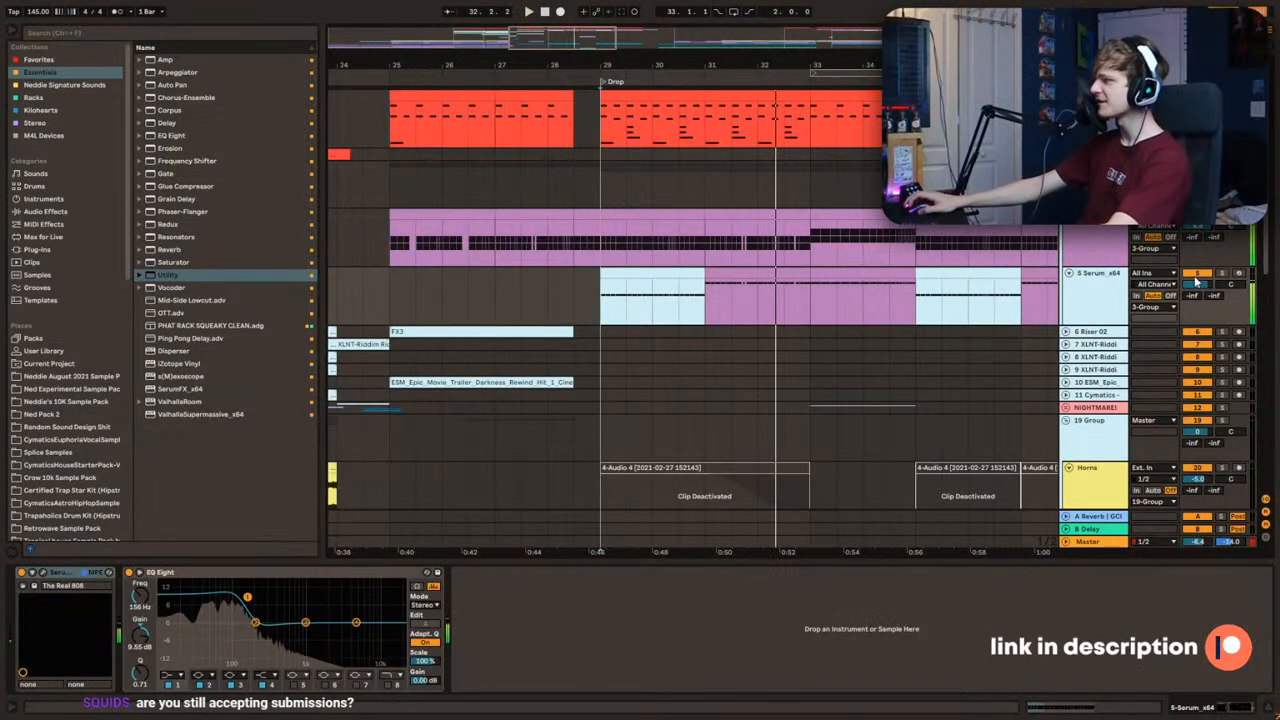
# Step: Check the Serum sub in solo, adjust its EQ Eight output gain and move the first band to about 74 Hz with about 10.5 dB gain
pyautogui.click(1221, 273)
pyautogui.press('space')
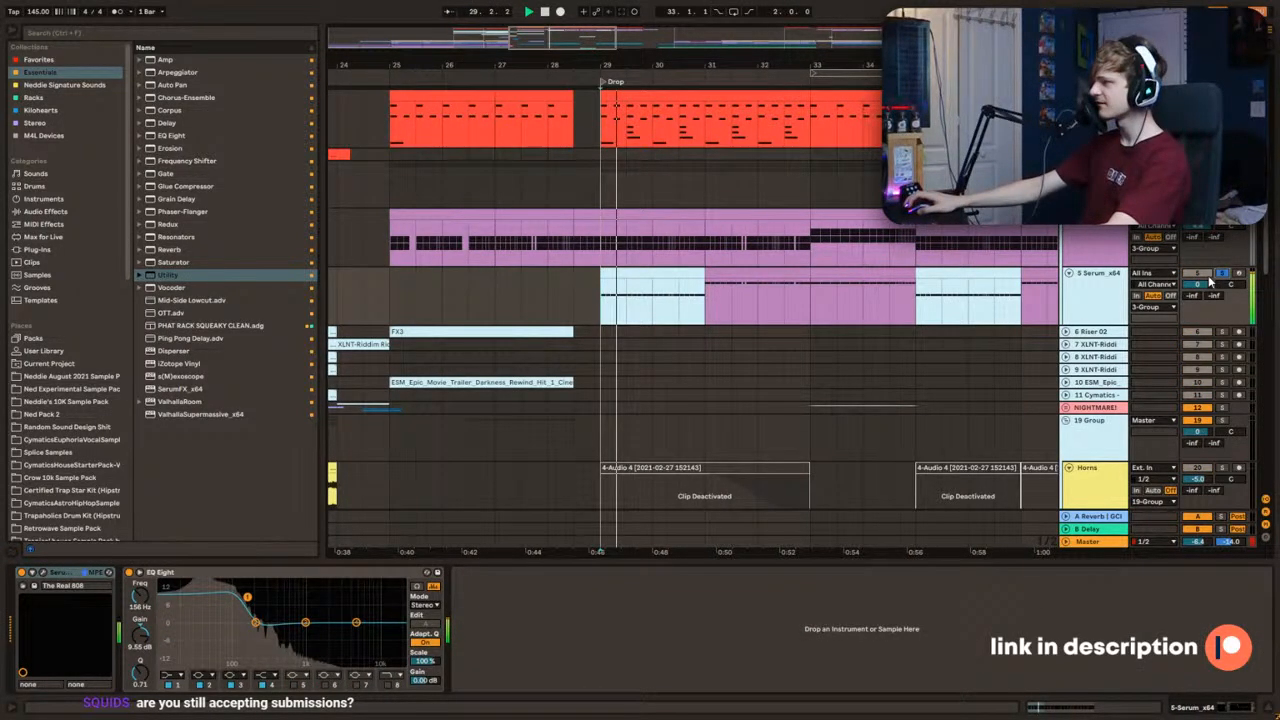
pyautogui.click(1221, 273)
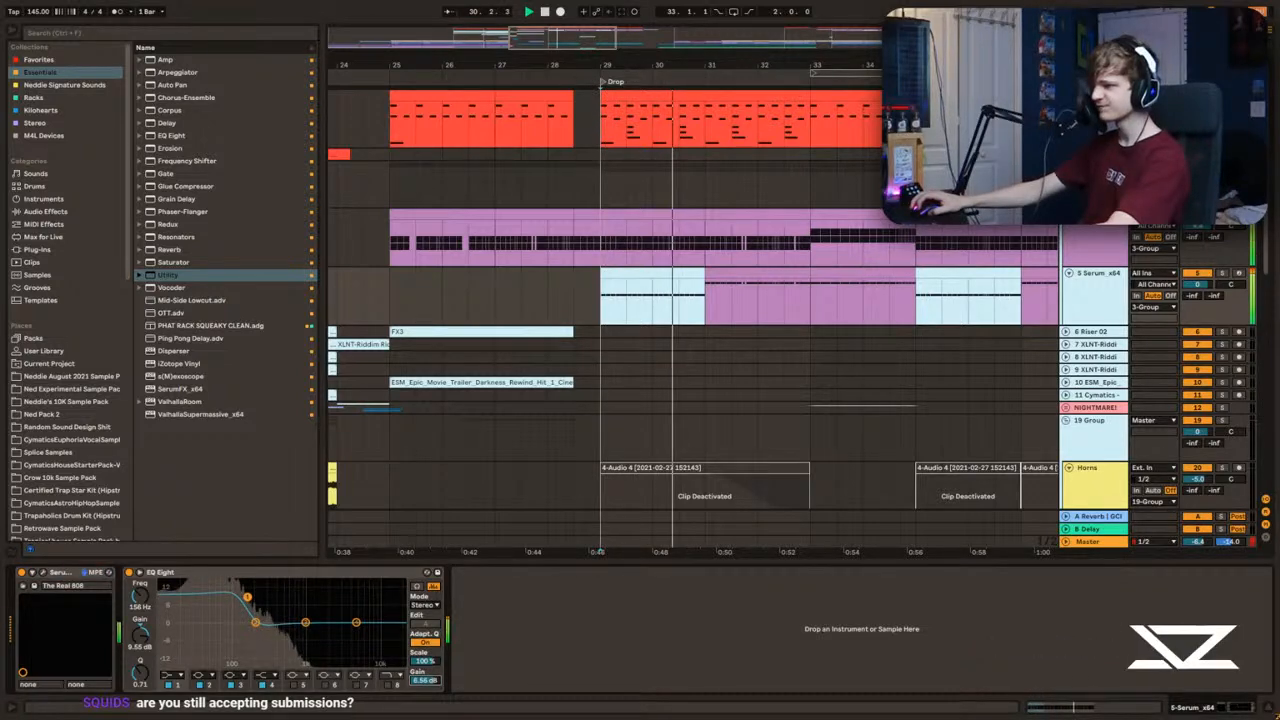
pyautogui.moveTo(425, 680); pyautogui.dragTo(425, 706)
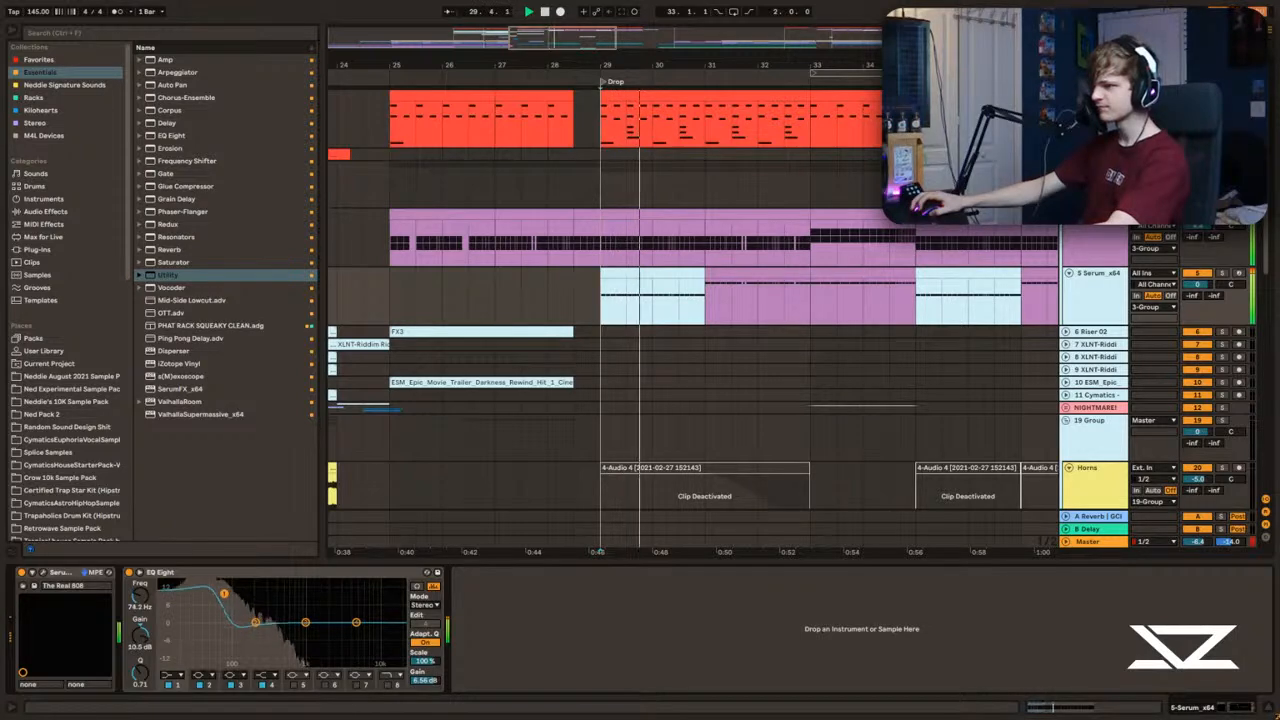
pyautogui.moveTo(224, 594); pyautogui.dragTo(222, 598)
# Step: Transpose the notes of the Serum sub clips between 31.1 and 35.1 down, and check the layers on the tracks below
pyautogui.click(615, 292)
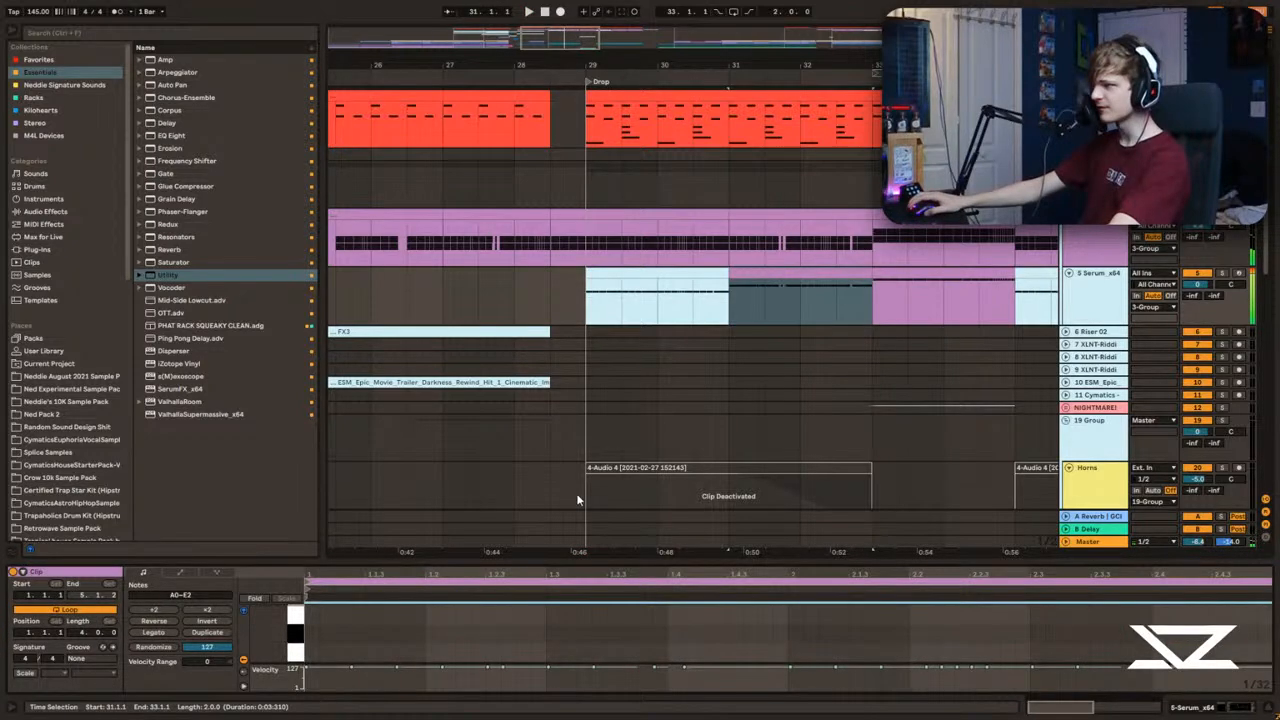
pyautogui.click(611, 293)
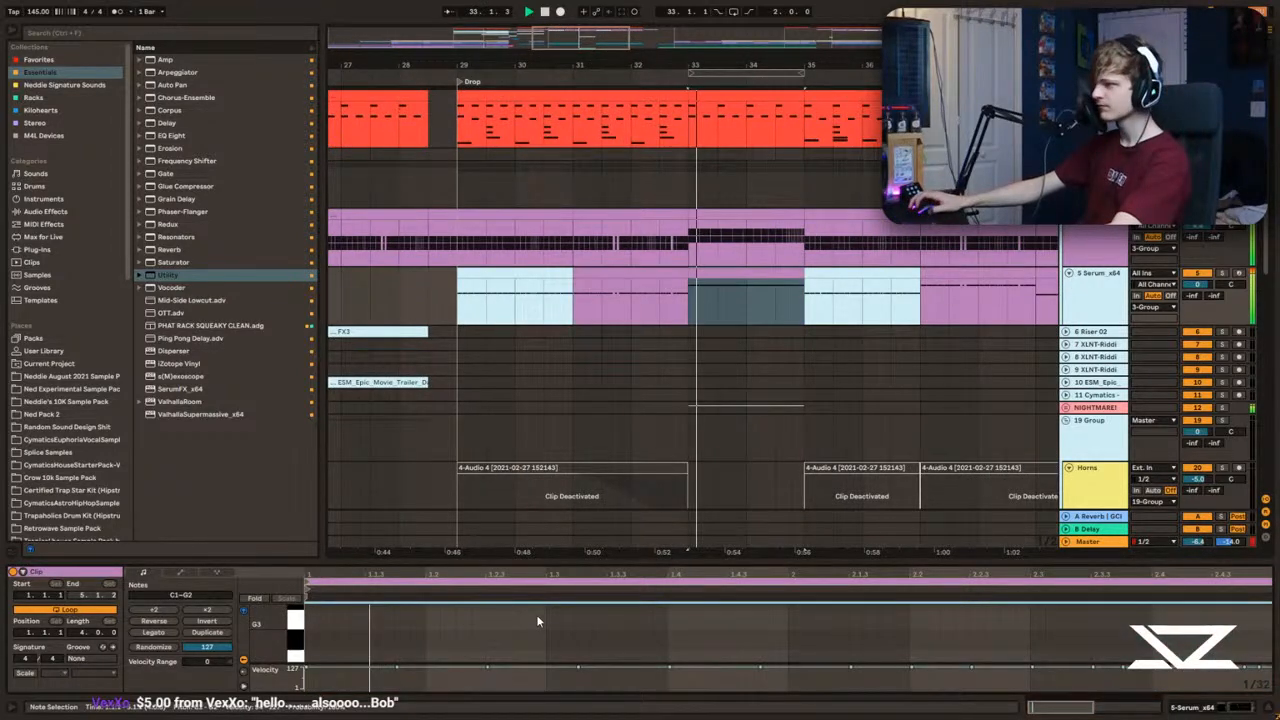
pyautogui.scroll(-2, 1077, 372)
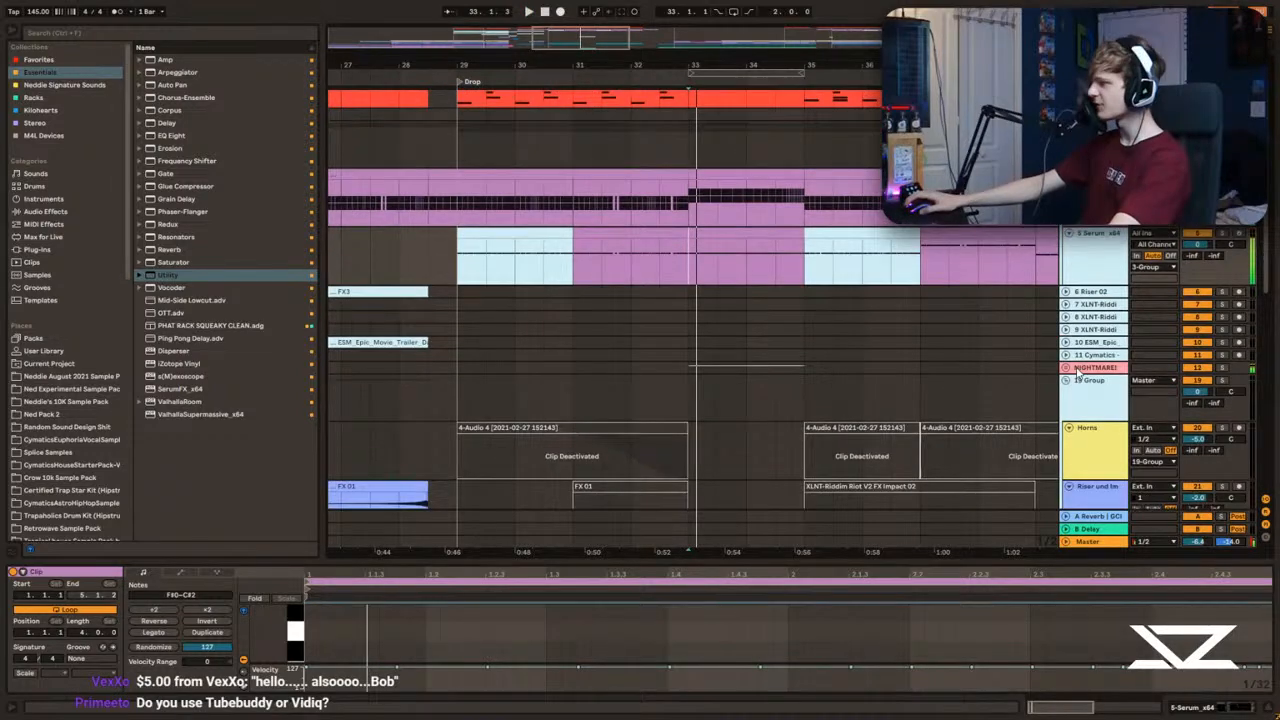
pyautogui.scroll(-5, 1078, 372)
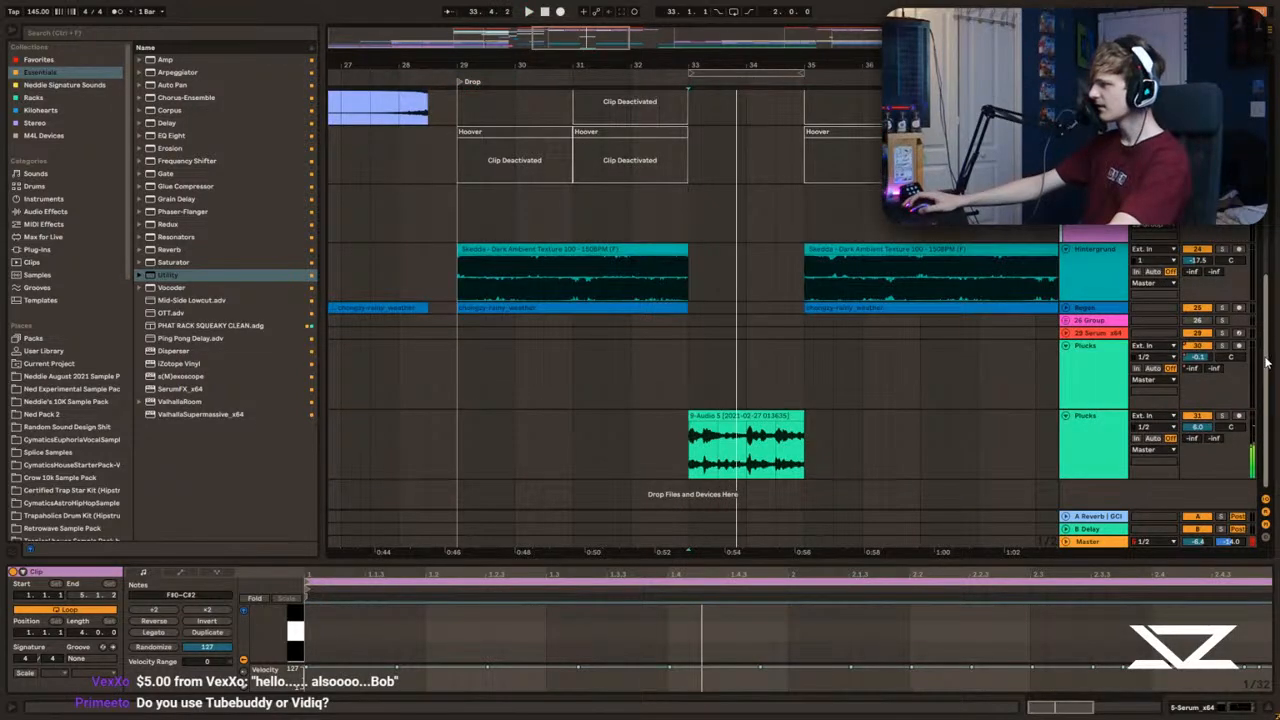
pyautogui.moveTo(1267, 363); pyautogui.dragTo(1260, 243)
pyautogui.scroll(5, 1182, 262)
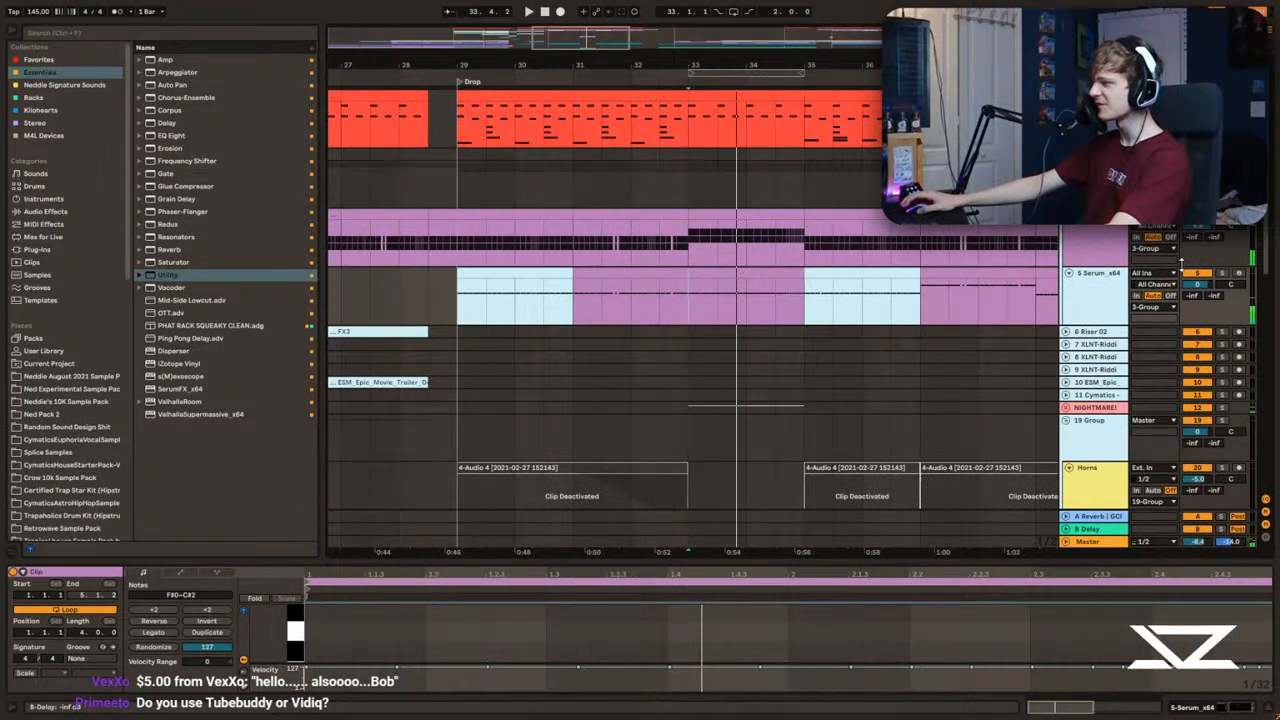
# Step: Audition the section from 33.1 to 35.1 in a closer view
pyautogui.press('space')
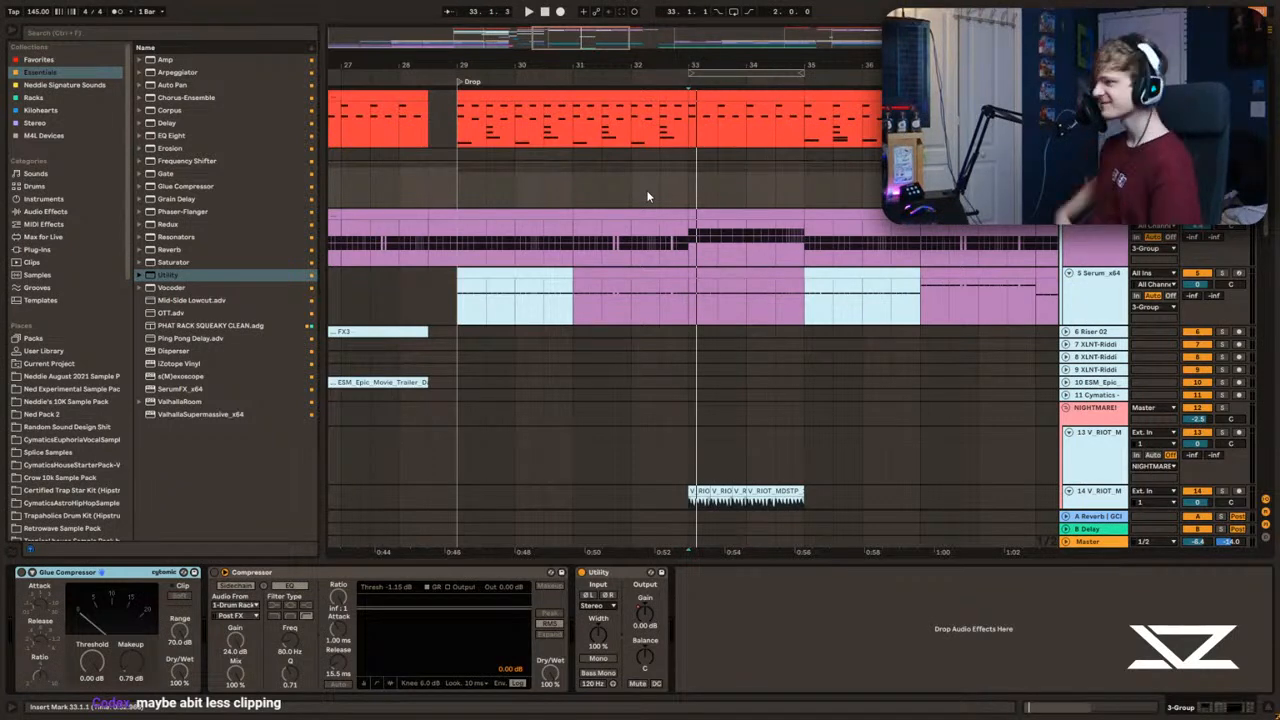
pyautogui.moveTo(655, 65); pyautogui.dragTo(527, 116)
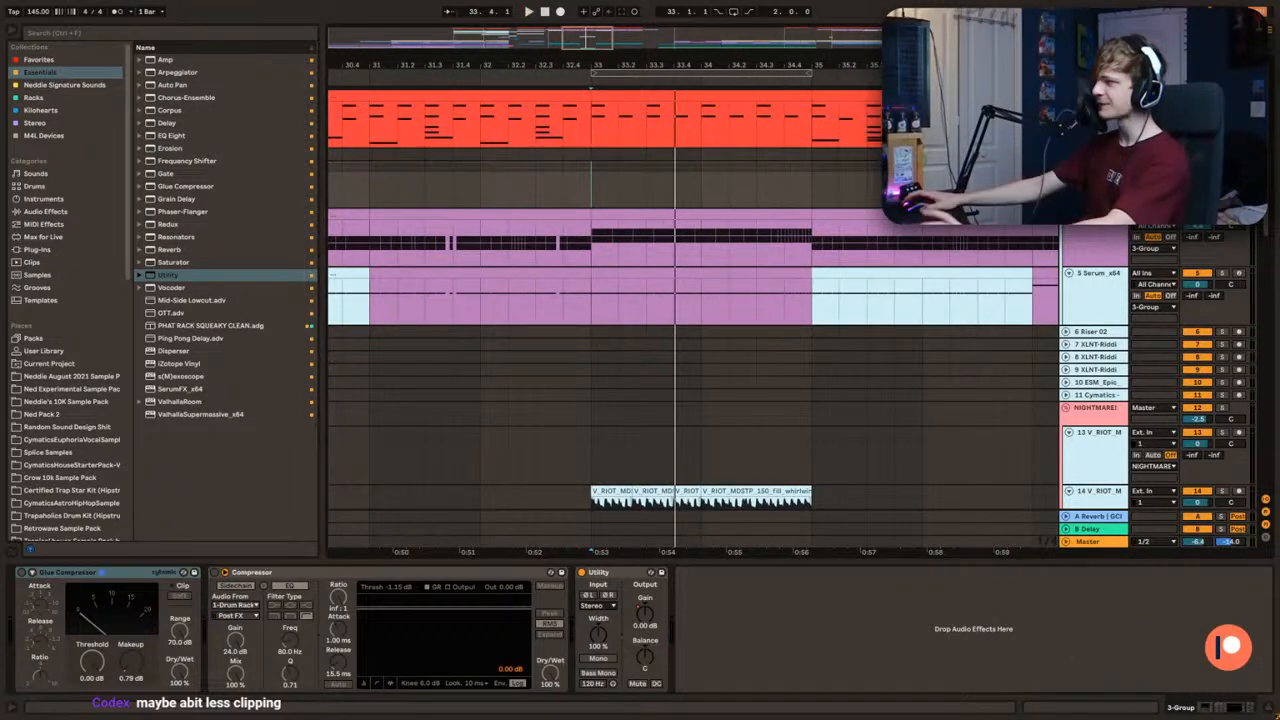
pyautogui.press('space')
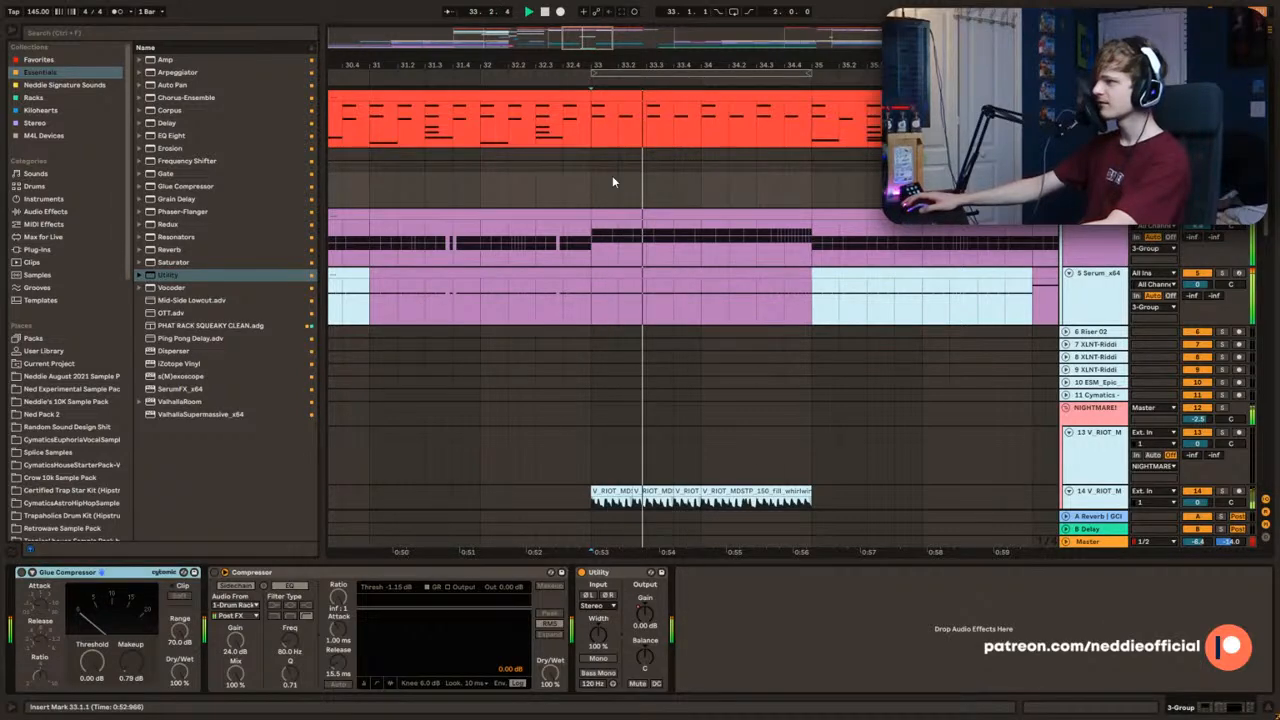
pyautogui.click(184, 86)
pyautogui.press('space')
pyautogui.doubleClick(200, 161)
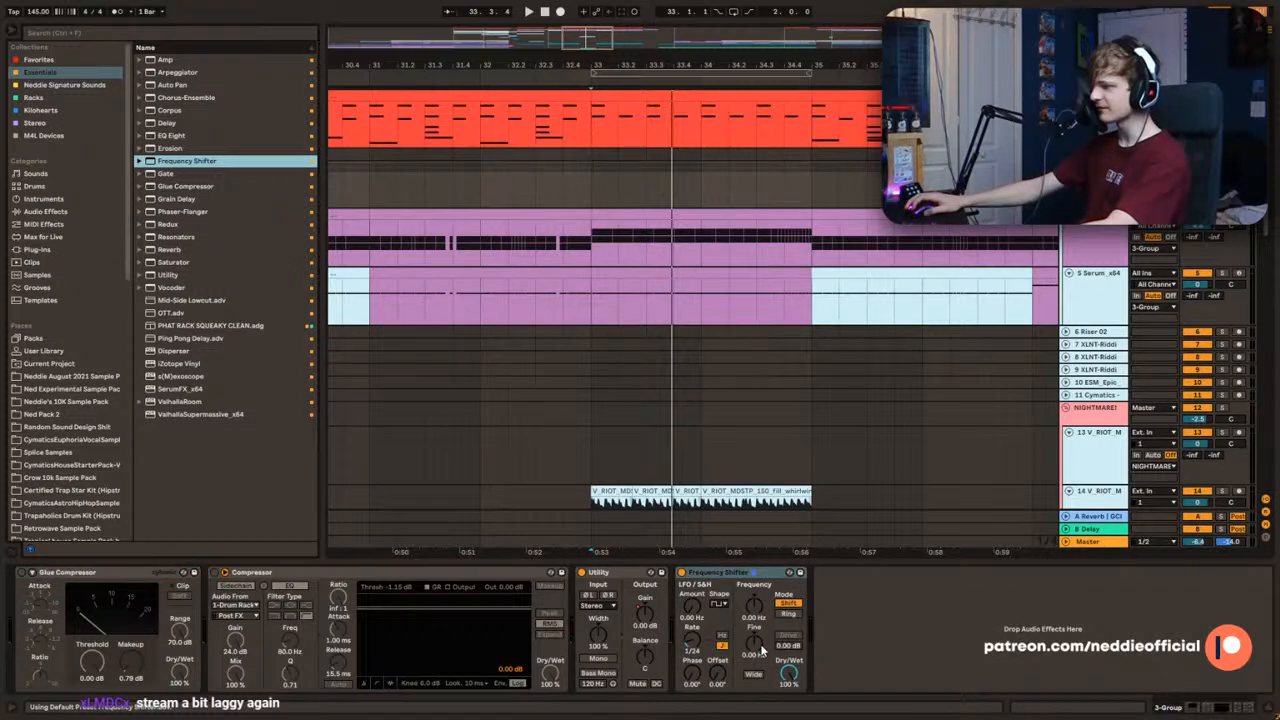
pyautogui.doubleClick(788, 673)
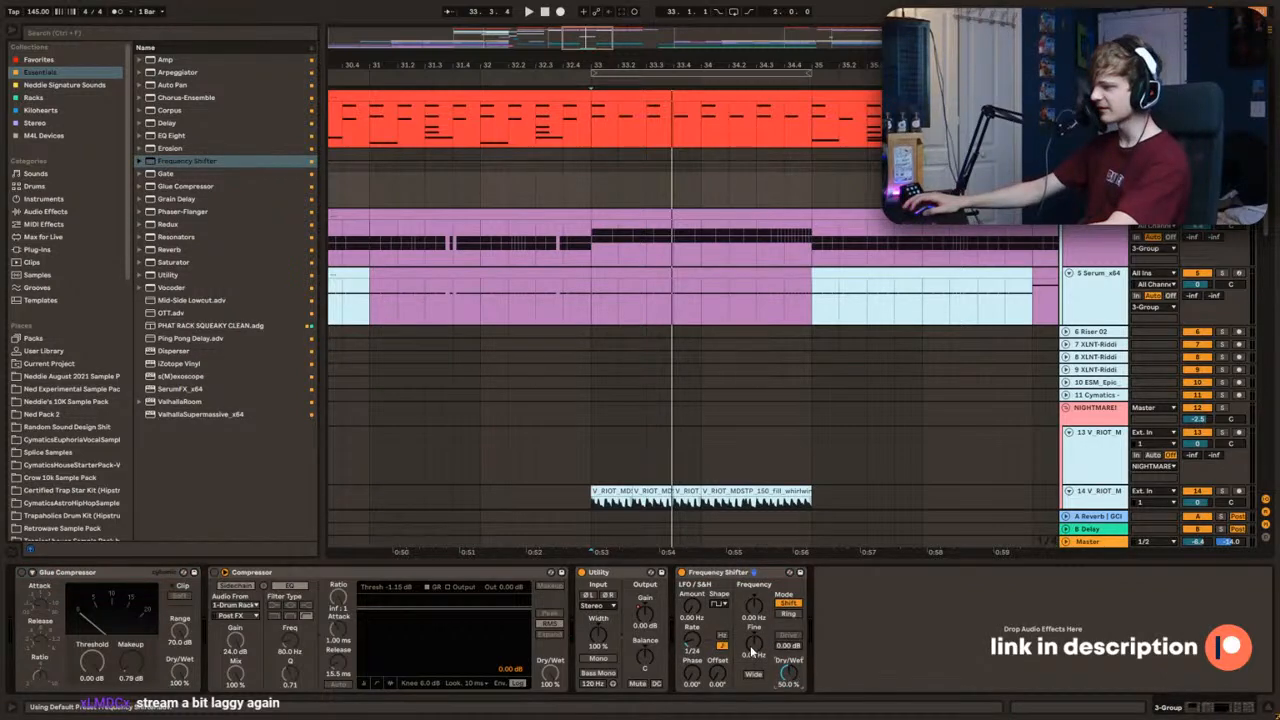
# Step: Automate the 3-Group Frequency Shifter's Fine frequency to rise from 0 Hz at 33.1 towards 35.1
pyautogui.press('a')
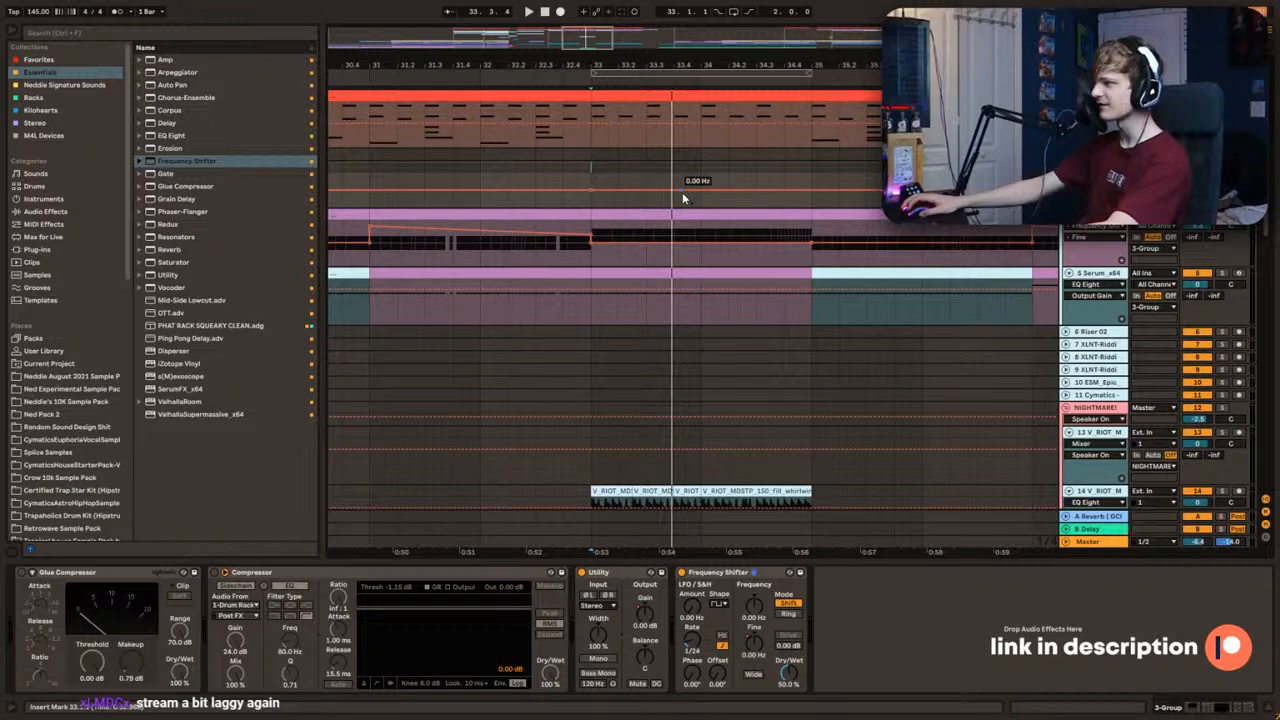
pyautogui.press('space')
pyautogui.moveTo(811, 190)
pyautogui.mouseDown()
pyautogui.moveTo(811, 178)
pyautogui.moveTo(792, 185)
pyautogui.mouseUp()
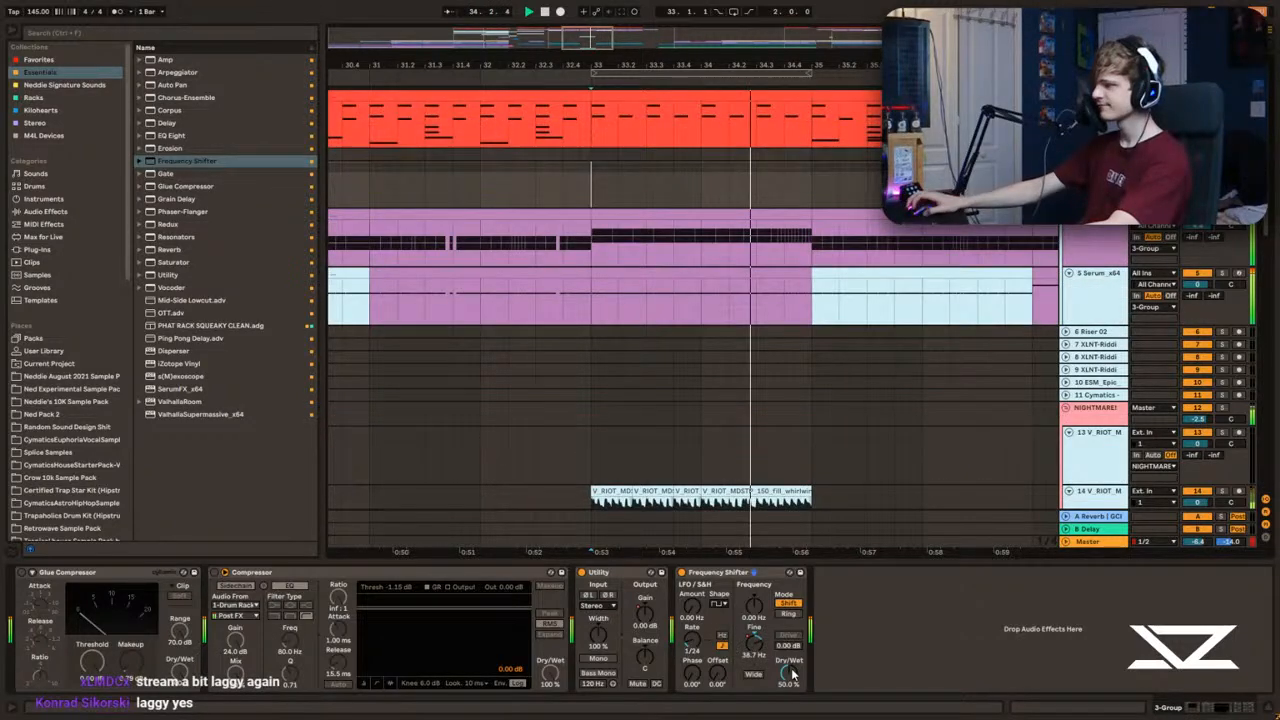
# Step: Automate the 3-Group Frequency Shifter's Dry/Wet to ramp up to about 52 % from 33.1 to 35.1 and drop back down at 35.1
pyautogui.press('a')
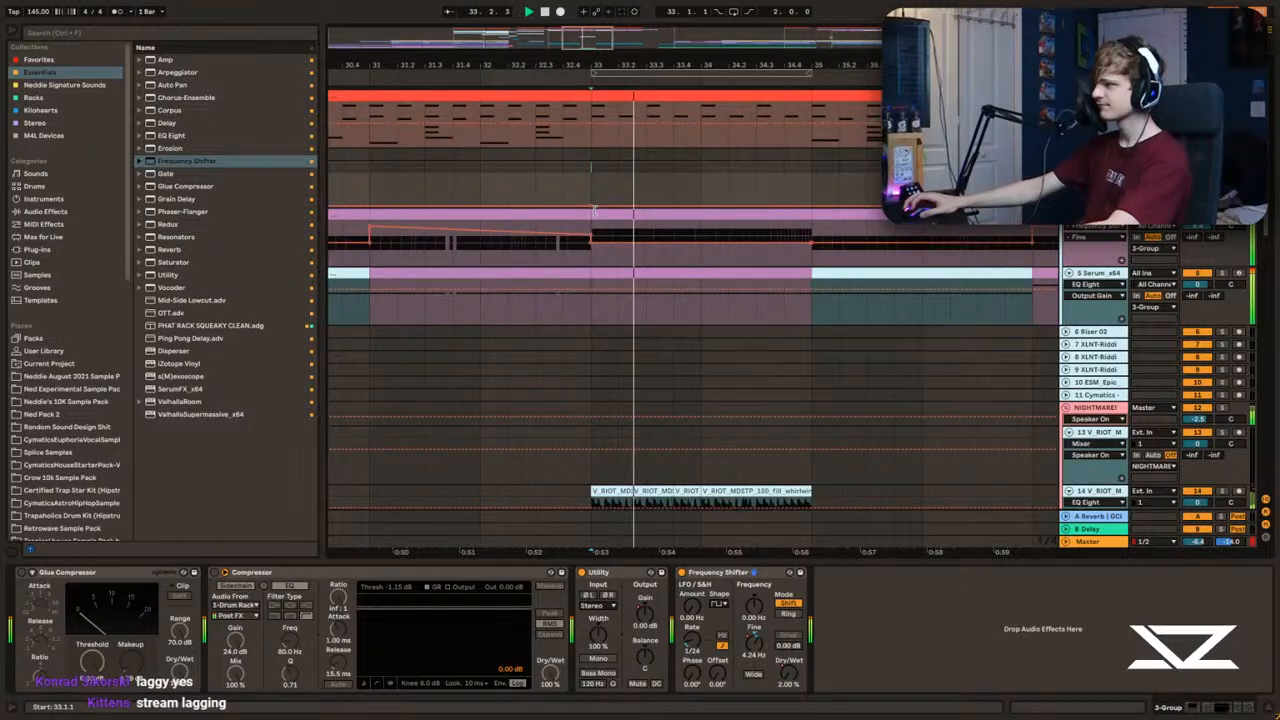
pyautogui.moveTo(594, 210); pyautogui.dragTo(810, 182)
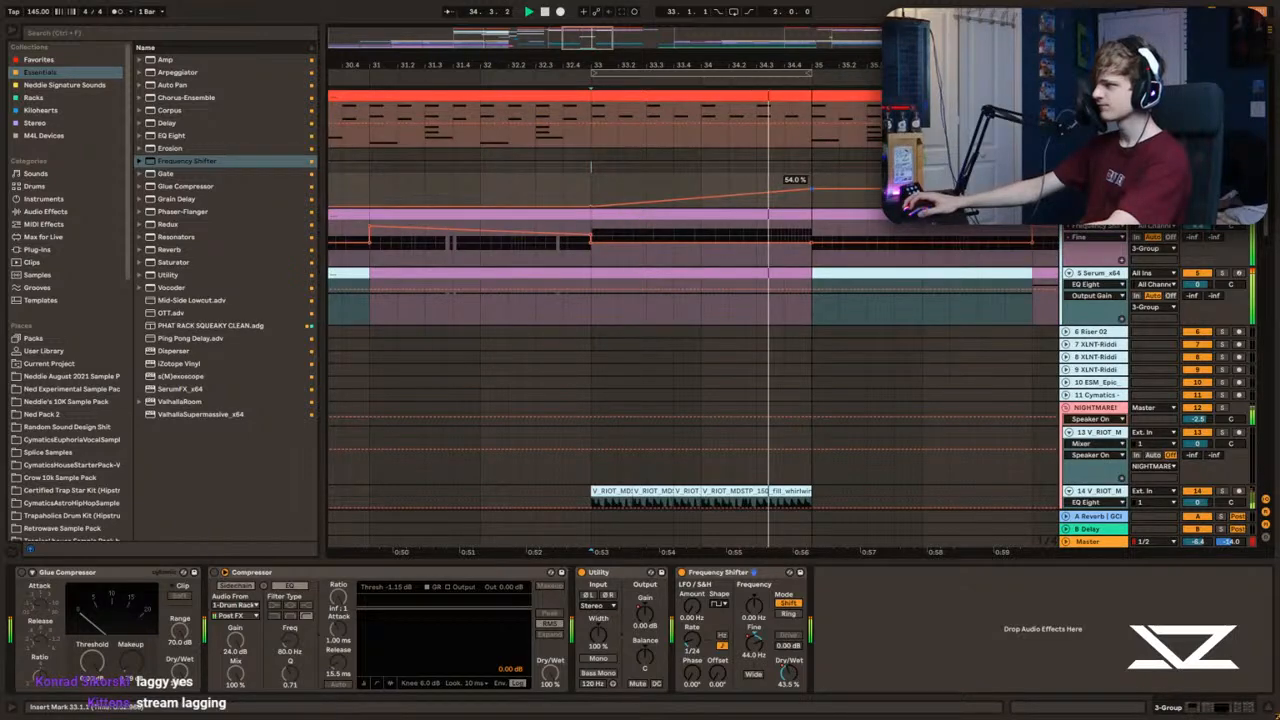
pyautogui.click(812, 206)
pyautogui.click(866, 206)
pyautogui.click(867, 190)
pyautogui.press('space')
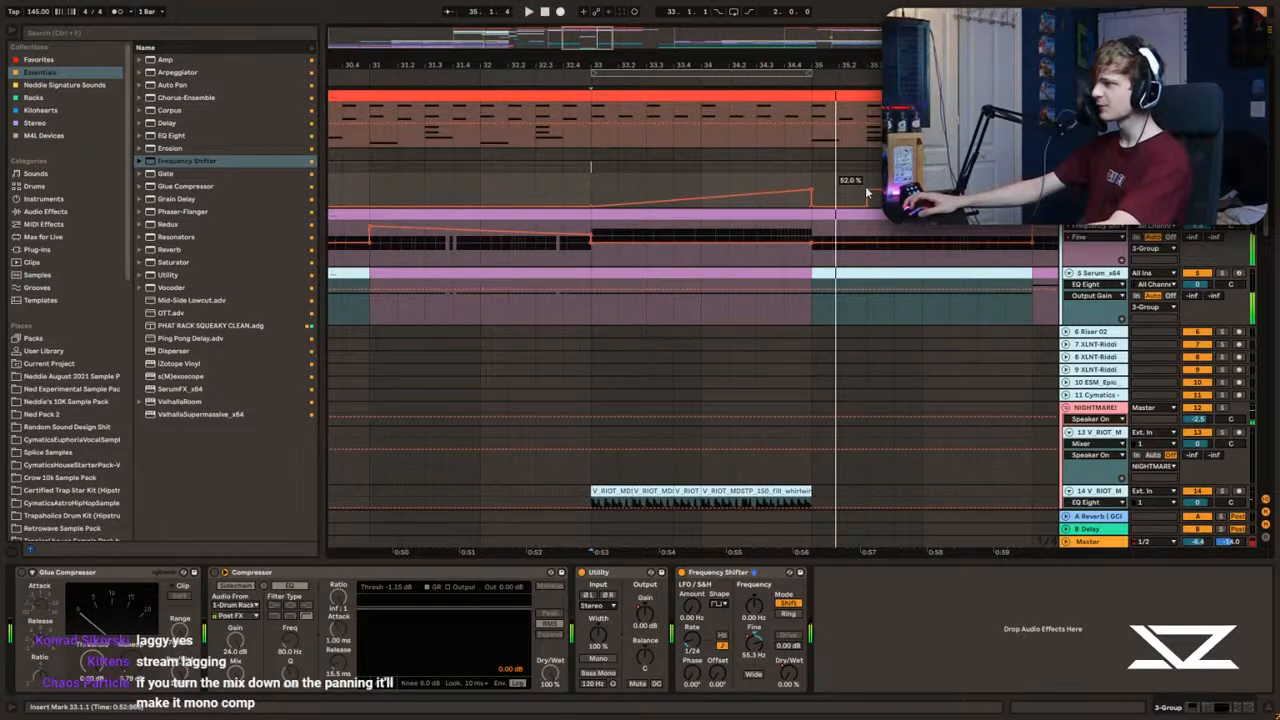
# Step: Hide the automation and audition the frequency-shifted section from 33.1 and from the bars leading into it
pyautogui.press('a')
pyautogui.click(548, 203)
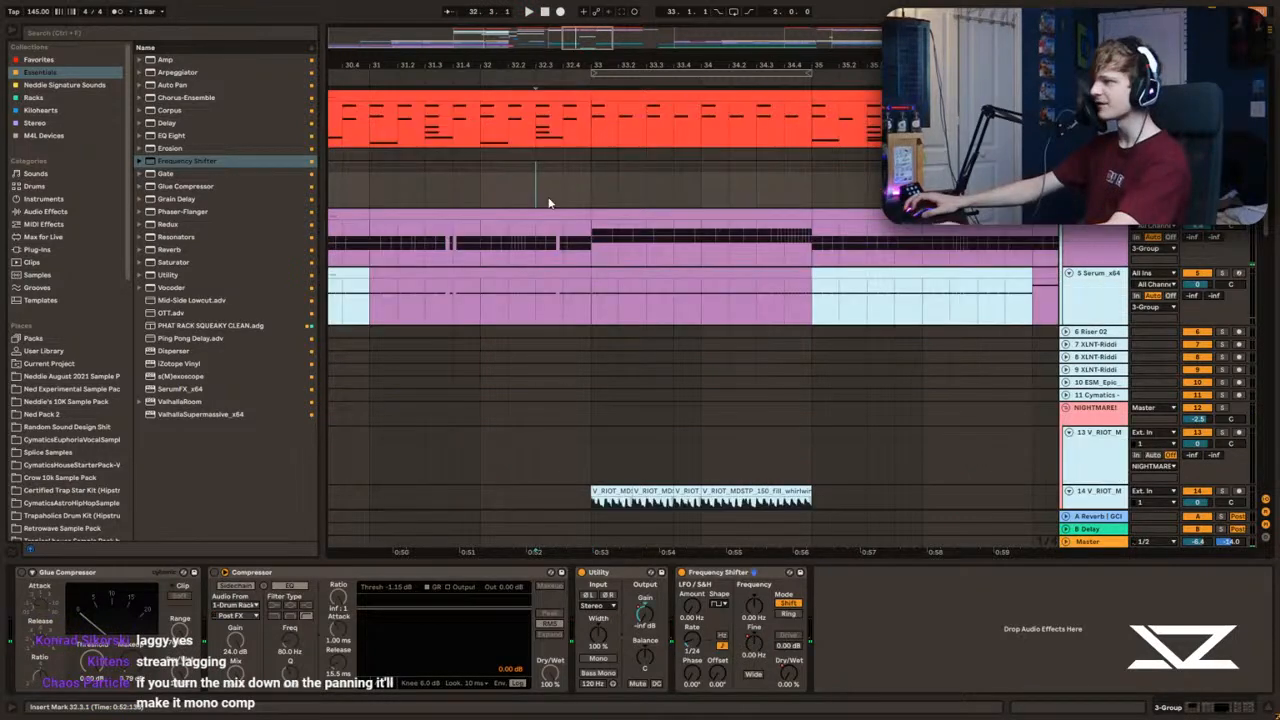
pyautogui.click(600, 180)
pyautogui.press('space')
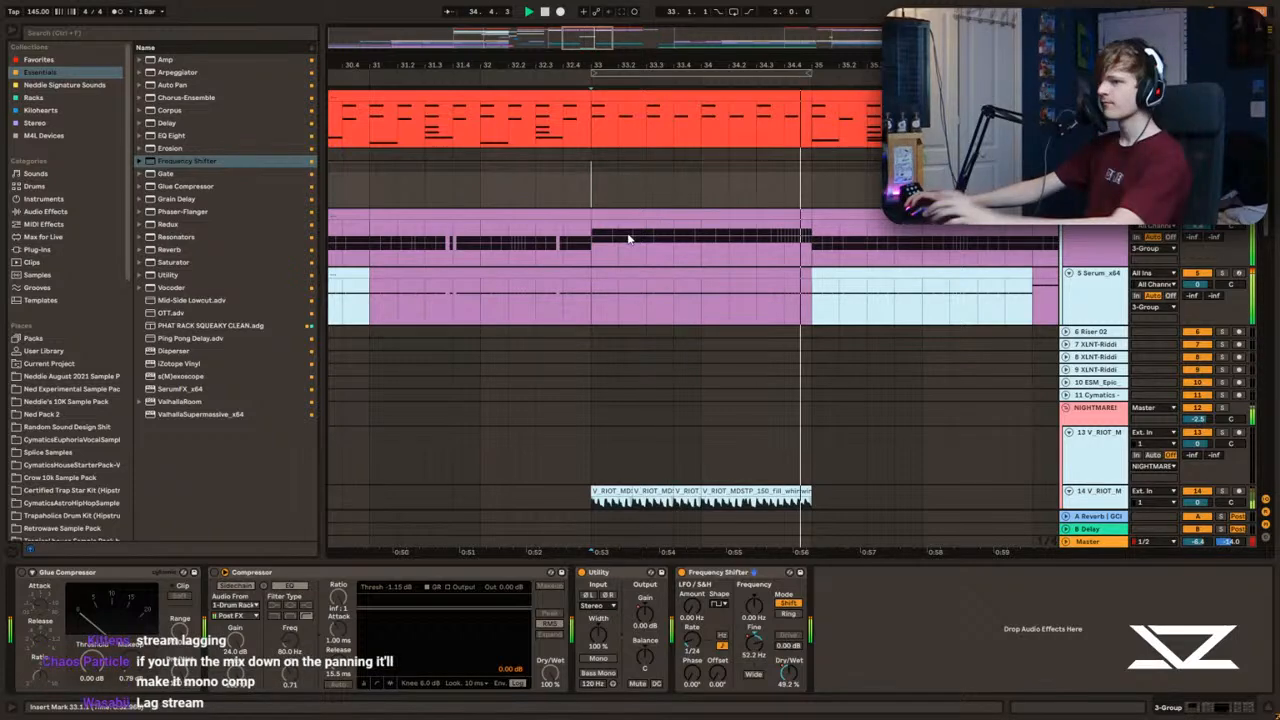
pyautogui.scroll(-3, 690, 225)
pyautogui.click(567, 185)
pyautogui.press('space')
pyautogui.press('space')
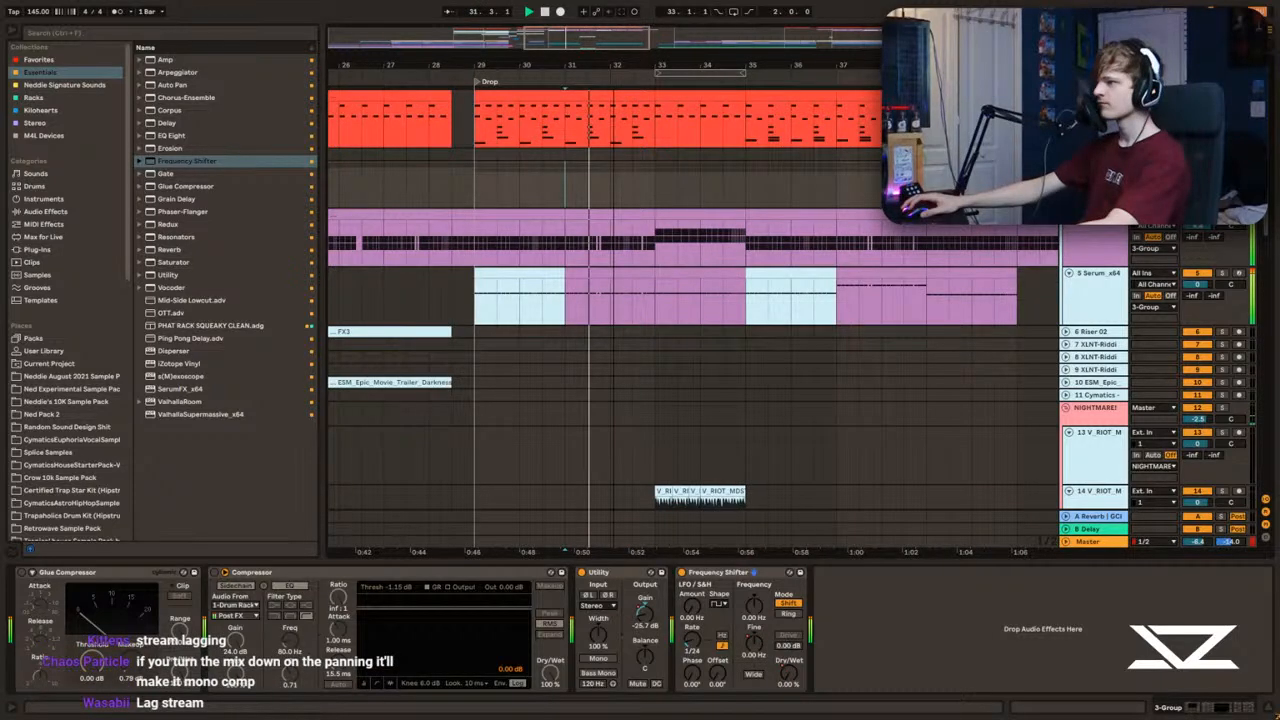
# Step: Audition the bars leading into the drop and the drop itself up to the fill at 33.1
pyautogui.scroll(2, 441, 185)
pyautogui.click(526, 185)
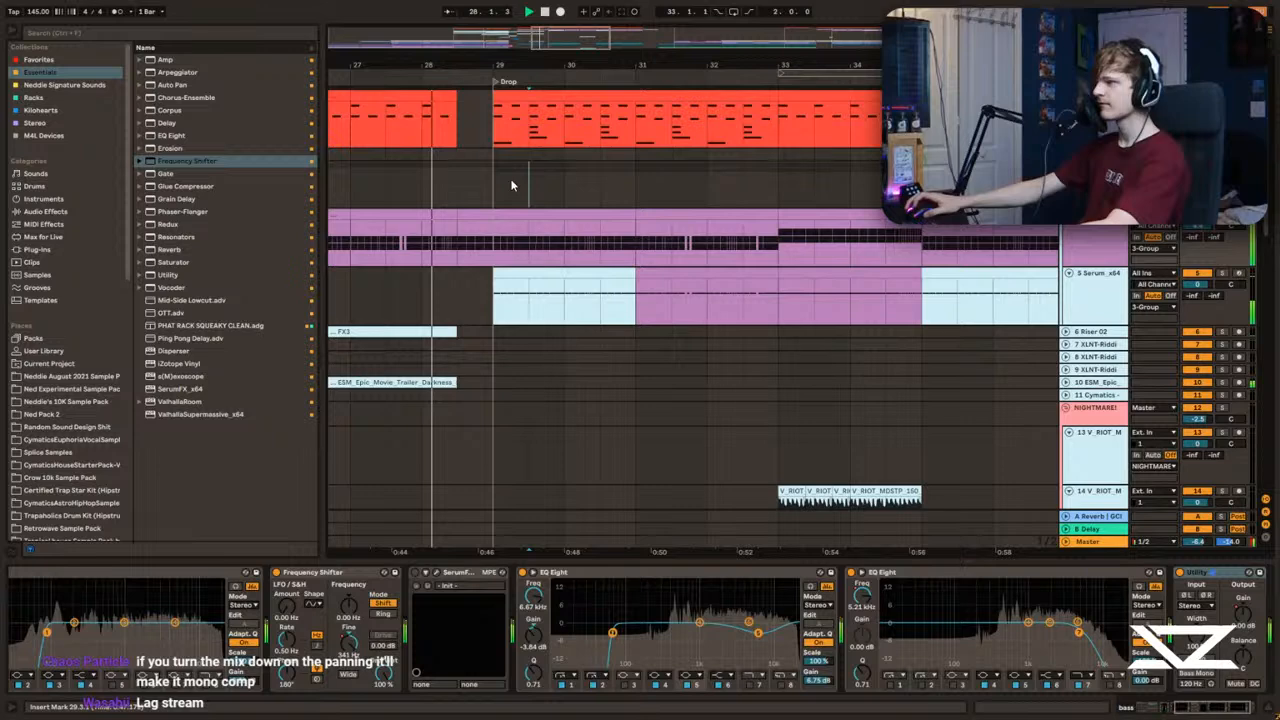
pyautogui.click(571, 213)
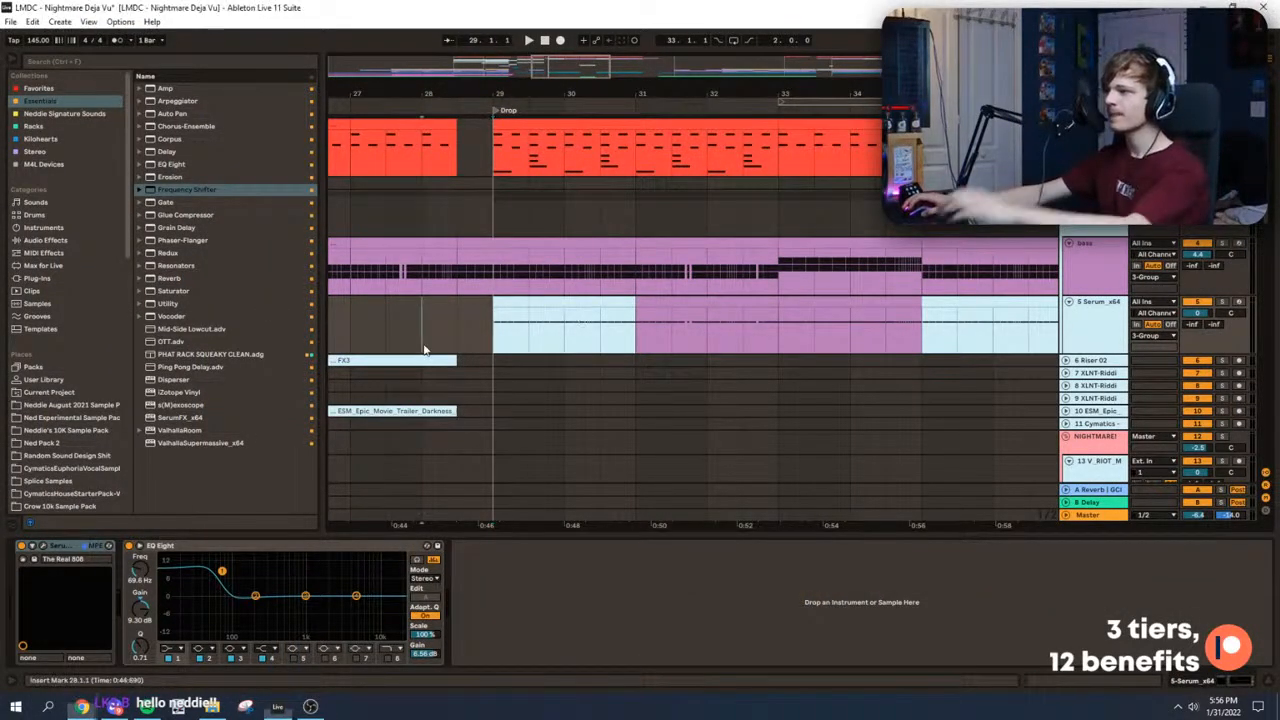
pyautogui.click(388, 316)
pyautogui.press('space')
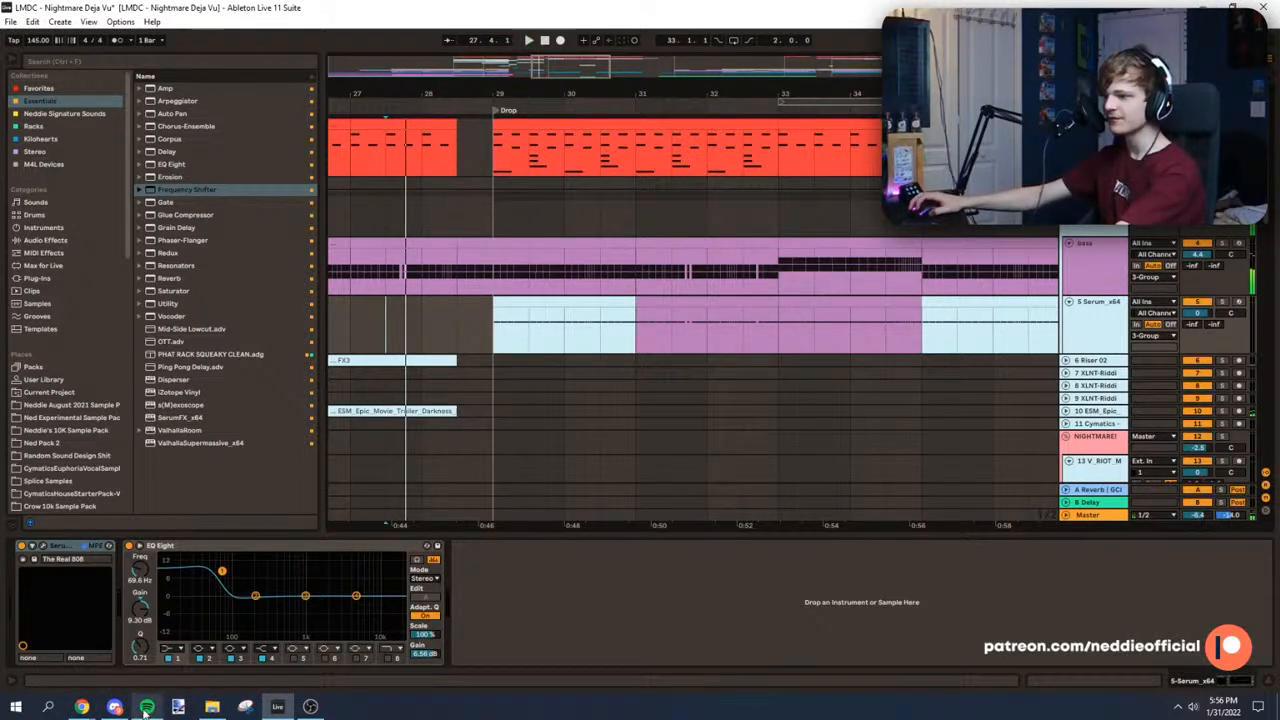
pyautogui.moveTo(150, 709)
pyautogui.click(148, 680)
pyautogui.press('space')
pyautogui.moveTo(434, 94); pyautogui.dragTo(549, 122)
pyautogui.click(449, 42)
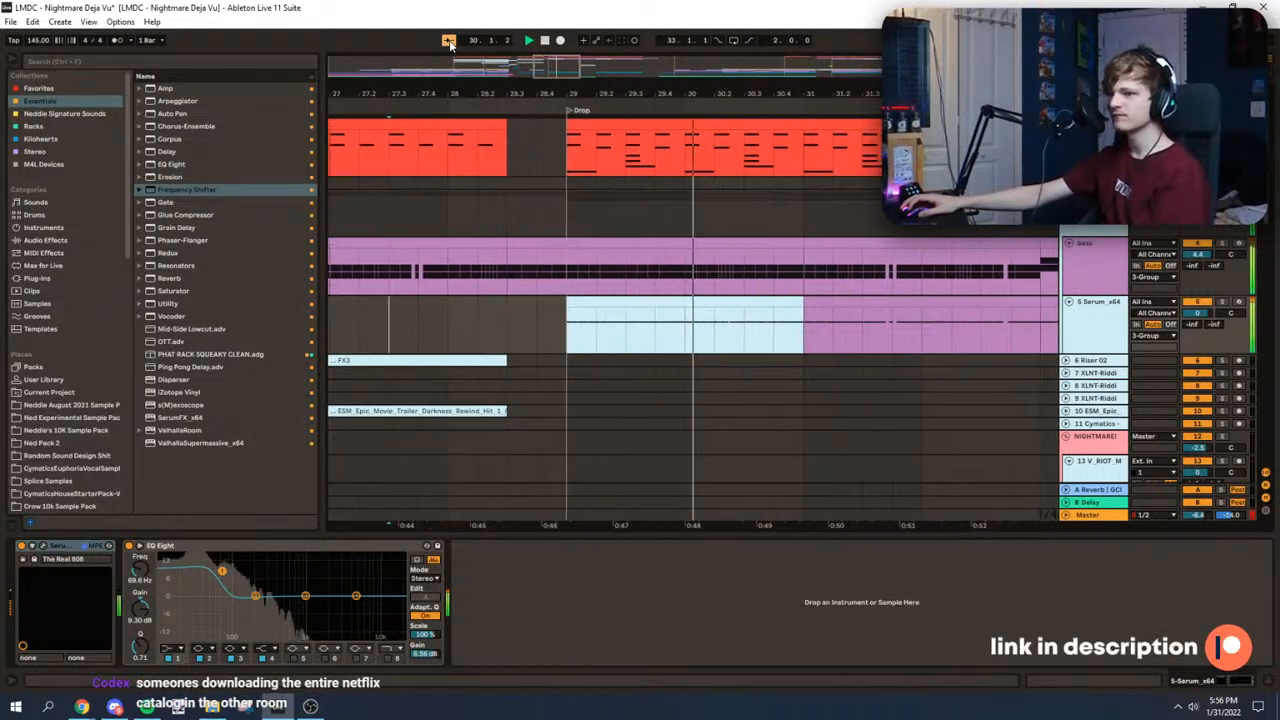
pyautogui.press('-')
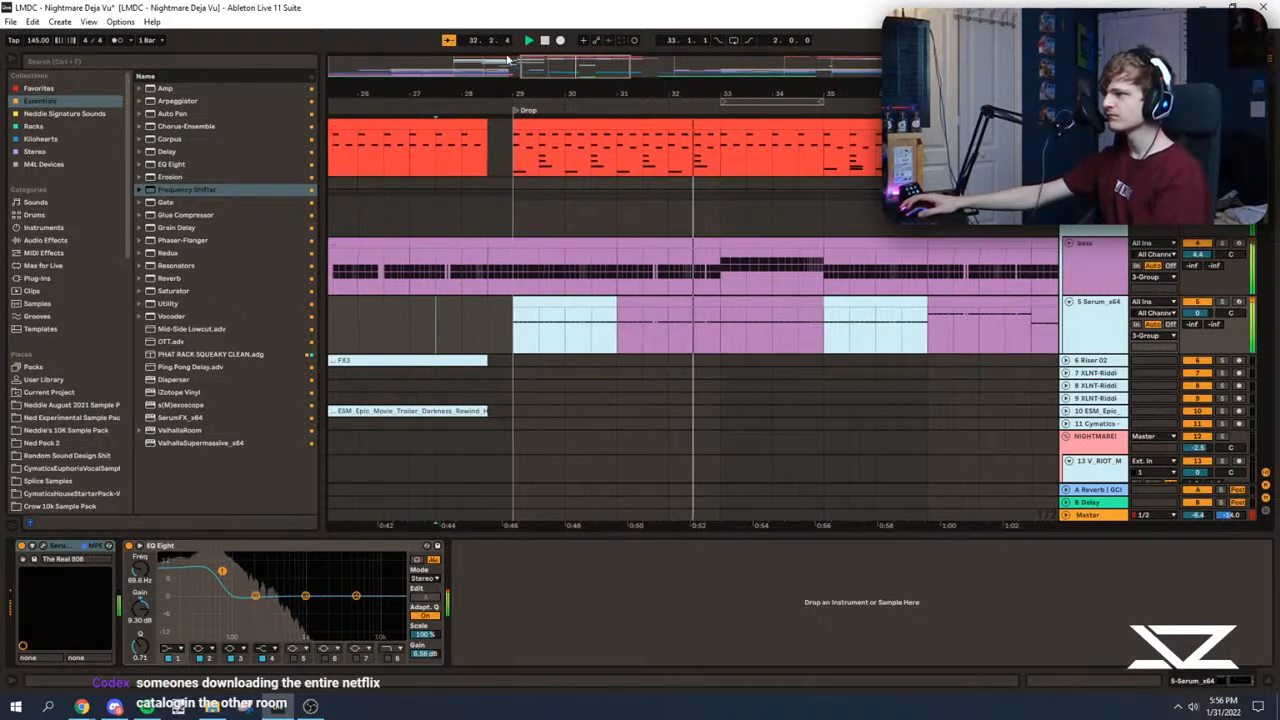
pyautogui.press('space')
pyautogui.click(453, 44)
pyautogui.moveTo(594, 90); pyautogui.dragTo(581, 98)
# Step: Reshape the bass Frequency Shifter's Fine automation between 31.1 and 33.1 to curve upward from about -356 Hz to 0 Hz
pyautogui.press('a')
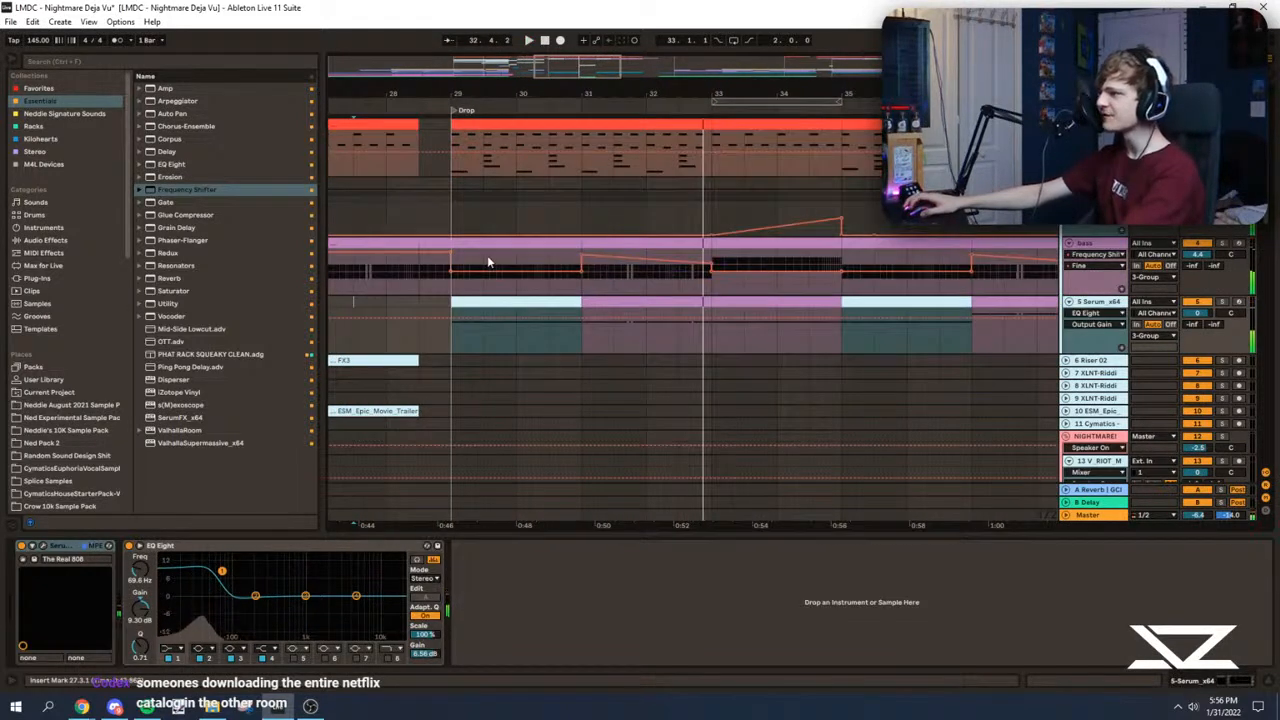
pyautogui.click(453, 264)
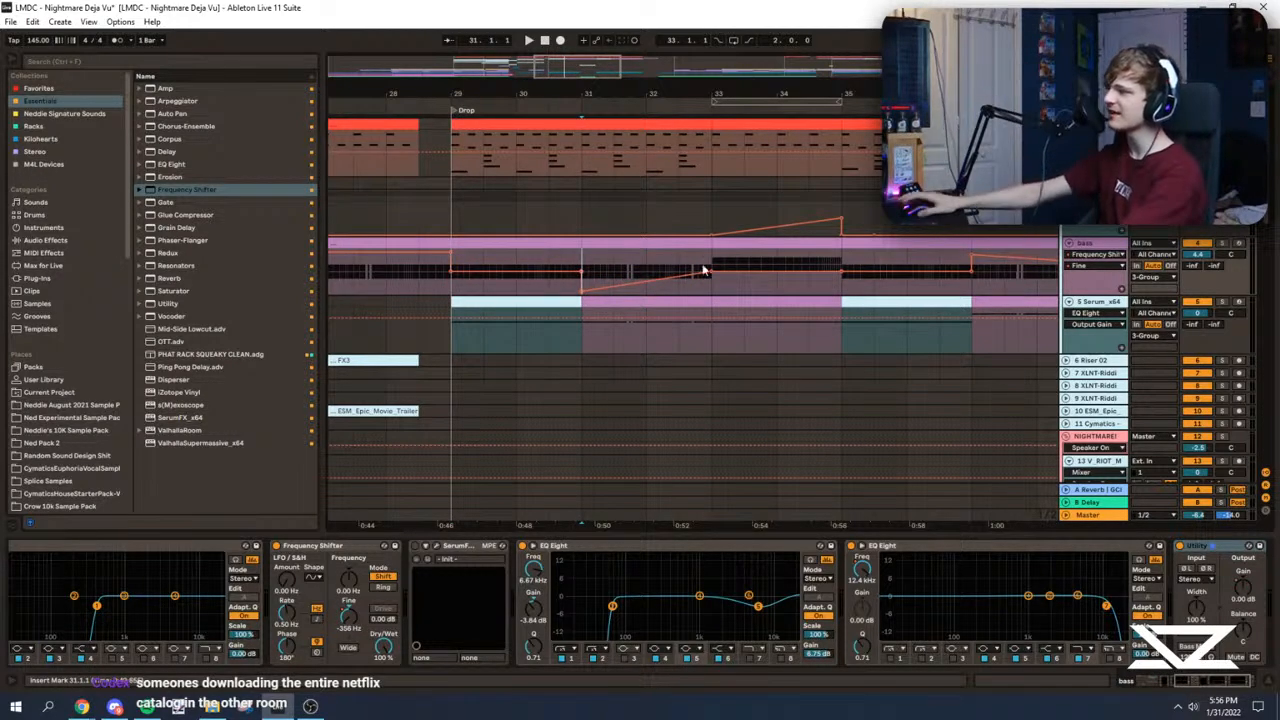
pyautogui.press('space')
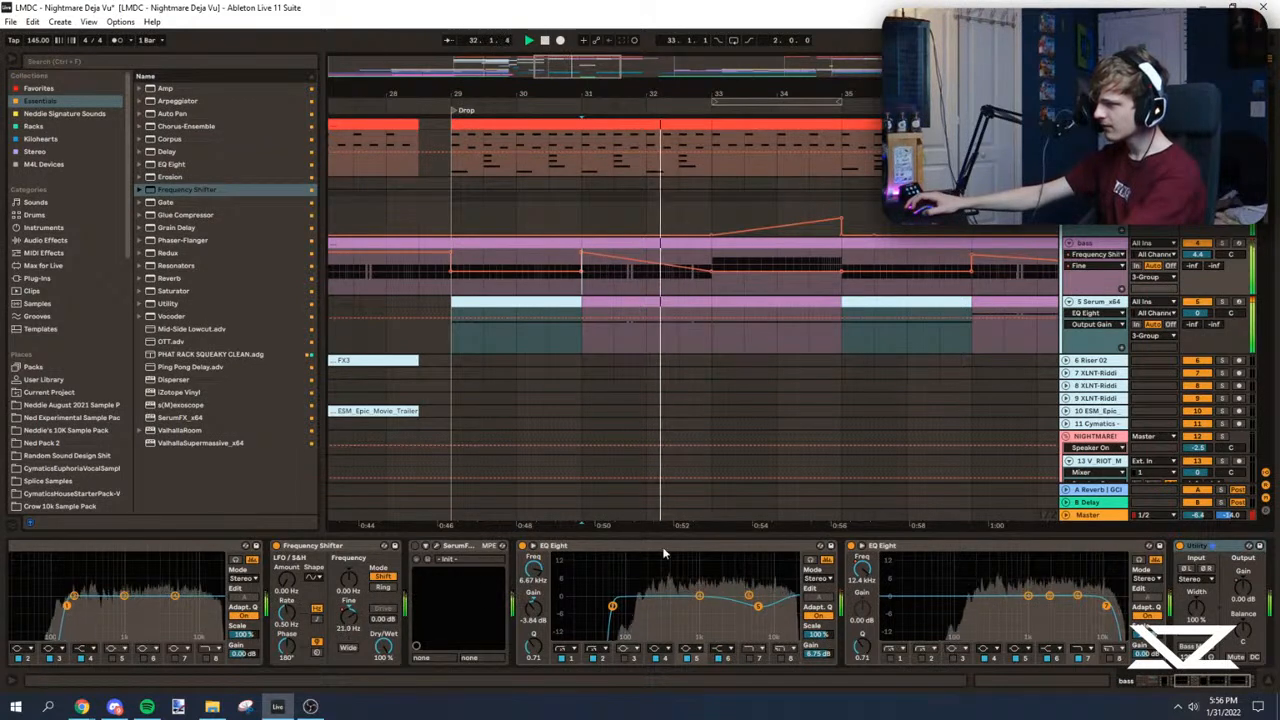
pyautogui.press('space')
pyautogui.moveTo(582, 252); pyautogui.dragTo(582, 287)
pyautogui.press('space')
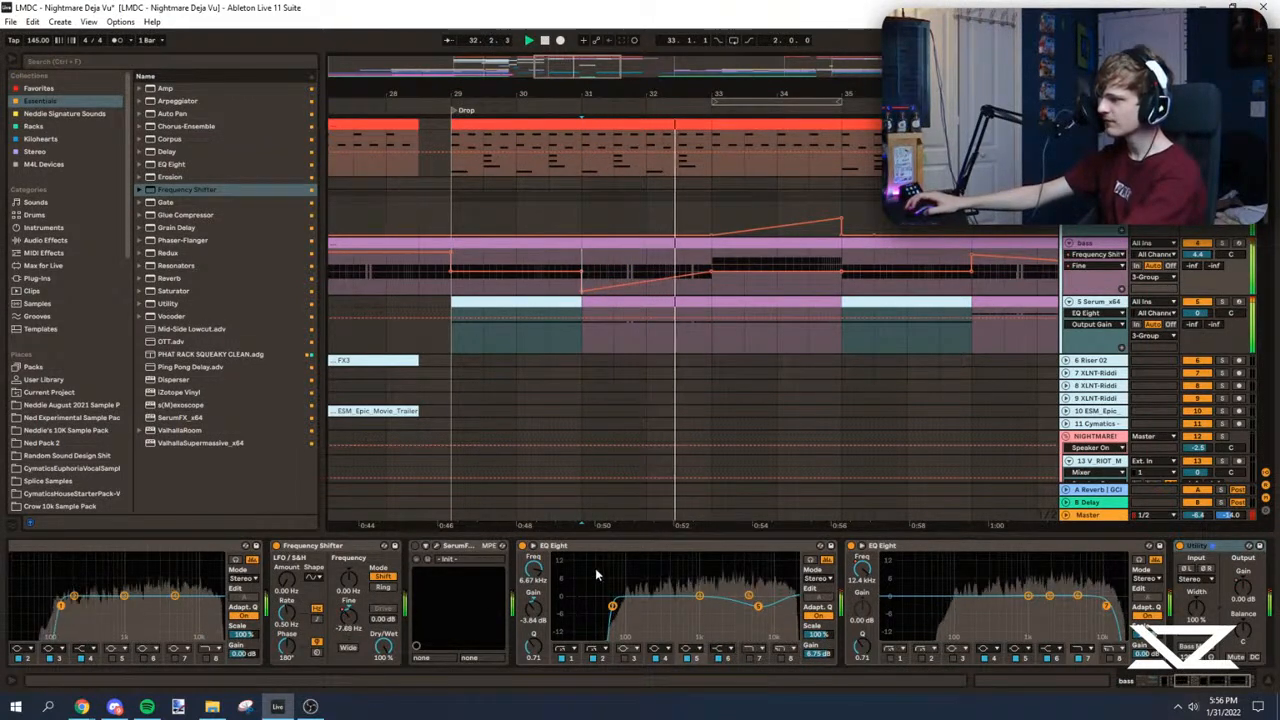
pyautogui.press('space')
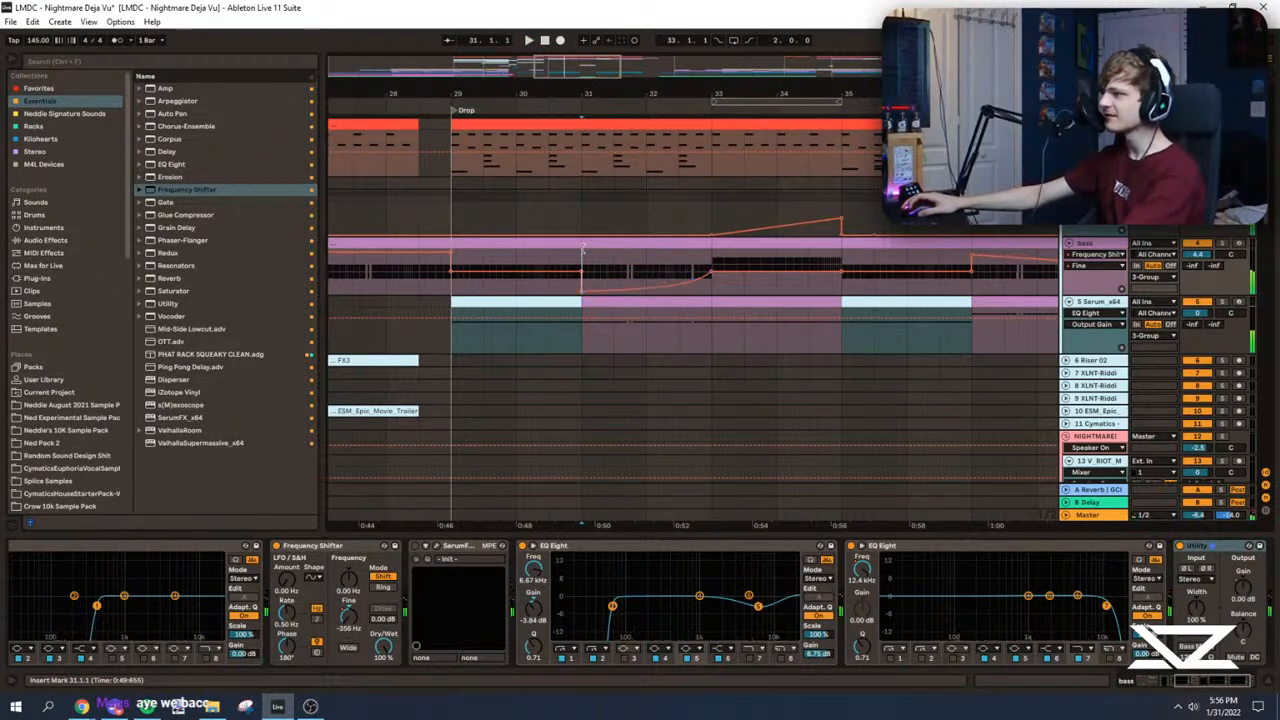
pyautogui.press('space')
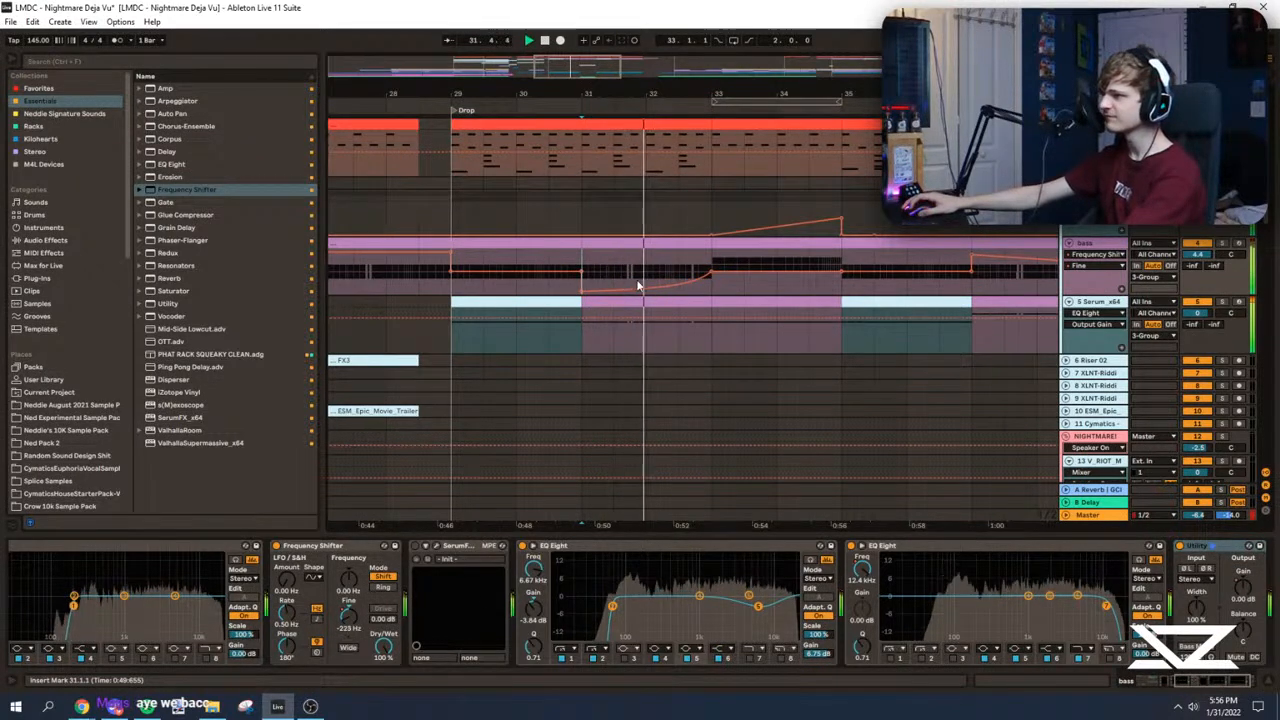
# Step: Hide the automation and audition the drop from 29.1 and the build-up before it, ending around the fill at 33.1
pyautogui.press('a')
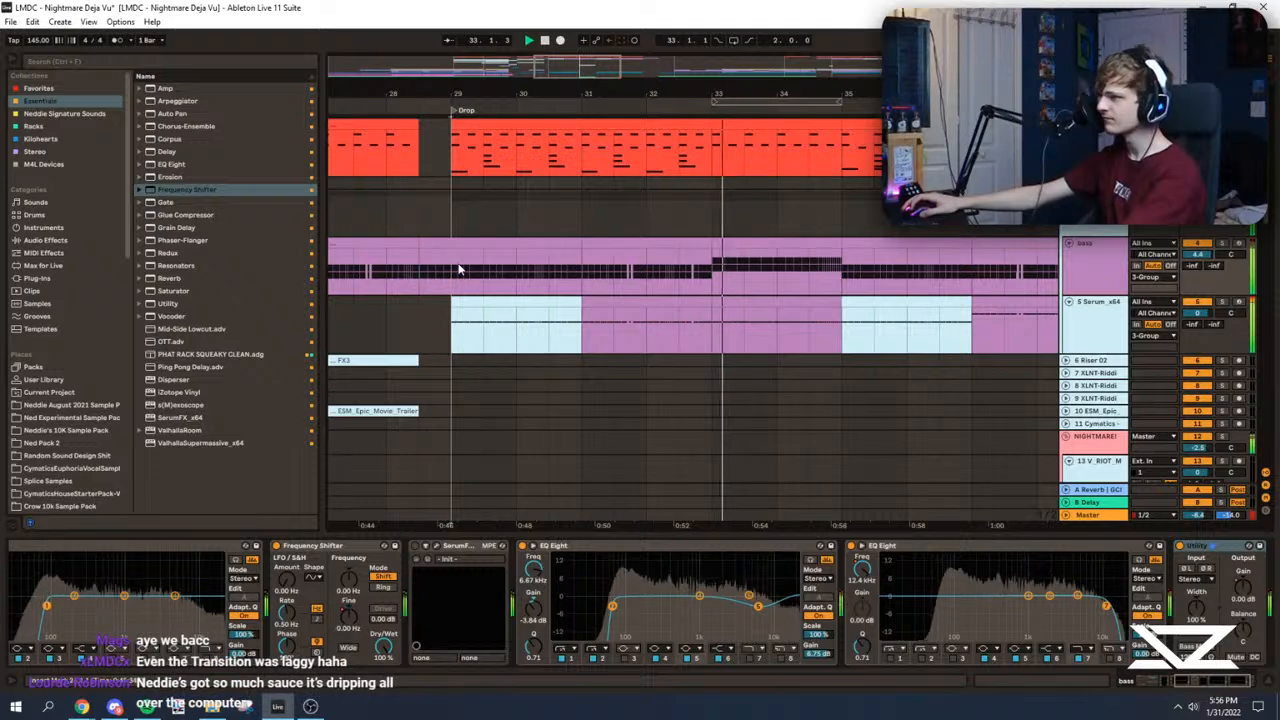
pyautogui.scroll(-5, 598, 337)
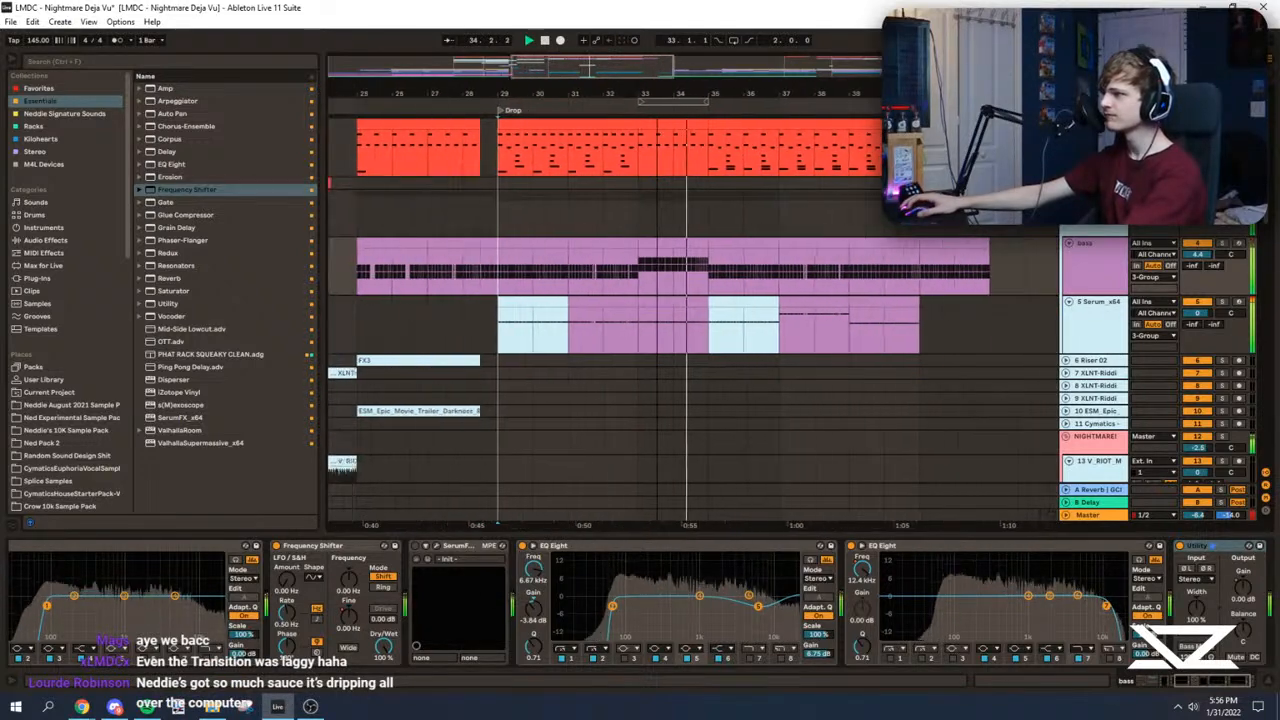
pyautogui.click(481, 231)
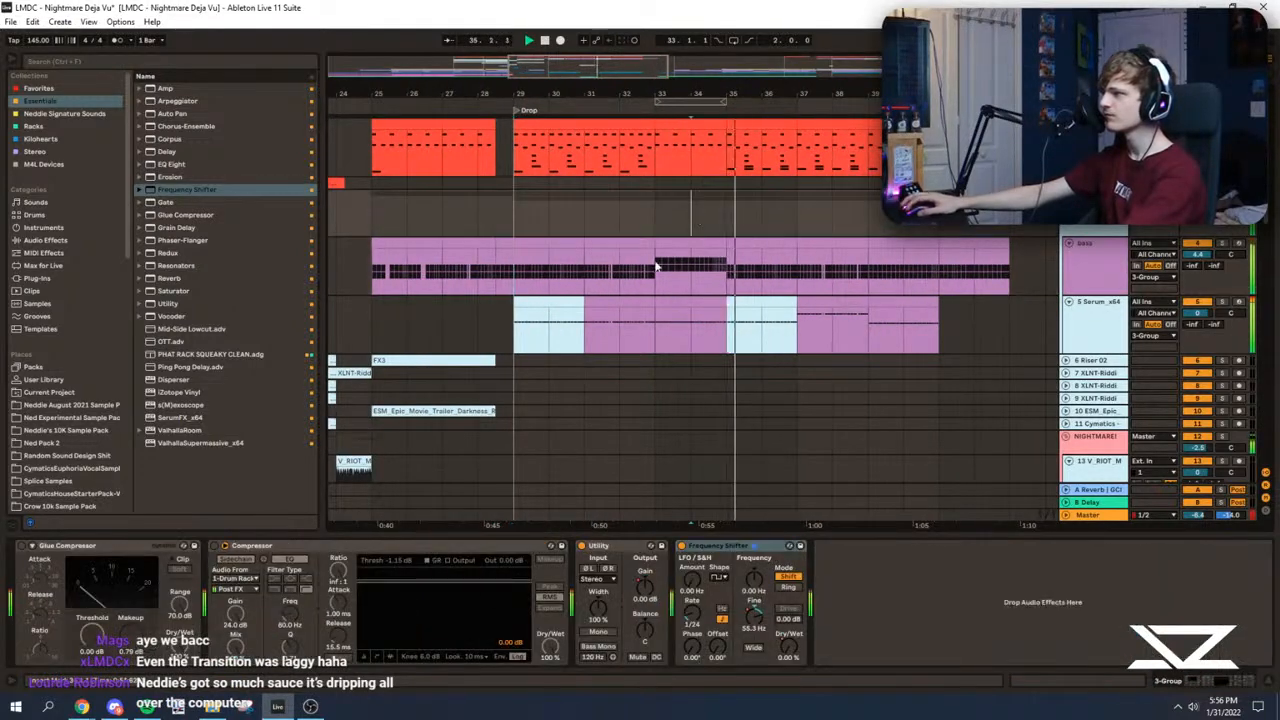
pyautogui.moveTo(590, 66); pyautogui.dragTo(554, 69)
pyautogui.press('space')
pyautogui.click(462, 214)
pyautogui.click(566, 221)
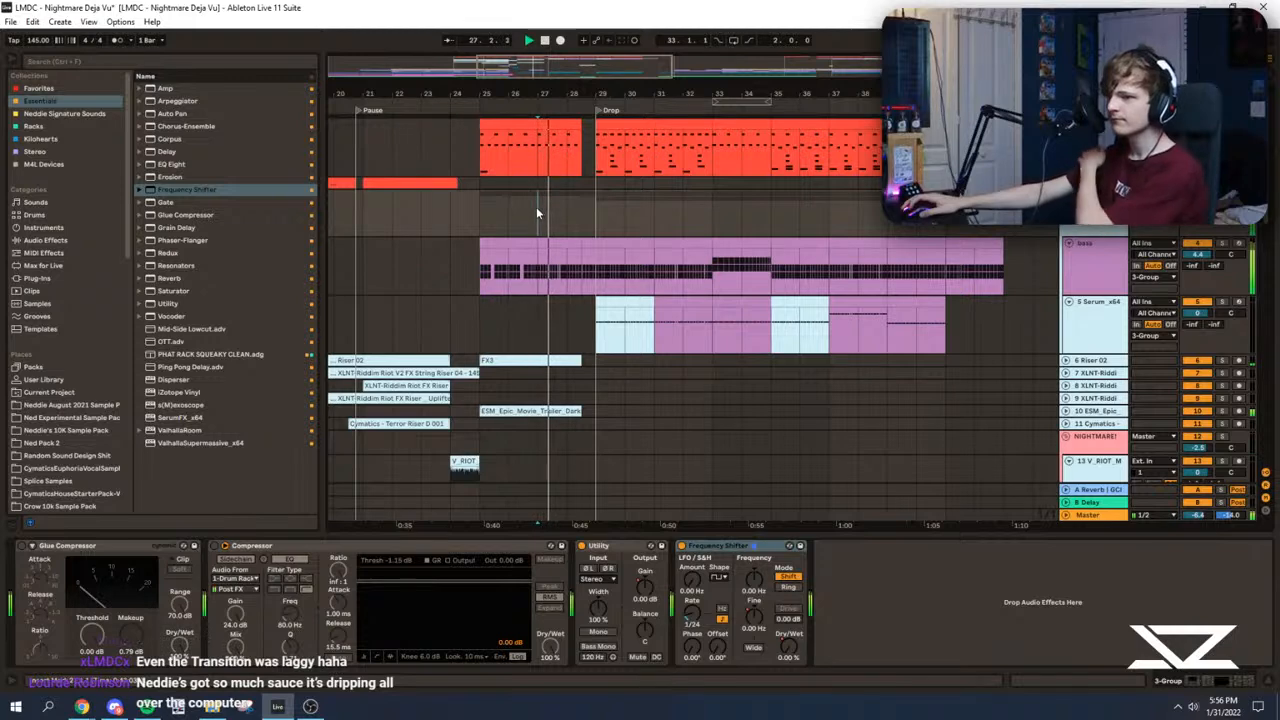
pyautogui.click(537, 208)
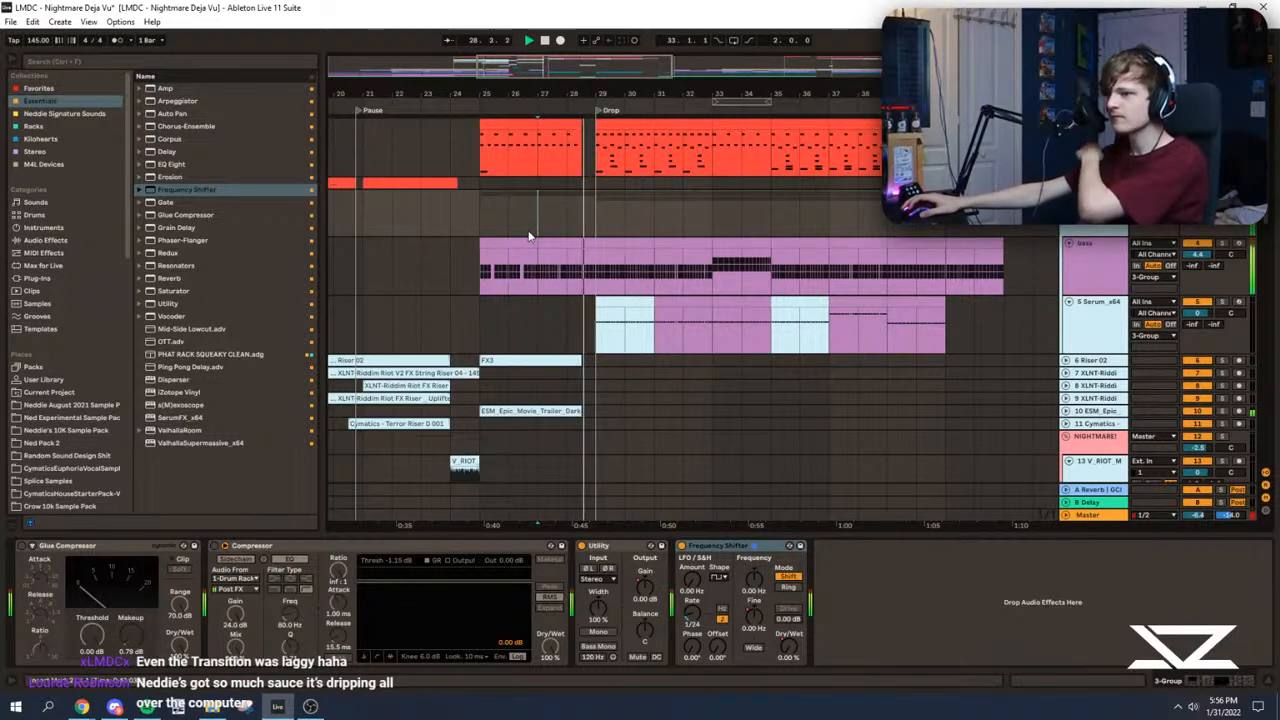
pyautogui.click(589, 222)
pyautogui.moveTo(571, 64); pyautogui.dragTo(585, 84)
pyautogui.click(638, 213)
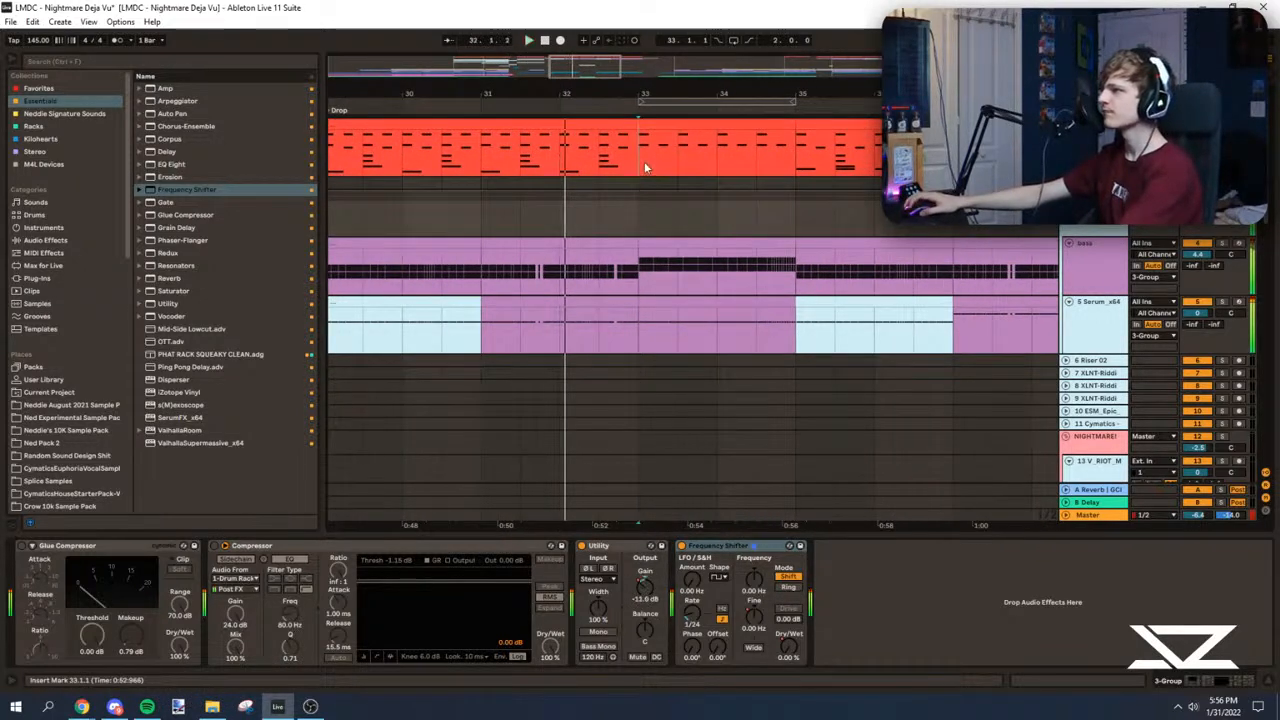
# Step: Audition the drop from 32.1 and delete the material between 32.1 and 33.1 across the tracks
pyautogui.click(644, 167)
pyautogui.click(561, 170)
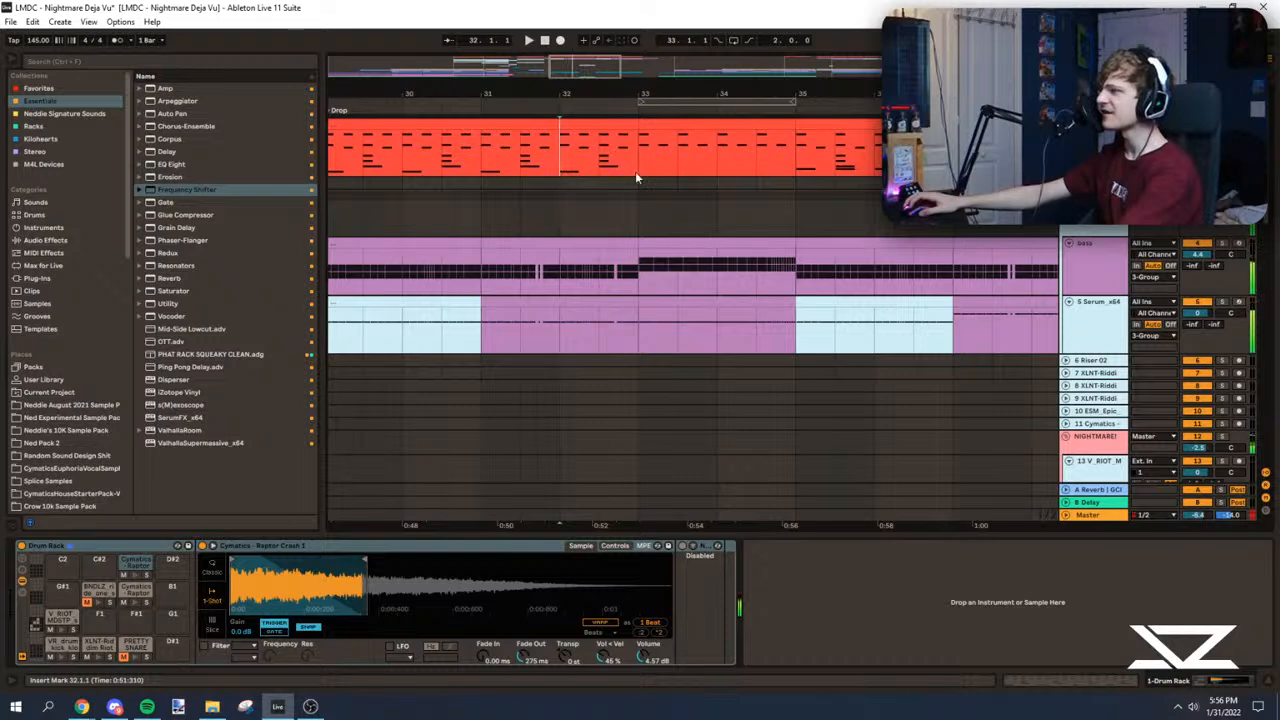
pyautogui.press('space')
pyautogui.moveTo(561, 157); pyautogui.dragTo(797, 329)
pyautogui.press('Delete')
# Step: Try moving the two-bar fill from 33.1 to 32.1 across the tracks, audition it, and undo the move
pyautogui.hotkey('ctrl', 'x')
pyautogui.click(560, 157)
pyautogui.hotkey('ctrl', 'v')
pyautogui.press('space')
pyautogui.press('space')
pyautogui.hotkey('ctrl', 'z')
pyautogui.hotkey('ctrl', 'z')
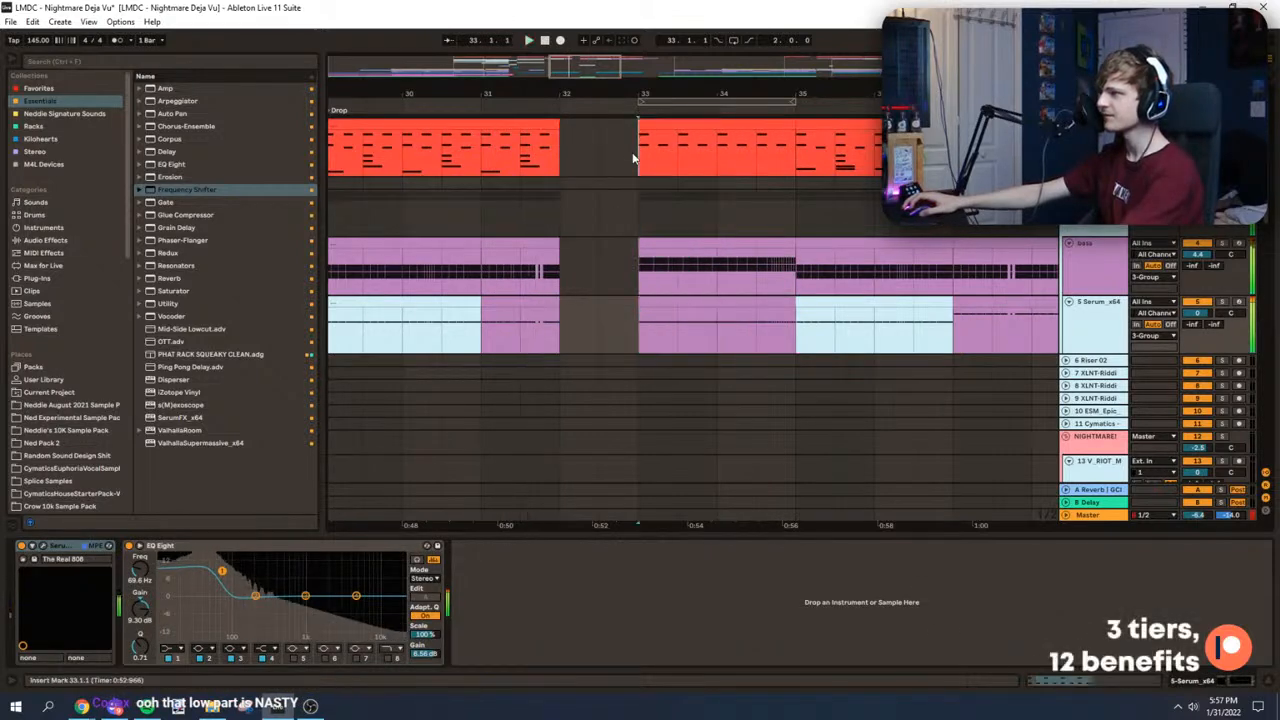
# Step: Move the fill's first bar, 33.1 to 34.1, across all tracks to 32.1
pyautogui.moveTo(636, 157); pyautogui.dragTo(709, 505)
pyautogui.moveTo(560, 157); pyautogui.dragTo(640, 624)
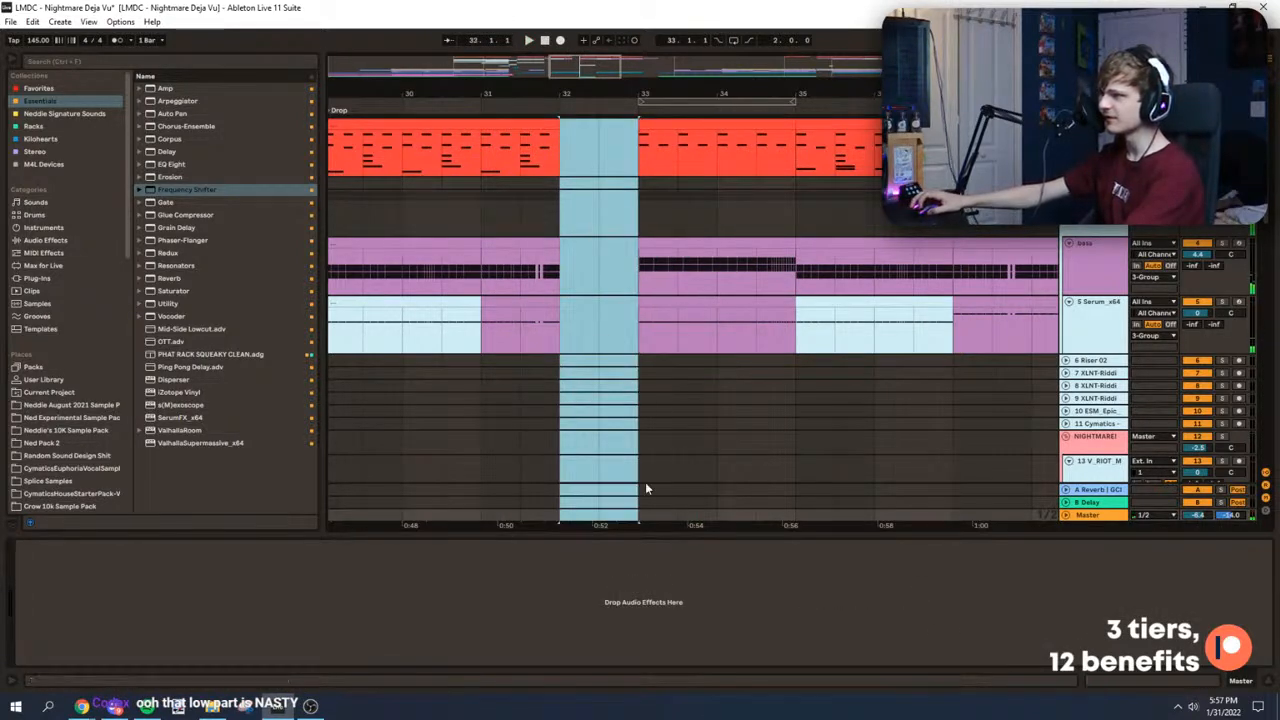
pyautogui.moveTo(641, 142); pyautogui.dragTo(716, 508)
pyautogui.hotkey('ctrl', 'x')
pyautogui.click(565, 140)
pyautogui.hotkey('ctrl', 'v')
# Step: Play the drop and delete the fill's remaining bar from 34.1 to 35.1 across all tracks
pyautogui.click(411, 153)
pyautogui.press('space')
pyautogui.scroll(-3, 660, 200)
pyautogui.moveTo(617, 170); pyautogui.dragTo(665, 645)
pyautogui.press('Delete')
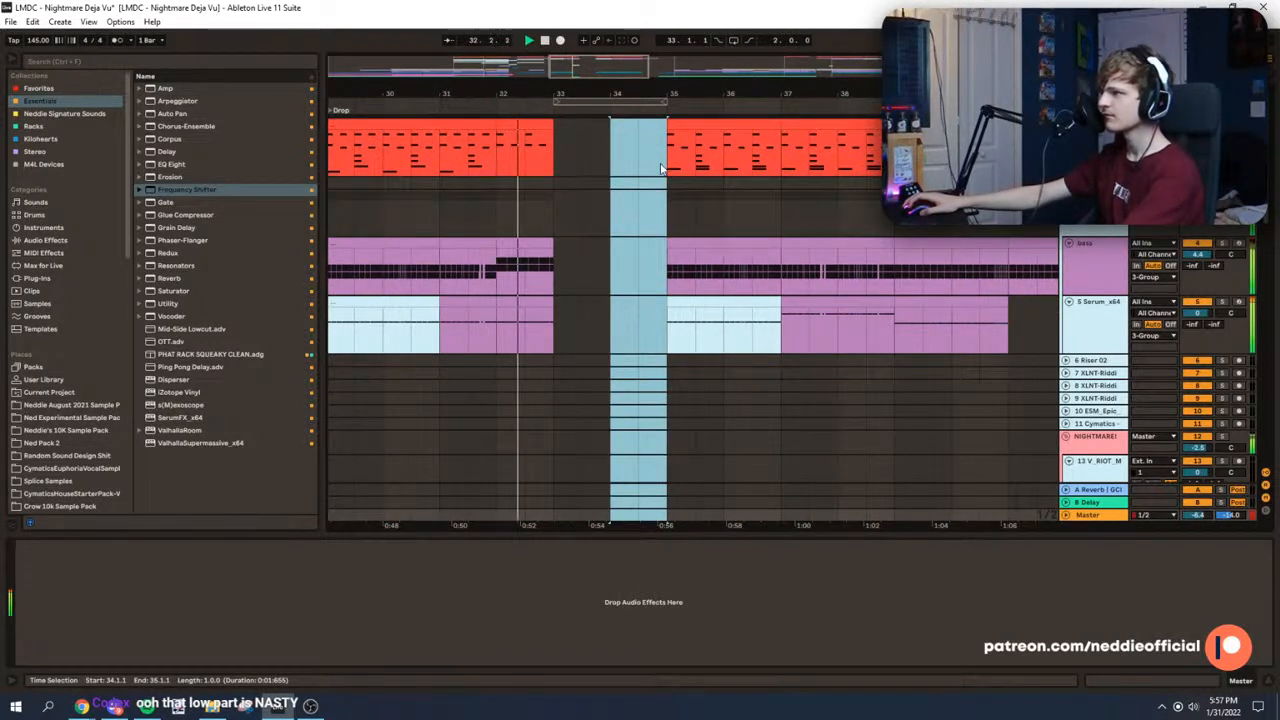
# Step: Audition the drop with the shortened one-bar fill from 29.1 and from the bars just before 32.1
pyautogui.click(666, 156)
pyautogui.press('space')
pyautogui.moveTo(737, 94); pyautogui.dragTo(743, 84)
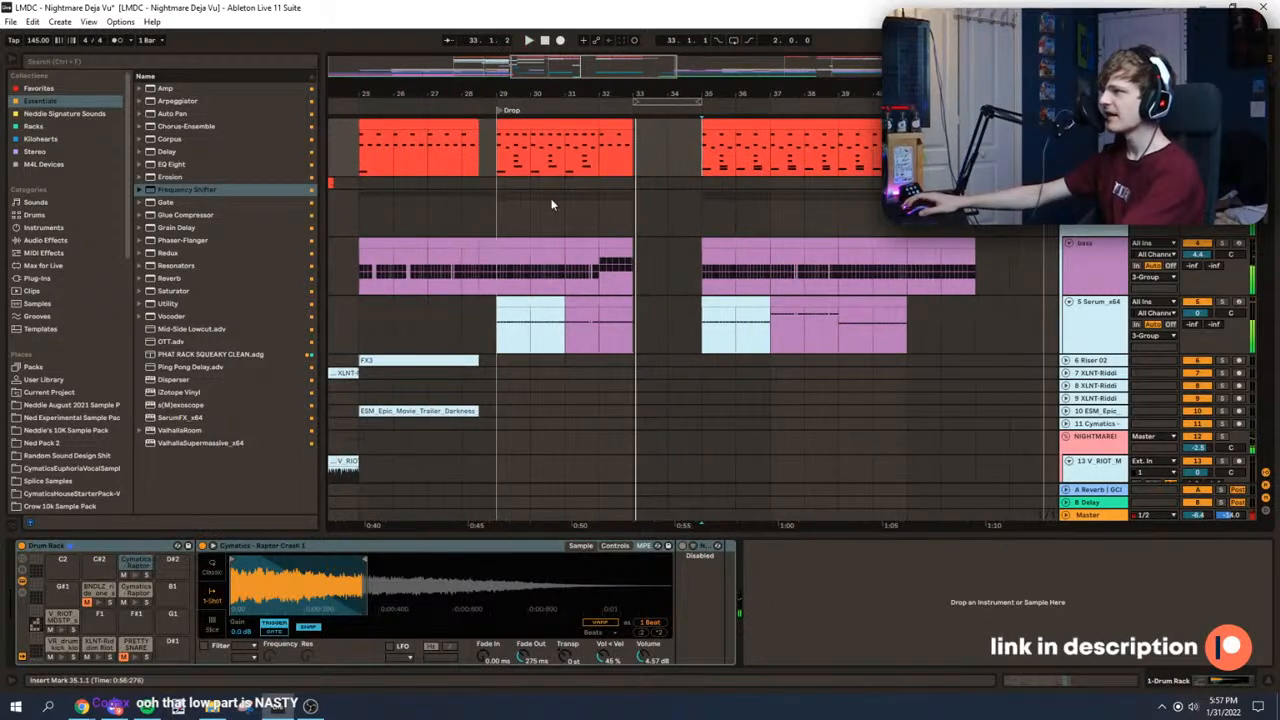
pyautogui.click(511, 230)
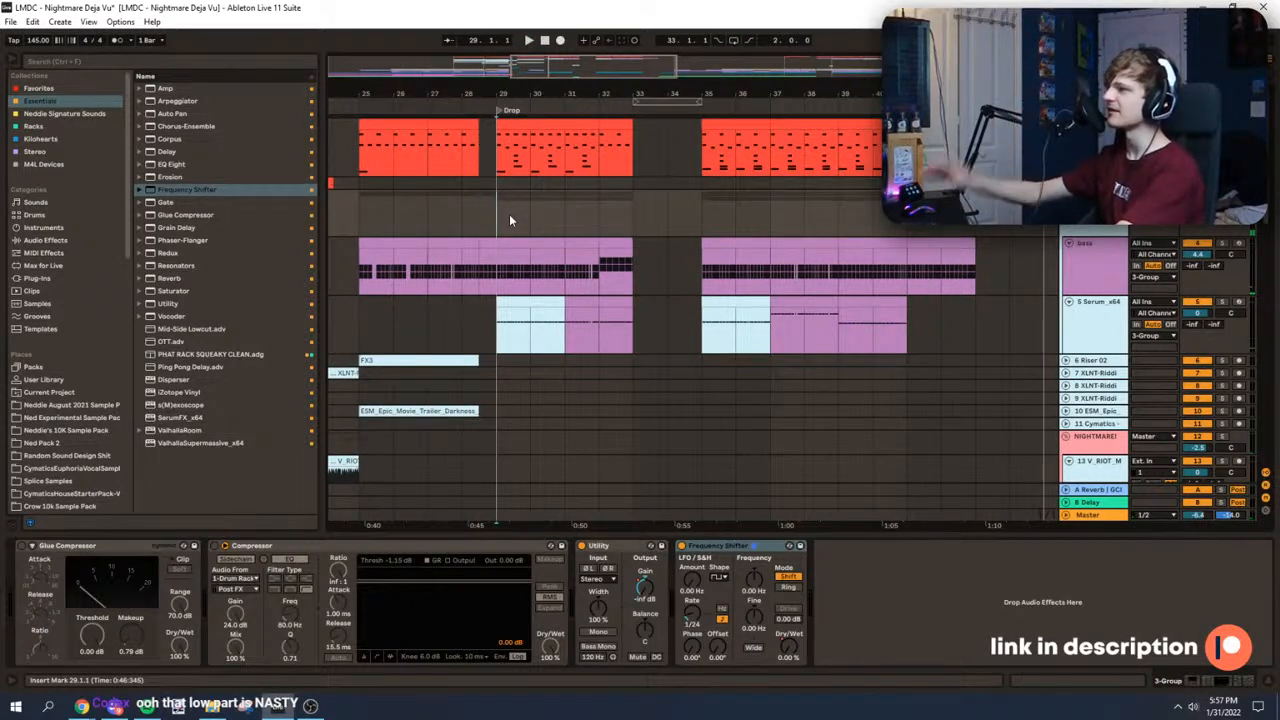
pyautogui.click(574, 203)
pyautogui.press('space')
pyautogui.moveTo(574, 94); pyautogui.dragTo(566, 150)
pyautogui.click(579, 155)
pyautogui.press('space')
pyautogui.click(742, 162)
pyautogui.click(680, 135)
pyautogui.press('space')
pyautogui.moveTo(573, 69); pyautogui.dragTo(577, 57)
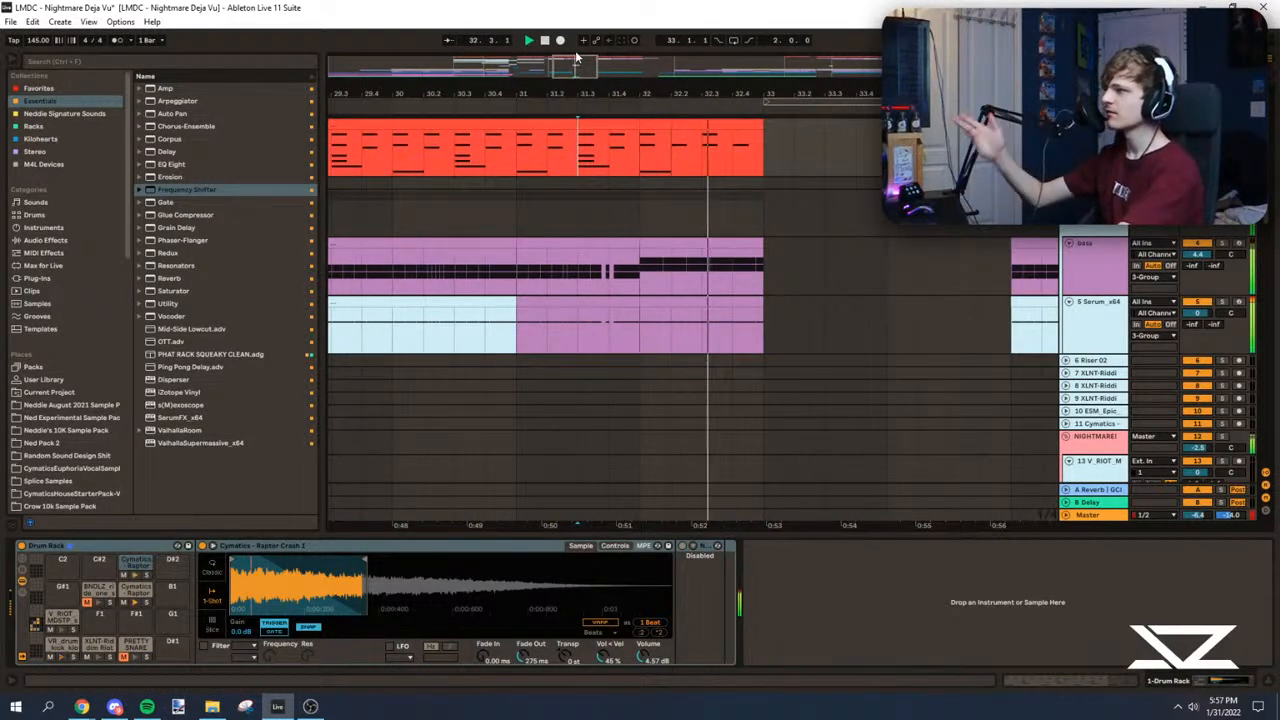
# Step: Check the automation around the one-bar fill at 32.1, audition from 31.1, and inspect the fill's audio clip
pyautogui.press('a')
pyautogui.press('space')
pyautogui.press('a')
pyautogui.press('a')
pyautogui.click(662, 246)
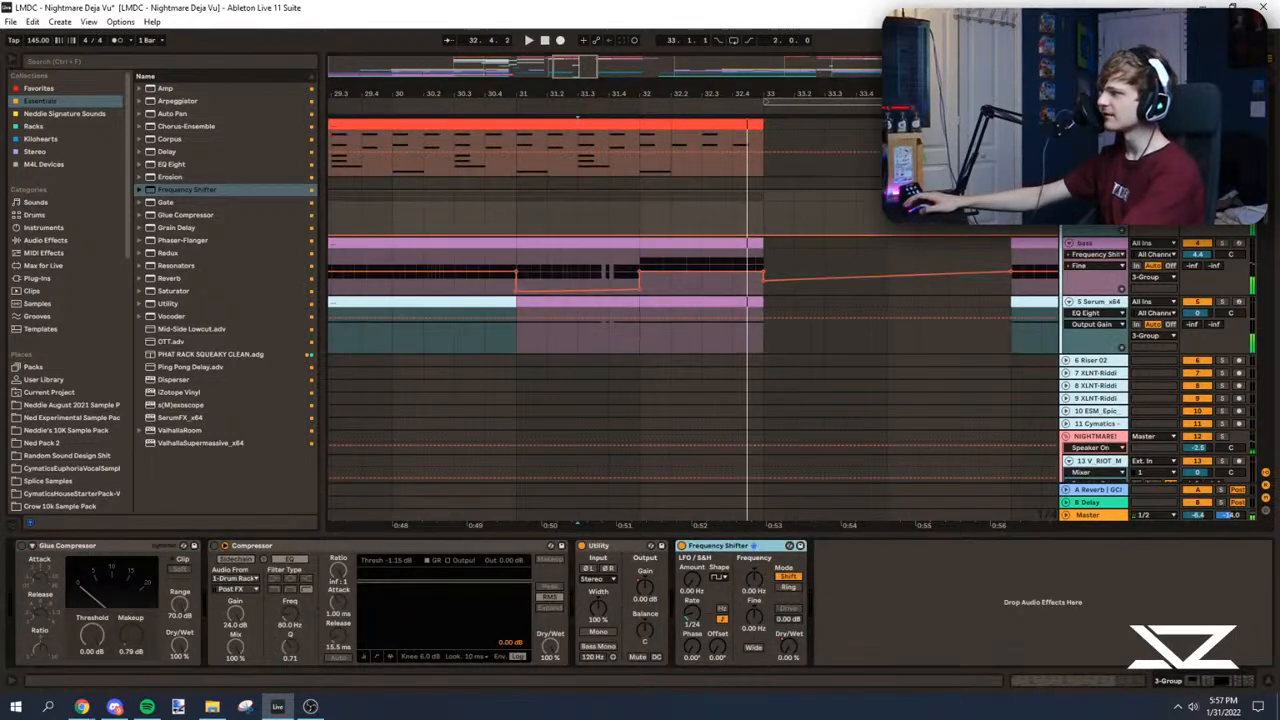
pyautogui.click(503, 198)
pyautogui.press('space')
pyautogui.press('a')
pyautogui.click(651, 221)
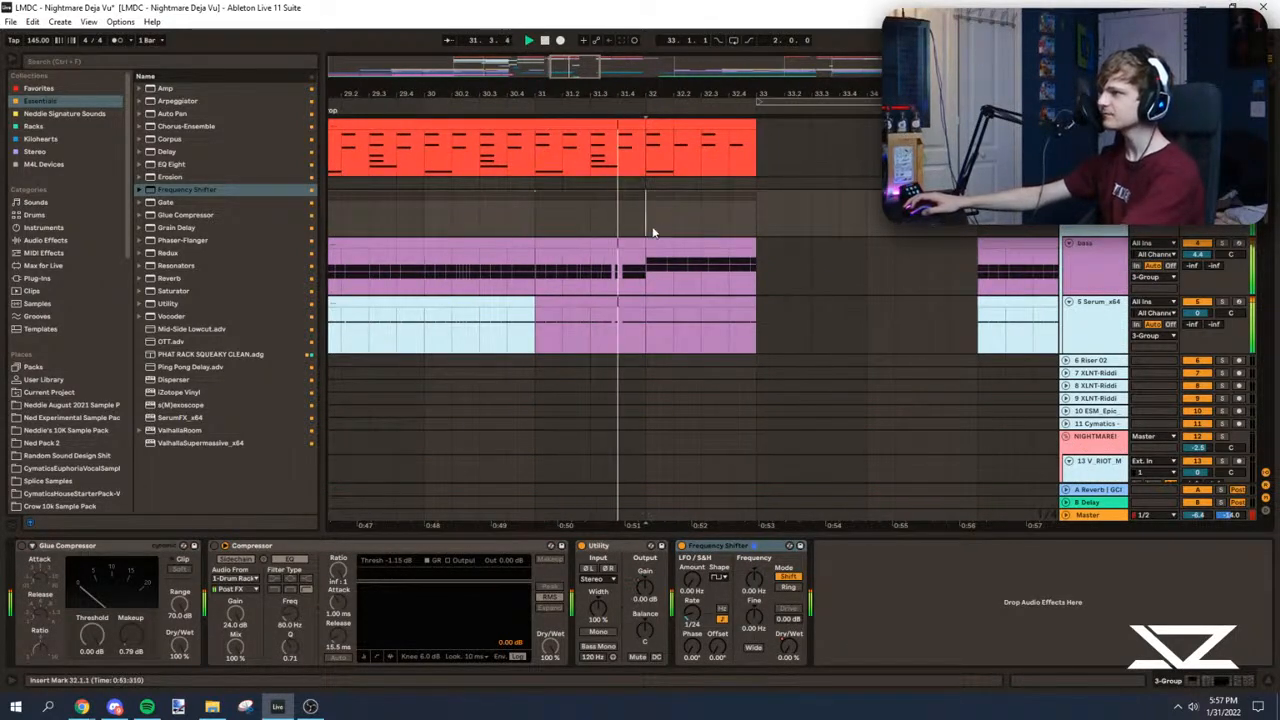
pyautogui.click(537, 222)
pyautogui.press('space')
pyautogui.press('space')
pyautogui.moveTo(1264, 190); pyautogui.dragTo(1256, 259)
pyautogui.click(651, 221)
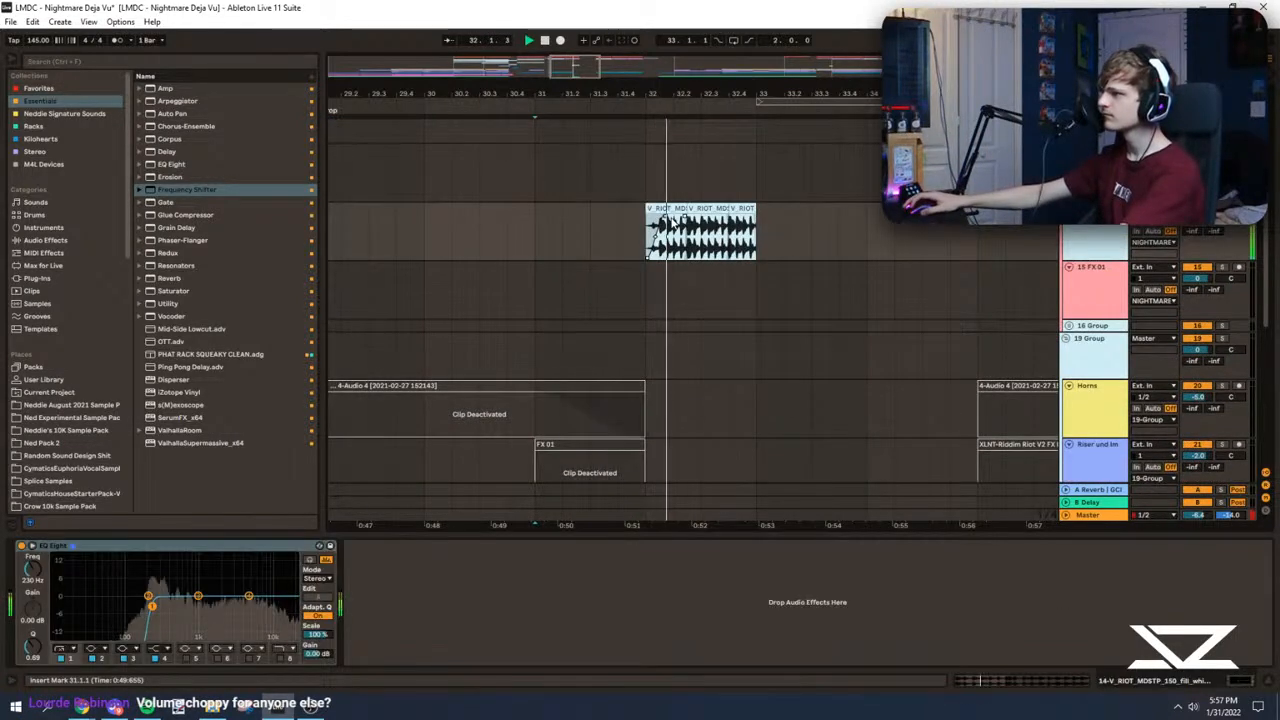
# Step: Delete the sub clip beneath the fill from 32.1 to 33.1
pyautogui.scroll(6, 605, 219)
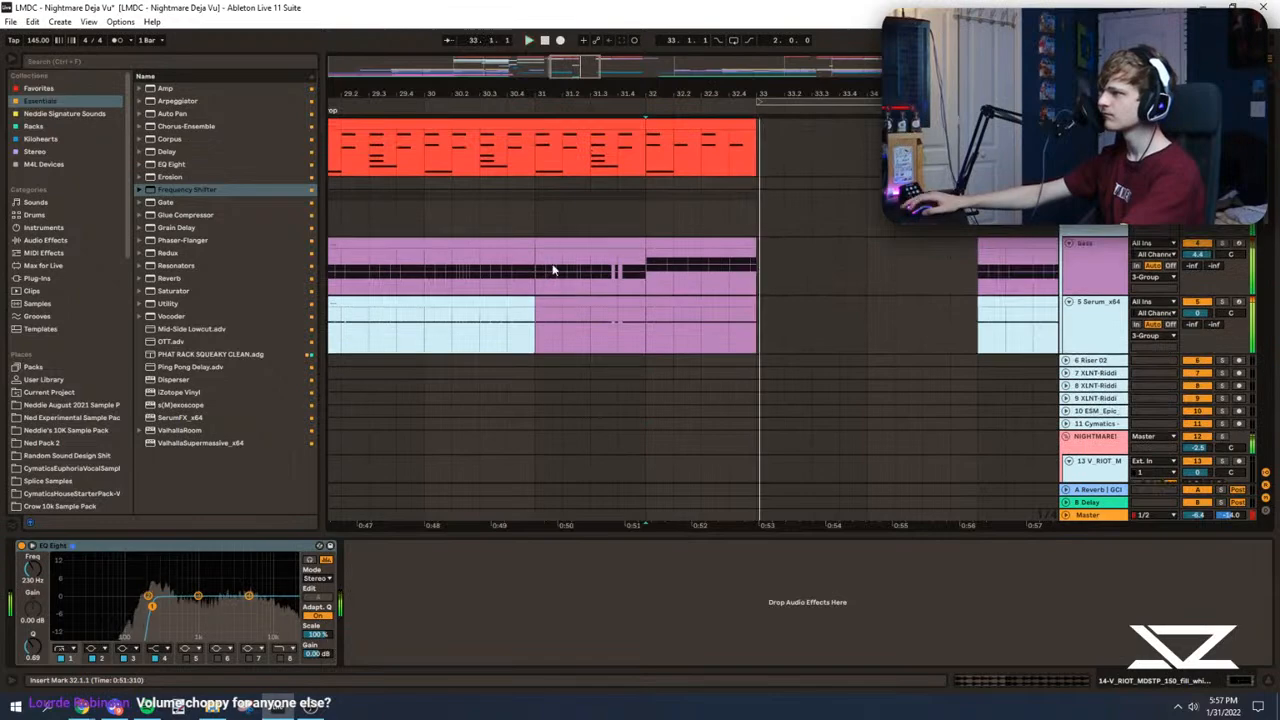
pyautogui.click(659, 313)
pyautogui.press('Delete')
pyautogui.moveTo(576, 94); pyautogui.dragTo(576, 50)
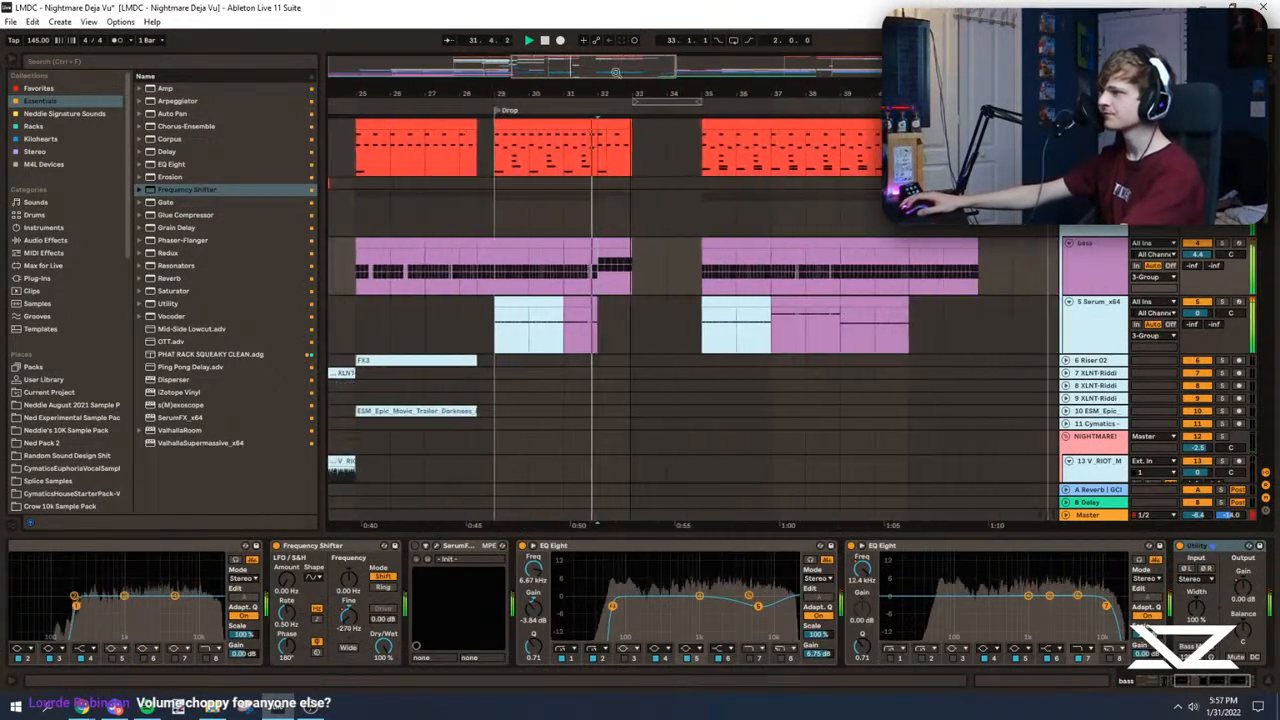
# Step: Move the four-bar section from 35.1 to 39.1 across all tracks to 33.1, directly after the one-bar fill
pyautogui.click(695, 160)
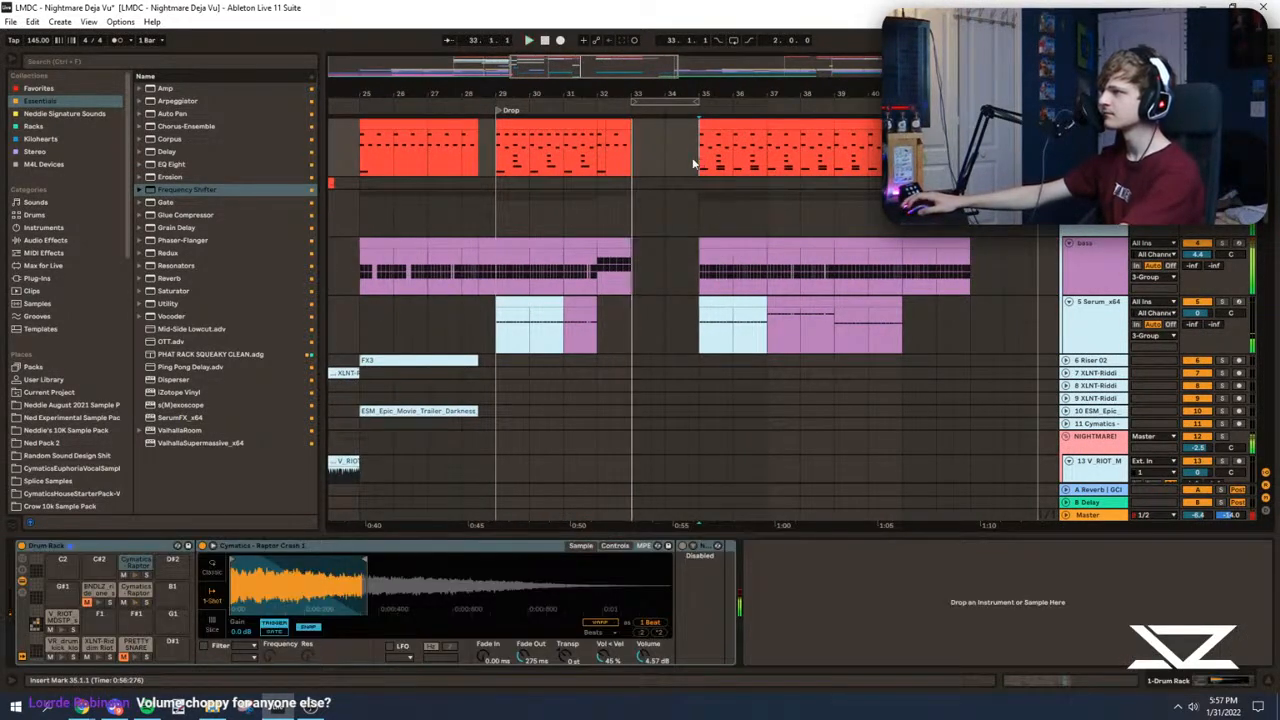
pyautogui.moveTo(700, 165); pyautogui.dragTo(829, 575)
pyautogui.hotkey('ctrl', 'x')
pyautogui.click(632, 150)
pyautogui.hotkey('ctrl', 'v')
pyautogui.click(648, 279)
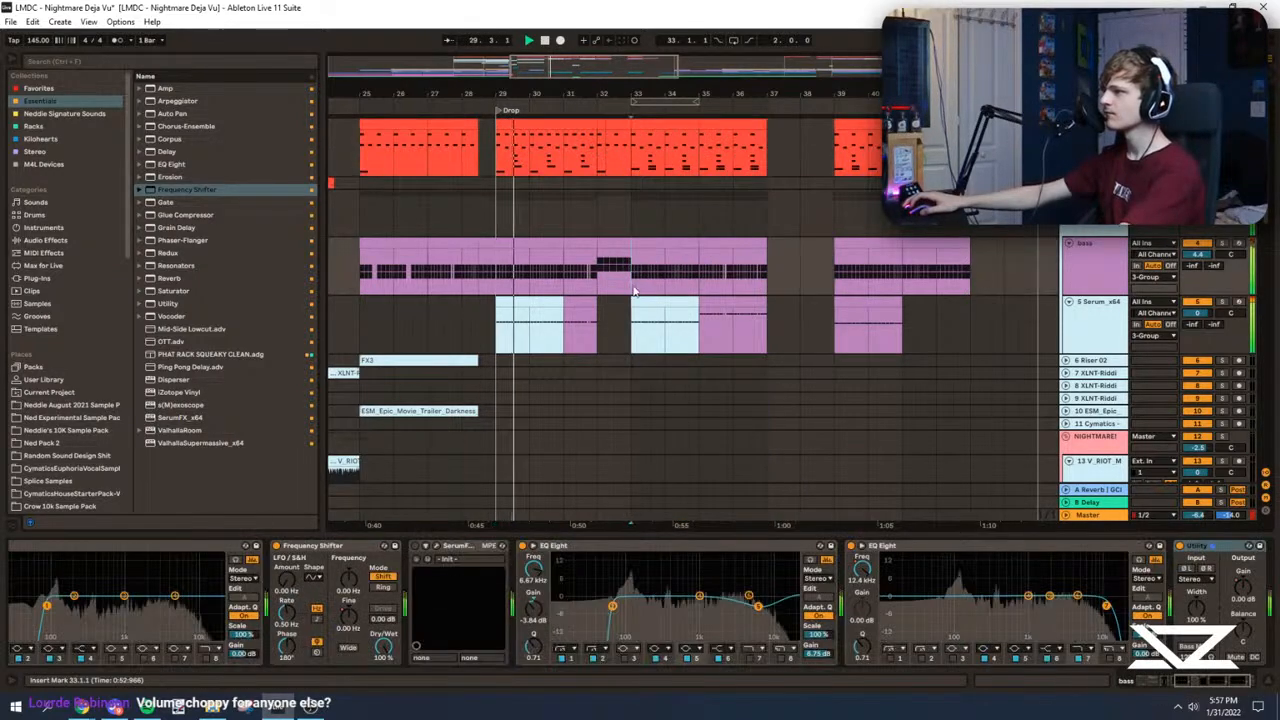
# Step: Delete the sub clip between 36.1 and 37.1 to match the gap beneath the first fill
pyautogui.moveTo(494, 340); pyautogui.dragTo(641, 341)
pyautogui.click(614, 333)
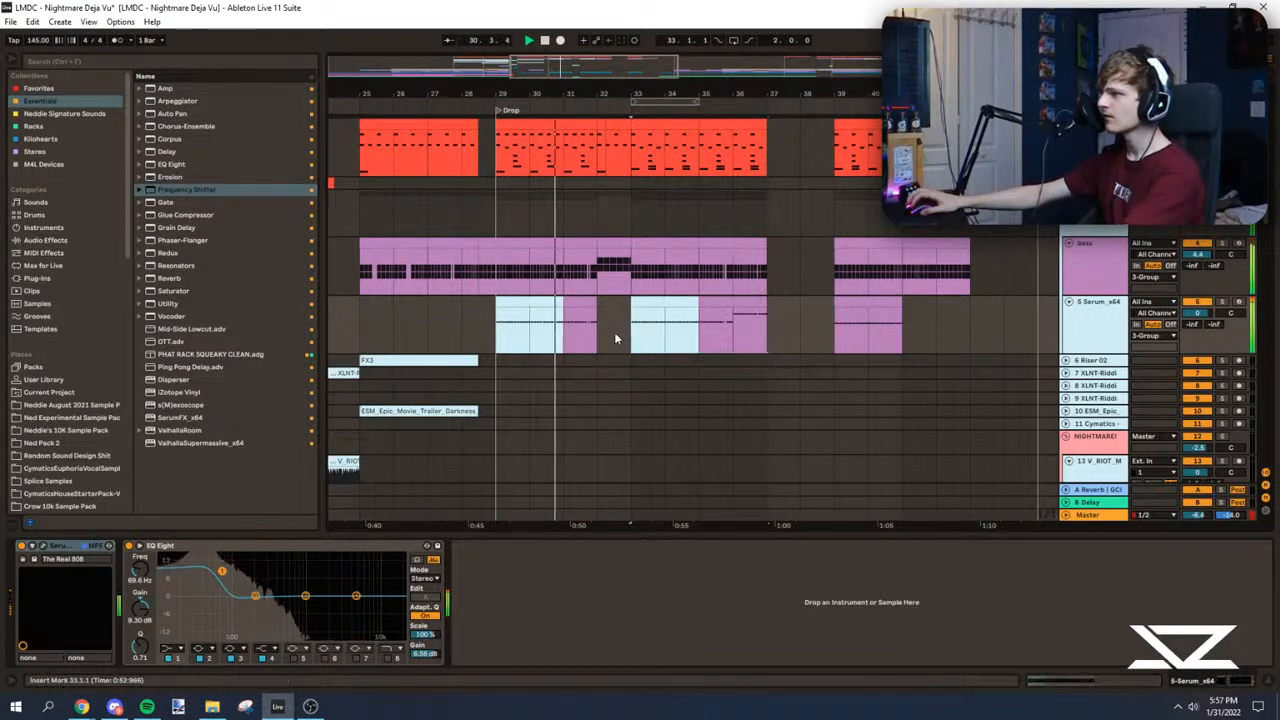
pyautogui.moveTo(740, 314); pyautogui.dragTo(731, 317)
pyautogui.hotkey('ctrl', 'd')
pyautogui.press('Delete')
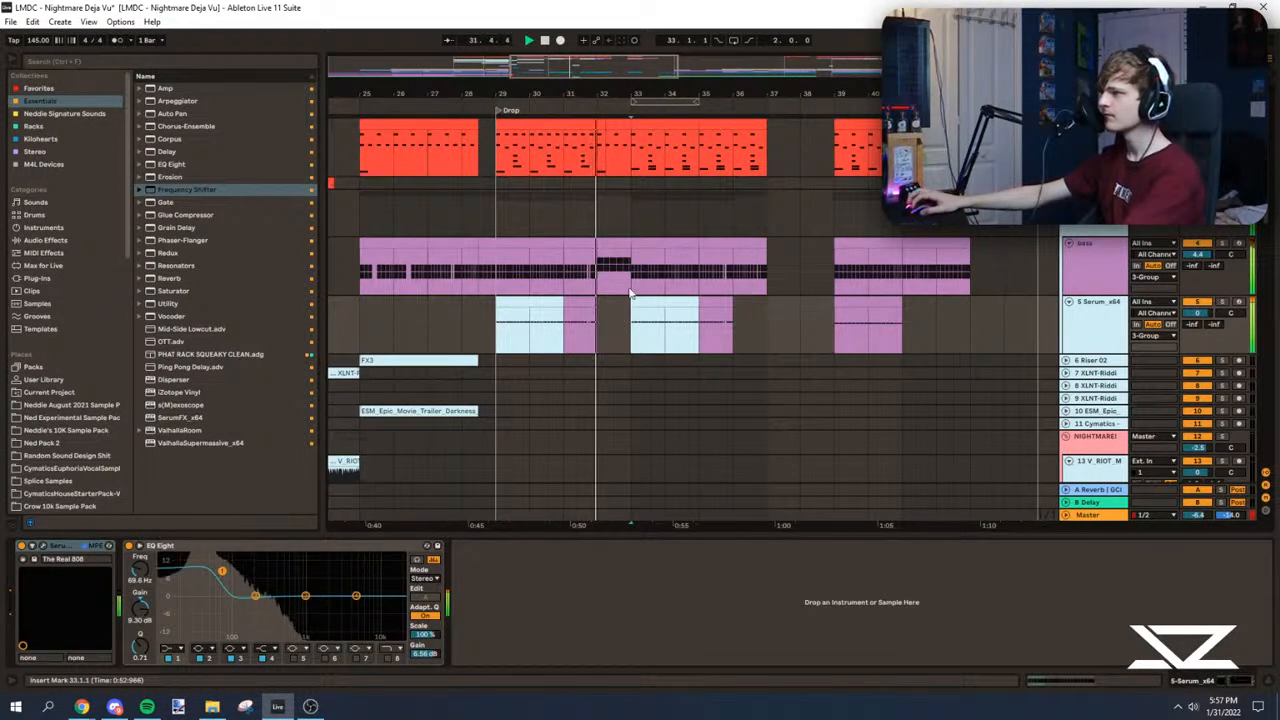
# Step: Copy the drums from 29.1 to 33.1 onto 33.1, checking the group automation over the same bars
pyautogui.click(586, 279)
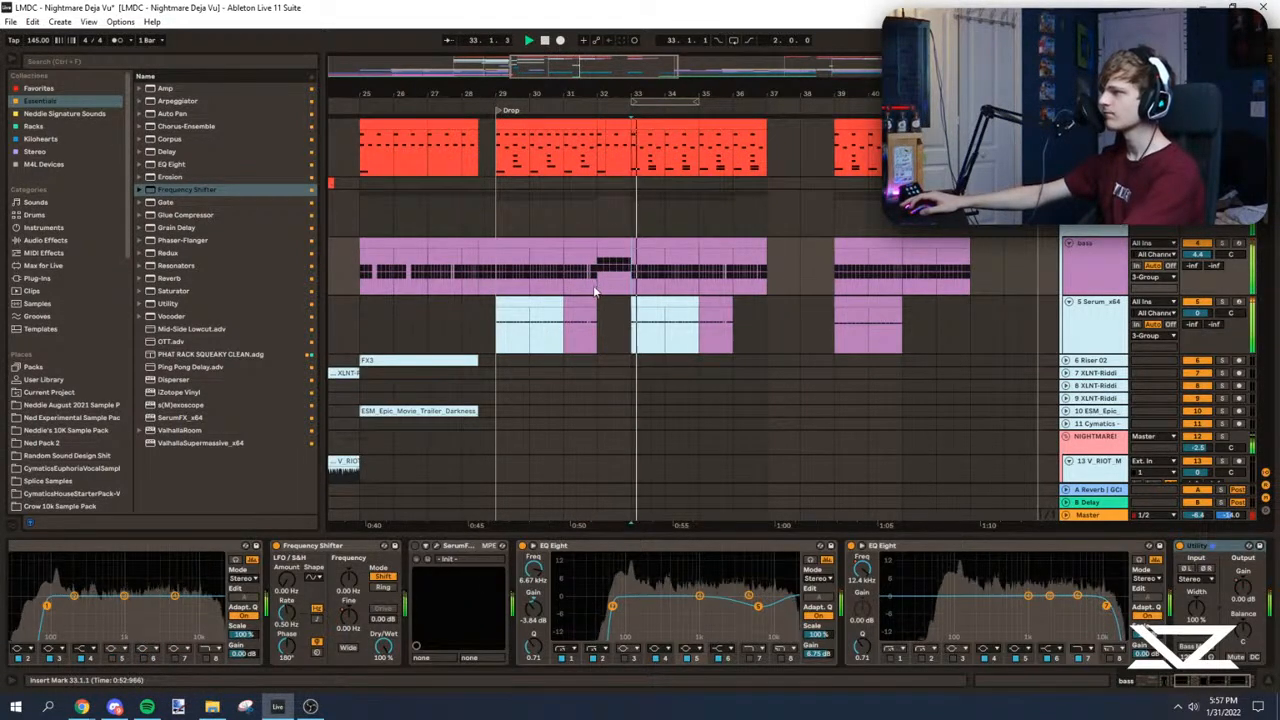
pyautogui.press('a')
pyautogui.moveTo(499, 216); pyautogui.dragTo(648, 211)
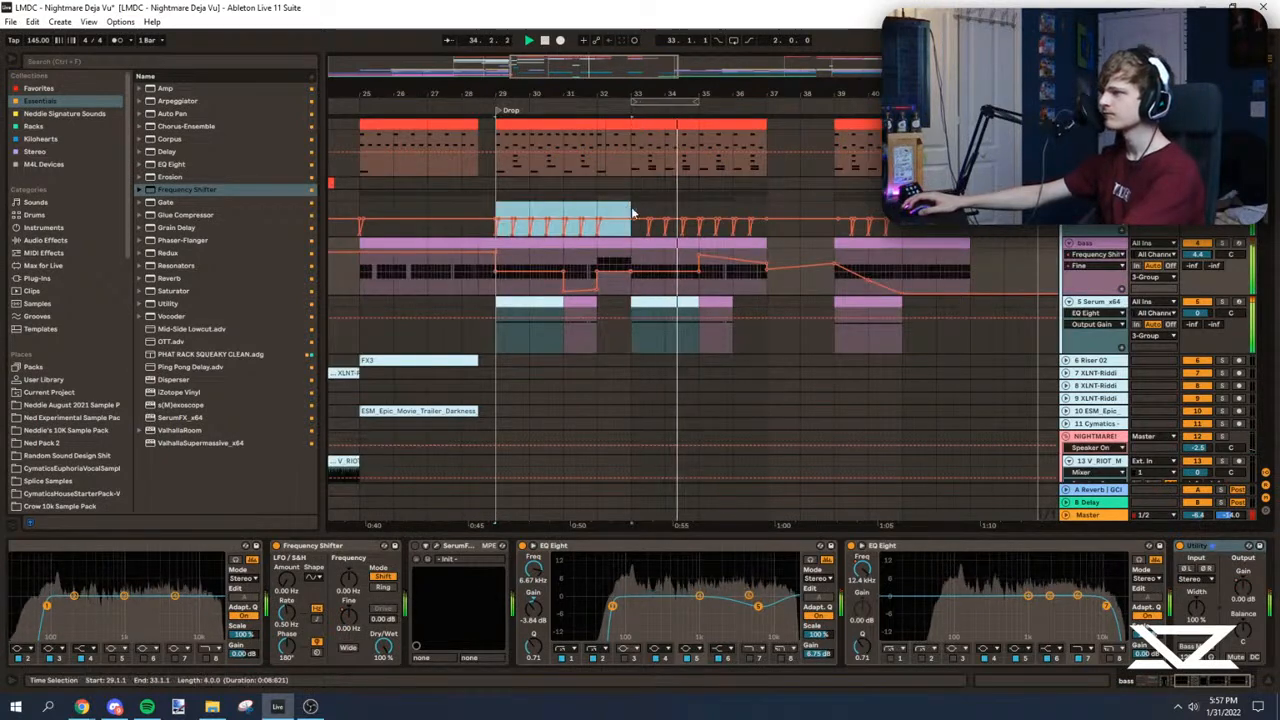
pyautogui.click(628, 205)
pyautogui.press('a')
pyautogui.click(502, 172)
pyautogui.press('space')
pyautogui.press('space')
pyautogui.moveTo(504, 150); pyautogui.dragTo(630, 150)
pyautogui.hotkey('ctrl', 'c')
pyautogui.click(635, 150)
pyautogui.hotkey('ctrl', 'v')
pyautogui.moveTo(724, 94); pyautogui.dragTo(779, 122)
pyautogui.press('space')
pyautogui.press('space')
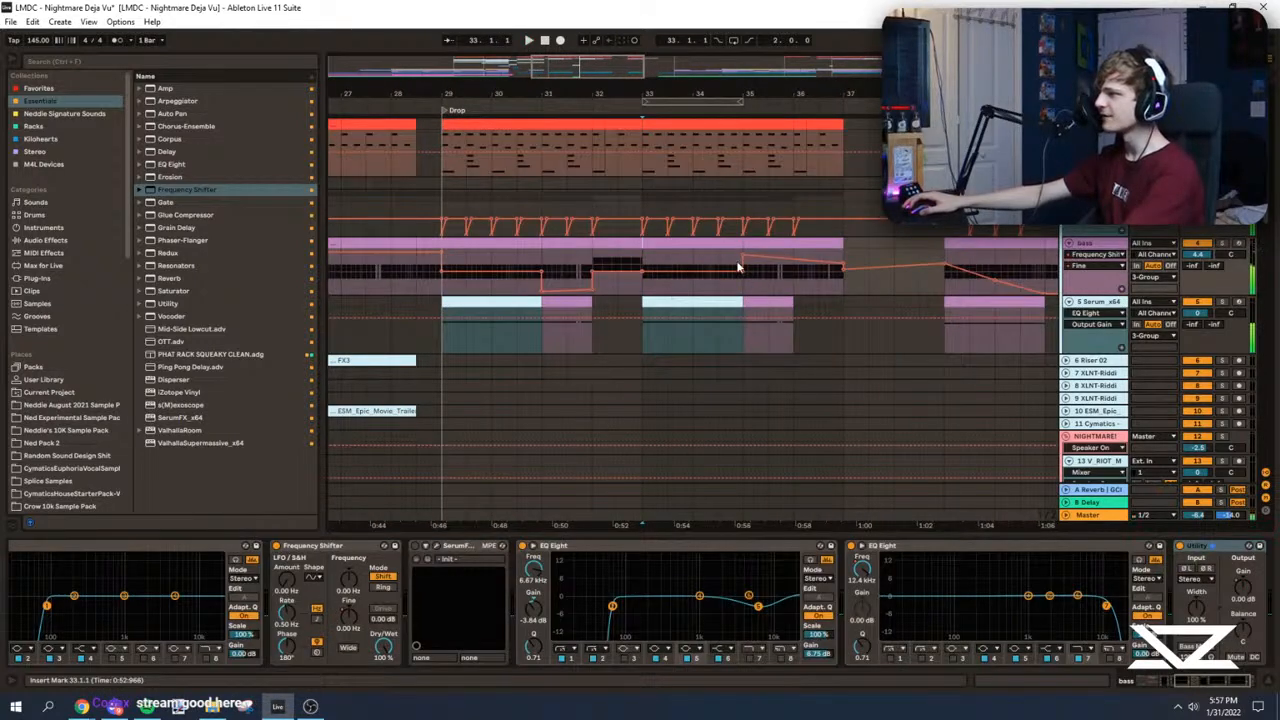
# Step: Check the bass's Frequency Shifter Fine and Coarse automation from 33.1 to 37.1 and audition that section
pyautogui.click(1087, 268)
pyautogui.click(1087, 291)
pyautogui.moveTo(645, 273); pyautogui.dragTo(795, 275)
pyautogui.press('space')
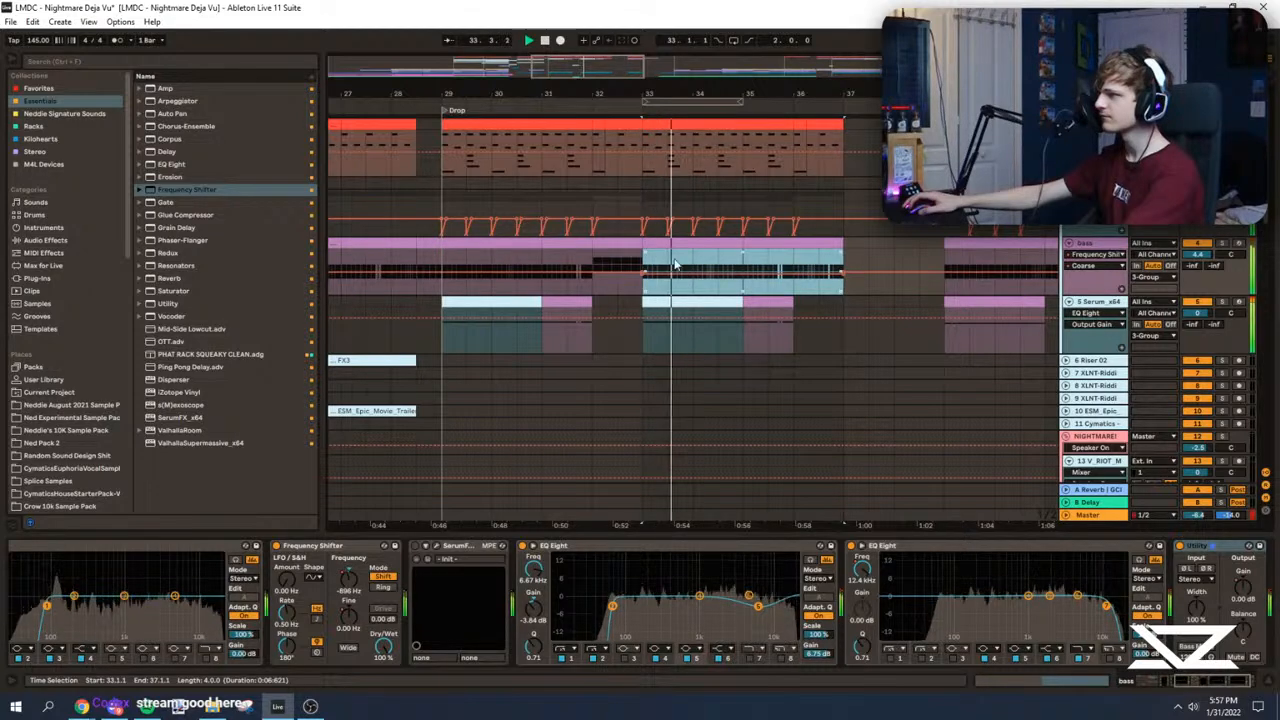
pyautogui.press('a')
pyautogui.click(643, 266)
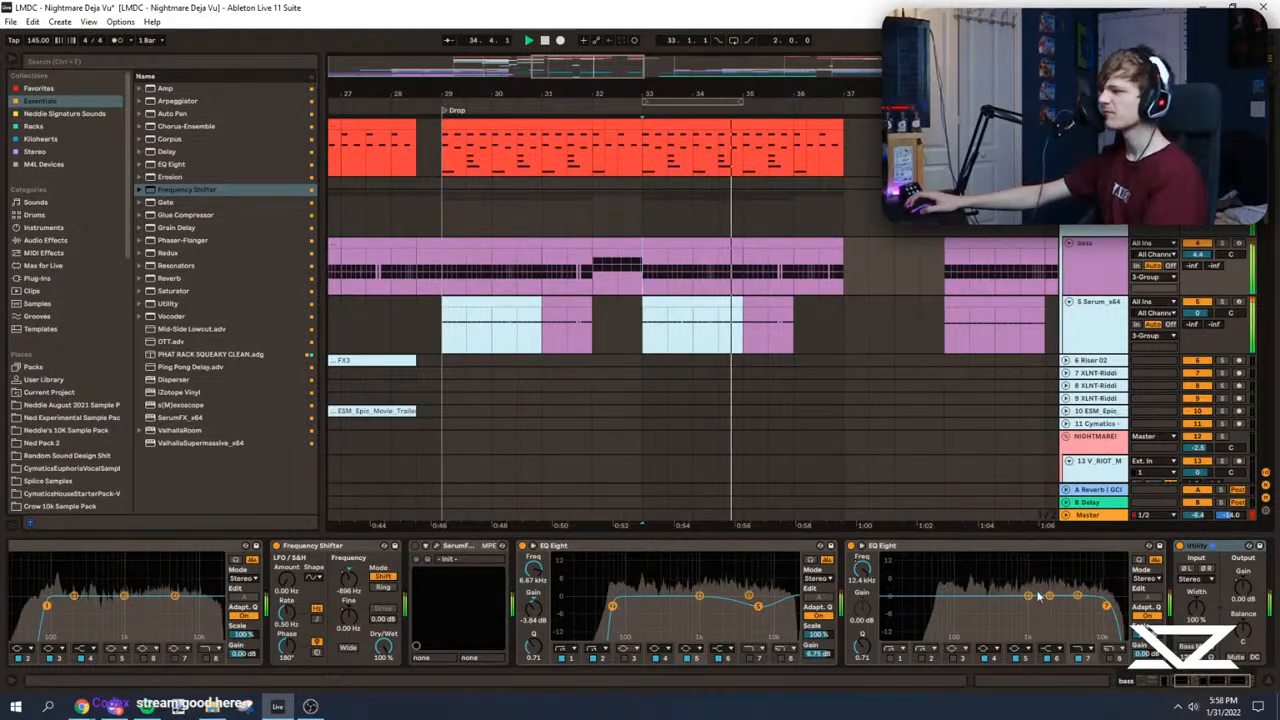
pyautogui.click(1239, 683)
pyautogui.click(652, 270)
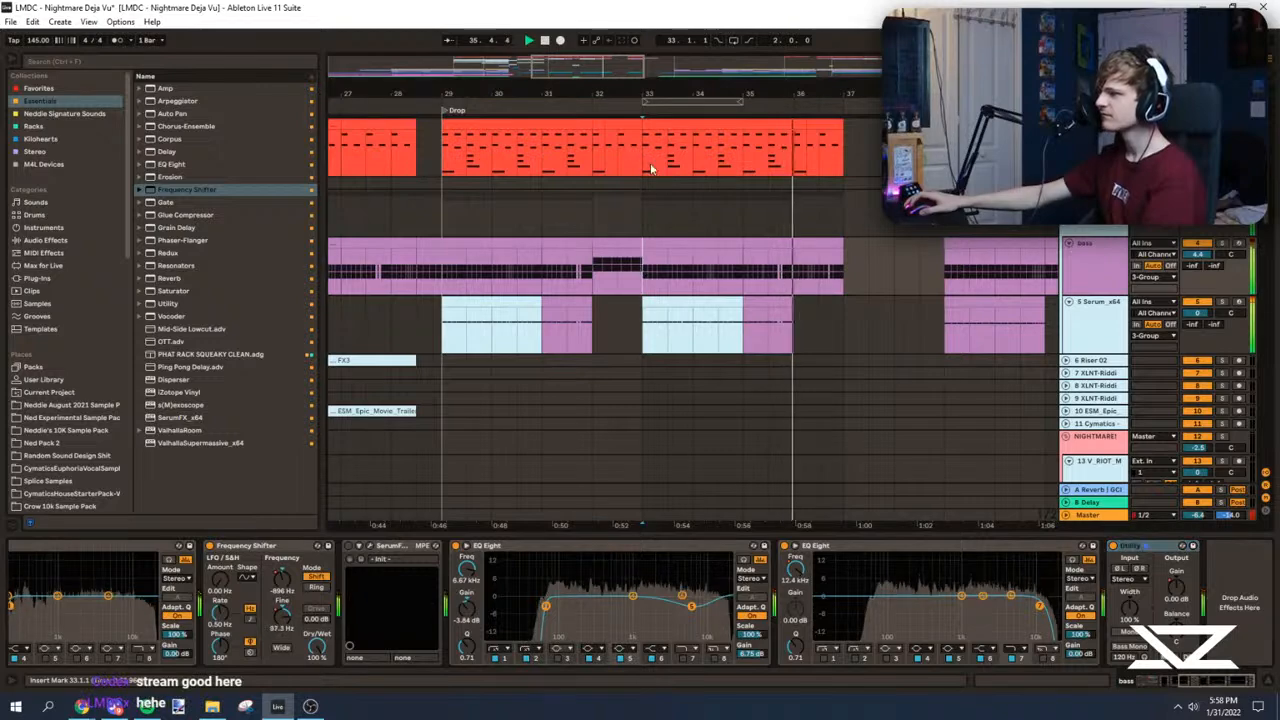
# Step: Audition the lead-in to the drop and the eight-bar drum section from 29.1 to 37.1
pyautogui.moveTo(660, 95); pyautogui.dragTo(540, 155)
pyautogui.moveTo(755, 95)
pyautogui.mouseDown()
pyautogui.moveTo(555, 100)
pyautogui.moveTo(557, 60)
pyautogui.moveTo(676, 50)
pyautogui.moveTo(627, 60)
pyautogui.moveTo(633, 78)
pyautogui.moveTo(590, 115)
pyautogui.moveTo(640, 70)
pyautogui.mouseUp()
pyautogui.click(751, 153)
pyautogui.press('space')
pyautogui.press('space')
pyautogui.click(492, 155)
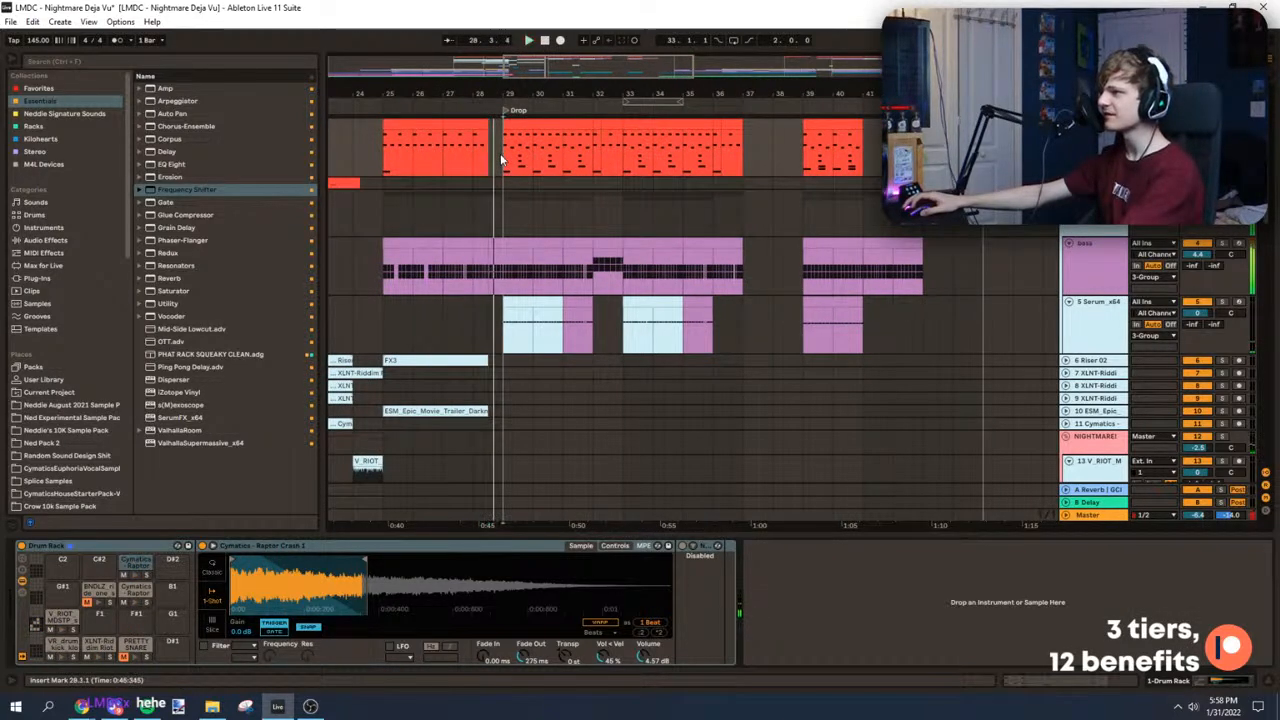
pyautogui.moveTo(502, 160); pyautogui.dragTo(745, 145)
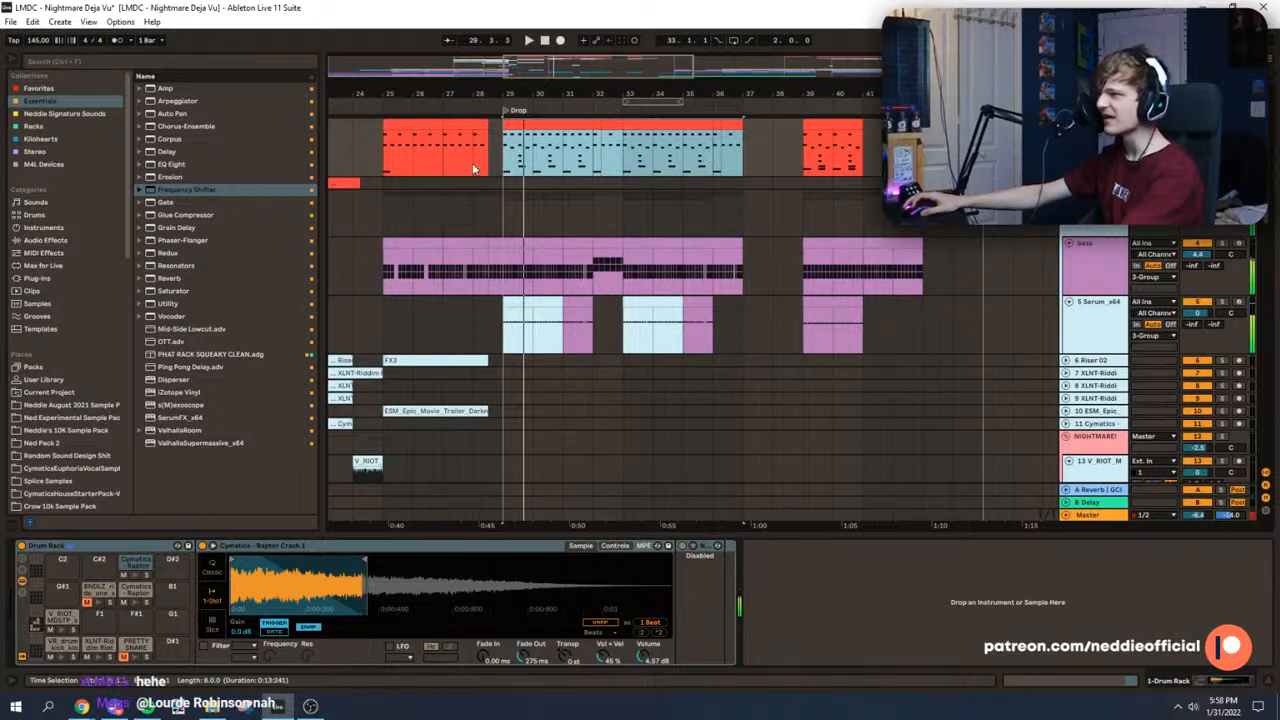
pyautogui.press('space')
pyautogui.click(502, 160)
pyautogui.moveTo(686, 110); pyautogui.dragTo(652, 107)
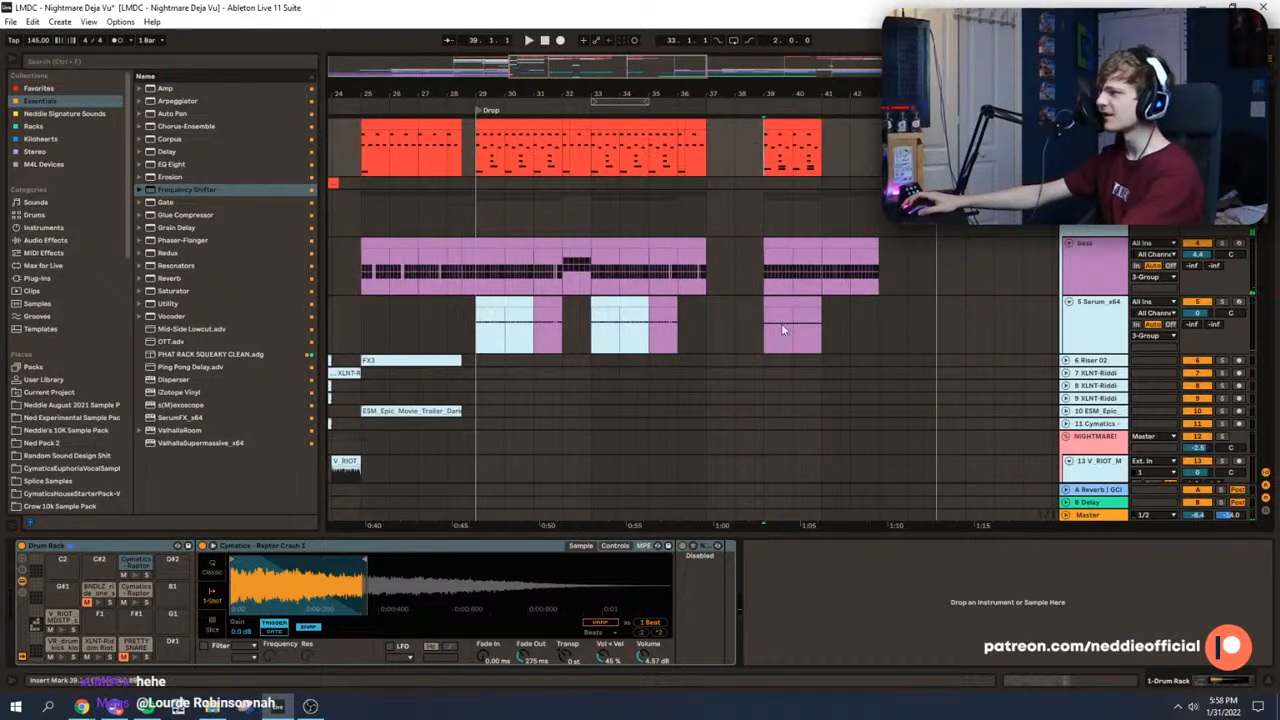
# Step: Audition the separate section starting at 39.1 and select its bass clip
pyautogui.click(766, 268)
pyautogui.press('space')
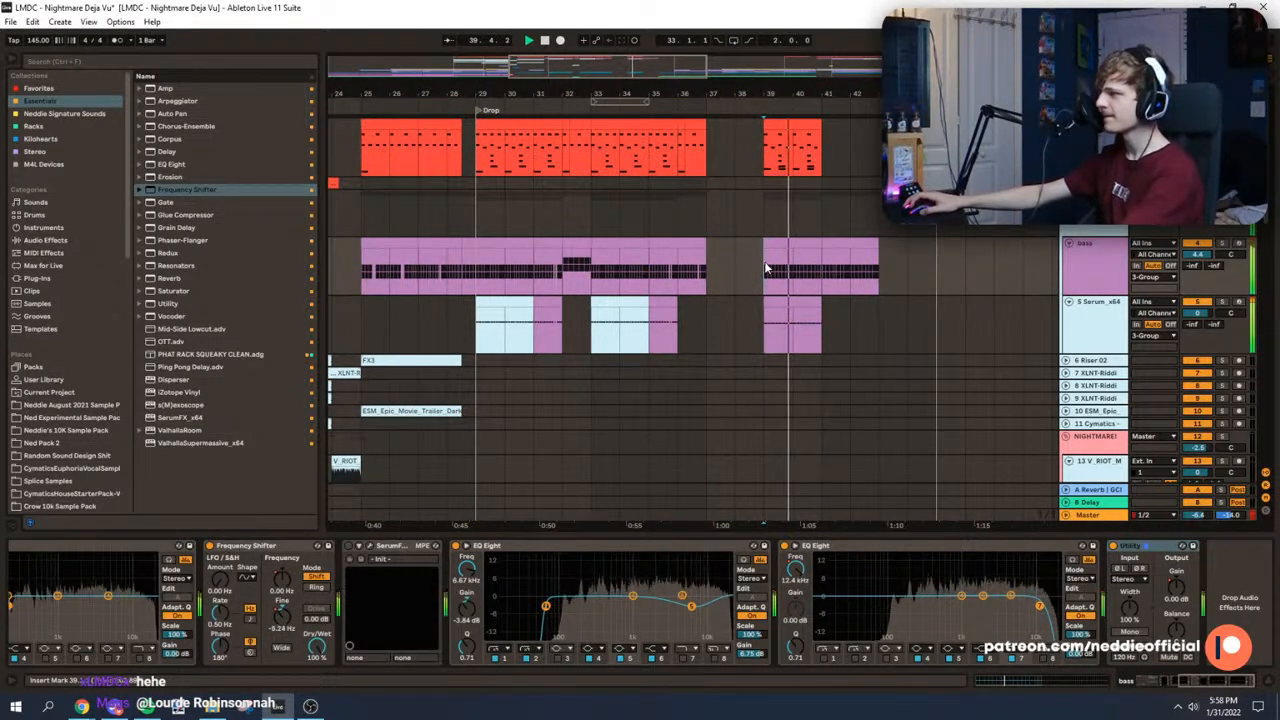
pyautogui.moveTo(655, 73)
pyautogui.mouseDown()
pyautogui.moveTo(640, 165)
pyautogui.moveTo(655, 105)
pyautogui.moveTo(675, 88)
pyautogui.mouseUp()
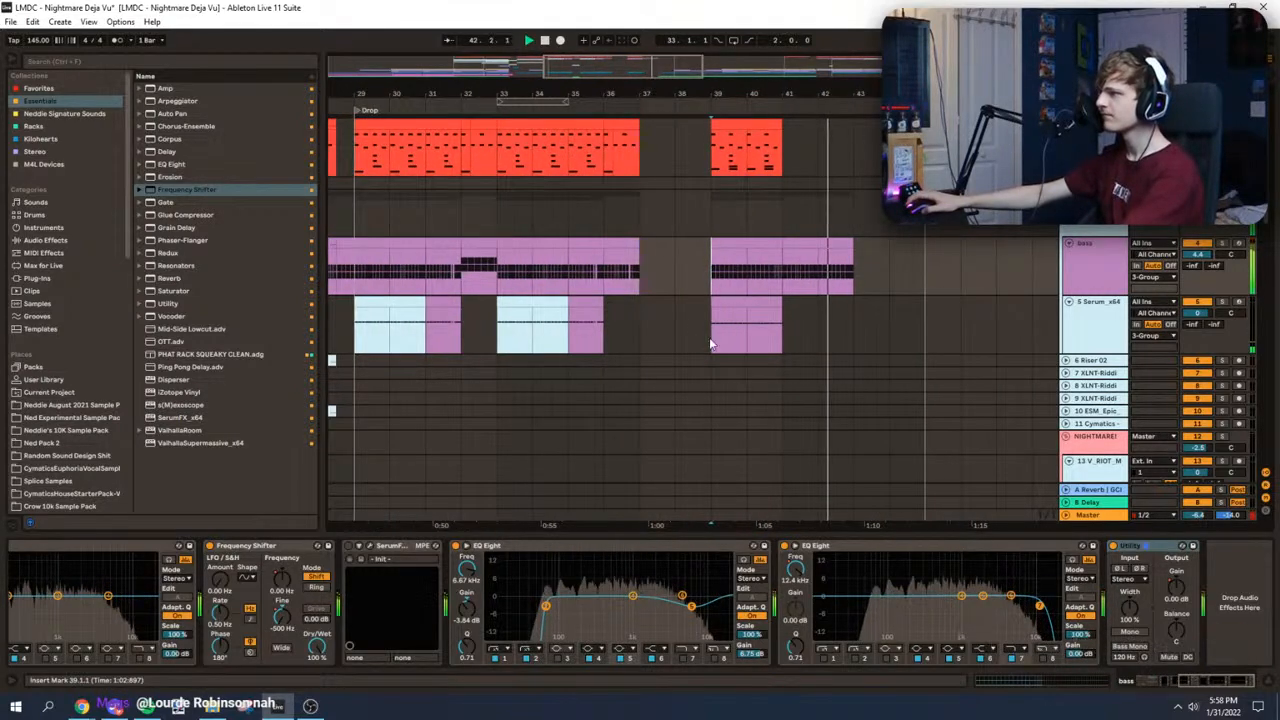
pyautogui.click(713, 323)
pyautogui.click(718, 286)
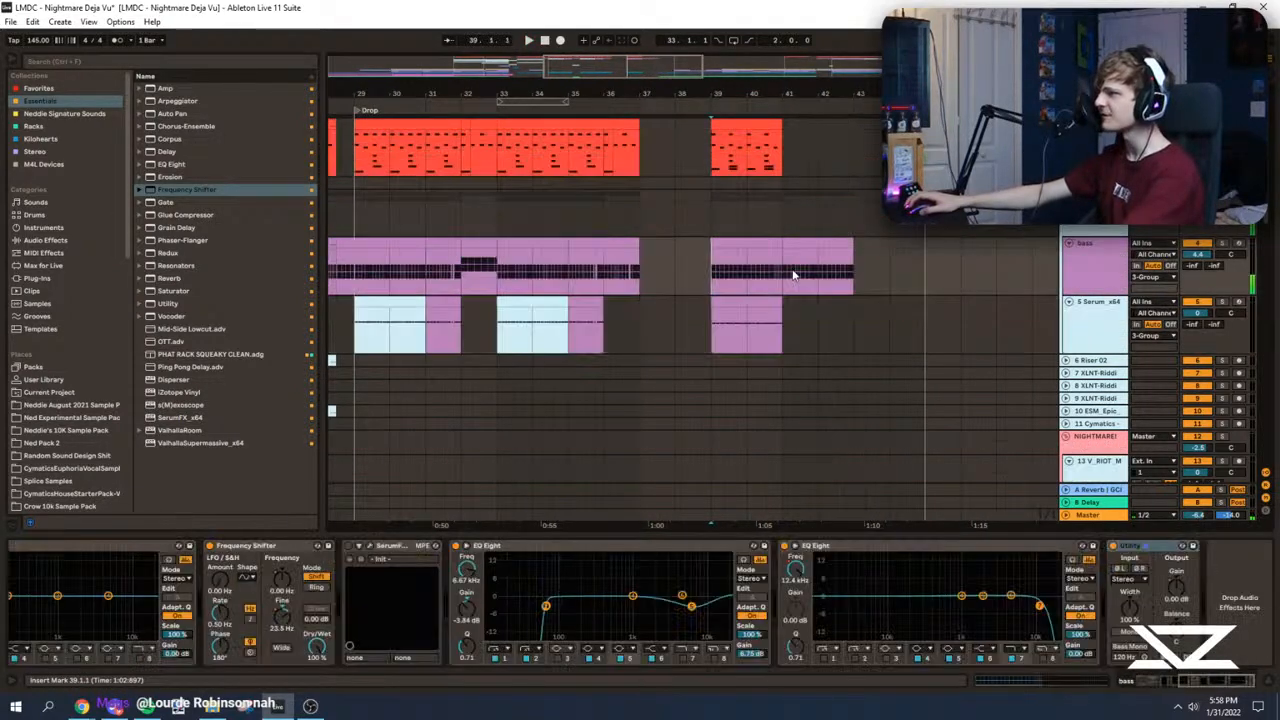
# Step: Move the drum, bass and sub clips of the section at 39.1 to 45.1
pyautogui.click(445, 162)
pyautogui.moveTo(728, 157); pyautogui.dragTo(859, 318)
pyautogui.moveTo(724, 126); pyautogui.dragTo(938, 126)
# Step: Duplicate the eight-bar section from 29.1 to 37.1 across all tracks so it repeats at 37.1
pyautogui.scroll(-5, 587, 166)
pyautogui.moveTo(683, 161); pyautogui.dragTo(794, 587)
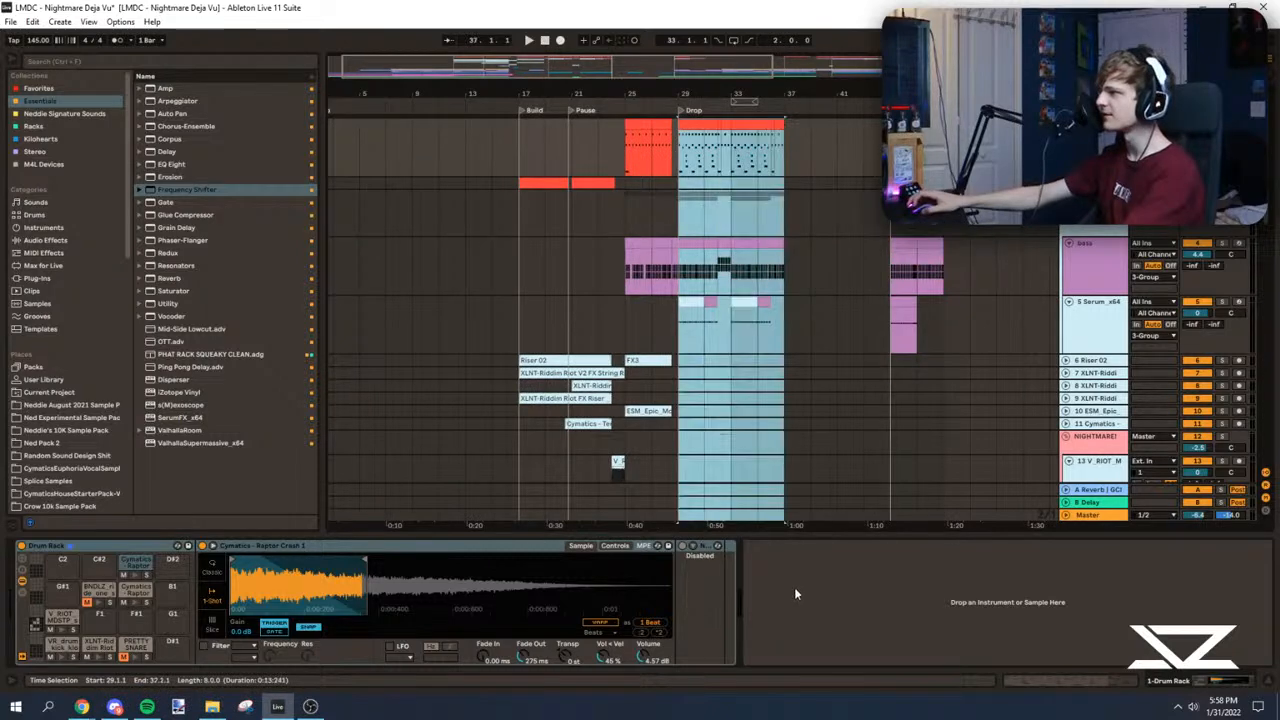
pyautogui.hotkey('ctrl', 'd')
pyautogui.moveTo(697, 62); pyautogui.dragTo(695, 72)
# Step: Remove all bass clips from 37.1 onward
pyautogui.click(560, 232)
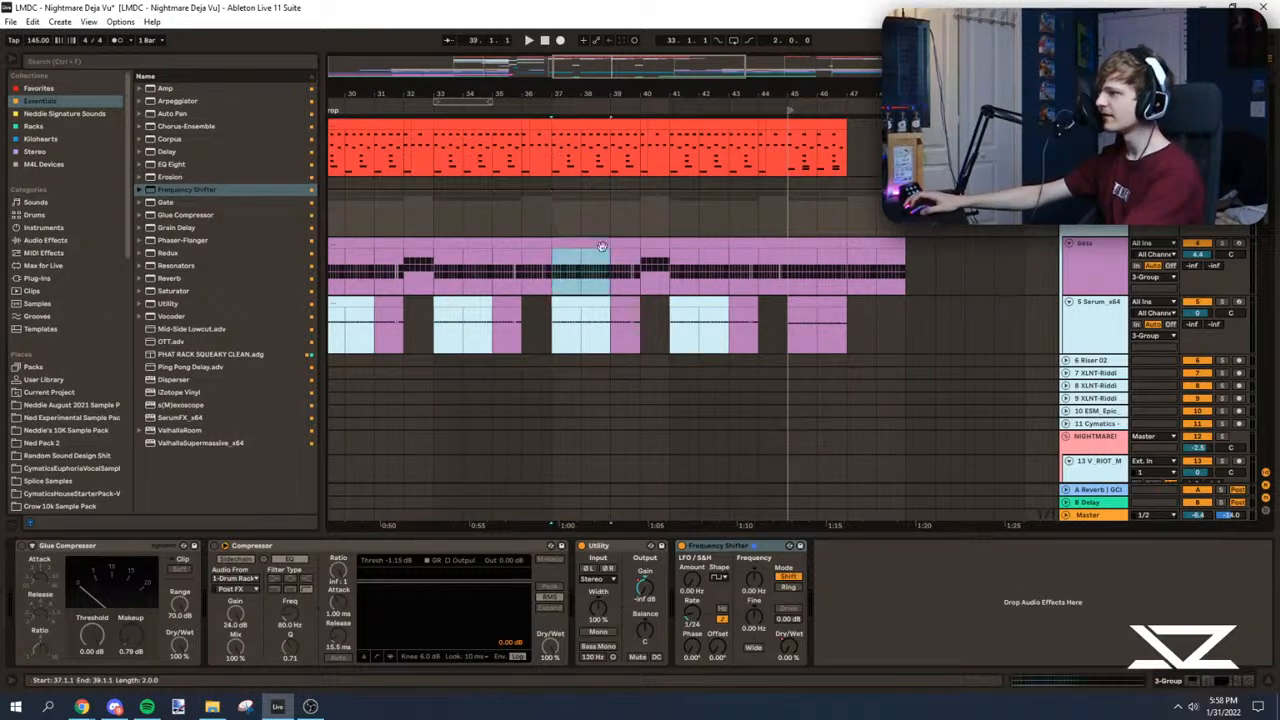
pyautogui.keyDown('shift'); pyautogui.click(760, 245); pyautogui.keyUp('shift')
pyautogui.press('Delete')
pyautogui.click(827, 245)
pyautogui.keyDown('shift'); pyautogui.click(868, 245); pyautogui.keyUp('shift')
pyautogui.press('Delete')
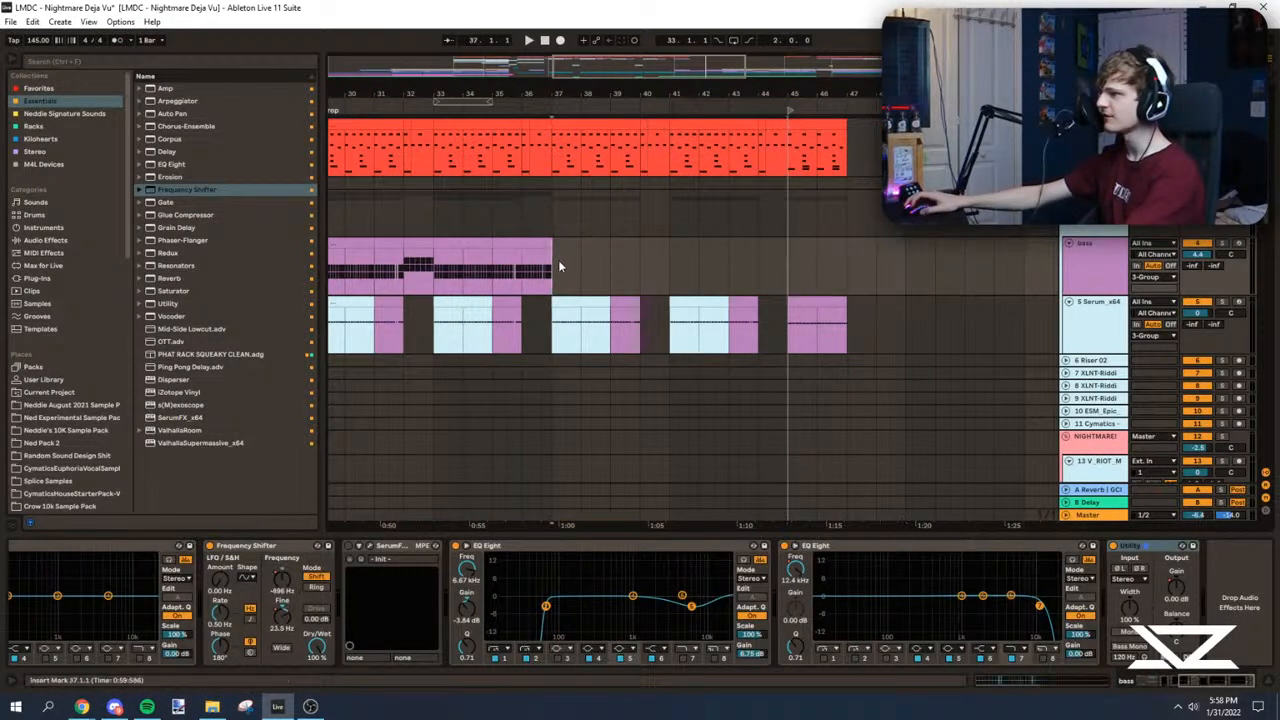
# Step: Place the four-bar bass clip from 45.1 at 37.1 and delete the original at 45.1
pyautogui.click(556, 253)
pyautogui.press('space')
pyautogui.hotkey('ctrl', 'v')
pyautogui.hotkey('ctrl', 'z')
pyautogui.hotkey('ctrl', 'z')
pyautogui.hotkey('ctrl', 'v')
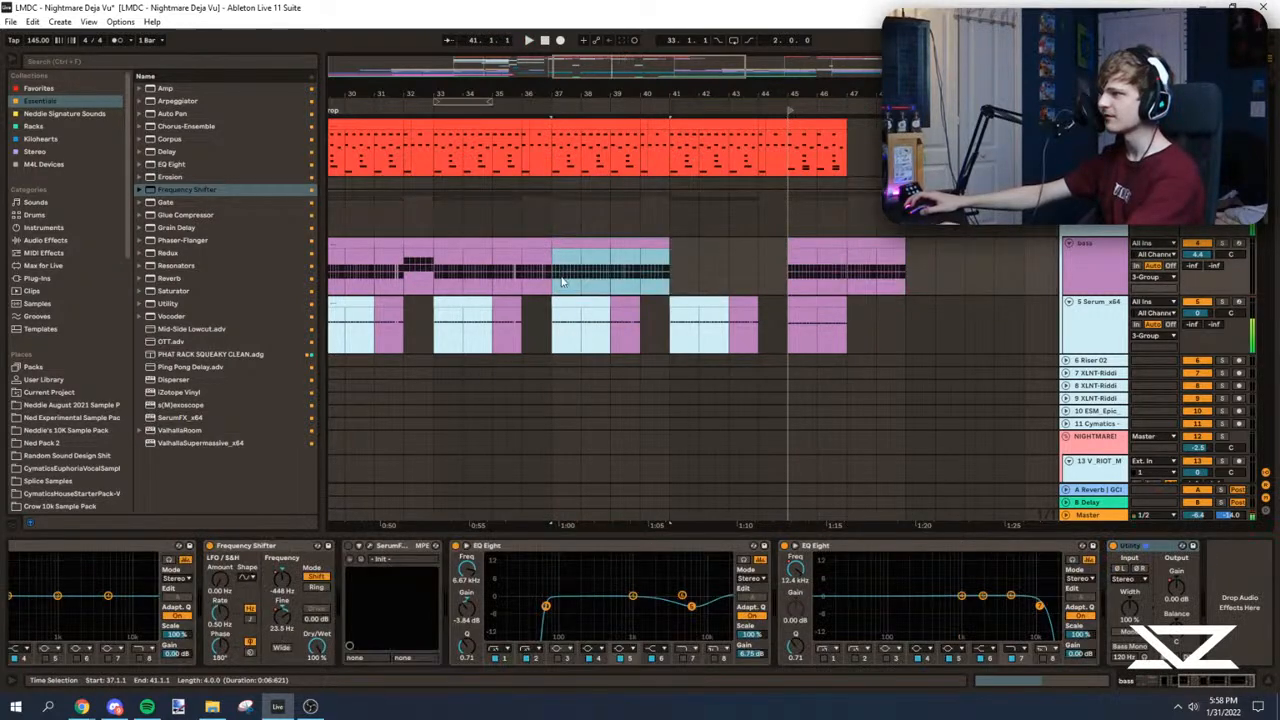
pyautogui.click(829, 251)
pyautogui.press('Delete')
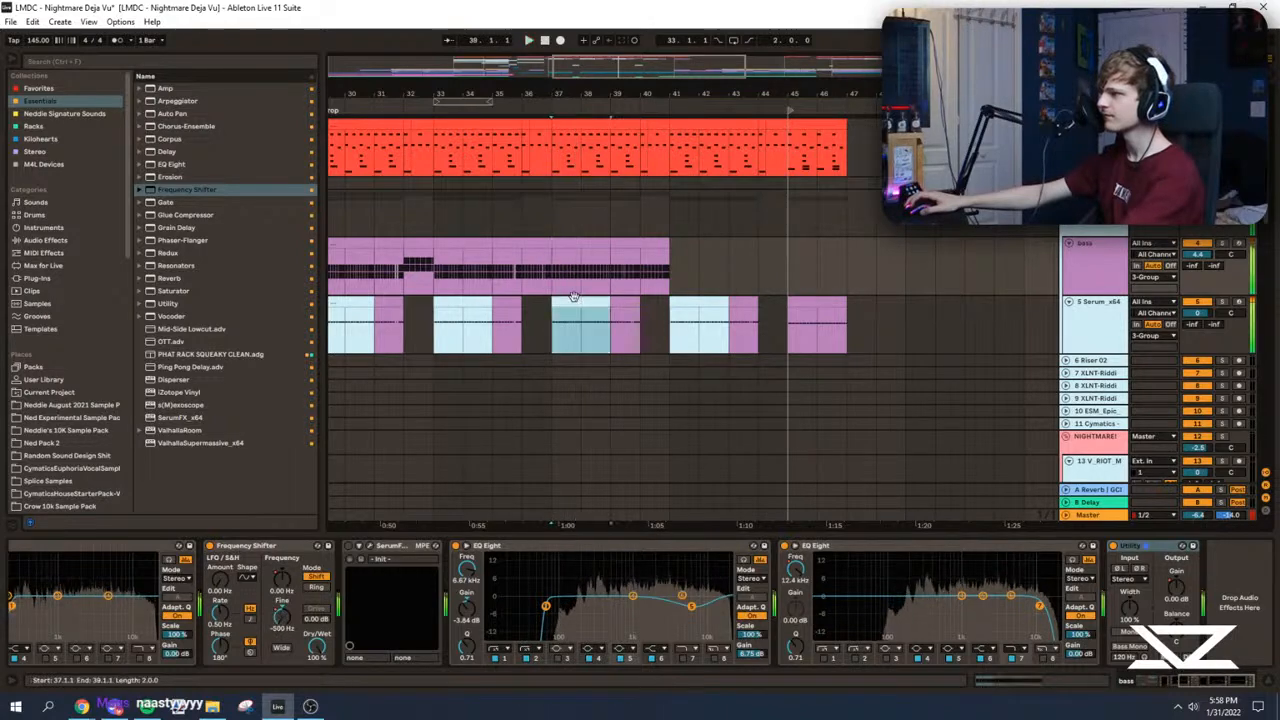
# Step: Replace the two-bar sub clip at 37.1 with a copy of the bass clip and open its notes
pyautogui.click(574, 300)
pyautogui.press('space')
pyautogui.press('Up')
pyautogui.moveTo(585, 242); pyautogui.dragTo(583, 305)
pyautogui.press('space')
pyautogui.doubleClick(583, 303)
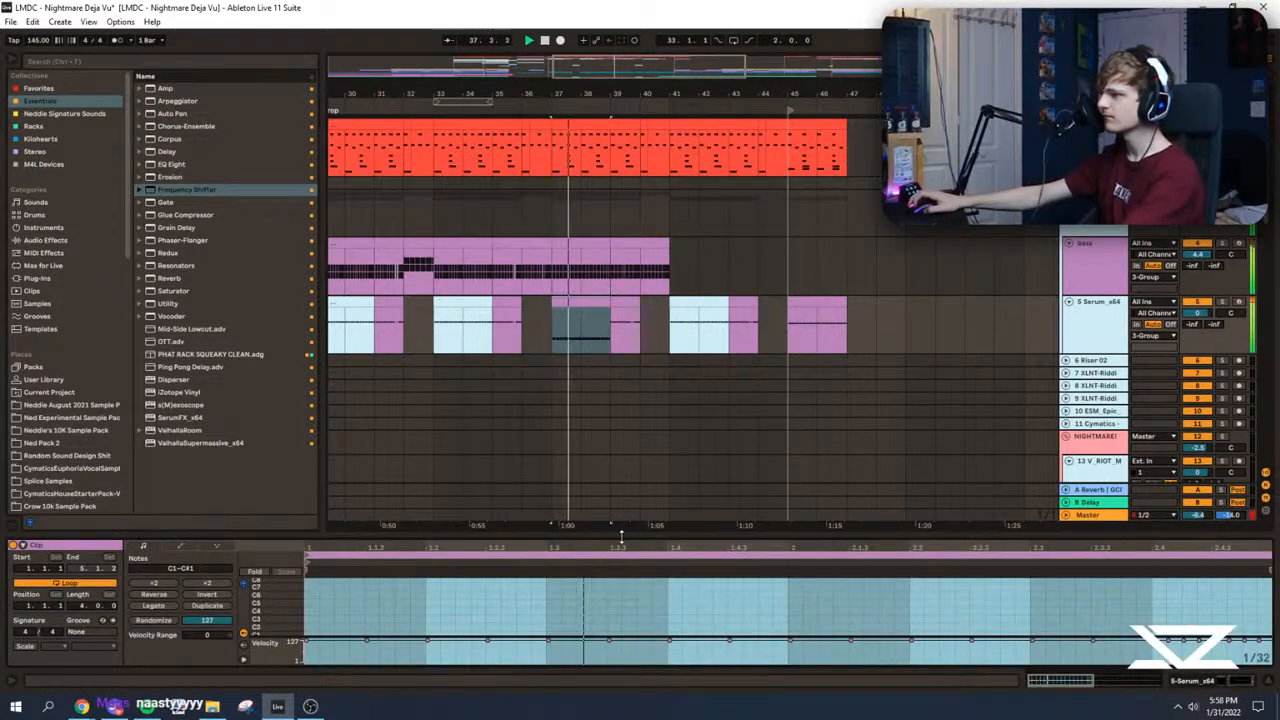
pyautogui.moveTo(621, 538); pyautogui.dragTo(580, 50)
pyautogui.press('space')
pyautogui.click(411, 385)
pyautogui.moveTo(319, 452); pyautogui.dragTo(1274, 484)
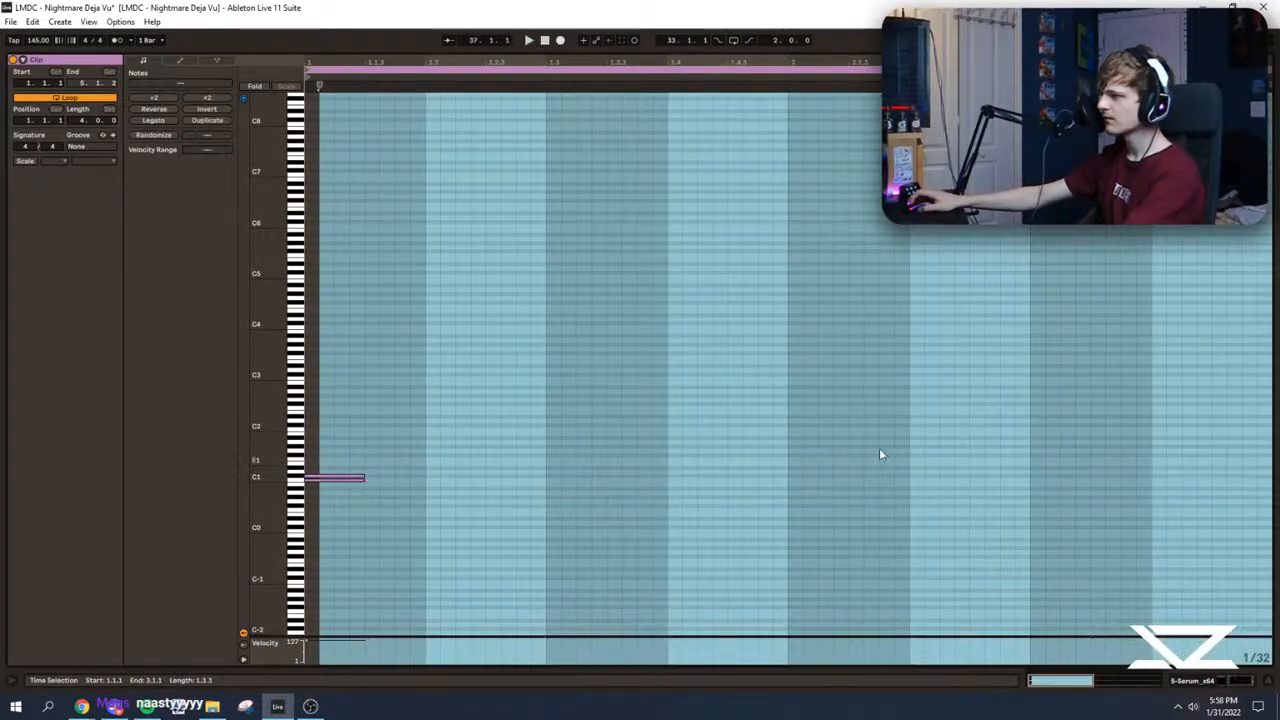
pyautogui.press('Delete')
pyautogui.hotkey('ctrl', 'z')
# Step: Delete the extra row of notes from the copied sub clip at 37.1, leaving a single pitch
pyautogui.moveTo(856, 48)
pyautogui.mouseDown()
pyautogui.moveTo(584, 540)
pyautogui.moveTo(590, 130)
pyautogui.moveTo(586, 537)
pyautogui.mouseUp()
pyautogui.click(400, 410)
pyautogui.click(296, 501)
pyautogui.press('Delete')
pyautogui.click(351, 457)
pyautogui.hotkey('ctrl', 'a')
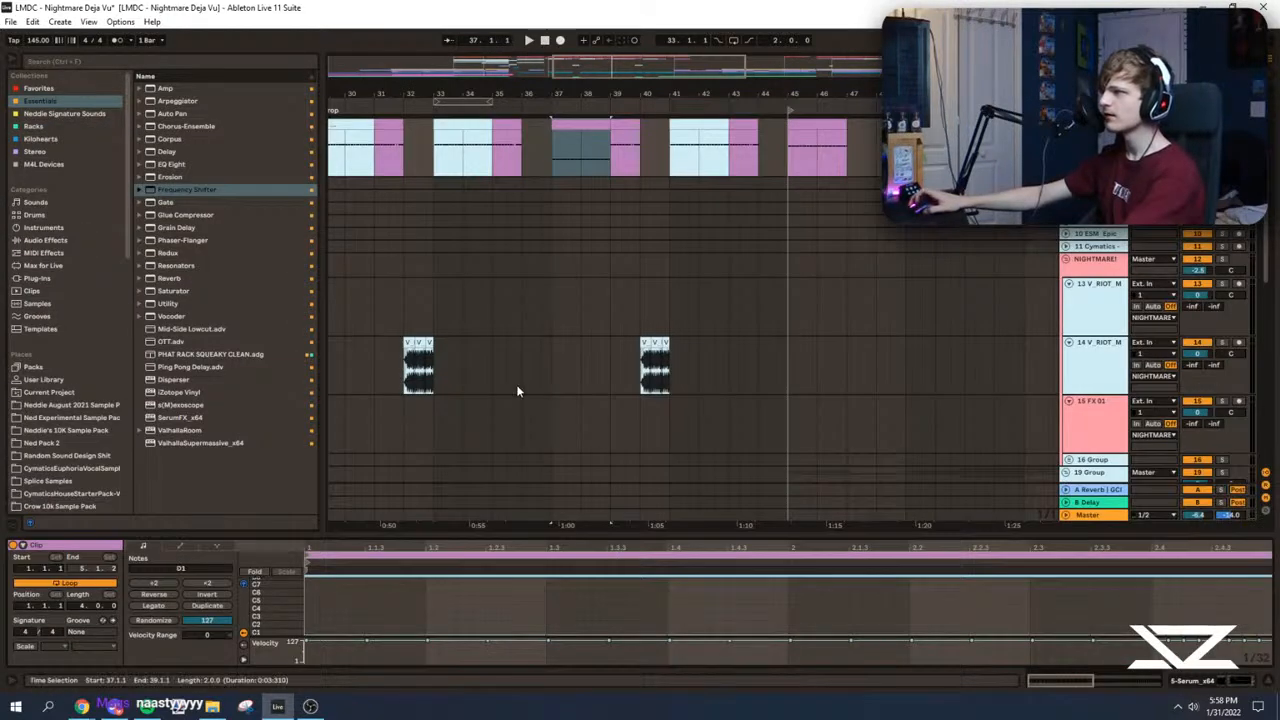
# Step: Audition from 37.1 and duplicate the edited two-bar sub clip so it also covers 39.1 to 41.1
pyautogui.click(551, 158)
pyautogui.press('space')
pyautogui.moveTo(568, 97); pyautogui.dragTo(535, 175)
pyautogui.scroll(3, 538, 307)
pyautogui.click(500, 283)
pyautogui.click(560, 314)
pyautogui.click(698, 285)
pyautogui.click(727, 280)
pyautogui.click(708, 295)
pyautogui.hotkey('ctrl', 'd')
pyautogui.click(704, 283)
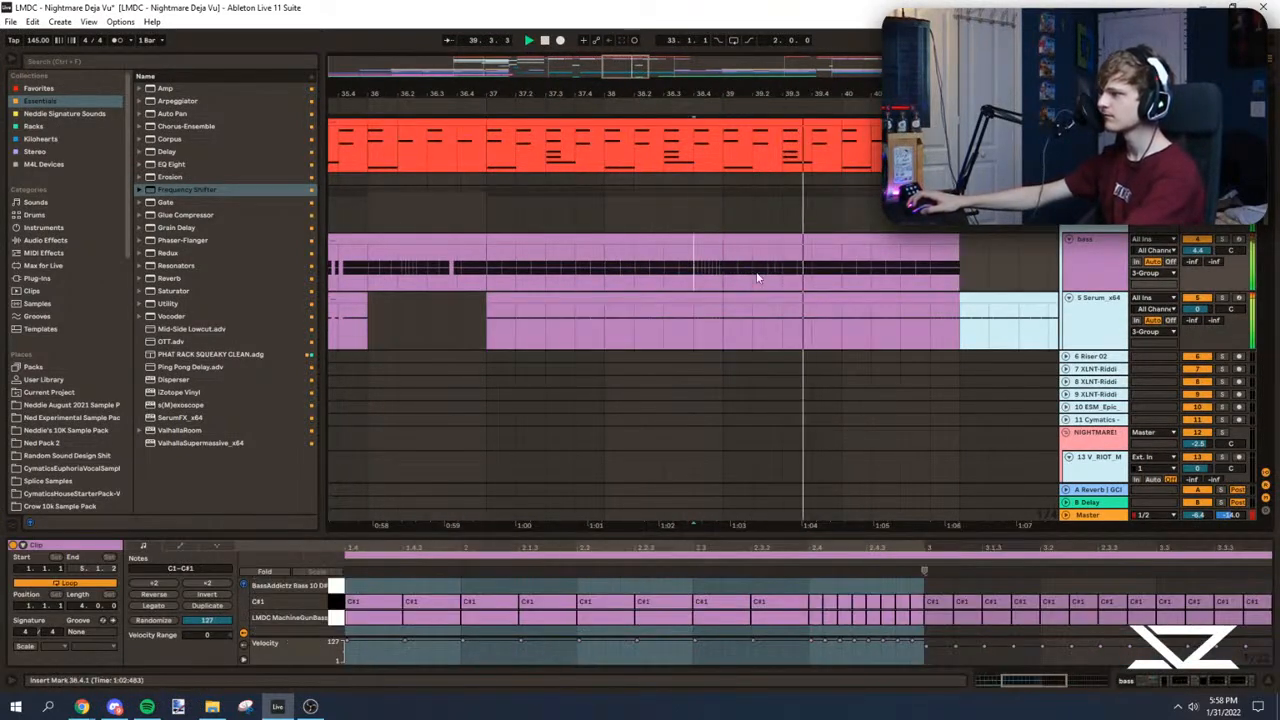
# Step: Copy the bass clip's second half from 39.1 to 41.1 onto the sub track at 39.1
pyautogui.click(727, 276)
pyautogui.click(784, 241)
pyautogui.hotkey('ctrl', 'c')
pyautogui.press('space')
pyautogui.click(786, 296)
pyautogui.hotkey('ctrl', 'v')
# Step: Reduce the sub clip at 39.1 to C#1 notes only and play it back
pyautogui.click(583, 611)
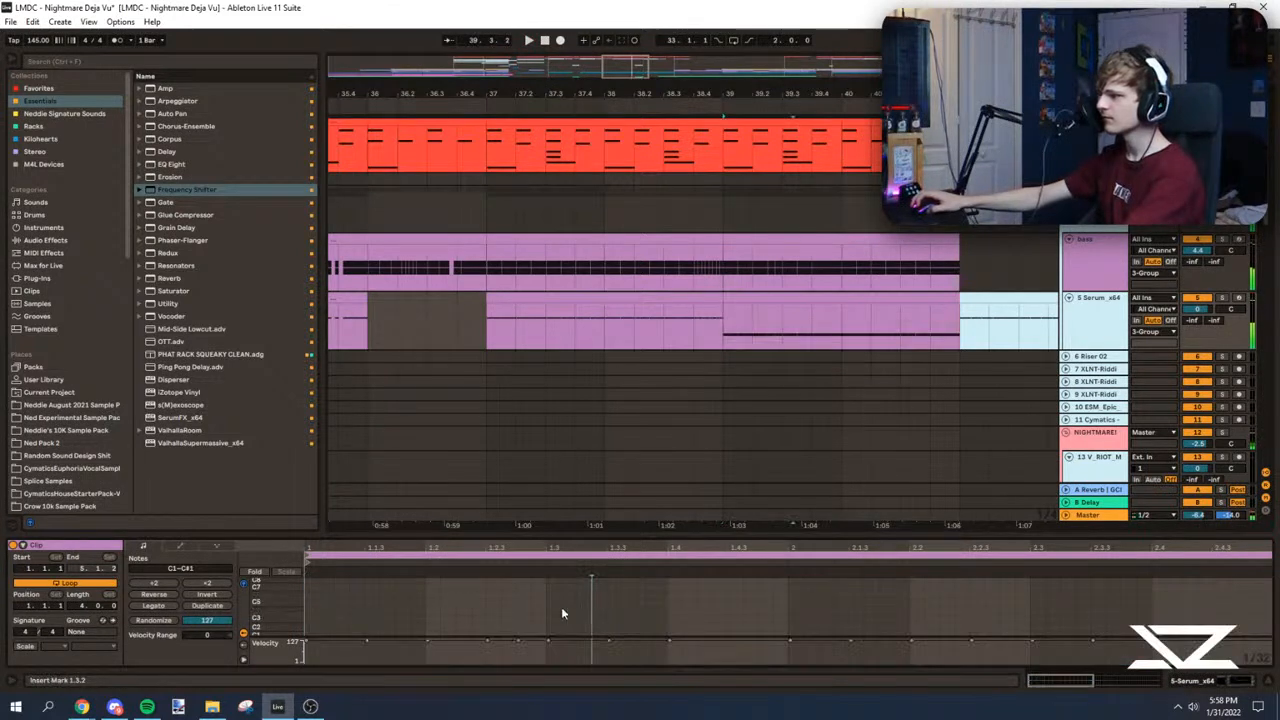
pyautogui.moveTo(268, 610); pyautogui.dragTo(325, 602)
pyautogui.hotkey('ctrl', 'a')
pyautogui.click(726, 338)
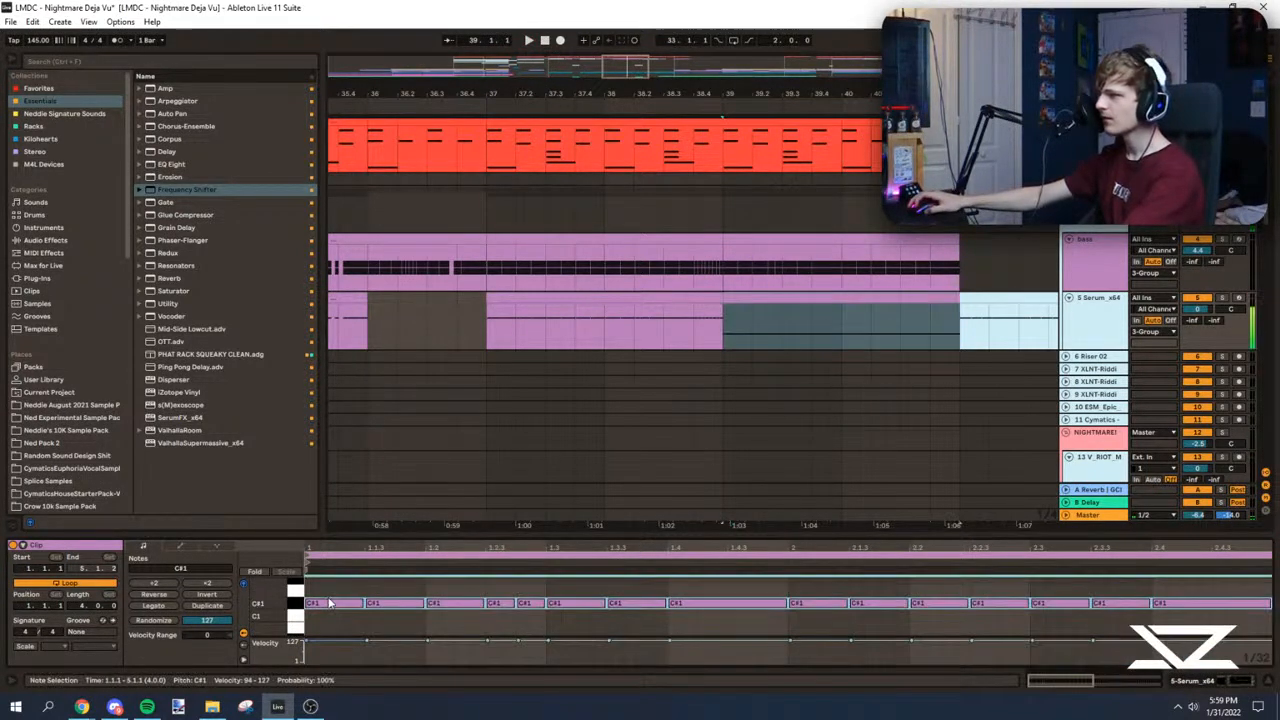
pyautogui.click(719, 324)
pyautogui.press('space')
# Step: Show the bass track's EQ Eight automation and audition from 39.1 with the bass soloed
pyautogui.moveTo(491, 98); pyautogui.dragTo(495, 82)
pyautogui.click(677, 286)
pyautogui.press('a')
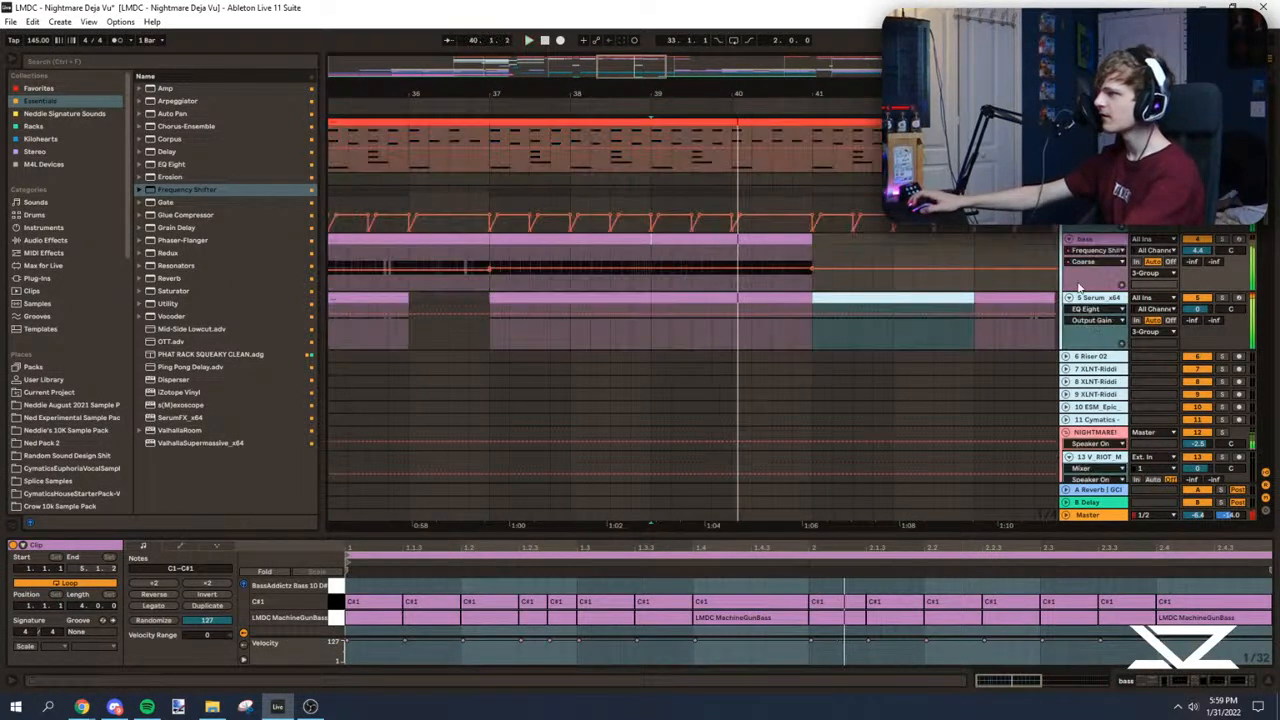
pyautogui.click(1100, 251)
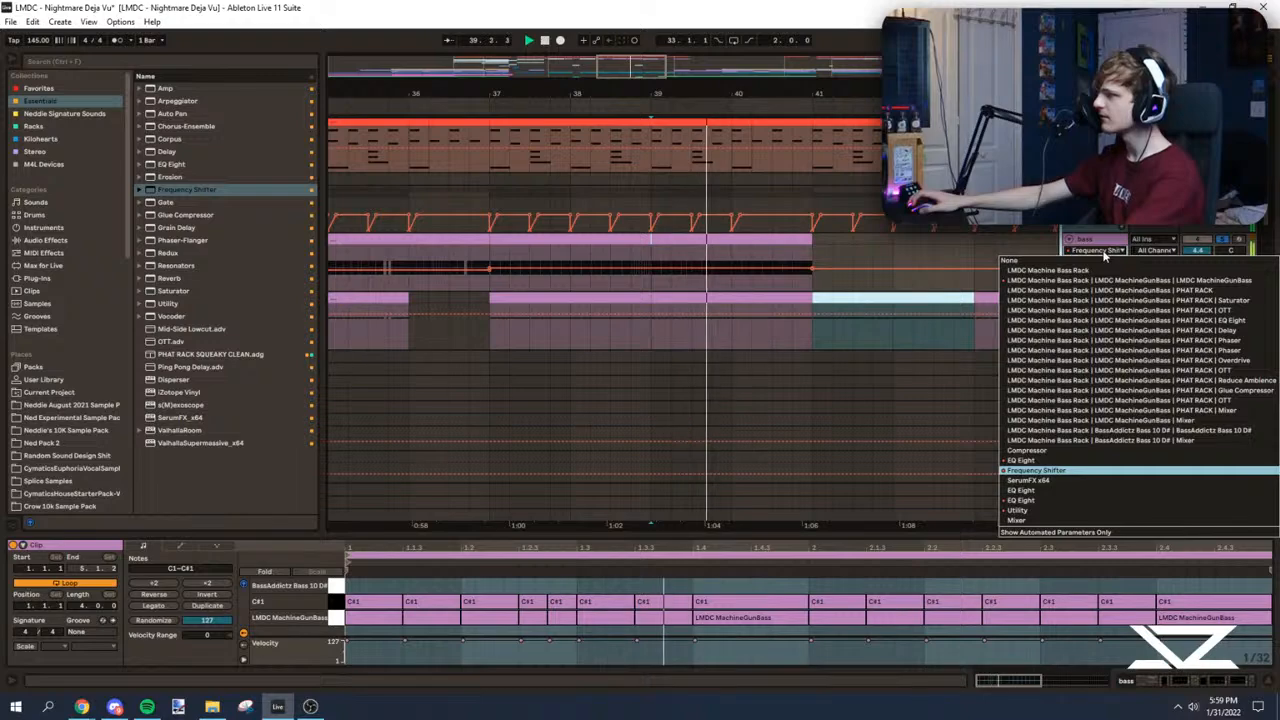
pyautogui.click(1060, 501)
pyautogui.press('space')
# Step: Inspect the bass group's effects and the bass track's own device chain while auditioning from 39.1
pyautogui.doubleClick(1089, 241)
pyautogui.press('space')
pyautogui.press('space')
pyautogui.click(1090, 192)
pyautogui.press('space')
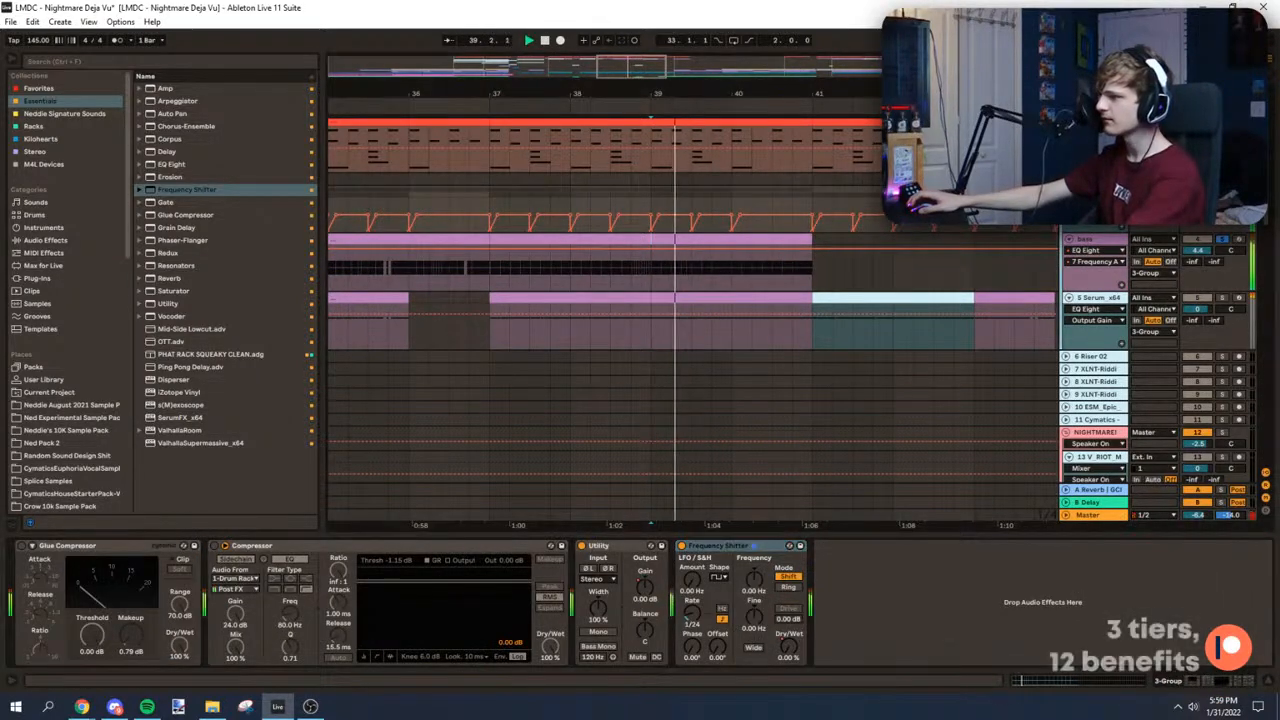
pyautogui.click(1106, 241)
pyautogui.press('space')
pyautogui.moveTo(1213, 682); pyautogui.dragTo(1265, 700)
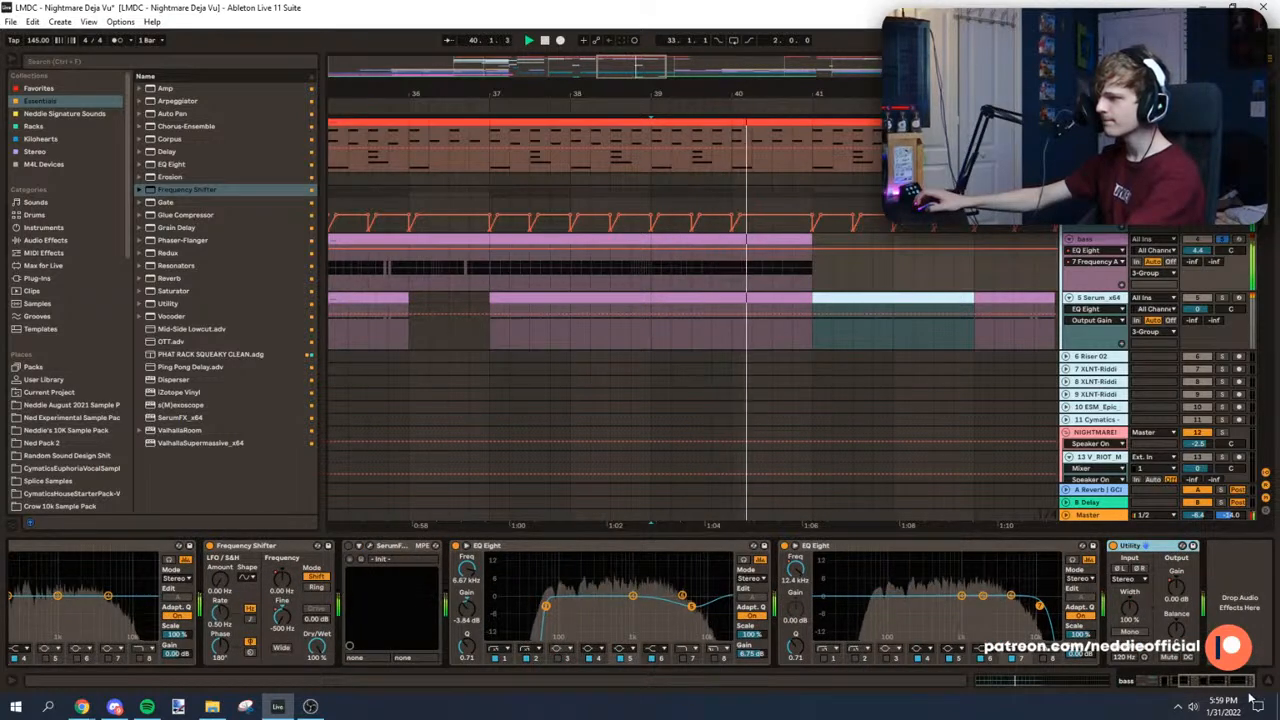
pyautogui.moveTo(1245, 700); pyautogui.dragTo(1120, 694)
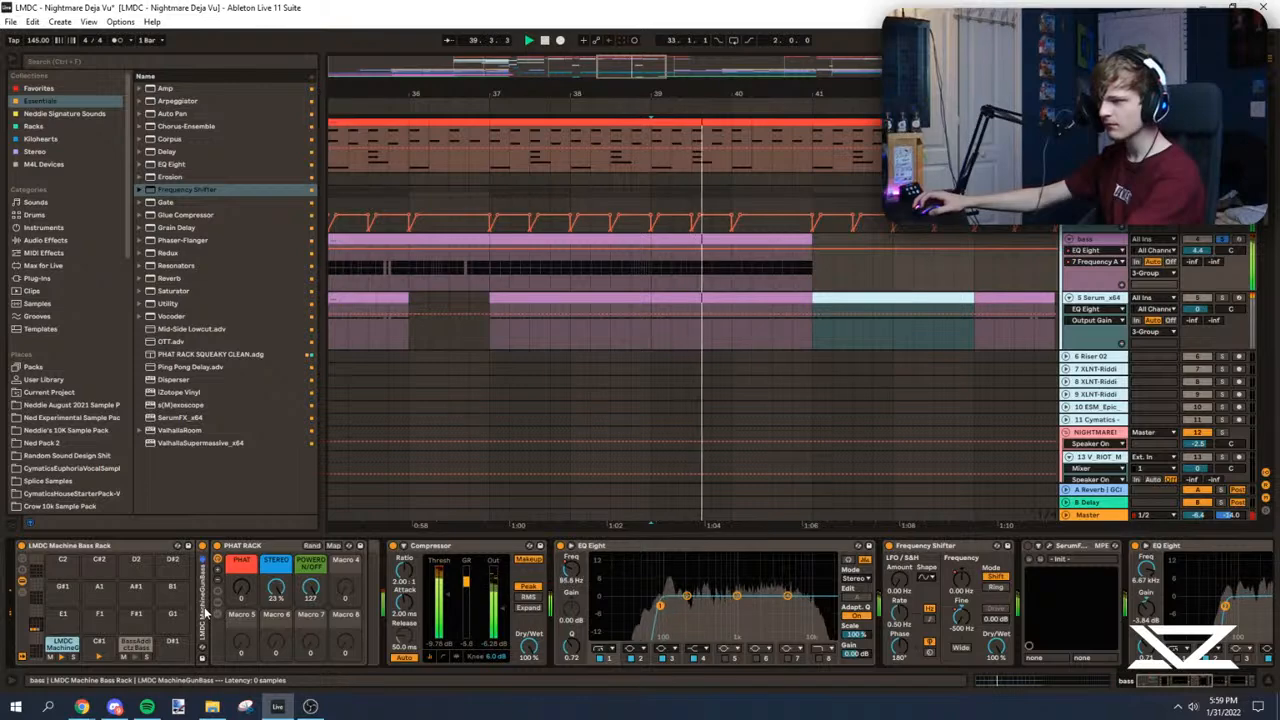
# Step: Bypass the PHAT RACK and the Compressor on the bass in turn to compare the sound, re-enabling each
pyautogui.doubleClick(205, 612)
pyautogui.doubleClick(253, 546)
pyautogui.click(219, 552)
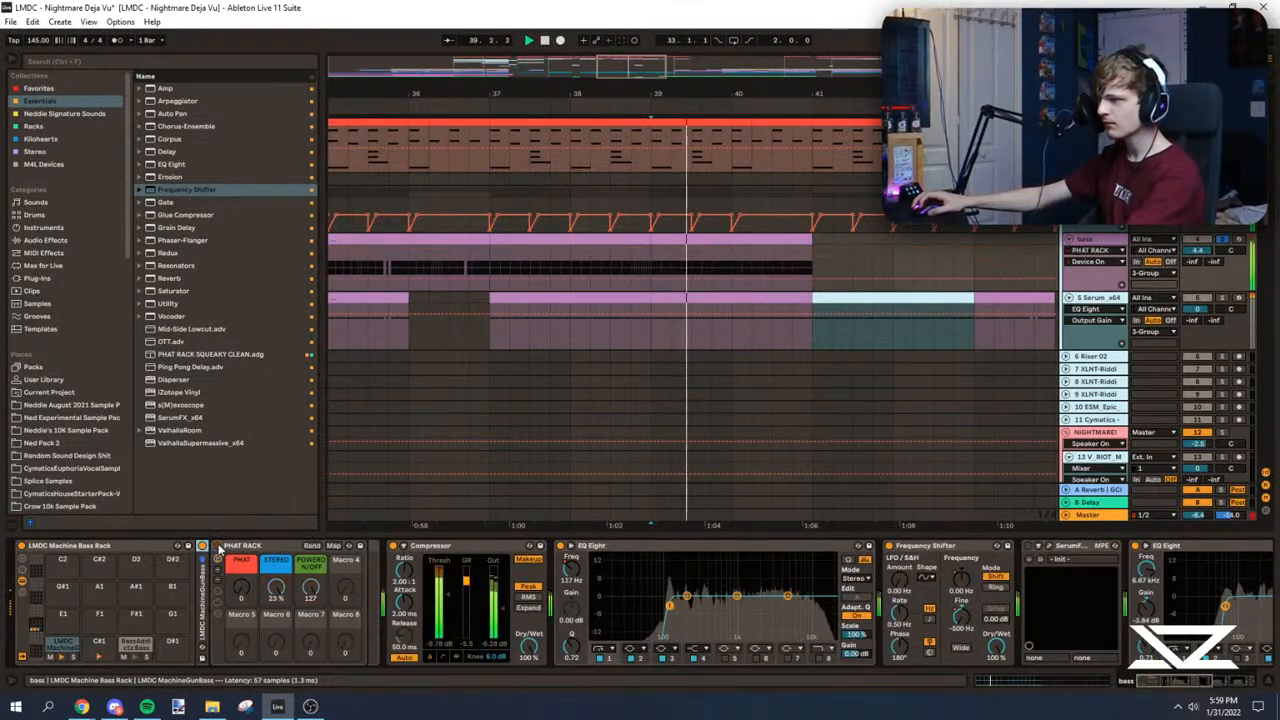
pyautogui.click(393, 546)
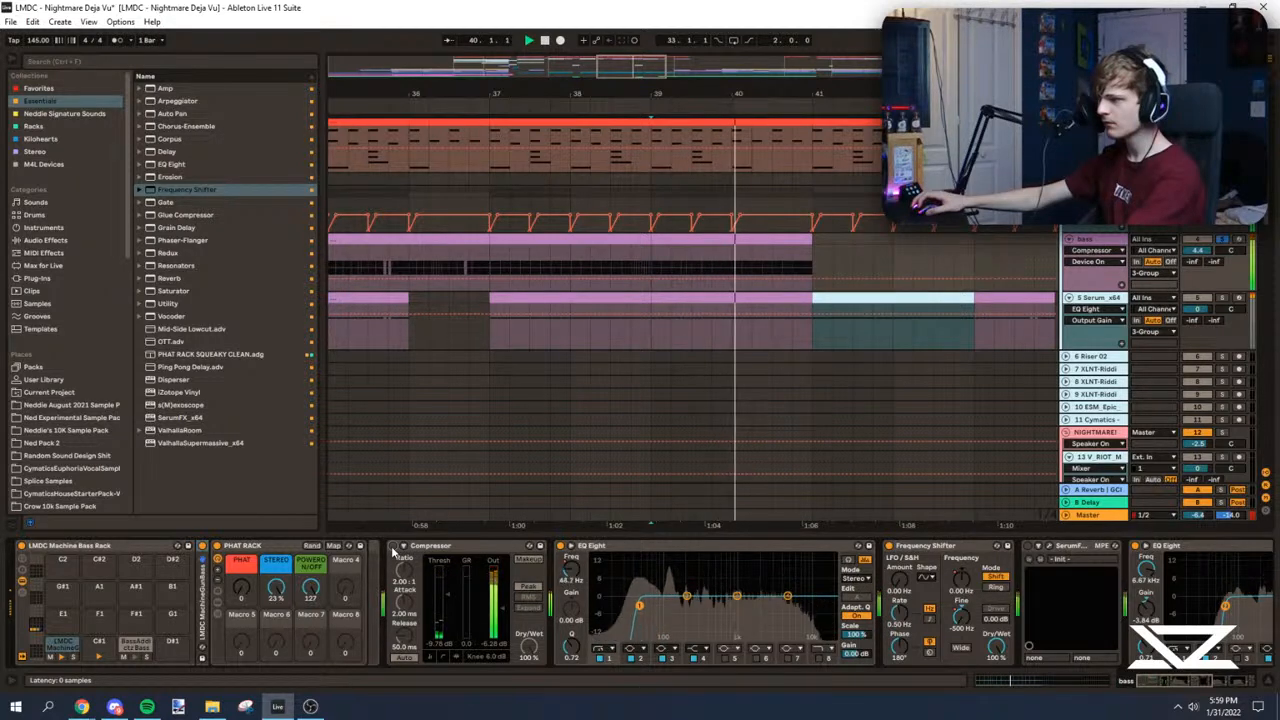
pyautogui.click(393, 547)
# Step: Hide the automation, show the bass rack's chain list, and examine the LMDC MachineGunBass sampler's controls during playback
pyautogui.press('a')
pyautogui.click(498, 276)
pyautogui.press('space')
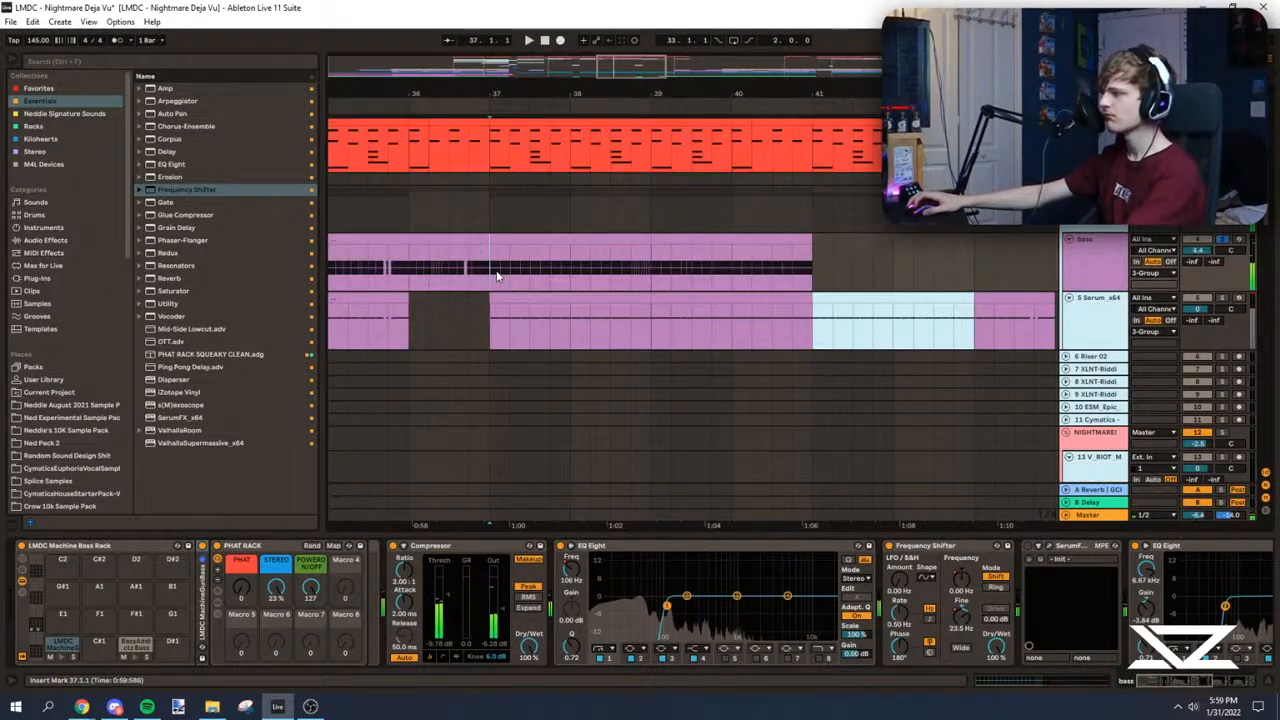
pyautogui.click(23, 593)
pyautogui.press('space')
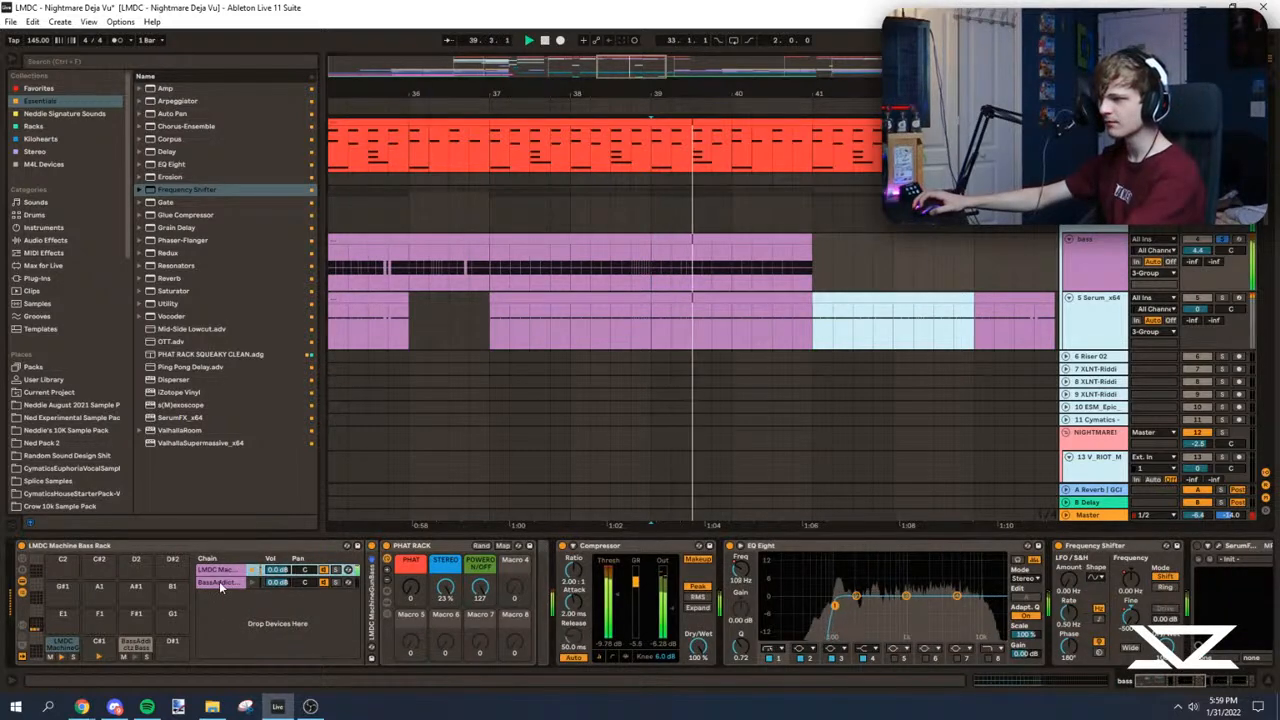
pyautogui.doubleClick(376, 602)
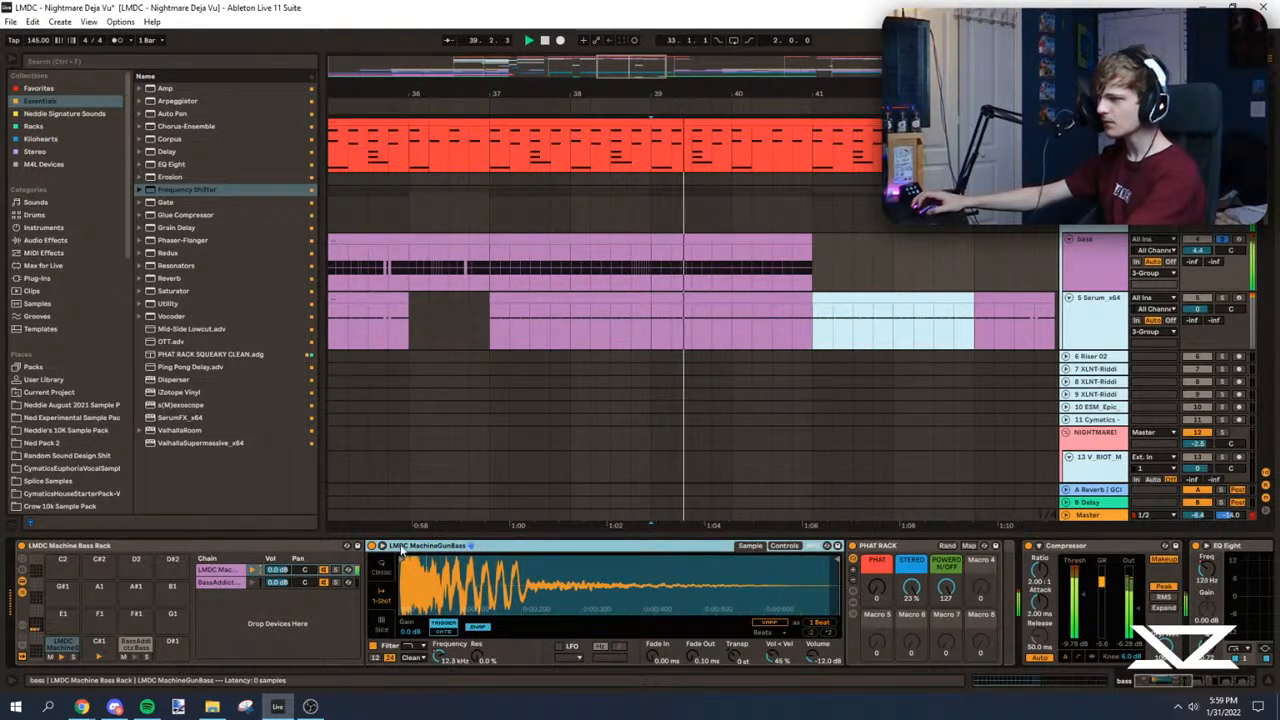
pyautogui.click(787, 547)
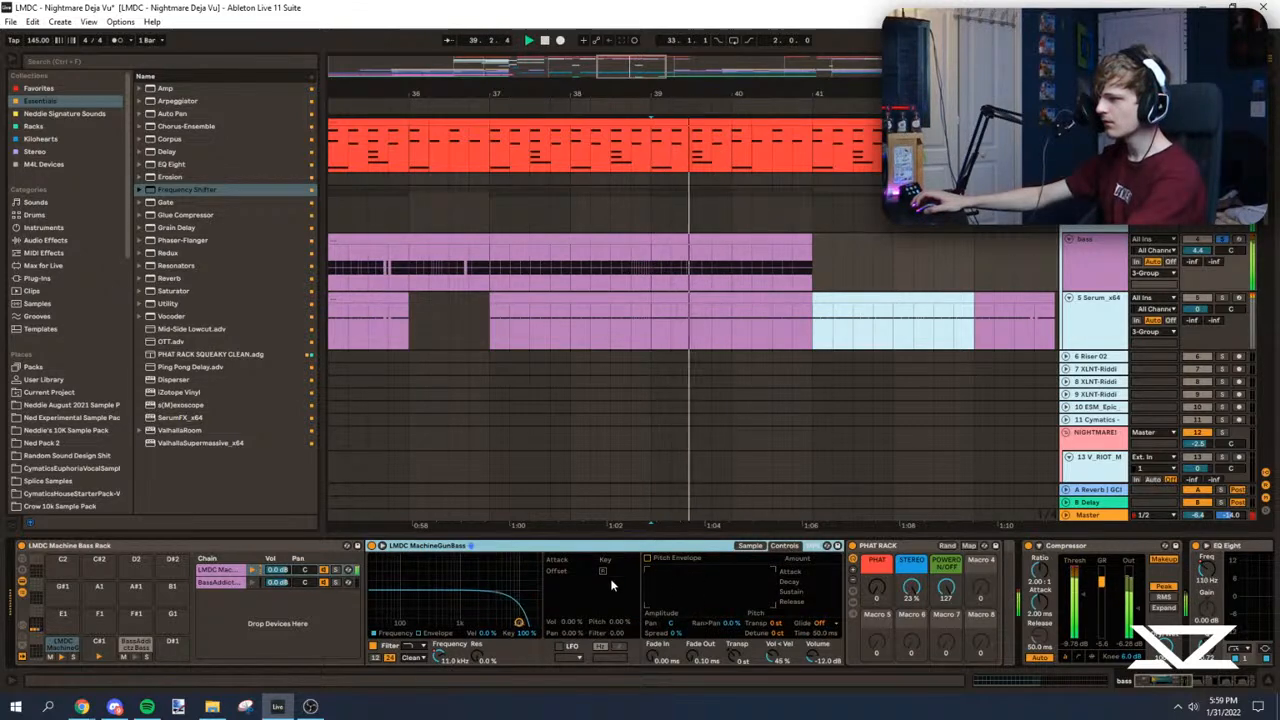
pyautogui.press('space')
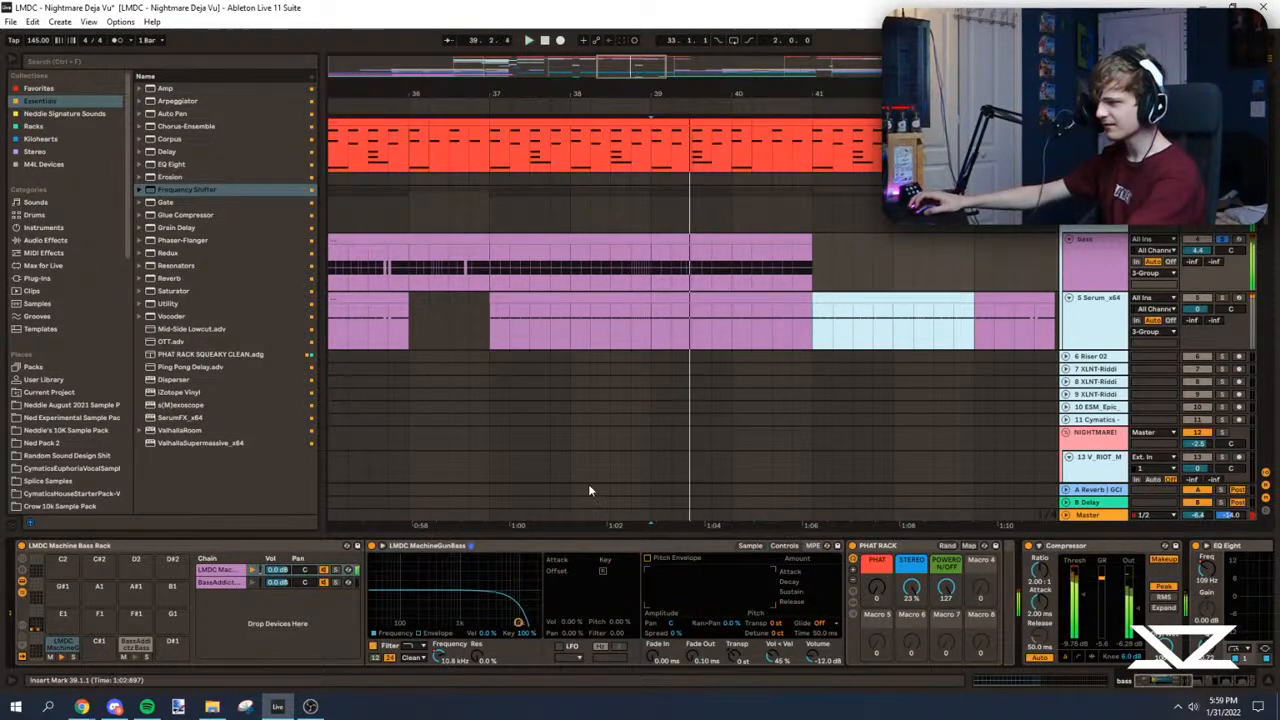
# Step: Show the bass rack's Filter Freq automation and delete the low breakpoint at 41.1 to remove the downward sweep, then hide the automation
pyautogui.press('space')
pyautogui.press('a')
pyautogui.click(1110, 251)
pyautogui.click(1112, 251)
pyautogui.click(1112, 251)
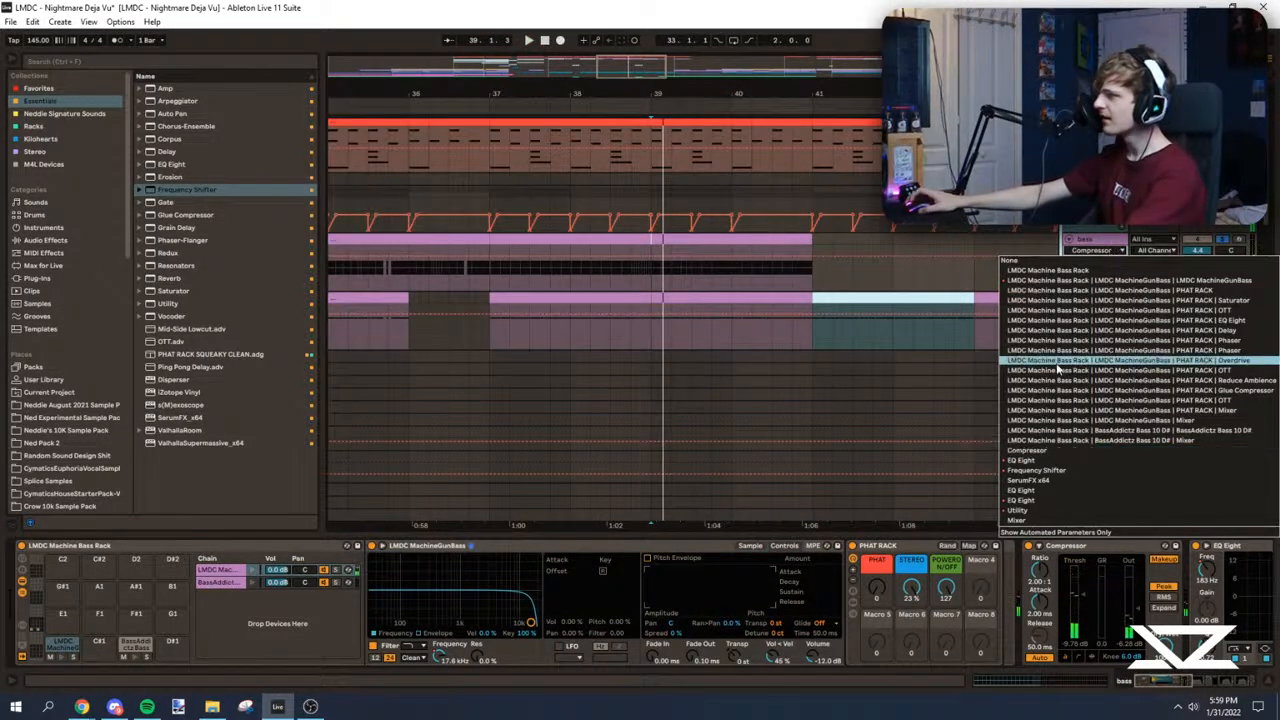
pyautogui.click(1088, 282)
pyautogui.click(1101, 262)
pyautogui.click(1099, 262)
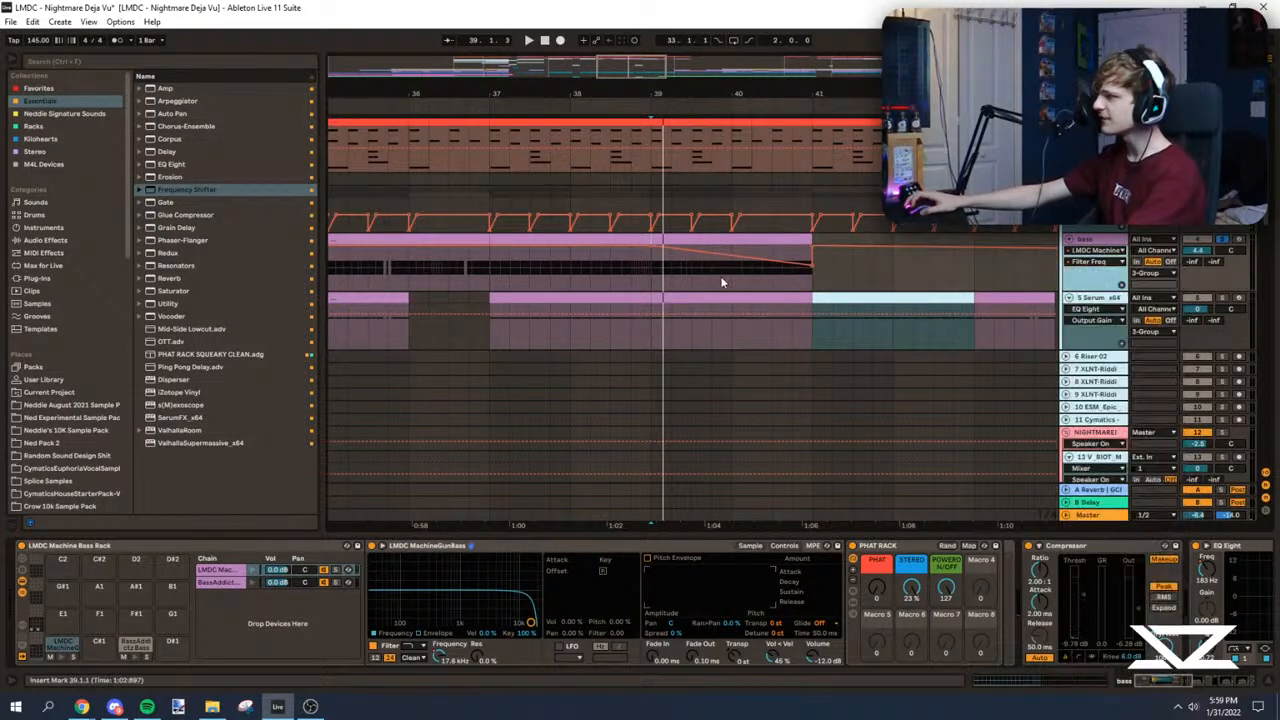
pyautogui.click(813, 266)
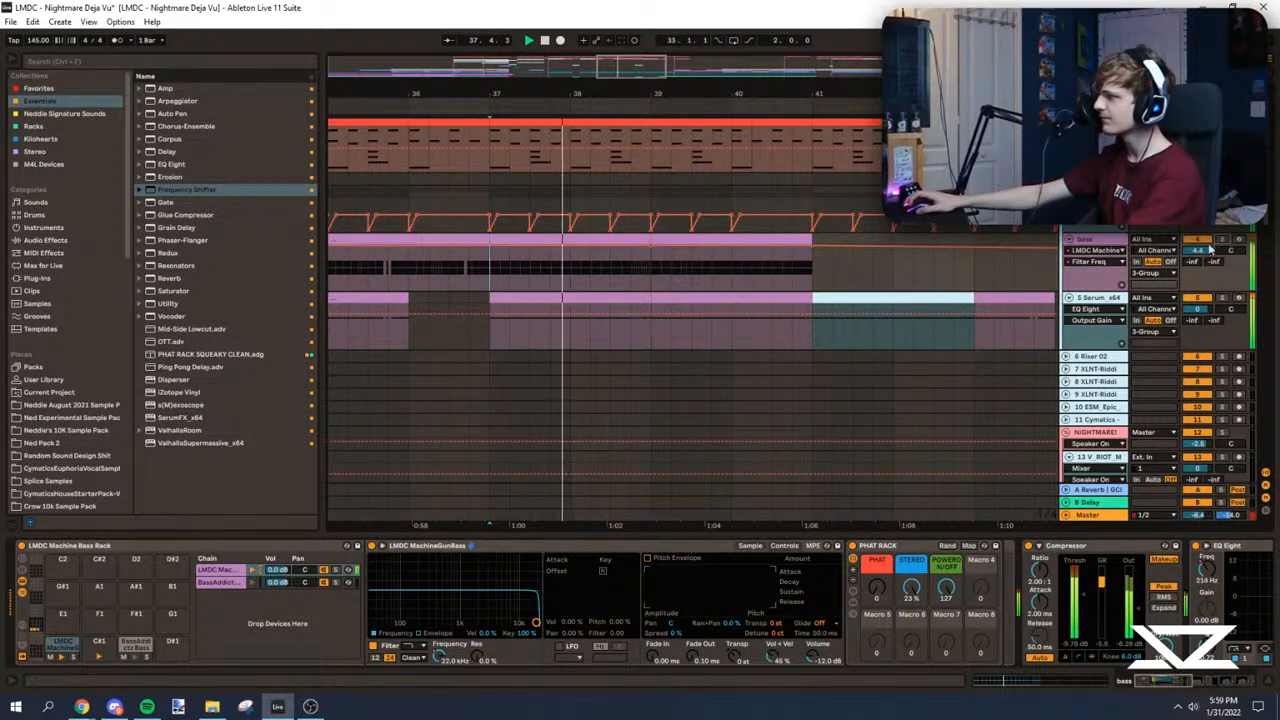
pyautogui.press('a')
# Step: Duplicate the bass section from 37.1 to 41.1 so the bass part extends to 45.1
pyautogui.scroll(-2, 690, 277)
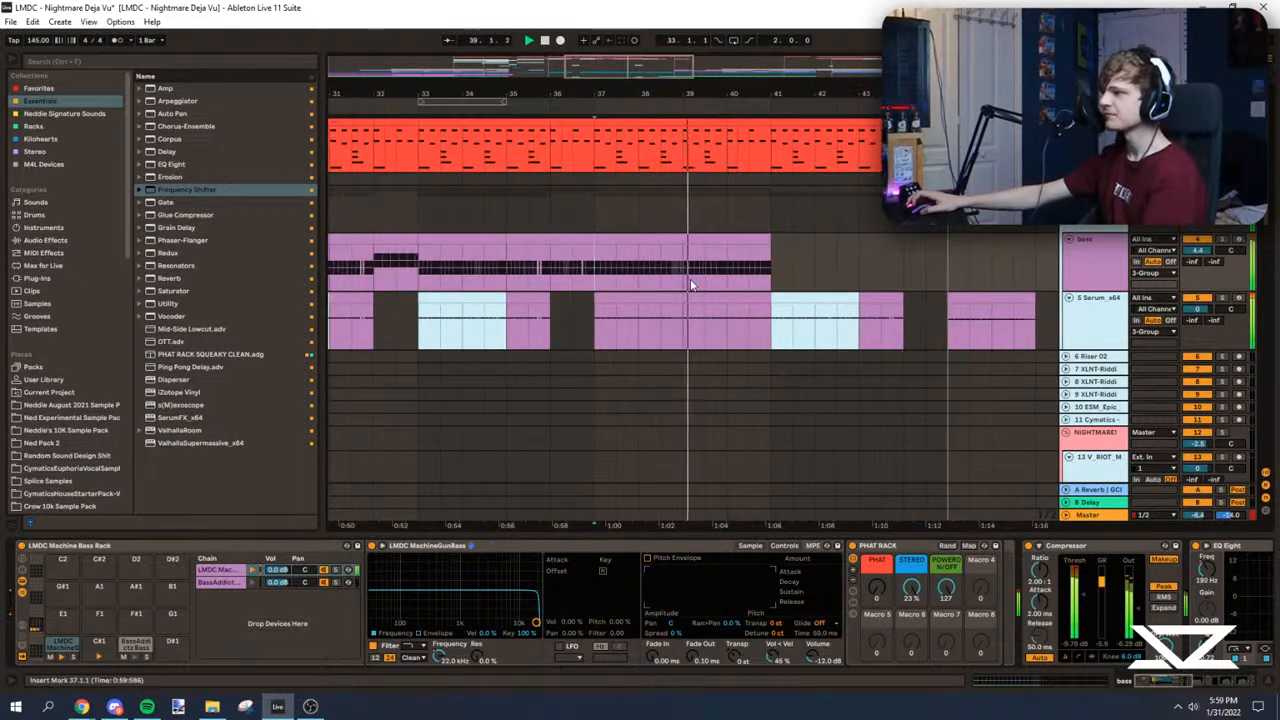
pyautogui.moveTo(626, 89)
pyautogui.mouseDown()
pyautogui.moveTo(578, 89)
pyautogui.moveTo(637, 104)
pyautogui.mouseUp()
pyautogui.moveTo(622, 245); pyautogui.dragTo(722, 243)
pyautogui.hotkey('ctrl', 'd')
pyautogui.click(629, 250)
pyautogui.moveTo(642, 92)
pyautogui.mouseDown()
pyautogui.moveTo(678, 79)
pyautogui.moveTo(662, 103)
pyautogui.mouseUp()
pyautogui.press('space')
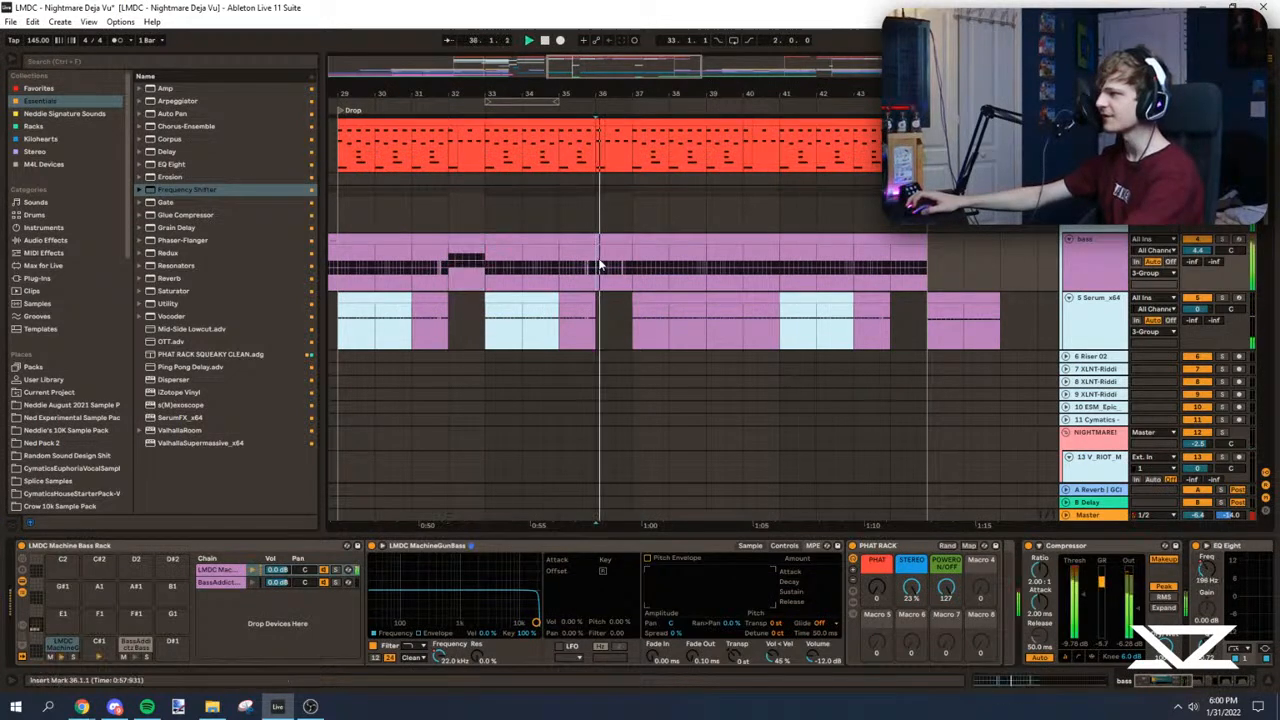
# Step: Paste the higher bar-32 bass pattern over bars 40 and 44 of the bass track and audition from 40.1
pyautogui.hotkey('ctrl', 'v')
pyautogui.moveTo(653, 66); pyautogui.dragTo(538, 86)
pyautogui.click(823, 264)
pyautogui.hotkey('ctrl', 'v')
pyautogui.click(650, 269)
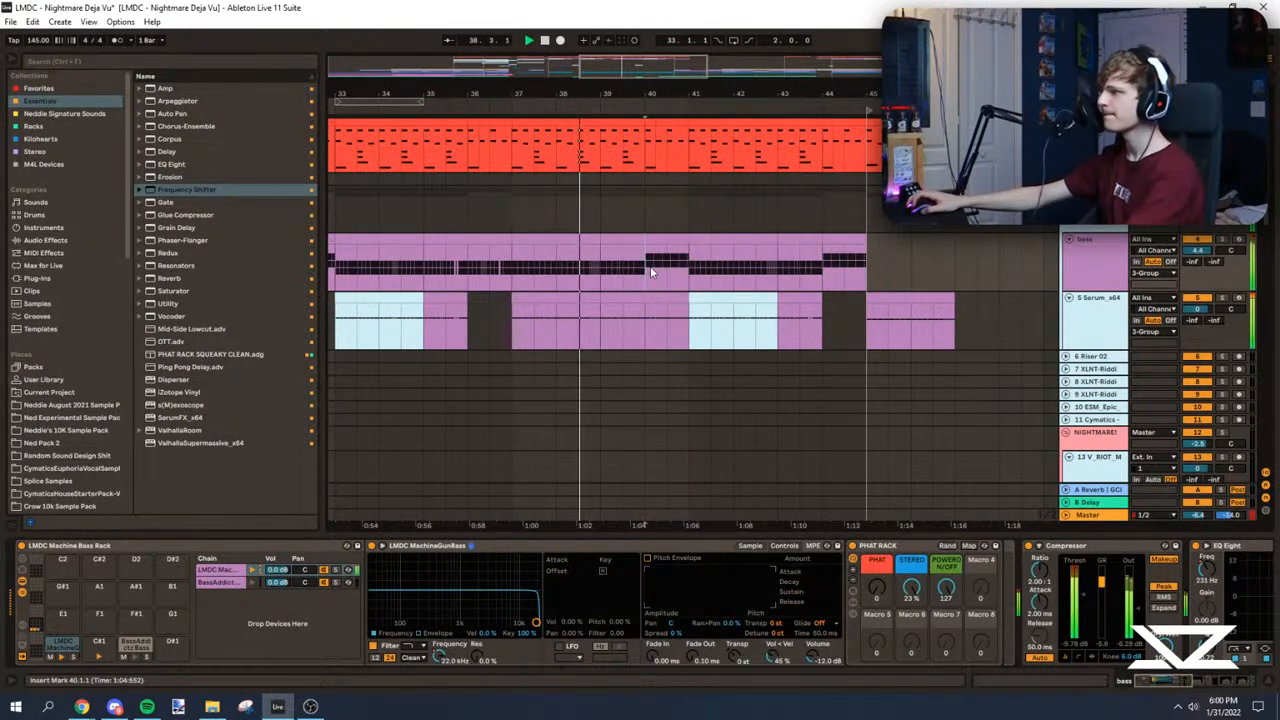
pyautogui.moveTo(628, 92); pyautogui.dragTo(592, 111)
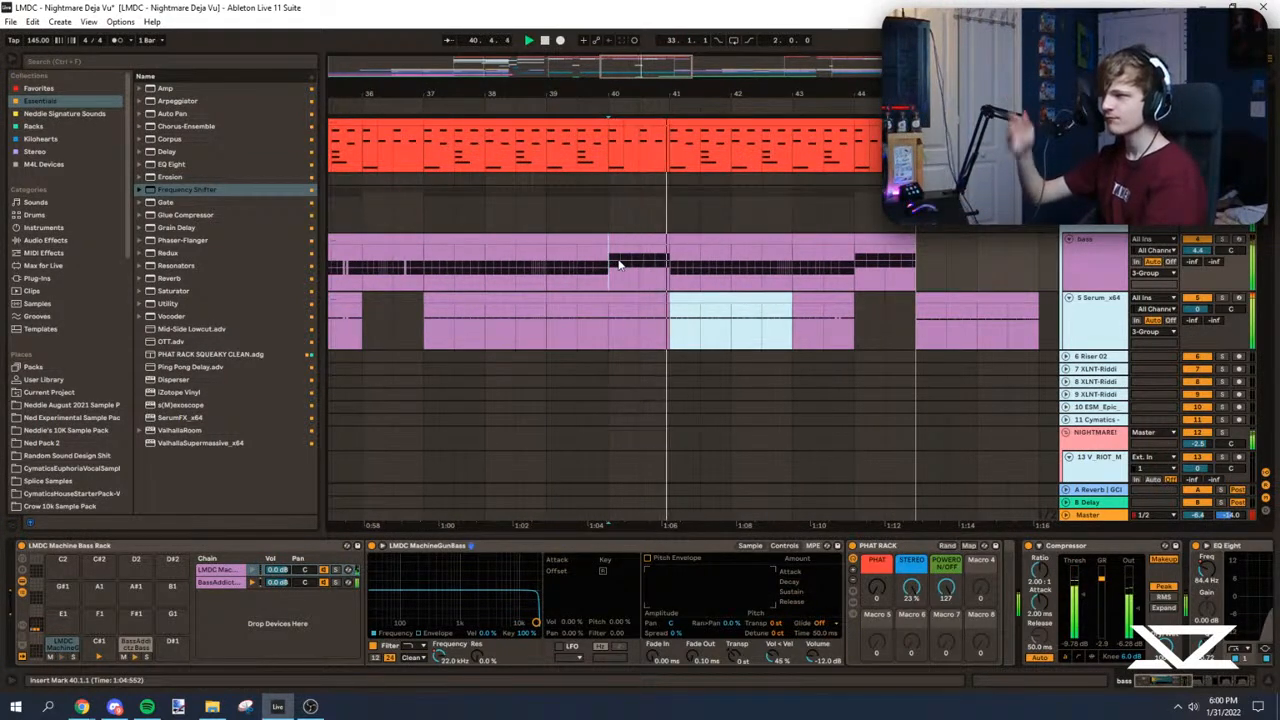
# Step: Repeat the sub pattern from 37.1 over bars 41 to 44 on the Serum track and clear the sub in bar 40
pyautogui.click(621, 301)
pyautogui.moveTo(656, 312); pyautogui.dragTo(614, 326)
pyautogui.hotkey('ctrl', 'd')
pyautogui.hotkey('ctrl', 'z')
pyautogui.hotkey('ctrl', 'z')
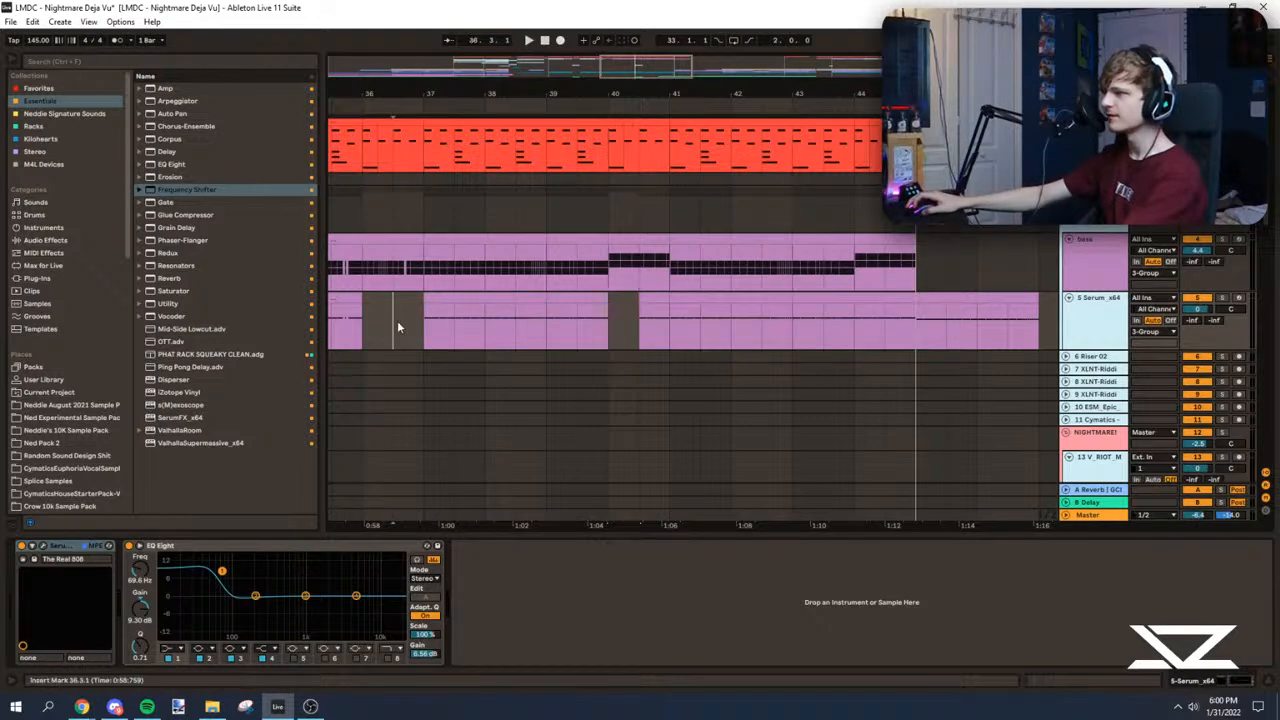
pyautogui.press('space')
pyautogui.click(662, 298)
pyautogui.press('Delete')
# Step: Audition the sub track from 37.1 and set its EQ Eight output gain to 5.06 dB
pyautogui.click(453, 318)
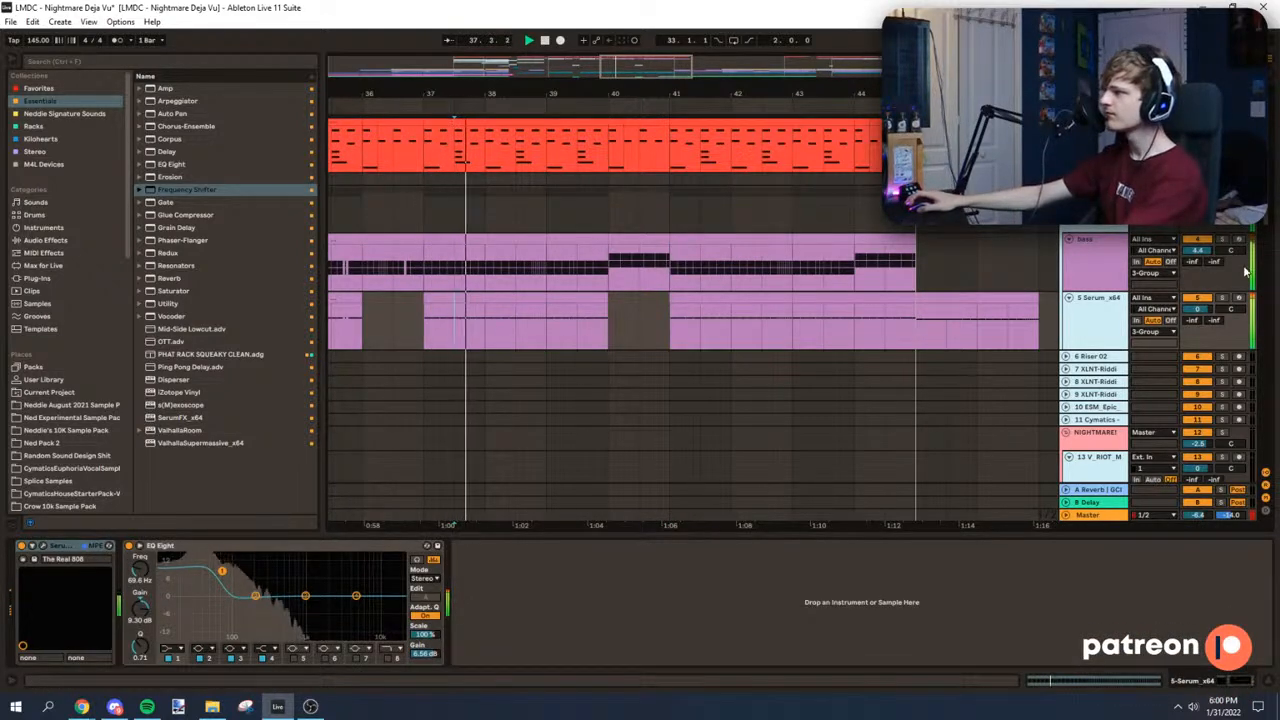
pyautogui.scroll(-2, 479, 272)
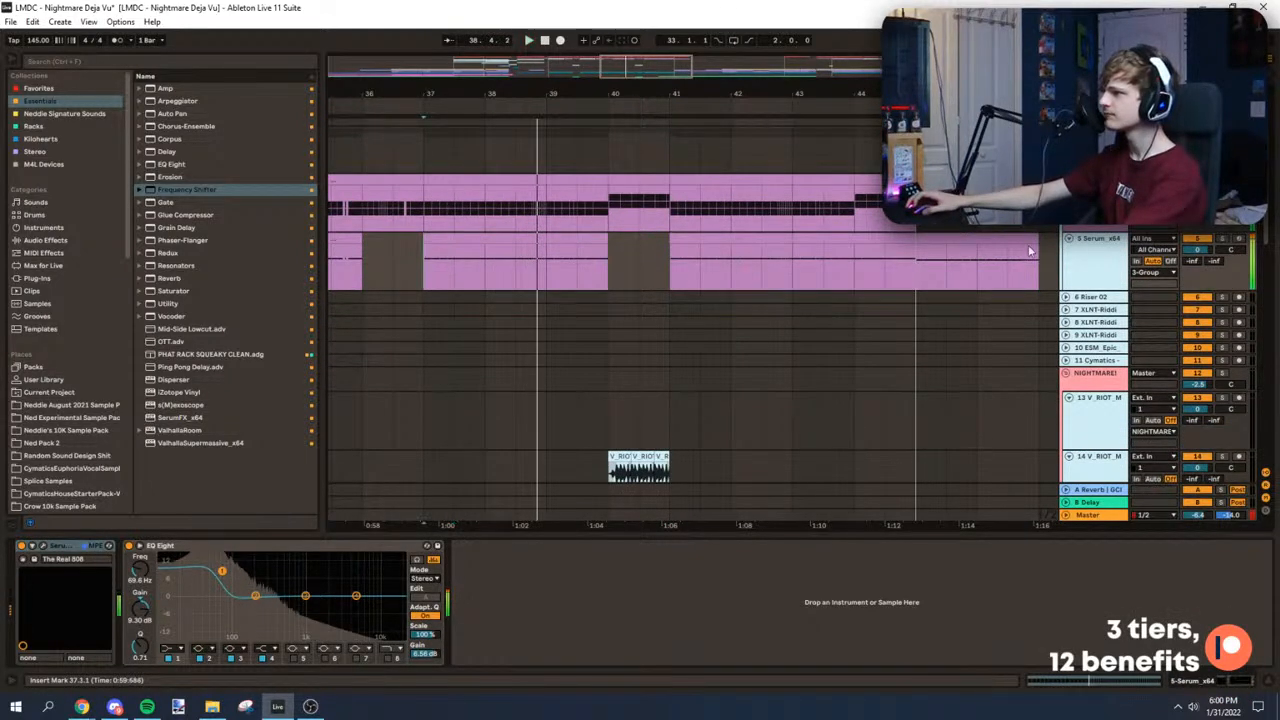
pyautogui.press('space')
pyautogui.click(1222, 239)
pyautogui.moveTo(577, 94); pyautogui.dragTo(688, 84)
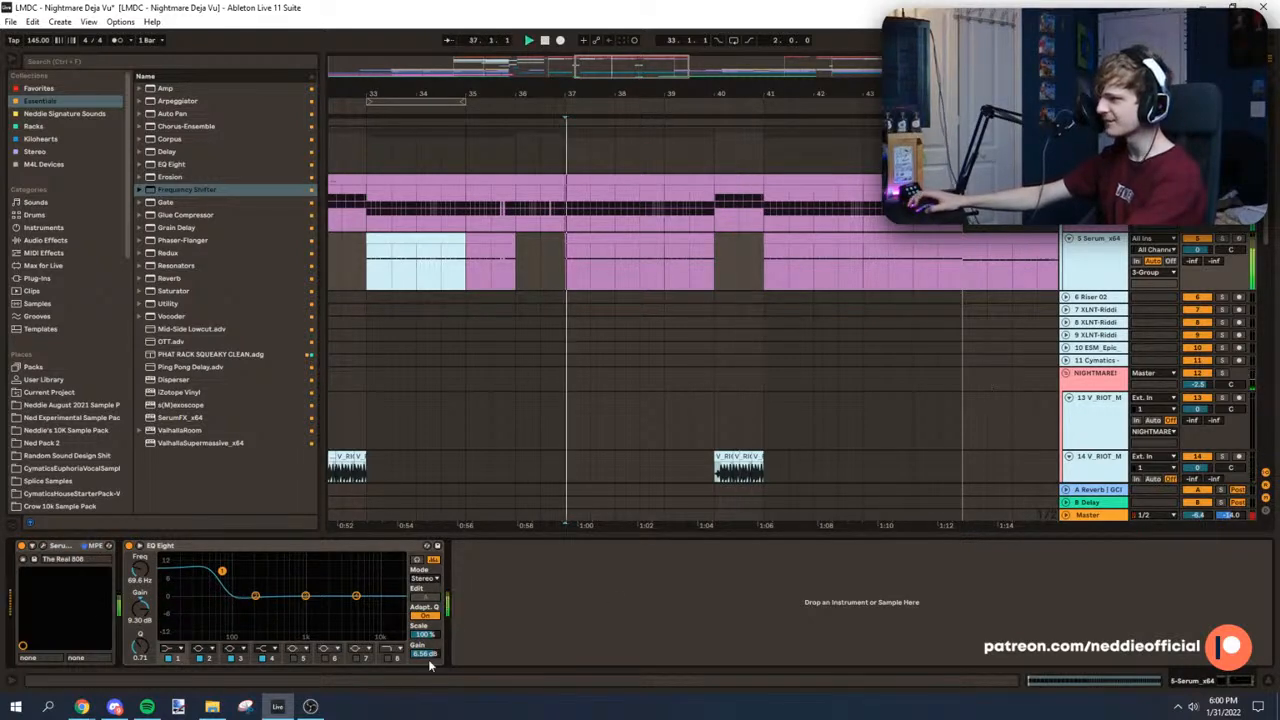
pyautogui.press('space')
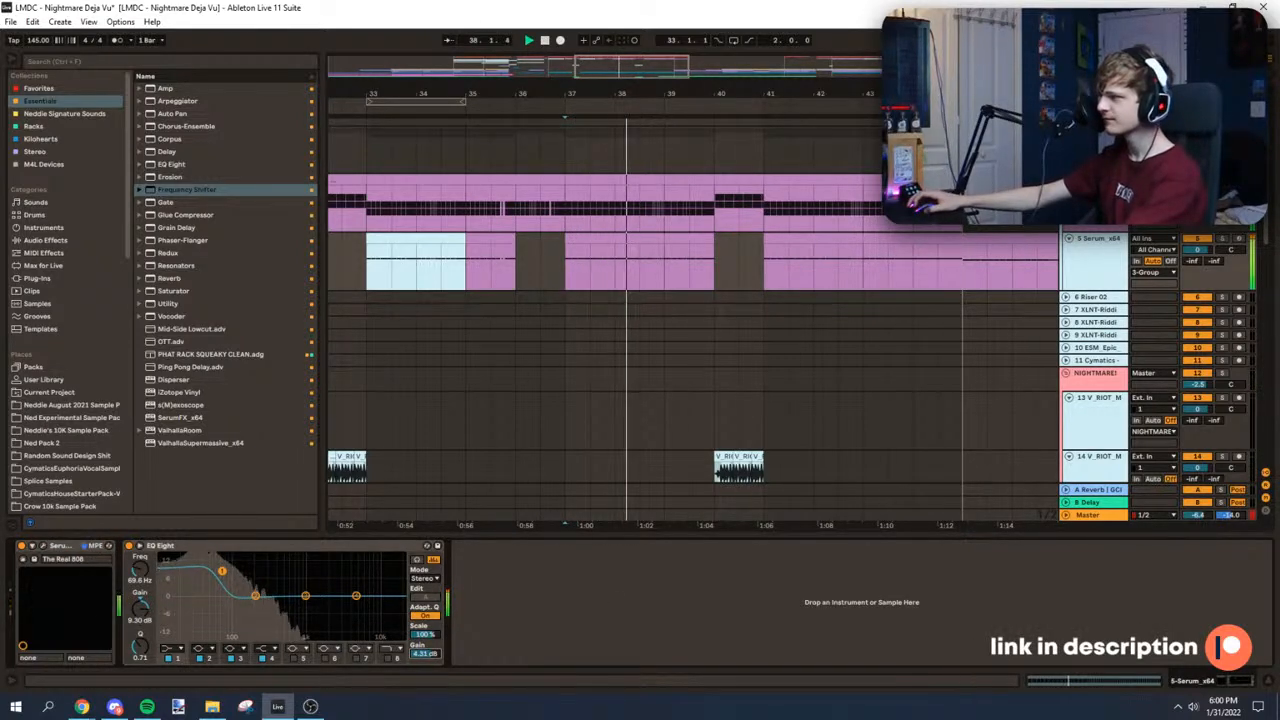
pyautogui.scroll(3, 645, 363)
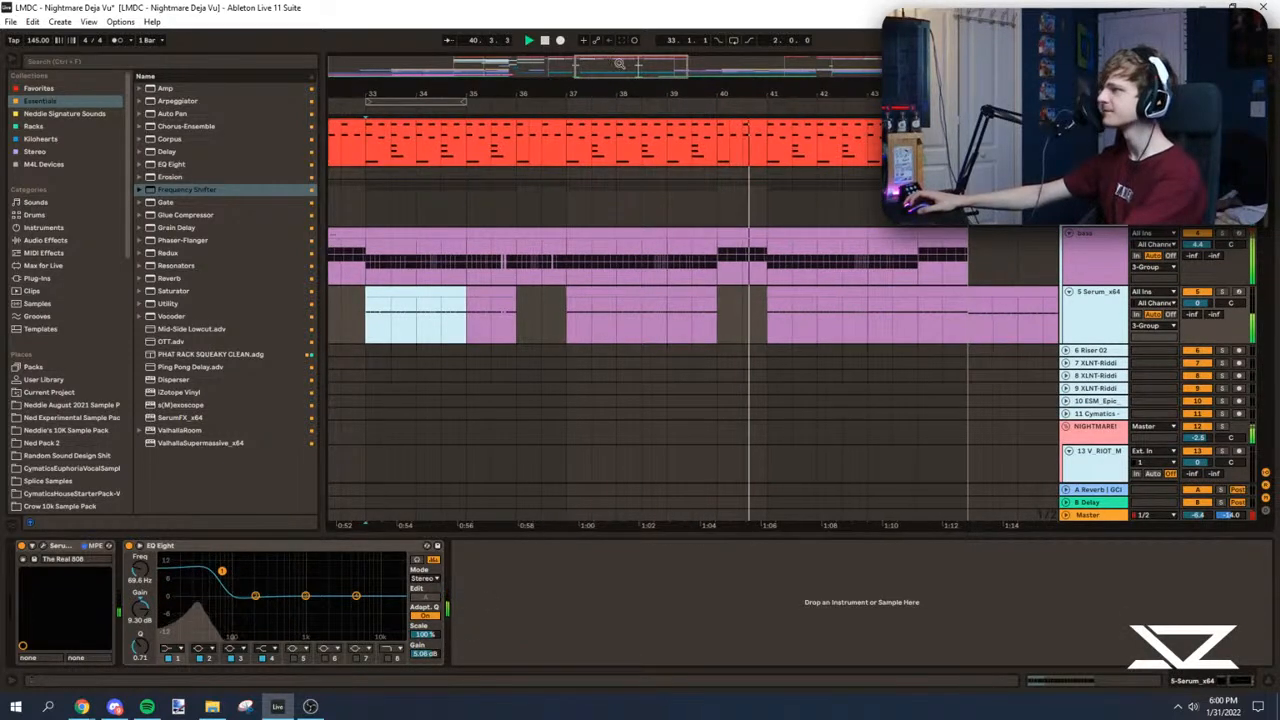
# Step: Audition the drop from 41.1 and delete the leftover drum and sub clips between 45.1 and 47.1
pyautogui.scroll(-4, 590, 363)
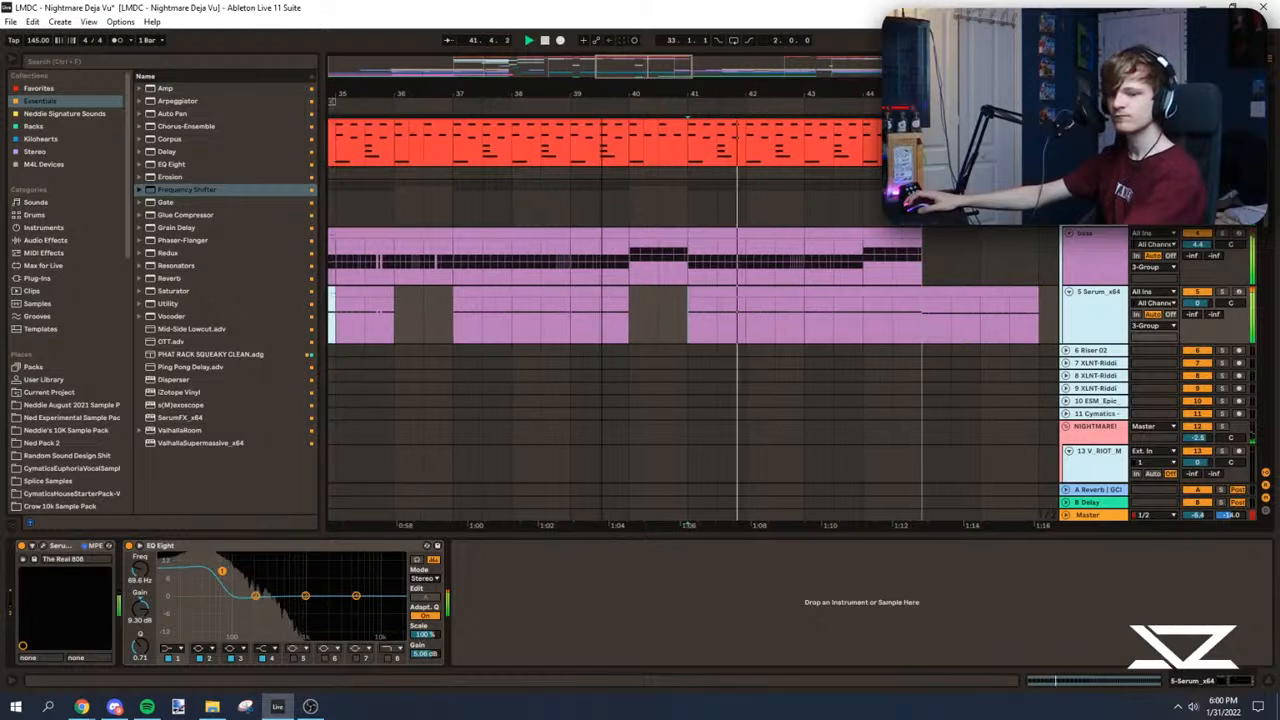
pyautogui.scroll(-5, 655, 350)
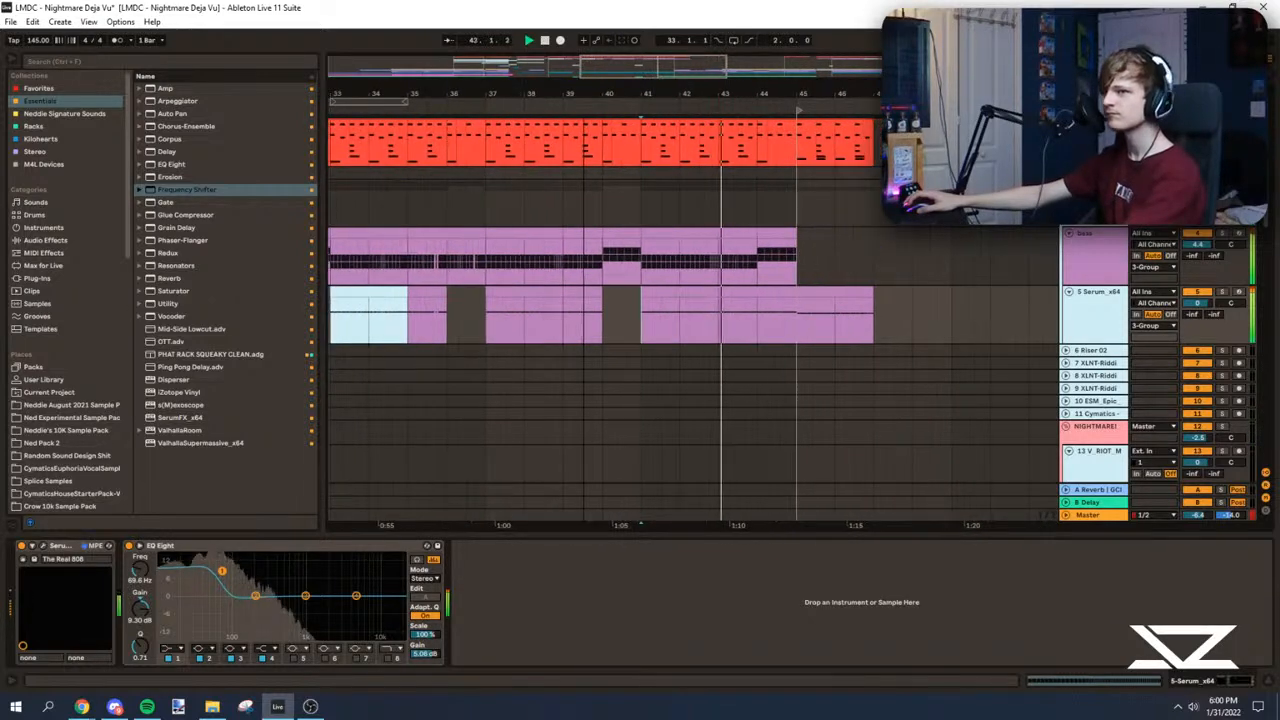
pyautogui.scroll(5, 700, 350)
pyautogui.scroll(1, 715, 322)
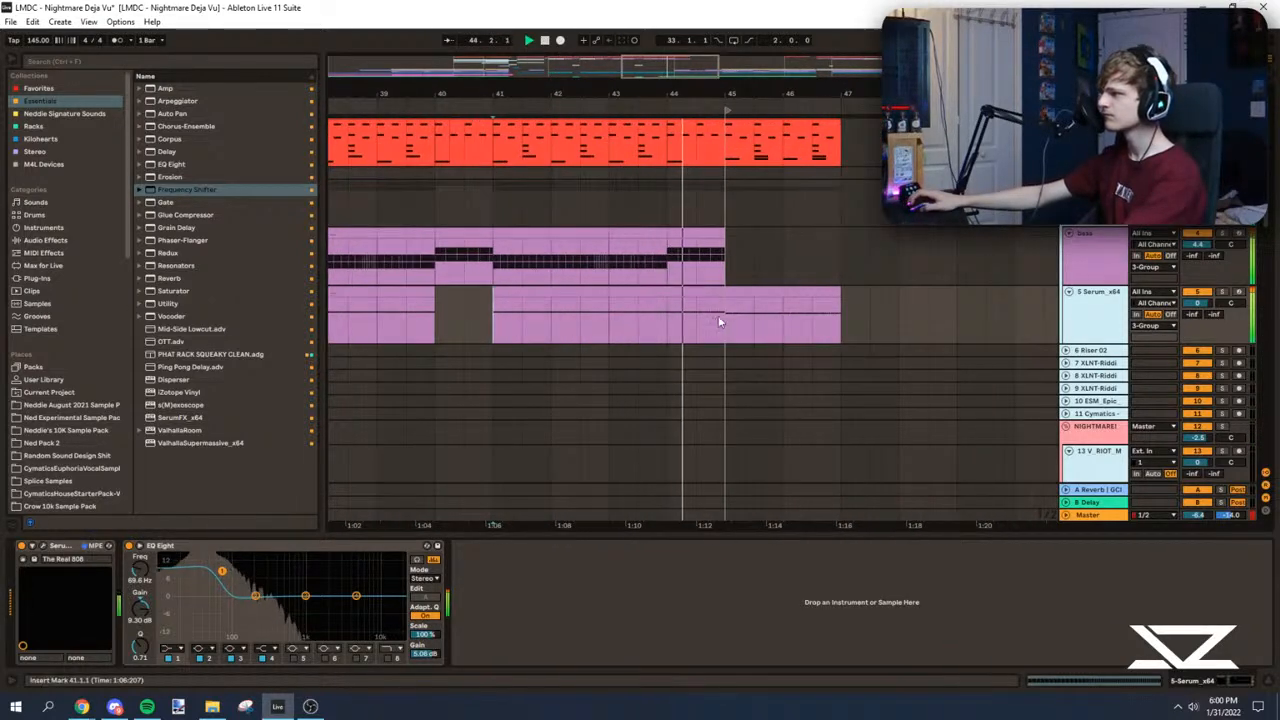
pyautogui.click(727, 320)
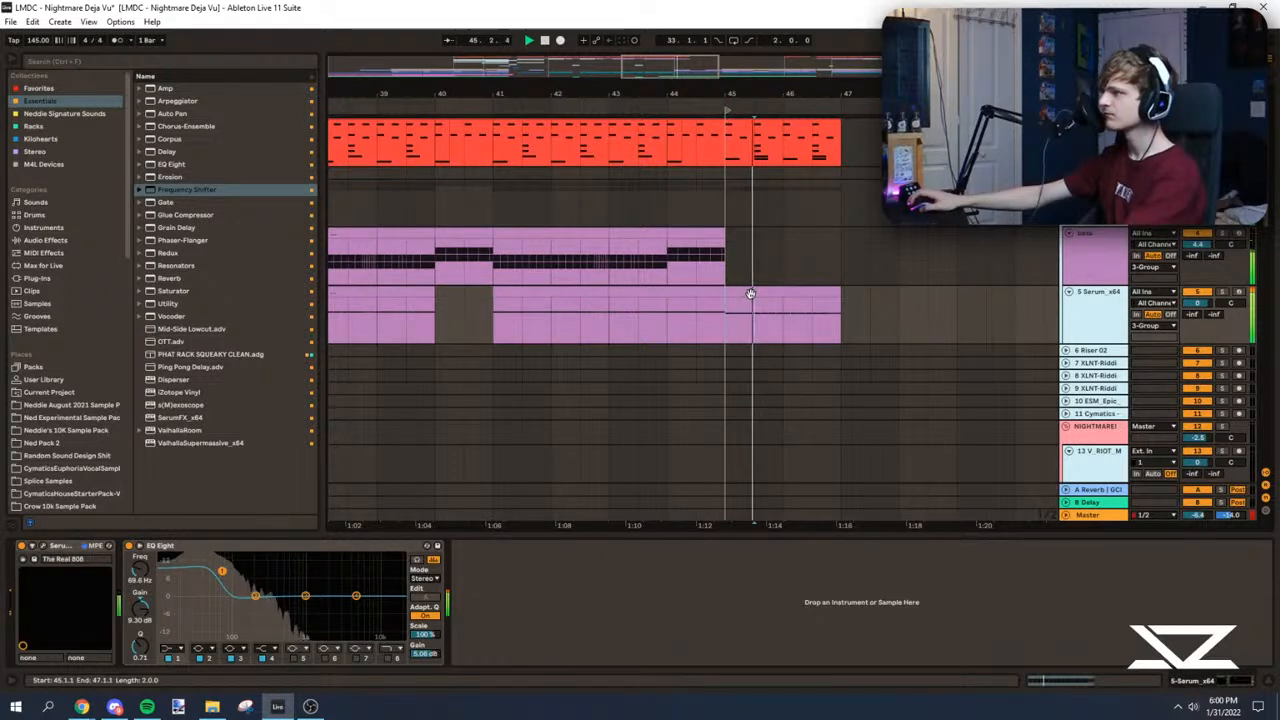
pyautogui.click(750, 293)
pyautogui.moveTo(867, 160); pyautogui.dragTo(730, 325)
pyautogui.press('Delete')
pyautogui.scroll(-9, 808, 215)
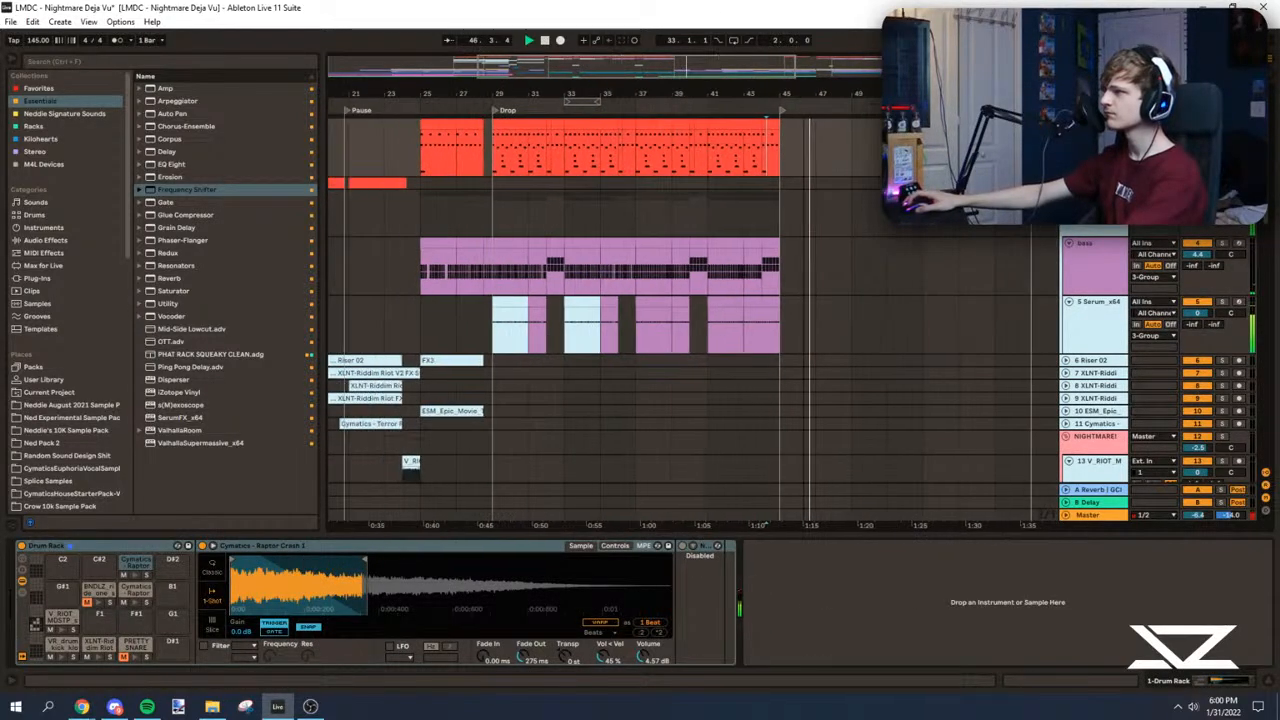
# Step: Audition the arrangement from the start of the drop and from the Pause section
pyautogui.click(544, 212)
pyautogui.press('space')
pyautogui.press('space')
pyautogui.scroll(-3, 575, 250)
pyautogui.hscroll(-4, 600, 270)
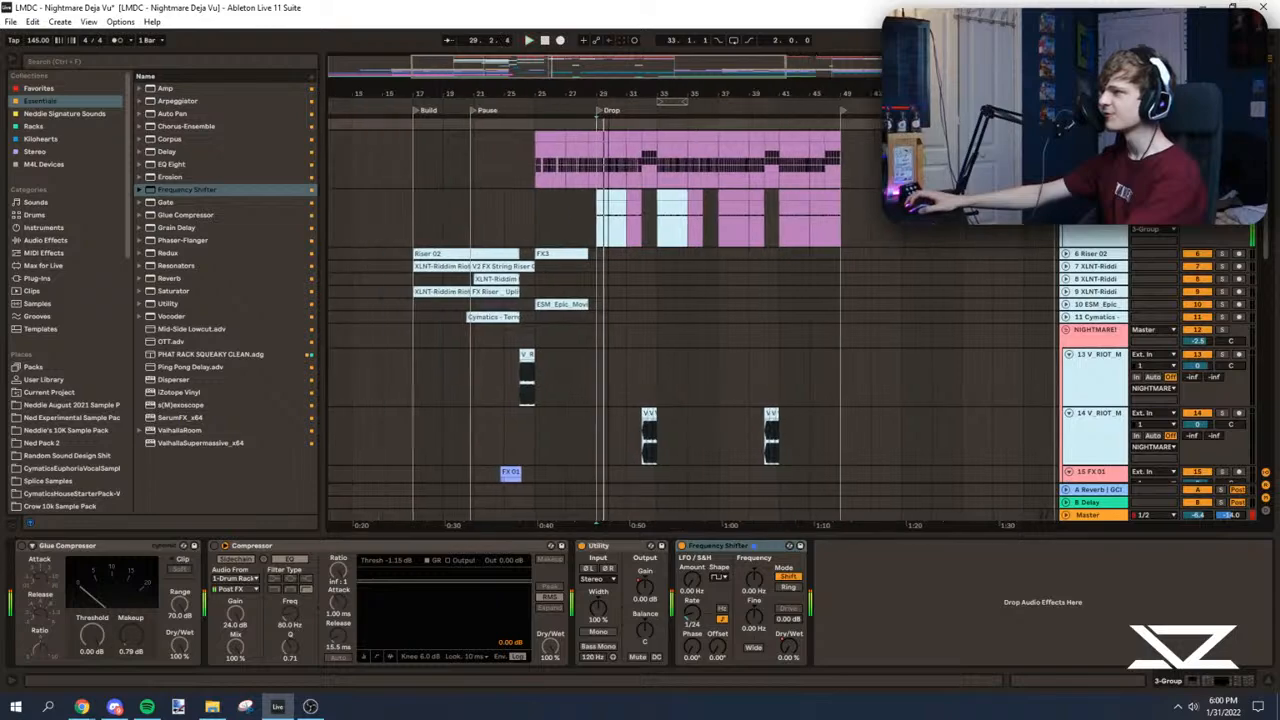
pyautogui.scroll(3, 683, 312)
pyautogui.click(608, 242)
pyautogui.press('space')
pyautogui.press('space')
pyautogui.scroll(6, 612, 200)
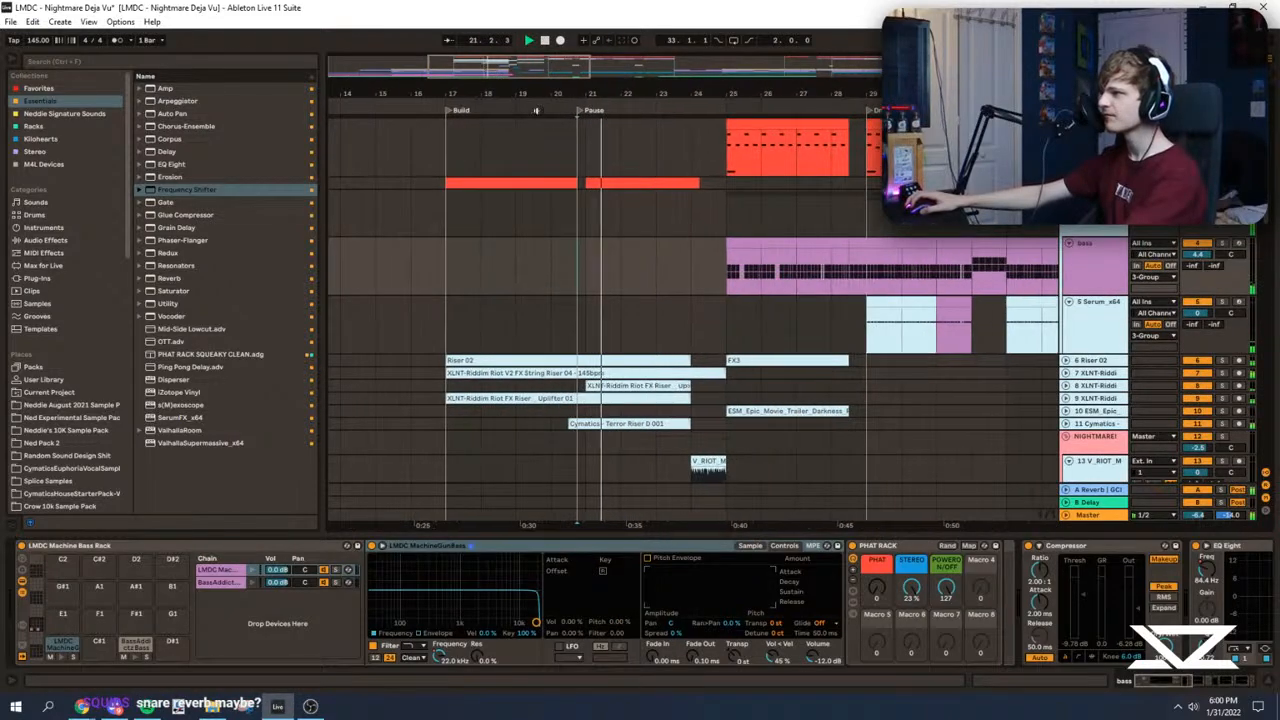
# Step: Play from the Build marker at 17.1, unfold 26 Group, and select its 28 Serum_x64 pluck track
pyautogui.hscroll(-1, 520, 128)
pyautogui.scroll(-10, 555, 287)
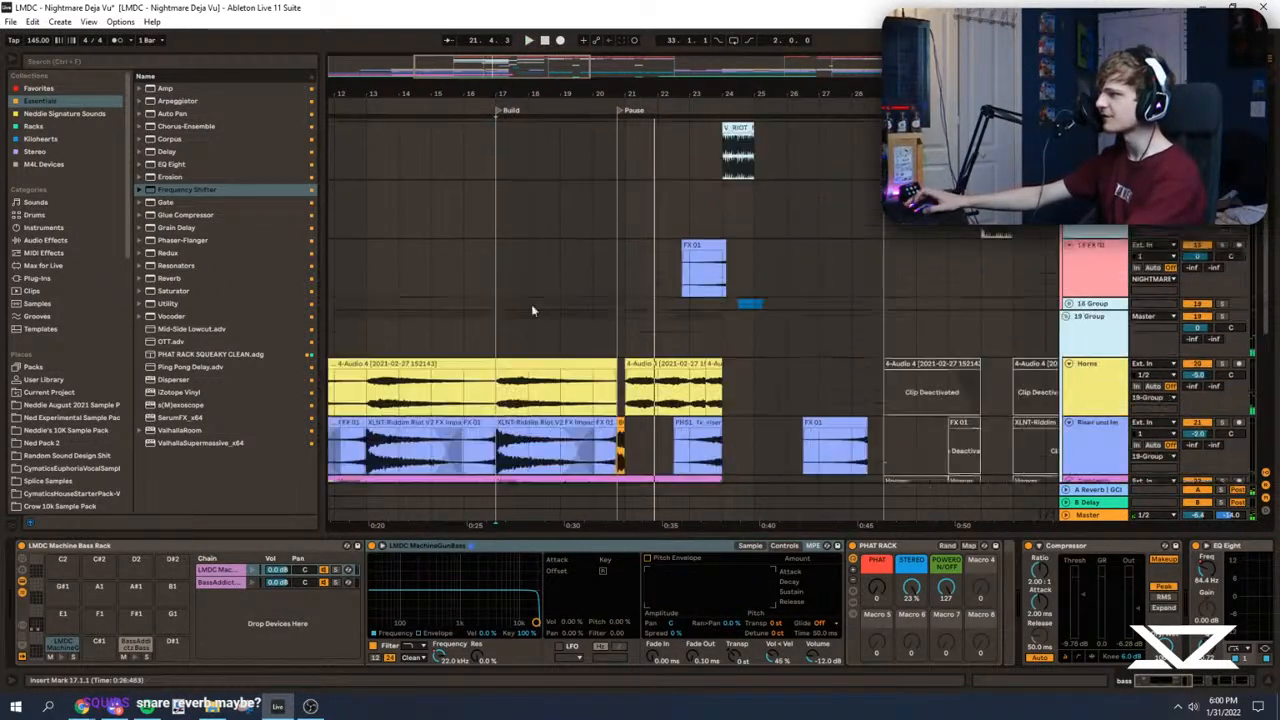
pyautogui.scroll(-4, 575, 337)
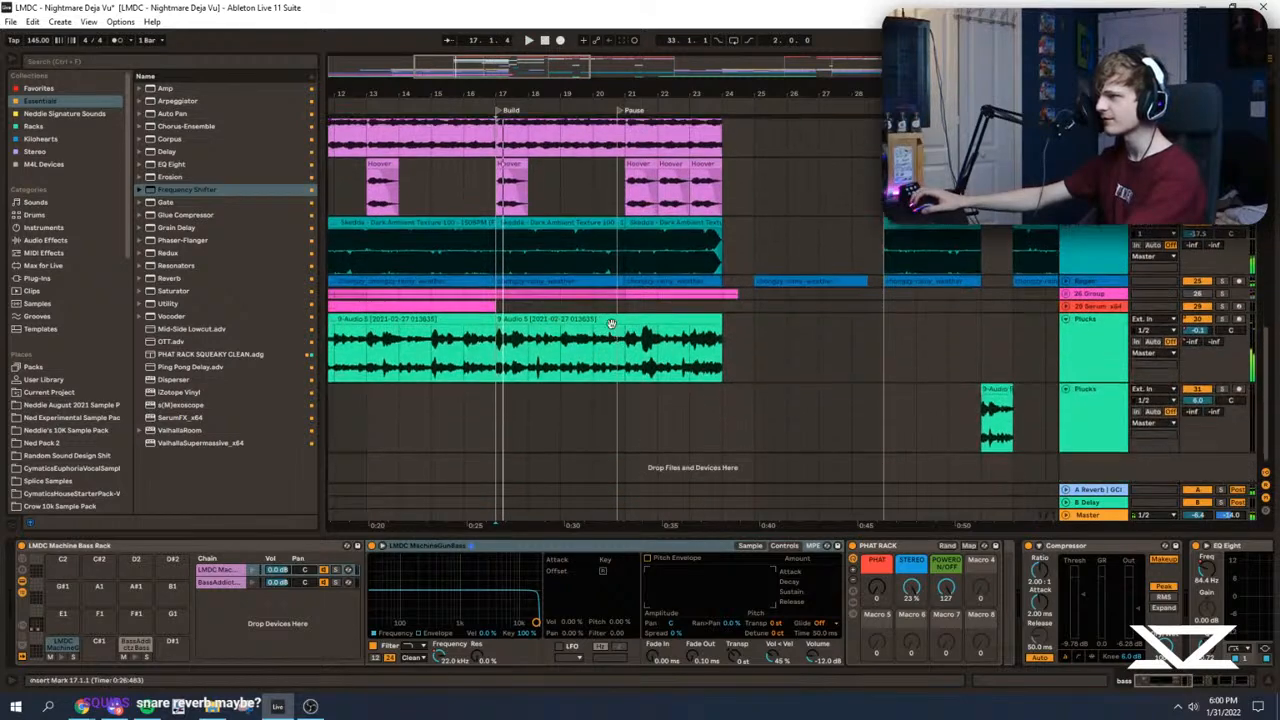
pyautogui.click(1077, 296)
pyautogui.scroll(-1, 851, 337)
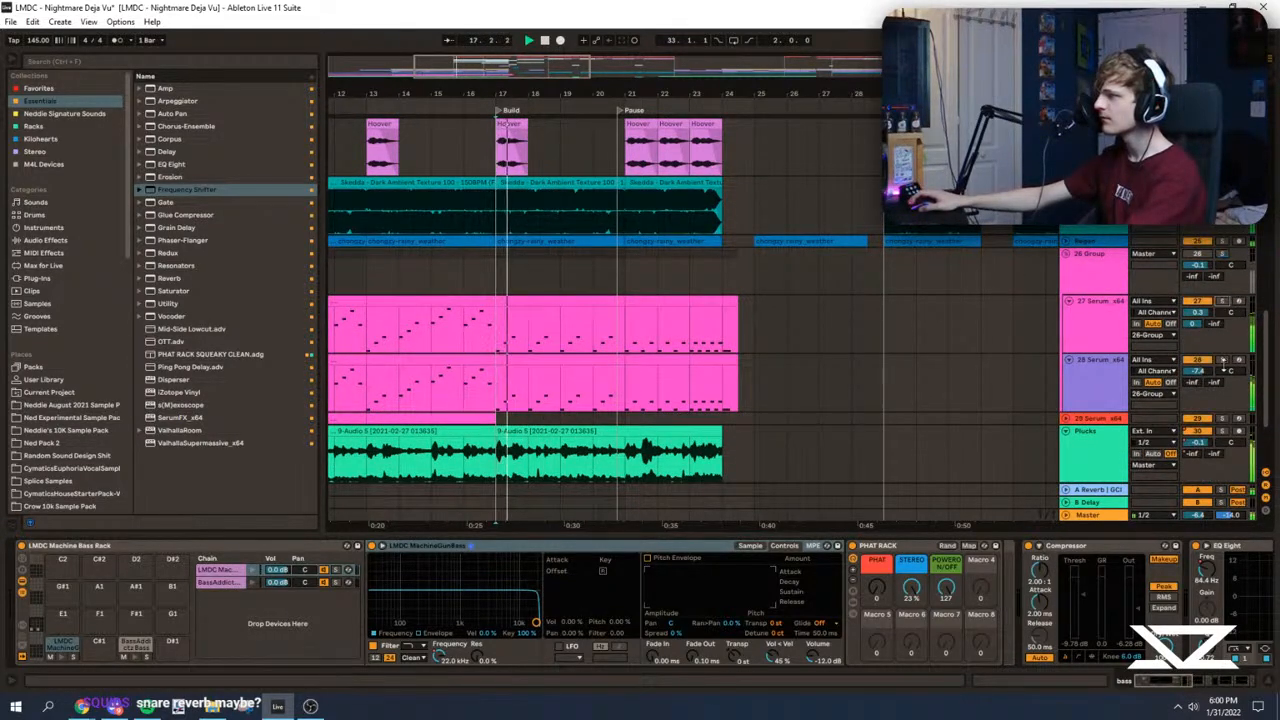
pyautogui.click(1226, 368)
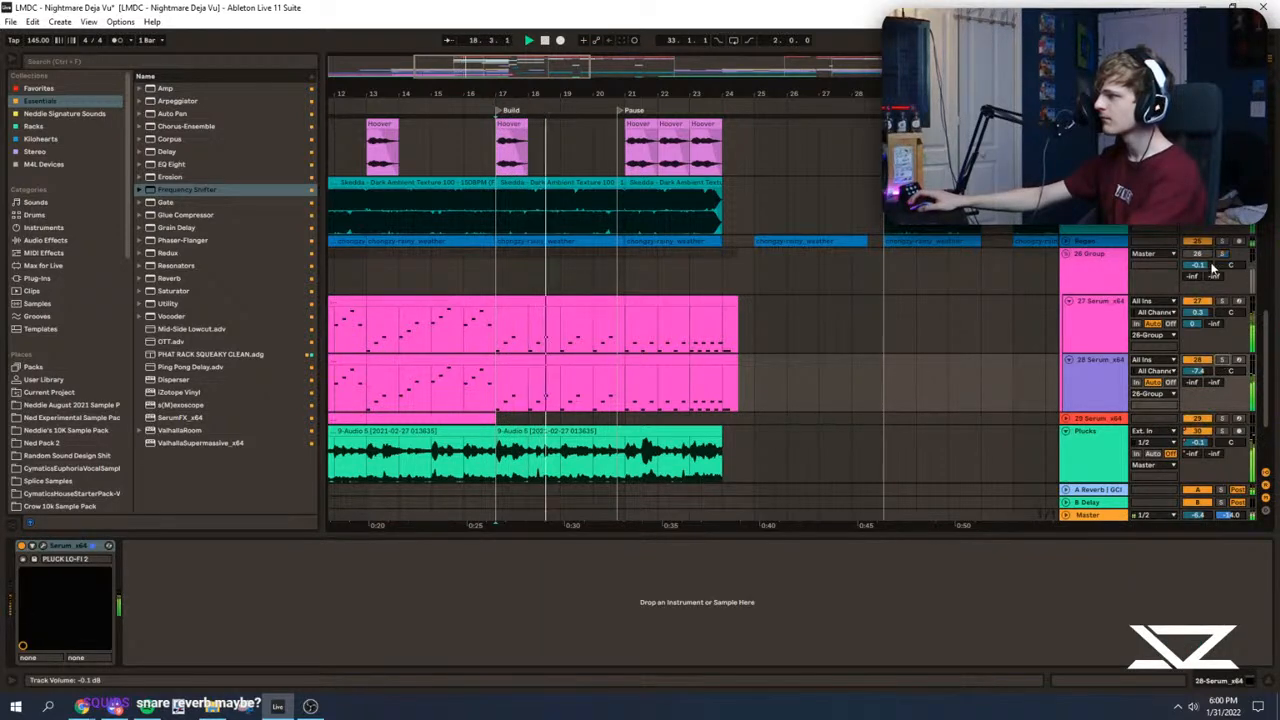
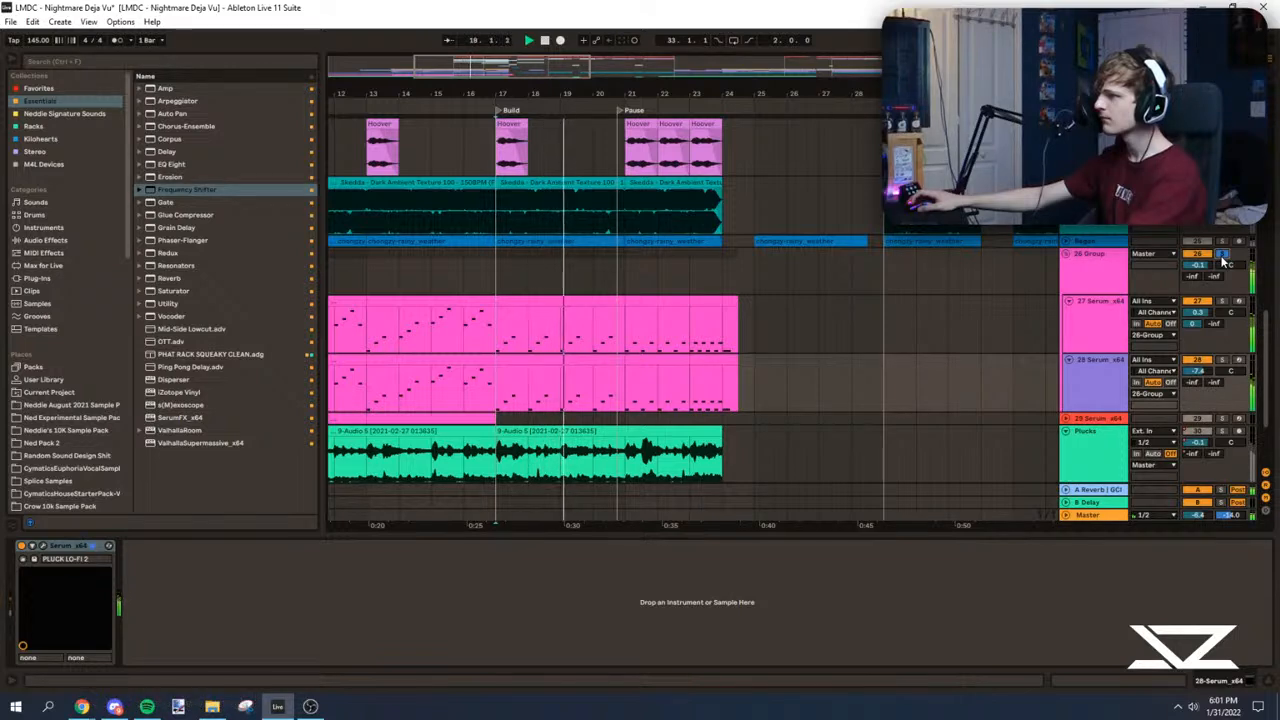
# Step: Fold 26 Group and audition the Build section from 17.1
pyautogui.click(1066, 254)
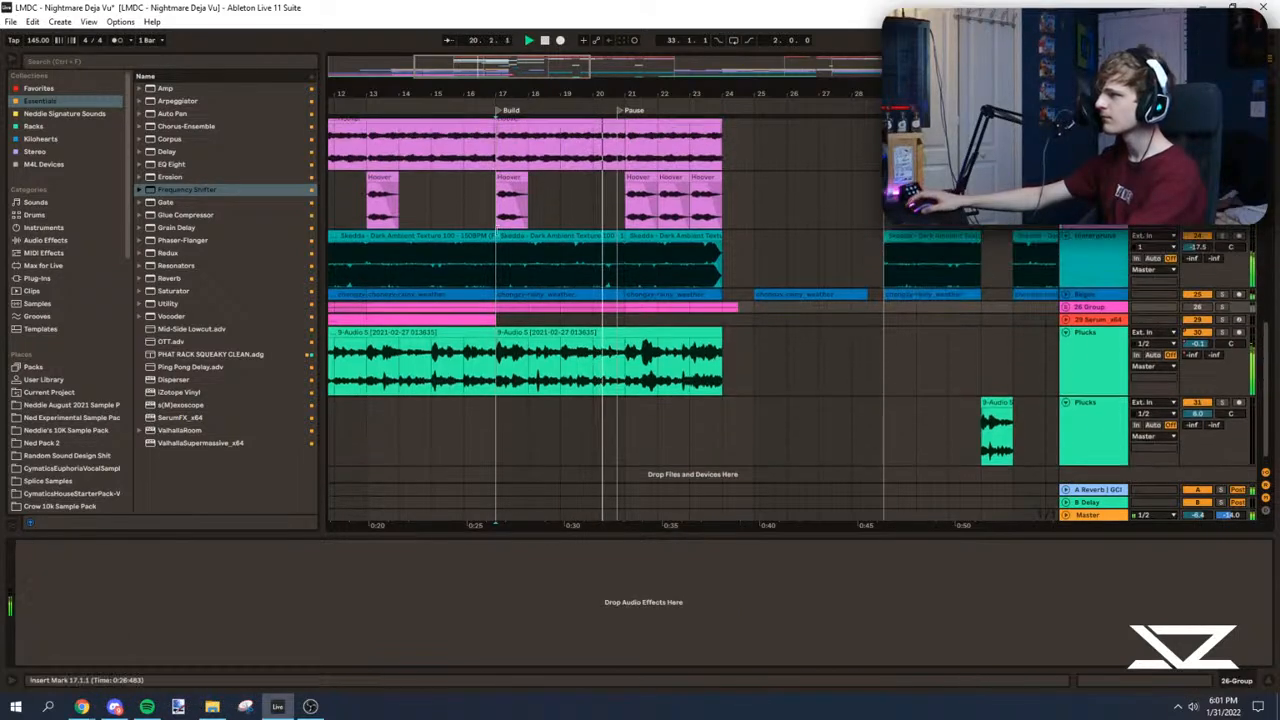
pyautogui.click(514, 251)
pyautogui.moveTo(540, 94); pyautogui.dragTo(757, 92)
pyautogui.scroll(2, 672, 236)
pyautogui.click(714, 269)
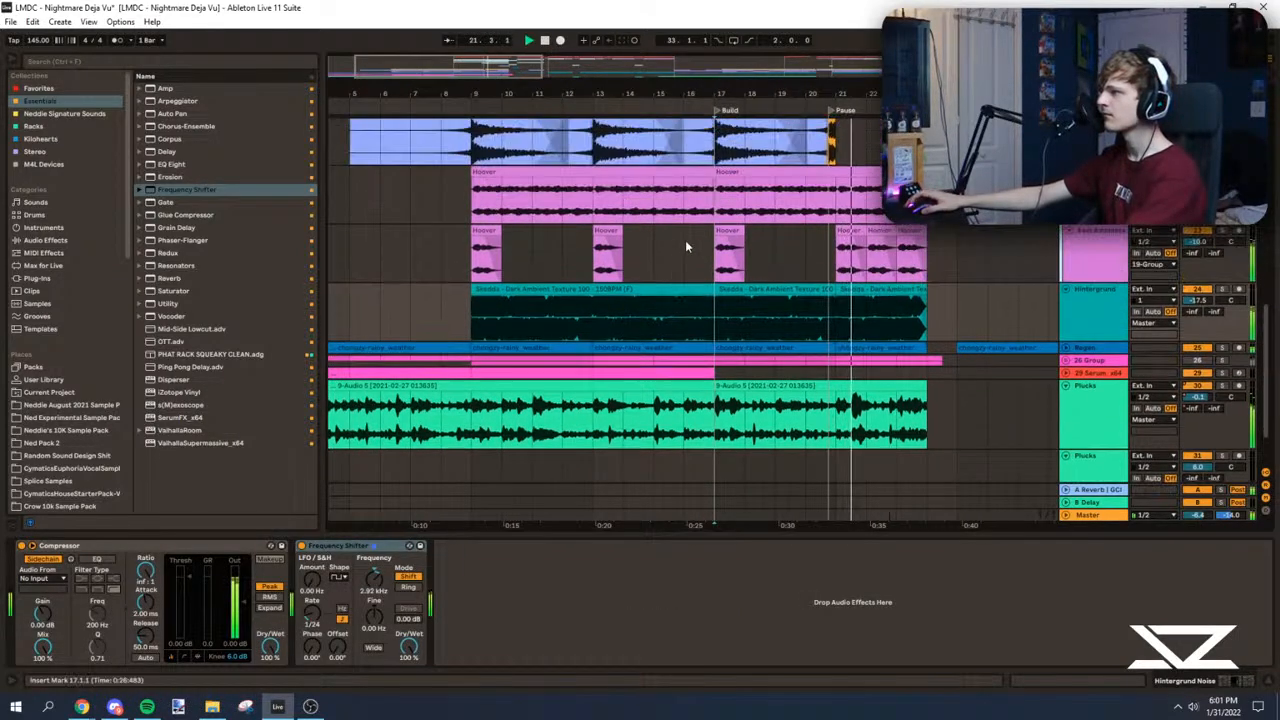
# Step: Audition the upper Plucks track in solo from 9.1
pyautogui.click(733, 319)
pyautogui.click(441, 256)
pyautogui.press('space')
pyautogui.scroll(1, 470, 266)
pyautogui.scroll(-3, 569, 395)
pyautogui.click(466, 366)
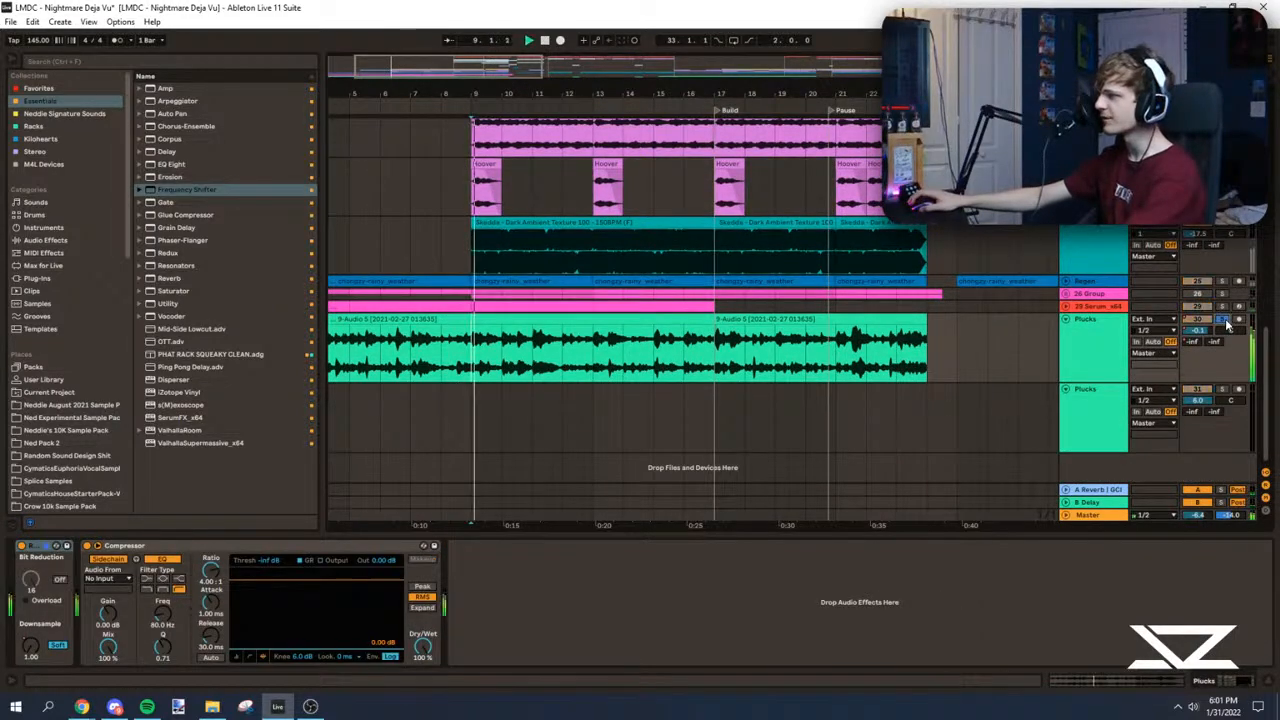
# Step: Play the build from 17.1 and unfold the Drum Rack track that holds its drums
pyautogui.moveTo(1270, 341); pyautogui.dragTo(1268, 130)
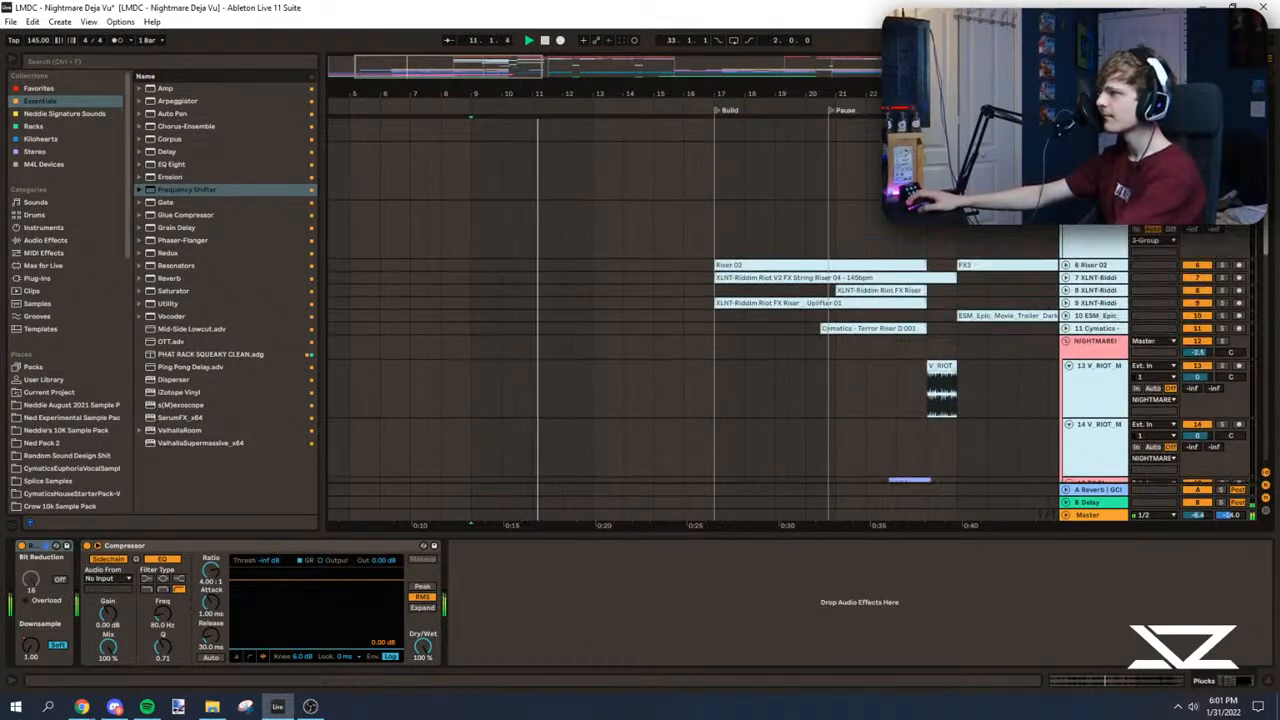
pyautogui.click(701, 263)
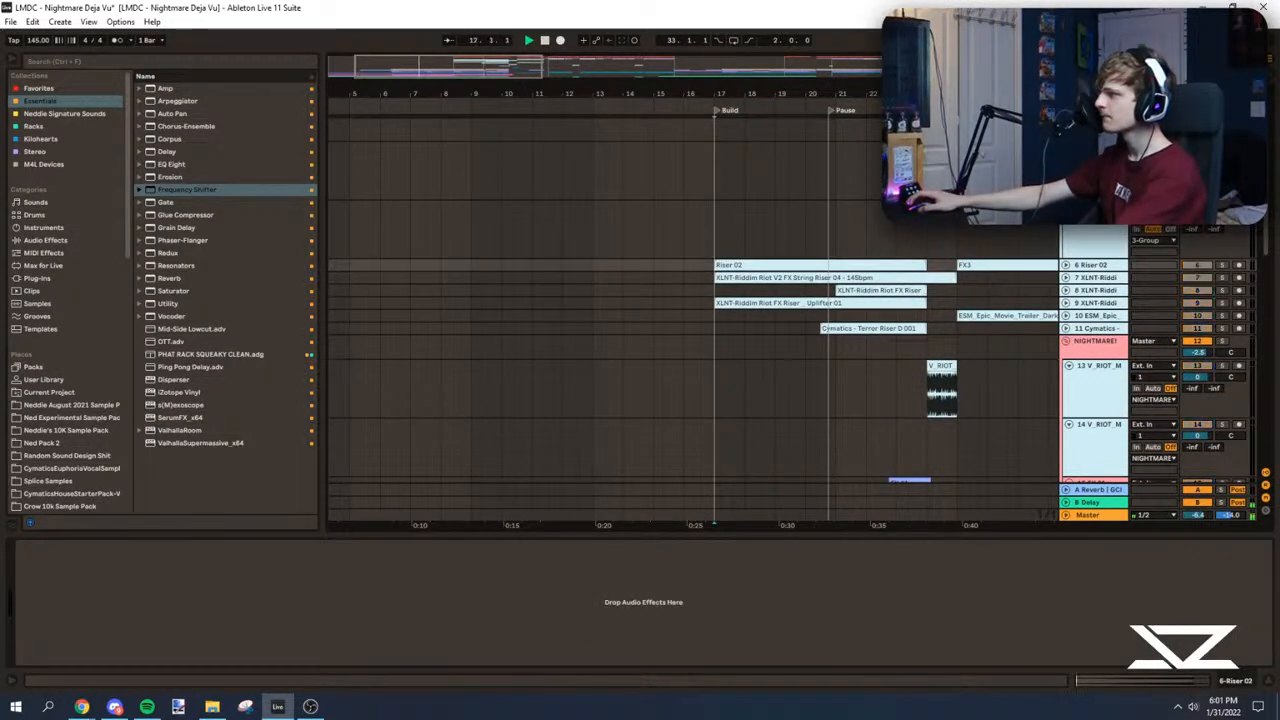
pyautogui.scroll(1, 1095, 180)
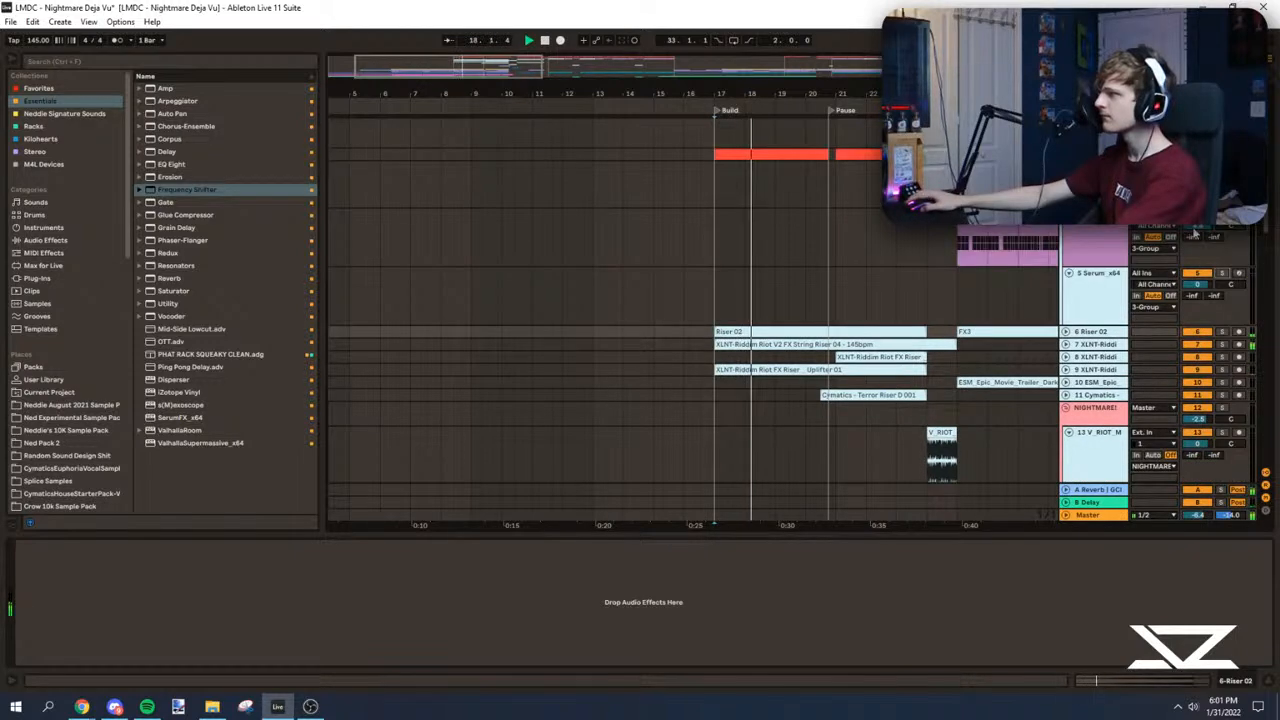
pyautogui.click(1095, 154)
pyautogui.scroll(1, 1085, 158)
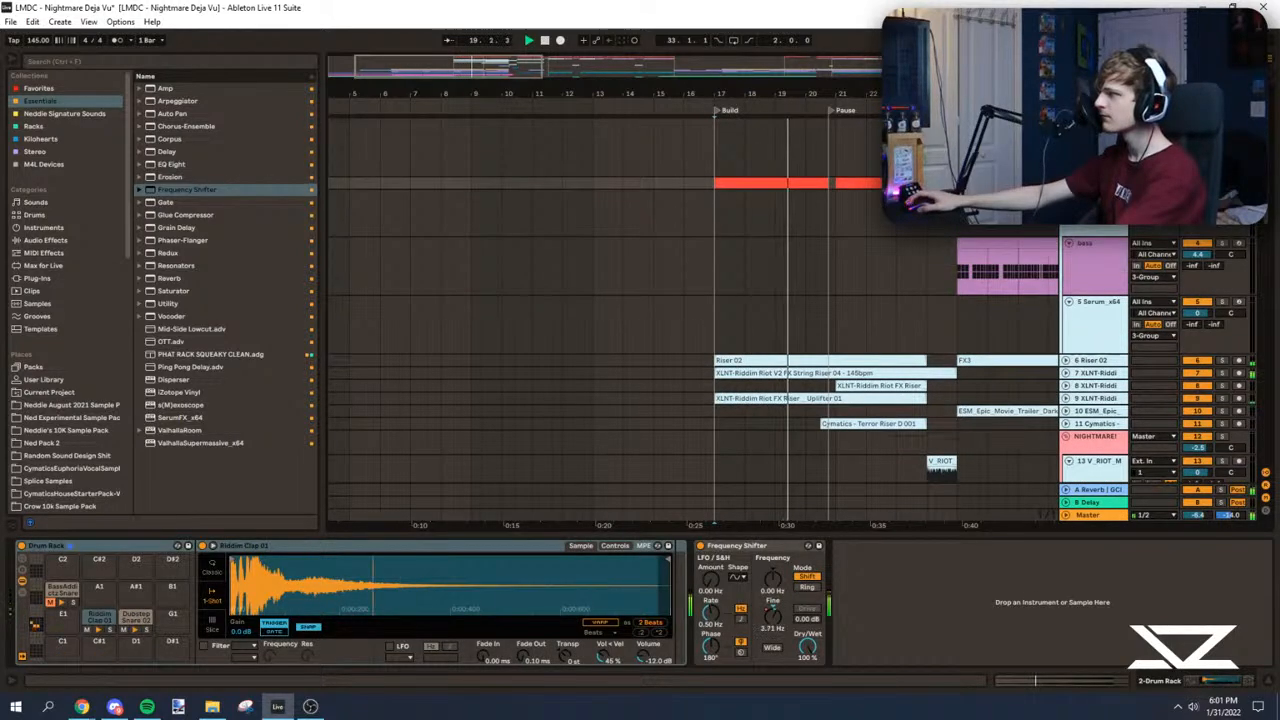
pyautogui.click(1069, 184)
# Step: Audition the build's Drum Rack clip from 17.1
pyautogui.moveTo(700, 94); pyautogui.dragTo(481, 215)
pyautogui.press('space')
pyautogui.press('space')
# Step: Compare the Riddim Clap 01 and Dubstep Snare 02 pads, and delete the Drum Rack track's A Reverb send automation
pyautogui.press('space')
pyautogui.press('space')
pyautogui.press('space')
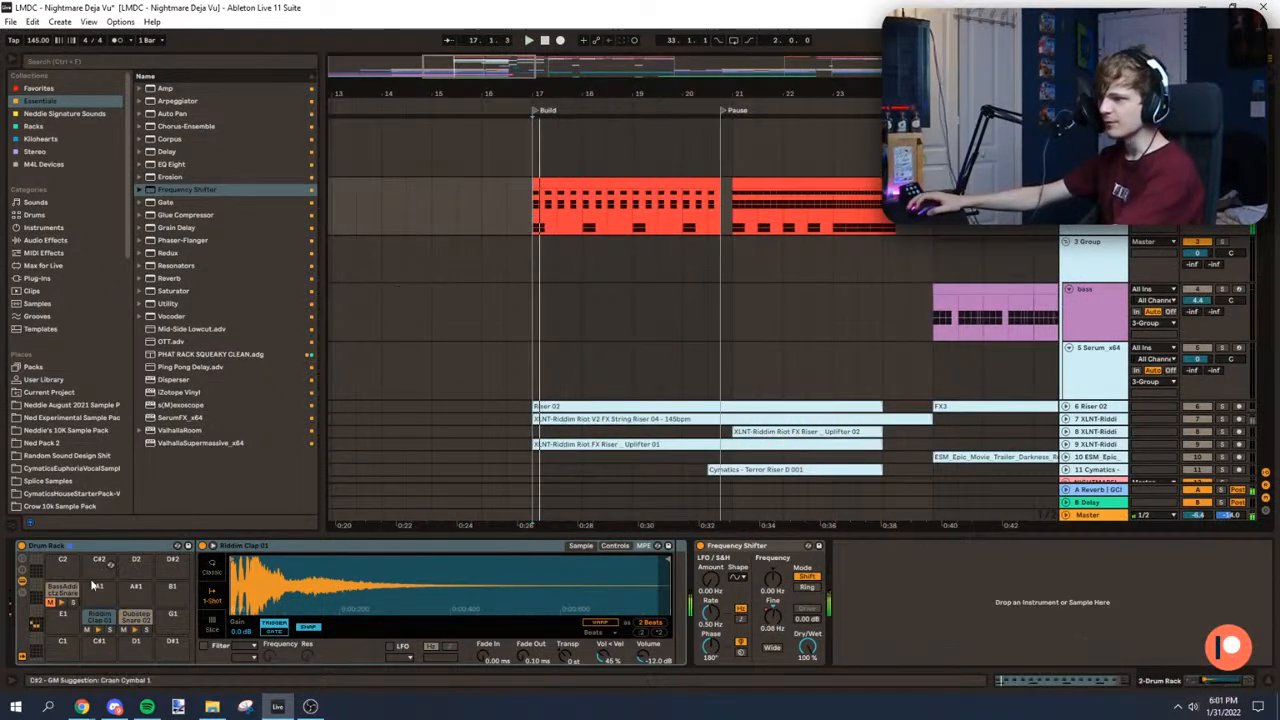
pyautogui.click(98, 630)
pyautogui.click(135, 622)
pyautogui.press('space')
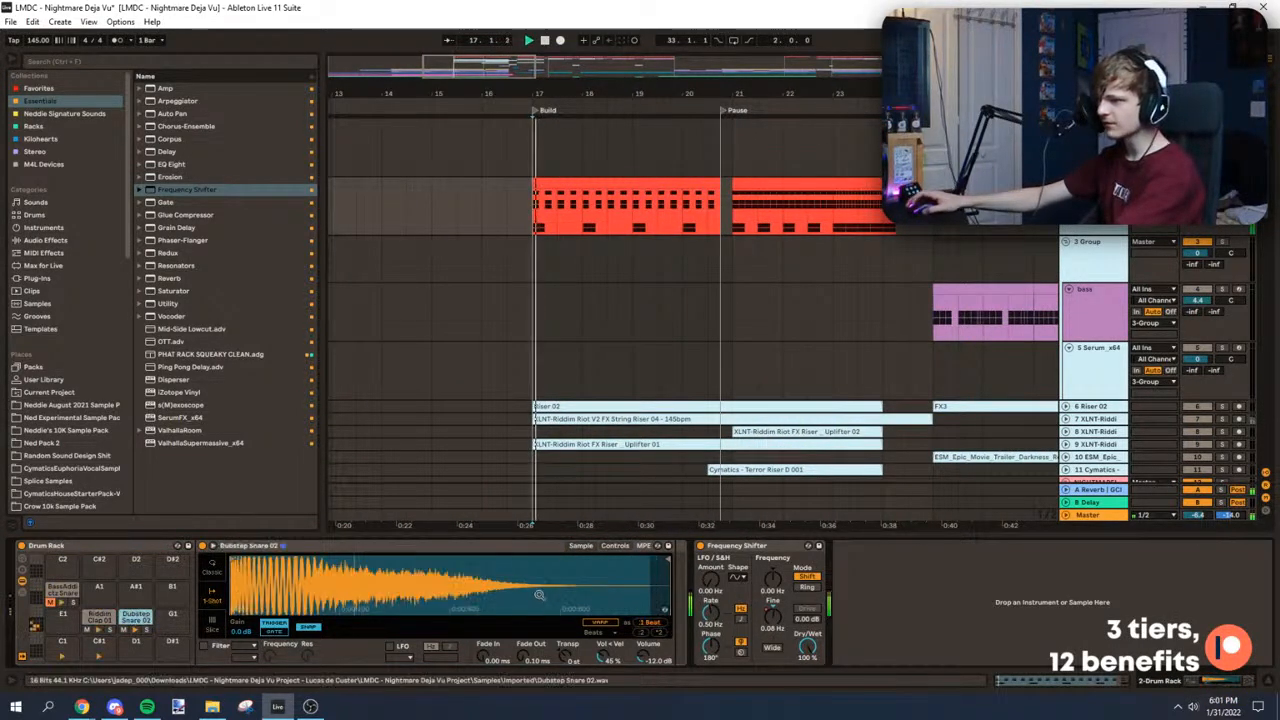
pyautogui.click(97, 617)
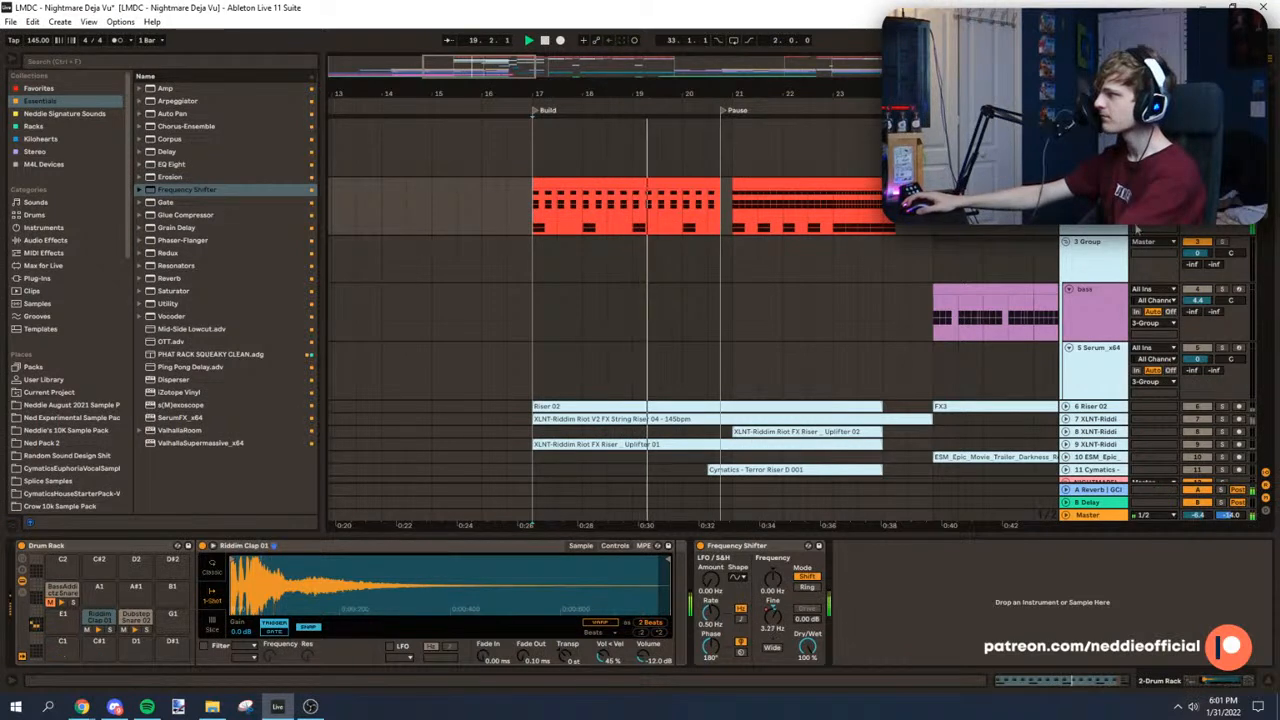
pyautogui.rightClick(1080, 236)
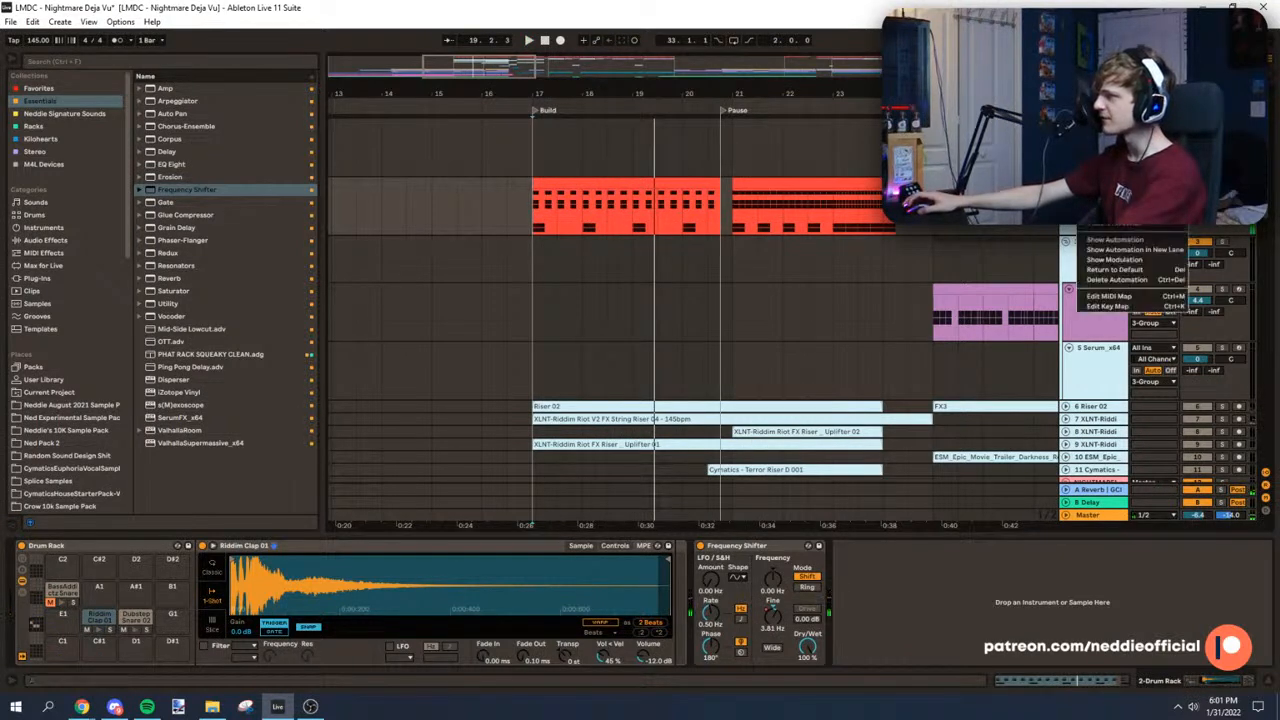
pyautogui.click(1118, 280)
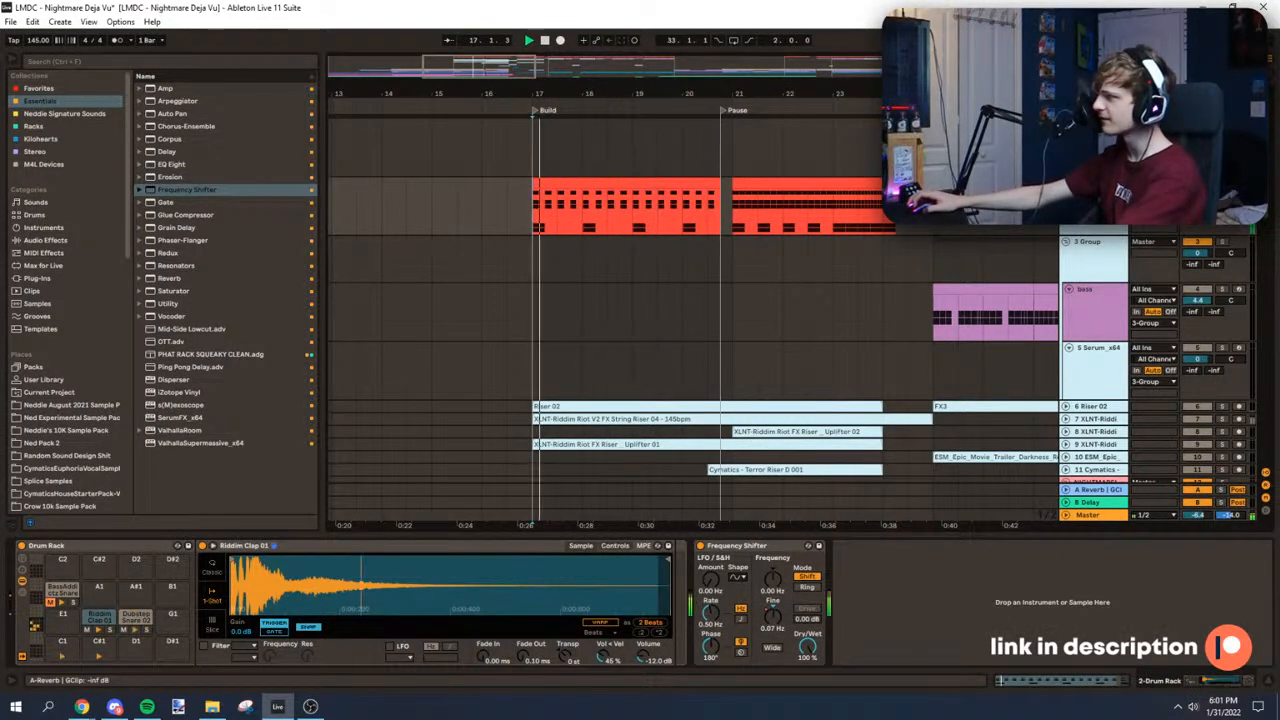
# Step: Shorten the Dubstep Snare 02 sample and set its fade-out to 85.2 ms, transposition to +11 st and volume to 0.57 dB
pyautogui.click(140, 615)
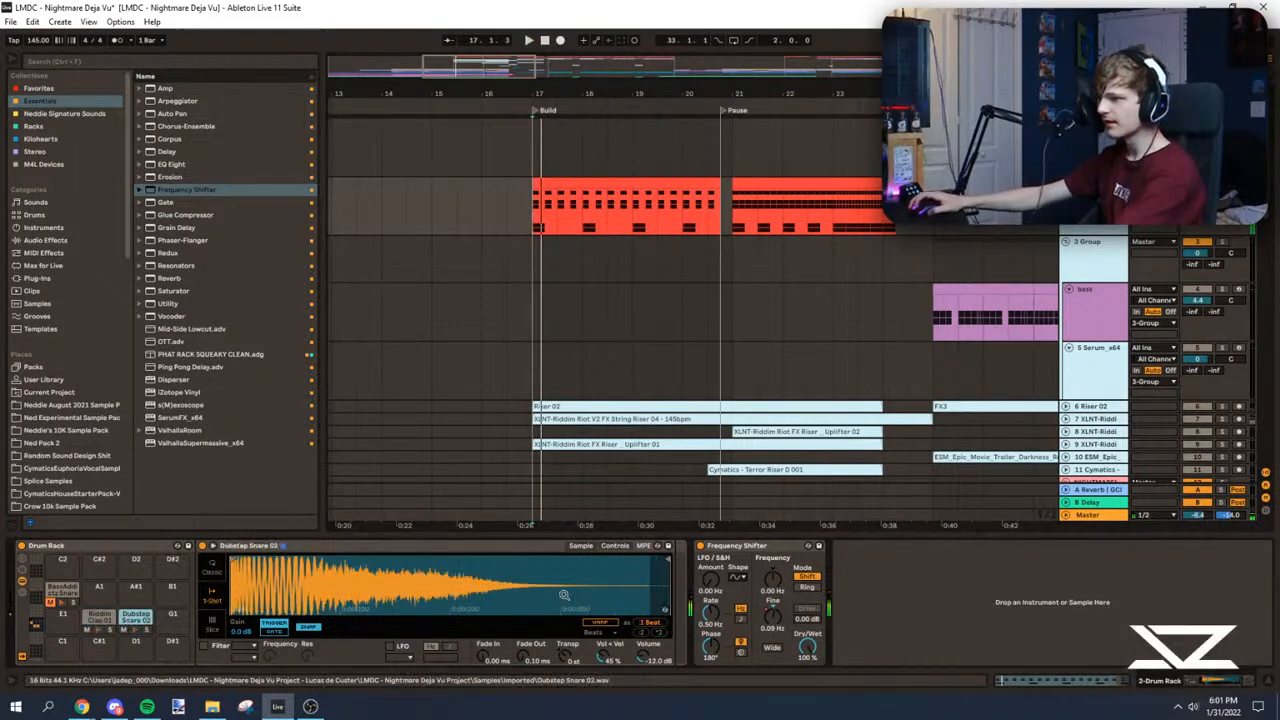
pyautogui.moveTo(643, 658); pyautogui.dragTo(643, 620)
pyautogui.moveTo(669, 560)
pyautogui.mouseDown()
pyautogui.moveTo(385, 565)
pyautogui.moveTo(668, 606)
pyautogui.mouseUp()
pyautogui.press('space')
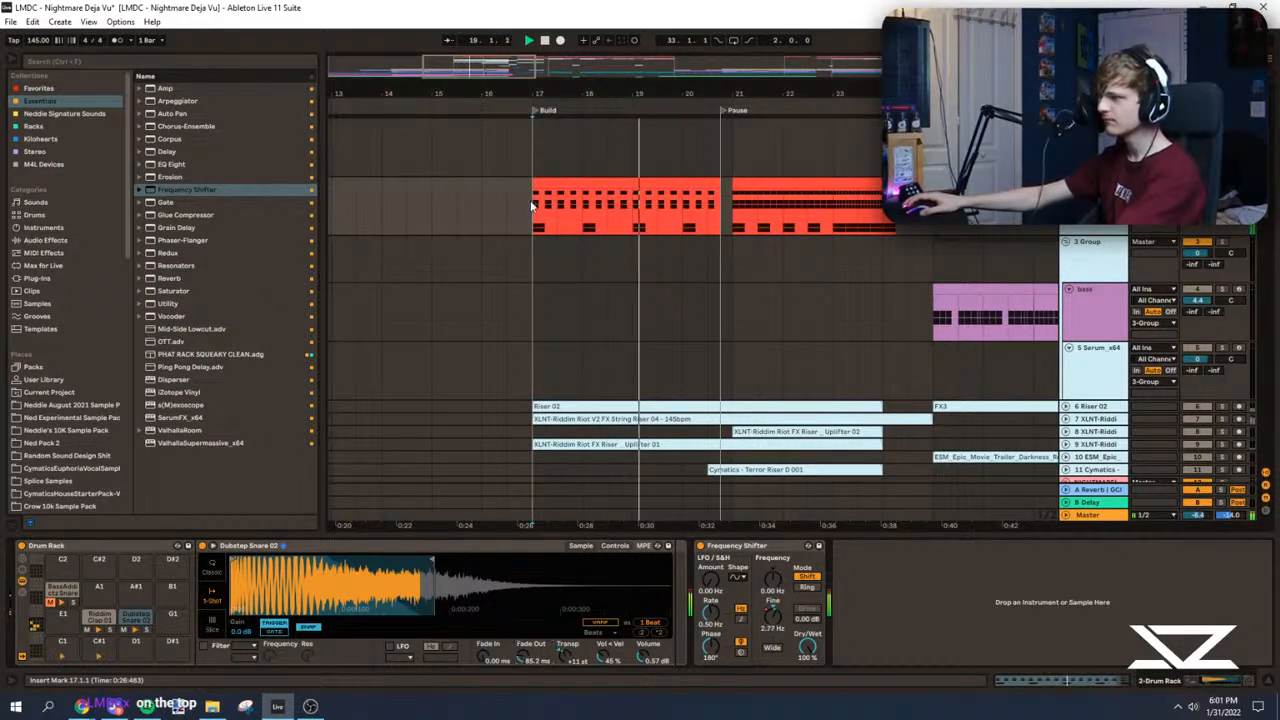
# Step: Audition the reshaped snare from 21.1 in the Pause section and return to 17.1
pyautogui.click(731, 208)
pyautogui.press('space')
pyautogui.press('space')
pyautogui.moveTo(735, 94); pyautogui.dragTo(642, 114)
pyautogui.click(398, 225)
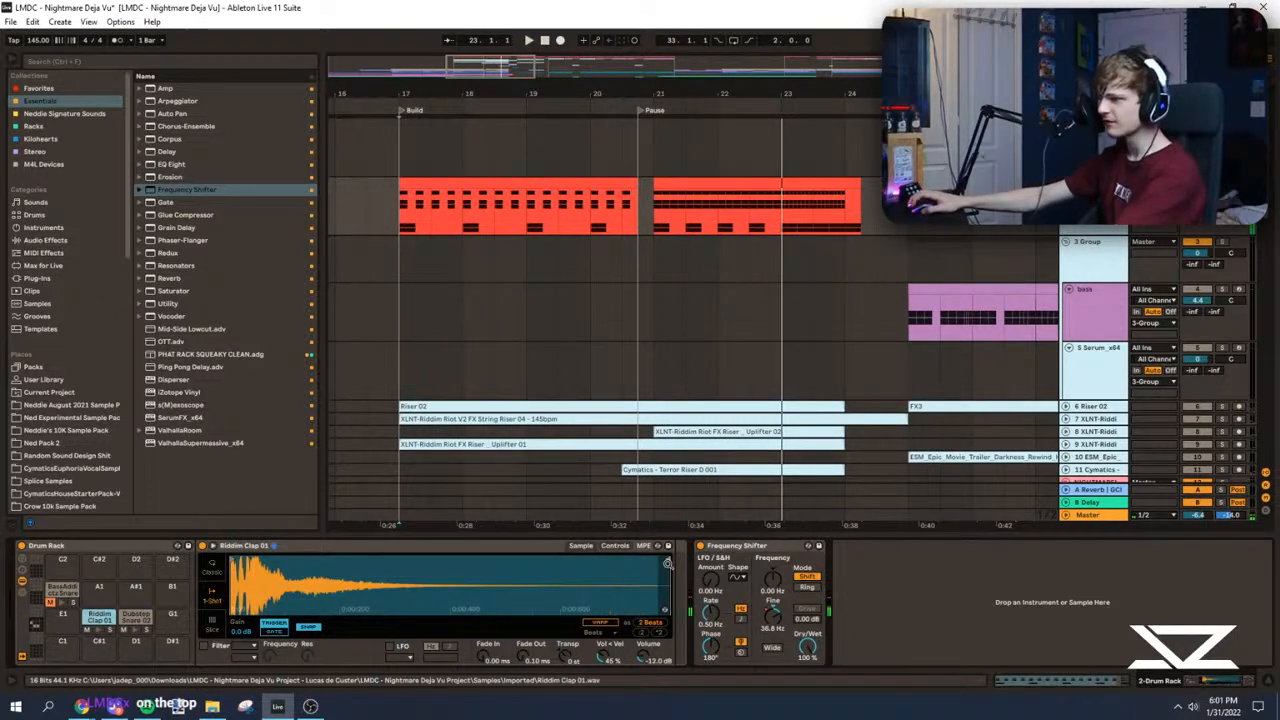
# Step: Shorten the Riddim Clap 01 sample, set its fade-out to 42.9 ms, and unsolo the Drum Rack track
pyautogui.click(100, 630)
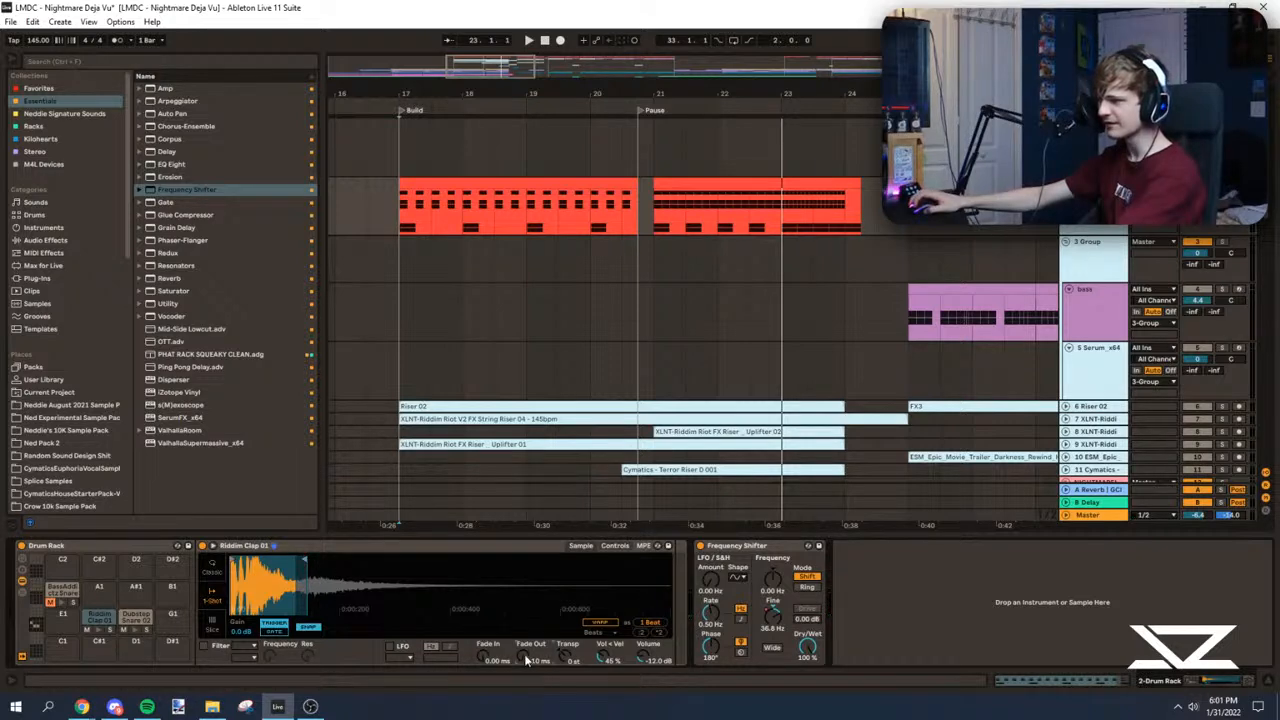
pyautogui.press('space')
pyautogui.press('space')
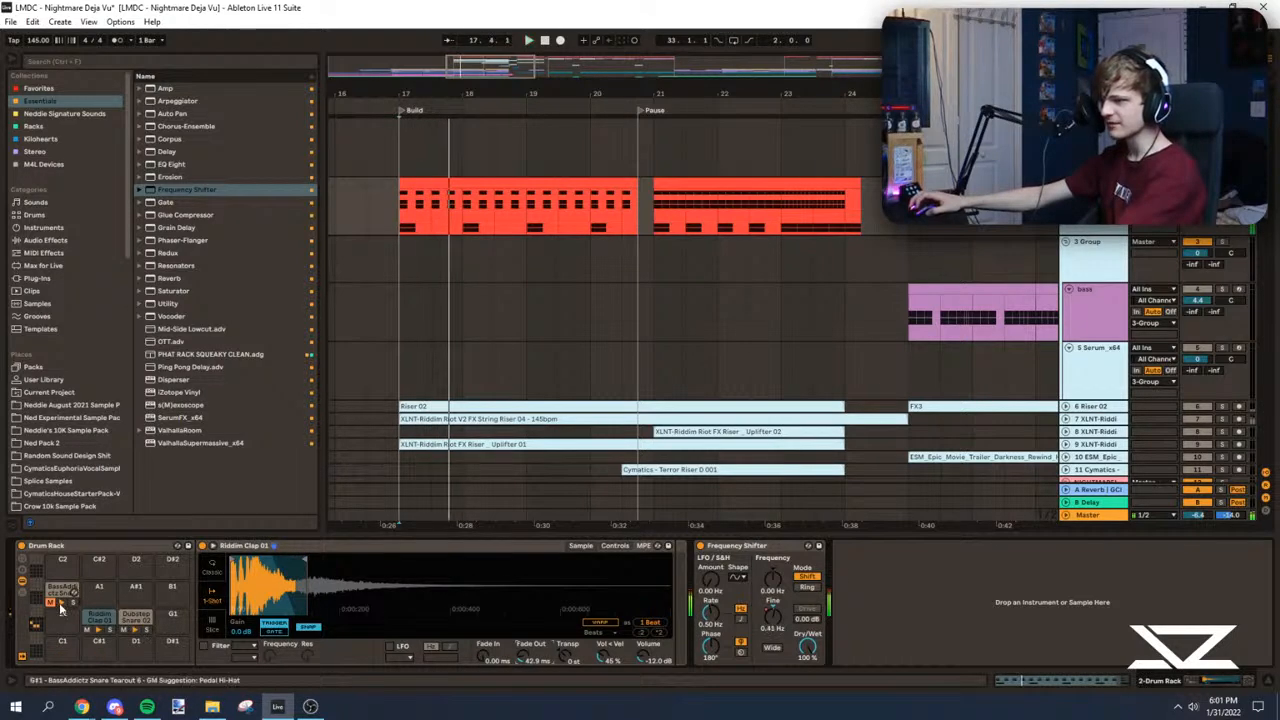
pyautogui.press('space')
pyautogui.click(1222, 183)
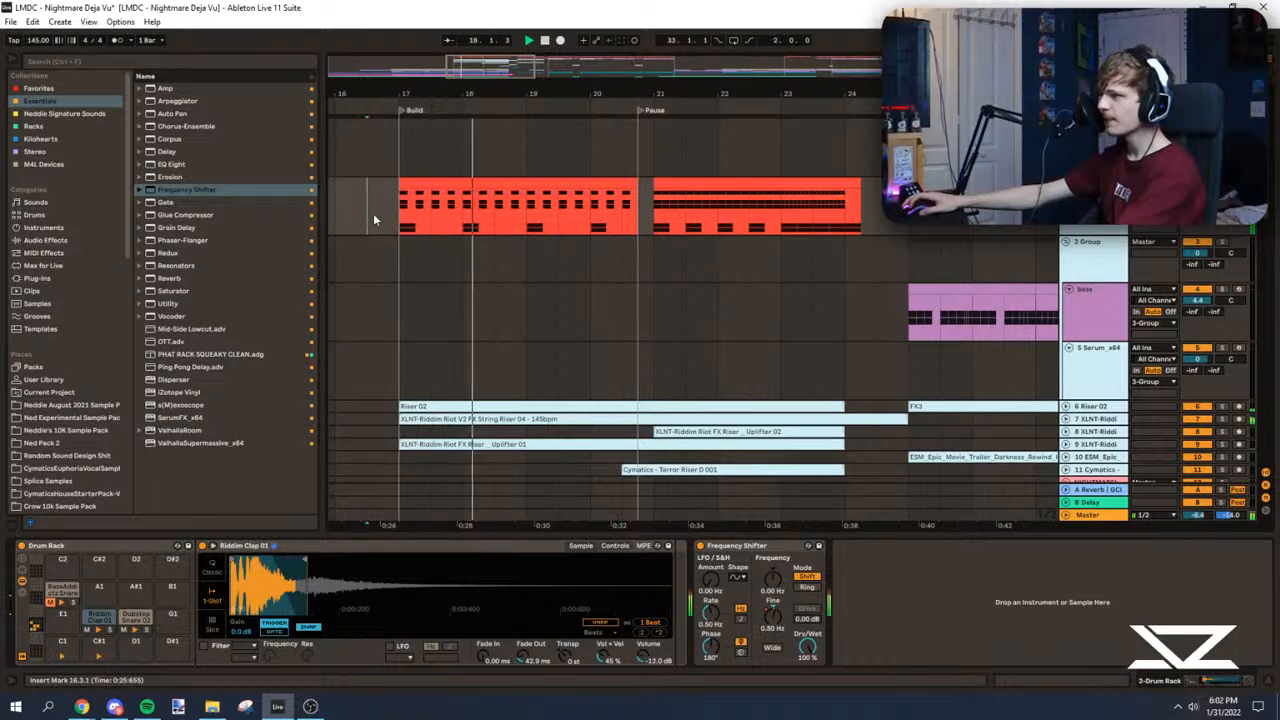
# Step: Extend the Riddim Clap 01 sample end and set its fade-out to 185 ms and volume to -2.86 dB
pyautogui.moveTo(305, 560); pyautogui.dragTo(375, 560)
pyautogui.moveTo(523, 656); pyautogui.dragTo(523, 625)
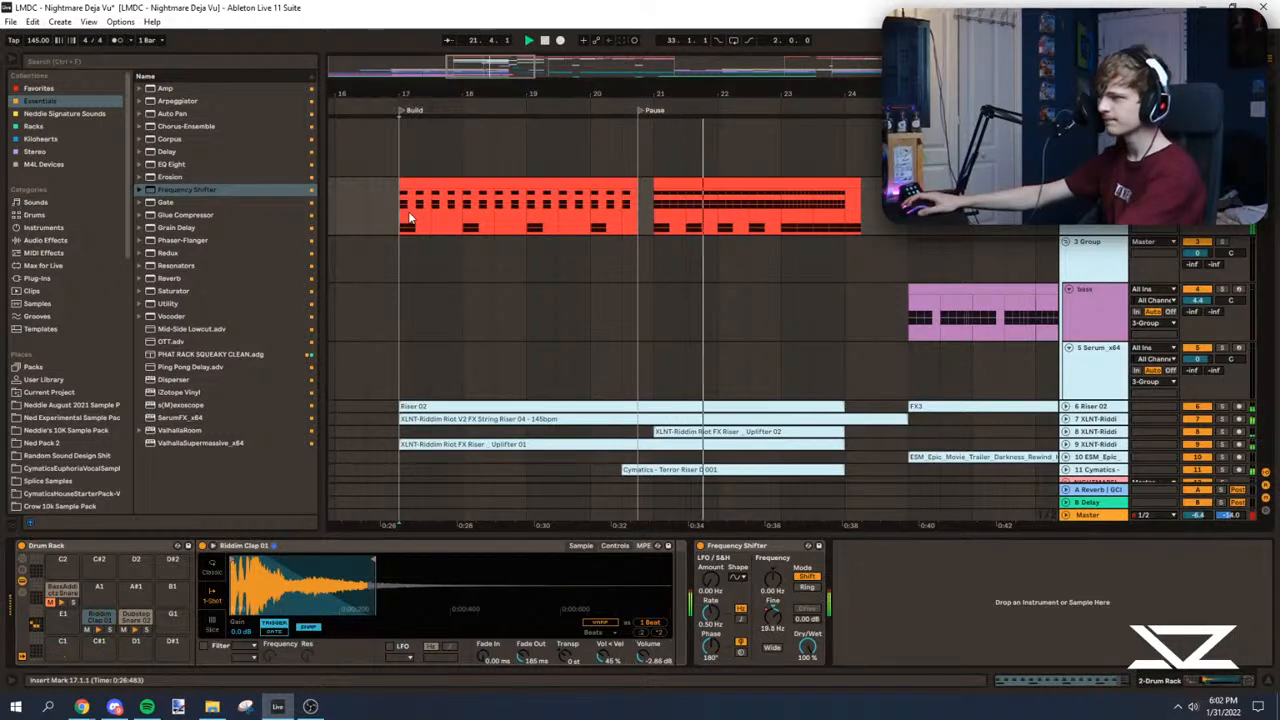
pyautogui.moveTo(490, 57); pyautogui.dragTo(493, 59)
# Step: Trim the Riddim Clap 01 sample end back, set its fade-out to 85.2 ms, and audition from 17.1
pyautogui.moveTo(374, 560); pyautogui.dragTo(329, 560)
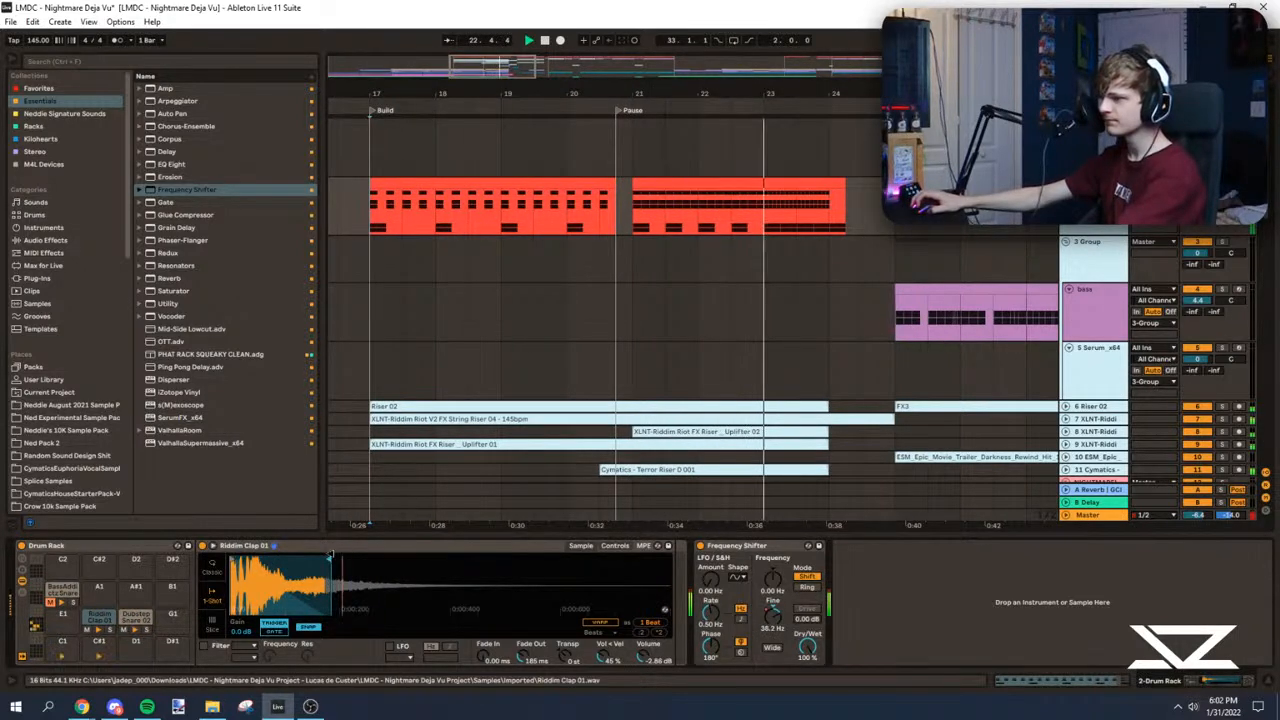
pyautogui.moveTo(523, 656); pyautogui.dragTo(523, 672)
pyautogui.moveTo(329, 560); pyautogui.dragTo(308, 560)
pyautogui.press('space')
pyautogui.press('space')
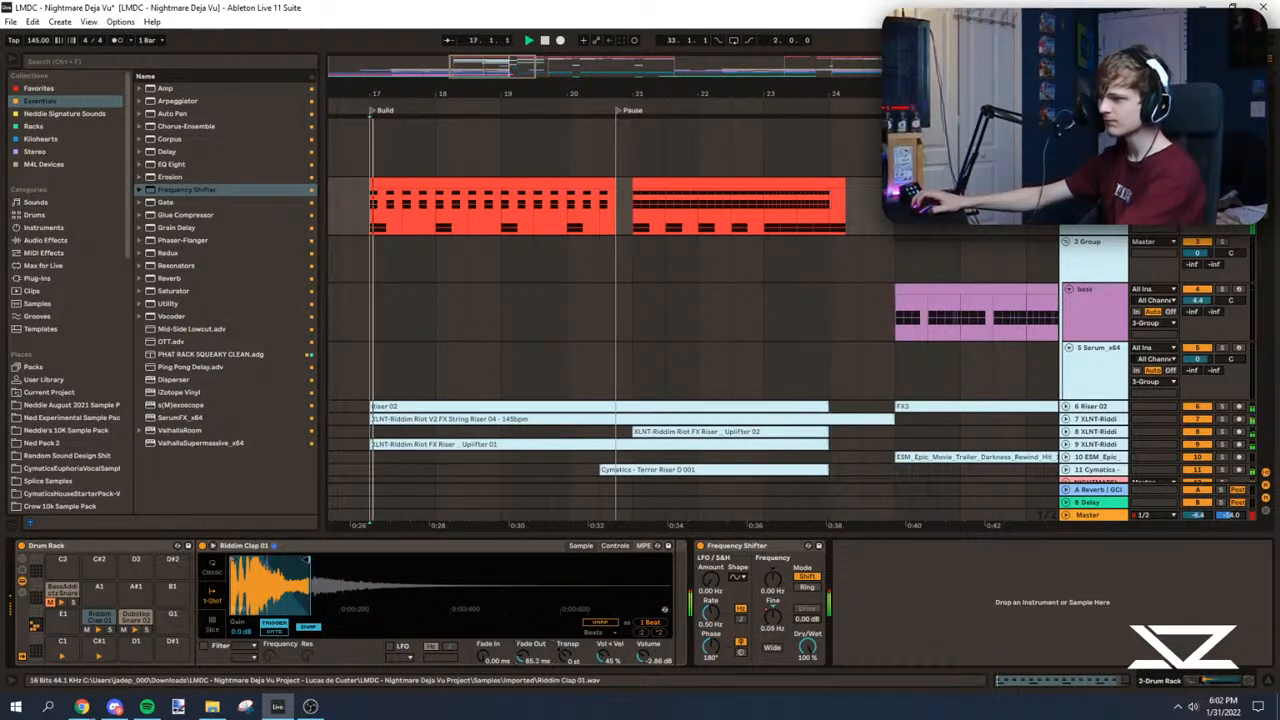
# Step: Set the Drum Rack track's volume to 0.0 dB
pyautogui.scroll(-3, 478, 204)
pyautogui.hscroll(-2, 478, 204)
pyautogui.press('space')
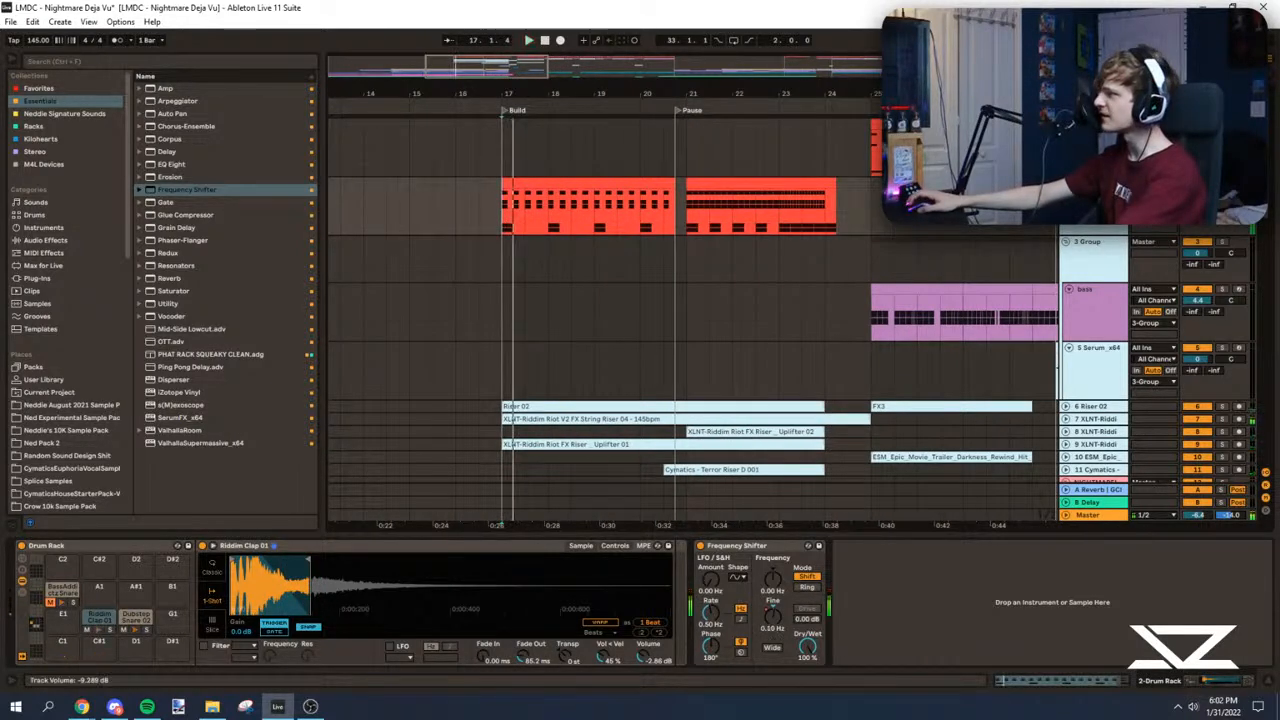
pyautogui.rightClick(1197, 195)
pyautogui.click(1155, 243)
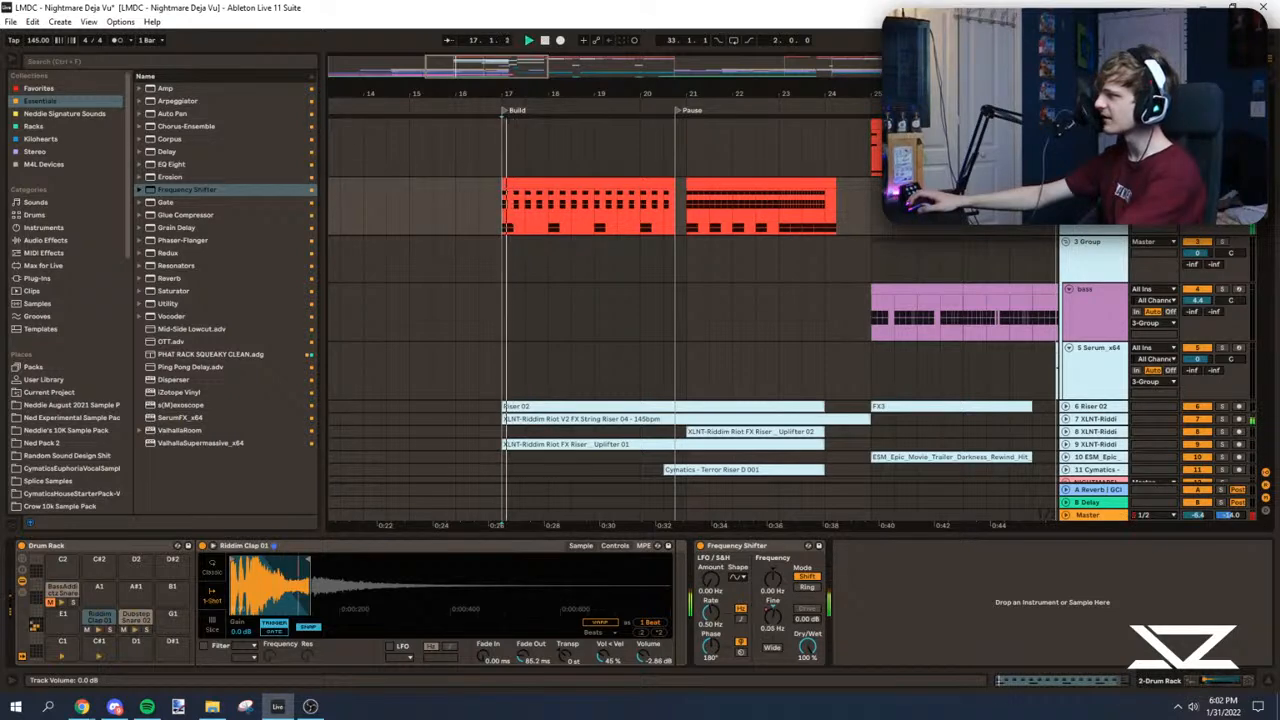
# Step: Add EQ Eight after the Frequency Shifter and automate its band 7 high-cut frequency rising across the build from about 918 Hz
pyautogui.click(172, 164)
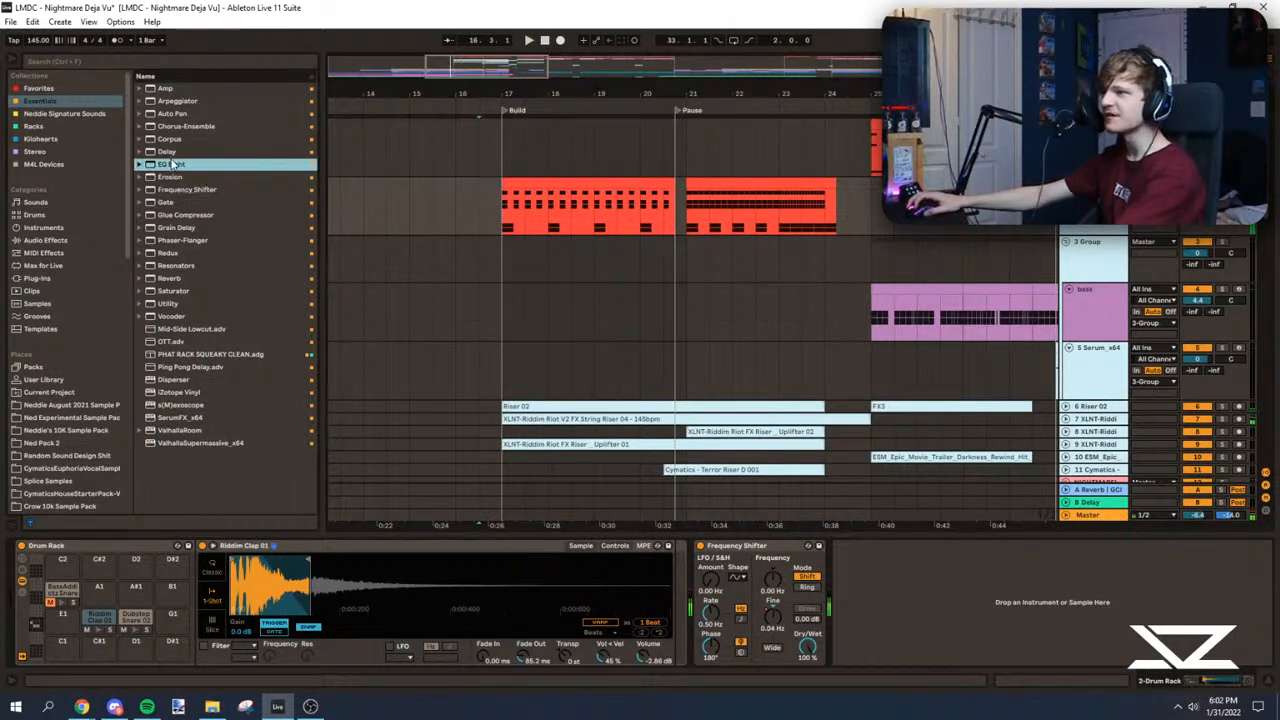
pyautogui.click(909, 659)
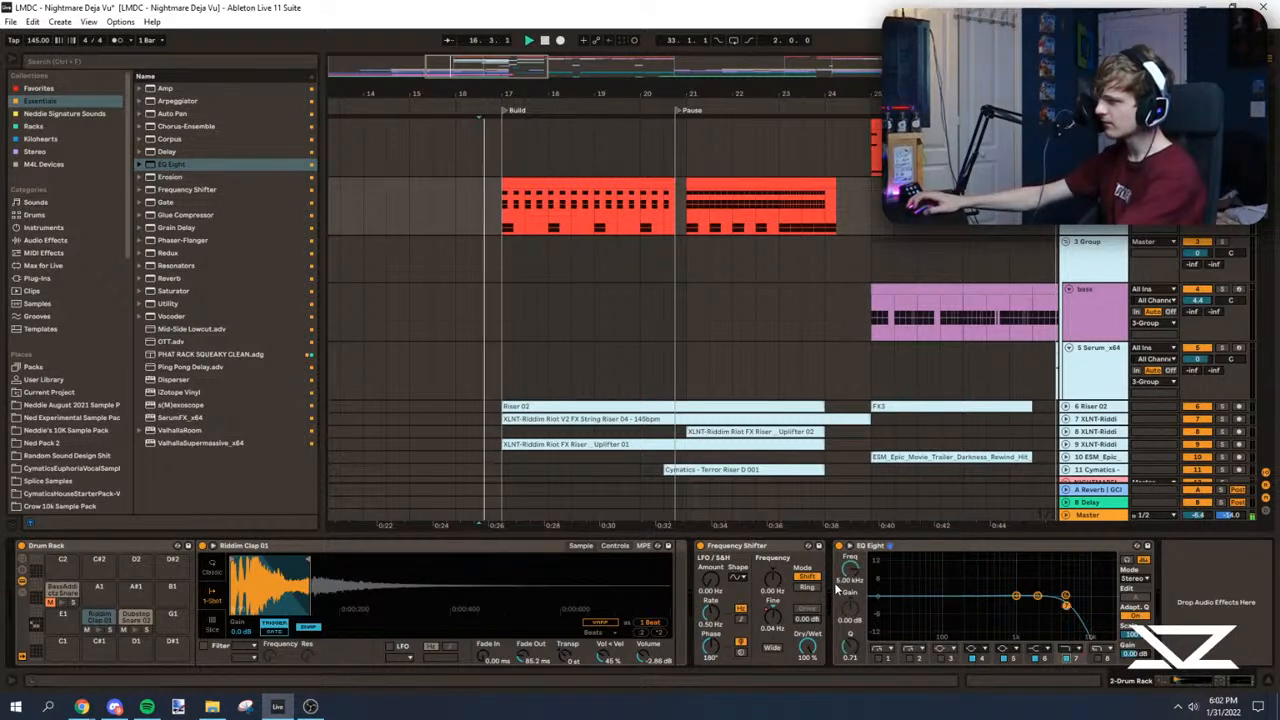
pyautogui.press('a')
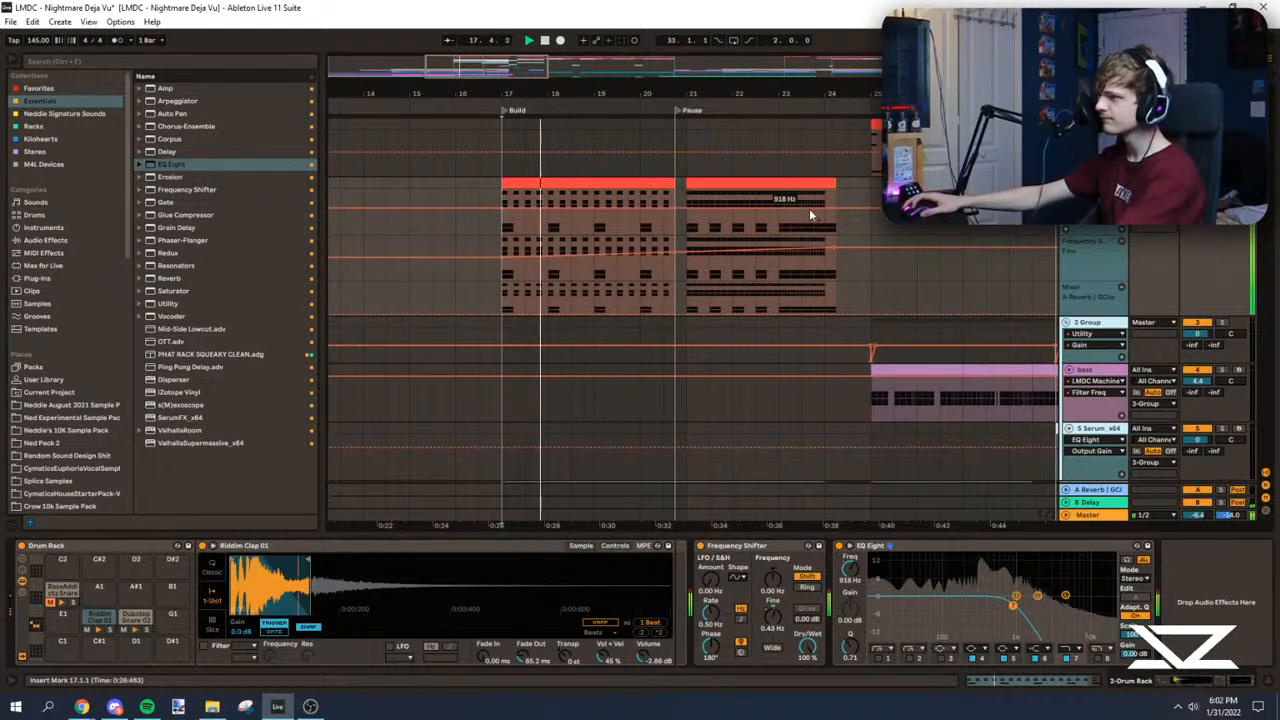
pyautogui.press('a')
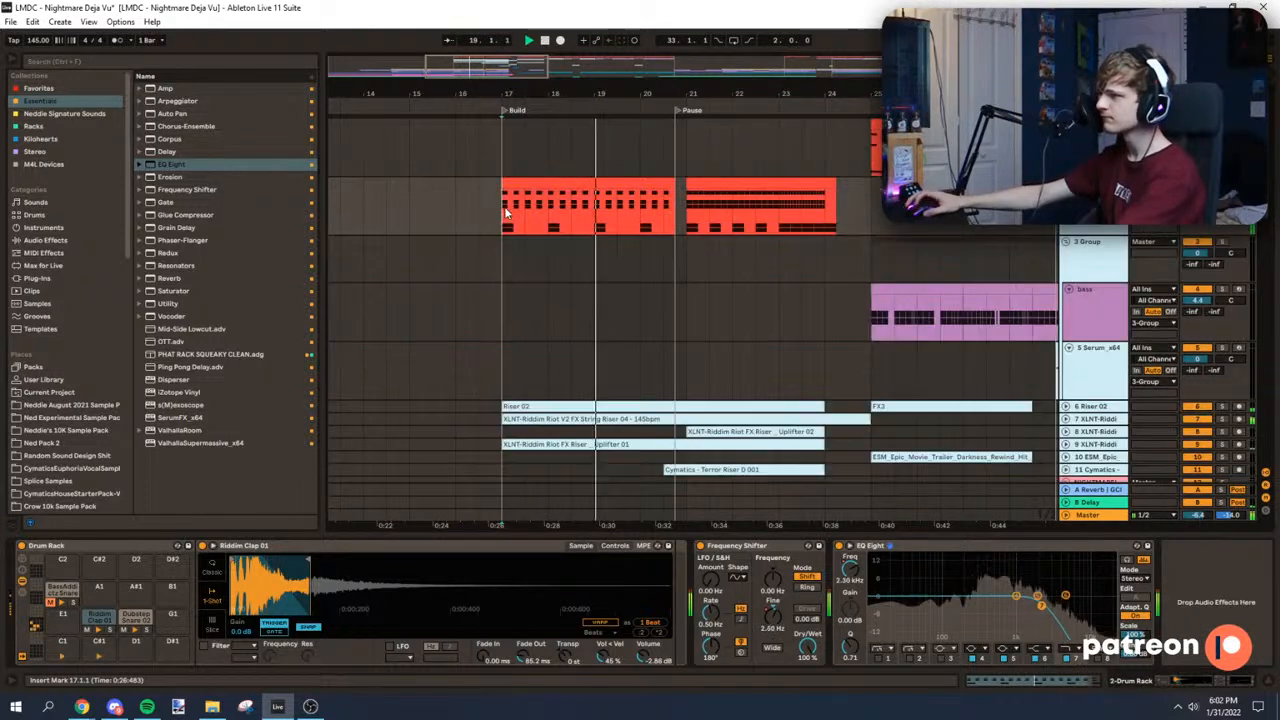
# Step: Insert an audio track below the Drum Rack and search all browser results for "snare 808"
pyautogui.scroll(2, 463, 205)
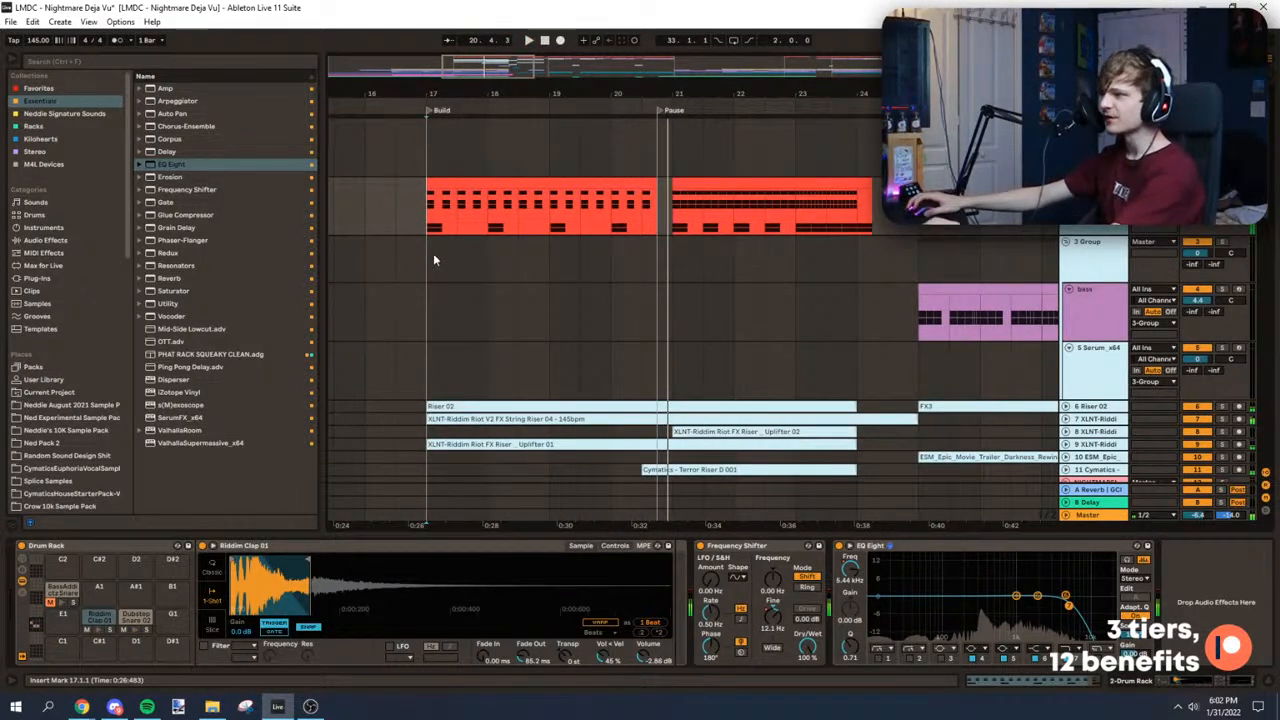
pyautogui.hotkey('ctrl', 't')
pyautogui.click(68, 61)
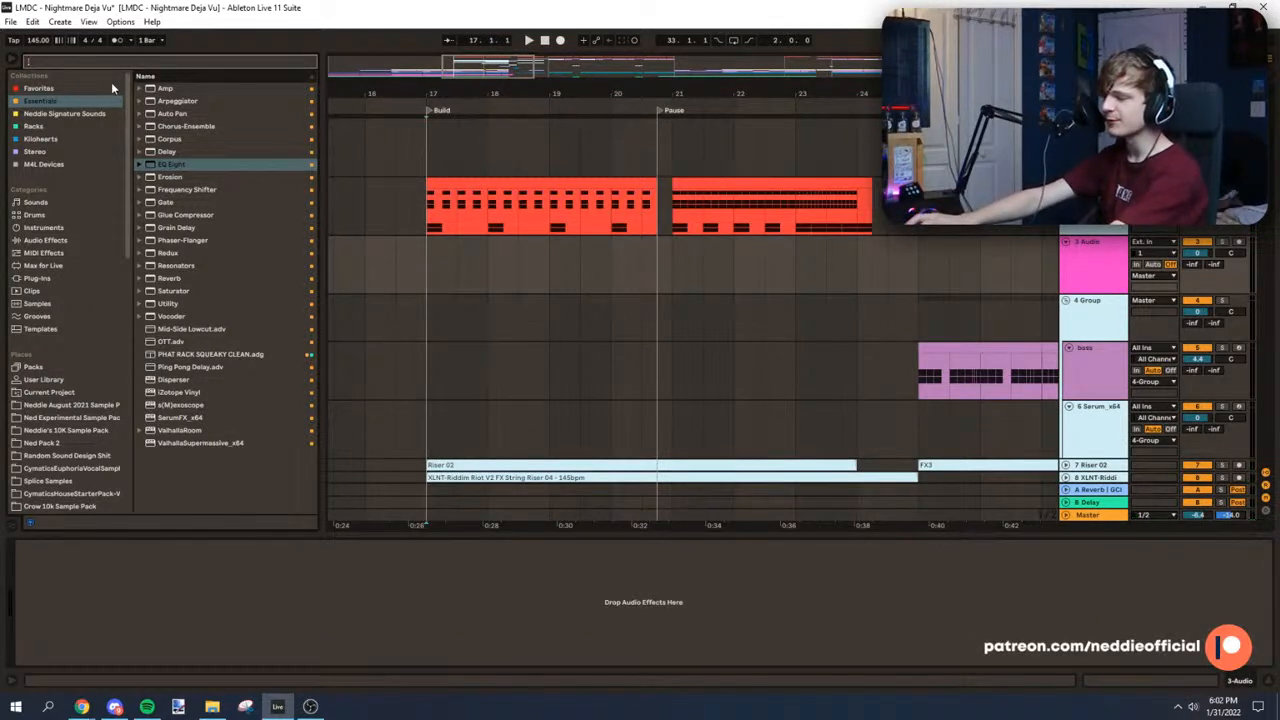
pyautogui.write('snare')
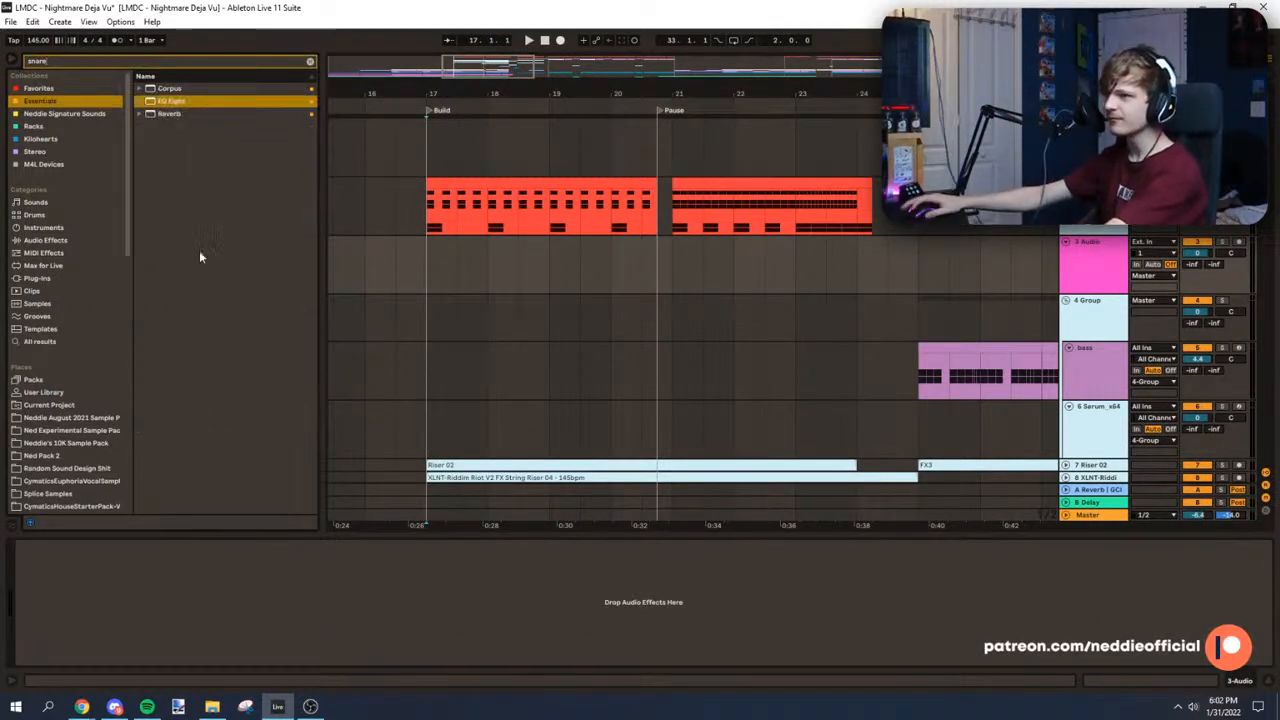
pyautogui.click(38, 343)
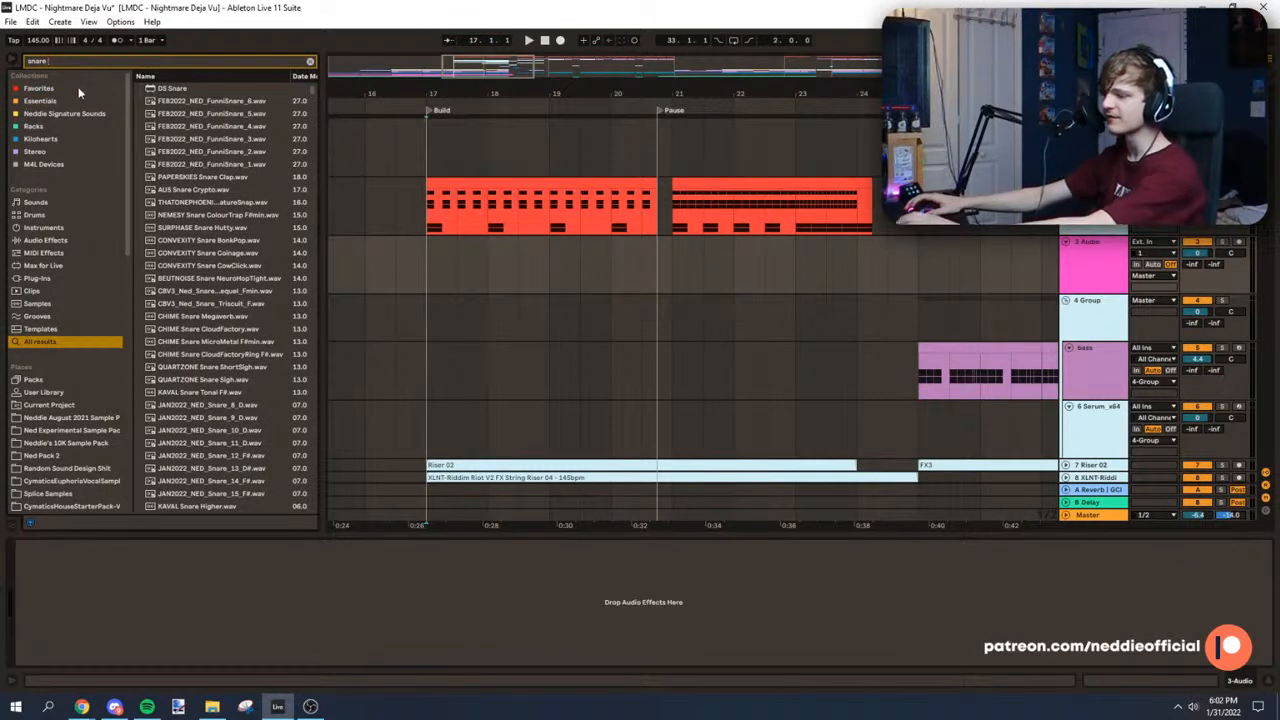
pyautogui.write('808')
# Step: Preview the various 808 snare samples in the search results to find one for the build
pyautogui.click(222, 178)
pyautogui.click(226, 204)
pyautogui.click(226, 279)
pyautogui.click(227, 343)
pyautogui.click(227, 370)
pyautogui.click(211, 319)
pyautogui.click(200, 126)
pyautogui.click(199, 78)
pyautogui.click(198, 99)
pyautogui.press('Up')
pyautogui.press('Down')
pyautogui.press('Down')
pyautogui.press('Down')
pyautogui.press('Down')
pyautogui.press('Down')
pyautogui.press('Up')
pyautogui.press('Up')
pyautogui.click(214, 265)
pyautogui.click(215, 341)
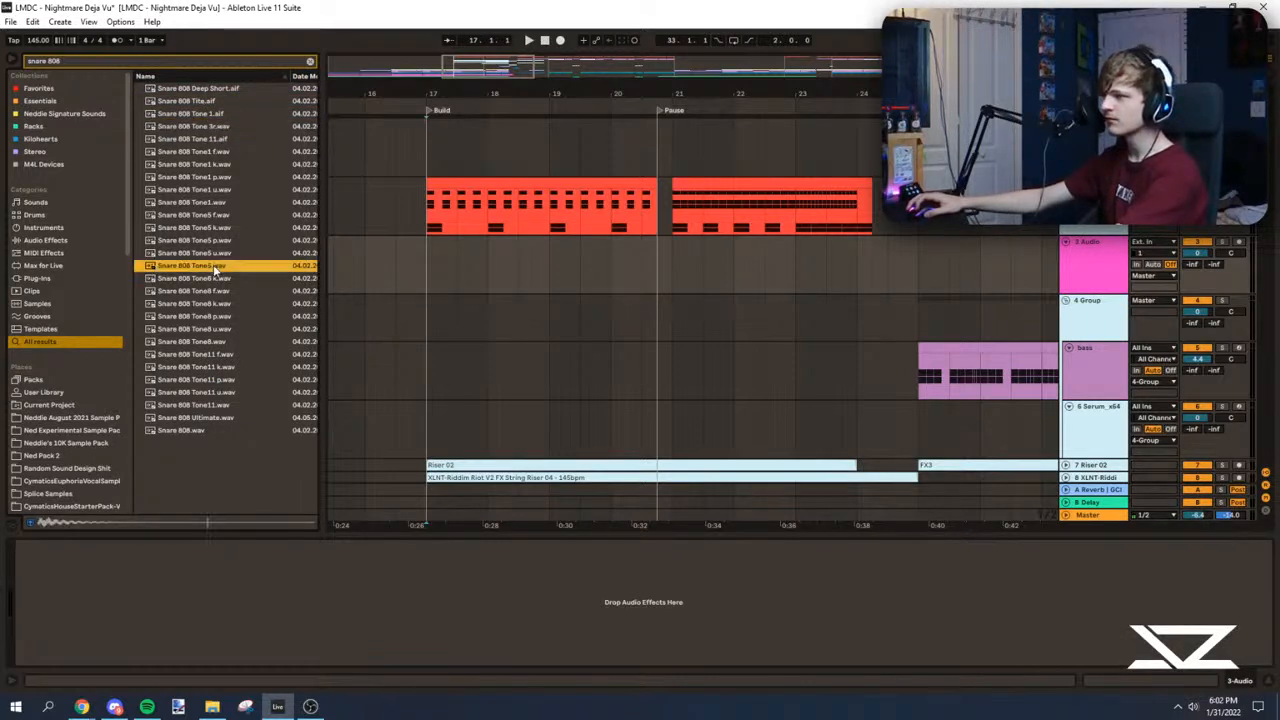
pyautogui.click(215, 405)
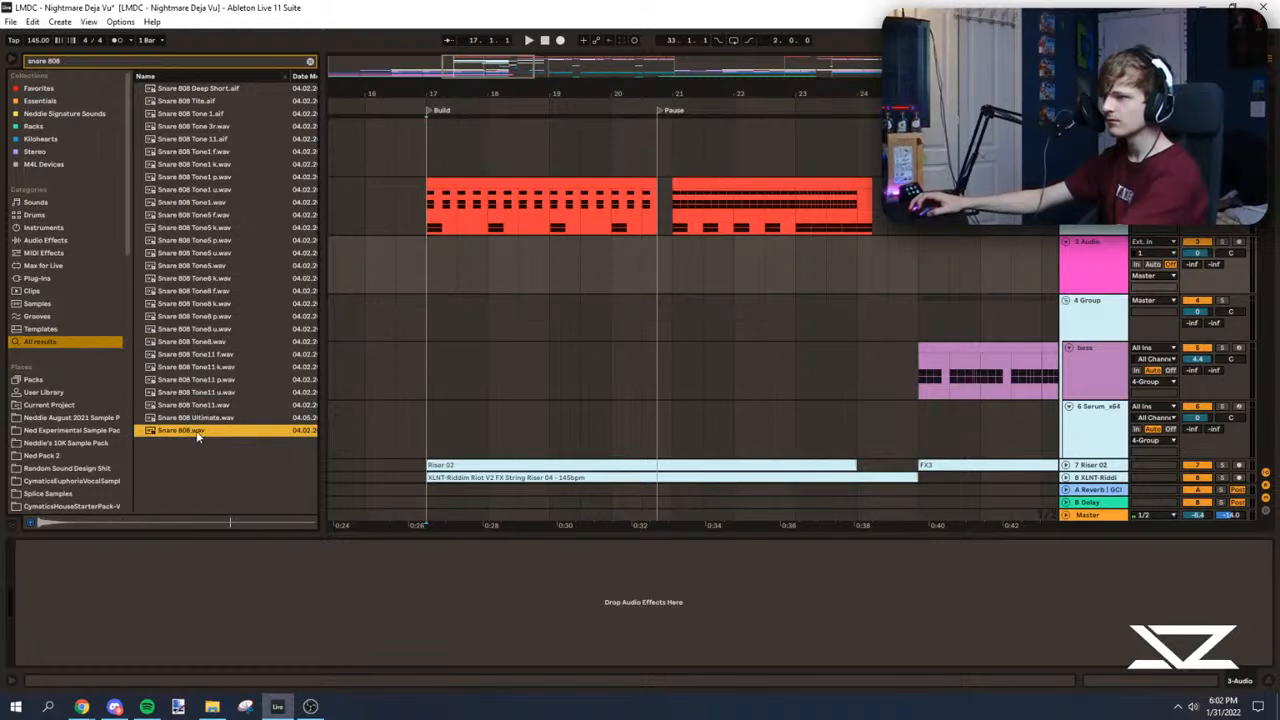
# Step: Place Snare 808 Ultimate.wav at 17.1.1 on the new audio track
pyautogui.click(190, 419)
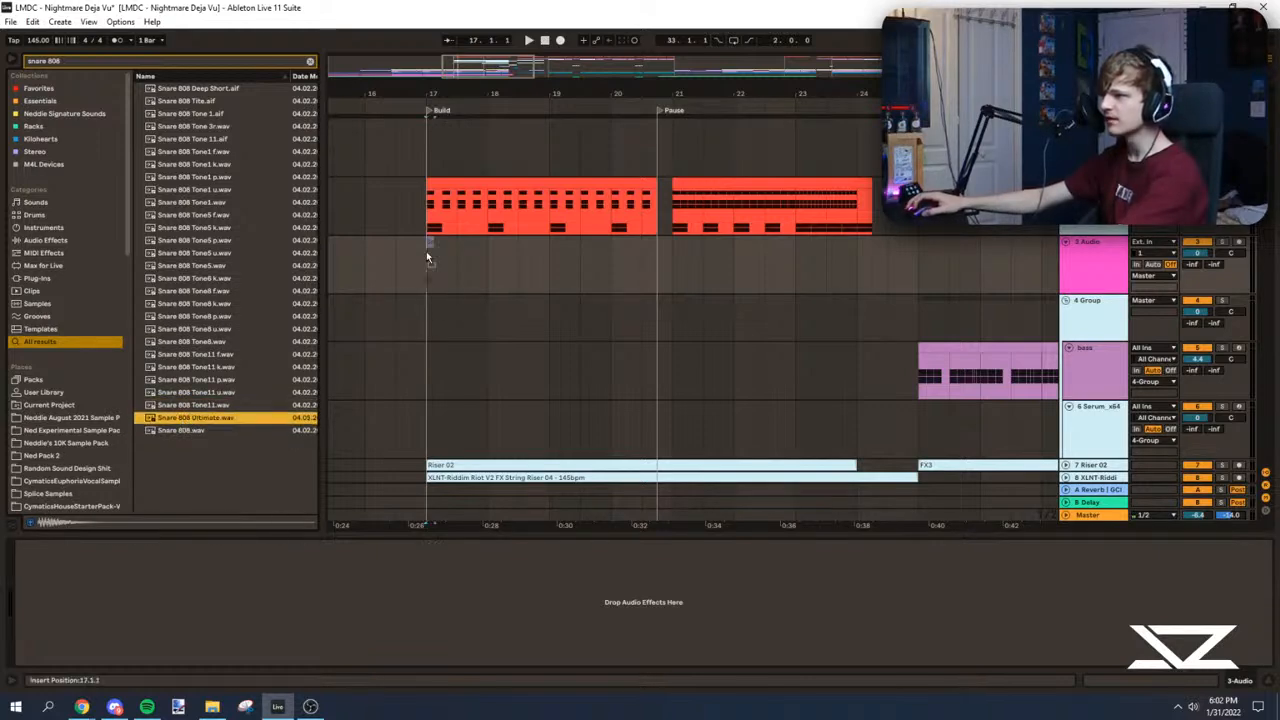
pyautogui.moveTo(428, 257); pyautogui.dragTo(458, 258)
pyautogui.moveTo(425, 248); pyautogui.dragTo(417, 243)
pyautogui.press('space')
# Step: Place Snare 808 Ultimate hits at 17.1.4 and 17.2.3 on the new audio track and audition the rhythm
pyautogui.moveTo(401, 94)
pyautogui.mouseDown()
pyautogui.moveTo(375, 114)
pyautogui.moveTo(440, 211)
pyautogui.mouseUp()
pyautogui.click(536, 254)
pyautogui.press('space')
pyautogui.press('space')
pyautogui.press('space')
pyautogui.moveTo(644, 241); pyautogui.dragTo(576, 241)
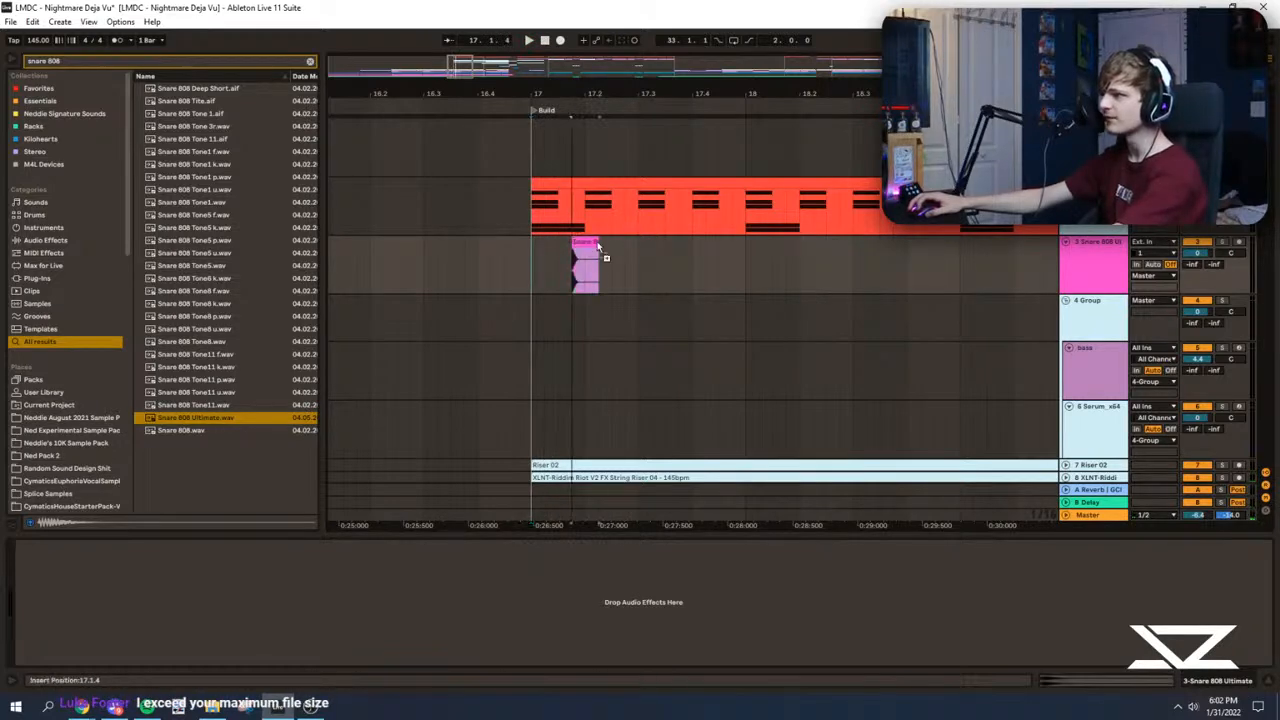
pyautogui.click(546, 263)
pyautogui.press('space')
pyautogui.press('space')
# Step: Duplicate the two-beat 808 snare pattern across the build up to bar 24, removing the surplus copies
pyautogui.moveTo(529, 272); pyautogui.dragTo(640, 273)
pyautogui.hotkey('ctrl', 'd')
pyautogui.hotkey('ctrl', 'd')
pyautogui.hotkey('ctrl', 'd')
pyautogui.hotkey('ctrl', 'd')
pyautogui.hotkey('ctrl', 'd')
pyautogui.hotkey('ctrl', 'd')
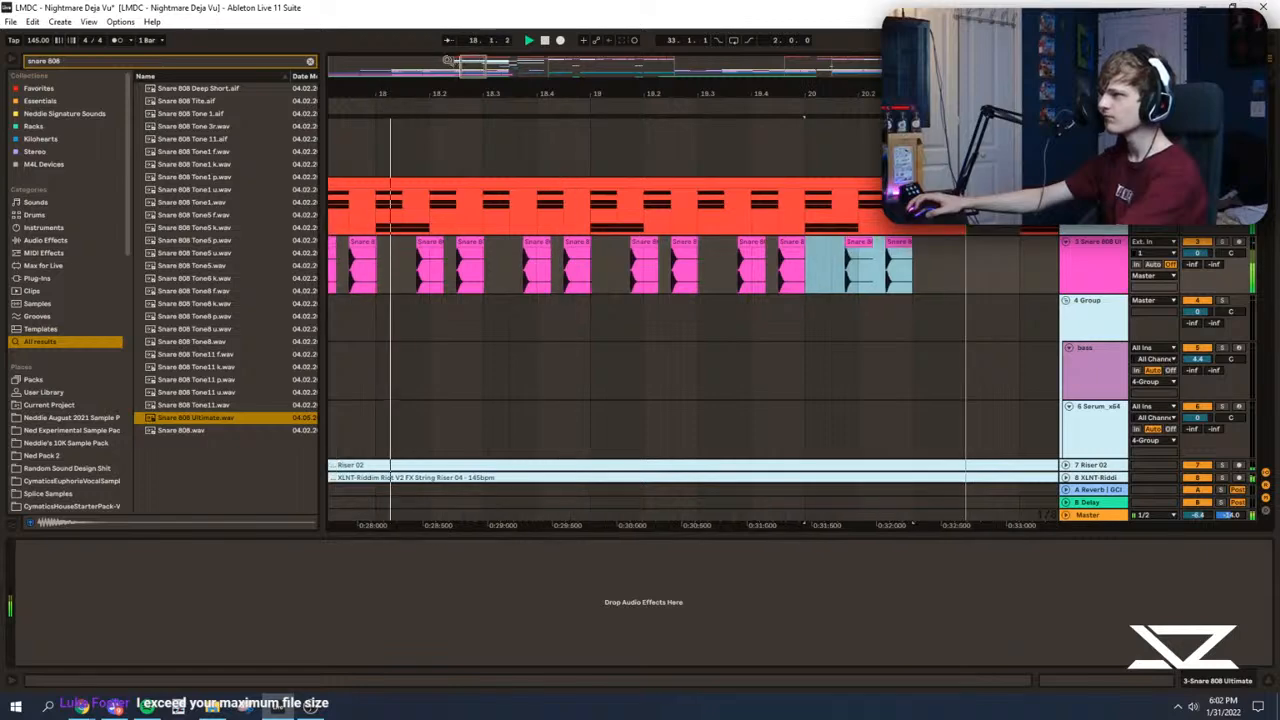
pyautogui.moveTo(446, 61); pyautogui.dragTo(446, 30)
pyautogui.hotkey('ctrl', 'd')
pyautogui.hotkey('ctrl', 'd')
pyautogui.hotkey('ctrl', 'd')
pyautogui.hotkey('ctrl', 'd')
pyautogui.hotkey('ctrl', 'd')
pyautogui.hotkey('ctrl', 'd')
pyautogui.hotkey('ctrl', 'd')
pyautogui.hotkey('ctrl', 'd')
pyautogui.hotkey('ctrl', 'd')
pyautogui.hotkey('ctrl', 'z')
pyautogui.hotkey('ctrl', 'z')
pyautogui.click(523, 274)
# Step: Clear the 808 snare and the riser tracks in the pause from 20.4.1 to 21.1.1
pyautogui.moveTo(494, 76); pyautogui.dragTo(494, 150)
pyautogui.moveTo(562, 258); pyautogui.dragTo(602, 264)
pyautogui.press('Delete')
pyautogui.scroll(-5, 590, 305)
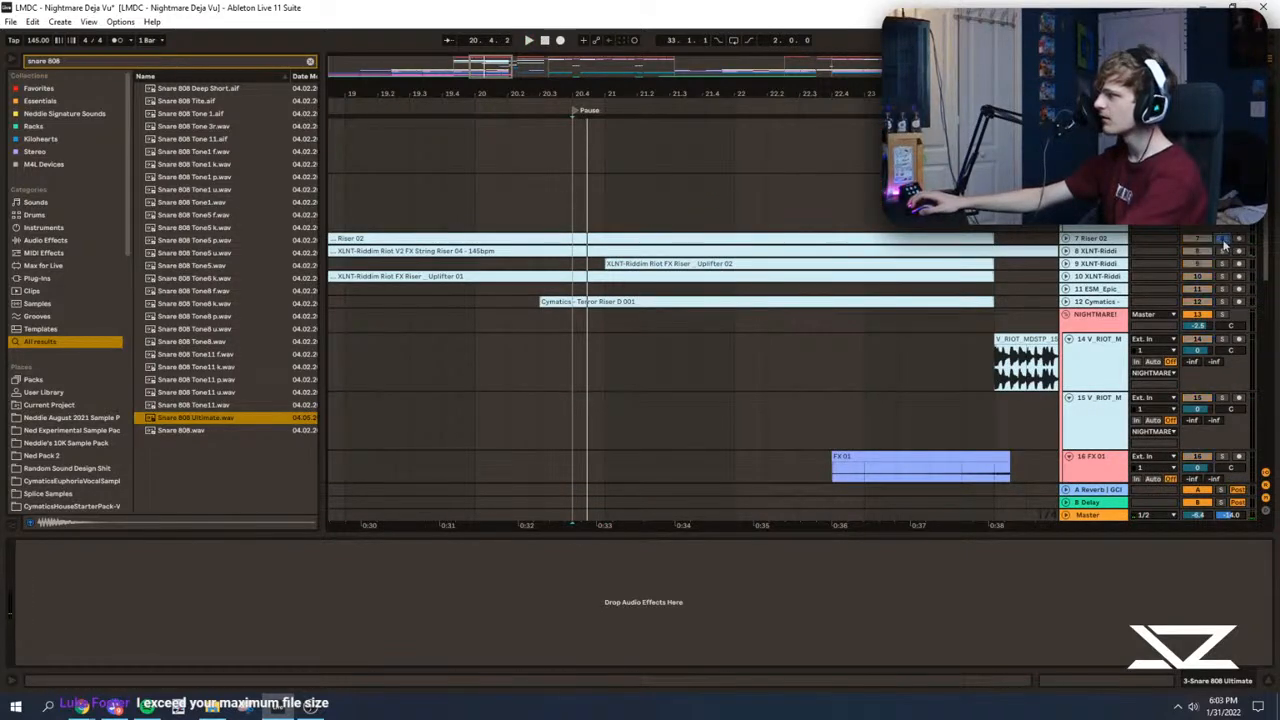
pyautogui.moveTo(573, 175); pyautogui.dragTo(604, 302)
pyautogui.press('Delete')
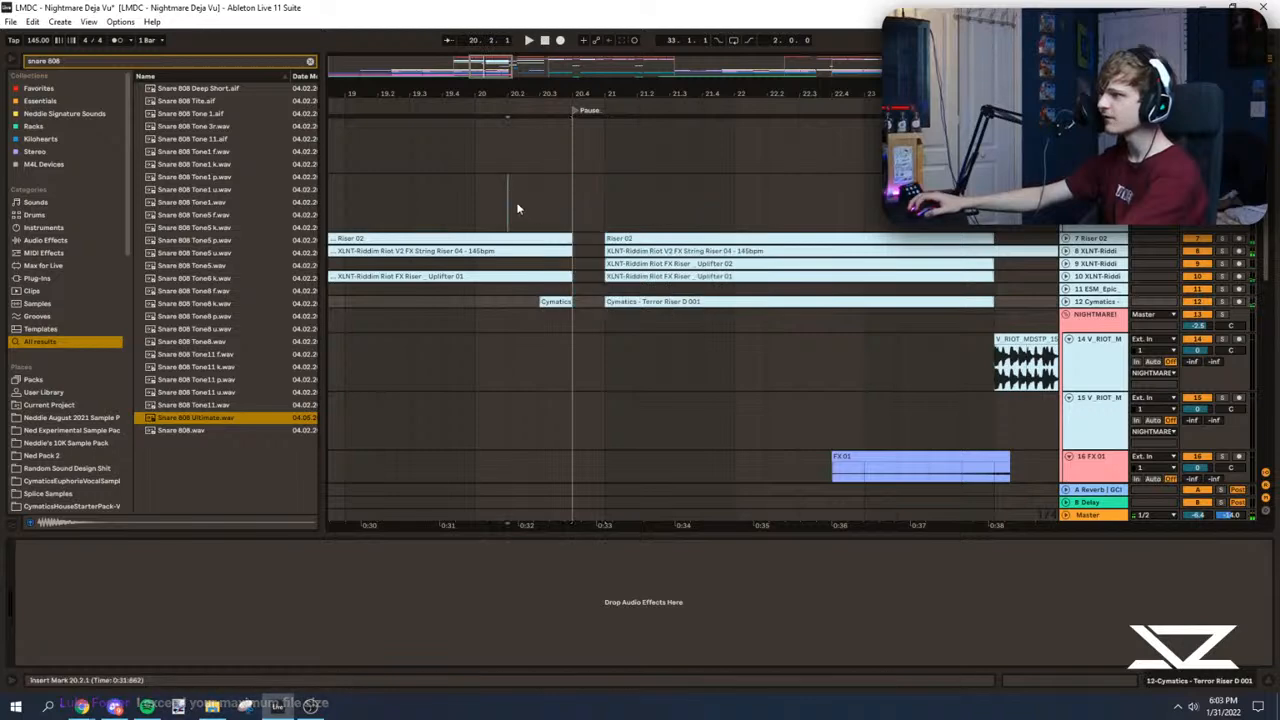
# Step: Cut the same pause from 20.4.1 to 21.1.1 out of the Ambiente, Hintergrund, Regen and green Plucks audio
pyautogui.click(541, 206)
pyautogui.scroll(-5, 497, 278)
pyautogui.press('space')
pyautogui.press('space')
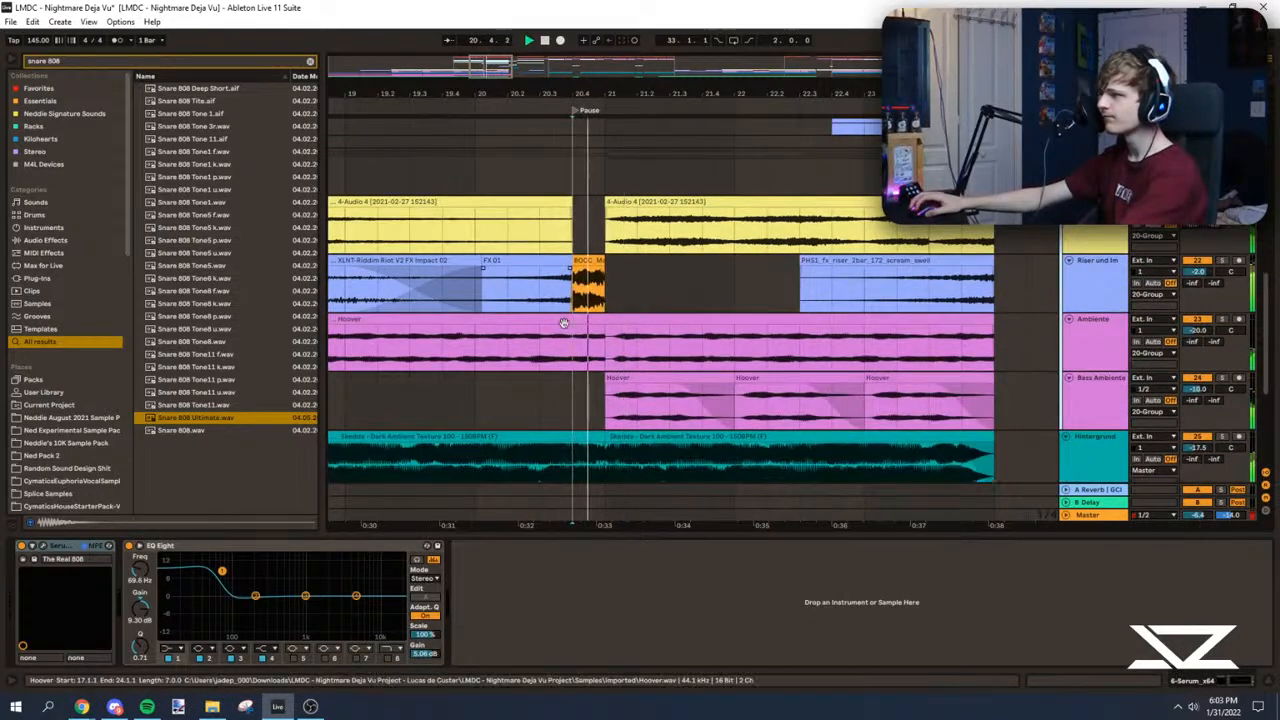
pyautogui.scroll(-1, 567, 322)
pyautogui.press('space')
pyautogui.moveTo(573, 326); pyautogui.dragTo(622, 330)
pyautogui.scroll(-1, 585, 290)
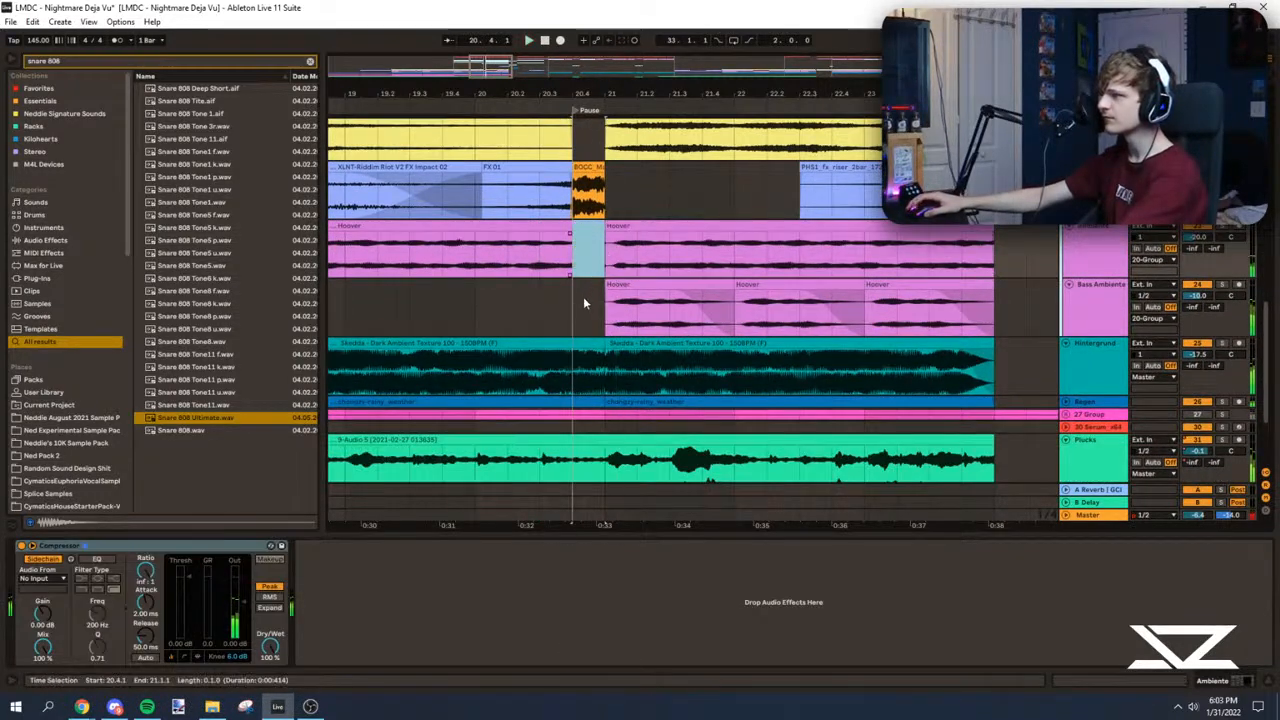
pyautogui.scroll(-2, 584, 290)
pyautogui.moveTo(573, 243); pyautogui.dragTo(597, 347)
pyautogui.press('Delete')
pyautogui.scroll(1, 537, 261)
pyautogui.click(485, 242)
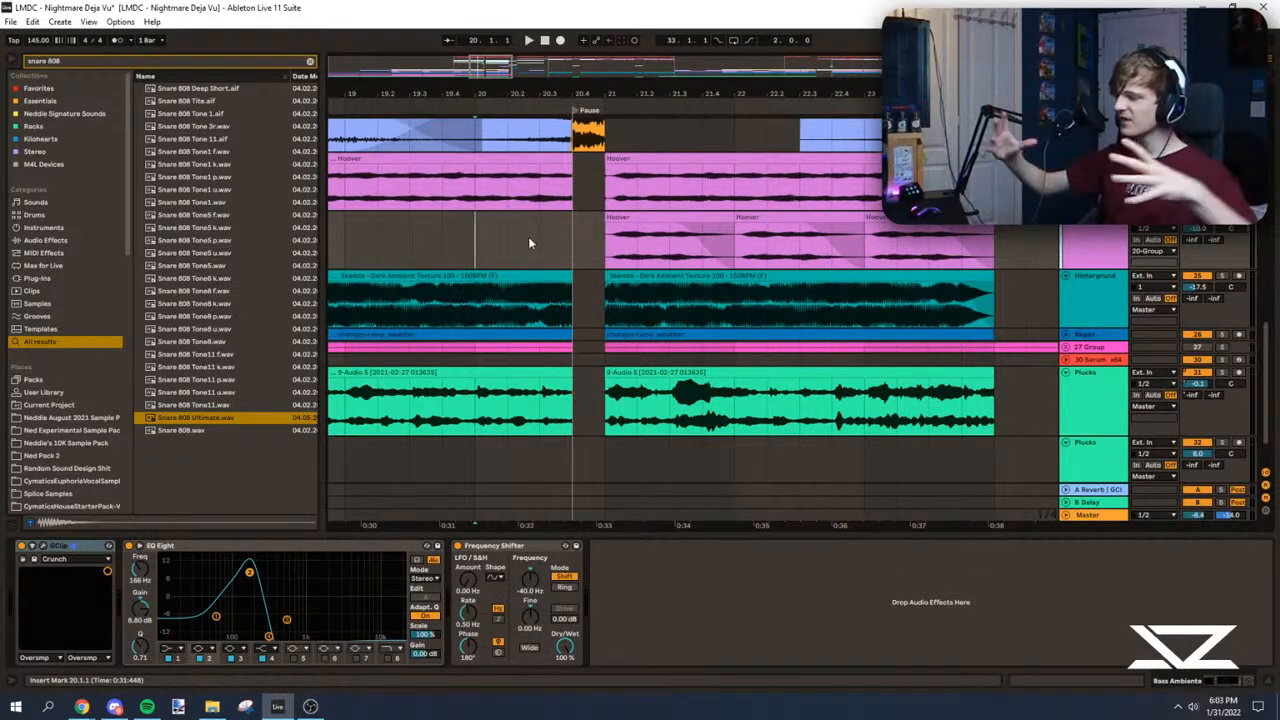
# Step: Play back the emptied pause and the second half of the build to check the drums and ambience
pyautogui.scroll(-2, 560, 265)
pyautogui.press('space')
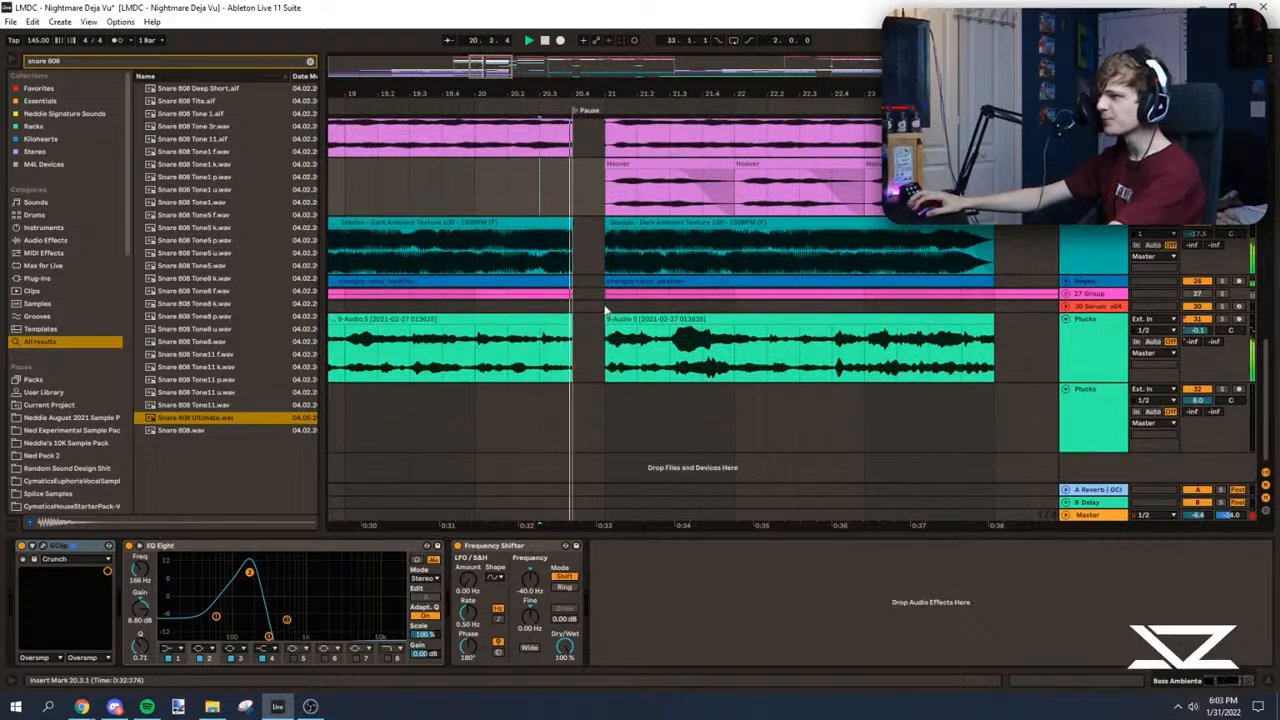
pyautogui.scroll(4, 590, 290)
pyautogui.click(599, 217)
pyautogui.scroll(2, 600, 220)
pyautogui.press('space')
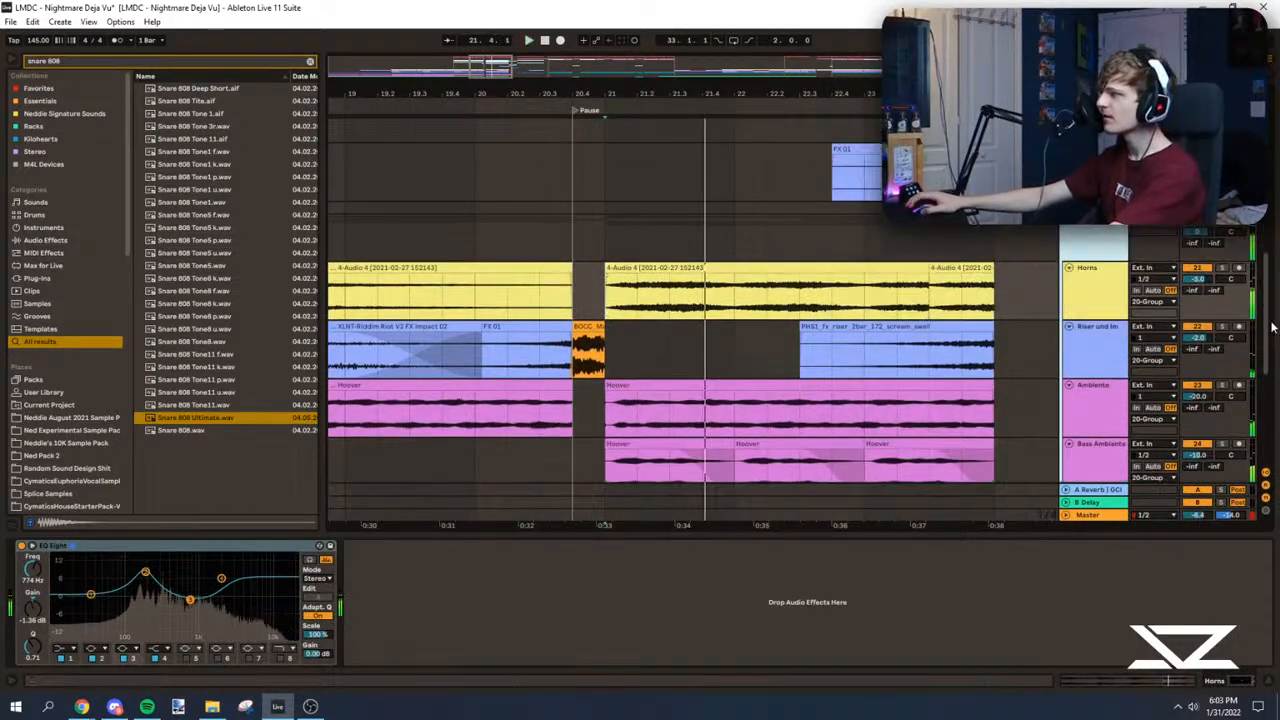
pyautogui.scroll(6, 696, 292)
pyautogui.click(654, 192)
pyautogui.doubleClick(654, 184)
pyautogui.press('space')
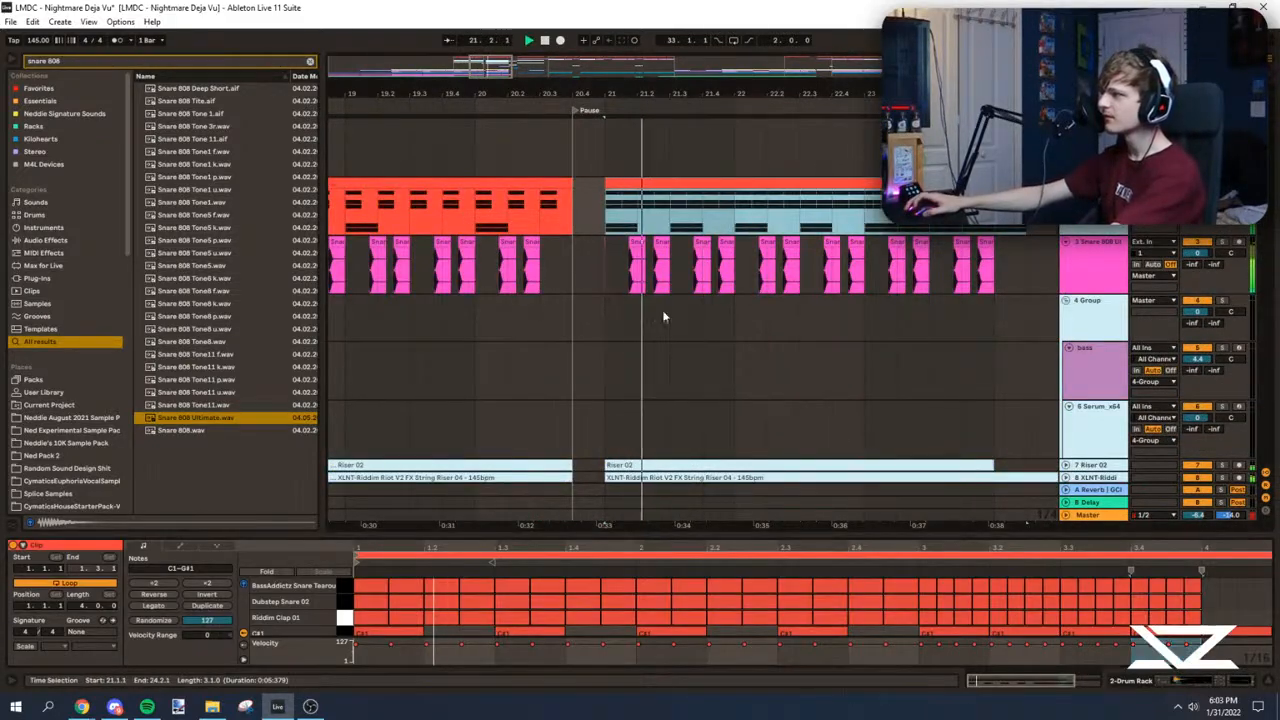
pyautogui.press('space')
pyautogui.scroll(-1, 388, 628)
pyautogui.click(343, 599)
pyautogui.press('space')
# Step: Create a MIDI clip from 21.1.1 to 24.1.1 on the upper Drum Rack with XLNT-Riddim Riot Kick 13 on every beat
pyautogui.click(601, 229)
pyautogui.moveTo(515, 77); pyautogui.dragTo(661, 111)
pyautogui.moveTo(382, 148); pyautogui.dragTo(726, 148)
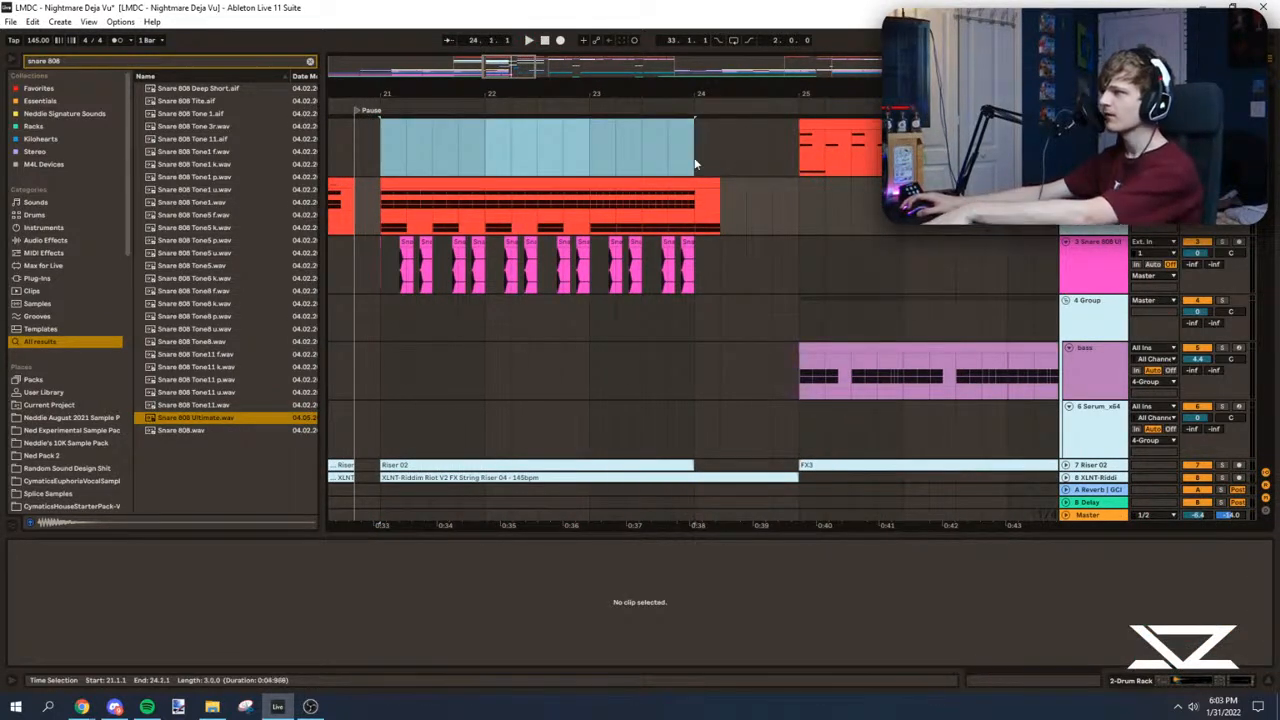
pyautogui.press('space')
pyautogui.press('space')
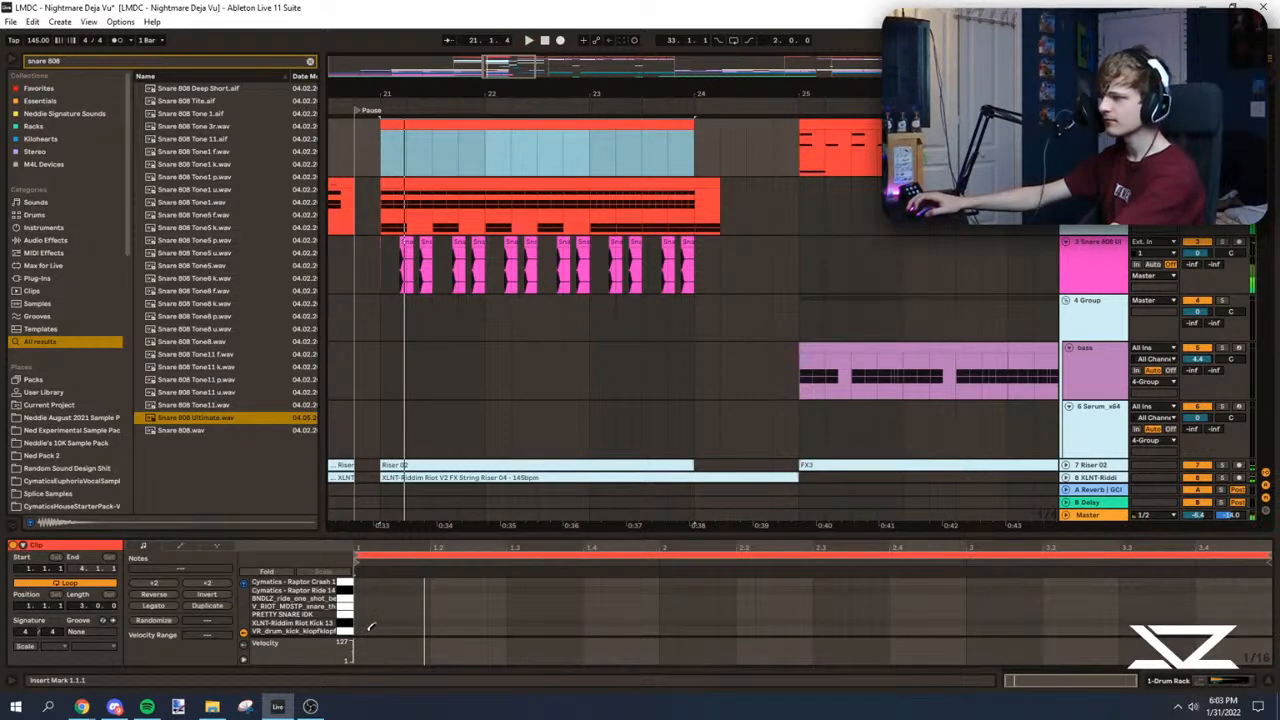
pyautogui.click(368, 623)
pyautogui.hotkey('ctrl', 'd')
pyautogui.hotkey('ctrl', 'd')
pyautogui.hotkey('ctrl', 'd')
pyautogui.hotkey('ctrl', 'd')
pyautogui.hotkey('ctrl', 'd')
pyautogui.hotkey('ctrl', 'd')
pyautogui.hotkey('ctrl', 'd')
pyautogui.hotkey('ctrl', 'd')
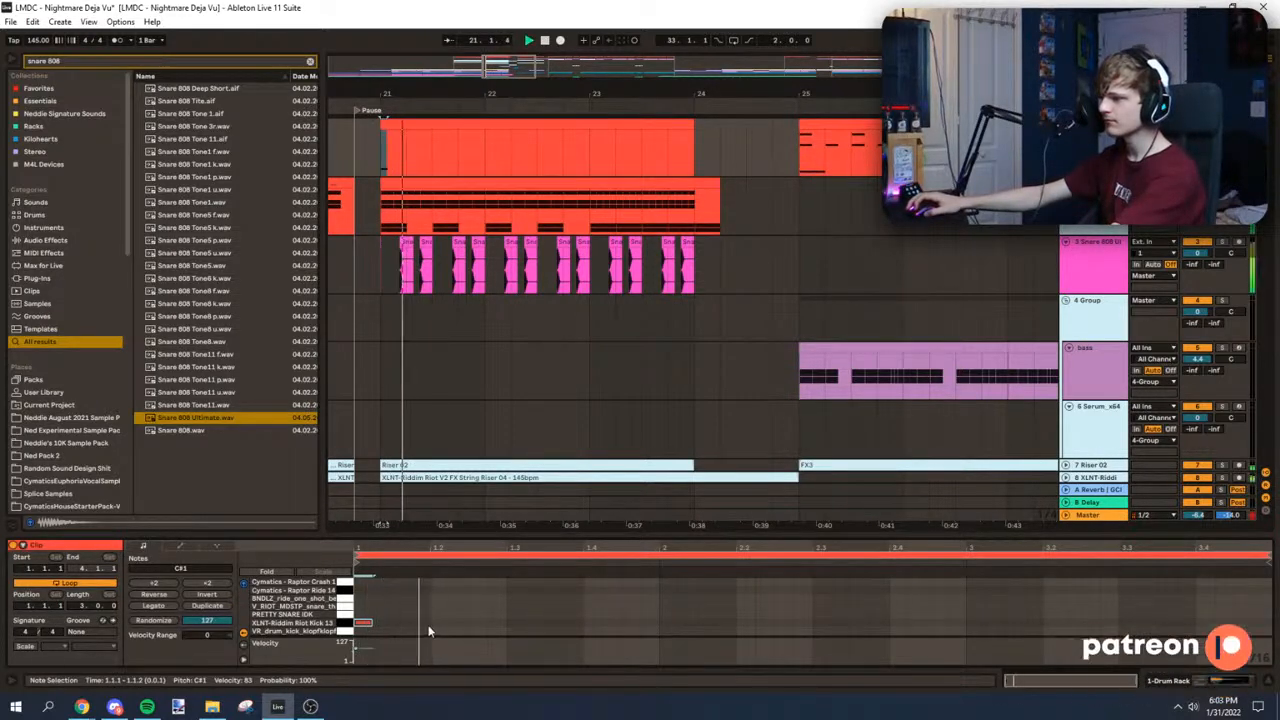
pyautogui.hotkey('ctrl', 'd')
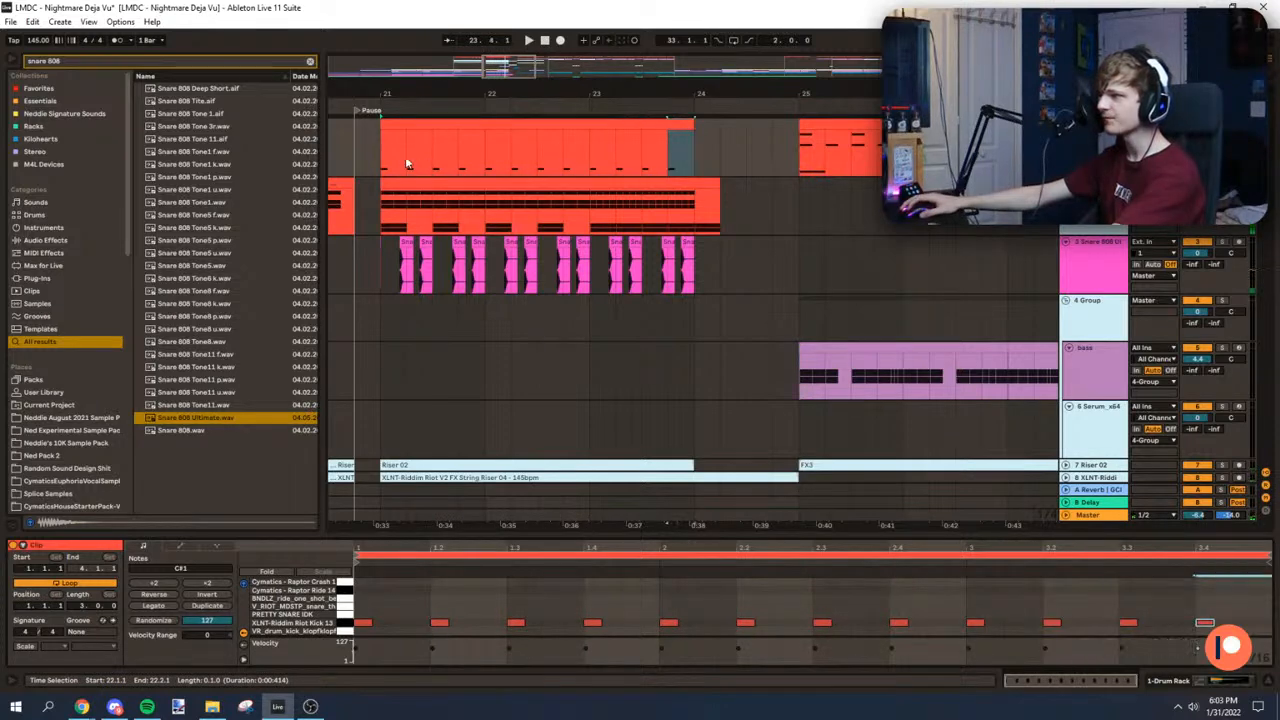
# Step: Listen through the arrangement from the Pause marker into the first drop, with Follow turned off
pyautogui.click(435, 181)
pyautogui.moveTo(548, 535); pyautogui.dragTo(545, 630)
pyautogui.click(357, 110)
pyautogui.moveTo(506, 72); pyautogui.dragTo(502, 66)
pyautogui.doubleClick(671, 150)
pyautogui.click(669, 141)
pyautogui.moveTo(672, 94); pyautogui.dragTo(458, 97)
pyautogui.click(637, 142)
pyautogui.click(674, 142)
pyautogui.click(449, 41)
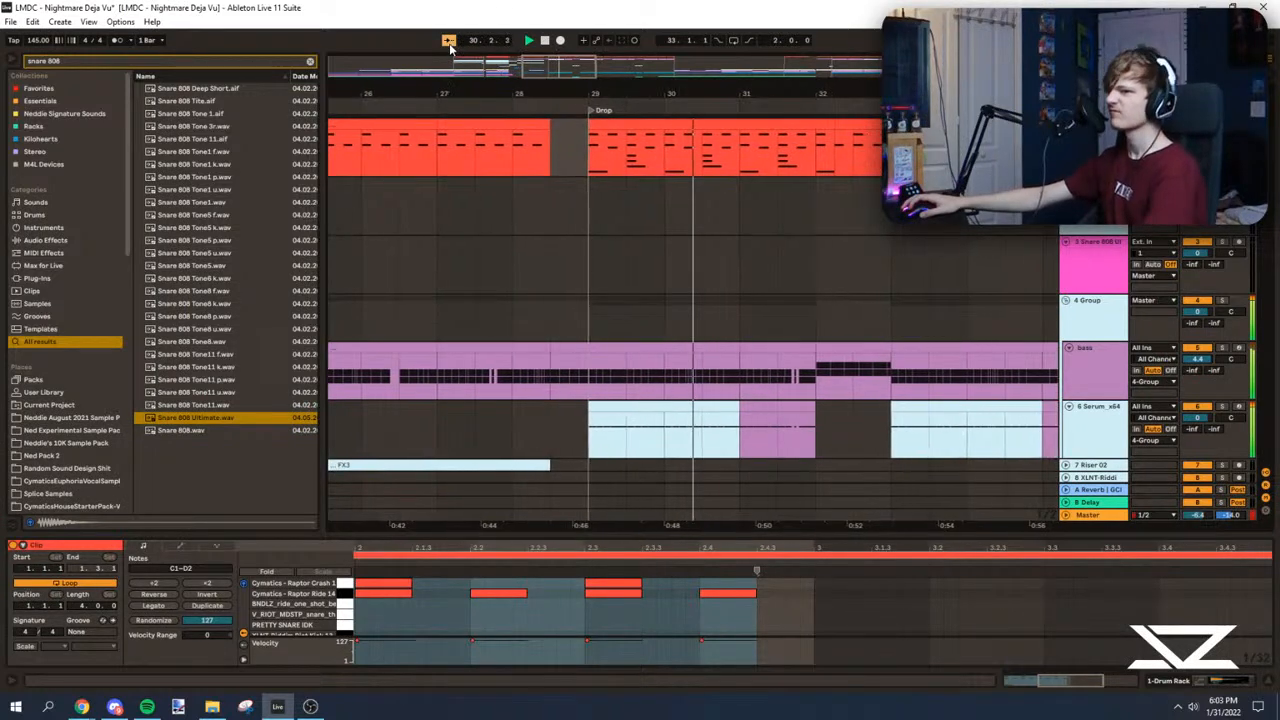
pyautogui.moveTo(558, 78); pyautogui.dragTo(556, 48)
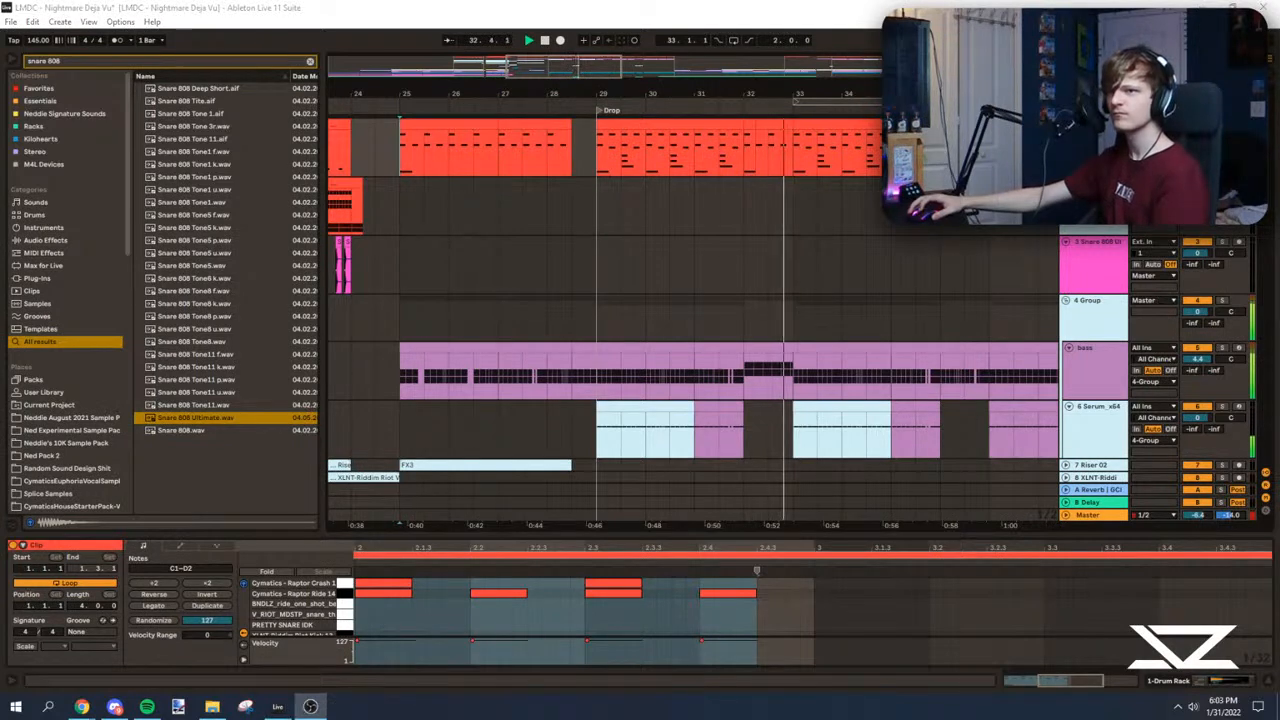
pyautogui.moveTo(572, 76); pyautogui.dragTo(603, 38)
pyautogui.click(678, 176)
pyautogui.click(766, 202)
pyautogui.moveTo(573, 95); pyautogui.dragTo(545, 72)
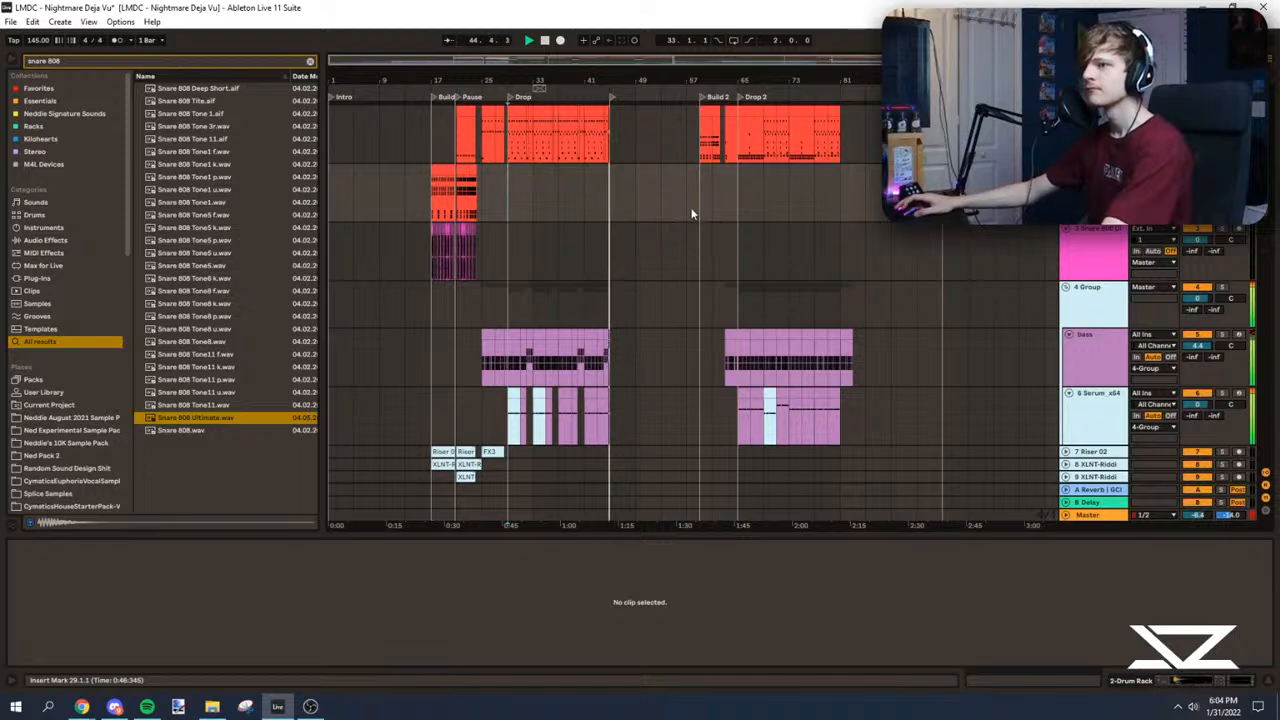
# Step: Save the project and set the insert position to the start of the build at 17.1.1
pyautogui.hotkey('ctrl', 's')
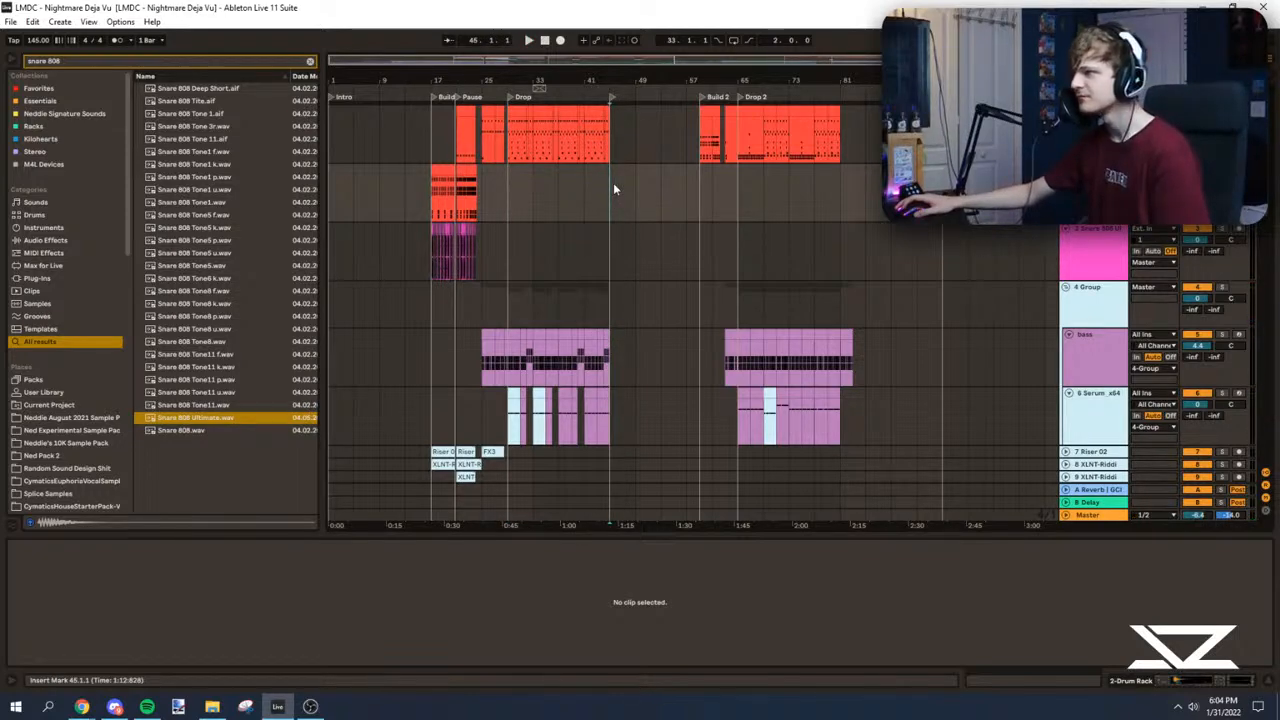
pyautogui.click(434, 195)
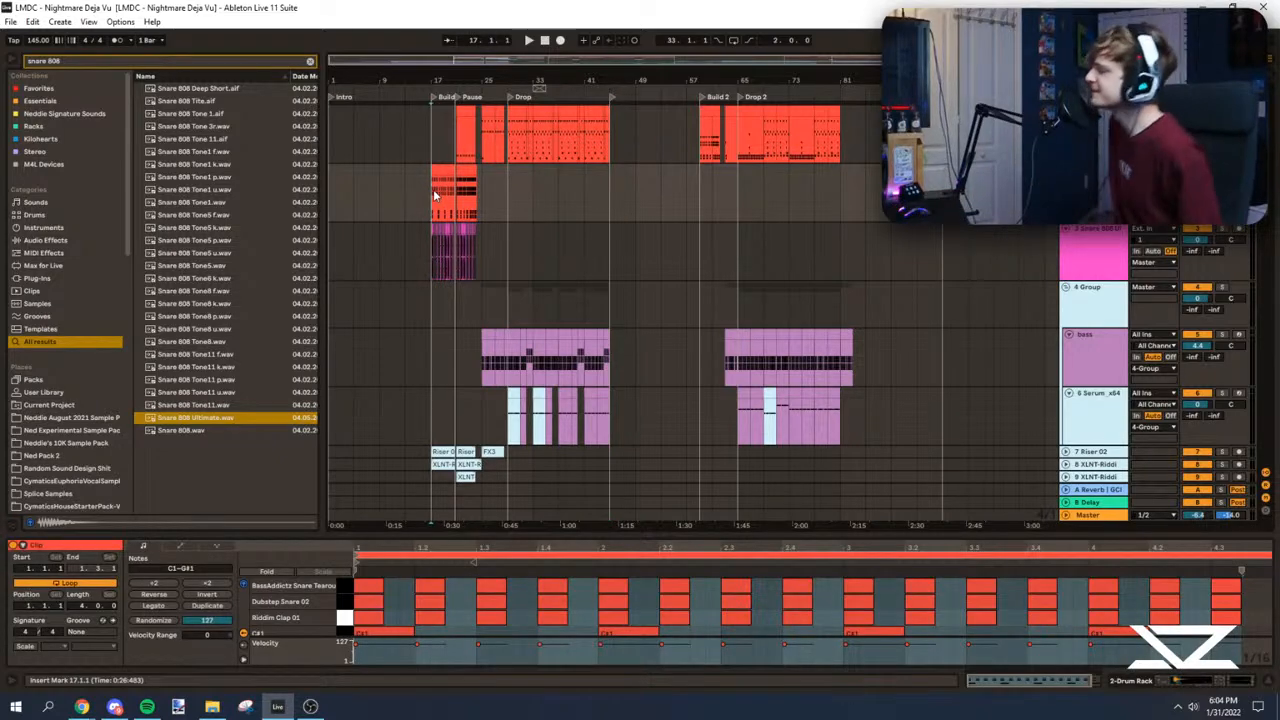